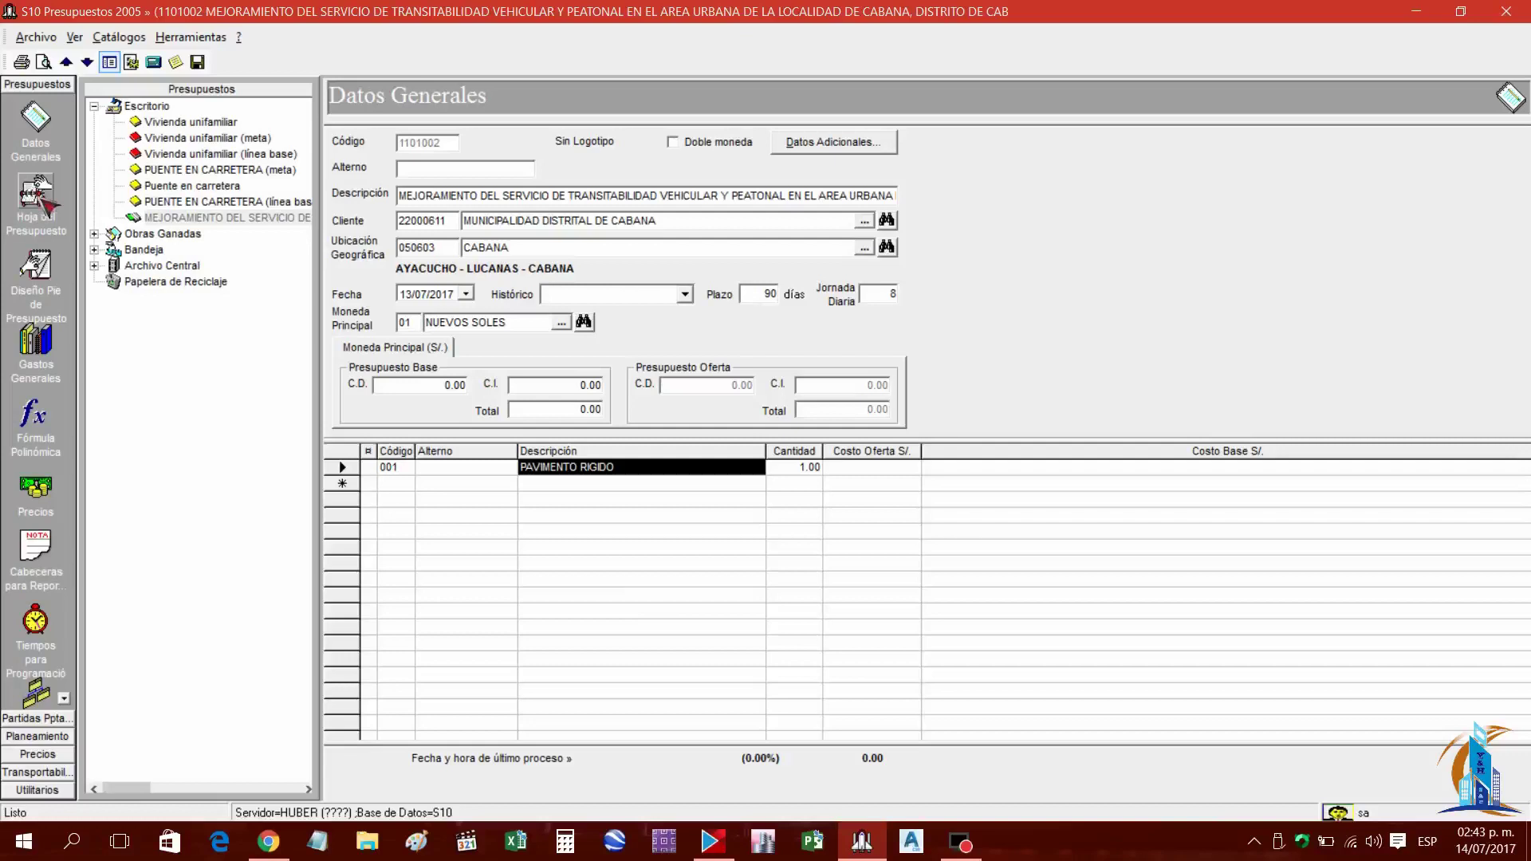
# Open the budget sheet of the PAVIMENTO RIGIDO sub-budget under the MEJORAMIENTO DEL SERVICIO DE TRANSITABILIDAD project
pyautogui.click(40, 198)
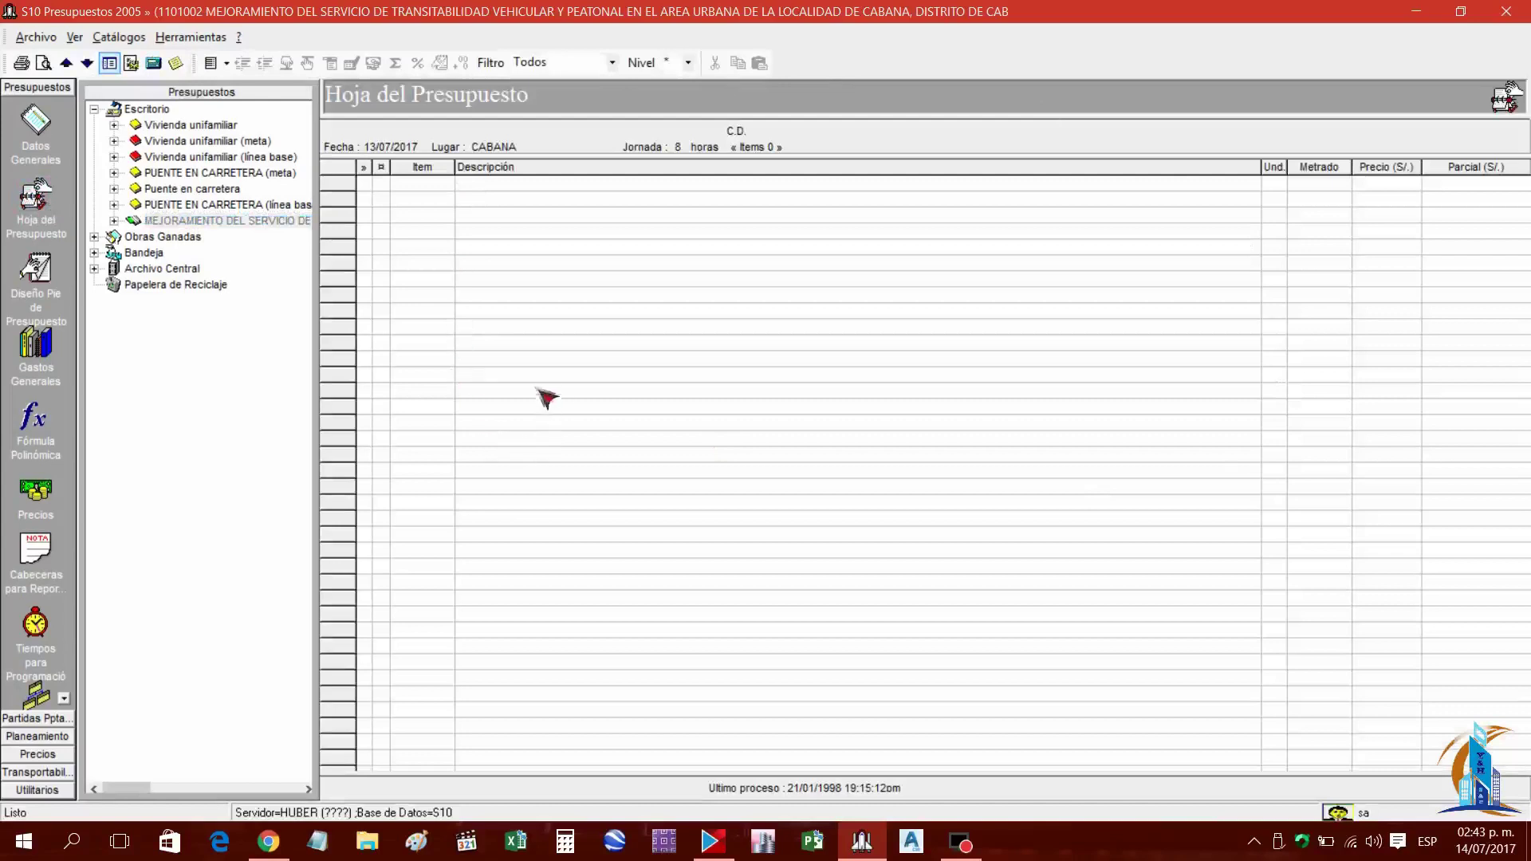
pyautogui.doubleClick(157, 223)
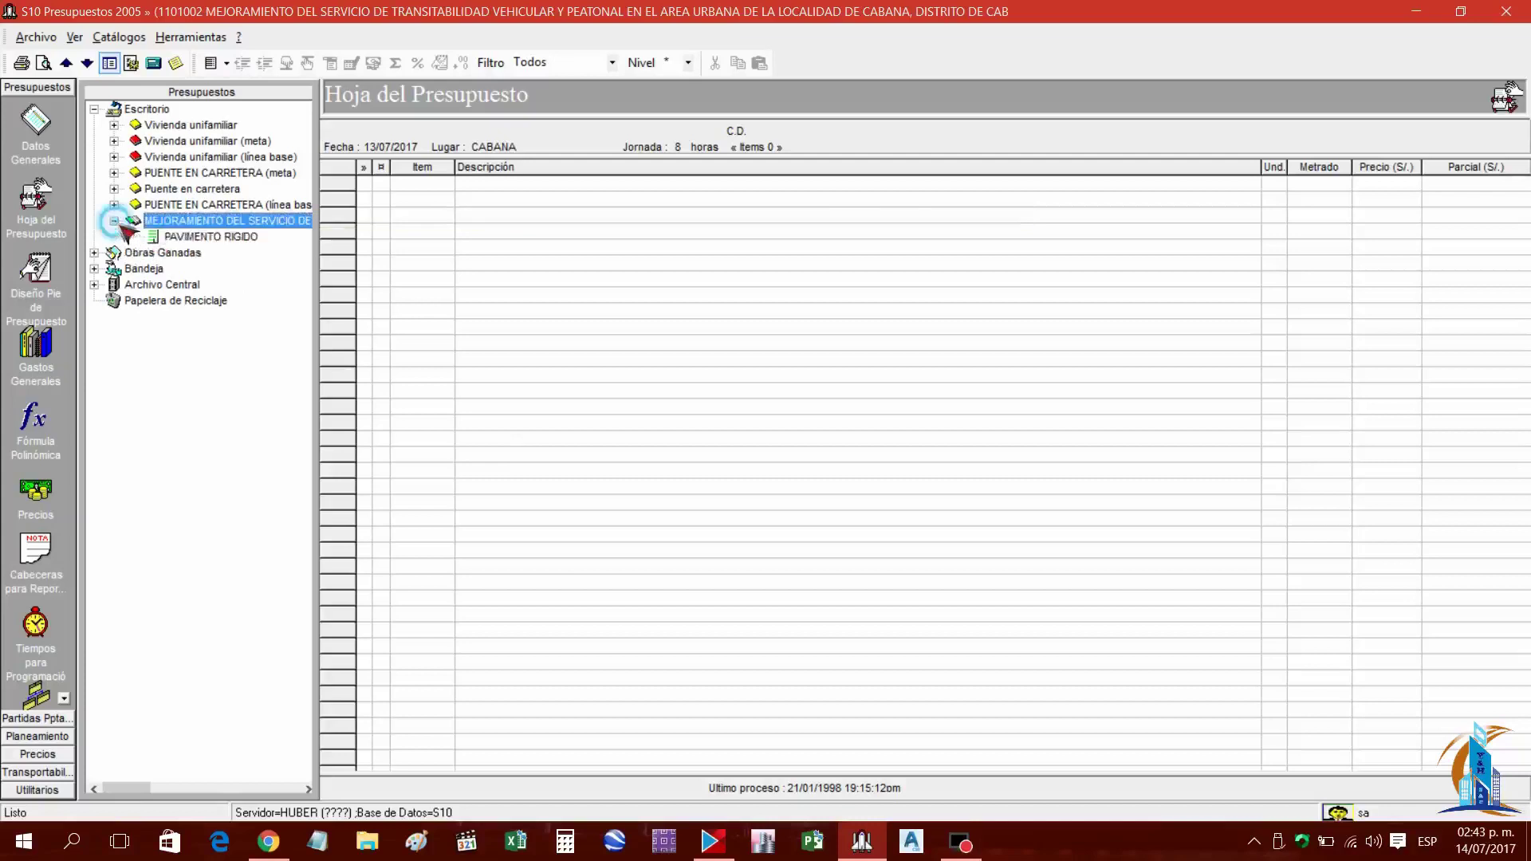
pyautogui.click(209, 238)
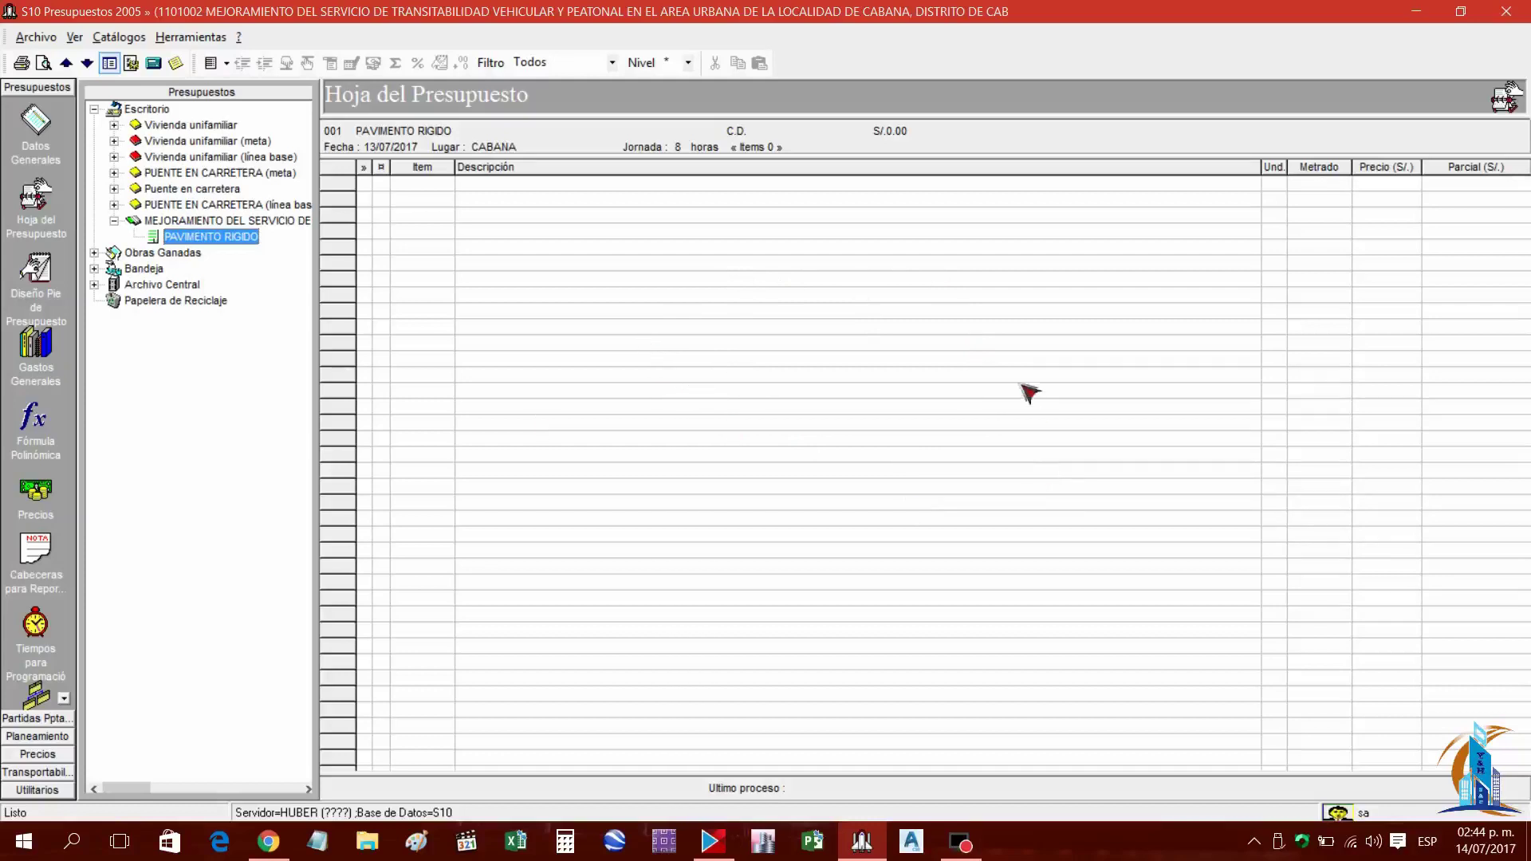
# Disable the "Forzar a primera propia" option in the budget sheet configuration and accept the settings
pyautogui.click(141, 69)
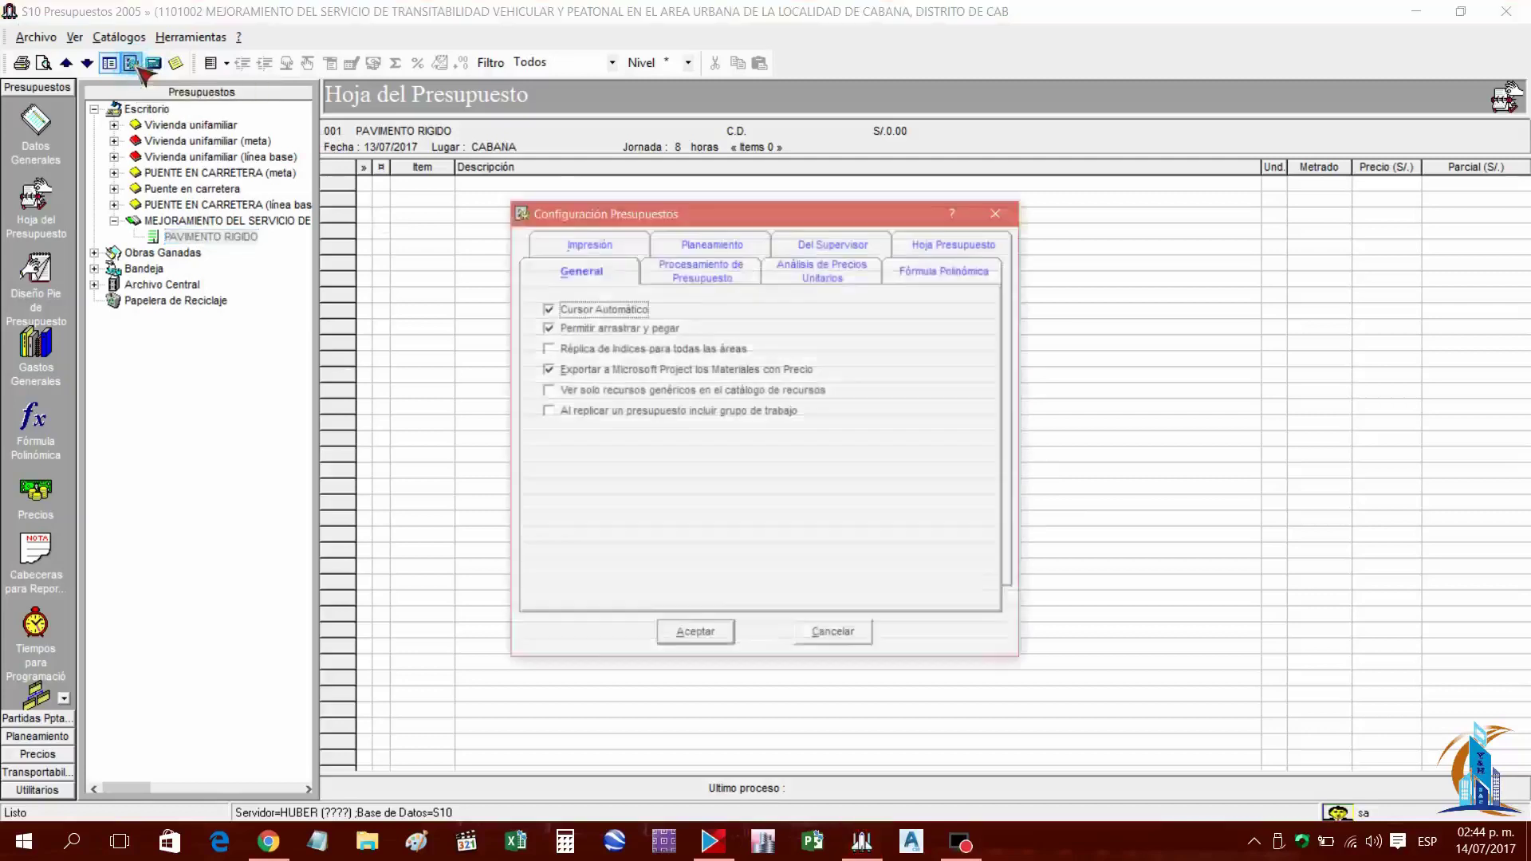
pyautogui.moveTo(793, 220); pyautogui.dragTo(772, 214)
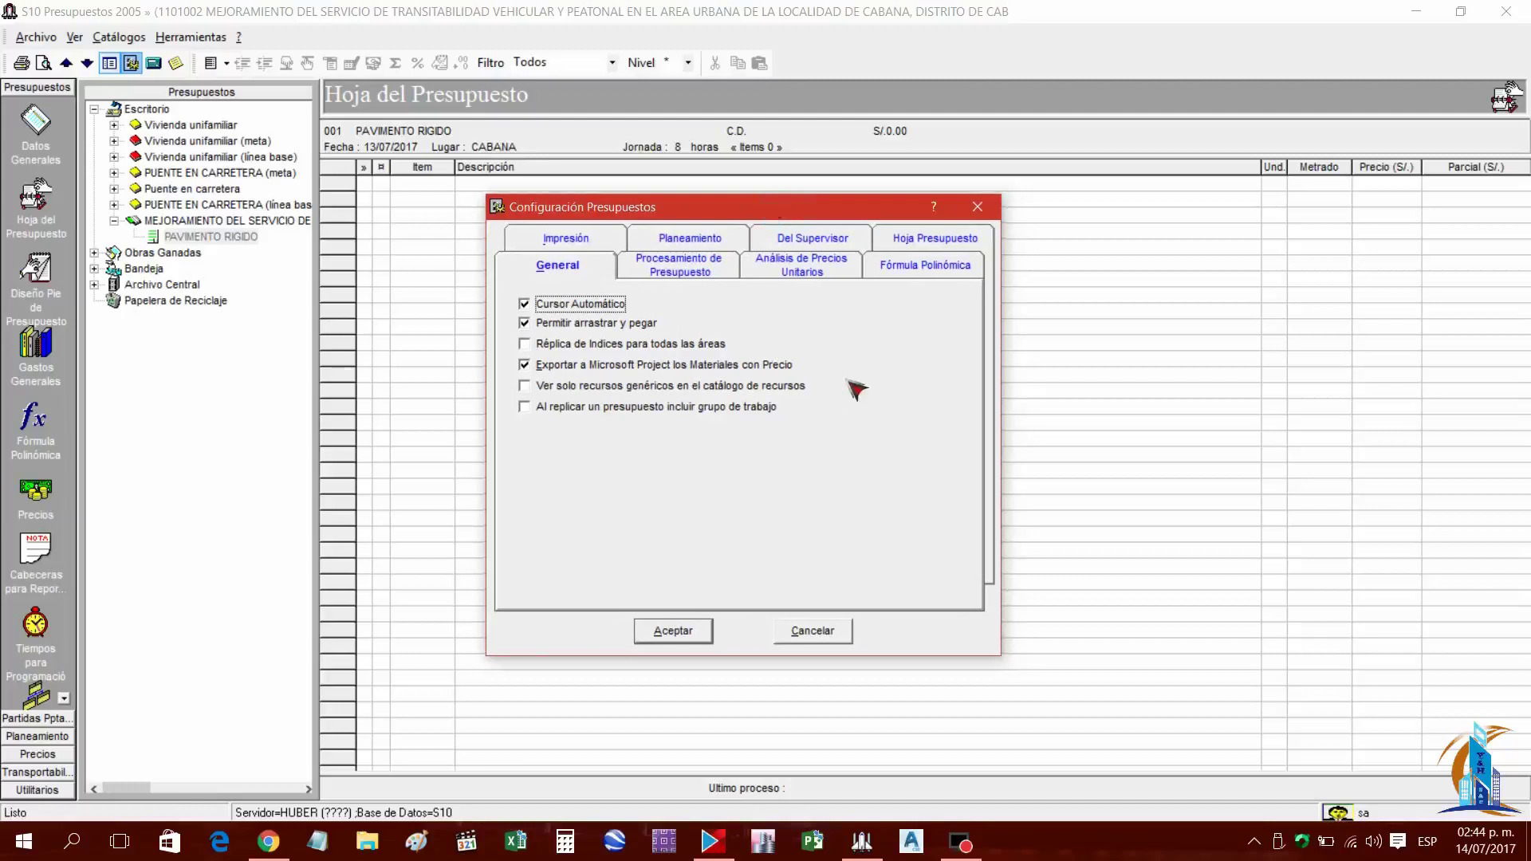
pyautogui.click(931, 241)
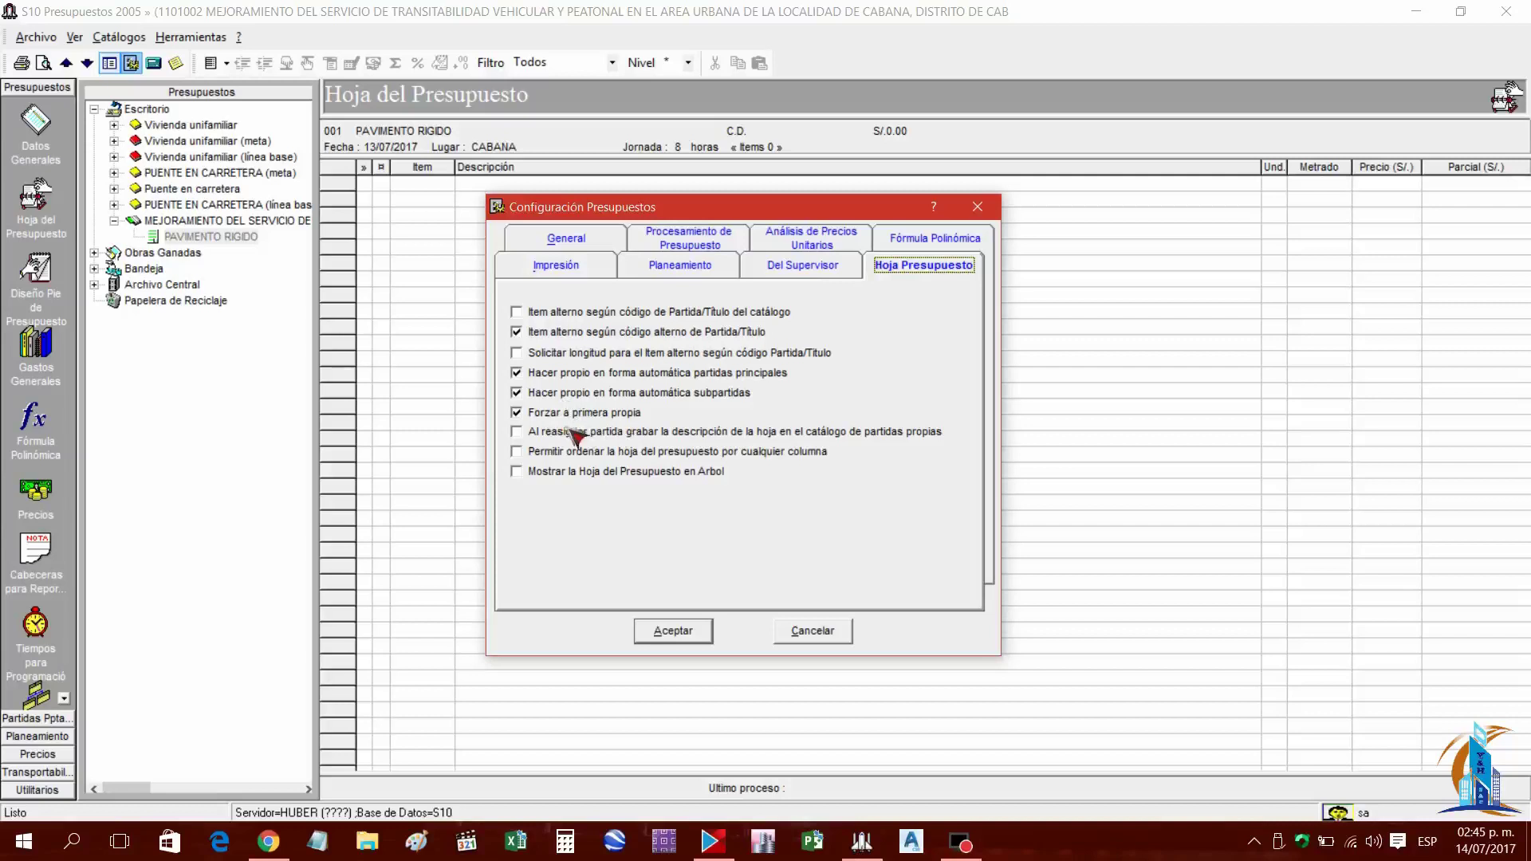
pyautogui.click(524, 420)
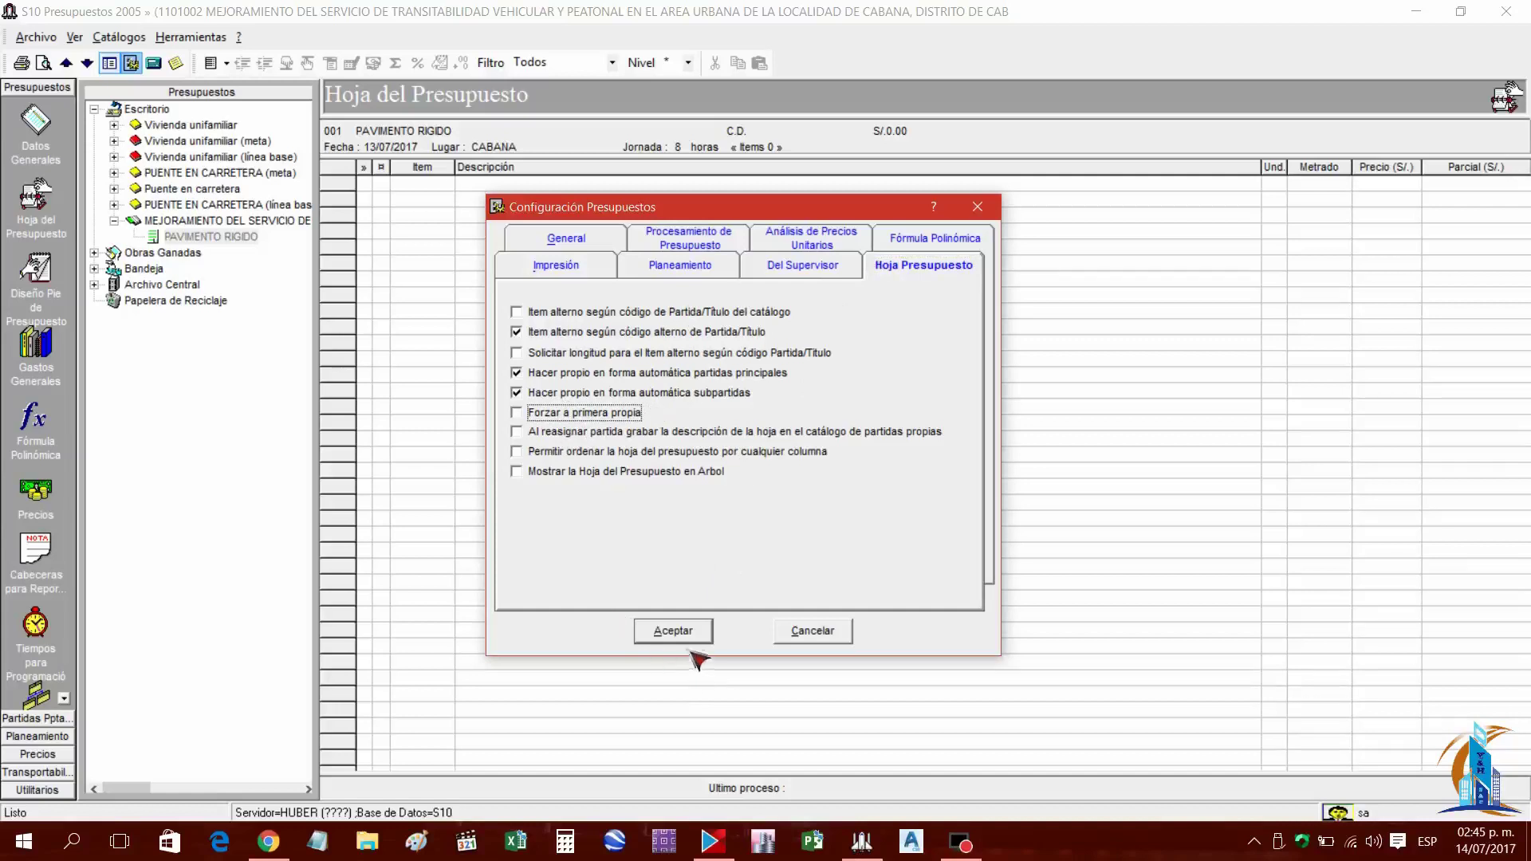
pyautogui.click(675, 634)
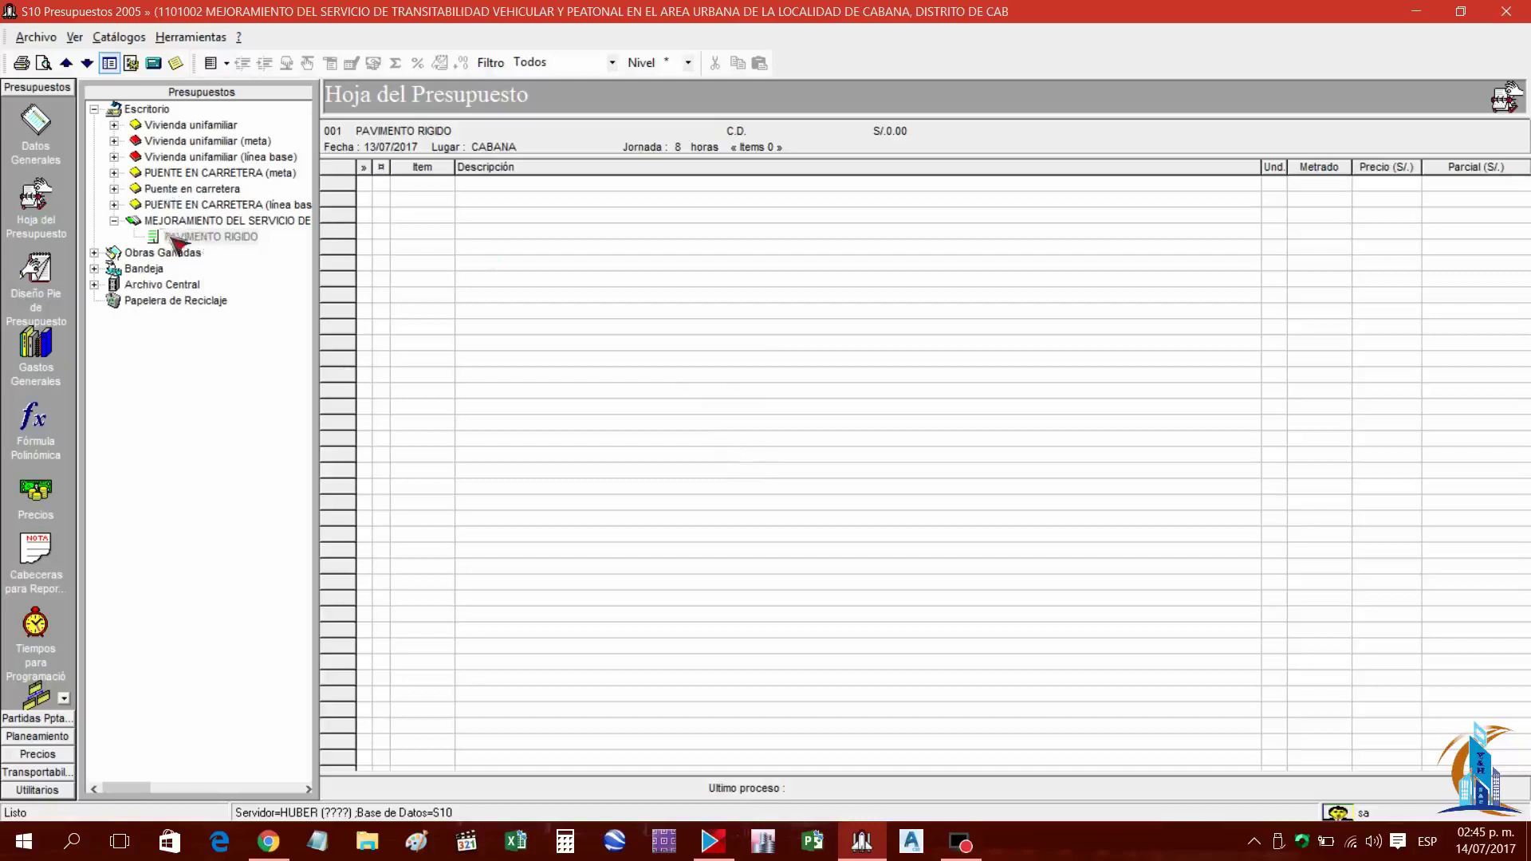
# Open the ESTRUCTURAS sub-budget of PUENTE EN CARRETERA (meta) and copy the whole sub-budget
pyautogui.doubleClick(131, 174)
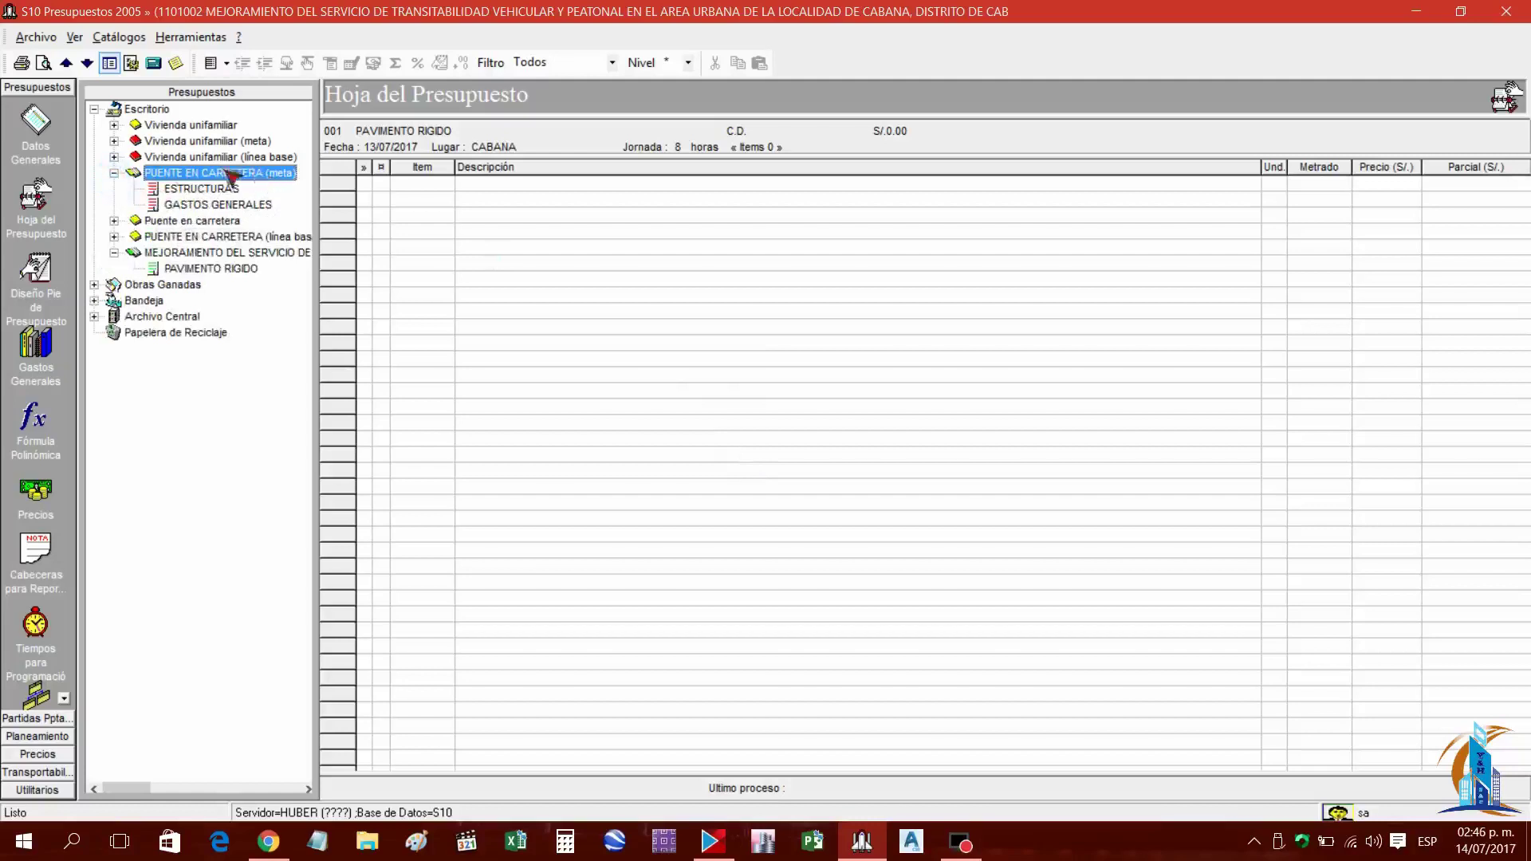
pyautogui.doubleClick(200, 190)
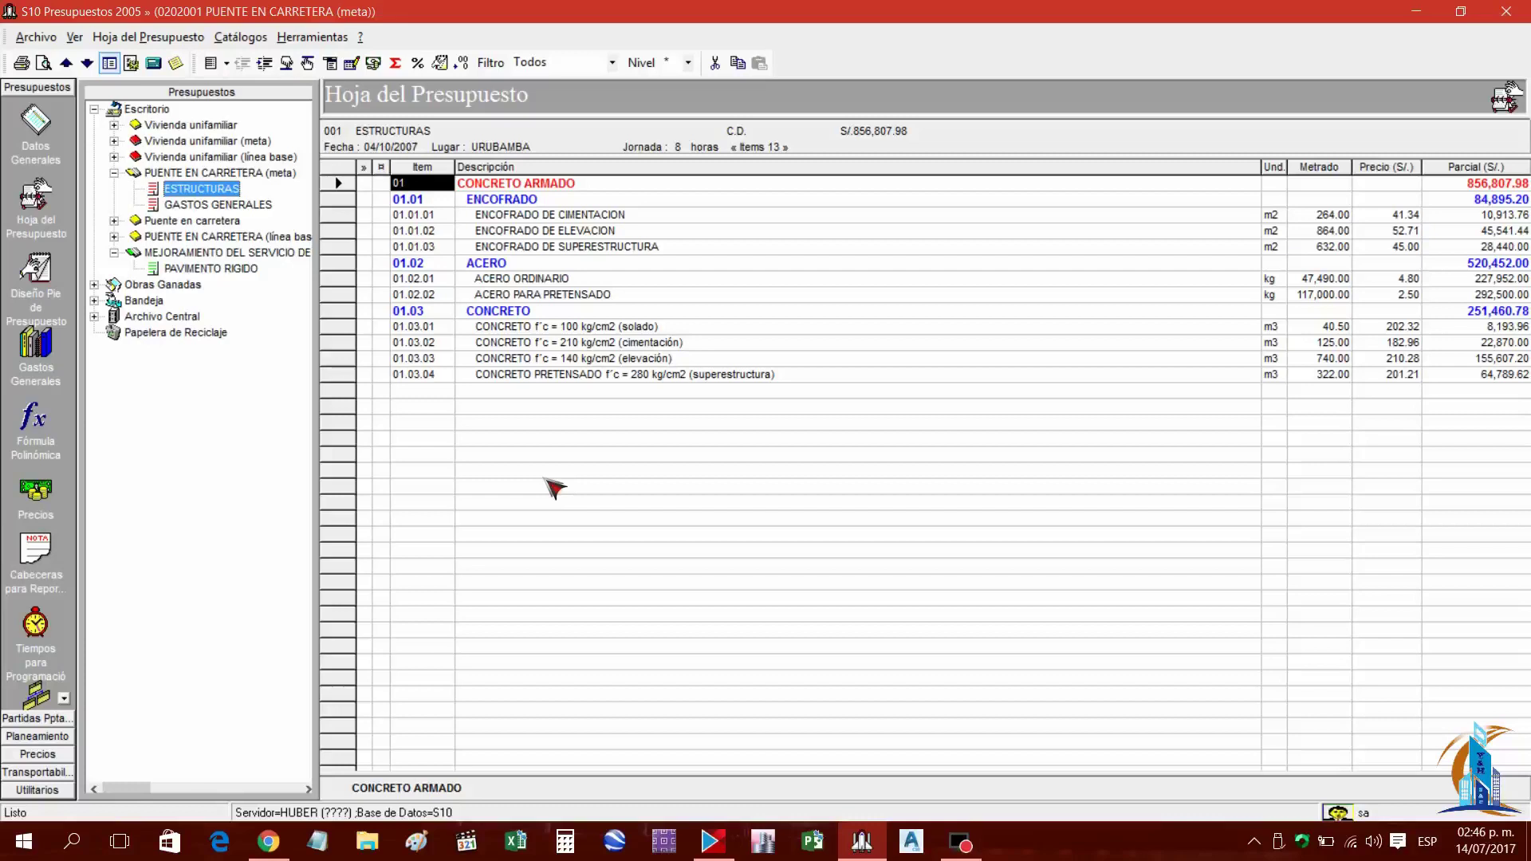
pyautogui.rightClick(200, 194)
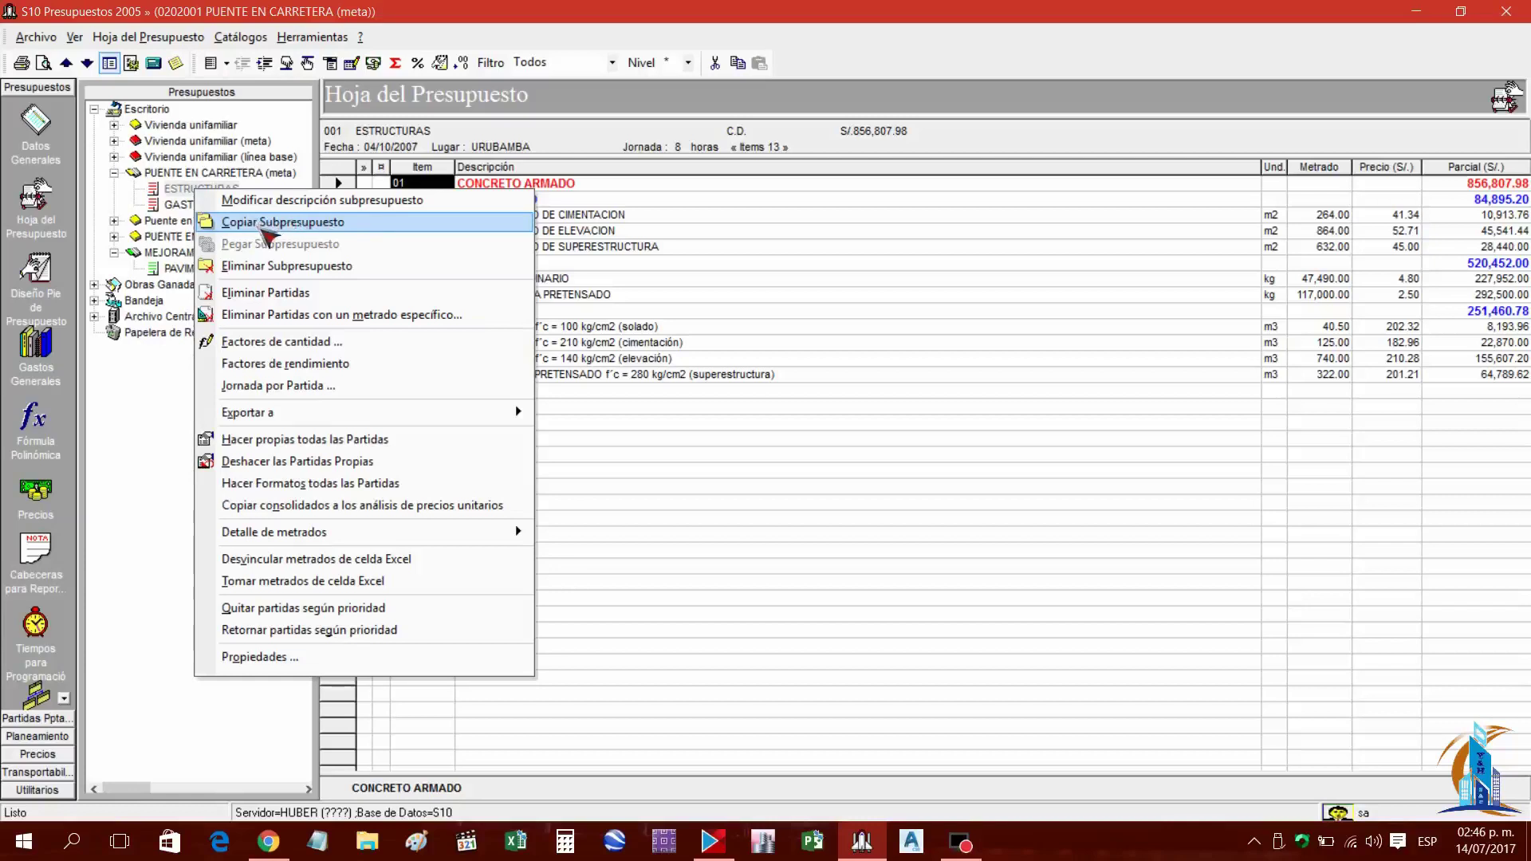
pyautogui.click(263, 224)
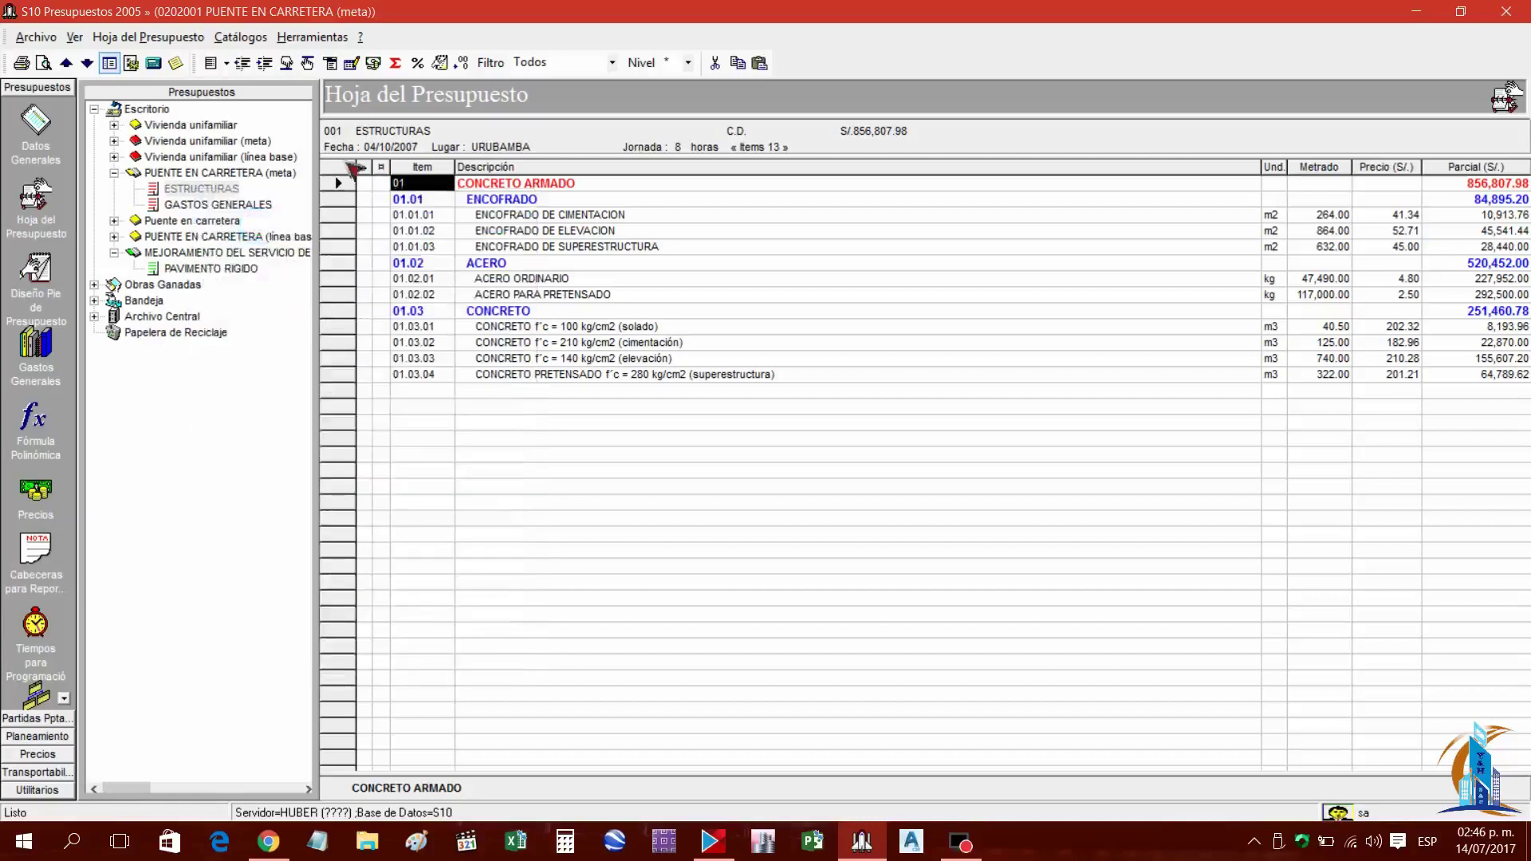
# Paste the copied sub-budget into PAVIMENTO RIGIDO, confirming the copy and declining to set a range
pyautogui.click(232, 274)
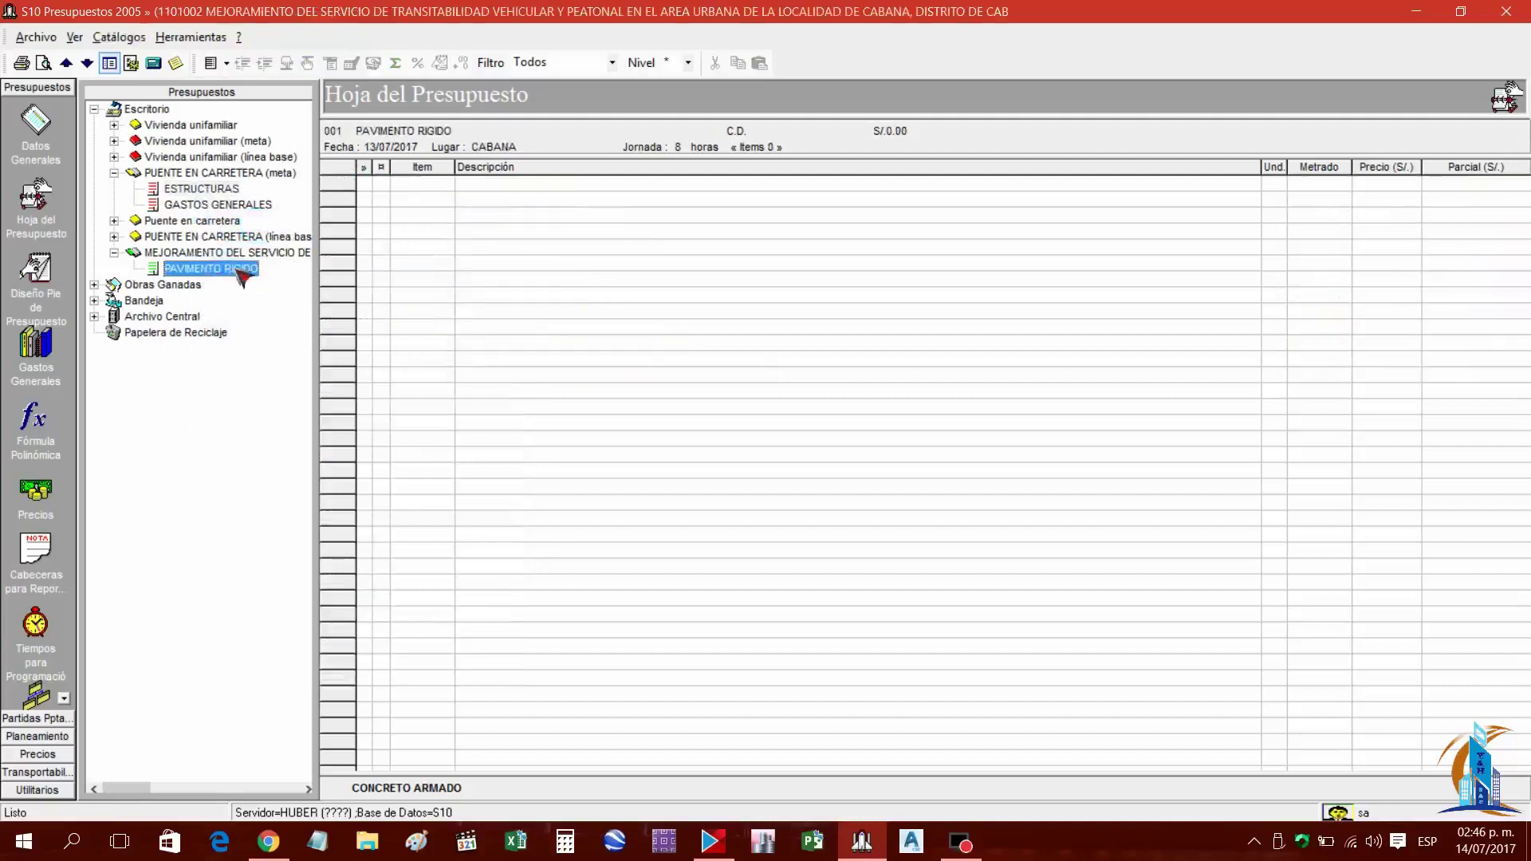
pyautogui.rightClick(230, 273)
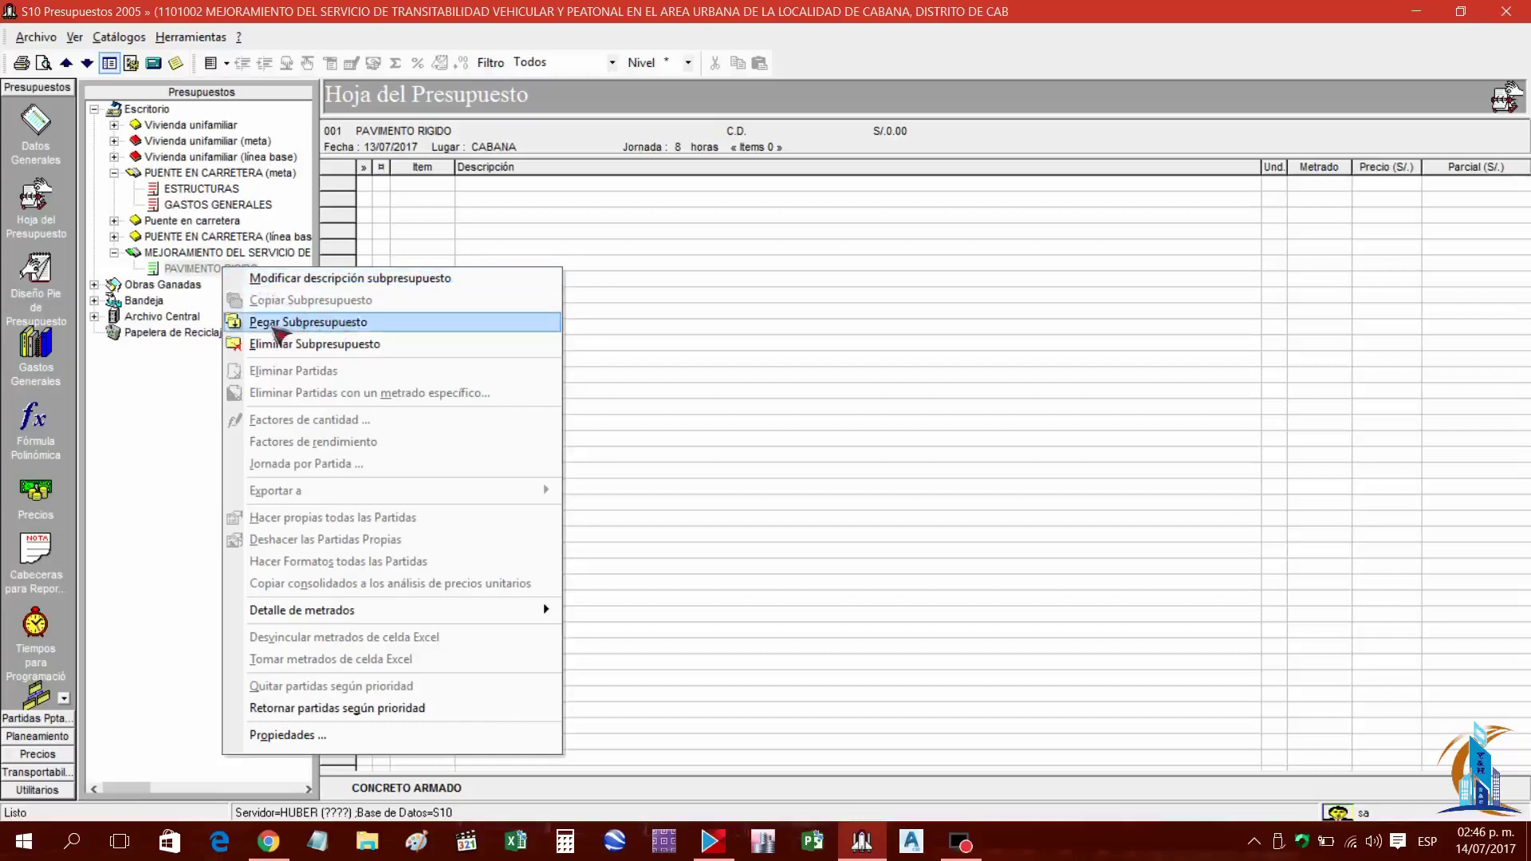
pyautogui.click(339, 323)
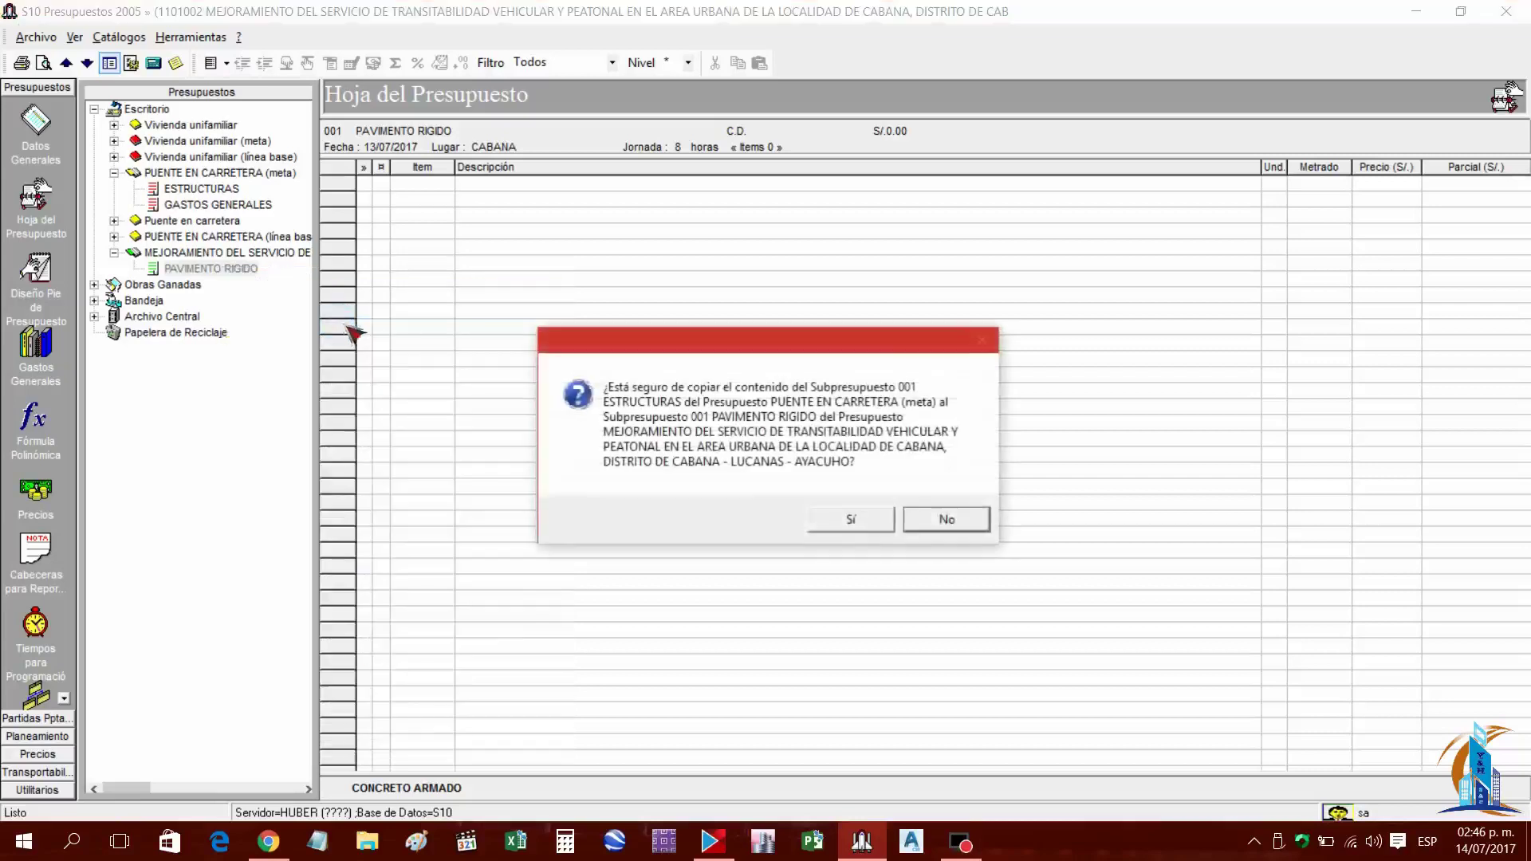
pyautogui.moveTo(761, 348); pyautogui.dragTo(718, 292)
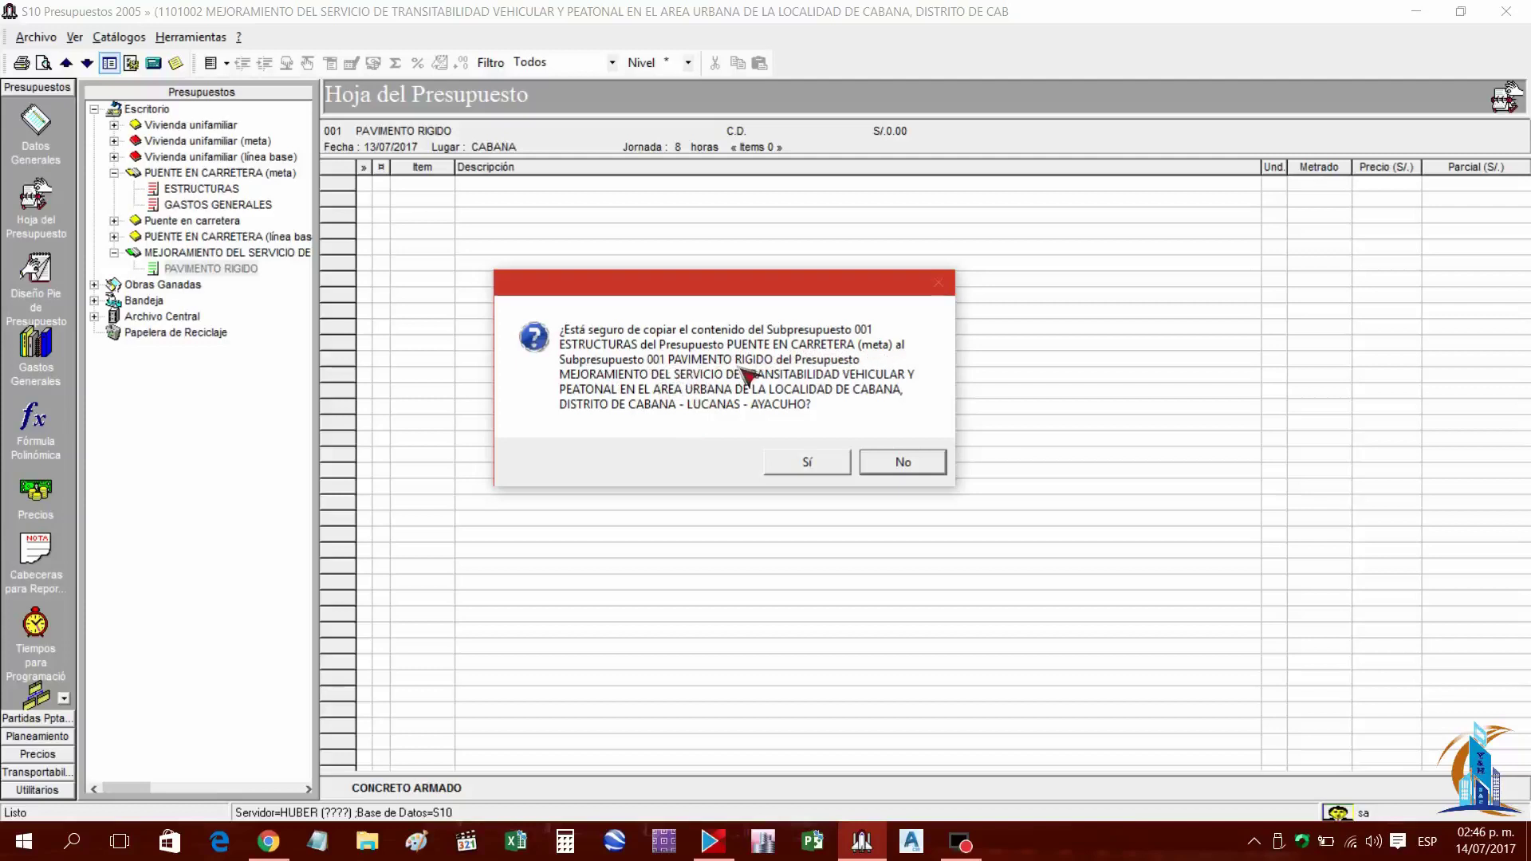
pyautogui.click(820, 465)
pyautogui.moveTo(733, 373); pyautogui.dragTo(658, 335)
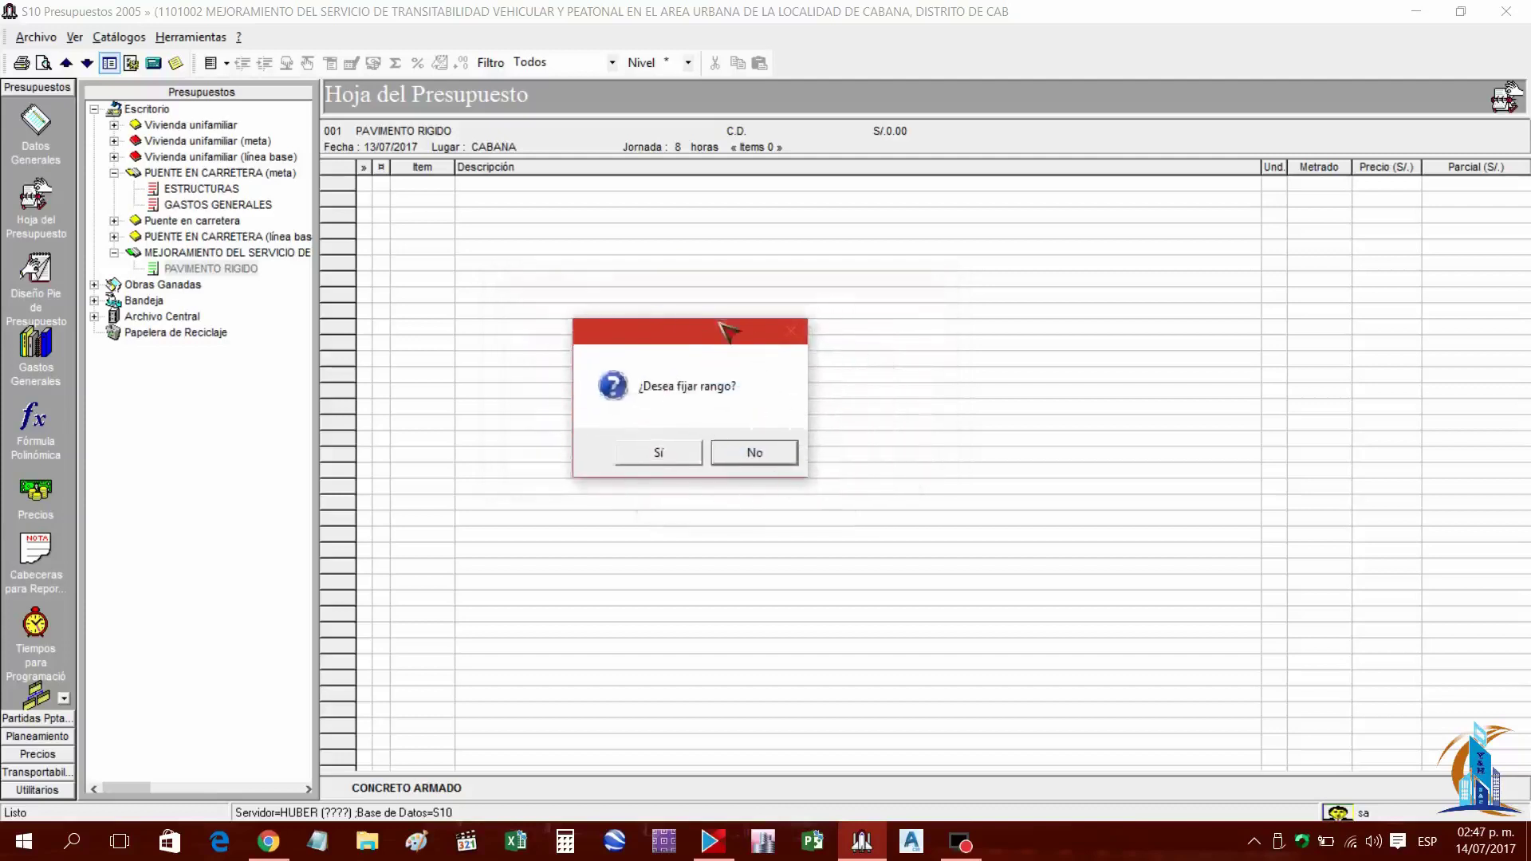
pyautogui.click(757, 455)
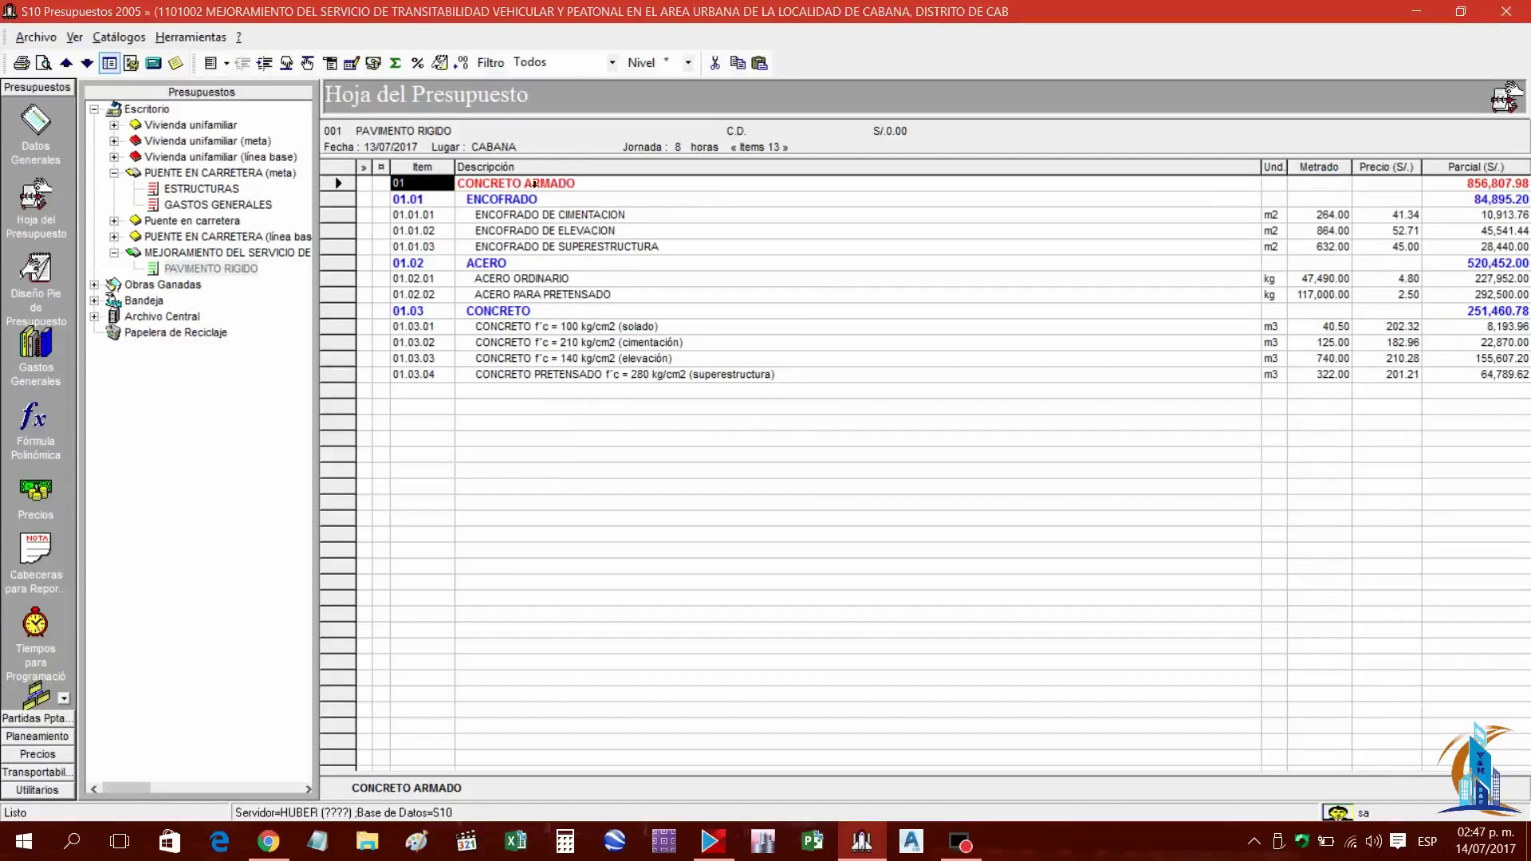
# Review the pasted items in PAVIMENTO RIGIDO and delete all of the sub-budget's items
pyautogui.click(203, 270)
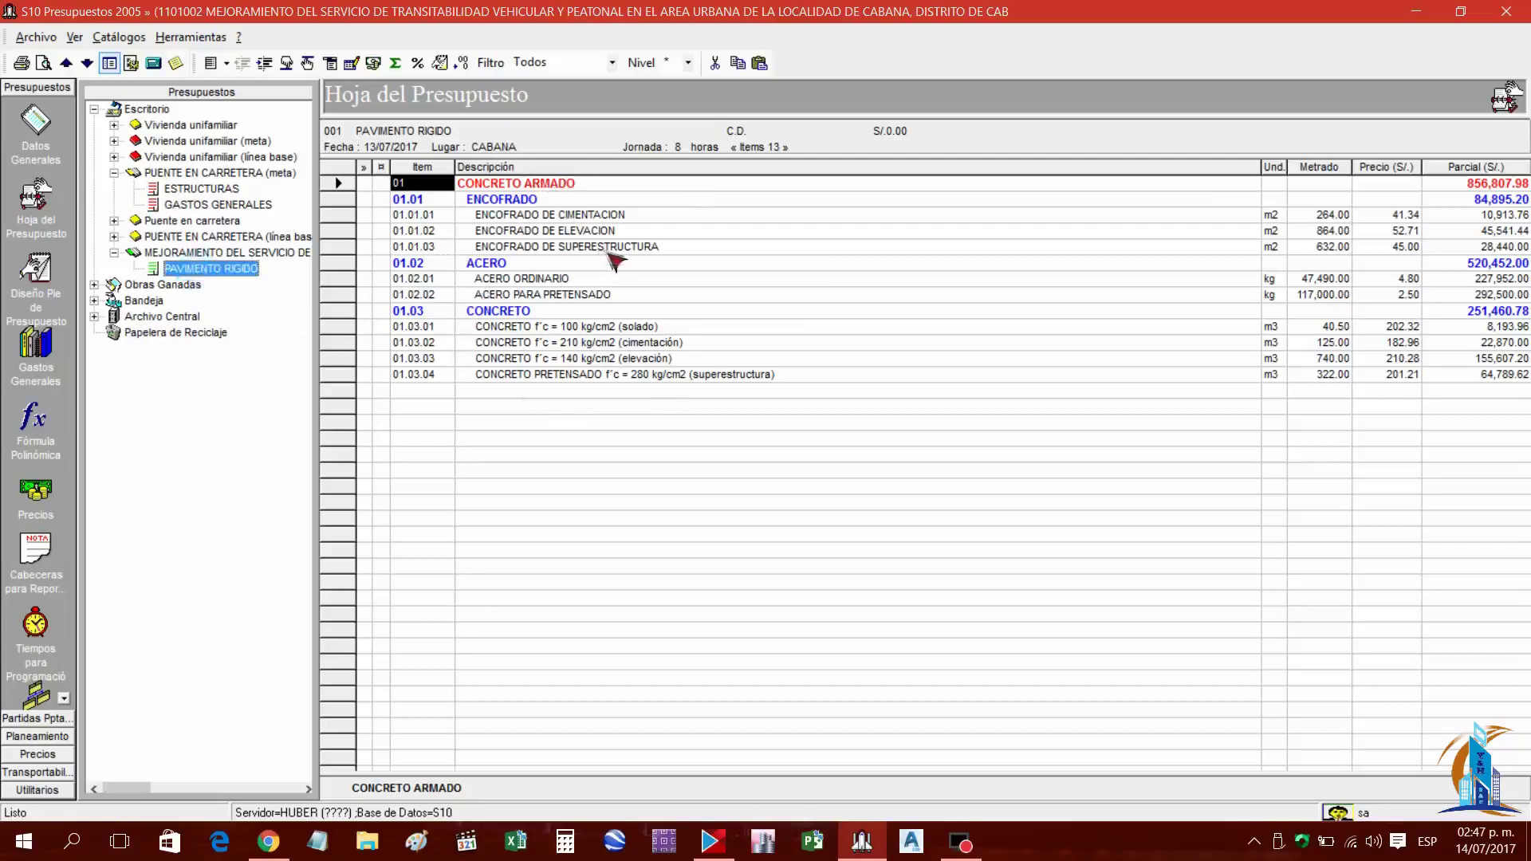
pyautogui.click(542, 184)
pyautogui.click(534, 200)
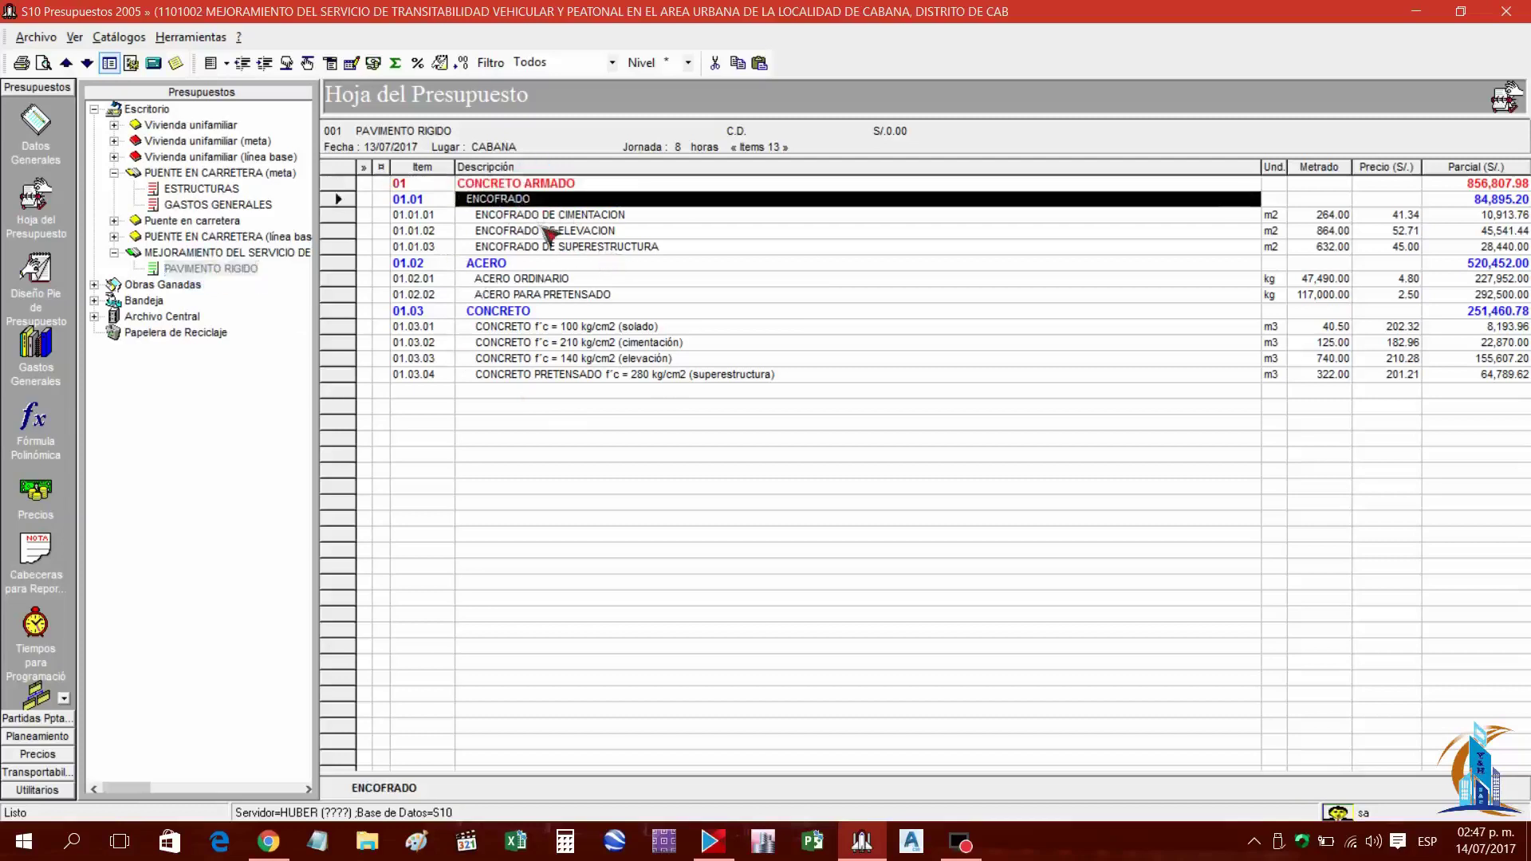
pyautogui.click(550, 232)
pyautogui.click(536, 214)
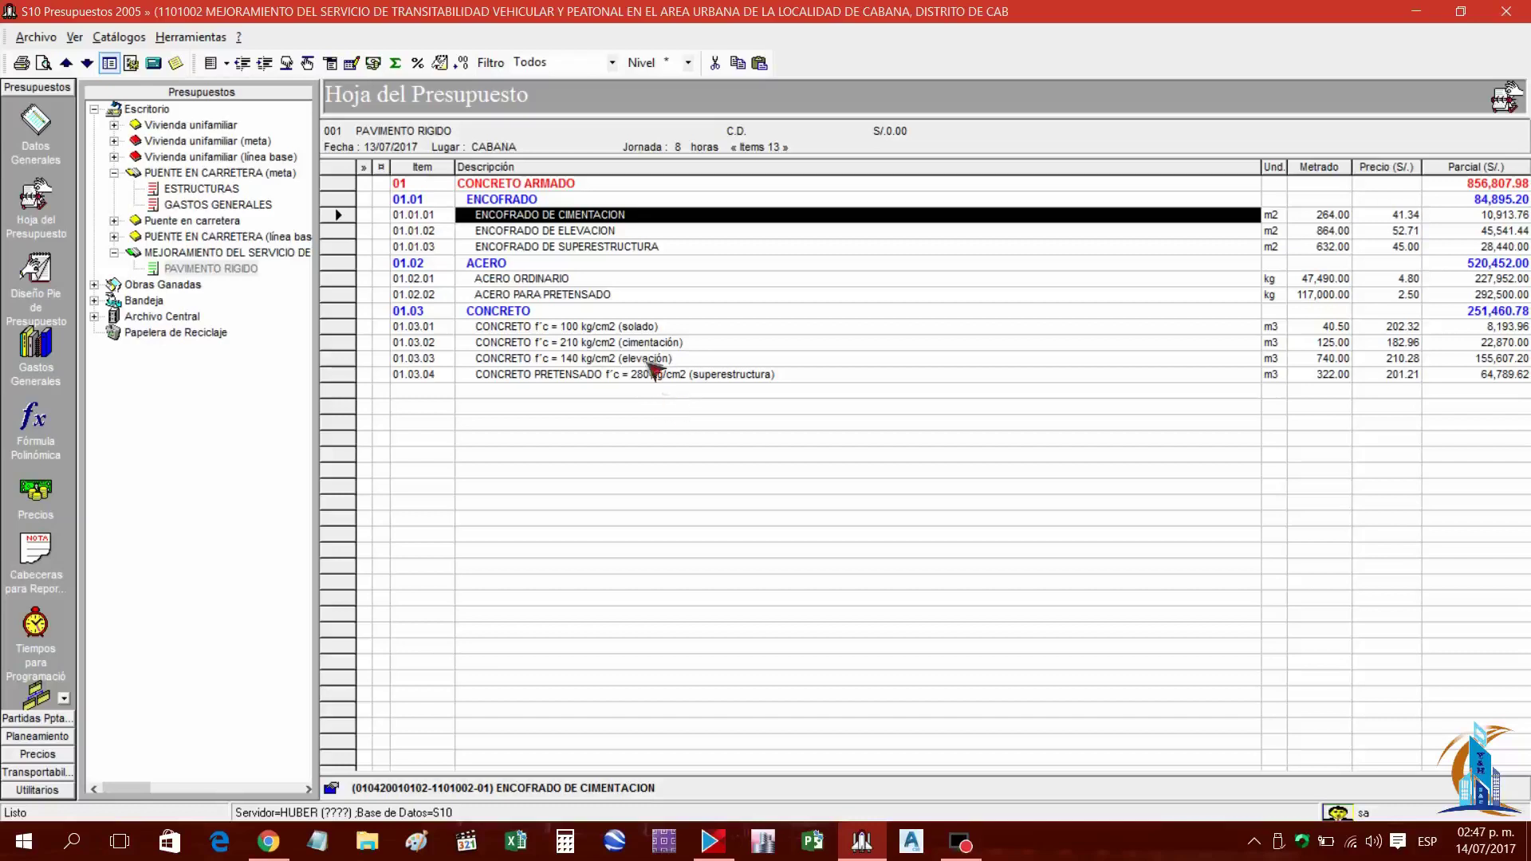
pyautogui.rightClick(216, 270)
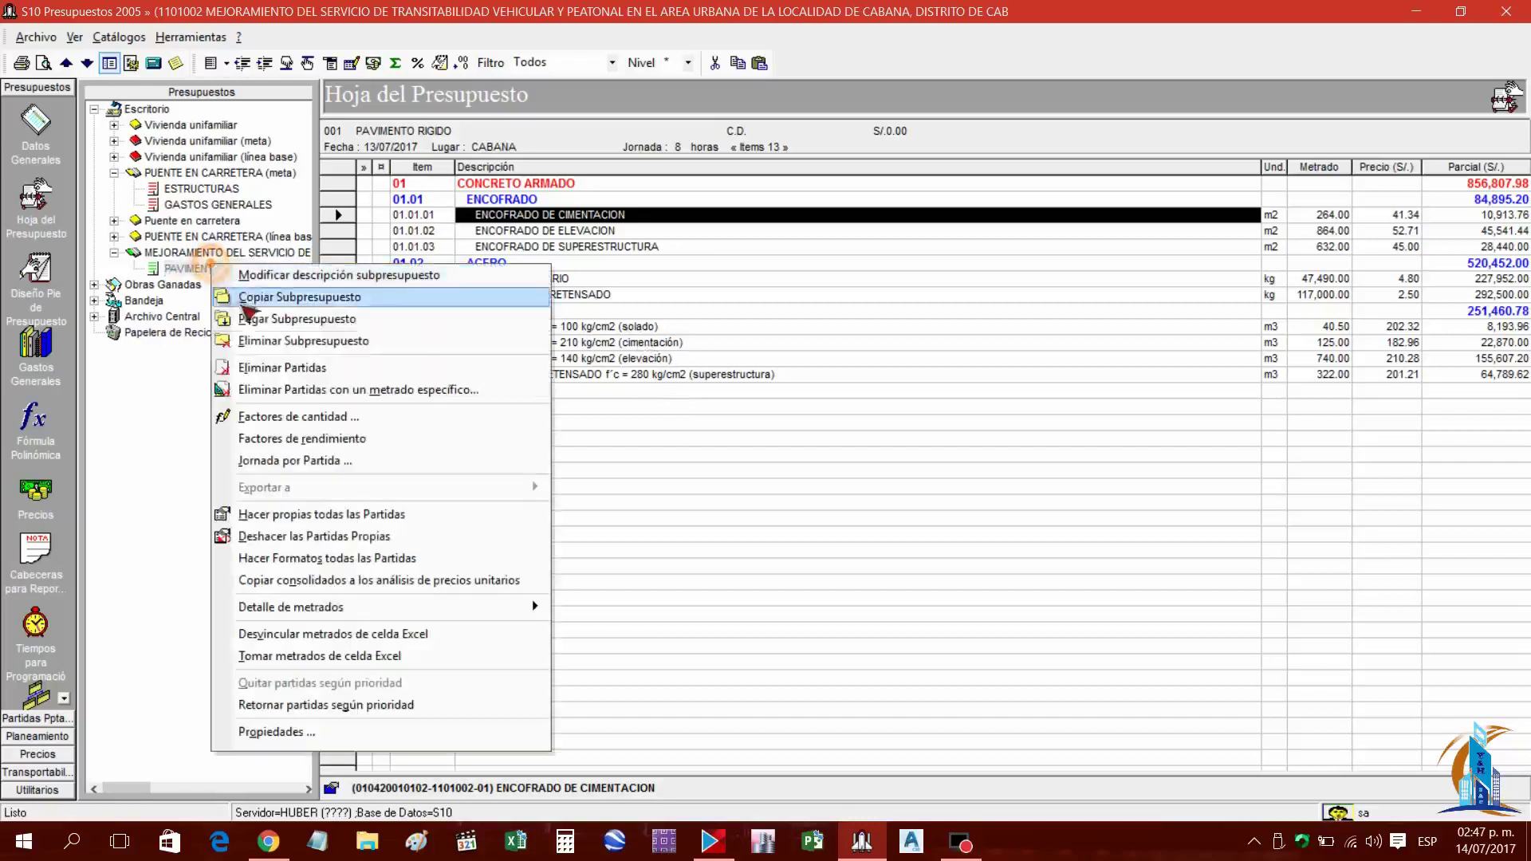
pyautogui.click(285, 390)
pyautogui.click(848, 488)
pyautogui.click(850, 489)
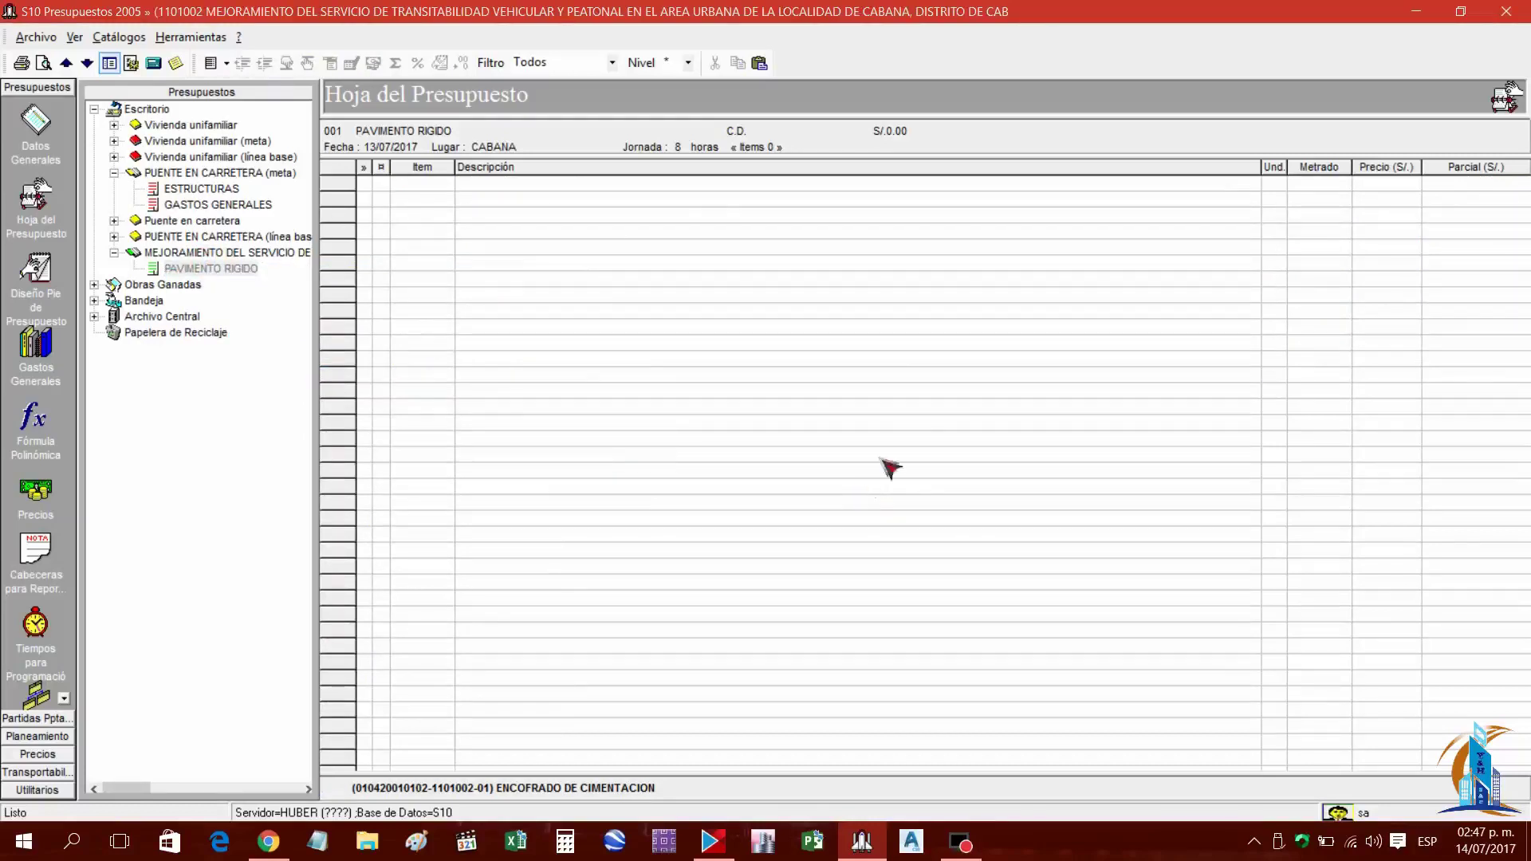
# Copy the rows from CONCRETO ARMADO through ENCOFRADO DE SUPERESTRUCTURA in the ESTRUCTURAS sub-budget
pyautogui.click(209, 192)
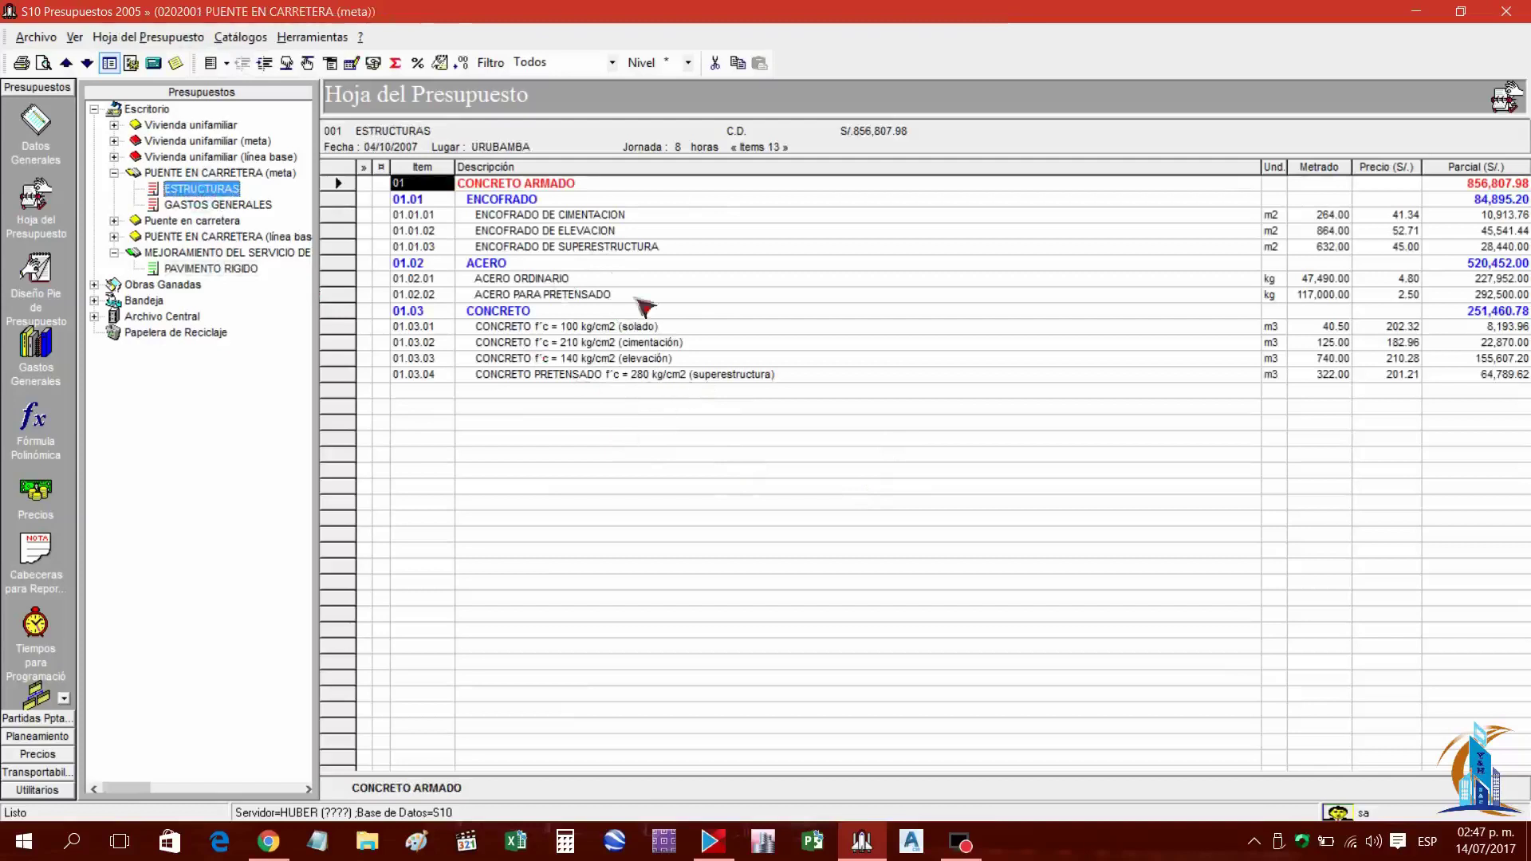
pyautogui.moveTo(508, 185); pyautogui.dragTo(665, 249)
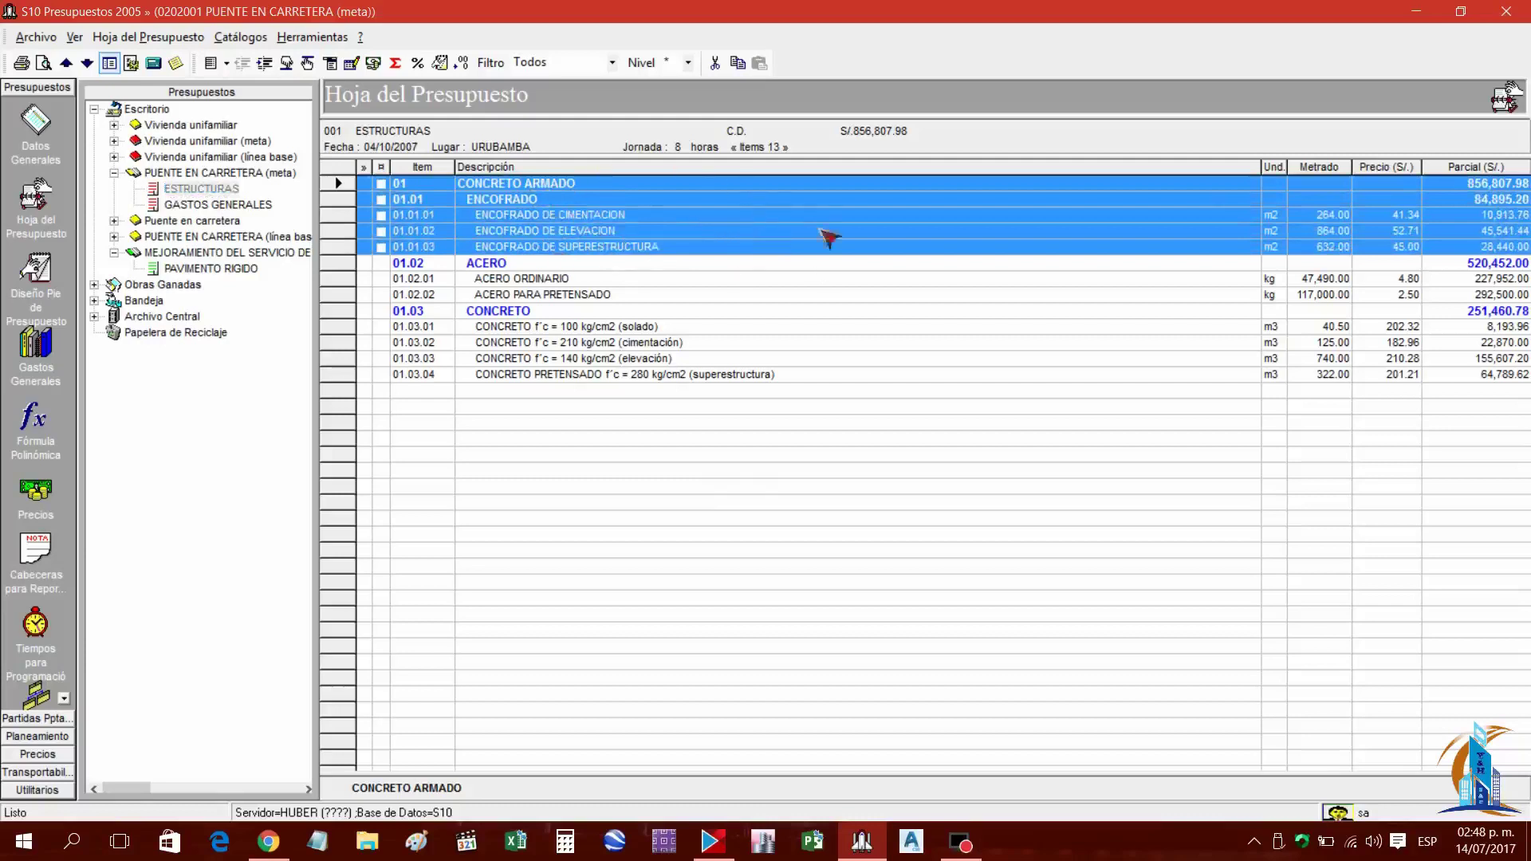
pyautogui.rightClick(674, 204)
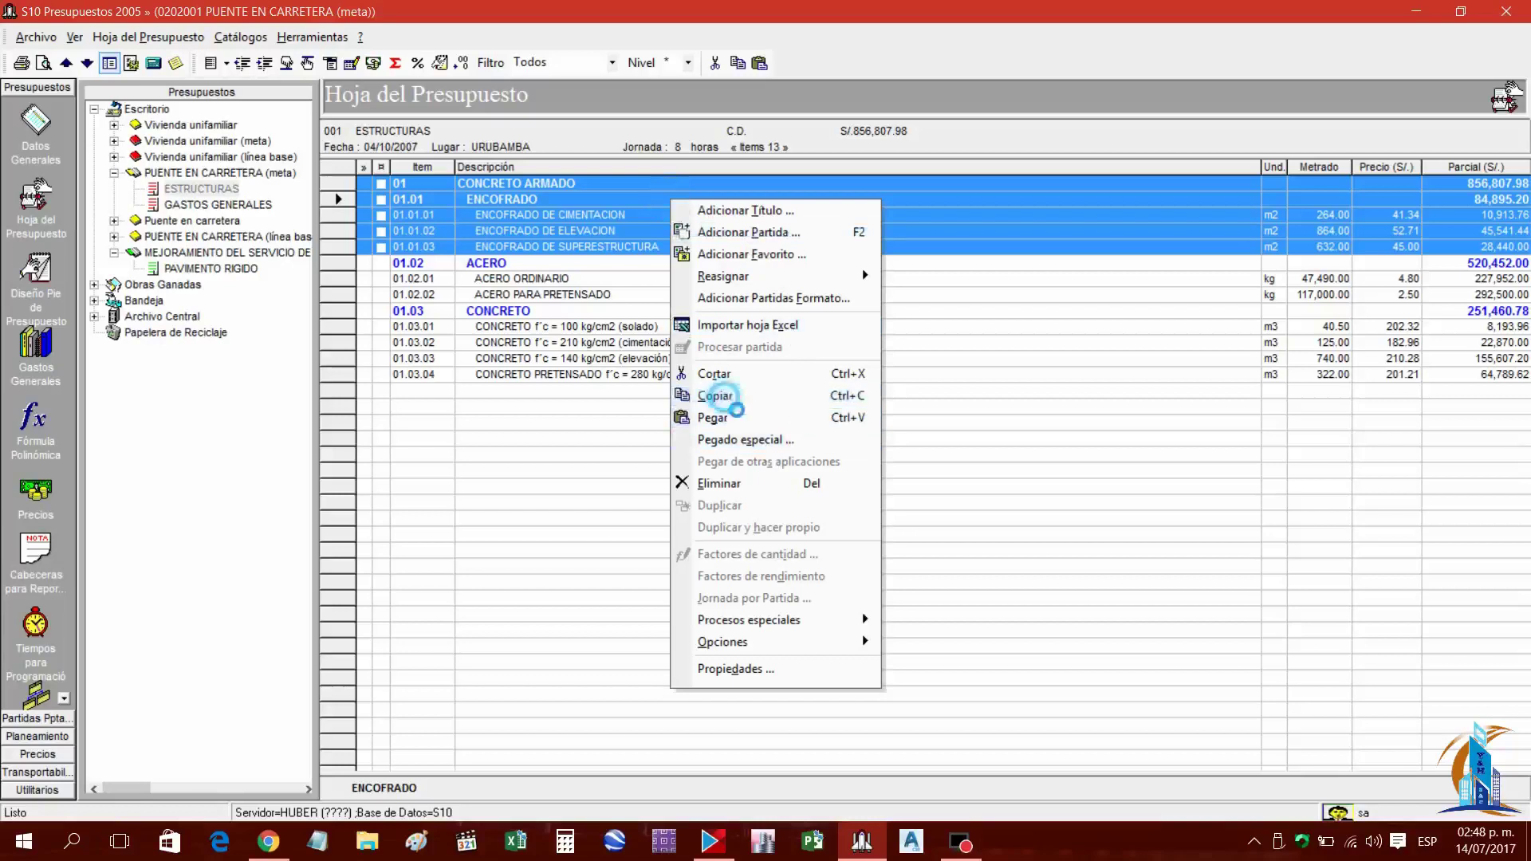
pyautogui.click(731, 399)
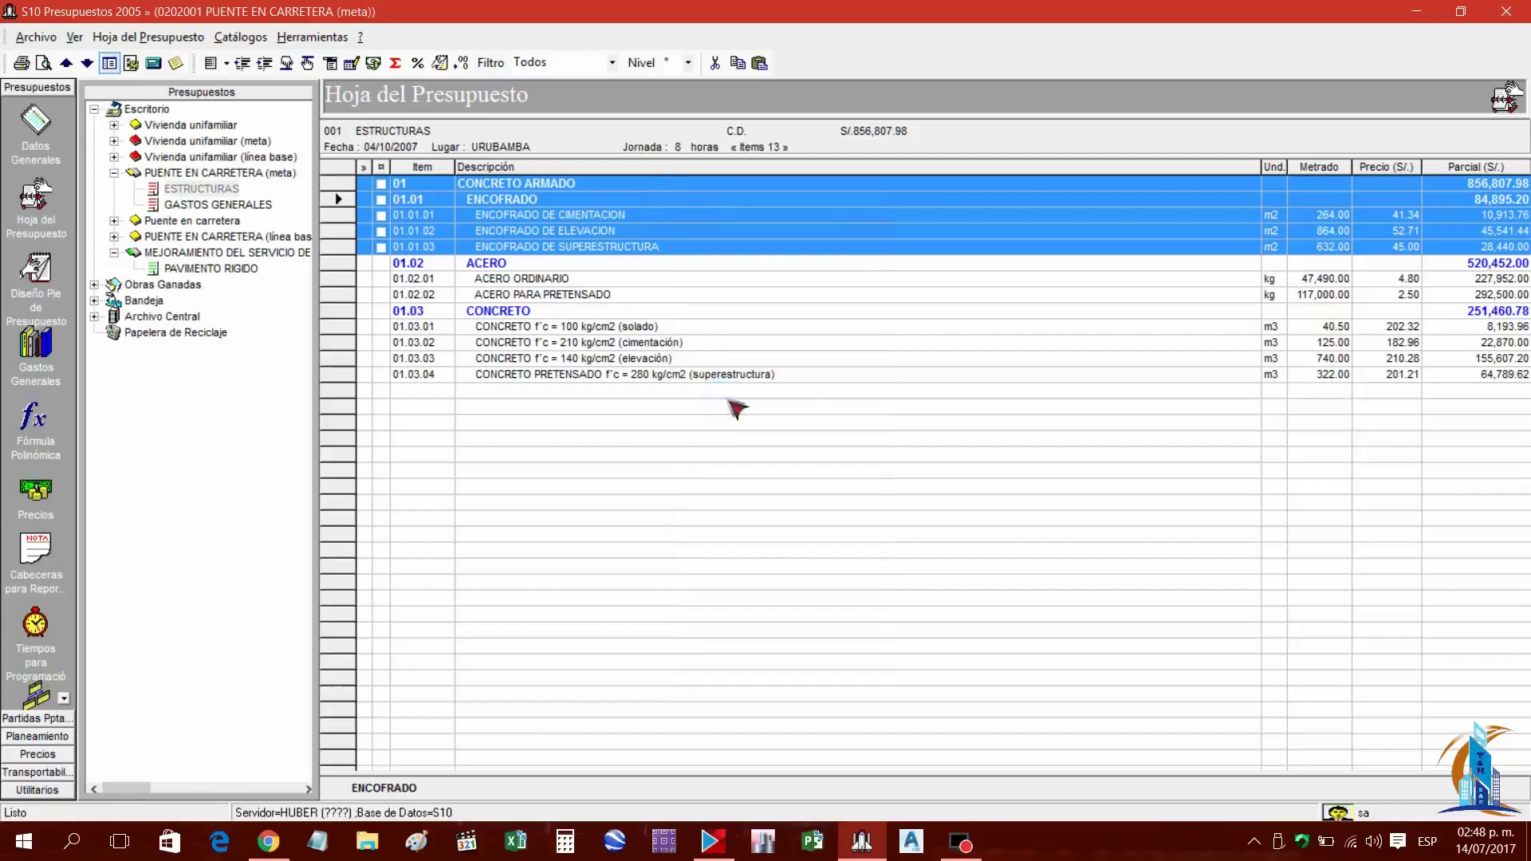
# Paste the copied titles and formwork items into the empty PAVIMENTO RIGIDO budget sheet
pyautogui.click(200, 270)
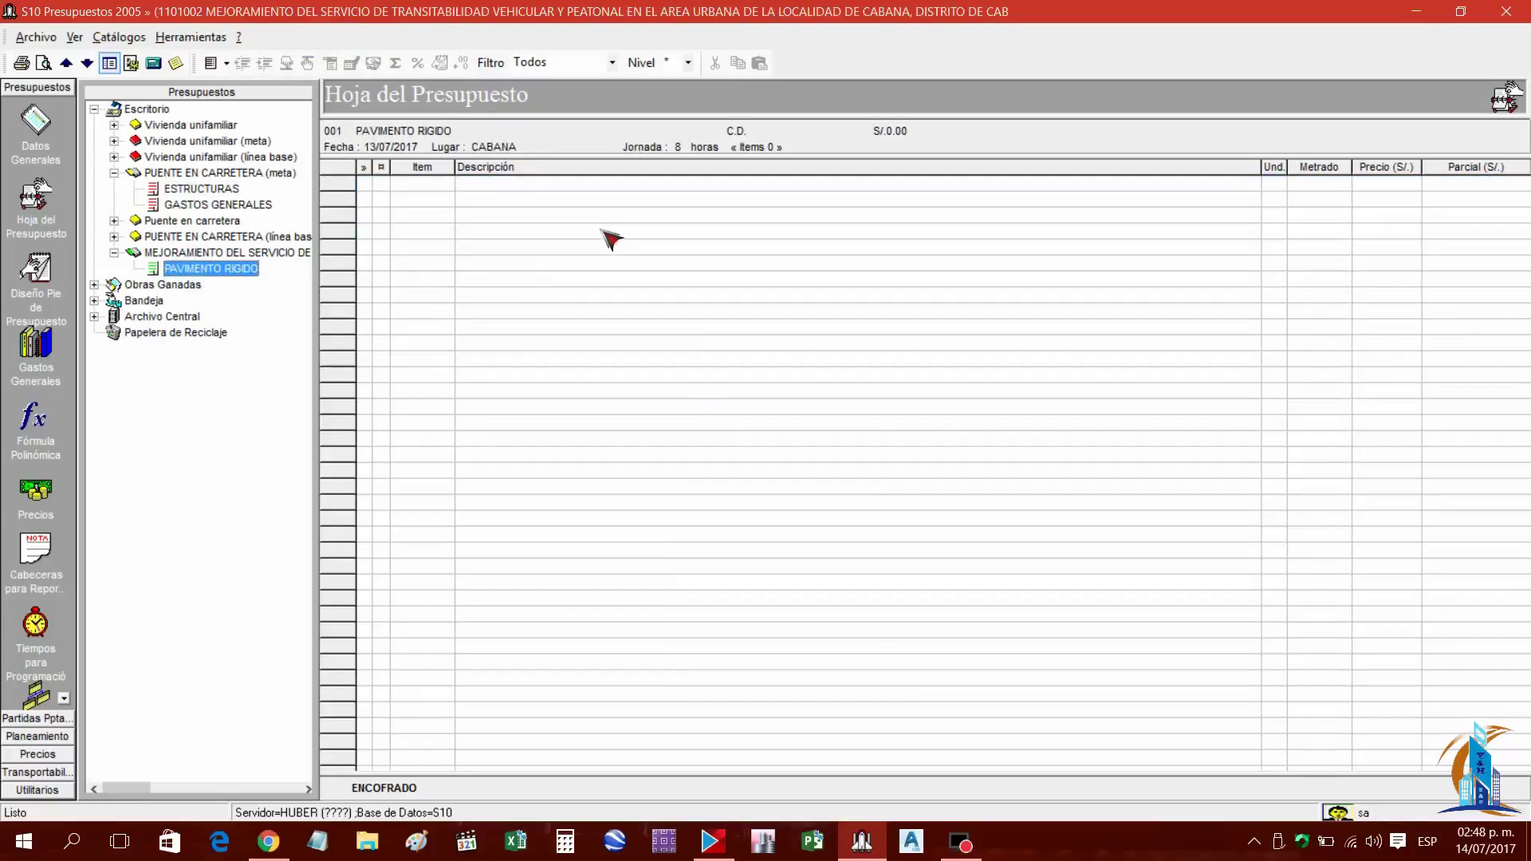
pyautogui.rightClick(520, 205)
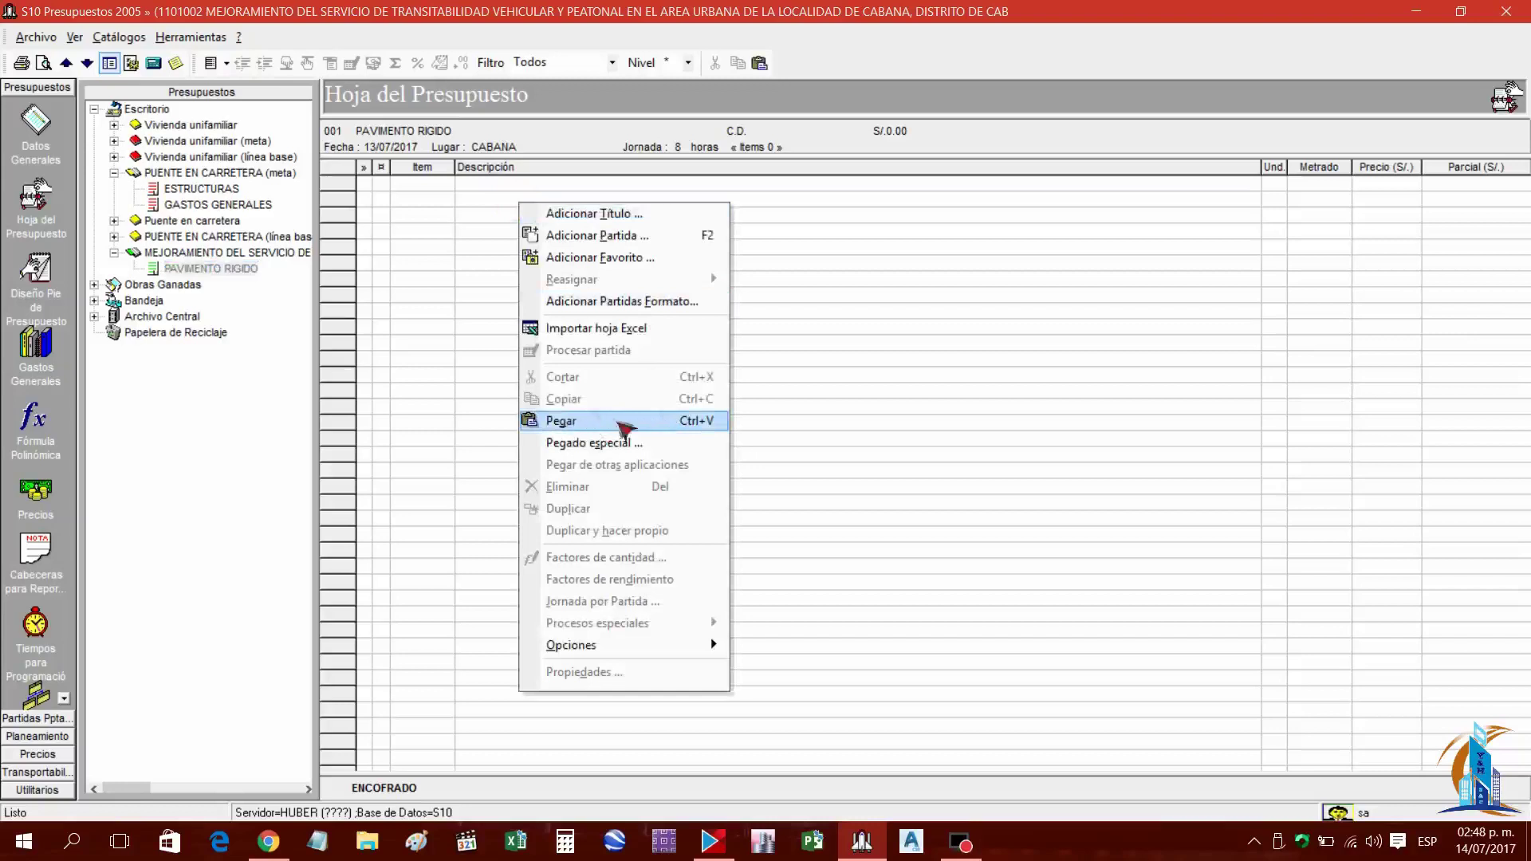
pyautogui.click(619, 420)
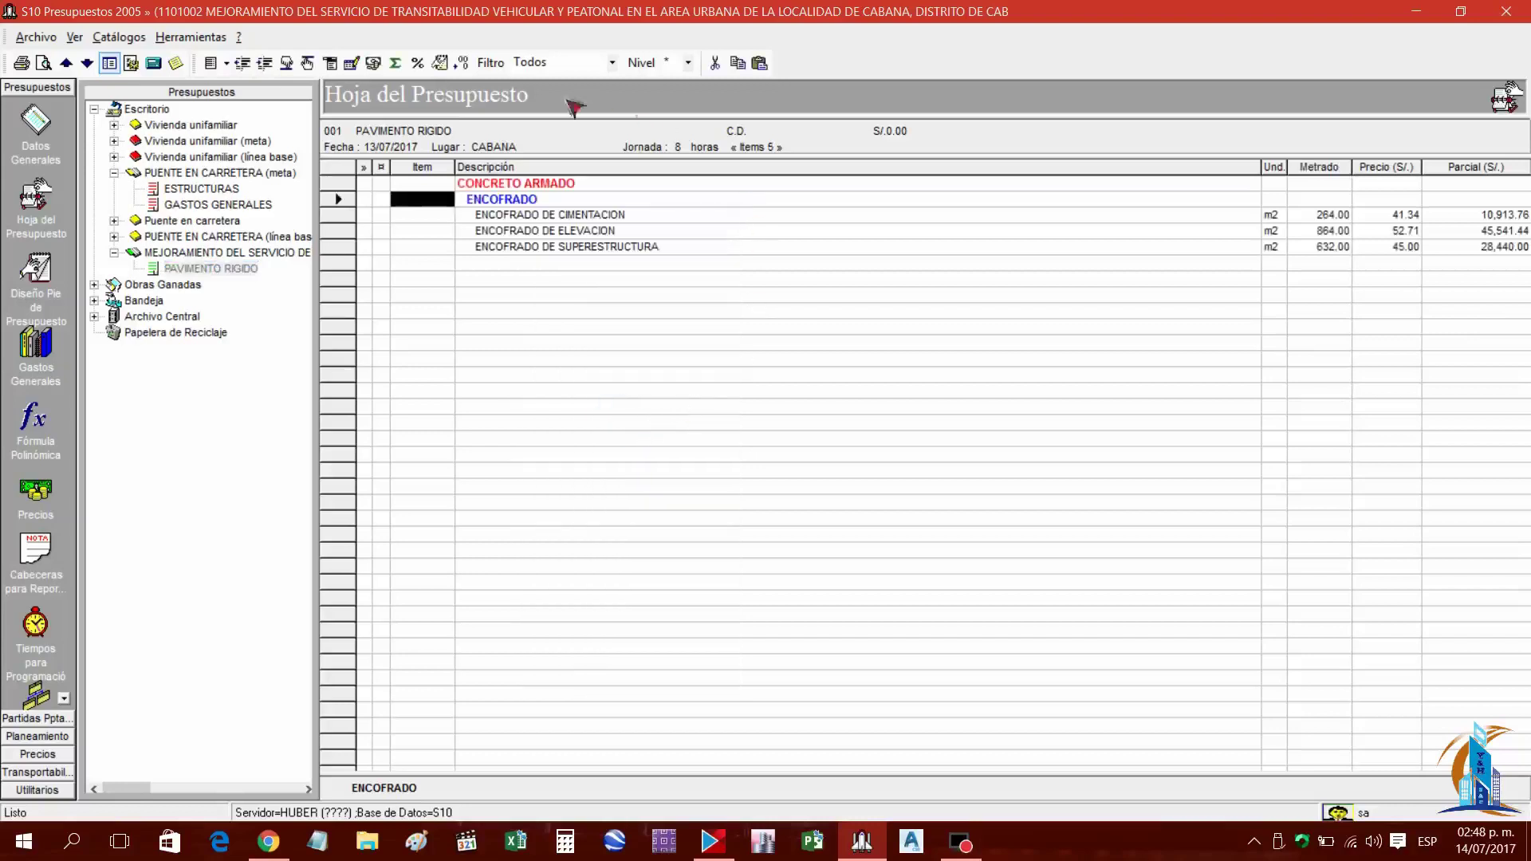
# Examine the item codes of the three pasted ENCOFRADO items in the PAVIMENTO RIGIDO sheet
pyautogui.click(552, 221)
pyautogui.click(555, 232)
pyautogui.click(562, 248)
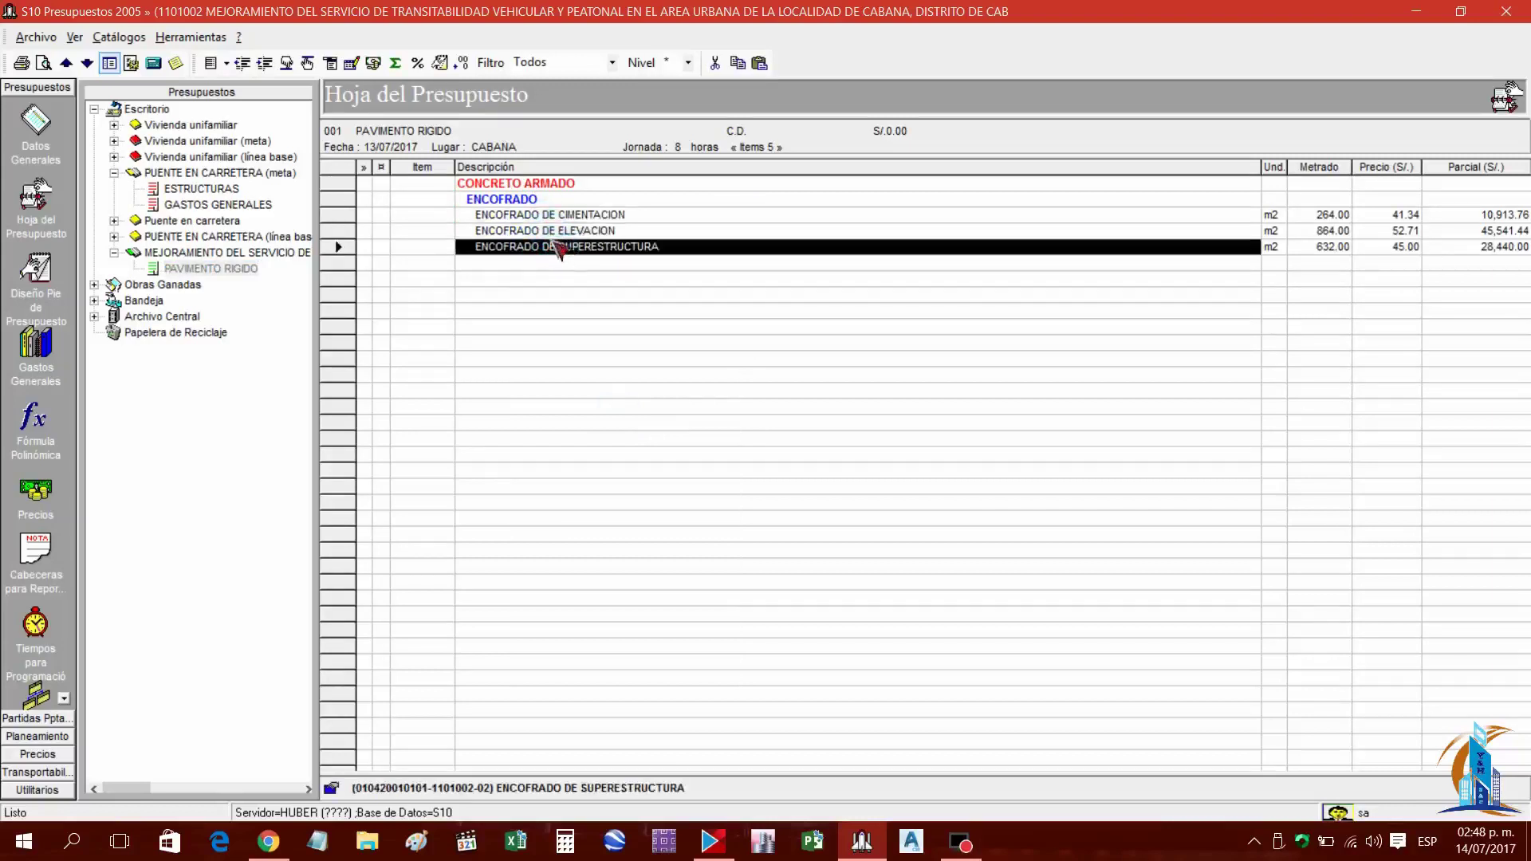
pyautogui.click(554, 231)
pyautogui.click(551, 215)
pyautogui.click(546, 231)
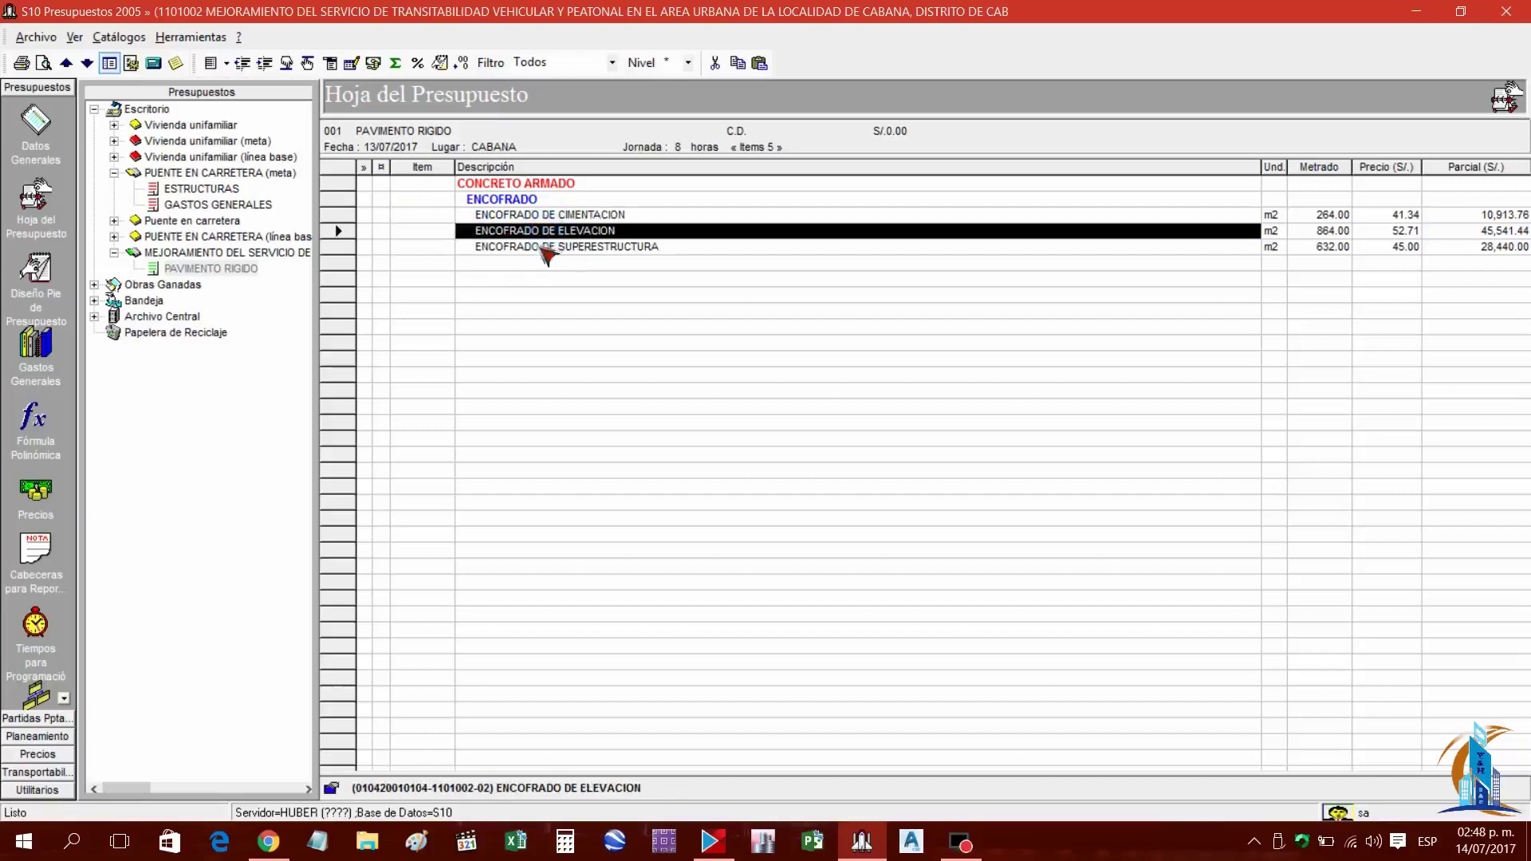
pyautogui.click(545, 248)
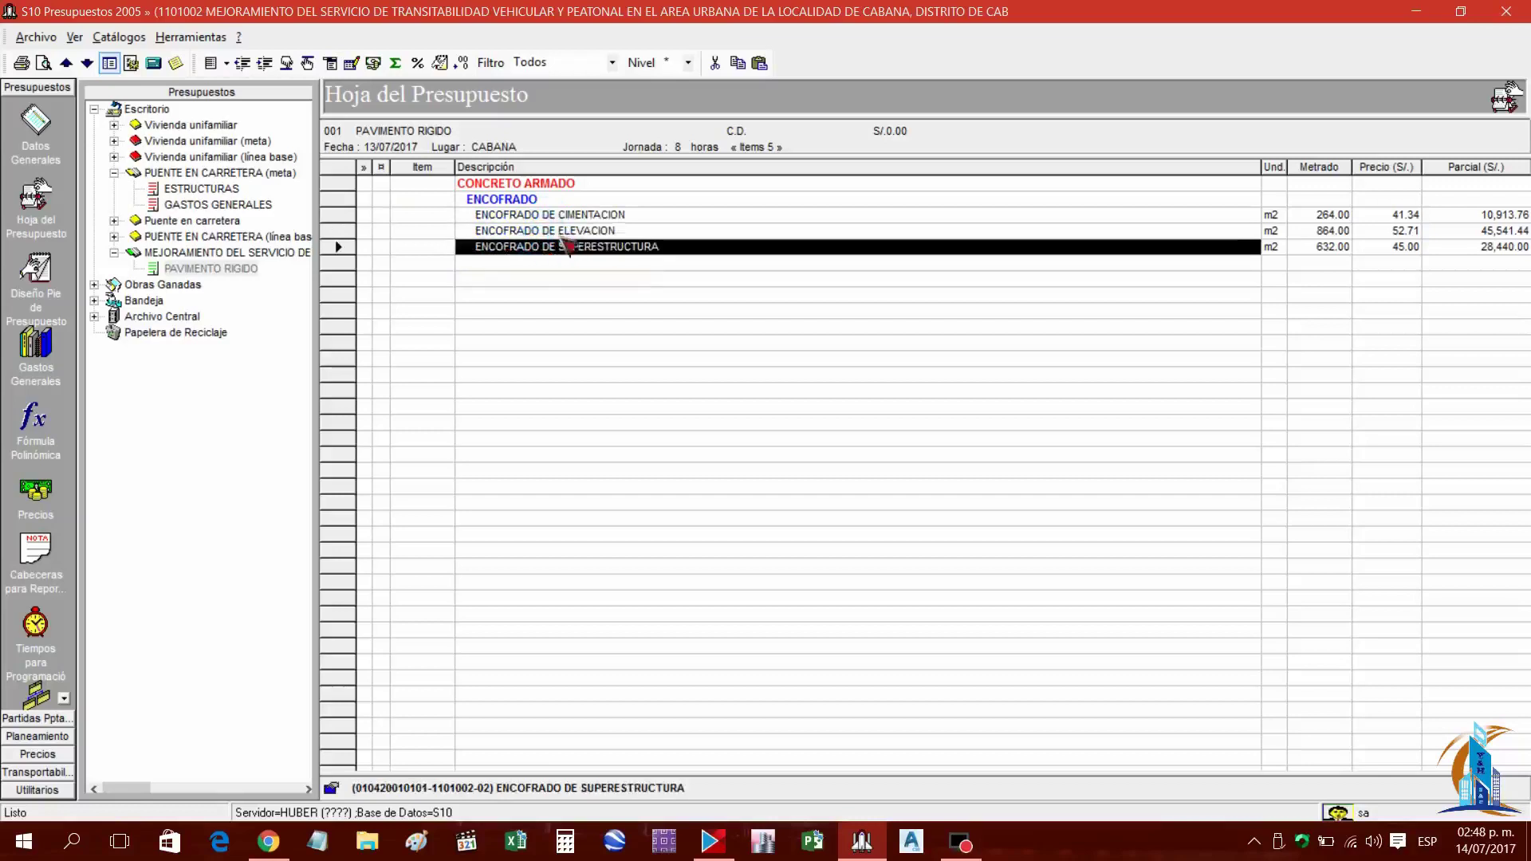
# Show the unit price analysis view and examine the resources of the ENCOFRADO DE ELEVACION and ENCOFRADO DE SUPERESTRUCTURA items
pyautogui.click(563, 229)
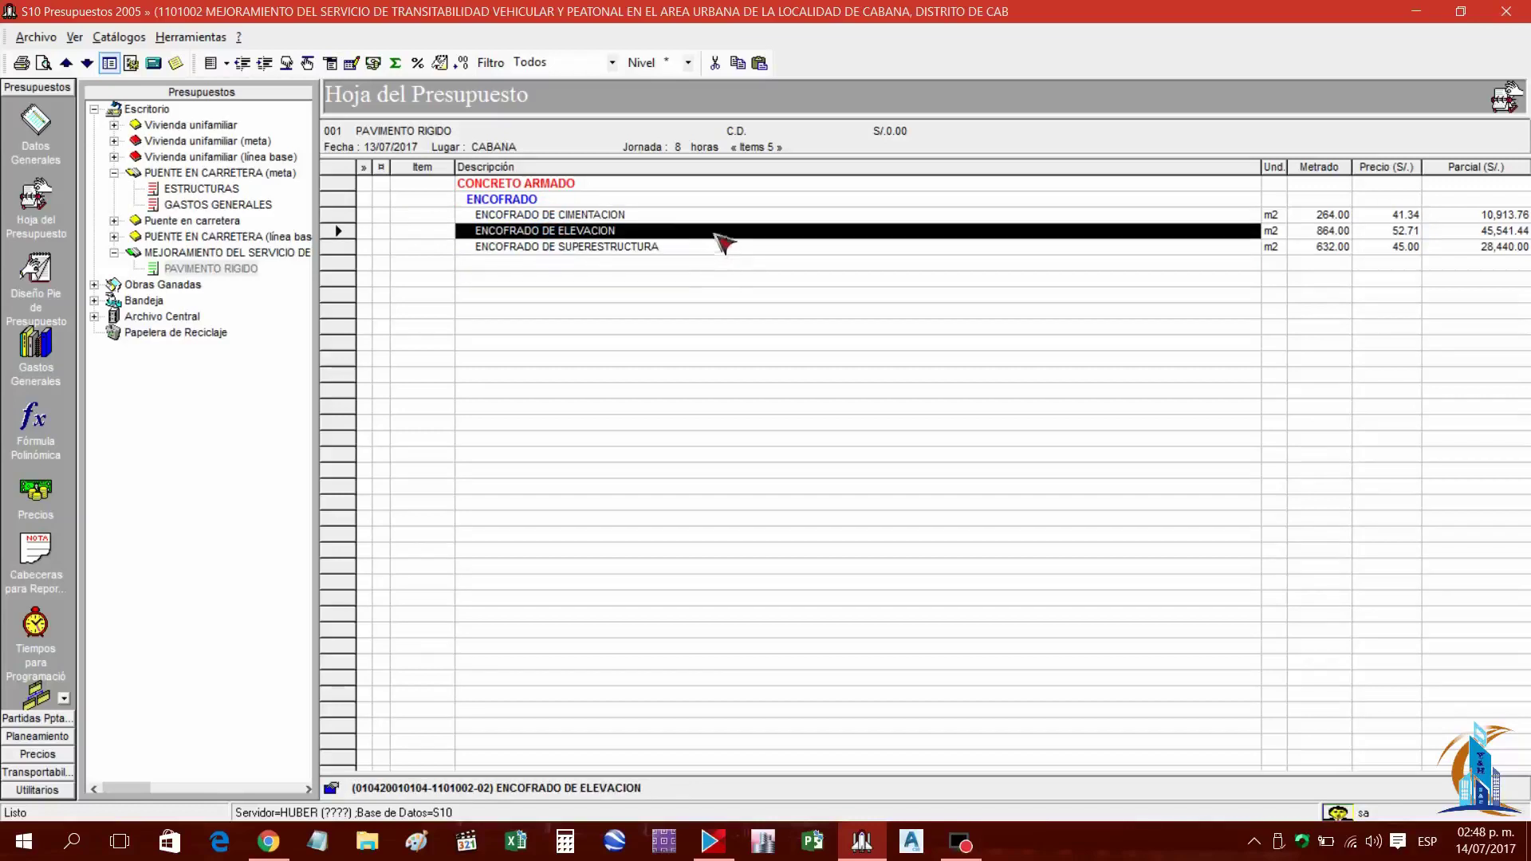
pyautogui.click(230, 67)
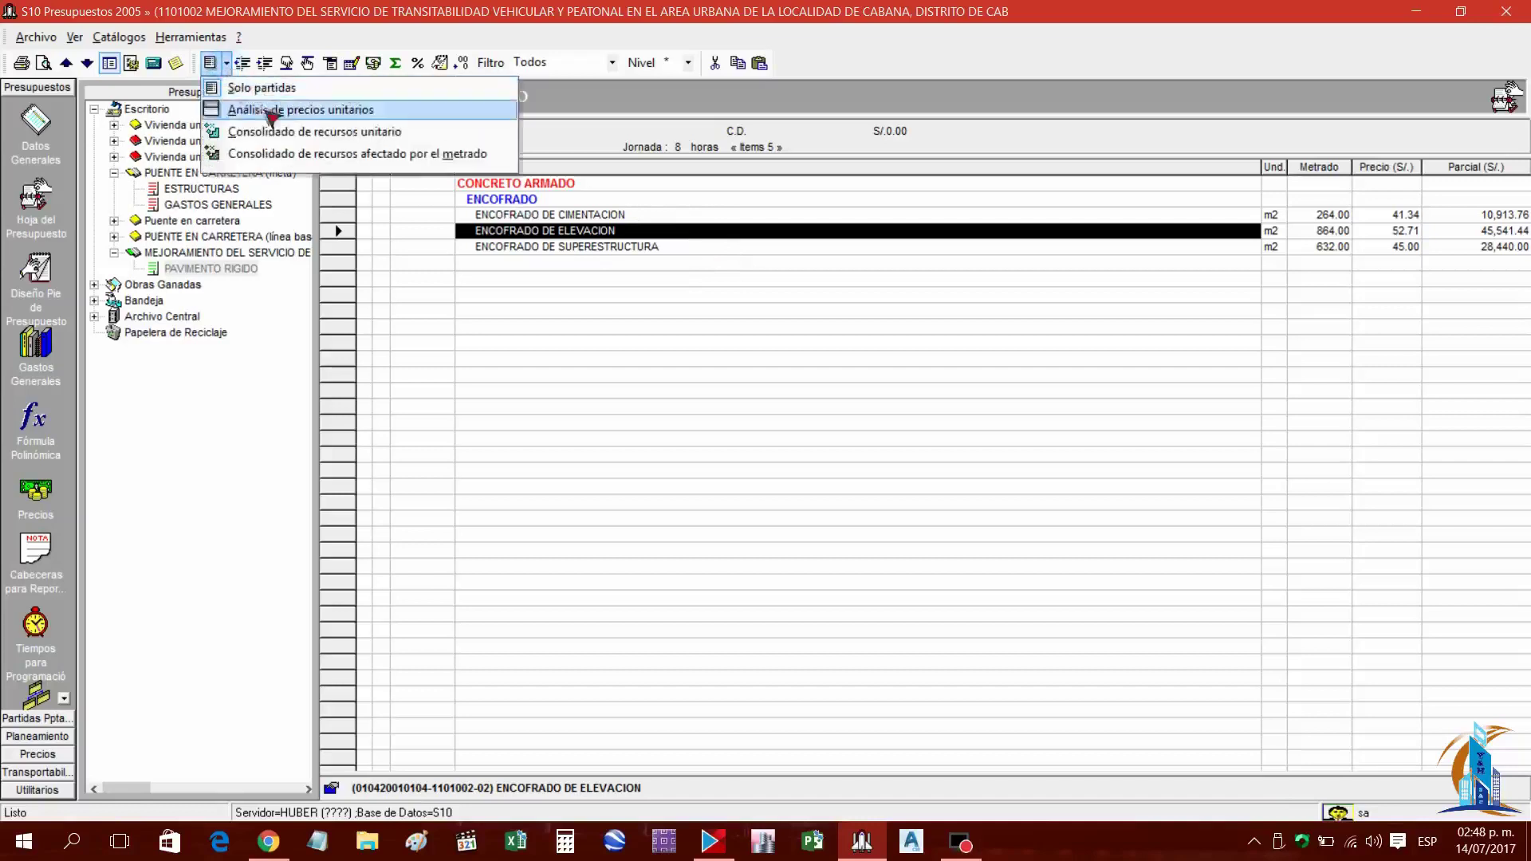
pyautogui.click(371, 112)
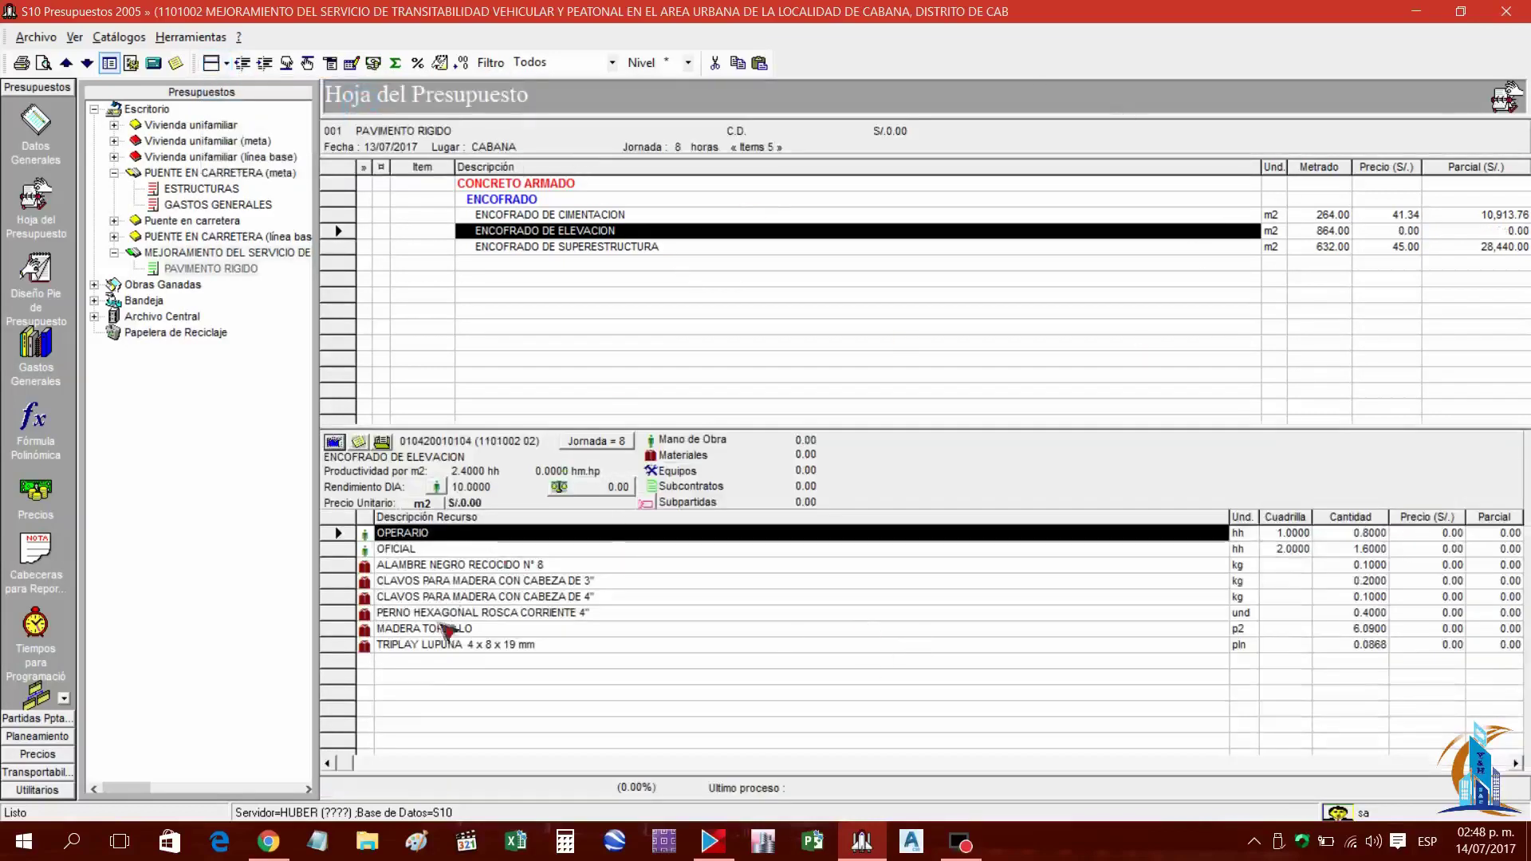
pyautogui.click(567, 248)
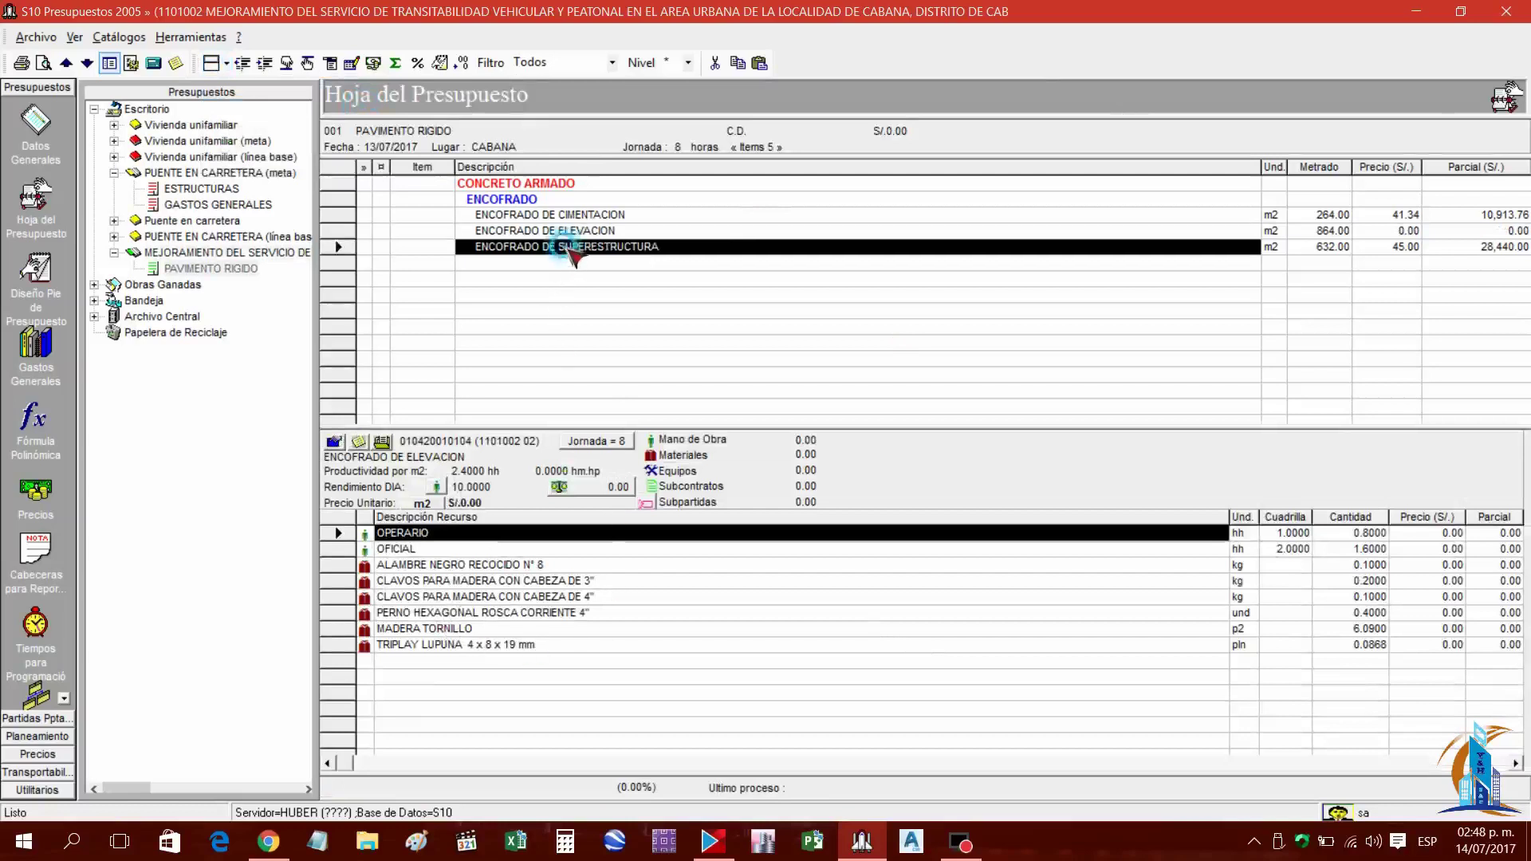
pyautogui.click(546, 233)
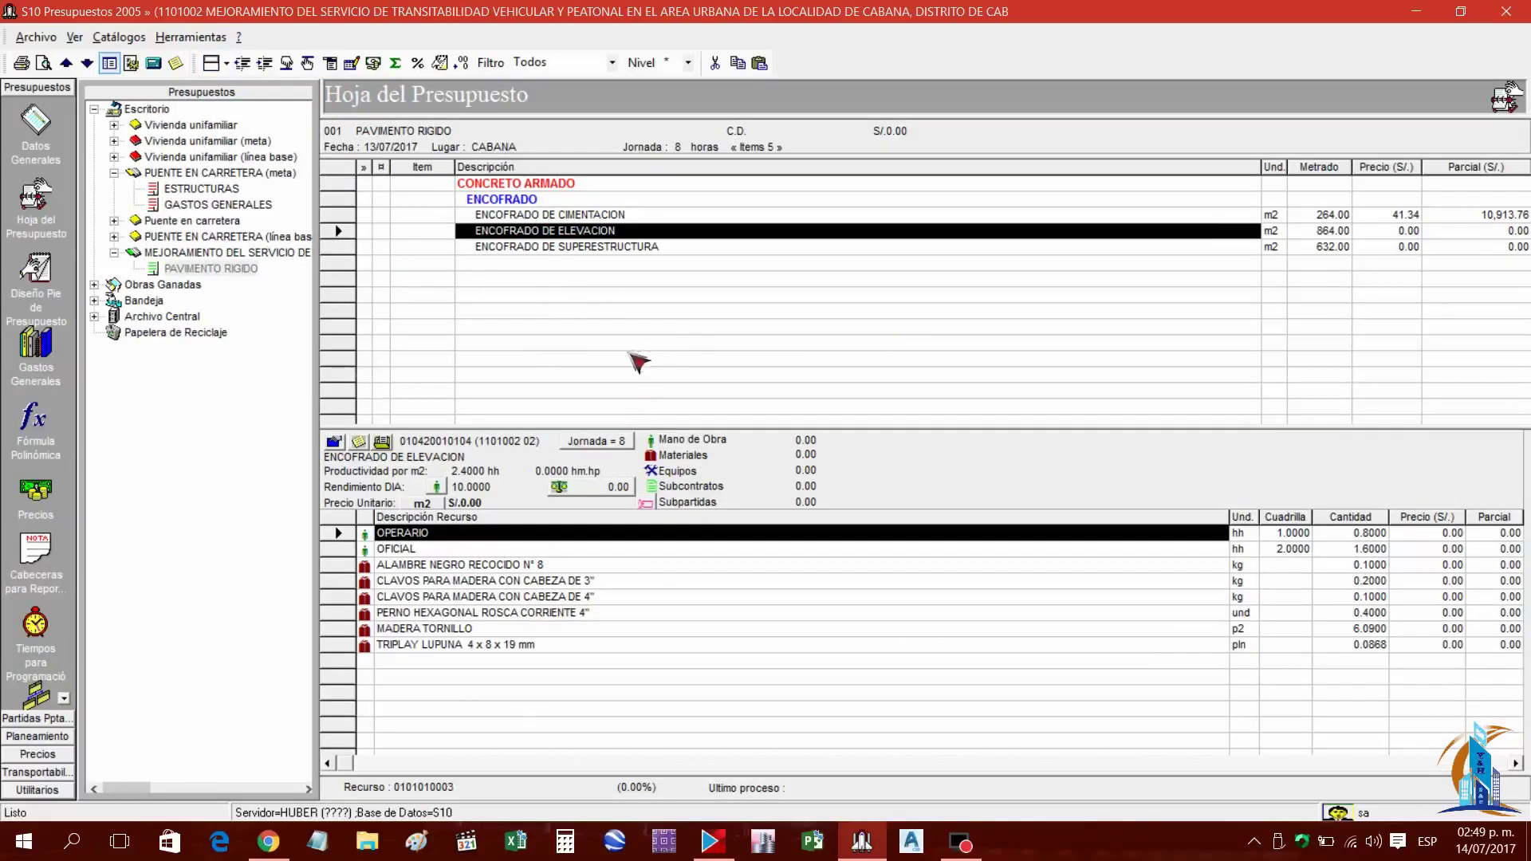
pyautogui.click(758, 370)
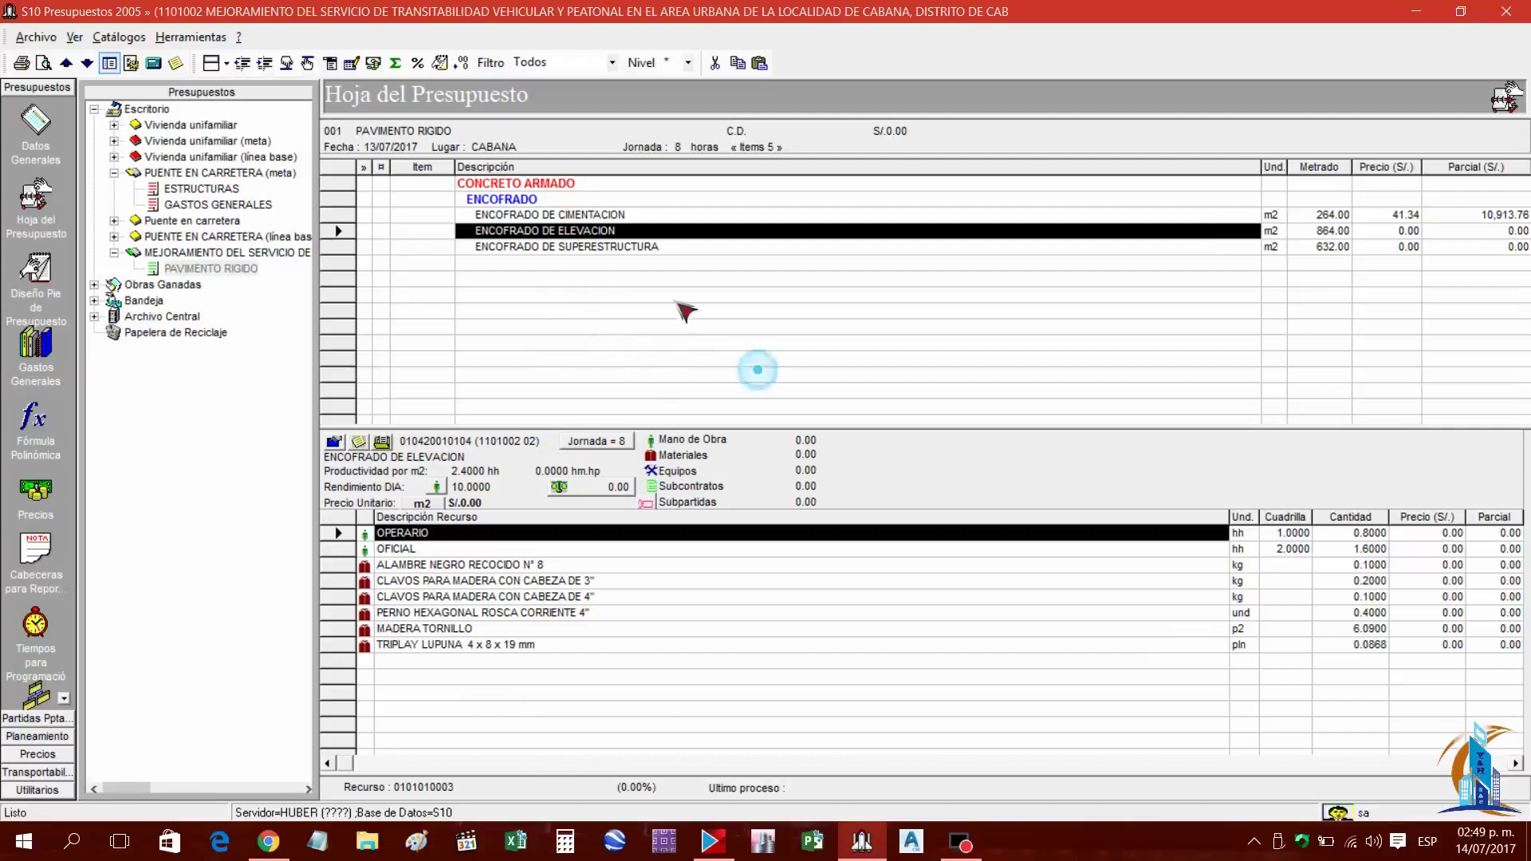
# Delete all the pasted formwork items and titles from the PAVIMENTO RIGIDO sub-budget
pyautogui.rightClick(228, 269)
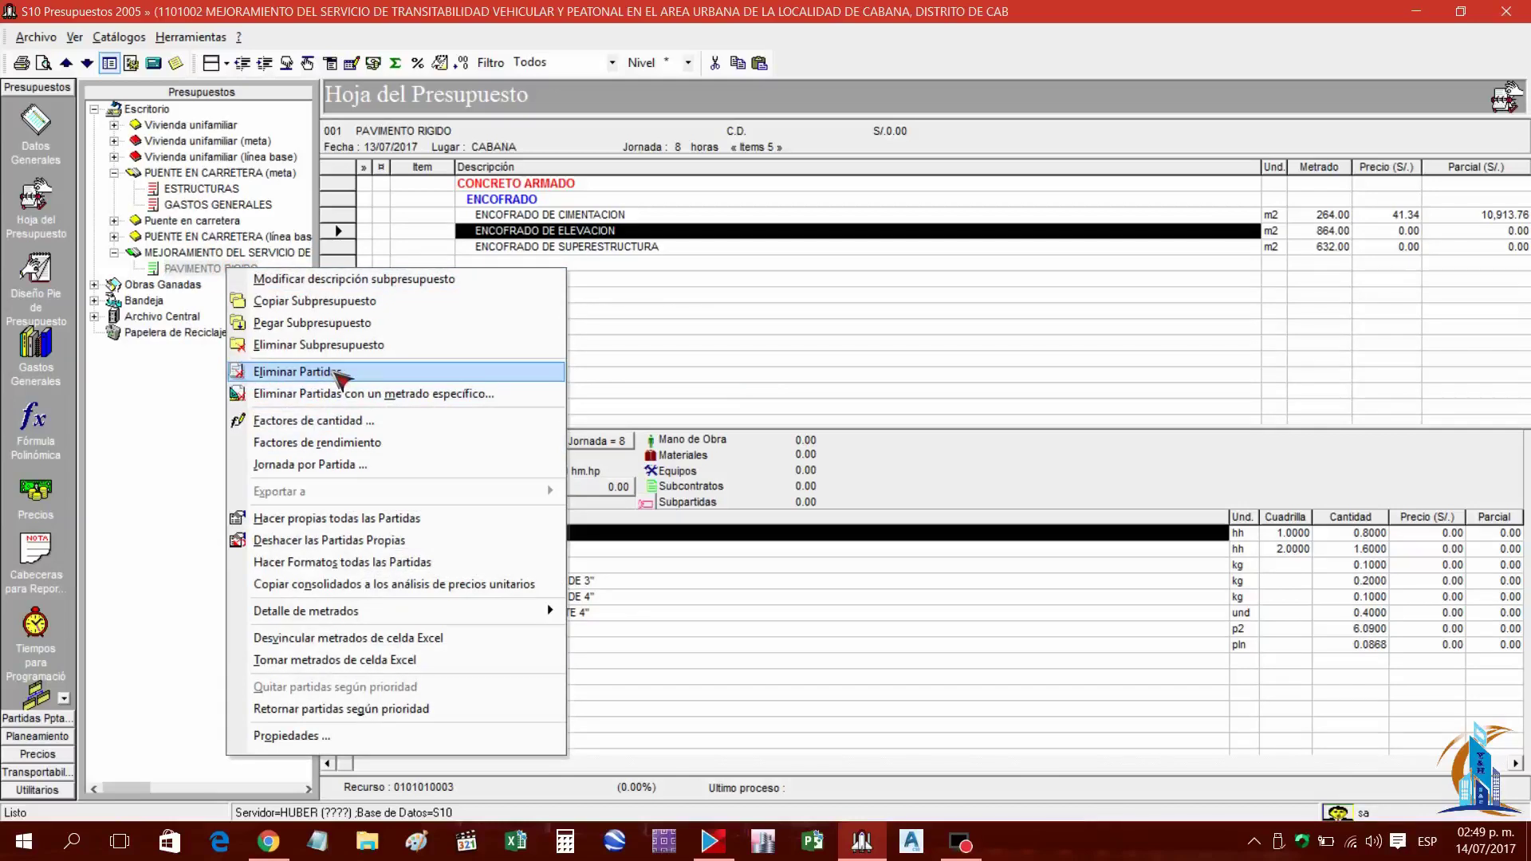
pyautogui.click(311, 373)
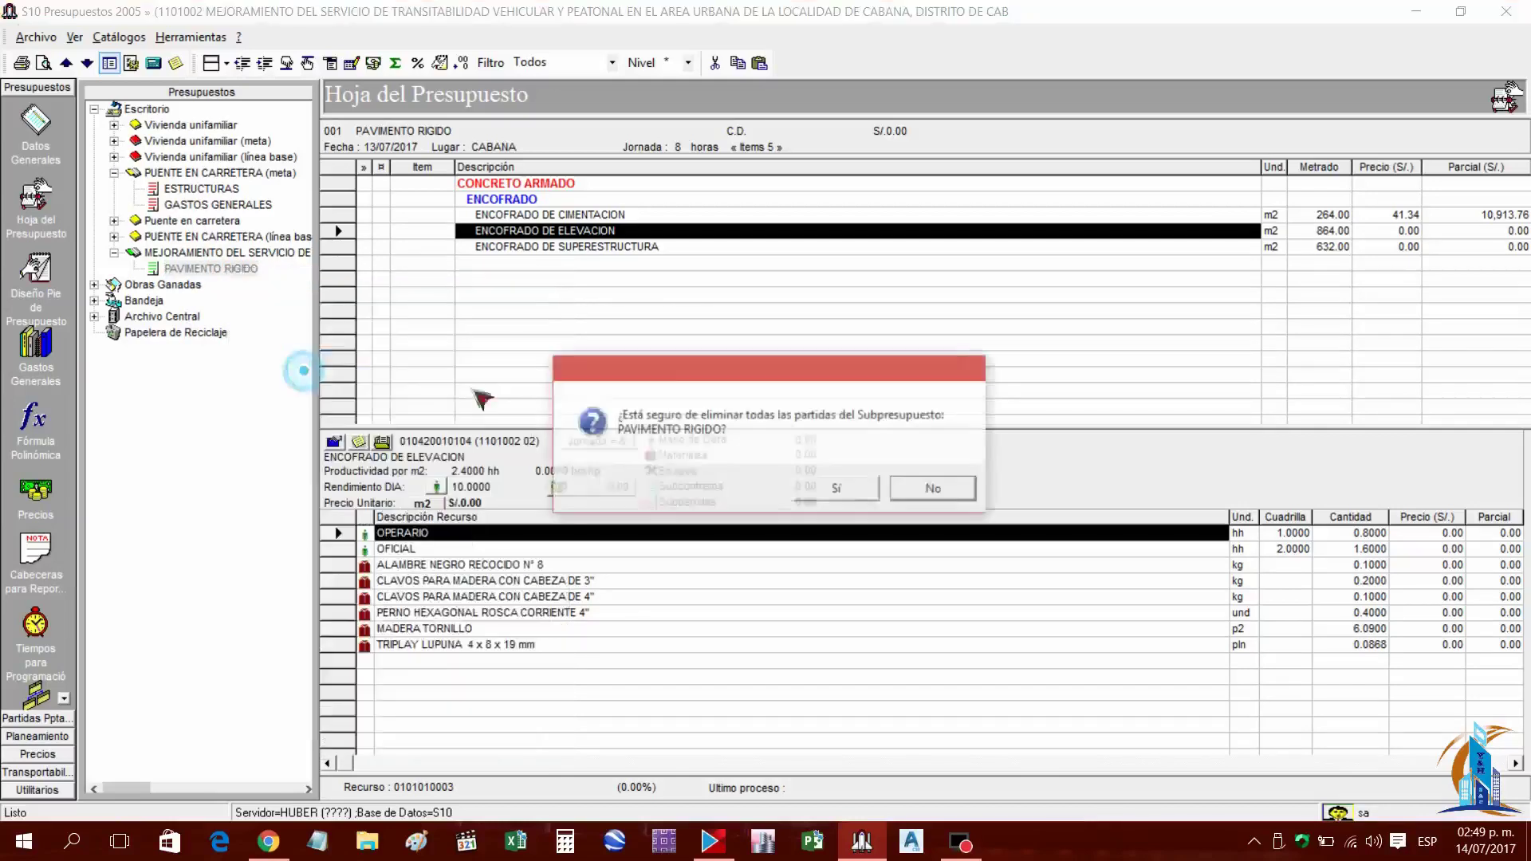
pyautogui.click(833, 492)
pyautogui.click(855, 492)
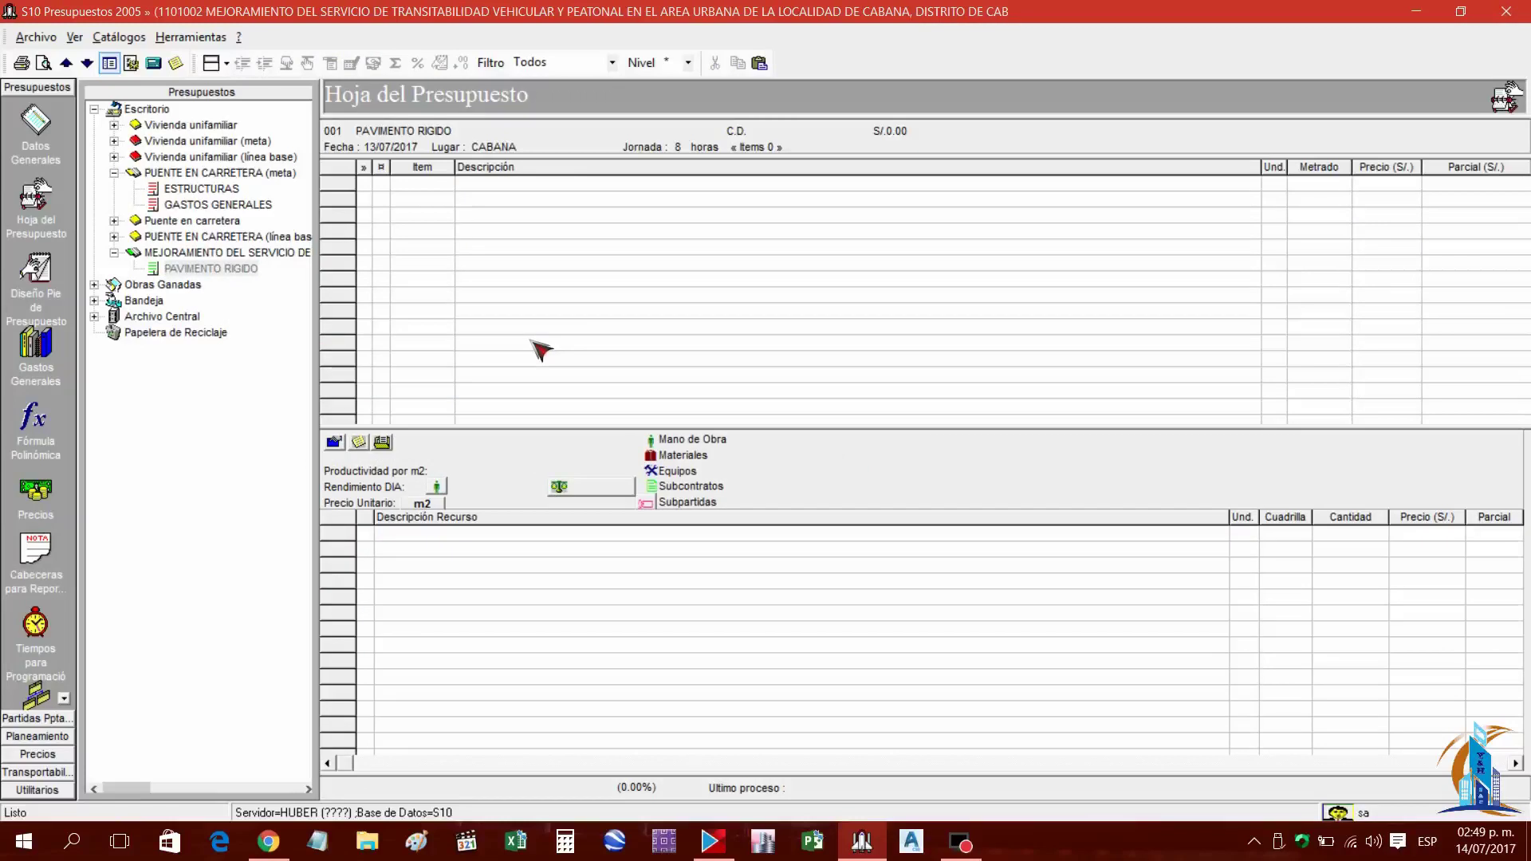
# Compare the CONCRETO ARMADO and PAVIMENTO favourites under EDIFICACIONES and insert CONCRETO ARMADO into the empty PAVIMENTO RIGIDO sheet
pyautogui.click(228, 270)
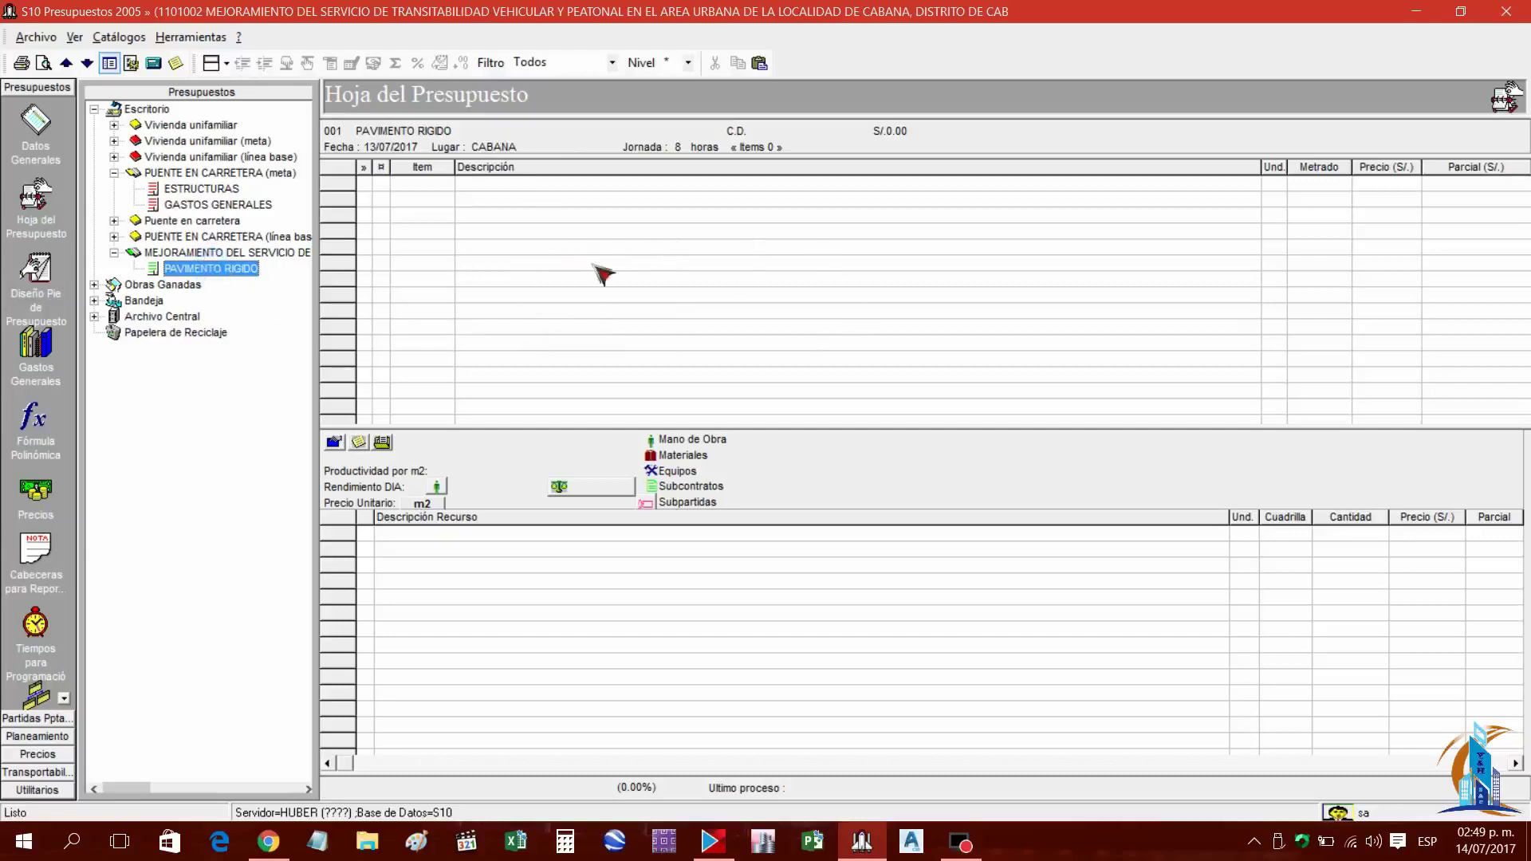
pyautogui.rightClick(556, 236)
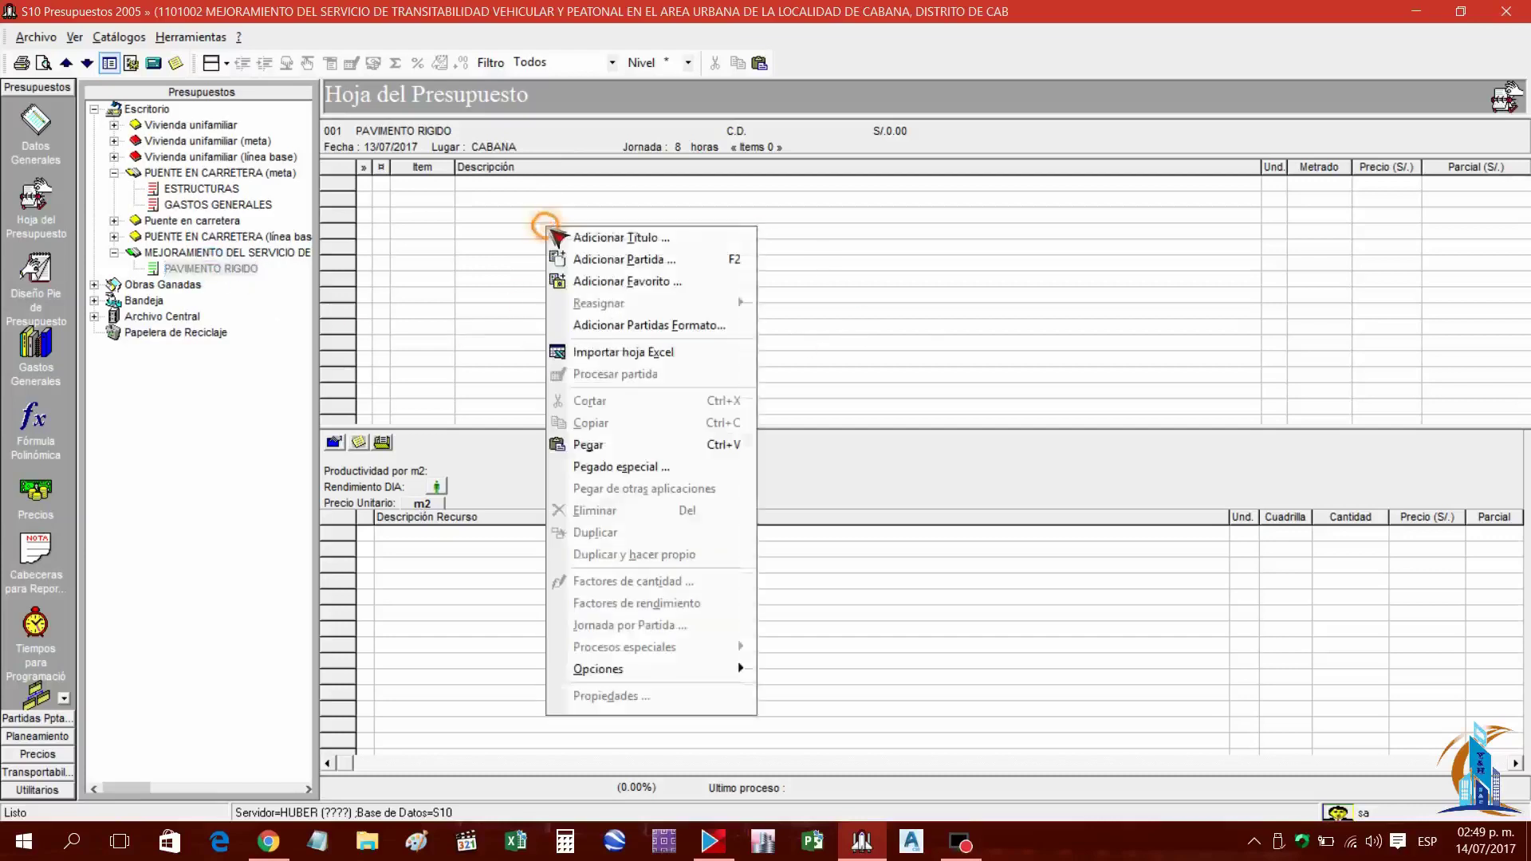
pyautogui.click(615, 283)
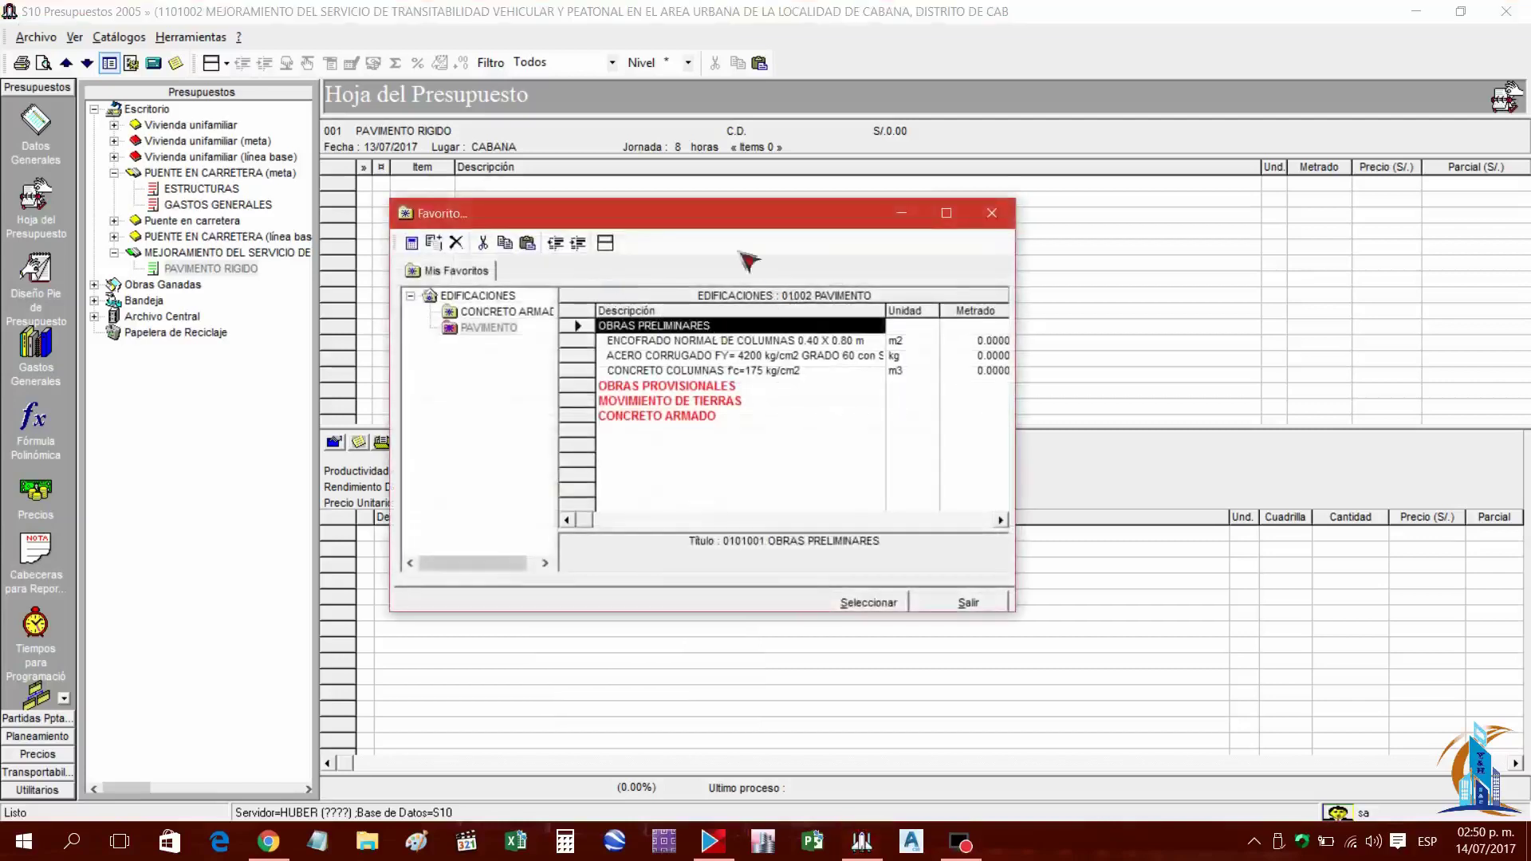
pyautogui.moveTo(723, 228); pyautogui.dragTo(719, 206)
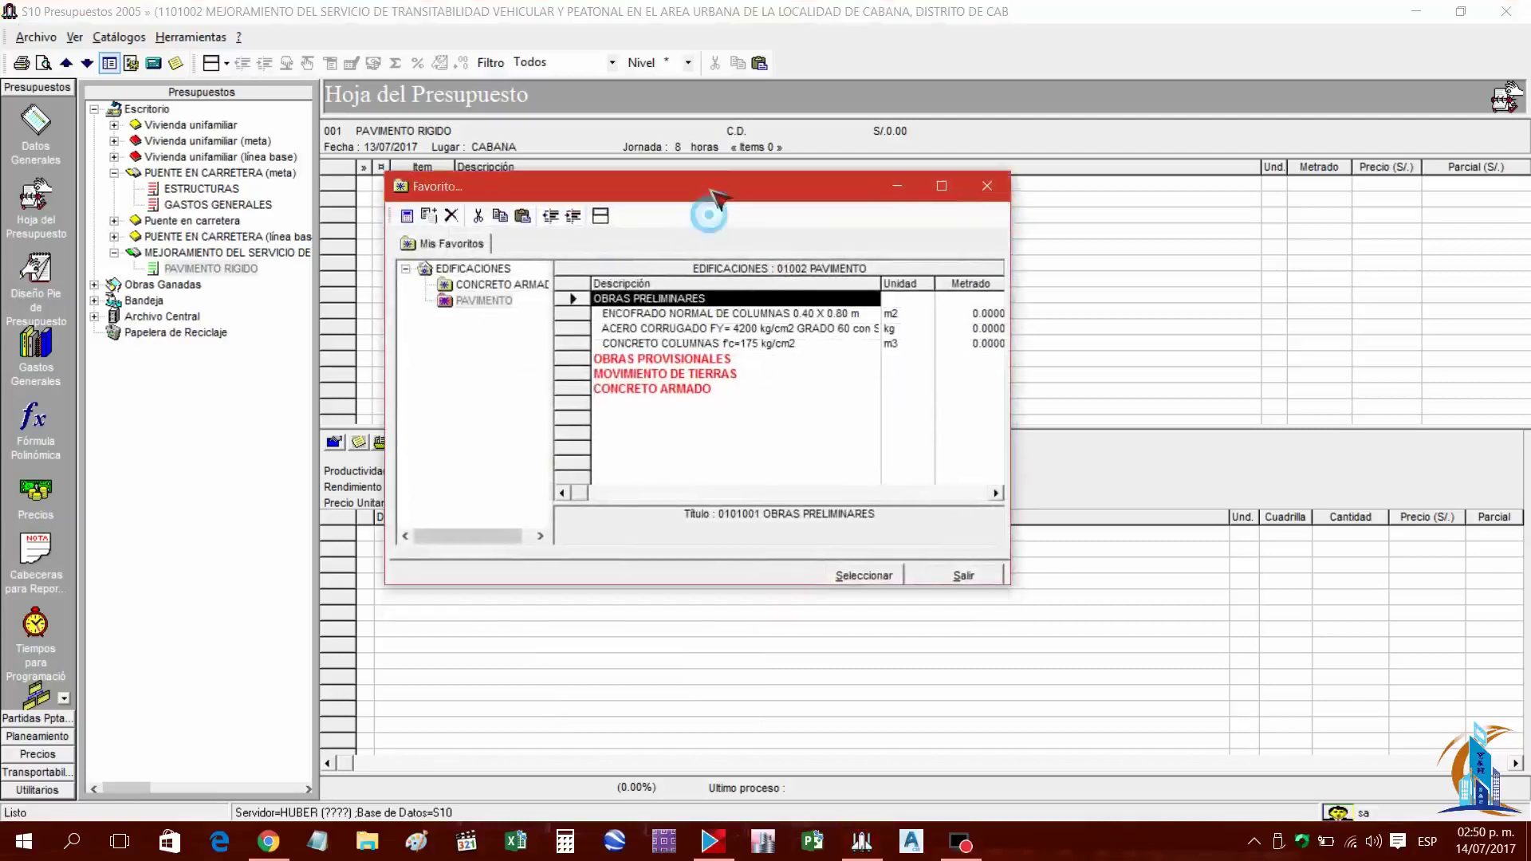
pyautogui.click(465, 290)
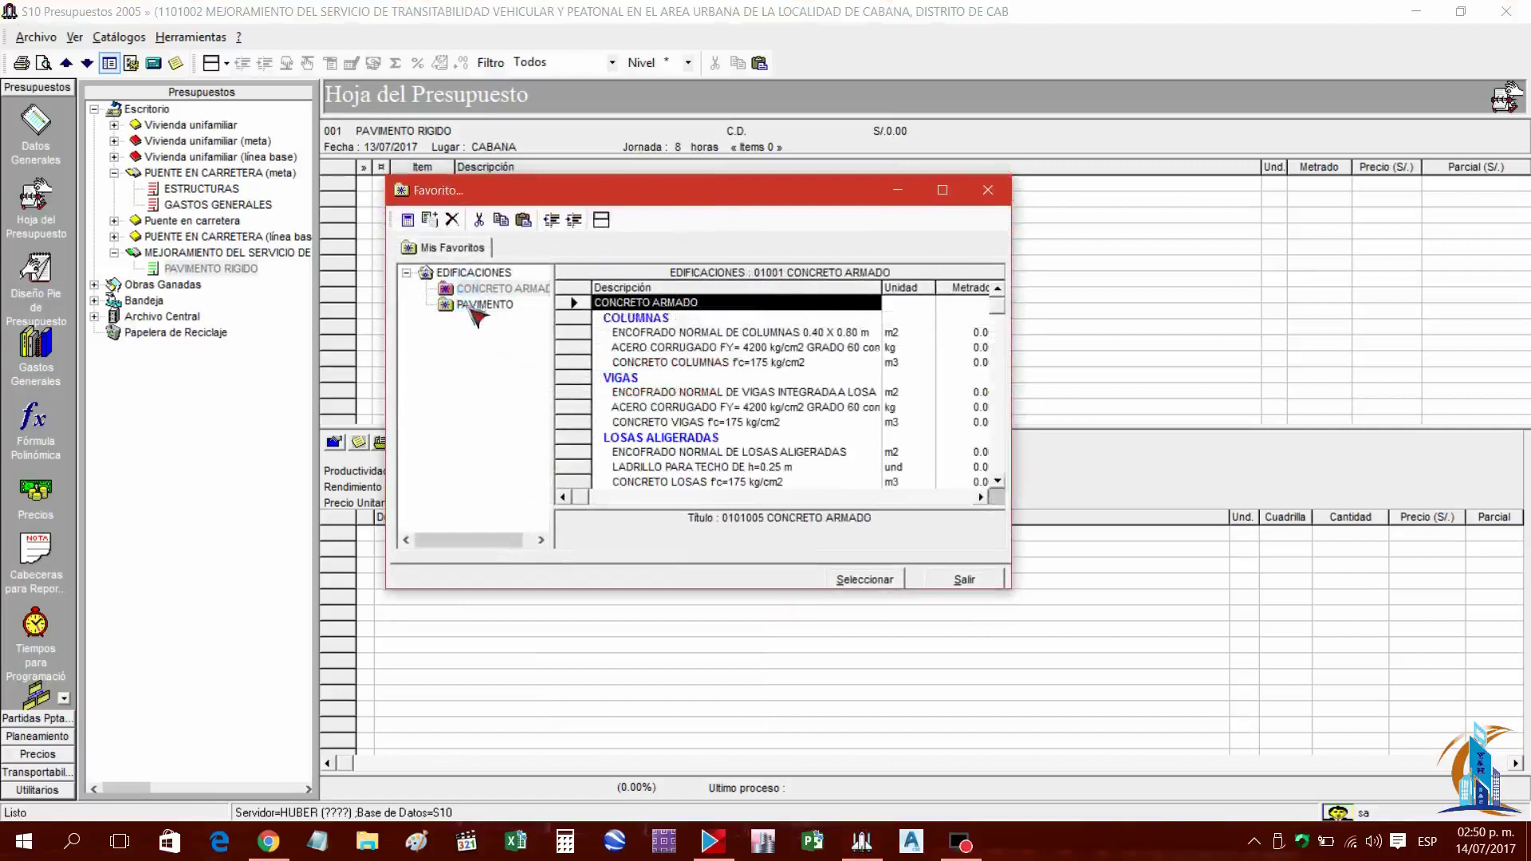
pyautogui.click(488, 304)
pyautogui.click(483, 290)
pyautogui.click(488, 304)
pyautogui.click(491, 289)
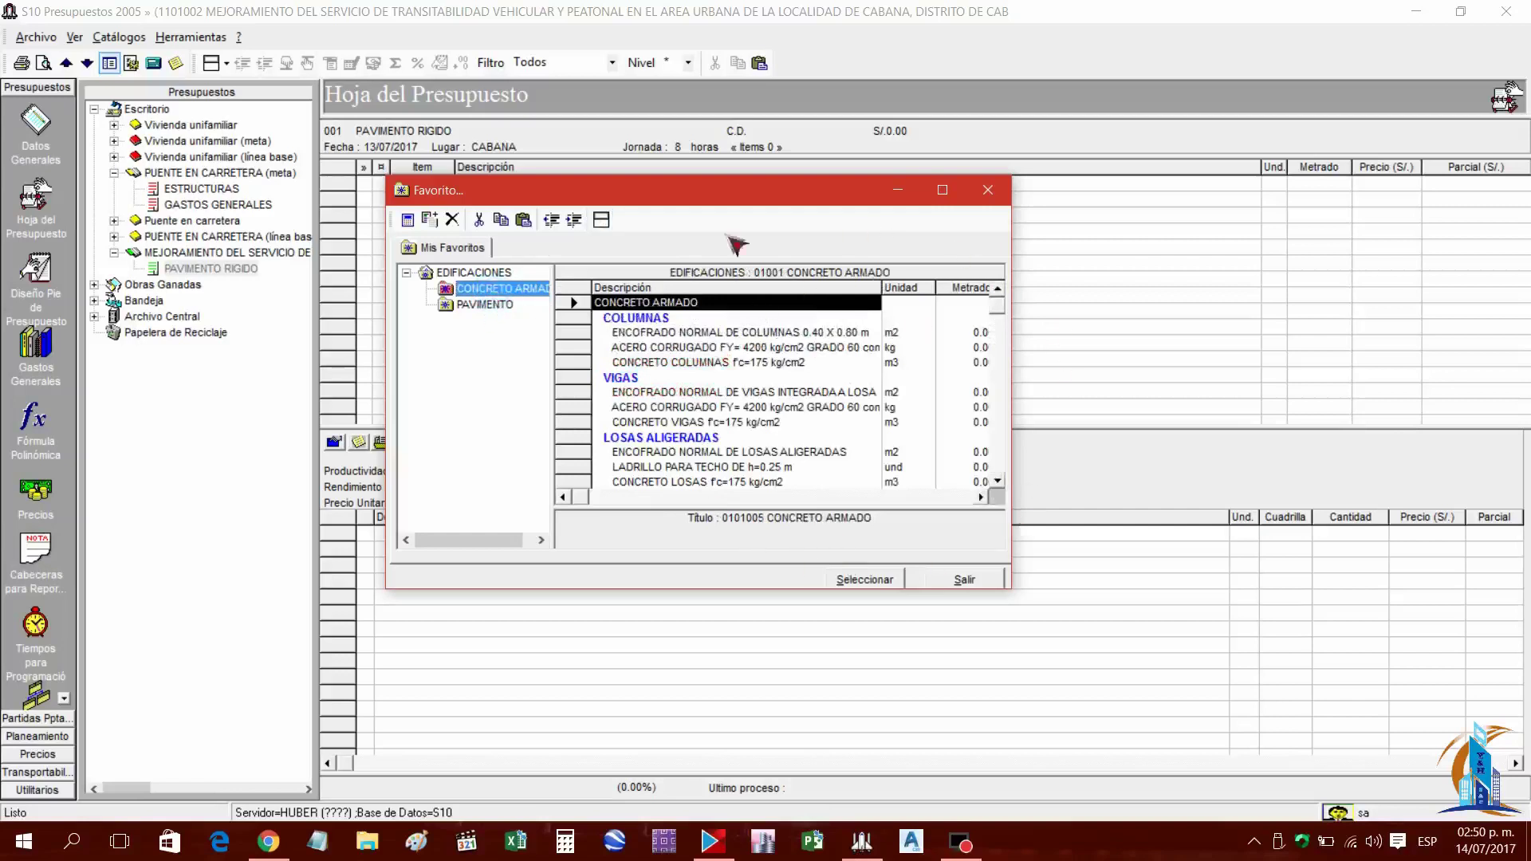
pyautogui.click(870, 581)
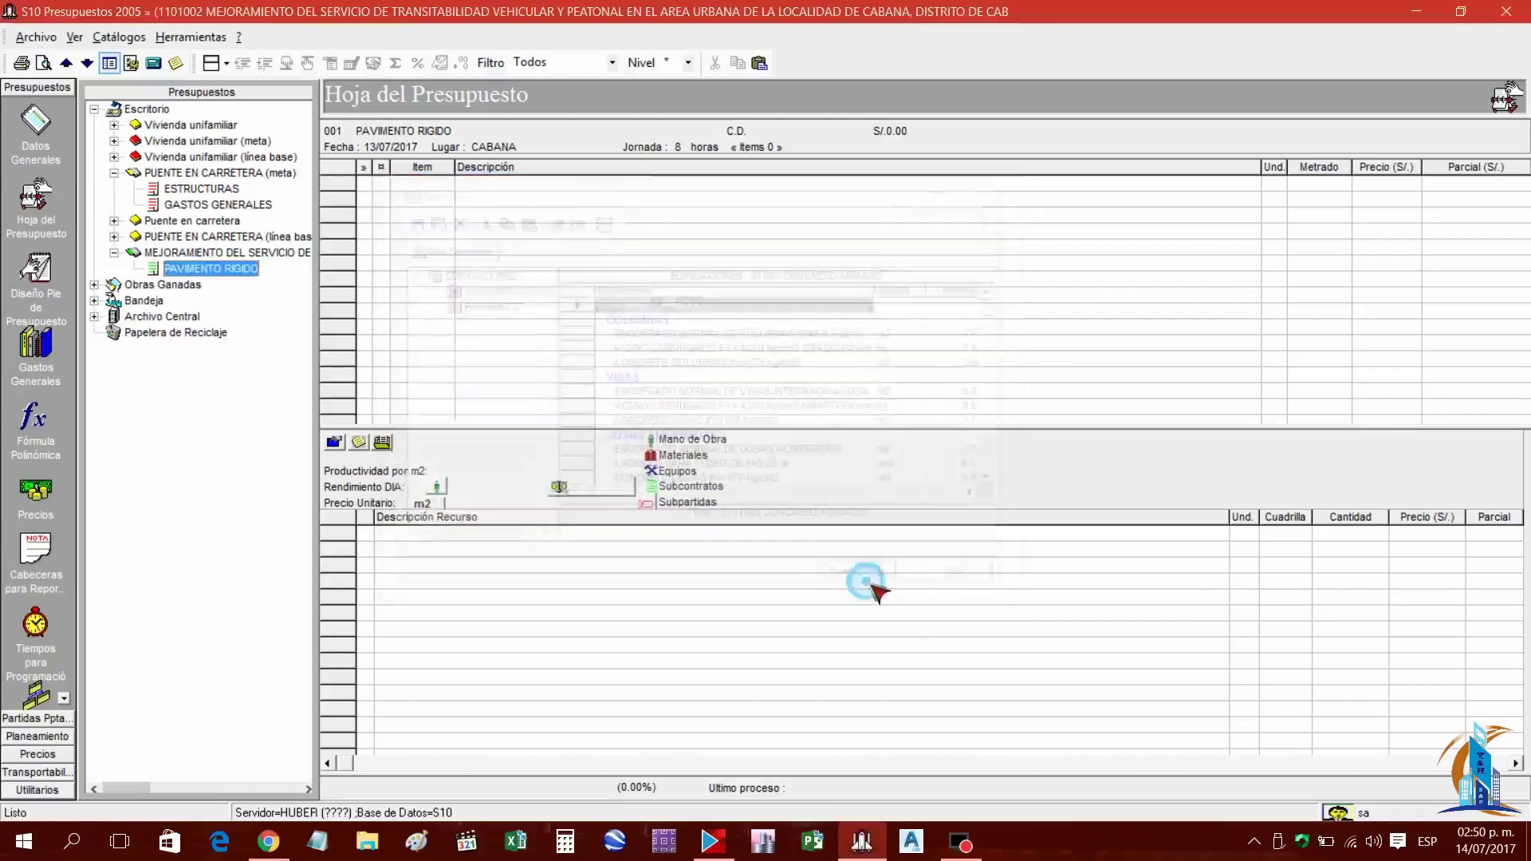
# Review the rows inserted from the CONCRETO ARMADO favourite and delete all items from the PAVIMENTO RIGIDO sub-budget
pyautogui.moveTo(536, 183); pyautogui.dragTo(573, 376)
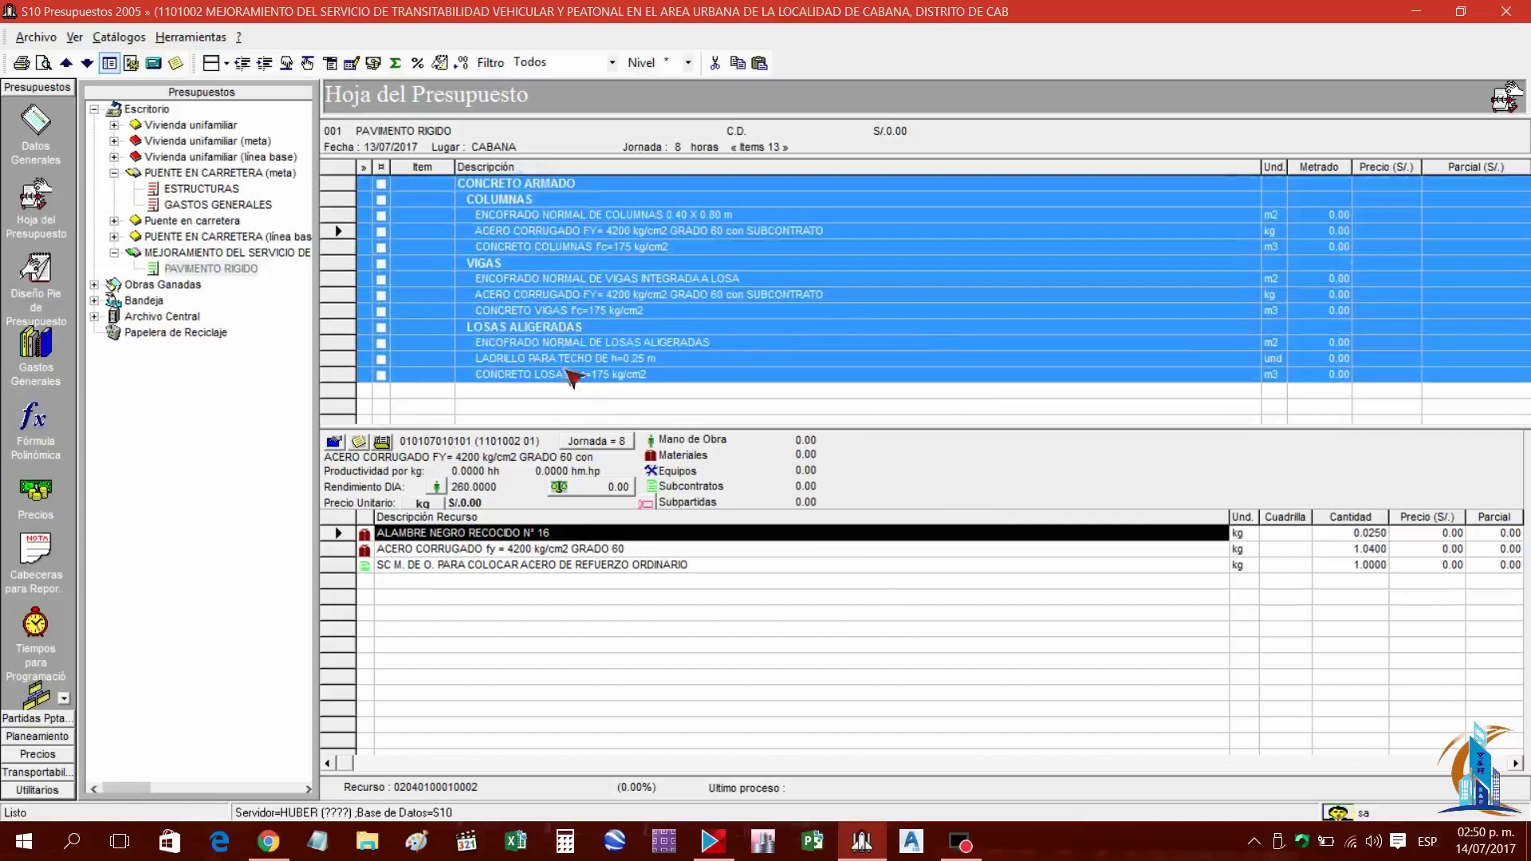
pyautogui.click(566, 185)
pyautogui.click(221, 254)
pyautogui.click(217, 270)
pyautogui.rightClick(215, 268)
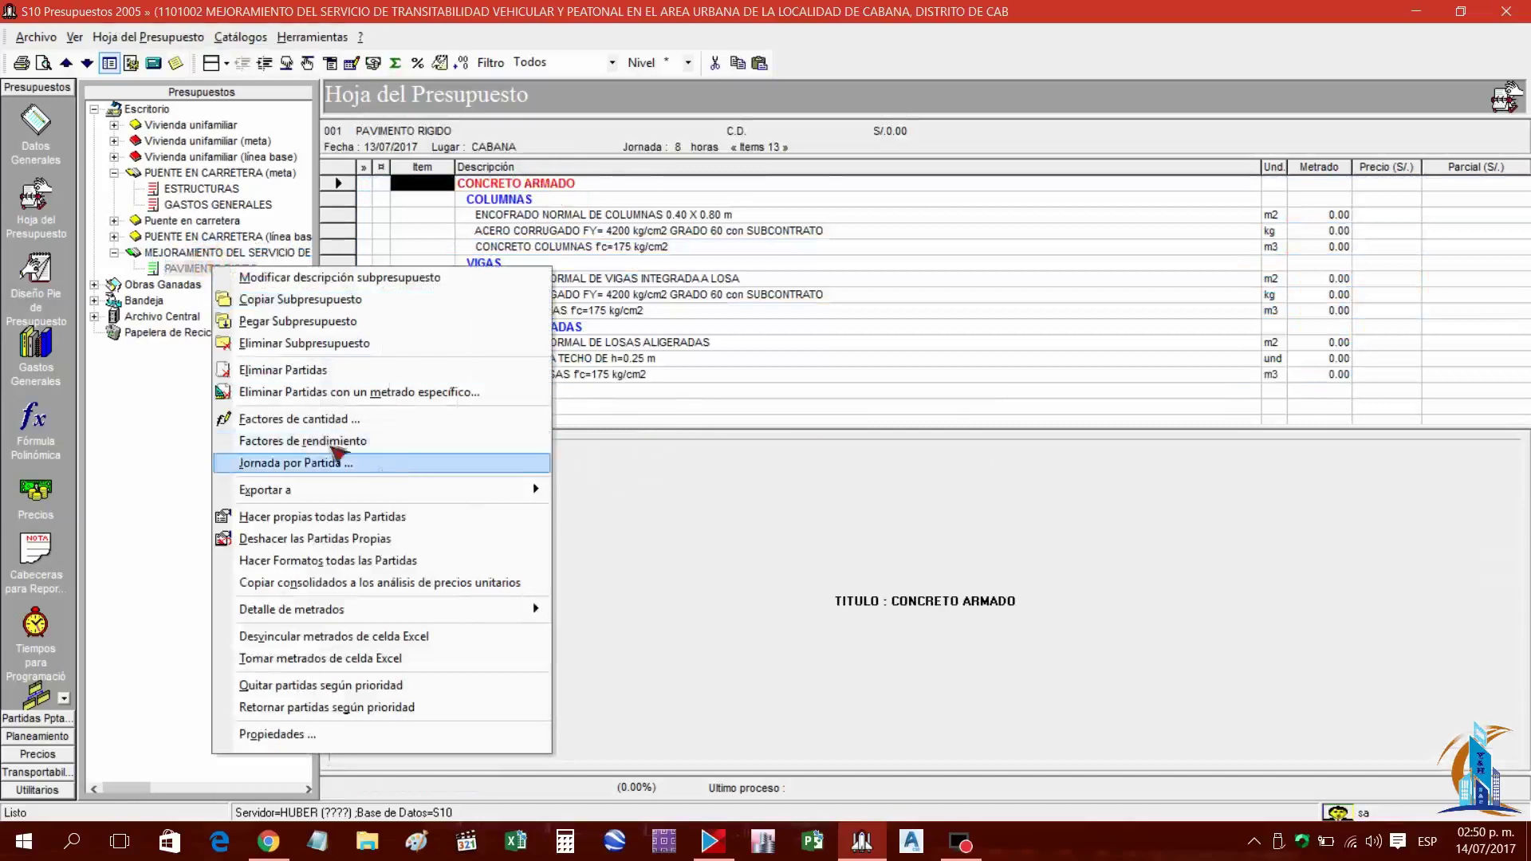
pyautogui.click(308, 372)
pyautogui.click(831, 489)
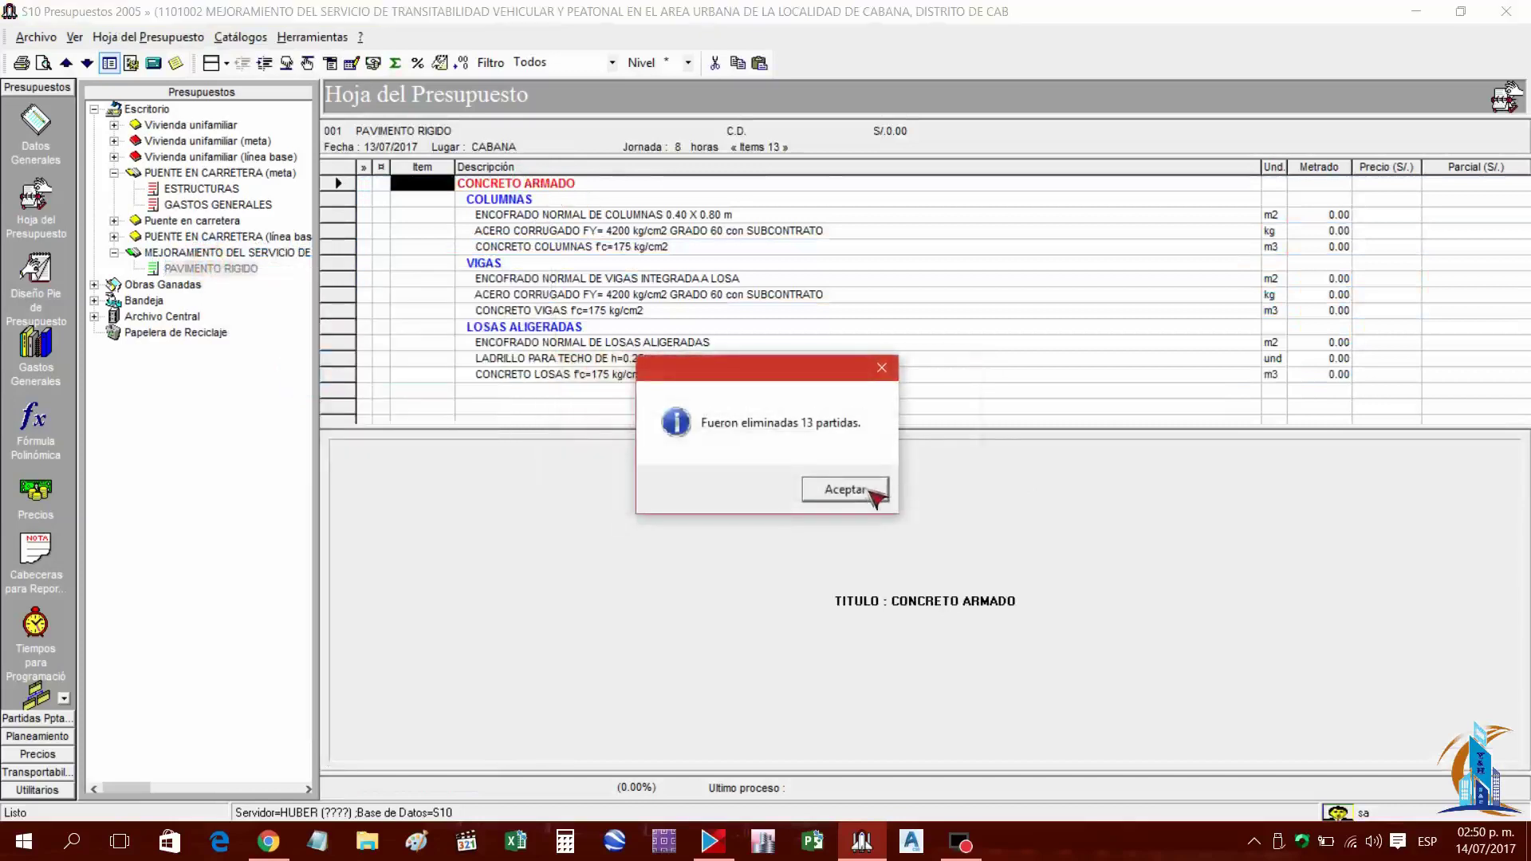
pyautogui.click(862, 491)
# Create a second-level favourite named PARTIDAS PAVIMENTO under EDIFICACIONES
pyautogui.rightClick(532, 235)
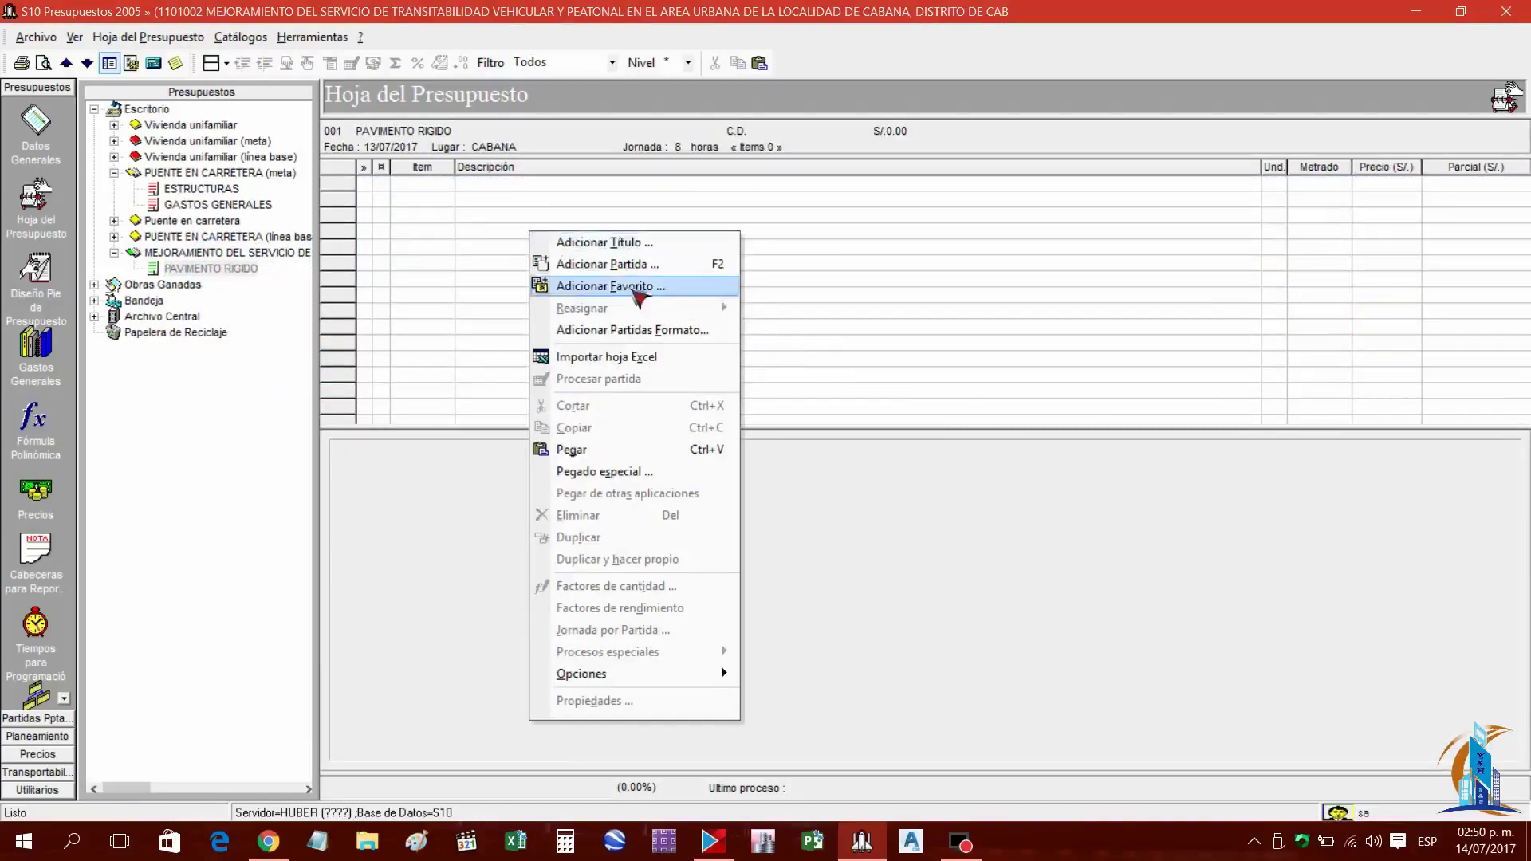
pyautogui.click(647, 287)
pyautogui.click(489, 333)
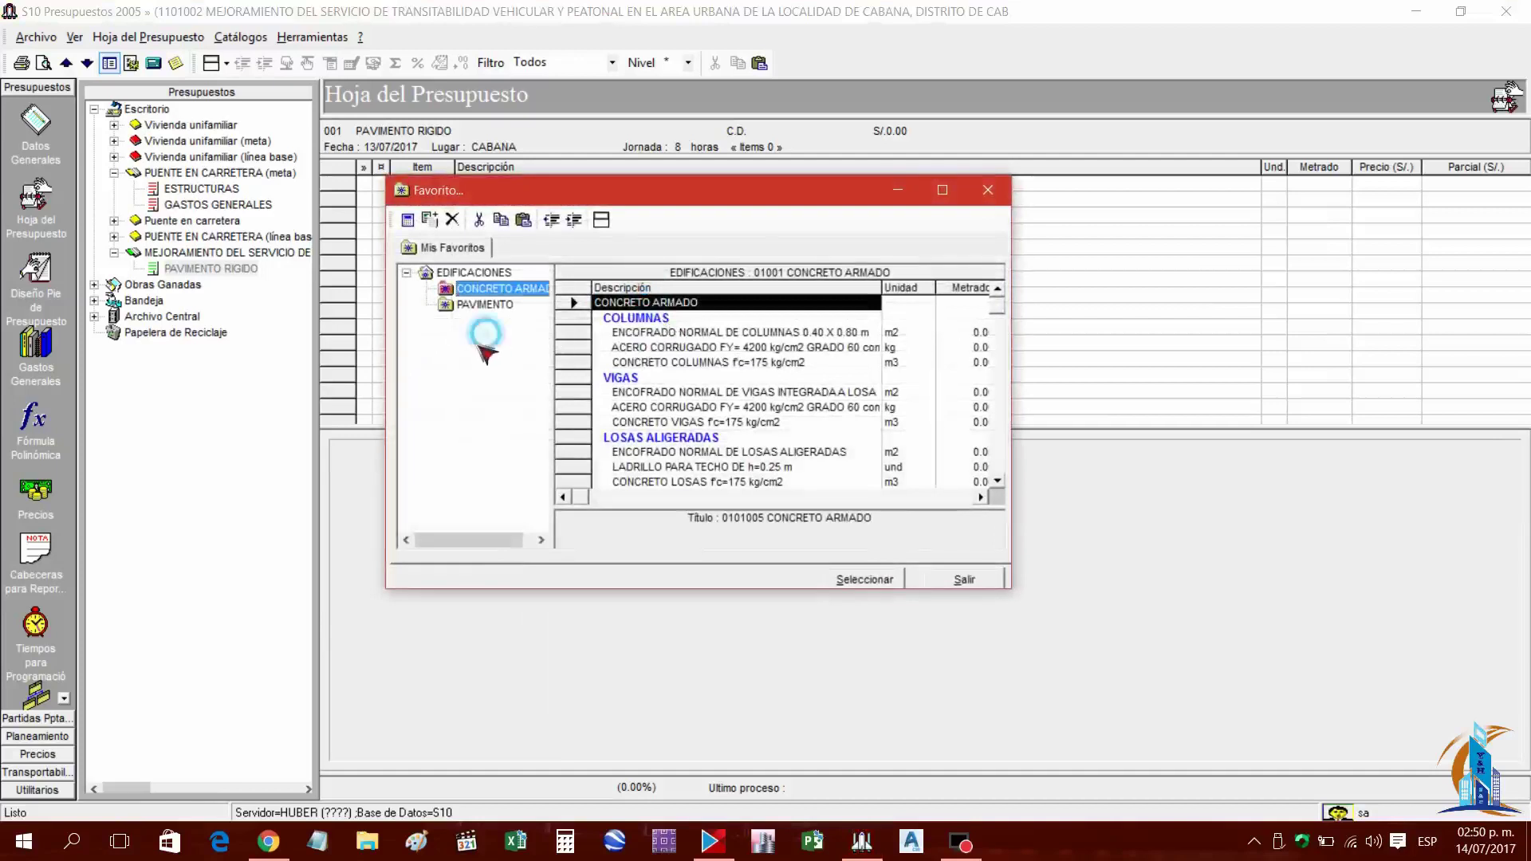
pyautogui.rightClick(465, 347)
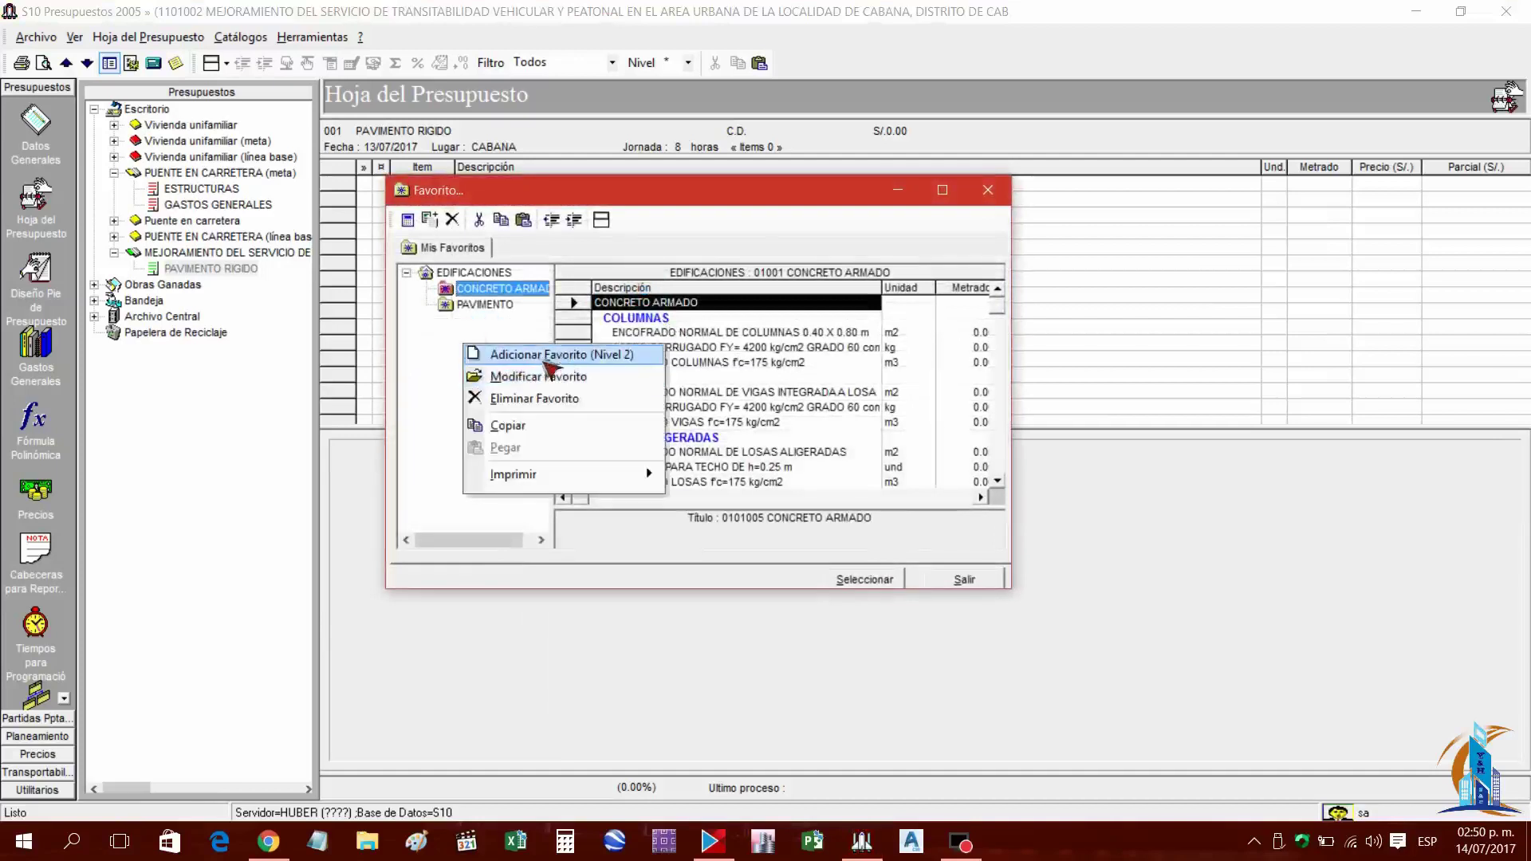
pyautogui.click(546, 360)
pyautogui.moveTo(457, 307); pyautogui.dragTo(627, 407)
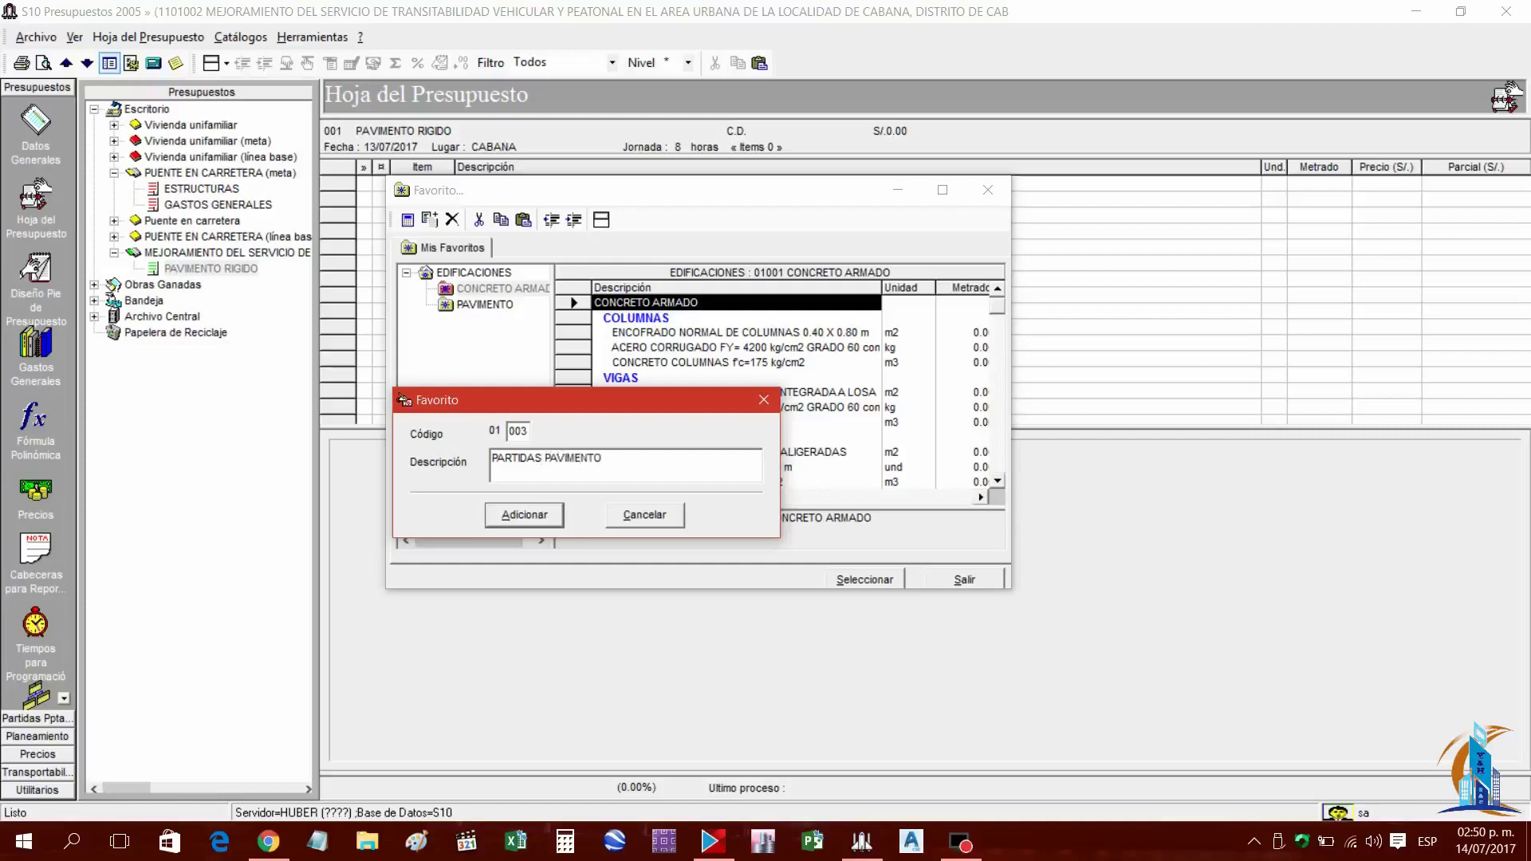
pyautogui.click(528, 515)
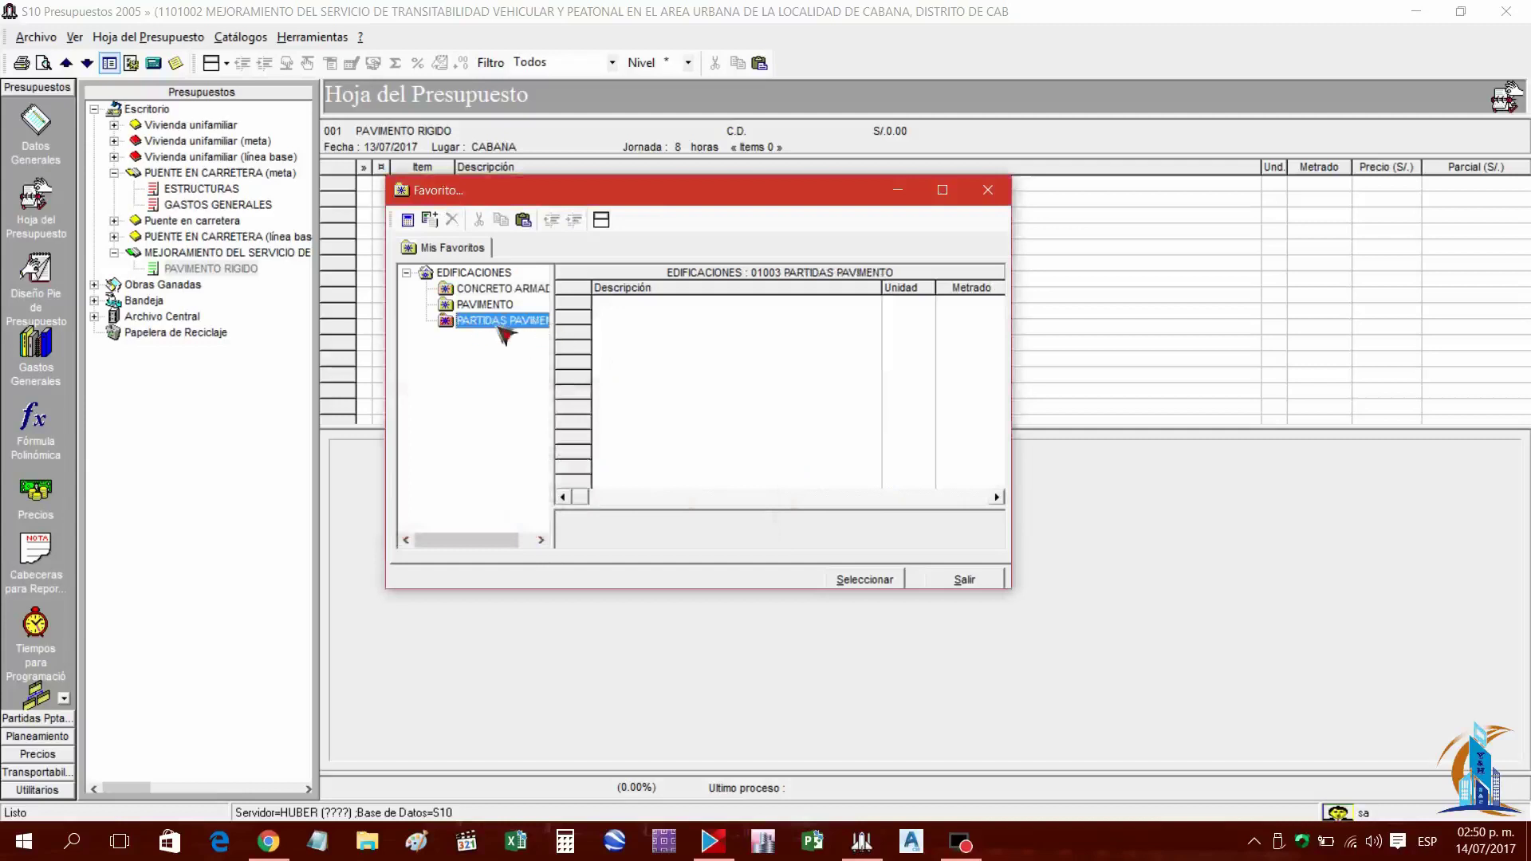
# Add the catalogue titles MOVIMIENTO DE TIERRAS, CONCRETO SIMPLE, CONCRETO ARMADO, OBRAS PROVISIONALES and LOSAS ALIGERADAS to the PARTIDAS PAVIMENTO favourite
pyautogui.rightClick(652, 338)
pyautogui.click(738, 348)
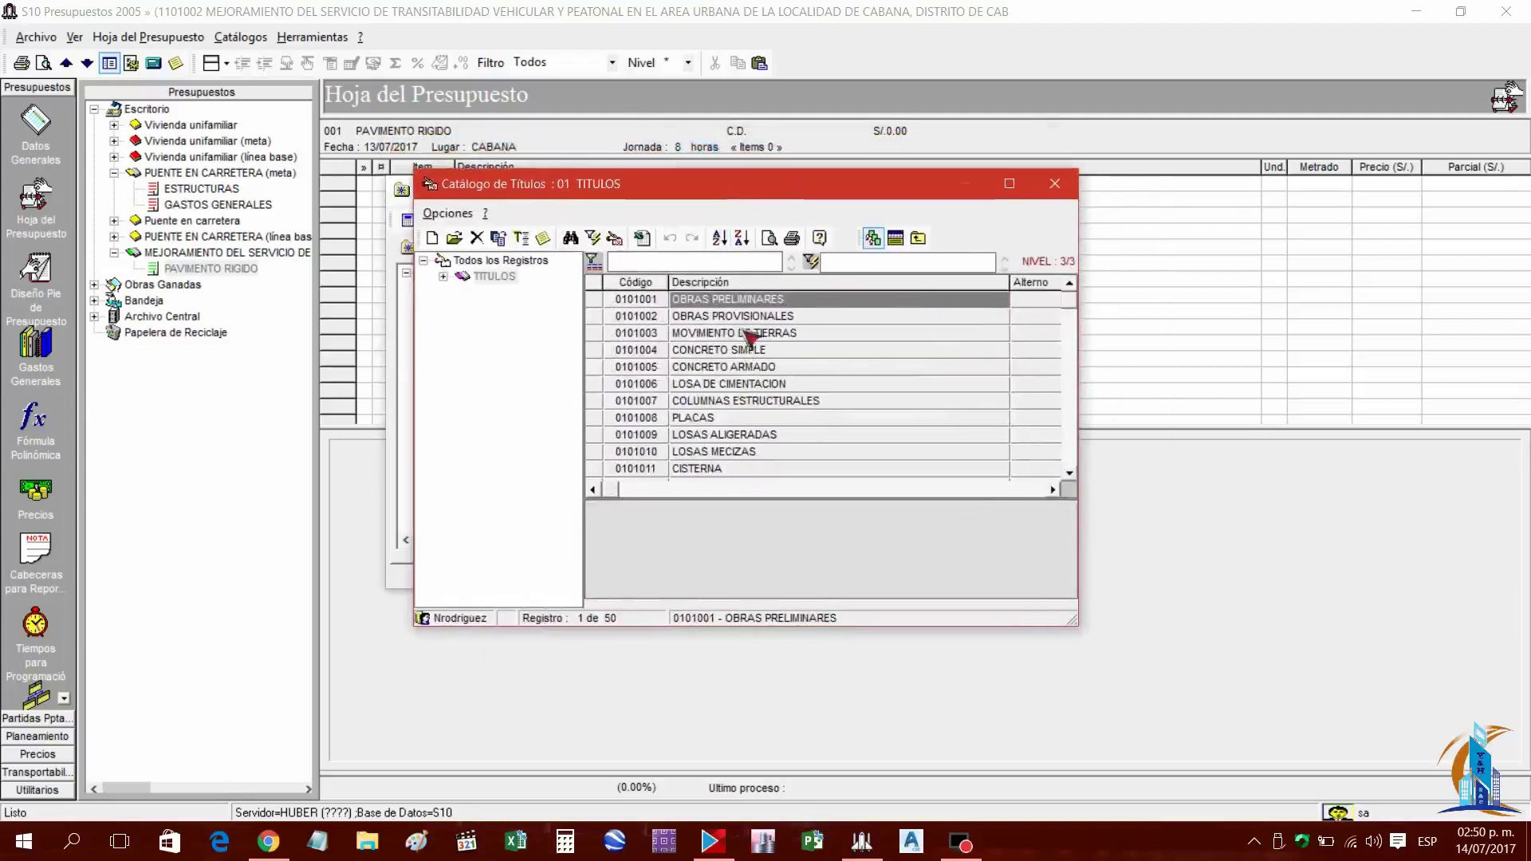
pyautogui.click(741, 318)
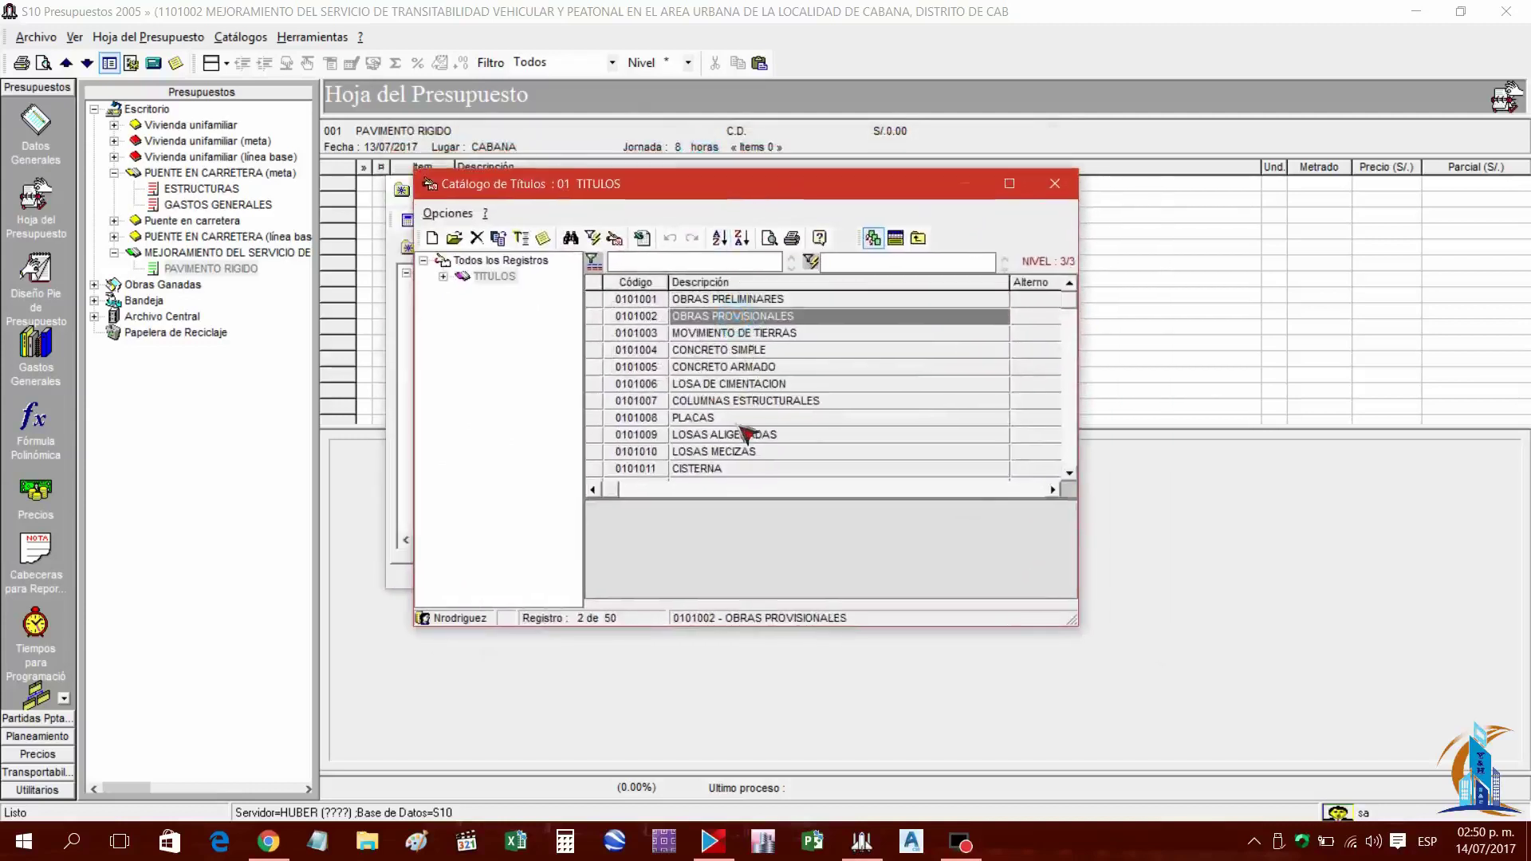
pyautogui.doubleClick(747, 333)
pyautogui.doubleClick(748, 351)
pyautogui.doubleClick(748, 367)
pyautogui.click(751, 391)
pyautogui.doubleClick(748, 317)
pyautogui.doubleClick(730, 435)
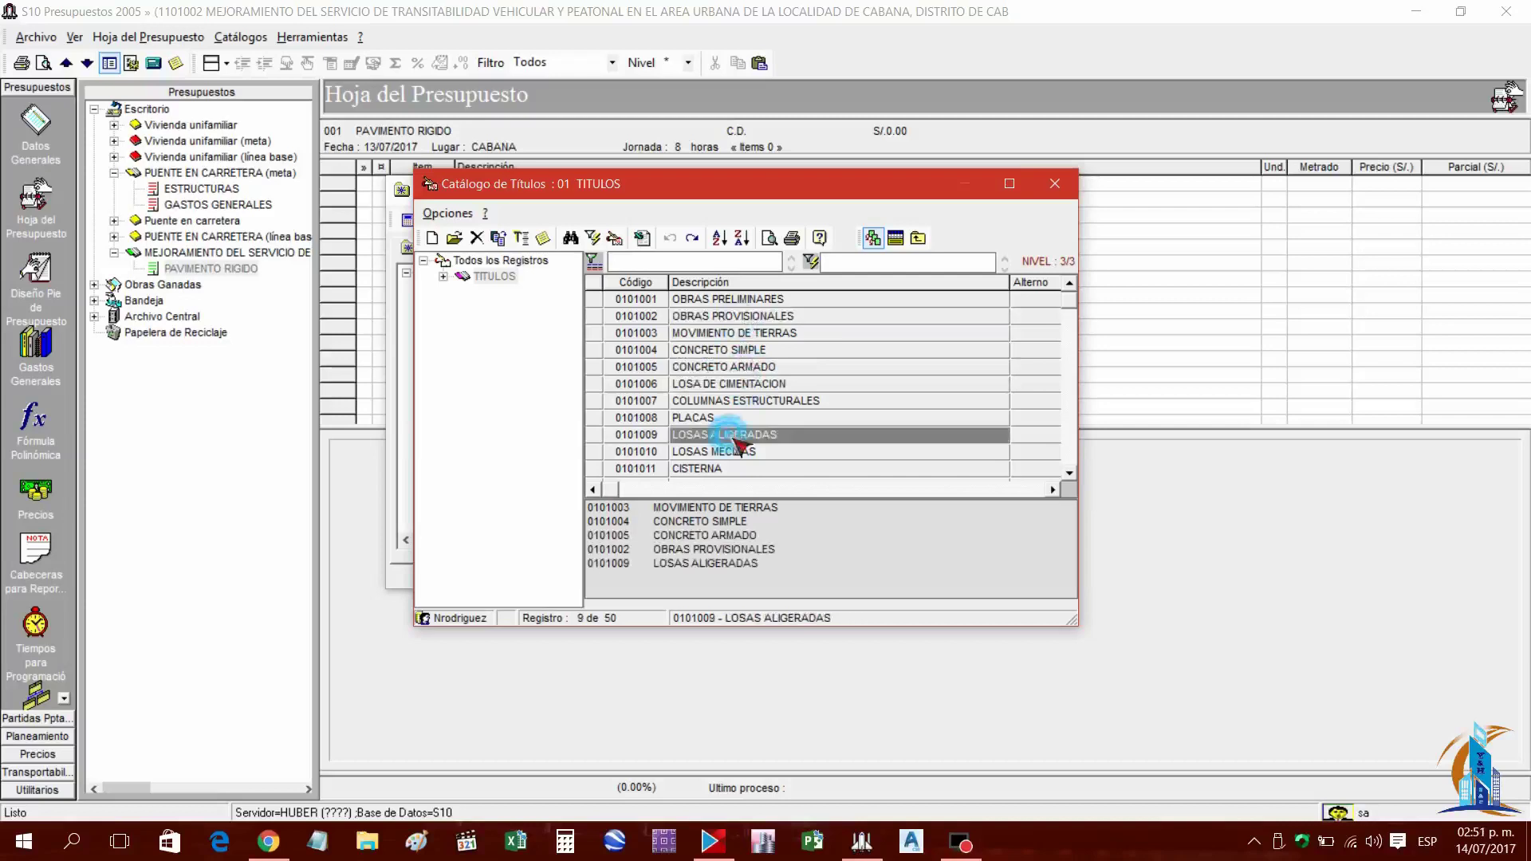
pyautogui.click(873, 238)
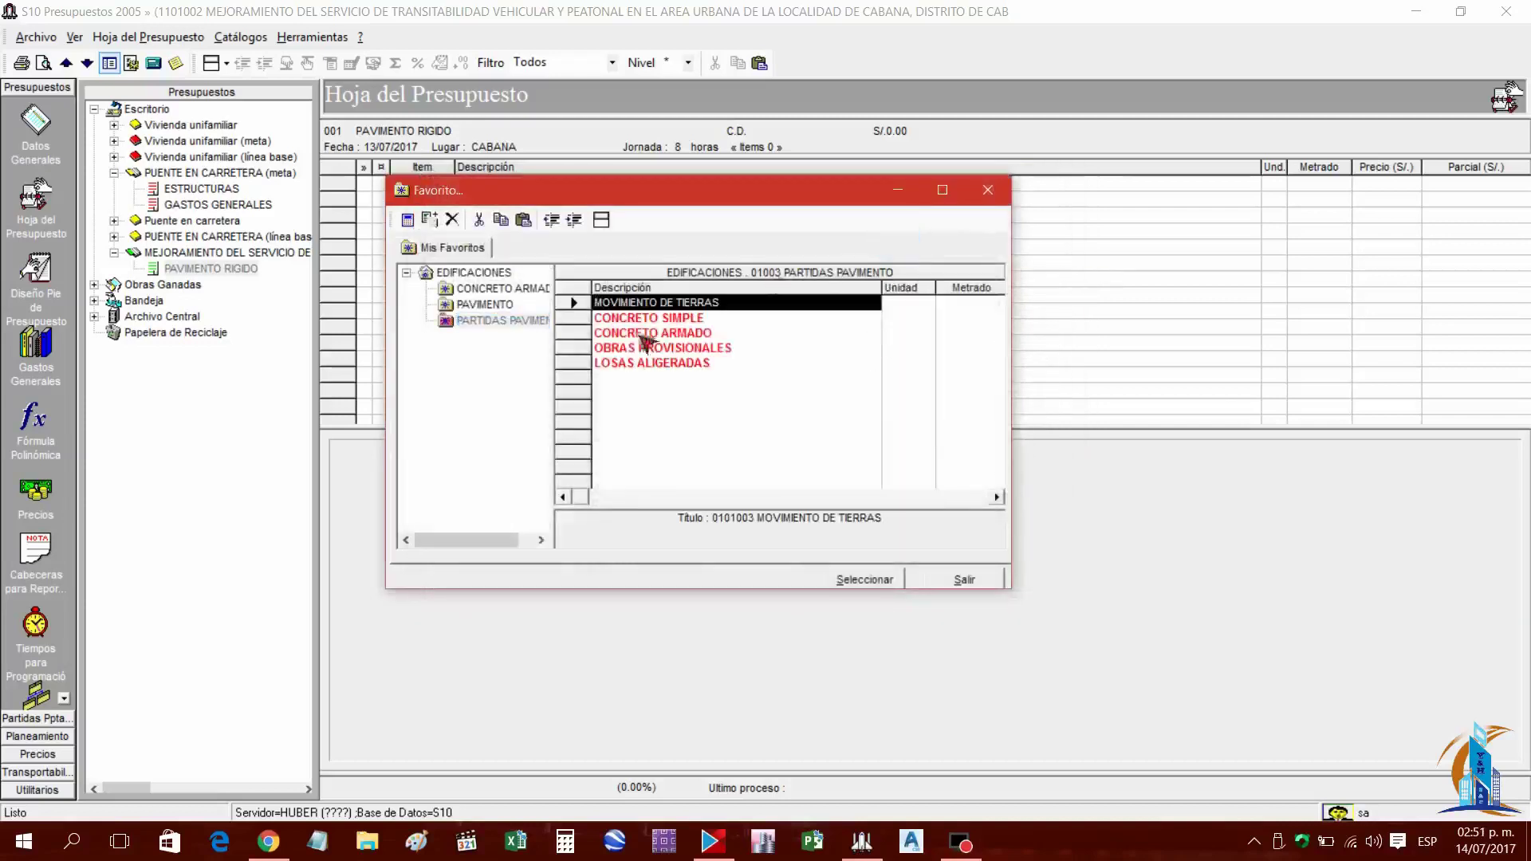
# Insert the PARTIDAS PAVIMENTO favourite's titles into the PAVIMENTO RIGIDO sheet and check the inserted rows
pyautogui.click(867, 582)
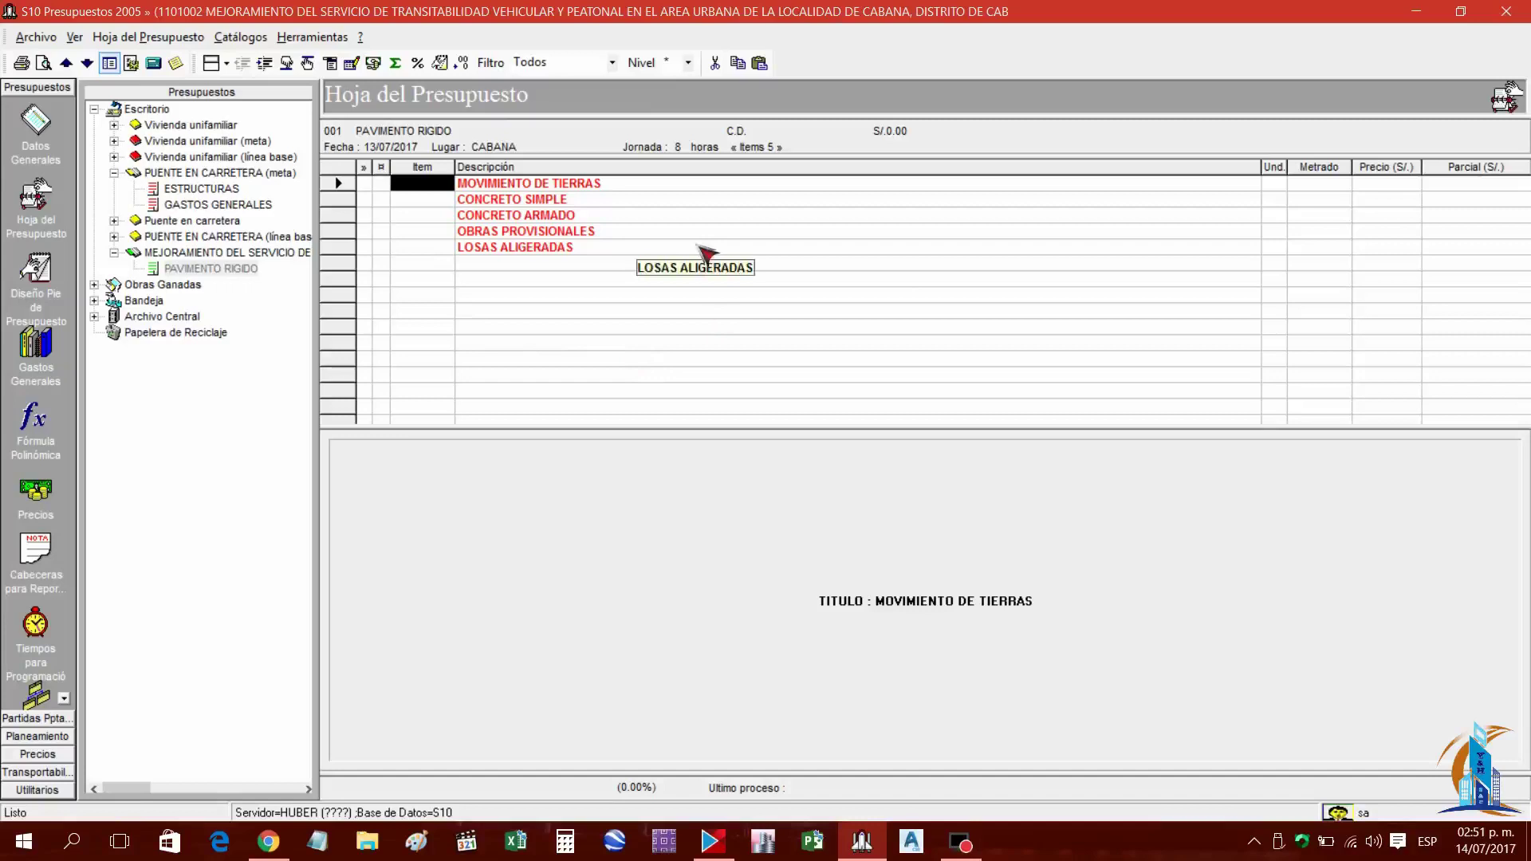
pyautogui.click(533, 200)
pyautogui.click(550, 231)
# Delete all the titles inserted from the PARTIDAS PAVIMENTO favourite in the PAVIMENTO RIGIDO sub-budget
pyautogui.rightClick(241, 272)
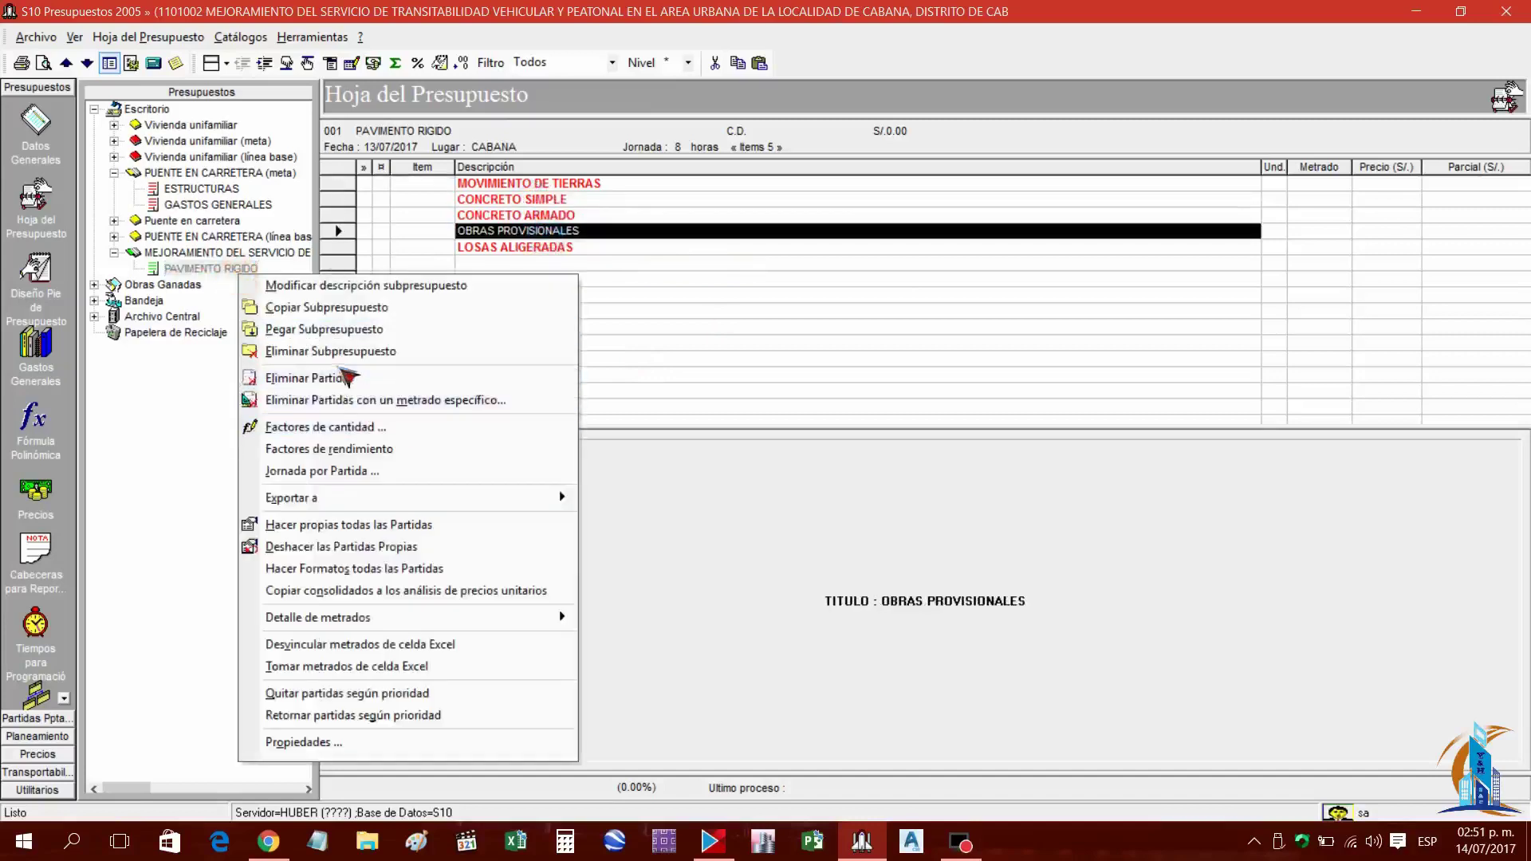
pyautogui.click(347, 378)
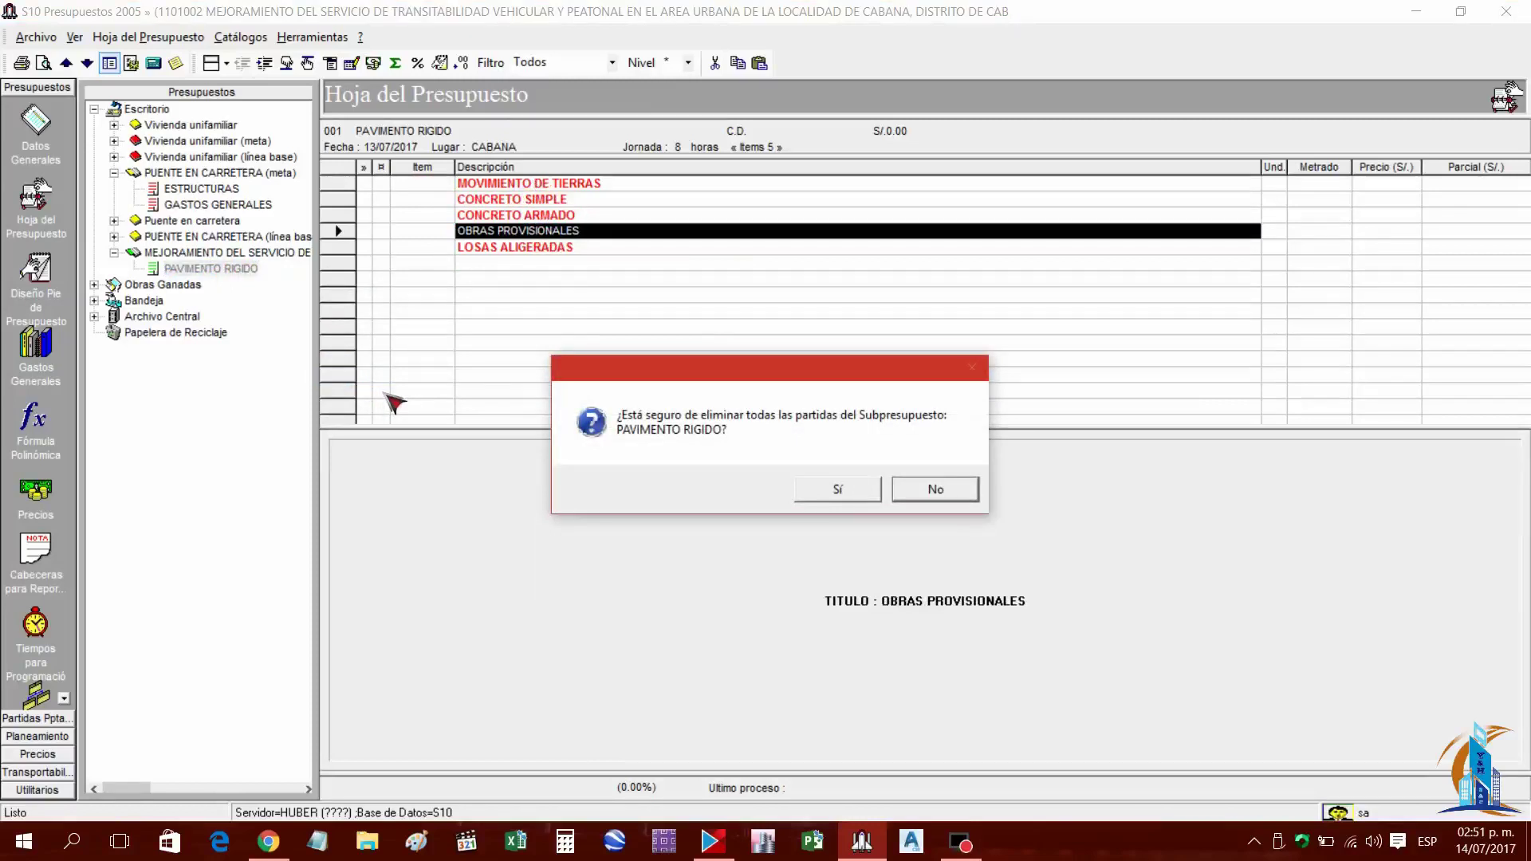
pyautogui.click(833, 490)
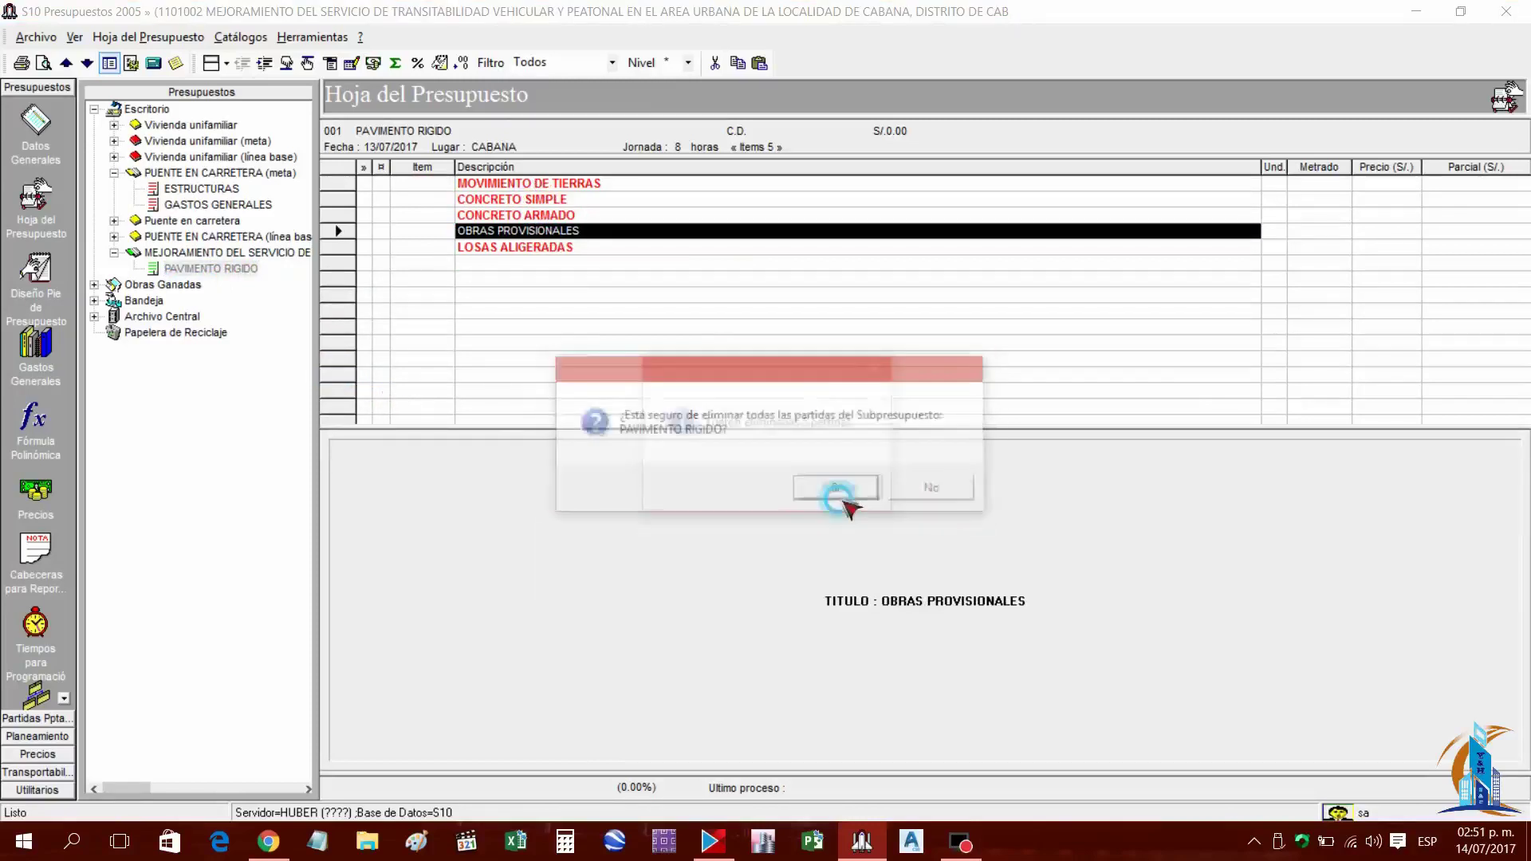
pyautogui.click(839, 486)
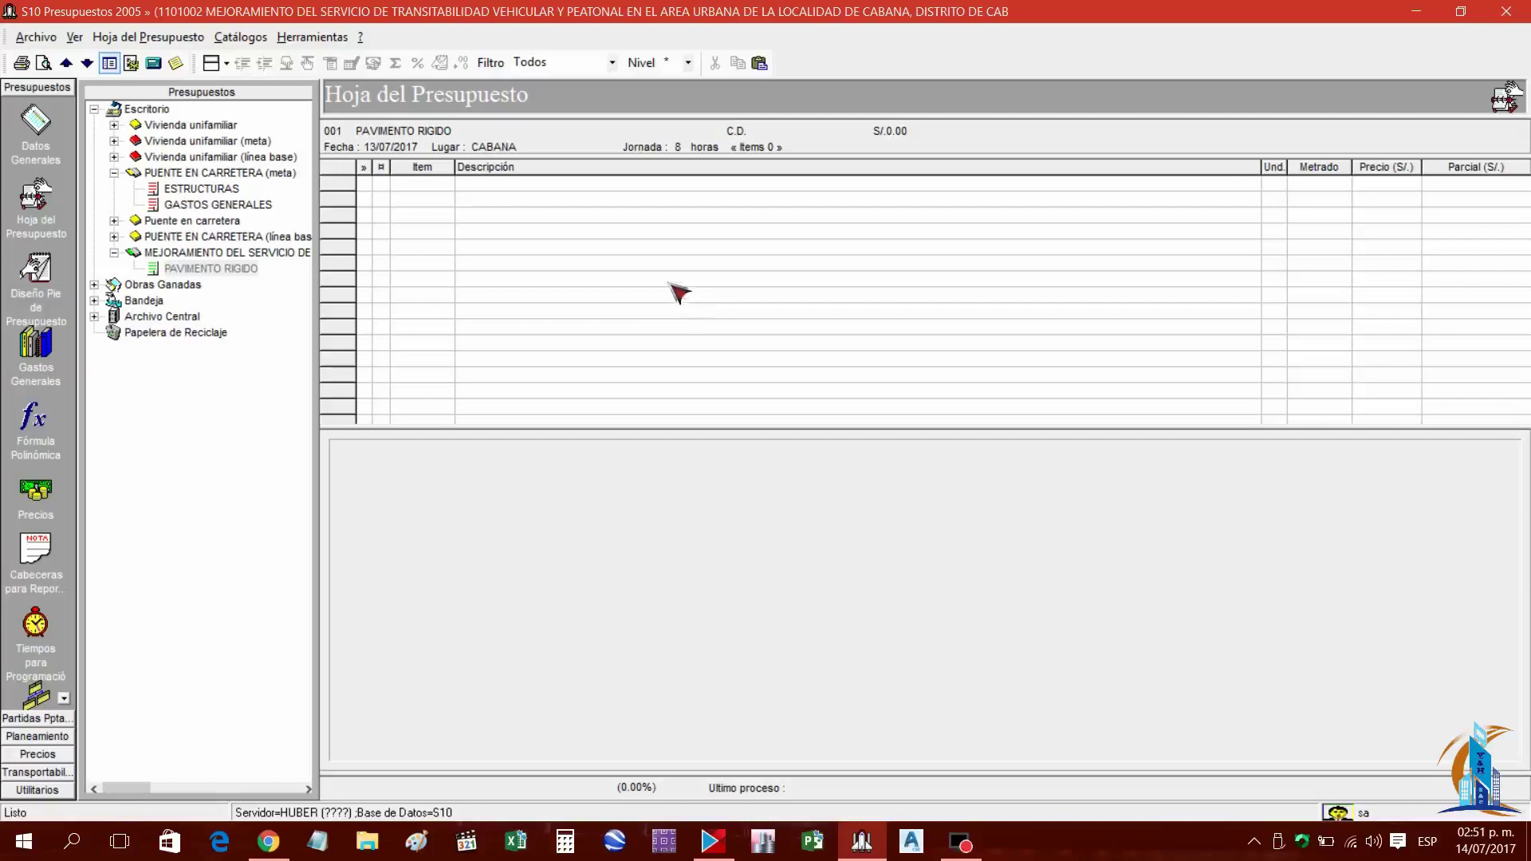
# Try to import an Excel sheet into the PAVIMENTO RIGIDO sub-budget from the METRADOS folder inside PAV.CABANA
pyautogui.click(244, 271)
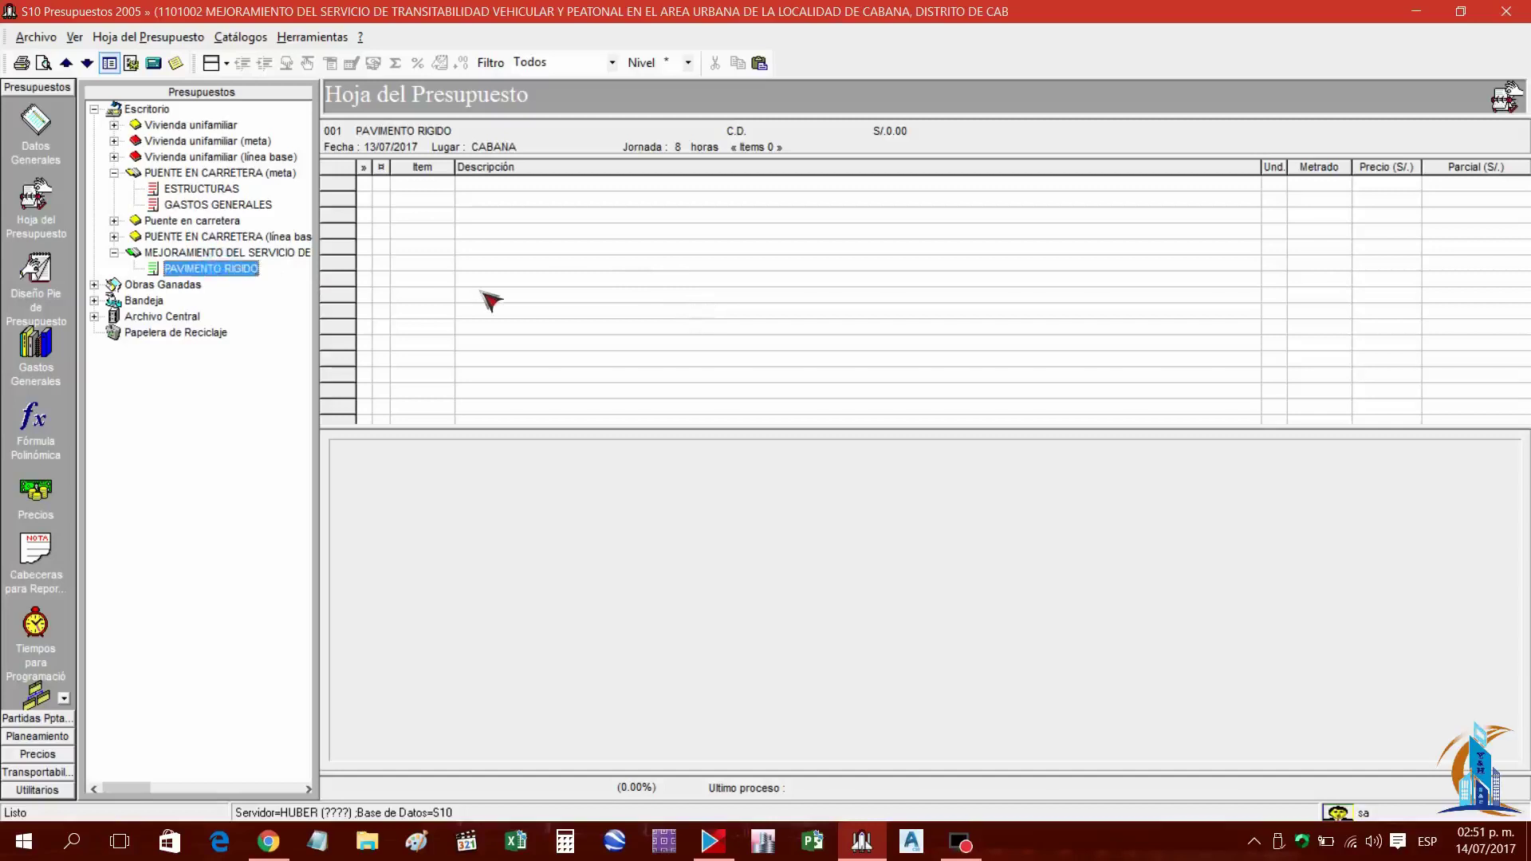
pyautogui.rightClick(506, 241)
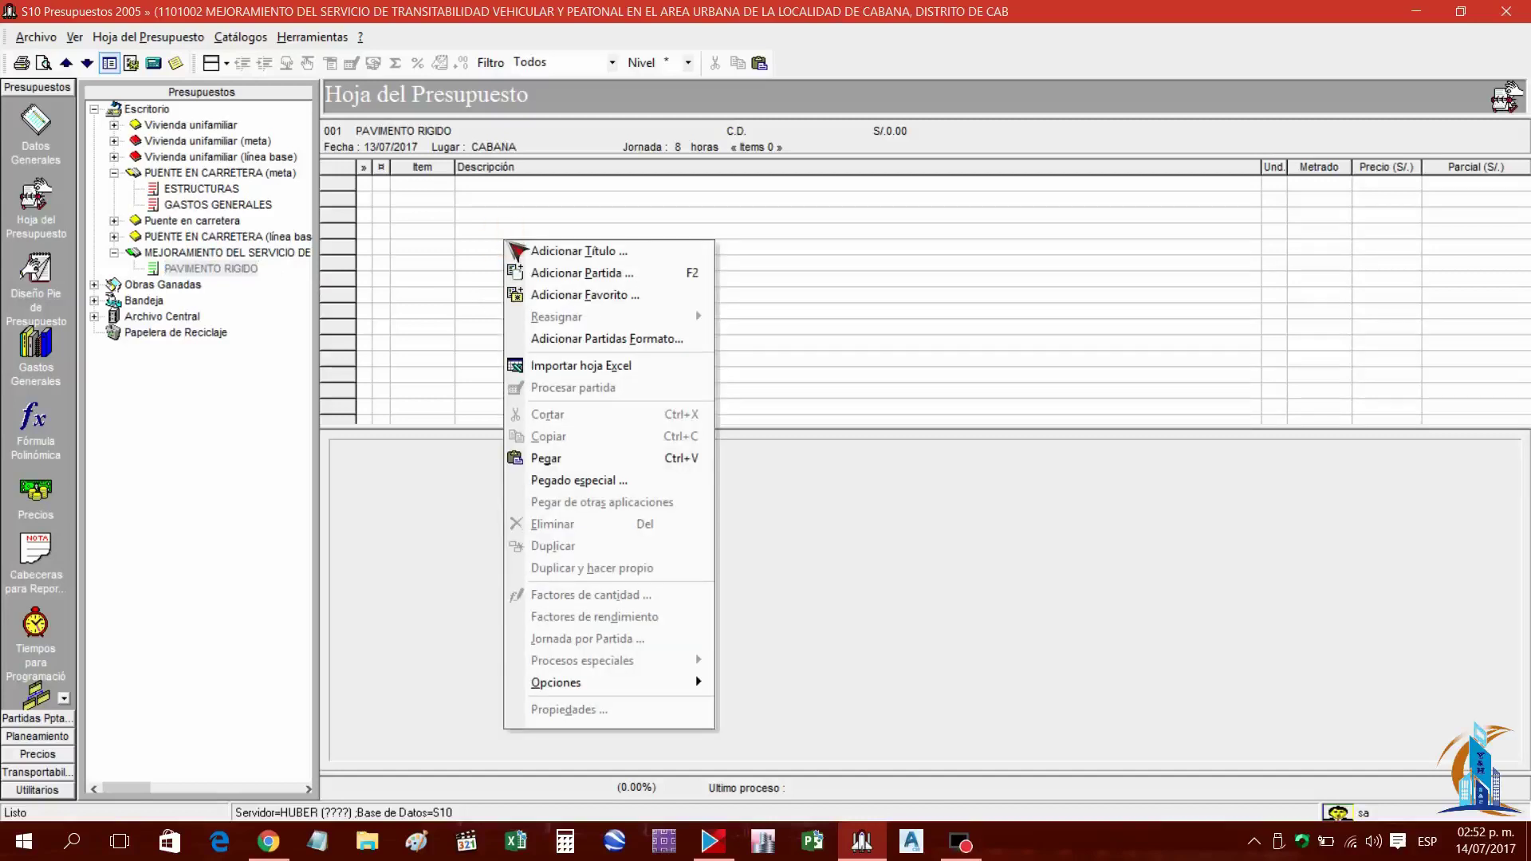
pyautogui.click(587, 368)
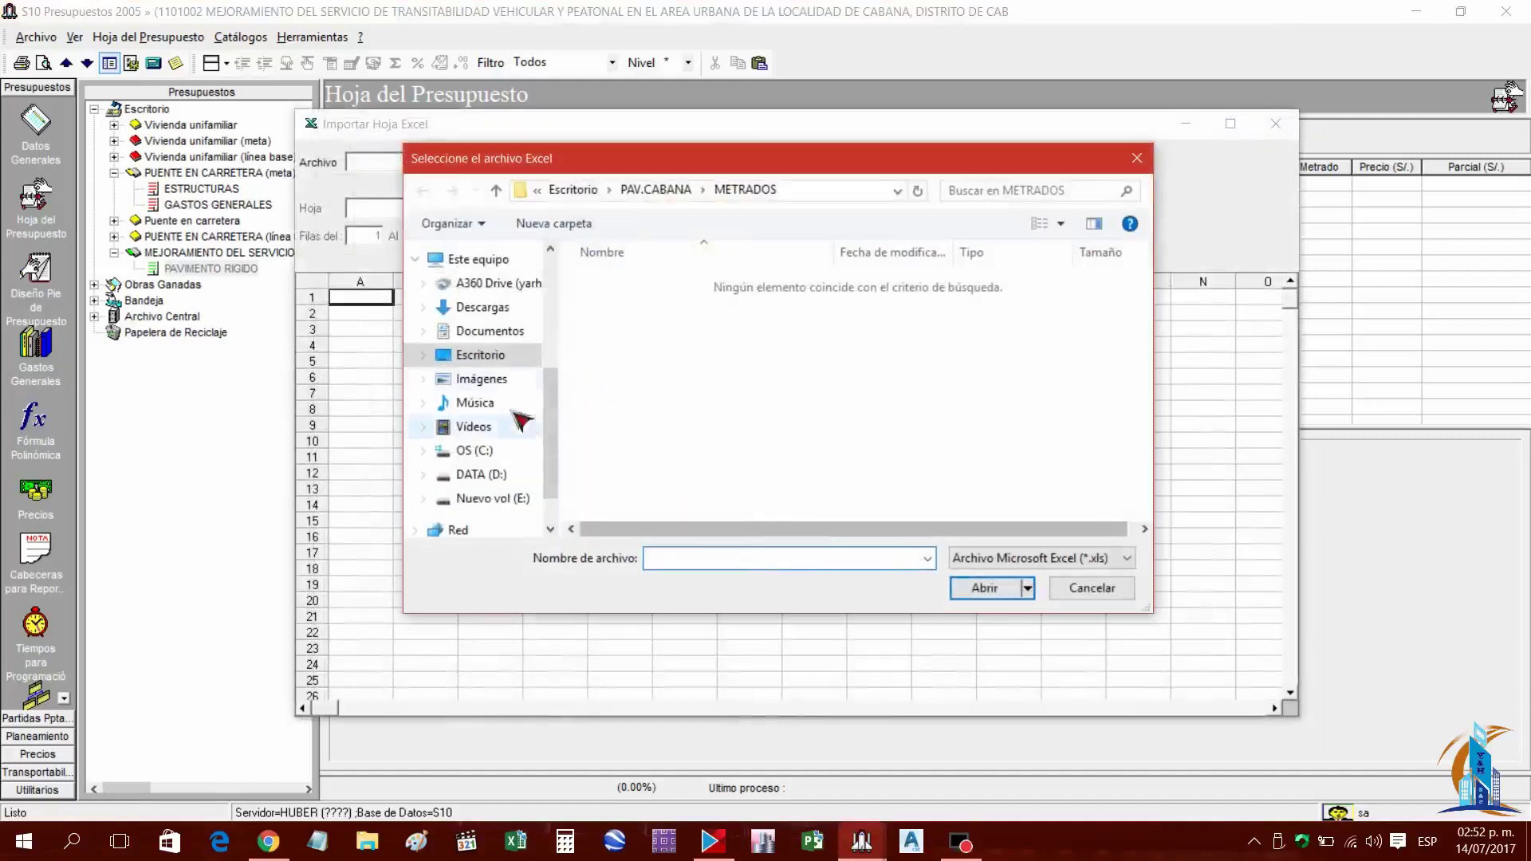
pyautogui.click(500, 357)
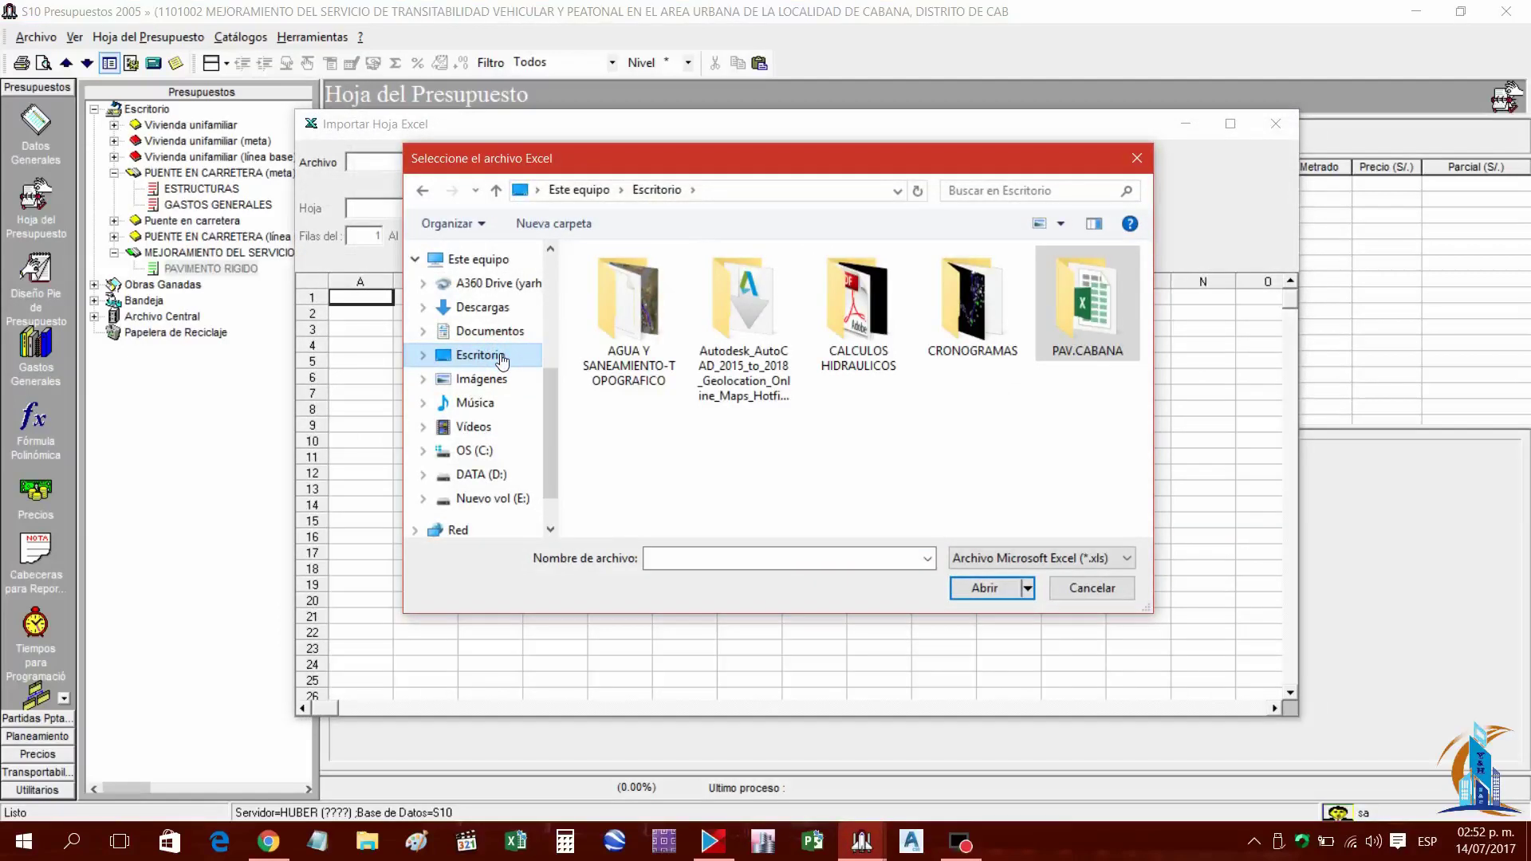
pyautogui.doubleClick(1095, 327)
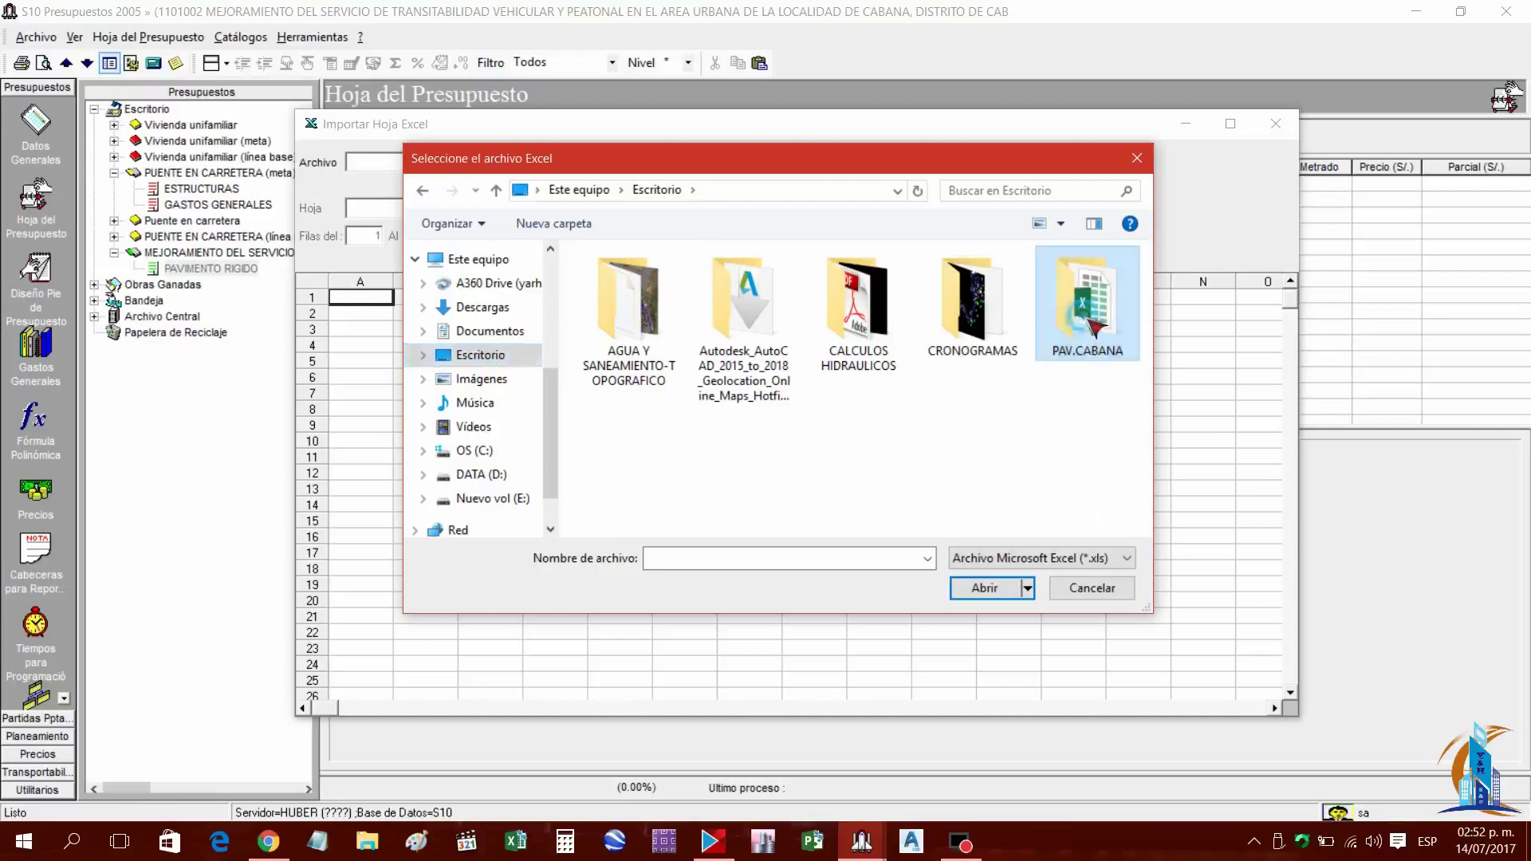
pyautogui.doubleClick(672, 349)
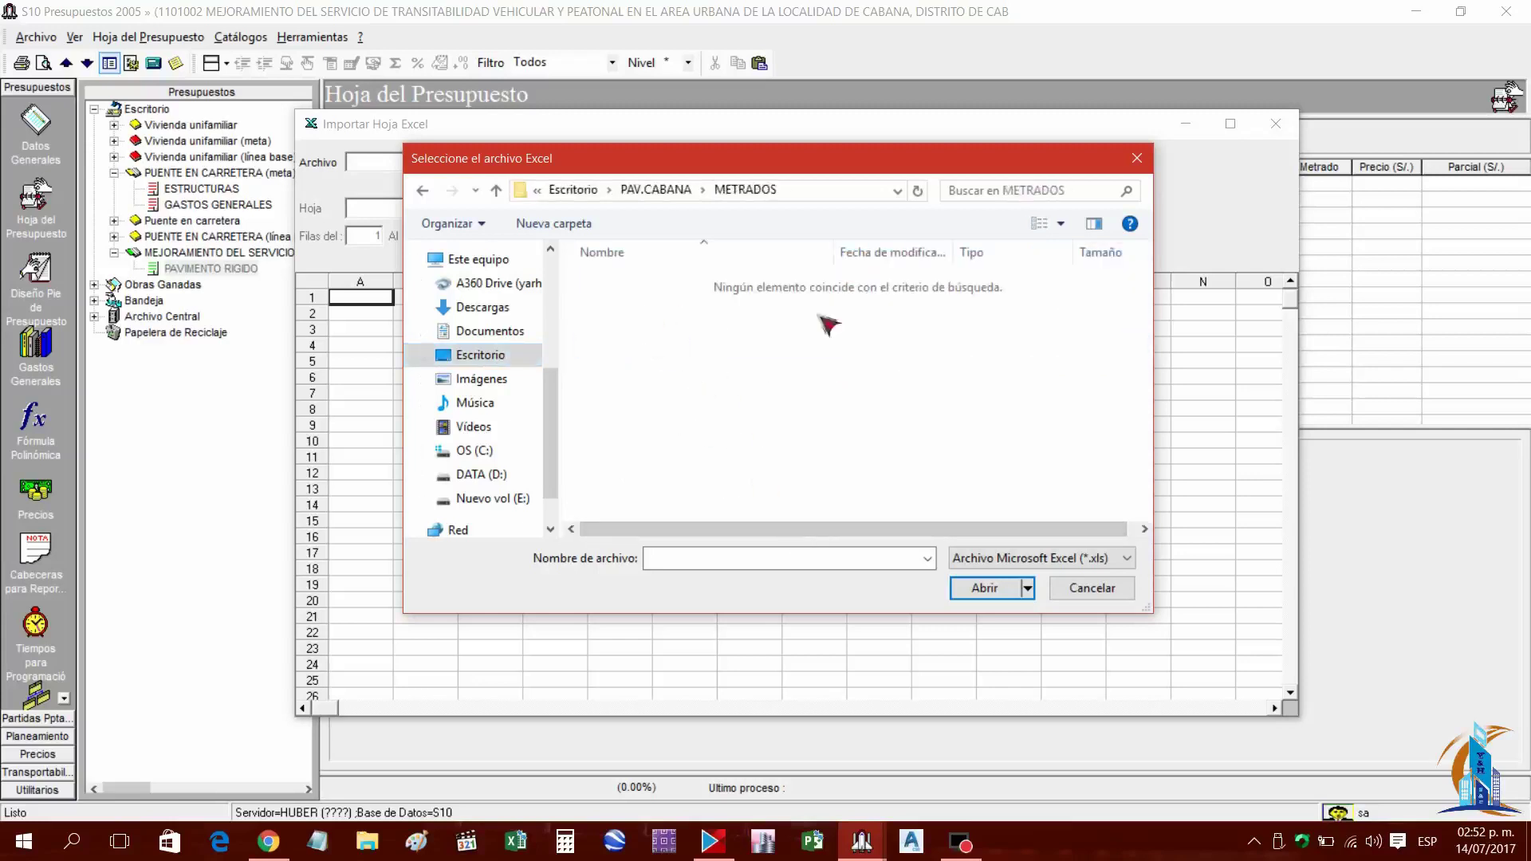
pyautogui.moveTo(780, 160); pyautogui.dragTo(761, 141)
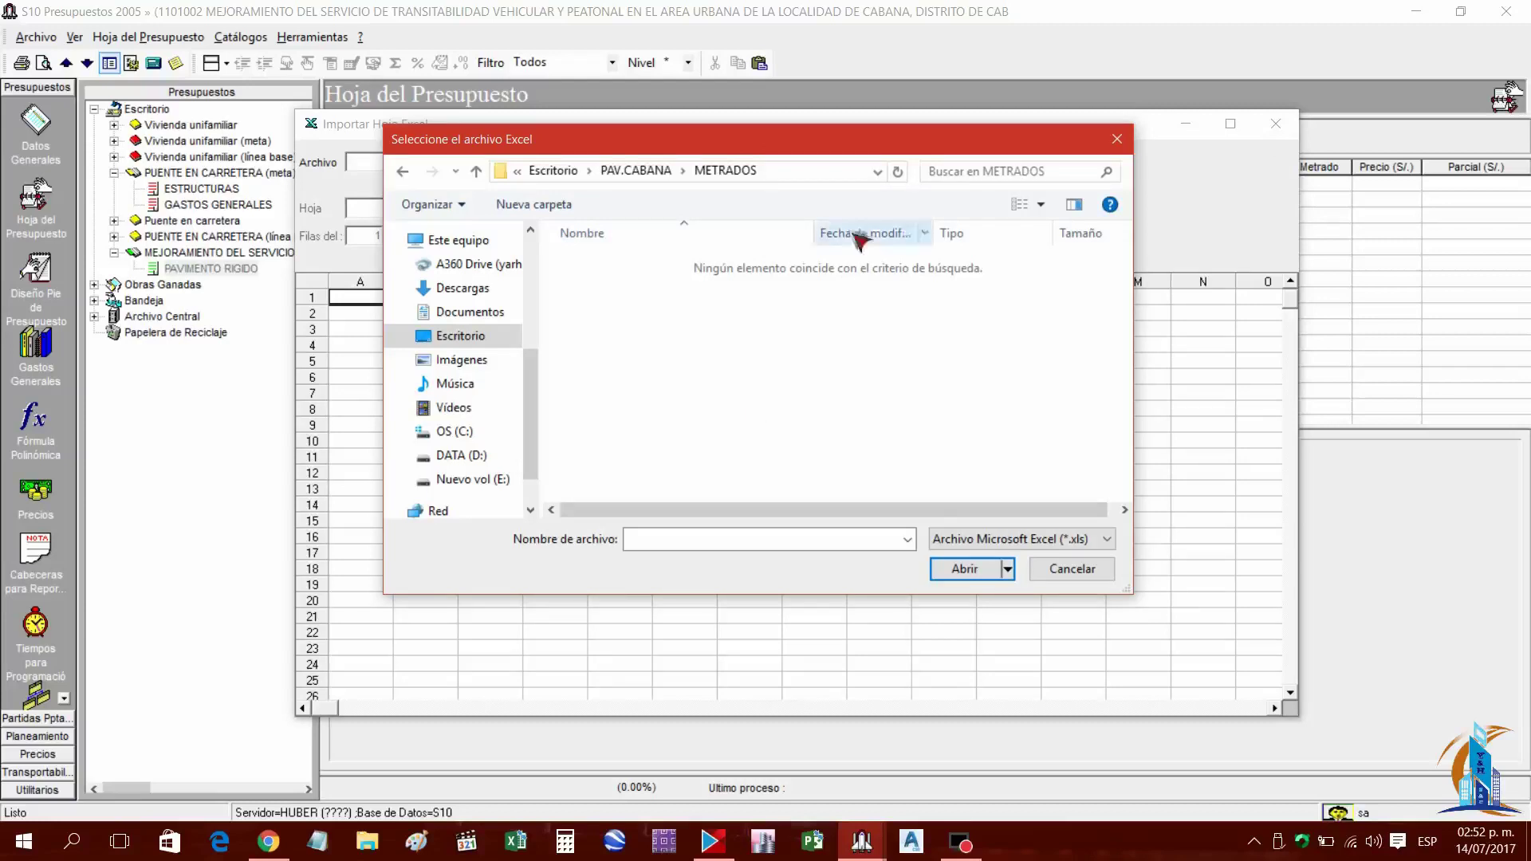
pyautogui.moveTo(812, 147); pyautogui.dragTo(779, 155)
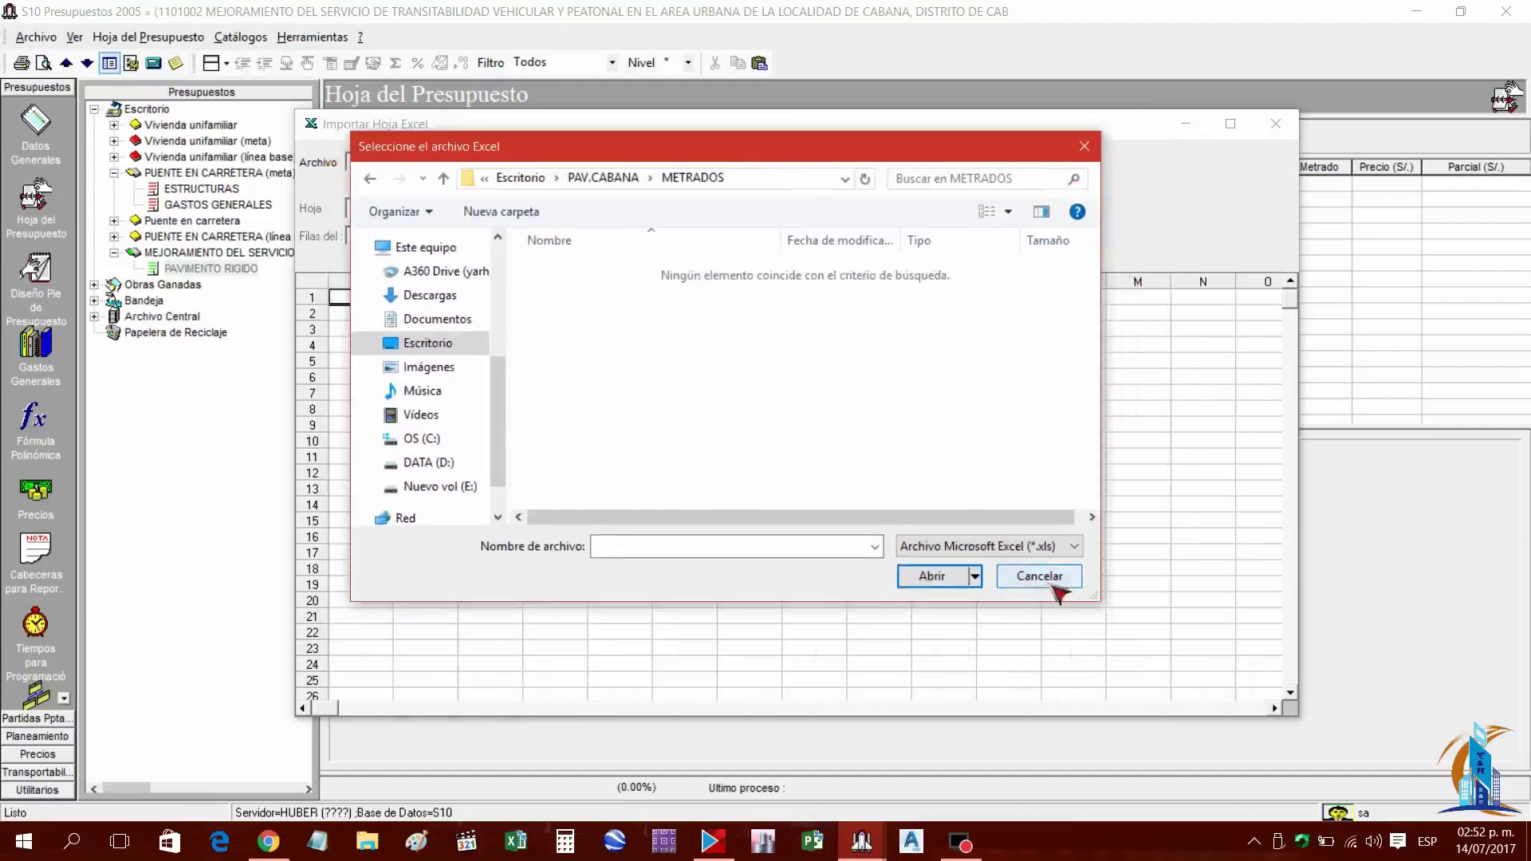
pyautogui.click(1051, 586)
pyautogui.click(1278, 126)
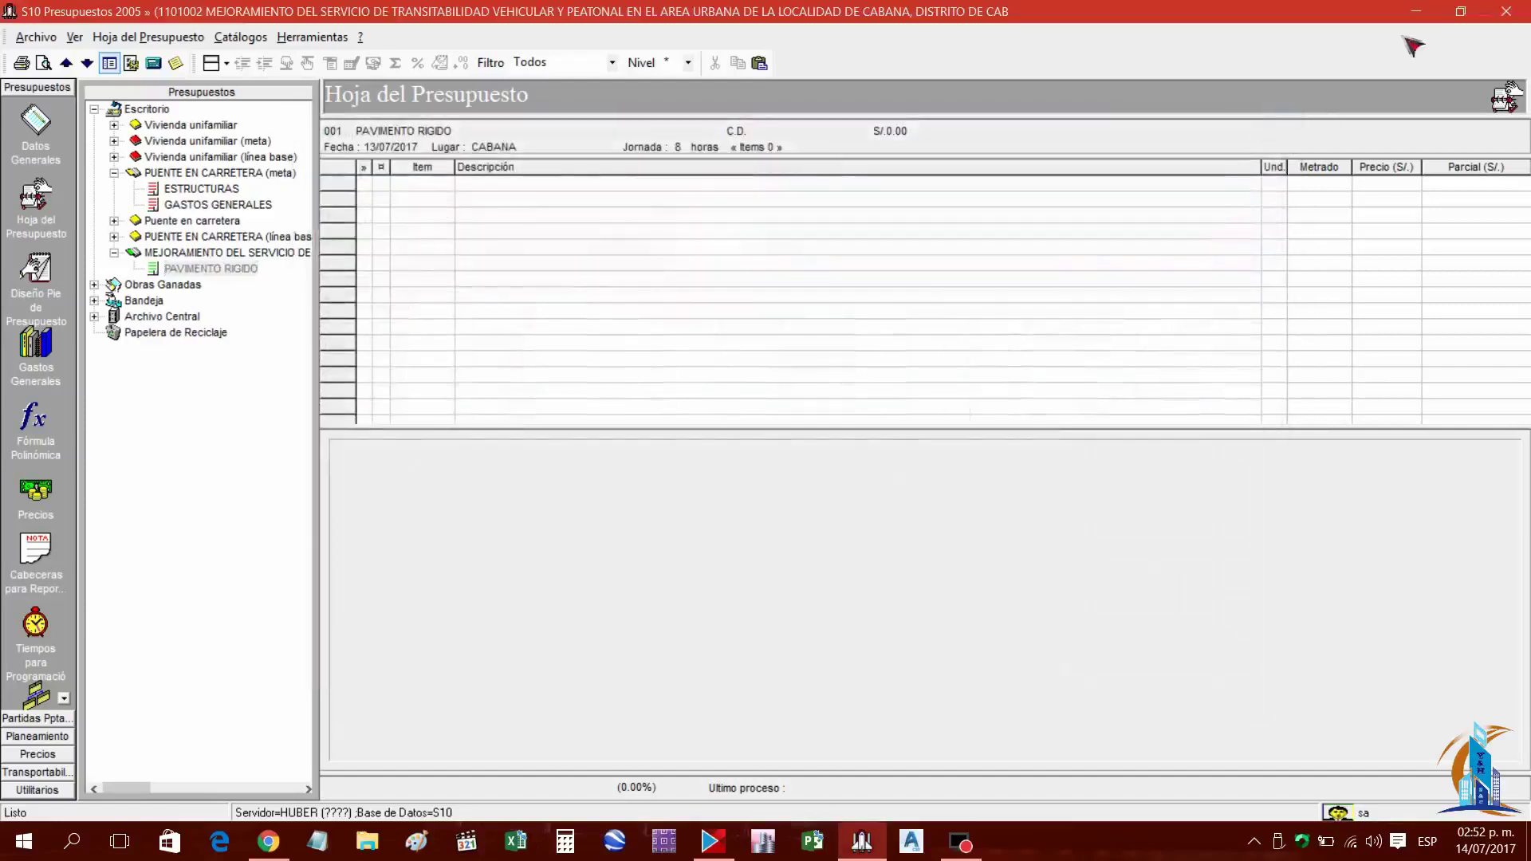
# Open the 02. RESUMEN DE METRADOS CABANA workbook from the METRADOS folder in PAV.CABANA on the desktop, without updating its external links
pyautogui.click(1416, 11)
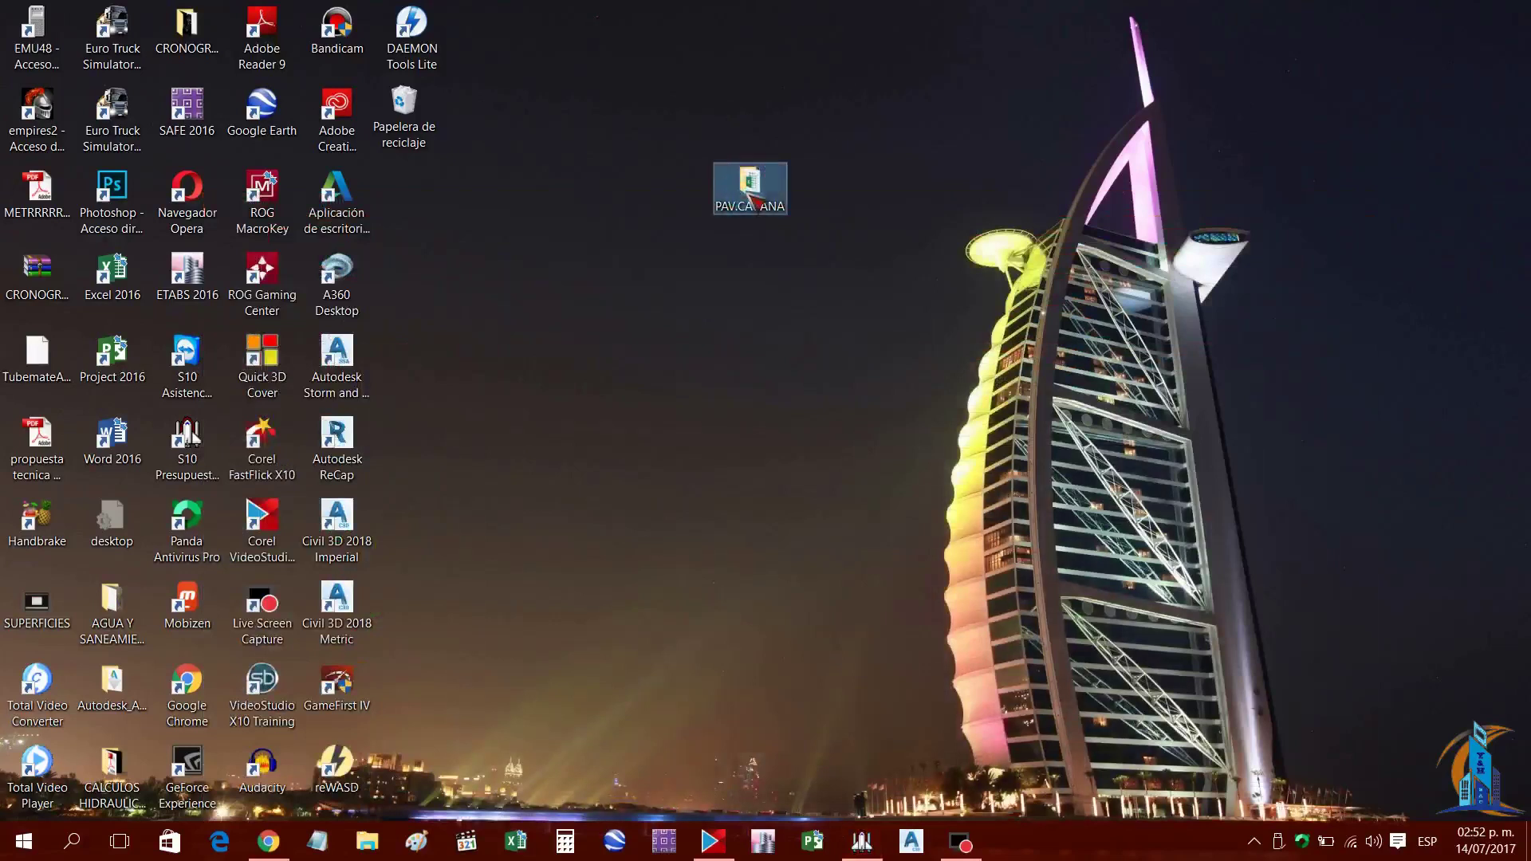
pyautogui.doubleClick(750, 191)
pyautogui.click(1200, 86)
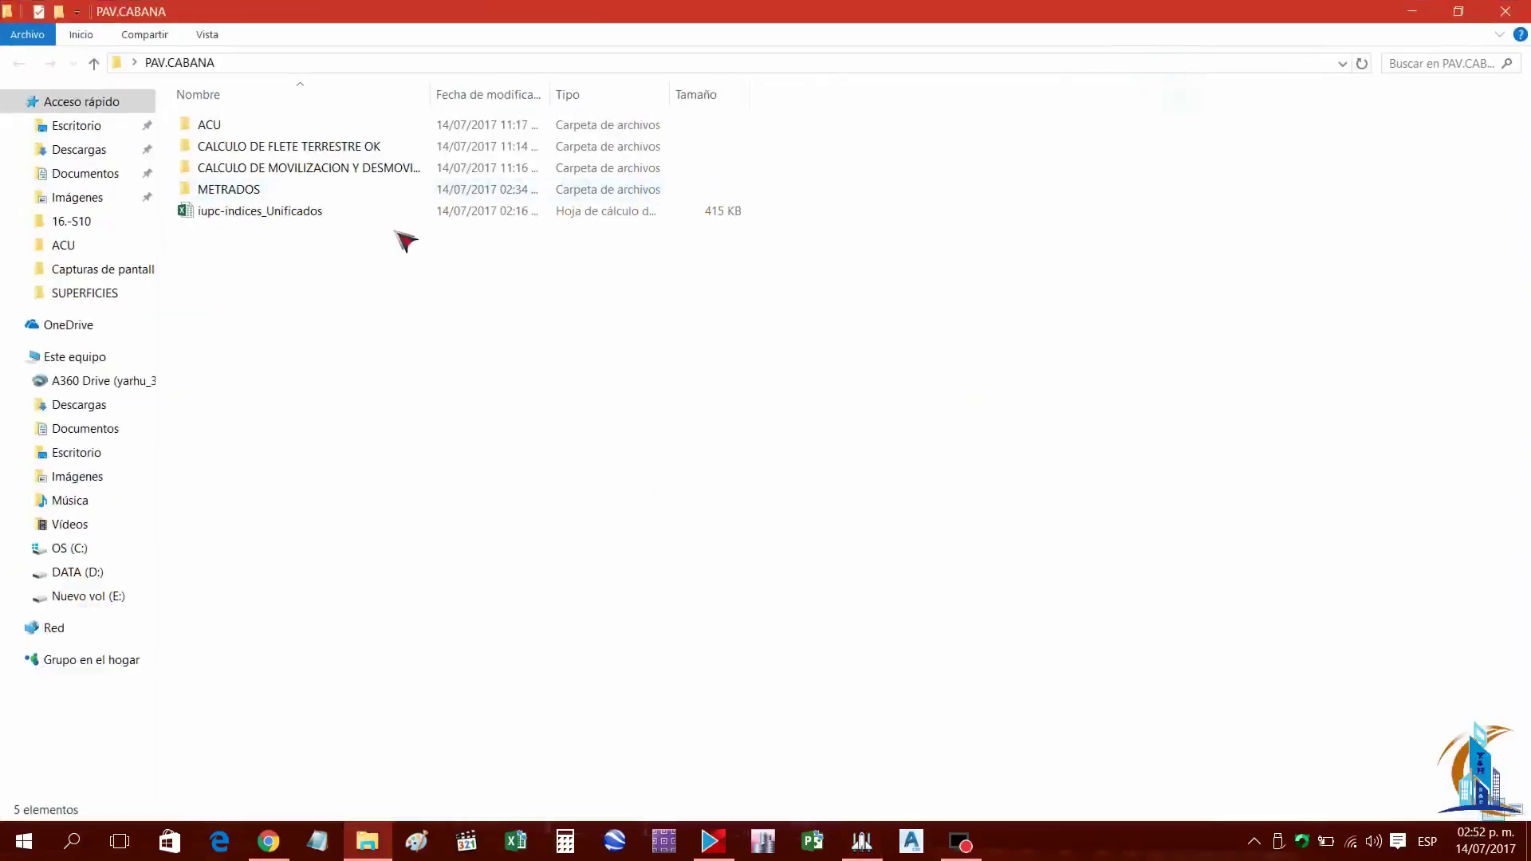
pyautogui.doubleClick(233, 188)
pyautogui.click(256, 152)
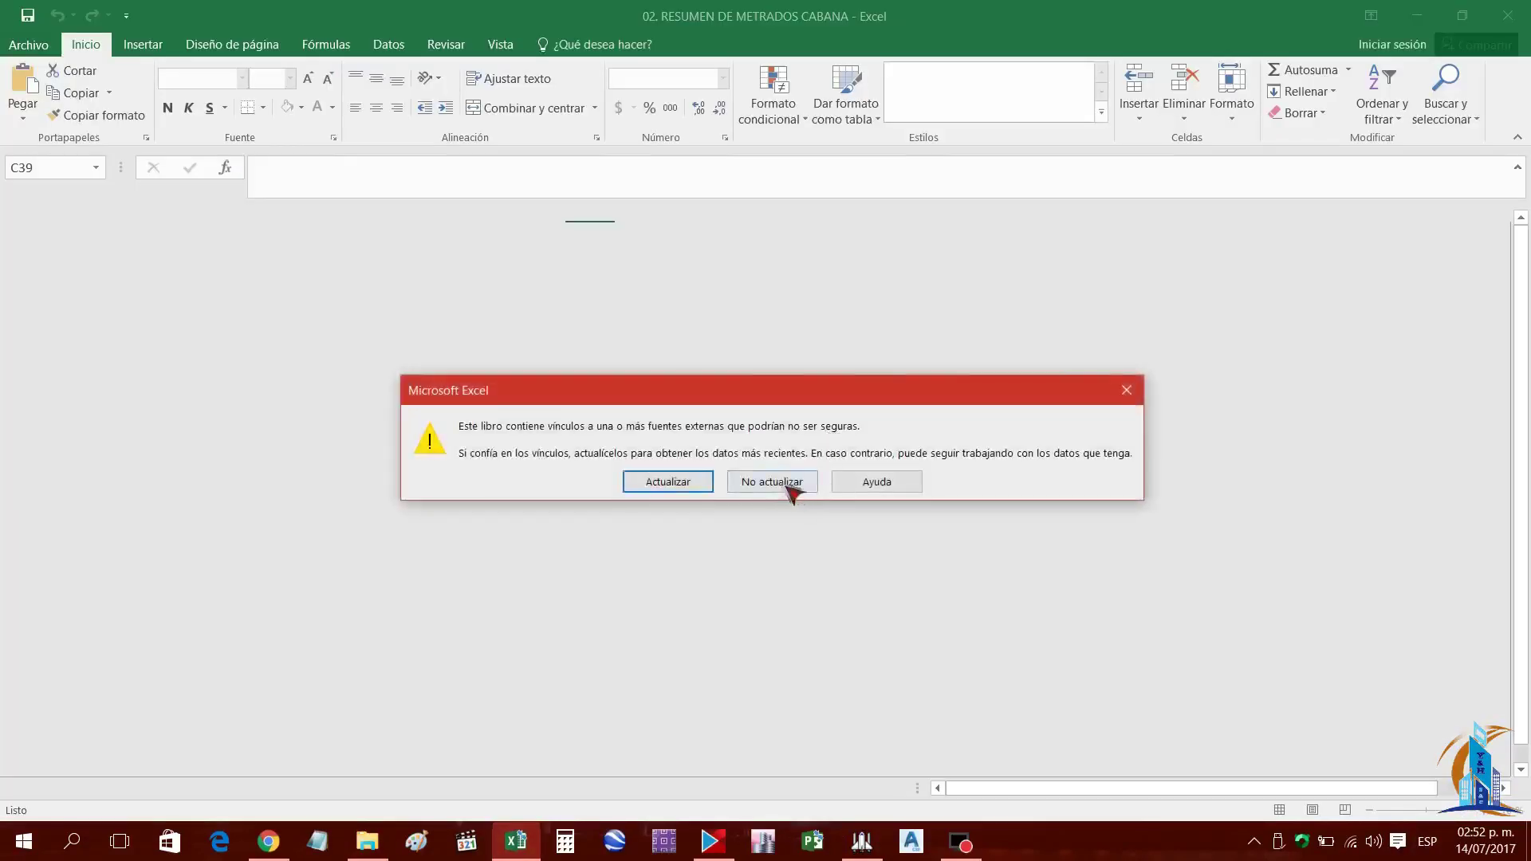
pyautogui.click(782, 484)
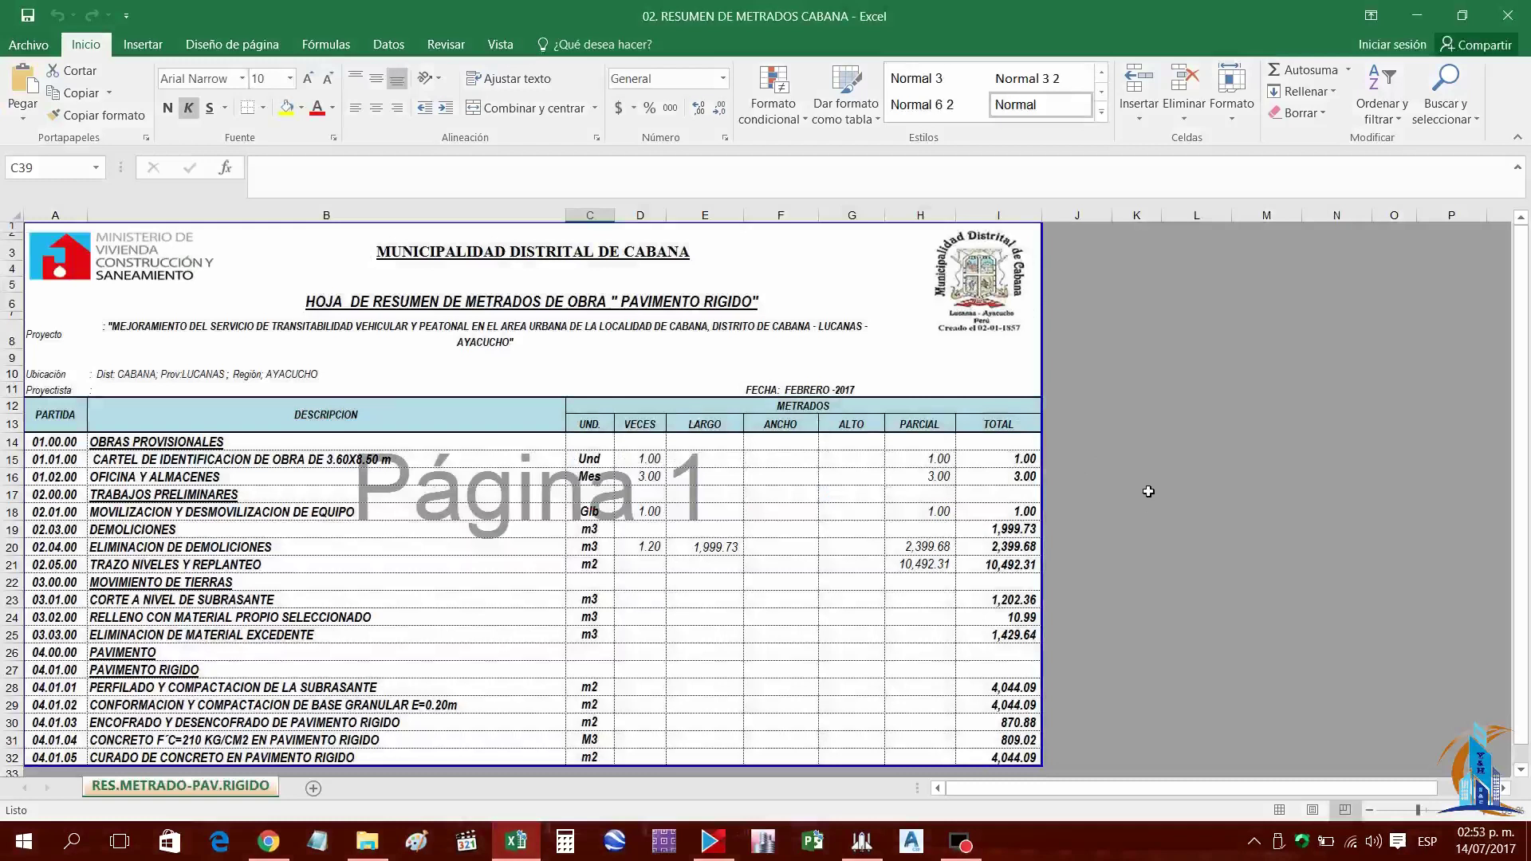
pyautogui.click(1114, 393)
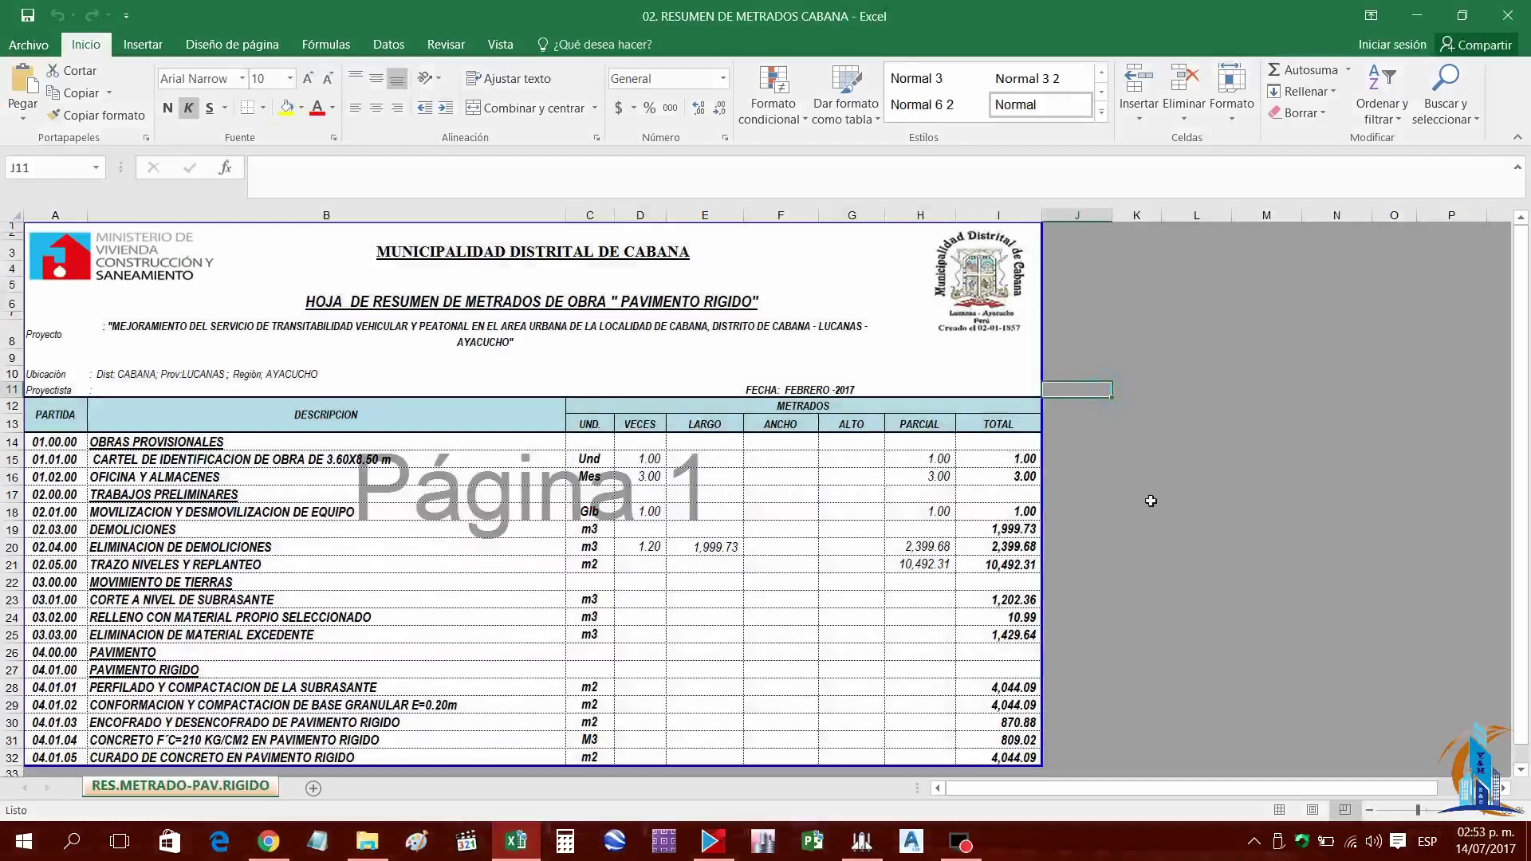
# Save a copy of the workbook in Excel 97-2003 format as 02. RESUMEN DE METRADOS CABANA OK, accepting the compatibility losses
pyautogui.click(28, 44)
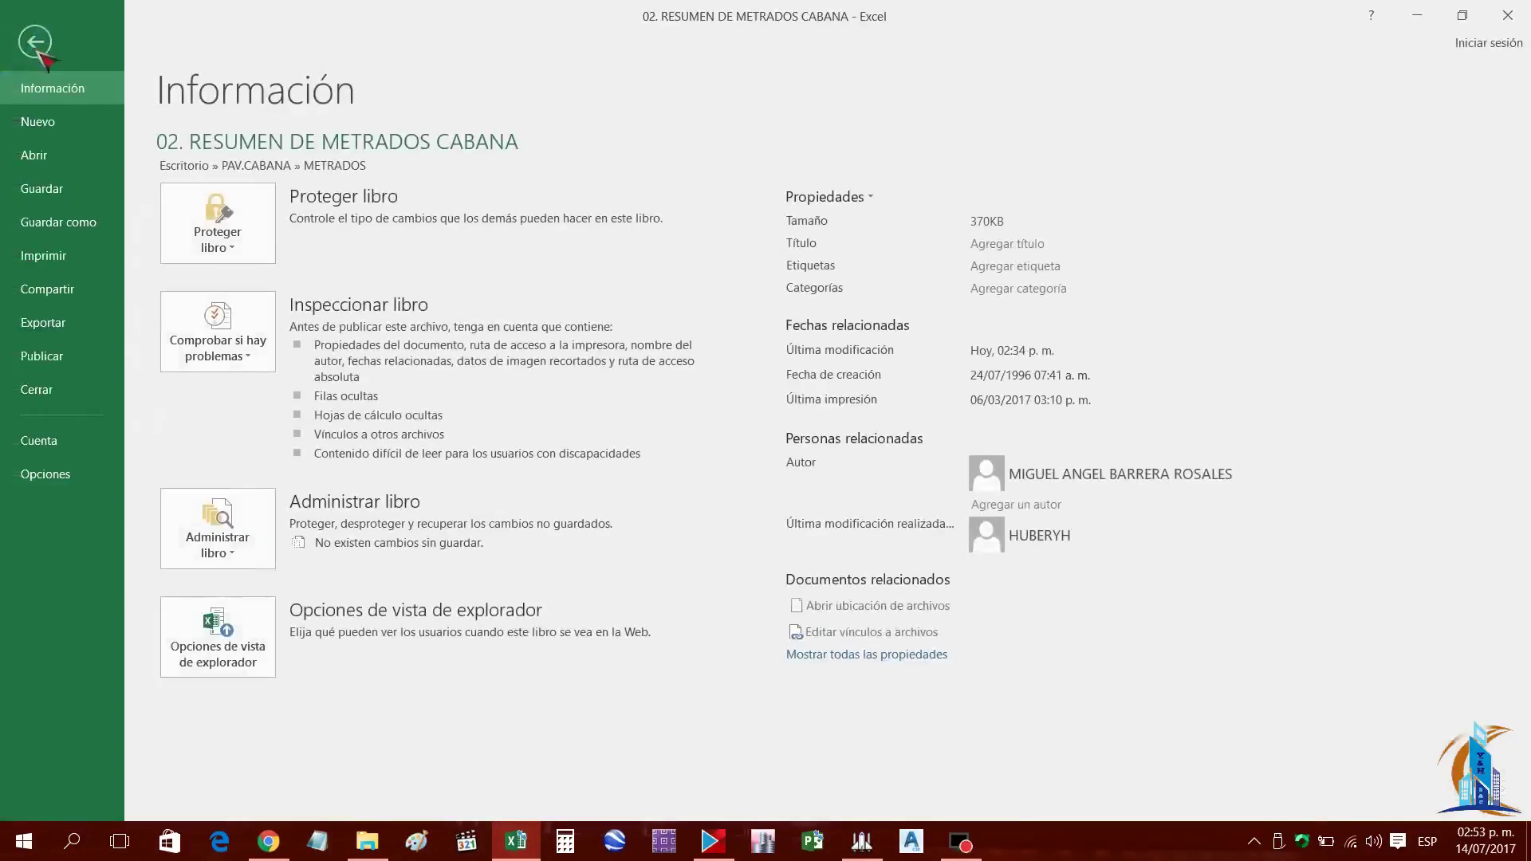
pyautogui.click(64, 227)
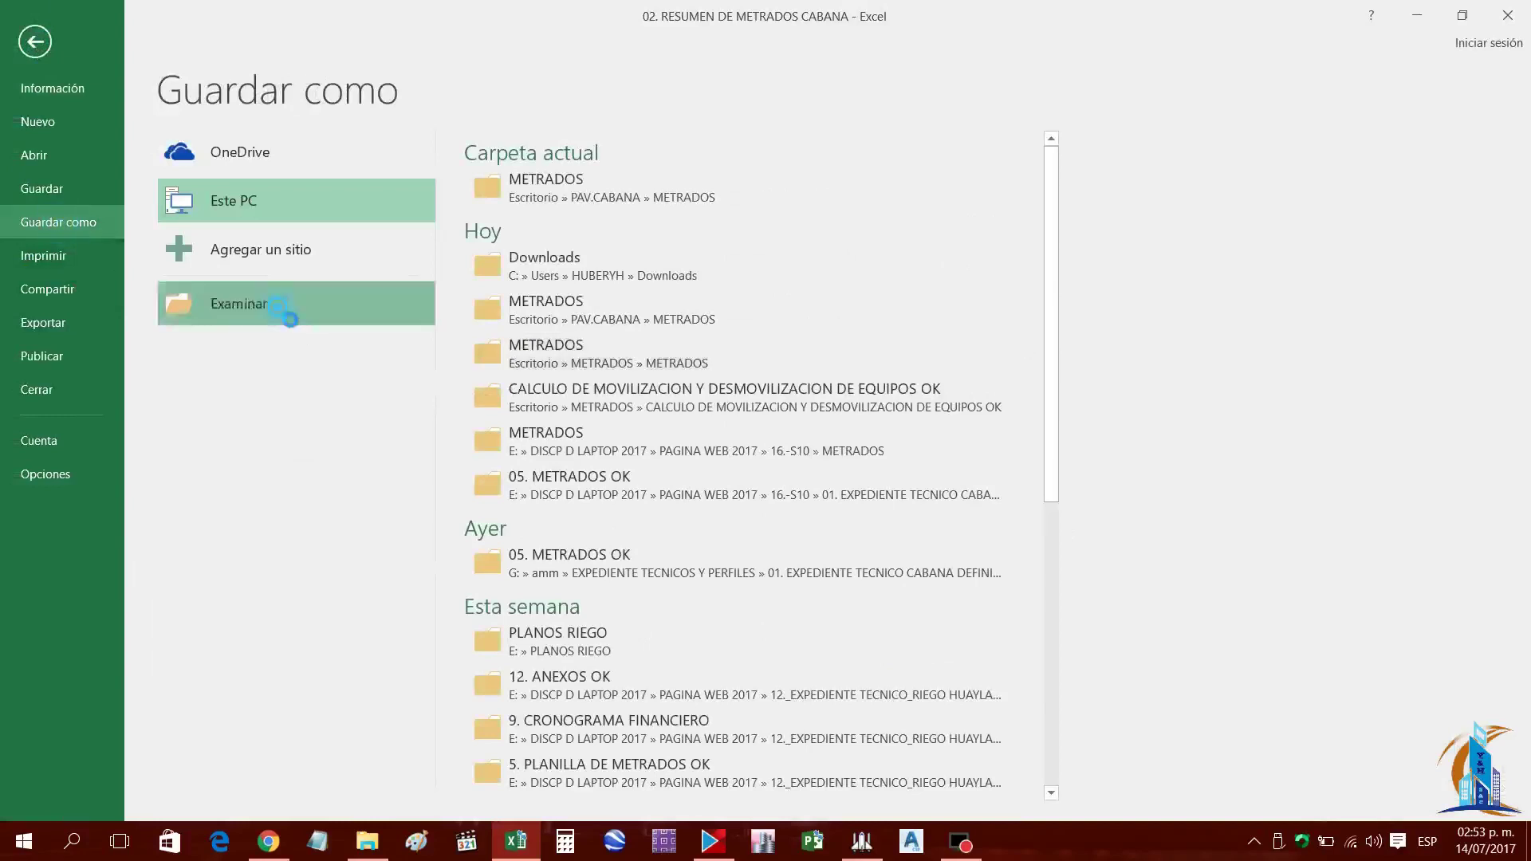
pyautogui.click(286, 303)
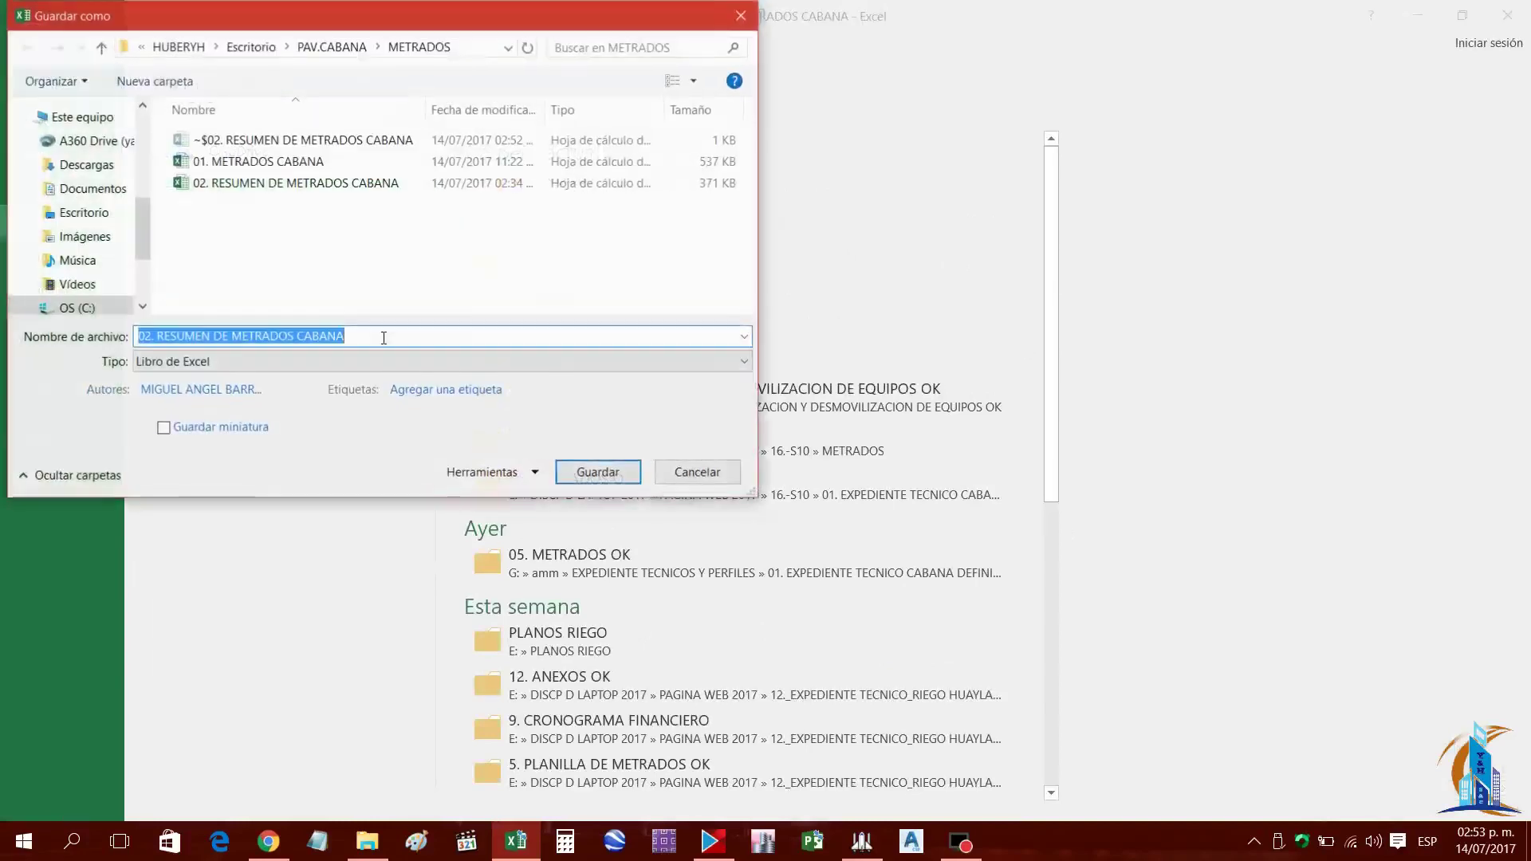
pyautogui.click(215, 365)
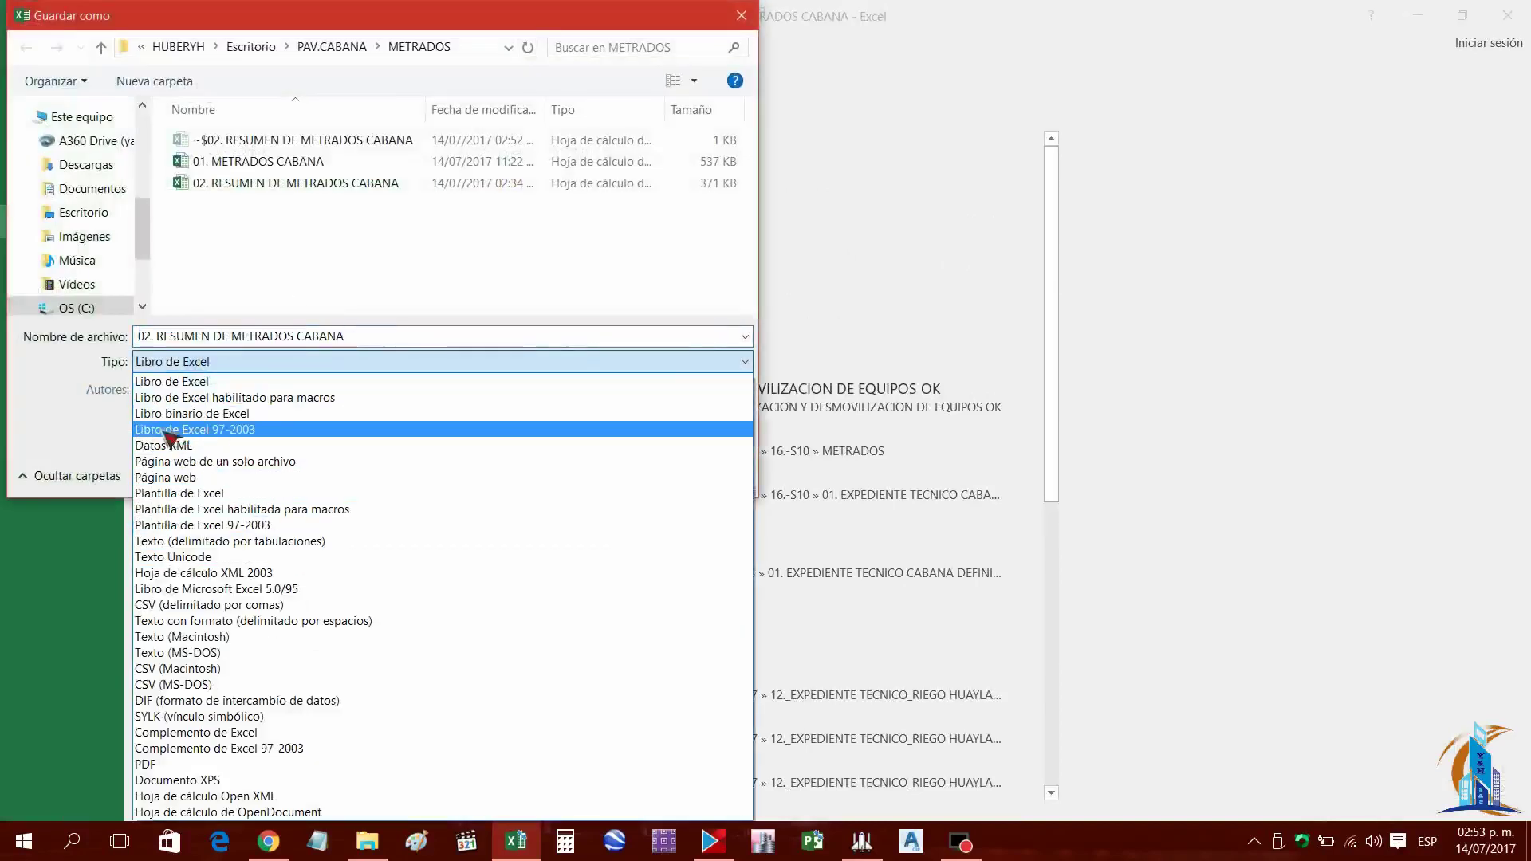
pyautogui.click(216, 431)
pyautogui.click(382, 338)
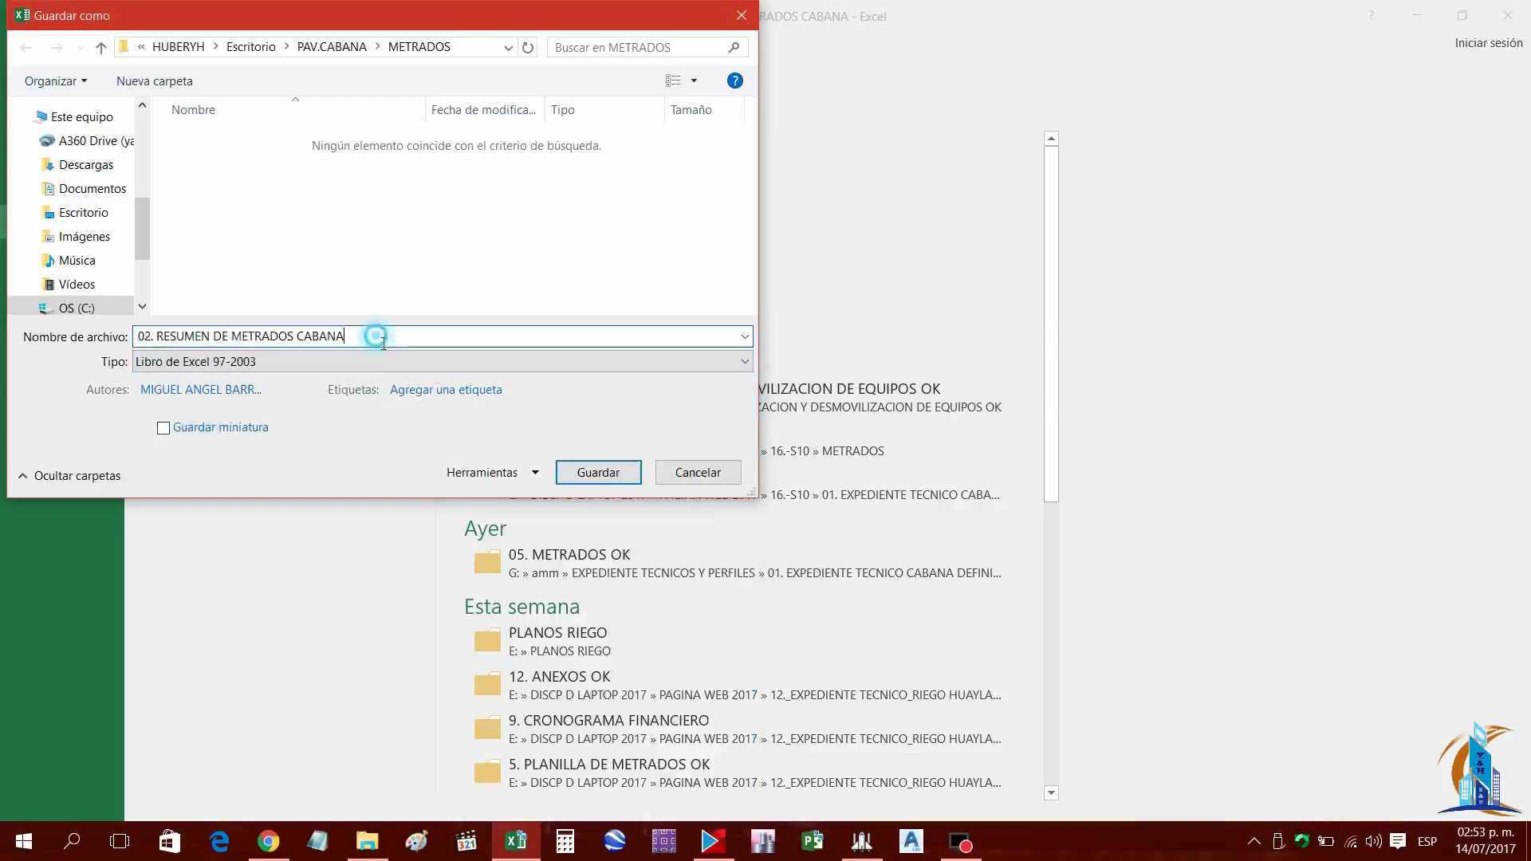
pyautogui.write('OK')
pyautogui.click(600, 475)
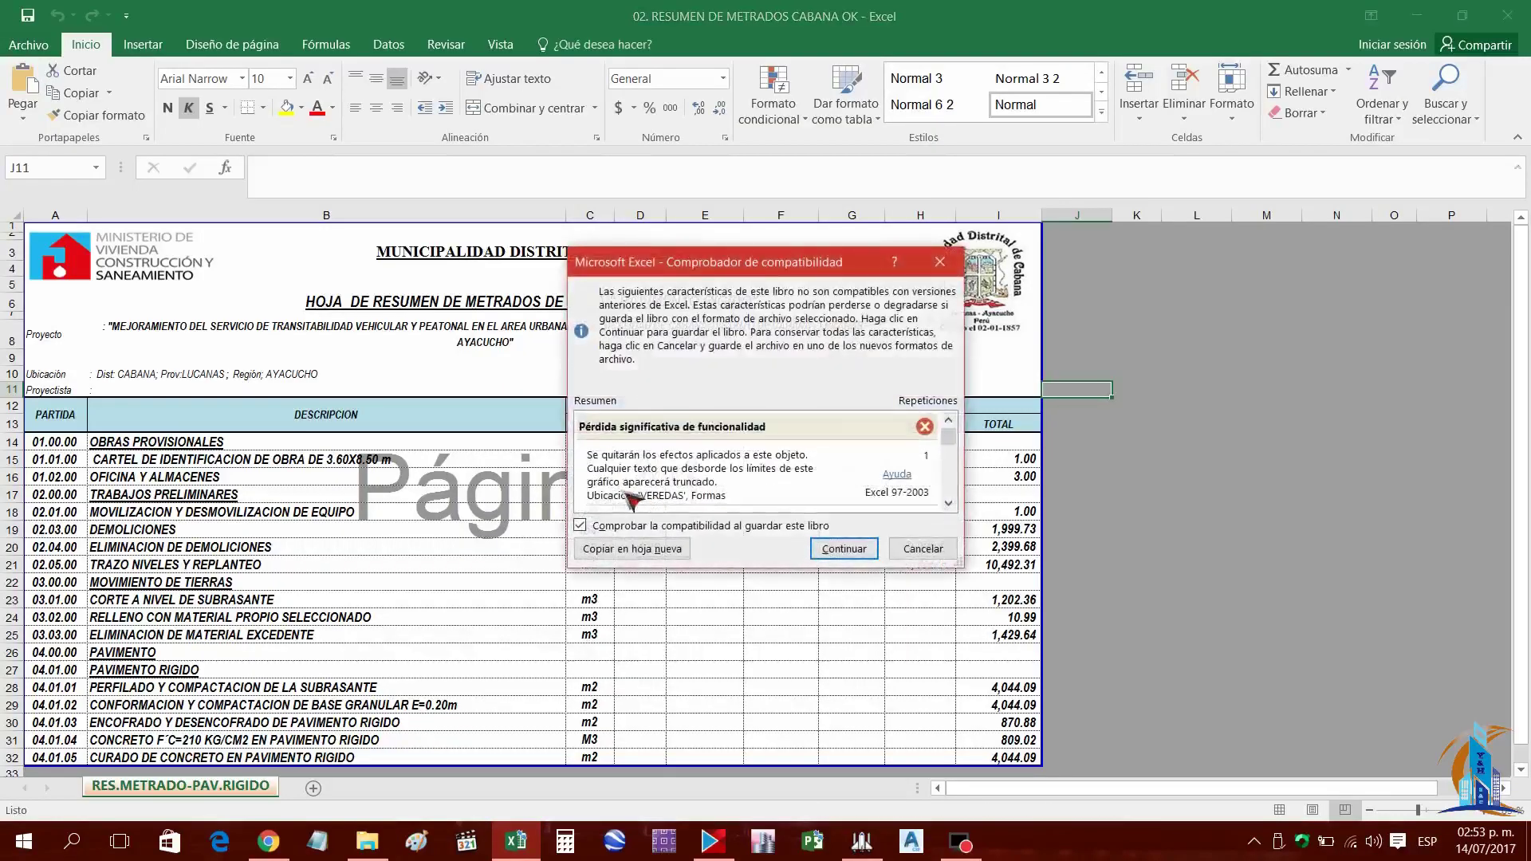
pyautogui.click(844, 549)
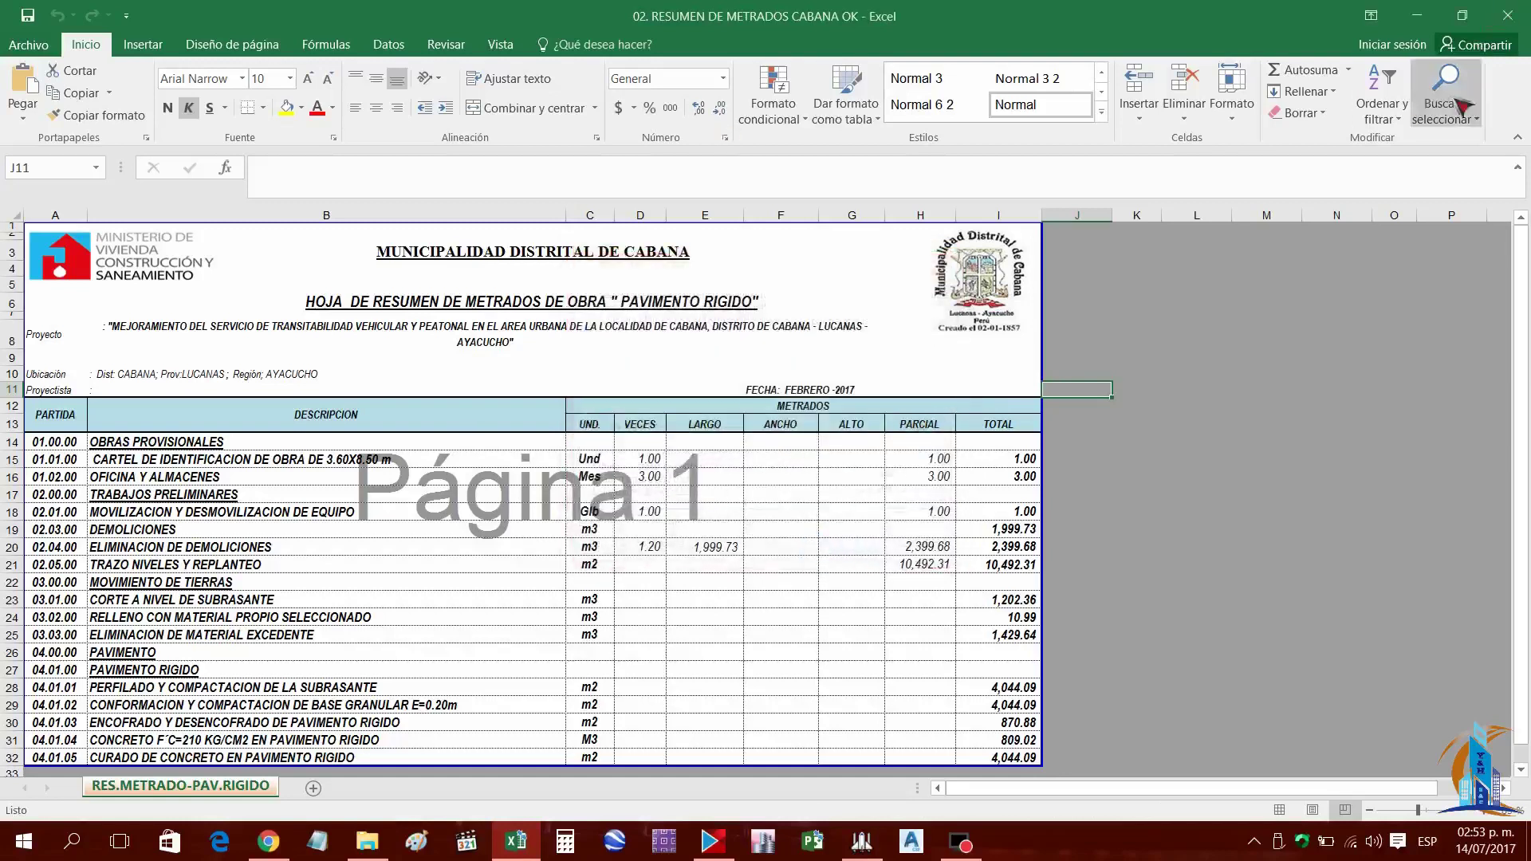
# Close the workbook and the METRADOS folder window, and switch back to S10 Presupuestos
pyautogui.click(1507, 15)
pyautogui.click(275, 148)
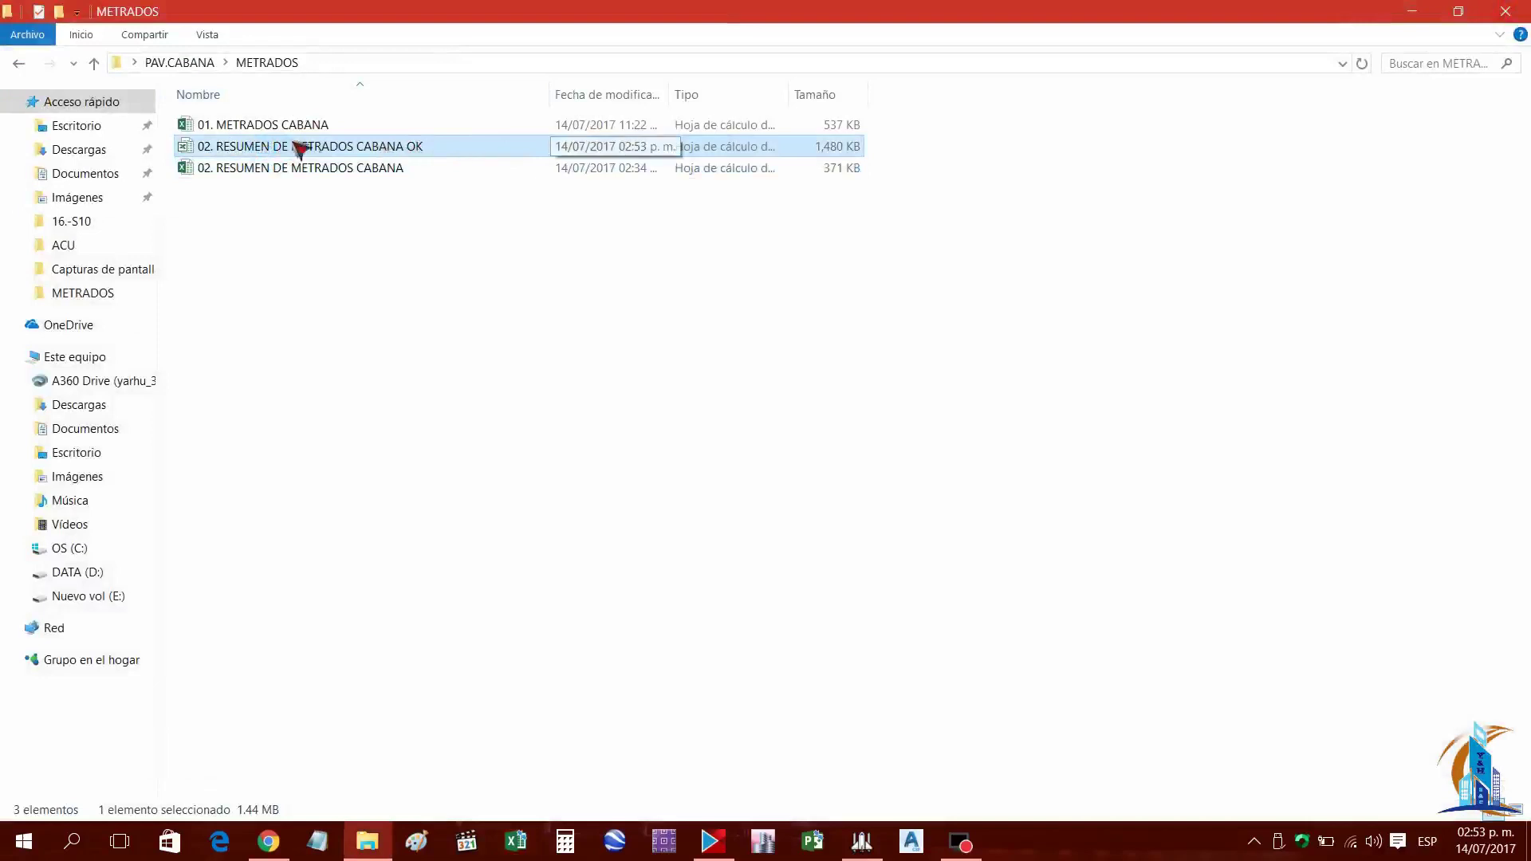
pyautogui.click(1506, 12)
pyautogui.click(862, 842)
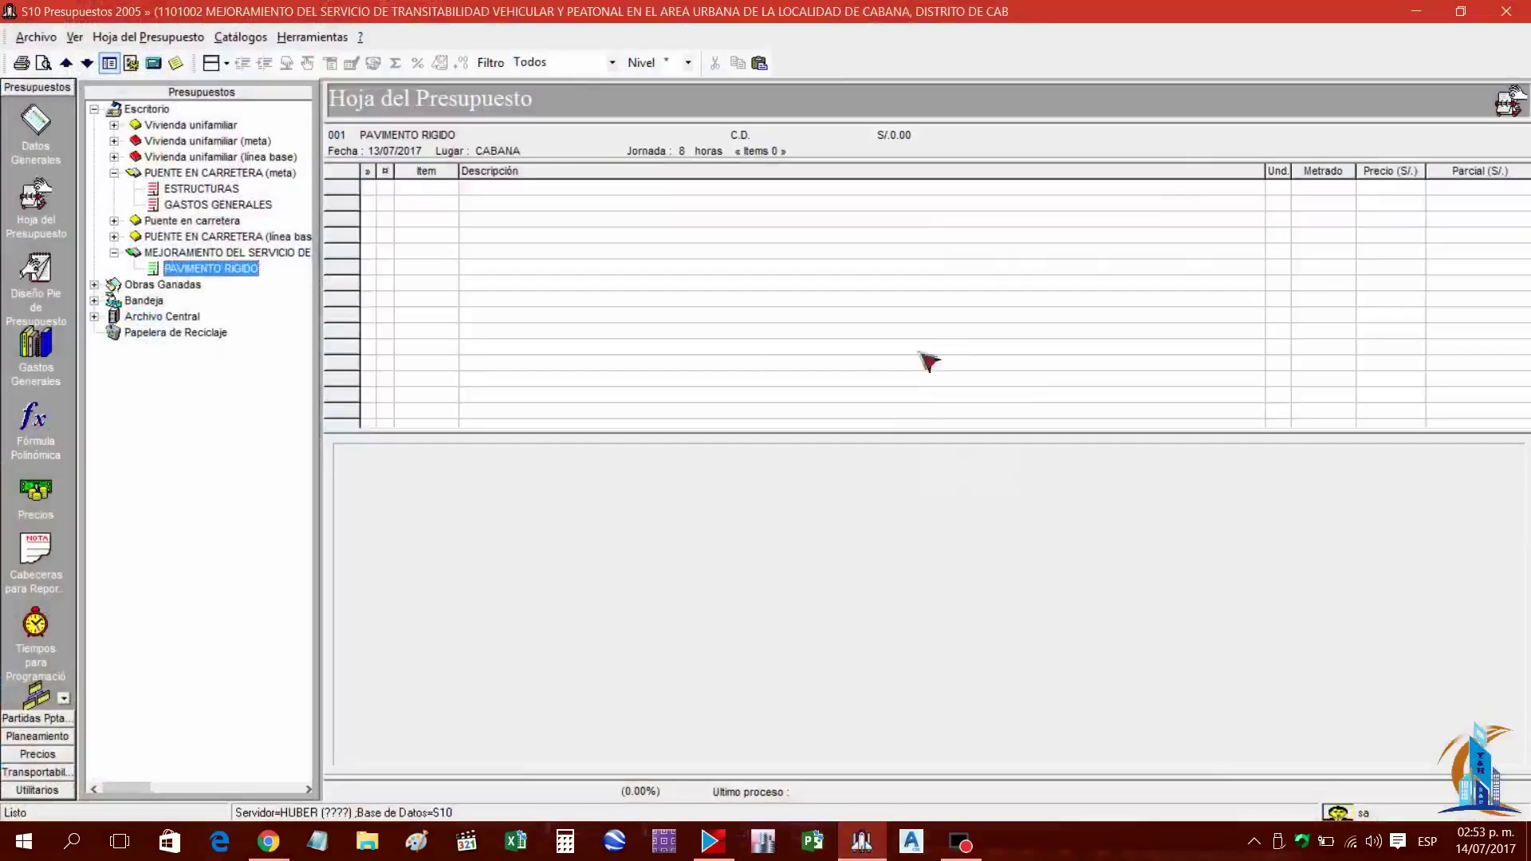
# Start an Excel import for the PAVIMENTO RIGIDO sheet and load 02. RESUMEN DE METRADOS CABANA OK from the METRADOS folder
pyautogui.rightClick(526, 247)
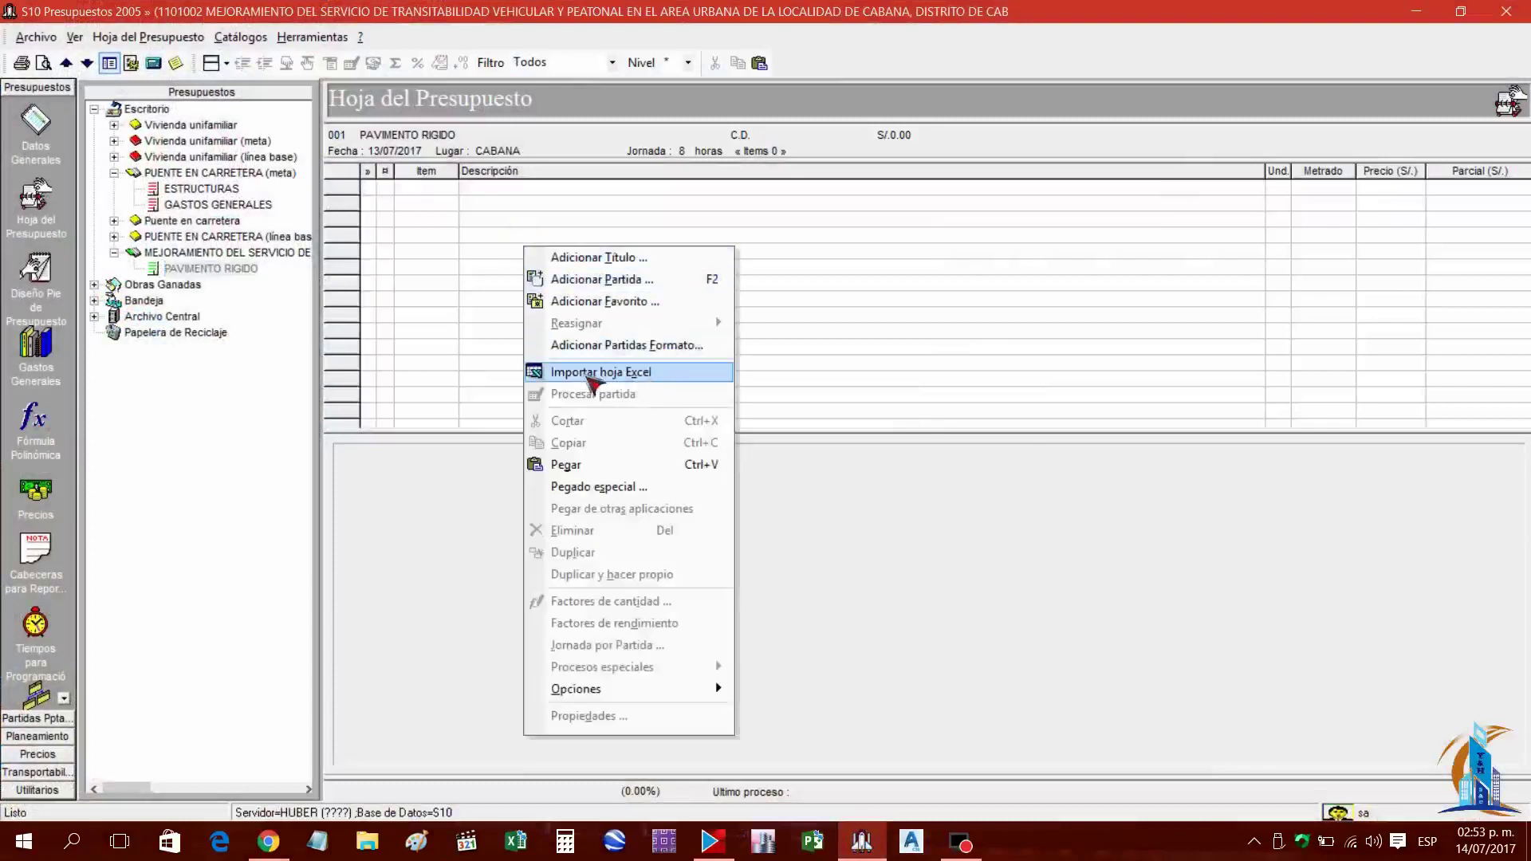
pyautogui.click(594, 382)
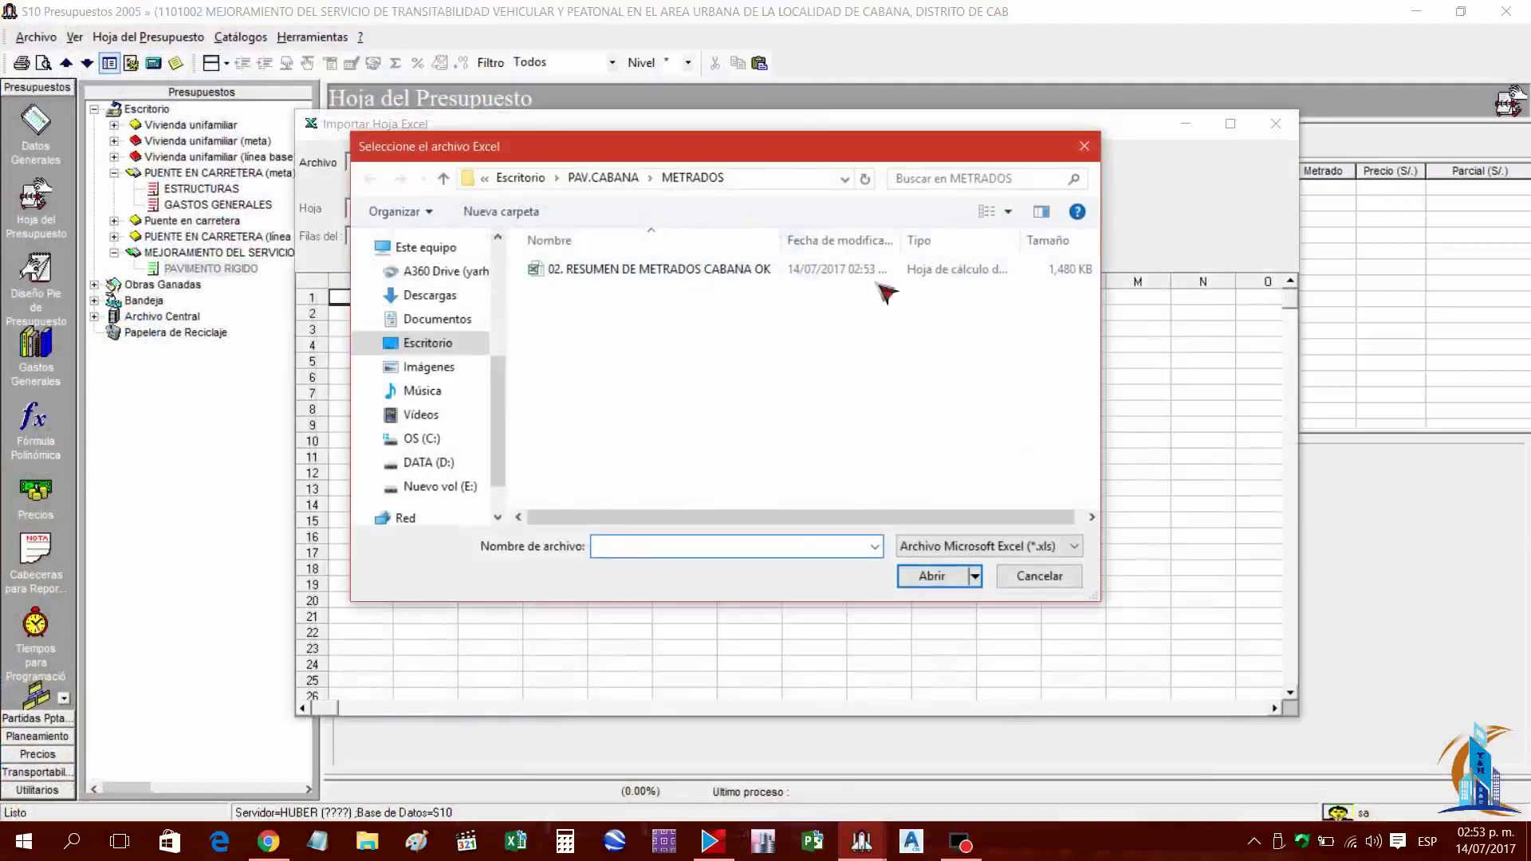
pyautogui.click(453, 344)
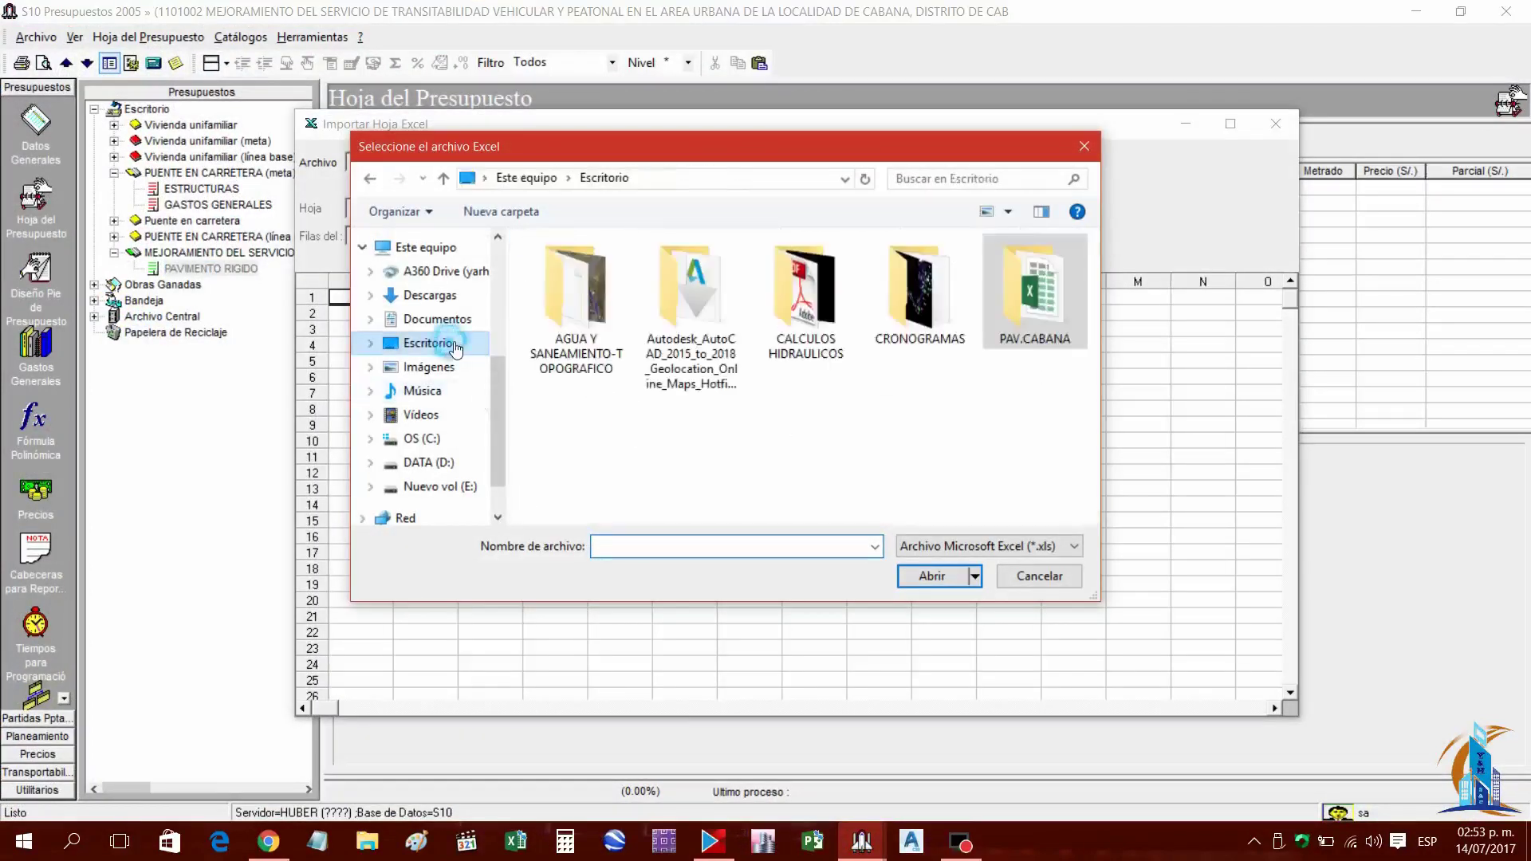
pyautogui.doubleClick(1040, 320)
pyautogui.doubleClick(594, 341)
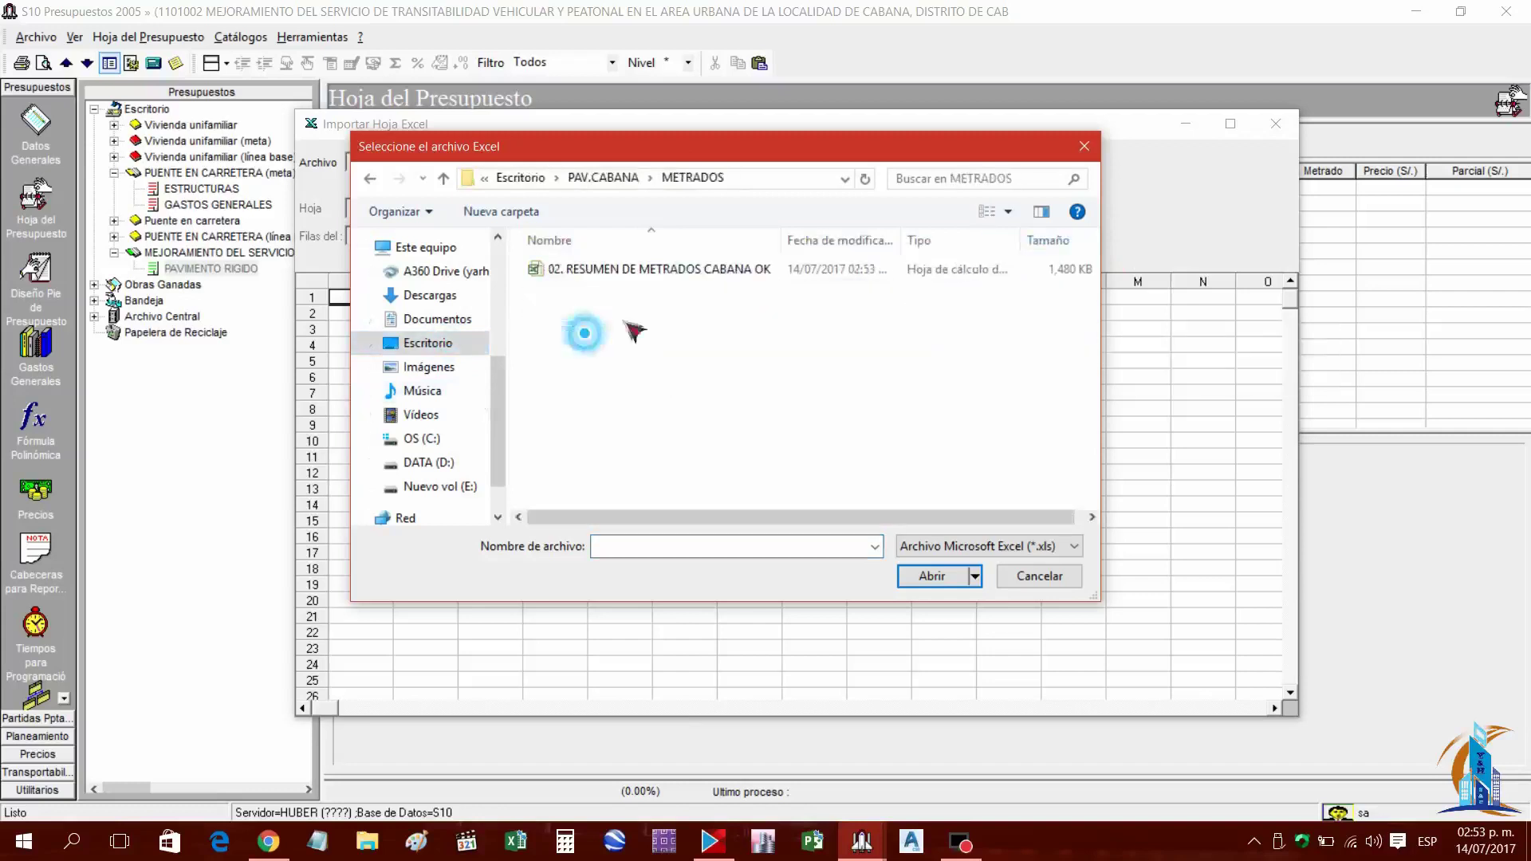
pyautogui.click(634, 272)
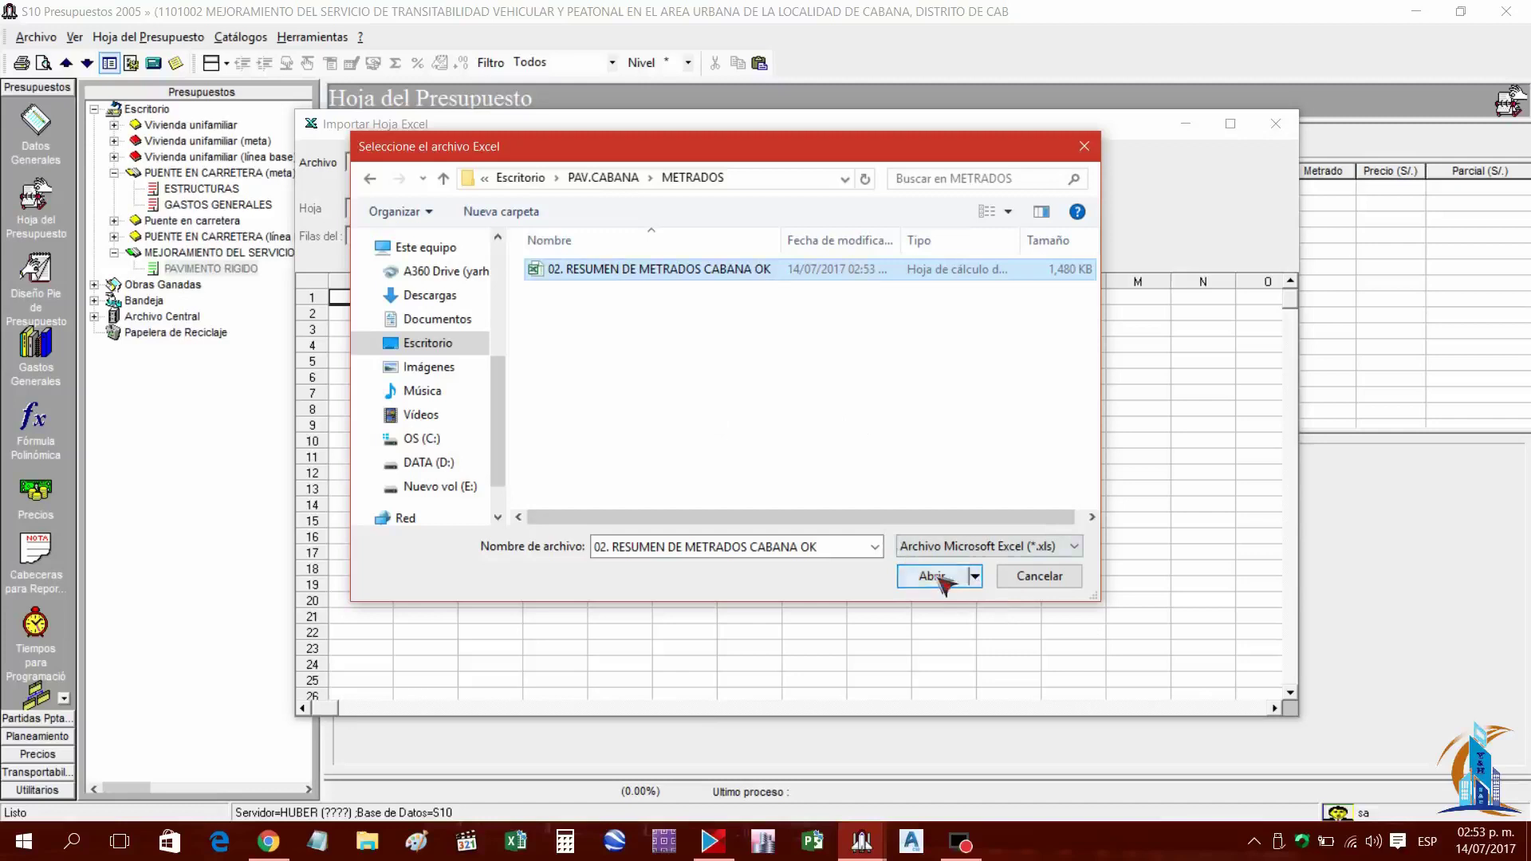
pyautogui.click(931, 577)
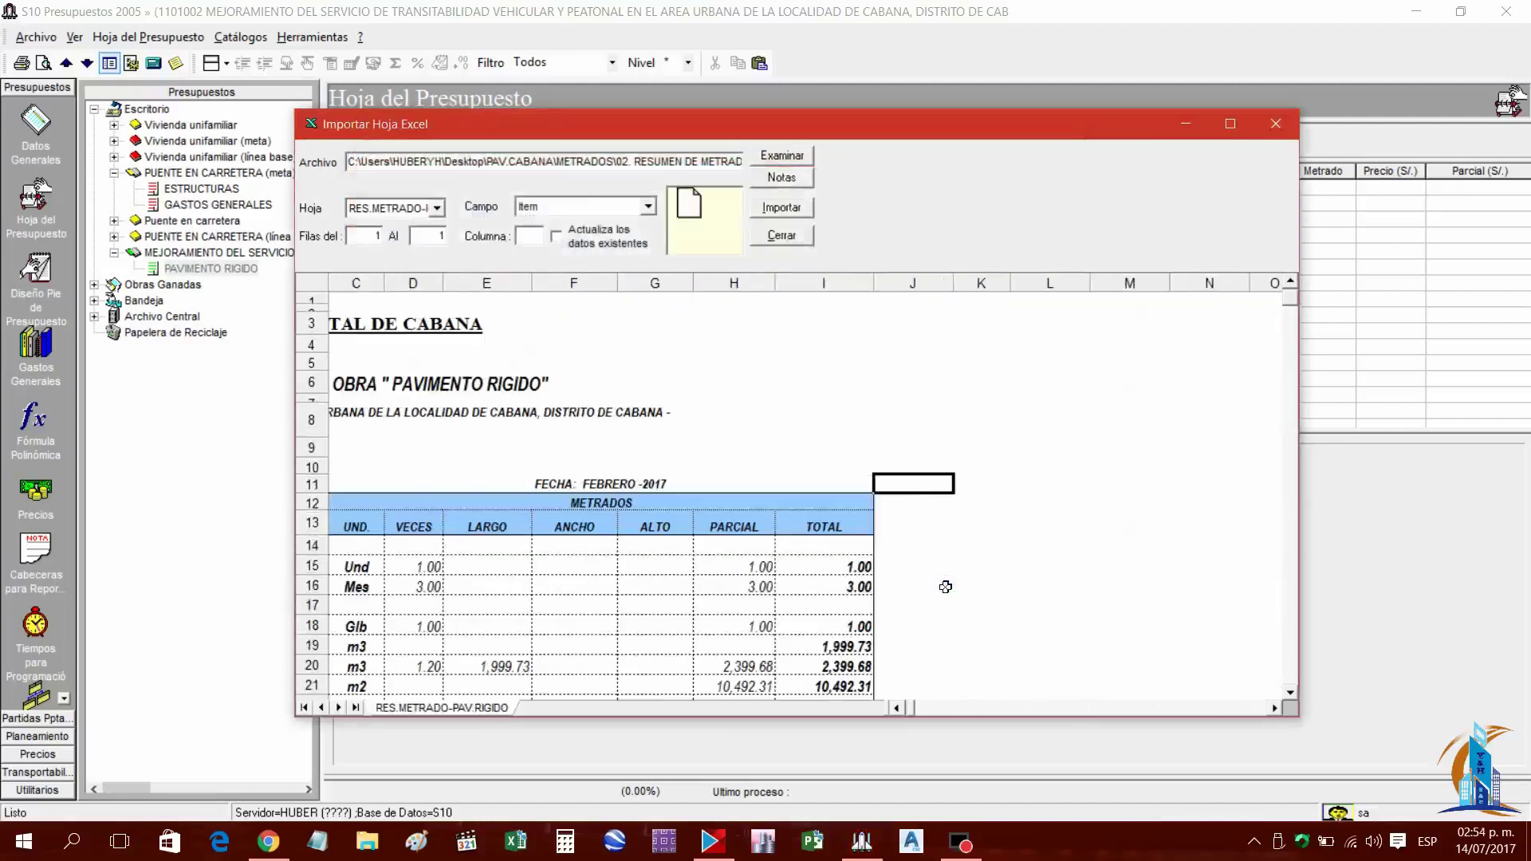
# Examine the item codes, descriptions and units of the RES.METRADO-PAV.RIGIDO sheet in the import preview
pyautogui.click(896, 707)
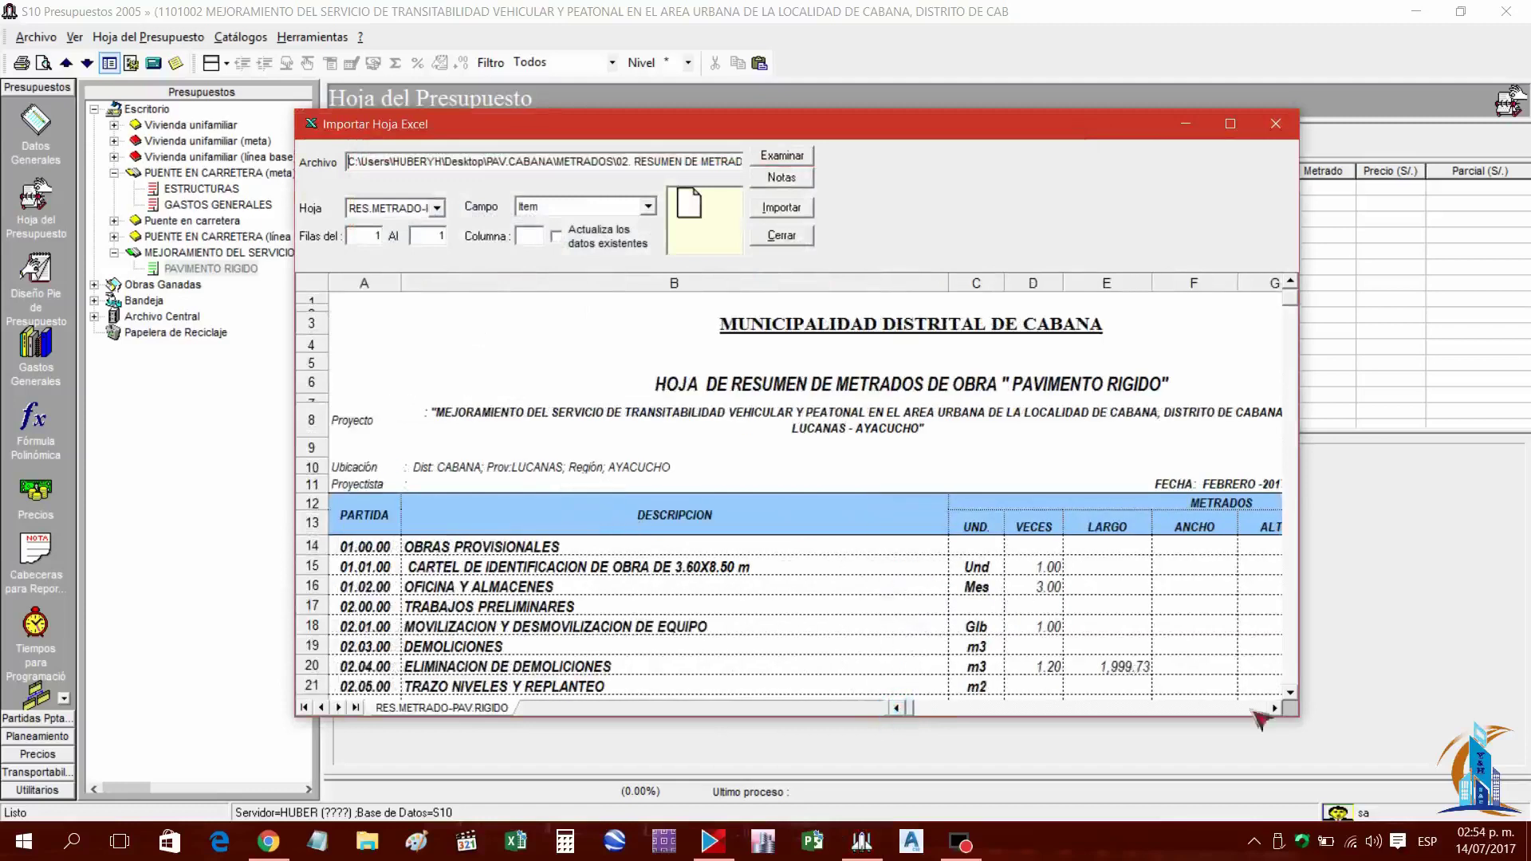
pyautogui.click(1289, 692)
pyautogui.click(1290, 692)
pyautogui.click(1290, 692)
pyautogui.click(1289, 693)
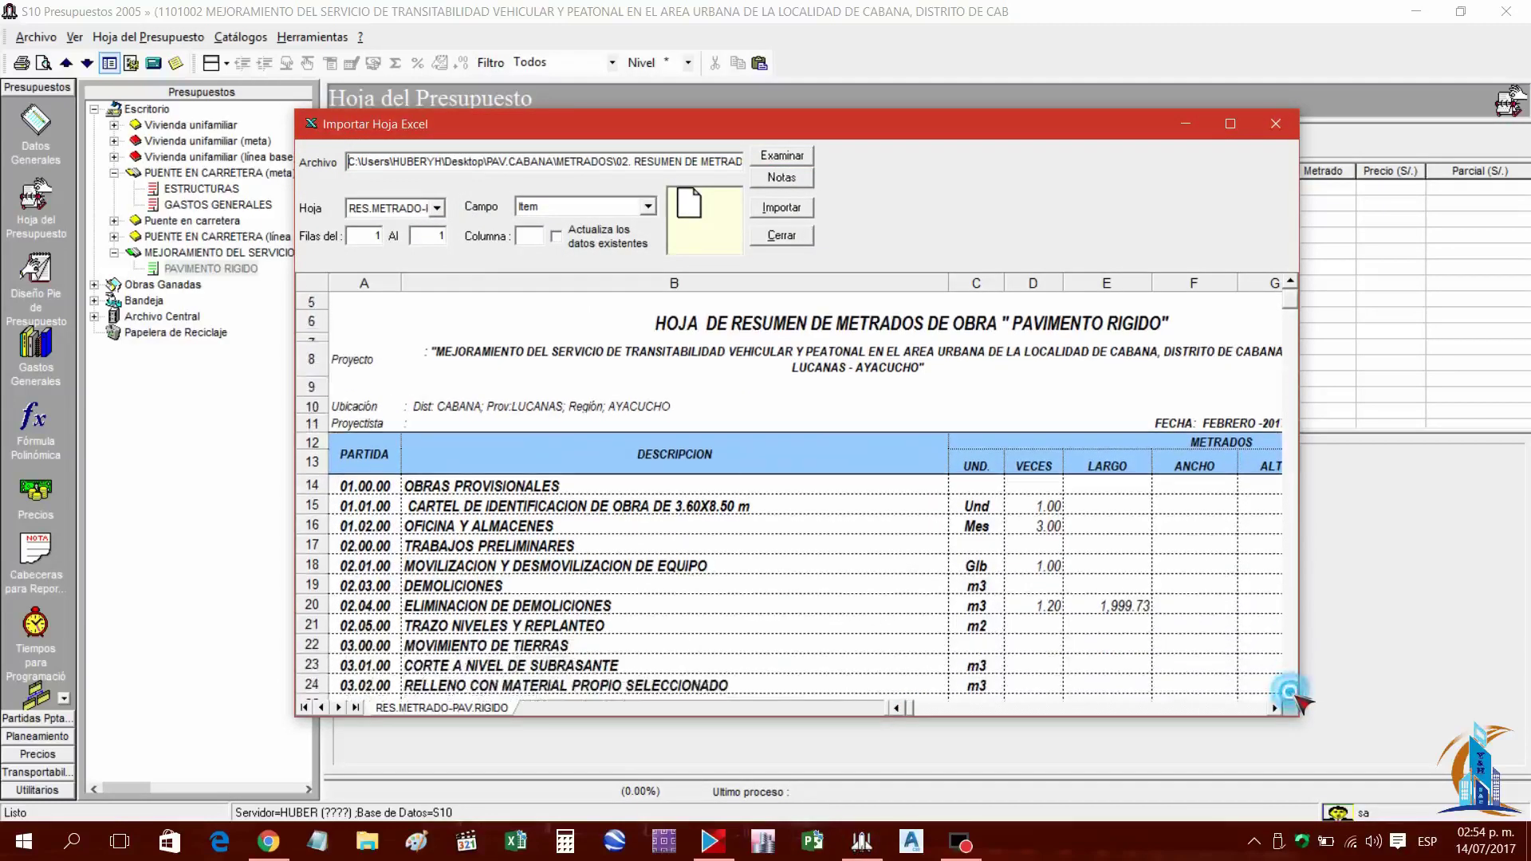
pyautogui.click(1290, 692)
pyautogui.click(1289, 692)
pyautogui.click(1290, 692)
pyautogui.click(1290, 693)
pyautogui.click(1289, 693)
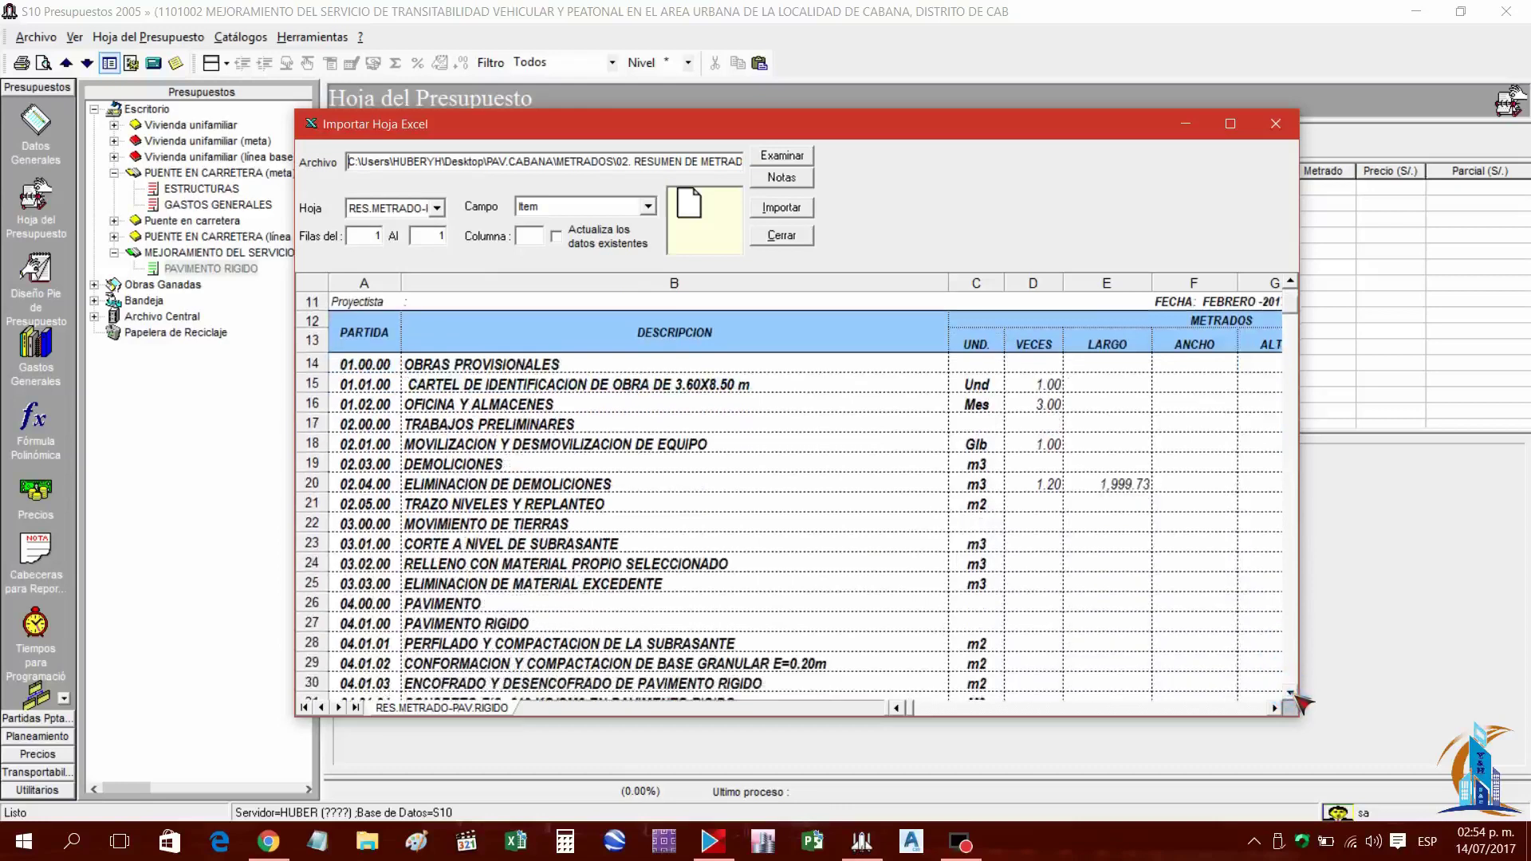
pyautogui.moveTo(633, 128); pyautogui.dragTo(615, 113)
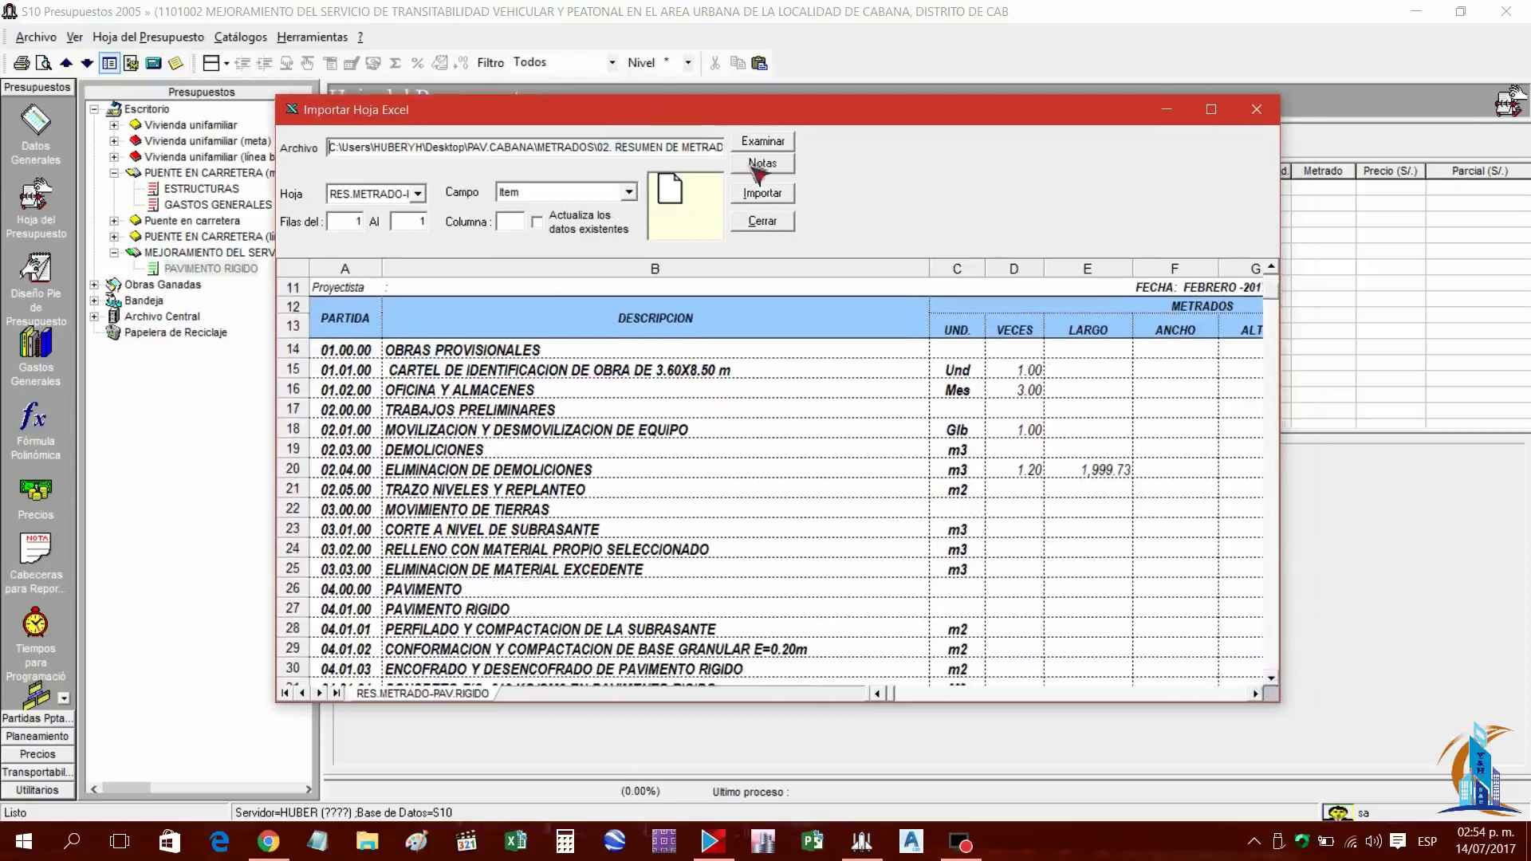
pyautogui.moveTo(714, 113); pyautogui.dragTo(744, 116)
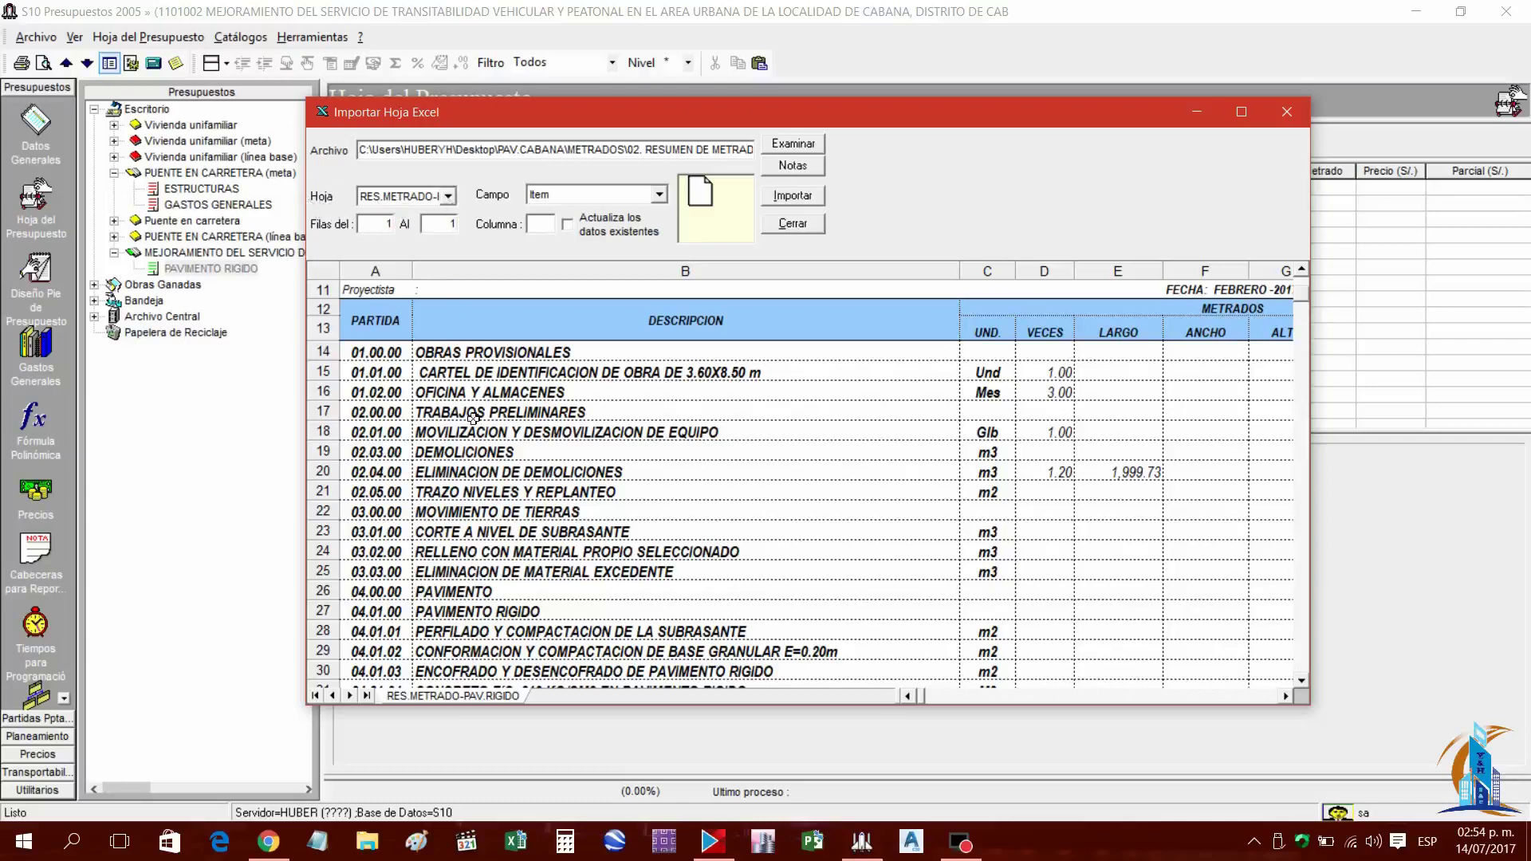
# Keep the RES.METRADO-PAV.RIGIDO sheet as the import source and set the row range from 14 to 32
pyautogui.click(449, 196)
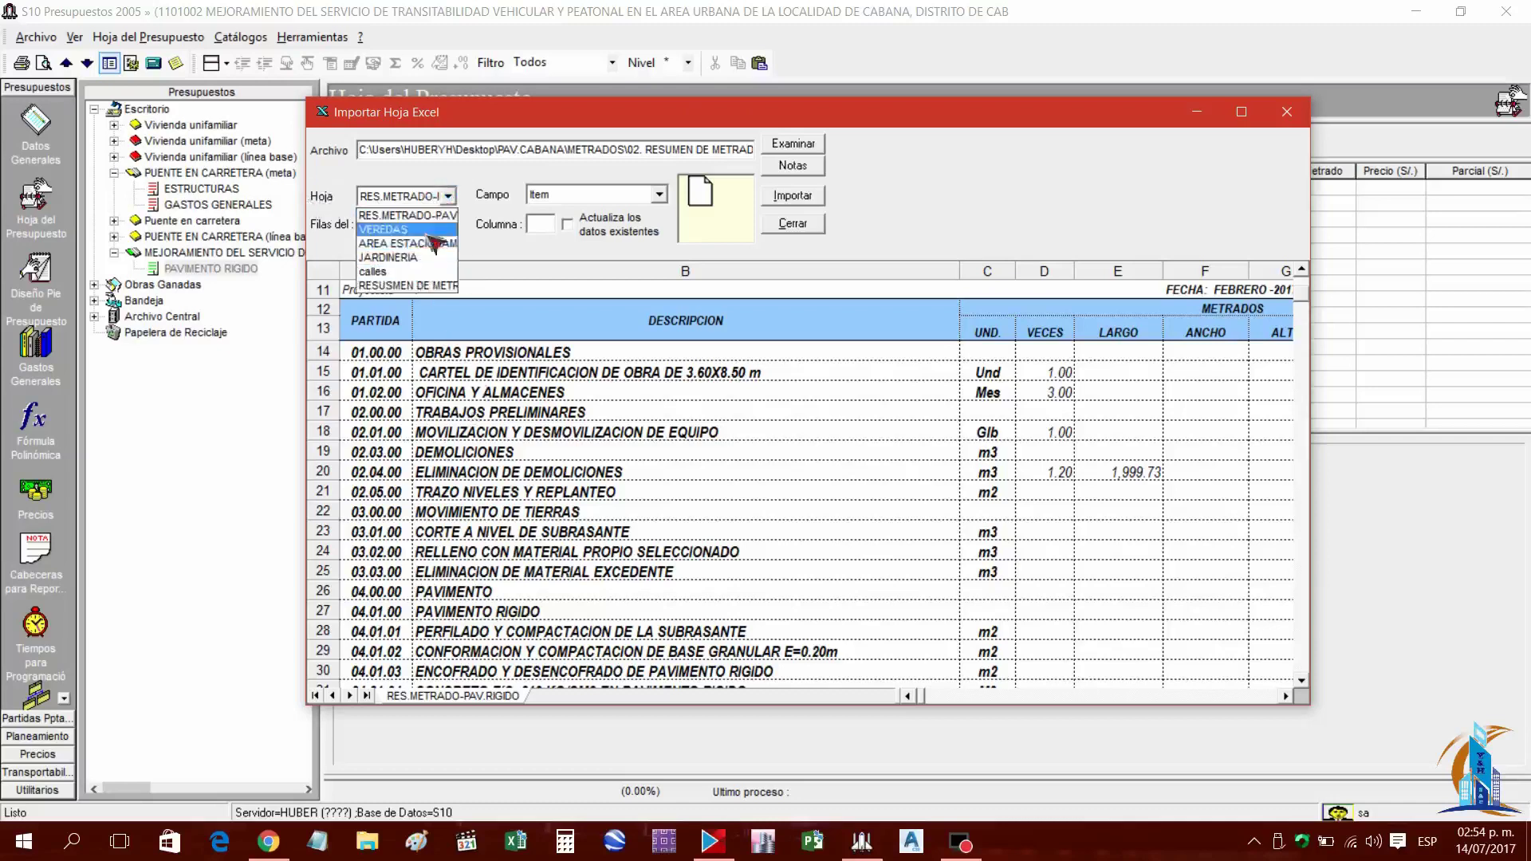
pyautogui.press('Return')
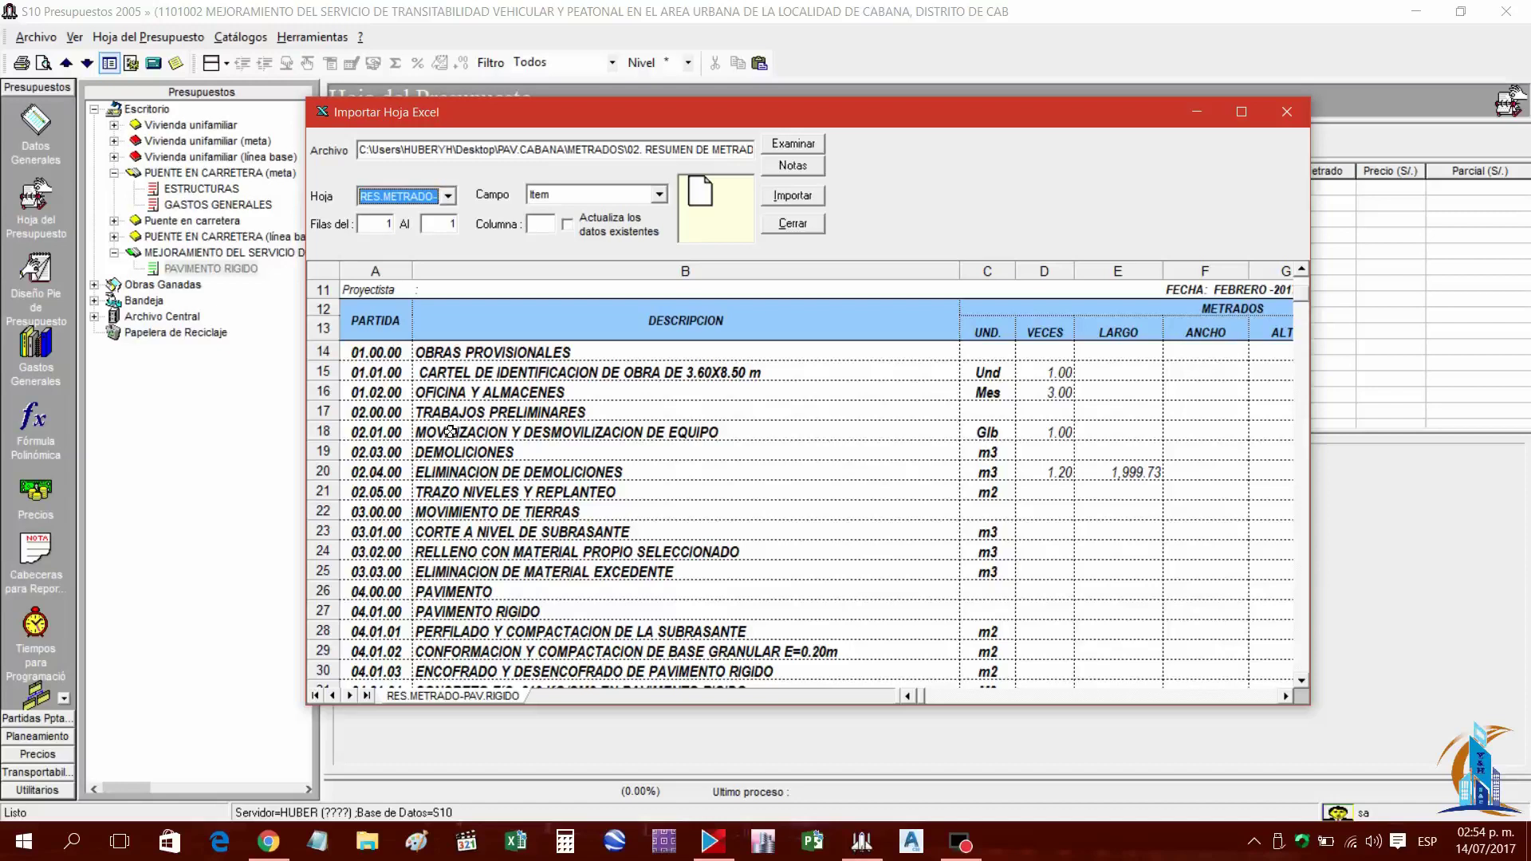
pyautogui.click(394, 233)
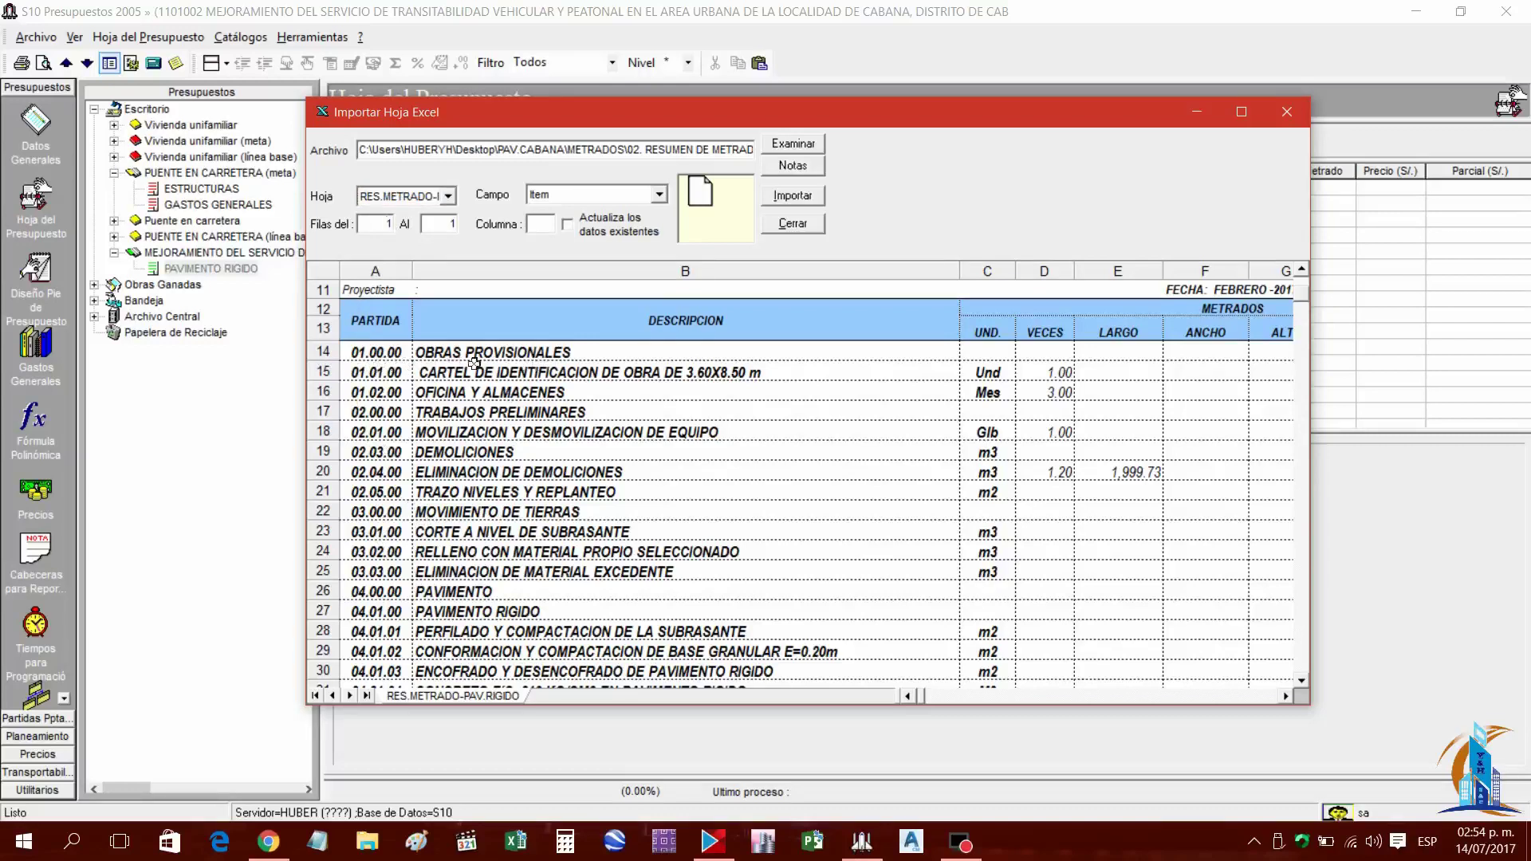
pyautogui.click(336, 355)
pyautogui.scroll(-1, 642, 577)
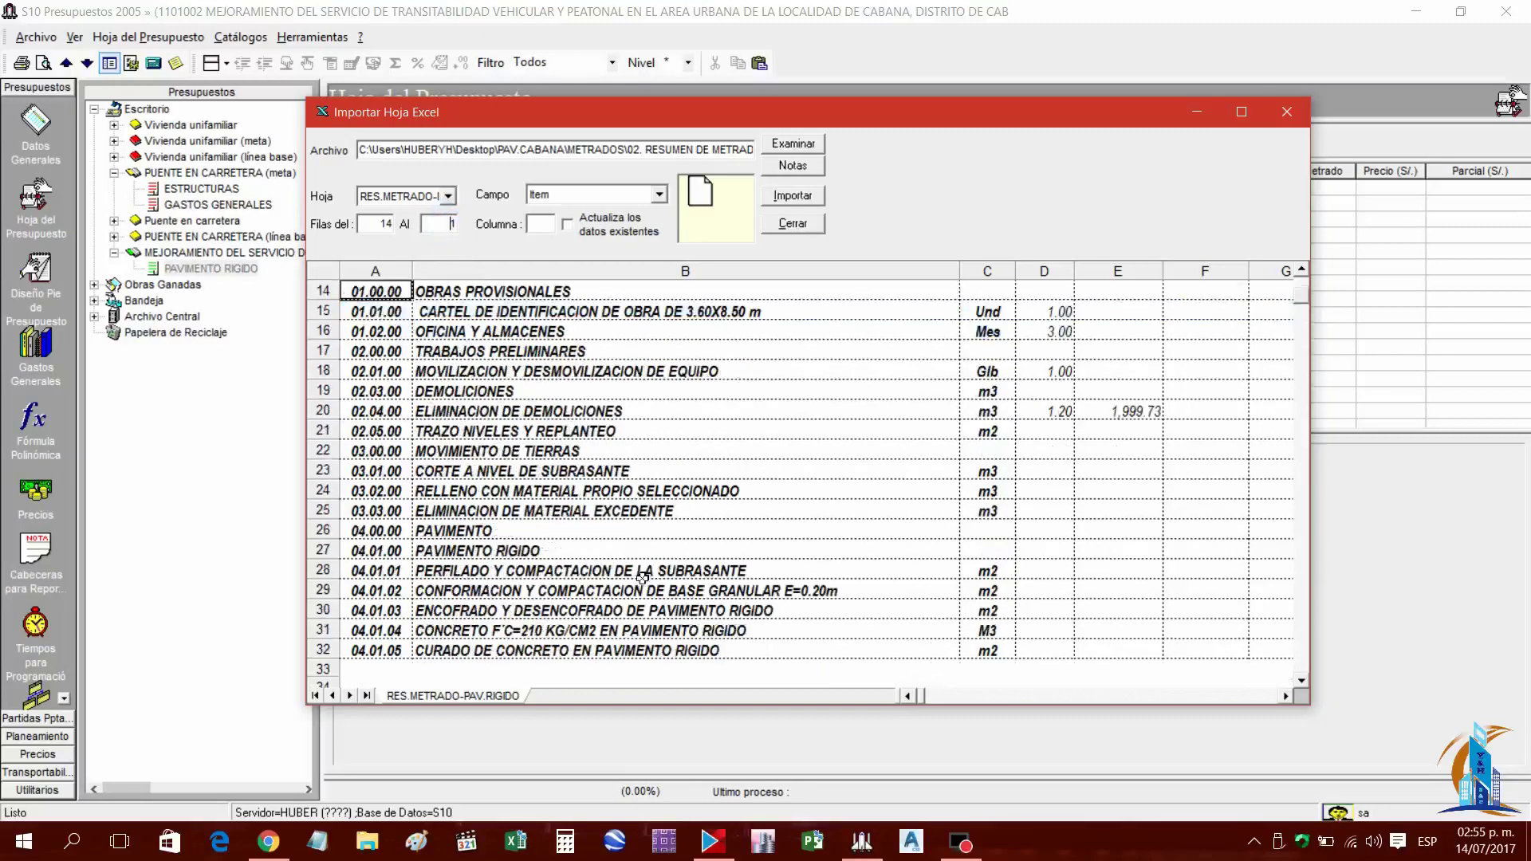
pyautogui.click(355, 652)
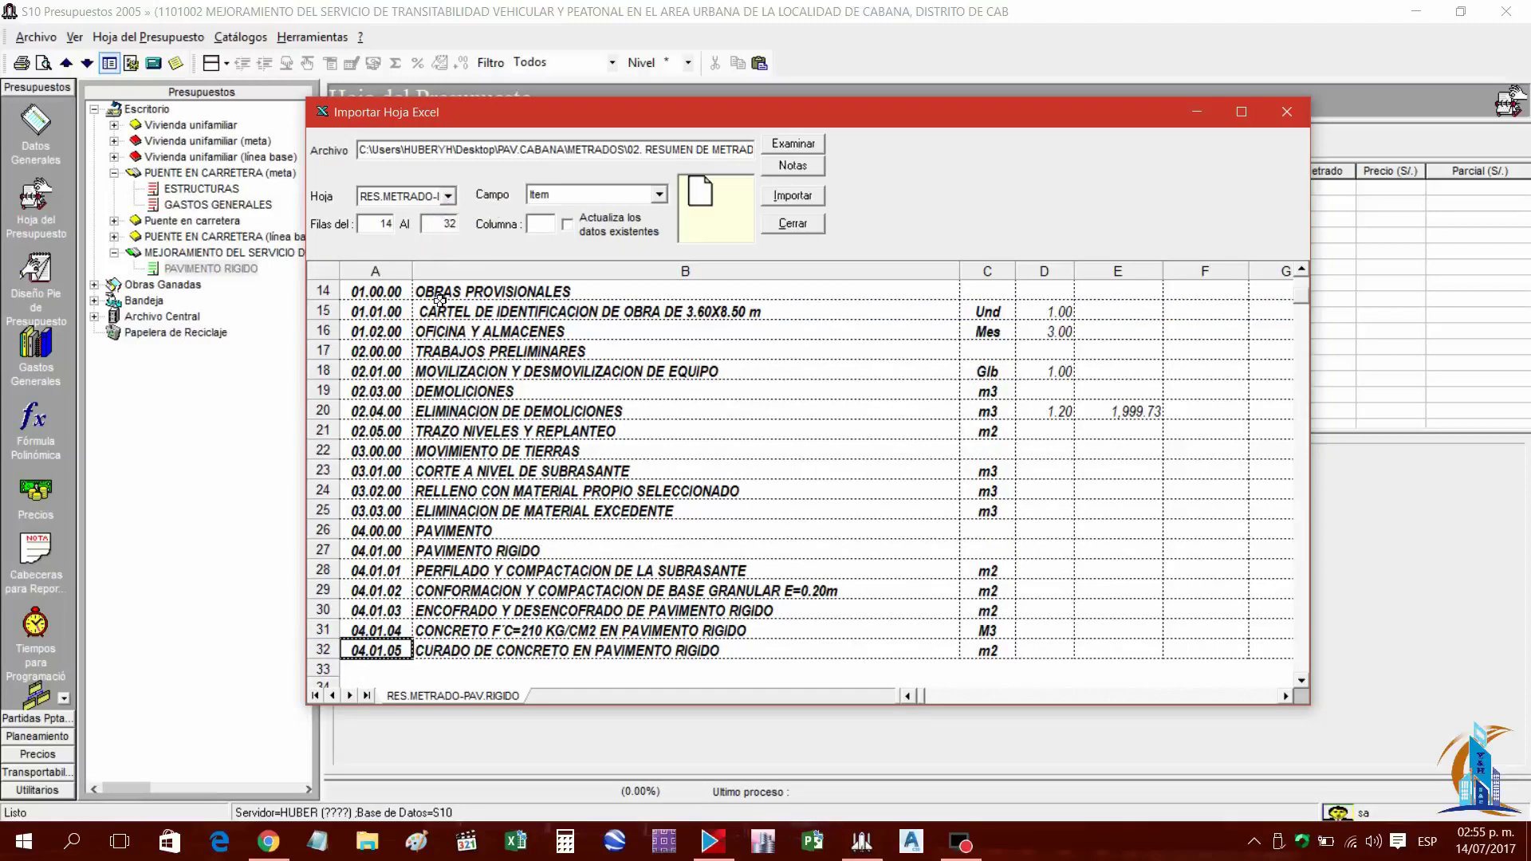
# Assign the Item field to column A and the Descripción field to column B of the import sheet
pyautogui.scroll(4, 450, 365)
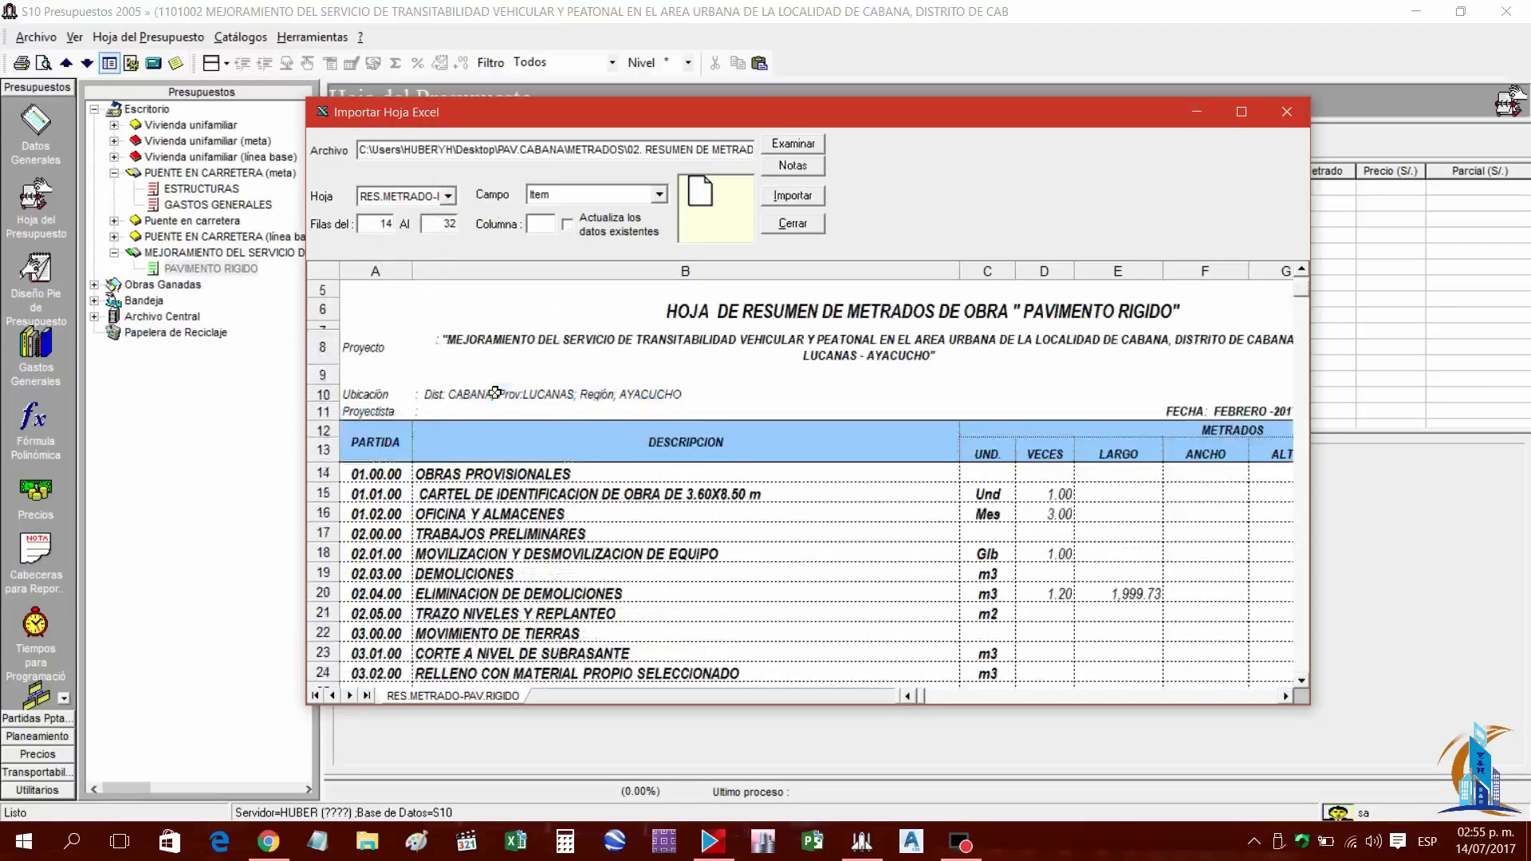
pyautogui.scroll(-2, 498, 392)
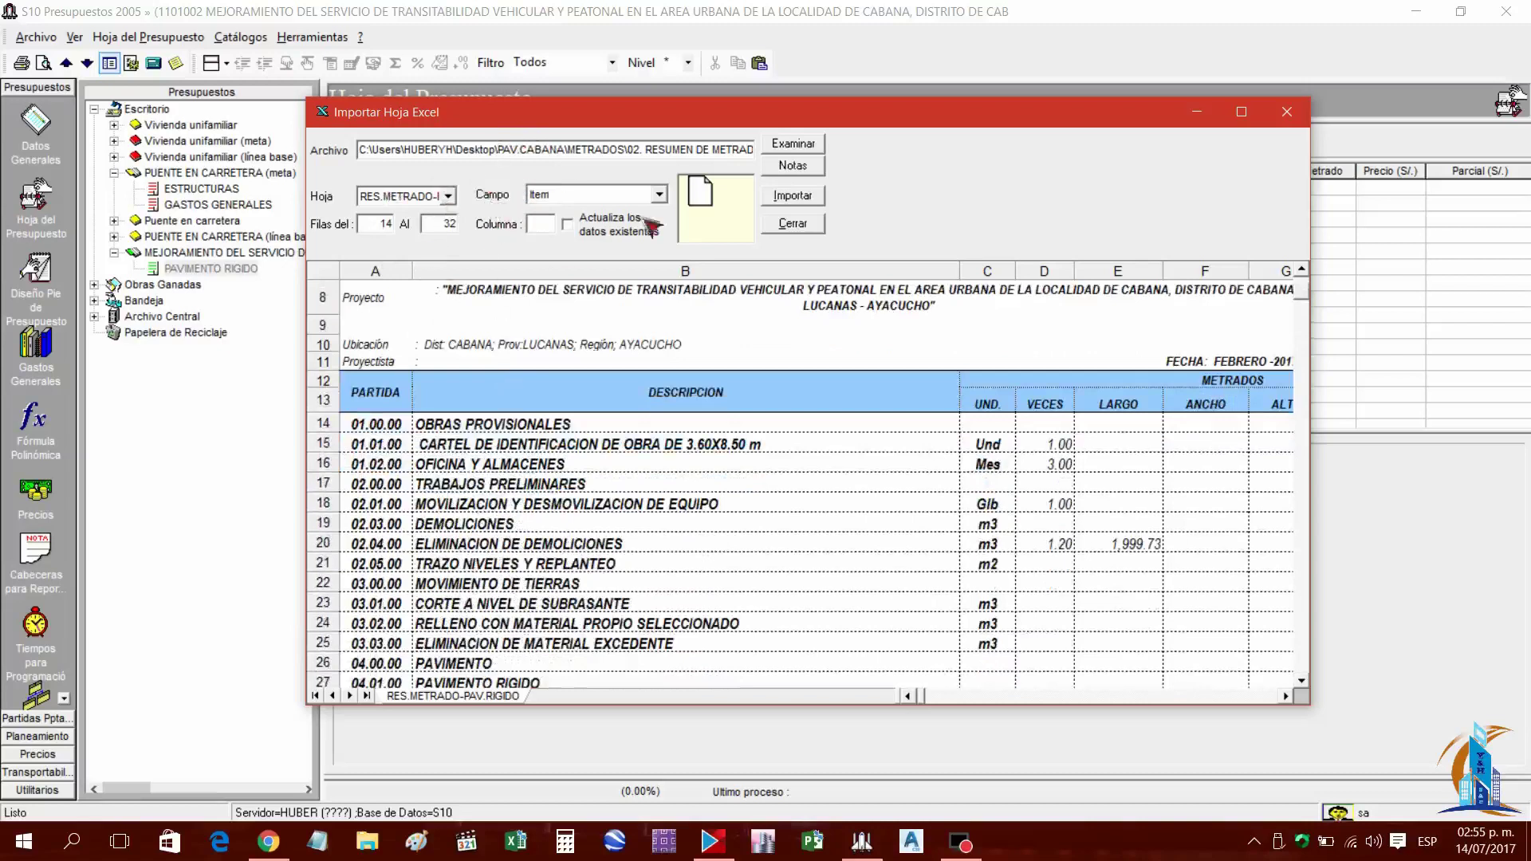
pyautogui.click(659, 195)
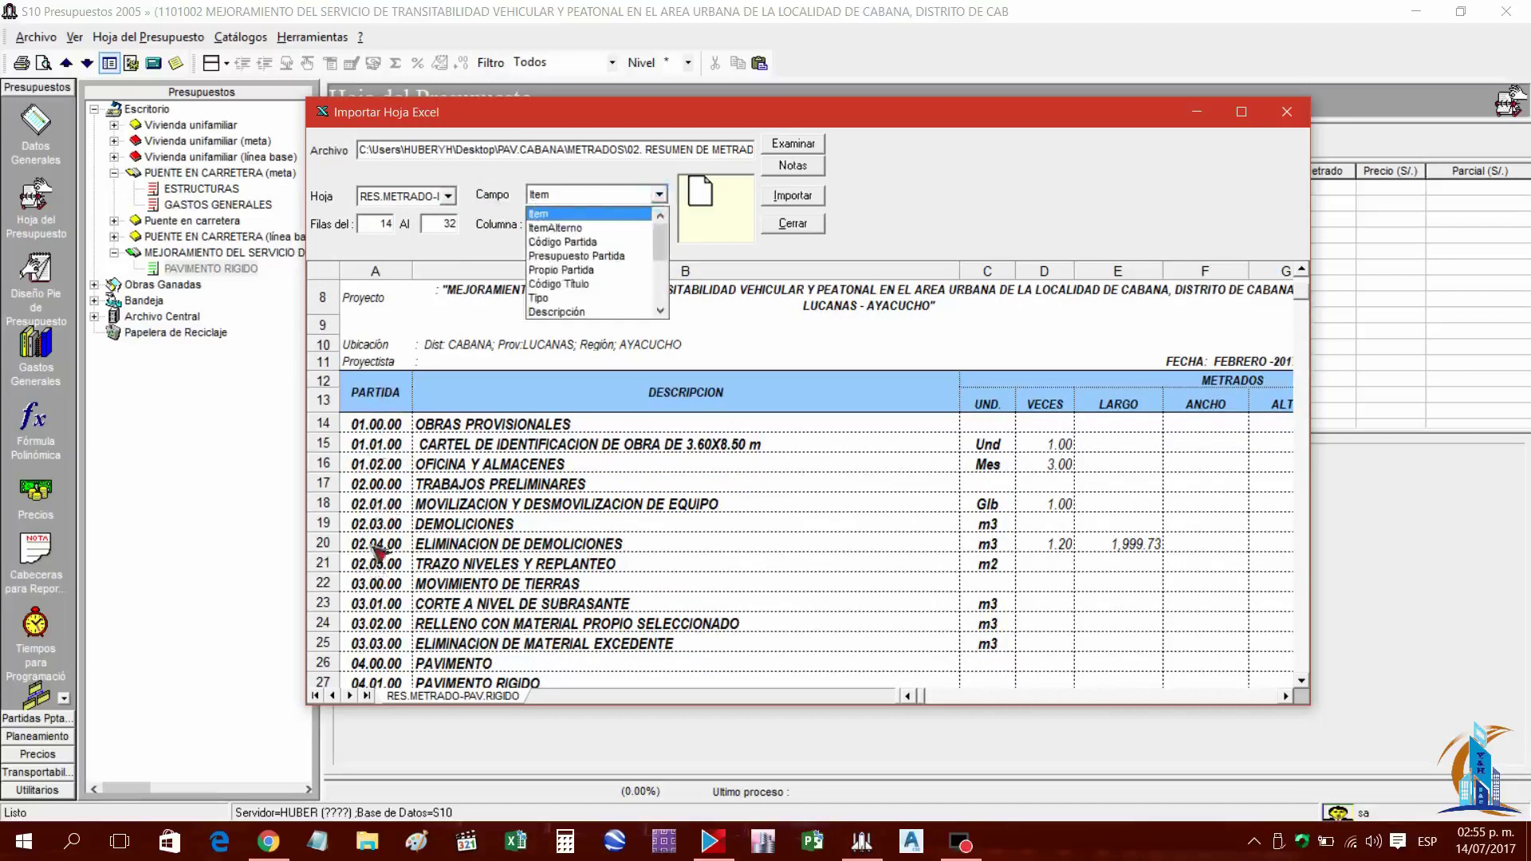
pyautogui.click(559, 215)
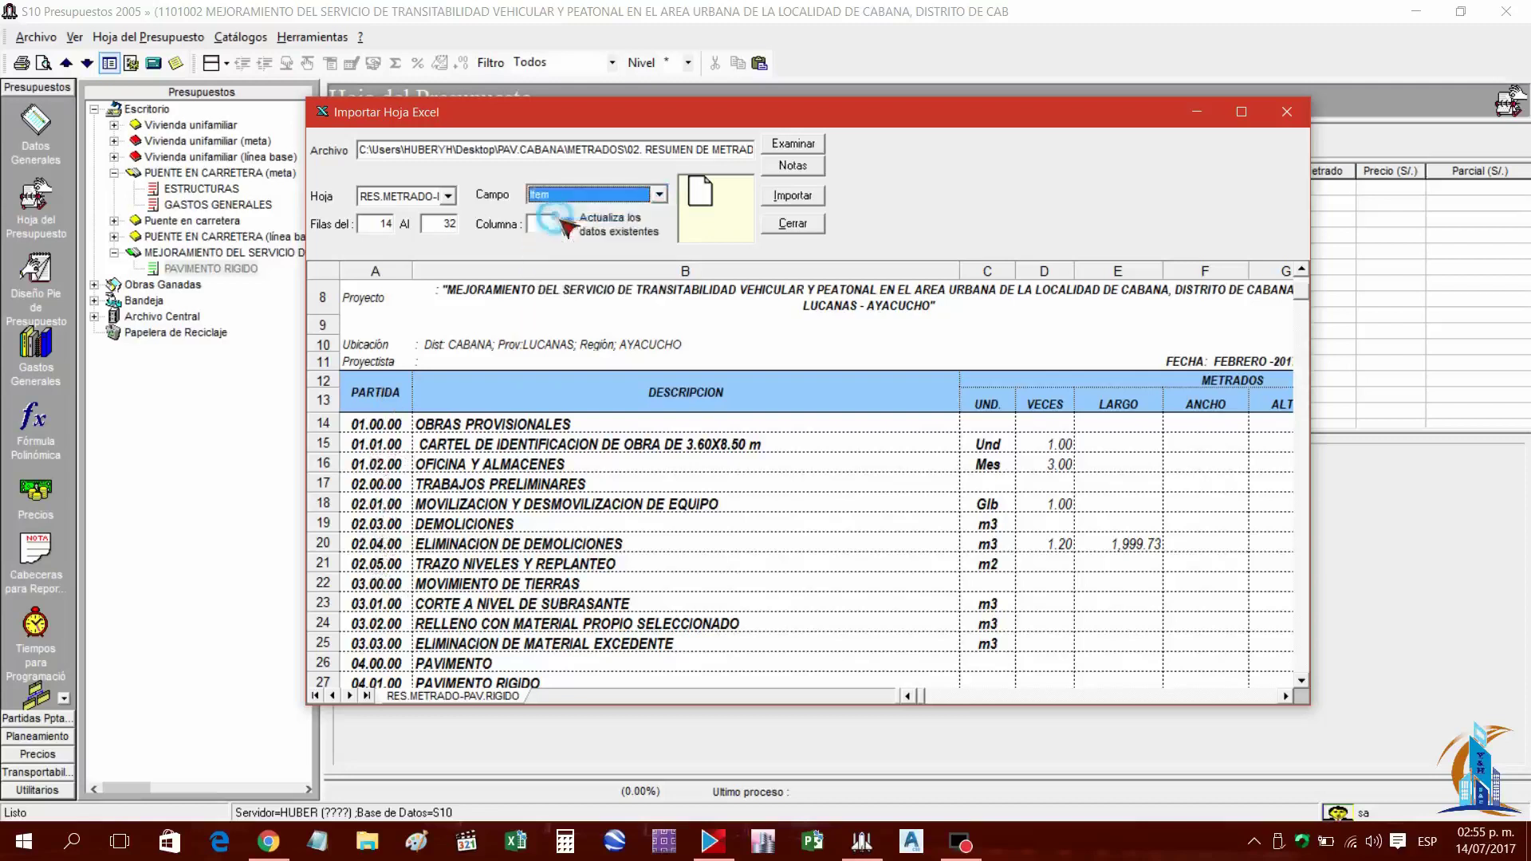
pyautogui.click(375, 273)
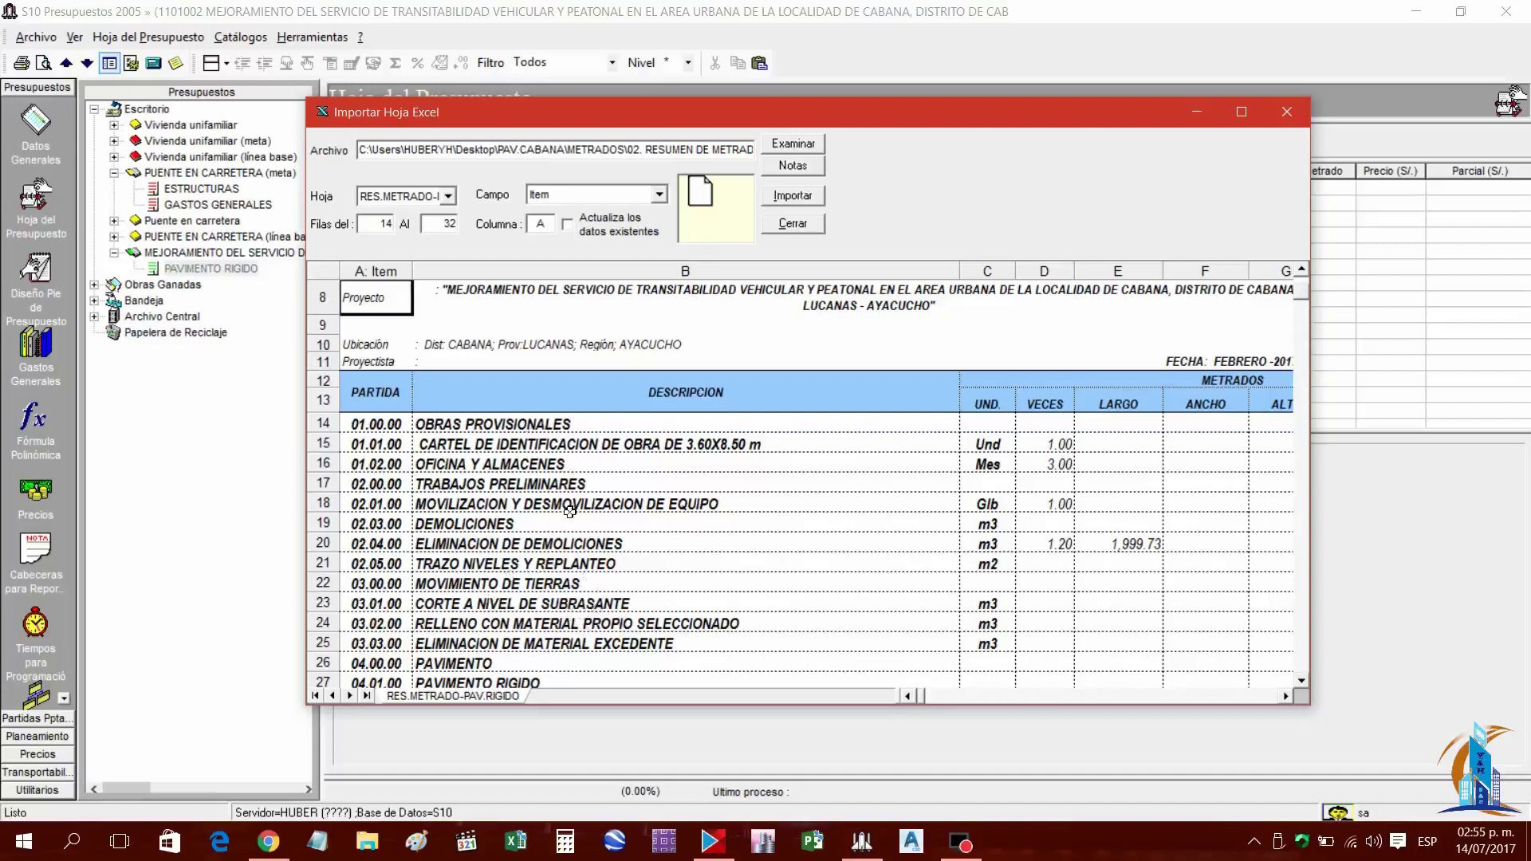
pyautogui.click(659, 195)
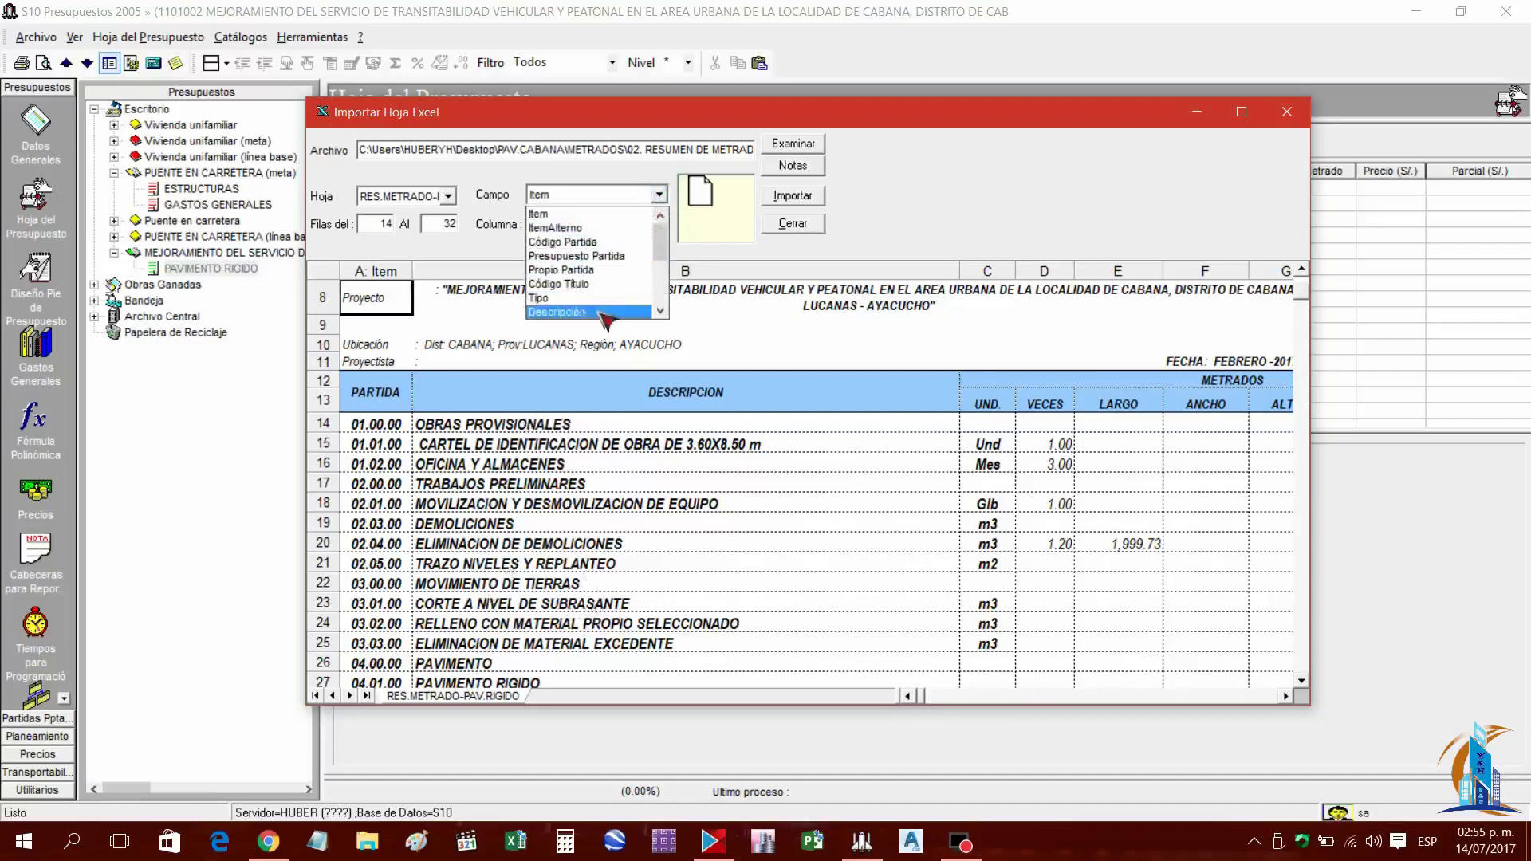
pyautogui.click(559, 311)
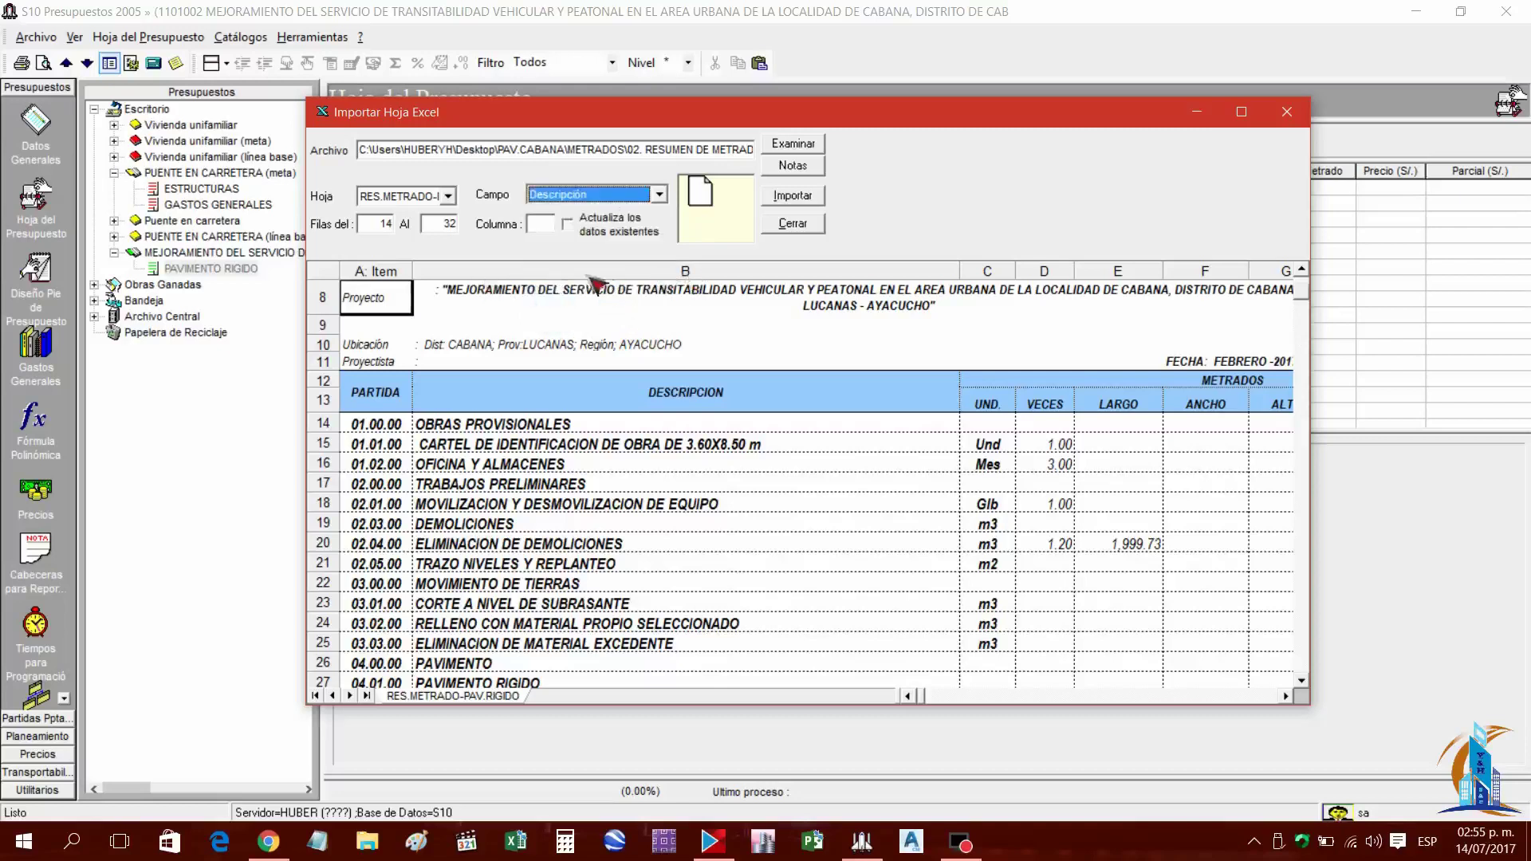
pyautogui.click(619, 284)
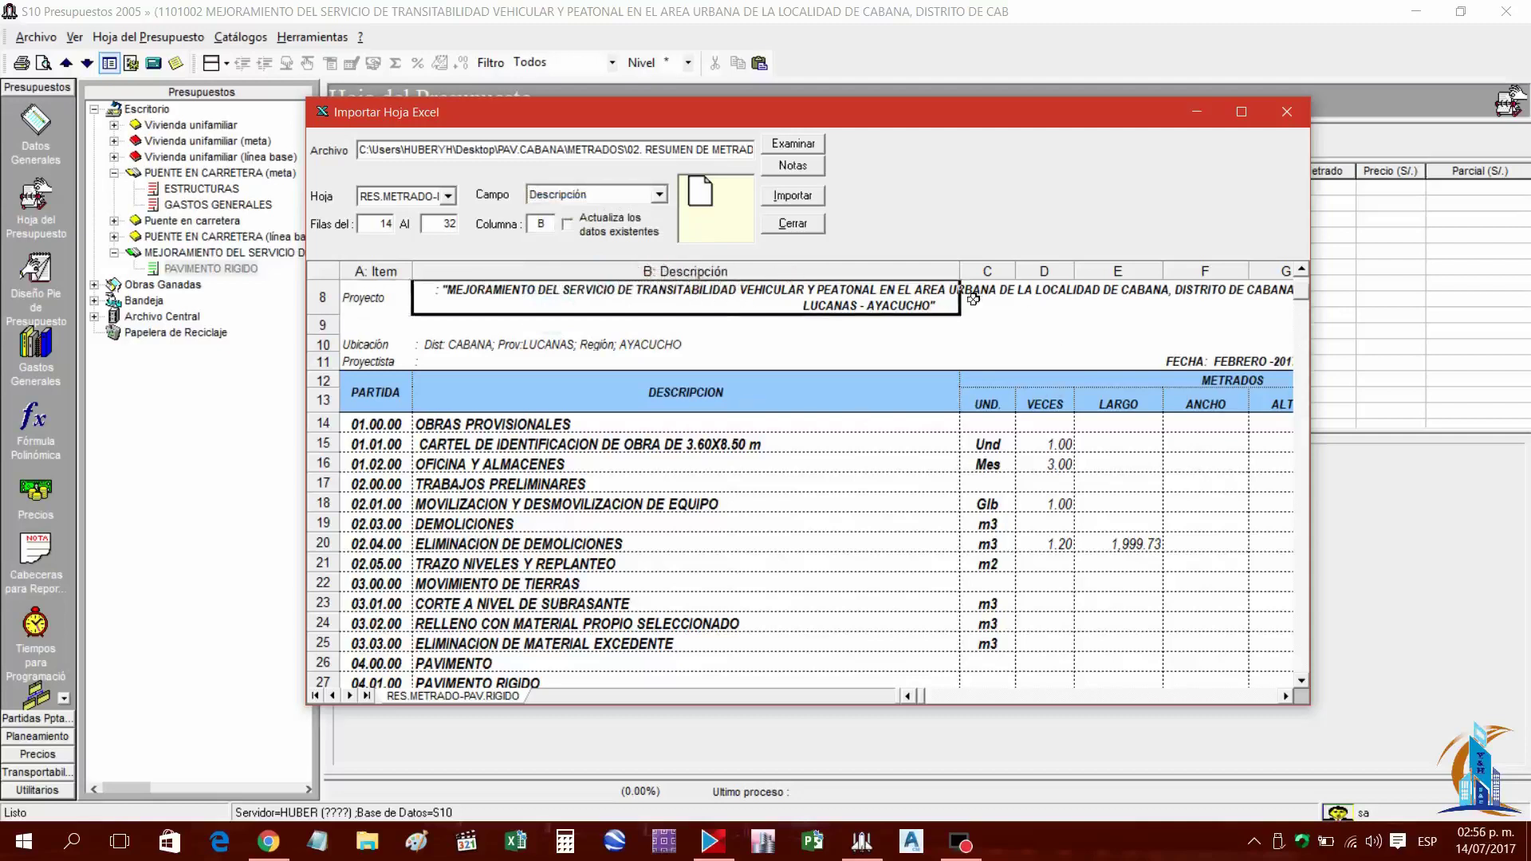
# Assign the Unidad field to column C and the Metrado field to the TOTAL column I
pyautogui.click(660, 197)
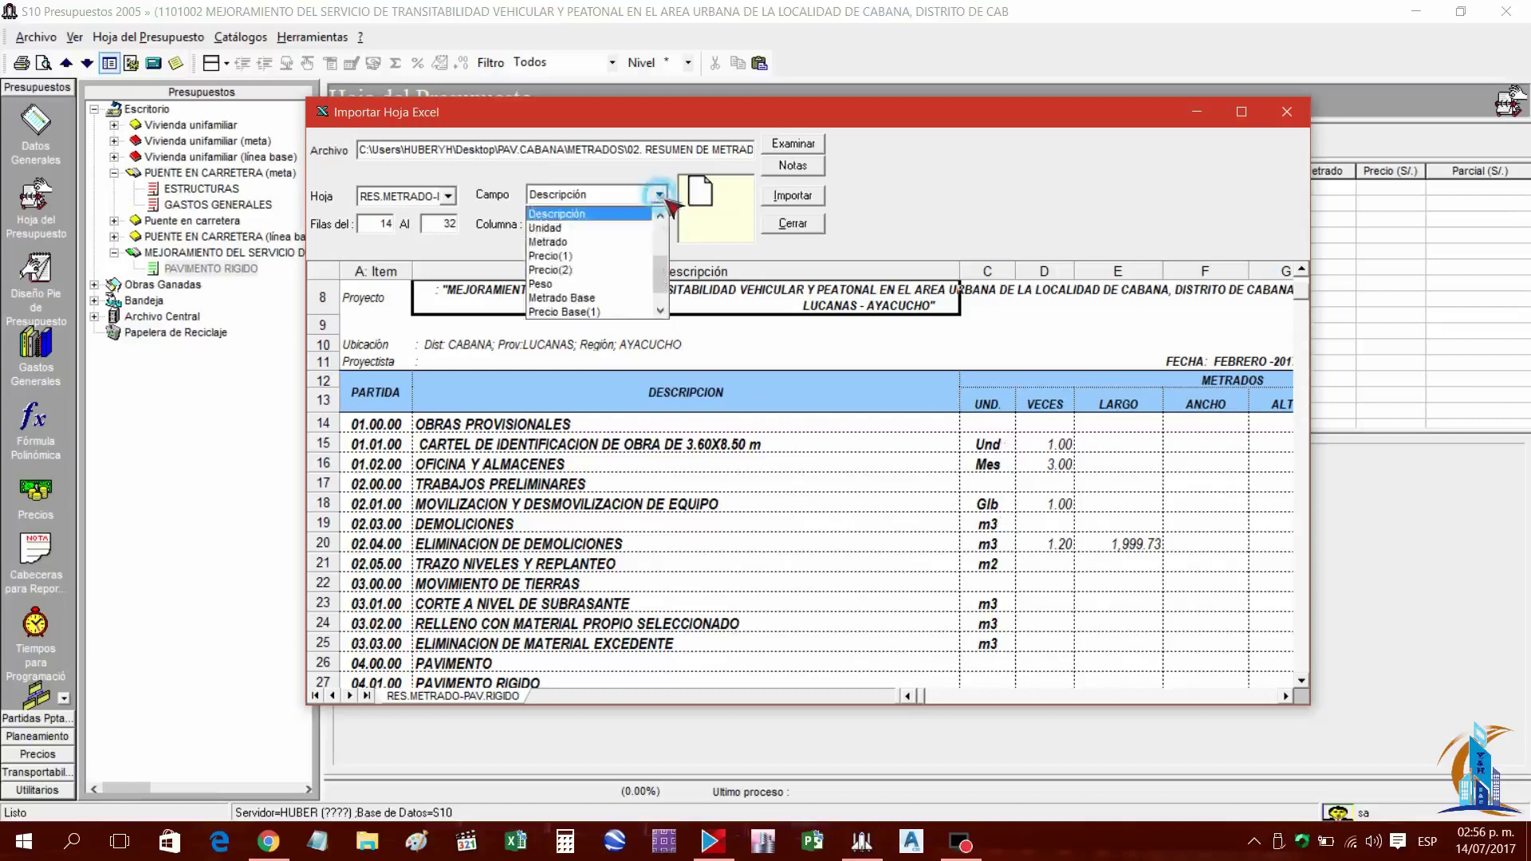
pyautogui.click(573, 229)
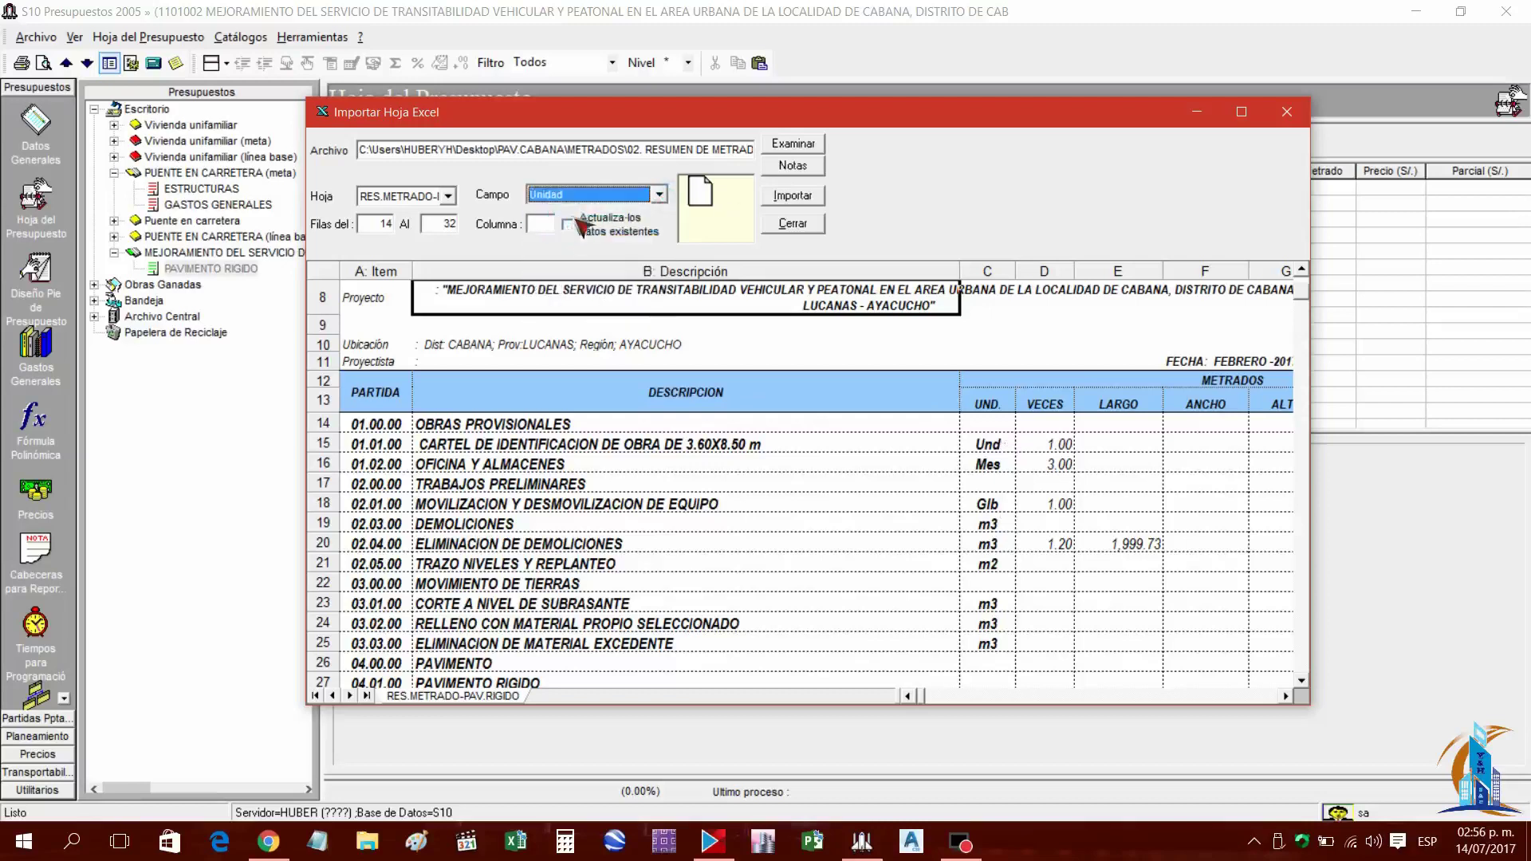
pyautogui.click(991, 287)
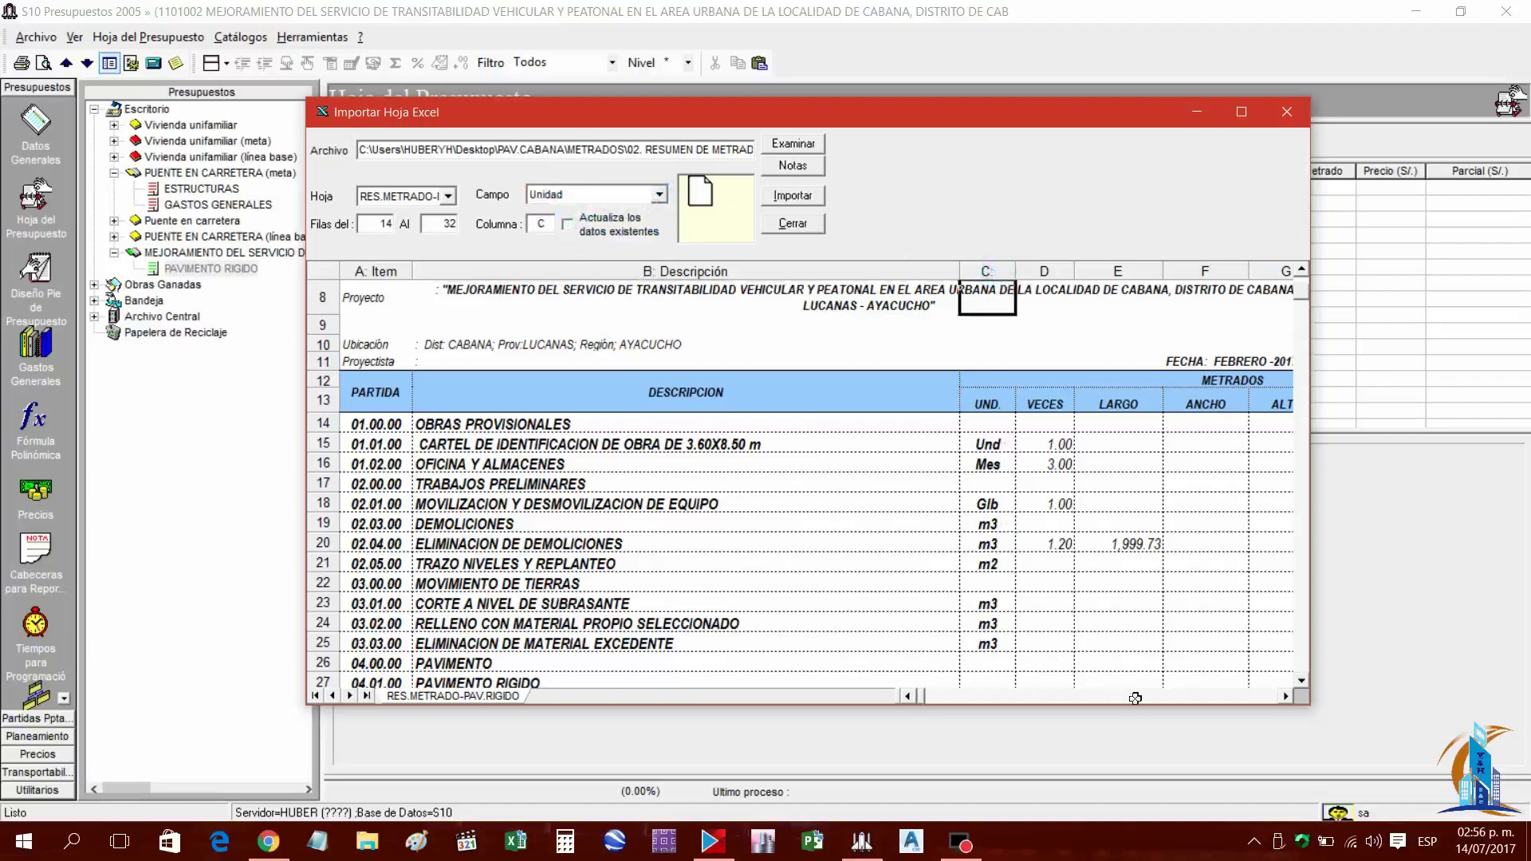
pyautogui.click(1286, 696)
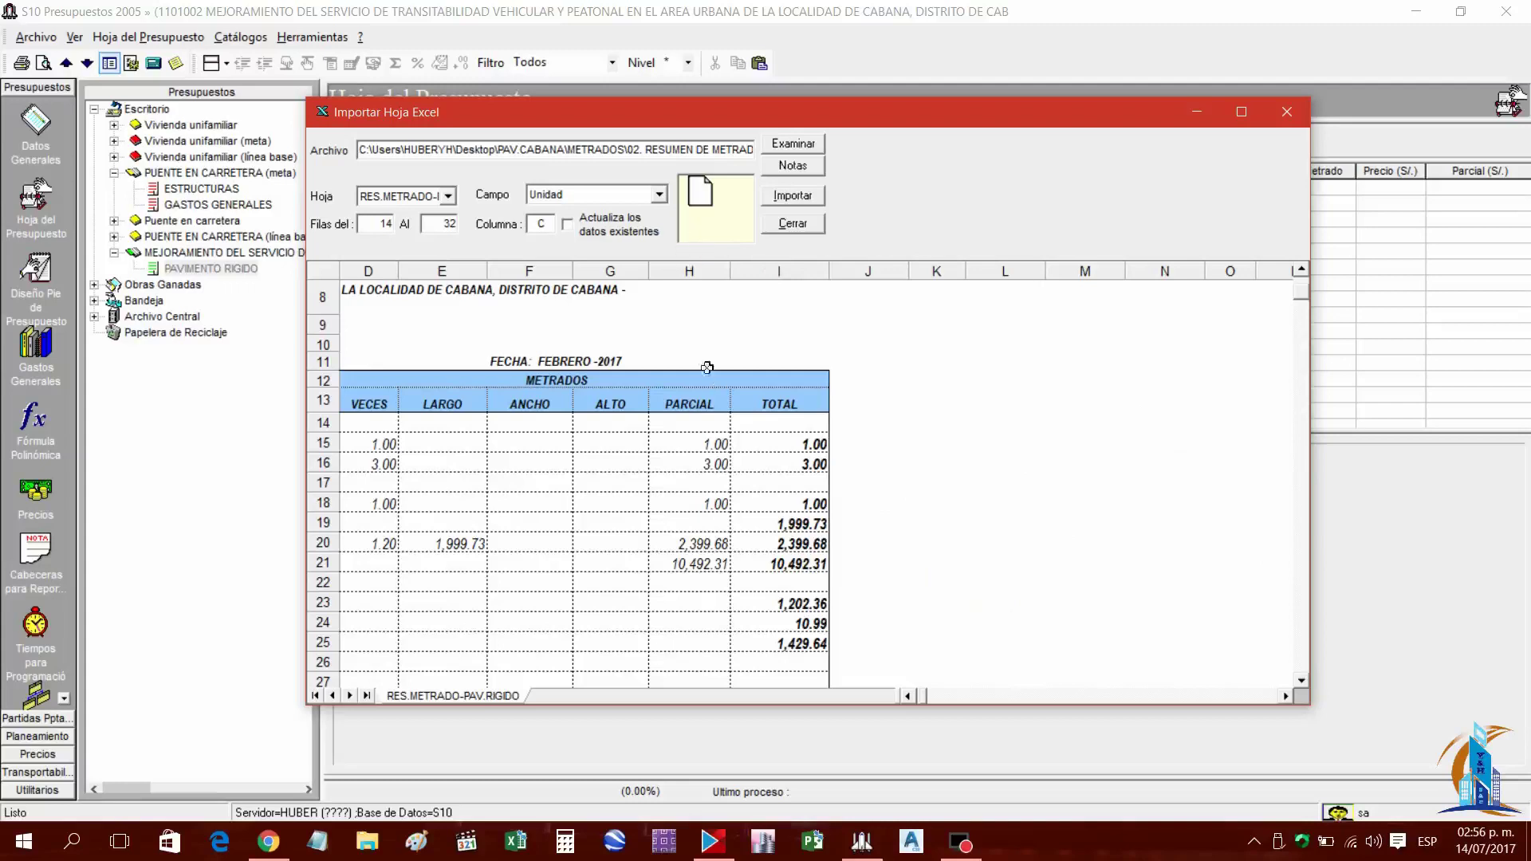
pyautogui.click(659, 194)
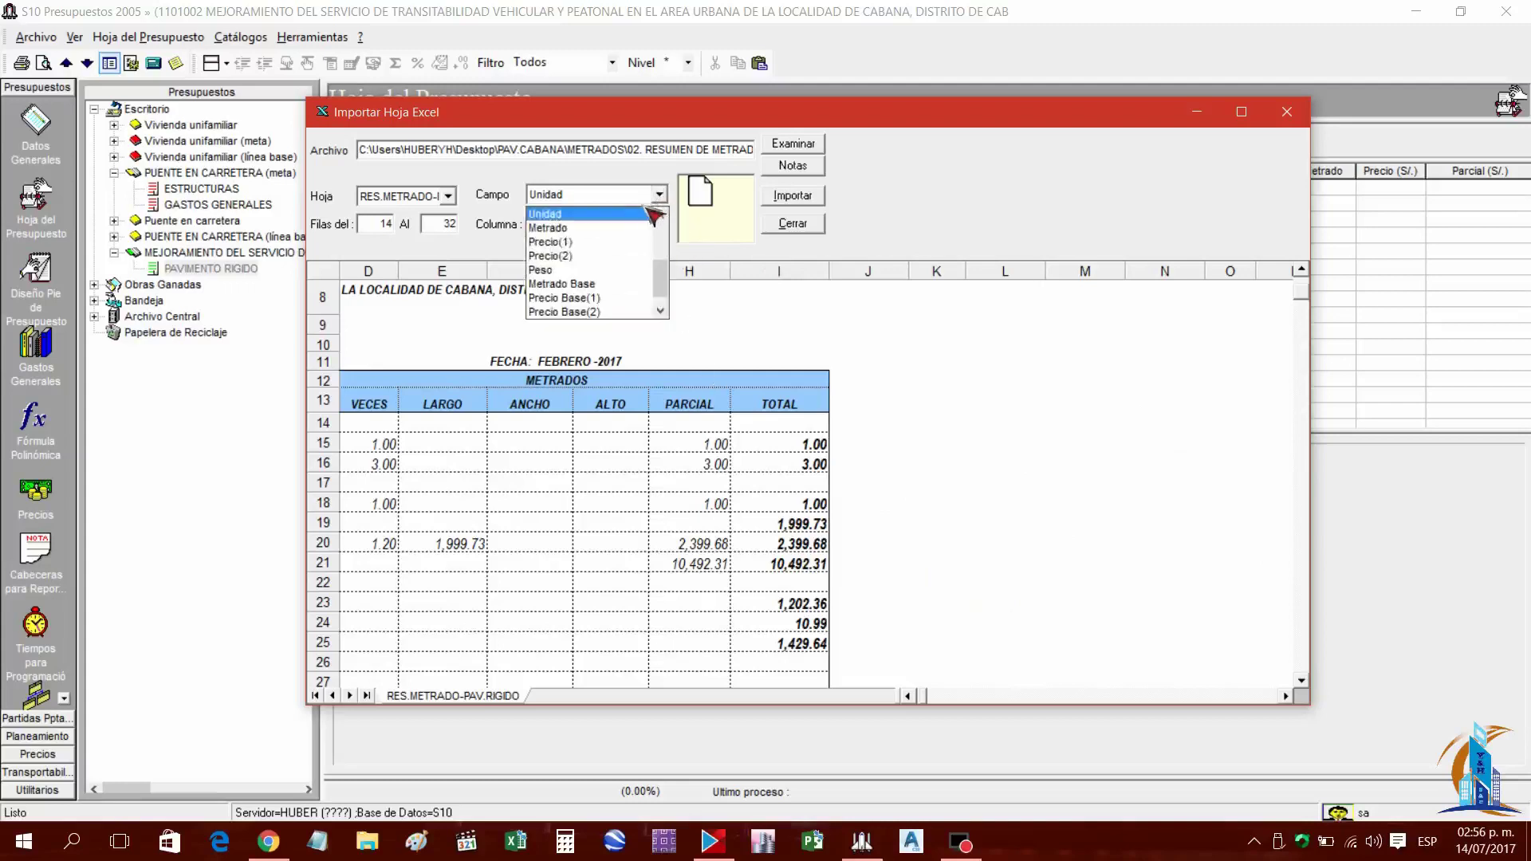
pyautogui.click(580, 229)
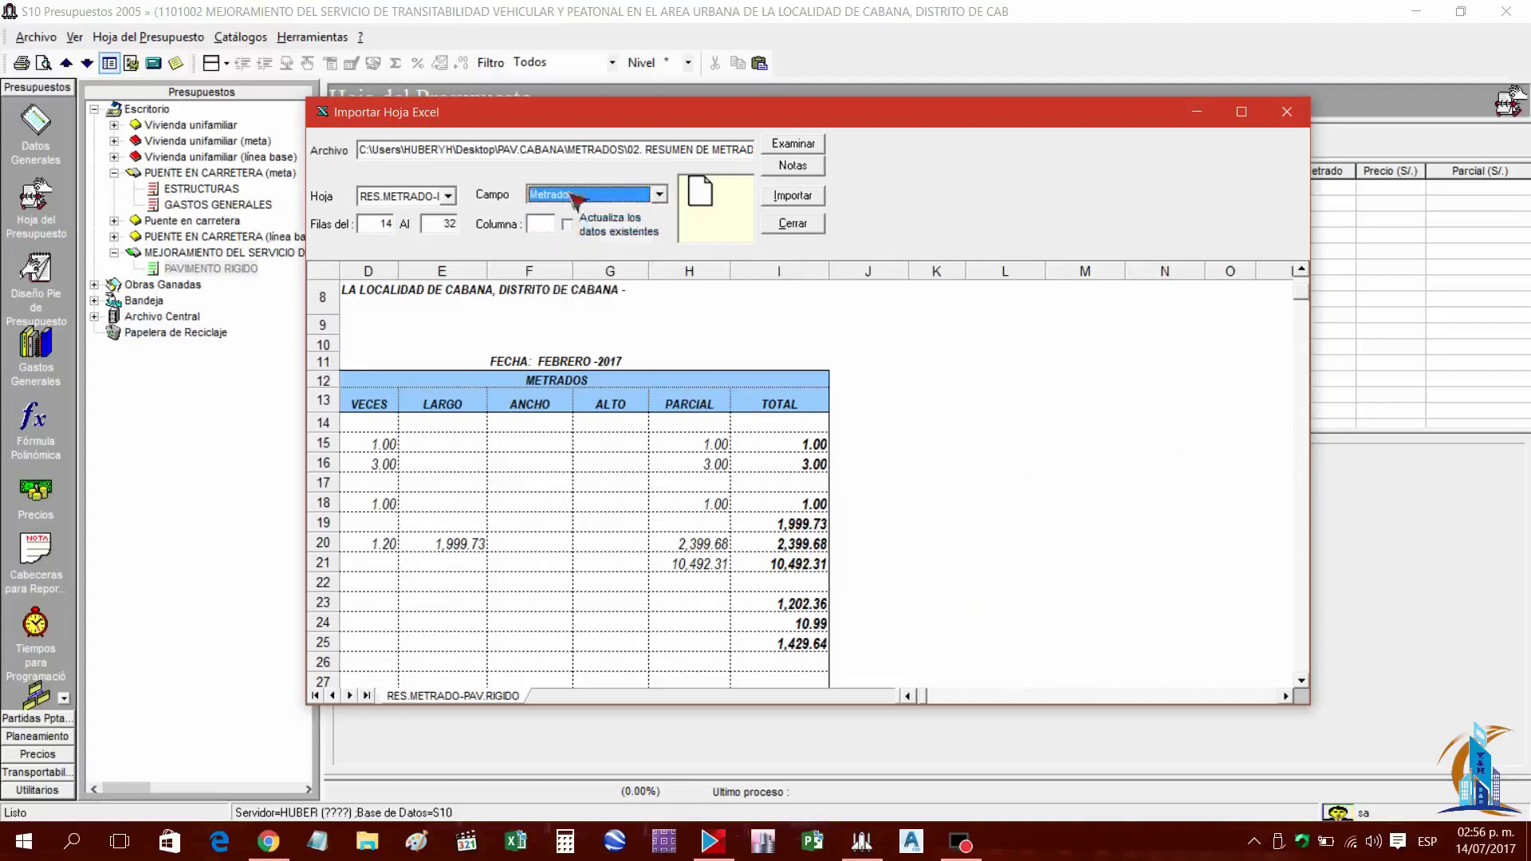
pyautogui.click(805, 276)
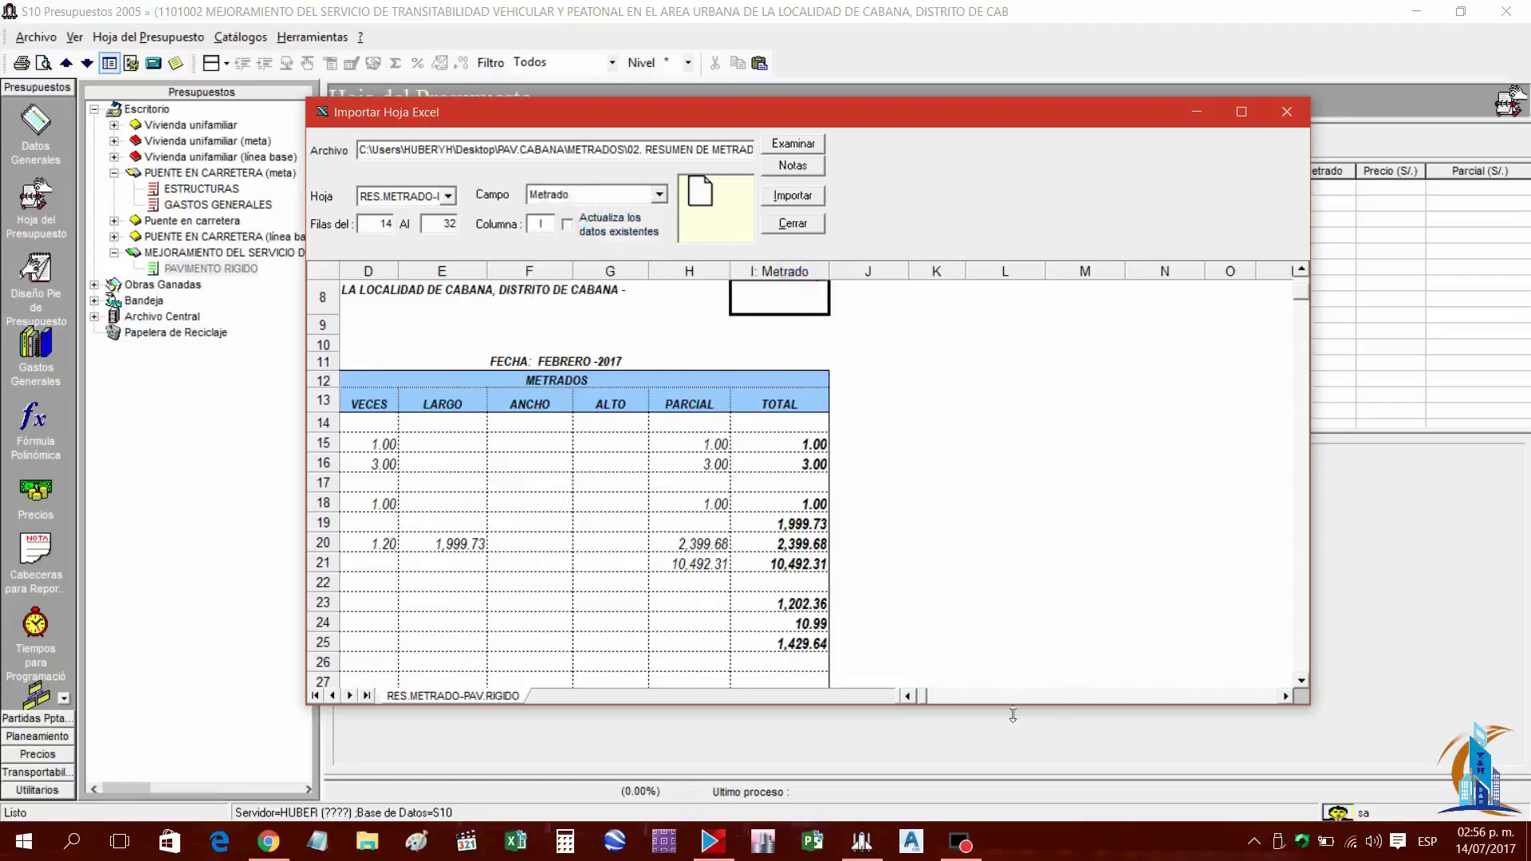
# Check the assigned columns in the preview and import the rows into the PAVIMENTO RIGIDO budget sheet
pyautogui.click(907, 696)
pyautogui.click(908, 696)
pyautogui.click(907, 696)
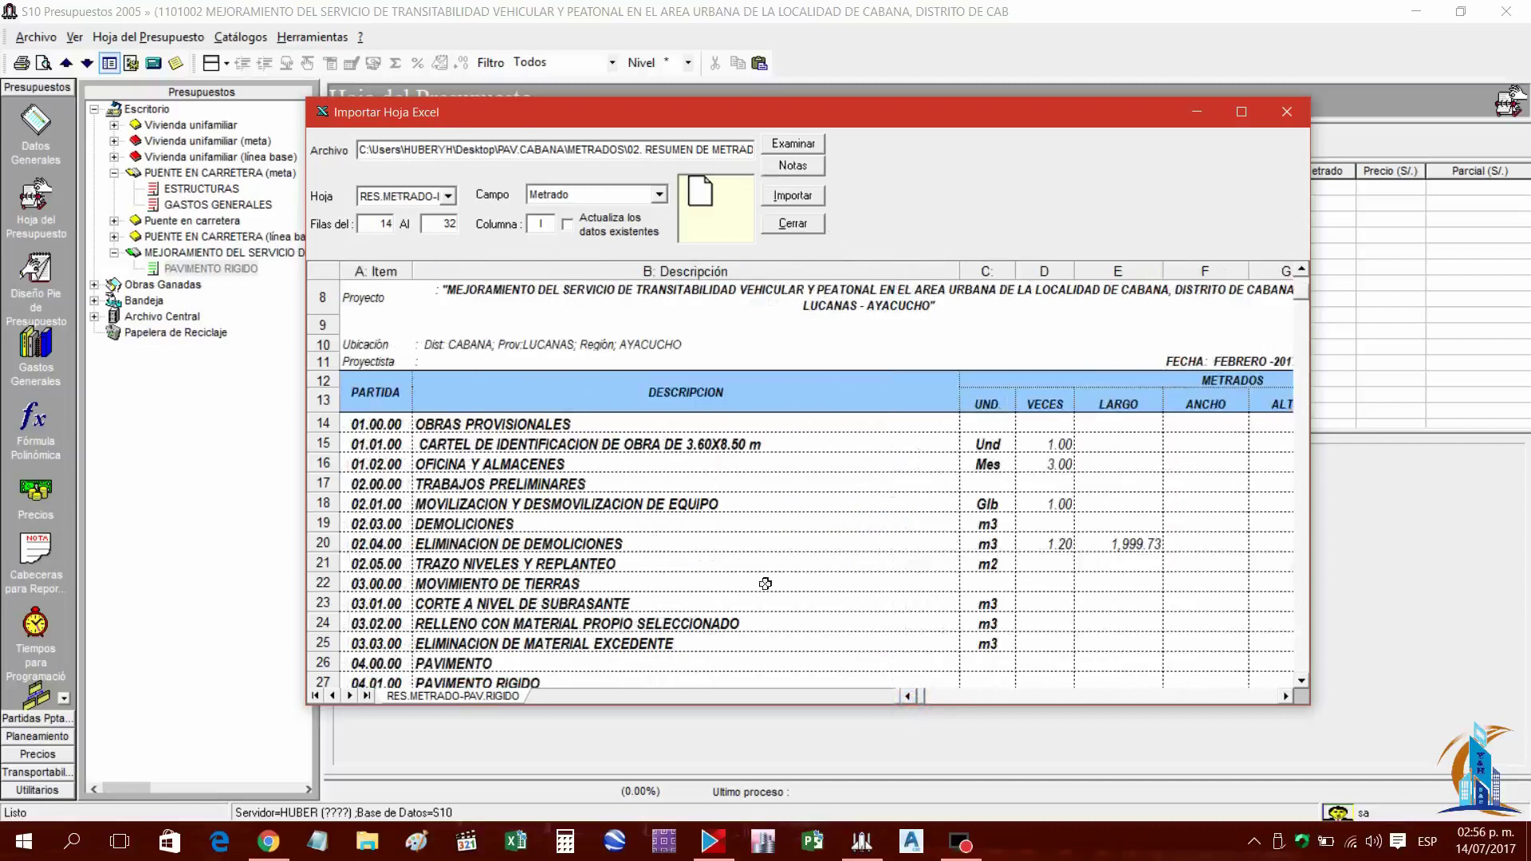
pyautogui.click(793, 196)
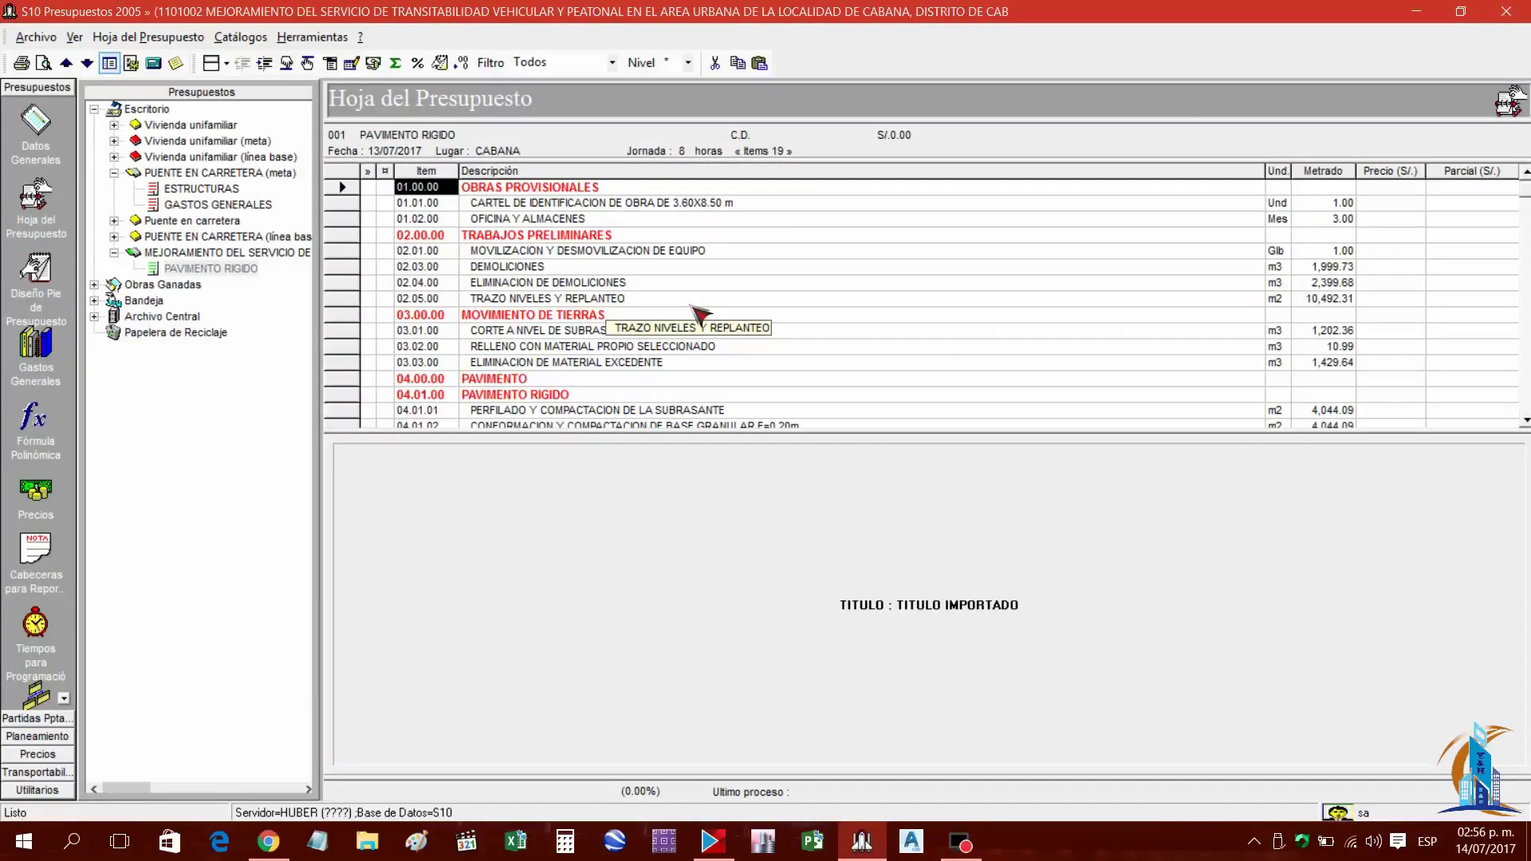
# Examine the imported titles, items, units and quantities in the PAVIMENTO RIGIDO budget sheet
pyautogui.click(515, 203)
pyautogui.scroll(-1, 587, 374)
pyautogui.scroll(1, 587, 375)
pyautogui.click(546, 250)
pyautogui.click(526, 268)
pyautogui.click(533, 285)
pyautogui.click(544, 330)
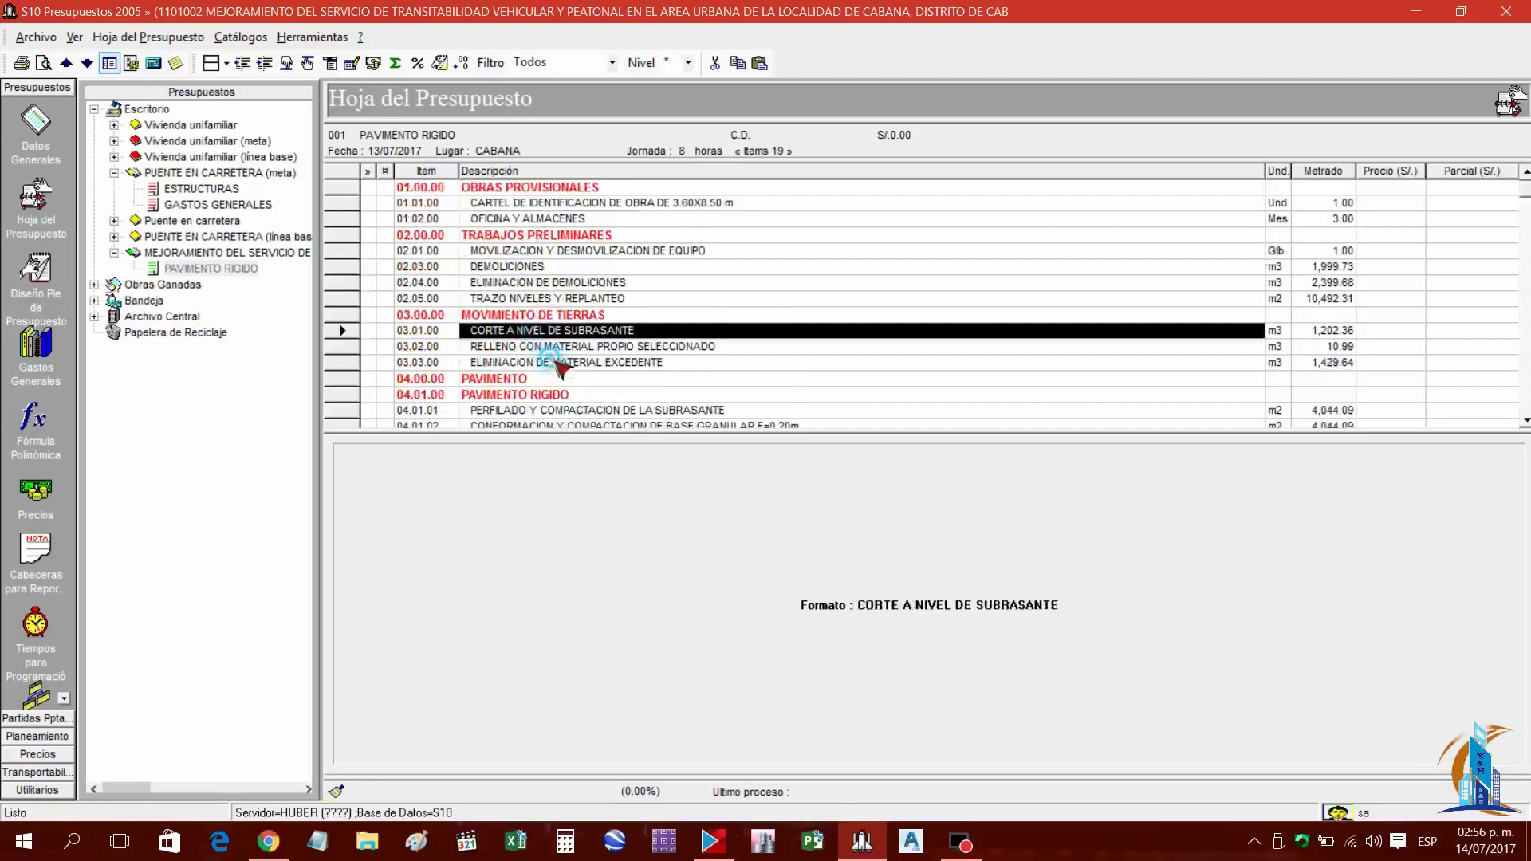
pyautogui.click(559, 363)
pyautogui.click(549, 349)
pyautogui.click(550, 332)
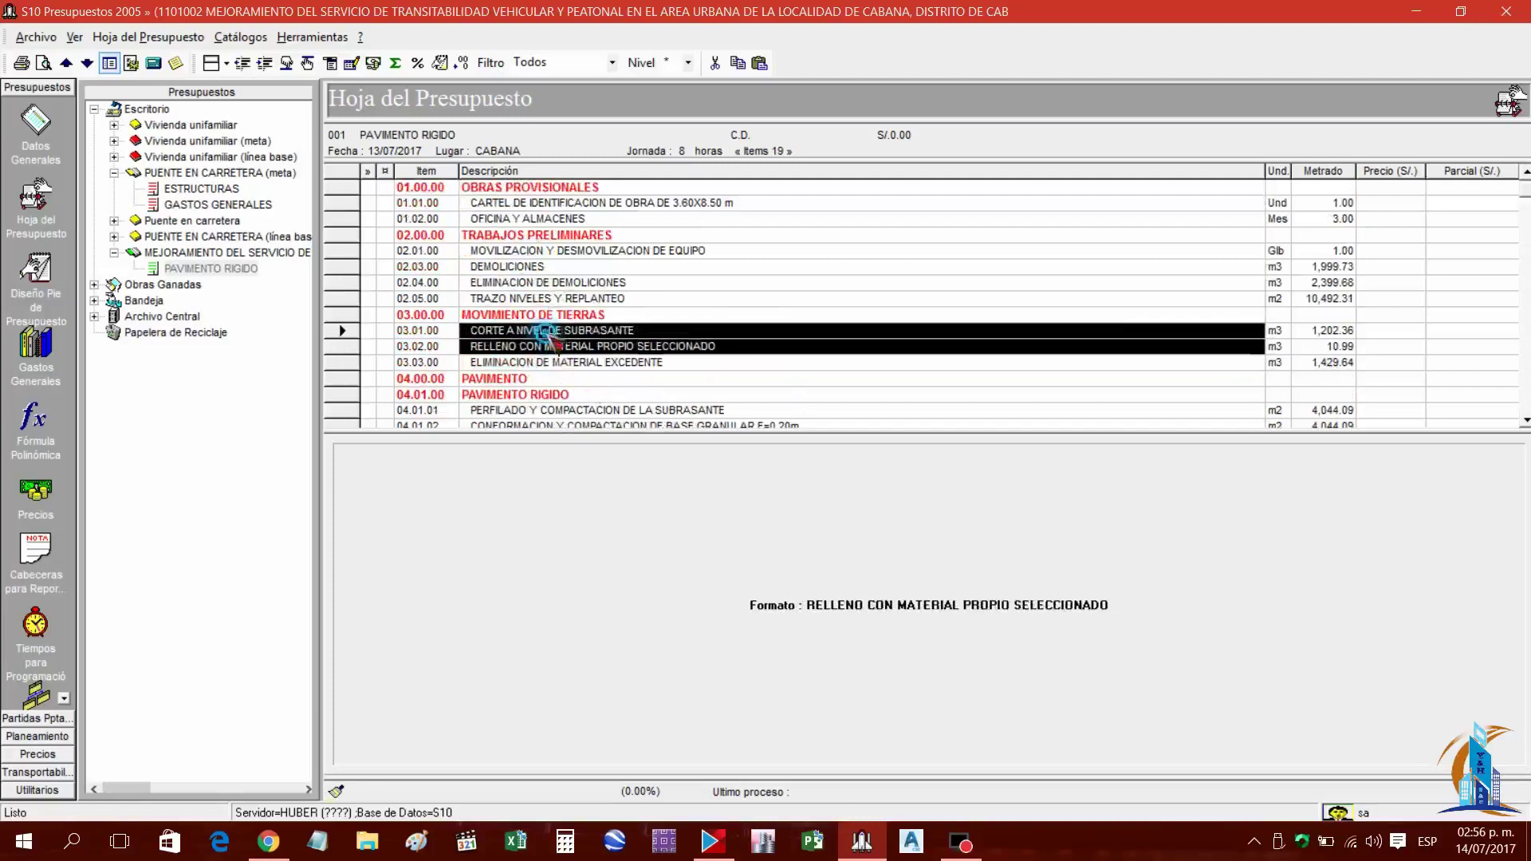
# View the Reasignar options for the item CARTEL DE IDENTIFICACION DE OBRA and look over the other imported items
pyautogui.click(528, 203)
pyautogui.rightClick(558, 209)
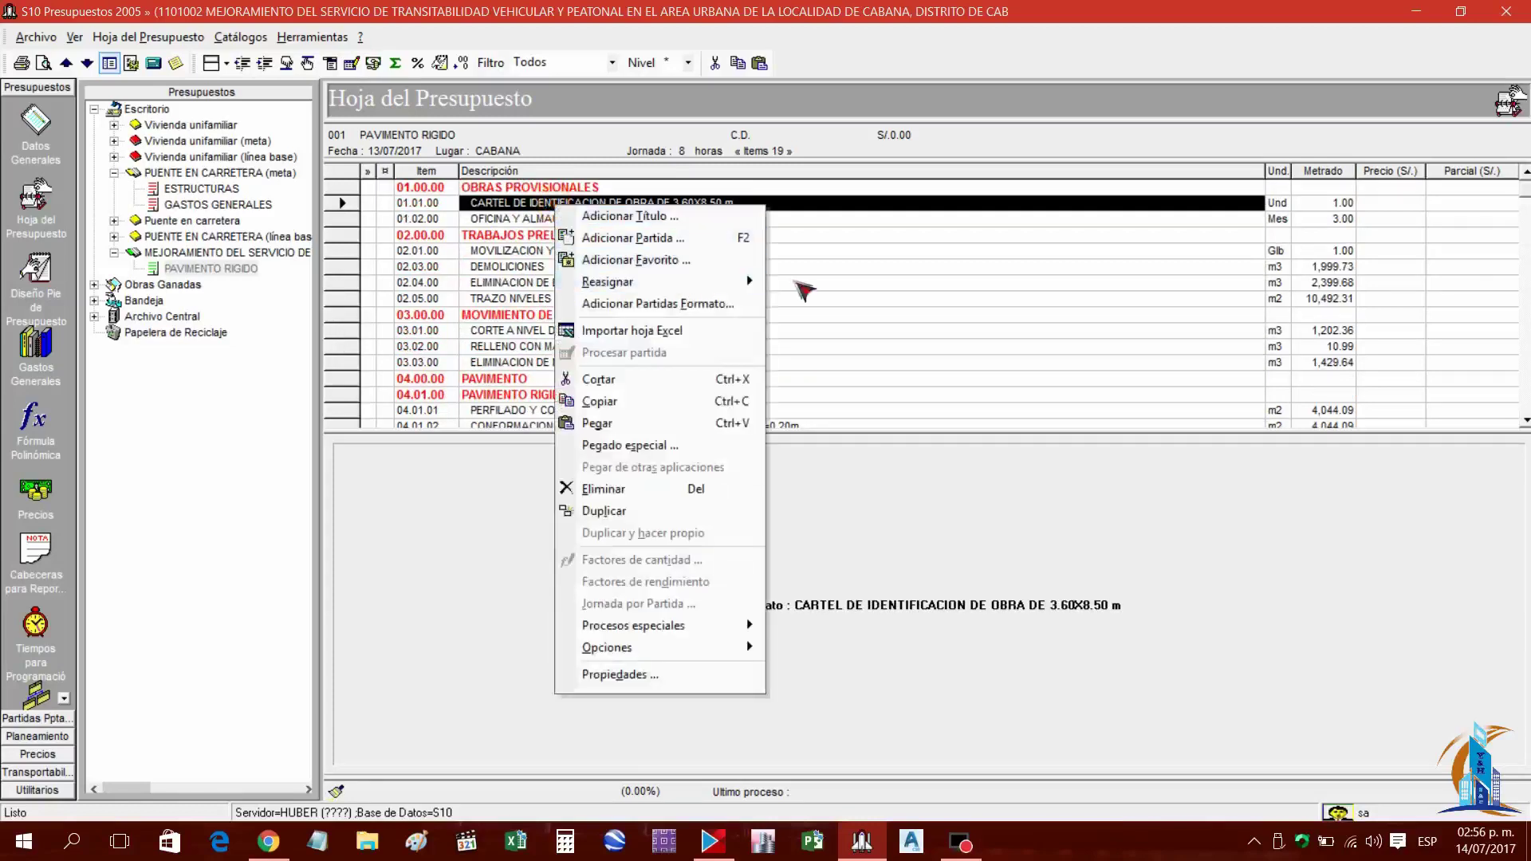
pyautogui.moveTo(730, 284)
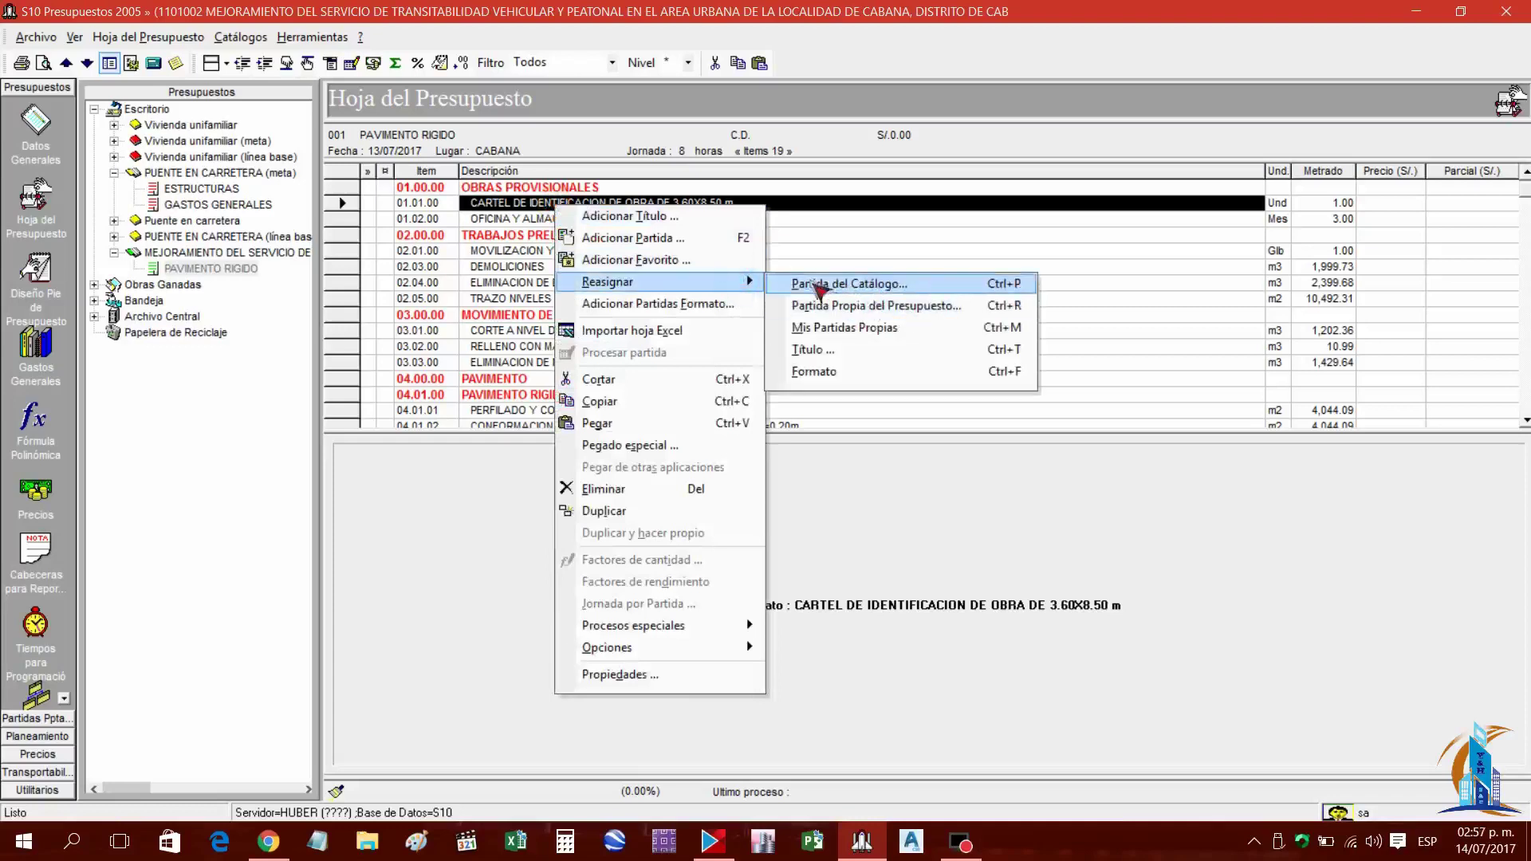
pyautogui.click(522, 220)
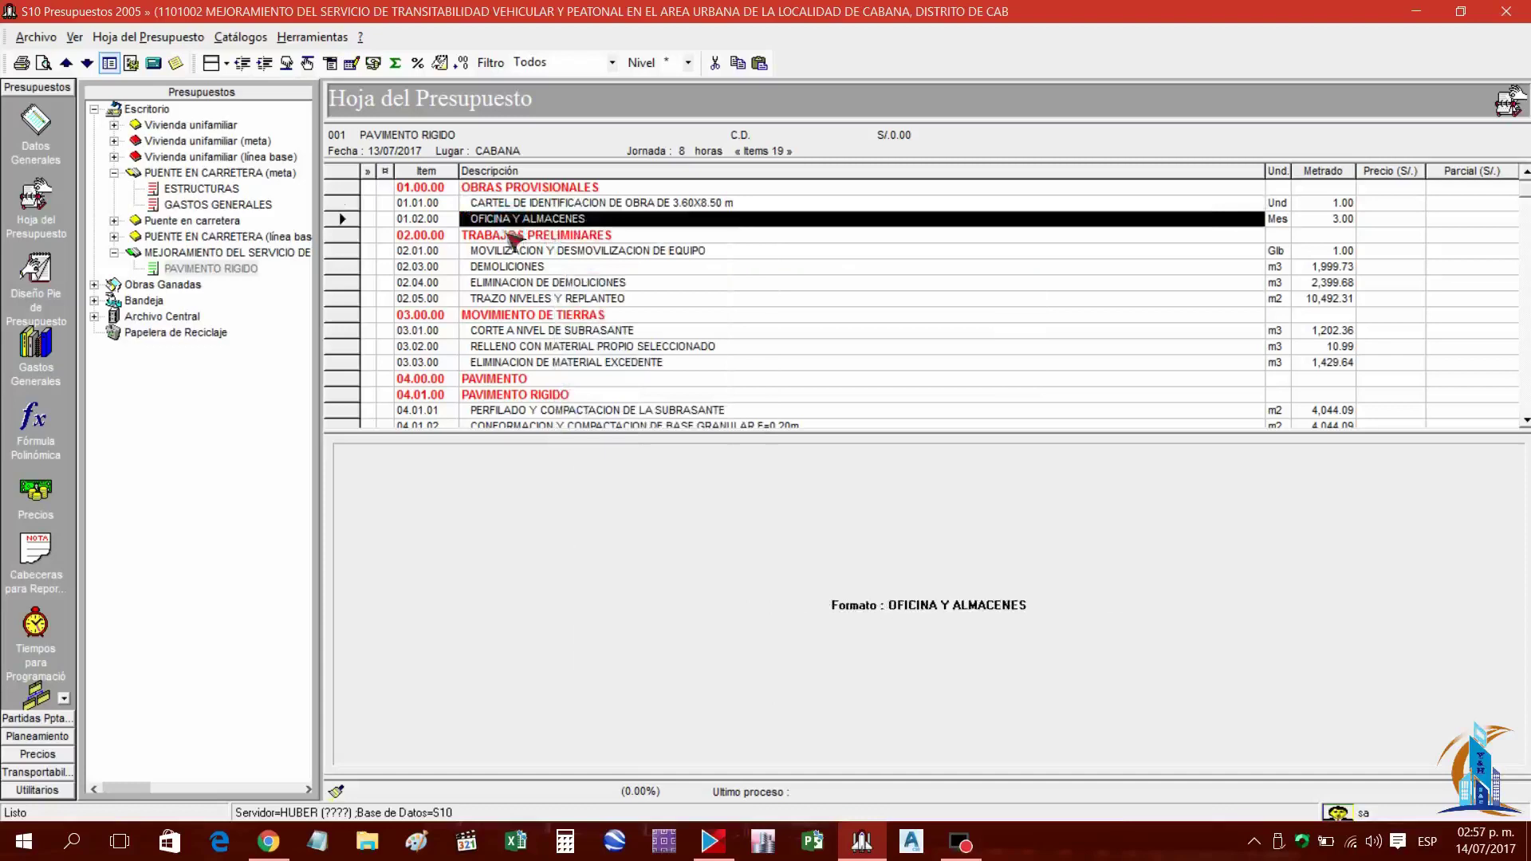
pyautogui.click(568, 204)
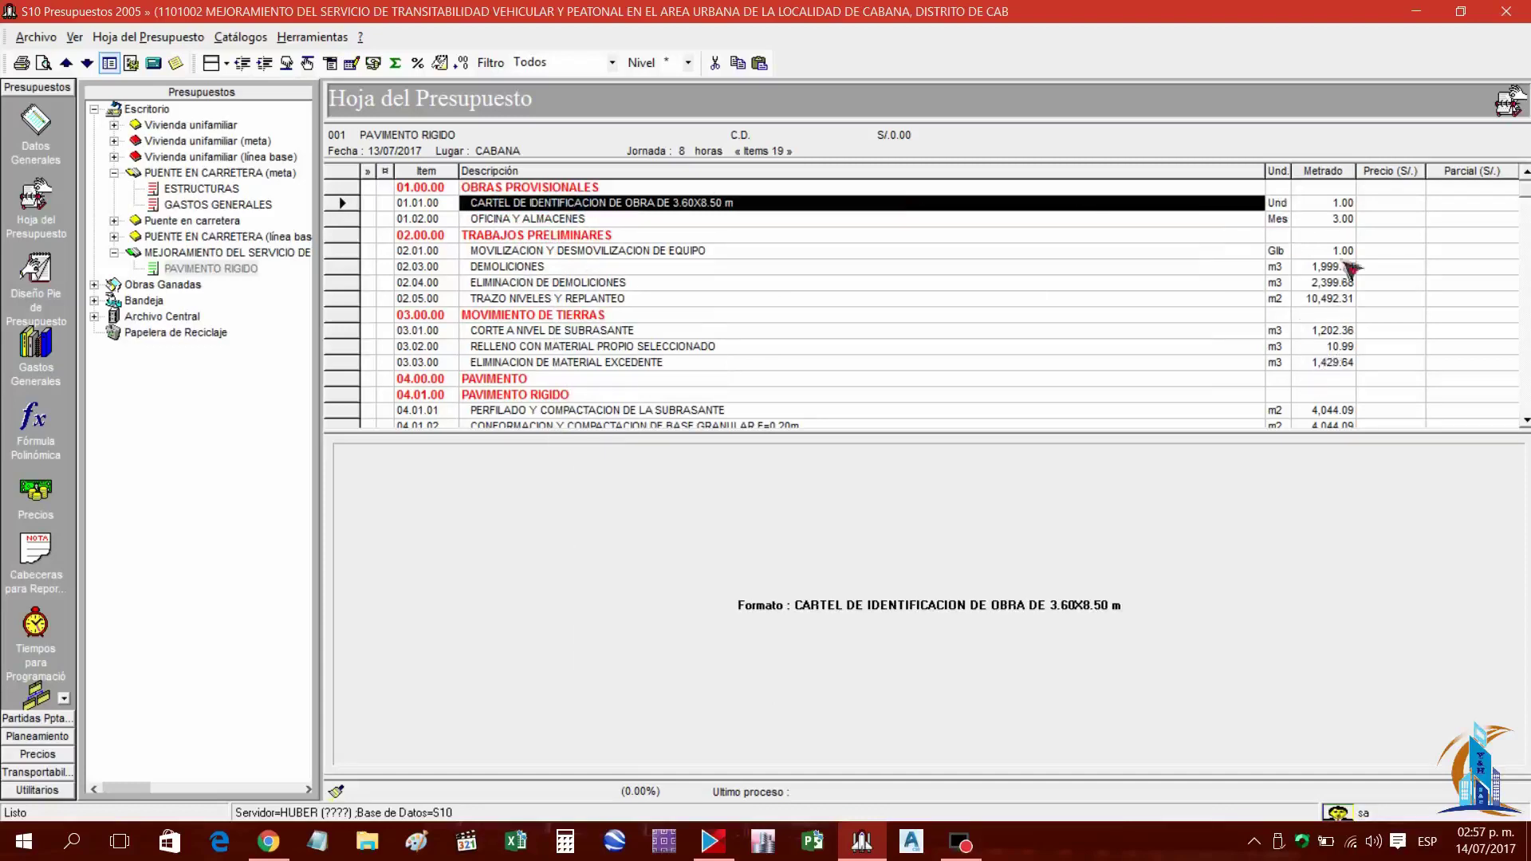
pyautogui.scroll(-2, 1340, 323)
pyautogui.scroll(2, 1336, 351)
pyautogui.click(526, 266)
pyautogui.click(534, 218)
pyautogui.click(532, 202)
# Delete all items of the PAVIMENTO RIGIDO sub-budget and confirm the deletion
pyautogui.click(214, 270)
pyautogui.rightClick(215, 271)
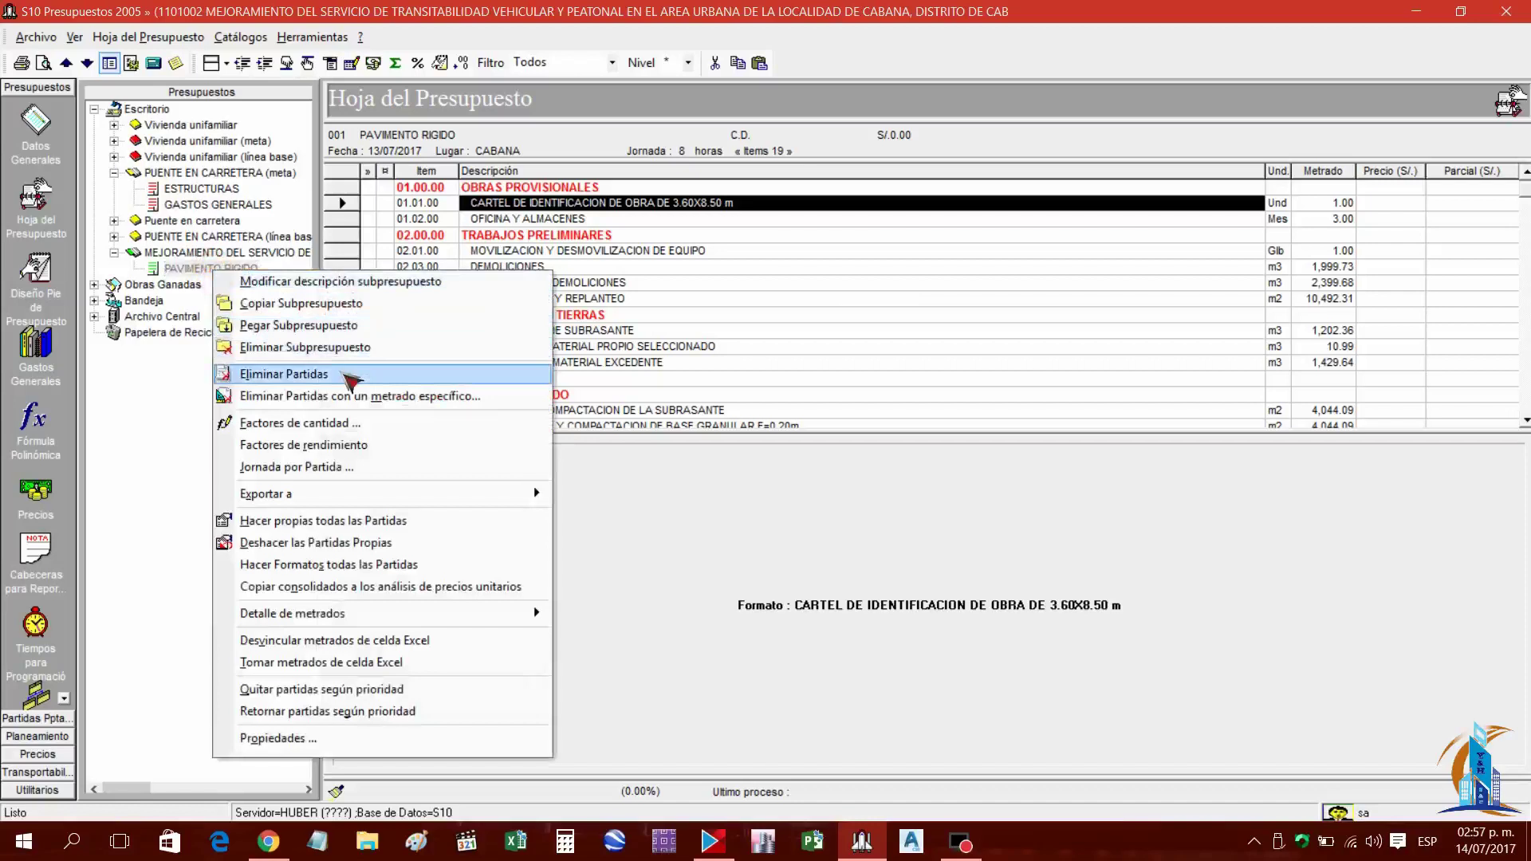
pyautogui.click(295, 375)
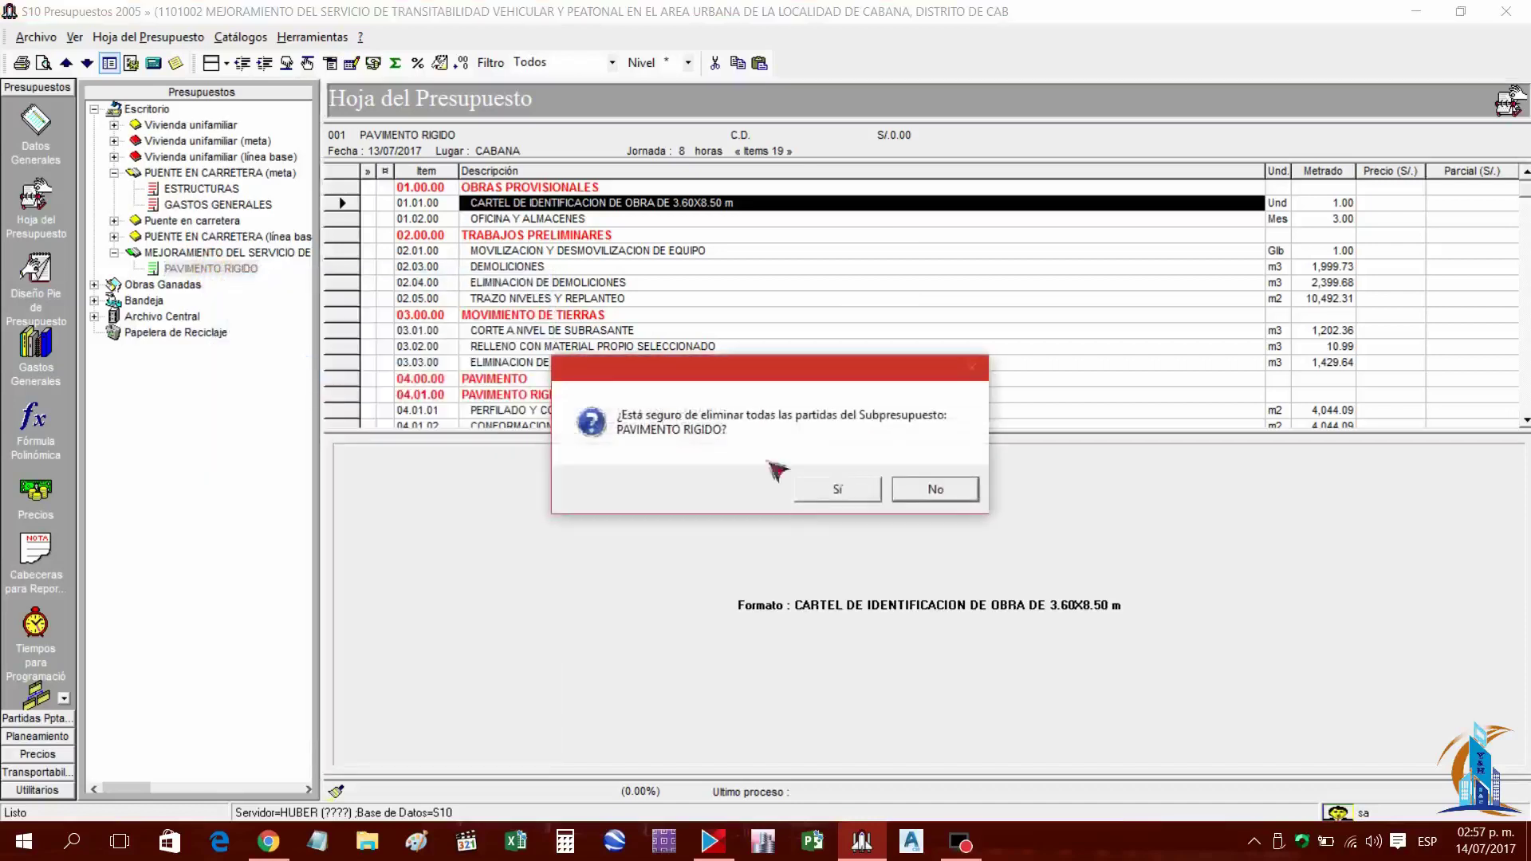
pyautogui.click(839, 490)
pyautogui.click(837, 489)
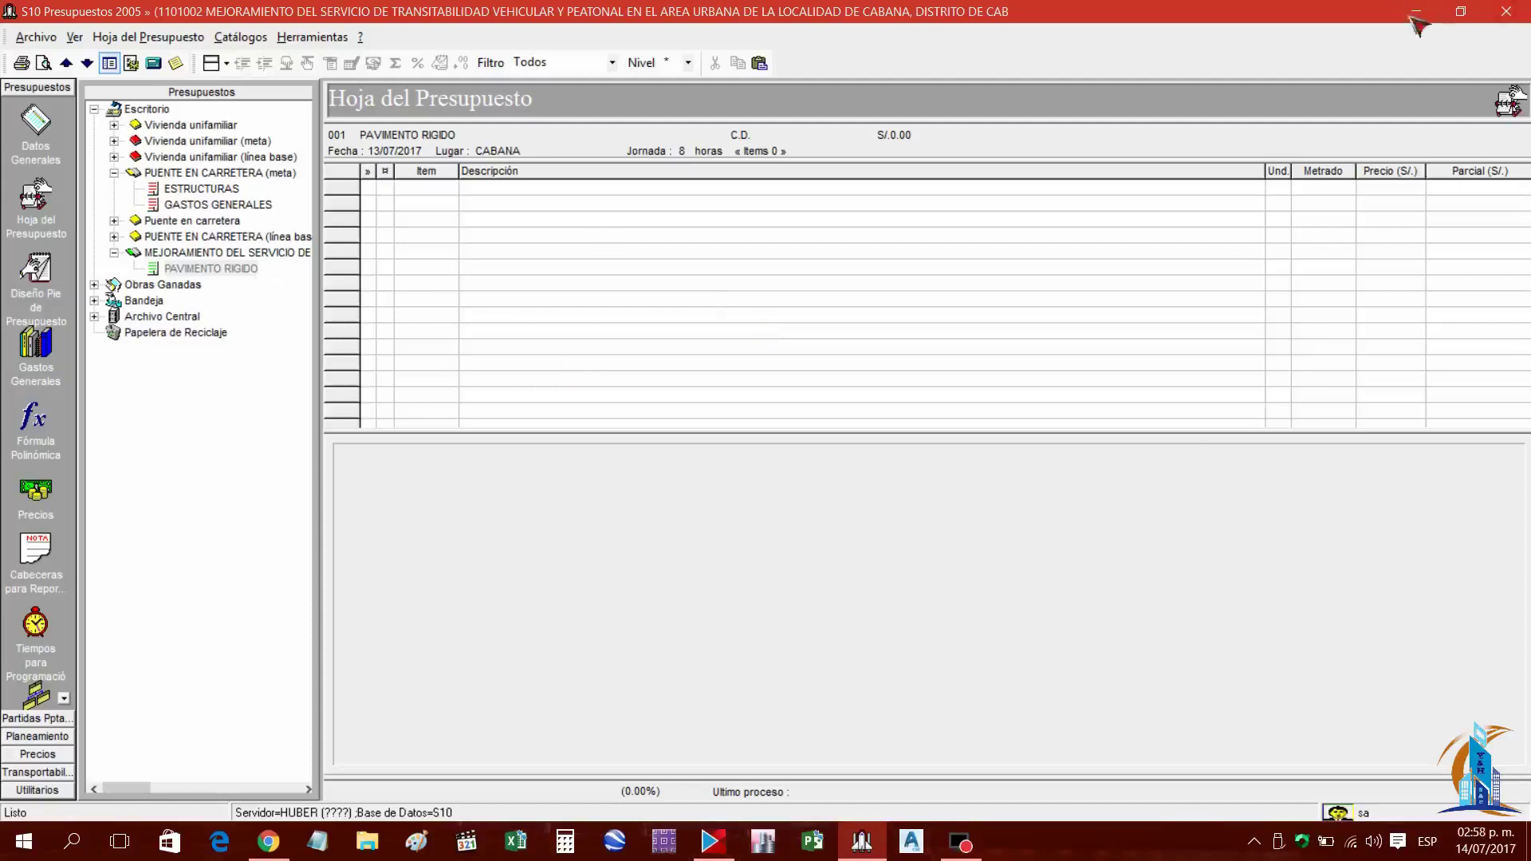
# Open the workbook 02. RESUMEN DE METRADOS CABANA from the METRADOS folder inside PAV.CABANA in Excel, without updating its external links
pyautogui.click(1505, 11)
pyautogui.doubleClick(774, 204)
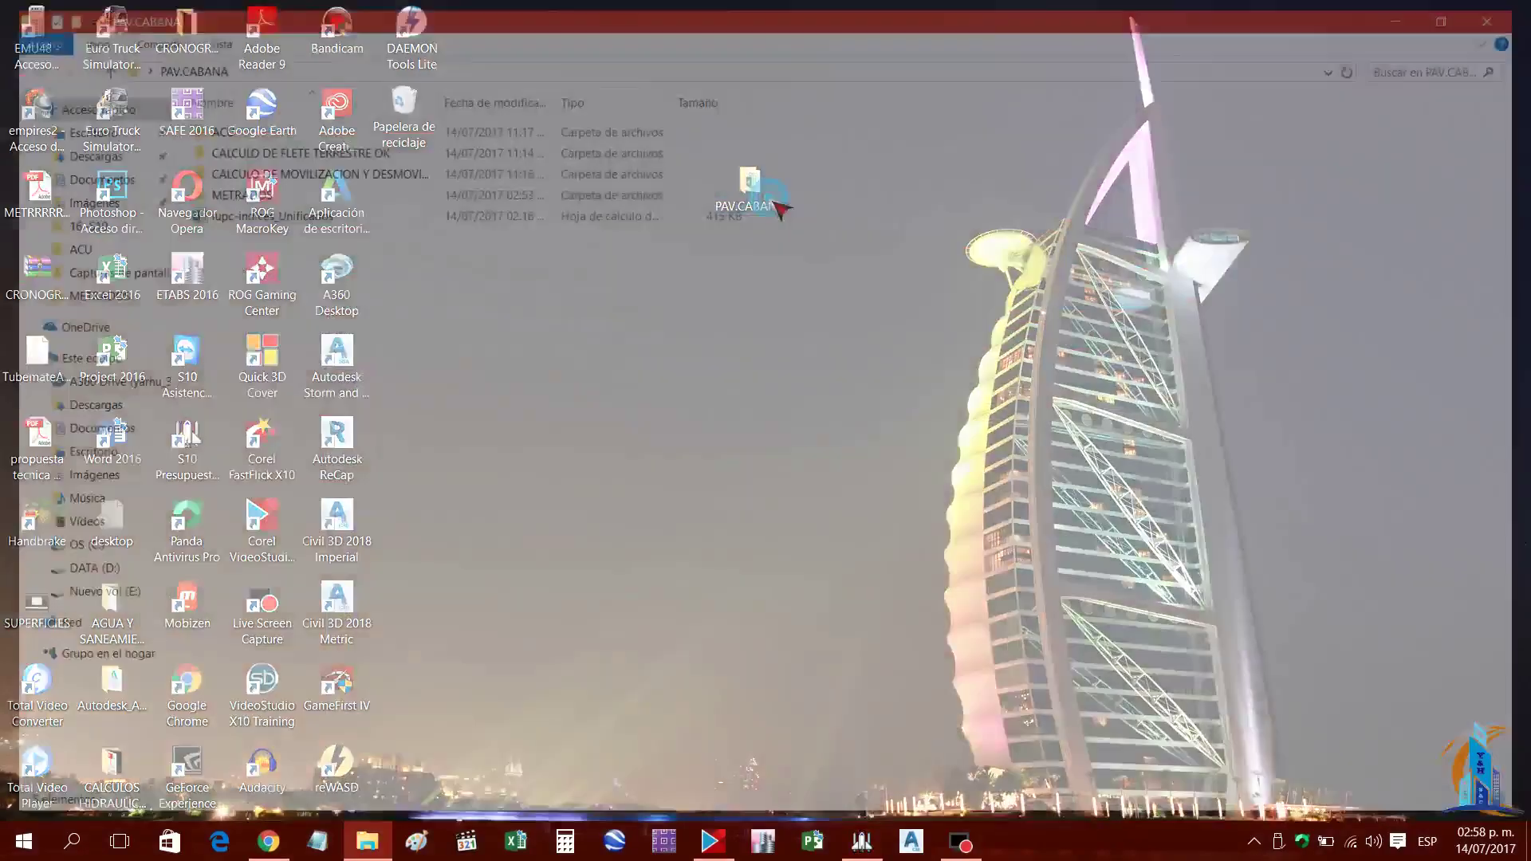
pyautogui.doubleClick(246, 192)
pyautogui.click(263, 171)
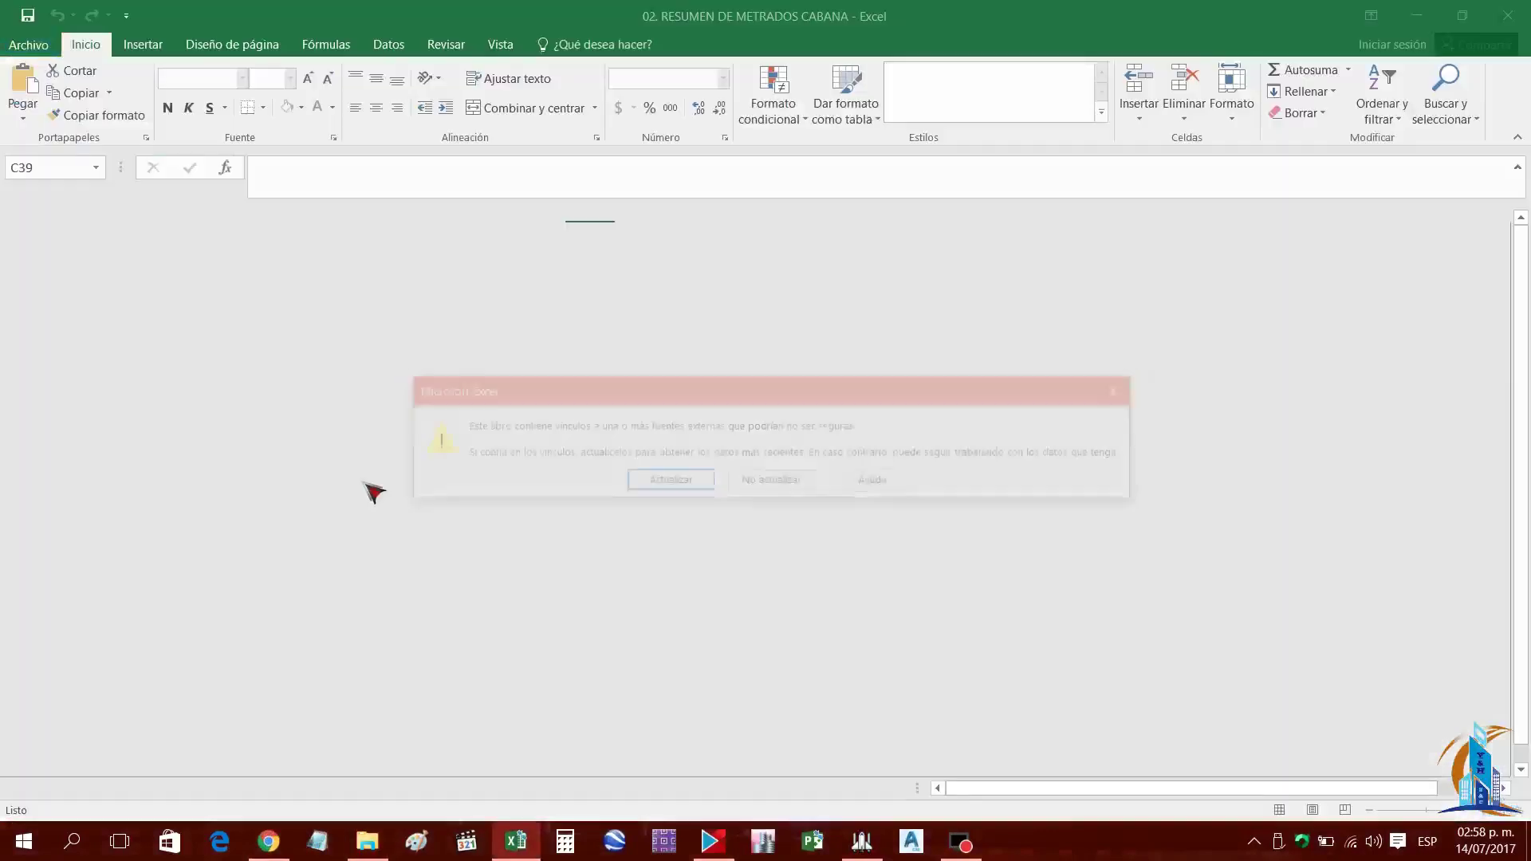
pyautogui.click(778, 481)
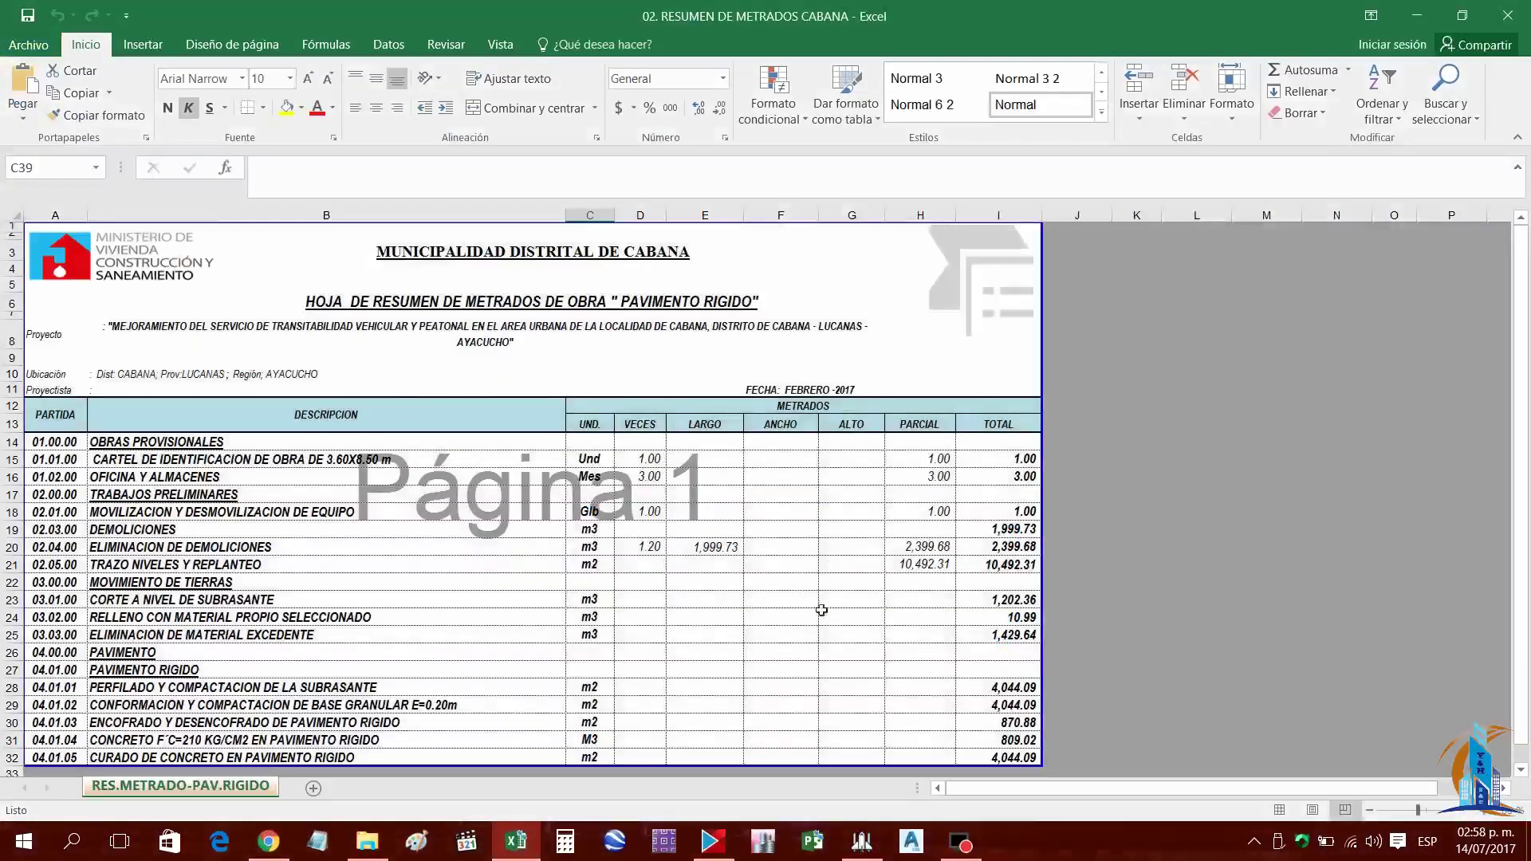
pyautogui.click(1098, 714)
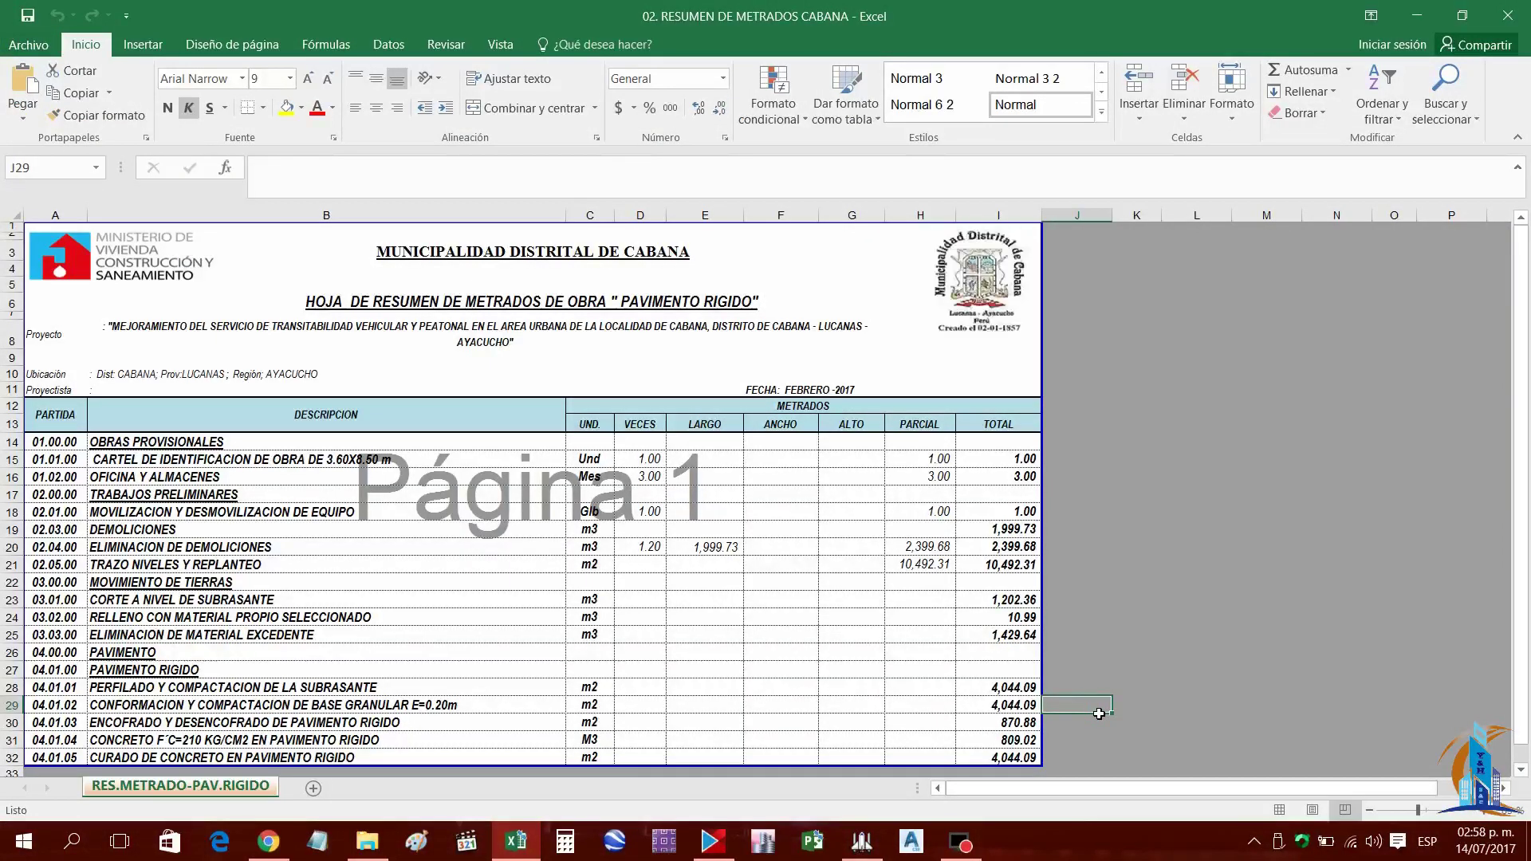
# Review the title rows OBRAS PROVISIONALES, TRABAJOS PRELIMINARES, MOVIMIENTO DE TIERRAS, PAVIMENTO and PAVIMENTO RIGIDO in the quantities summary
pyautogui.click(194, 444)
pyautogui.click(185, 495)
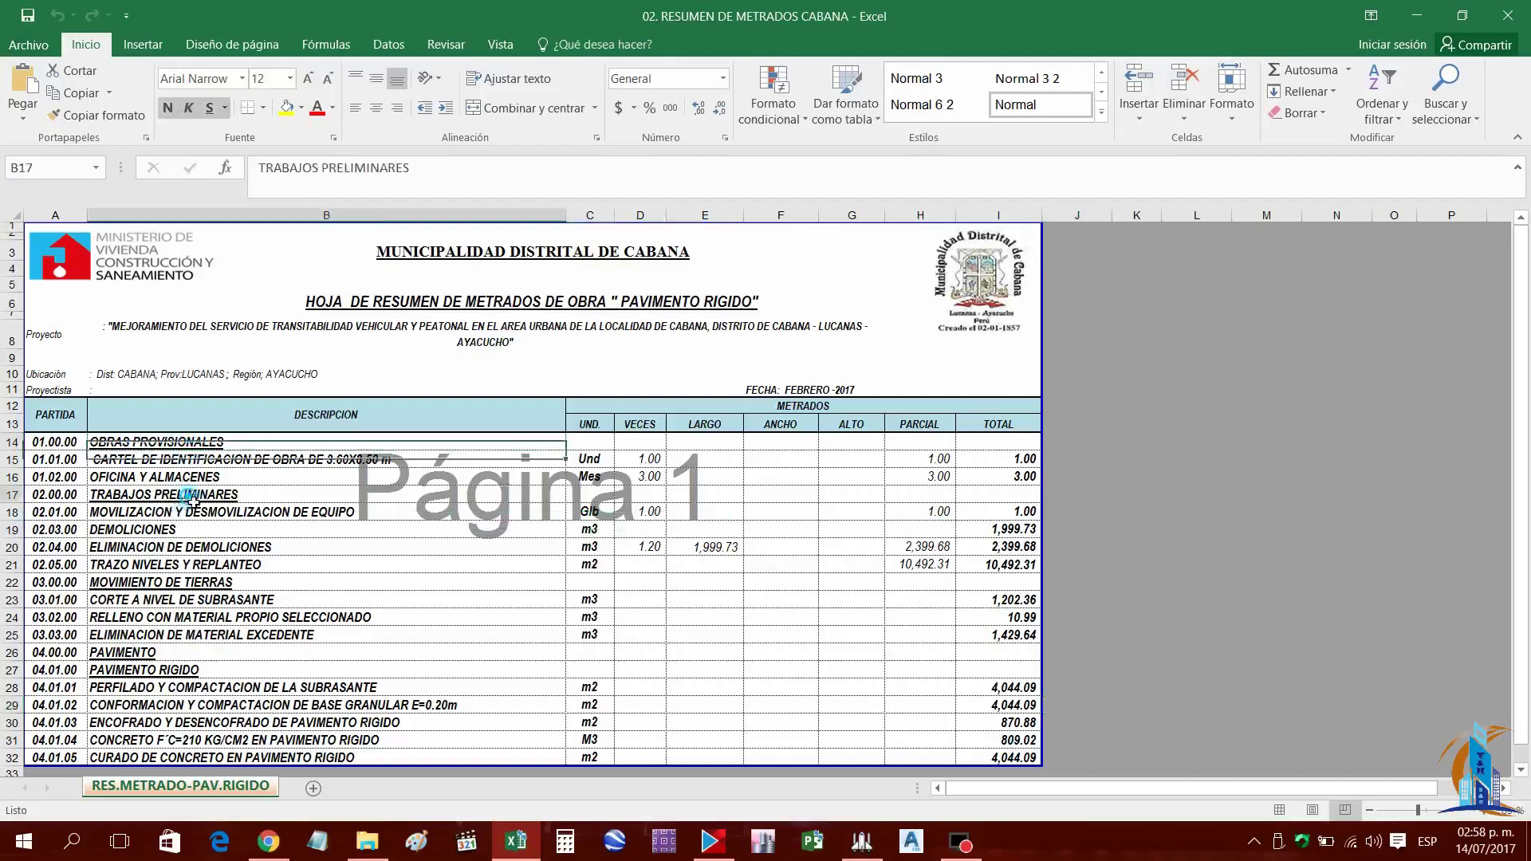
pyautogui.click(156, 585)
pyautogui.click(147, 654)
pyautogui.click(154, 674)
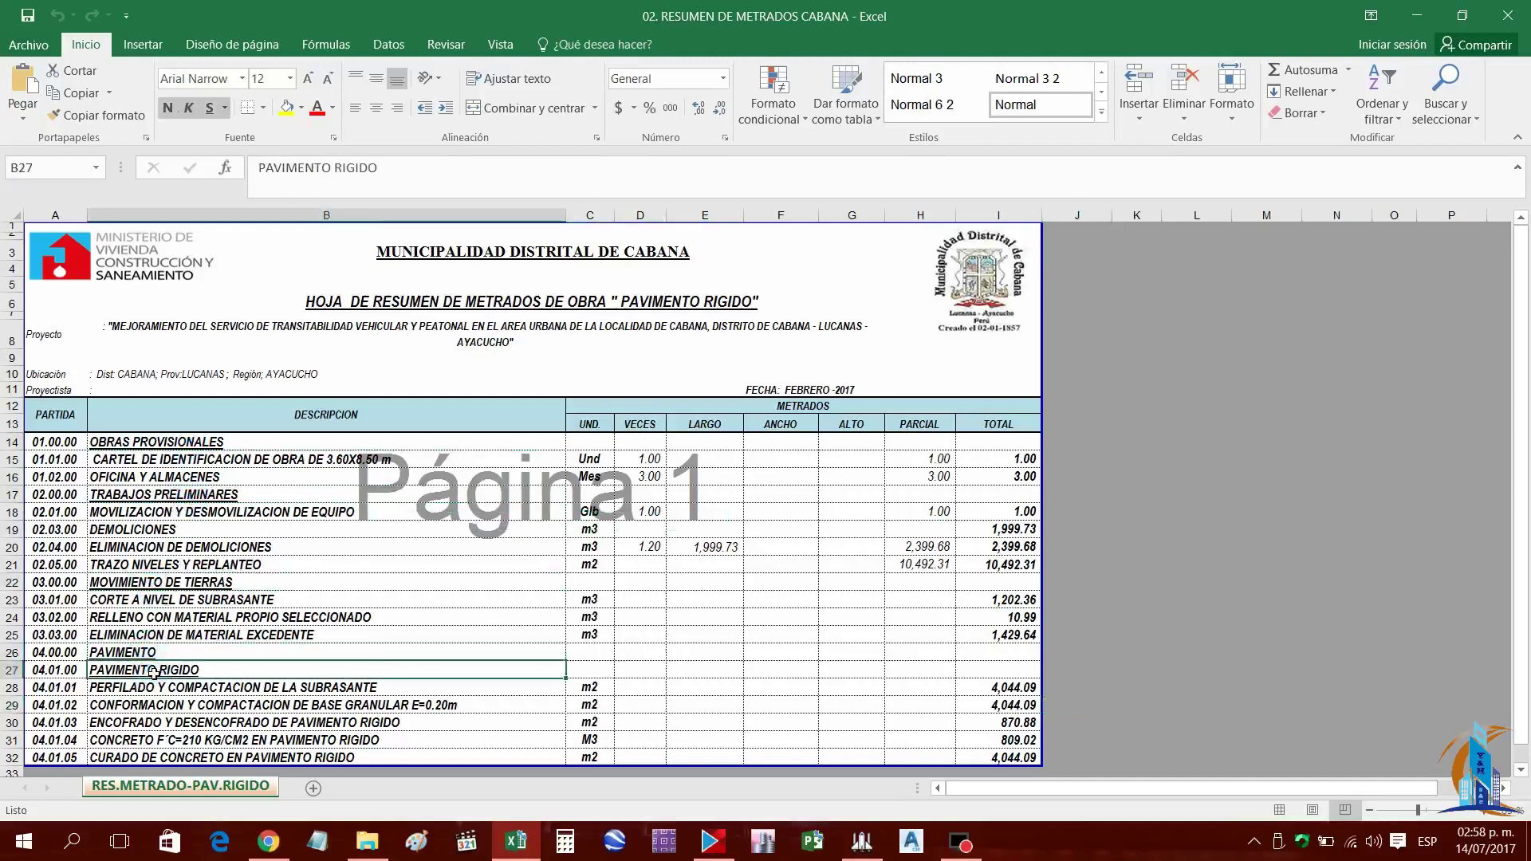
# Switch to S10 Presupuestos and open the title catalogue to add titles to the empty PAVIMENTO RIGIDO budget sheet
pyautogui.click(1416, 16)
pyautogui.click(1411, 12)
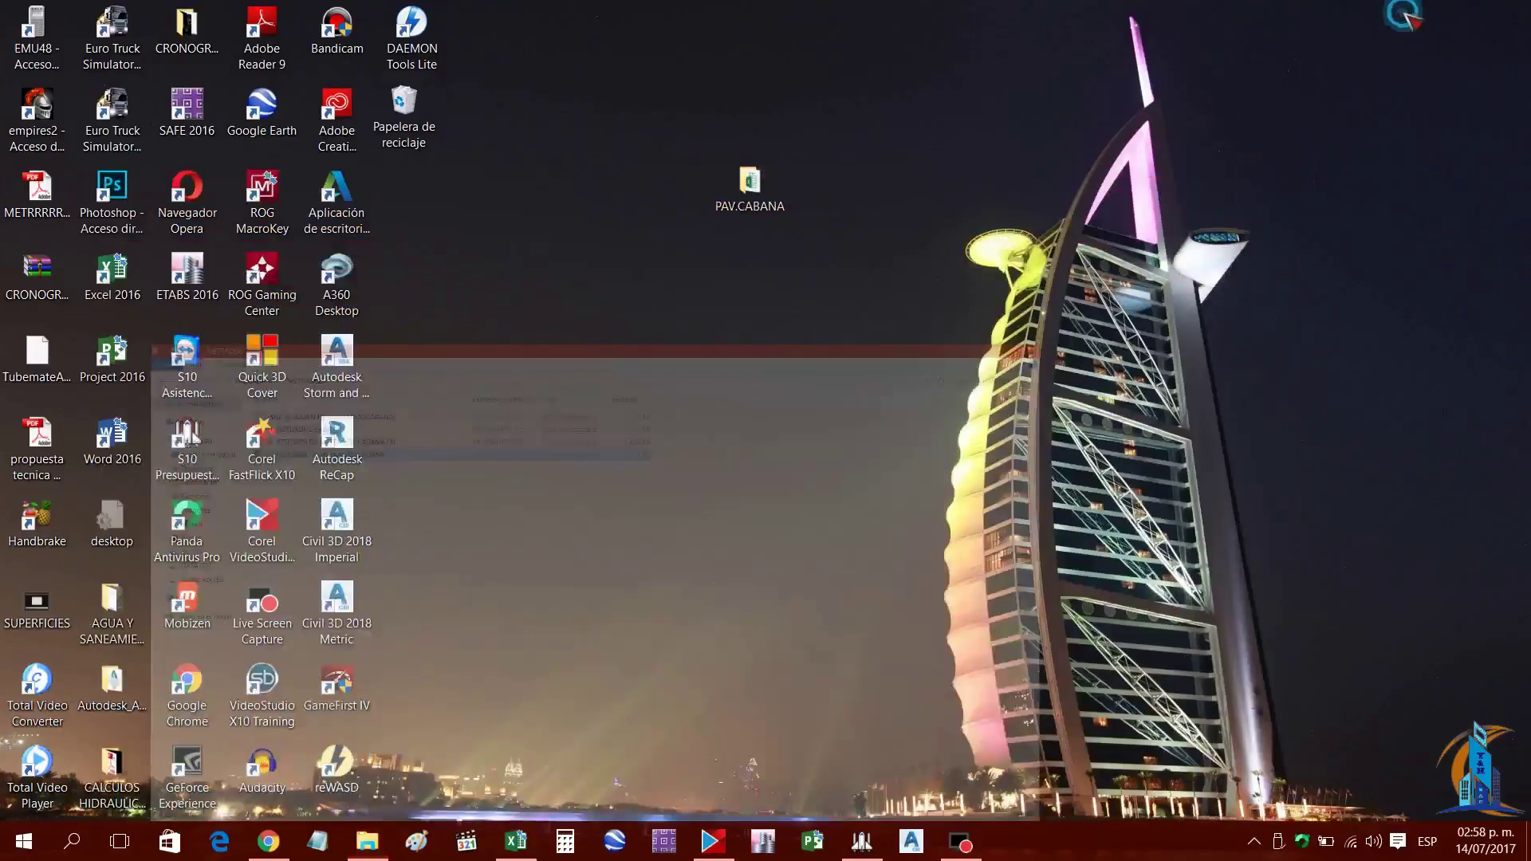
pyautogui.click(861, 841)
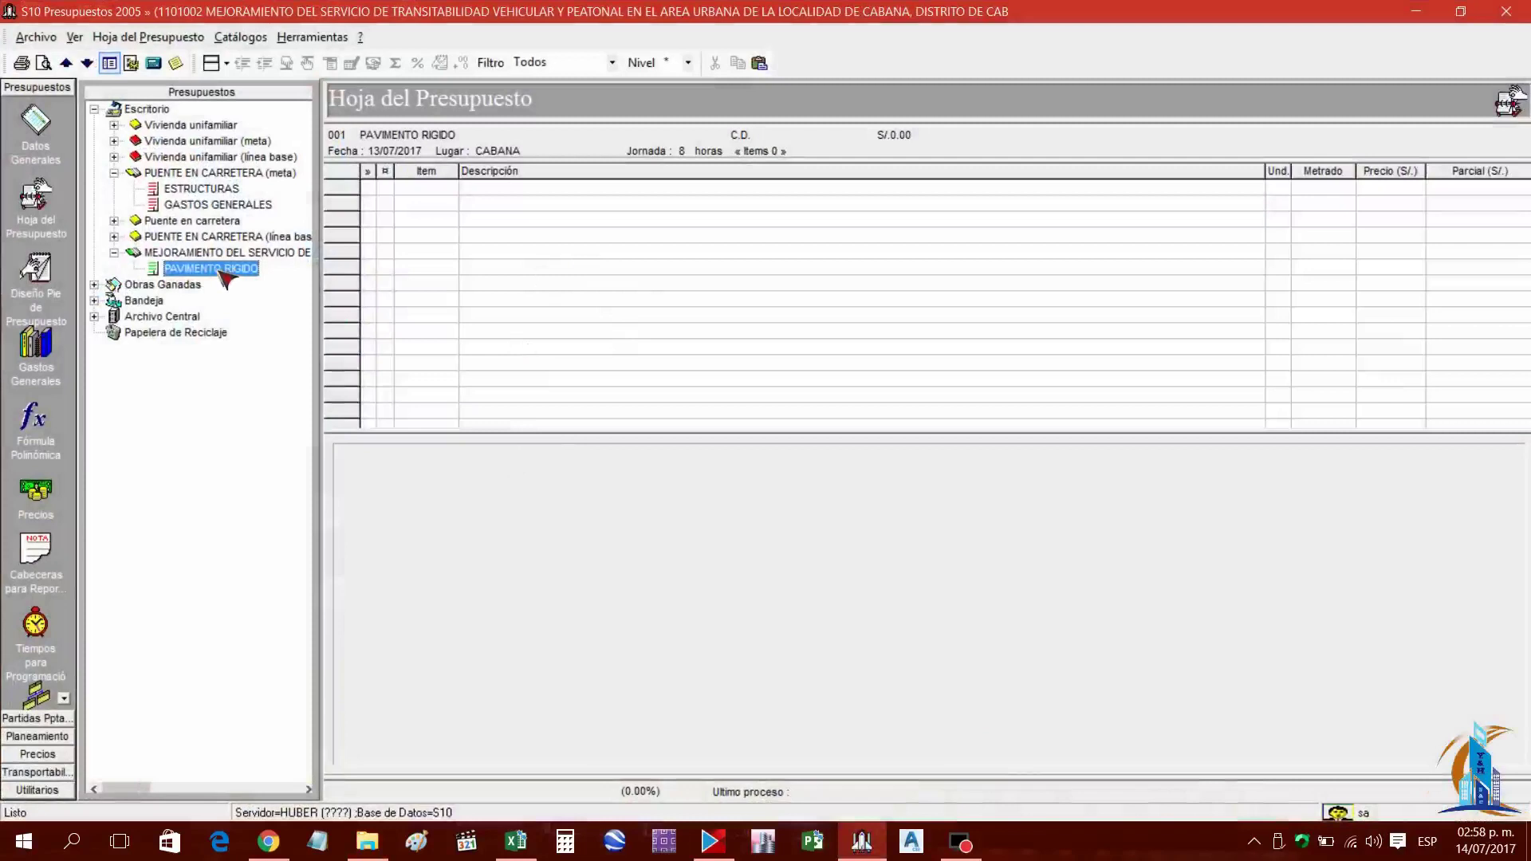
pyautogui.rightClick(514, 228)
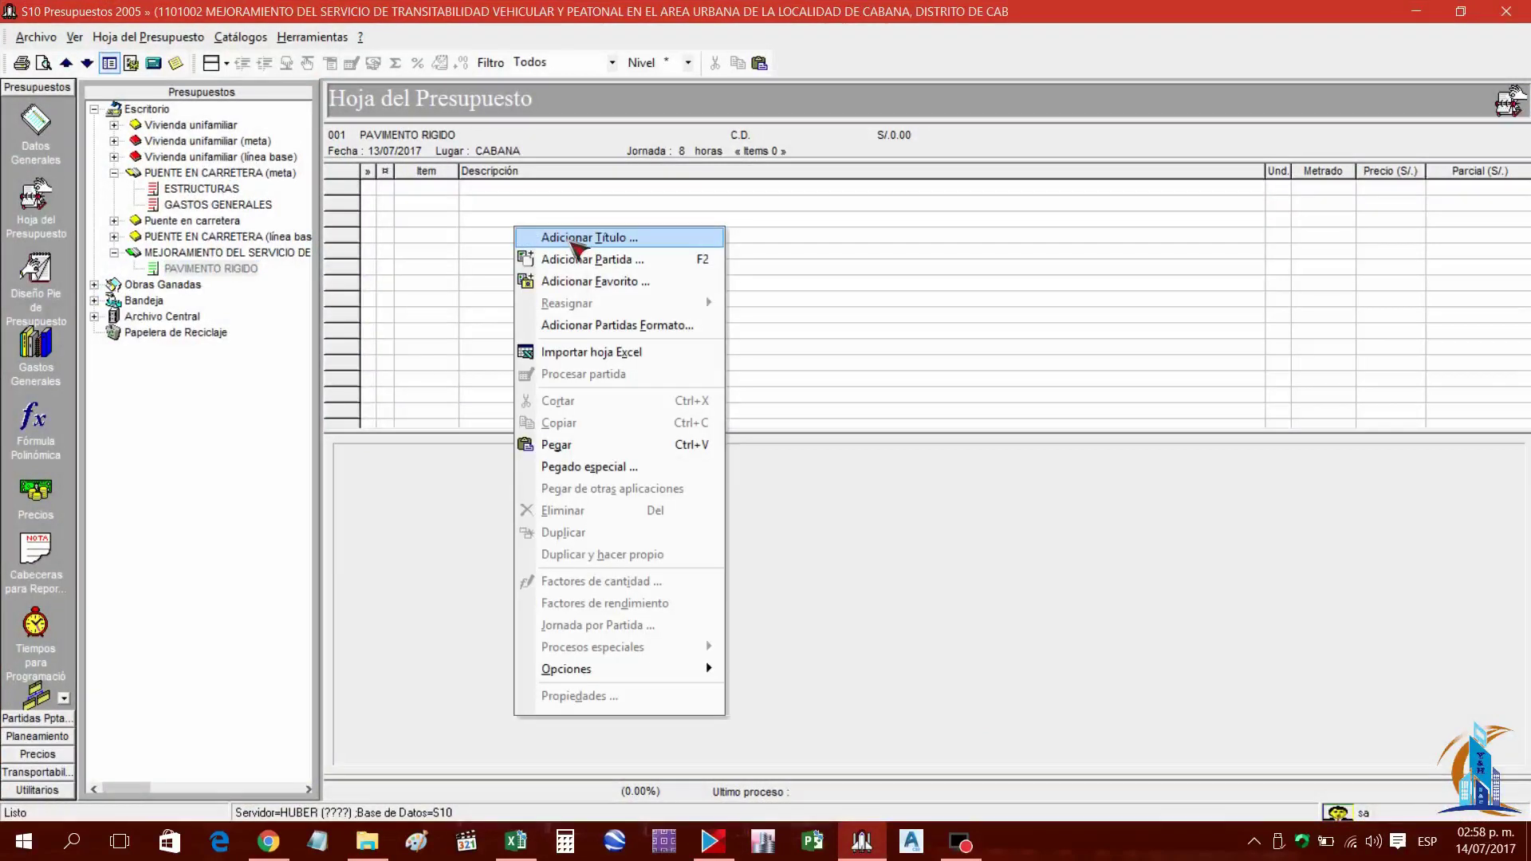
pyautogui.click(571, 243)
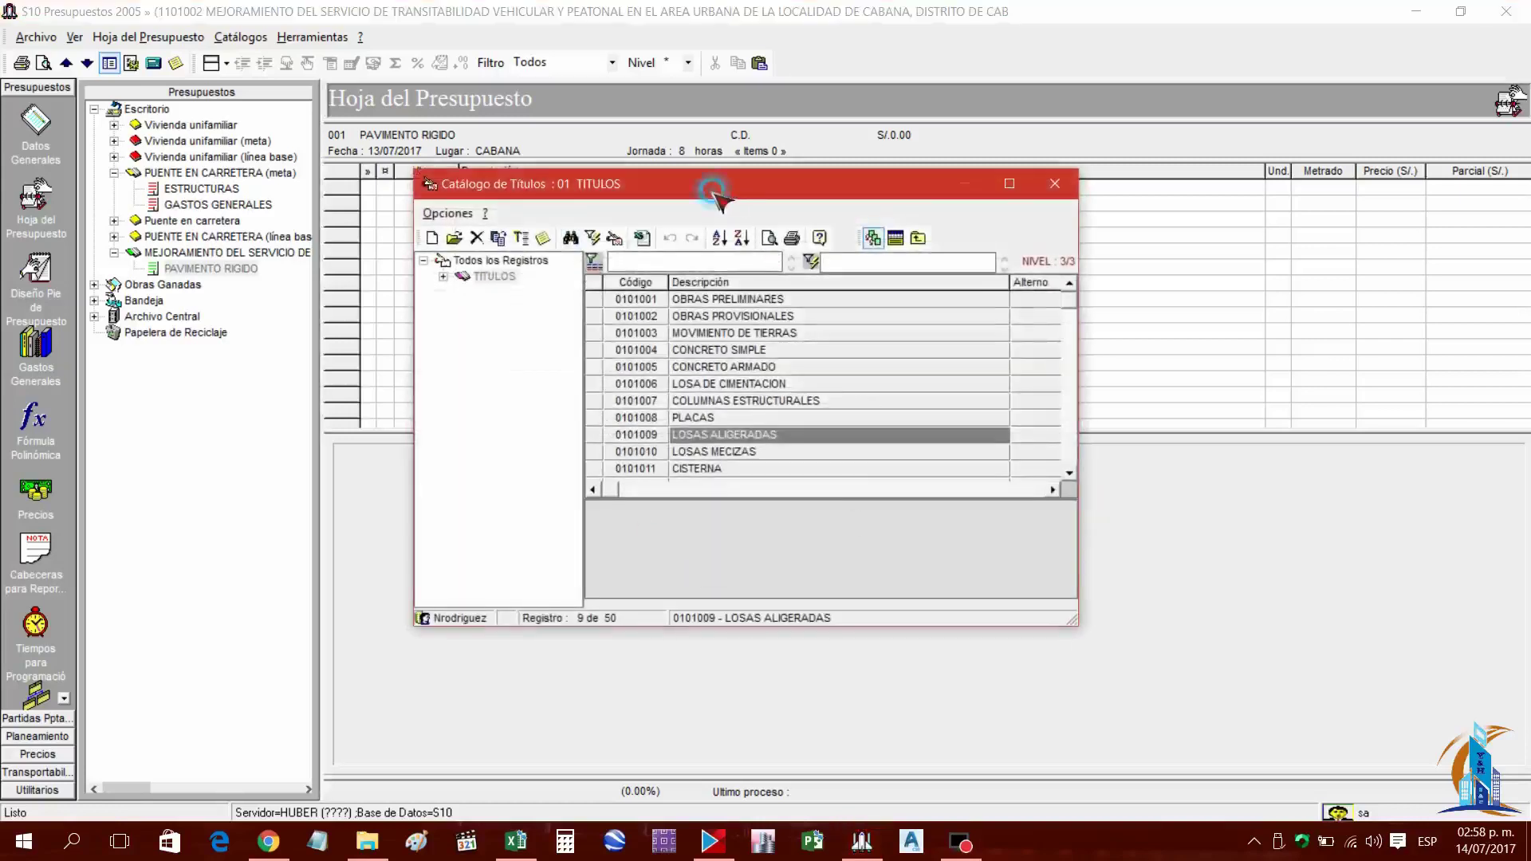
pyautogui.moveTo(702, 185); pyautogui.dragTo(682, 204)
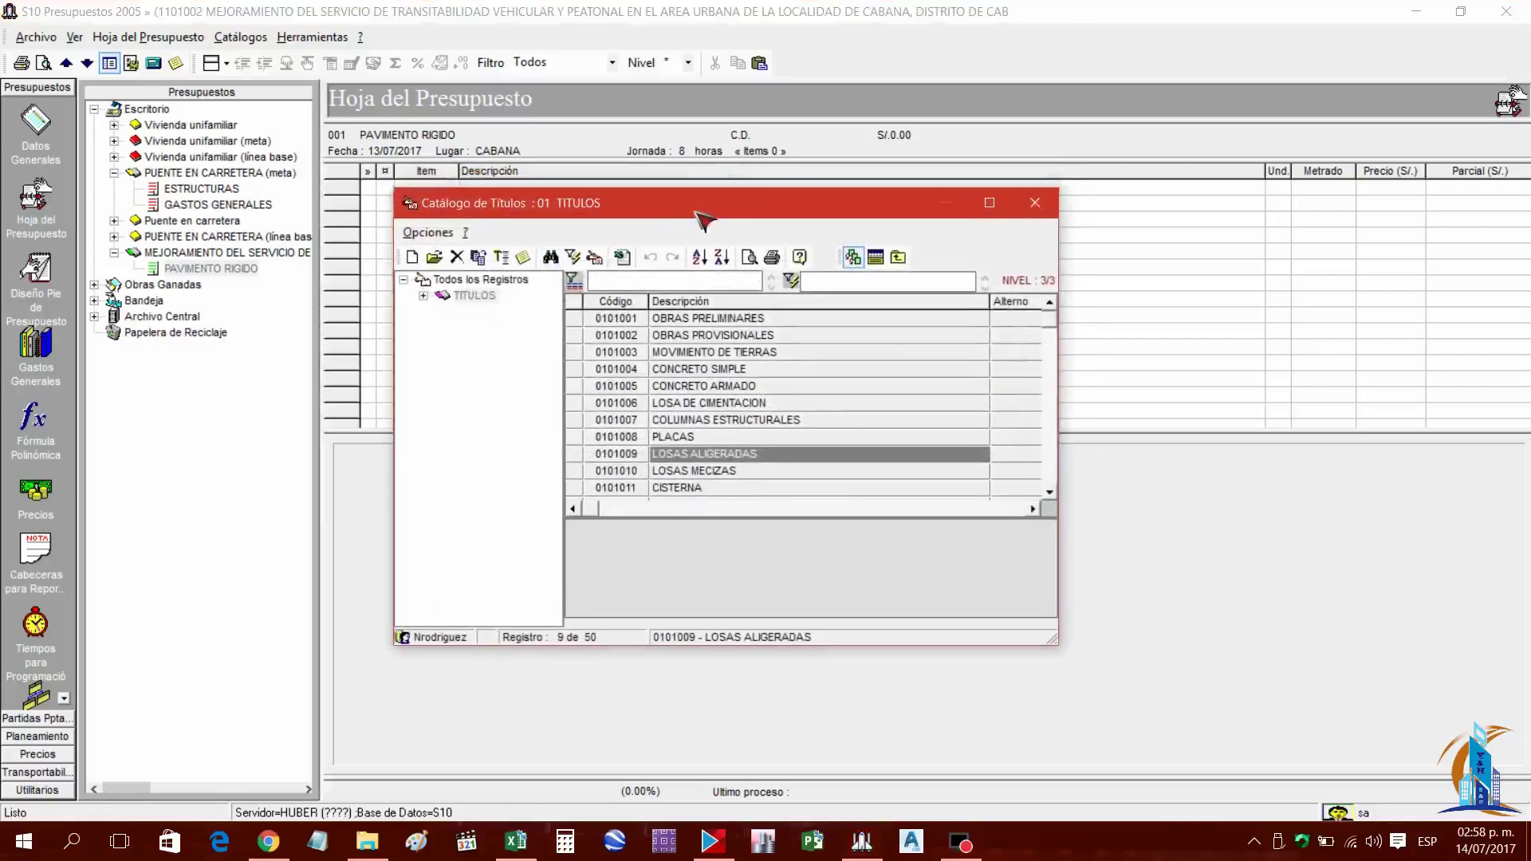
pyautogui.click(728, 371)
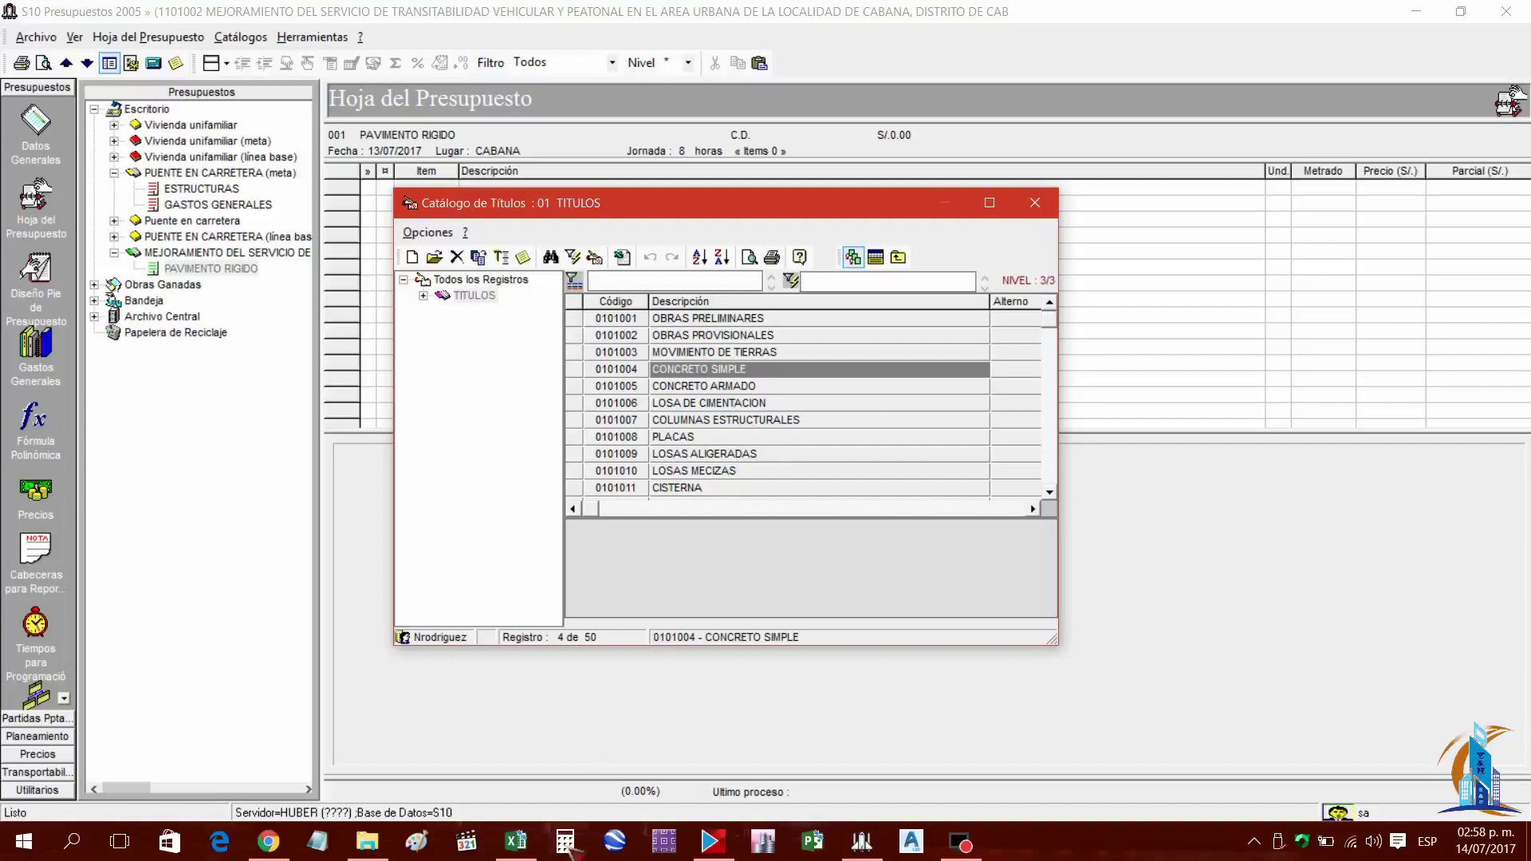
# Check the first title in the Excel summary and pick OBRAS PROVISIONALES from the S10 title catalogue
pyautogui.click(517, 850)
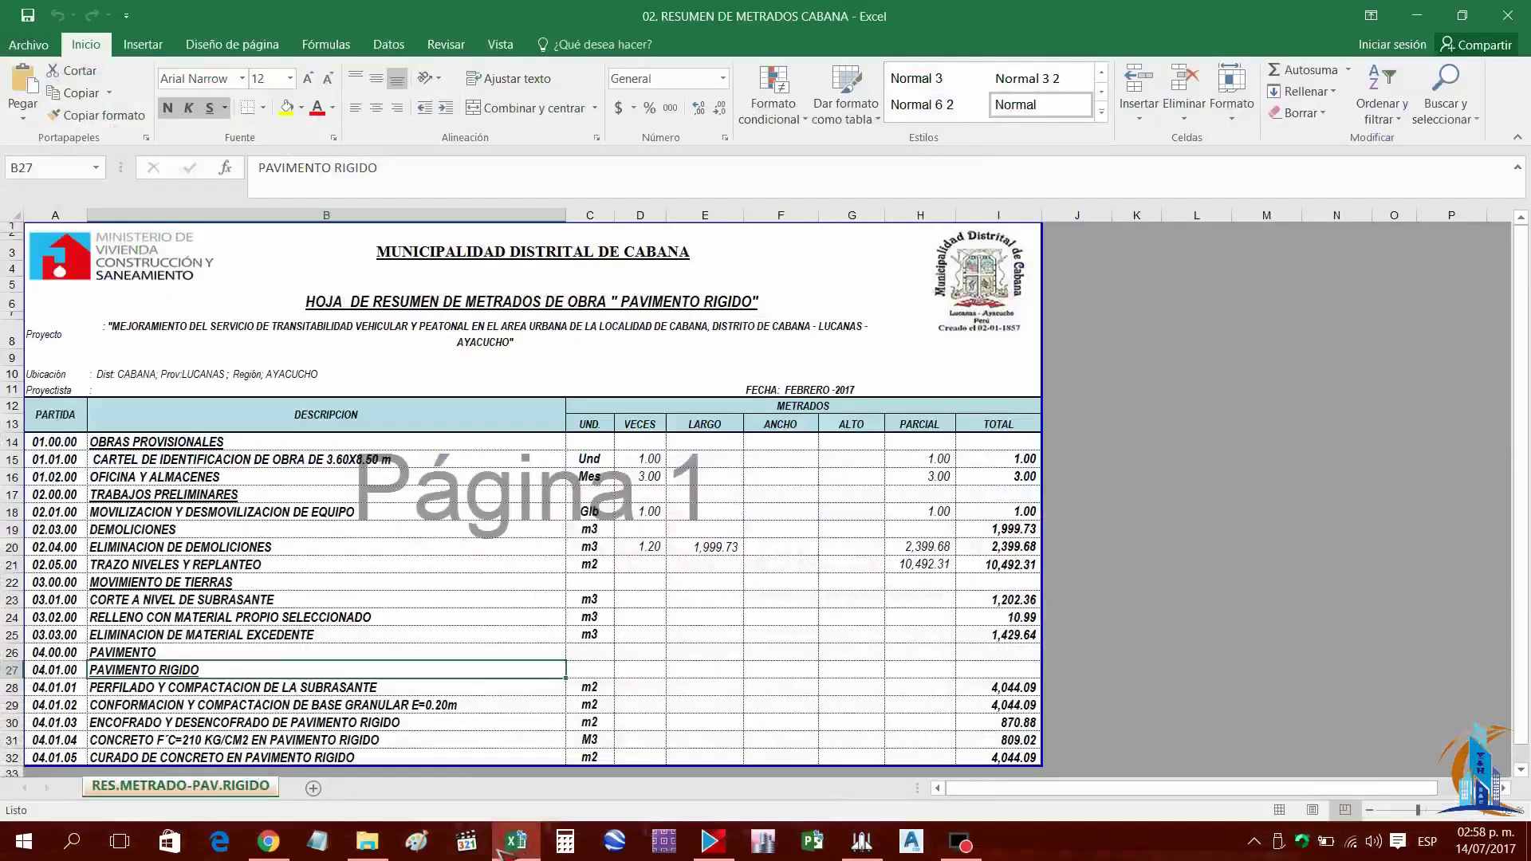
pyautogui.moveTo(502, 852)
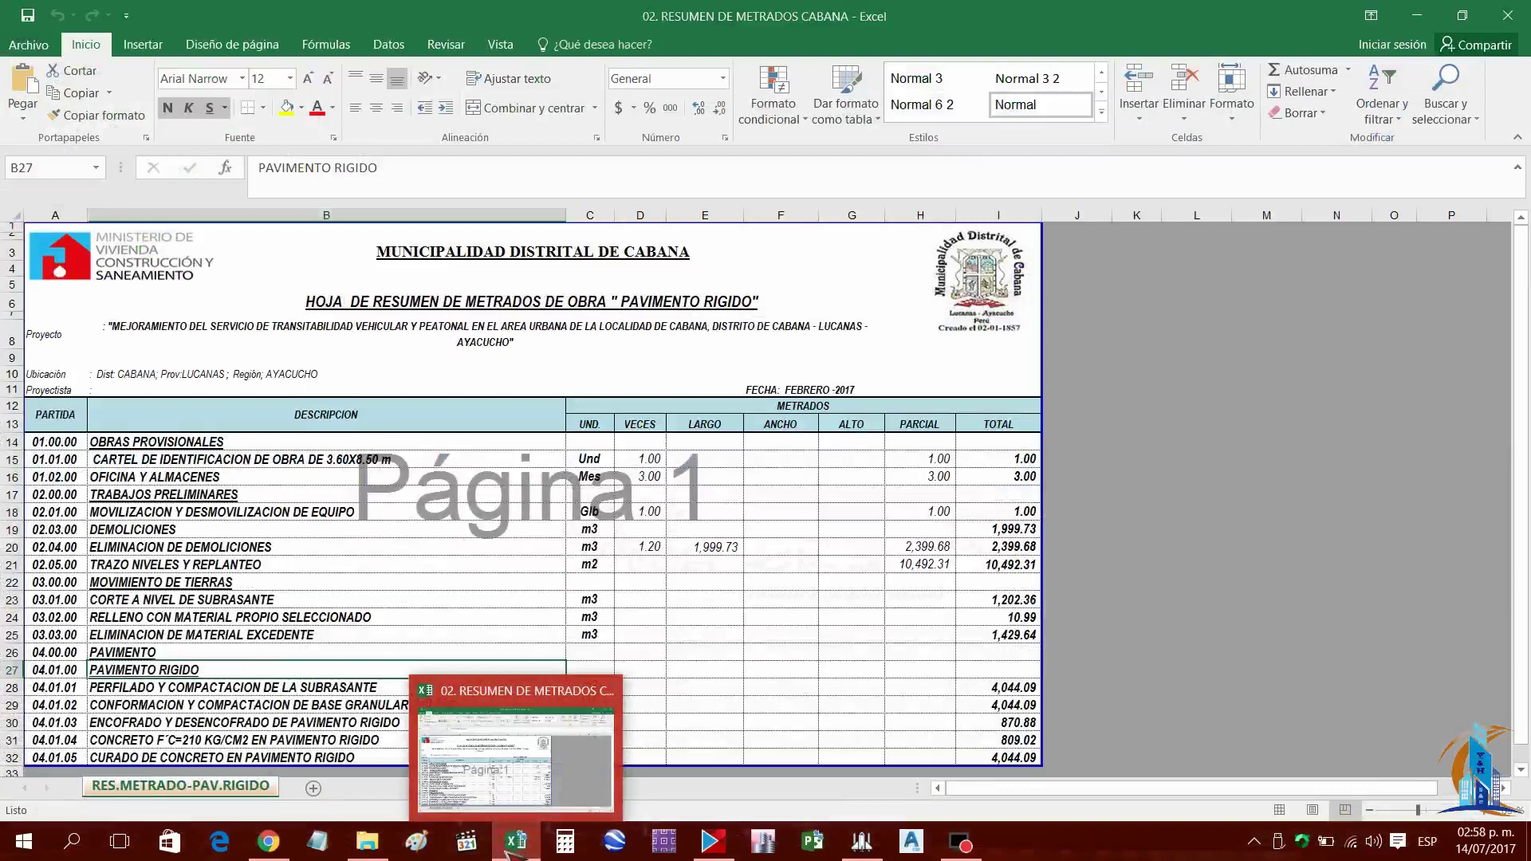
pyautogui.click(512, 850)
pyautogui.click(682, 336)
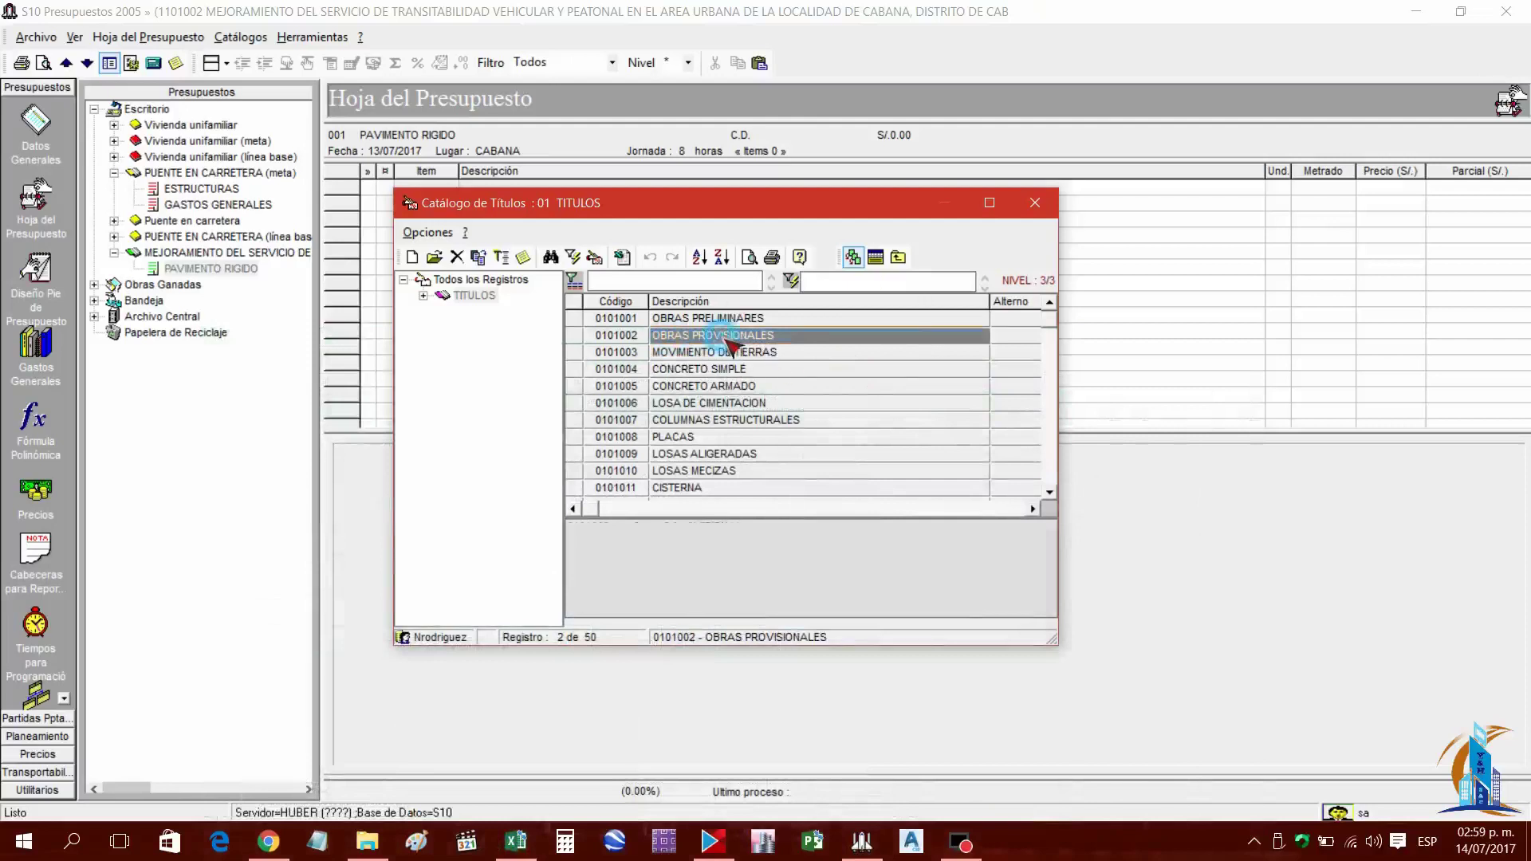
pyautogui.doubleClick(728, 343)
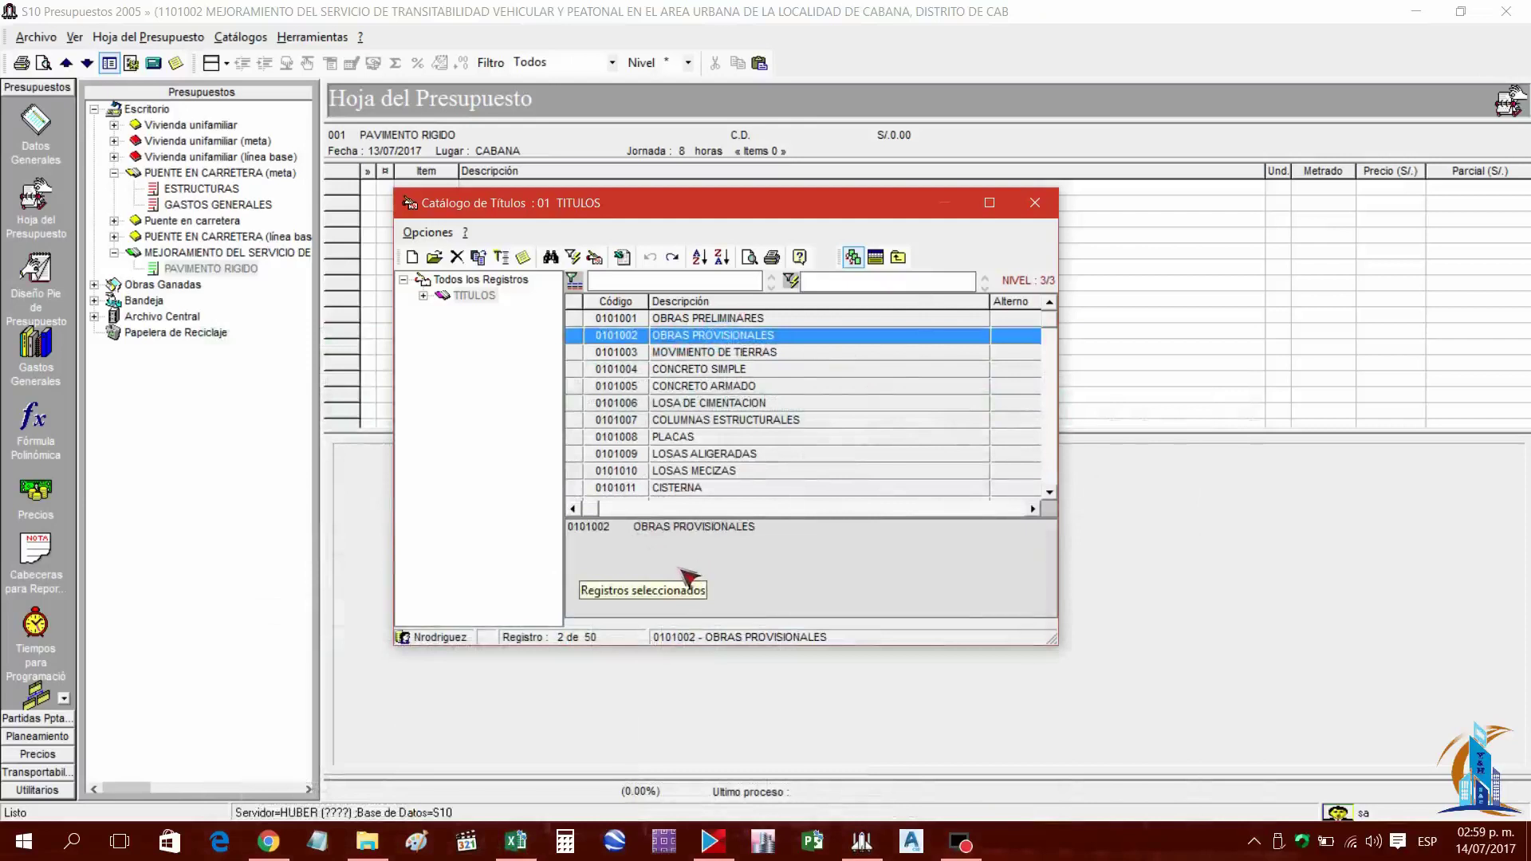
# Check the second title in the Excel summary and look for TRABAJOS PRELIMINARES in the S10 title catalogue
pyautogui.click(516, 843)
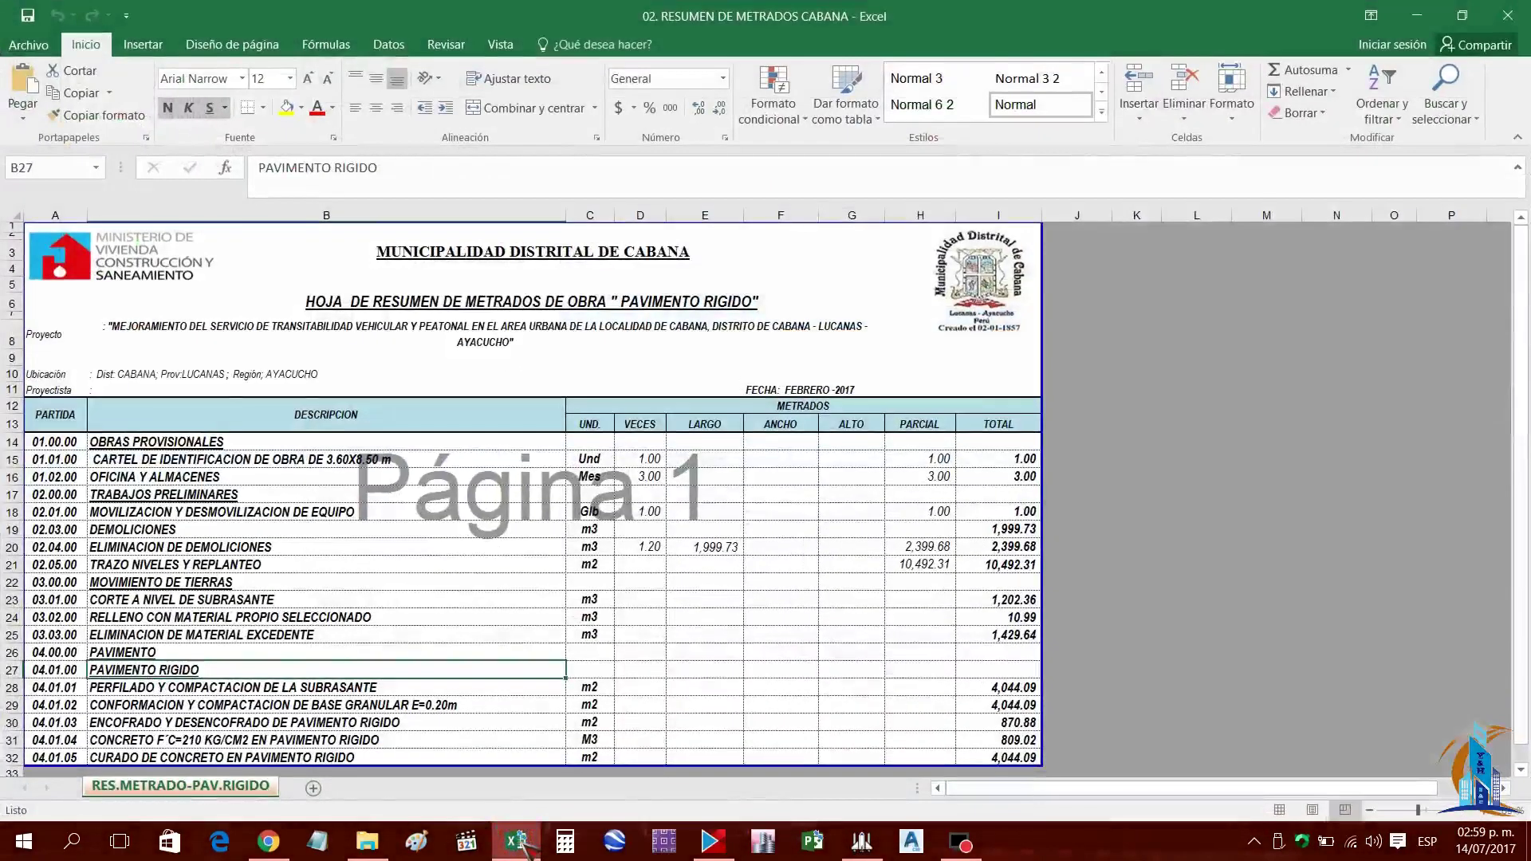
pyautogui.click(517, 843)
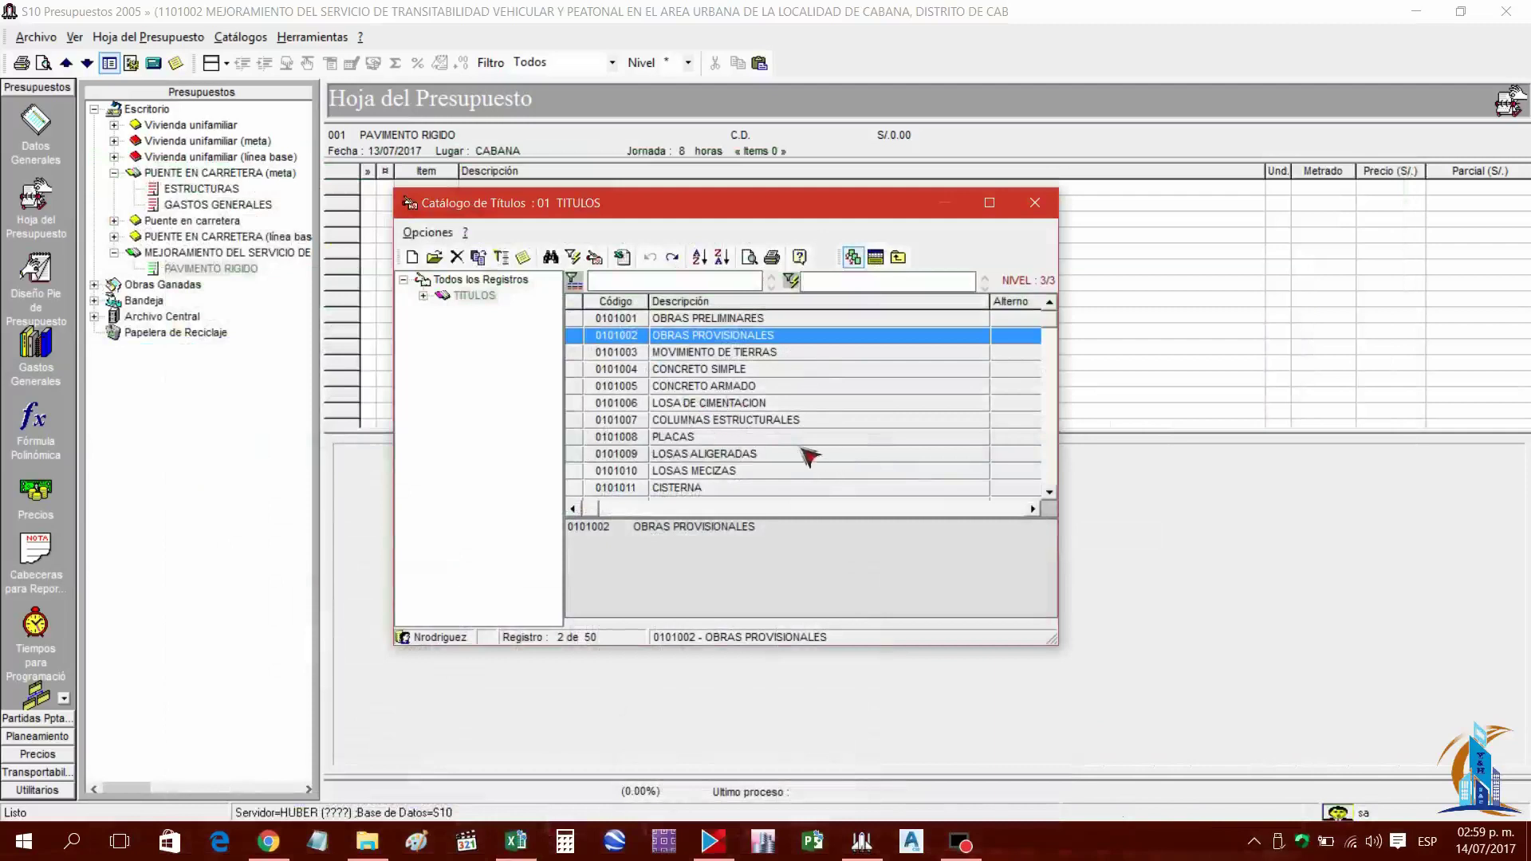
pyautogui.scroll(-2, 780, 389)
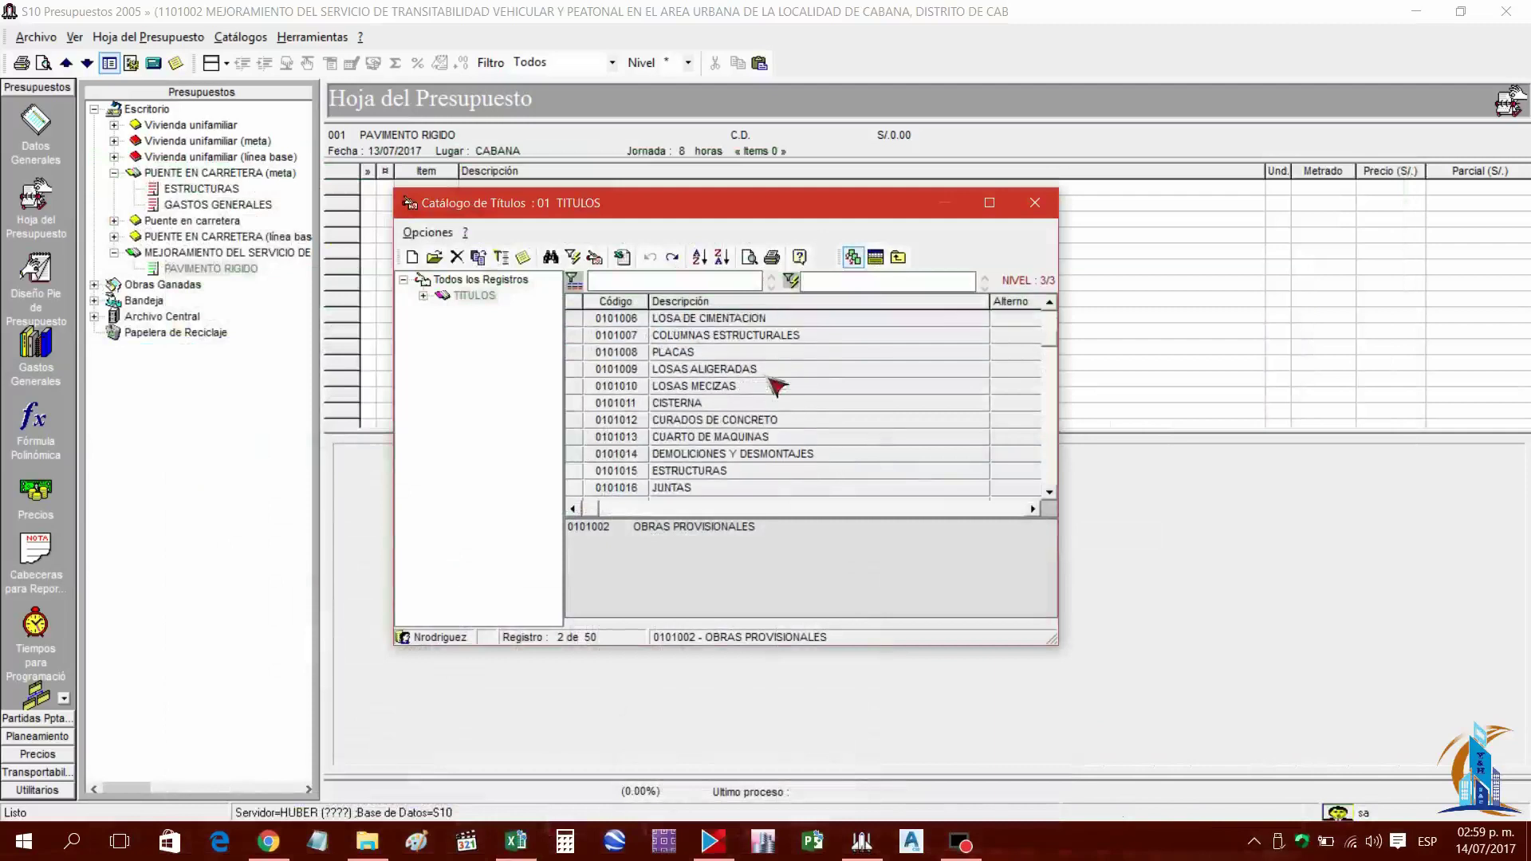
pyautogui.scroll(-1, 793, 403)
pyautogui.scroll(3, 793, 403)
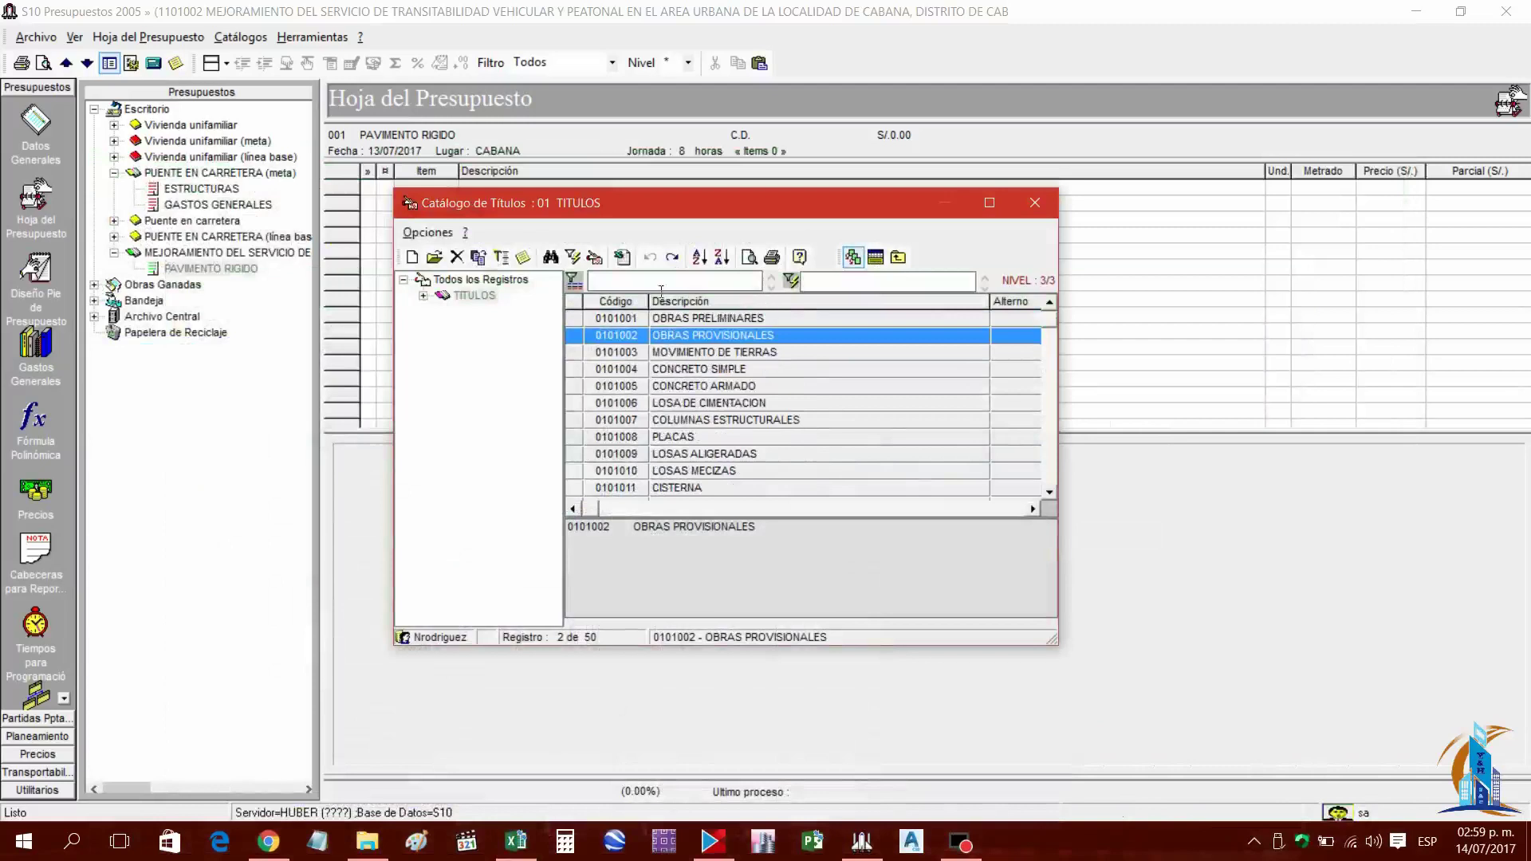
# Try a description filter on all catalogue records, recheck the titles in Excel, and view the groups inside TITULOS
pyautogui.click(595, 257)
pyautogui.click(832, 287)
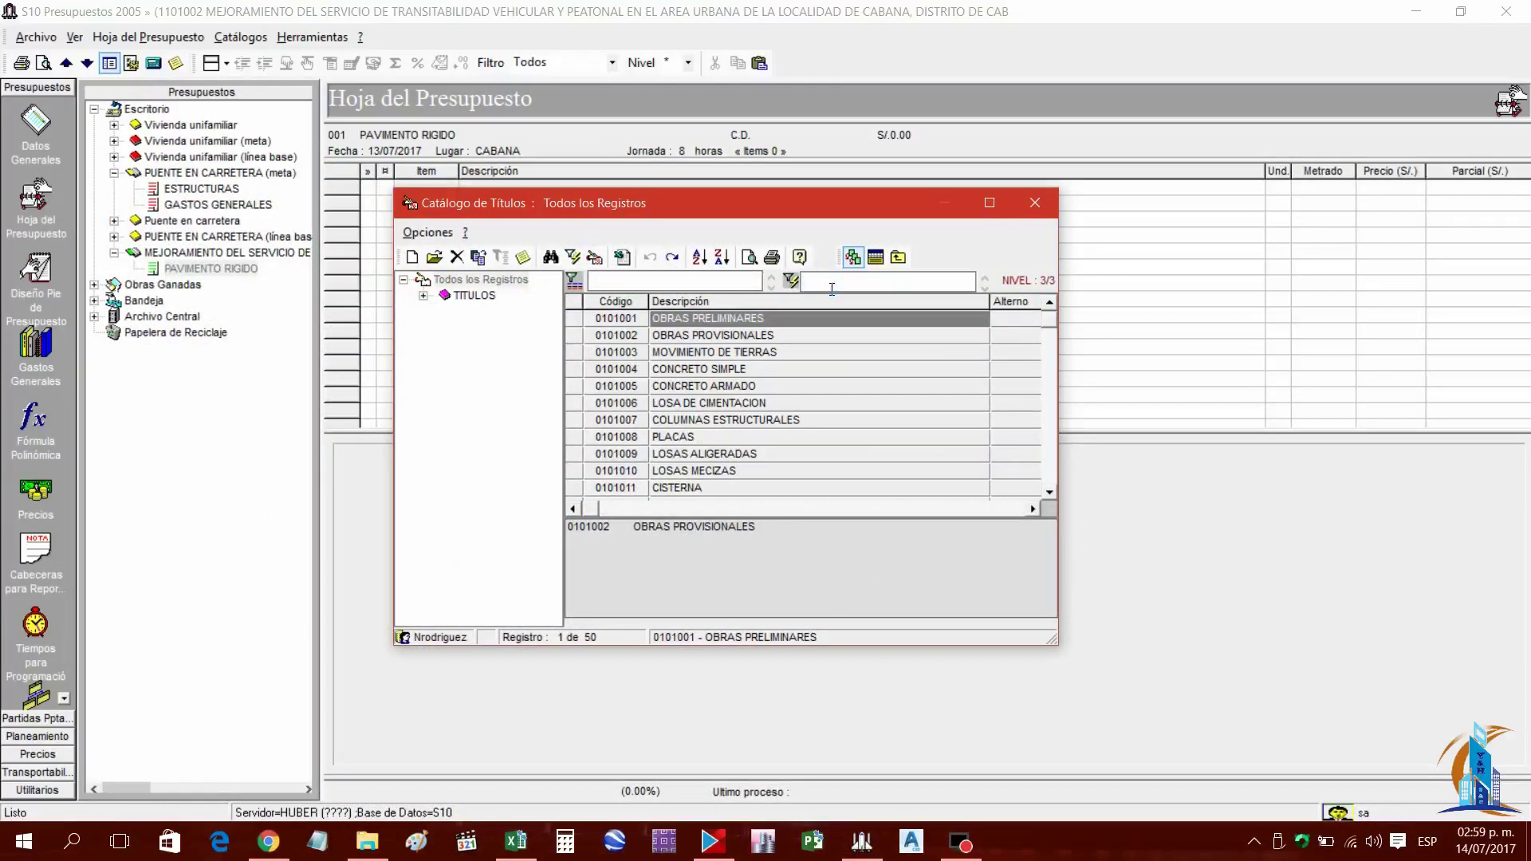
pyautogui.write('TA')
pyautogui.press('BackSpace')
pyautogui.press('BackSpace')
pyautogui.click(520, 844)
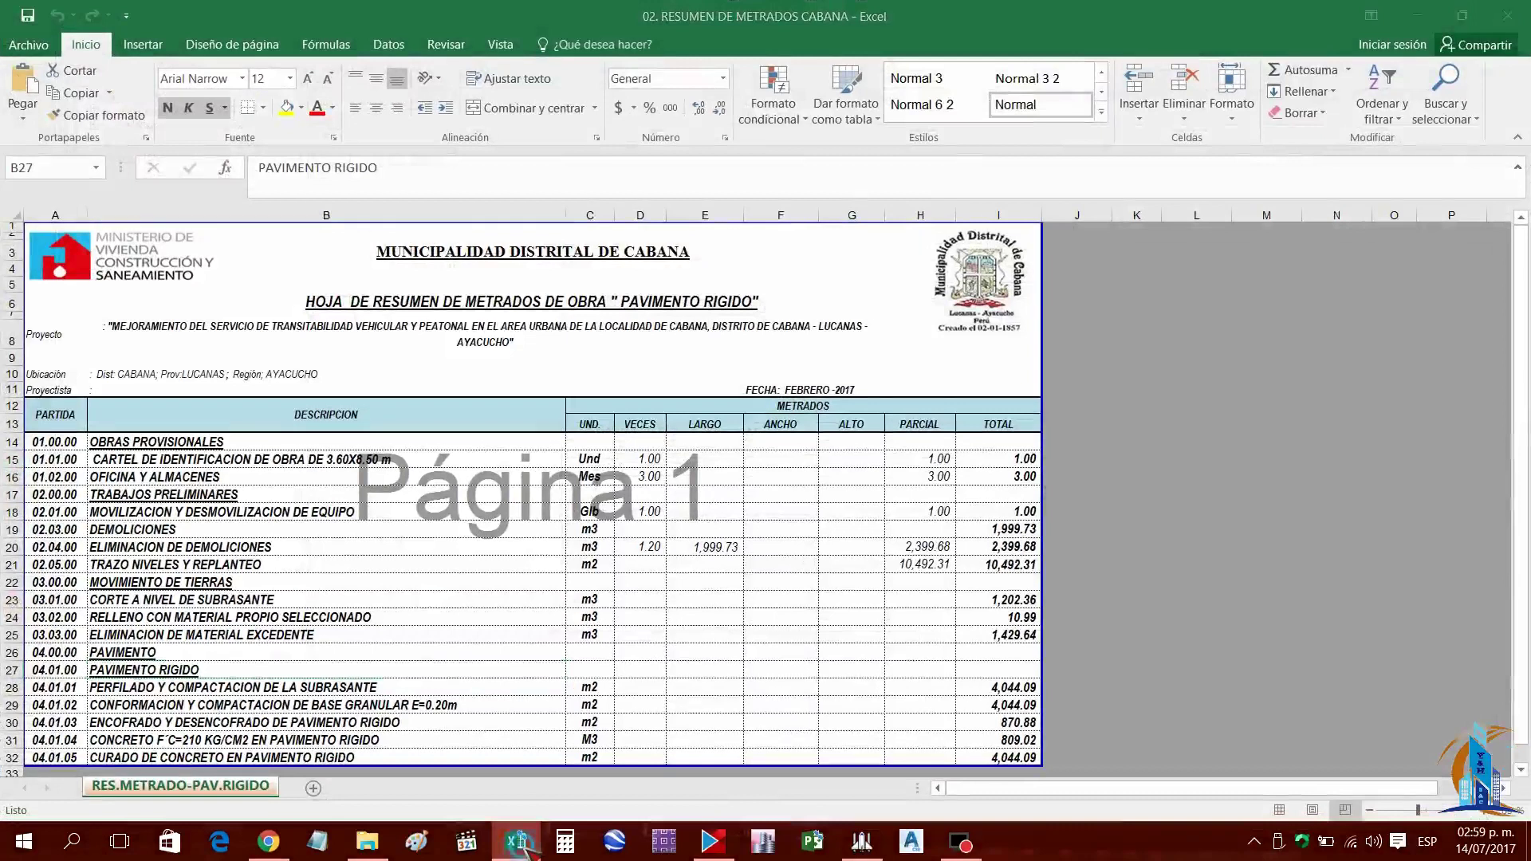
pyautogui.click(523, 845)
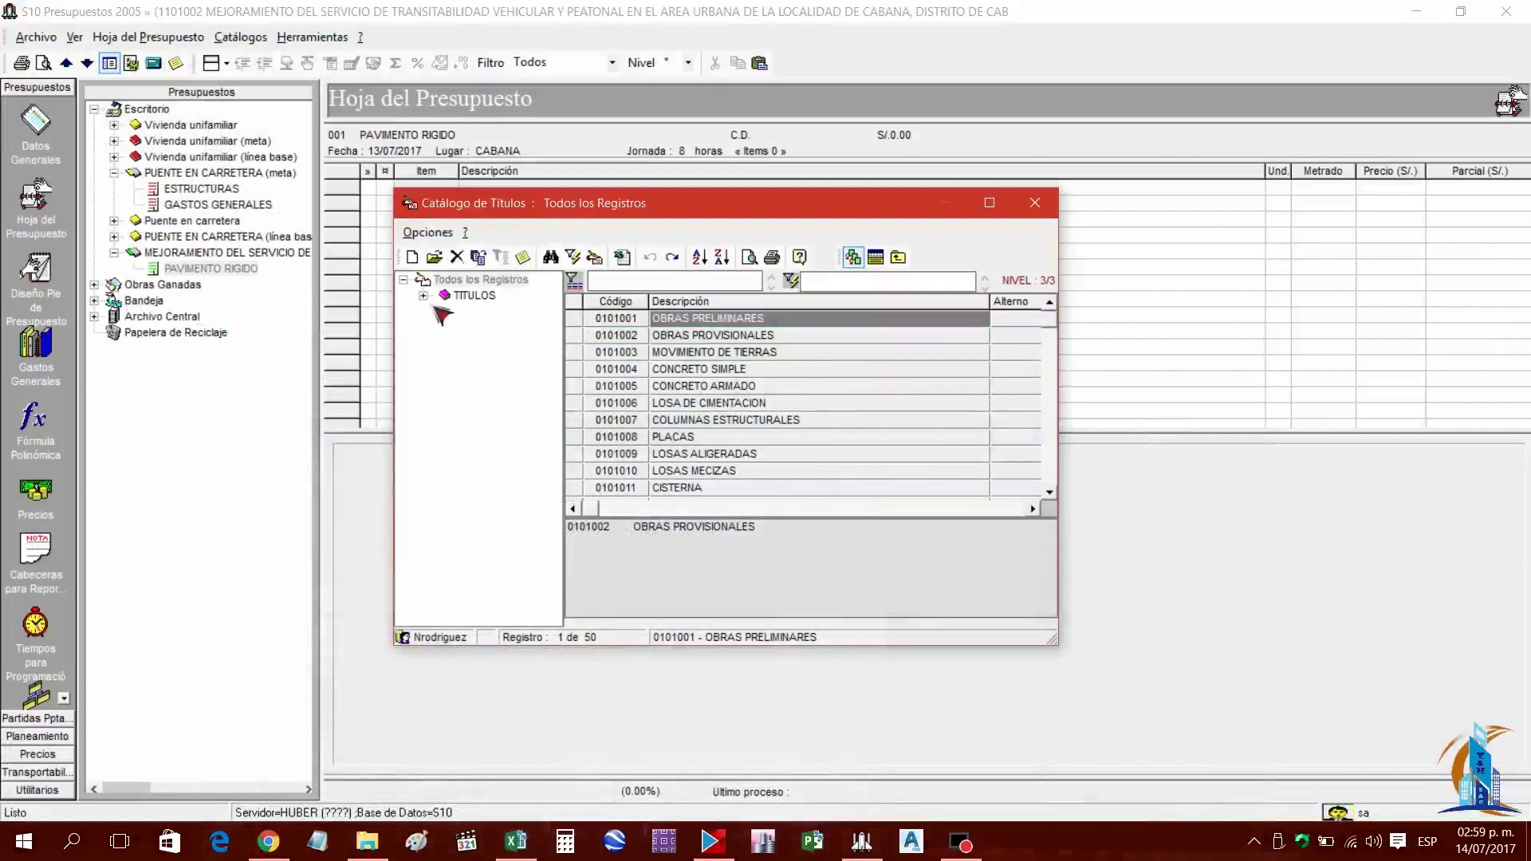
pyautogui.click(423, 296)
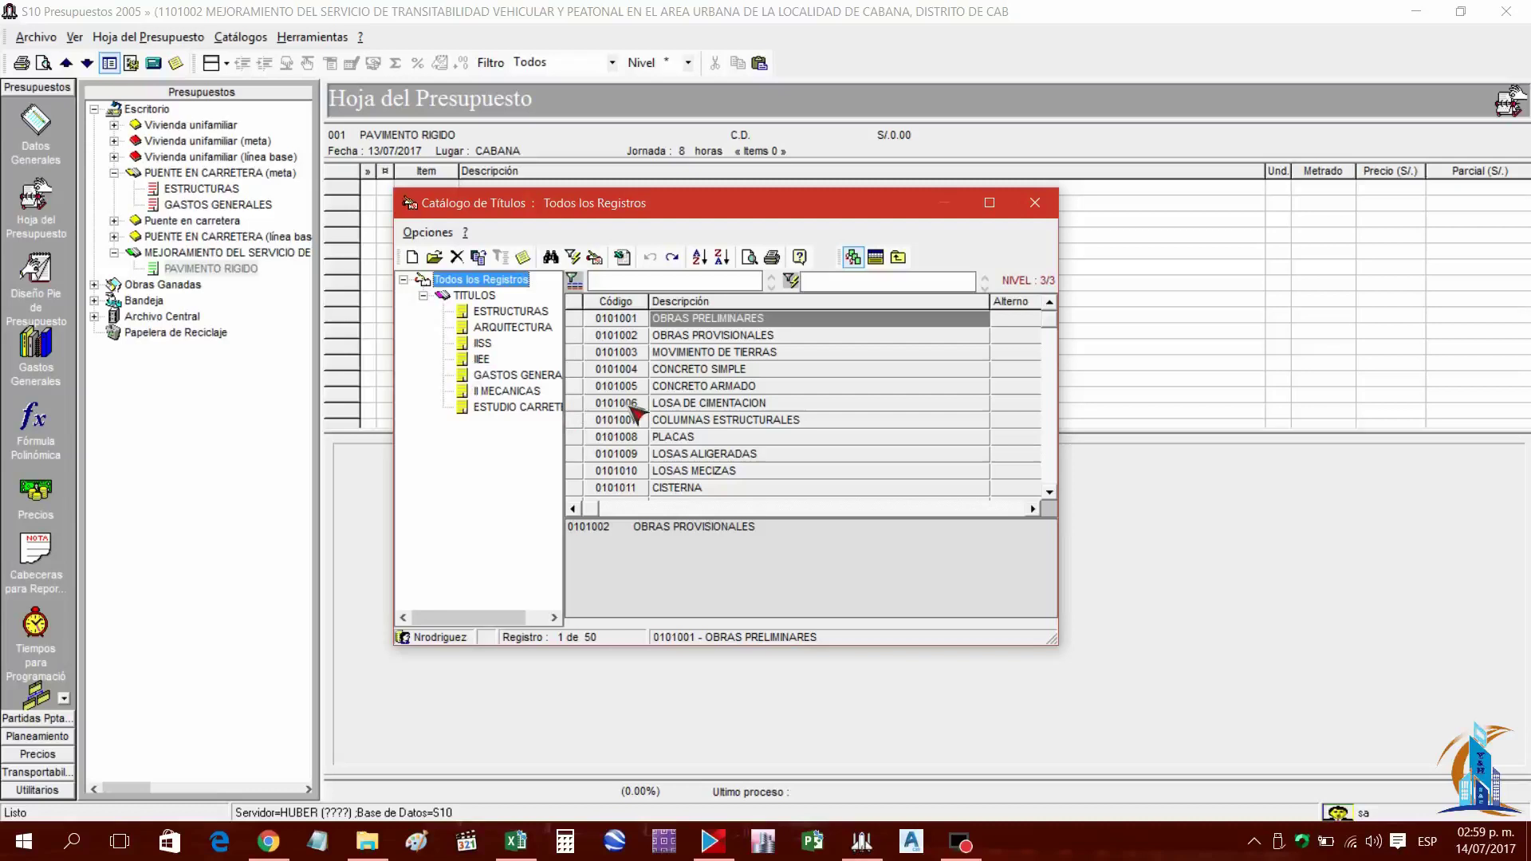
pyautogui.click(423, 296)
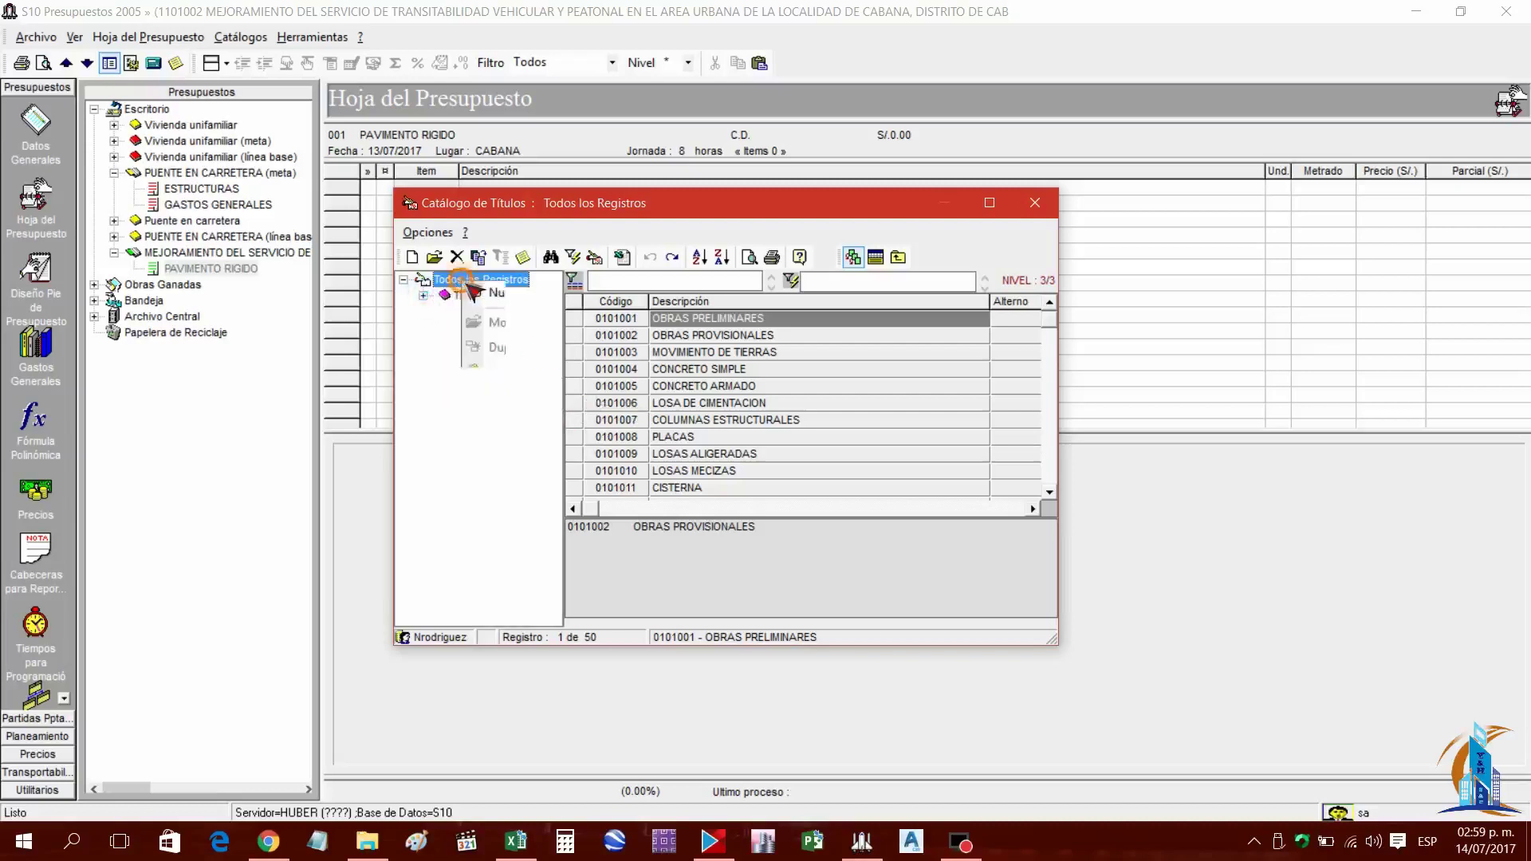
# Add a new sub-item named TITULOS PAVIMENTO under Todos los Registros in the title catalogue
pyautogui.rightClick(462, 284)
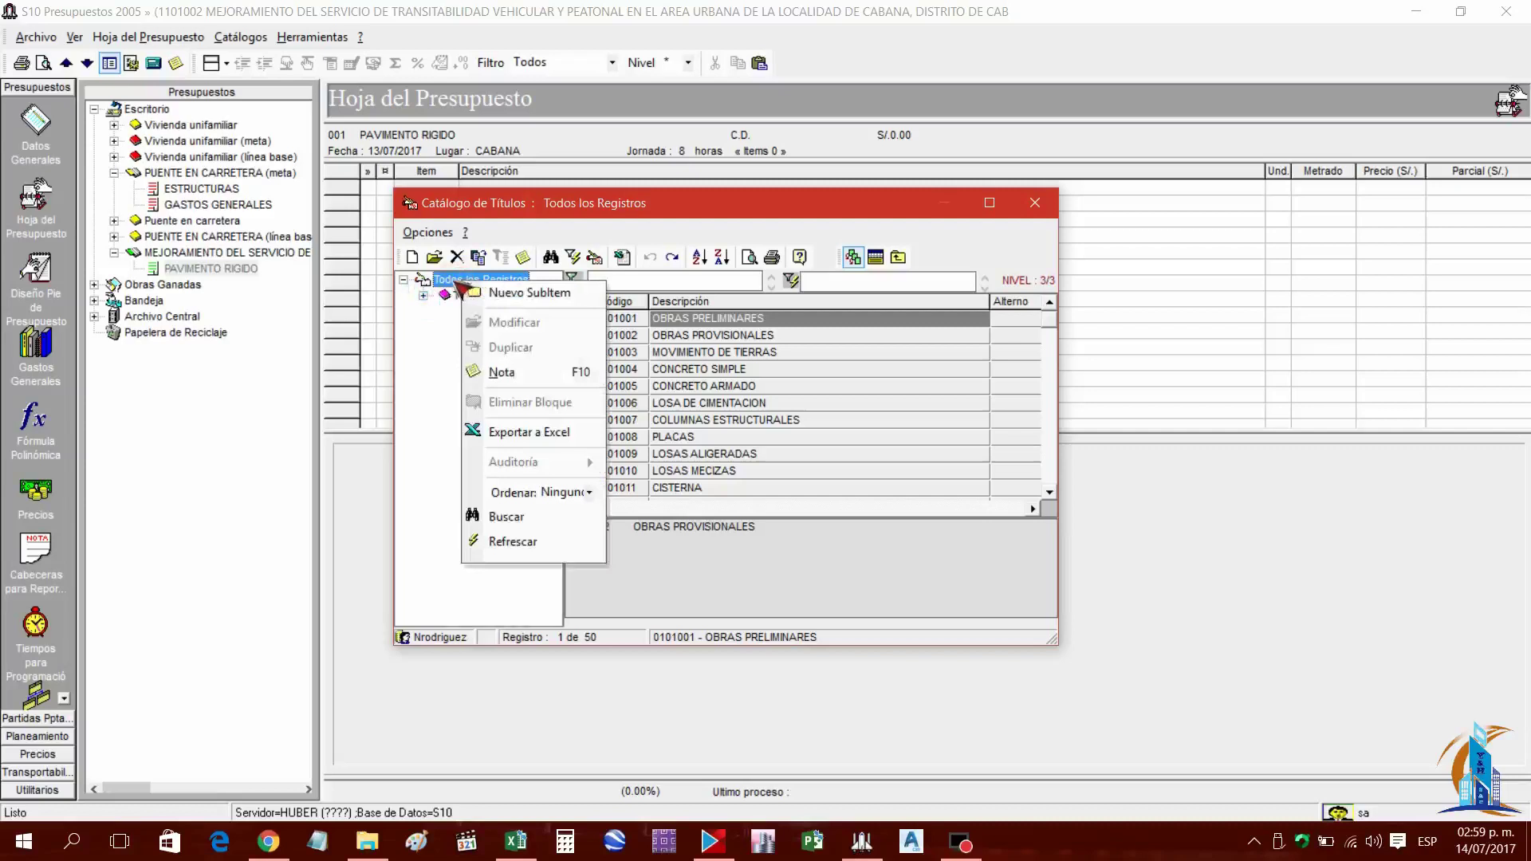
pyautogui.click(460, 283)
pyautogui.rightClick(460, 280)
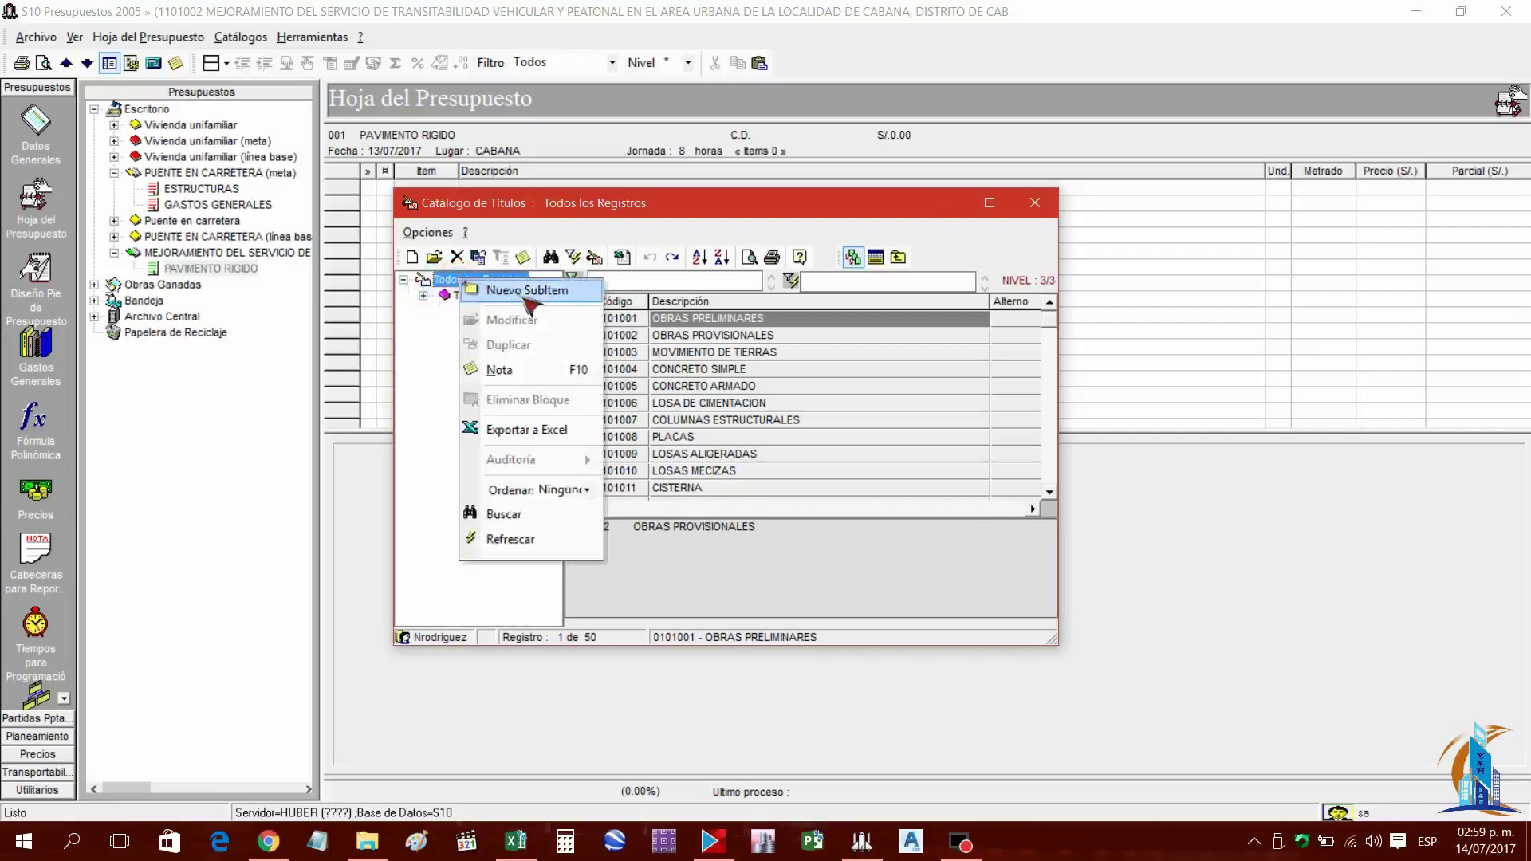
pyautogui.click(526, 298)
pyautogui.moveTo(446, 177); pyautogui.dragTo(693, 385)
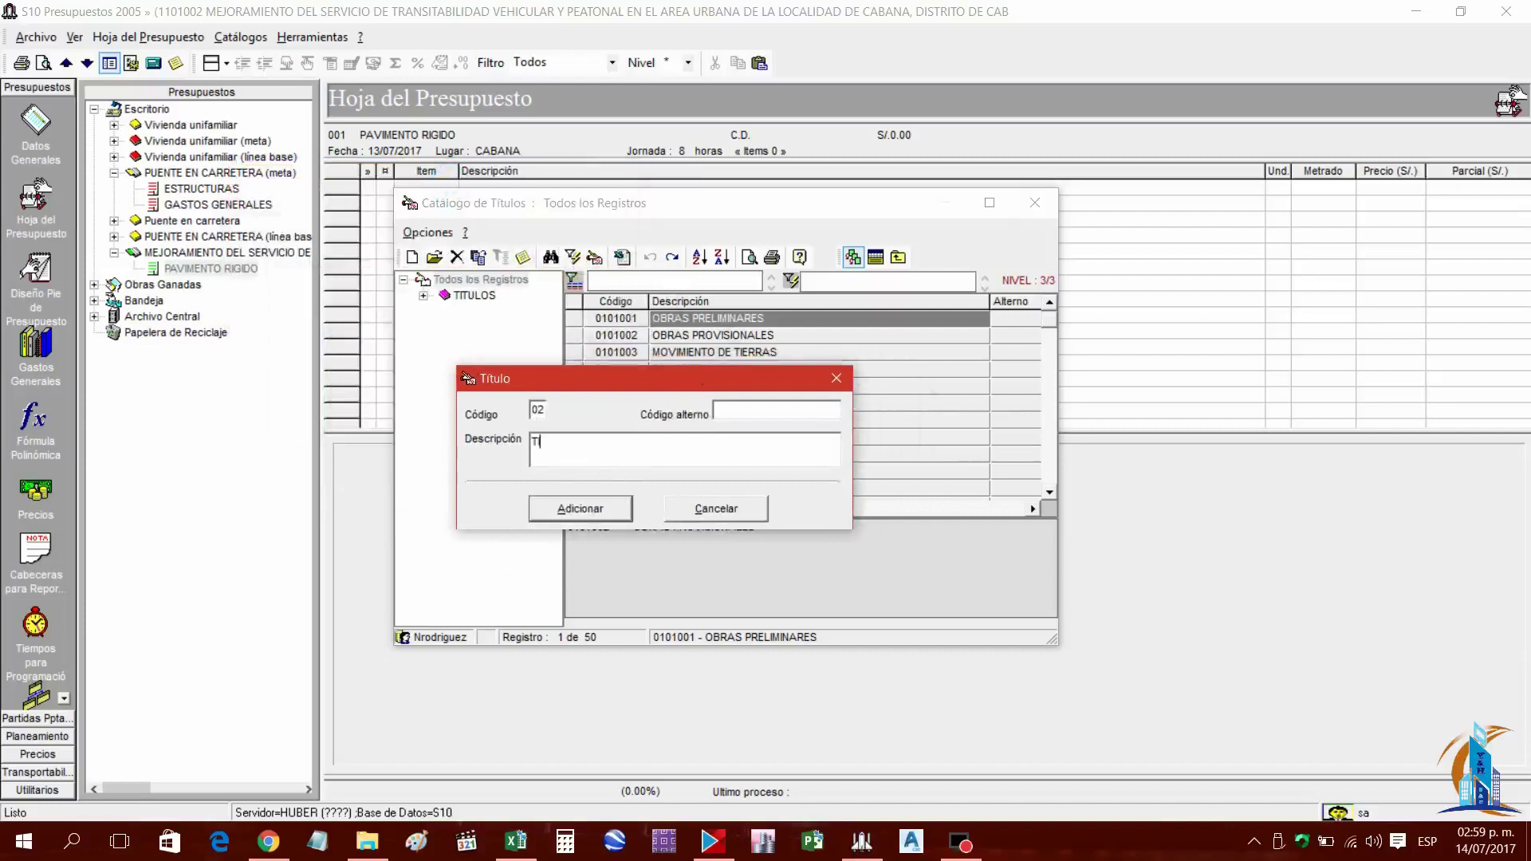
pyautogui.write('S PAVIMENTO')
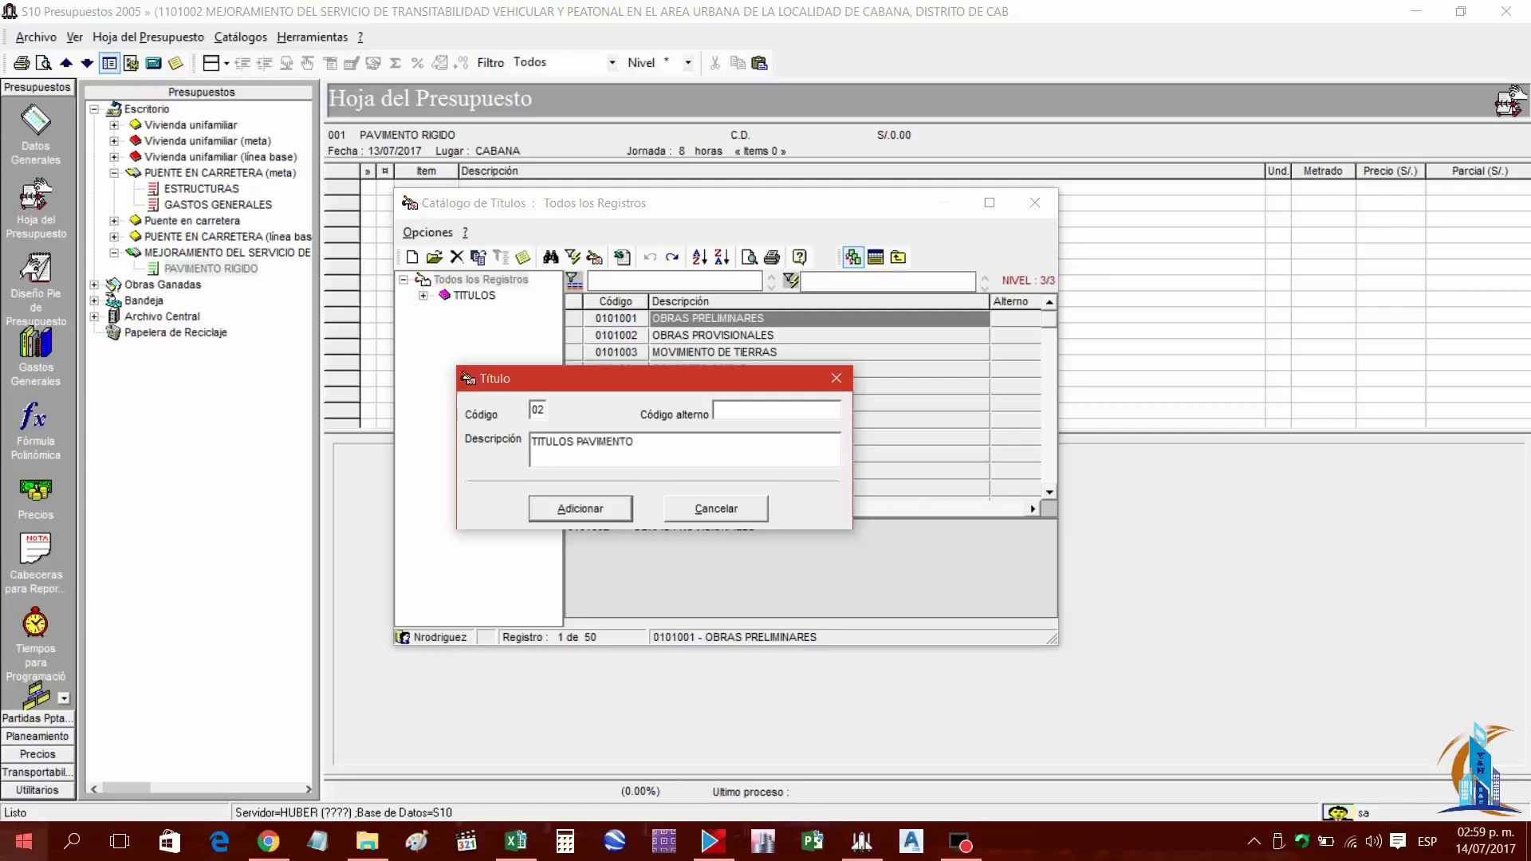
pyautogui.click(586, 507)
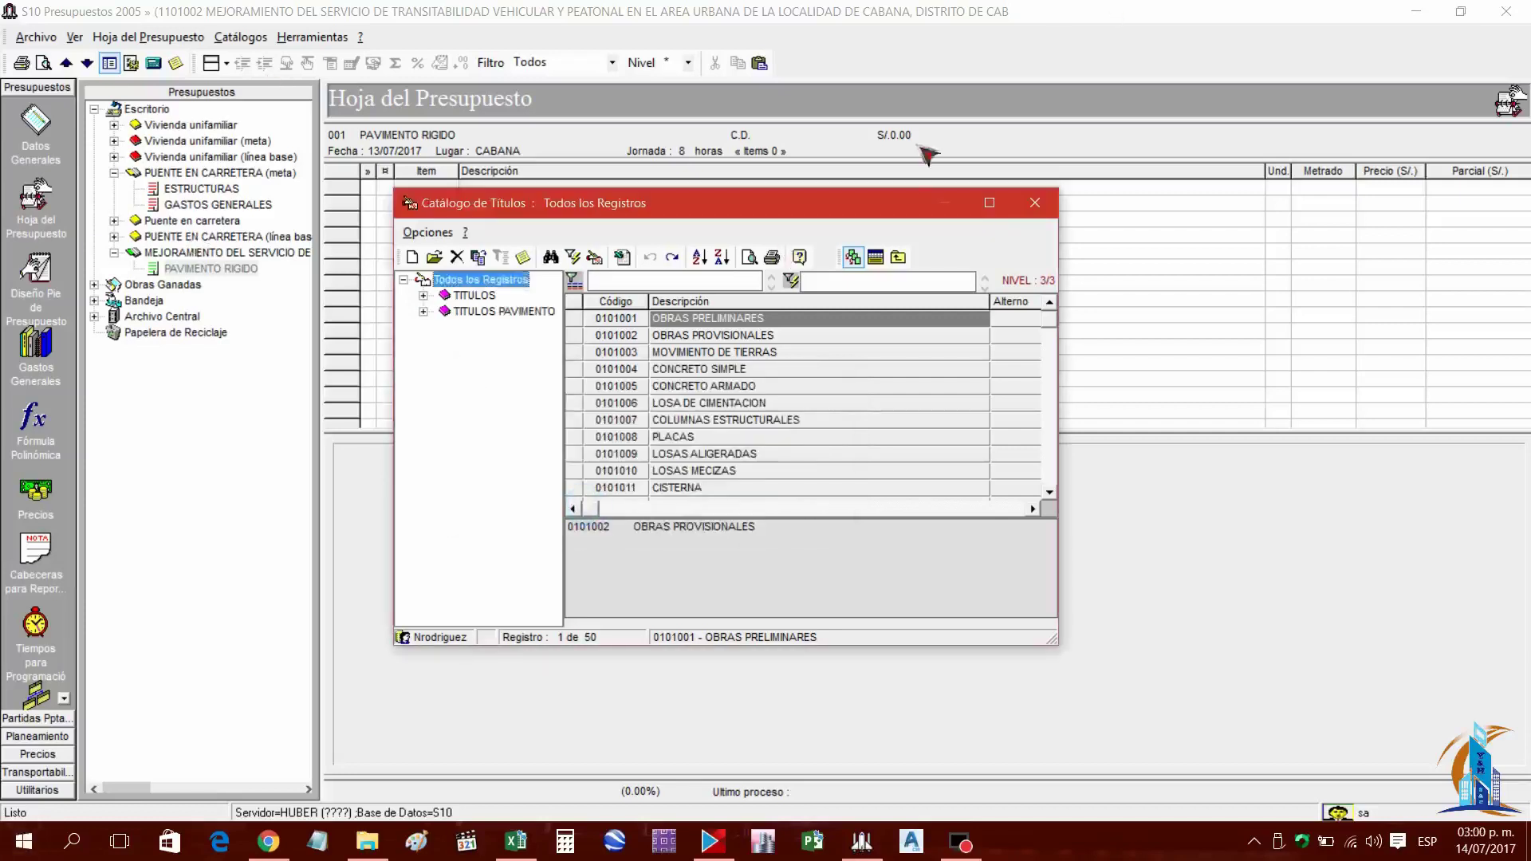
# Add a sub-item named TODOS under the TITULOS PAVIMENTO group of the title catalogue
pyautogui.click(498, 312)
pyautogui.click(423, 312)
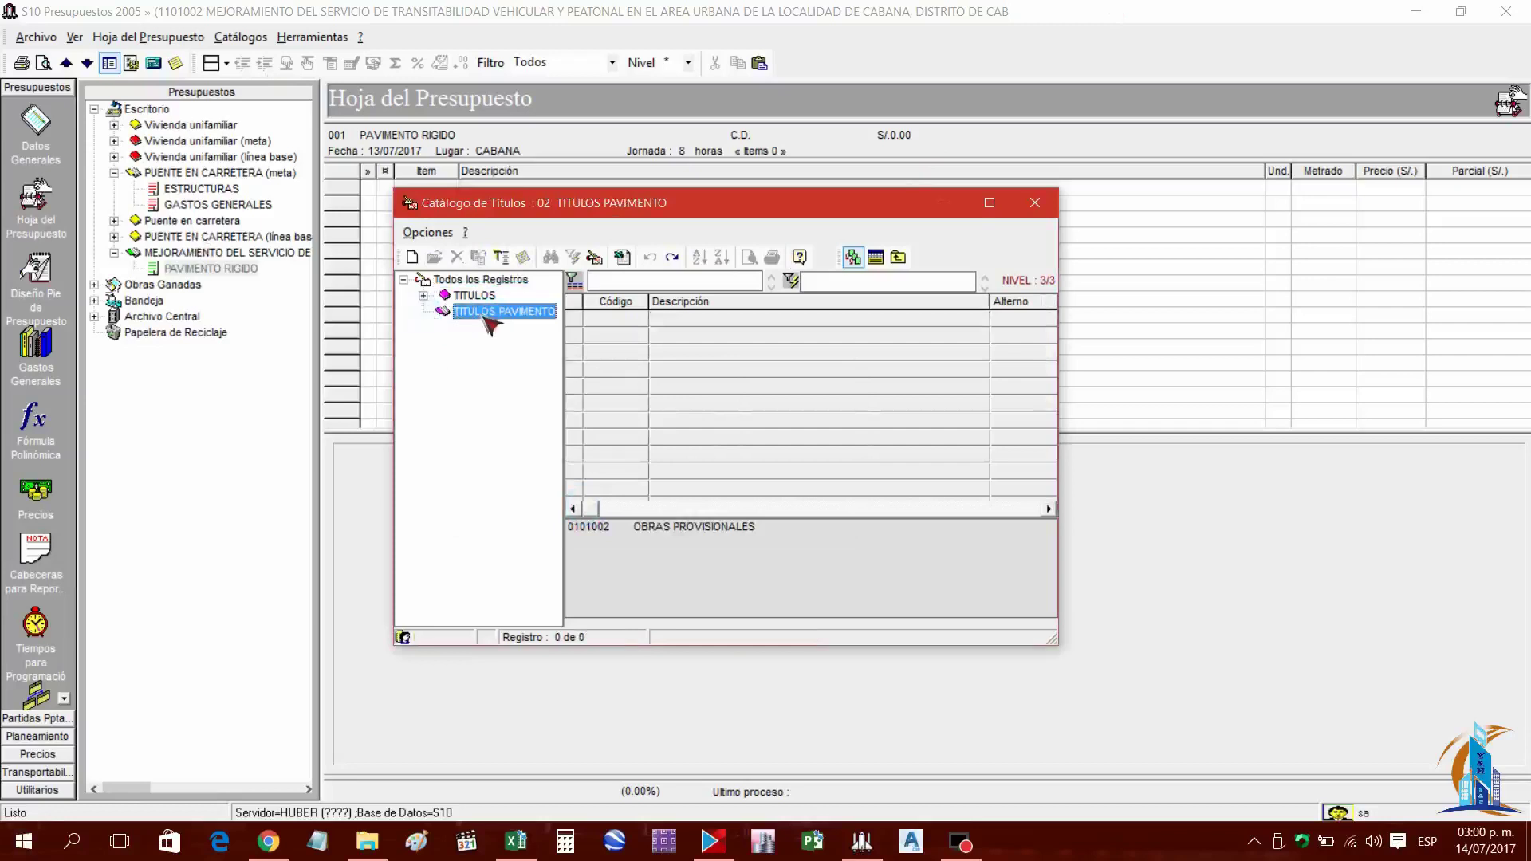
pyautogui.rightClick(484, 317)
pyautogui.click(511, 327)
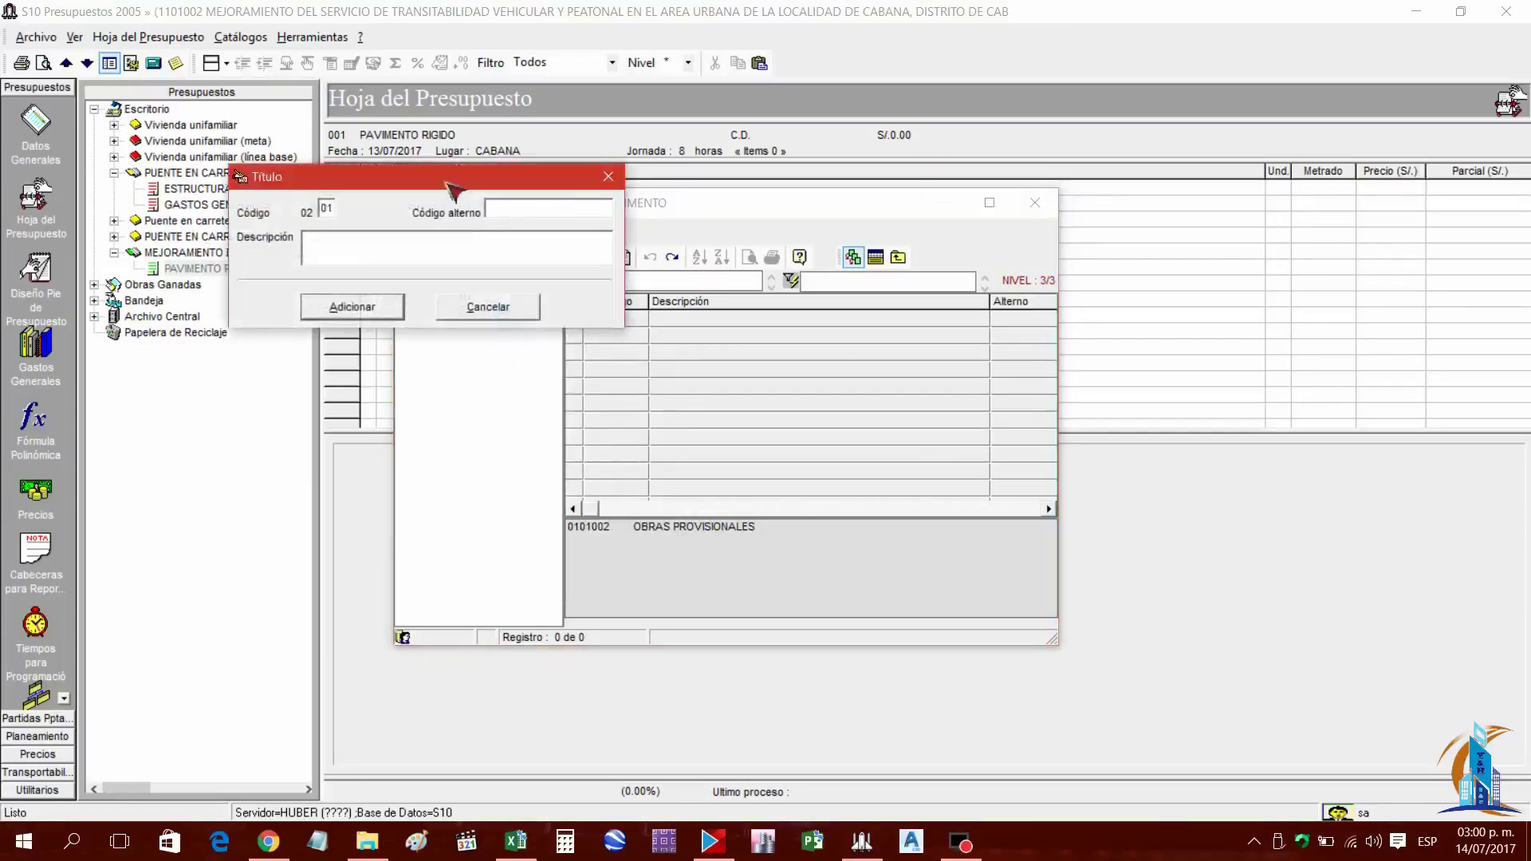
pyautogui.moveTo(447, 182); pyautogui.dragTo(708, 401)
pyautogui.click(628, 465)
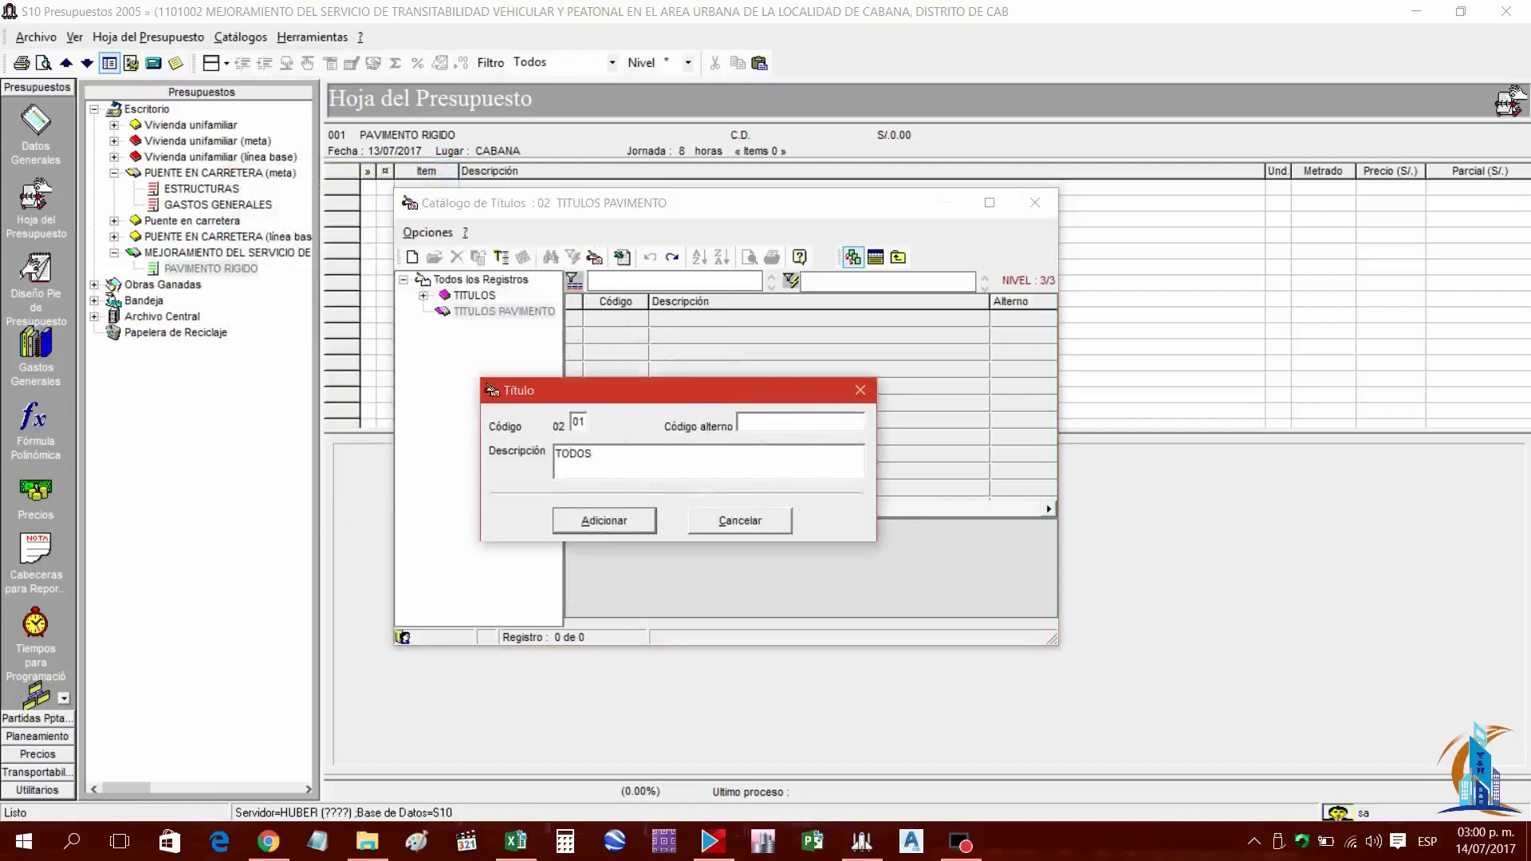
pyautogui.click(612, 527)
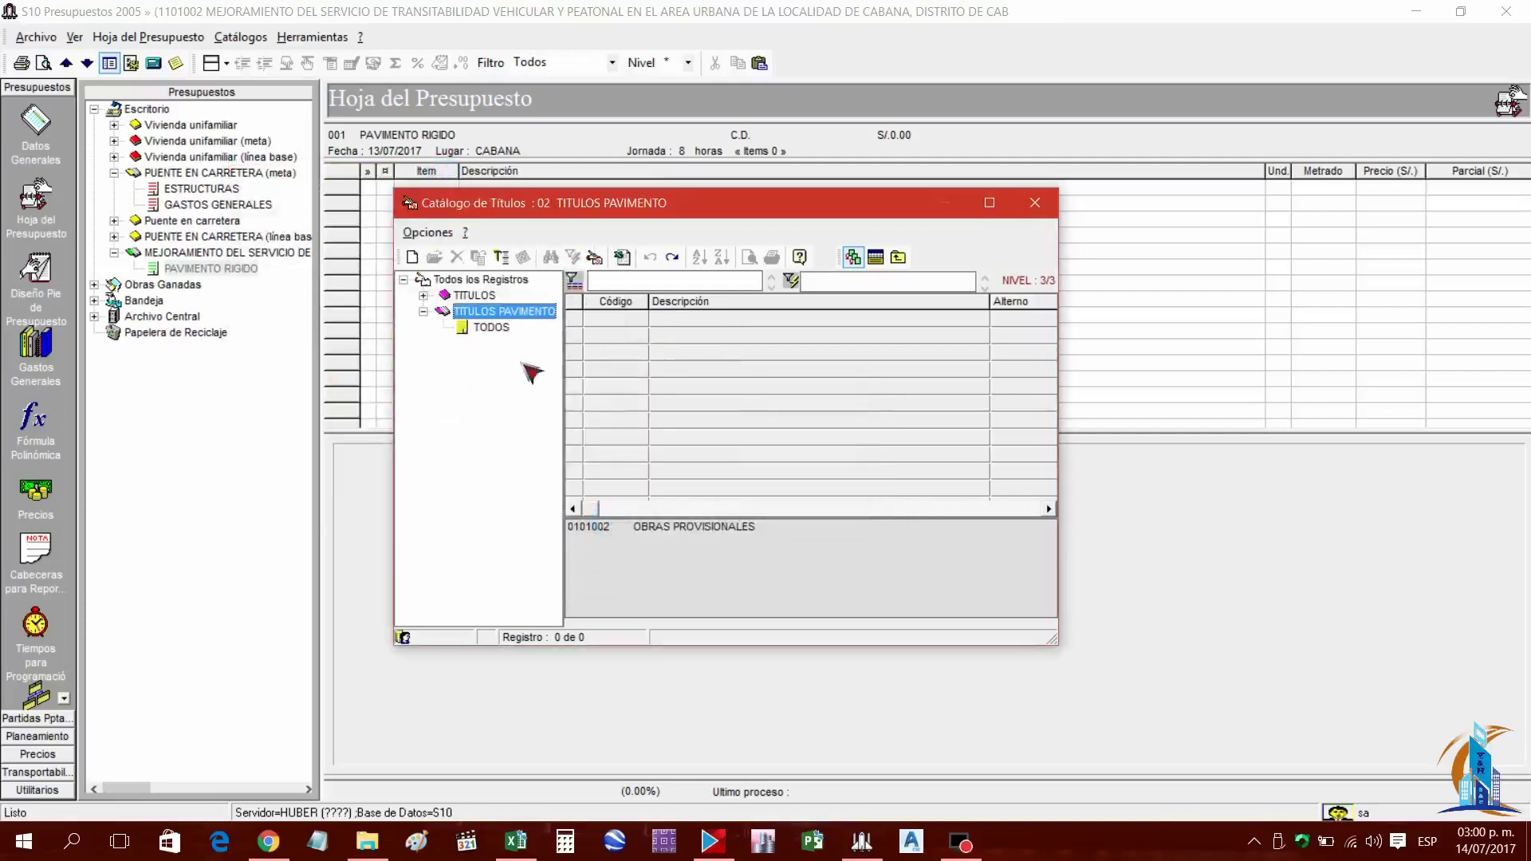
# Add the title TRABAJOS PRELIMINARES under TODOS, checking its wording in the Excel summary
pyautogui.click(490, 328)
pyautogui.rightClick(493, 329)
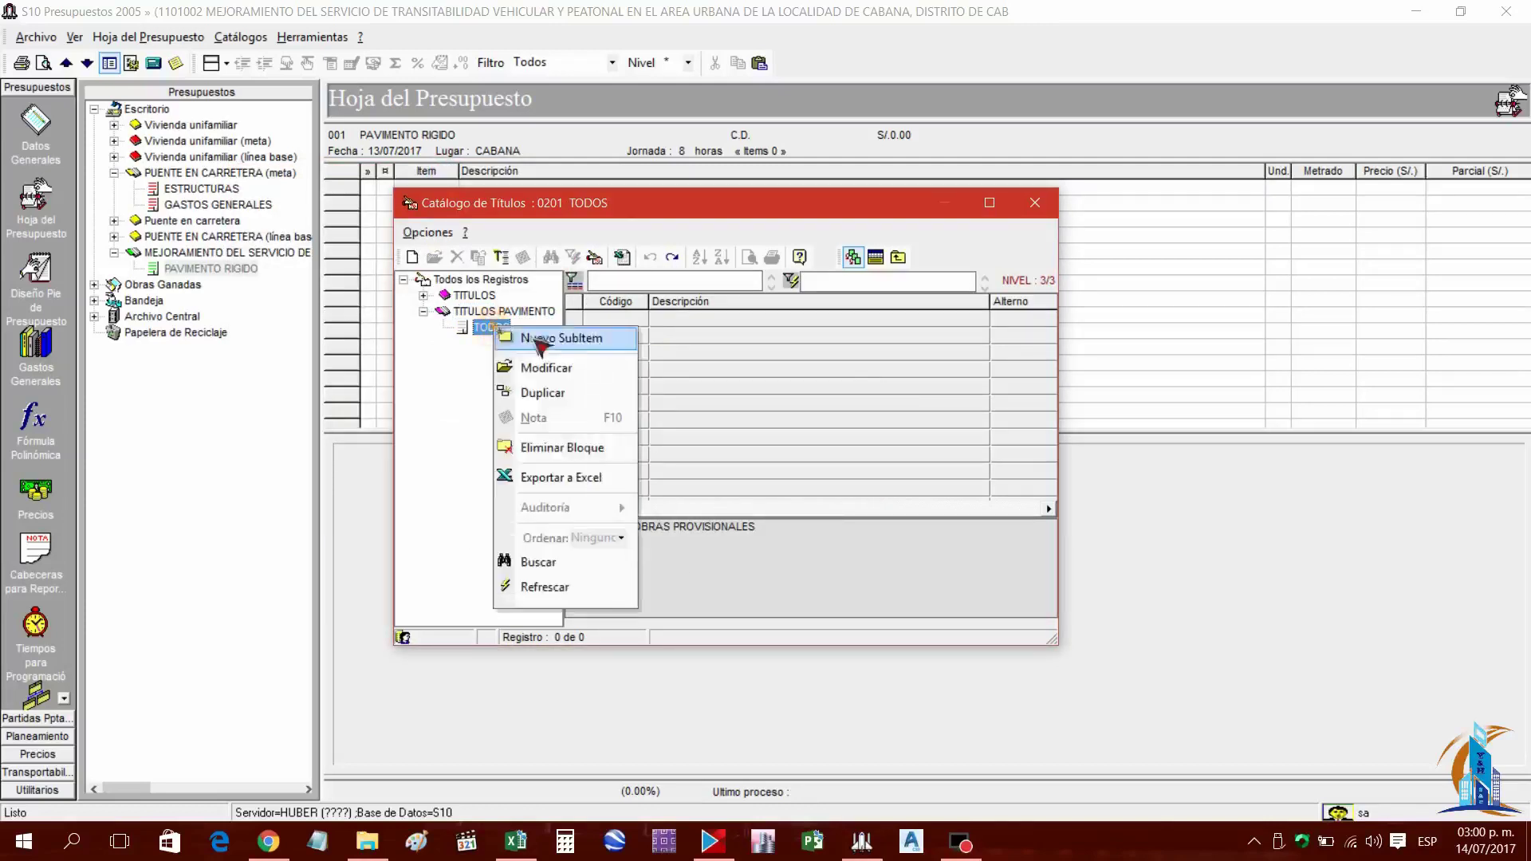
pyautogui.click(542, 339)
pyautogui.moveTo(426, 175); pyautogui.dragTo(693, 400)
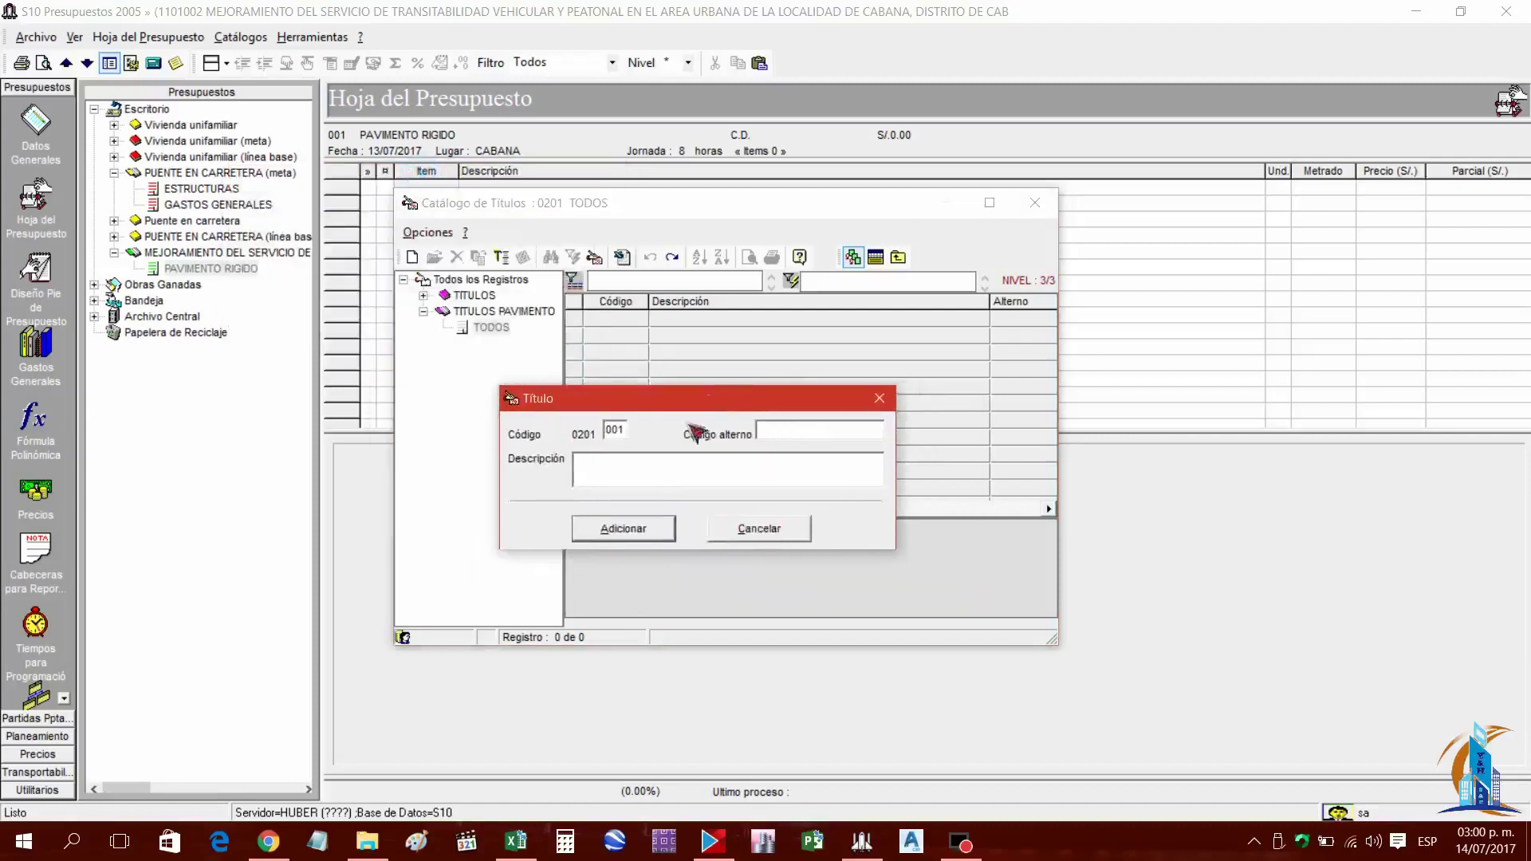
pyautogui.click(517, 841)
pyautogui.hotkey('ctrl', 'c')
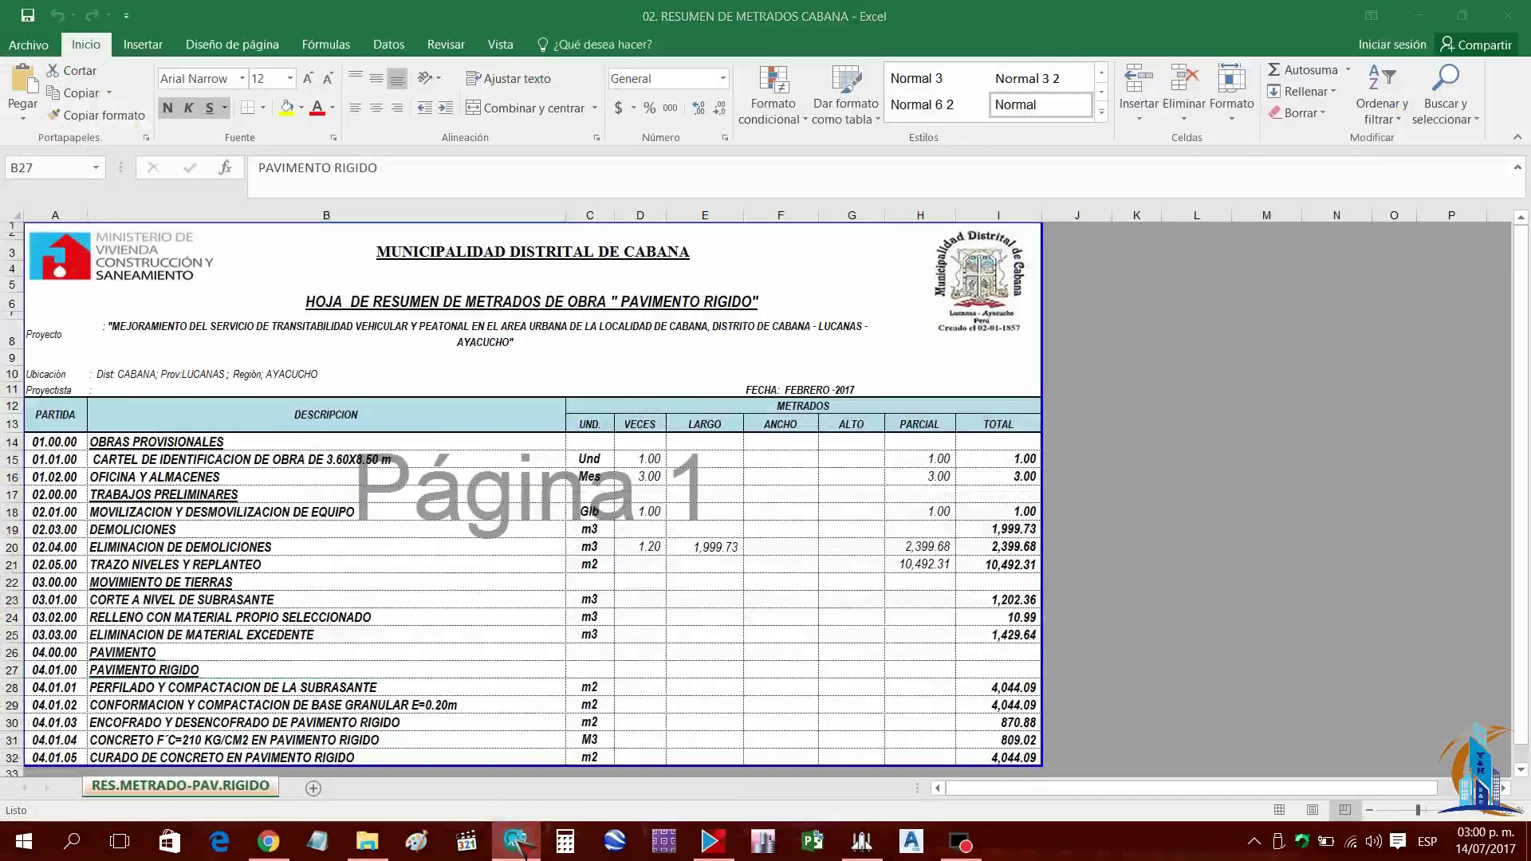
pyautogui.click(517, 841)
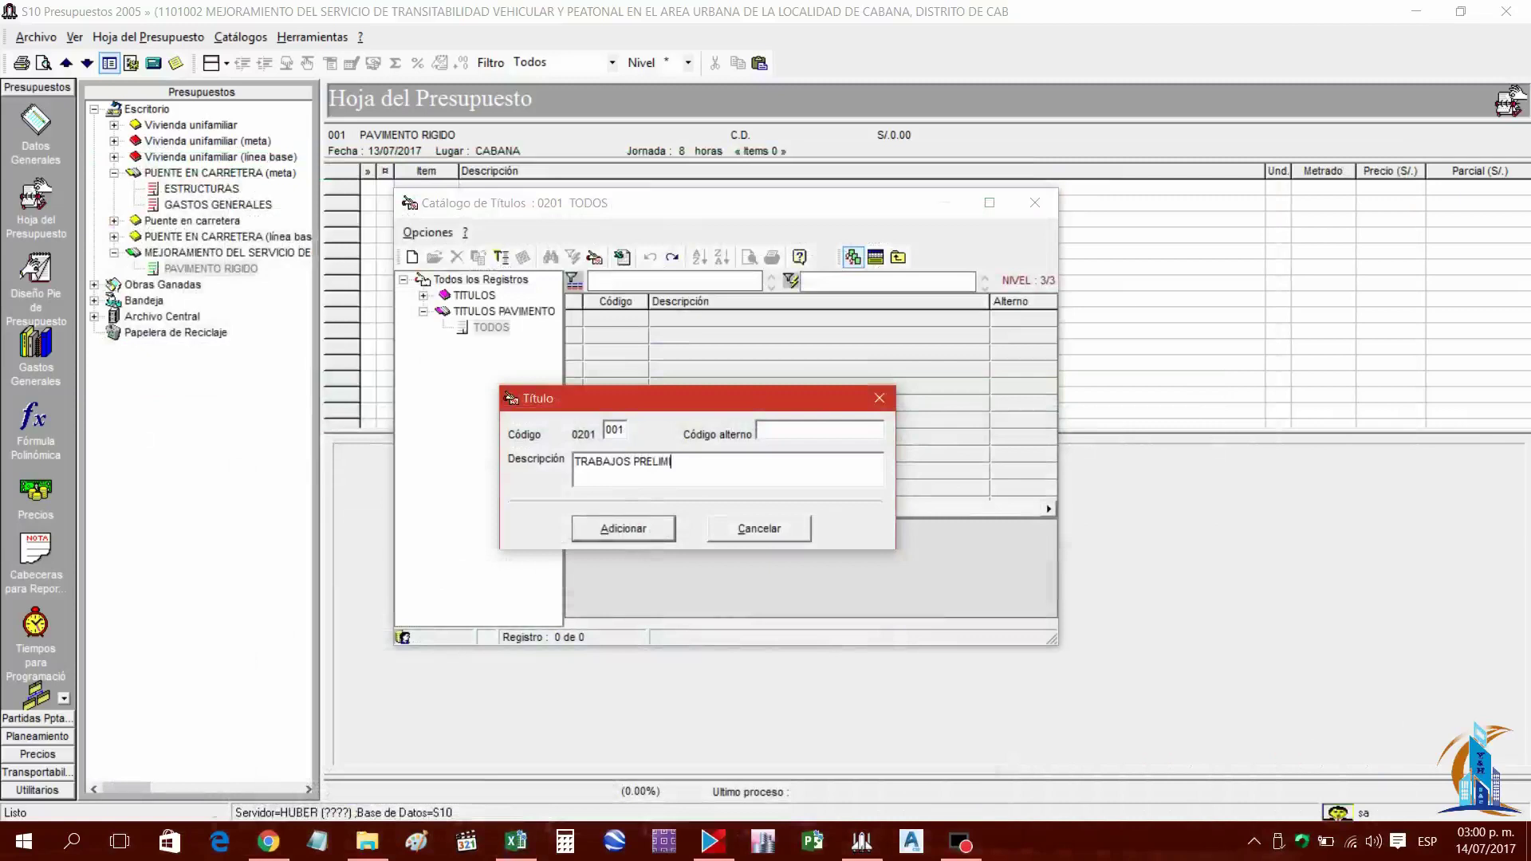
pyautogui.click(623, 527)
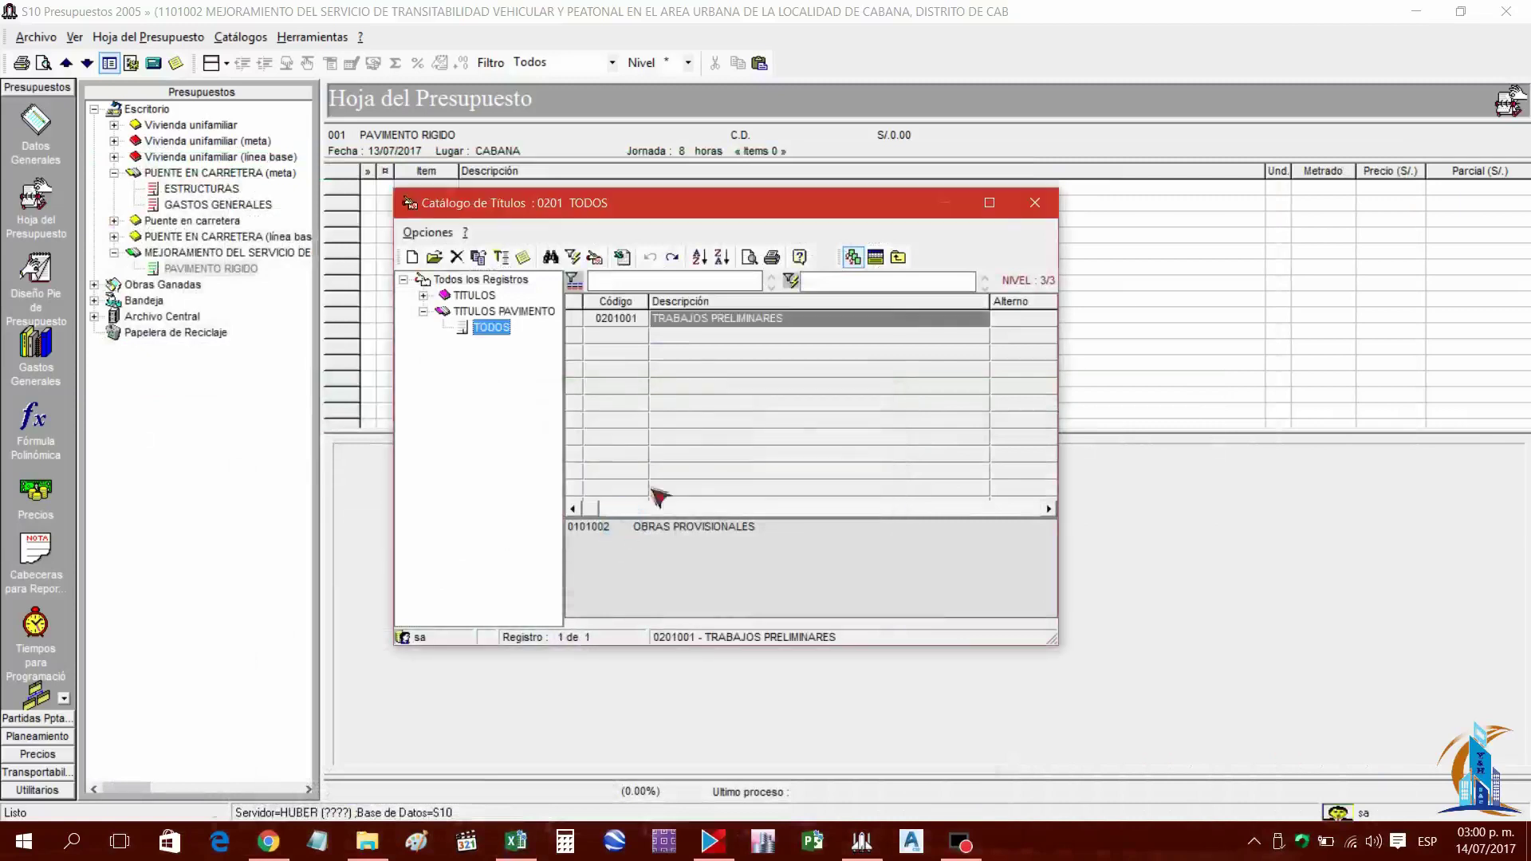
# Pick TRABAJOS PRELIMINARES from TODOS and MOVIMIENTO DE TIERRAS from TITULOS for the budget, checking the title order in the Excel summary
pyautogui.doubleClick(747, 323)
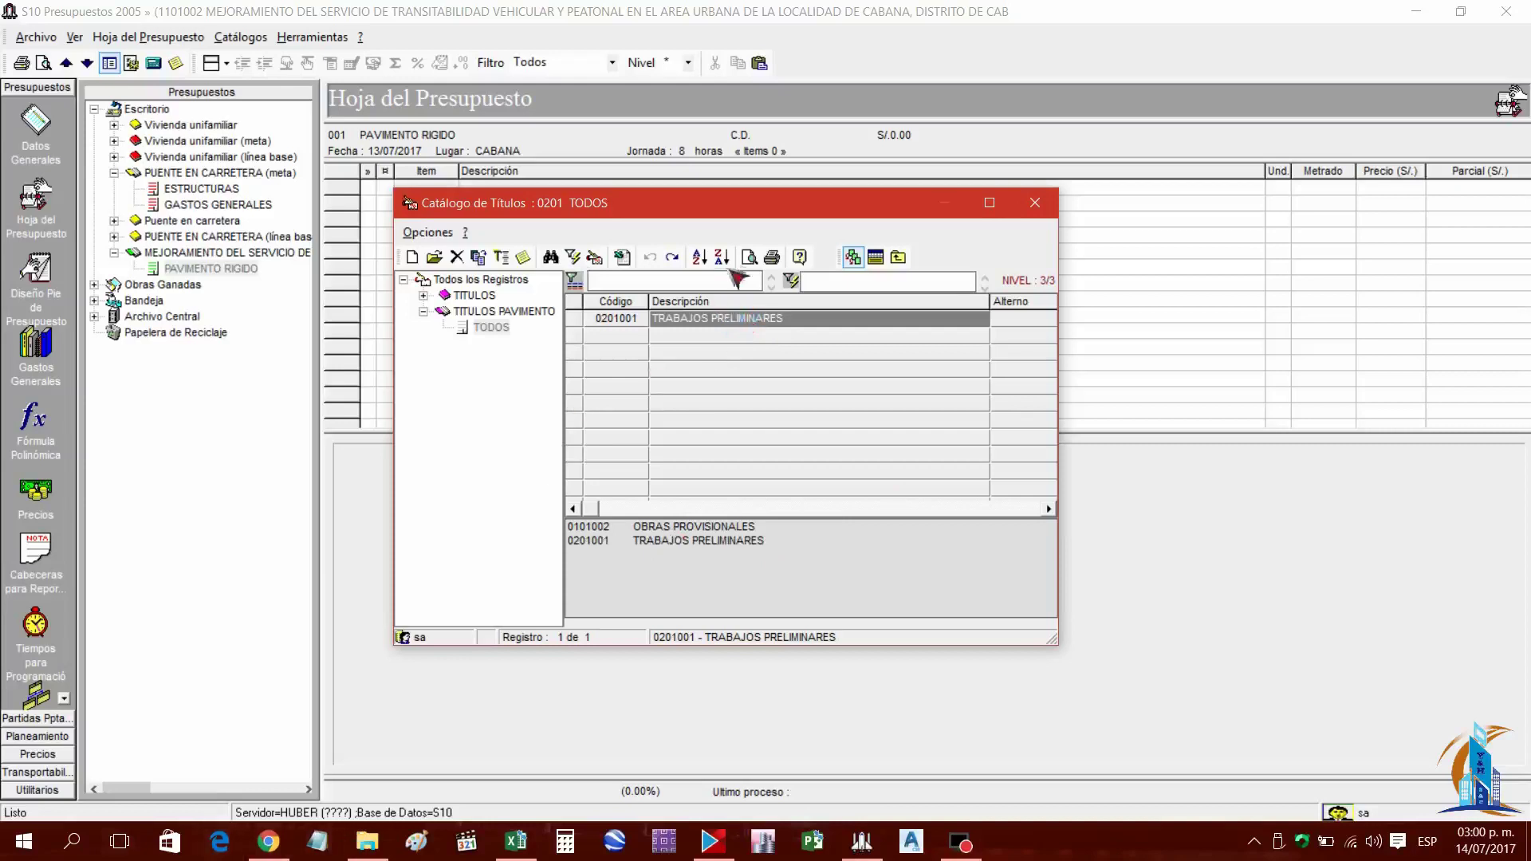
pyautogui.click(475, 296)
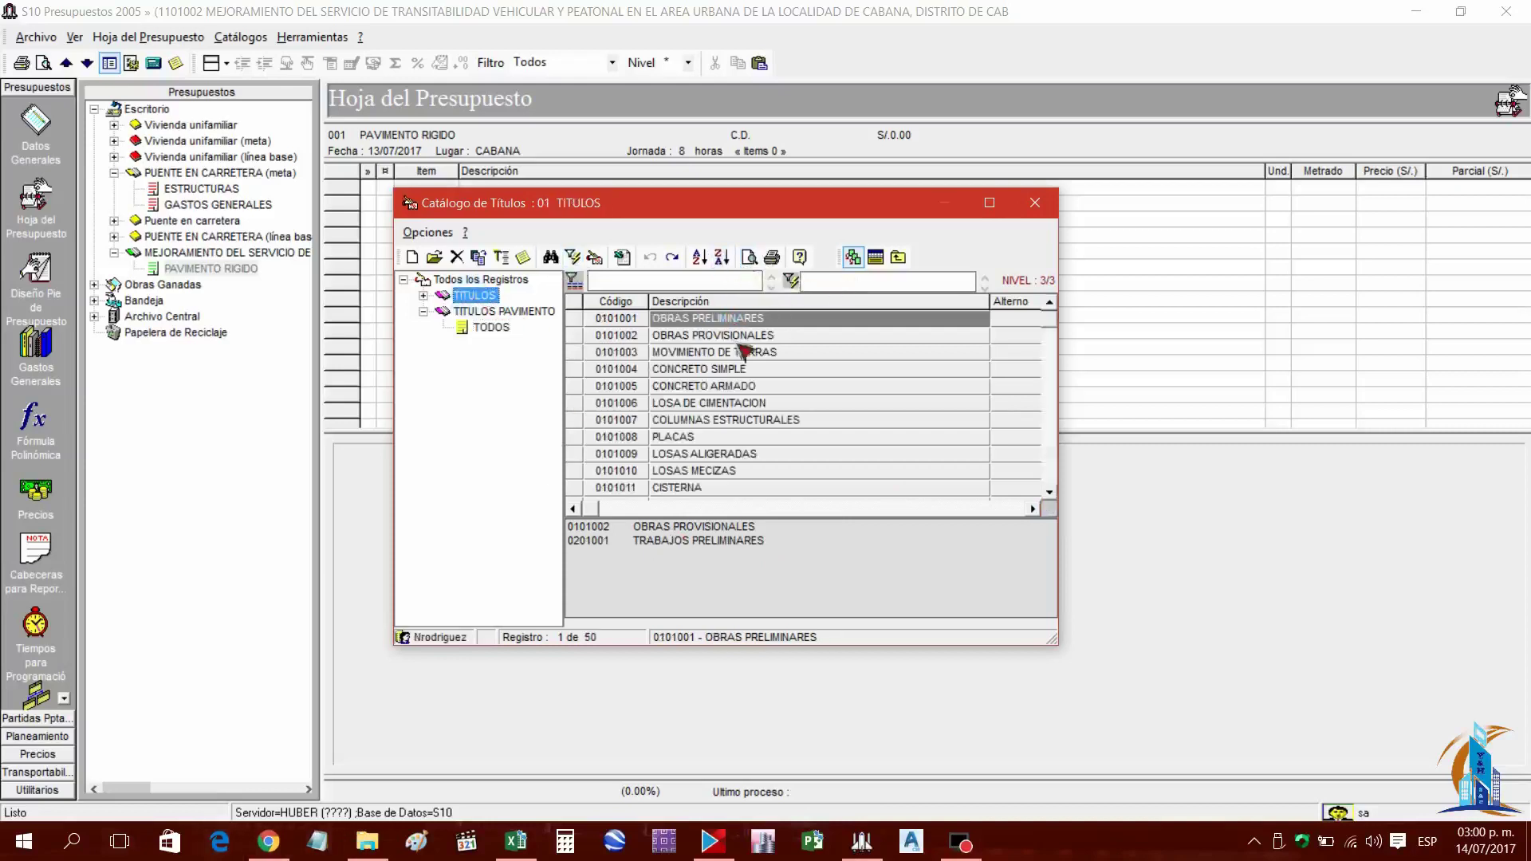
pyautogui.click(423, 311)
pyautogui.click(516, 841)
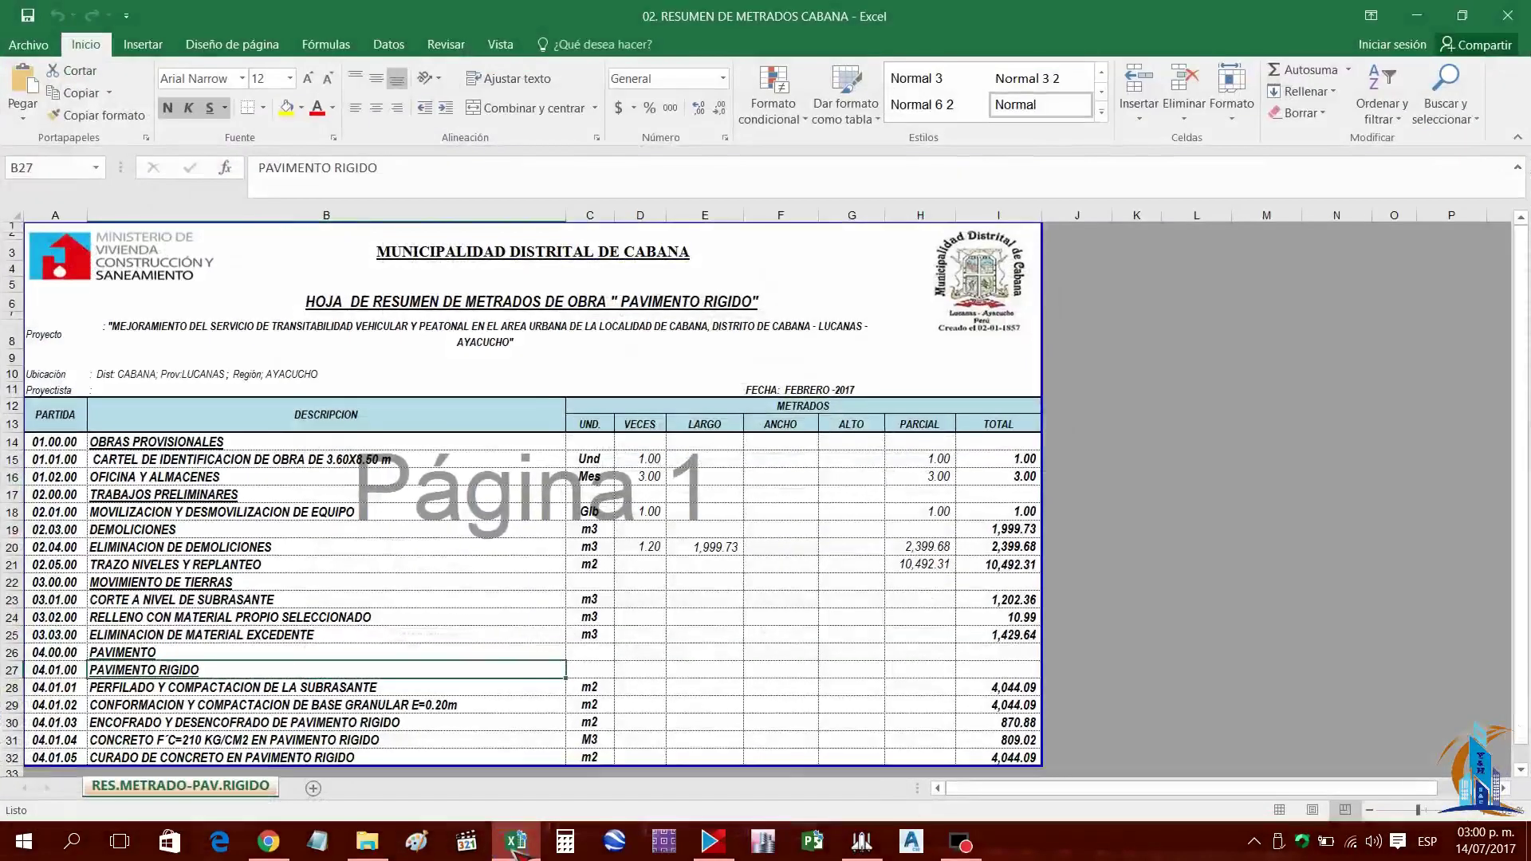
pyautogui.click(516, 844)
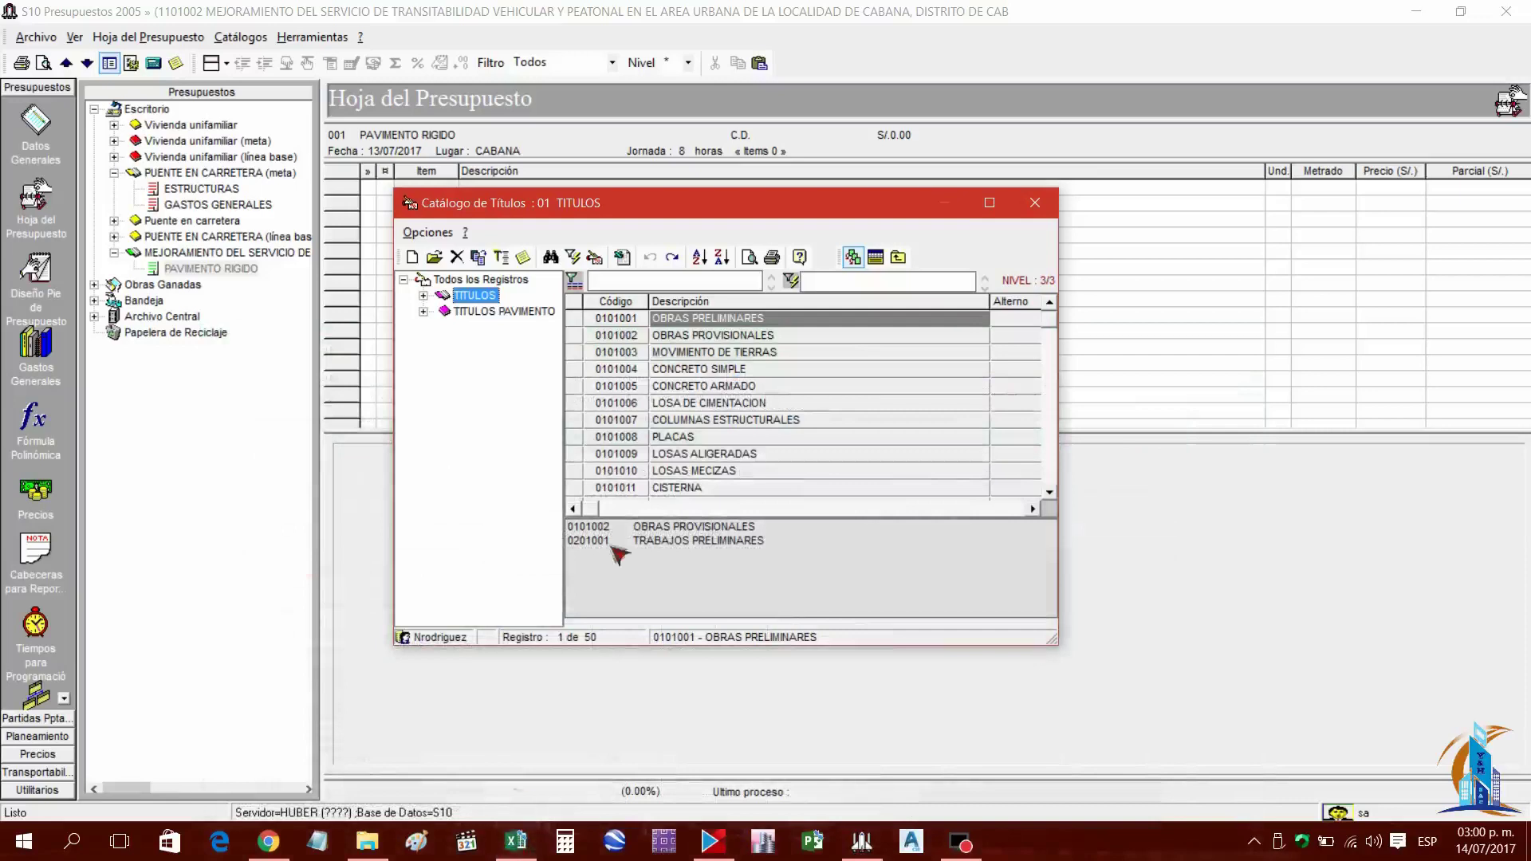
pyautogui.click(706, 371)
pyautogui.write('MO')
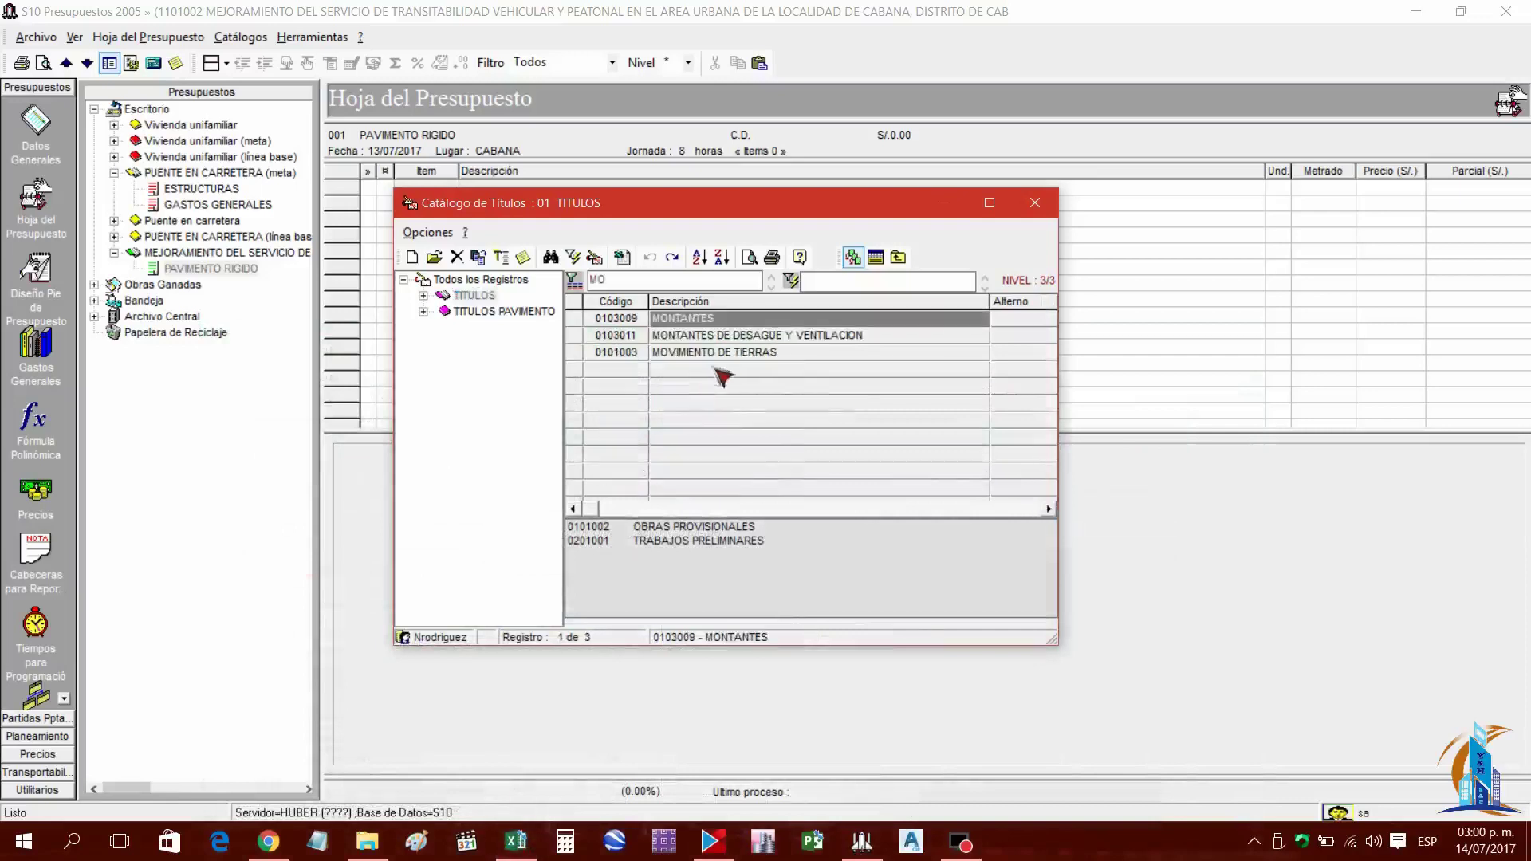
pyautogui.click(706, 355)
pyautogui.doubleClick(706, 356)
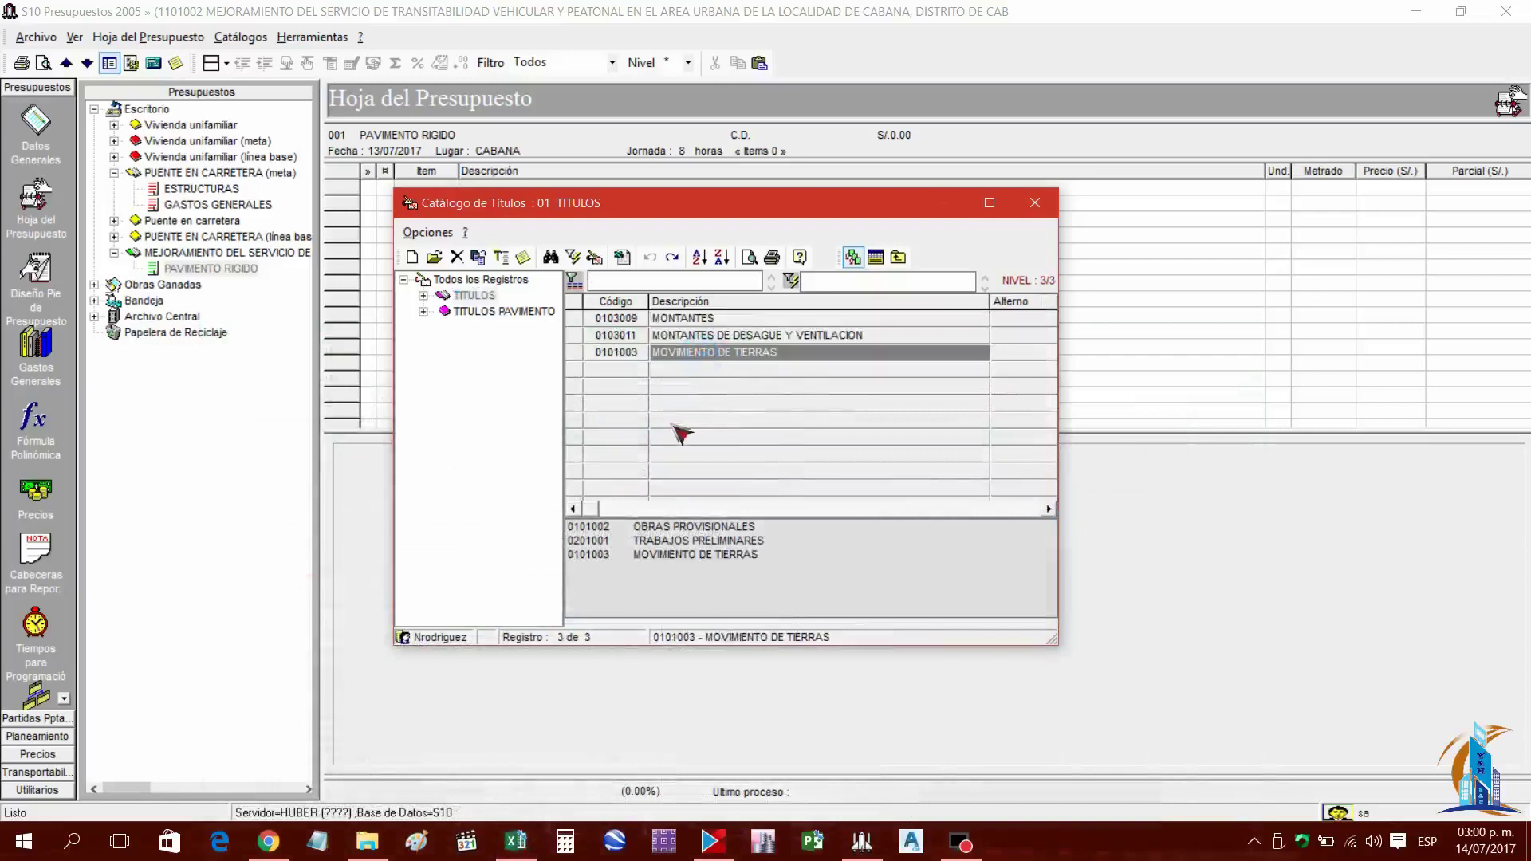
# Search the TITULOS group for PAVIMEN and add the title PAVIMENTO under TODOS in TITULOS PAVIMENTO
pyautogui.write('PAVIMEN')
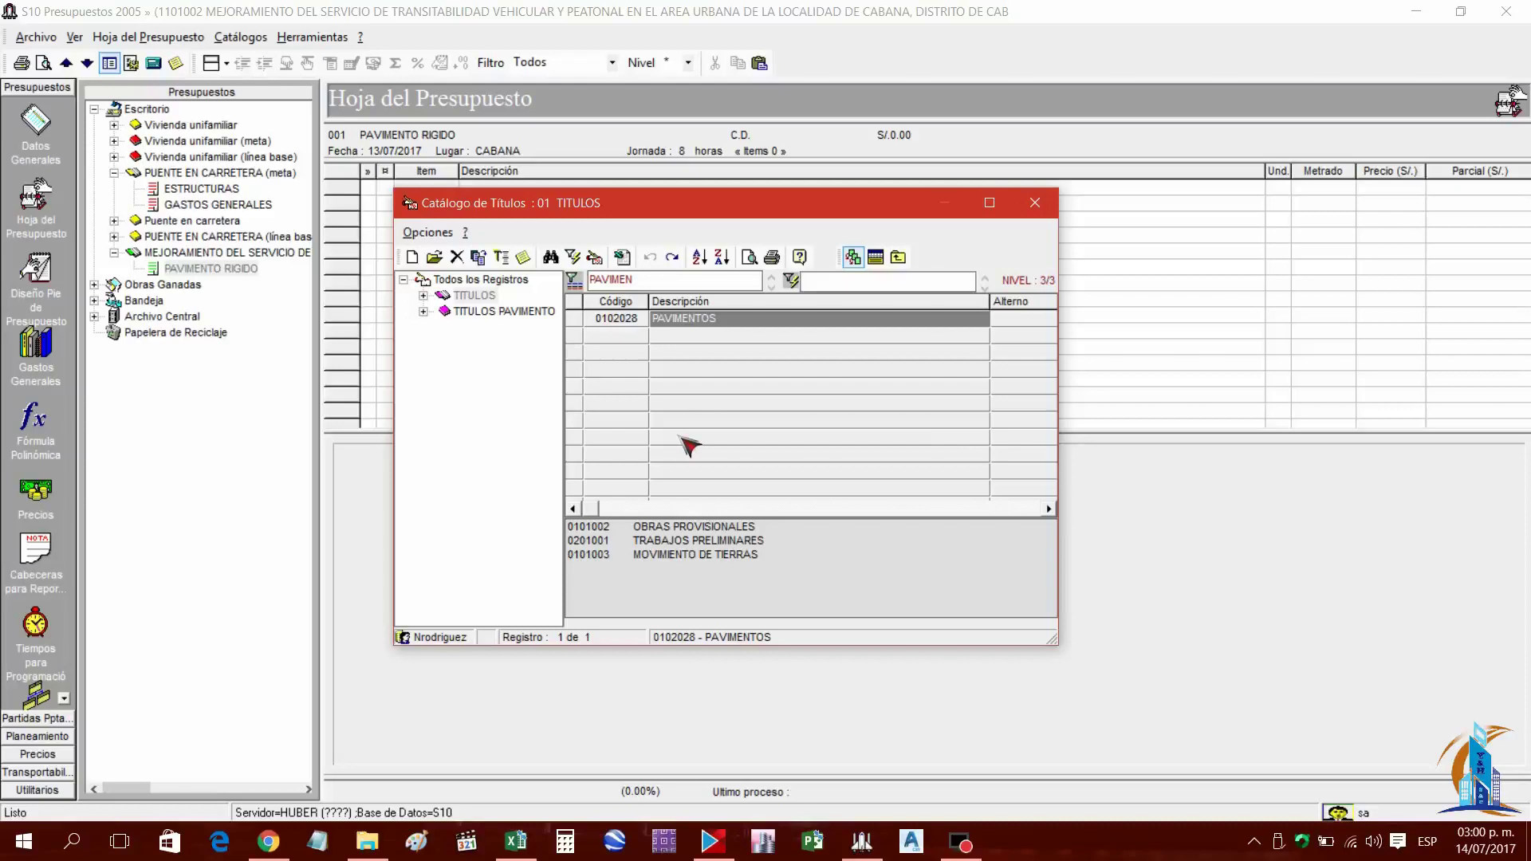
pyautogui.click(423, 312)
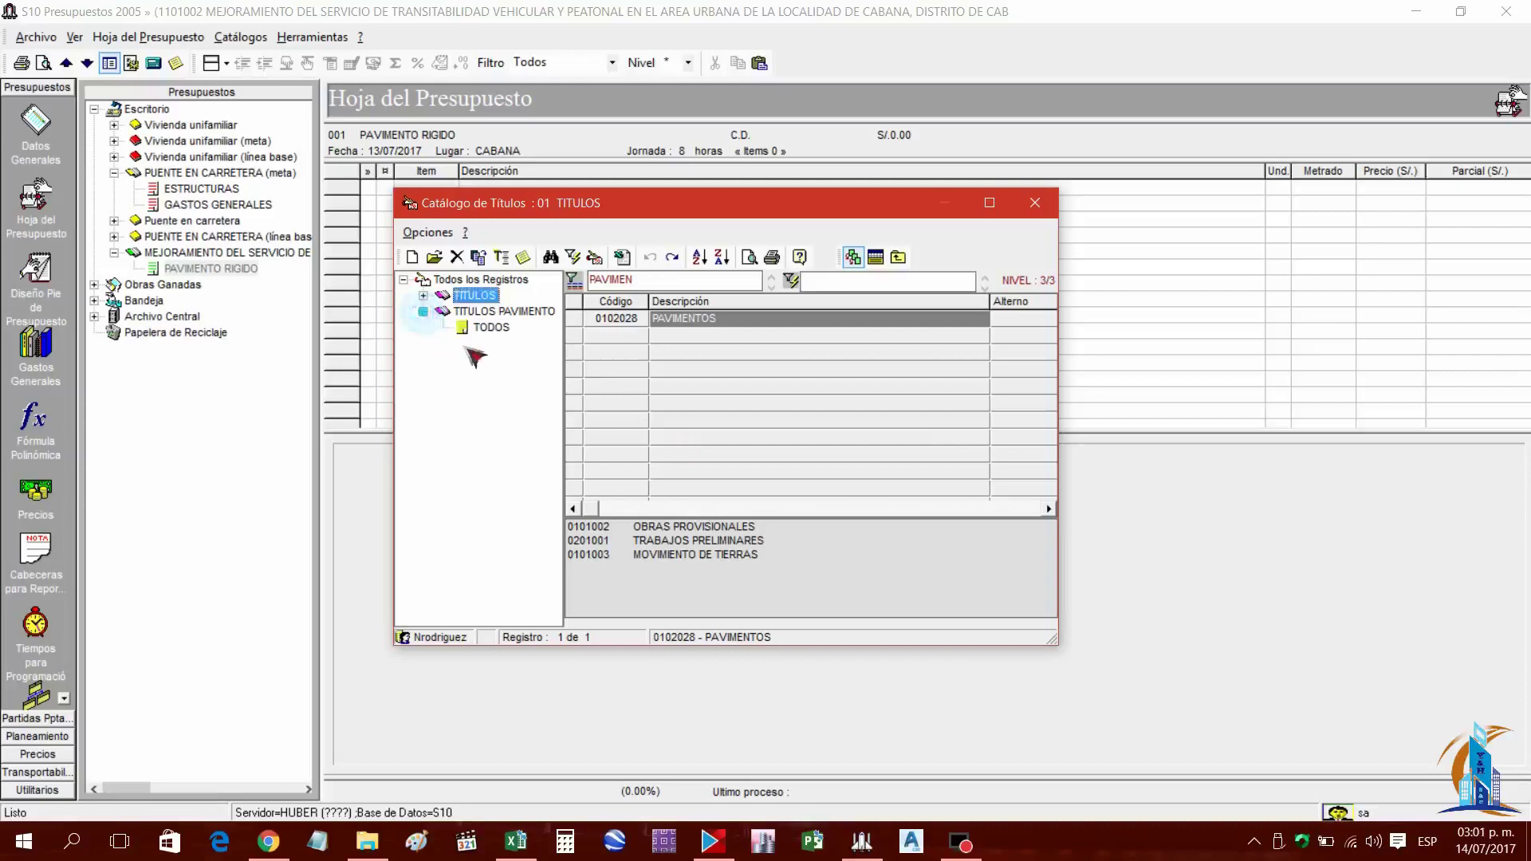
pyautogui.click(491, 326)
pyautogui.rightClick(492, 327)
pyautogui.click(573, 348)
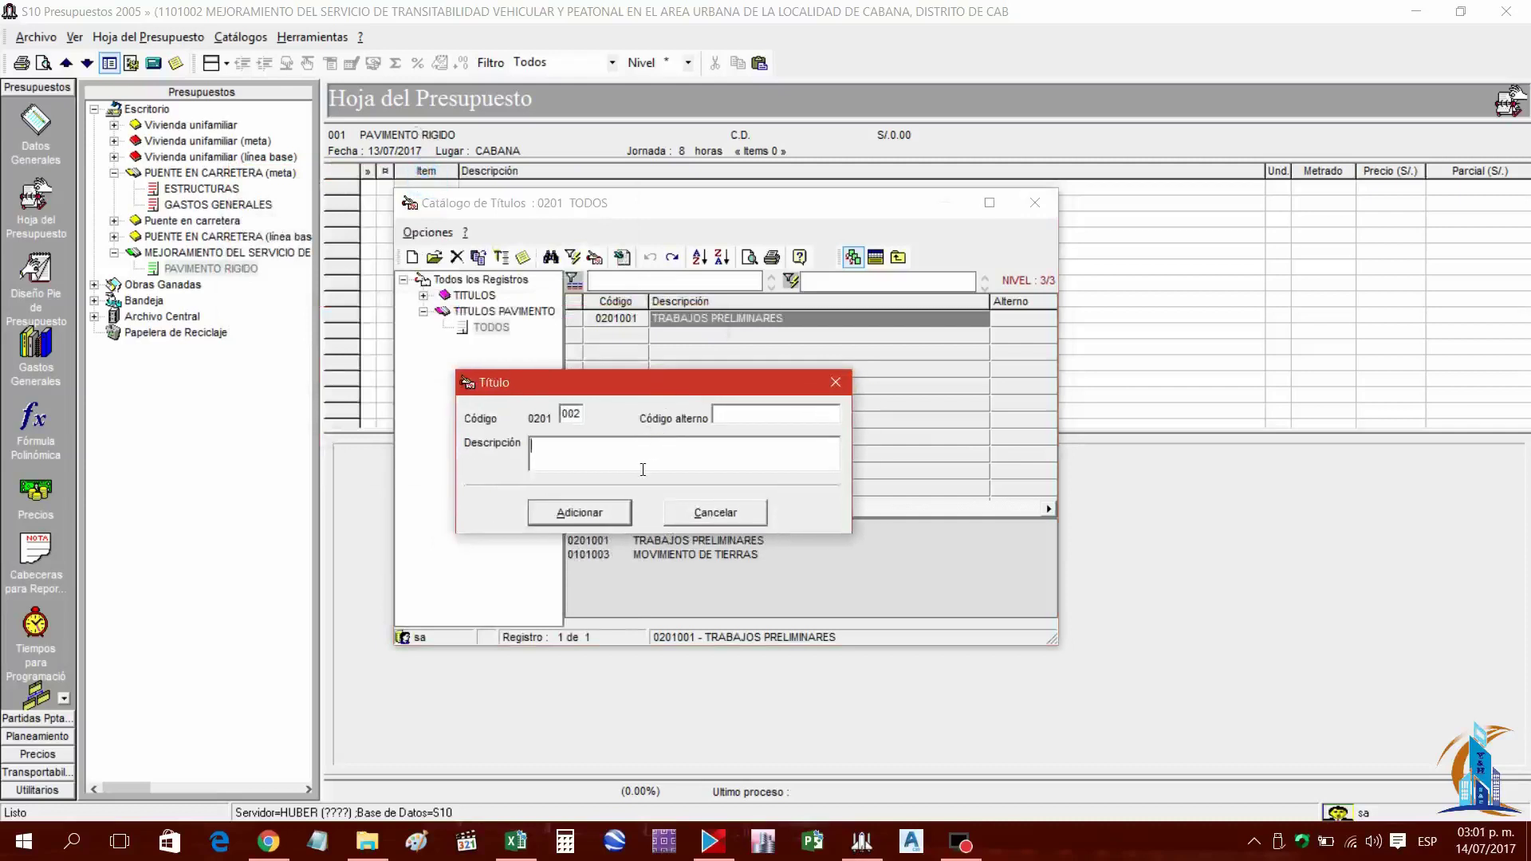
pyautogui.write('PAVIMENTO')
pyautogui.click(610, 514)
# Add the title PAVIMENTO RIGIDO under TODOS in the TITULOS PAVIMENTO group
pyautogui.rightClick(504, 342)
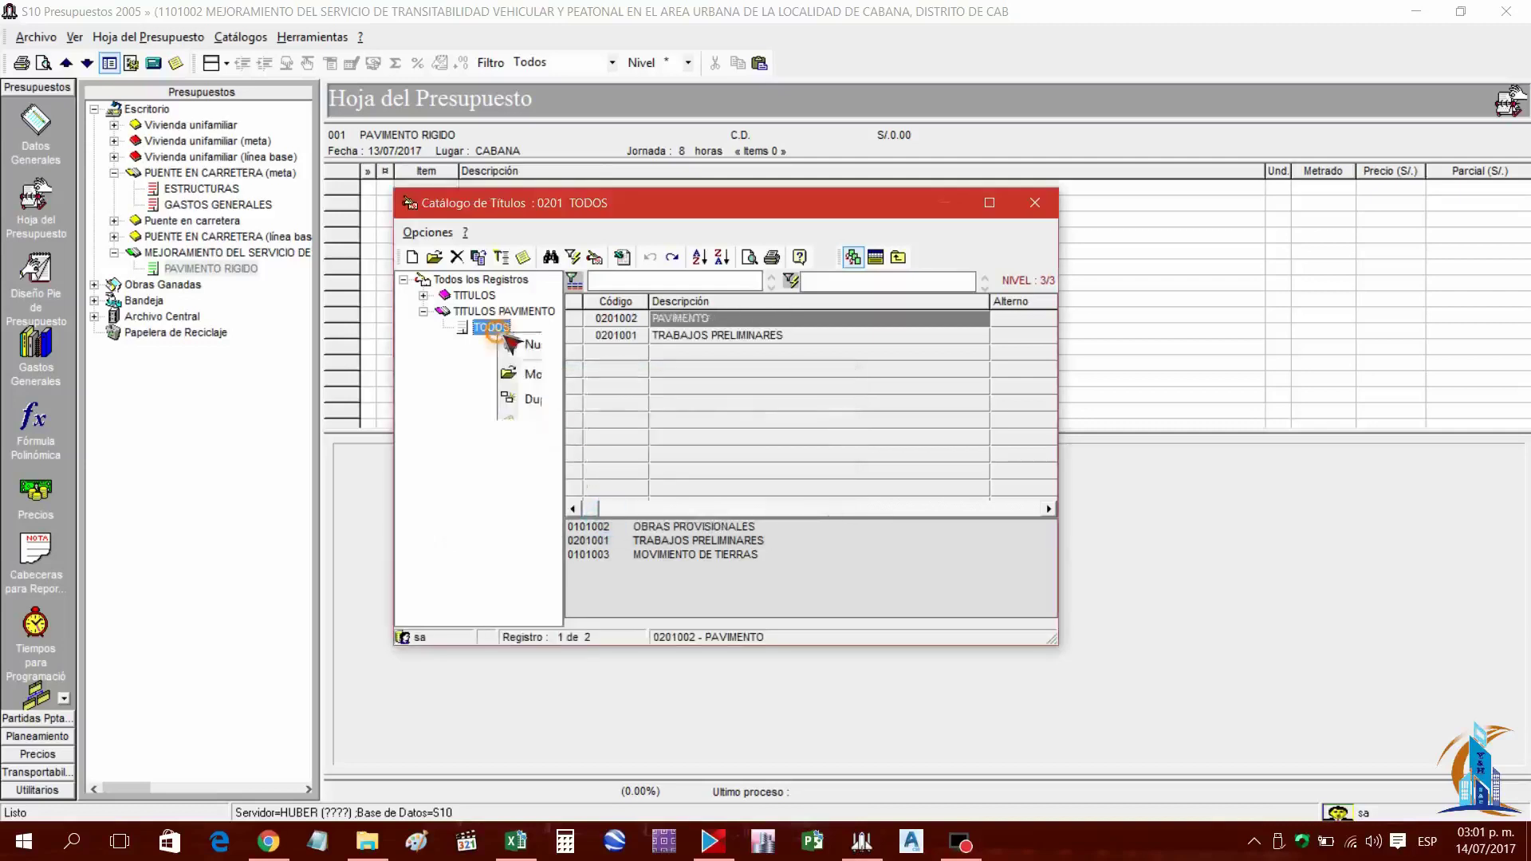
pyautogui.click(527, 347)
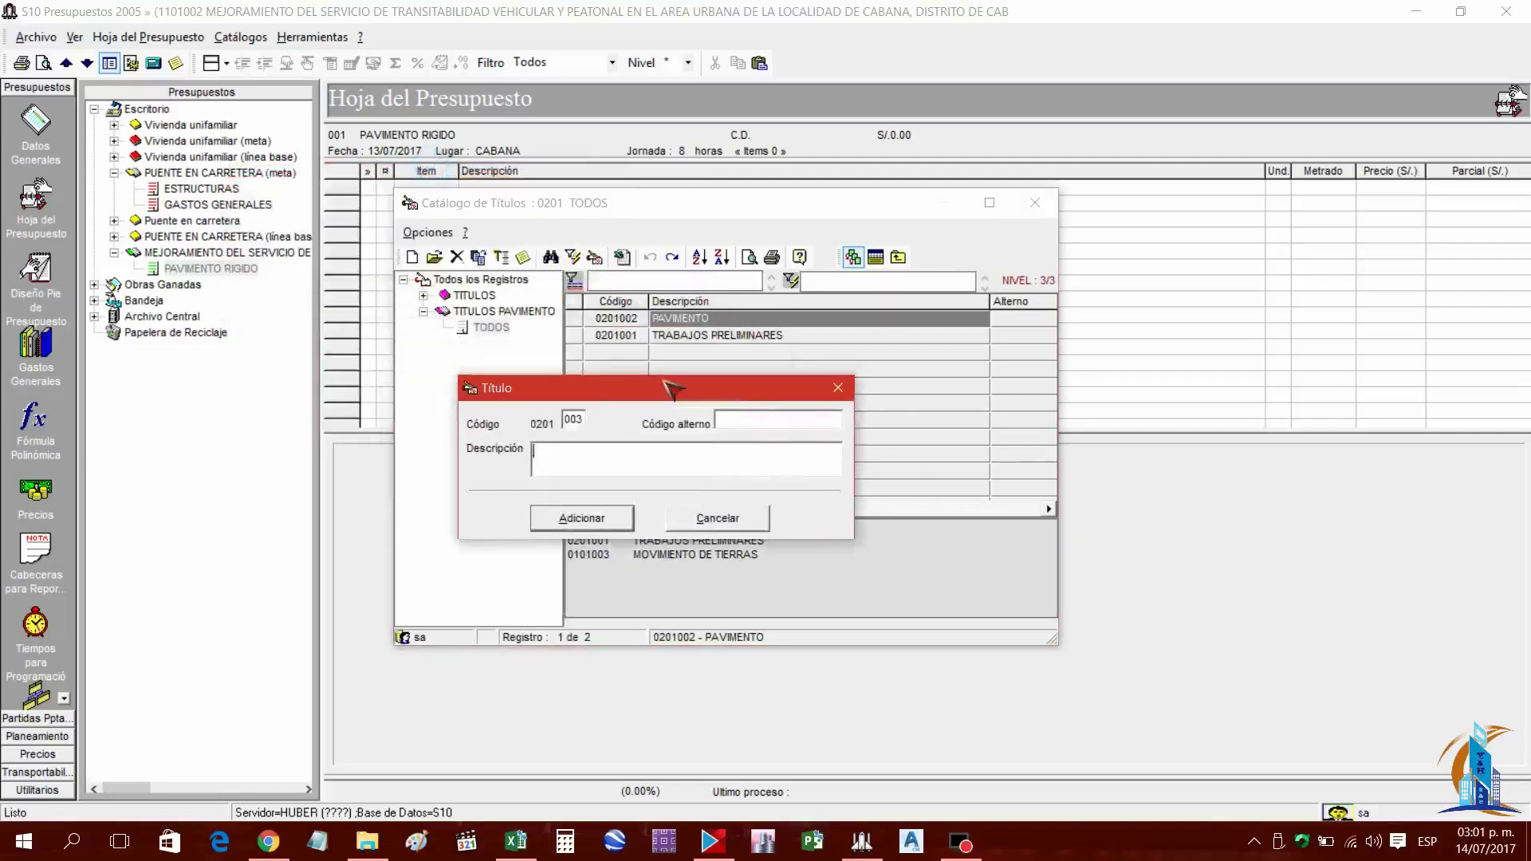
pyautogui.write('PAVIMENTO RIGIDO')
pyautogui.click(606, 519)
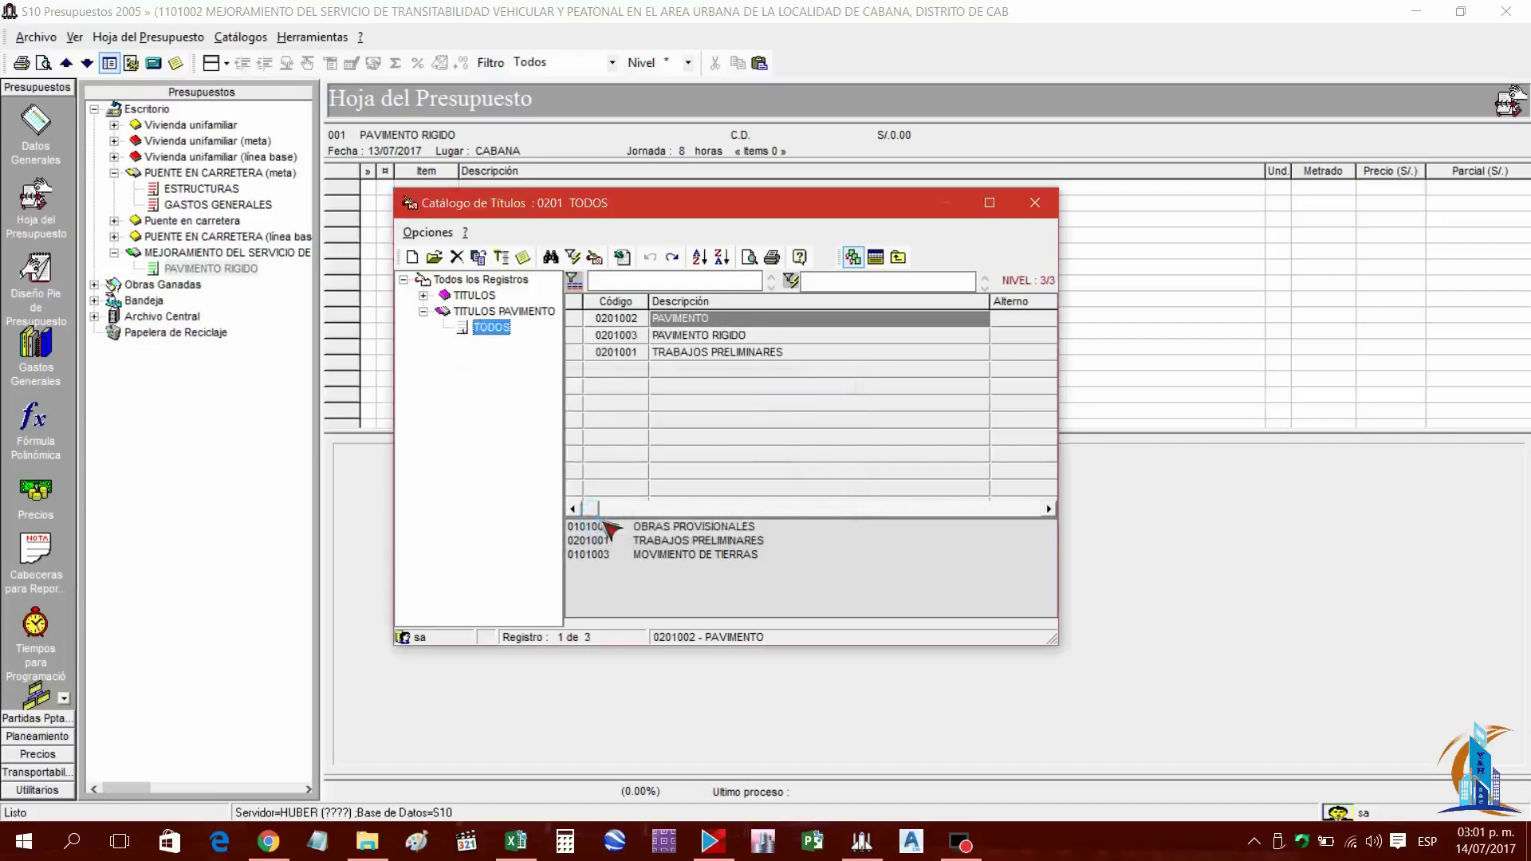
# Pick the titles PAVIMENTO and PAVIMENTO RIGIDO and transfer all selected titles to the budget sheet
pyautogui.click(702, 335)
pyautogui.doubleClick(692, 319)
pyautogui.doubleClick(702, 335)
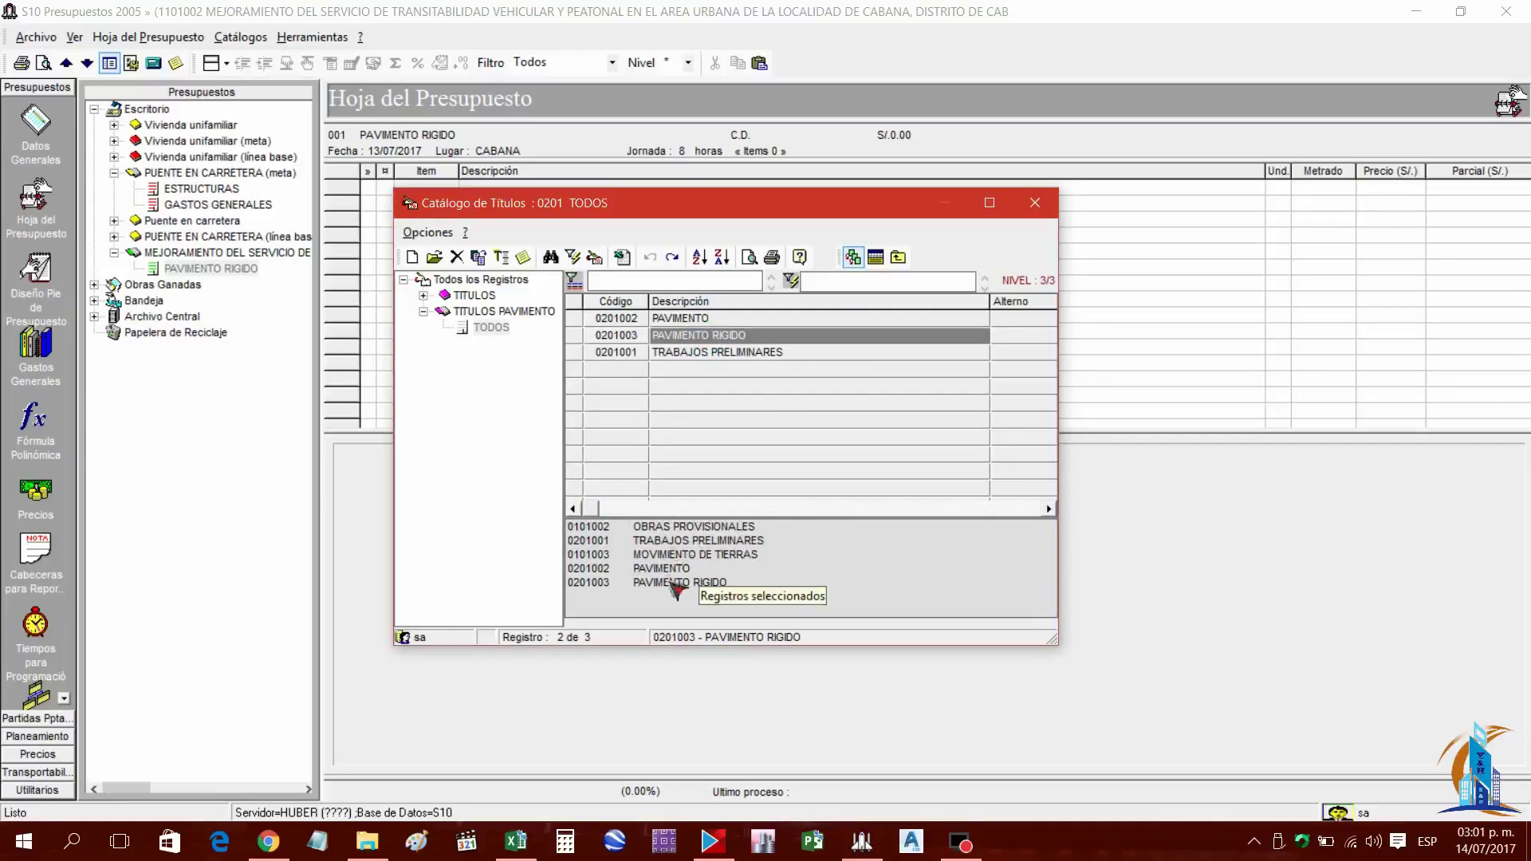
pyautogui.click(875, 257)
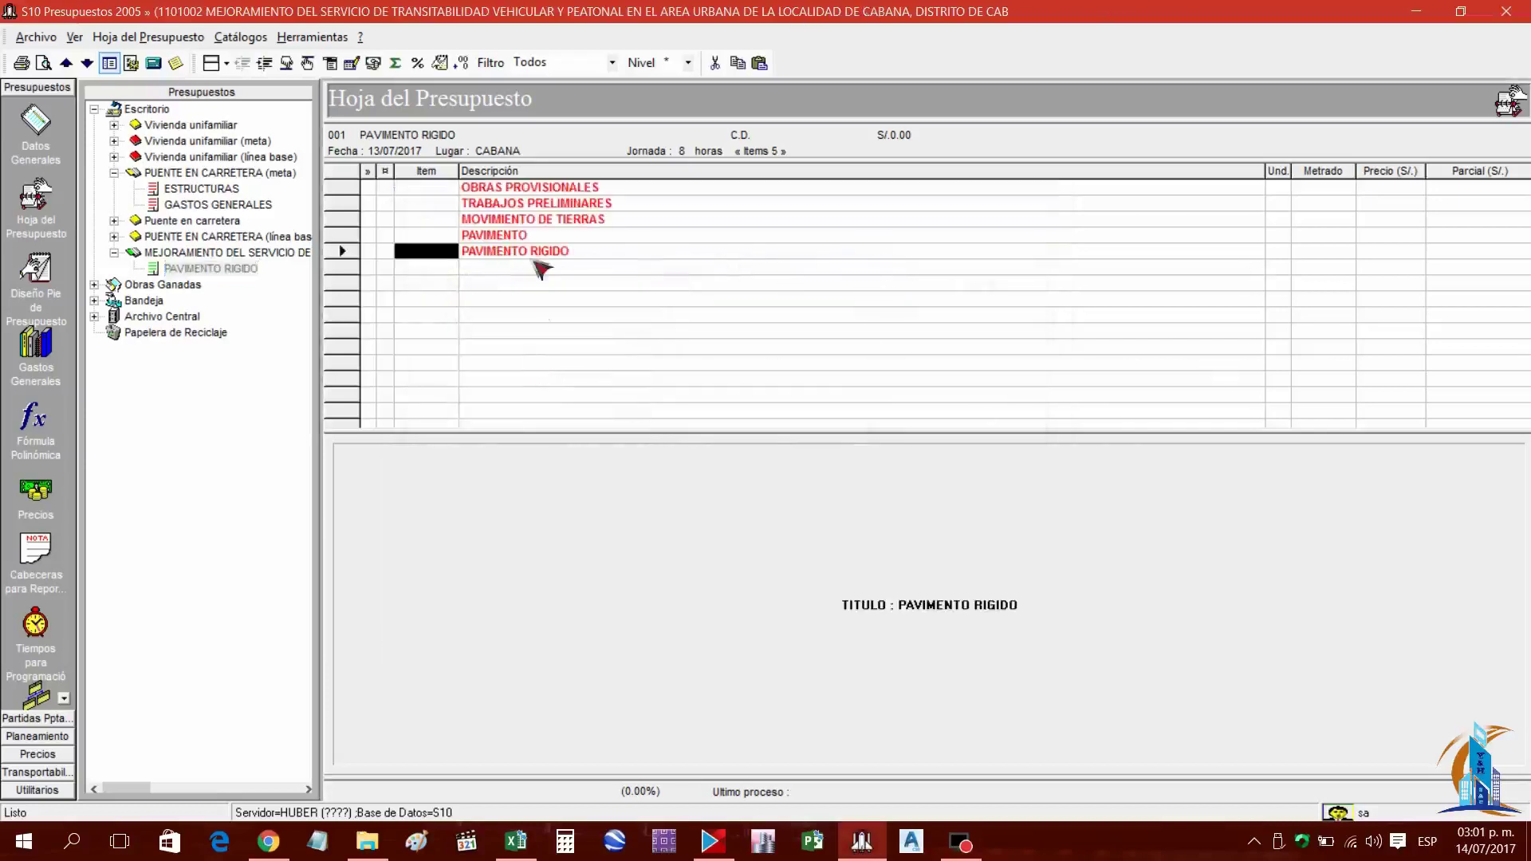
# Review the five inserted titles in the budget sheet and generate their item numbers
pyautogui.click(525, 187)
pyautogui.click(534, 202)
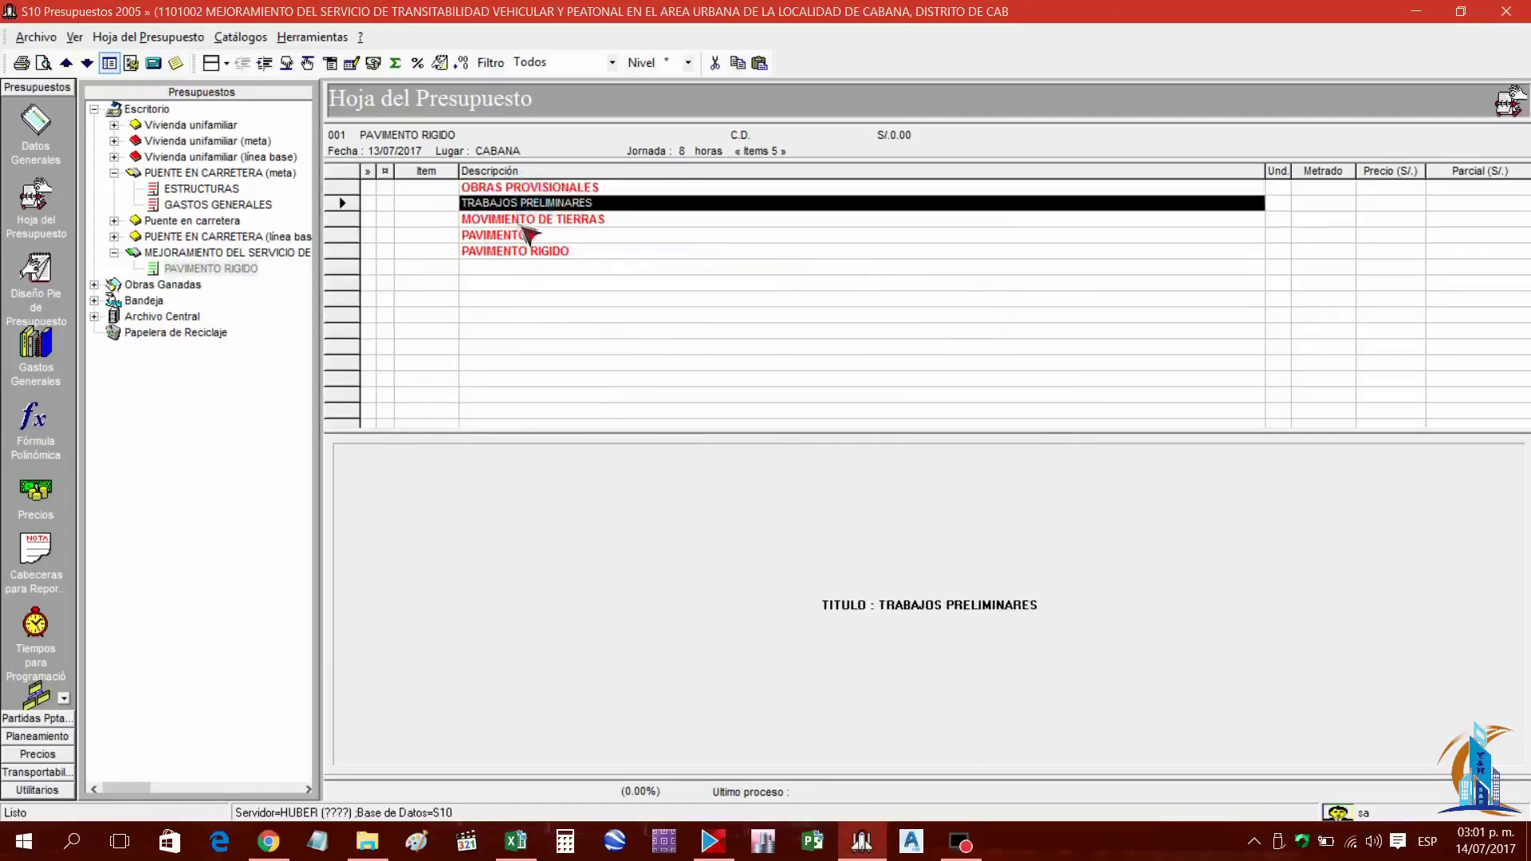
pyautogui.click(531, 220)
pyautogui.click(526, 235)
pyautogui.click(522, 251)
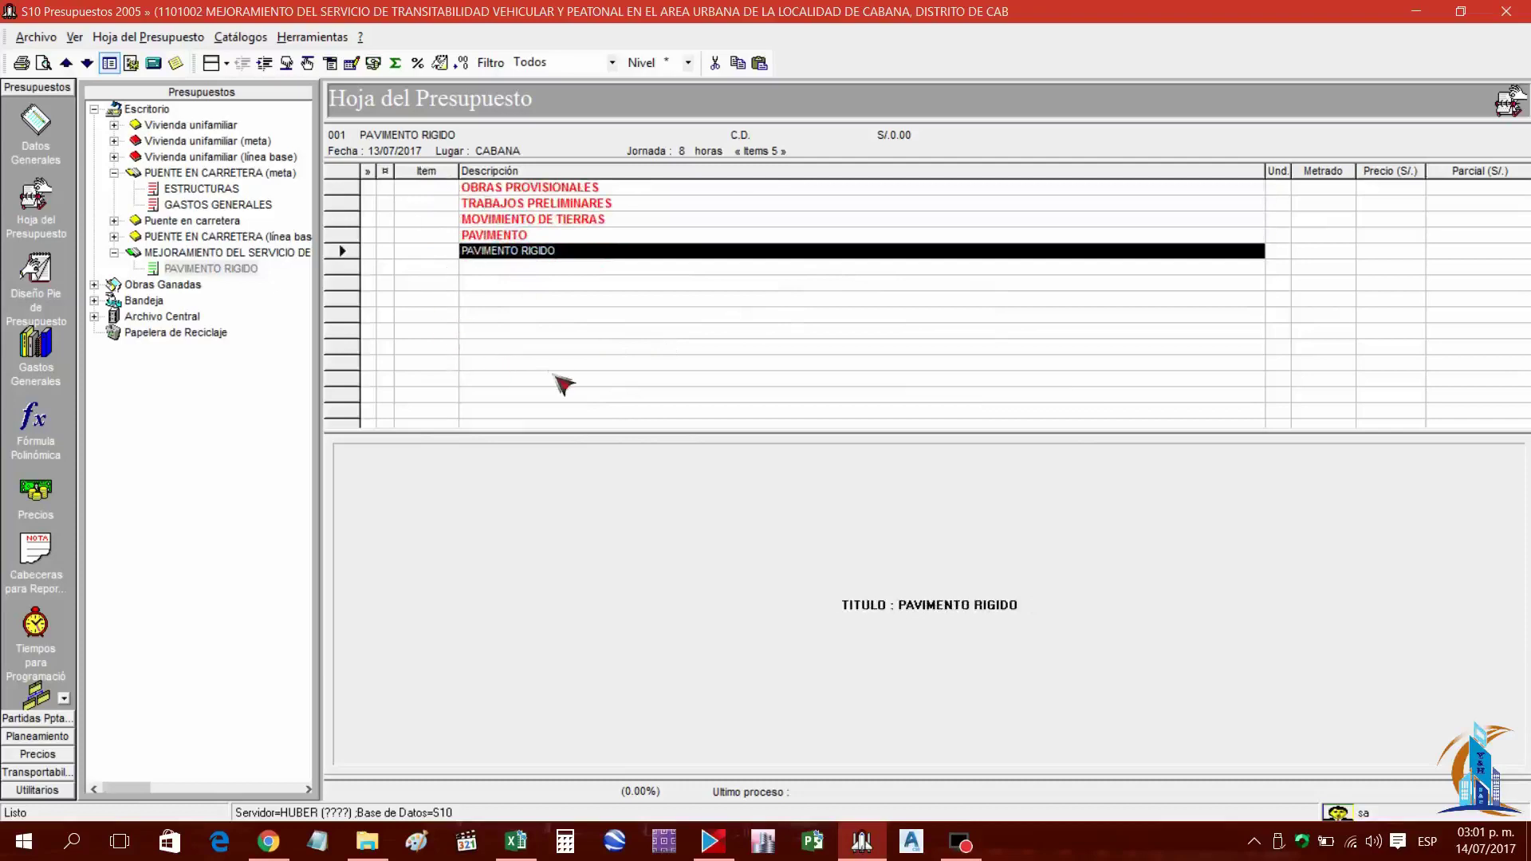
pyautogui.click(331, 64)
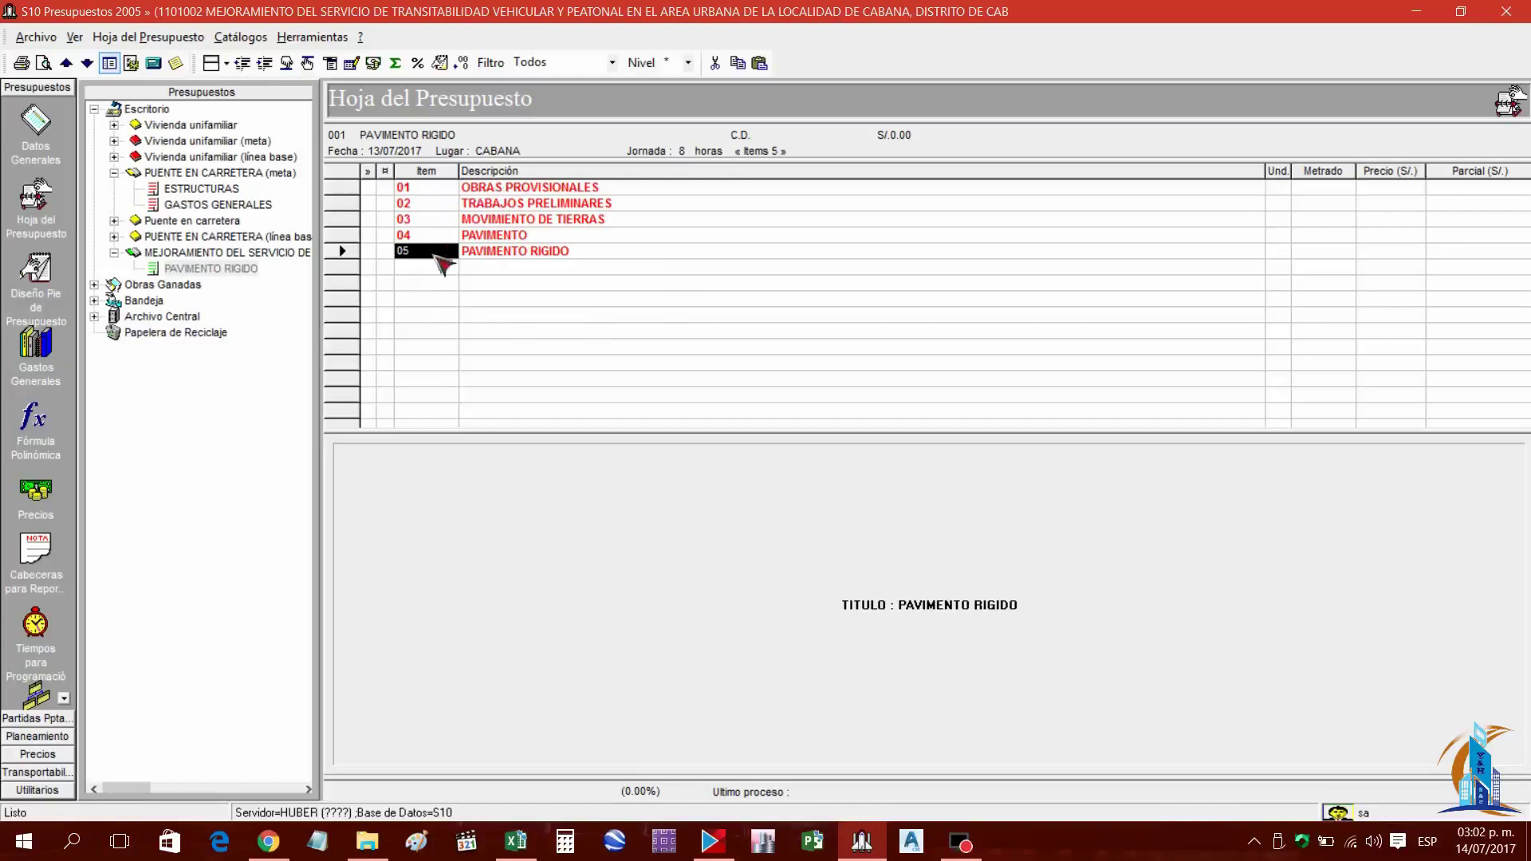
# Open the Partidas catalogue for adding an item to the budget, collapse the ESTUDIOS group, and enlarge the resource breakdown pane
pyautogui.rightClick(546, 278)
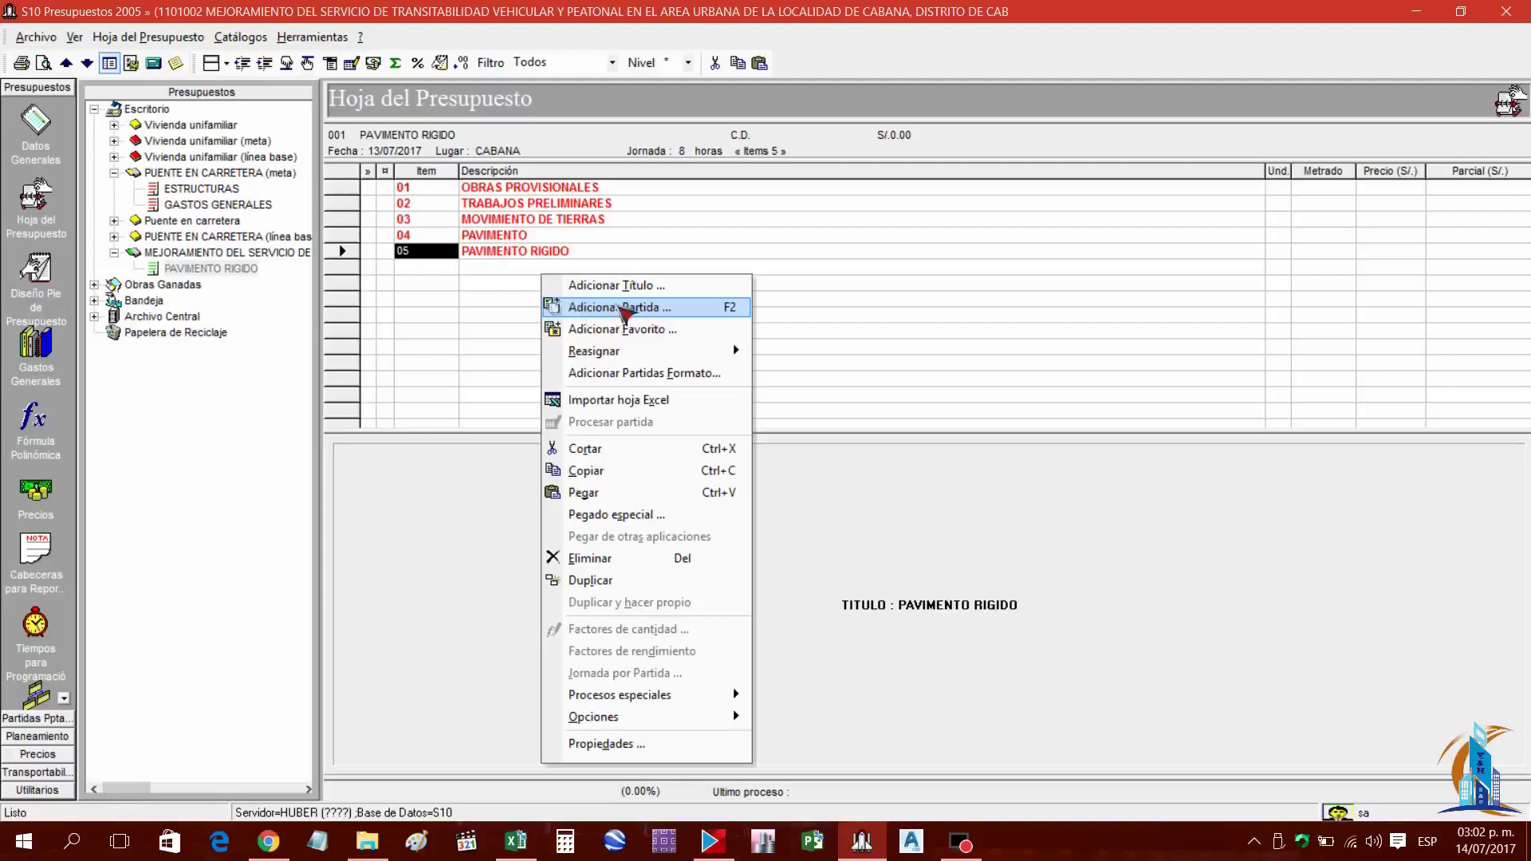
pyautogui.click(622, 307)
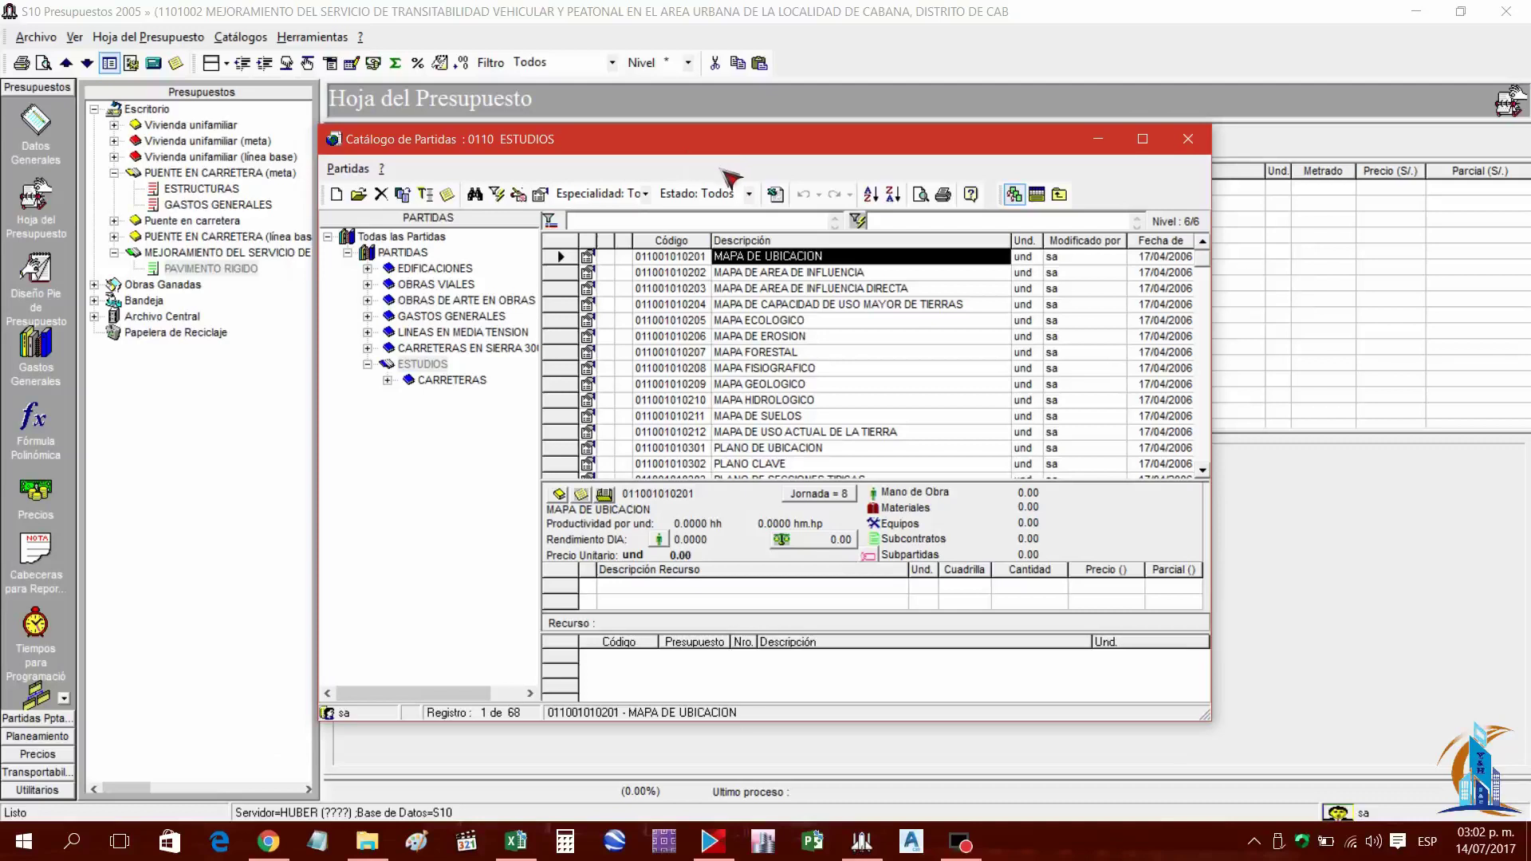
pyautogui.click(748, 143)
pyautogui.moveTo(754, 147); pyautogui.dragTo(748, 128)
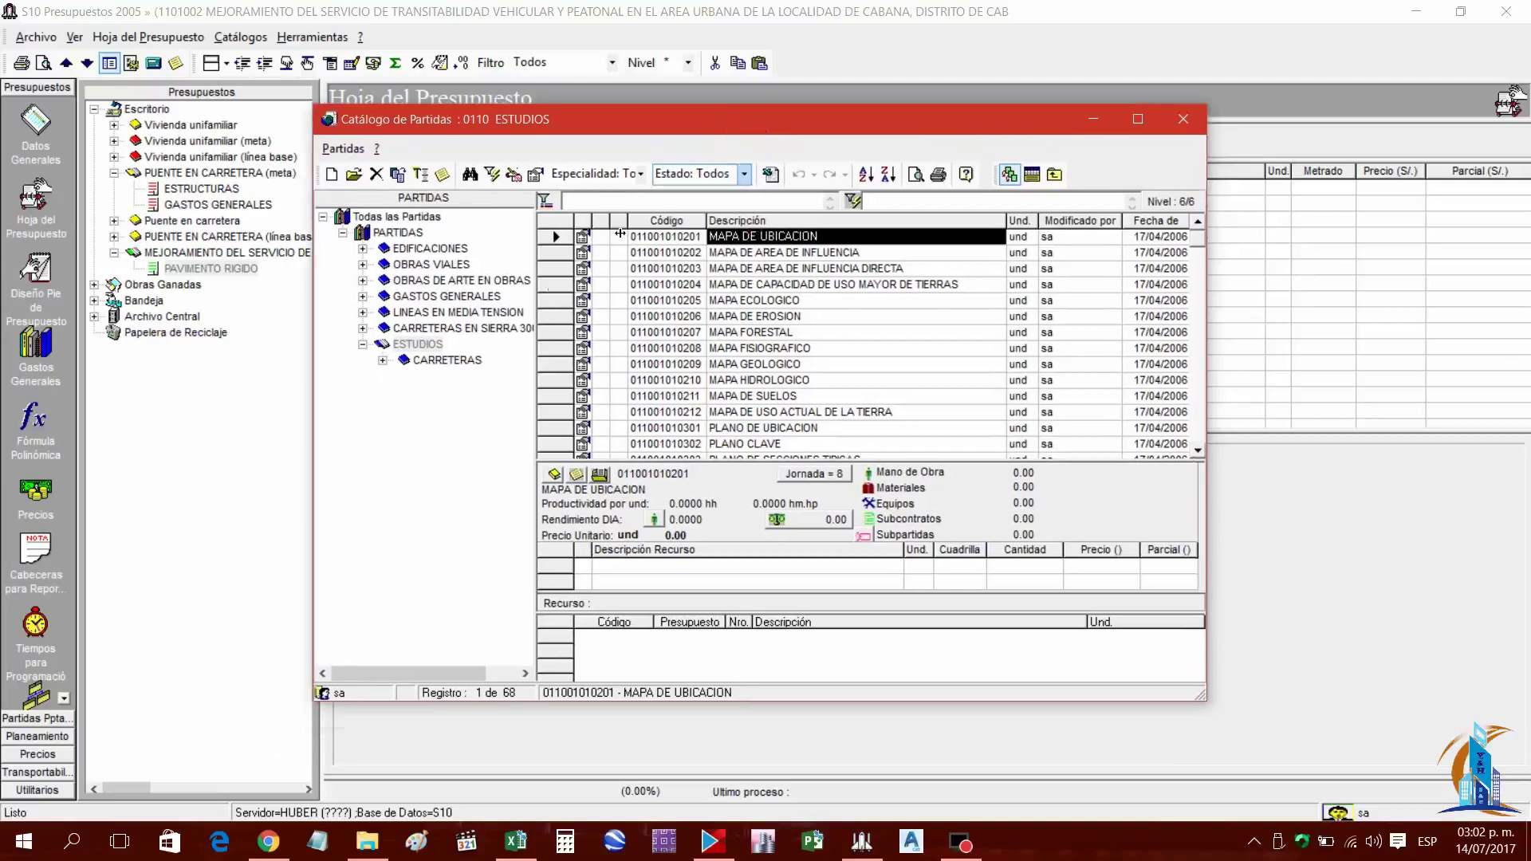
pyautogui.click(363, 344)
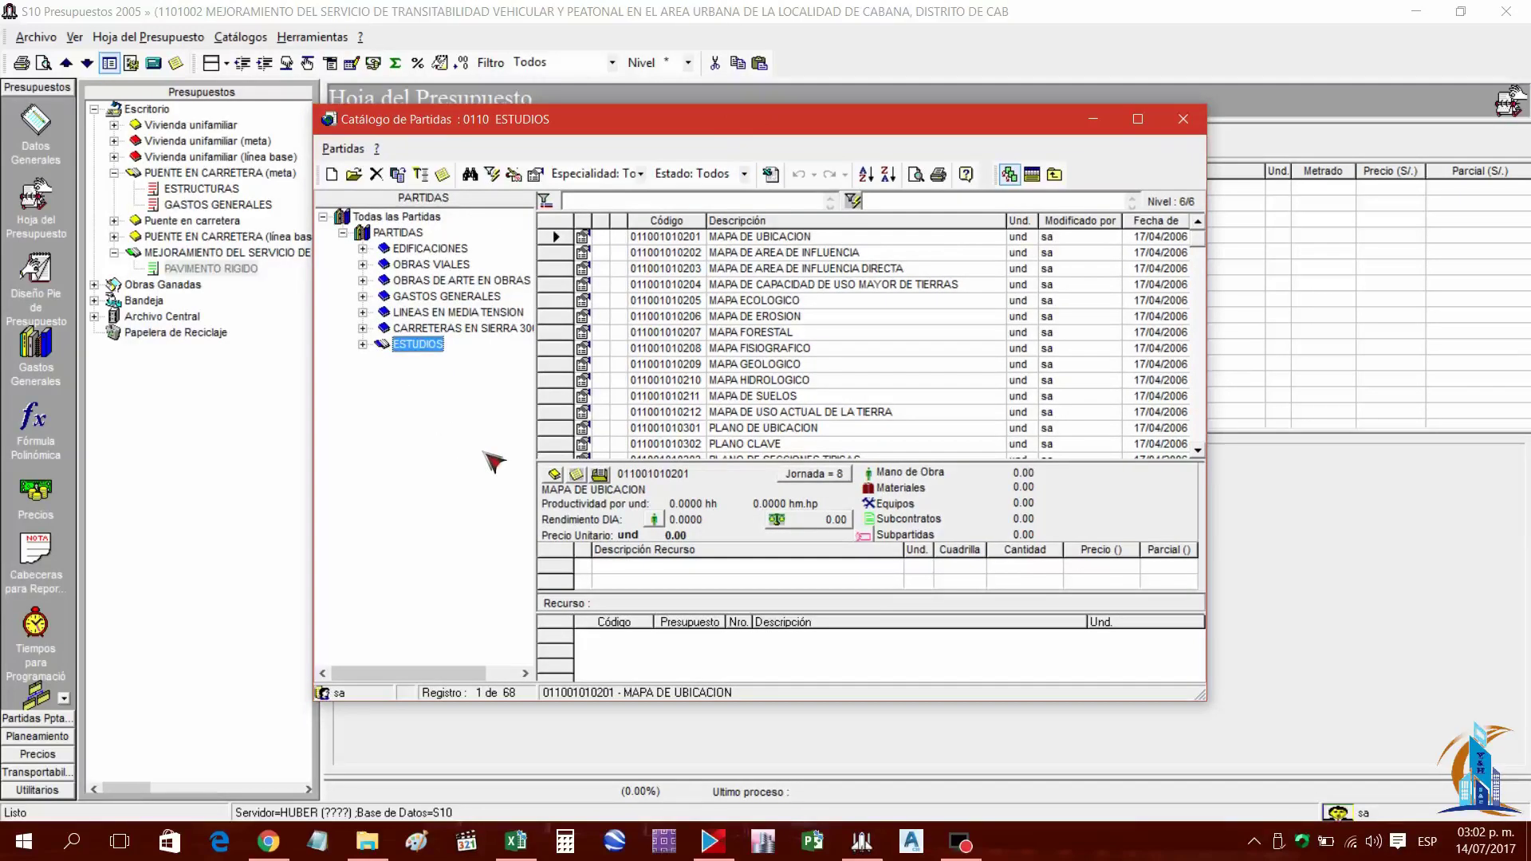
pyautogui.moveTo(696, 126); pyautogui.dragTo(744, 157)
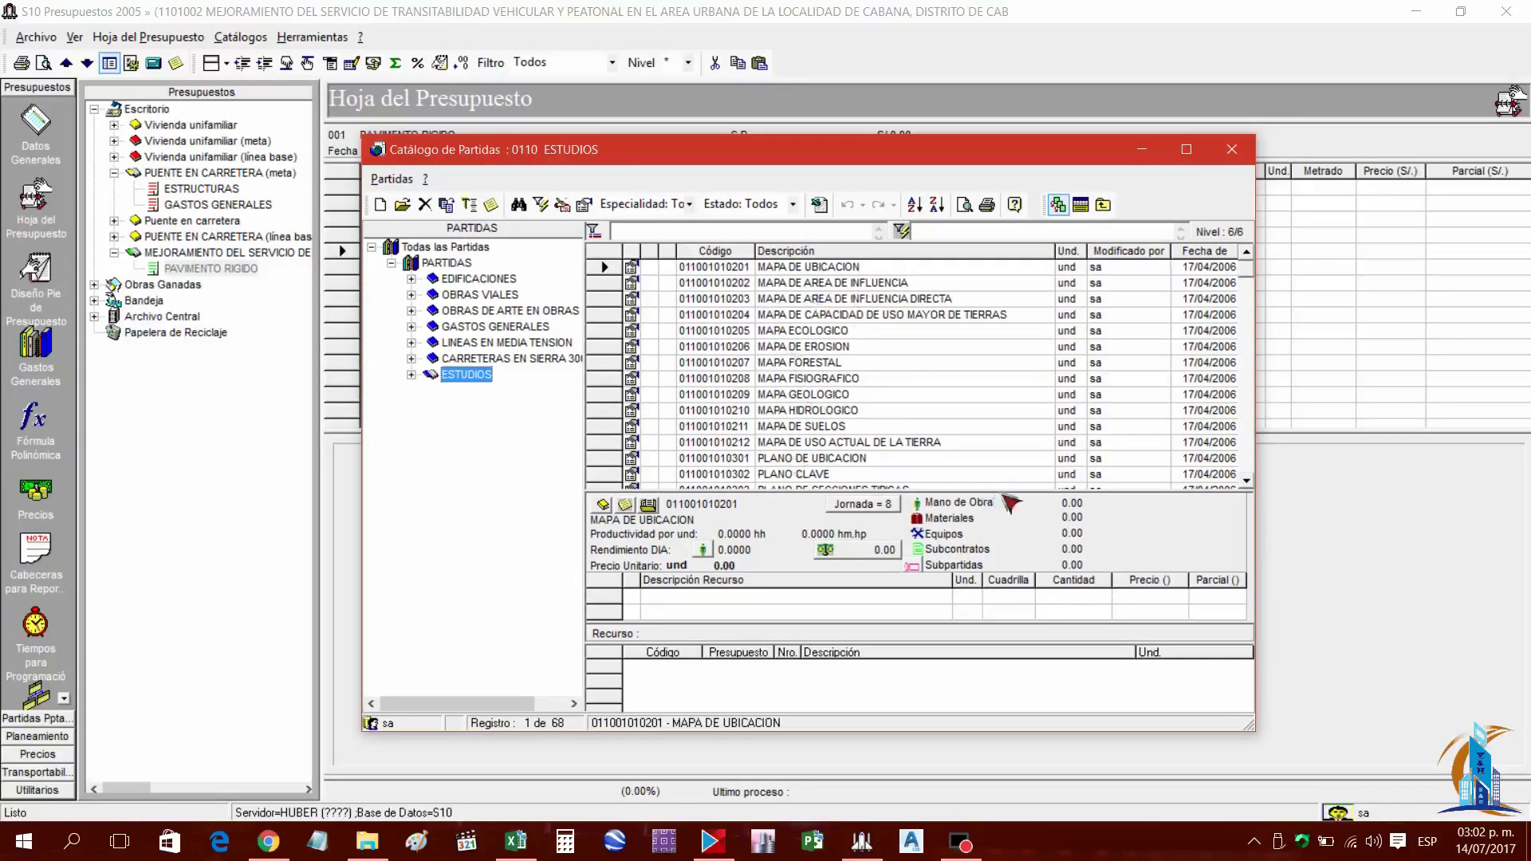
pyautogui.moveTo(1008, 490); pyautogui.dragTo(1008, 472)
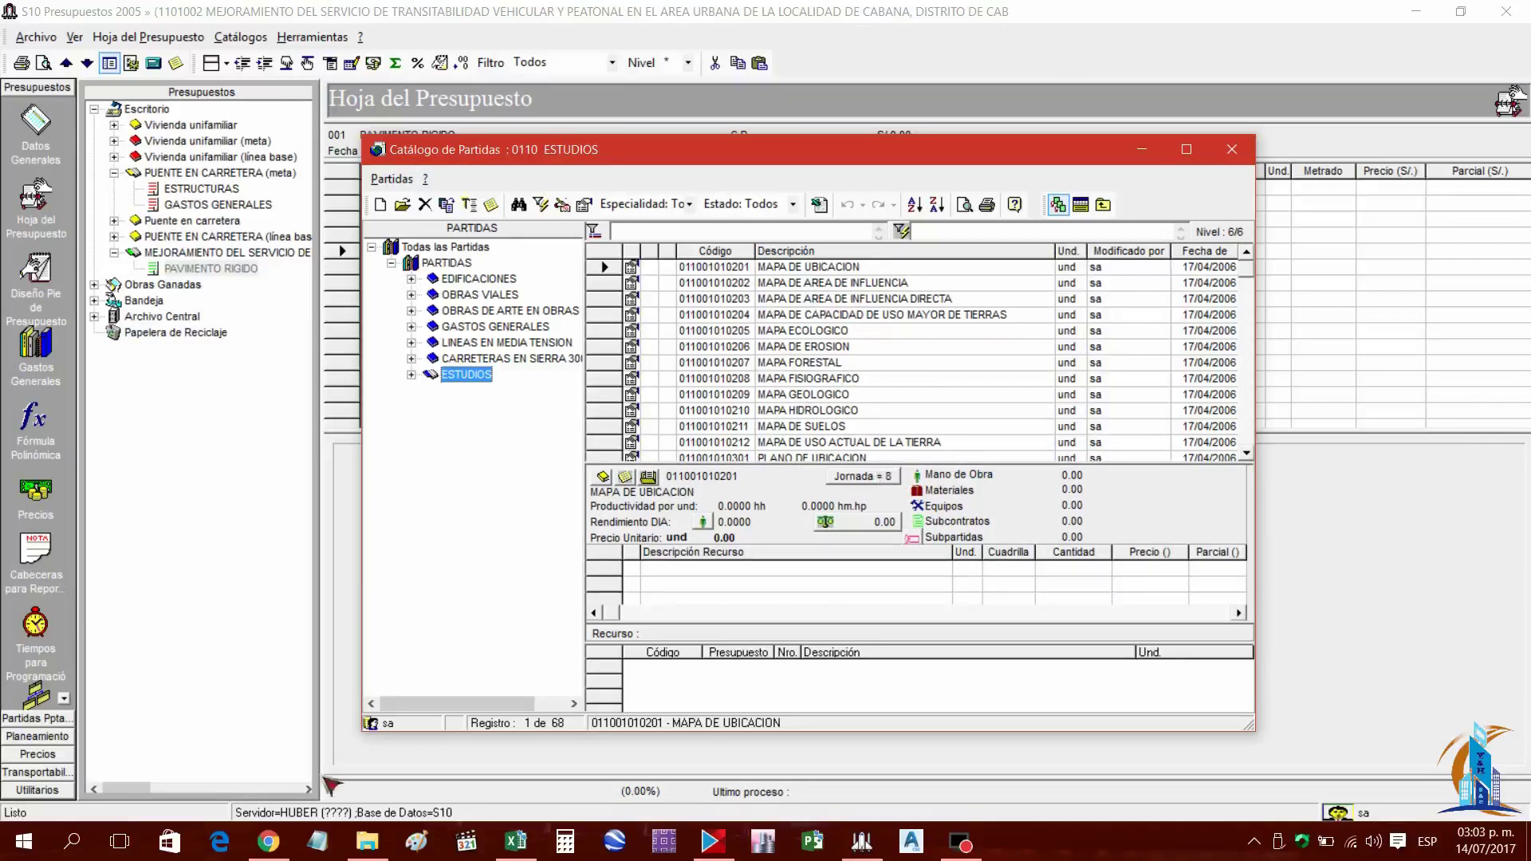
# Check the sign item CARTEL DE IDENTIFICACION DE OBRA in Excel and search the whole PARTIDAS group for CARTEL DE
pyautogui.click(528, 844)
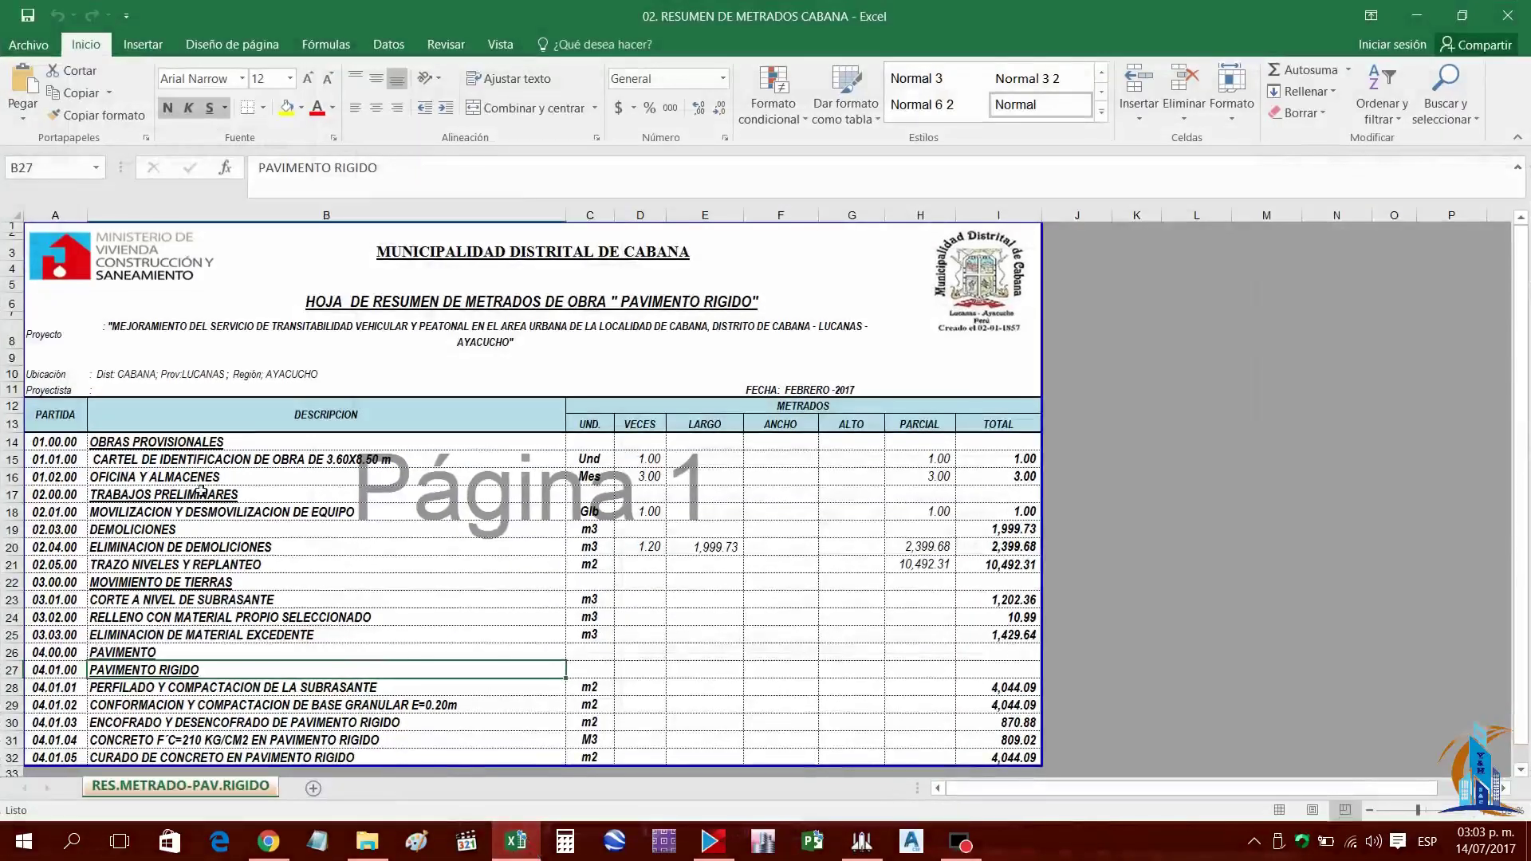
pyautogui.click(128, 463)
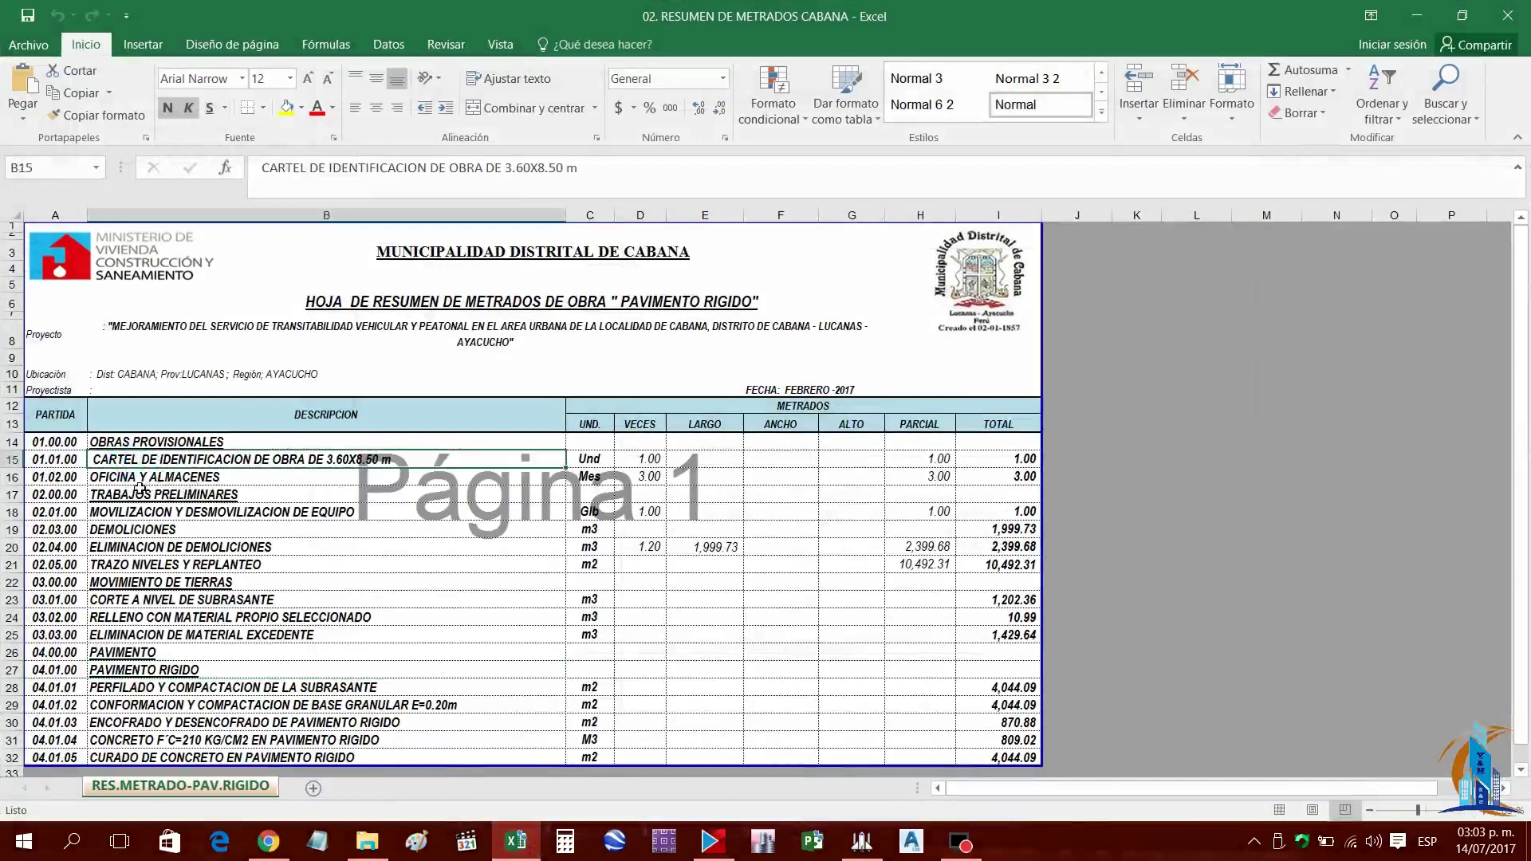
pyautogui.click(516, 841)
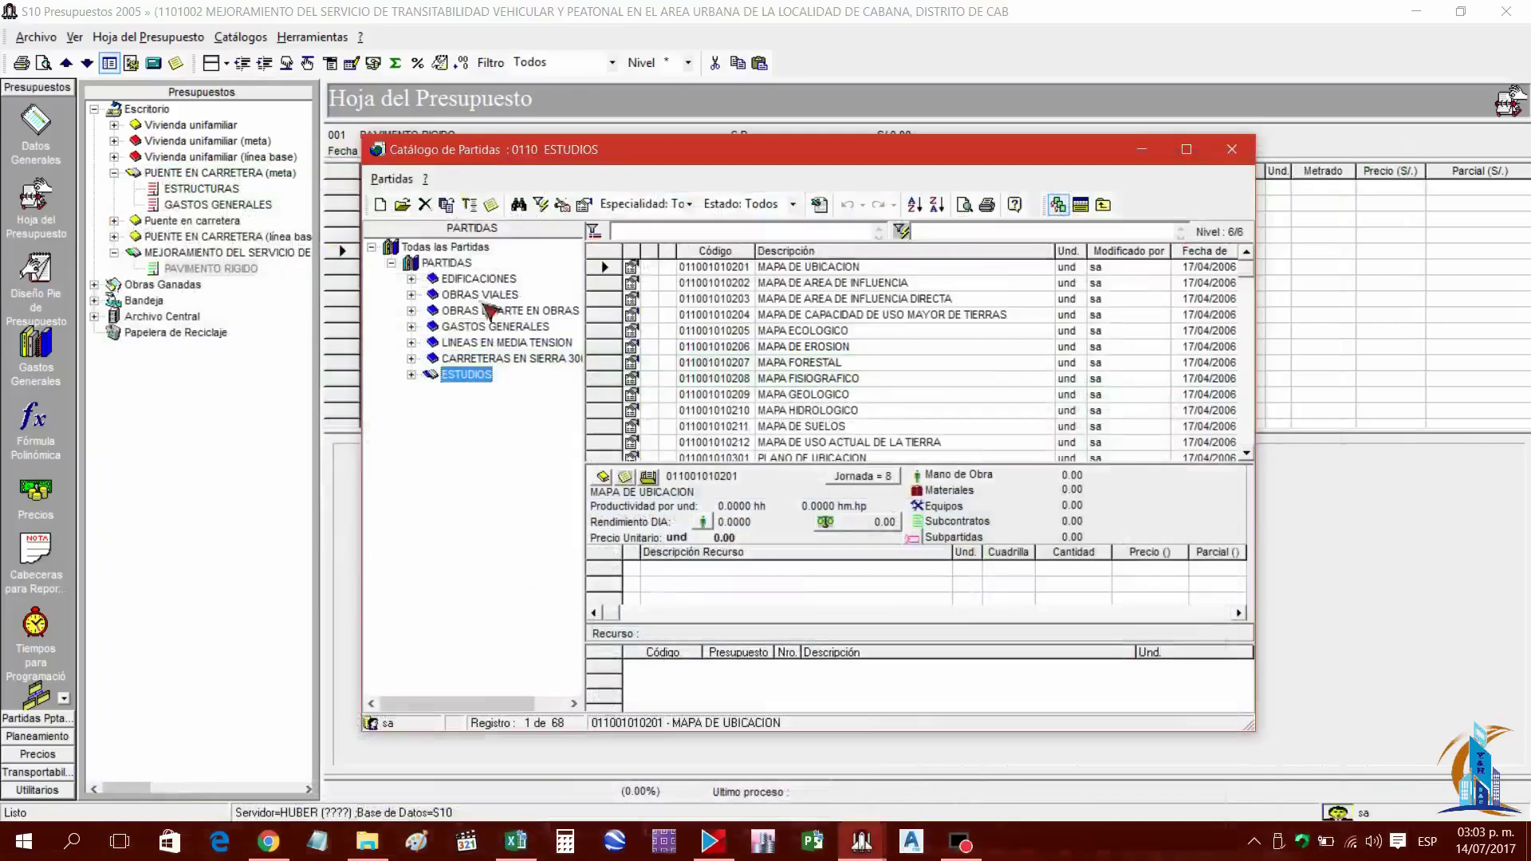
pyautogui.click(445, 264)
pyautogui.click(391, 263)
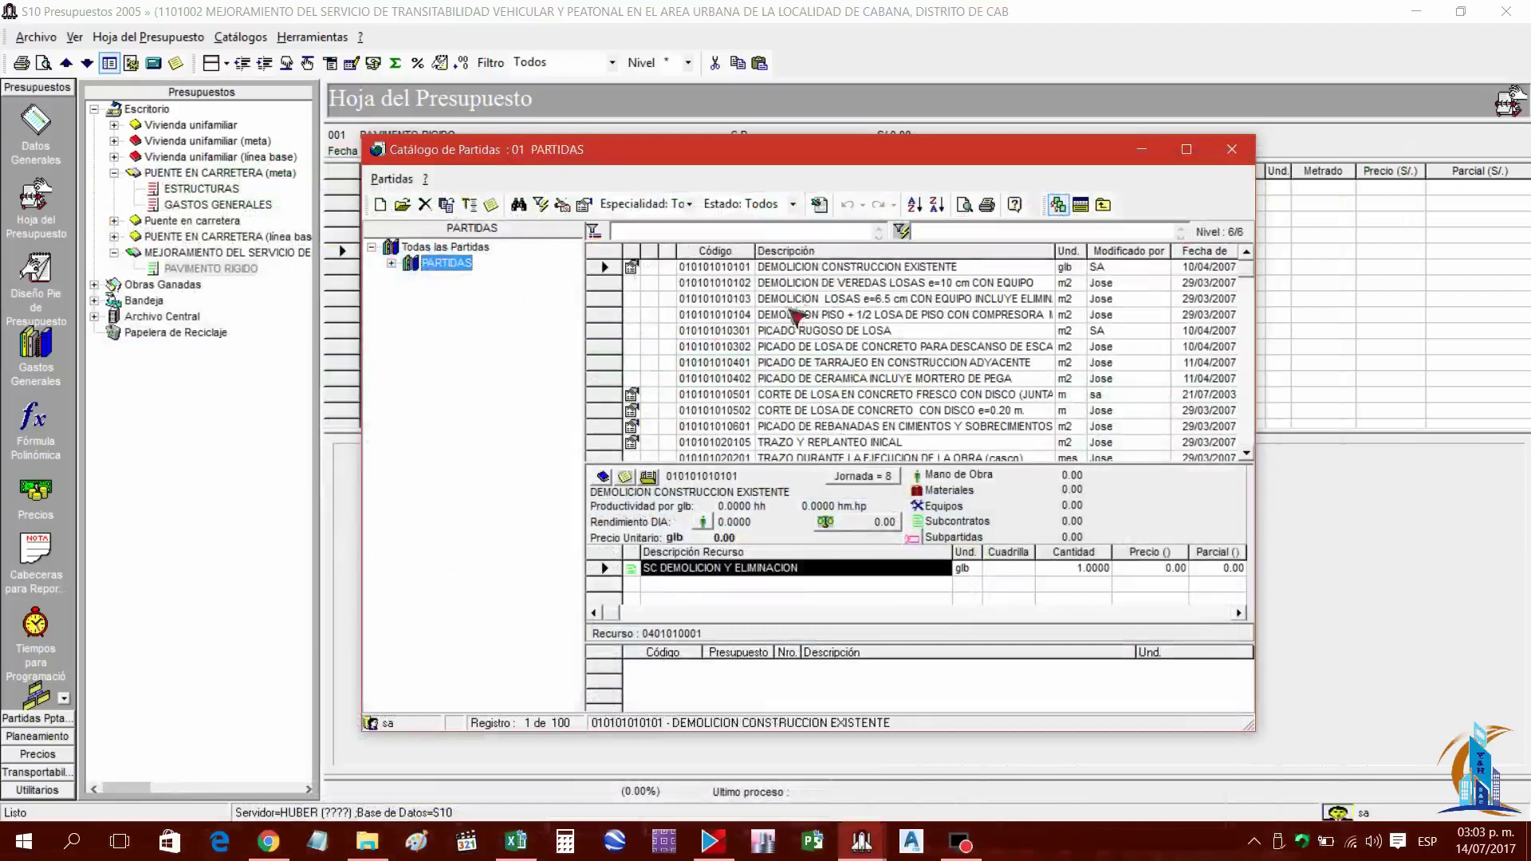
pyautogui.click(818, 299)
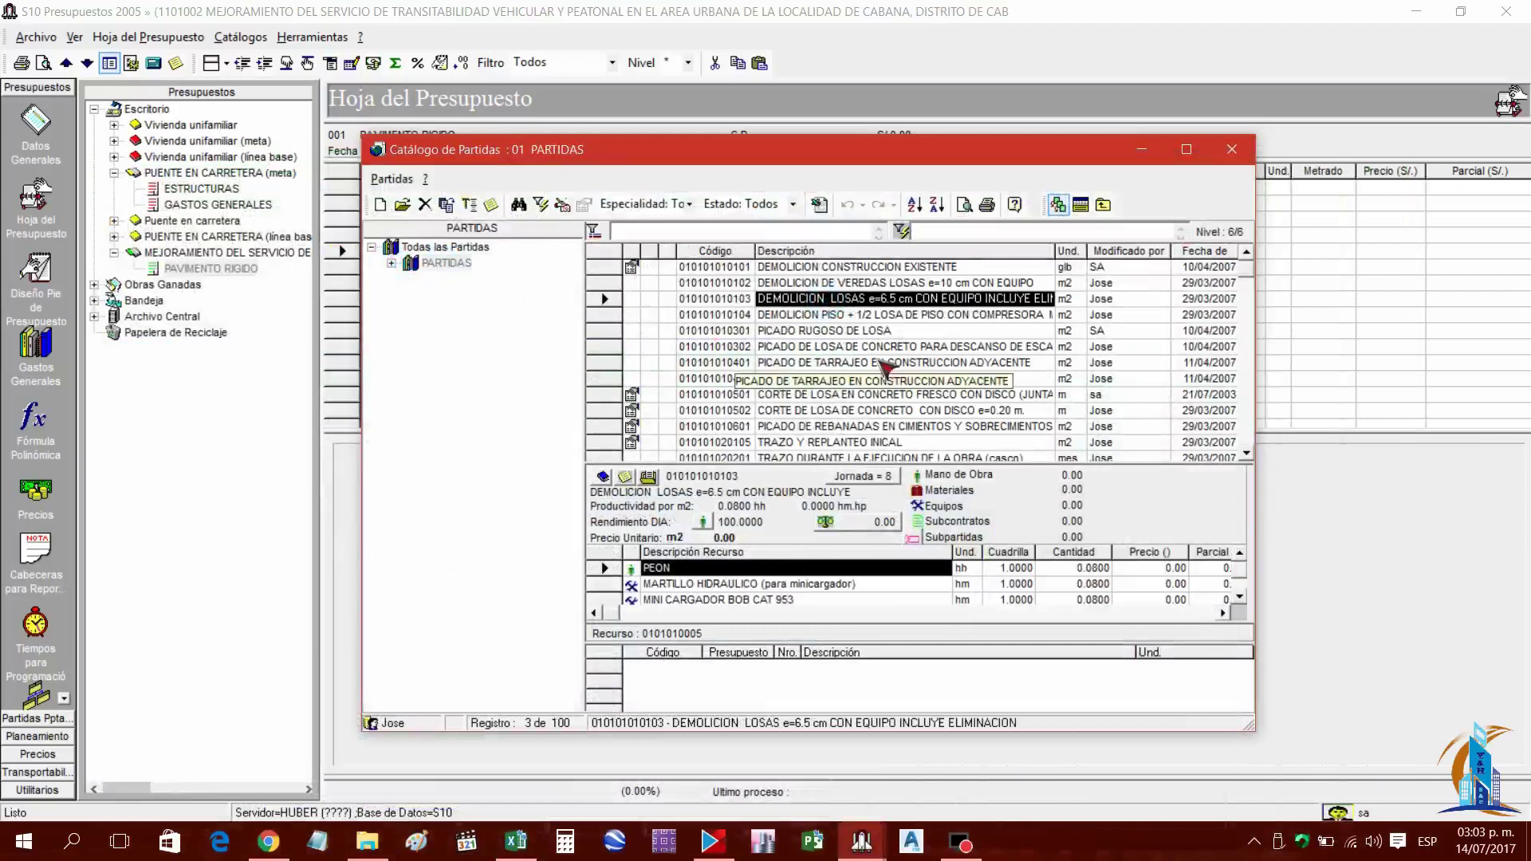
pyautogui.write('CAR')
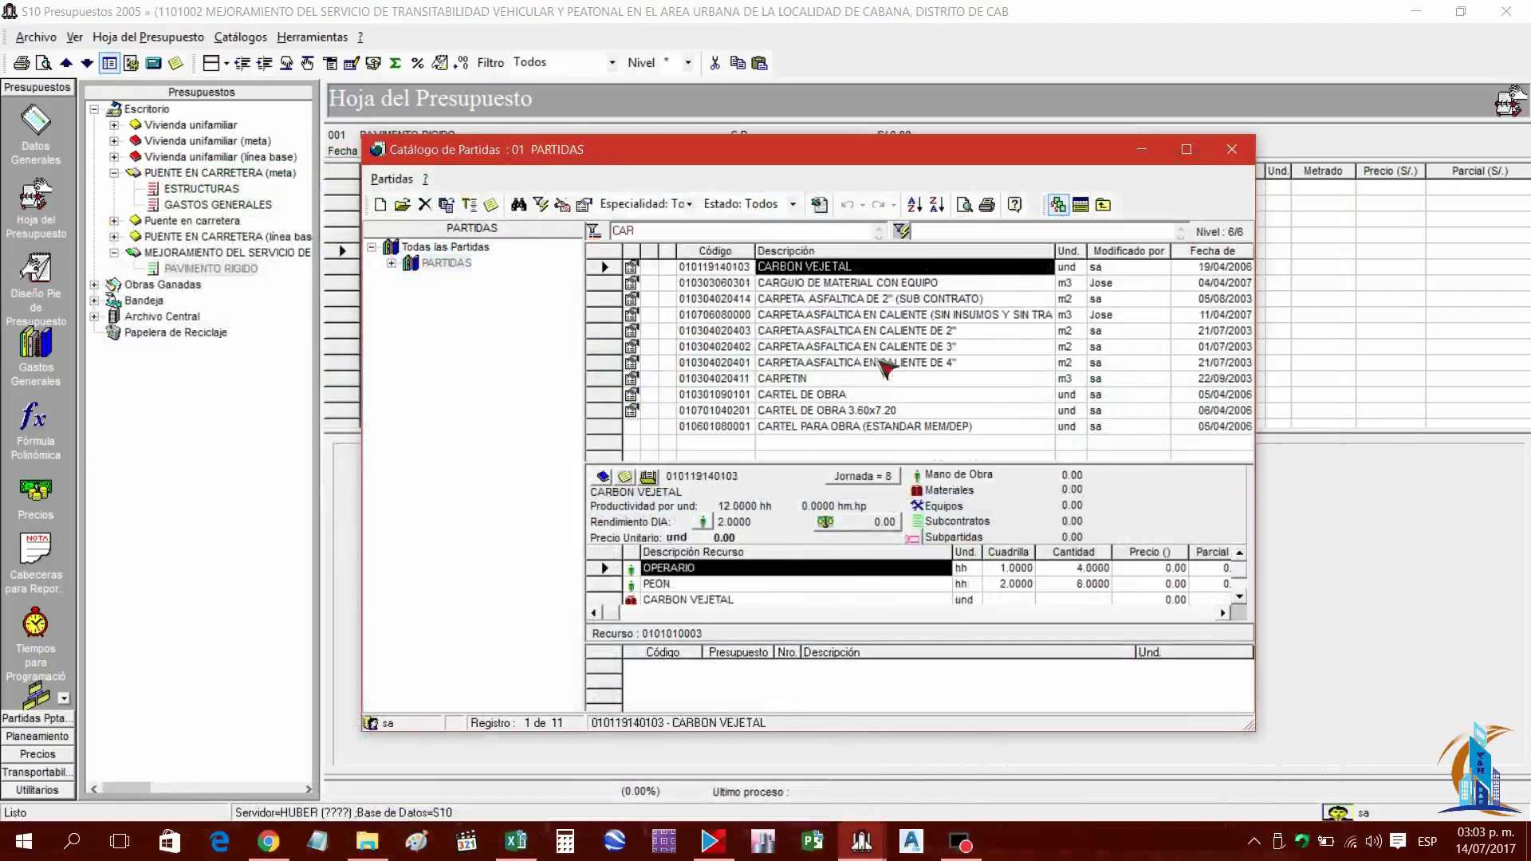
pyautogui.write('TEL DE')
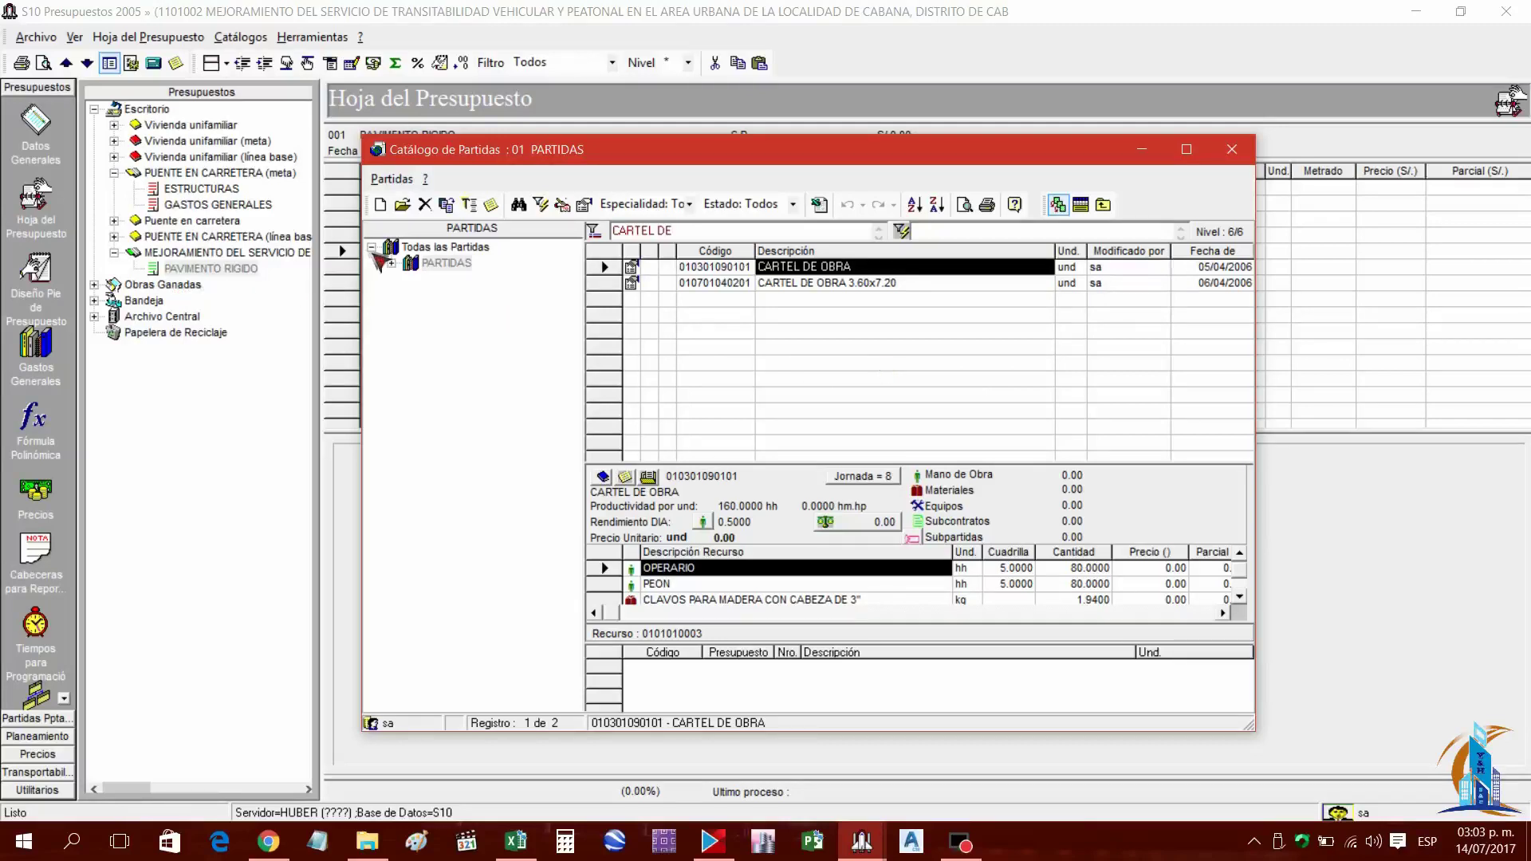
# Add a new group named PARTIDAS PAVIMENTO with code 02 under Todas las Partidas
pyautogui.click(434, 247)
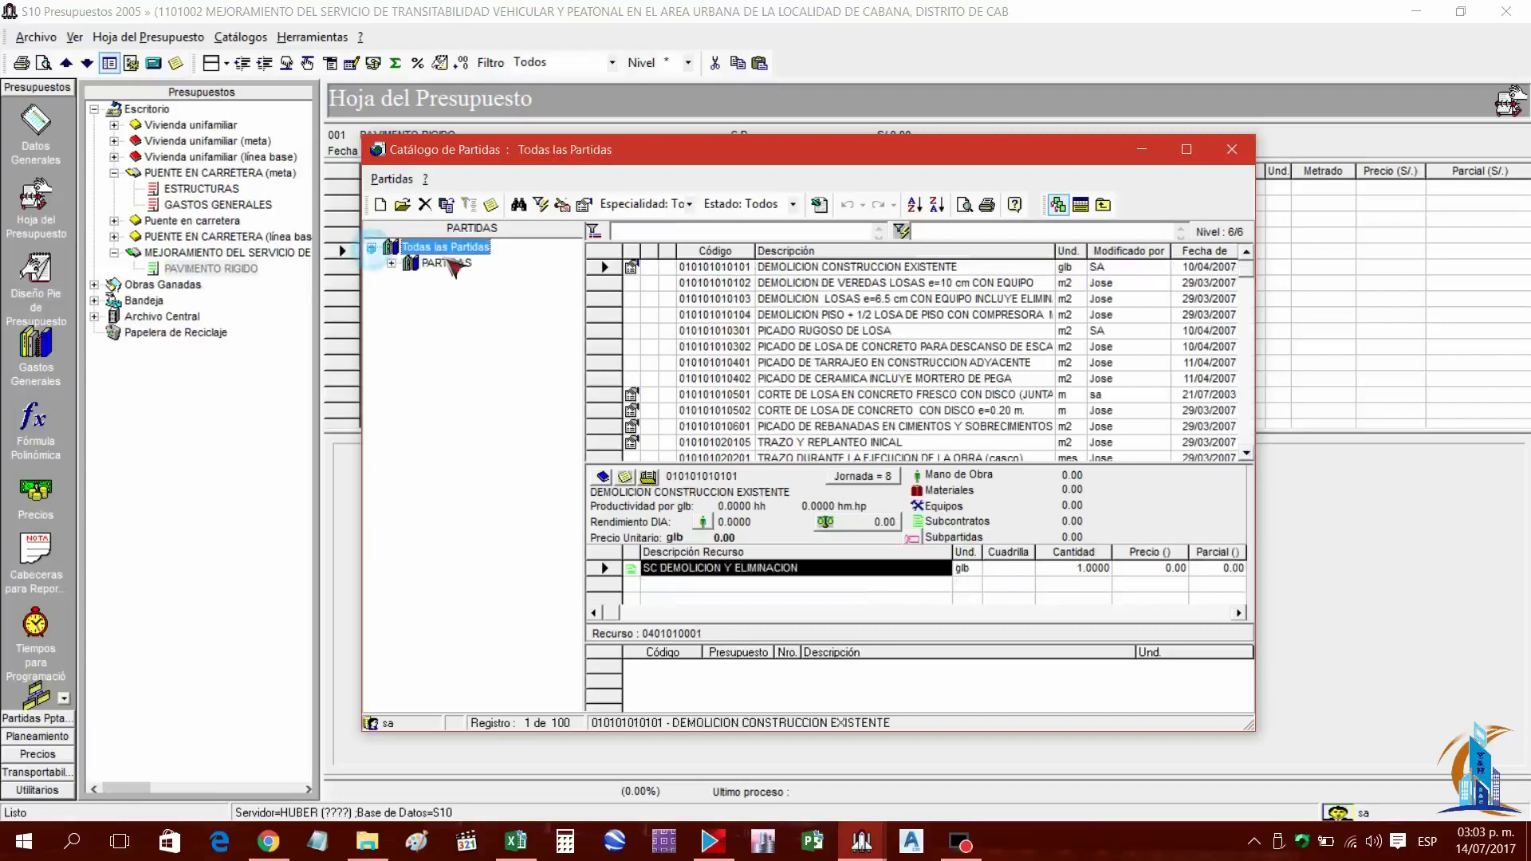
pyautogui.rightClick(445, 252)
pyautogui.click(452, 263)
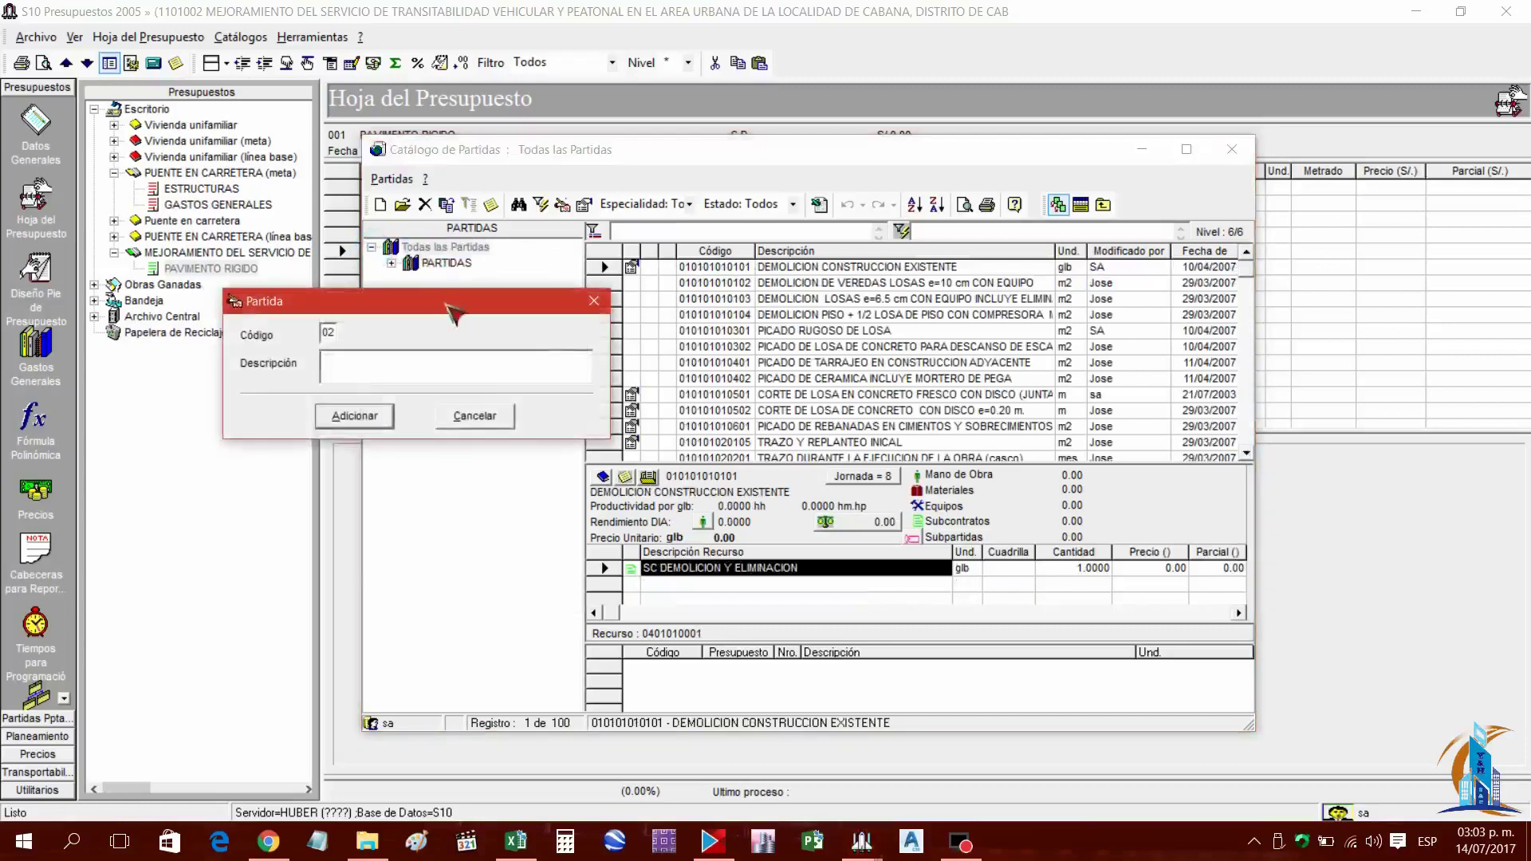
pyautogui.moveTo(454, 312); pyautogui.dragTo(638, 399)
pyautogui.write('PA')
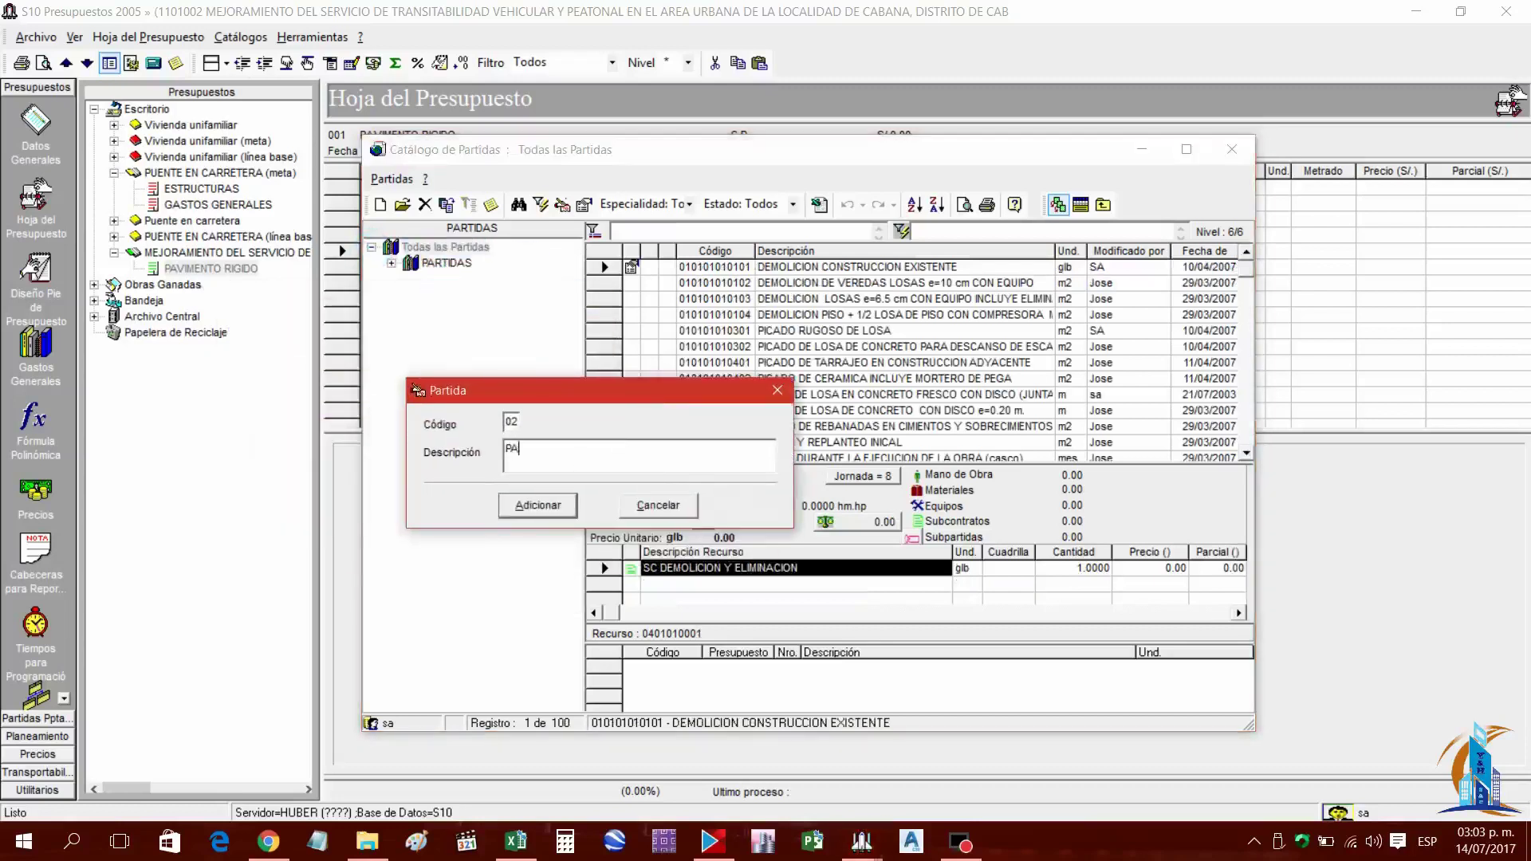
pyautogui.write('RTIDAS PAVIMENTO')
pyautogui.click(561, 515)
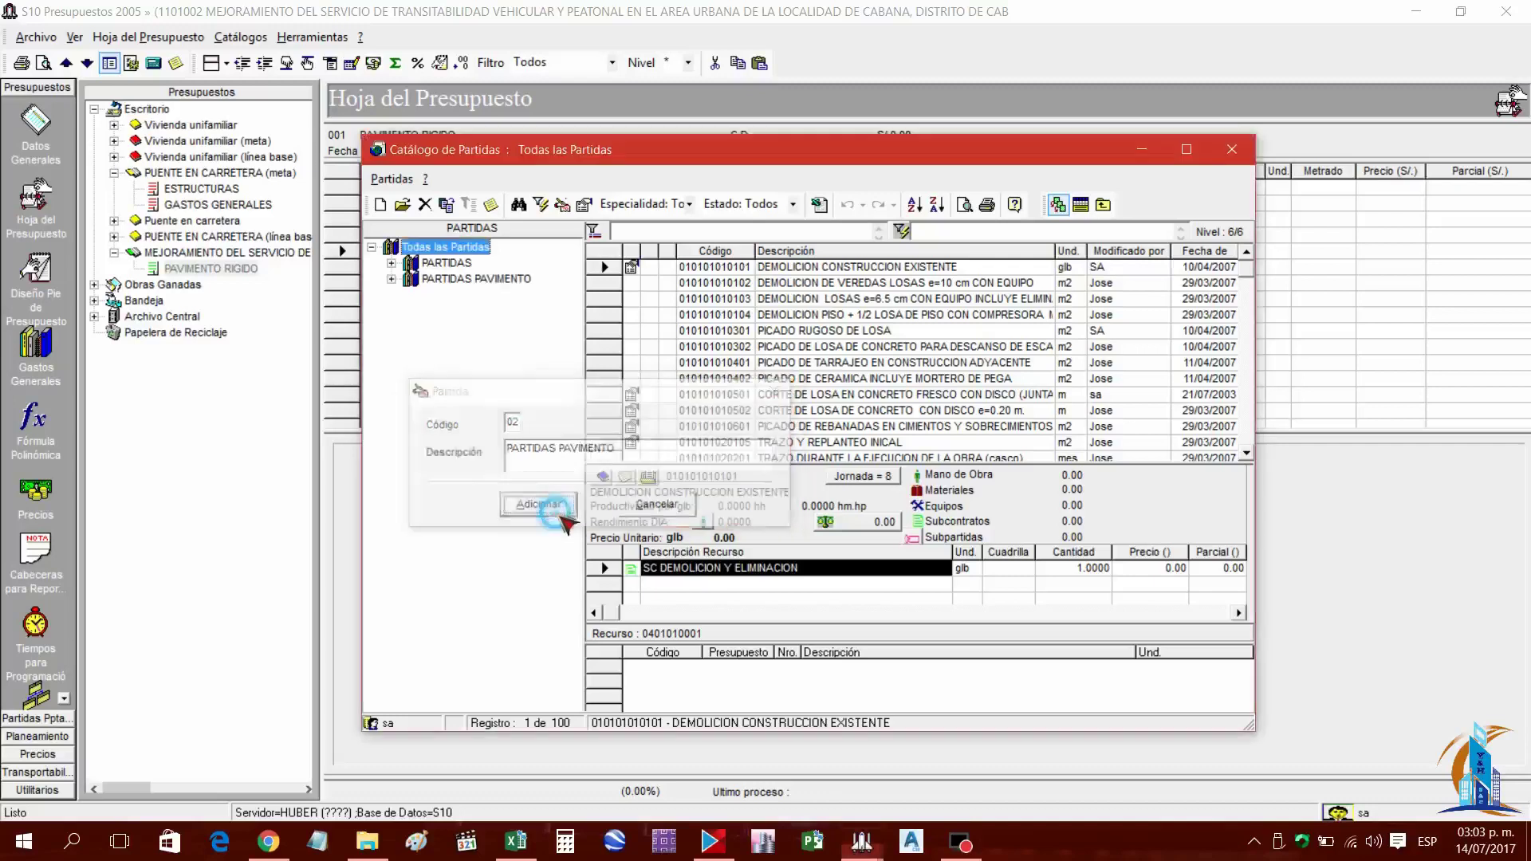
# Add a subitem PAVIMENTO RIGIDO with code 01 under the PARTIDAS PAVIMENTO group in the catalogue
pyautogui.click(443, 266)
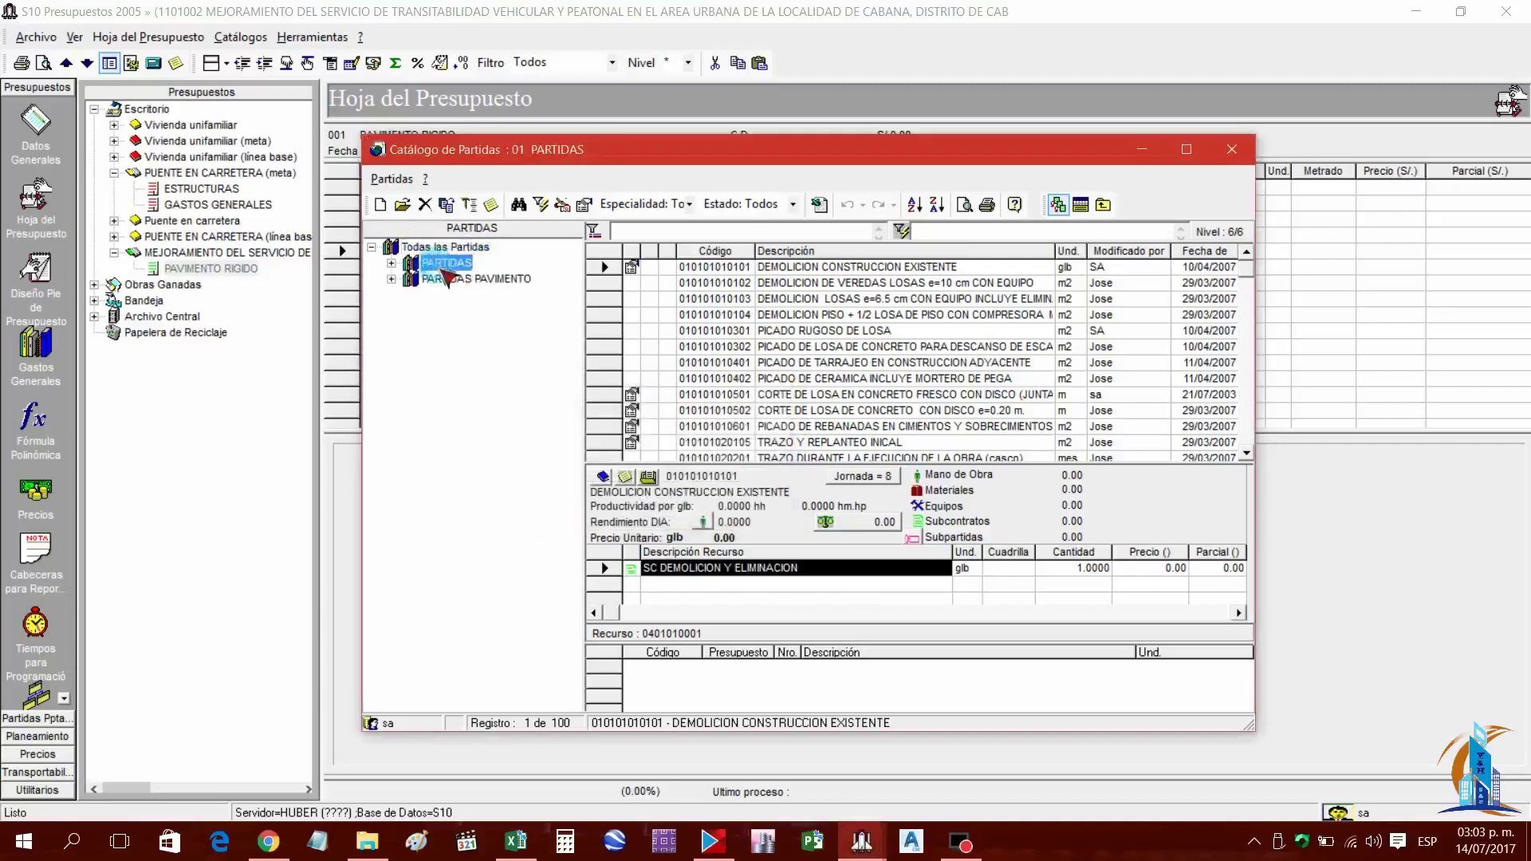
pyautogui.click(391, 263)
pyautogui.click(391, 263)
pyautogui.click(452, 279)
pyautogui.click(391, 263)
pyautogui.click(391, 263)
pyautogui.rightClick(454, 280)
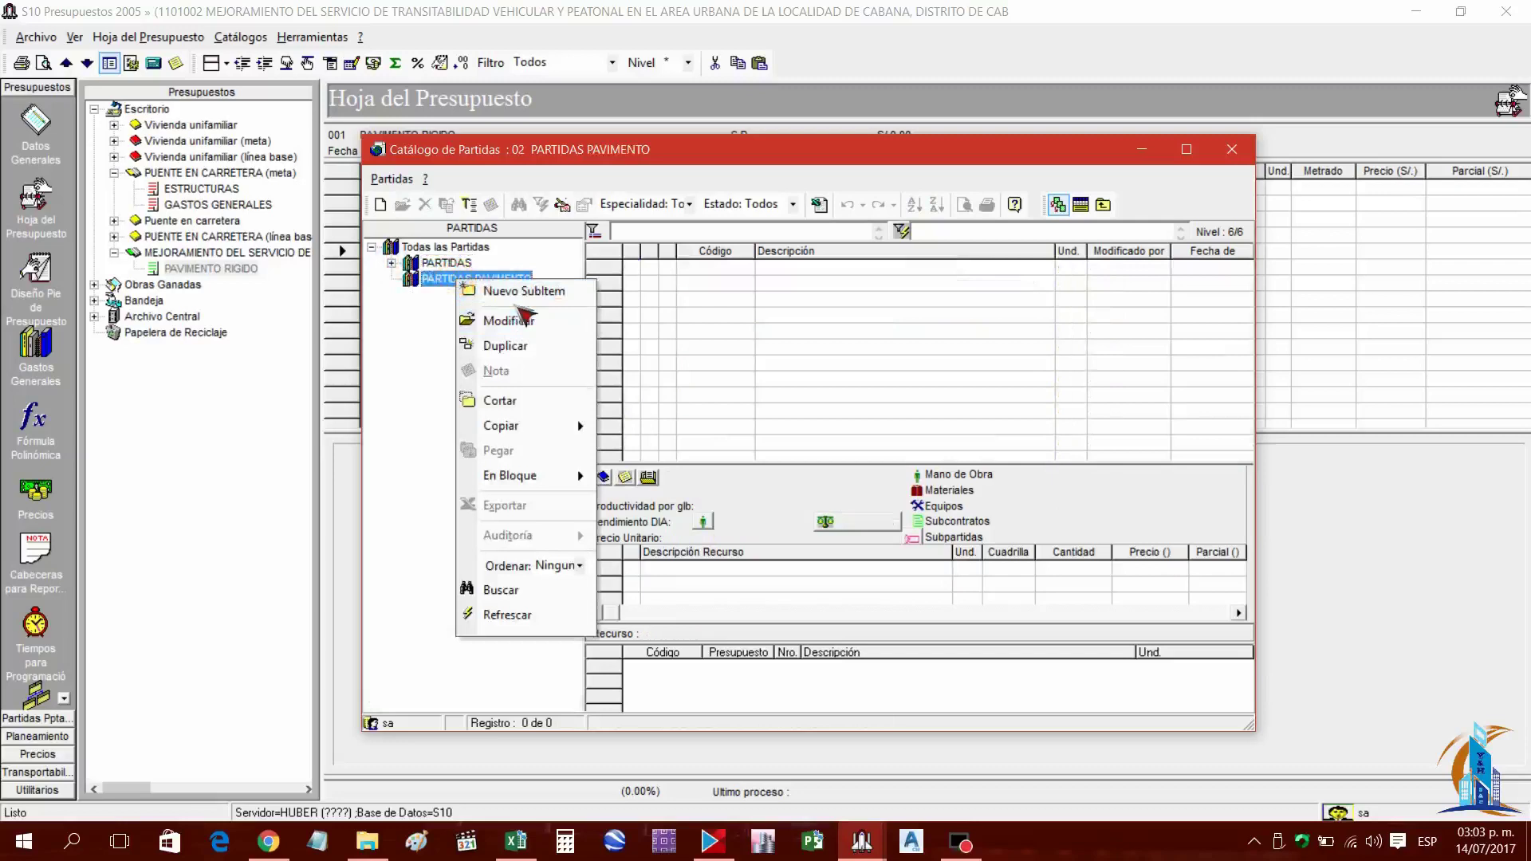
pyautogui.click(530, 294)
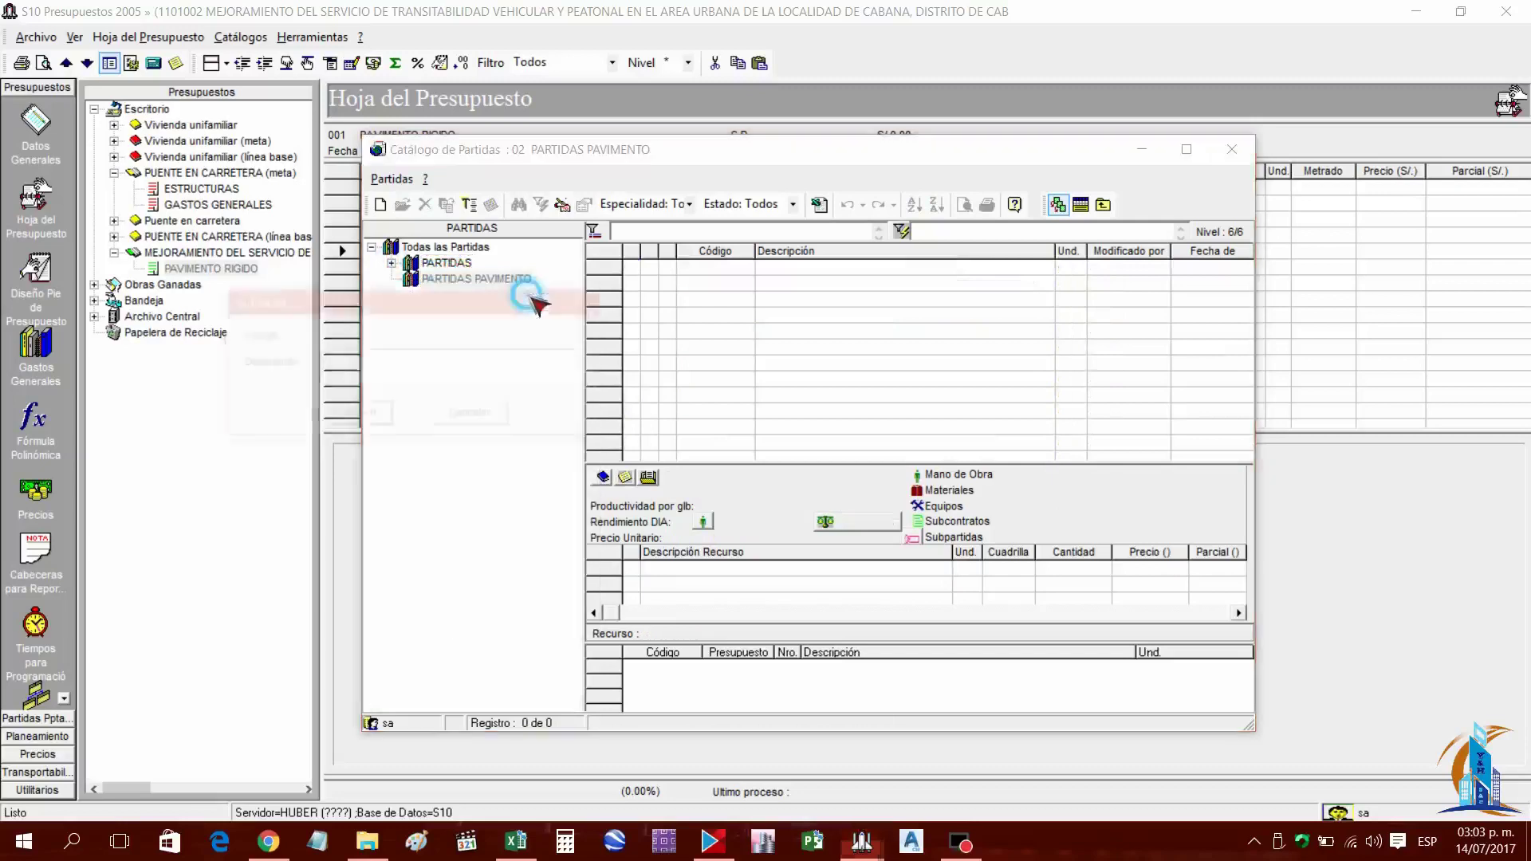
pyautogui.moveTo(408, 307); pyautogui.dragTo(690, 338)
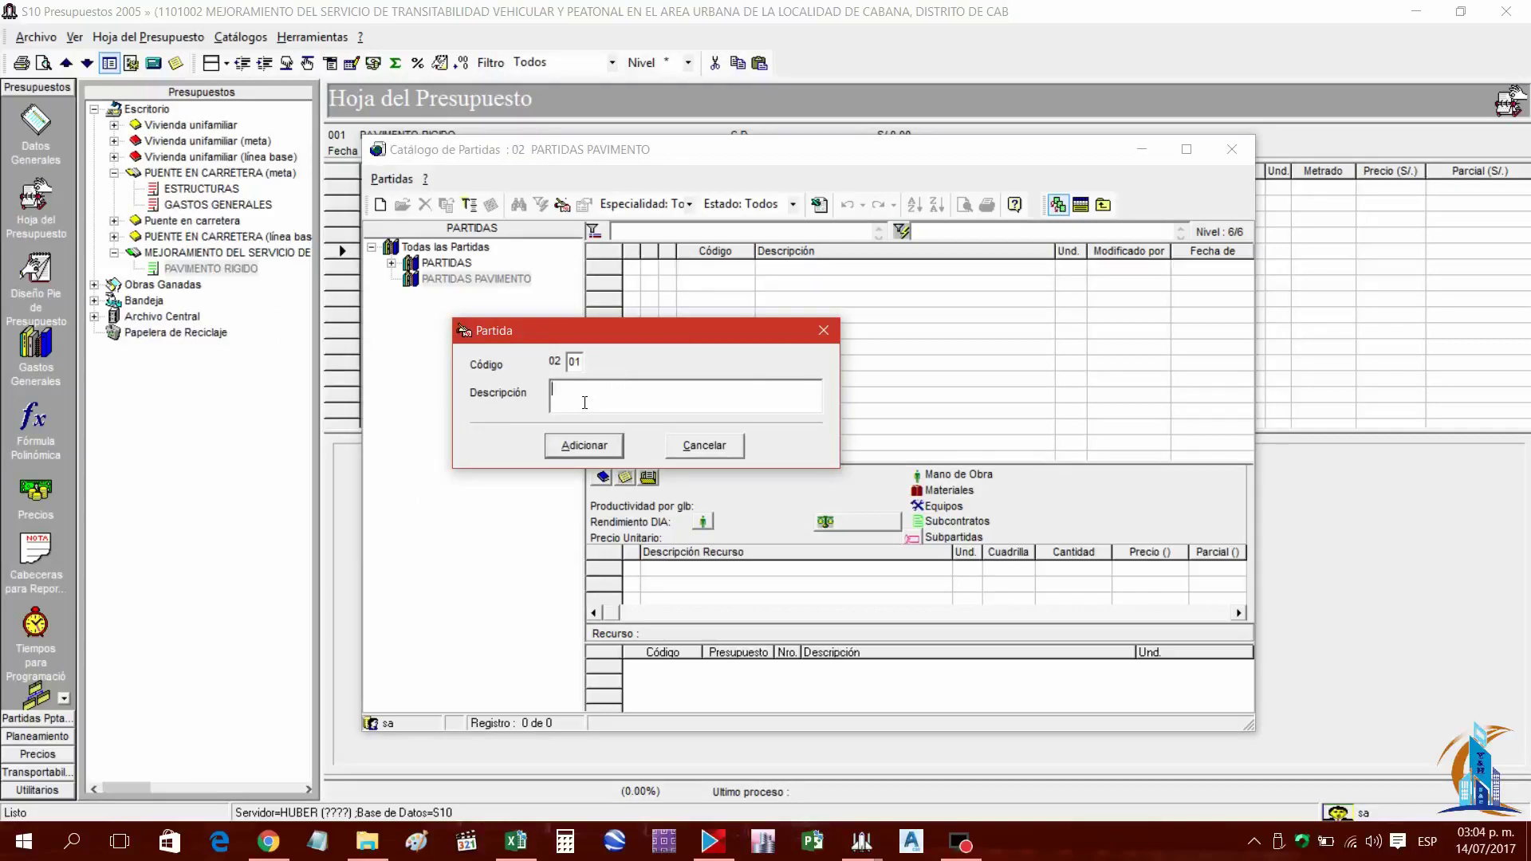
pyautogui.write('MENTO RIGIDO')
pyautogui.click(584, 446)
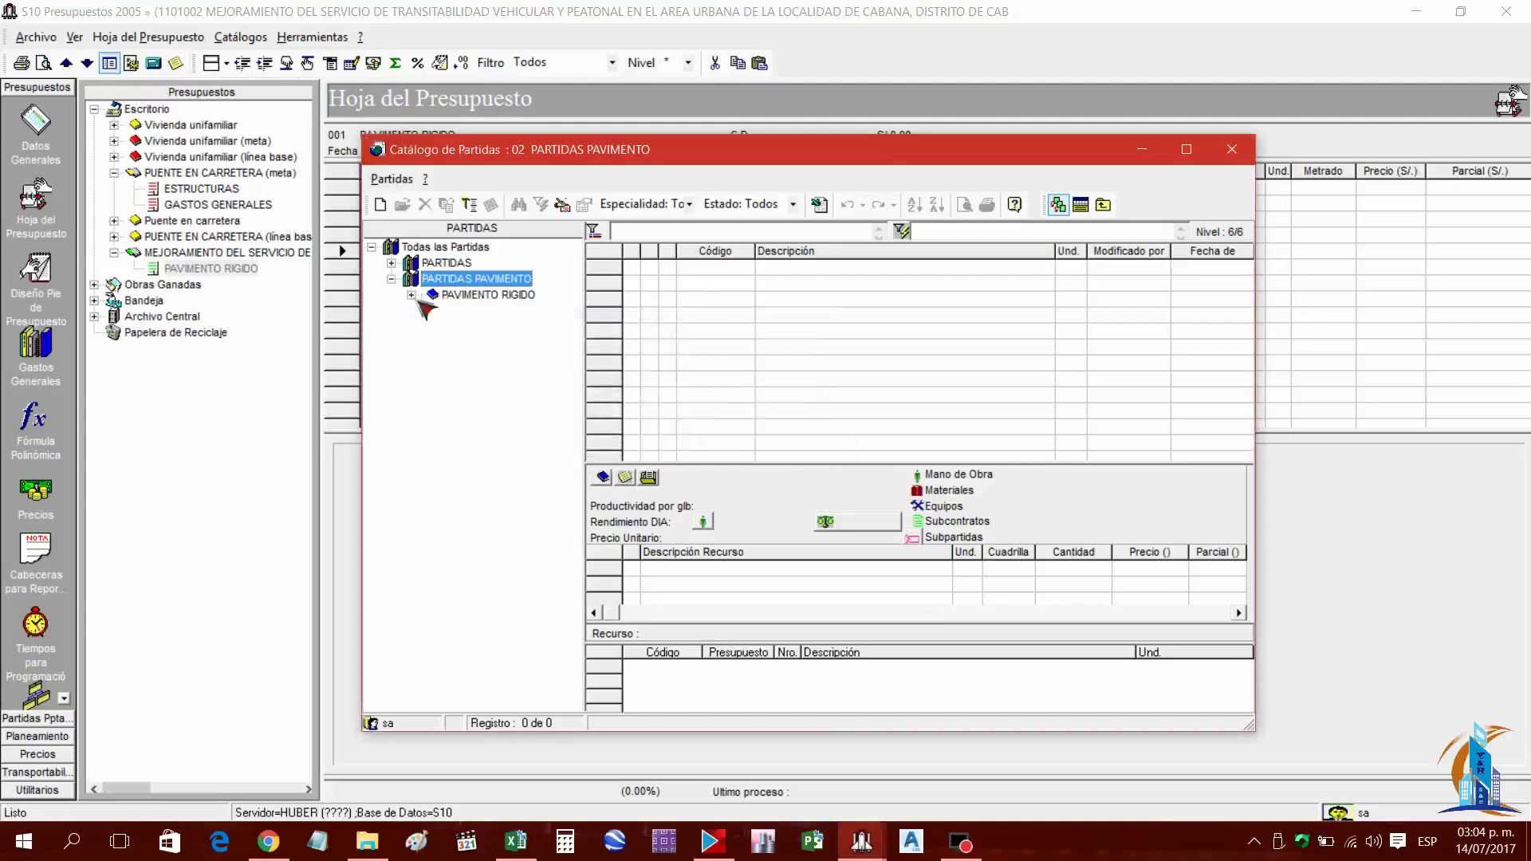
# Check the first title in the Excel quantities summary and add subitem 01 OBRAS PROVICIONALES under PAVIMENTO RIGIDO
pyautogui.click(485, 296)
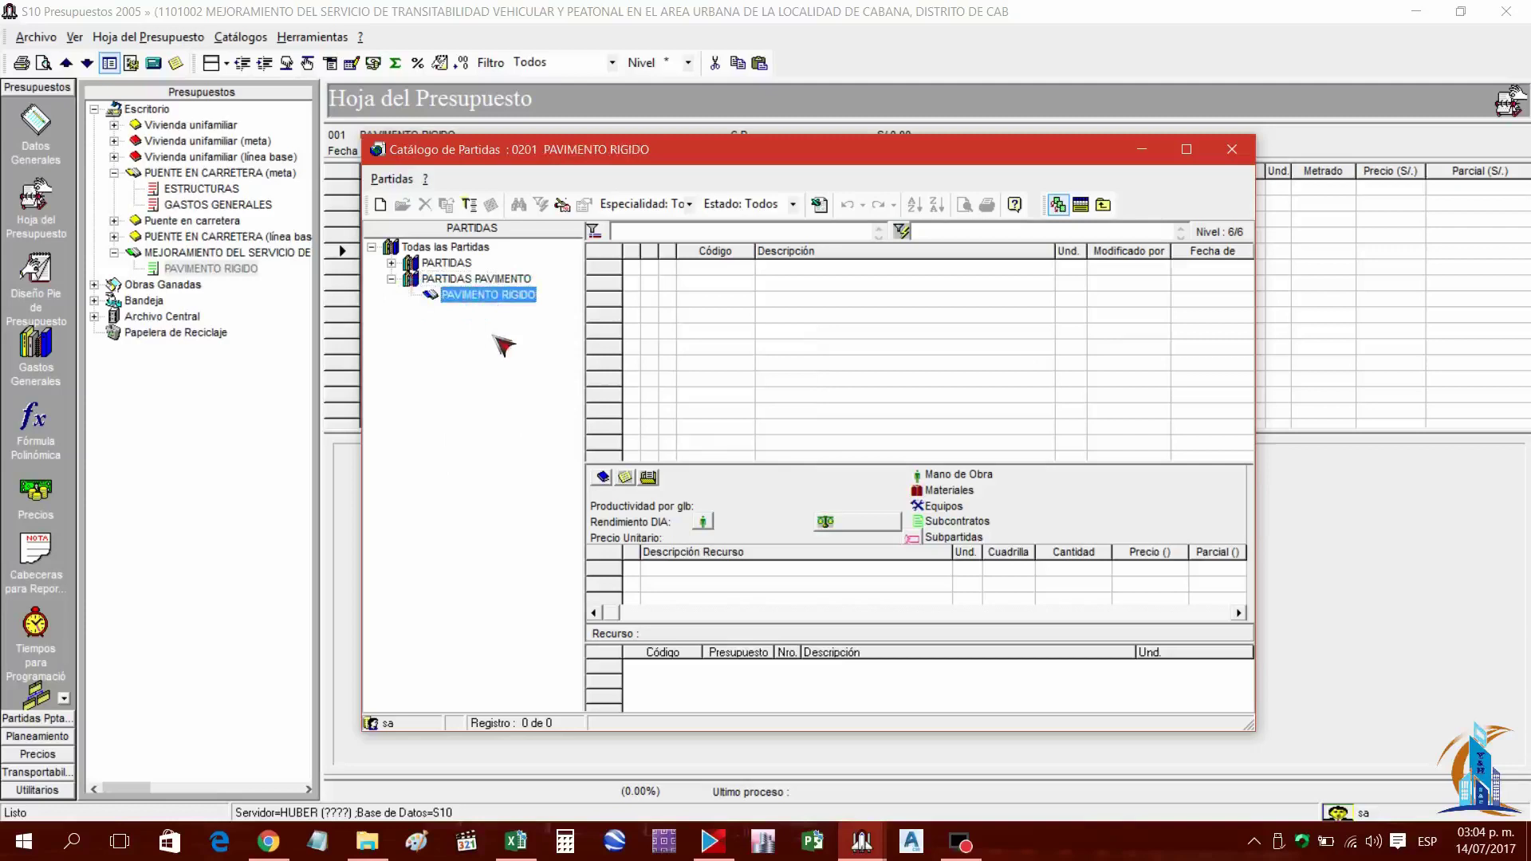
pyautogui.click(517, 843)
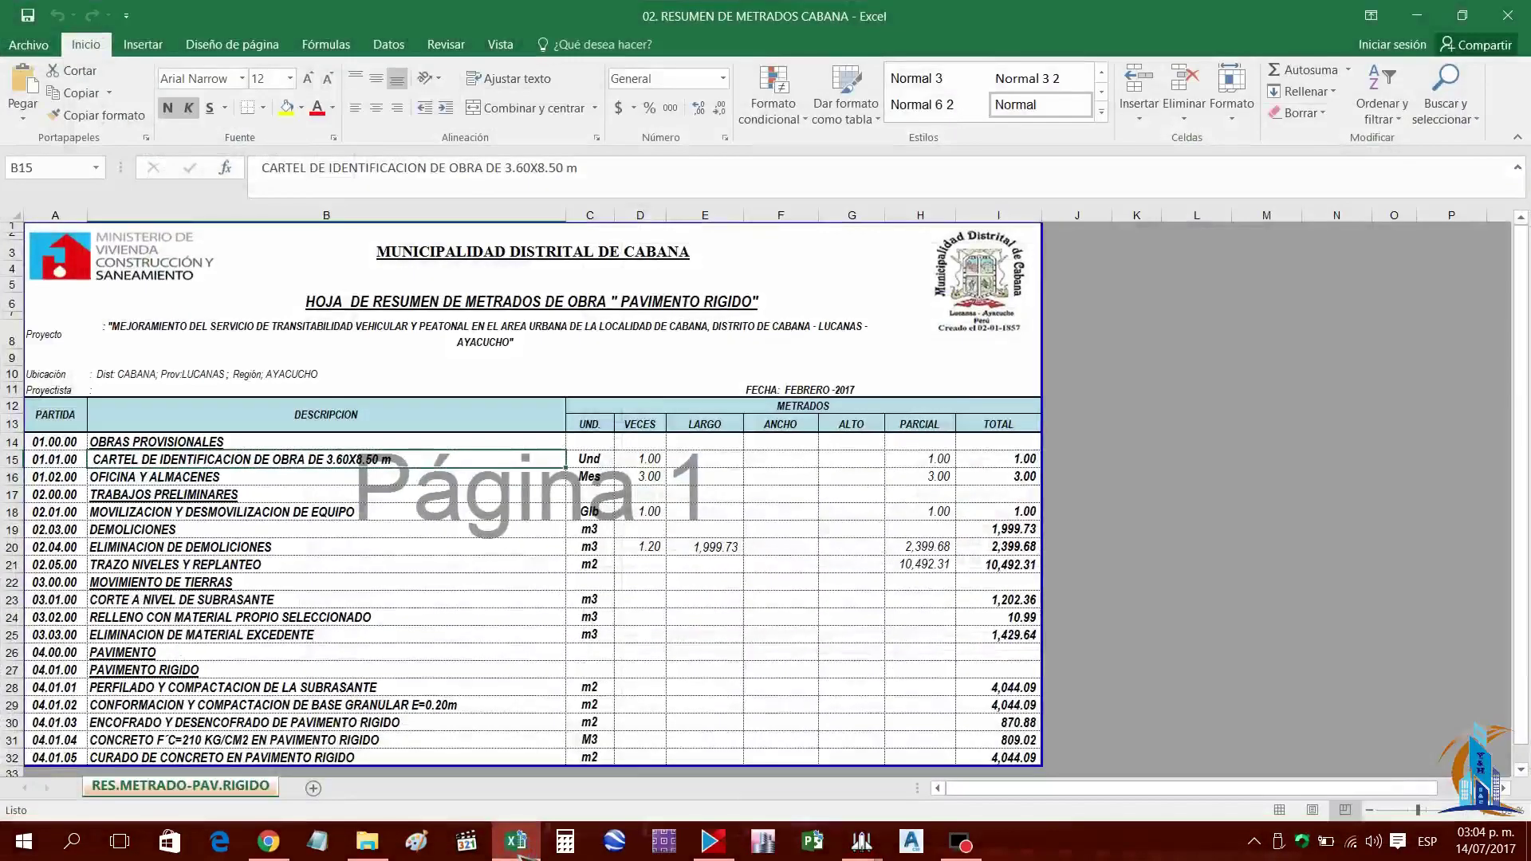
pyautogui.click(519, 852)
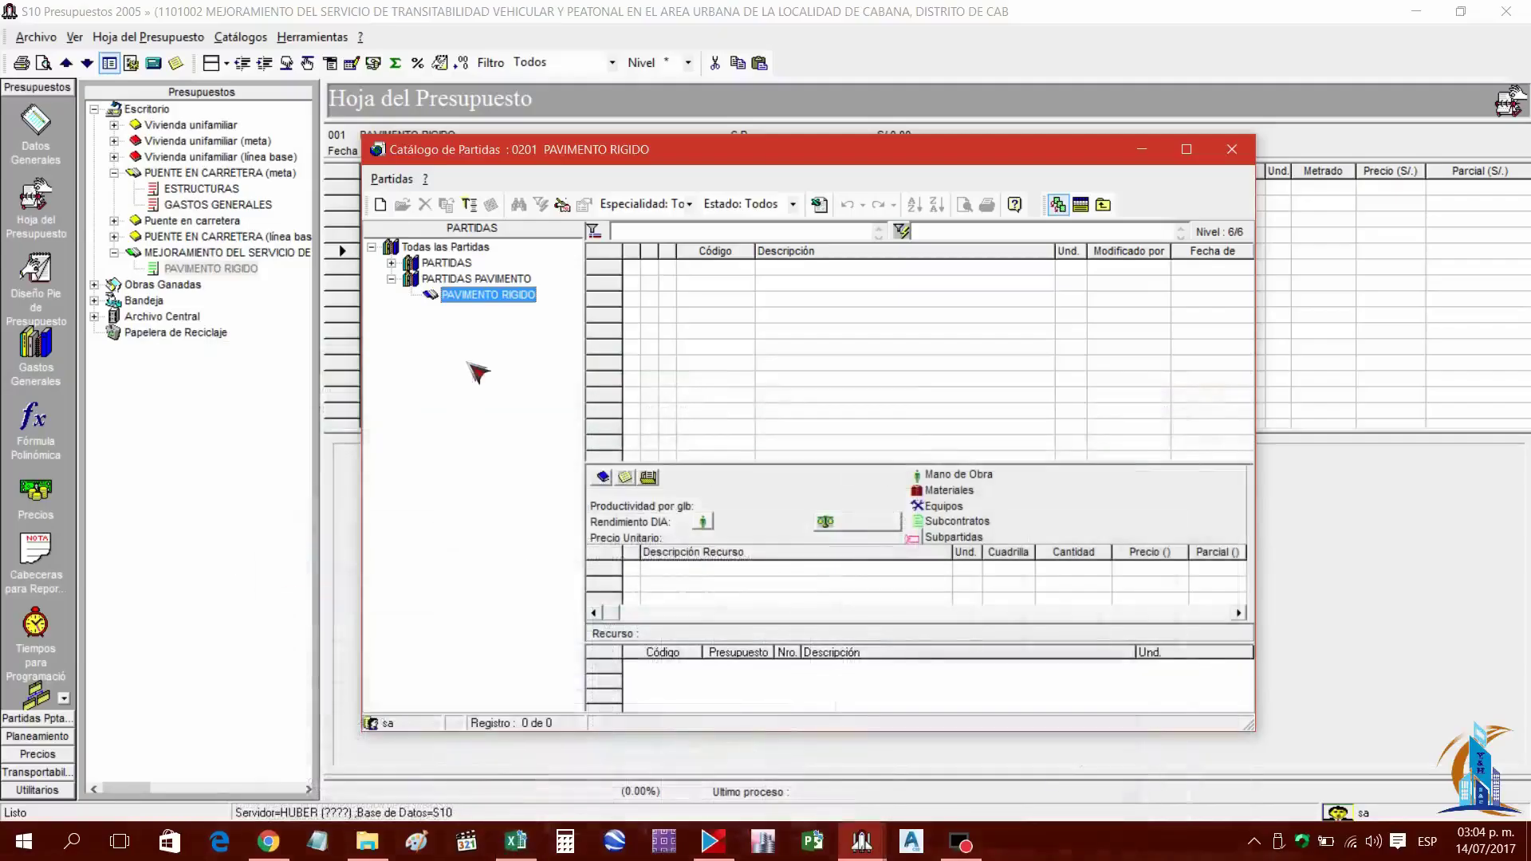
pyautogui.rightClick(496, 295)
pyautogui.click(551, 316)
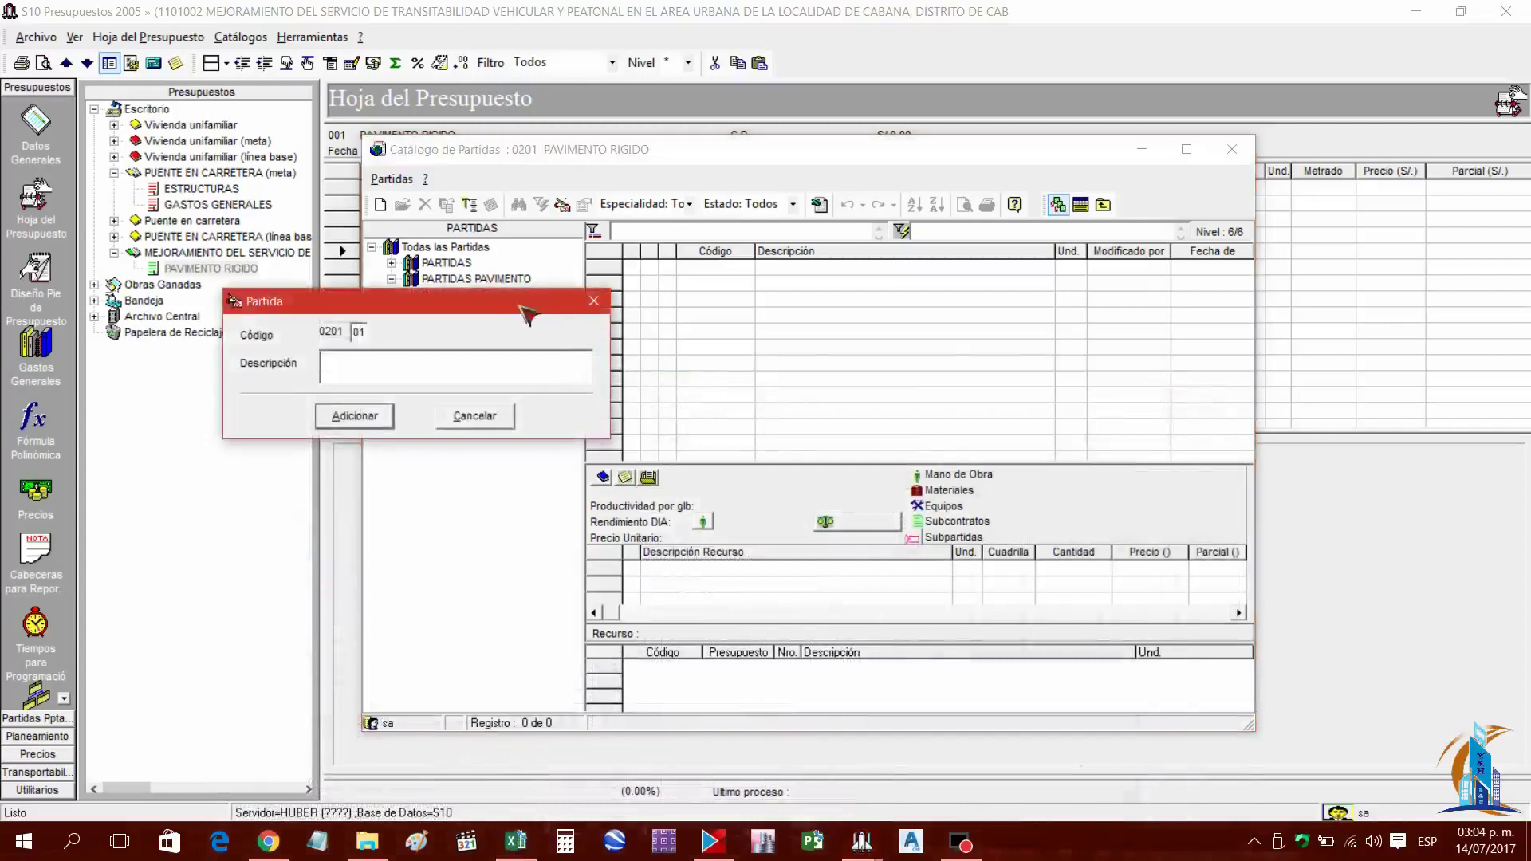
pyautogui.moveTo(518, 310); pyautogui.dragTo(712, 382)
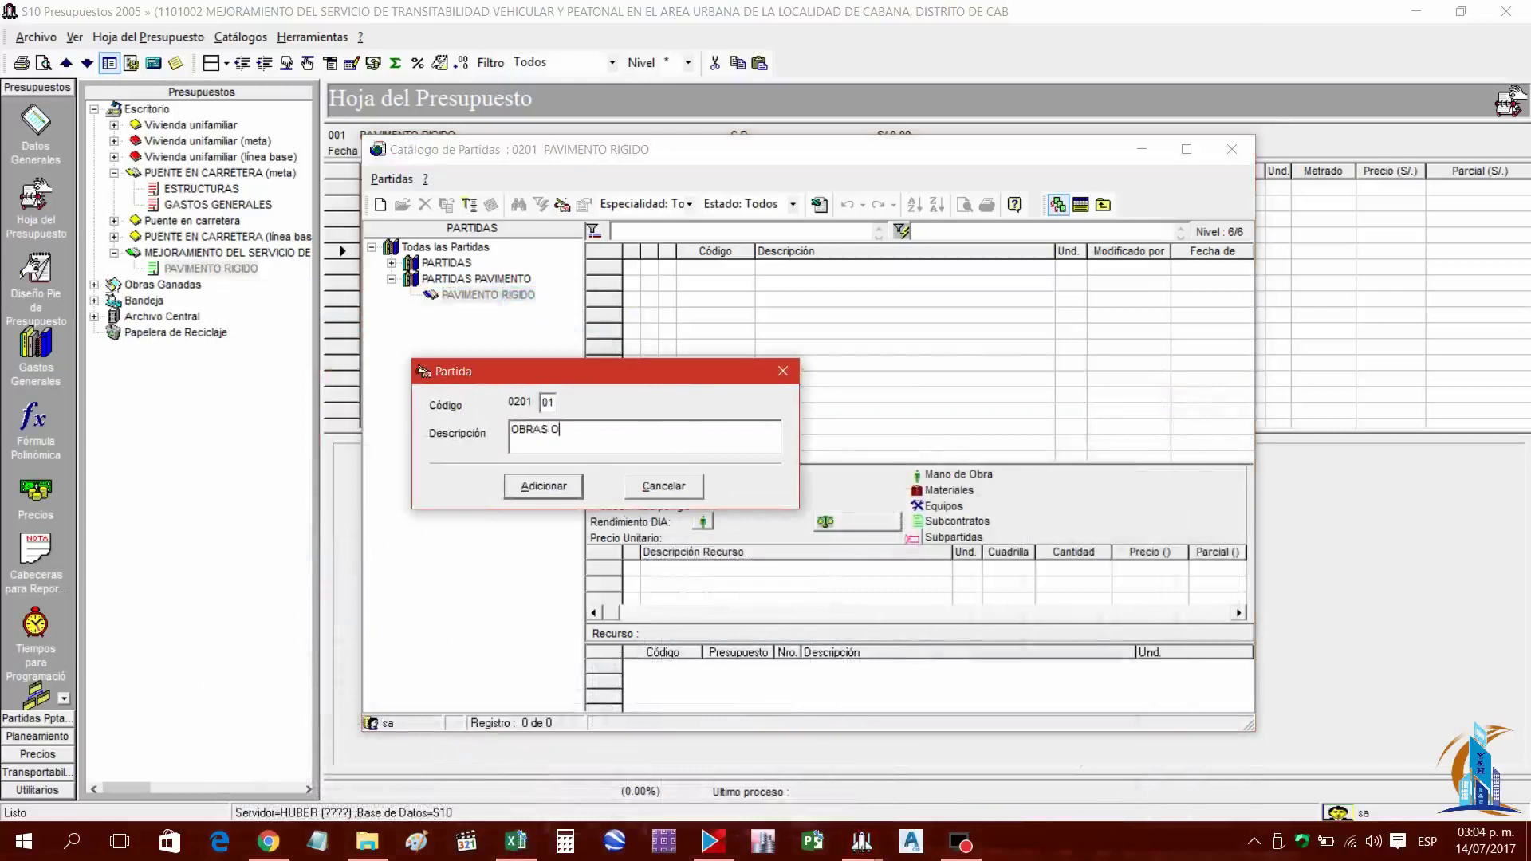
pyautogui.write('OBRAS PROVICIONALES')
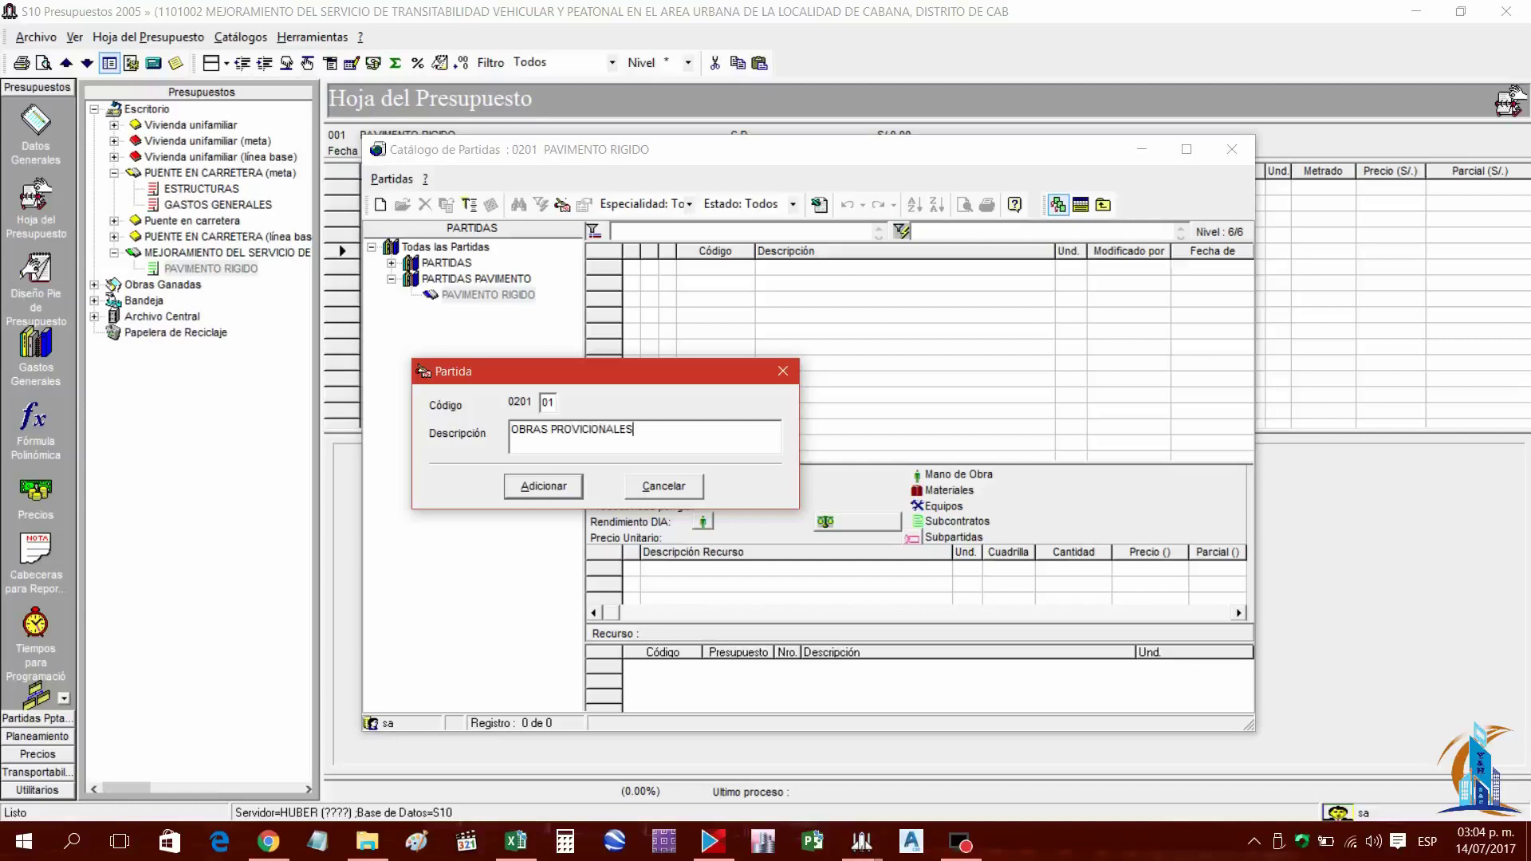
pyautogui.click(544, 487)
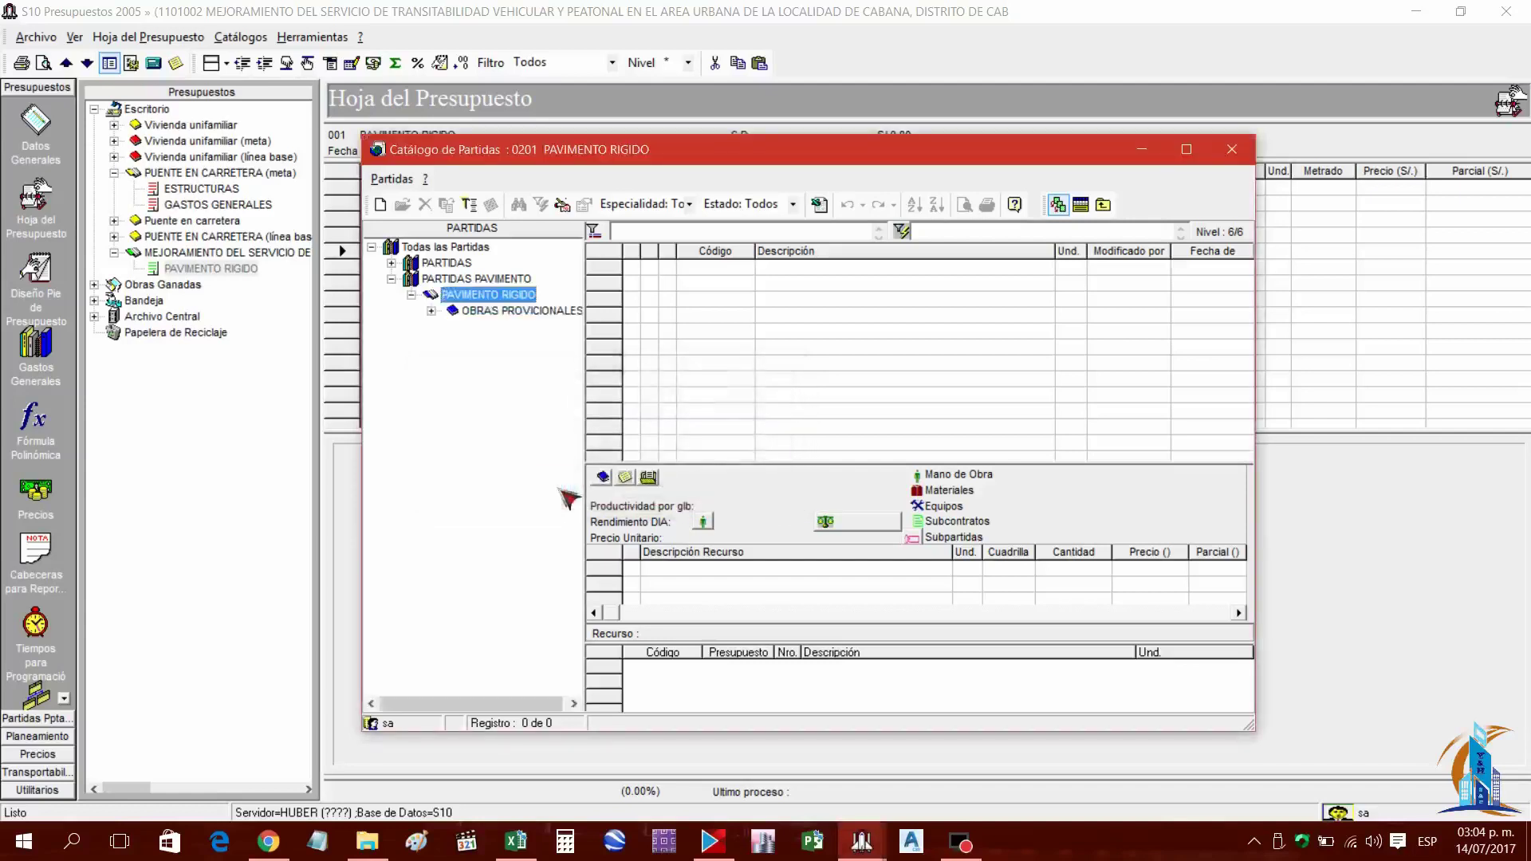
# Consult the sign item in the Excel summary and add subitem 01 CARTELES under OBRAS PROVICIONALES
pyautogui.click(510, 312)
pyautogui.click(432, 312)
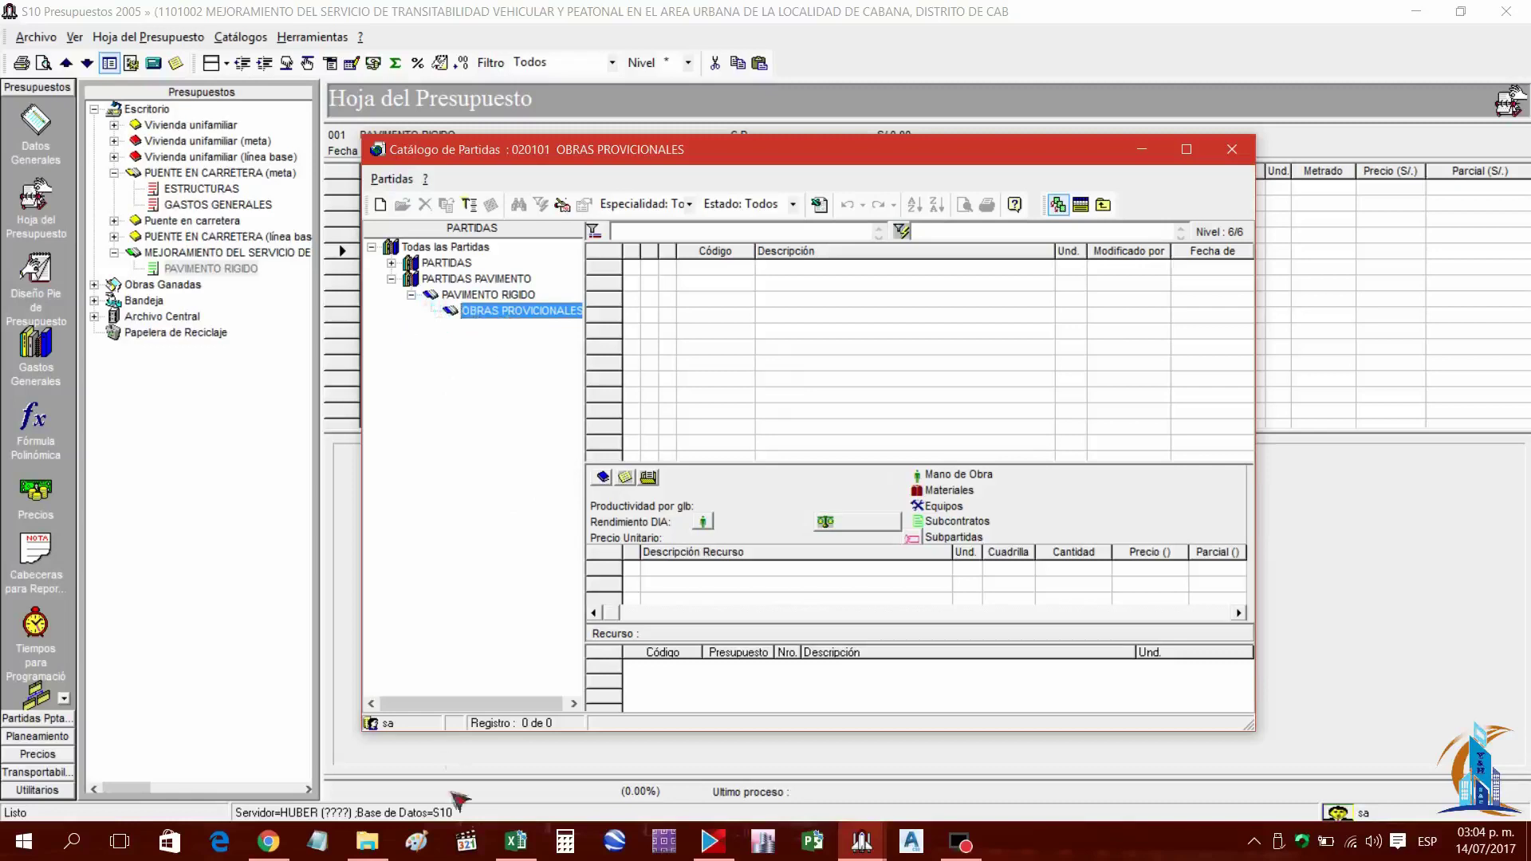
pyautogui.click(514, 842)
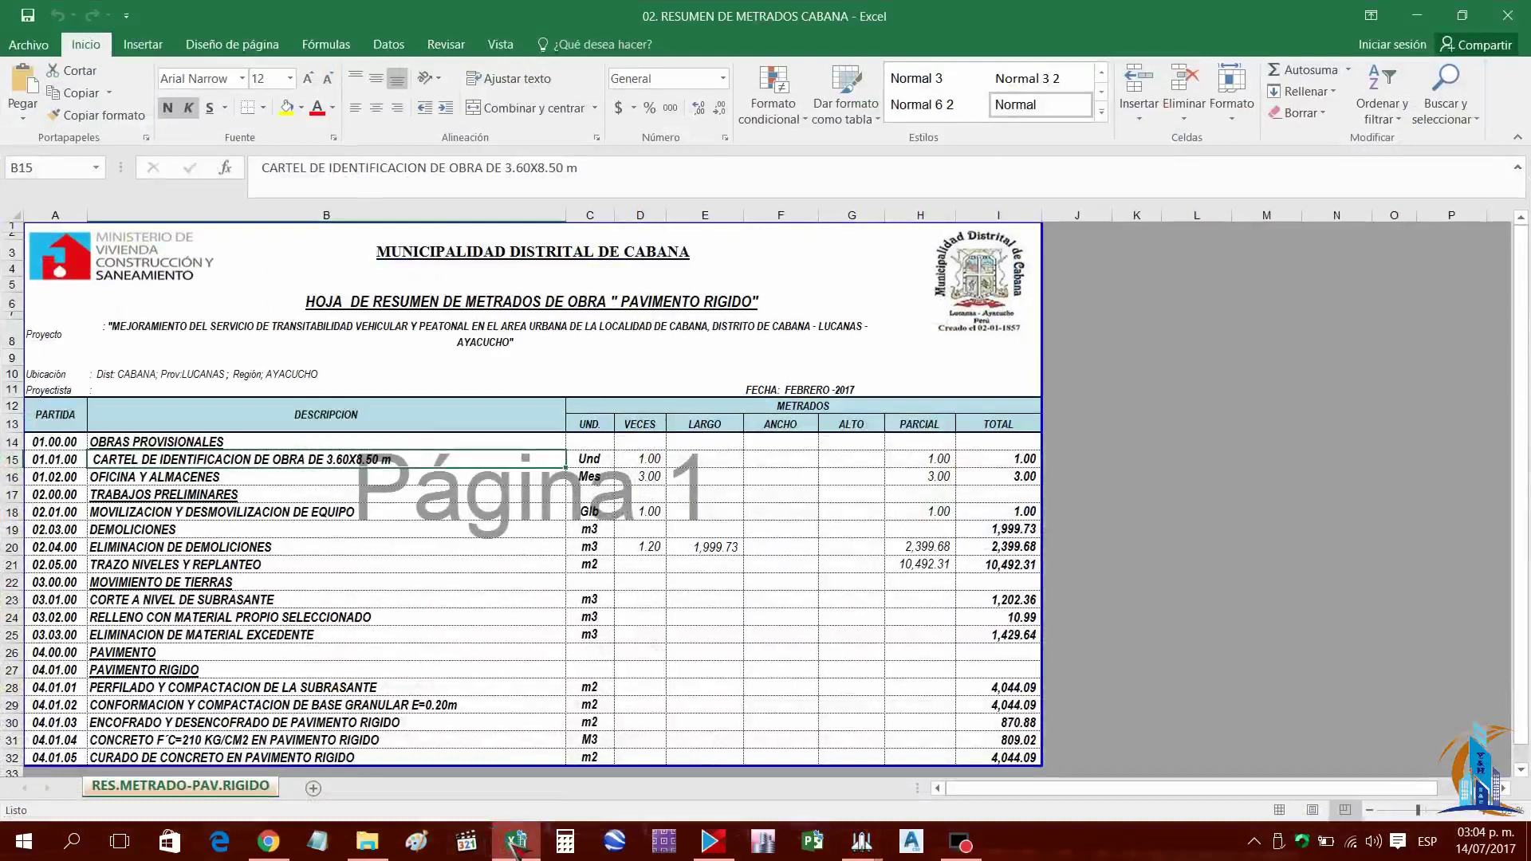
pyautogui.click(516, 847)
pyautogui.rightClick(540, 317)
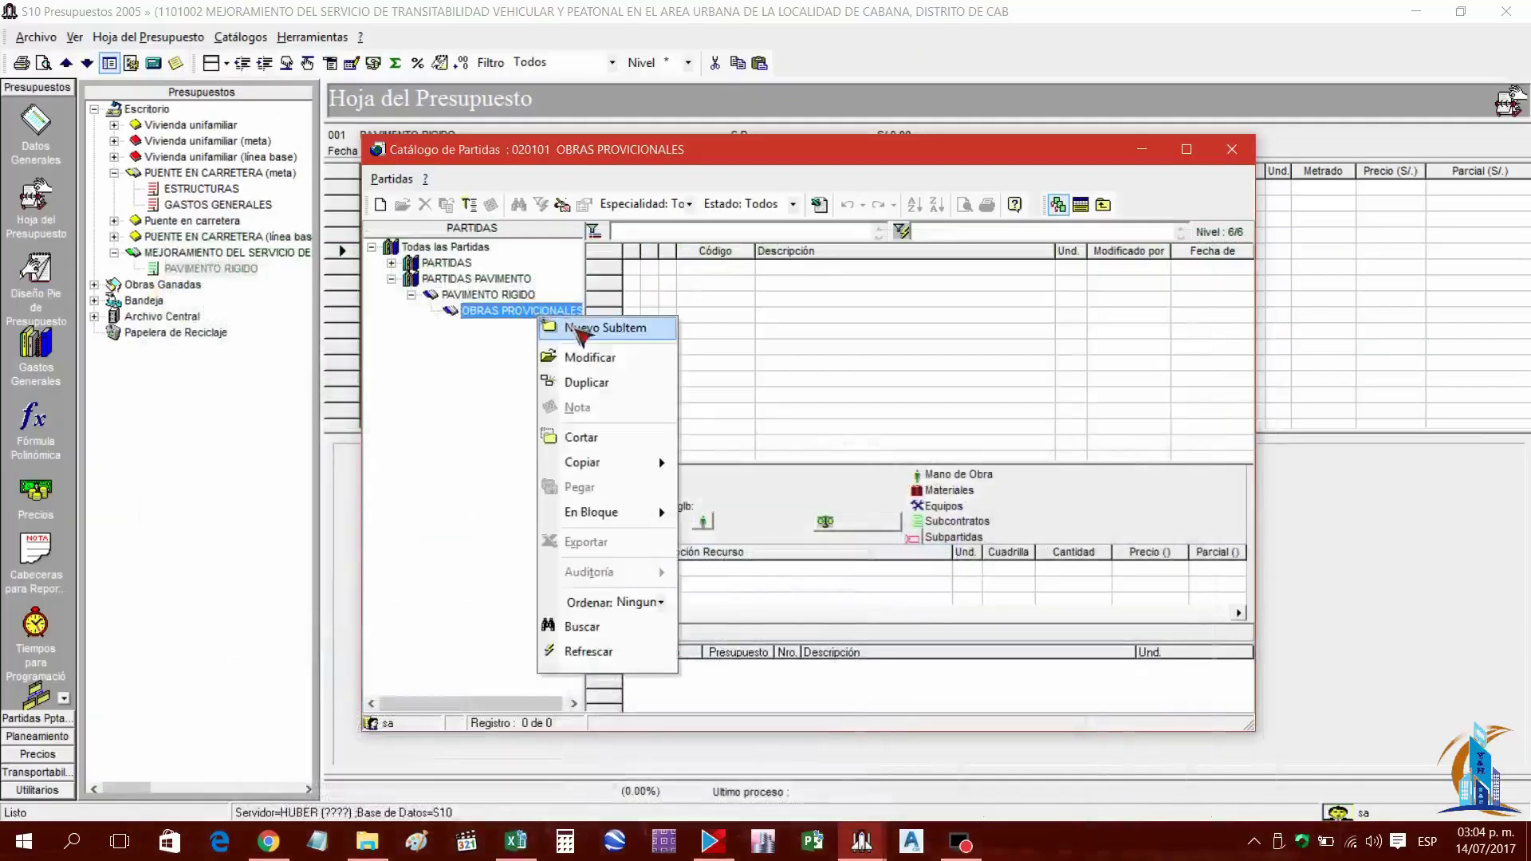
pyautogui.click(580, 328)
pyautogui.moveTo(425, 307); pyautogui.dragTo(600, 384)
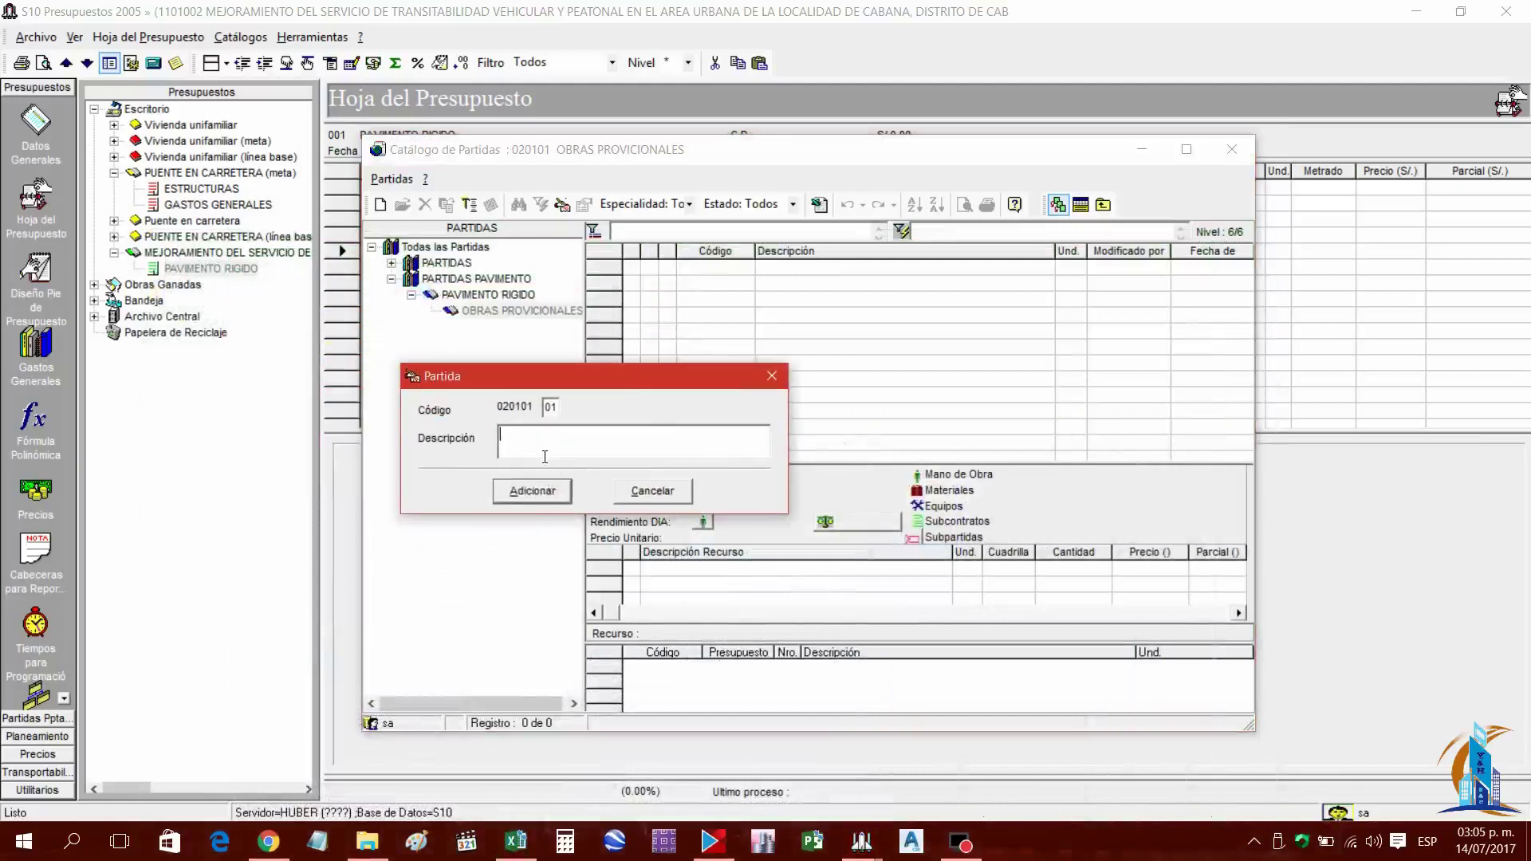
pyautogui.click(536, 841)
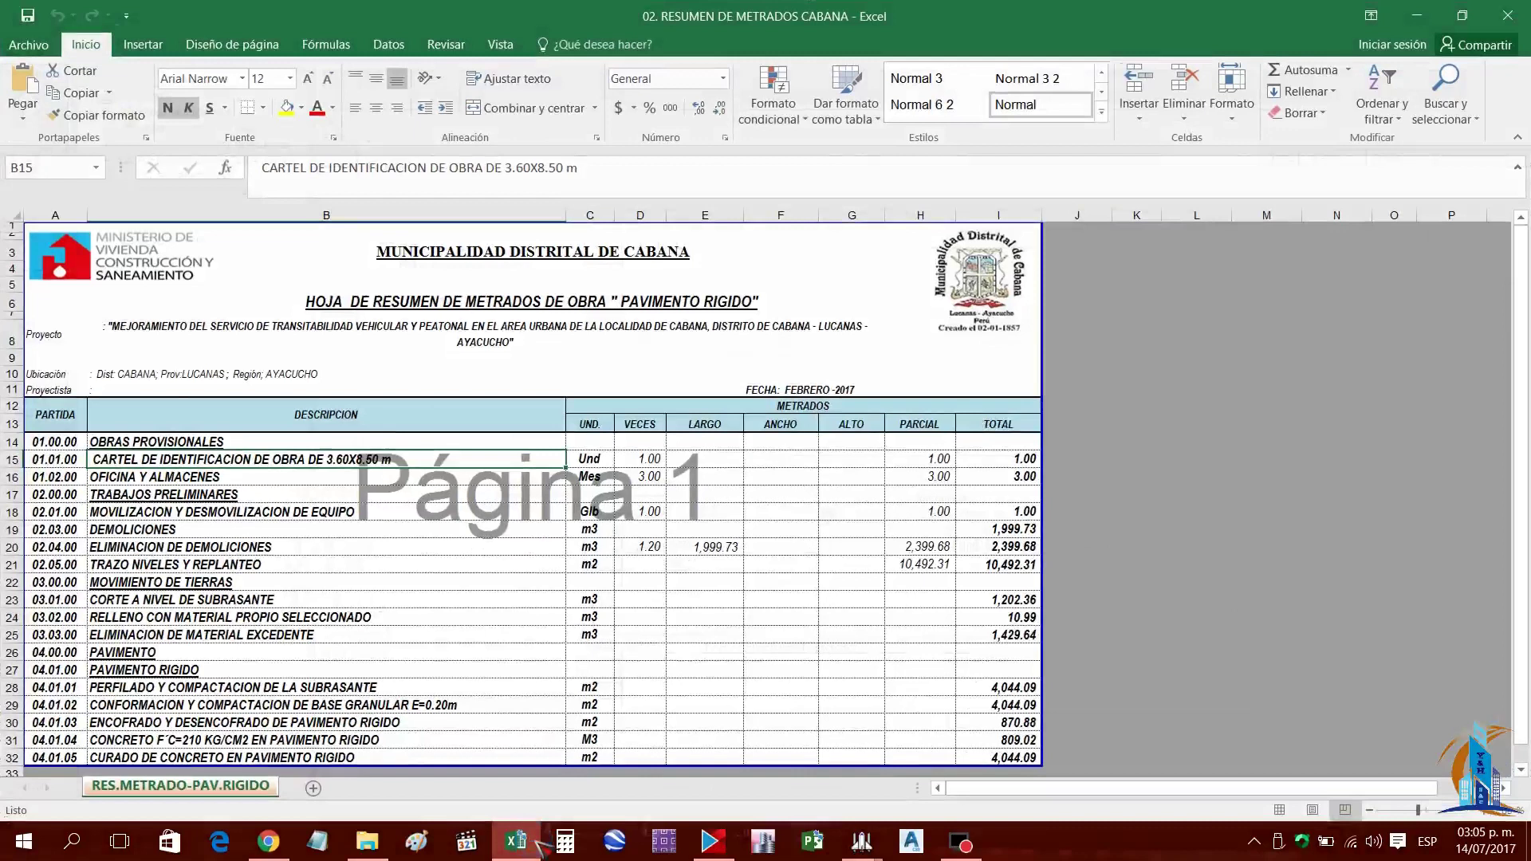
pyautogui.hotkey('ctrl', 'c')
pyautogui.click(536, 840)
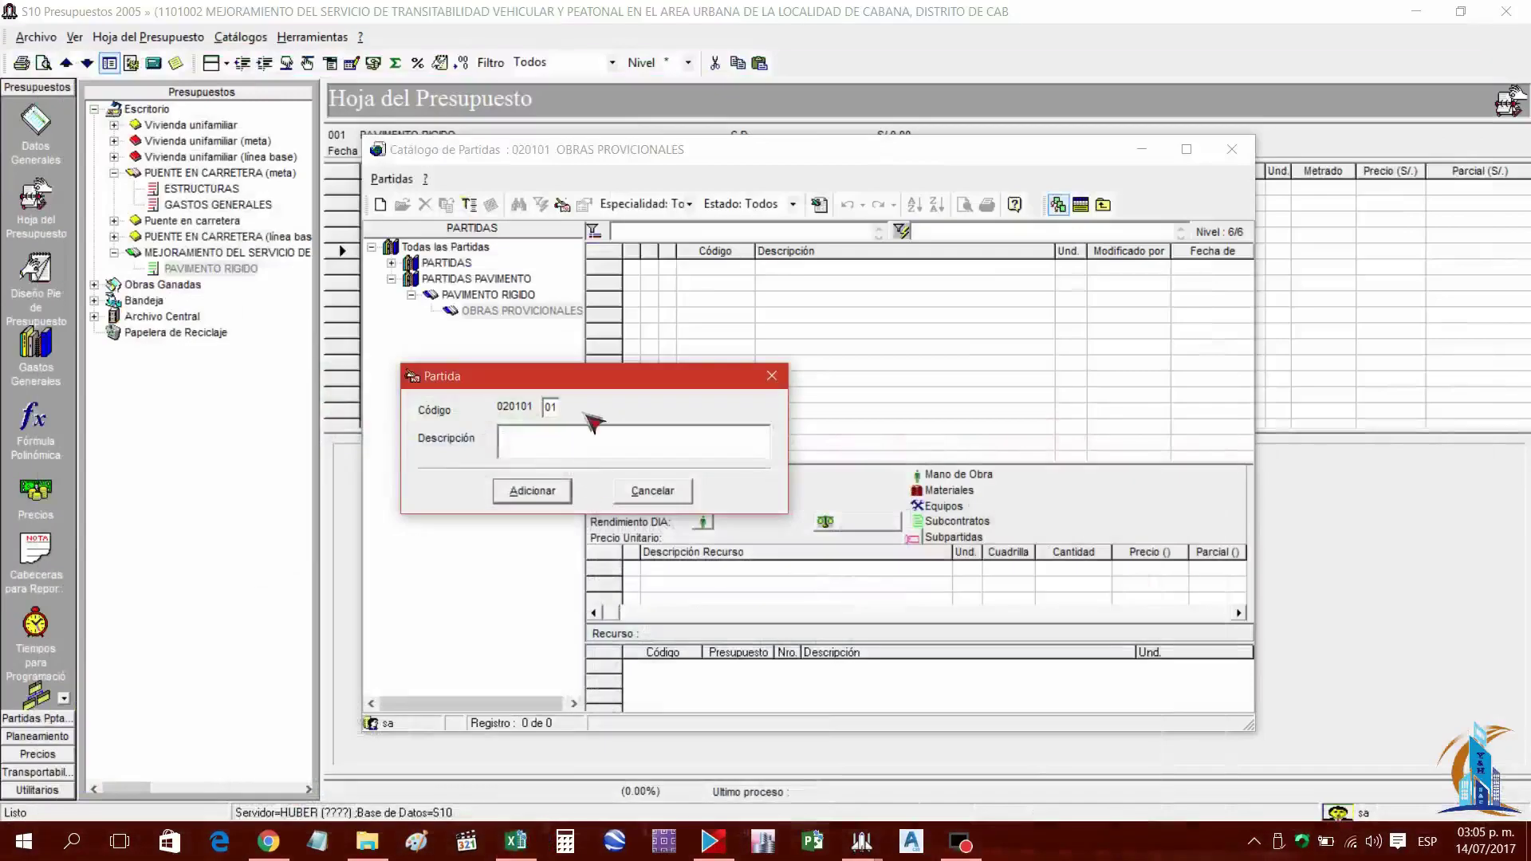
pyautogui.write('CARTELES')
pyautogui.click(531, 491)
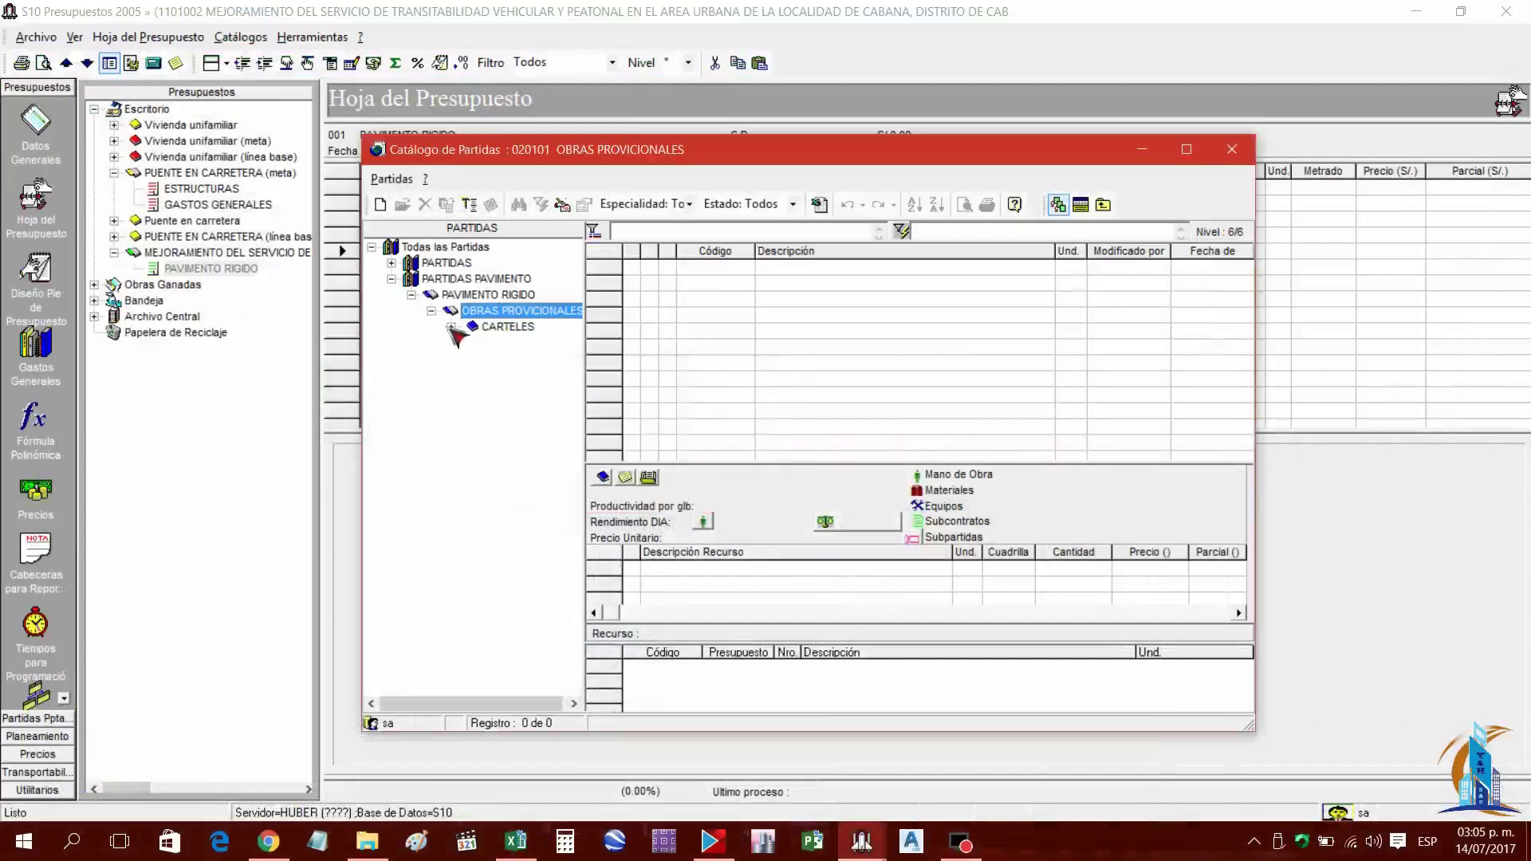
# Add a subitem CARTEL DE IDENTIFICACION with code 01 under CARTELES
pyautogui.rightClick(512, 327)
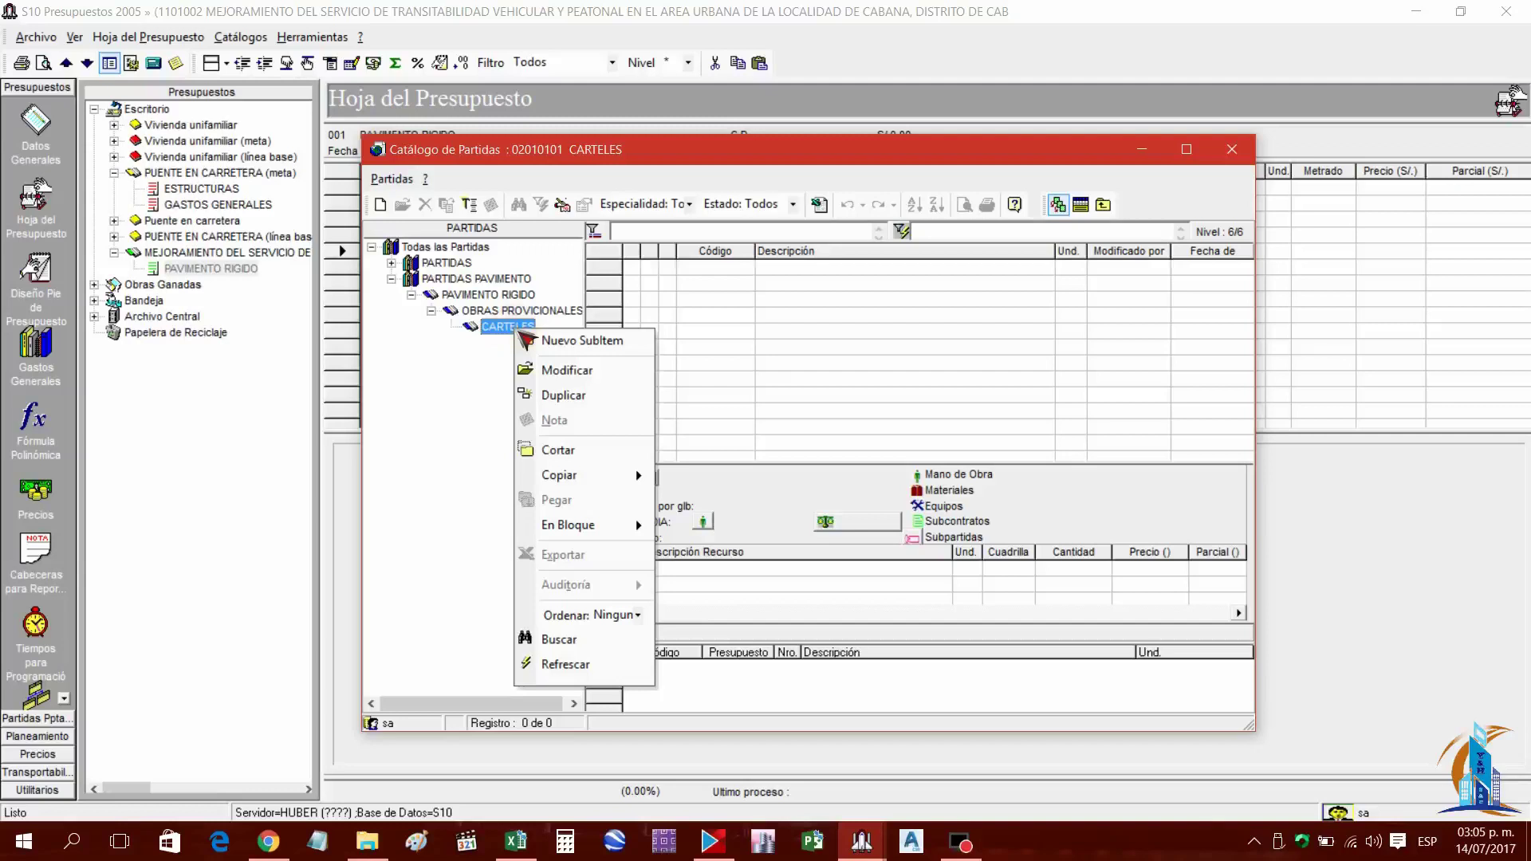
pyautogui.click(582, 340)
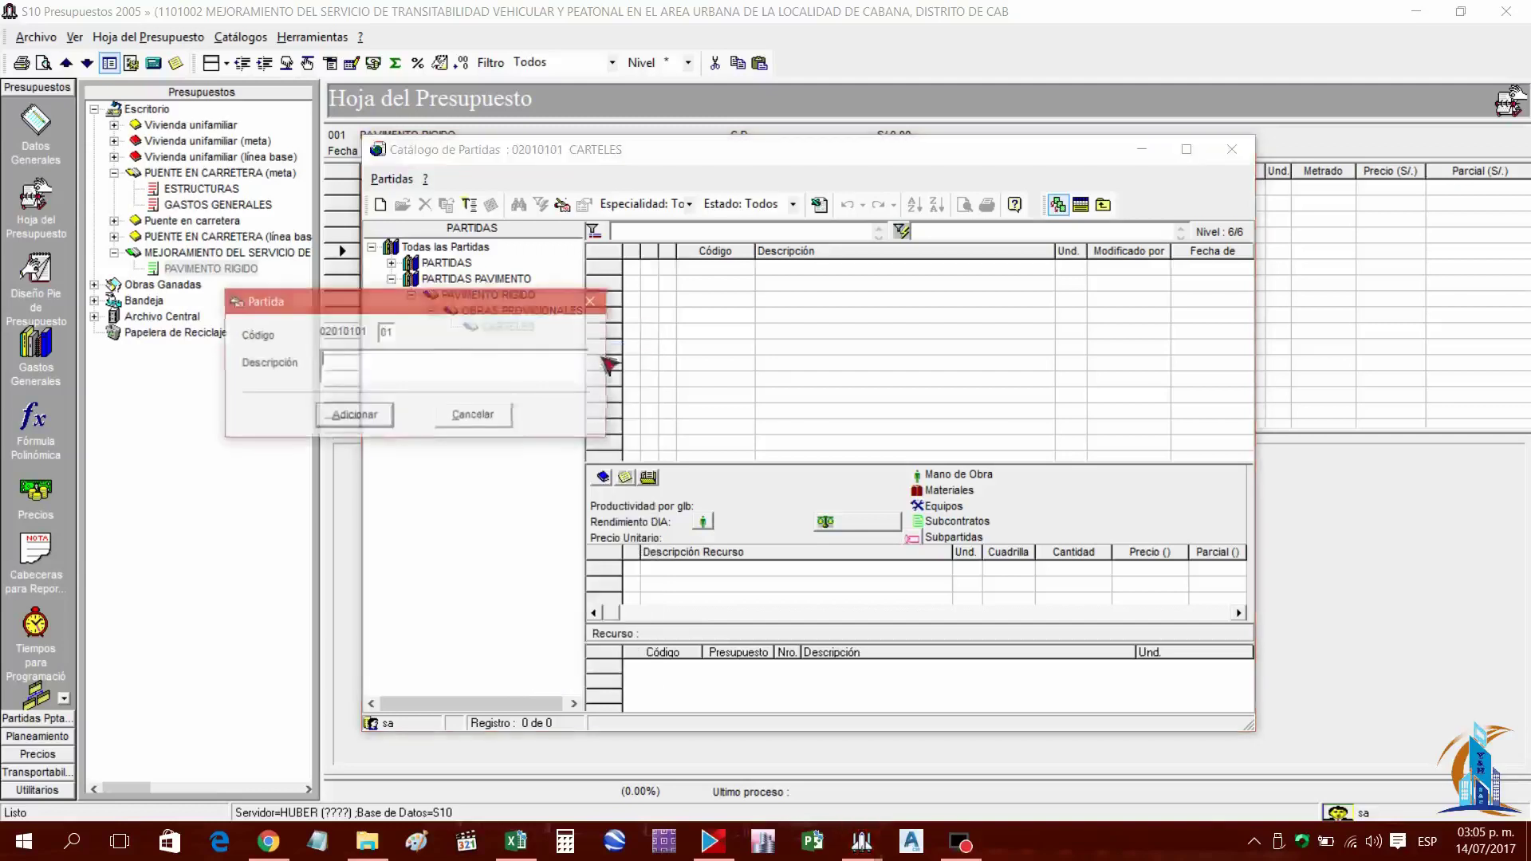
pyautogui.moveTo(471, 319); pyautogui.dragTo(716, 410)
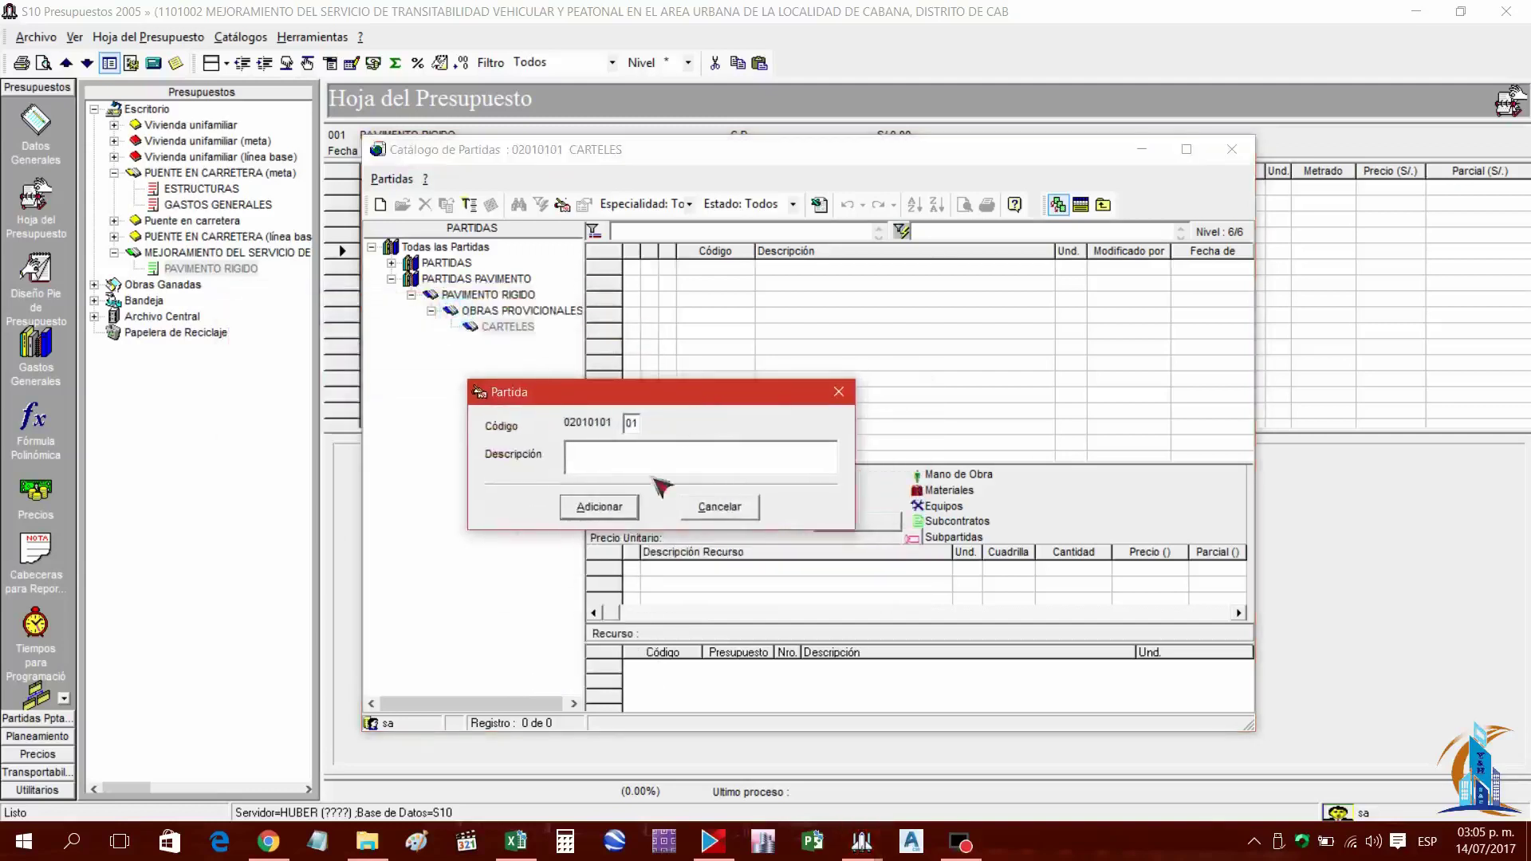
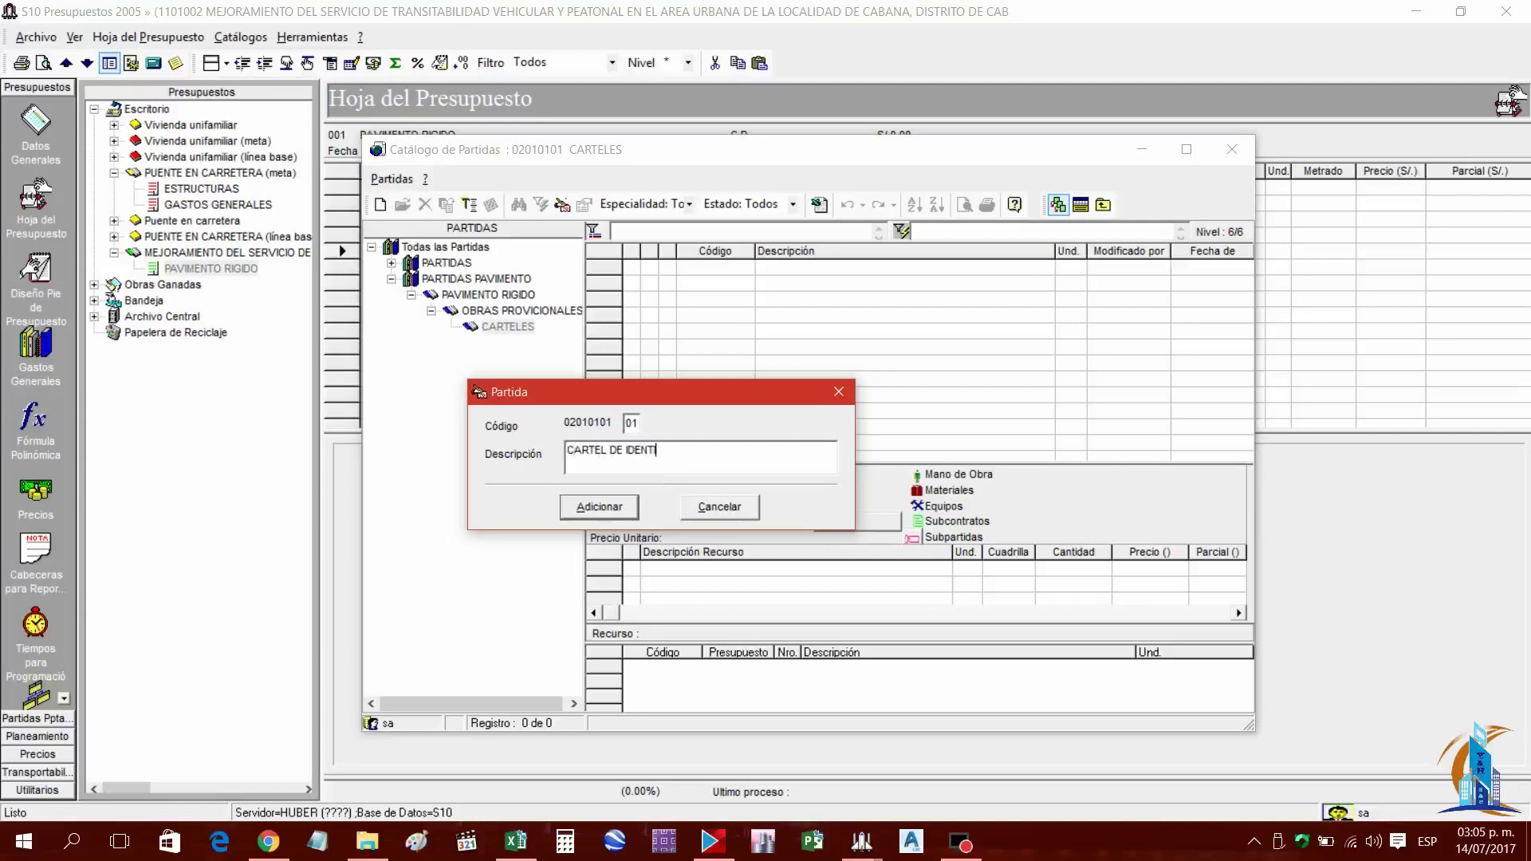
pyautogui.click(599, 507)
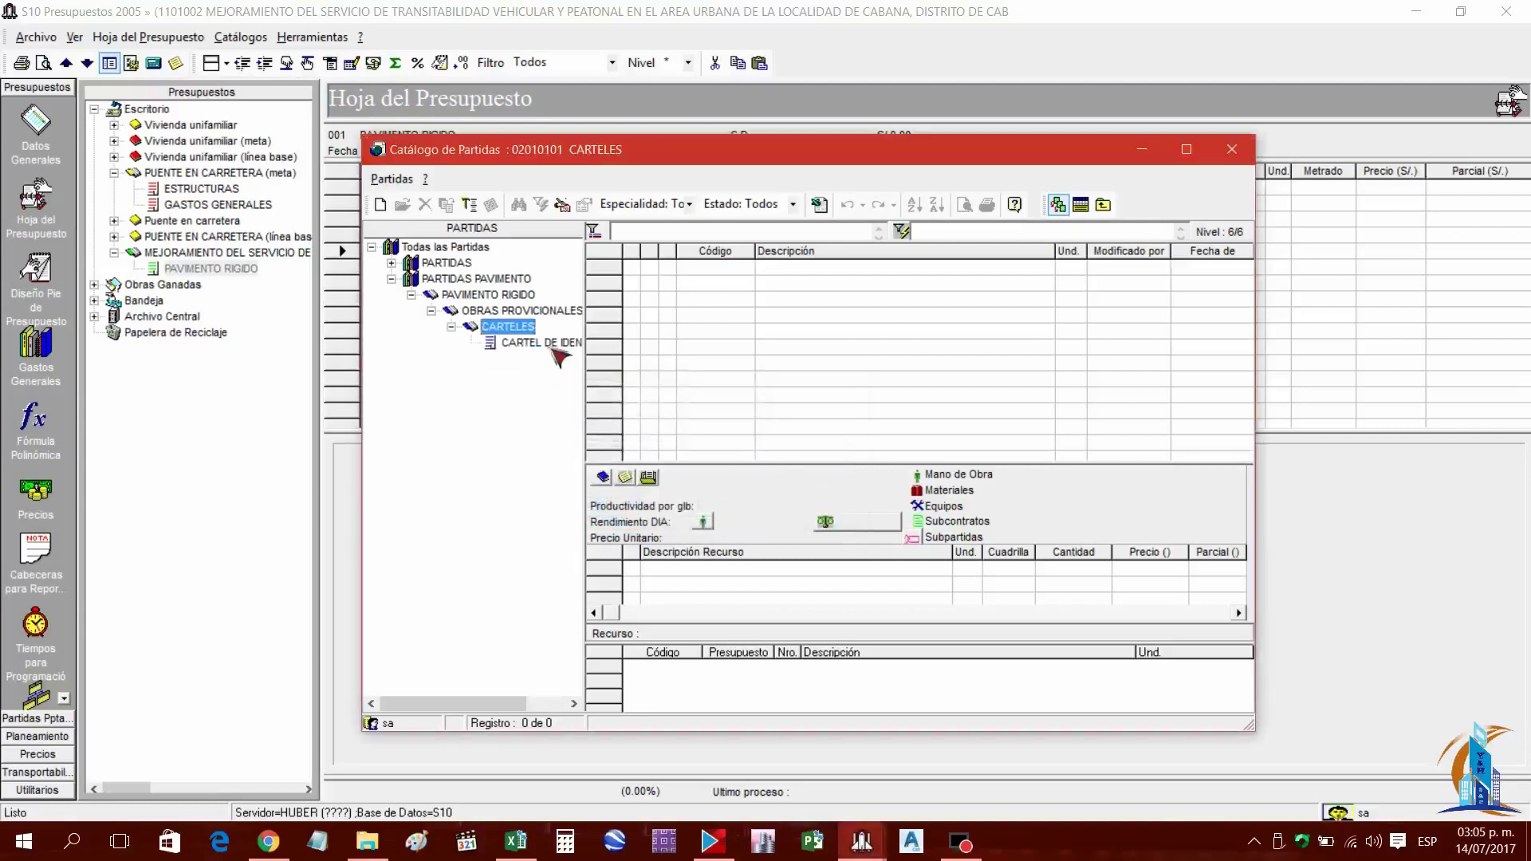
# Start a new work item in CARTEL DE IDENTIFICACION, described per Excel as CARTEL DE IDENTIFICACION DE OBRA DE 3.60X8.50M
pyautogui.click(552, 348)
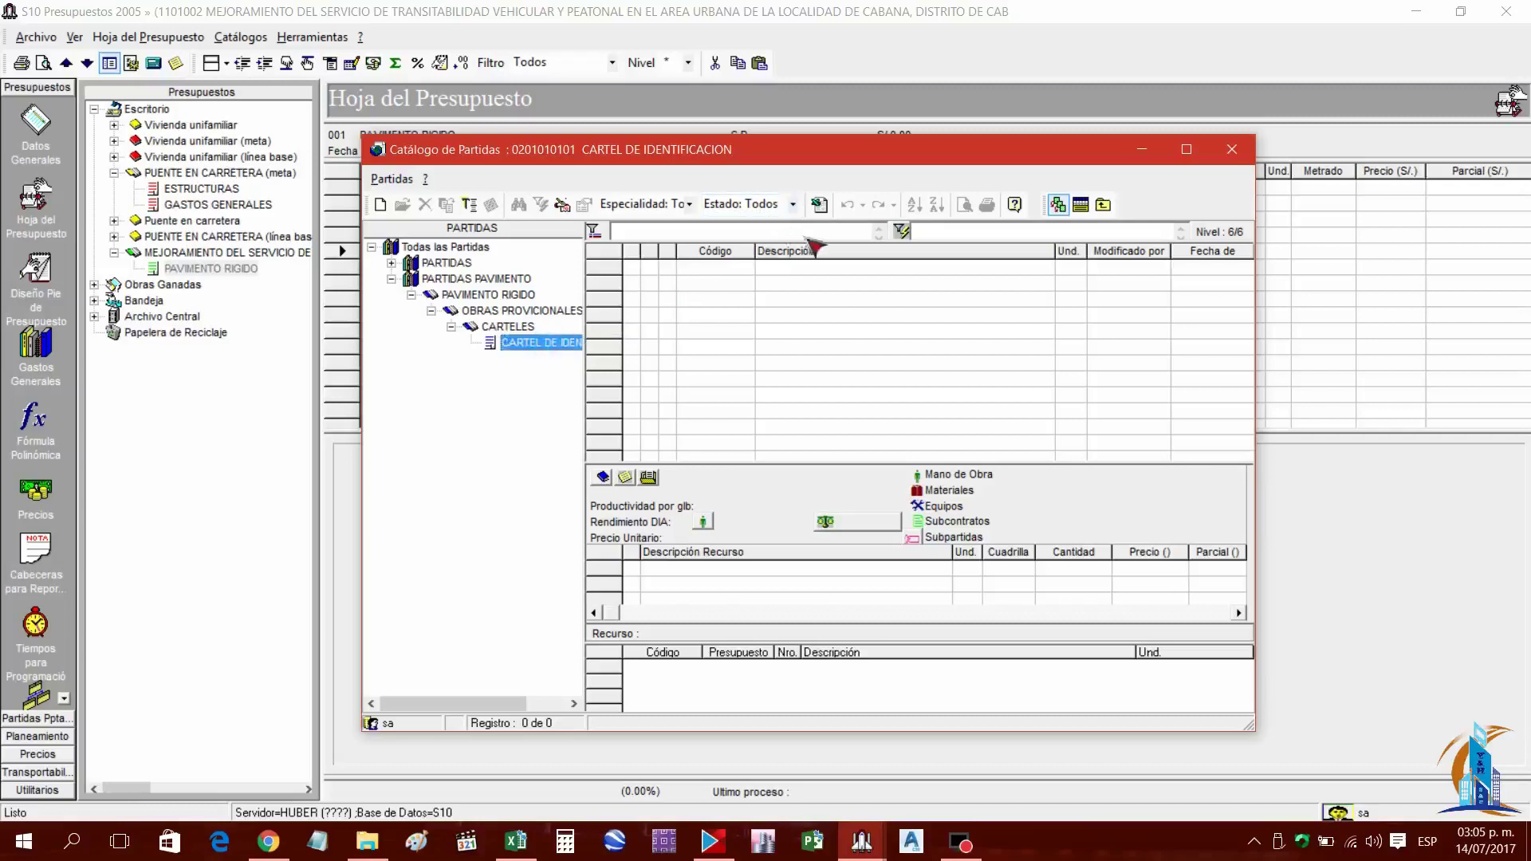
pyautogui.click(561, 204)
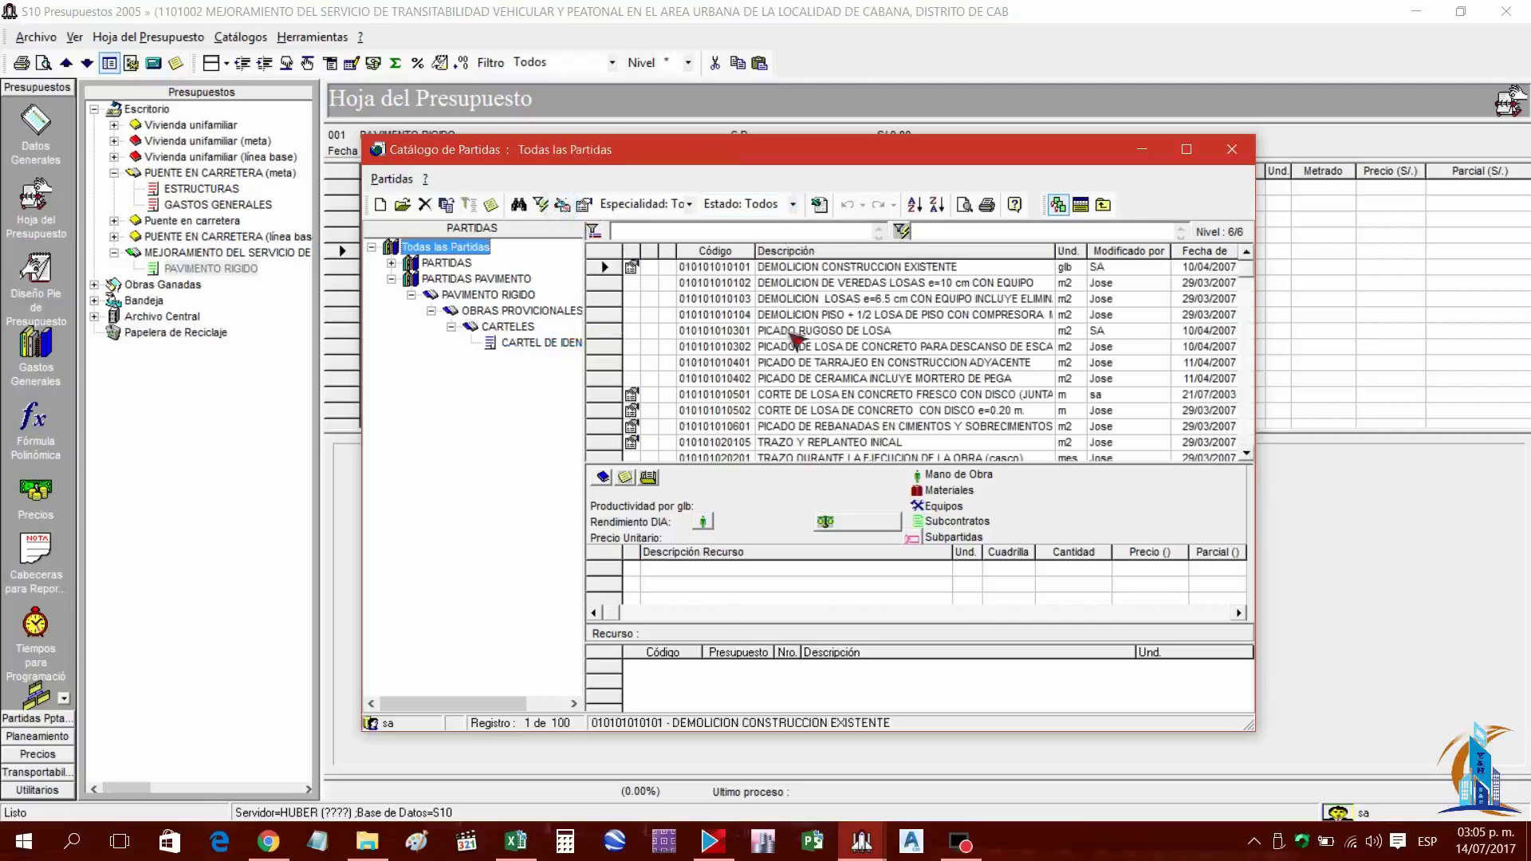
pyautogui.click(525, 344)
pyautogui.rightClick(725, 313)
pyautogui.click(777, 323)
pyautogui.moveTo(526, 192); pyautogui.dragTo(844, 284)
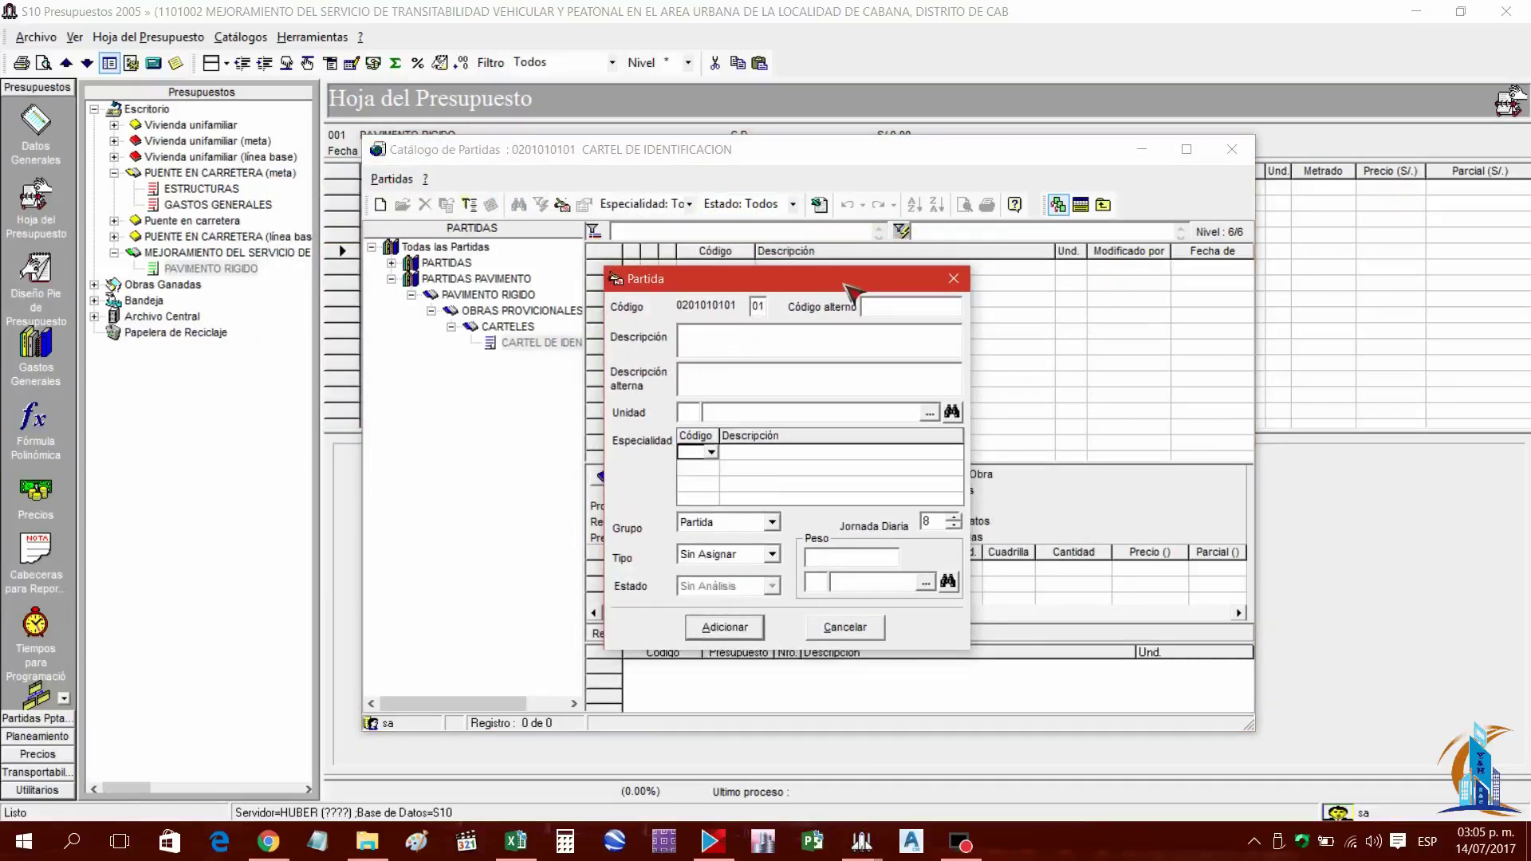
pyautogui.click(517, 842)
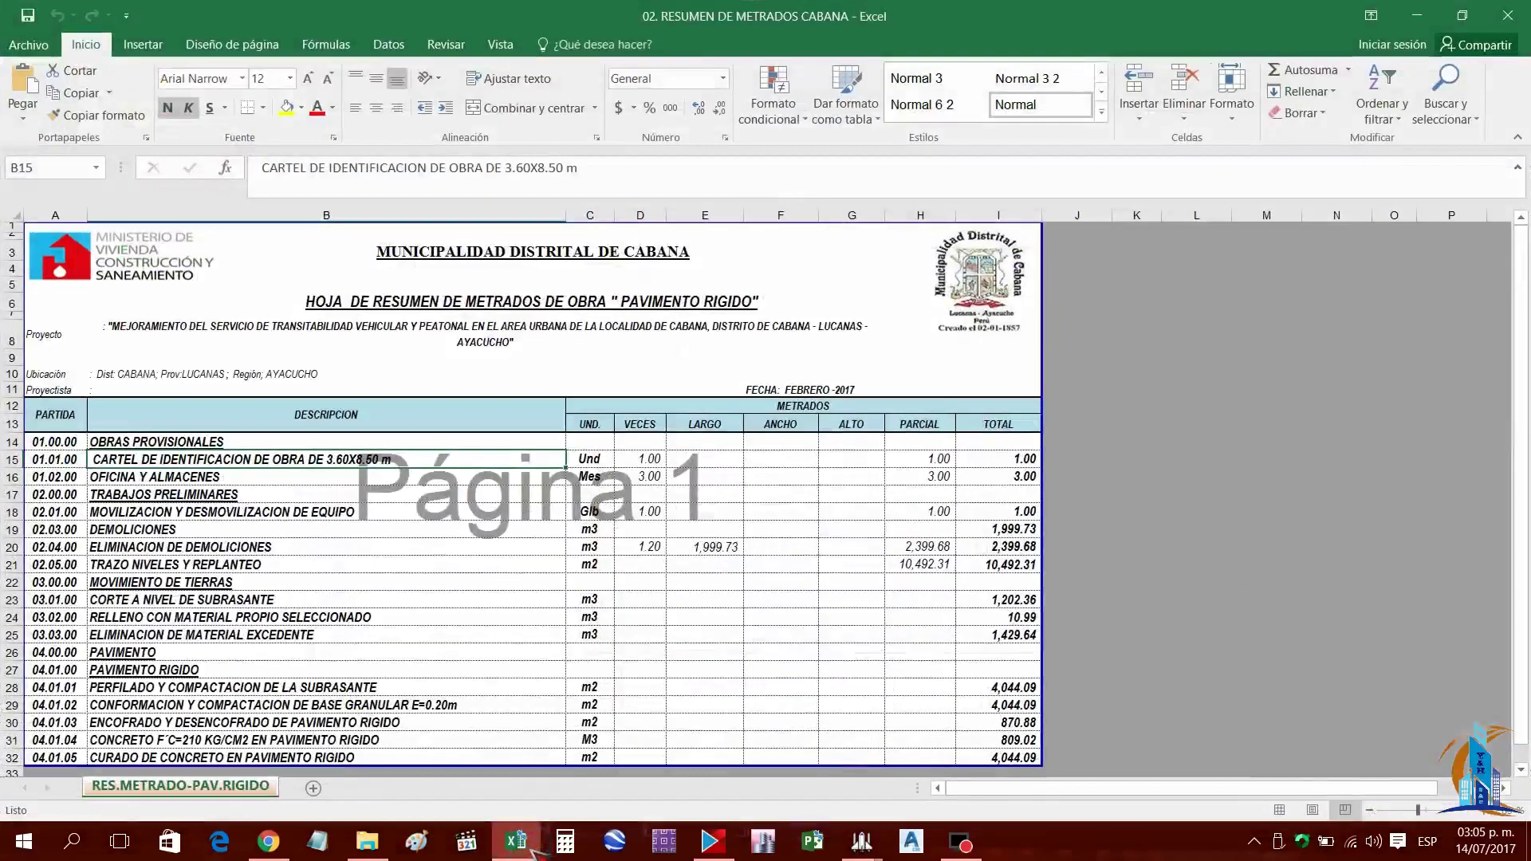
pyautogui.click(531, 848)
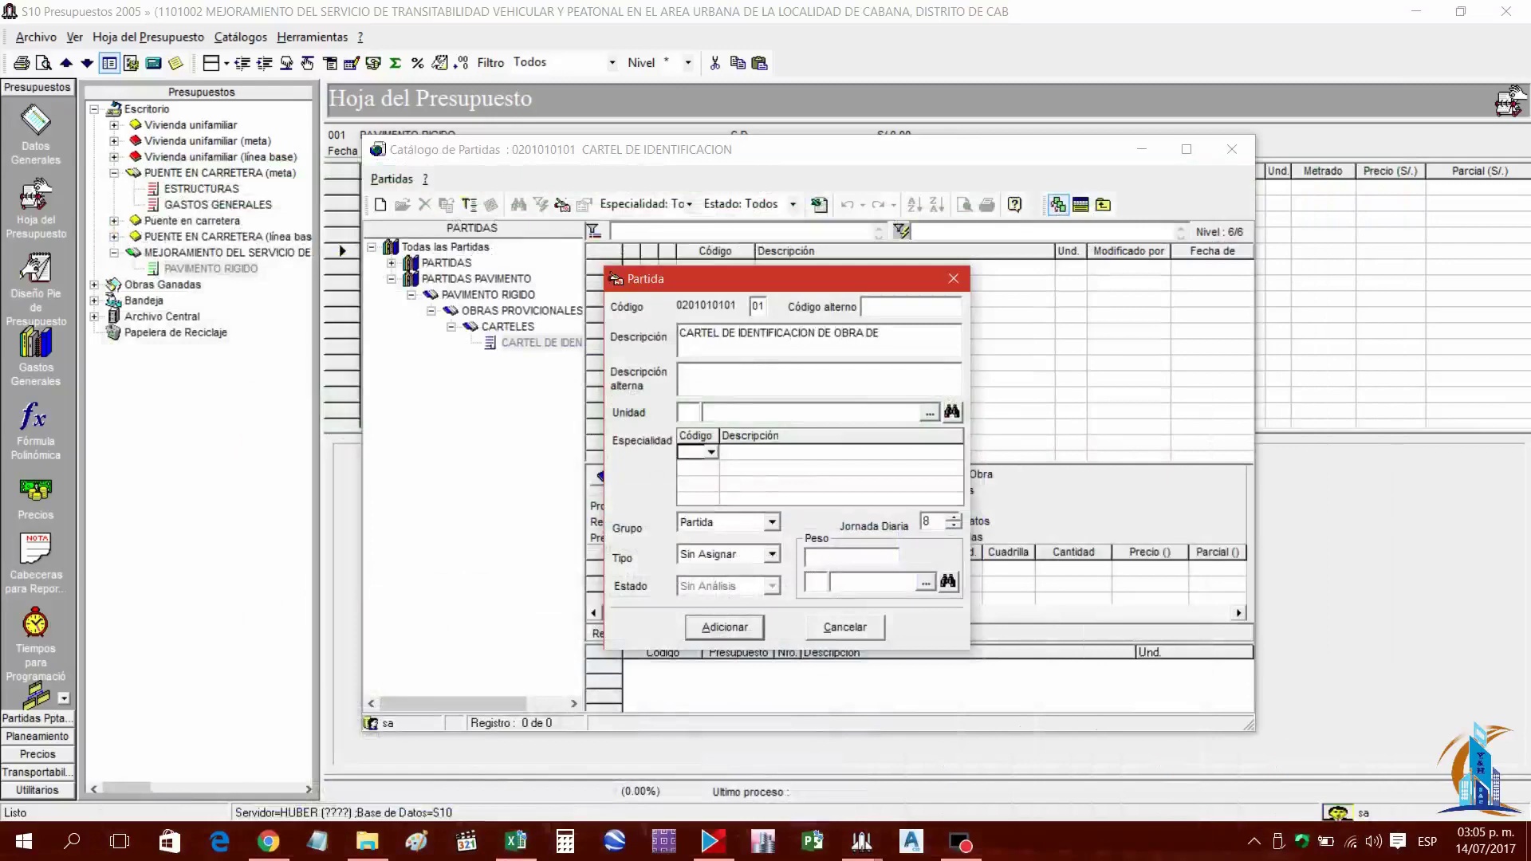
pyautogui.click(516, 841)
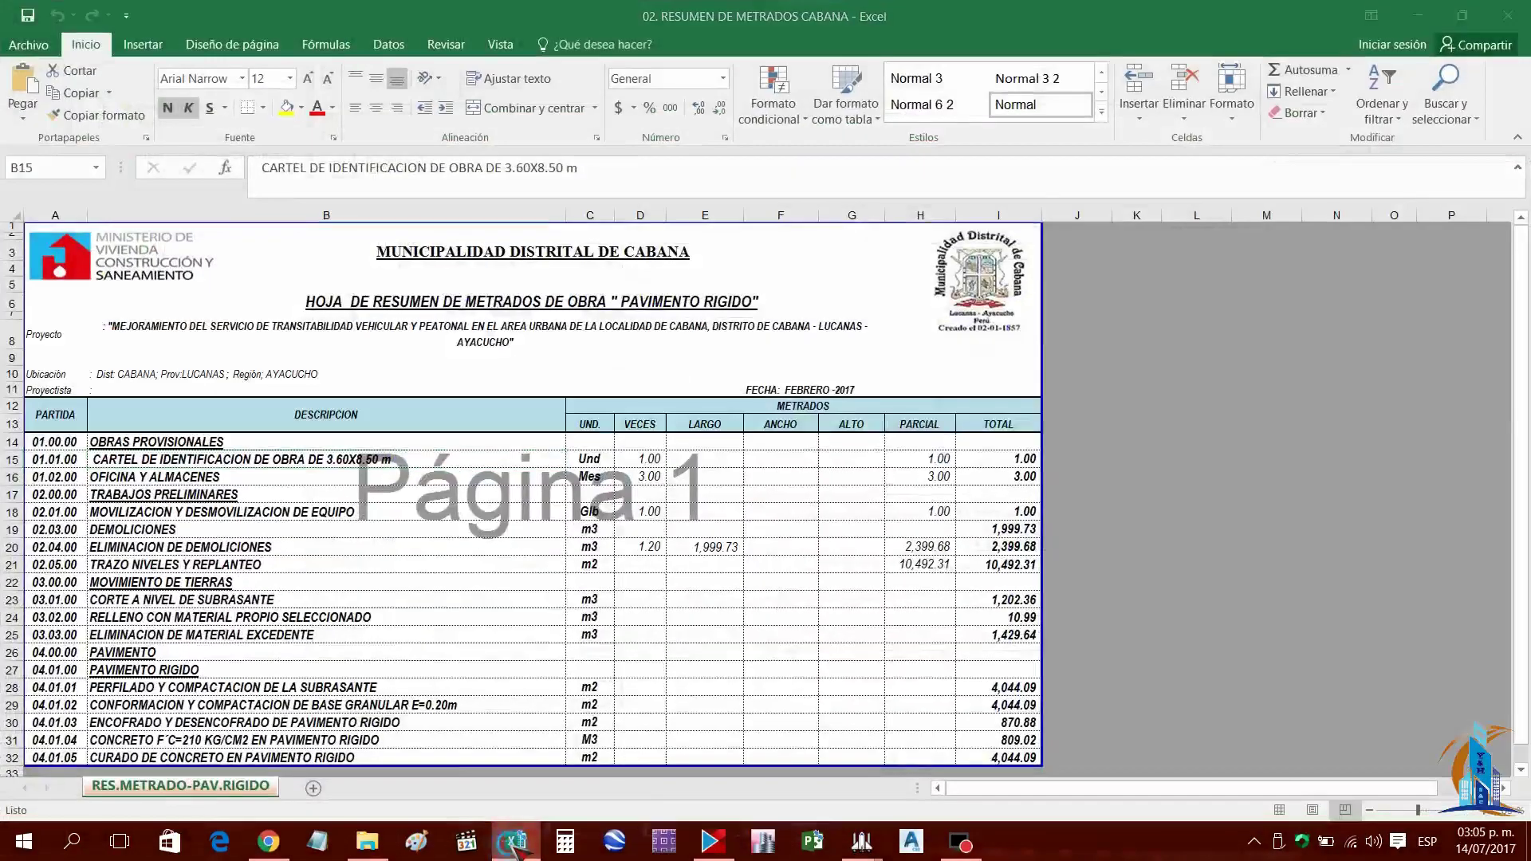
pyautogui.click(516, 842)
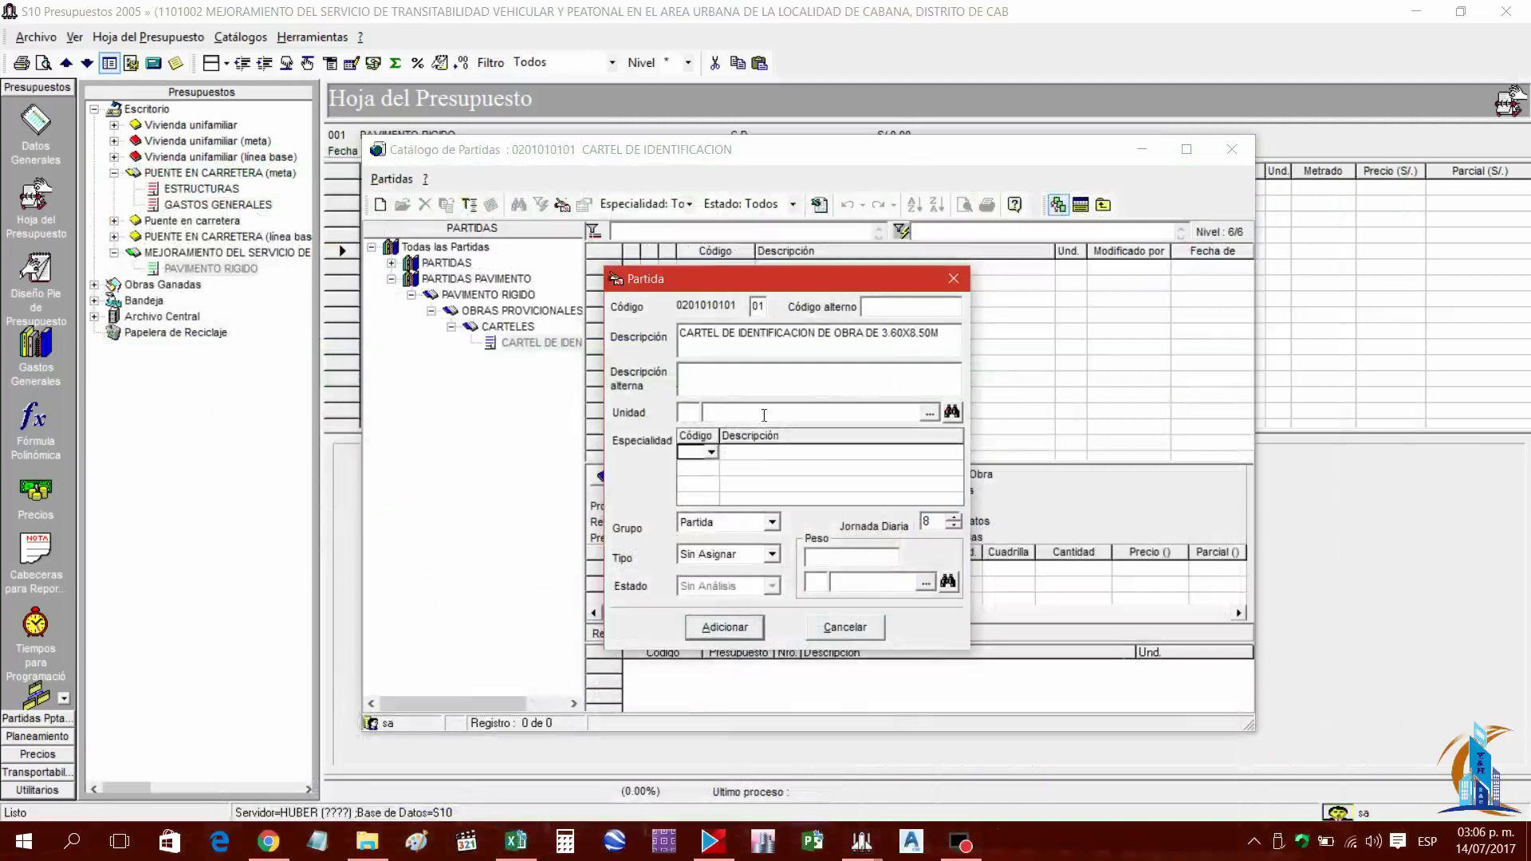
# Set the sign item's unit to UNIDAD (und) from the units catalogue and add the item
pyautogui.click(951, 412)
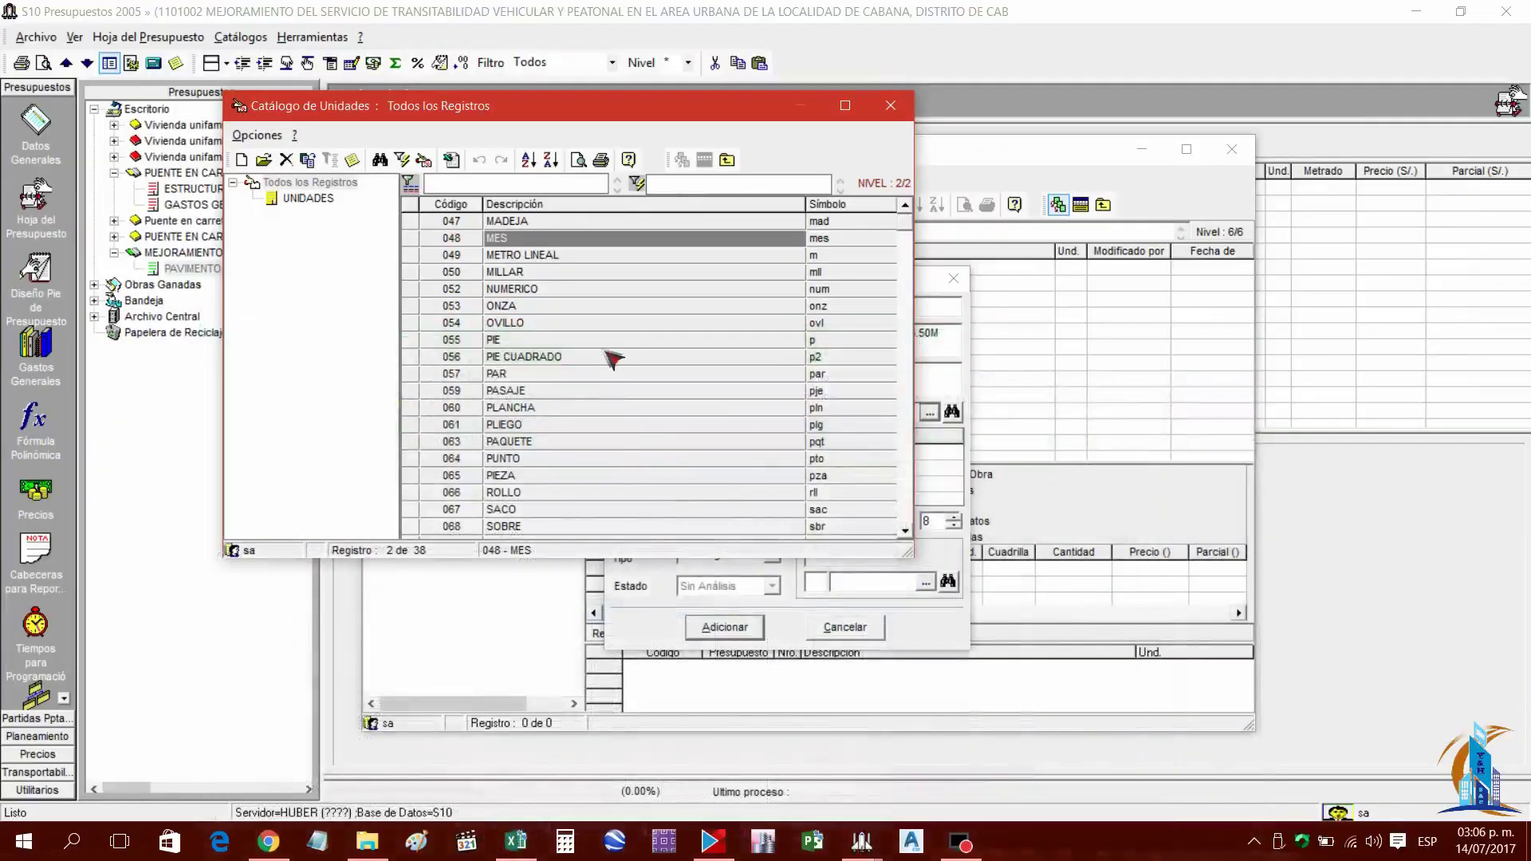
pyautogui.write('U')
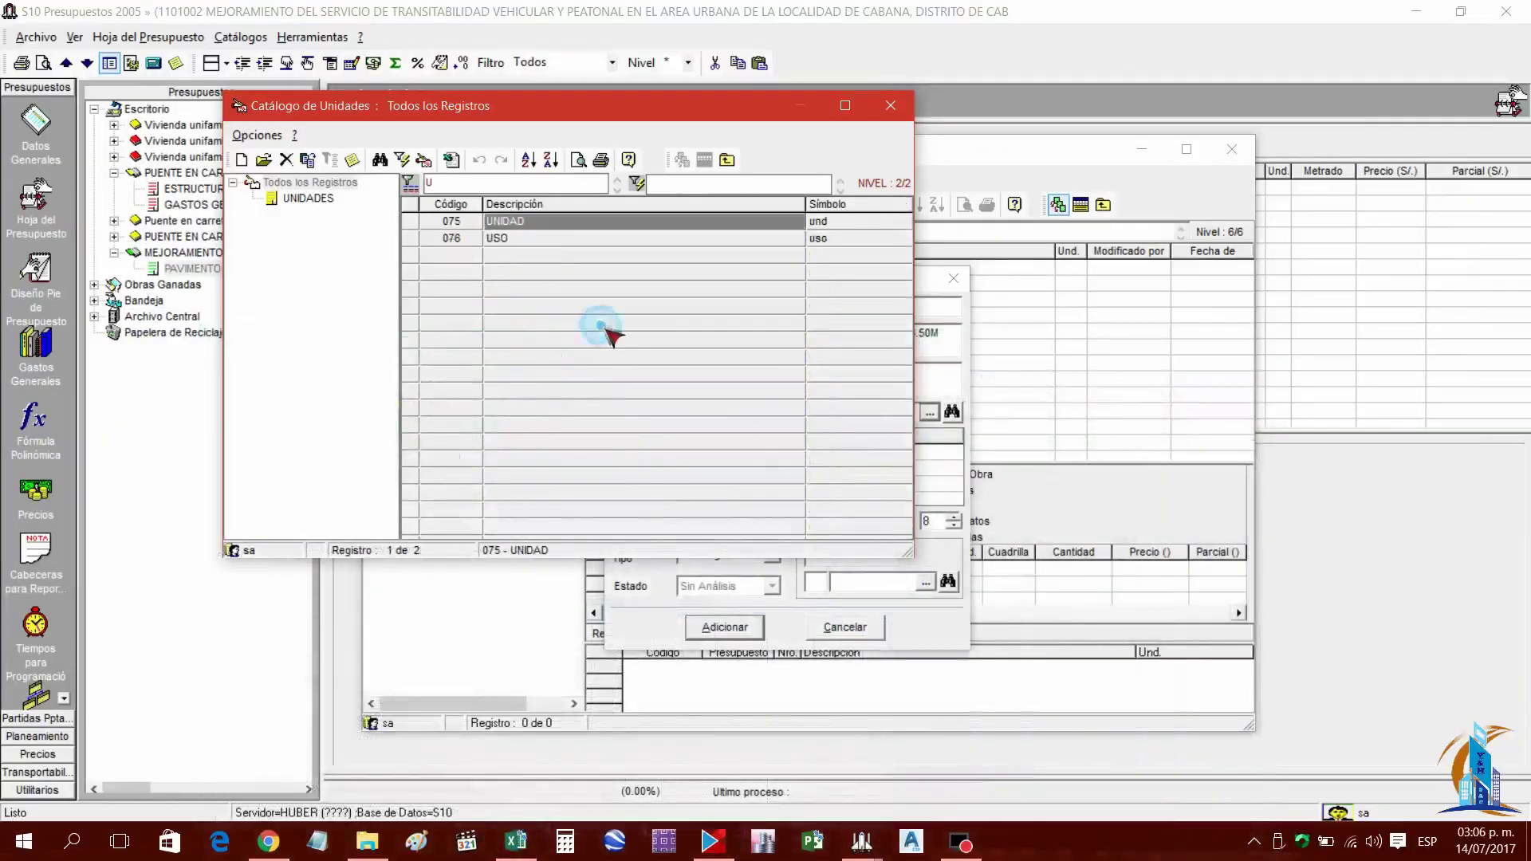
pyautogui.doubleClick(547, 225)
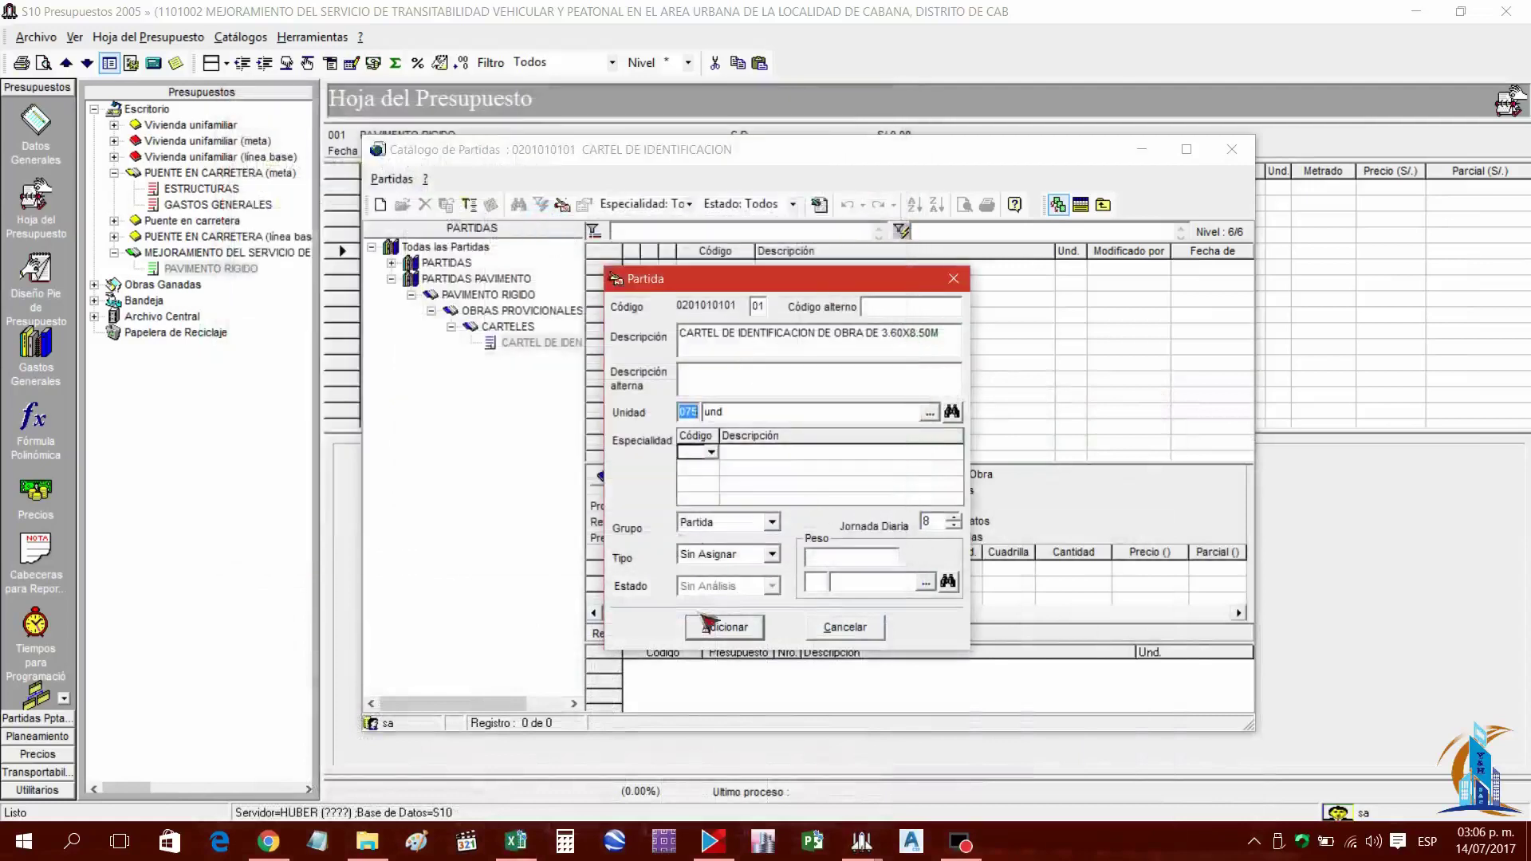
pyautogui.click(734, 629)
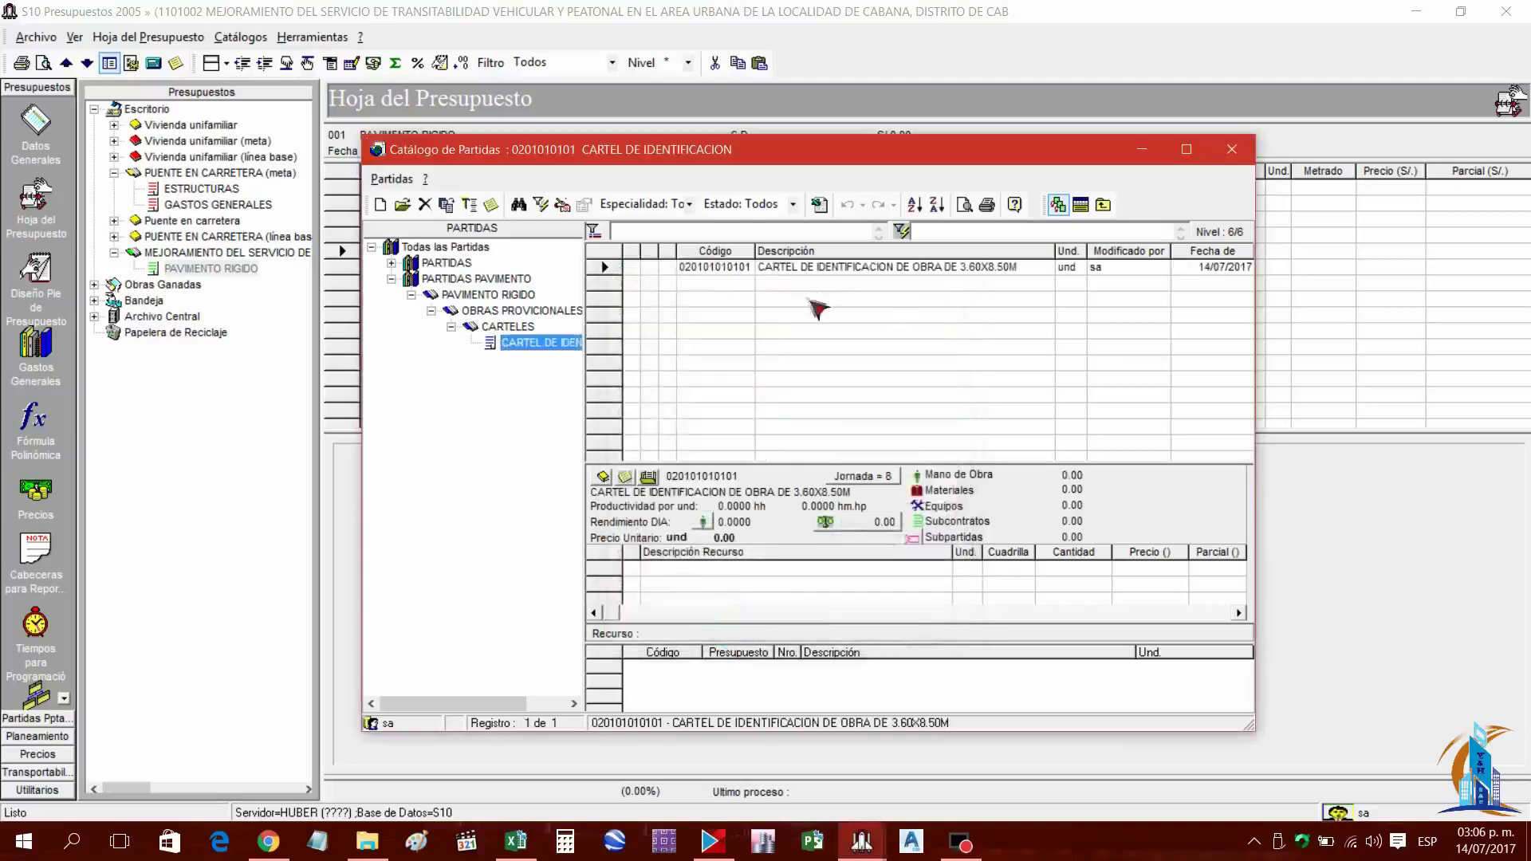
# Insert the CARTEL DE IDENTIFICACION DE OBRA DE 3.60X8.50M item in the budget sheet and move it up directly under OBRAS PROVISIONALES
pyautogui.click(840, 269)
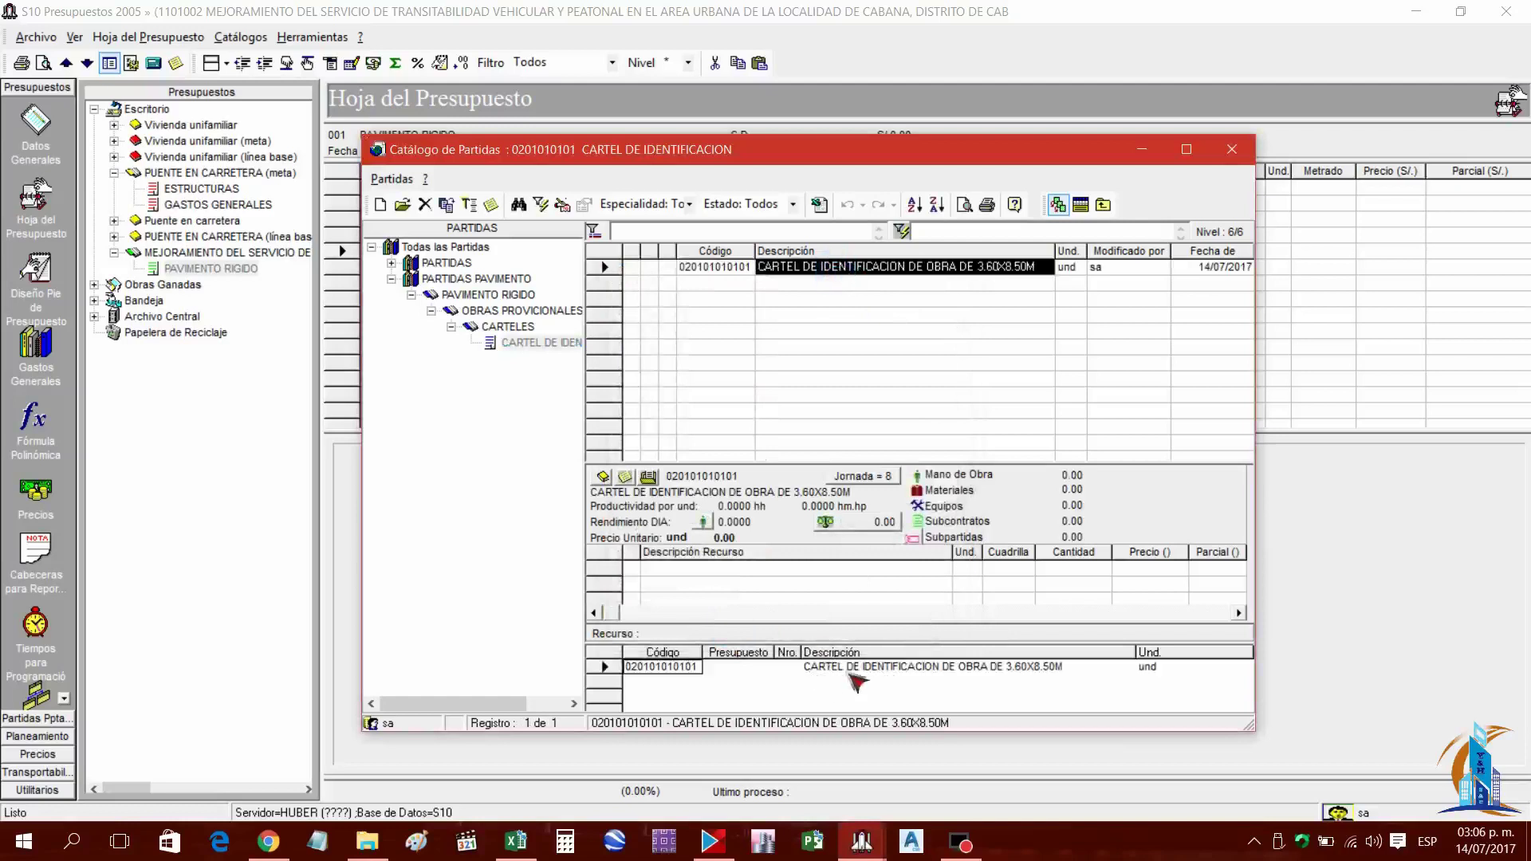
pyautogui.click(1080, 205)
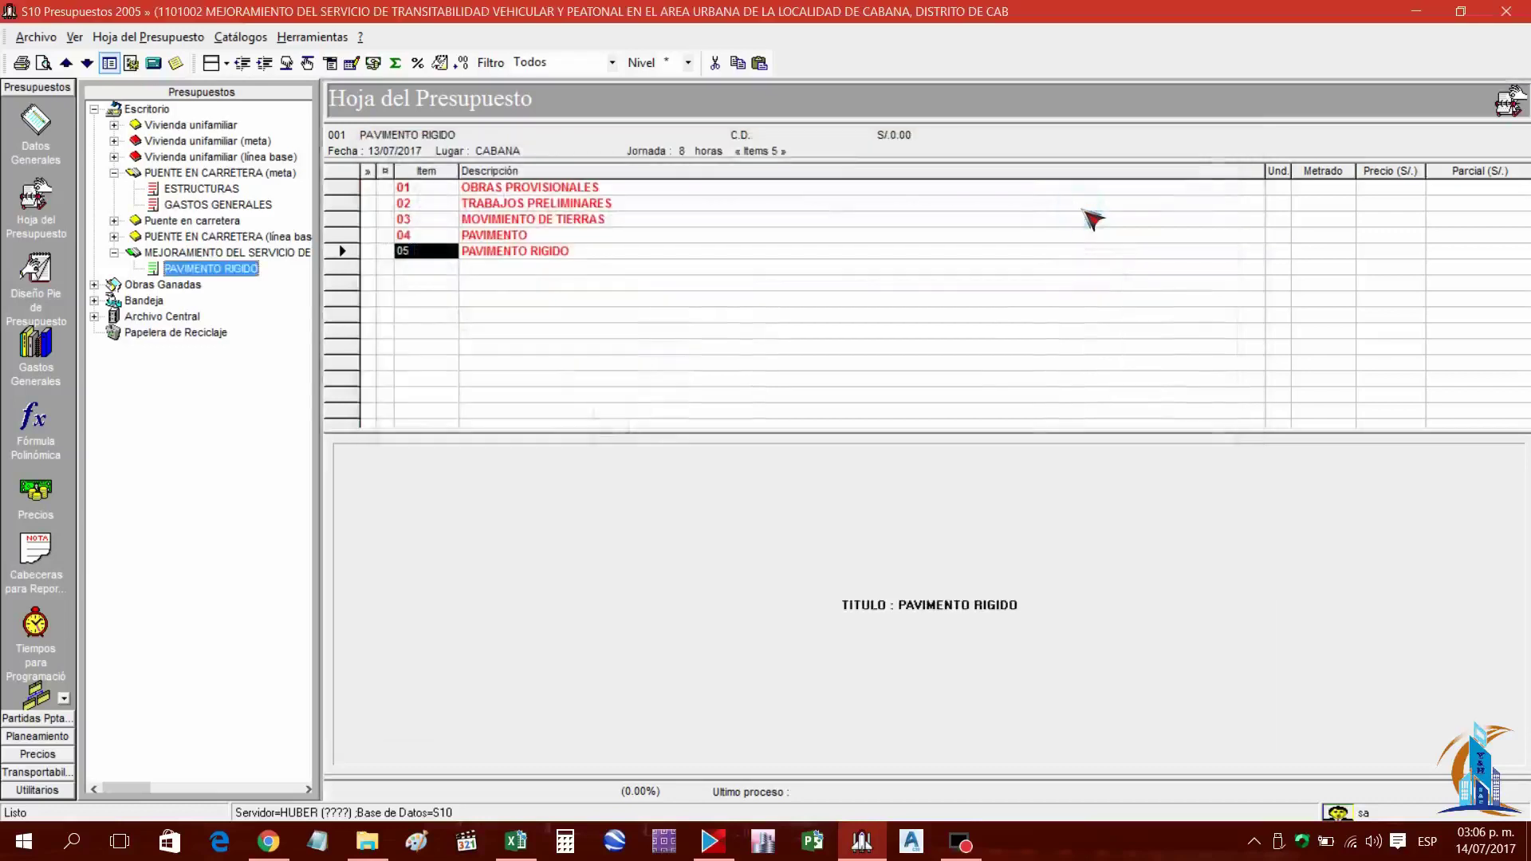
pyautogui.click(512, 271)
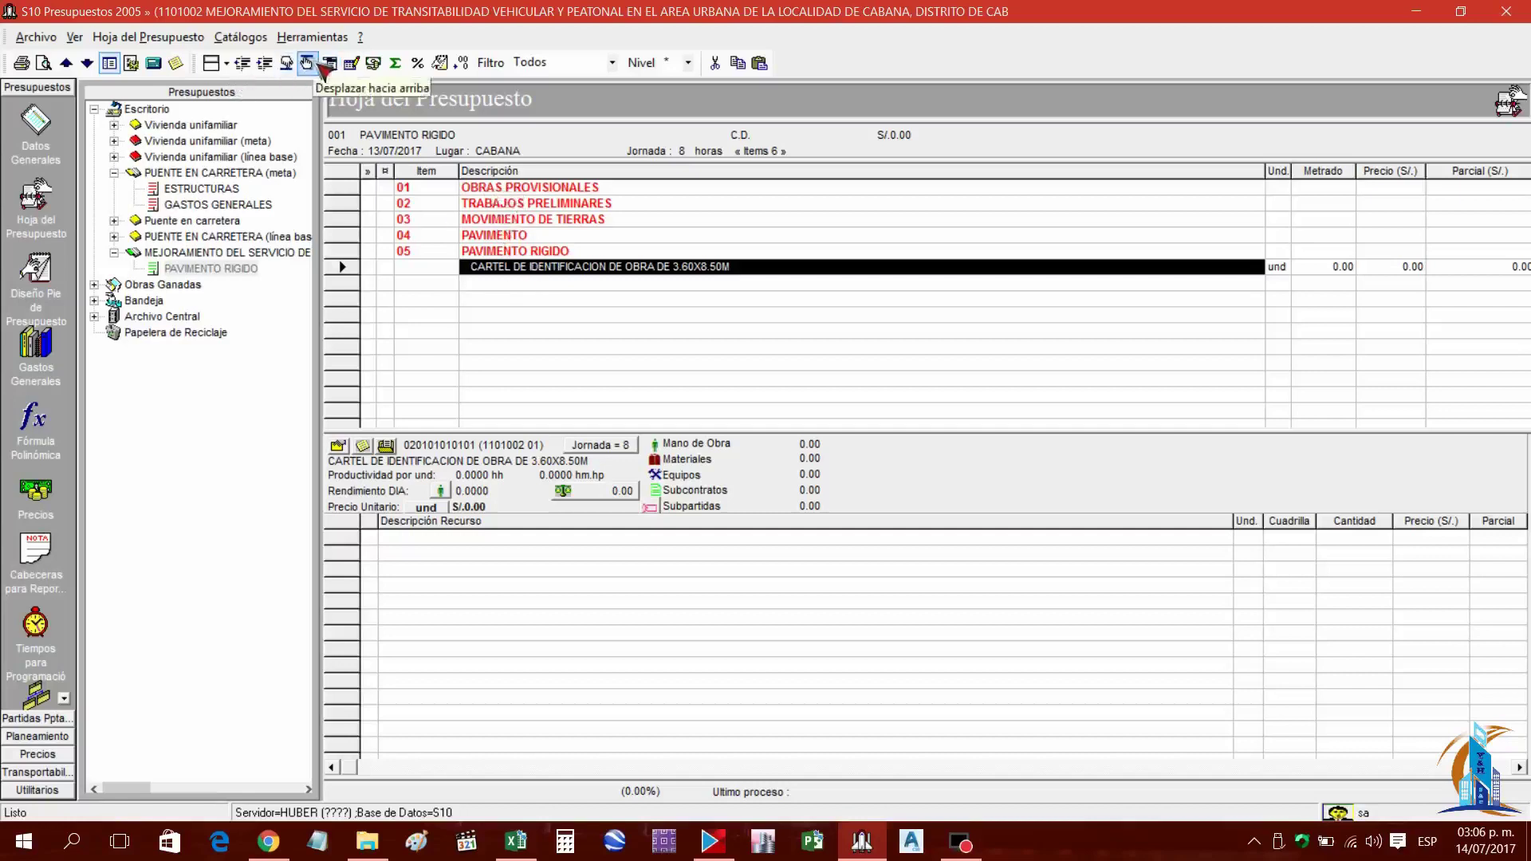
pyautogui.click(315, 64)
pyautogui.click(316, 63)
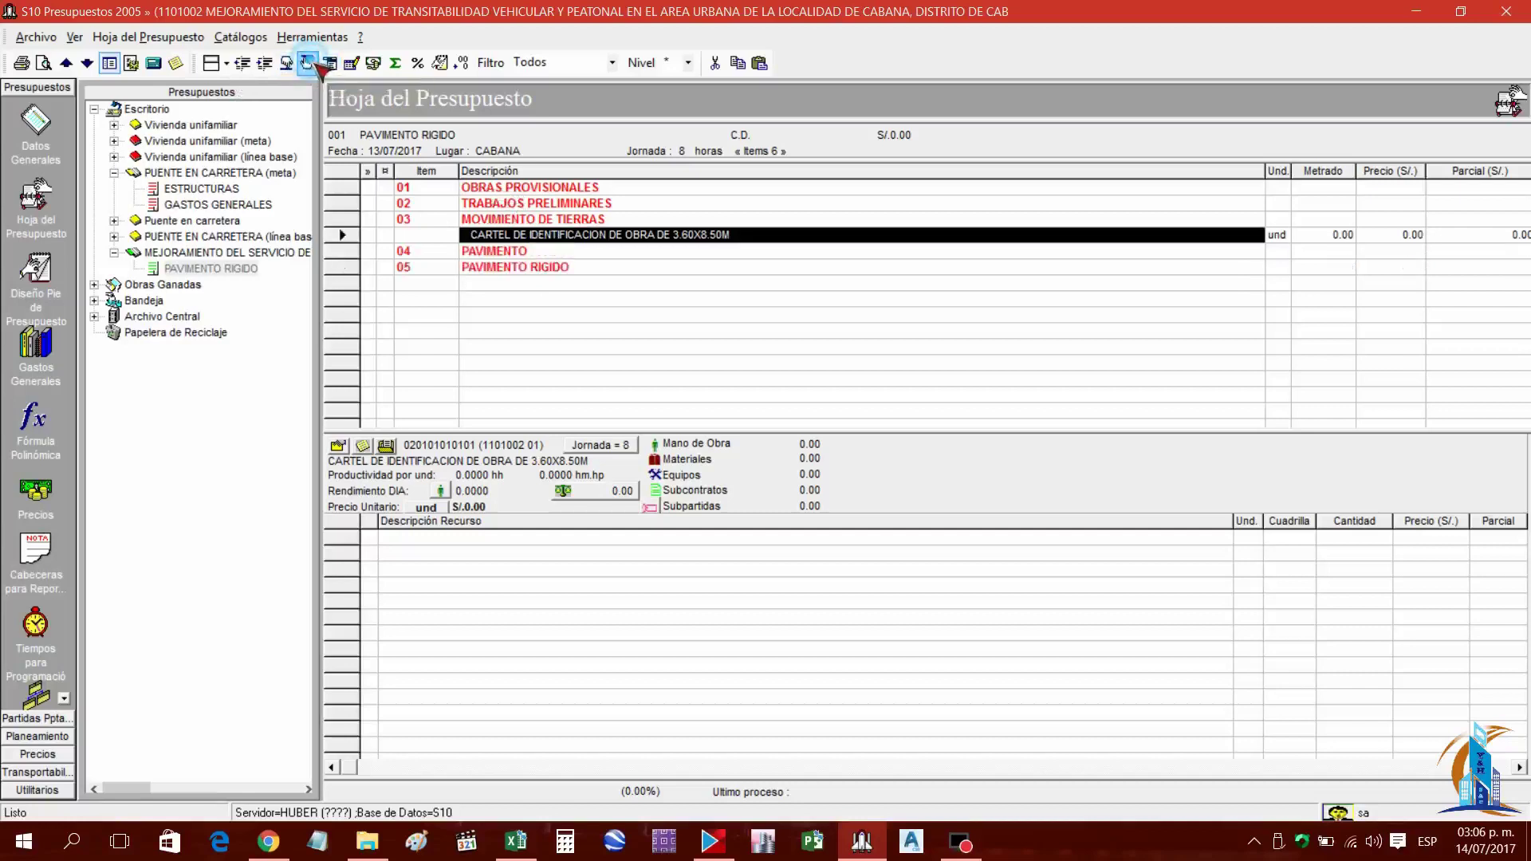
pyautogui.click(316, 64)
pyautogui.click(316, 63)
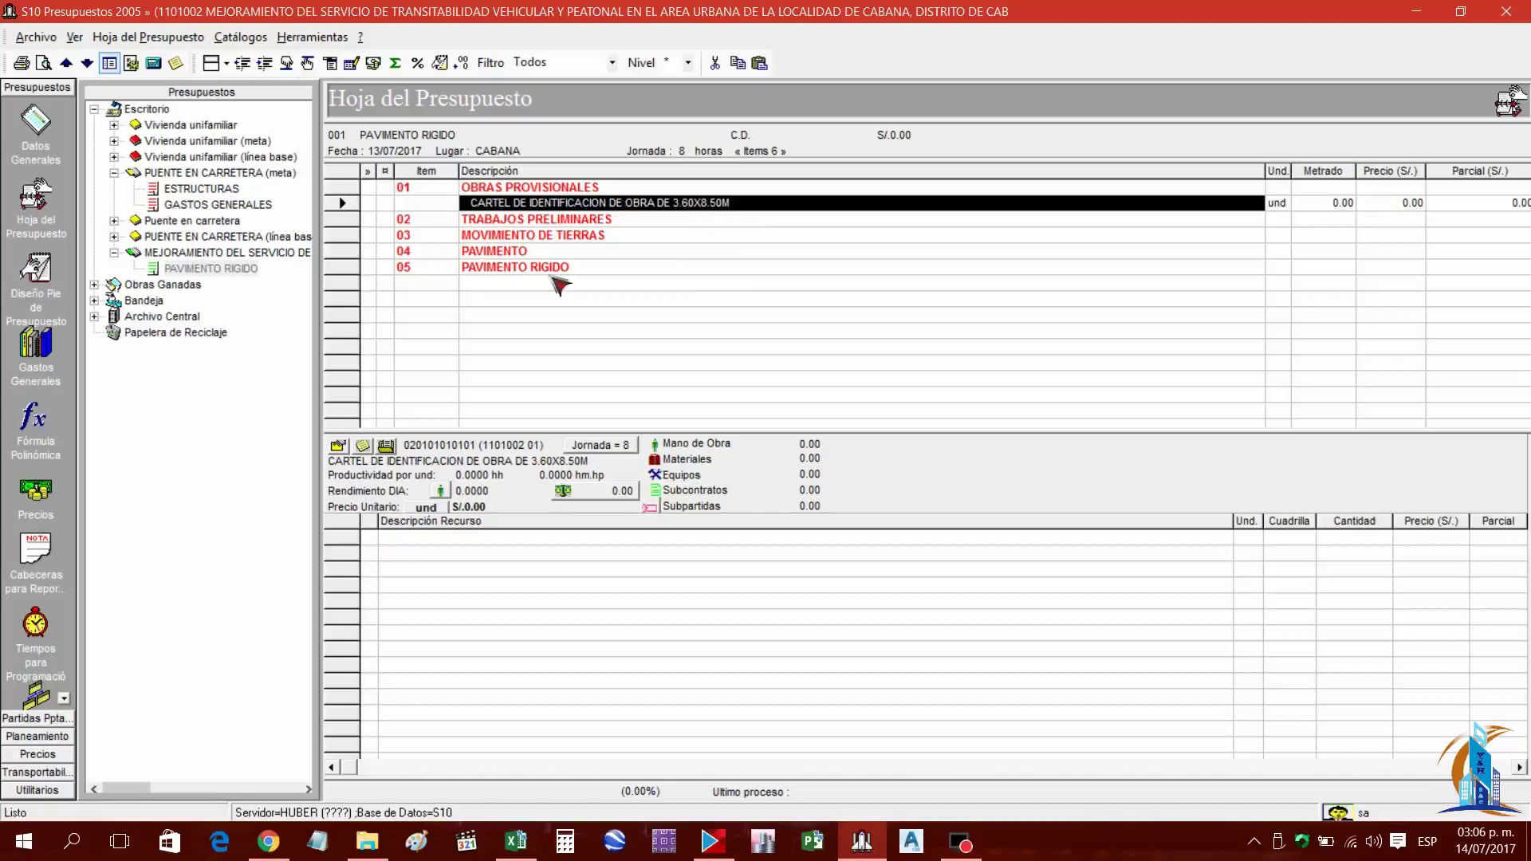
# Consult the Excel summary, then open the work item catalogue from TRABAJOS PRELIMINARES at the CARTEL DE IDENTIFICACION group
pyautogui.click(516, 841)
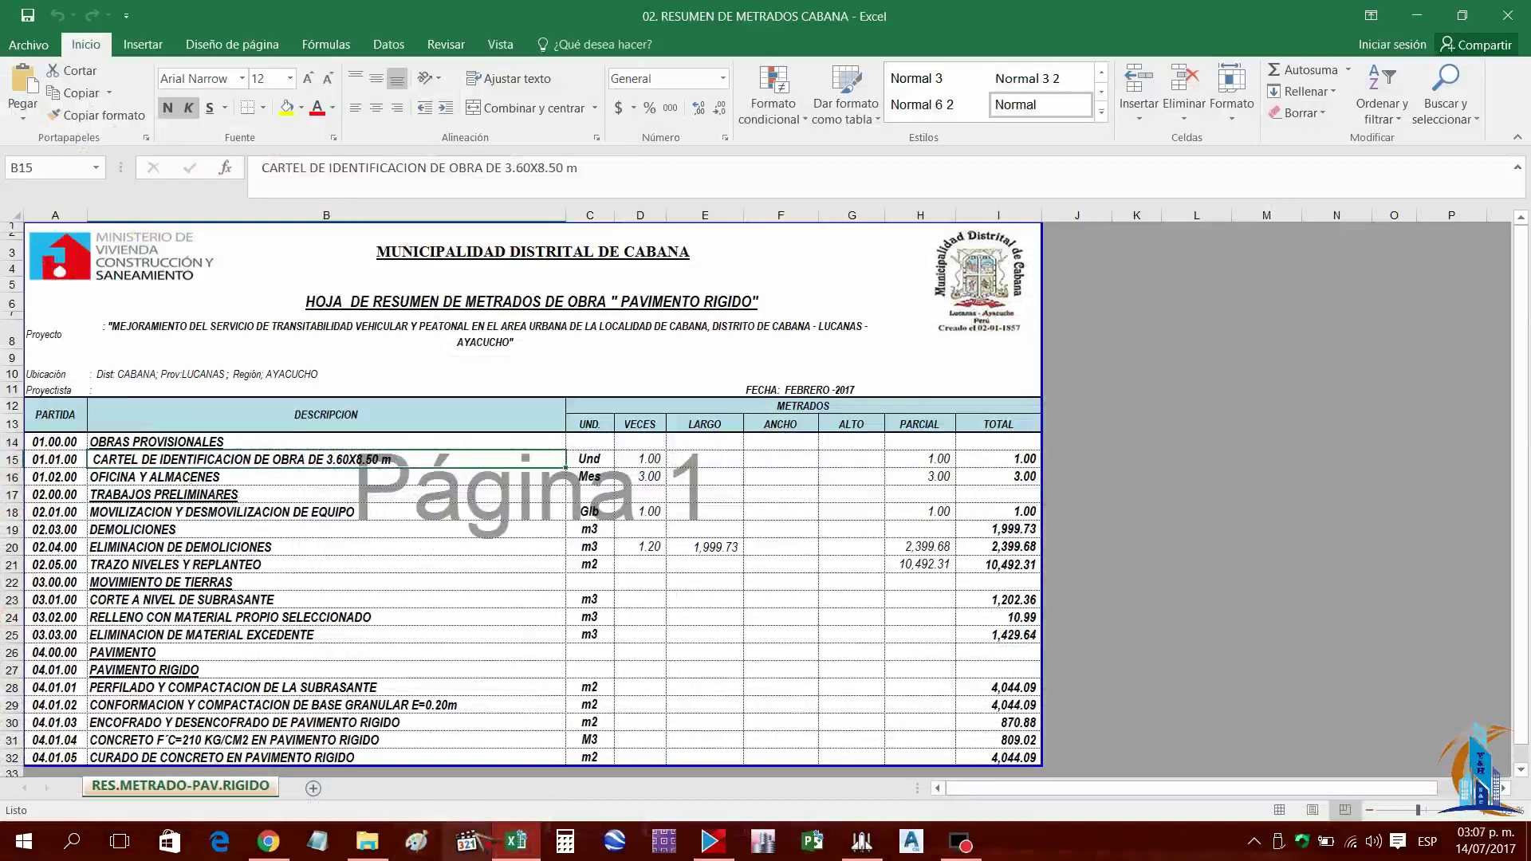
pyautogui.click(516, 841)
pyautogui.click(516, 841)
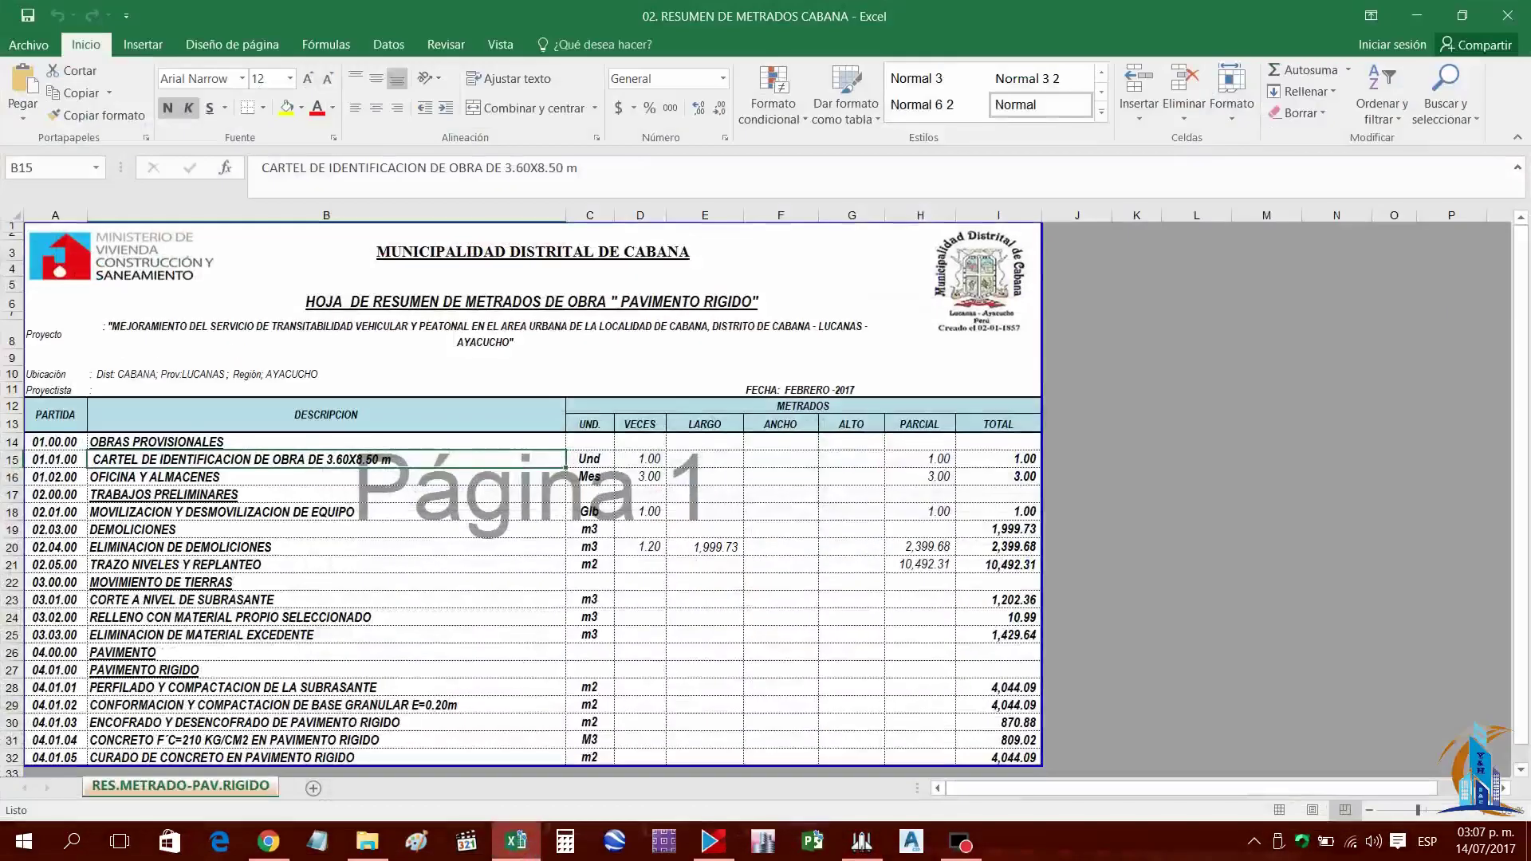
pyautogui.hotkey('alt', 'Tab')
pyautogui.click(625, 219)
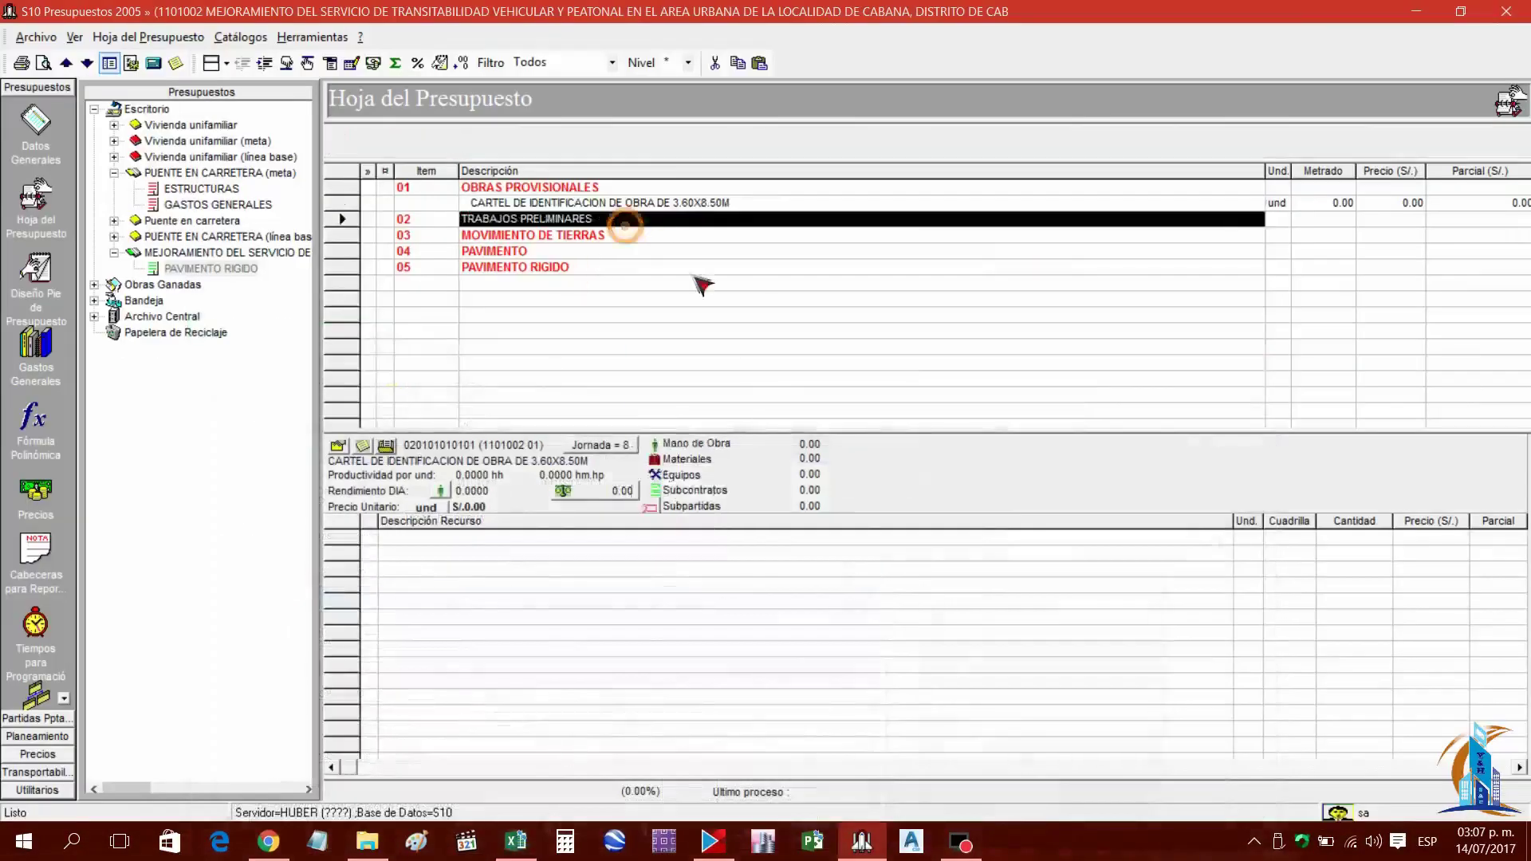
pyautogui.rightClick(698, 222)
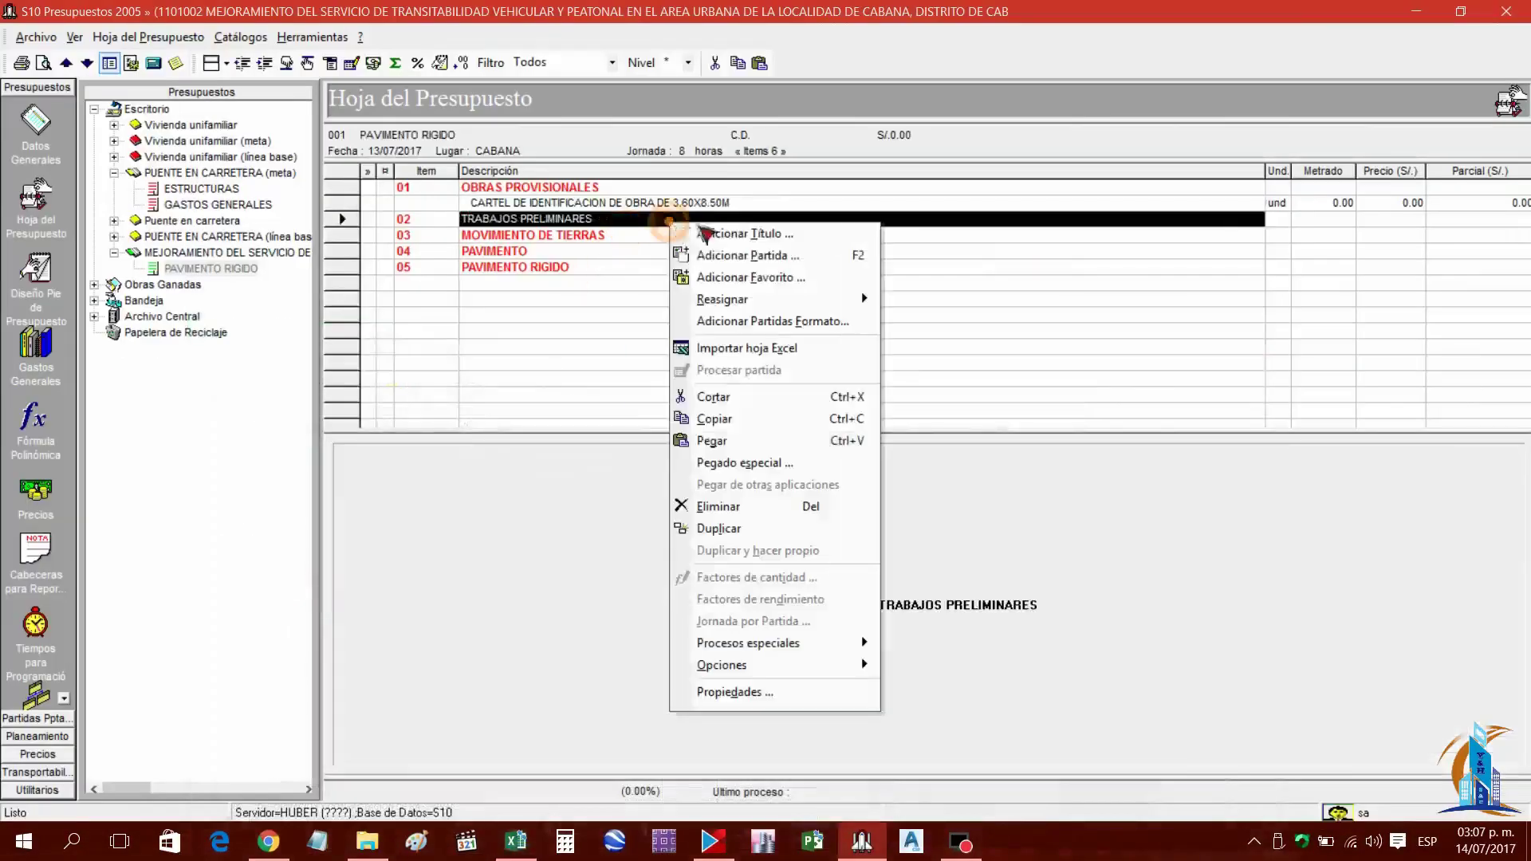
pyautogui.click(785, 260)
pyautogui.click(528, 343)
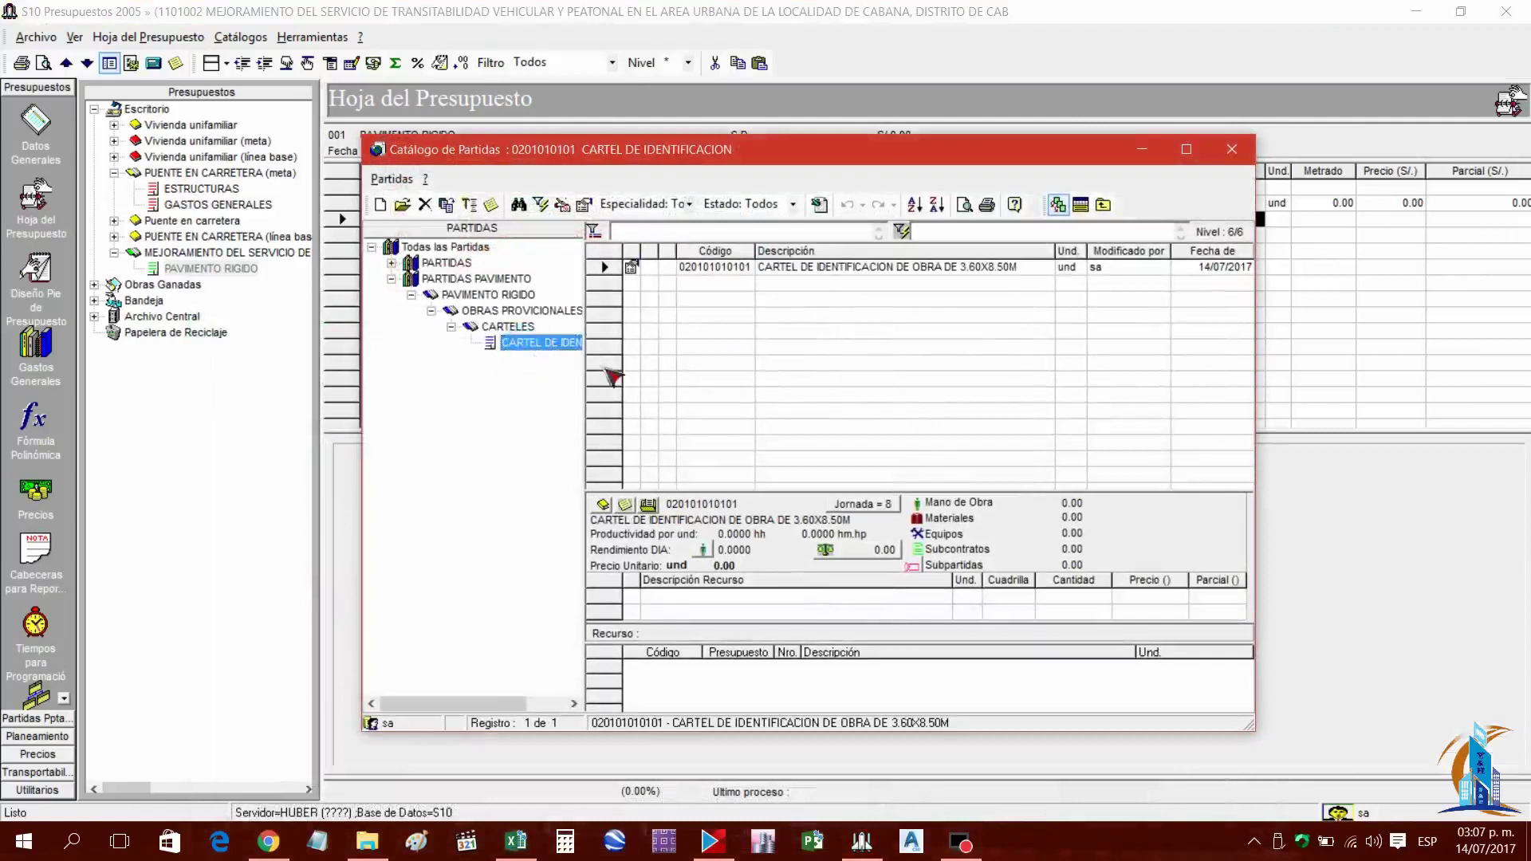
# Add a work item OFICINA Y ALMACENES with unit MES to the CARTEL DE IDENTIFICACION group
pyautogui.rightClick(880, 326)
pyautogui.click(905, 336)
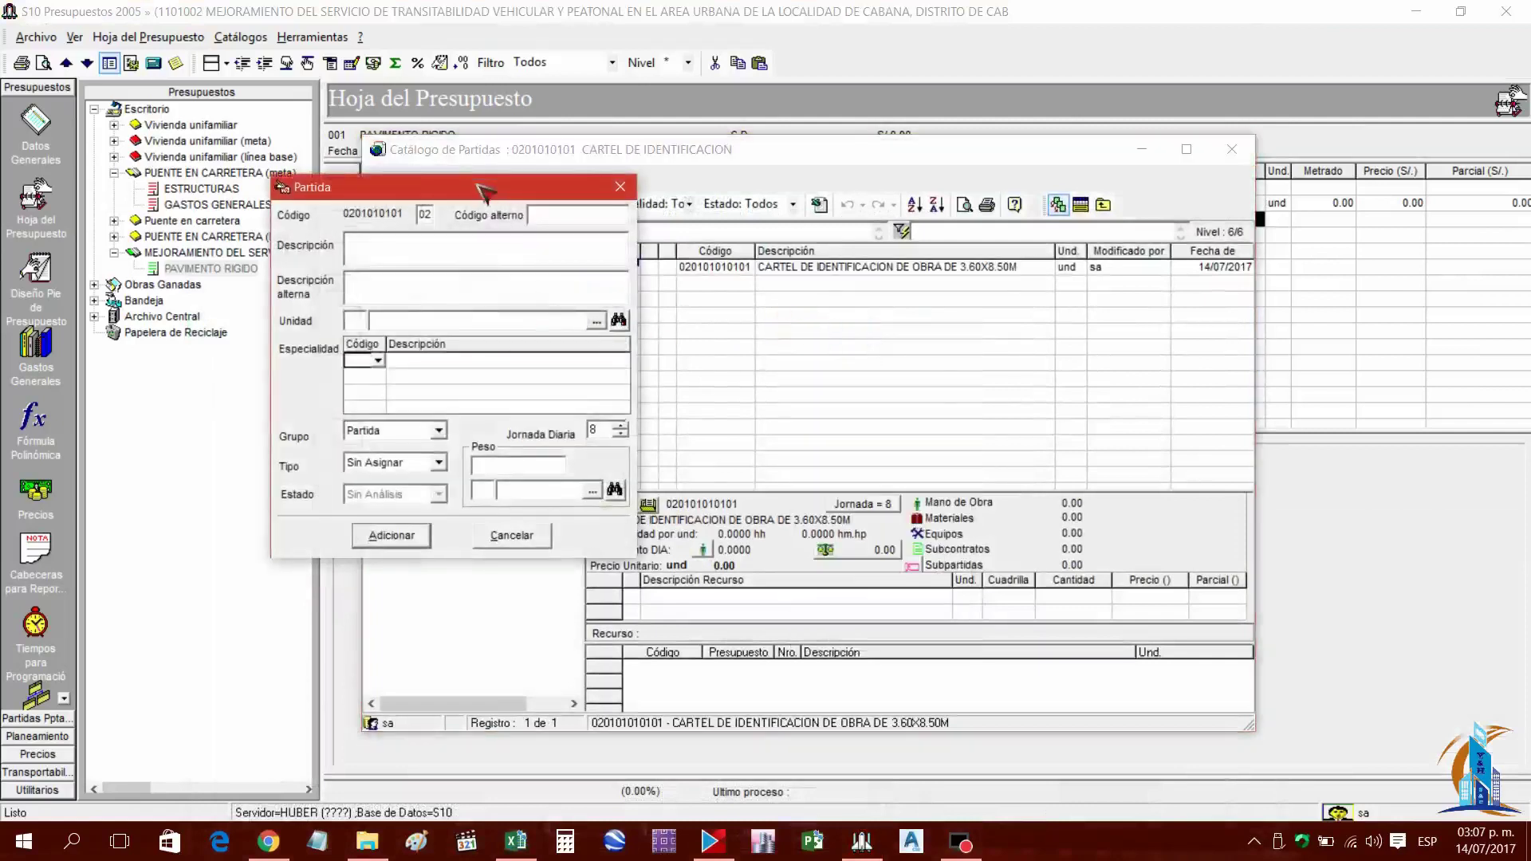
pyautogui.write('OF')
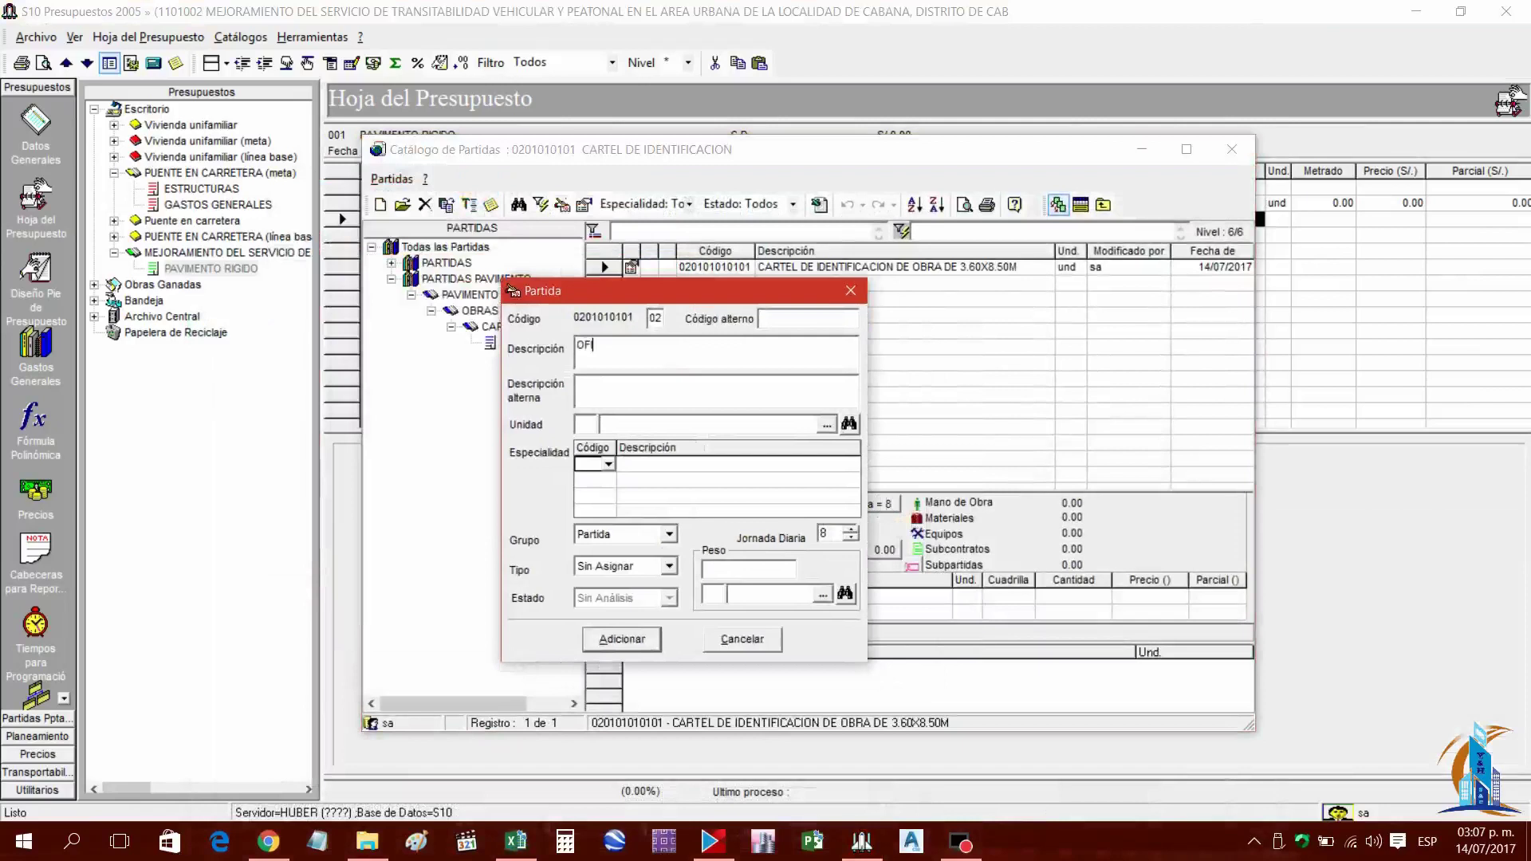
pyautogui.write('ICINA Y ALMACENES')
pyautogui.click(516, 841)
pyautogui.click(516, 842)
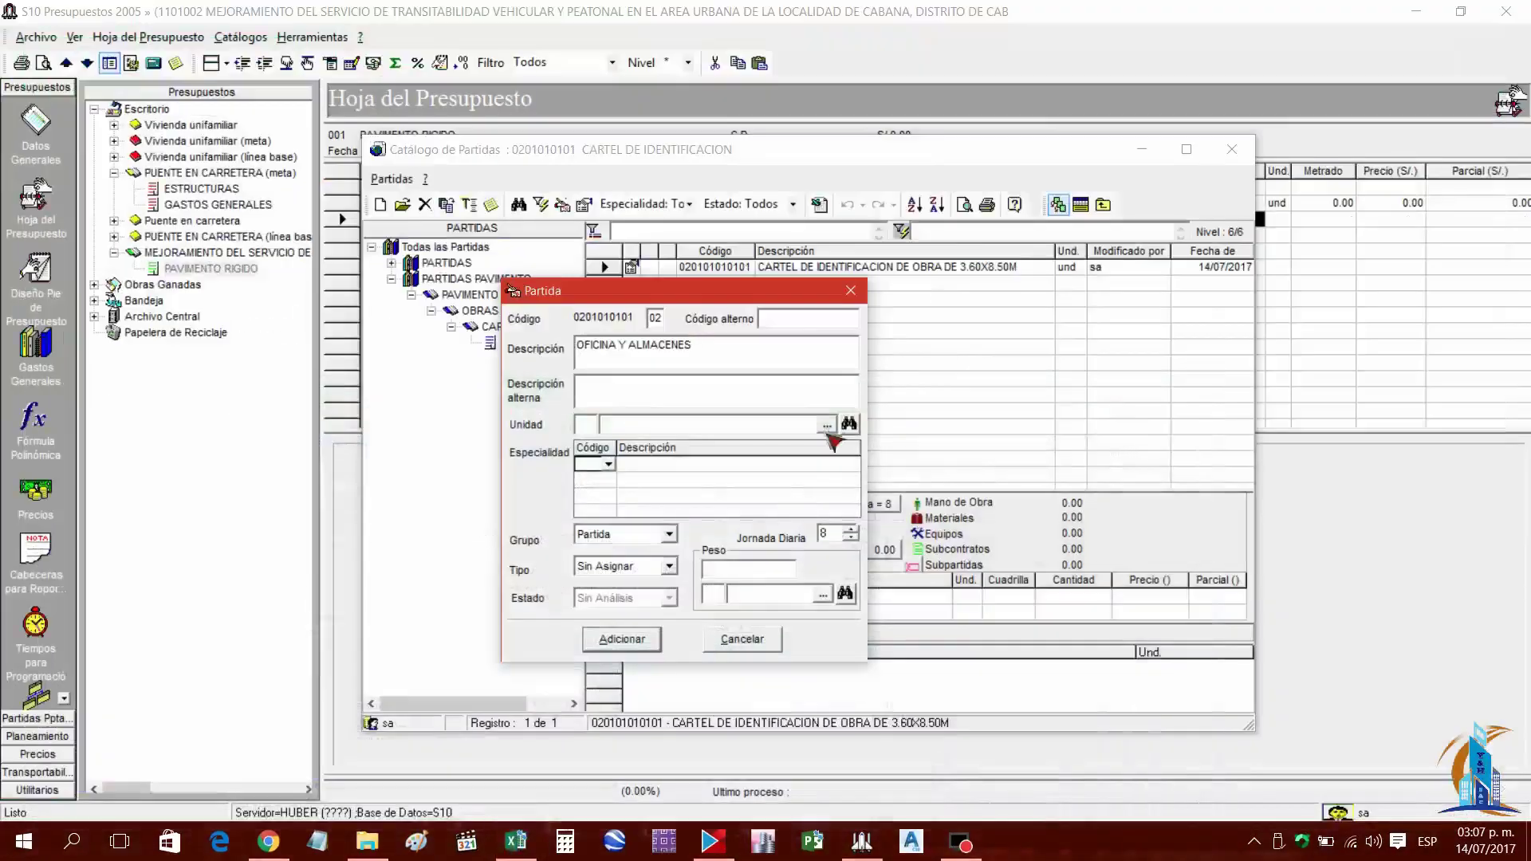
pyautogui.click(835, 420)
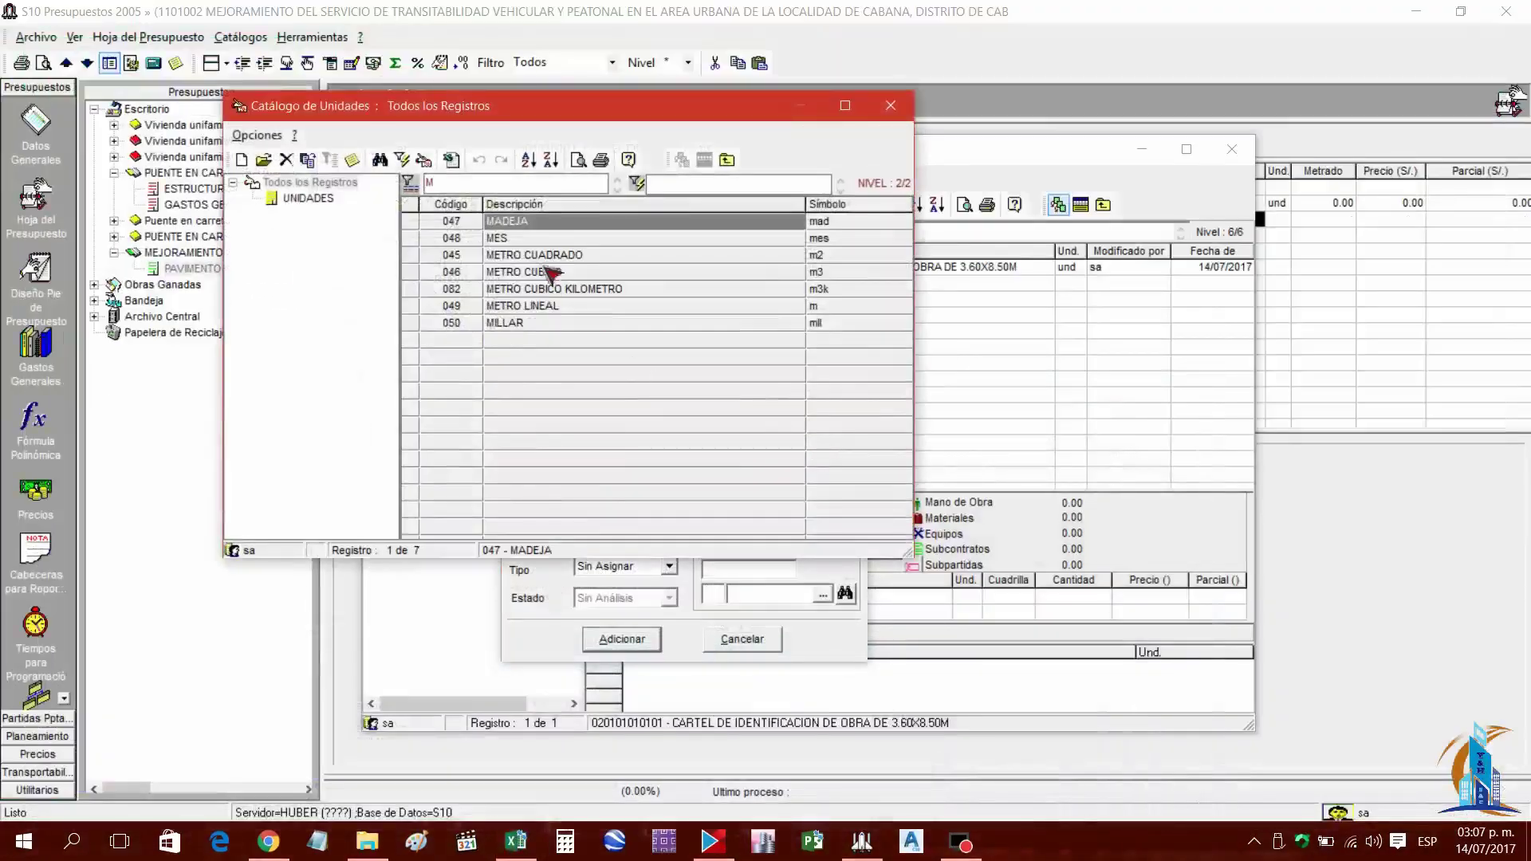
pyautogui.doubleClick(517, 239)
pyautogui.click(634, 642)
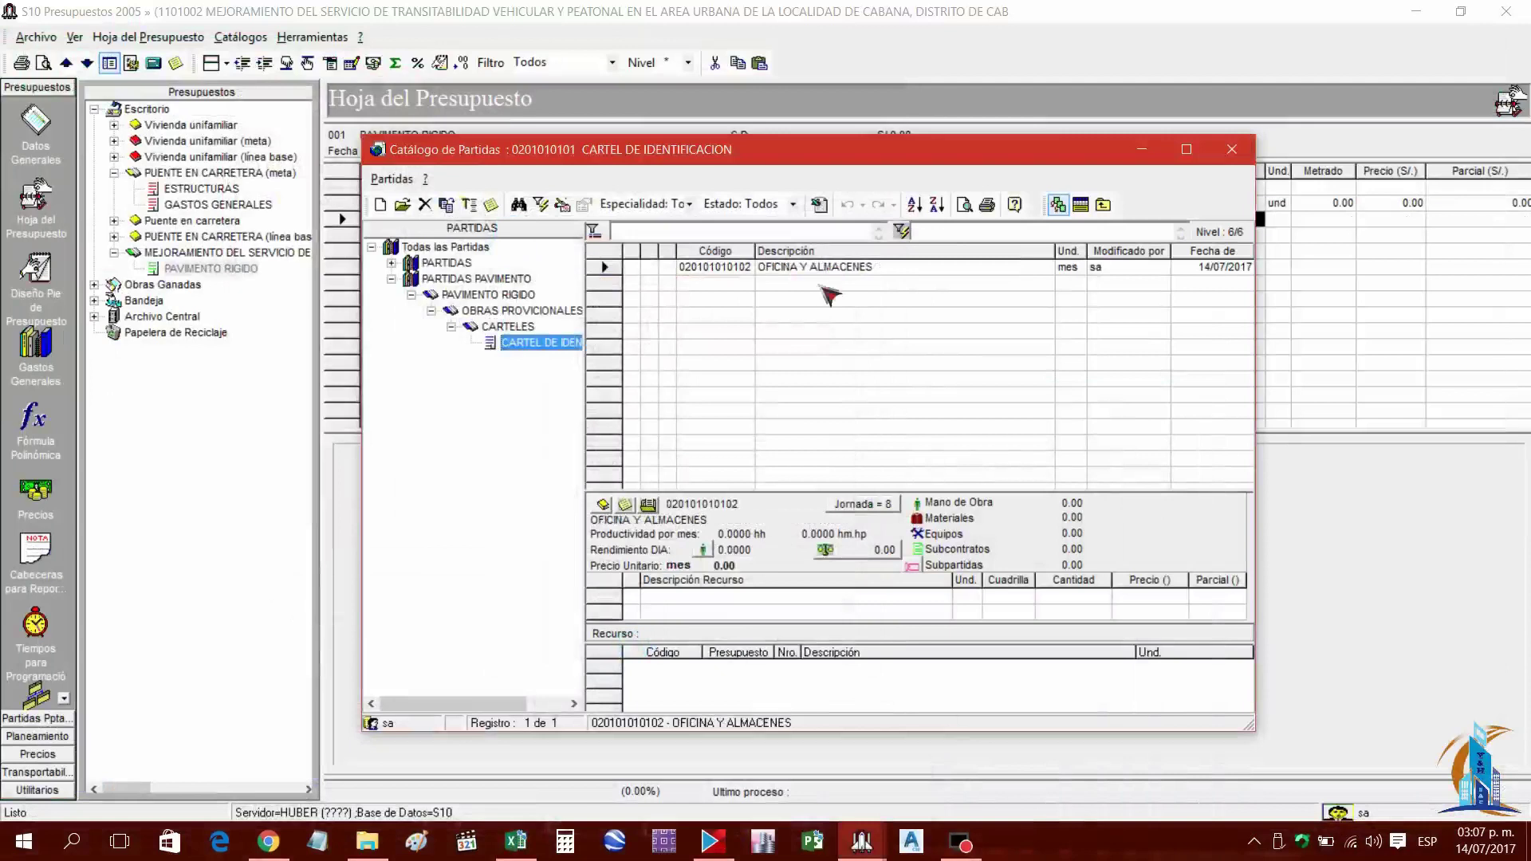
# Add the Excel summary's next work item, MOVILIZACION Y DESMOVILIZACION DE EQUIPO, with unit GLOBAL (glb)
pyautogui.click(536, 843)
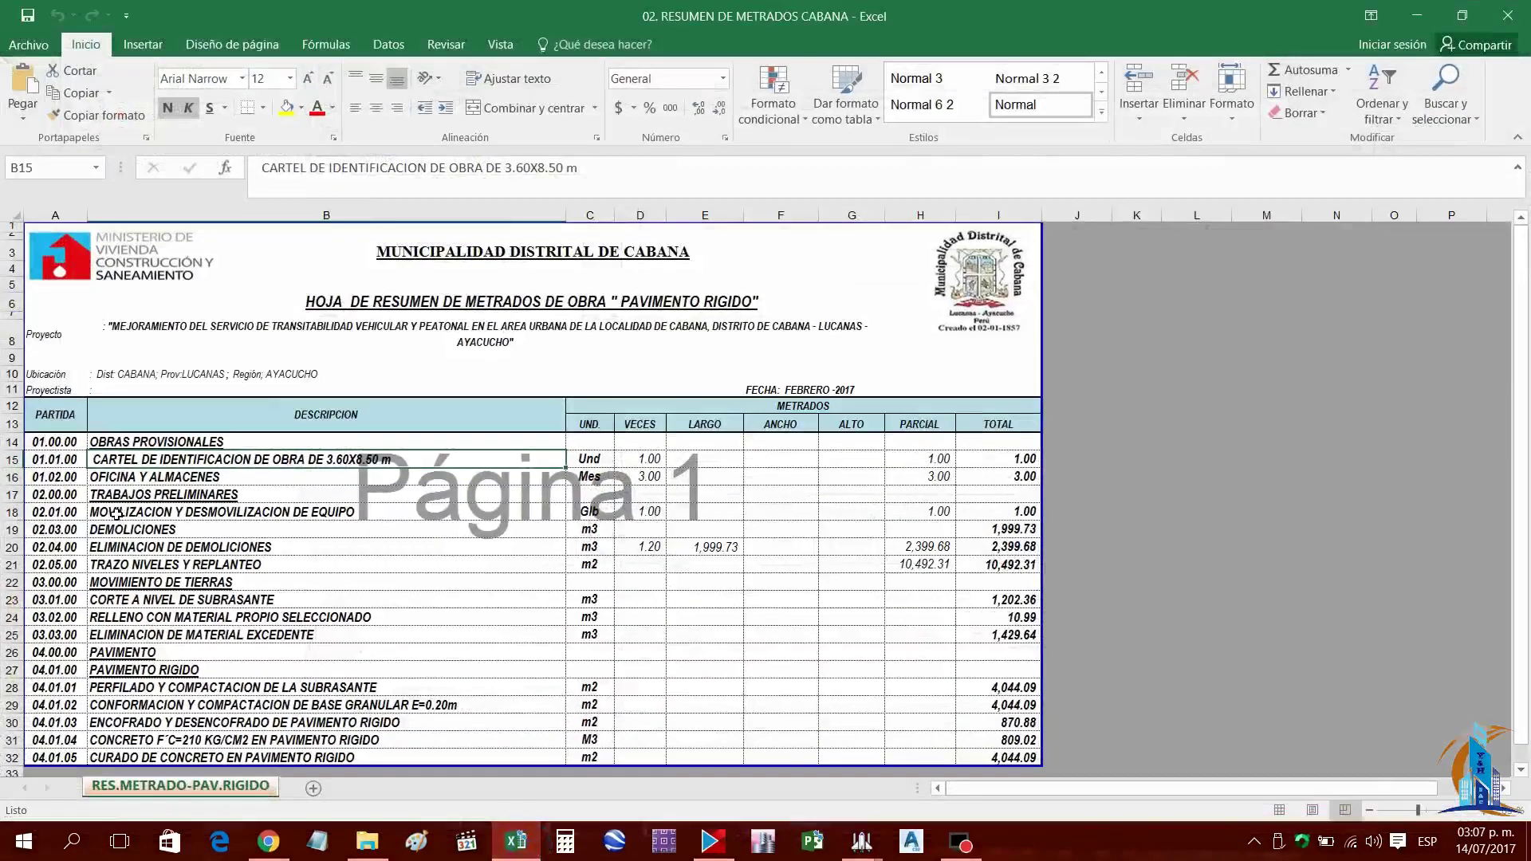
pyautogui.click(516, 841)
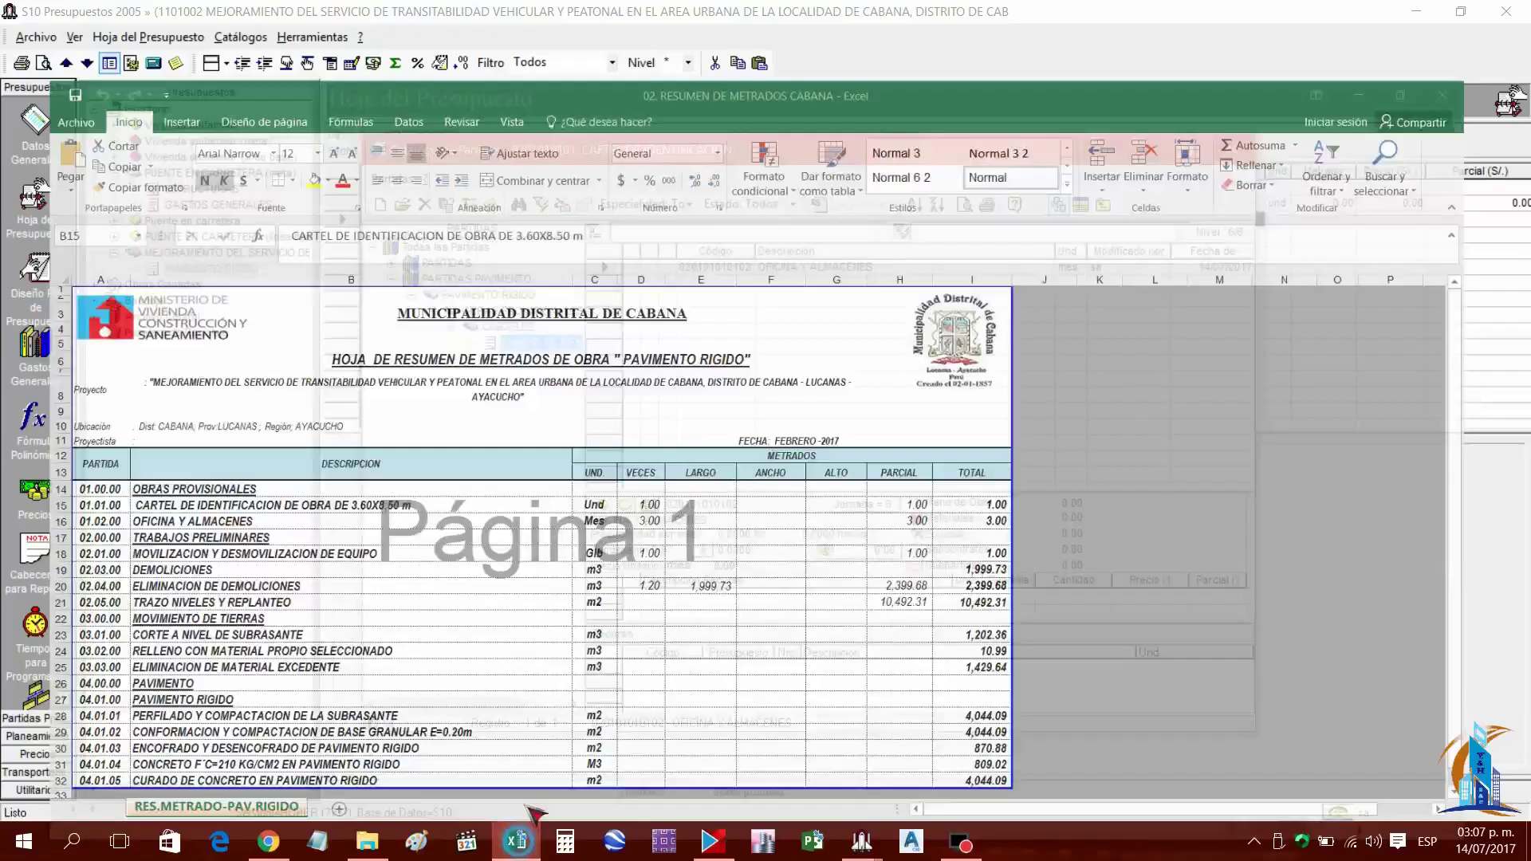
pyautogui.rightClick(792, 345)
pyautogui.click(874, 360)
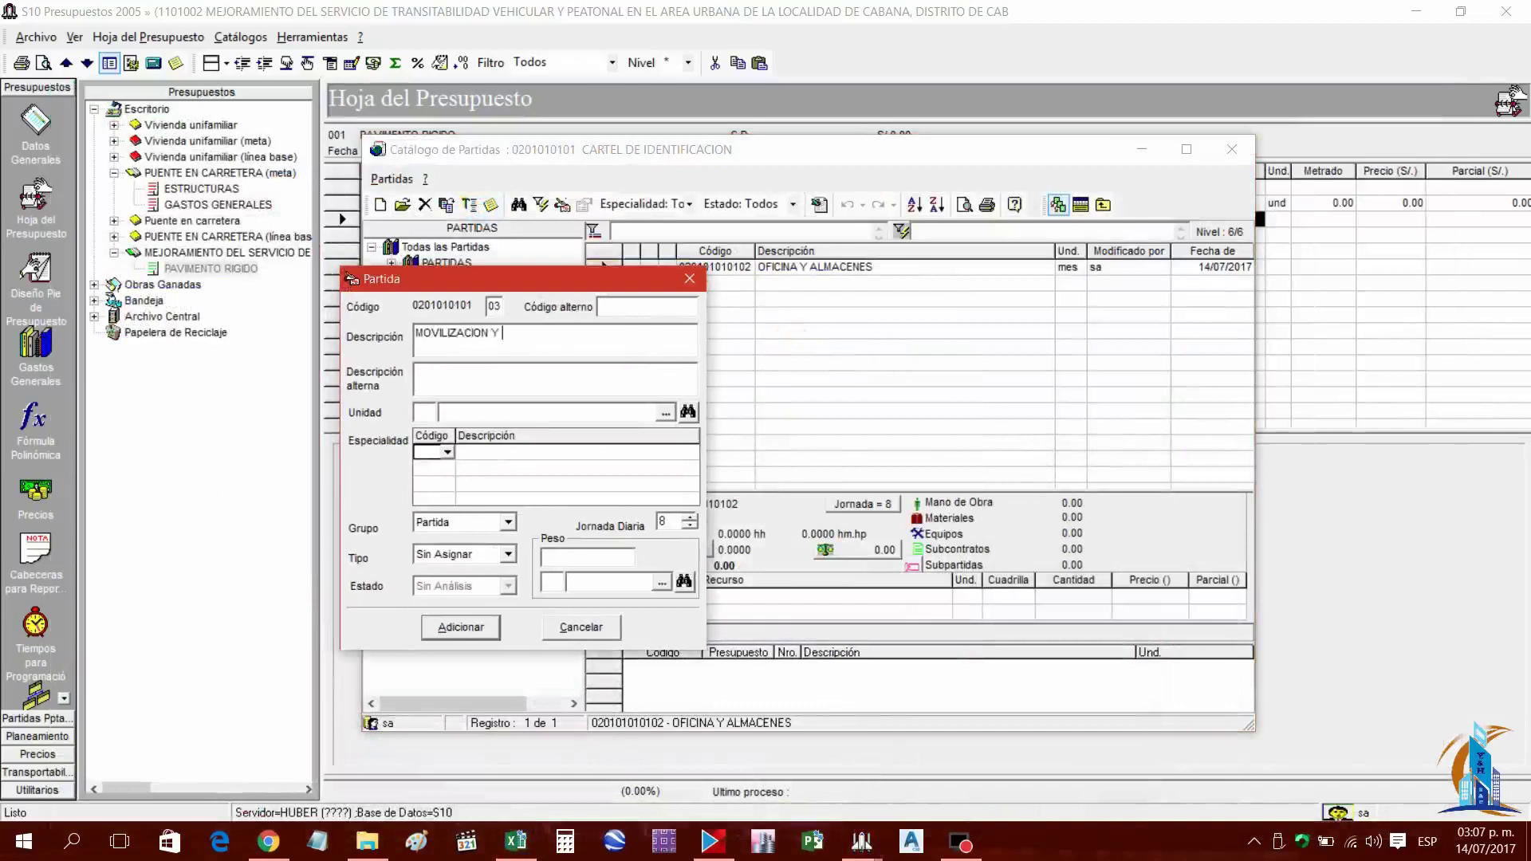
pyautogui.write('MOVILIZACION Y DESMOVILIZACION DE EQUIPO')
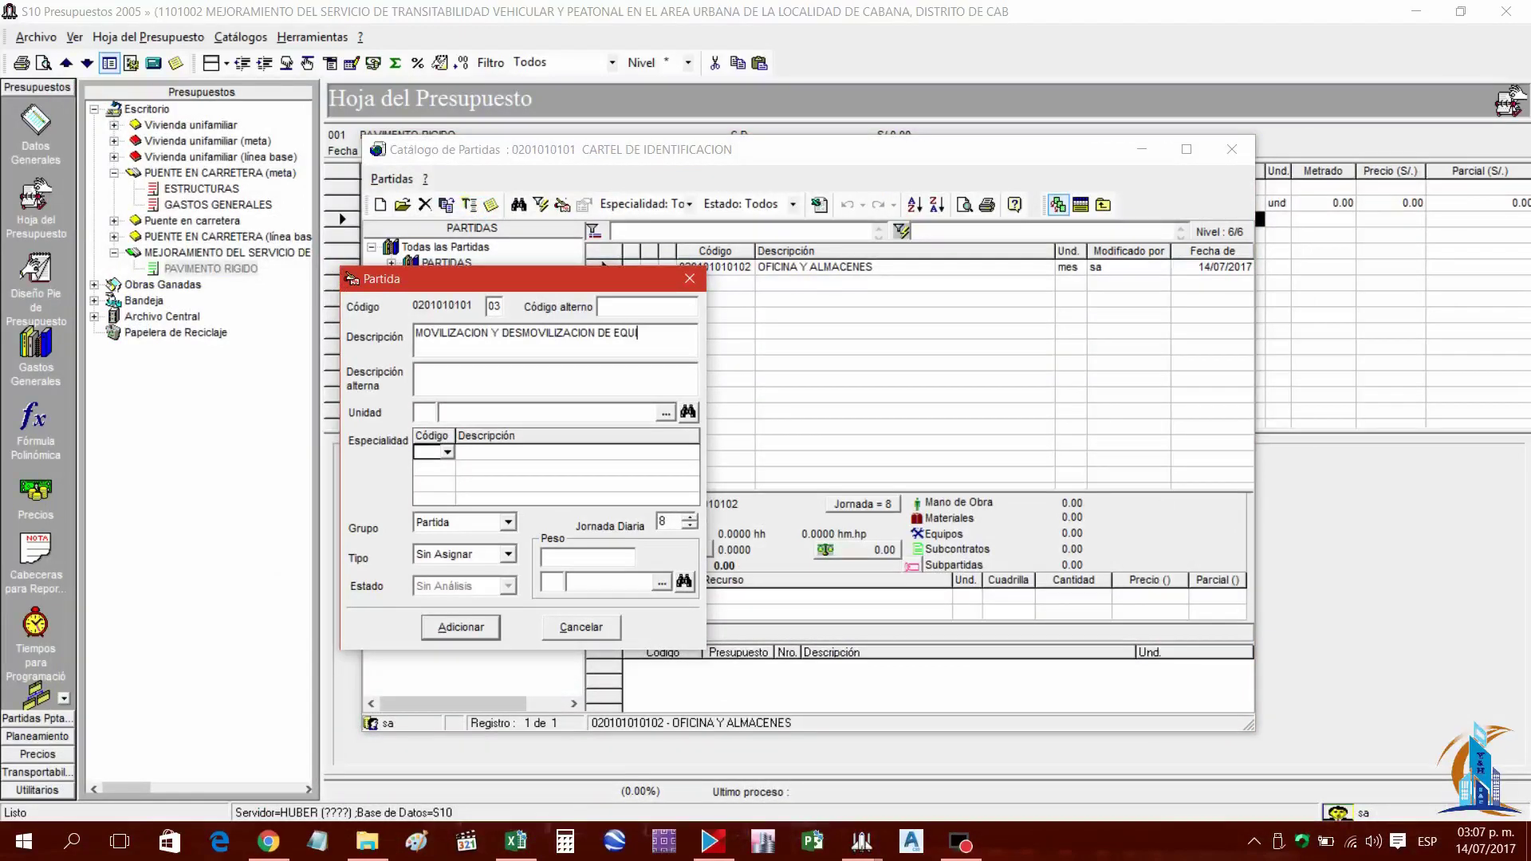
pyautogui.click(516, 843)
pyautogui.click(516, 843)
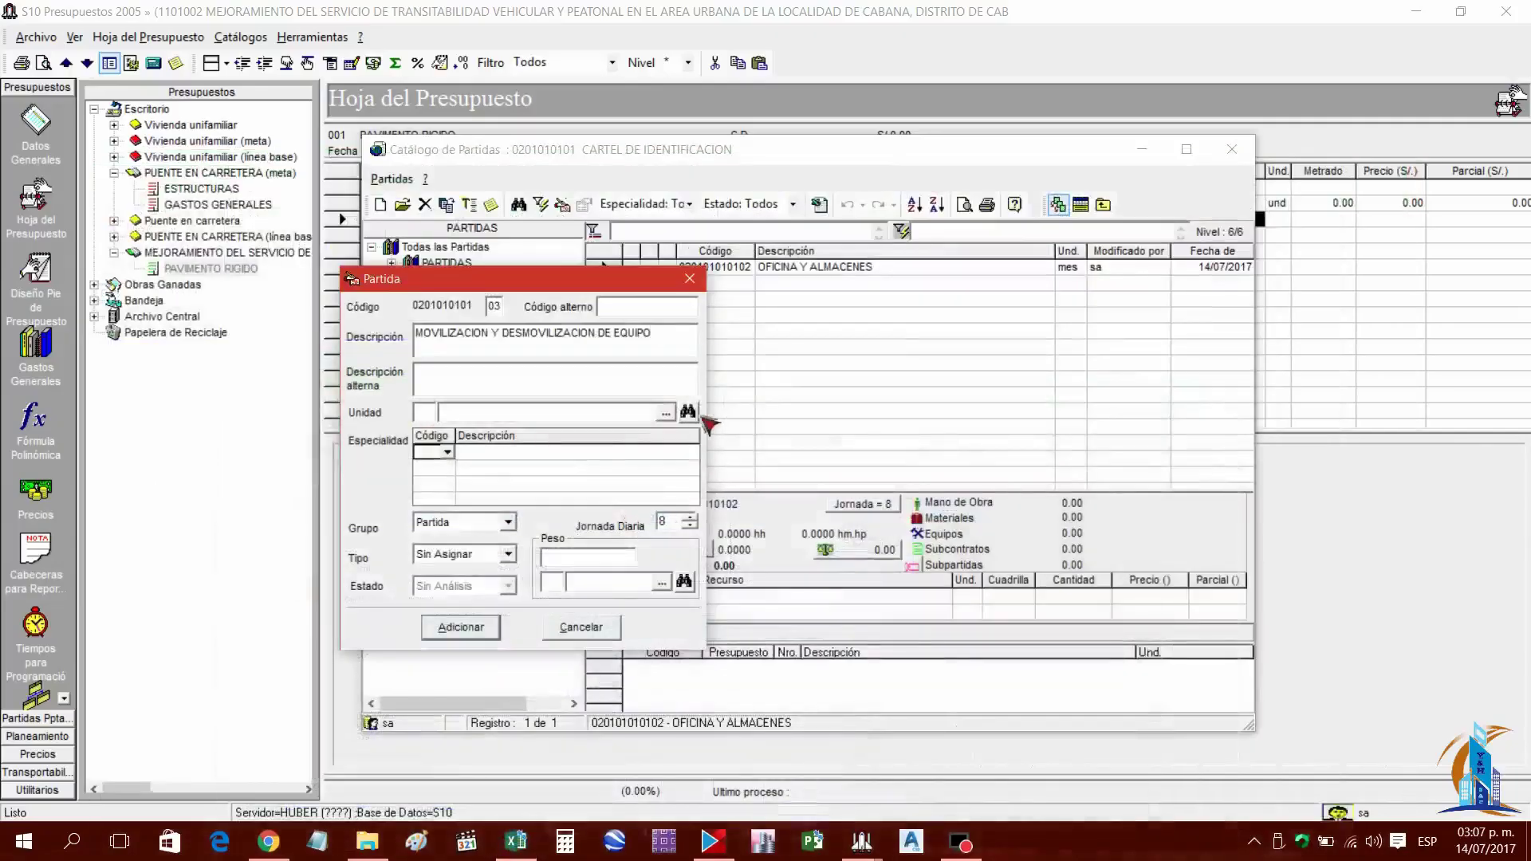
pyautogui.click(665, 413)
pyautogui.write('G')
pyautogui.doubleClick(504, 237)
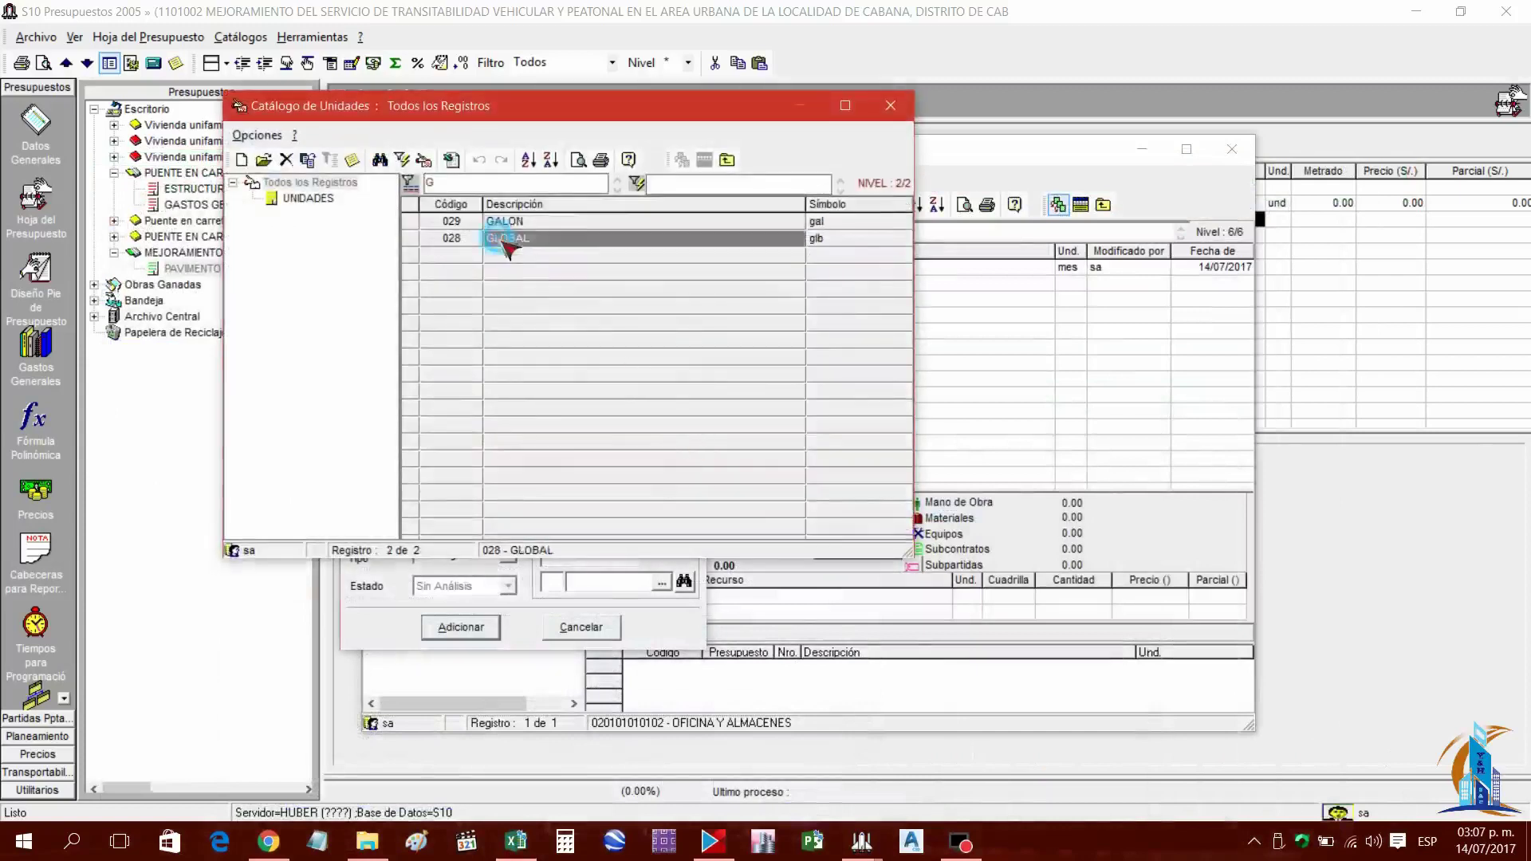
pyautogui.click(460, 628)
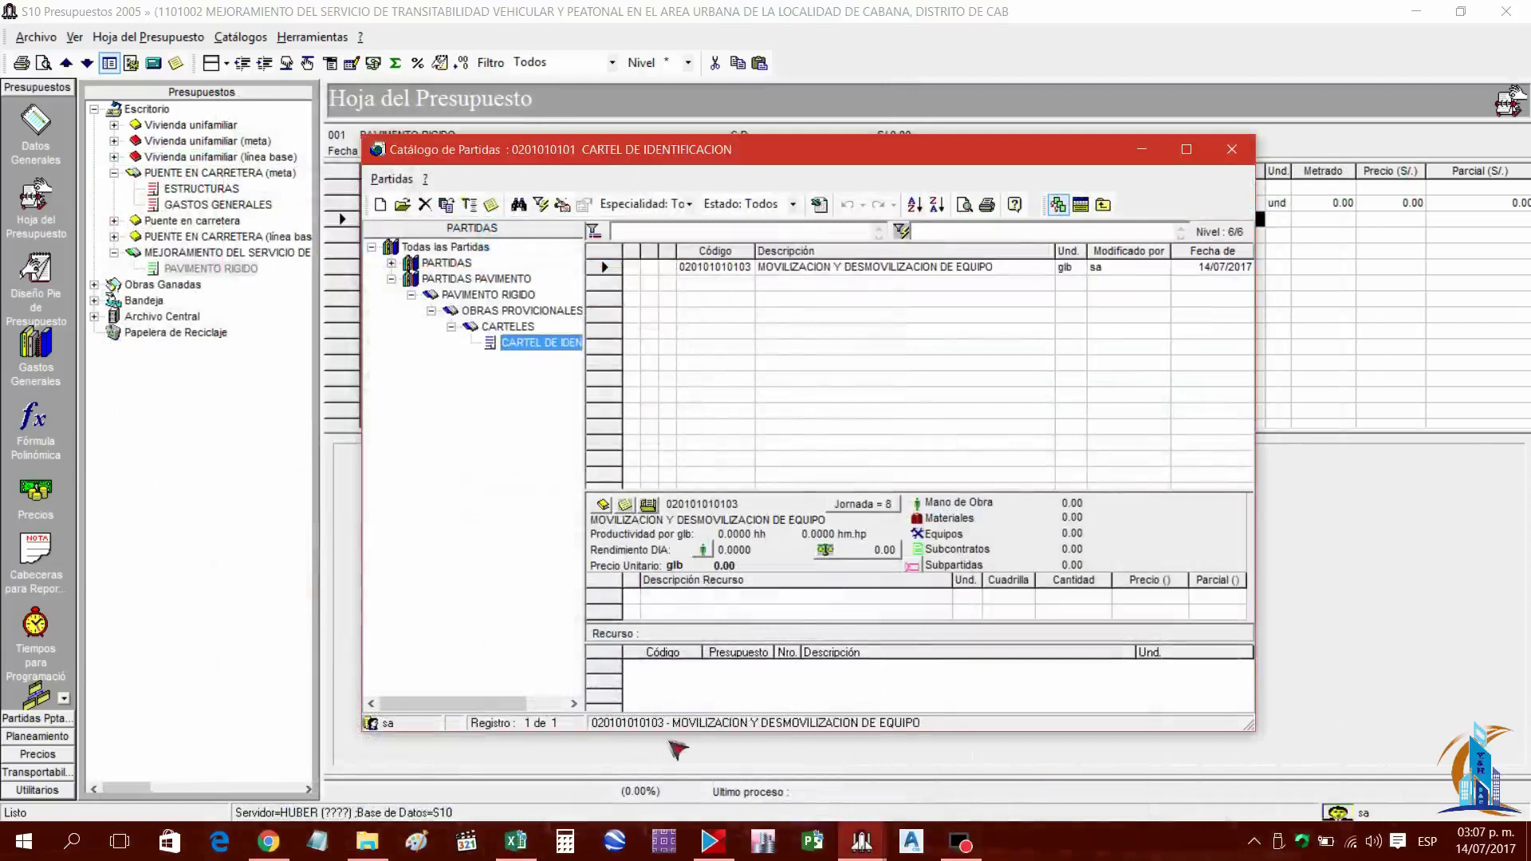
# Pick MOVILIZACION Y DESMOVILIZACION DE EQUIPO and OFICINA Y ALMACENES from the group for transfer to the budget
pyautogui.click(823, 272)
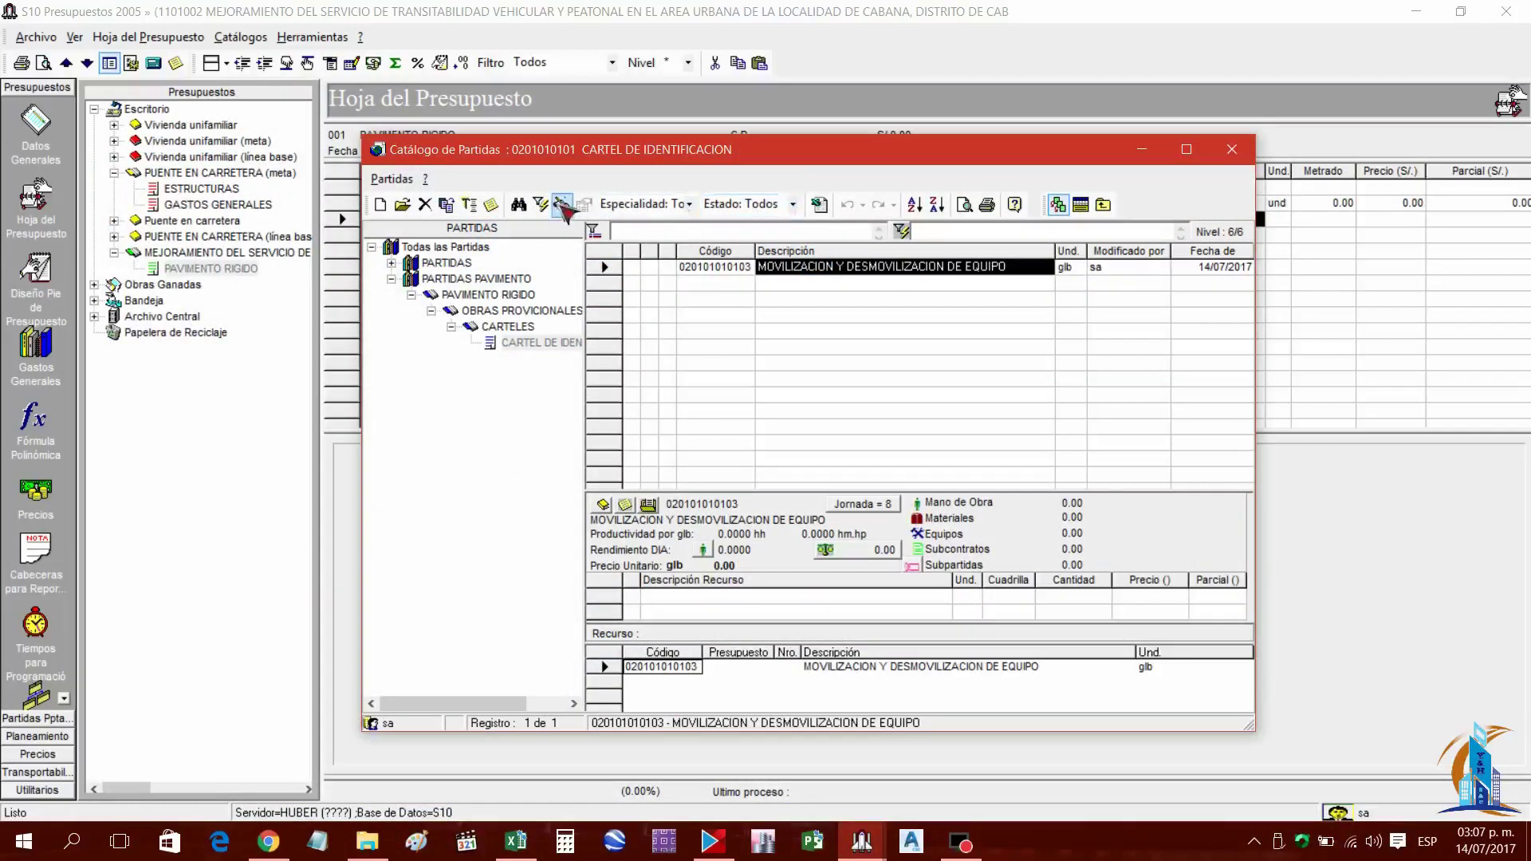
pyautogui.click(543, 343)
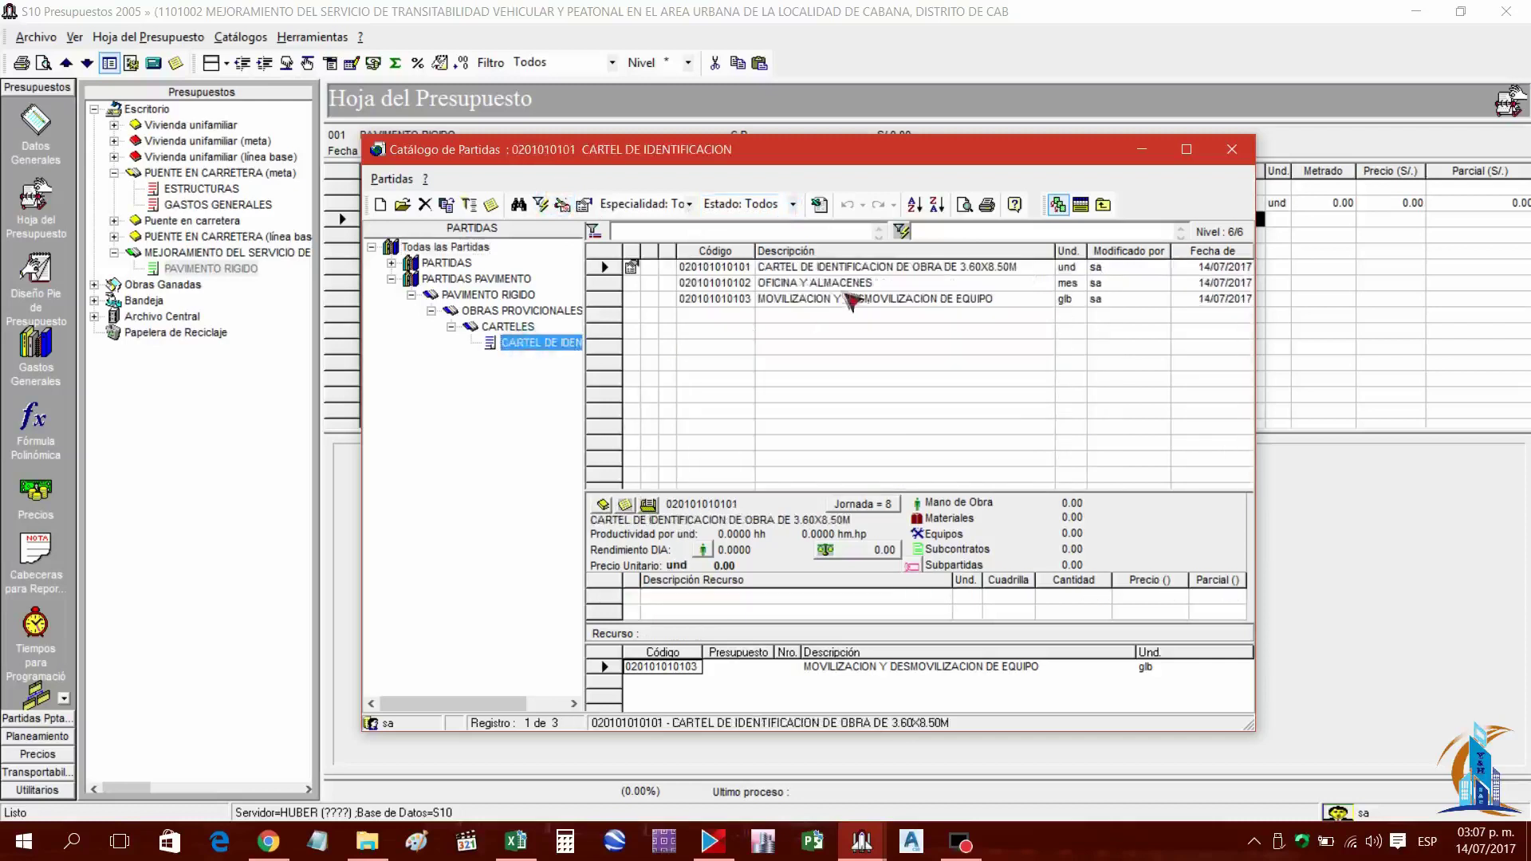
pyautogui.click(807, 283)
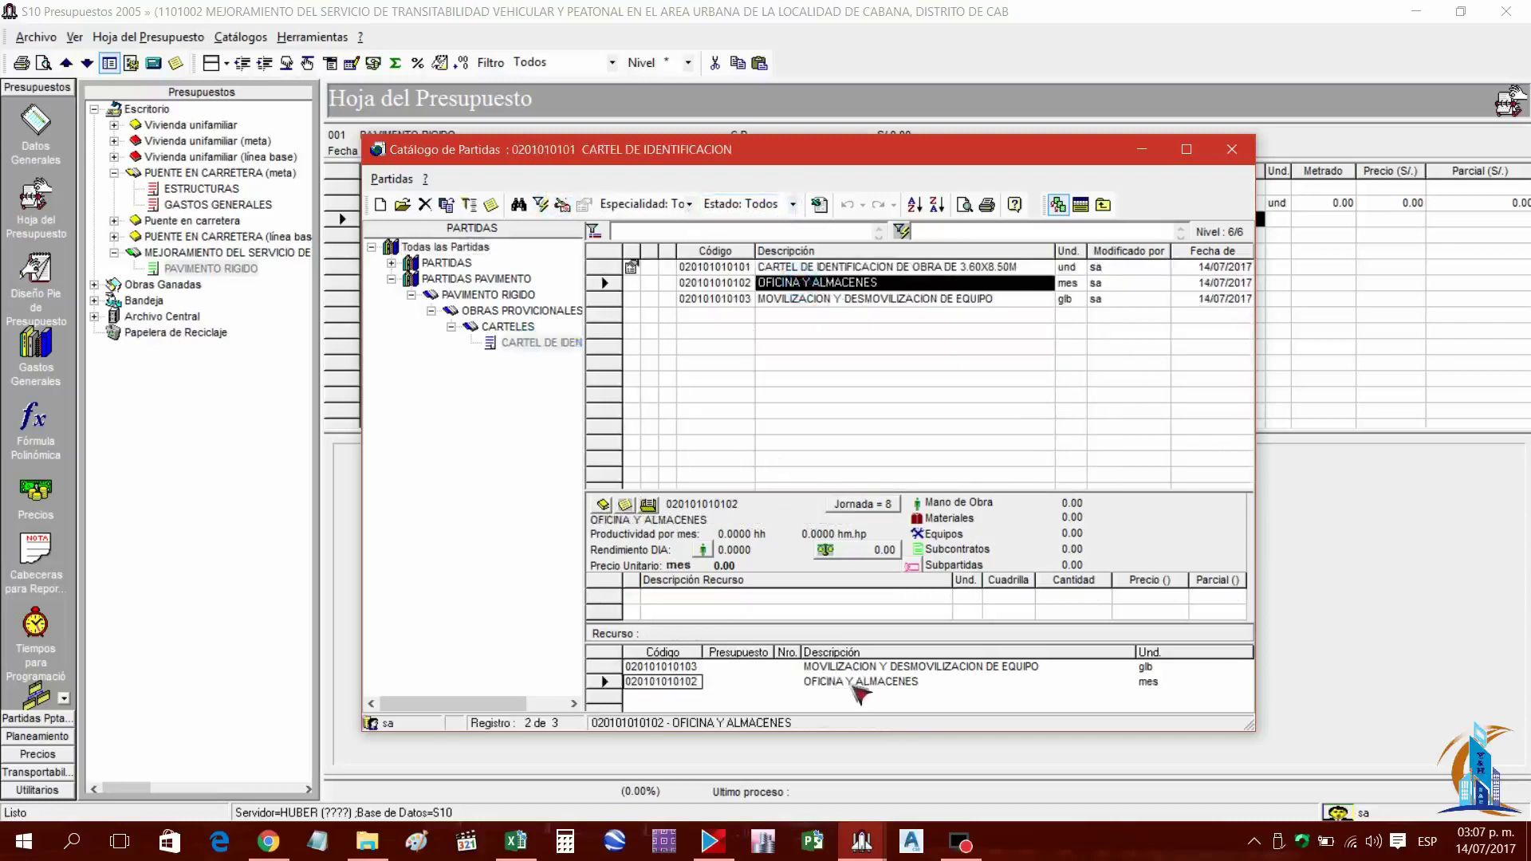
# Check the Excel summary and add a work item DEMOLICIONES with unit METRO CUBICO (m3)
pyautogui.click(518, 844)
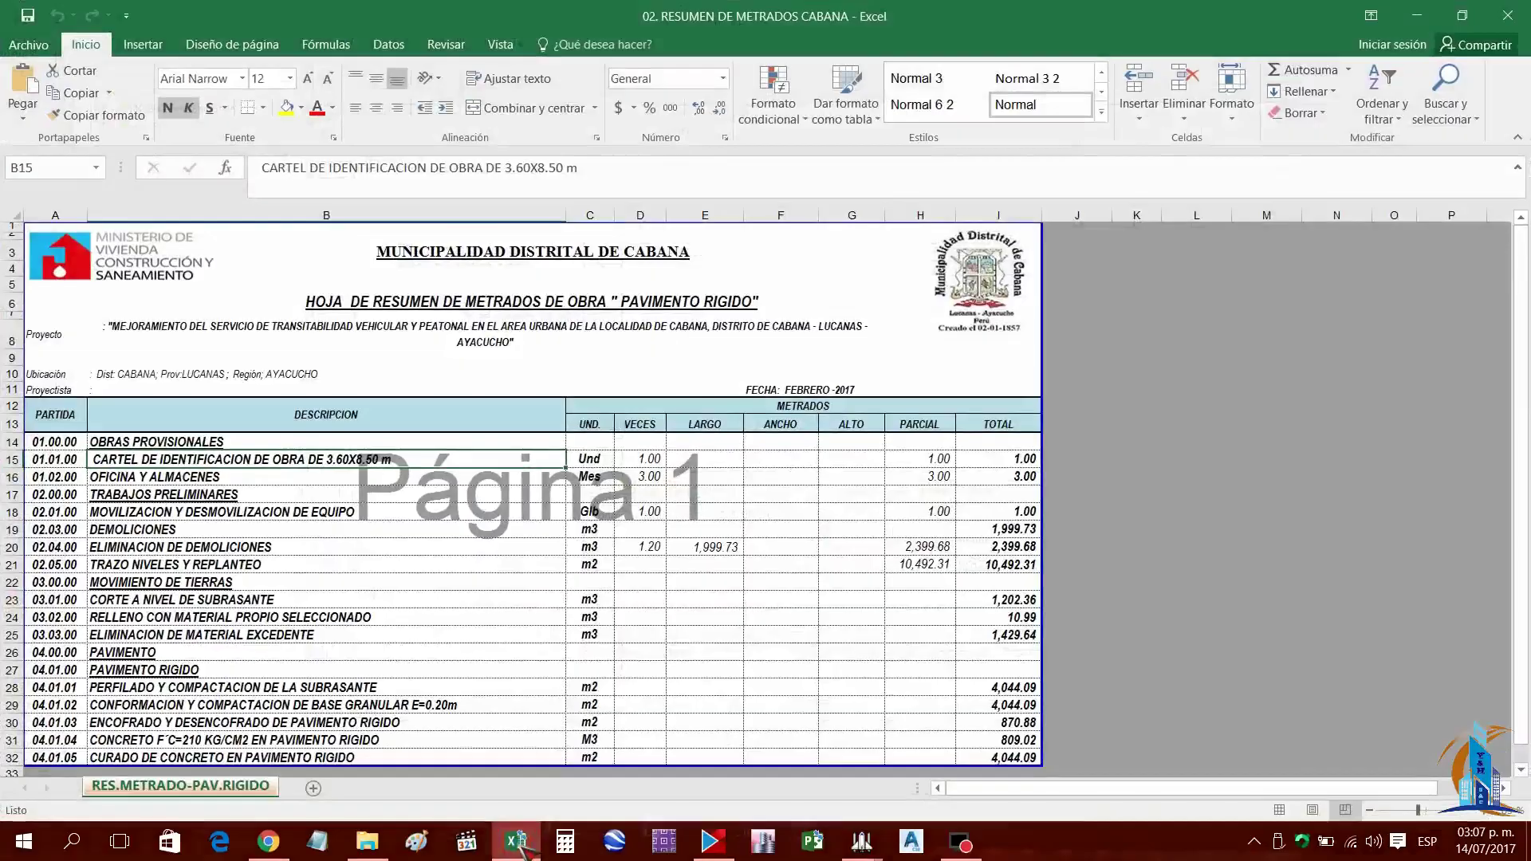
pyautogui.click(518, 844)
pyautogui.rightClick(809, 343)
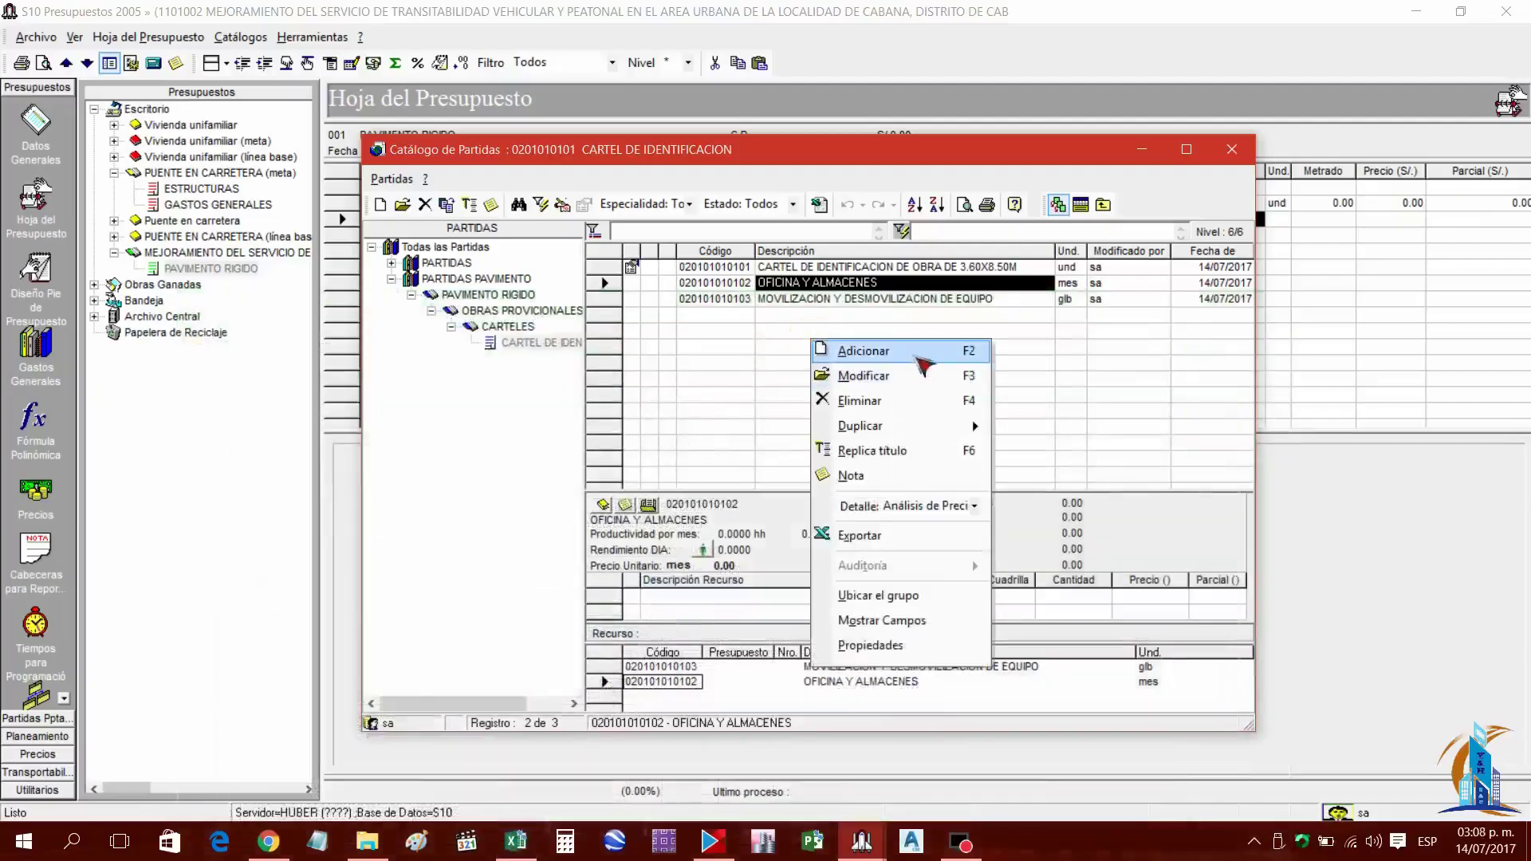
pyautogui.click(861, 355)
pyautogui.write('DEMOLICIONES')
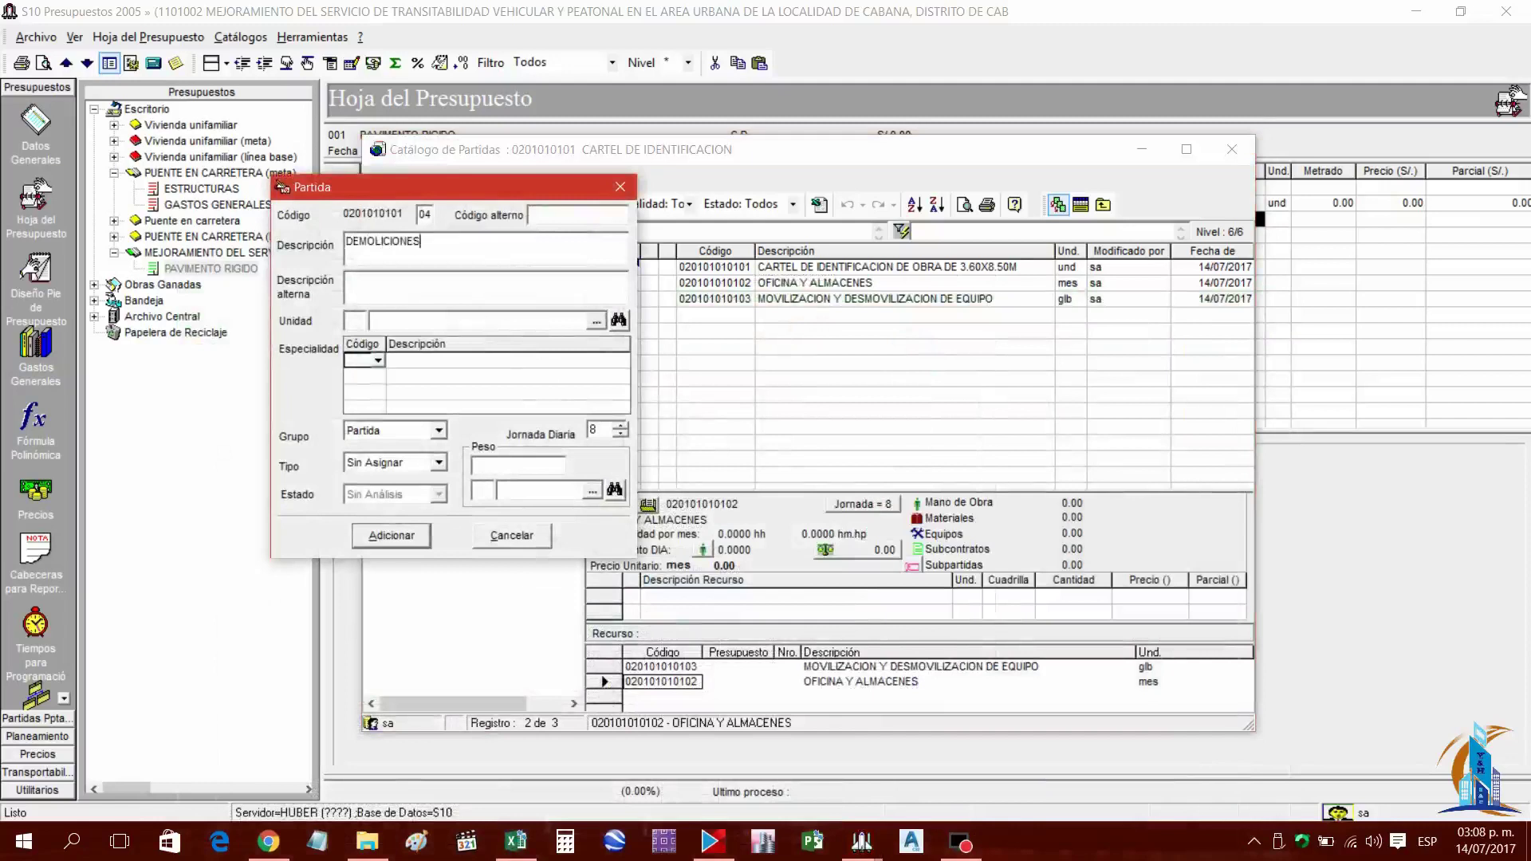
pyautogui.click(516, 842)
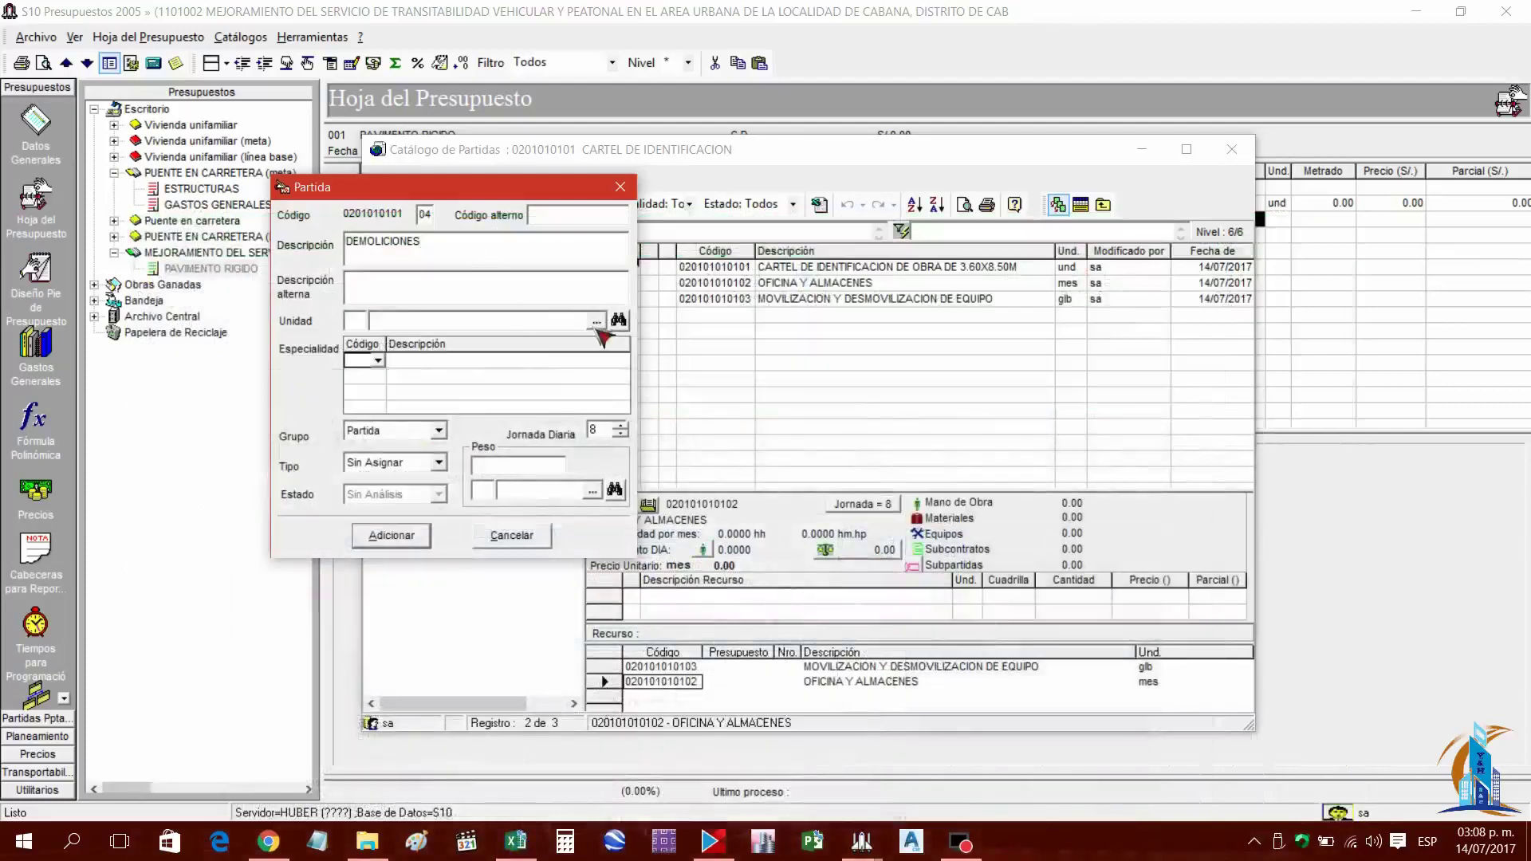
pyautogui.click(597, 321)
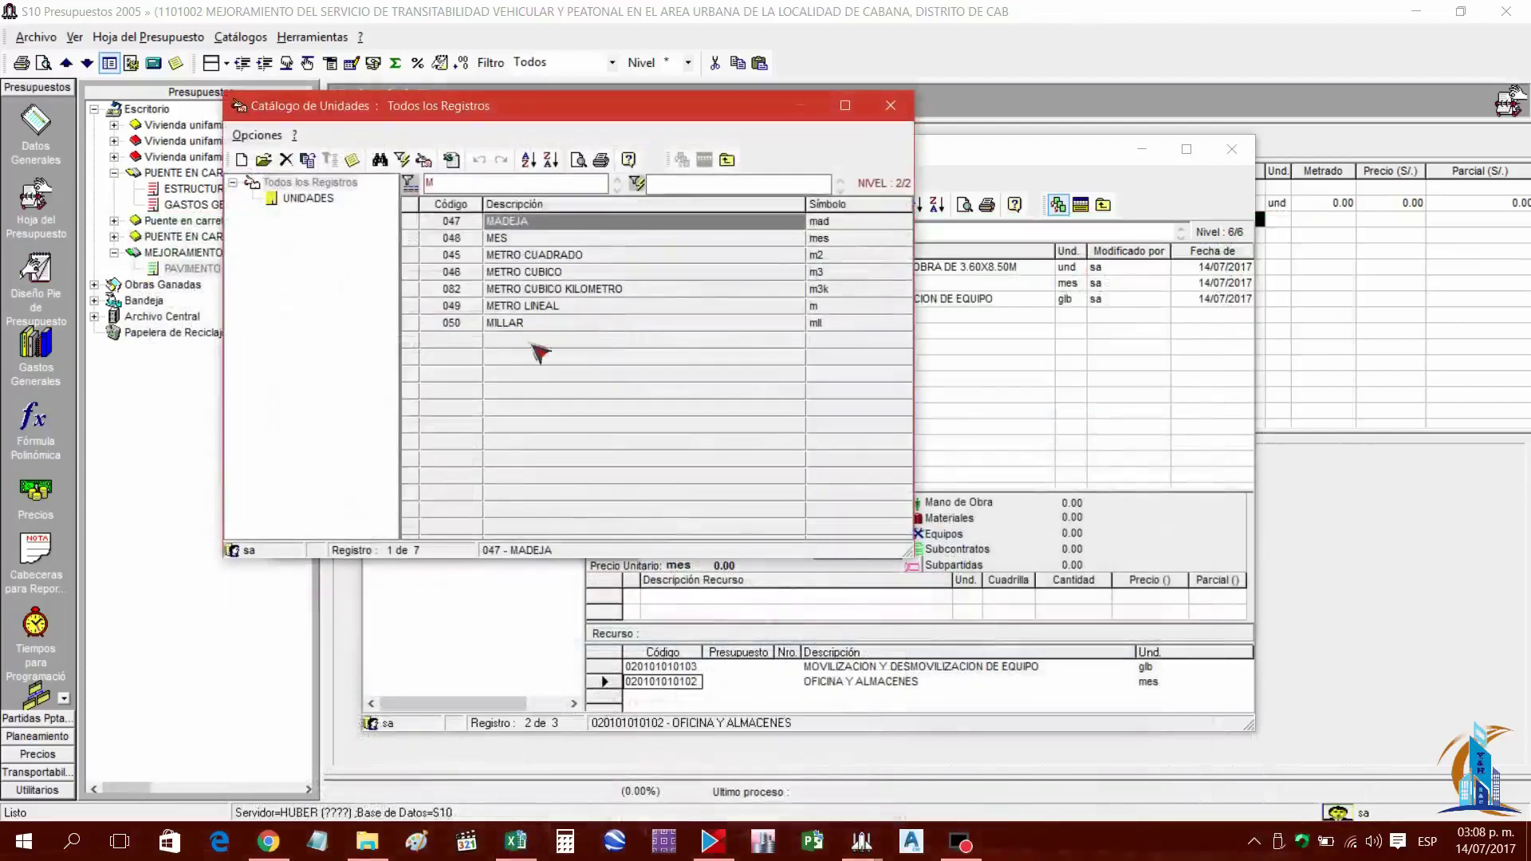
pyautogui.doubleClick(551, 275)
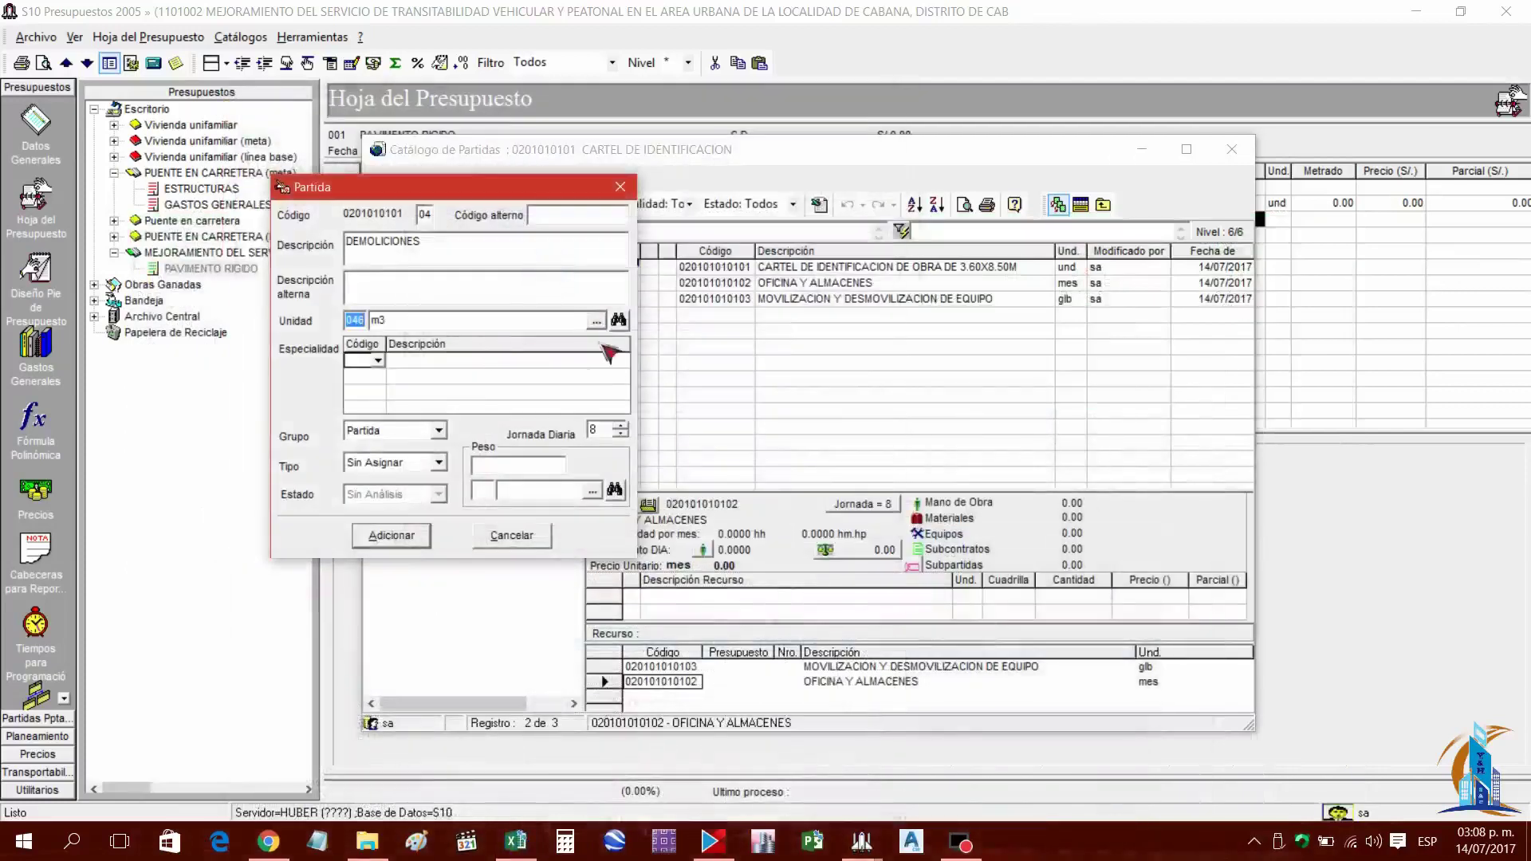
pyautogui.click(399, 538)
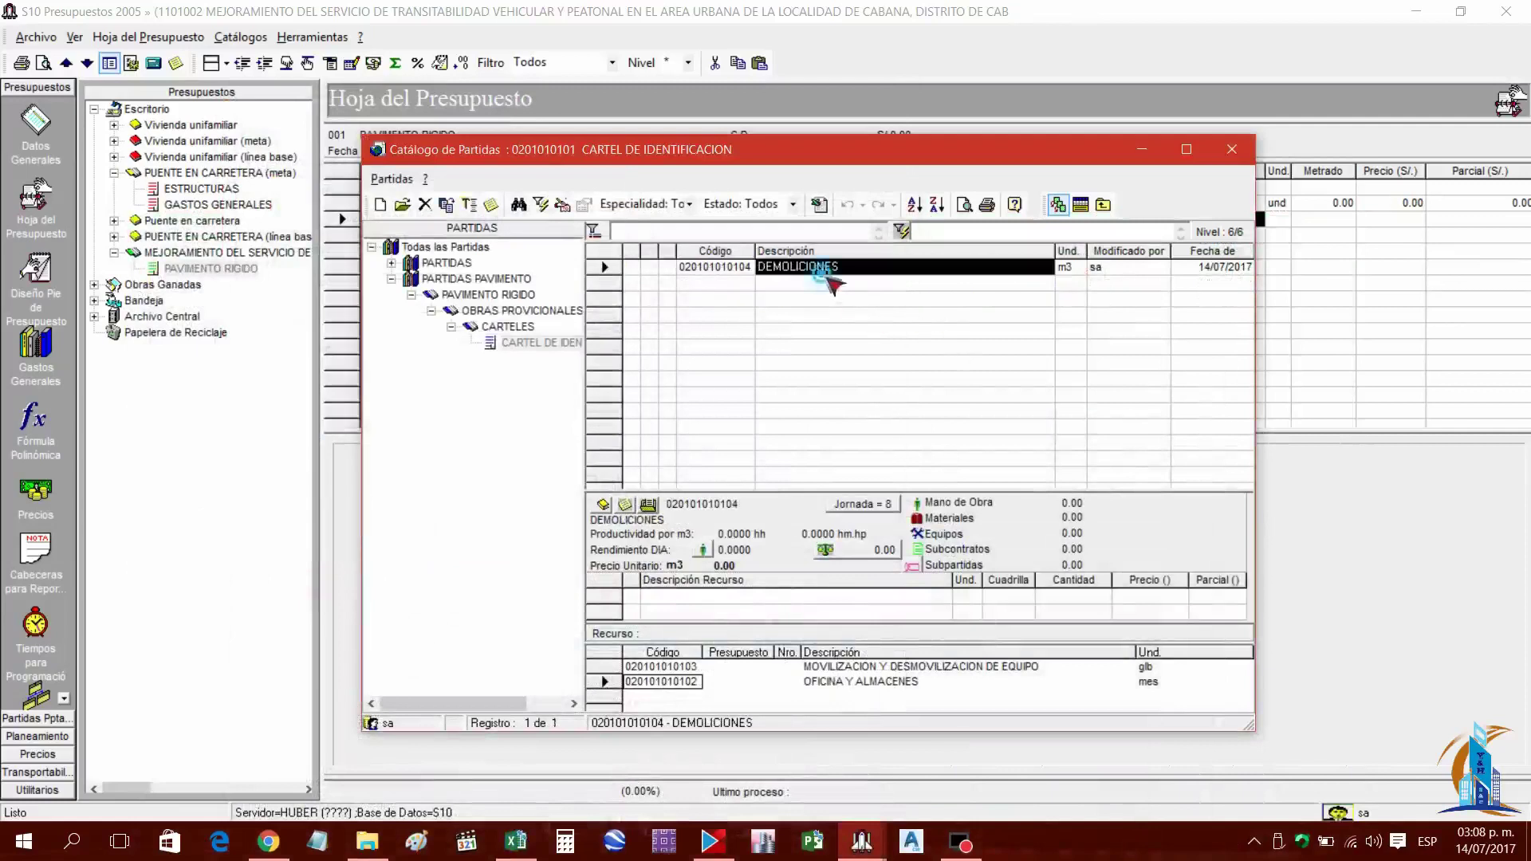
# Add a work item ELIMINACION DE DEMOLICIONES with unit METRO CUBICO (m3) to the CARTEL DE IDENTIFICACION group
pyautogui.press('Insert')
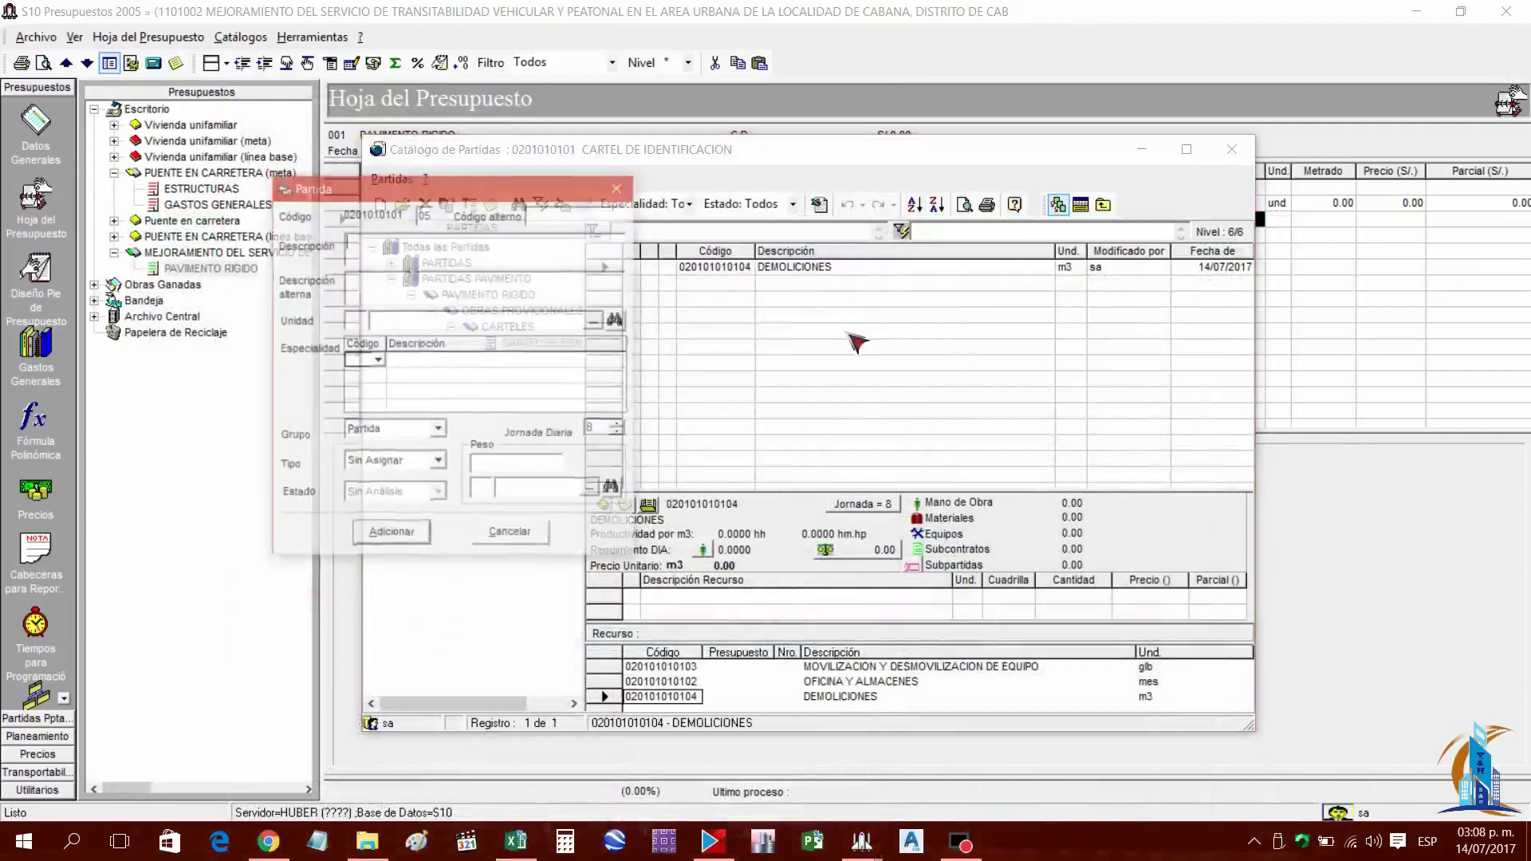
pyautogui.moveTo(522, 198); pyautogui.dragTo(805, 303)
pyautogui.click(725, 354)
pyautogui.write('ELIMINACION')
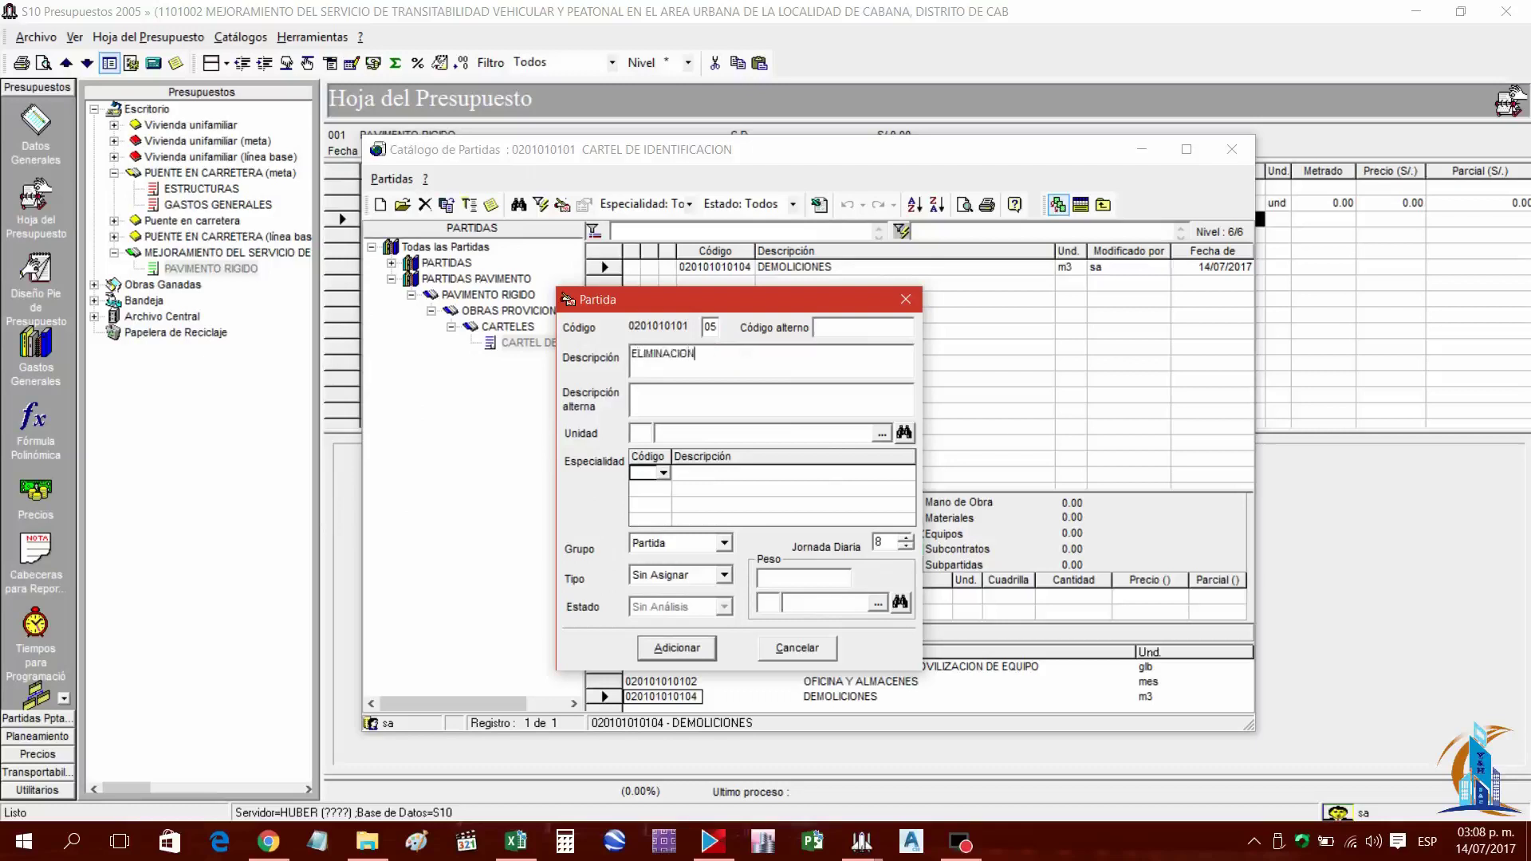
pyautogui.write(' DE DEMOLICIONES')
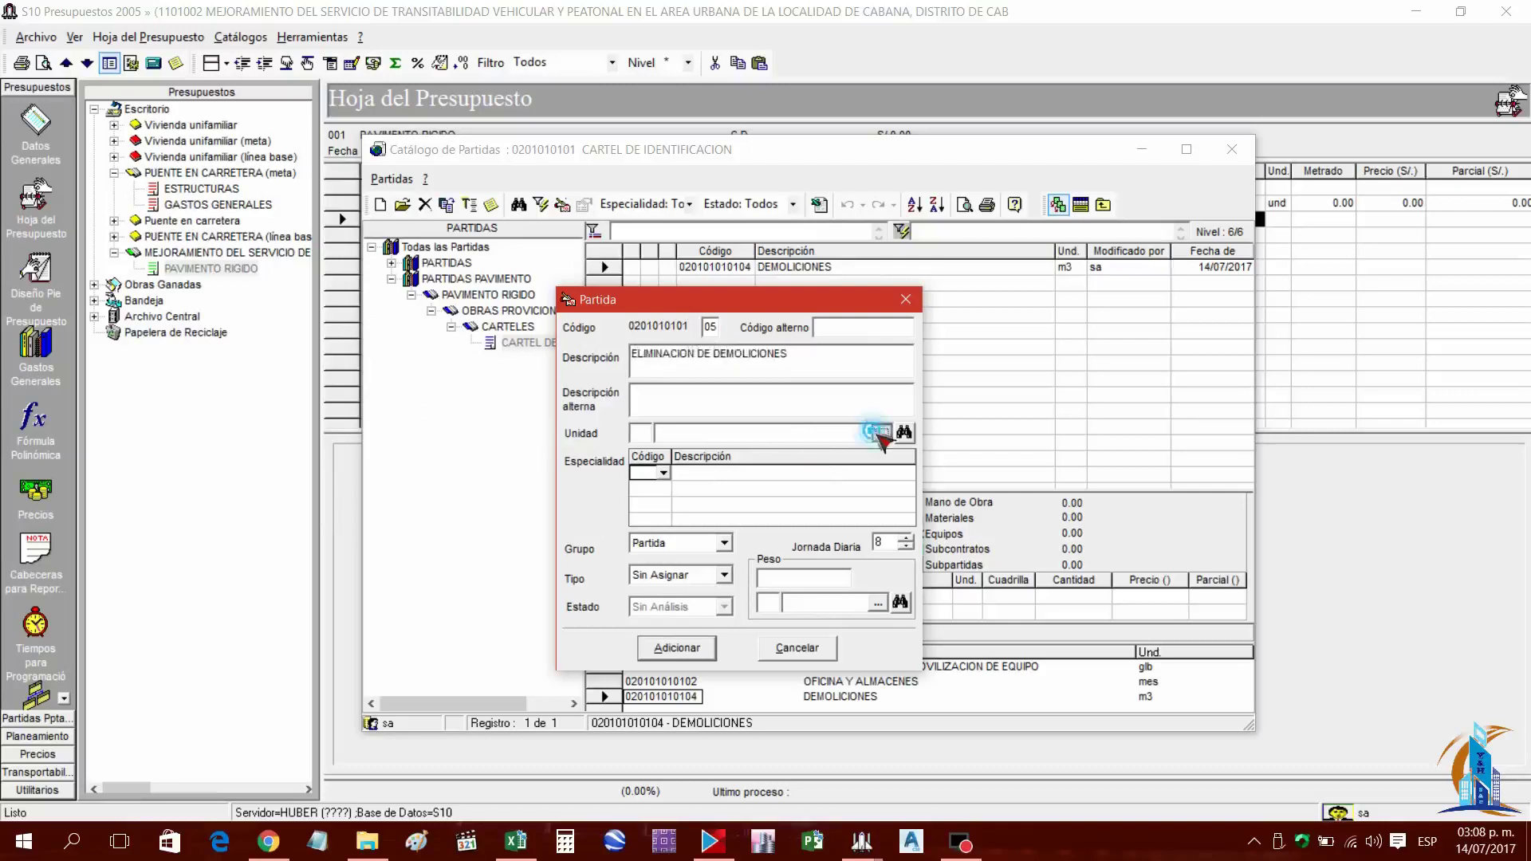
pyautogui.click(903, 433)
pyautogui.write('M')
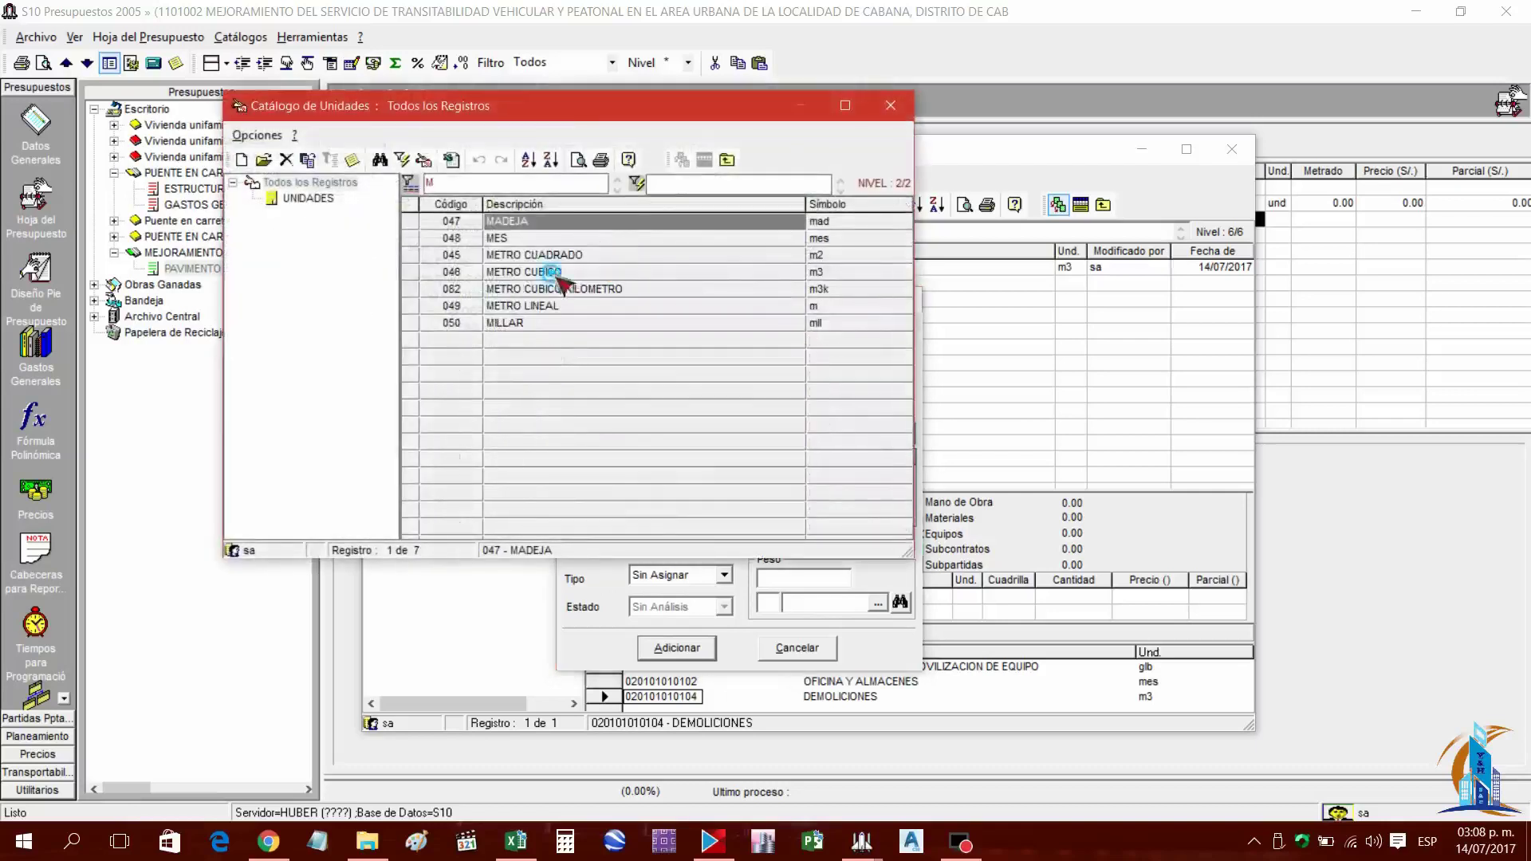
pyautogui.doubleClick(558, 272)
pyautogui.click(677, 647)
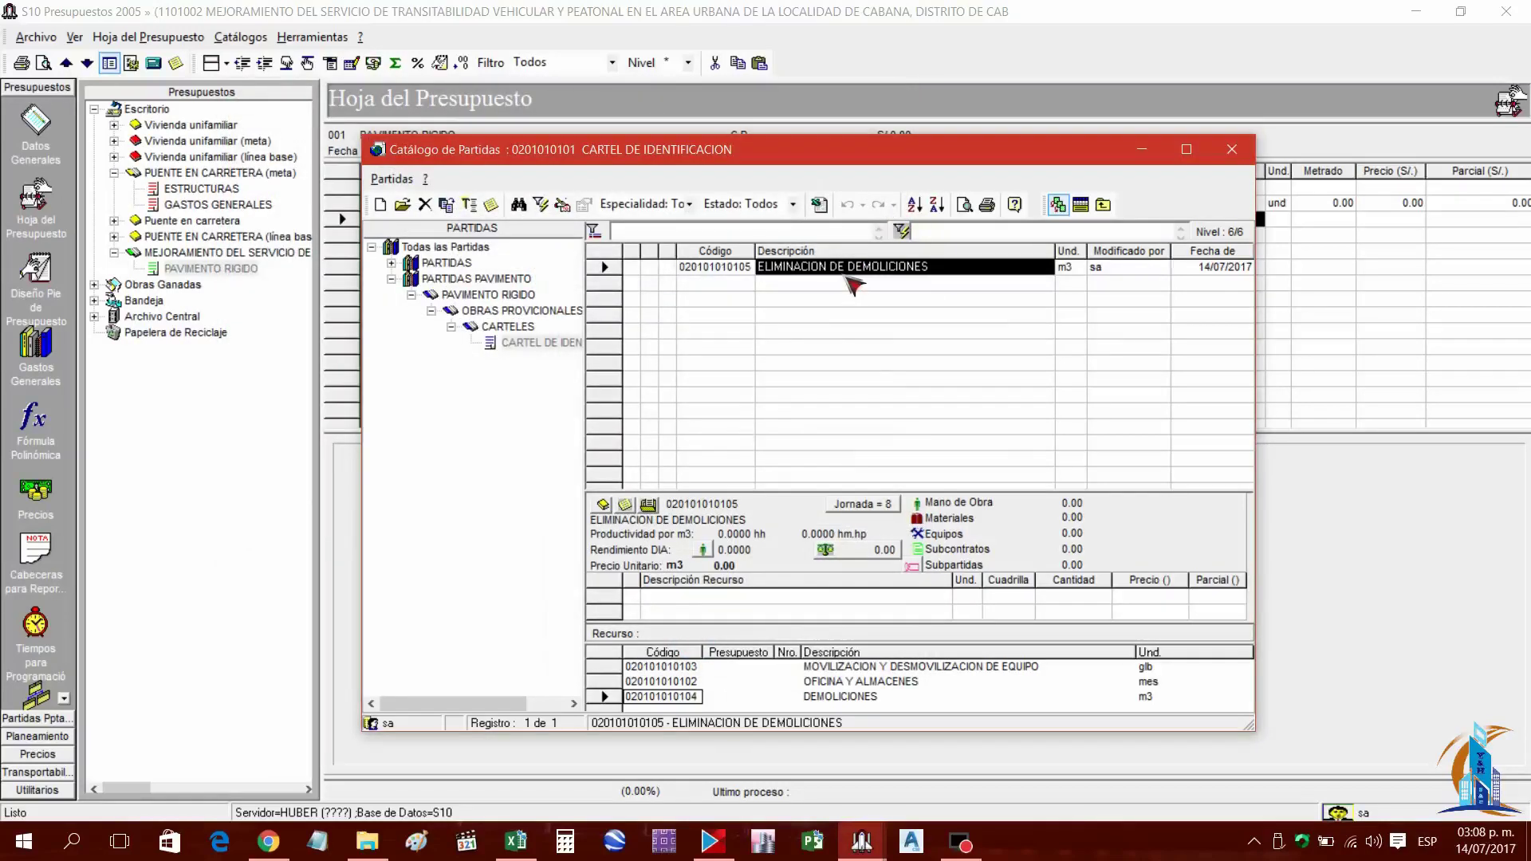
# Add the Excel summary's next work item, TRAZO NIVELES Y REPLANTEO, with unit METRO CUADRADO (m2) and pick it for transfer to the budget
pyautogui.hotkey('alt', 'Tab')
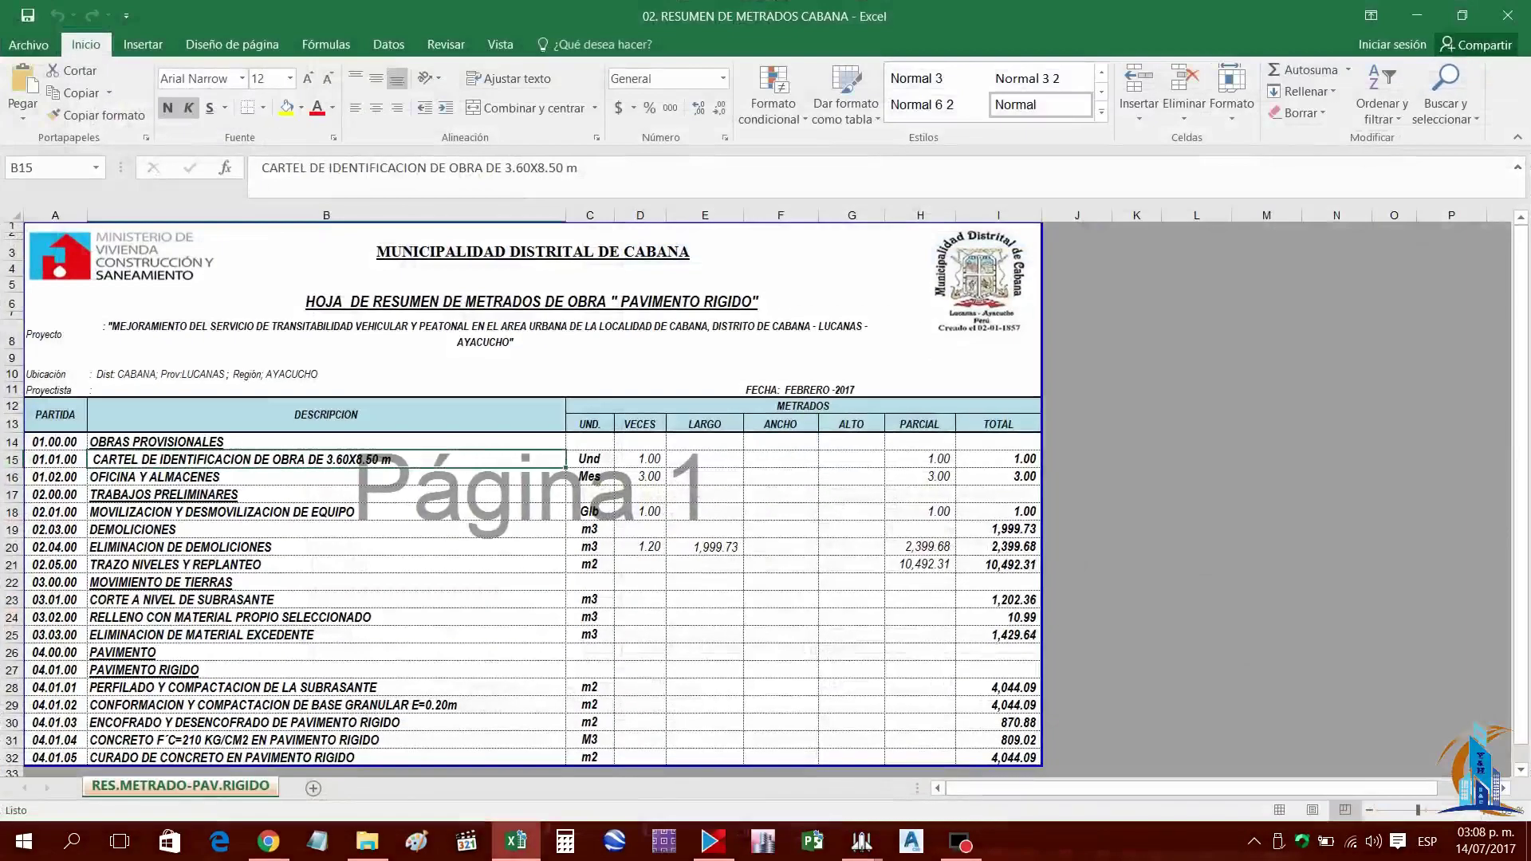
pyautogui.hotkey('alt', 'Tab')
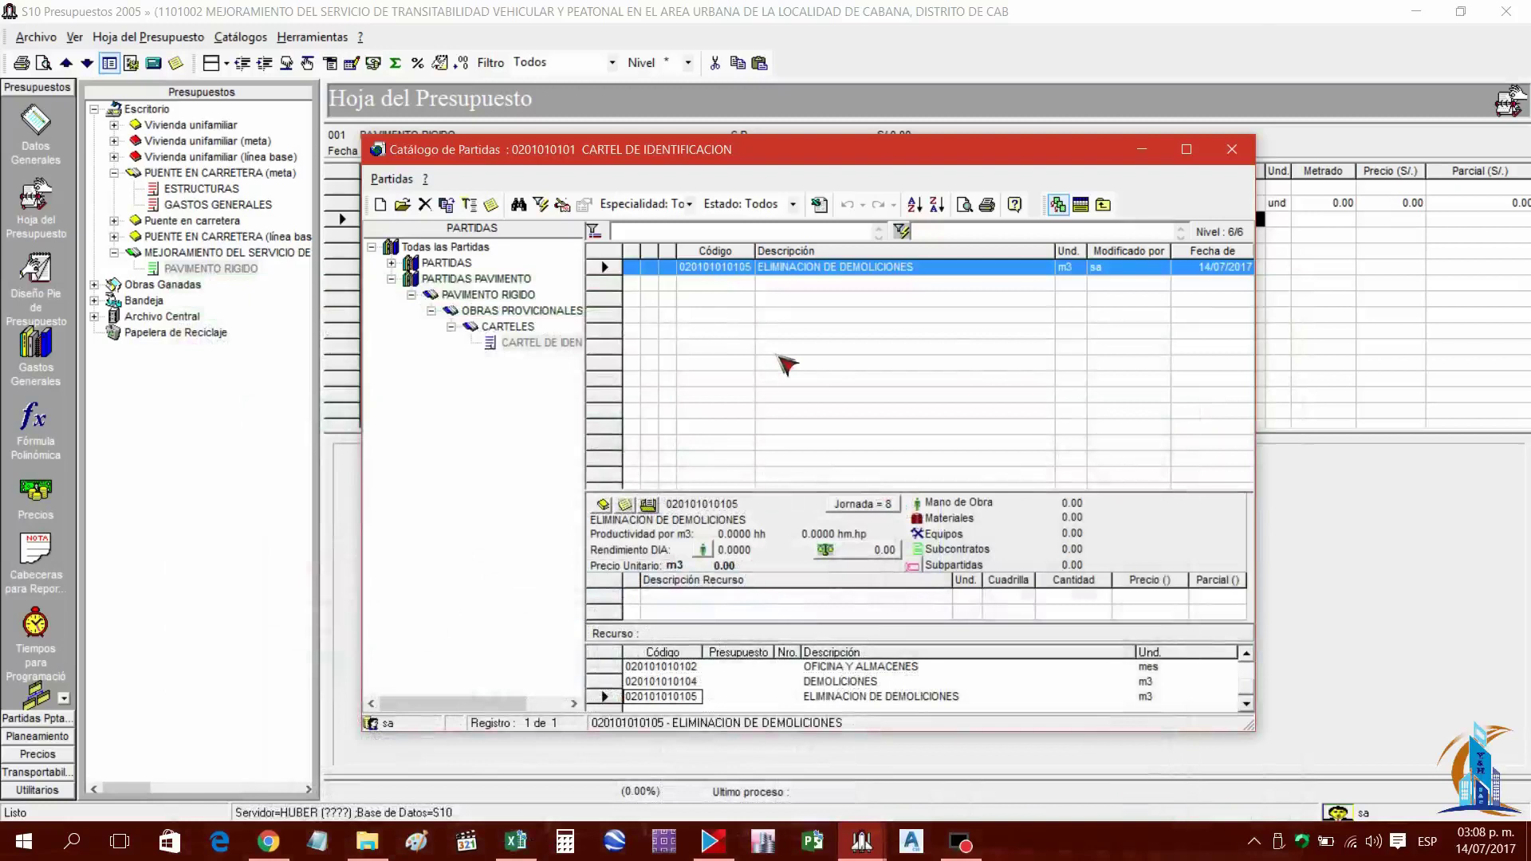
pyautogui.press('Insert')
pyautogui.write('TRAZO NIVELES Y REPLANTEO')
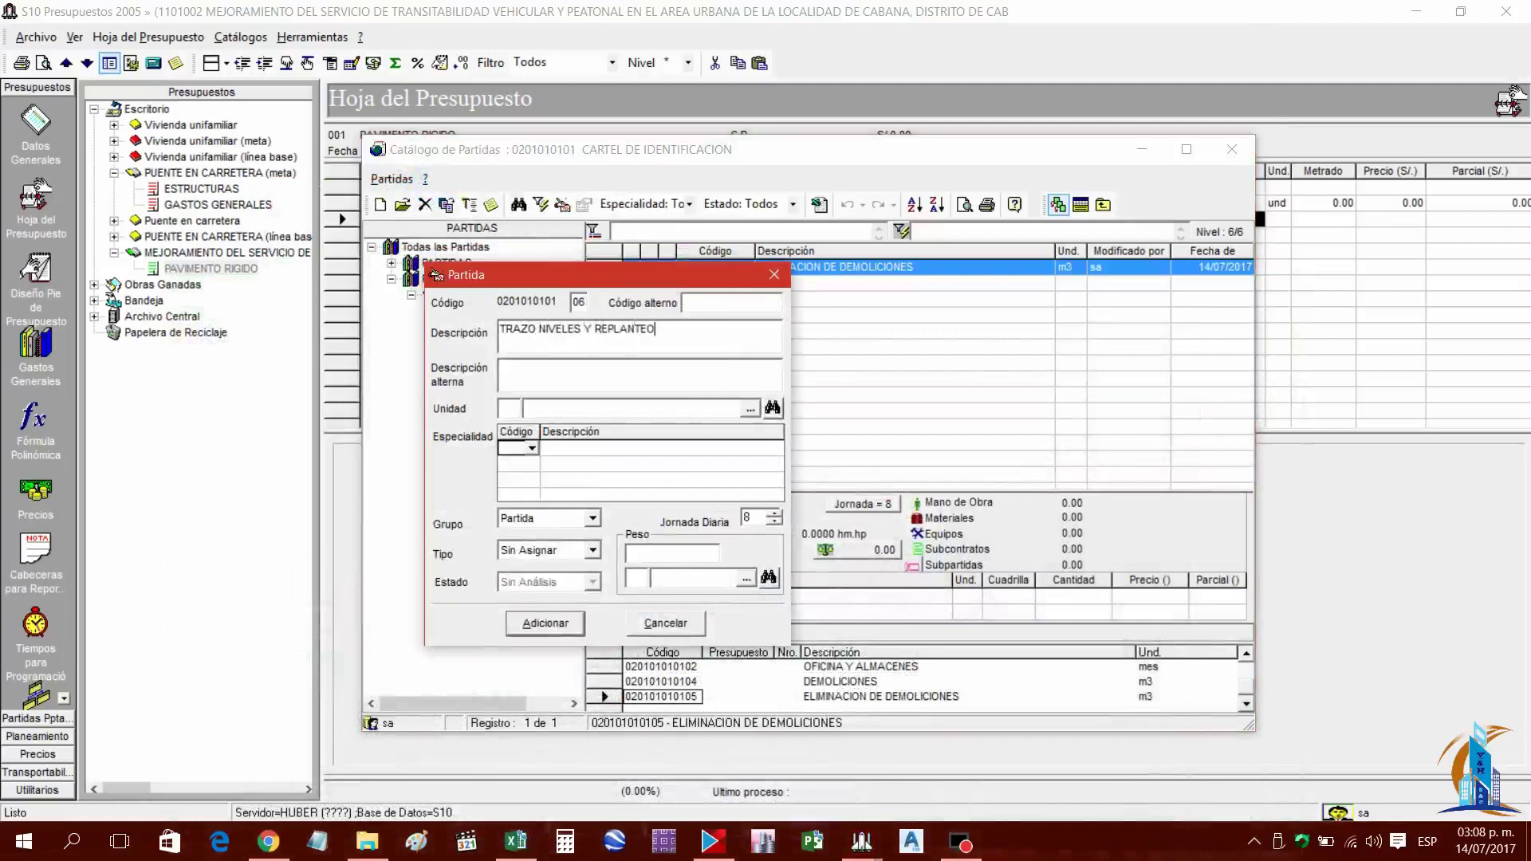
pyautogui.click(772, 407)
pyautogui.write('M')
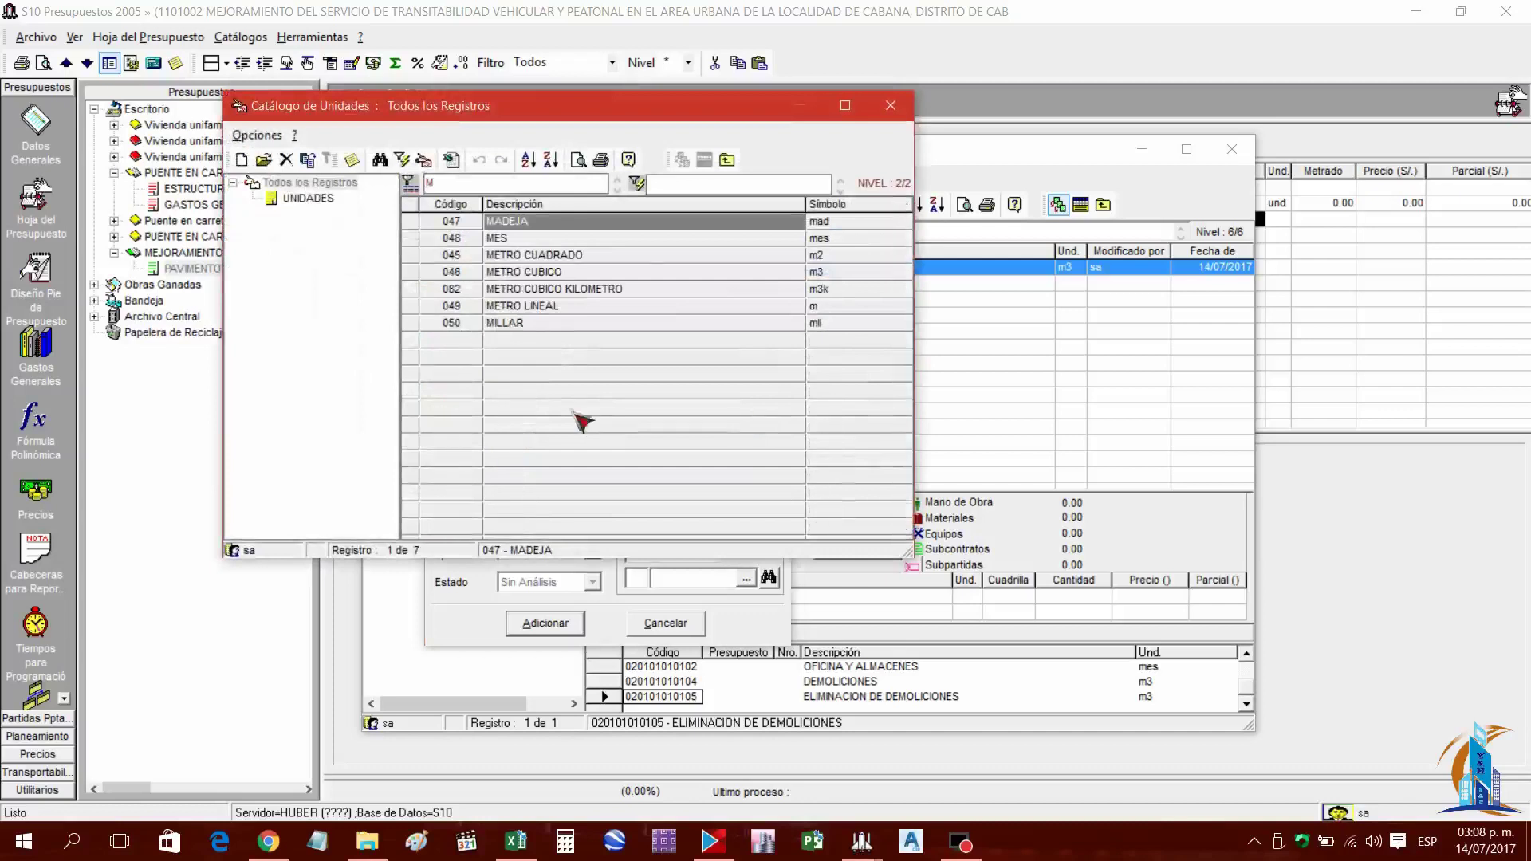
pyautogui.doubleClick(555, 255)
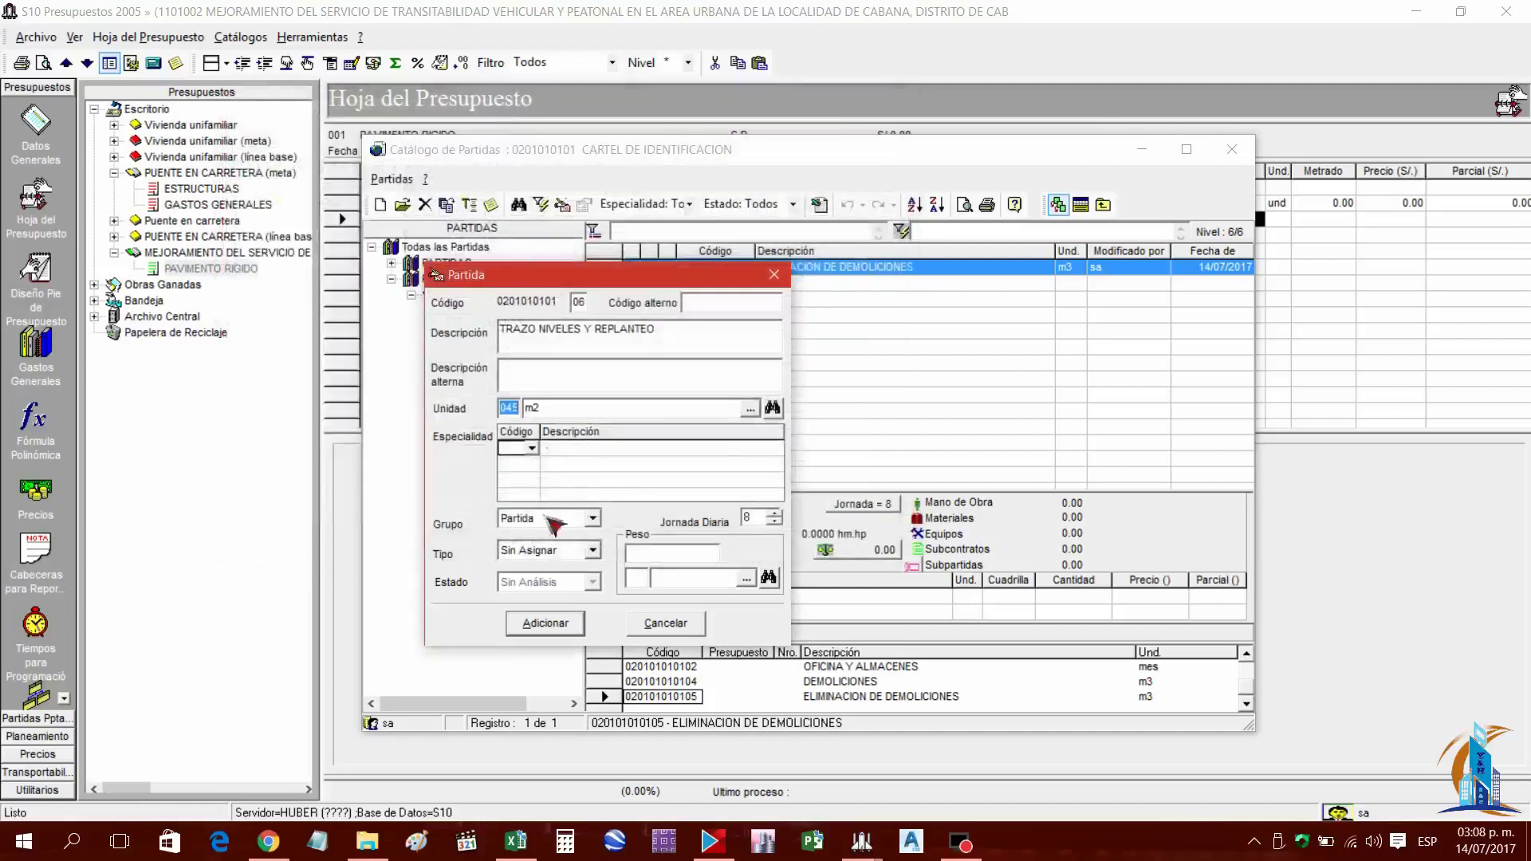
pyautogui.click(545, 623)
pyautogui.click(832, 266)
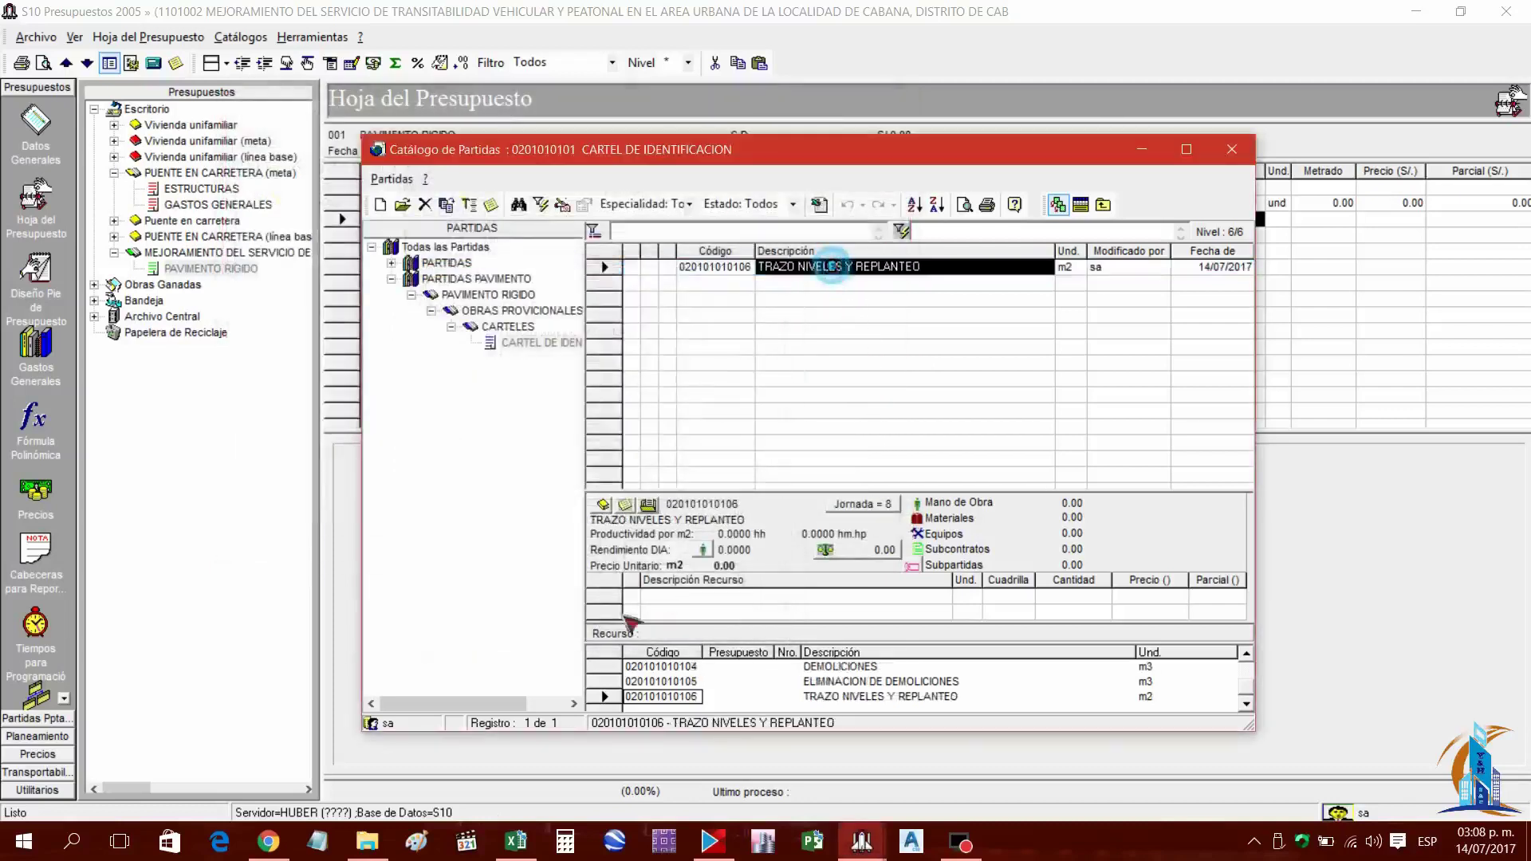
# Check the Excel summary and start a new work item, entering CORTE A as the beginning of its description
pyautogui.click(517, 842)
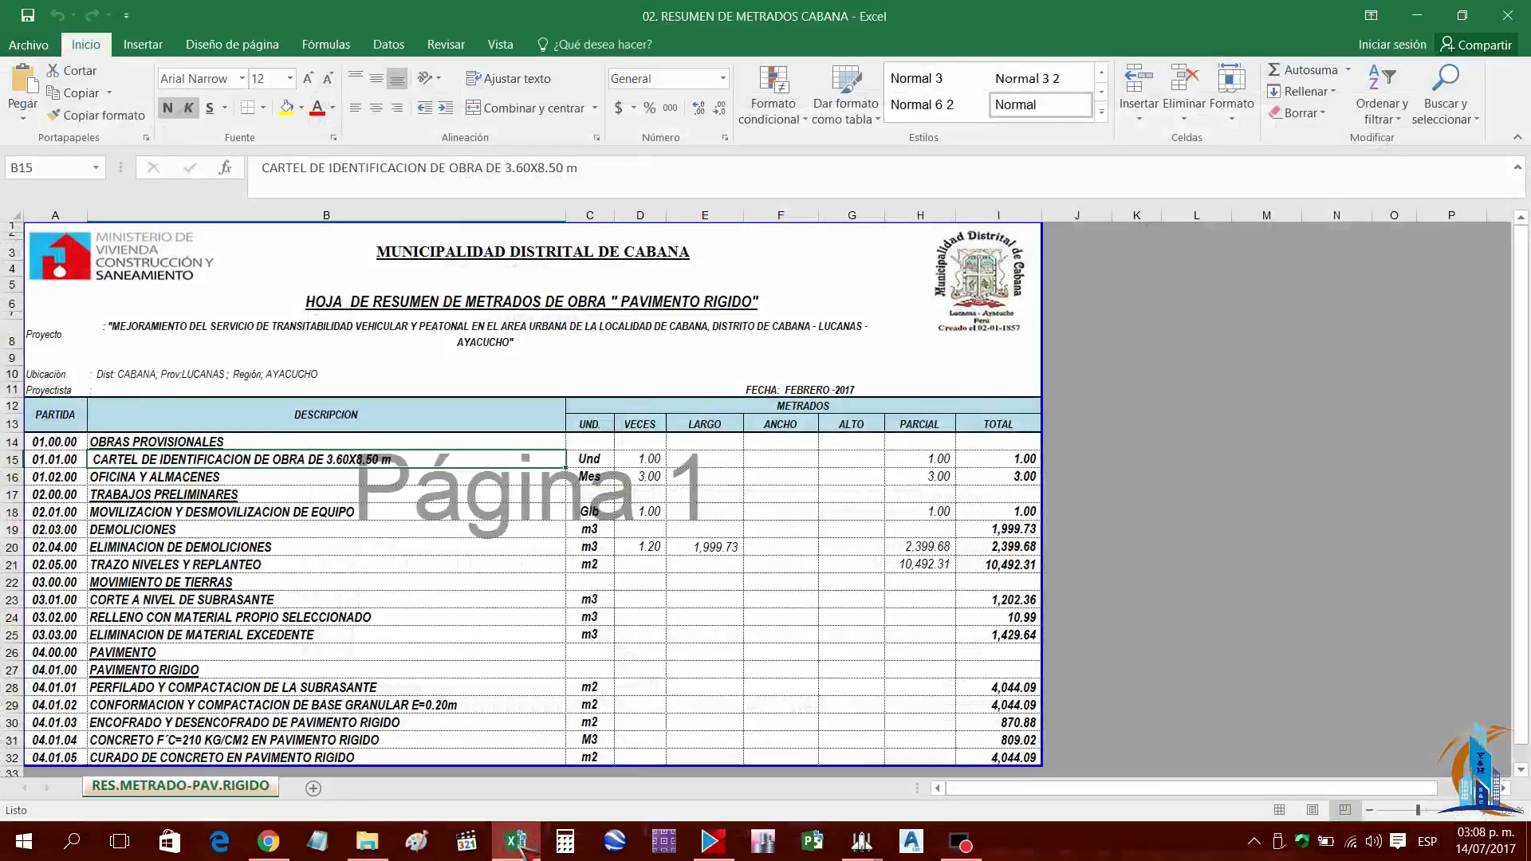
pyautogui.click(862, 842)
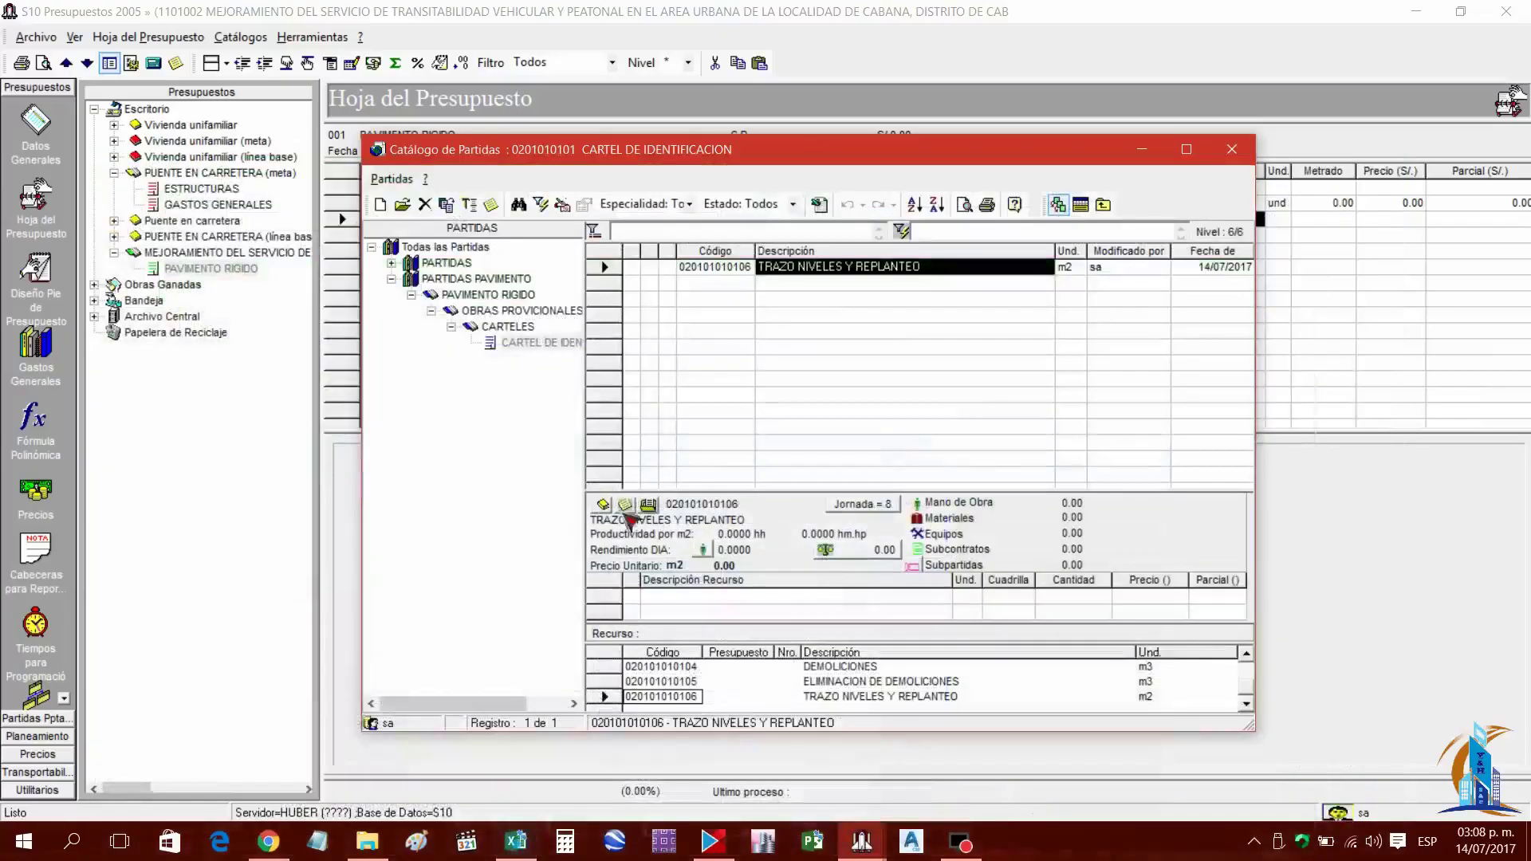
pyautogui.press('Insert')
pyautogui.write('CORTE A')
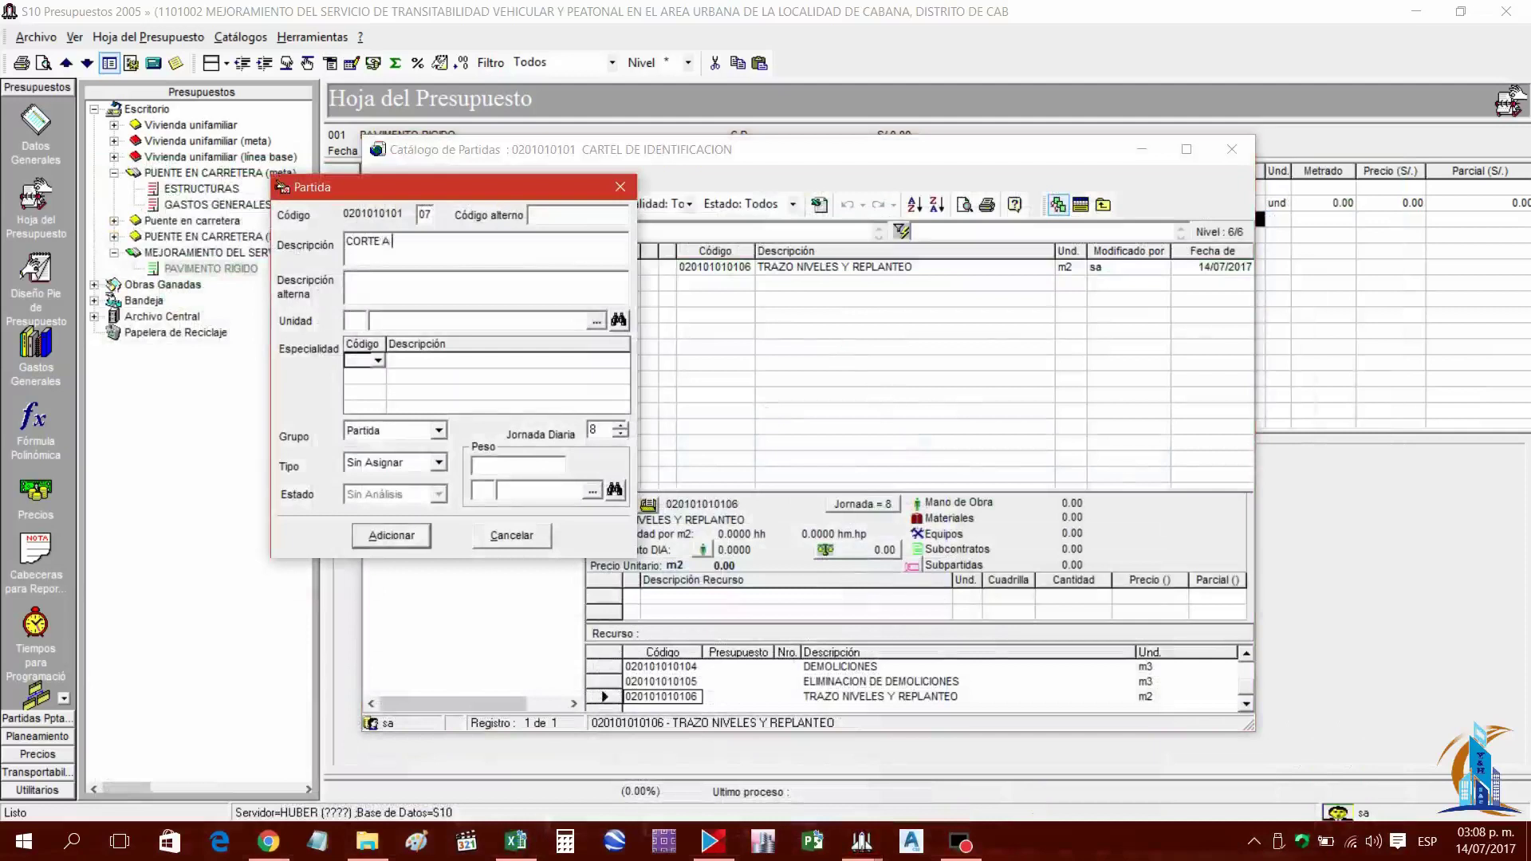
# Complete the description as CORTE A NIVEL DE SUBRASANTE, assign the unit METRO CUBICO (m3), and add the partida to the catalogue
pyautogui.write(' NIVEL DE SUBRASA')
pyautogui.click(618, 320)
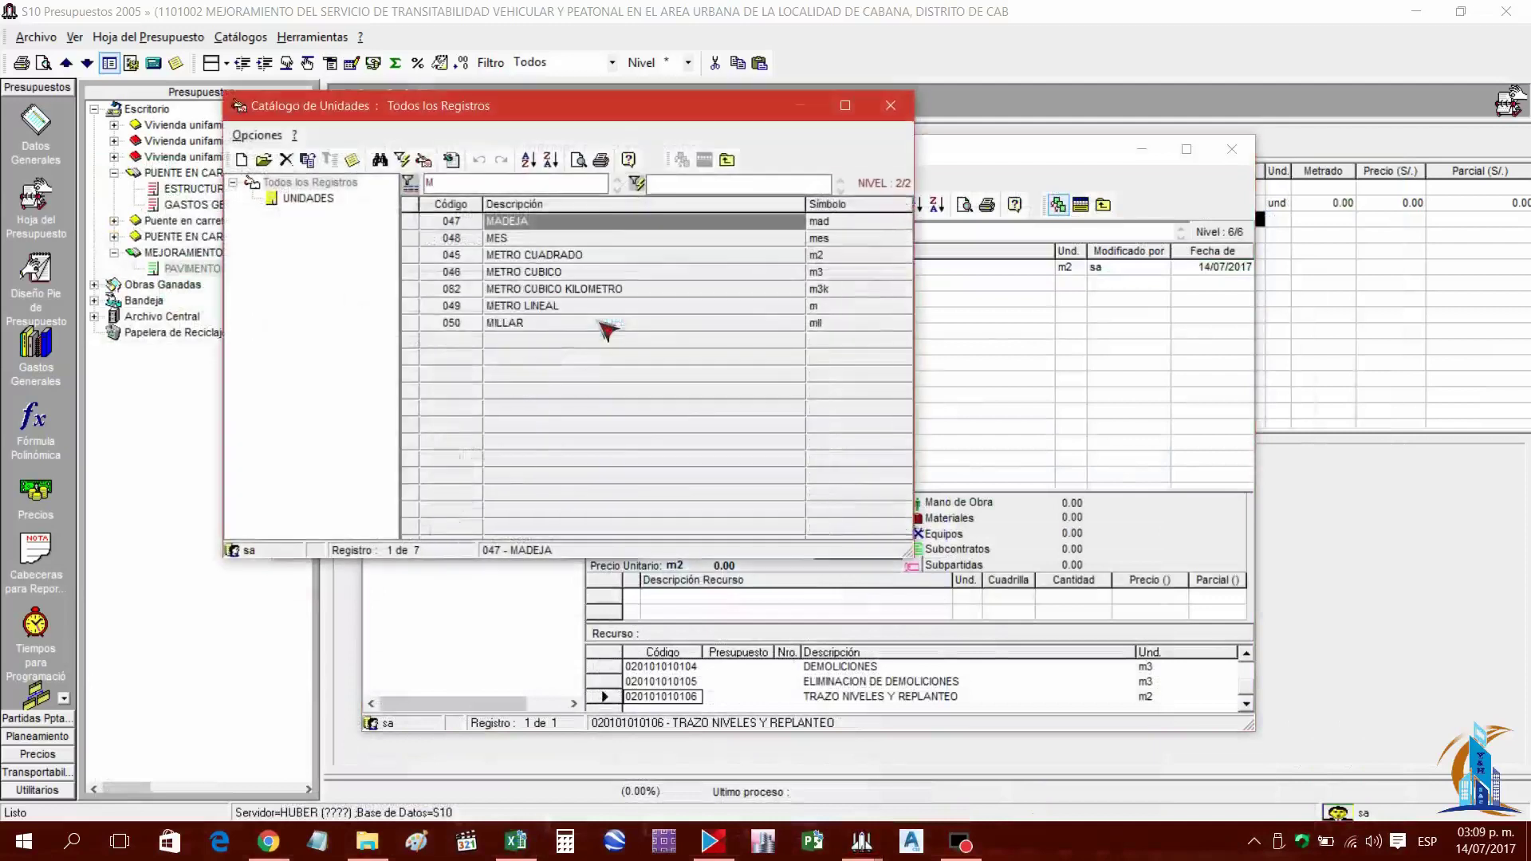
pyautogui.doubleClick(549, 274)
pyautogui.click(390, 539)
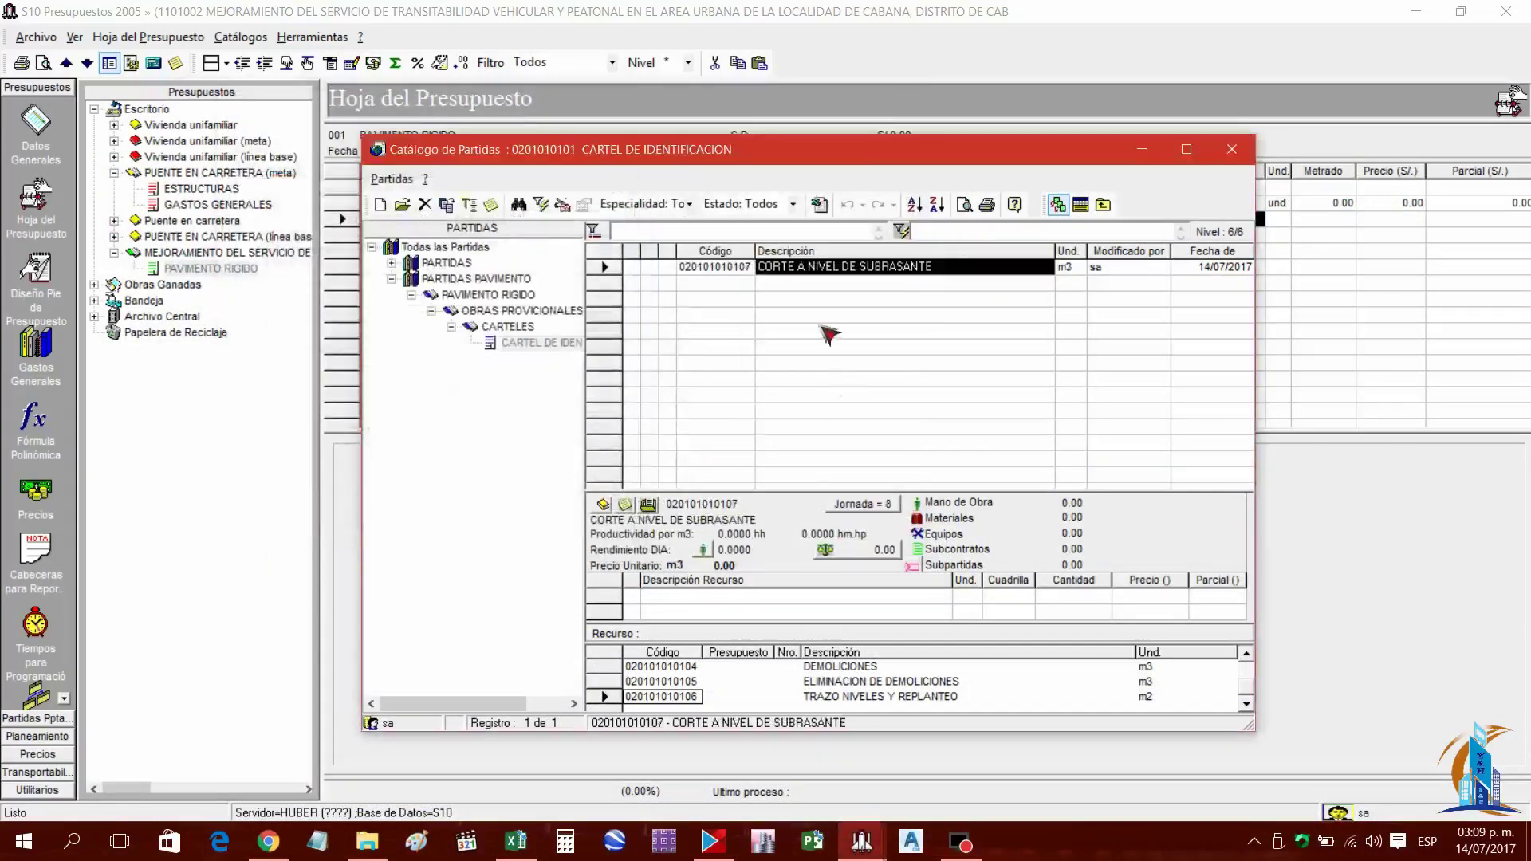
# Check the next item in the Excel quantity summary and add the partida RELLENO CON MATERIAL PROPIO SELECIONADO with unit METRO CUBICO (m3) to the S10 catalogue
pyautogui.click(517, 842)
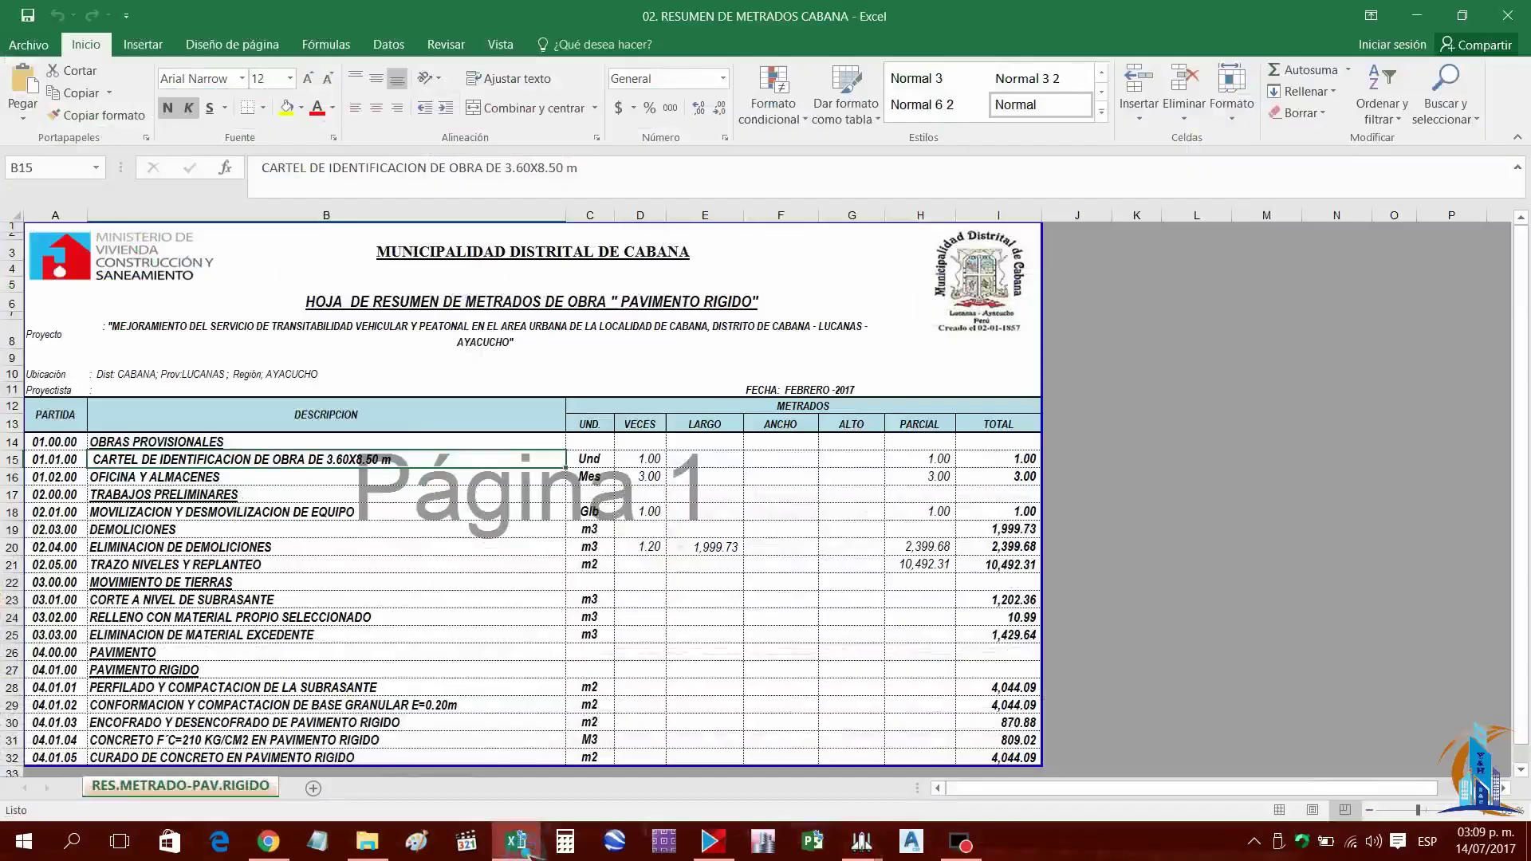
pyautogui.click(529, 854)
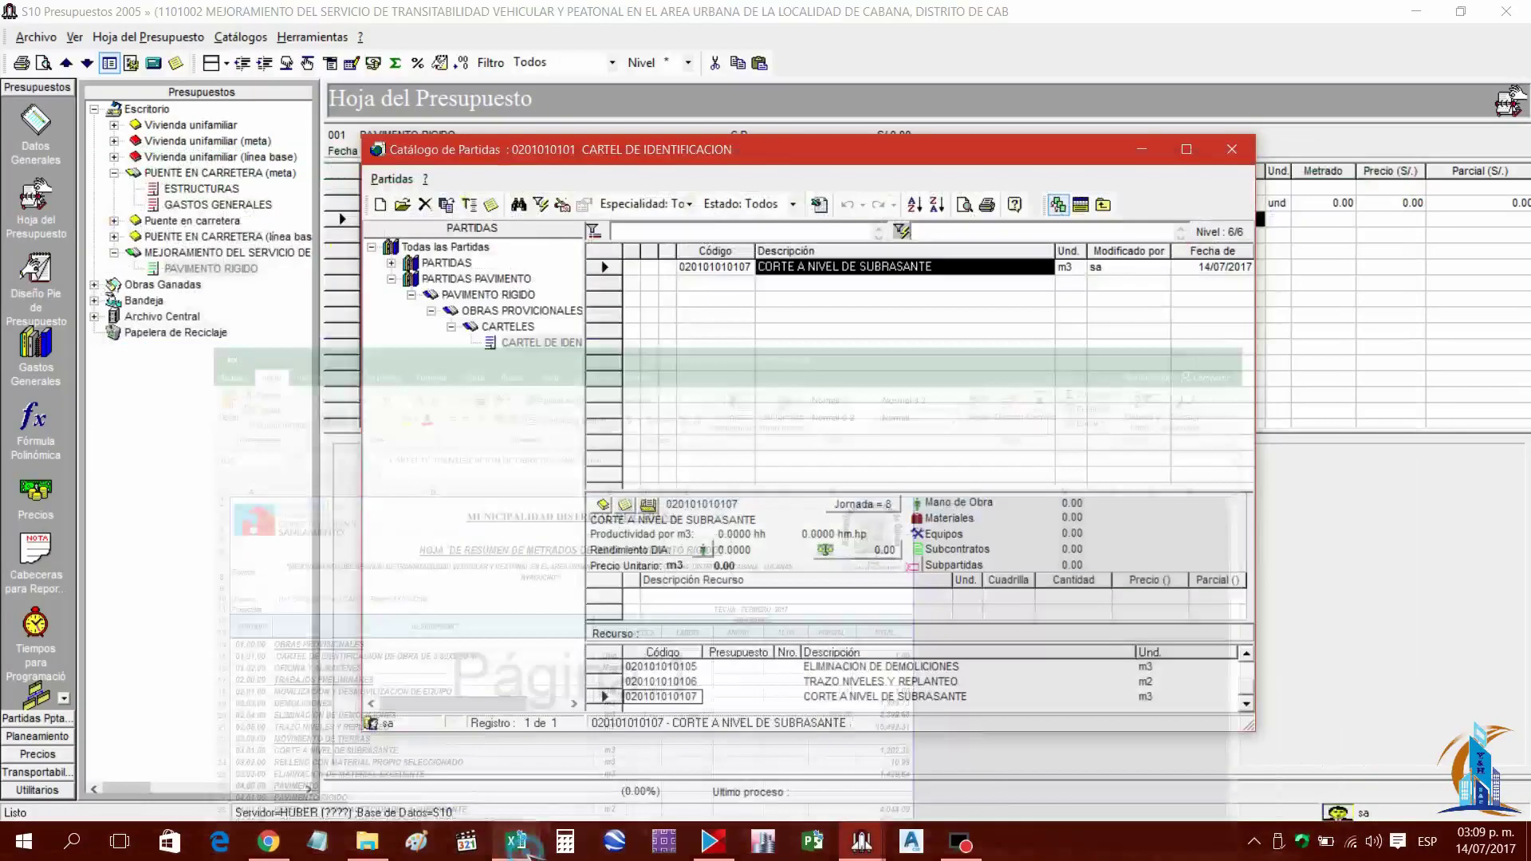
pyautogui.press('Insert')
pyautogui.write('RELLENO CON MATERIAL')
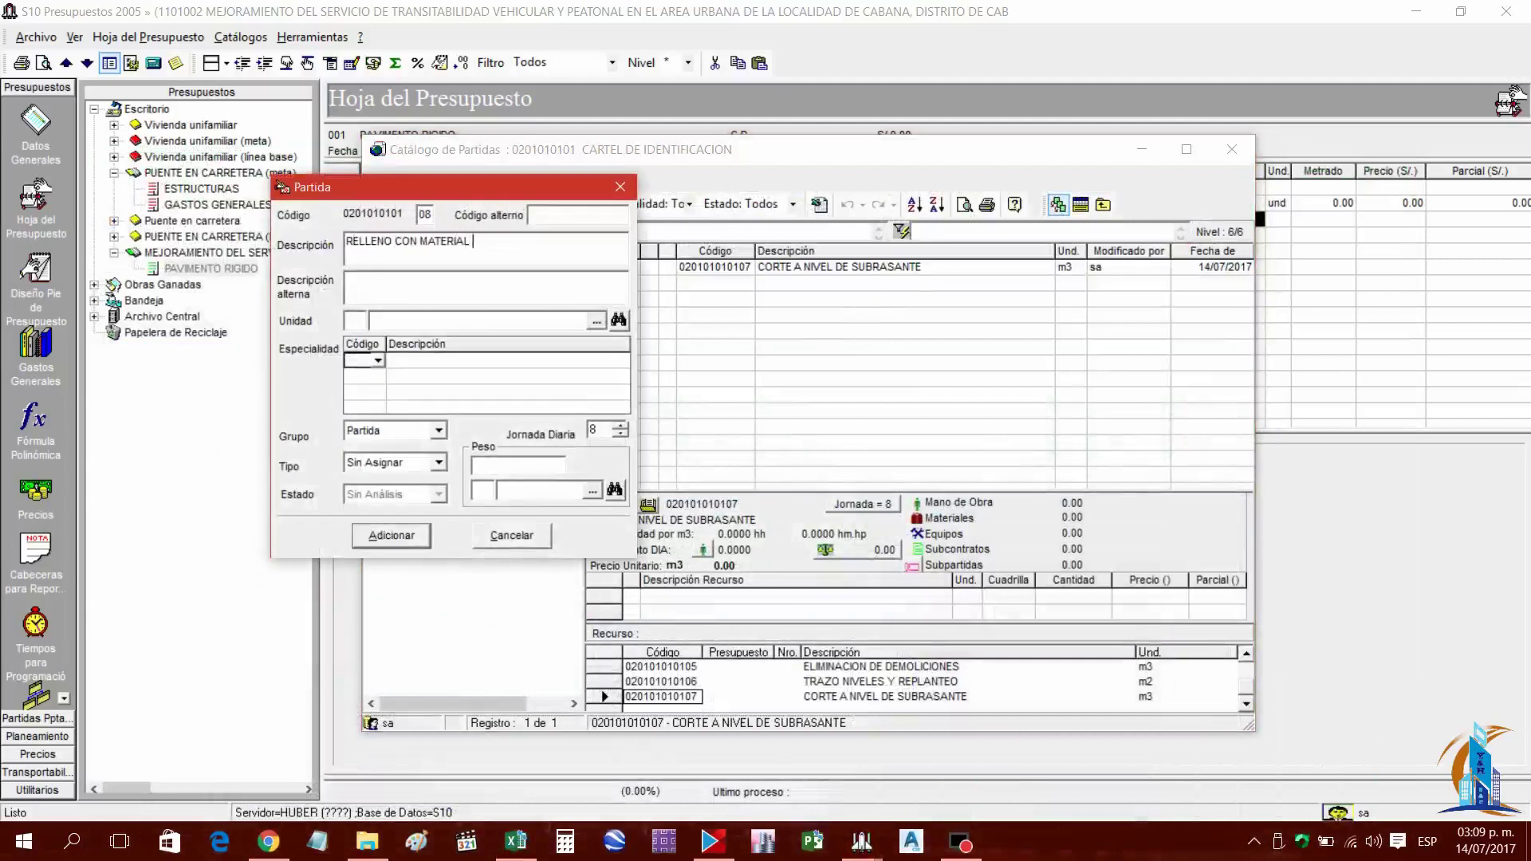
pyautogui.write(' PROPIO SELECIONADO')
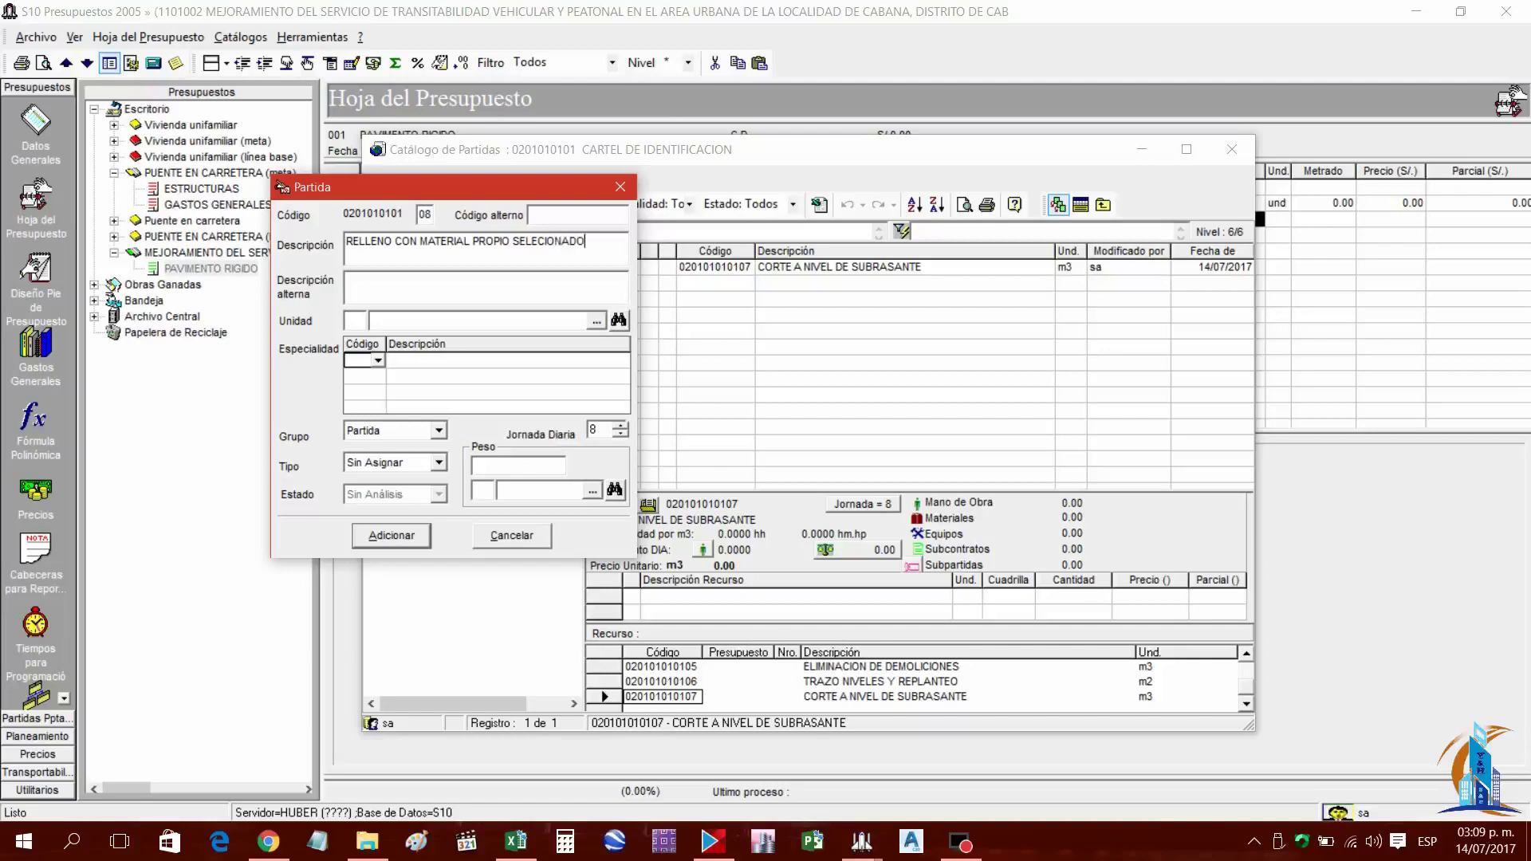
pyautogui.click(597, 321)
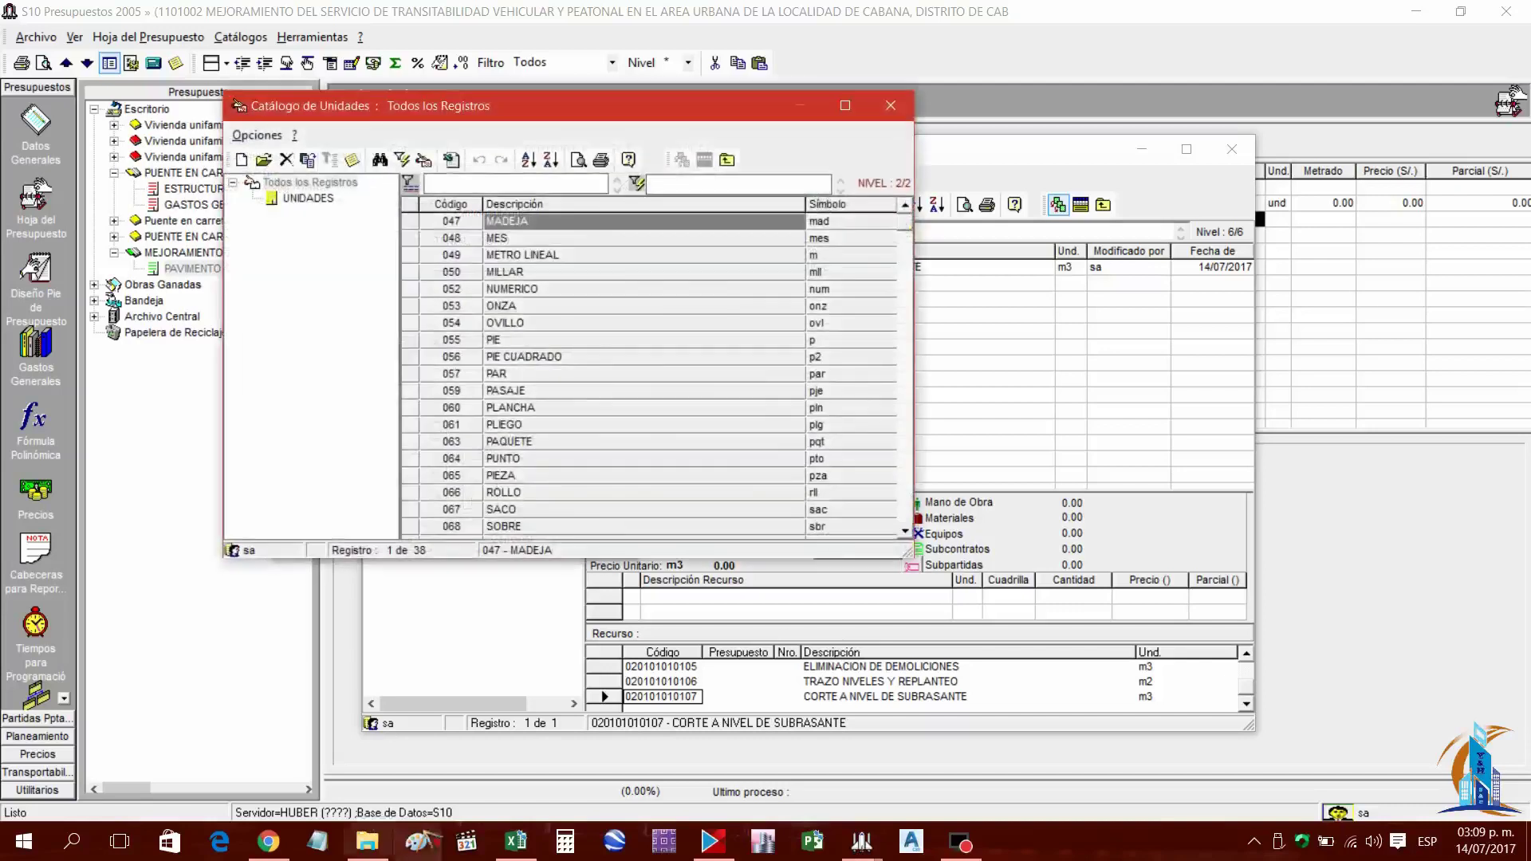
pyautogui.write('M')
pyautogui.click(533, 272)
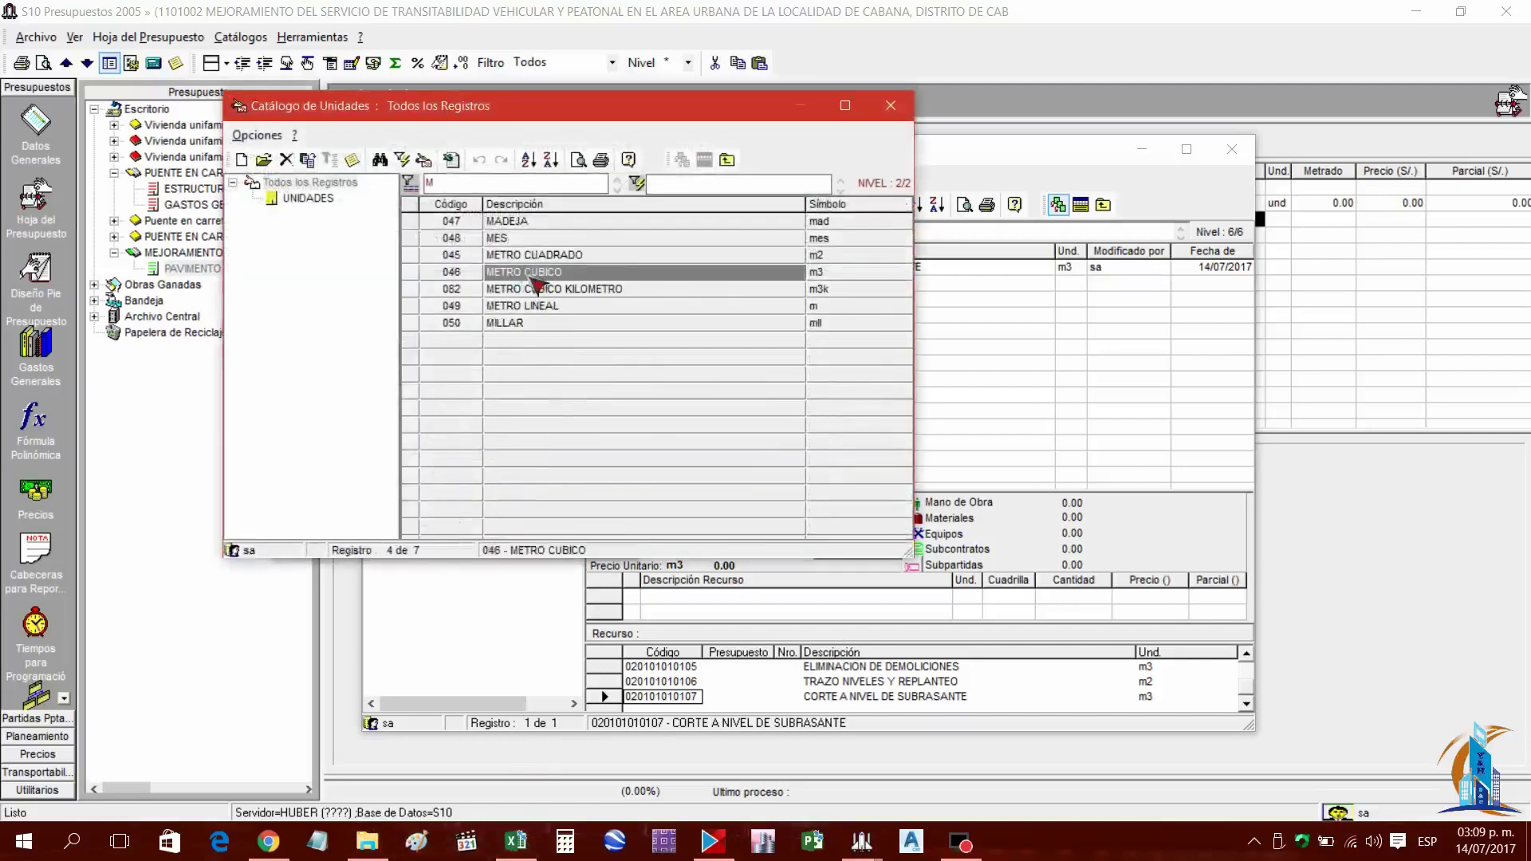
pyautogui.doubleClick(533, 273)
pyautogui.click(412, 541)
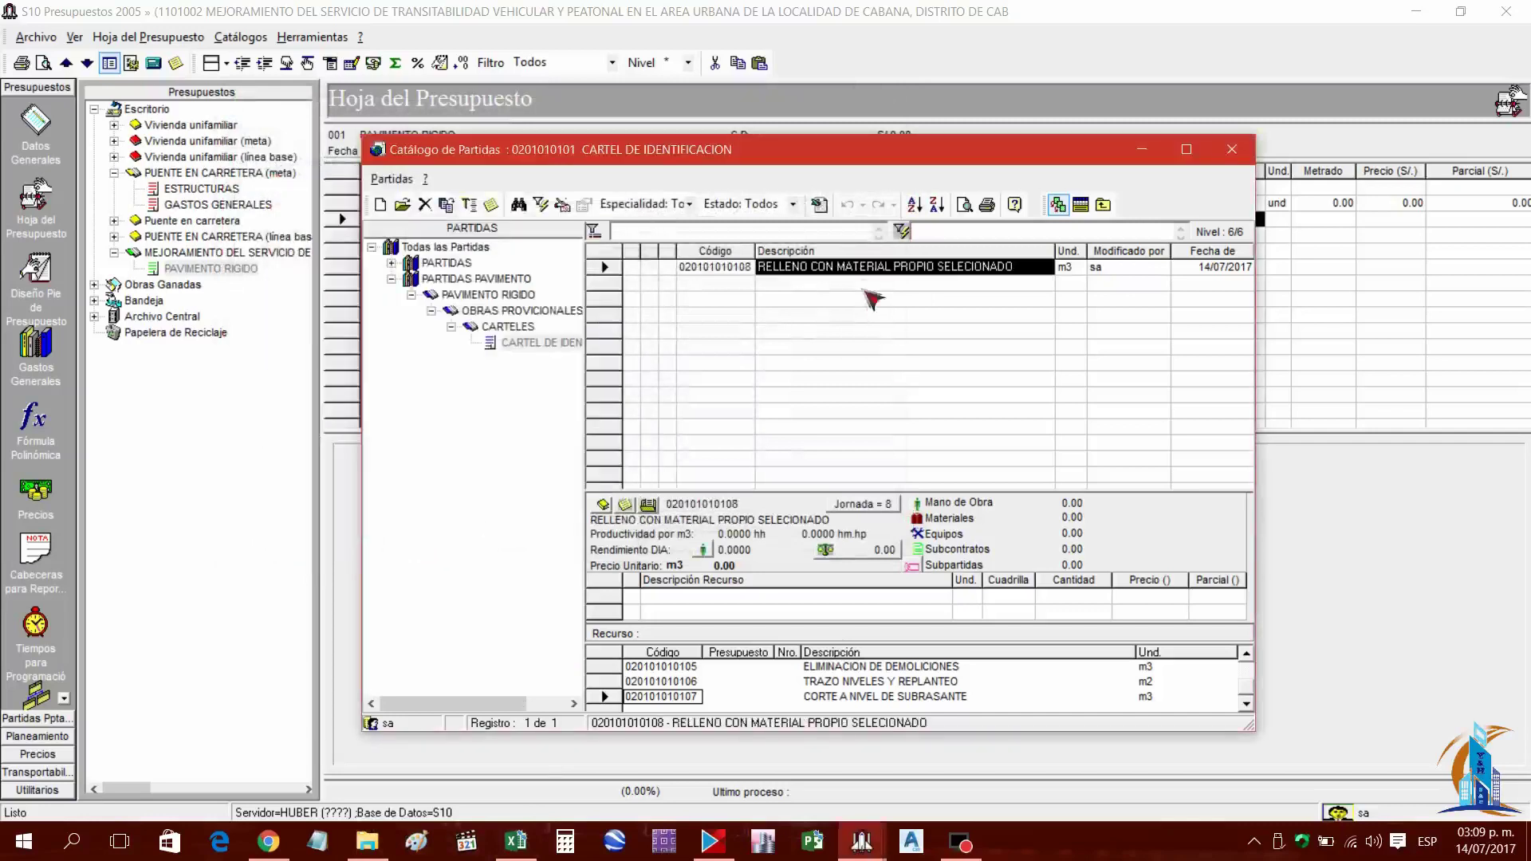
# Consult the Excel quantity summary and add the partida ELIMINACION DE MATERIAL EXCEDENTE with unit METRO CUBICO (m3) to the S10 catalogue
pyautogui.click(514, 843)
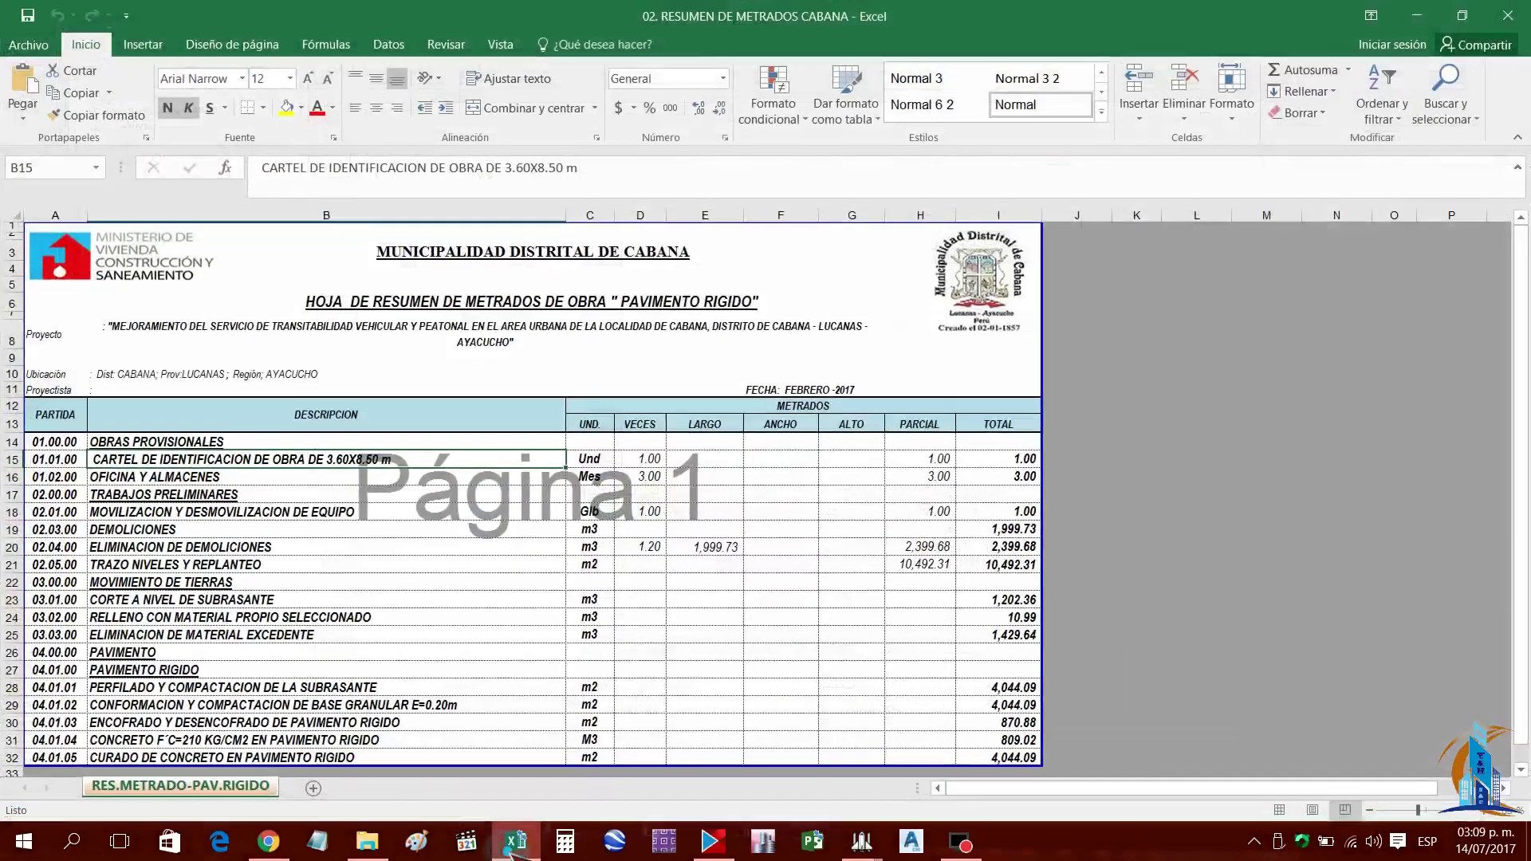
pyautogui.click(512, 850)
pyautogui.press('Insert')
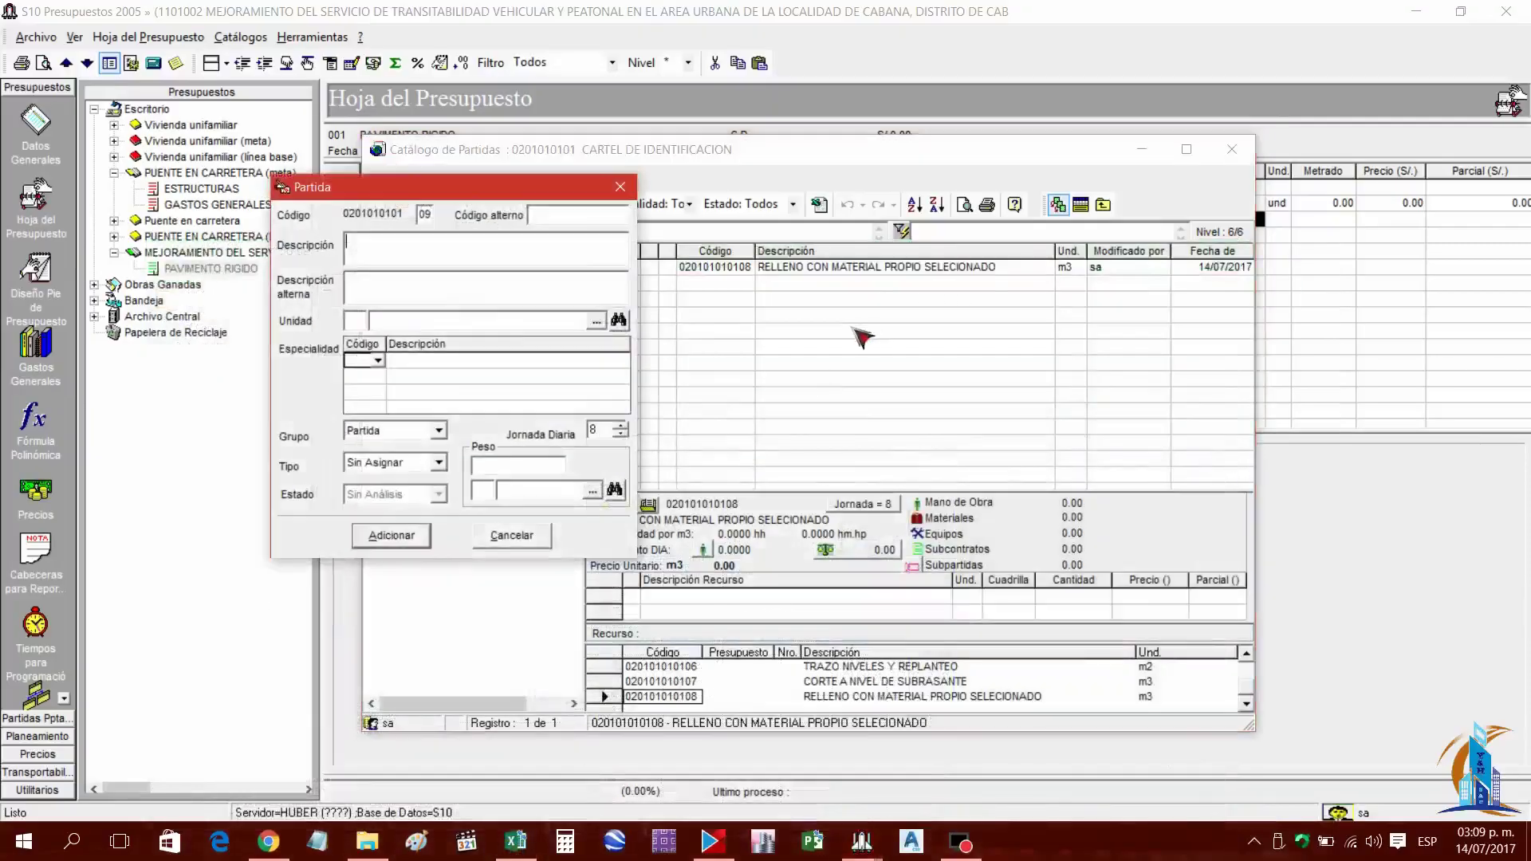
pyautogui.write('ELIMINACION DE MATERIAL')
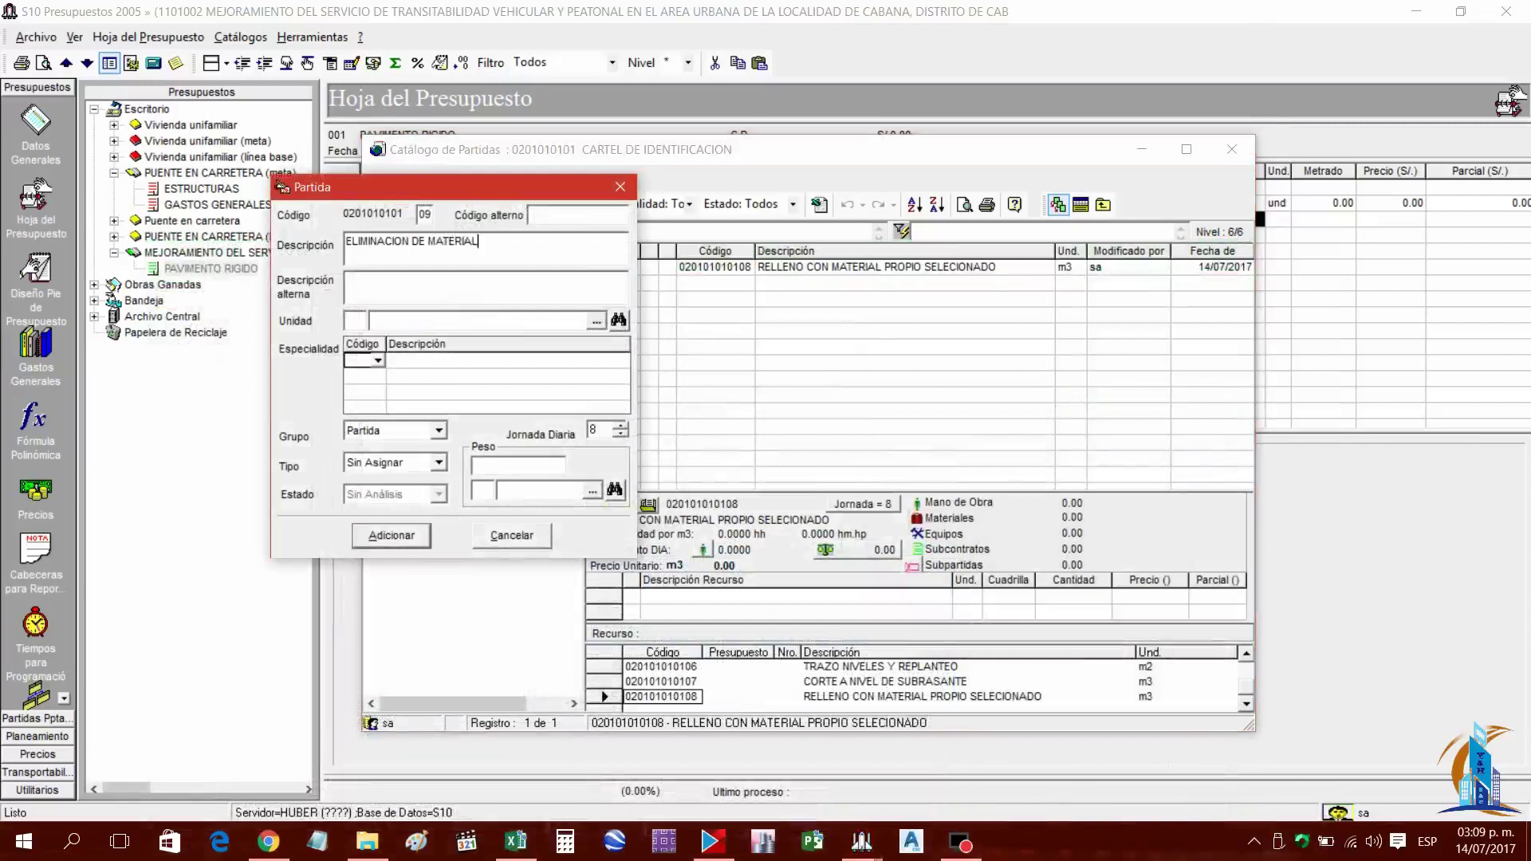
pyautogui.write(' EXCEDE')
pyautogui.click(618, 320)
pyautogui.write('M')
pyautogui.doubleClick(550, 271)
pyautogui.click(409, 543)
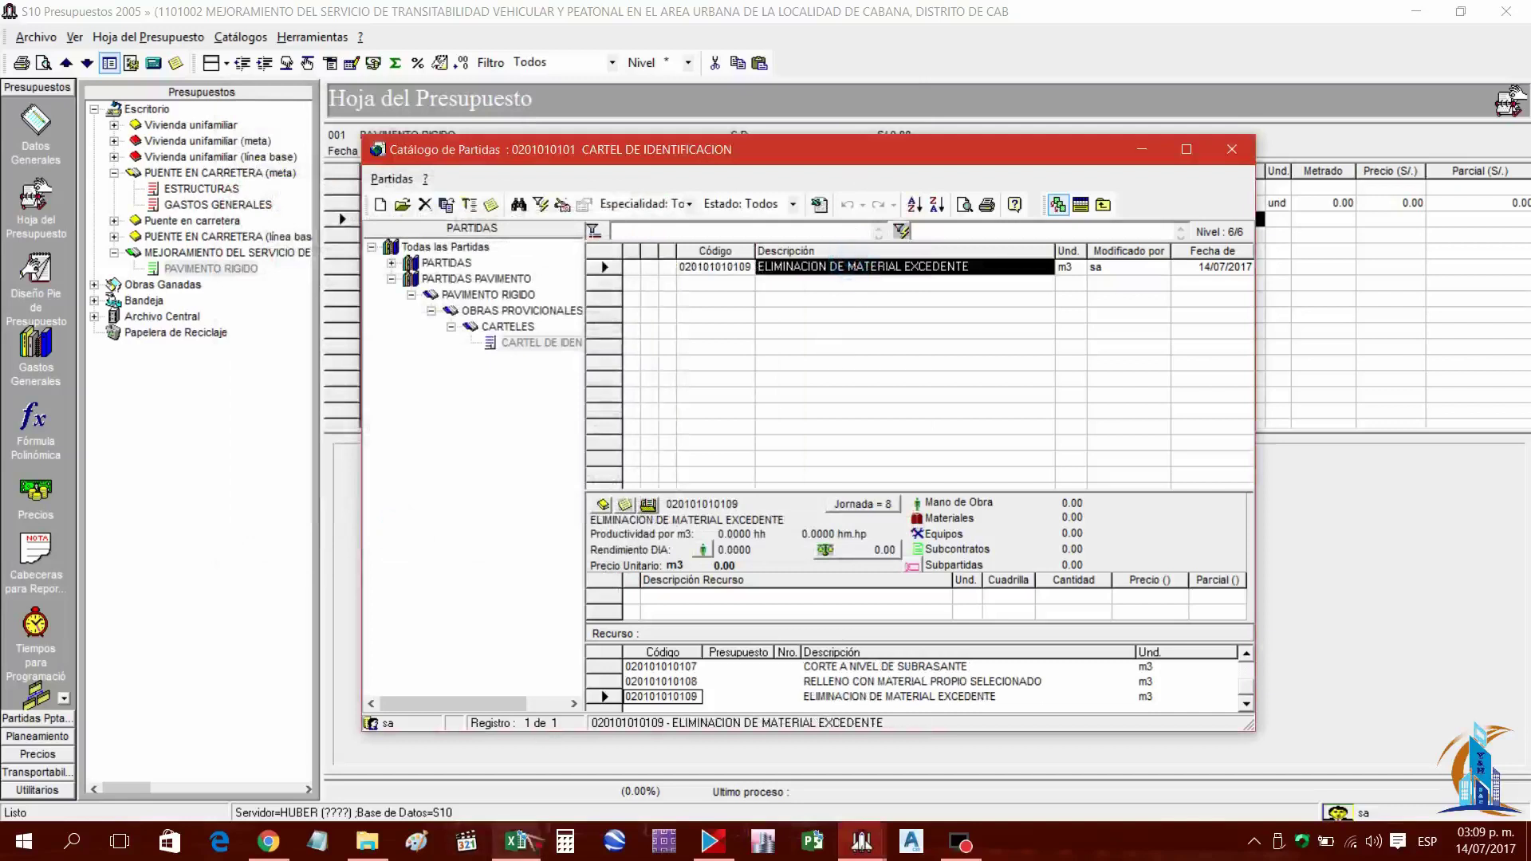
# Consult the Excel quantity summary and add the partida PERFILADO Y COMPACTADO DE LA SUBRASANTE with unit METRO CUADRADO (m2) to the S10 catalogue
pyautogui.click(519, 842)
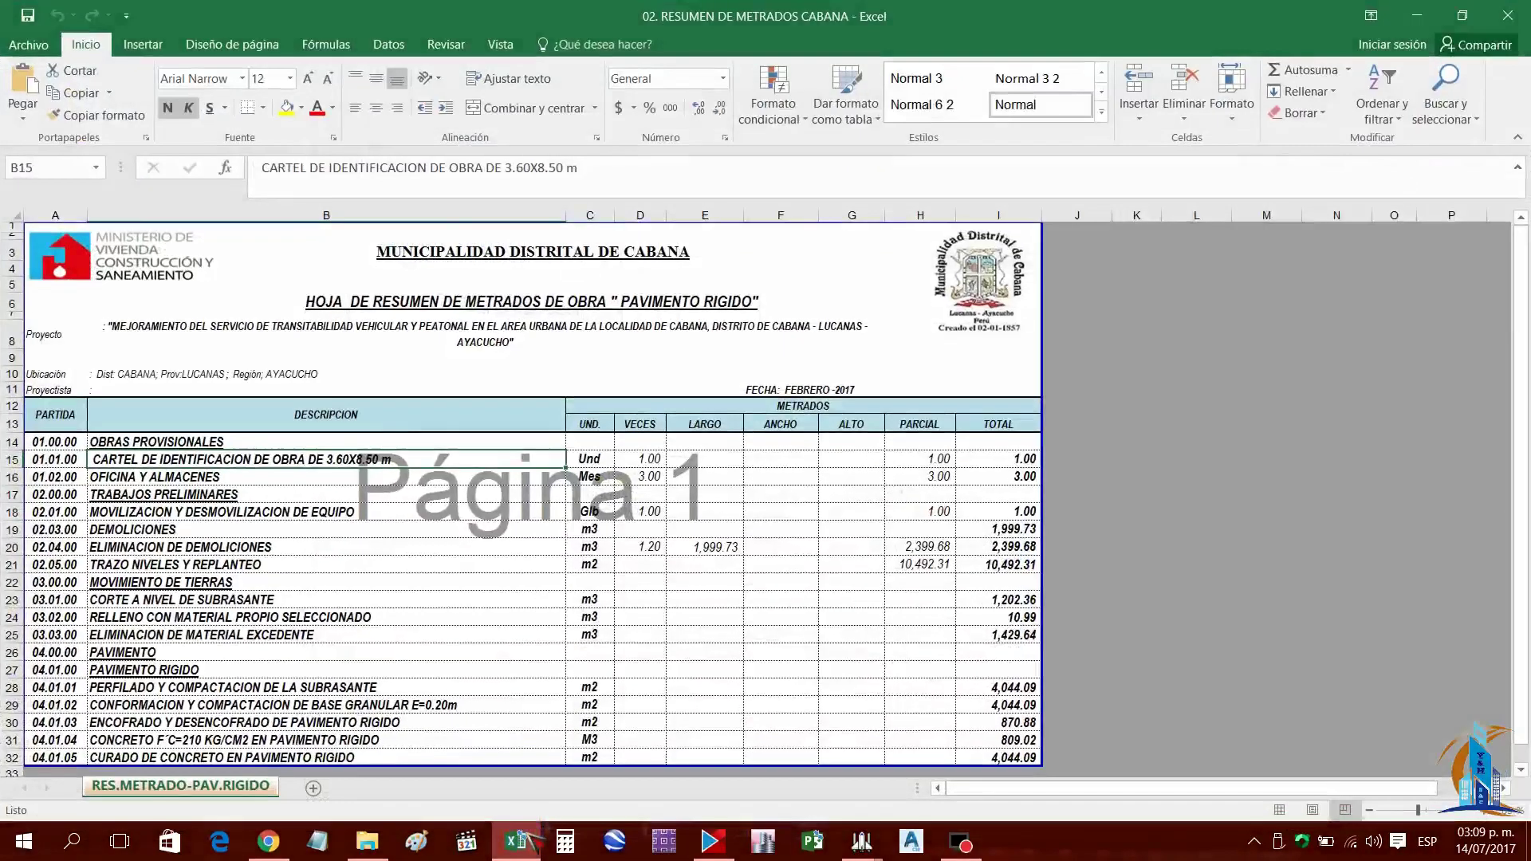
pyautogui.click(520, 842)
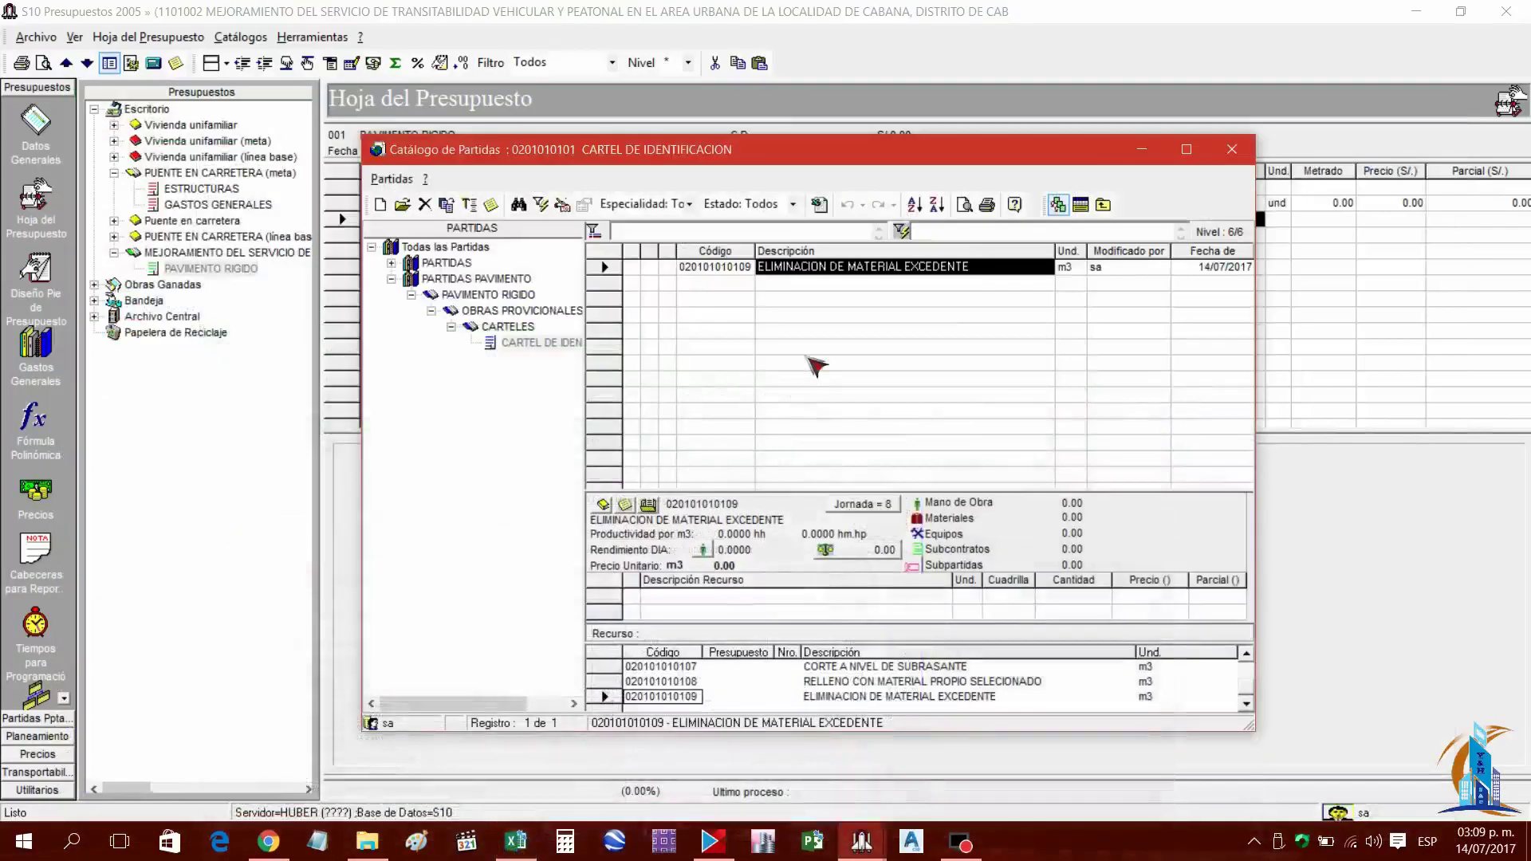
pyautogui.press('Insert')
pyautogui.write('PERFILADO Y COMPACTADO DE LA SUBRASANTE')
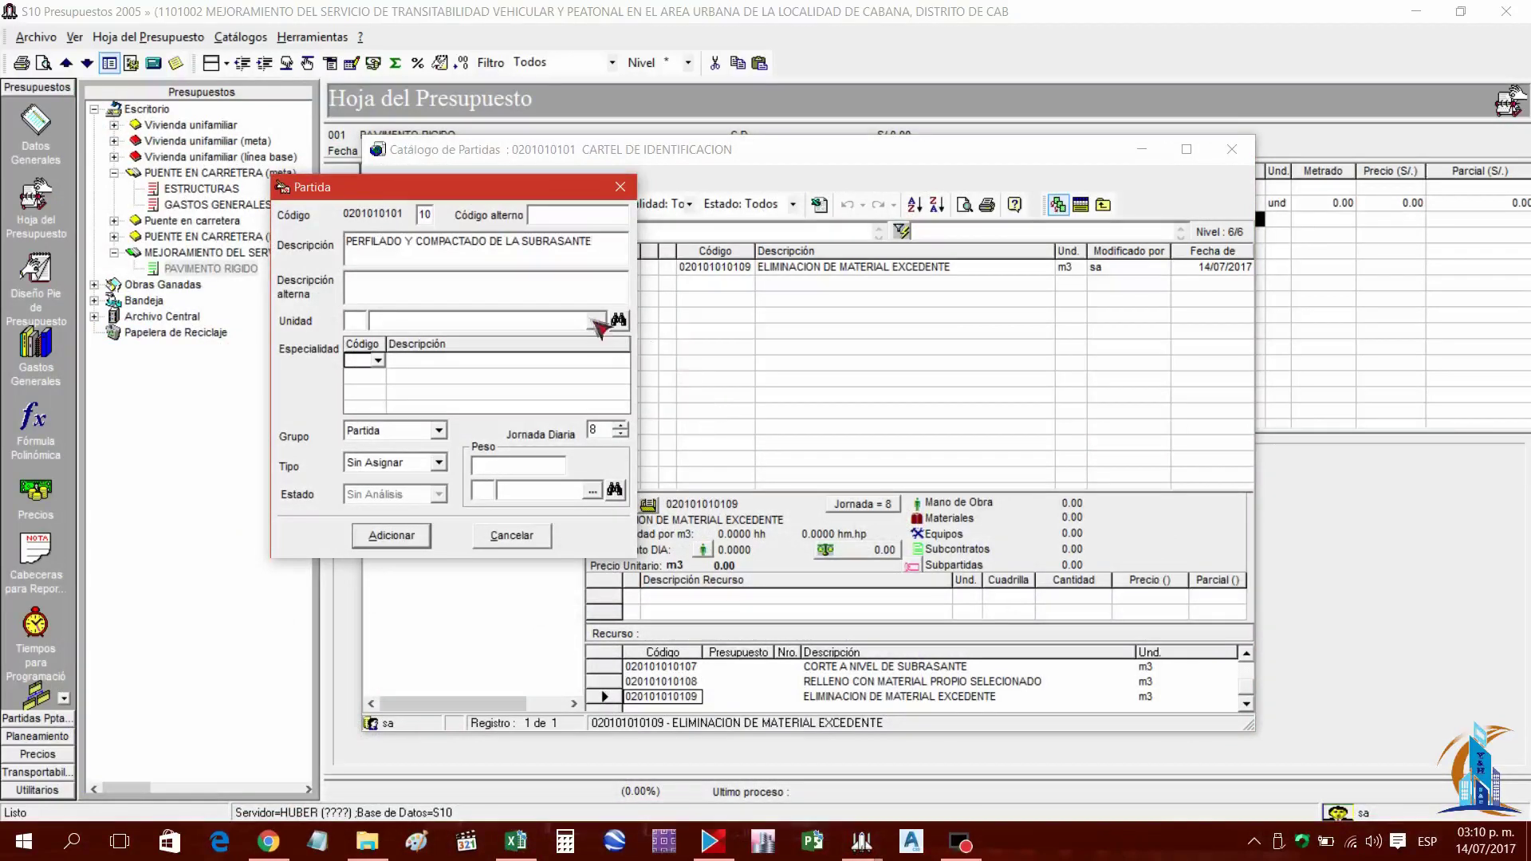
pyautogui.click(618, 320)
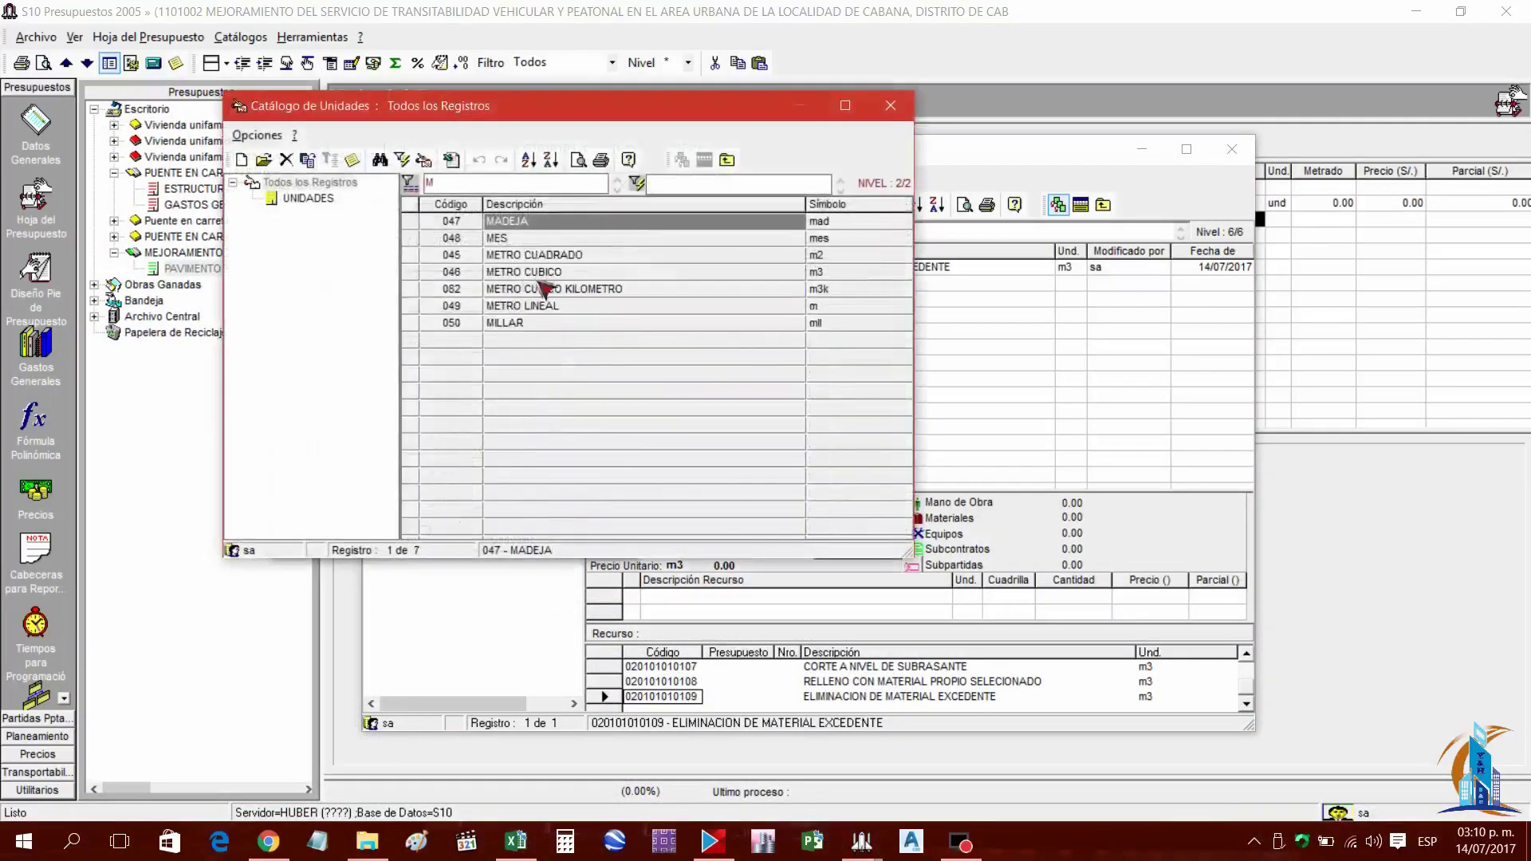
pyautogui.doubleClick(555, 255)
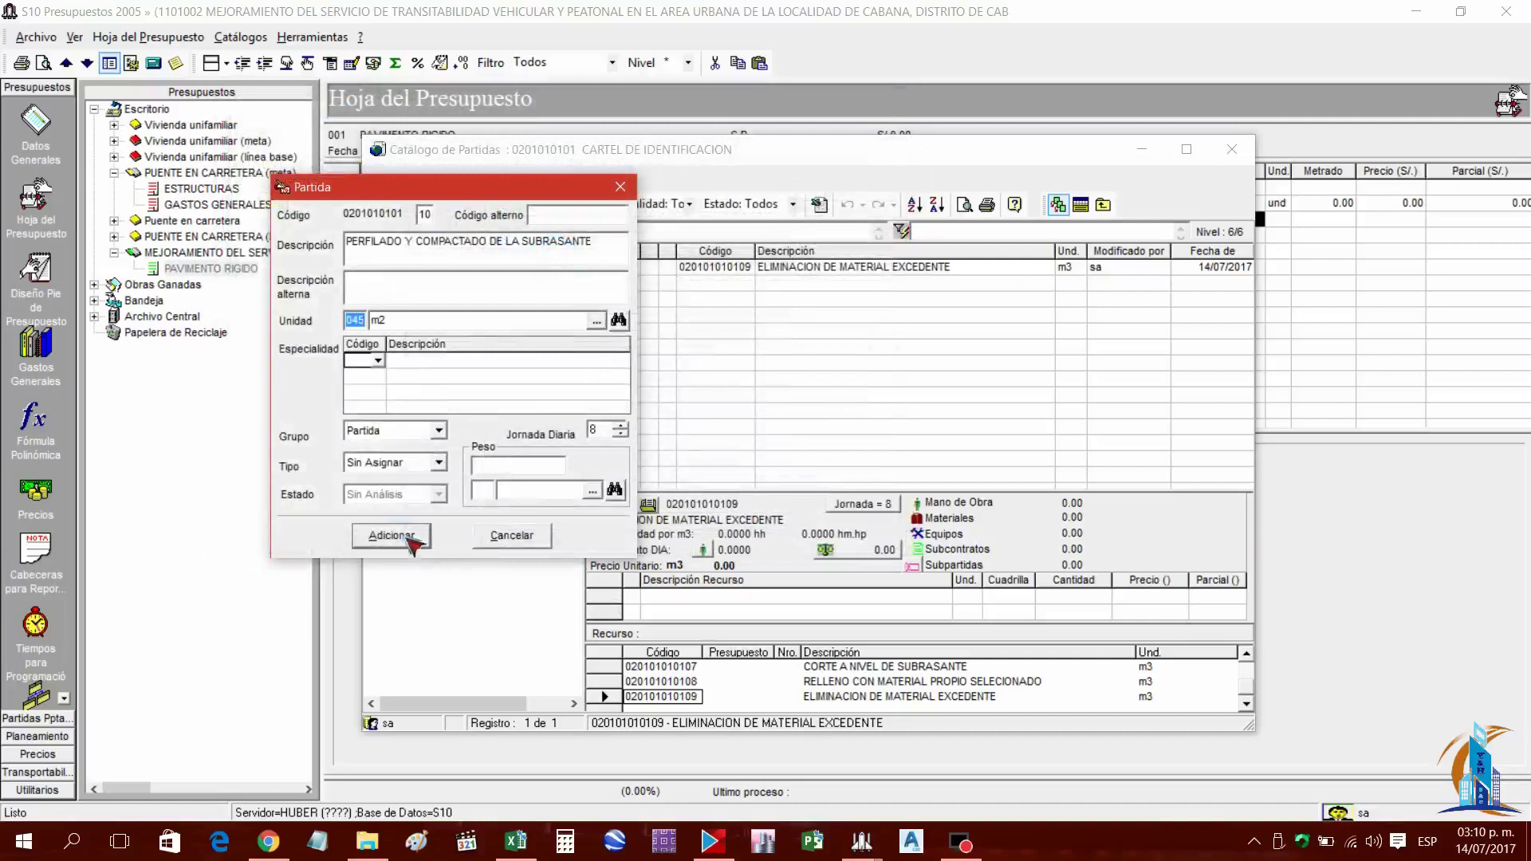
pyautogui.click(403, 539)
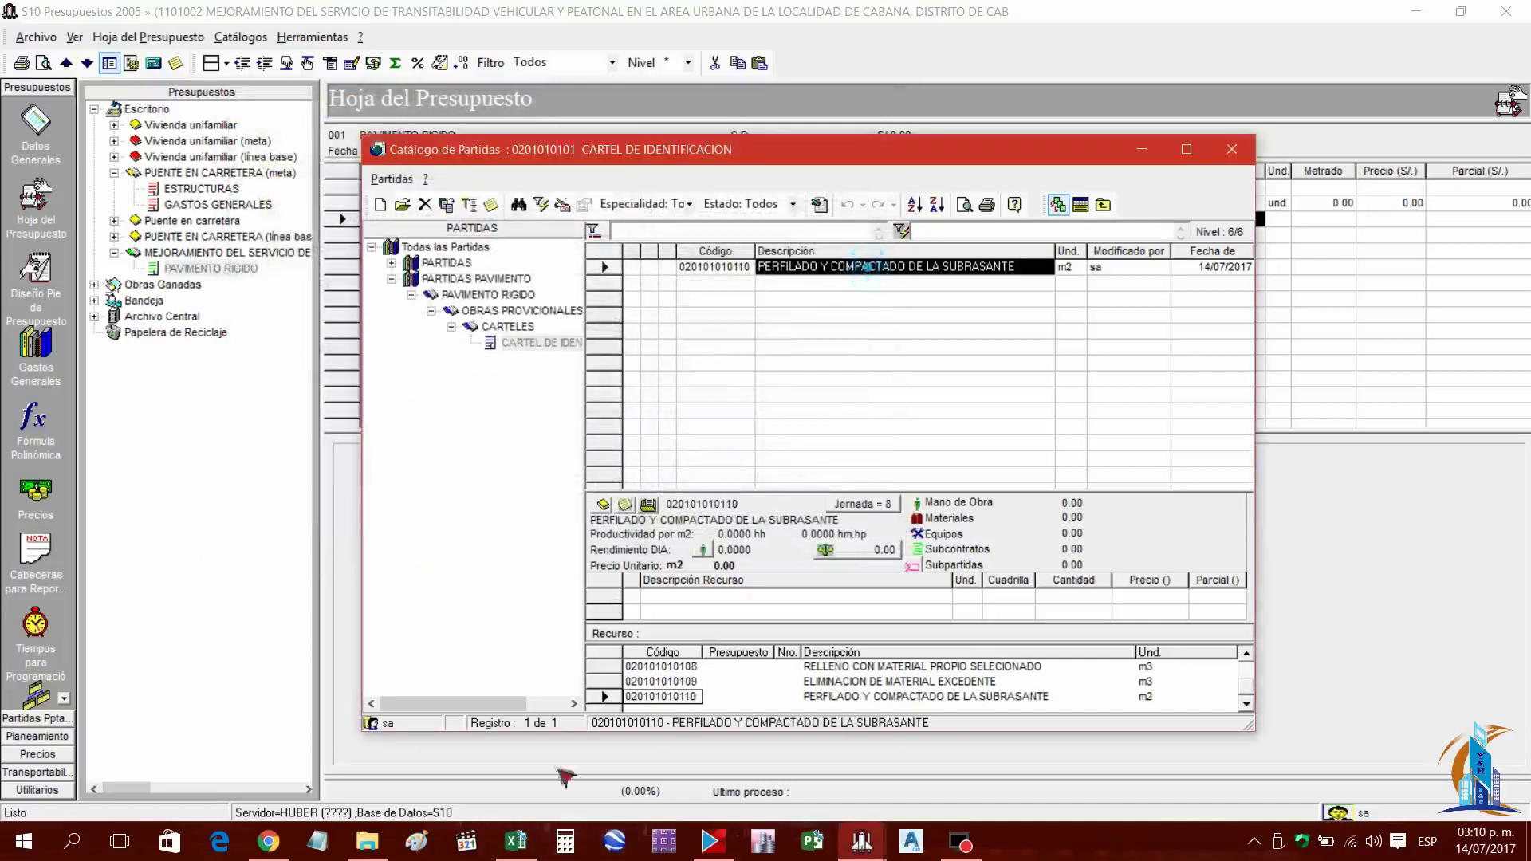
# Consult the Excel quantity summary and add the partida CONFORMACION Y COMPACTACION DE BAZE GRANULA E:0.20M with unit m2 to the S10 catalogue
pyautogui.click(516, 841)
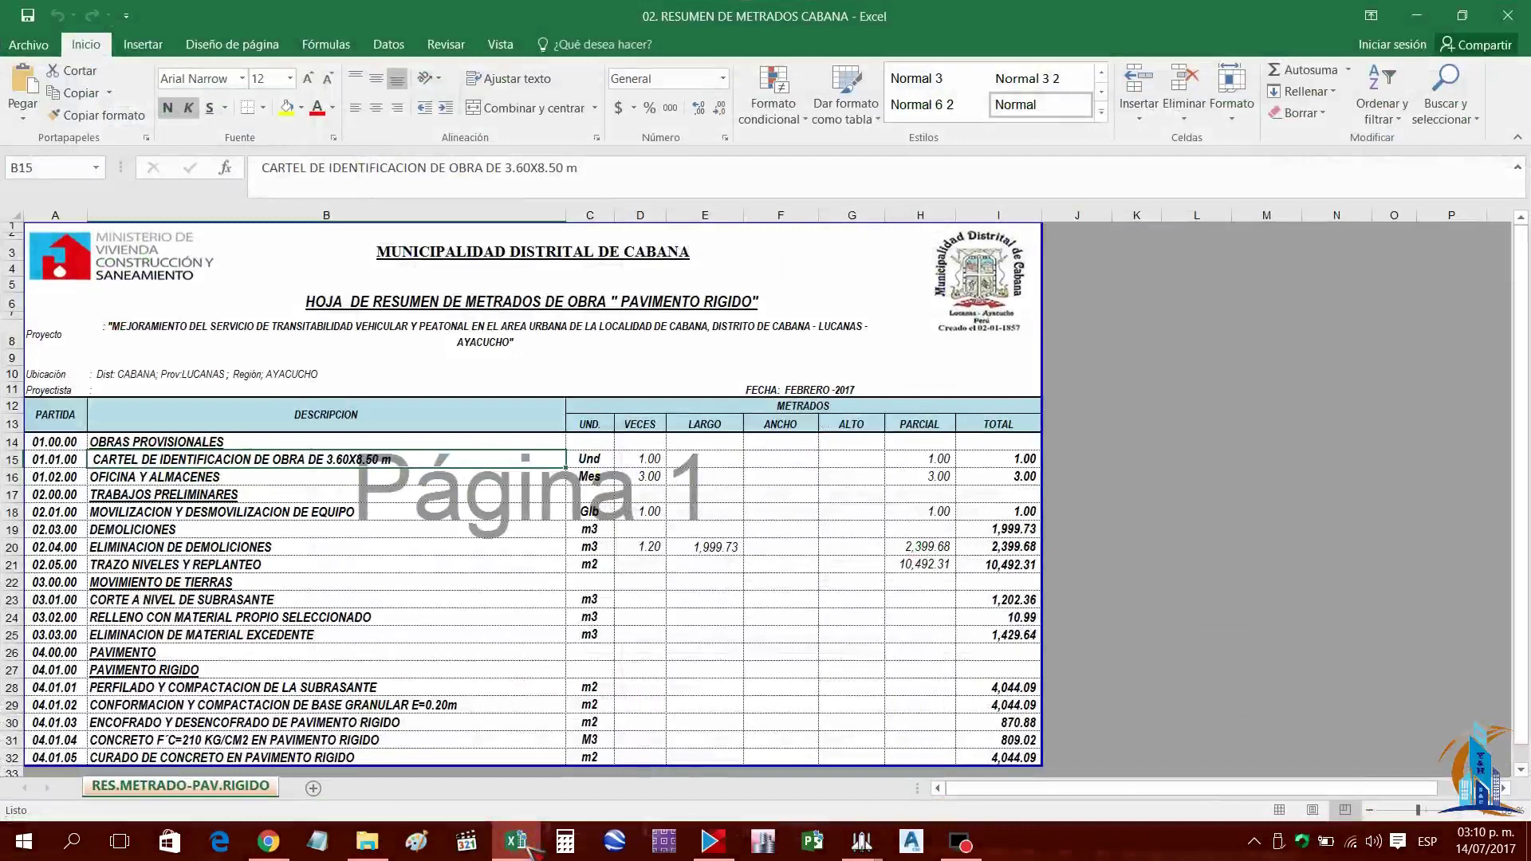
pyautogui.click(529, 848)
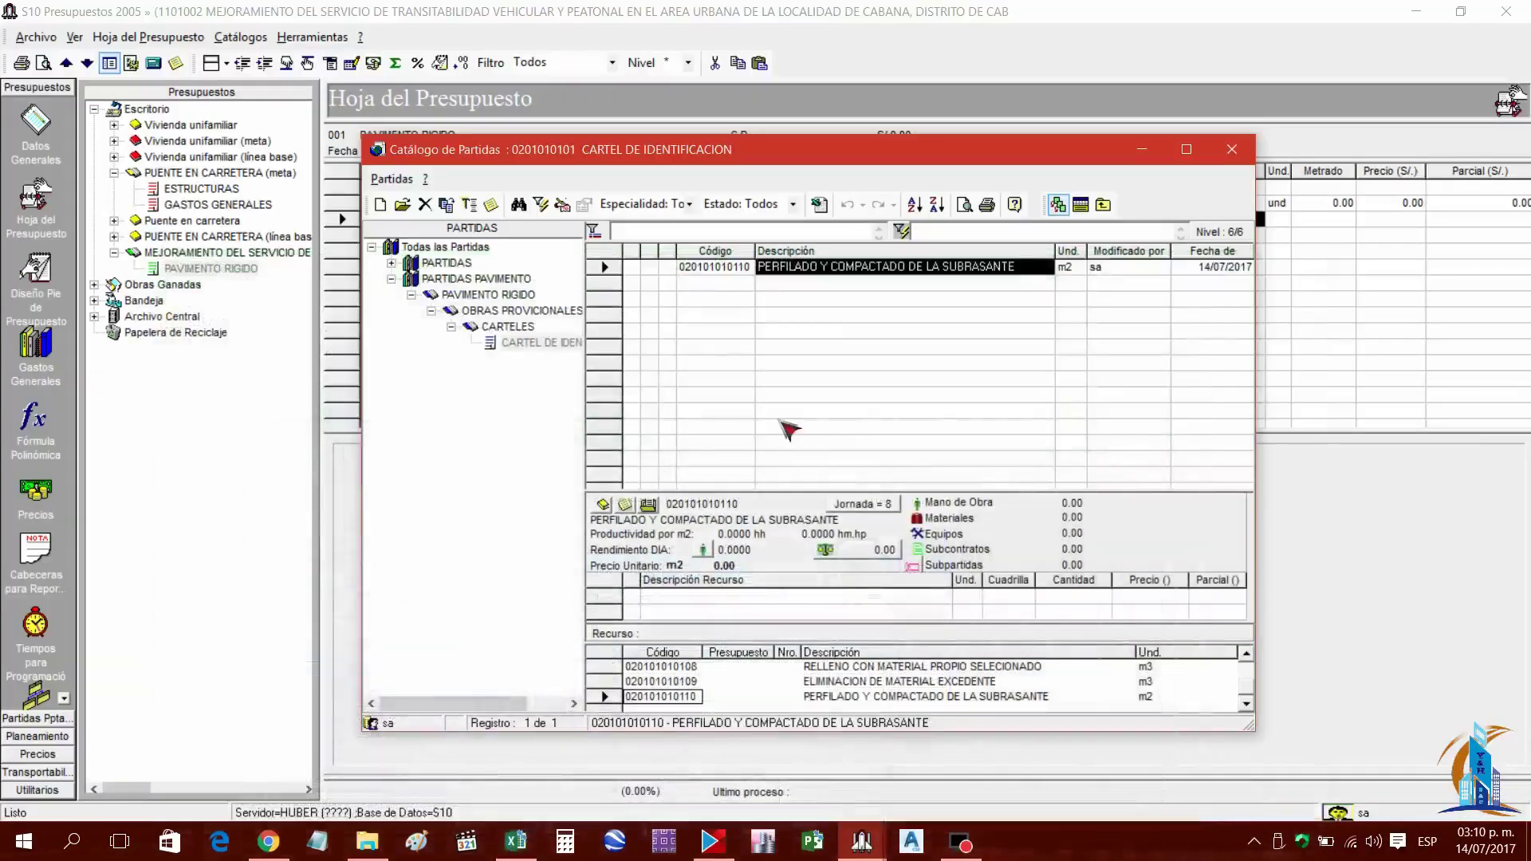
pyautogui.press('Insert')
pyautogui.write('CONFORMACION Y COMPACTACION DE BAZE GRANULA')
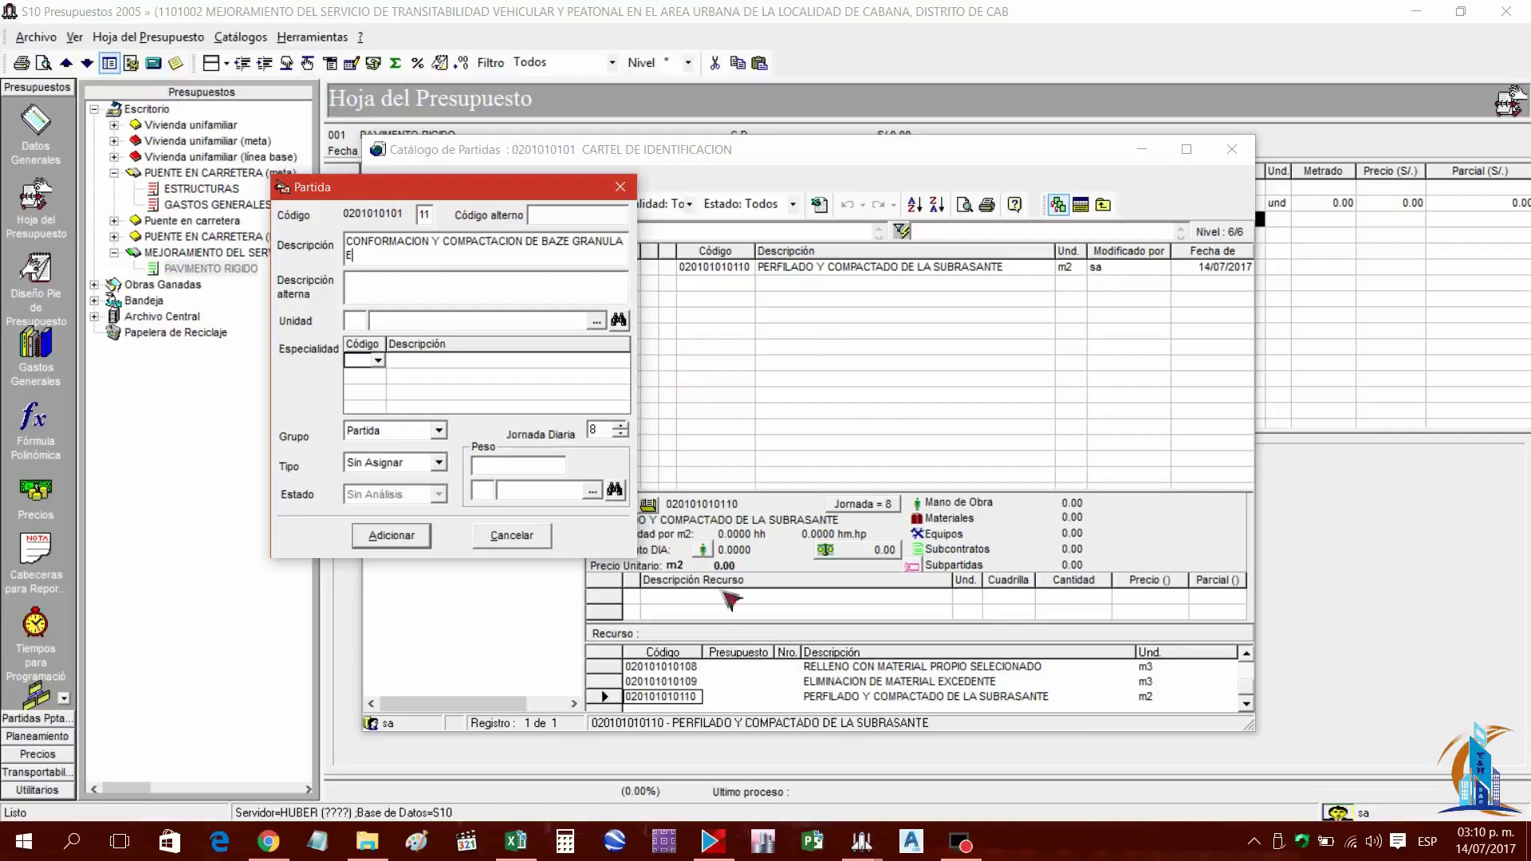
pyautogui.moveTo(511, 185); pyautogui.dragTo(604, 205)
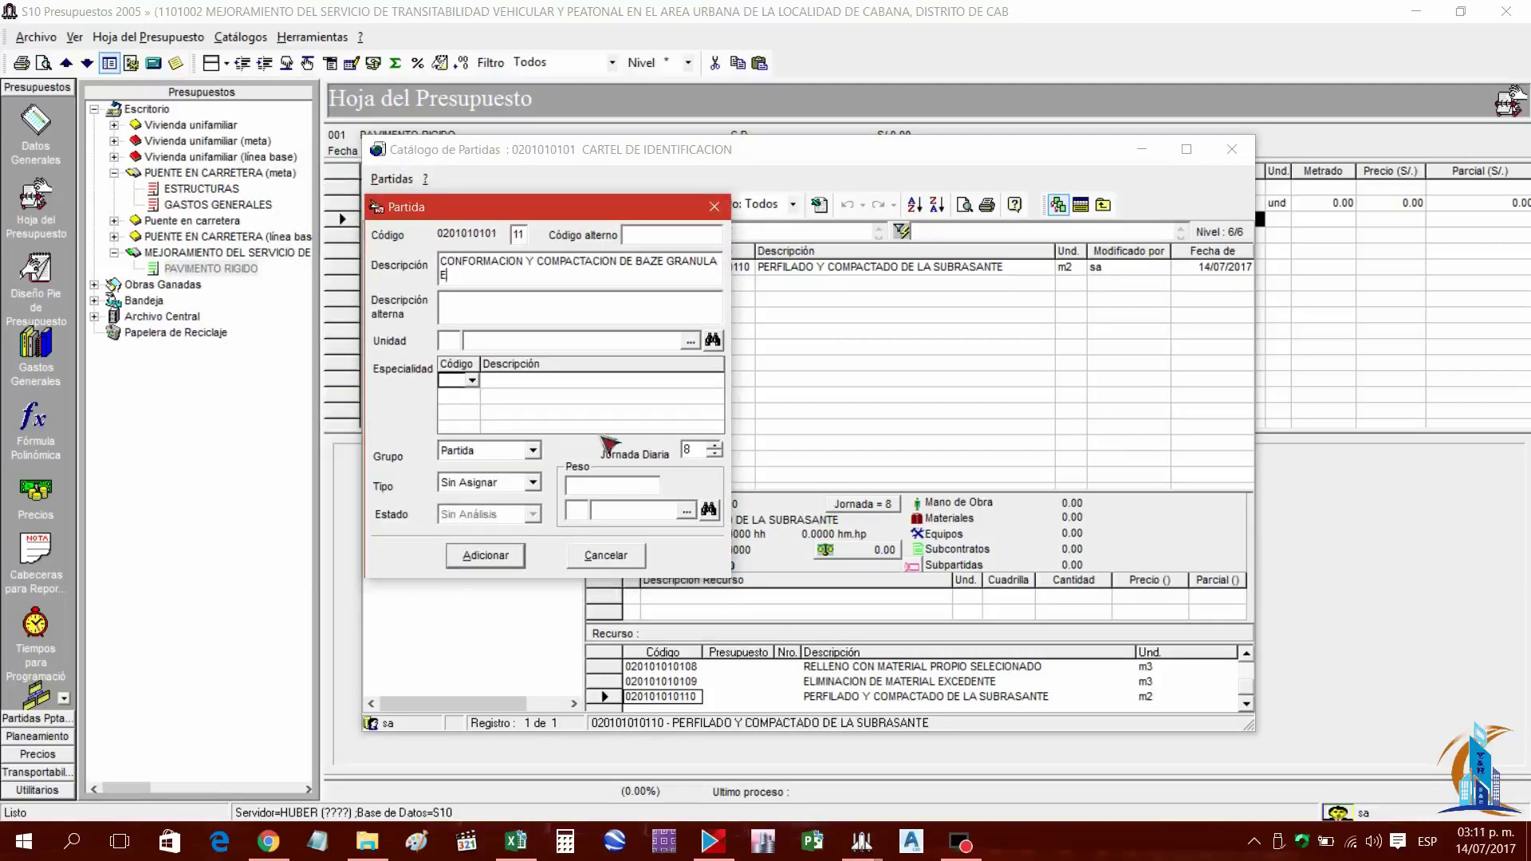
pyautogui.write(':0.20M')
pyautogui.click(691, 341)
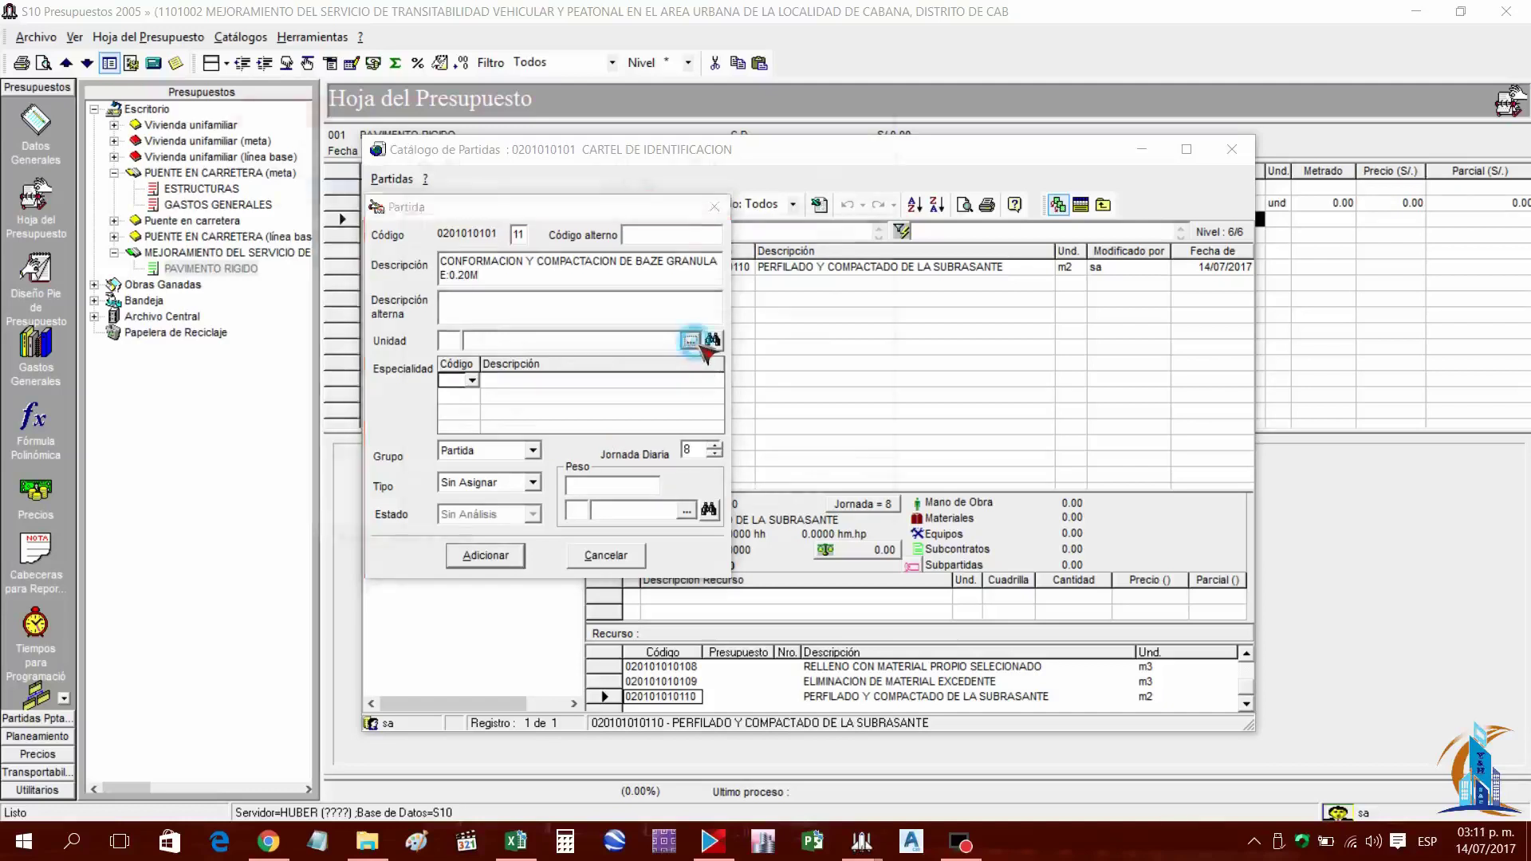
pyautogui.write('M')
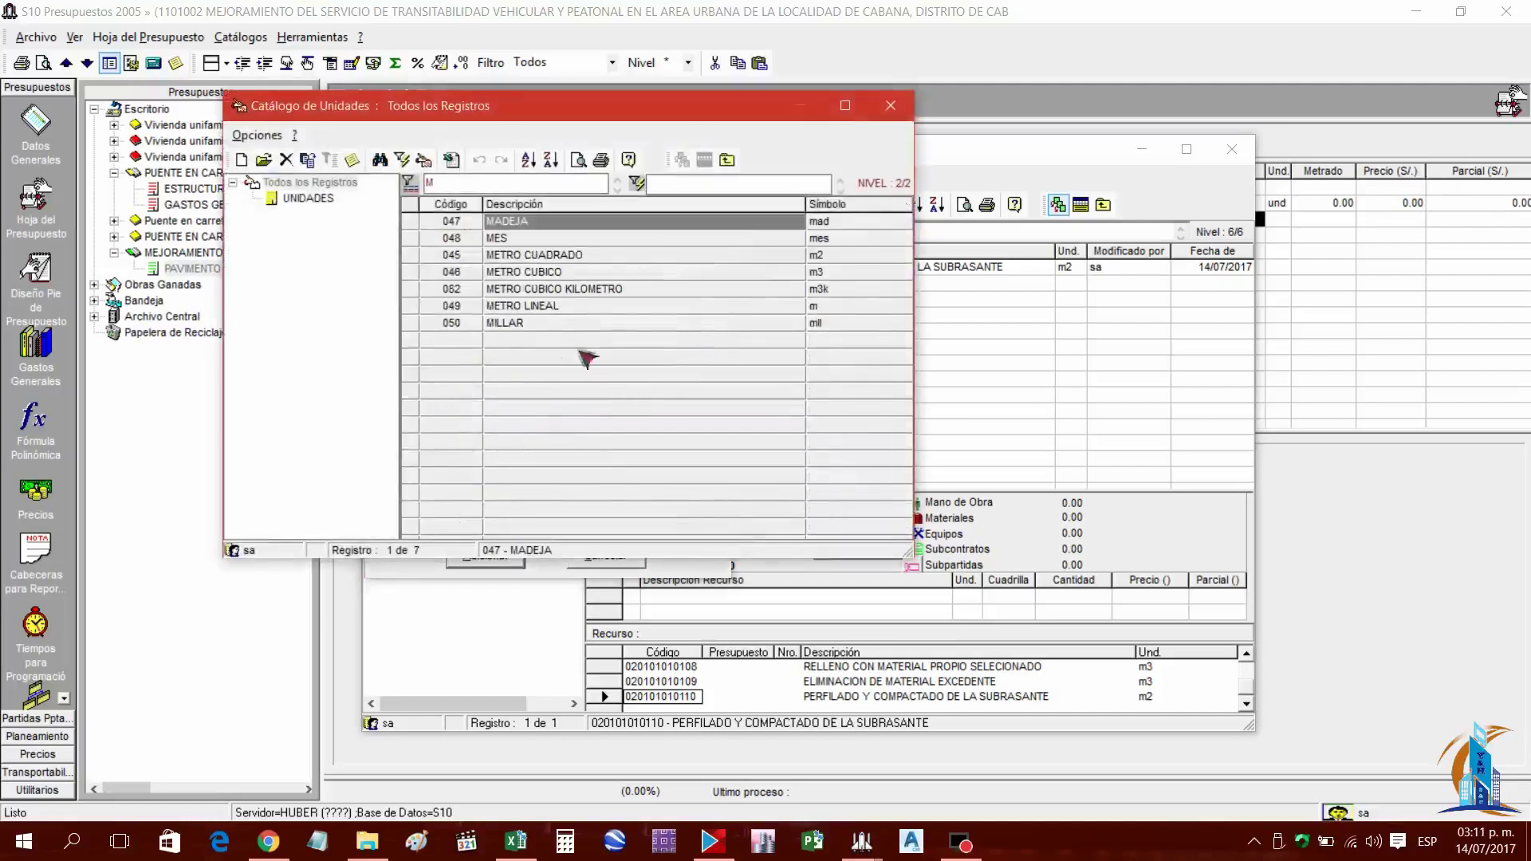
pyautogui.doubleClick(550, 271)
pyautogui.click(489, 556)
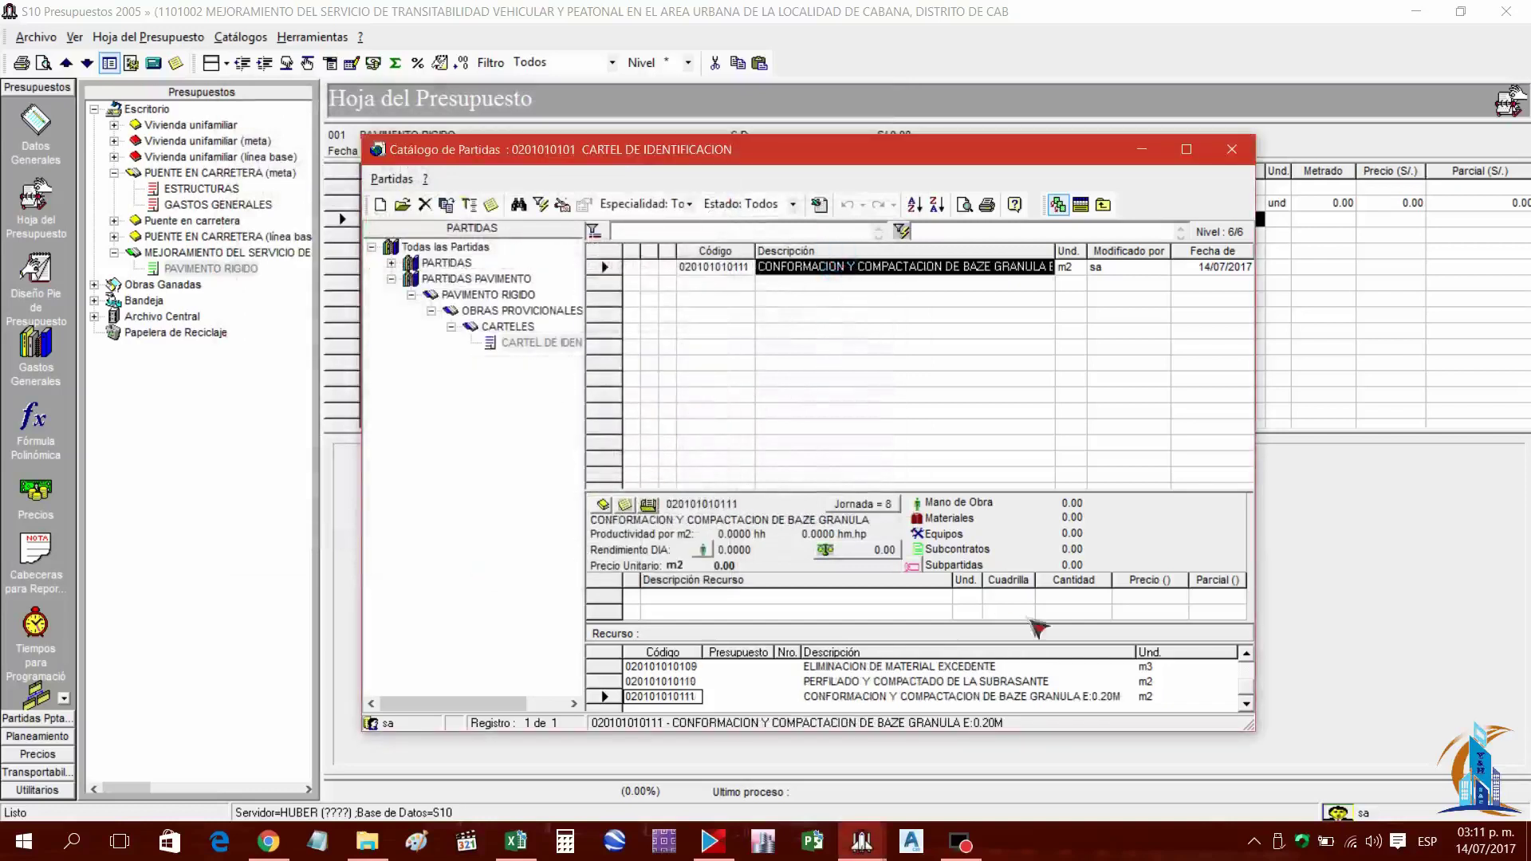
# Consult the Excel quantity summary and add the partida ENCOFRADO Y DESENCOFRADO DE PAVIMENTO RIGIDO with unit METRO CUADRADO (m2) to the S10 catalogue
pyautogui.click(529, 839)
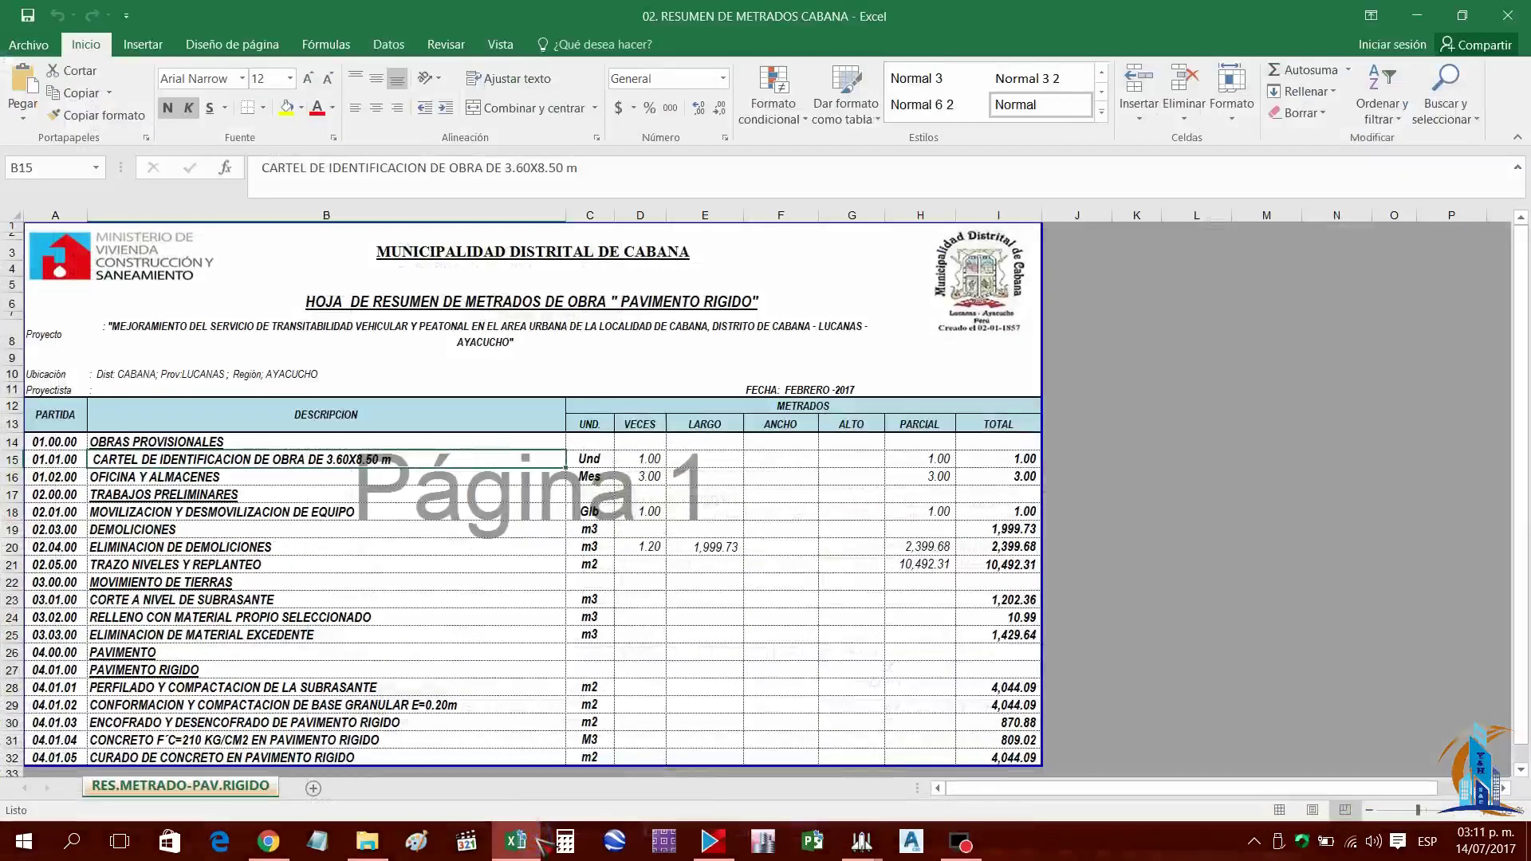
pyautogui.click(541, 844)
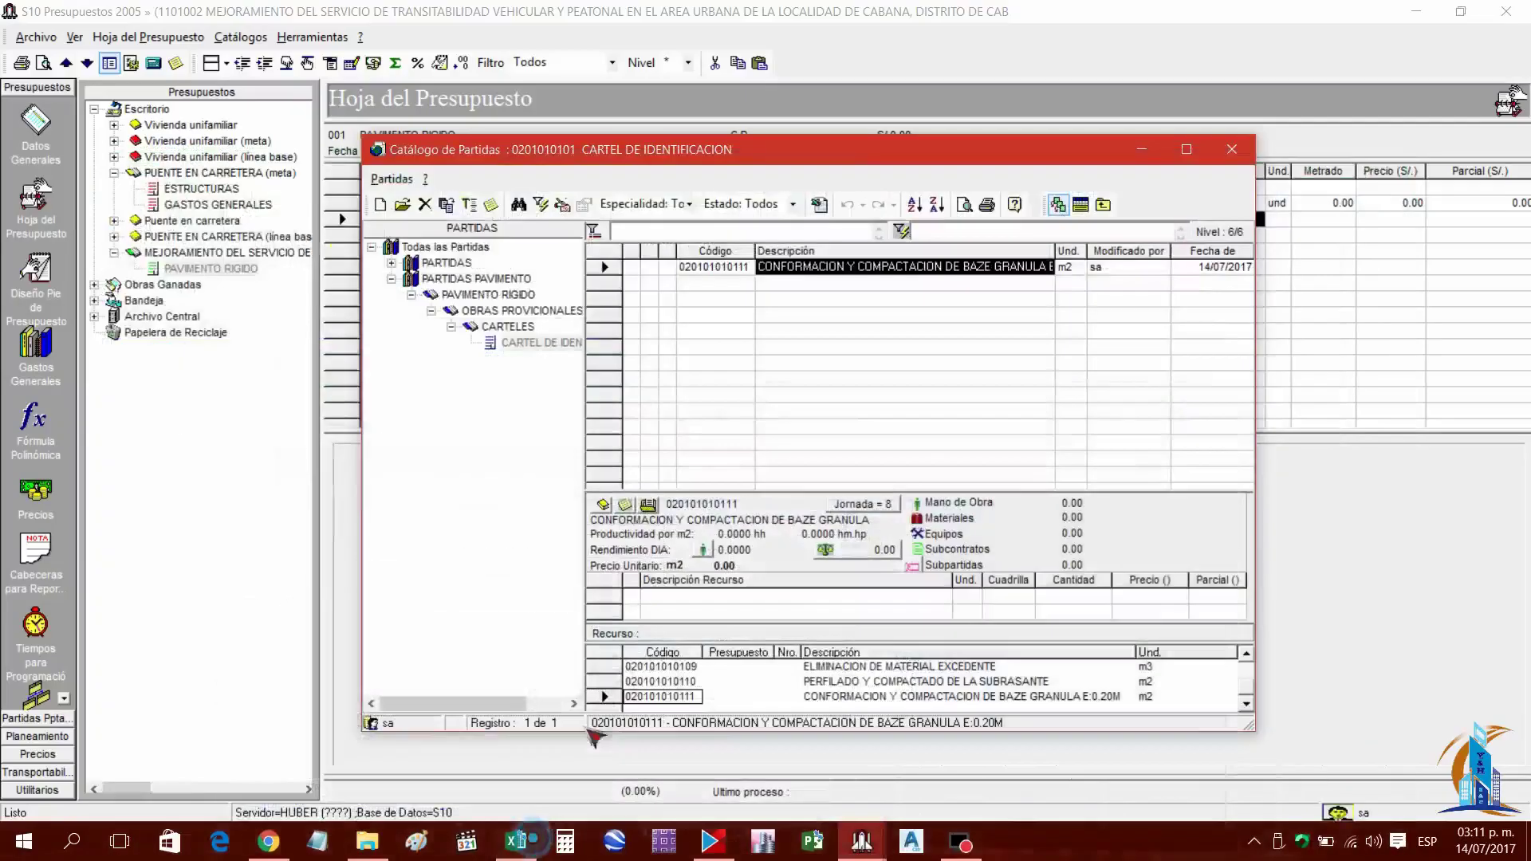
pyautogui.press('Insert')
pyautogui.write('ENCOFRADO Y DESENCOFRADO DE')
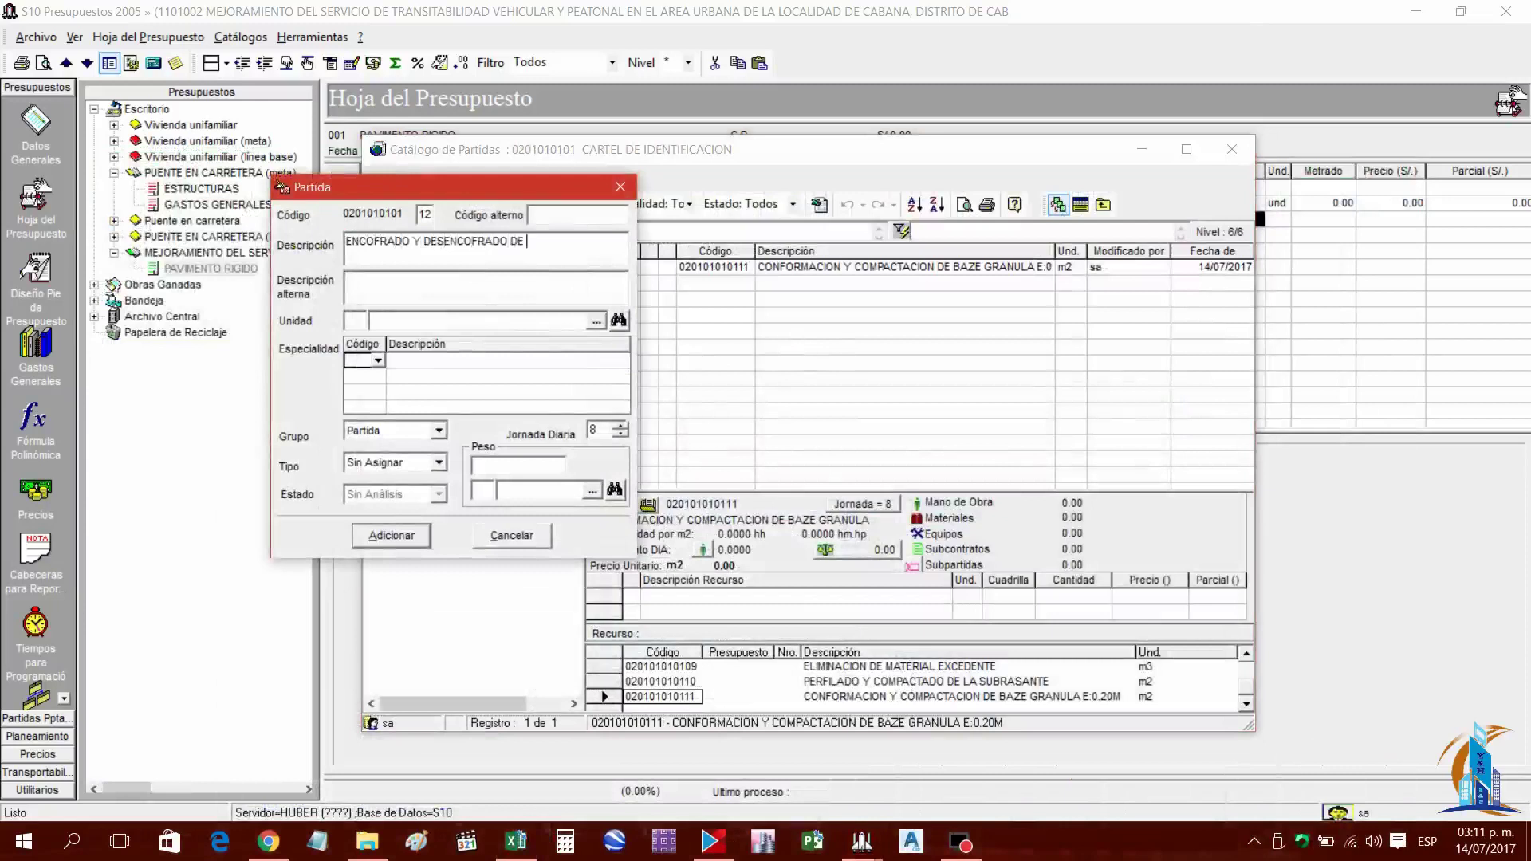
pyautogui.write('O RIGIDO')
pyautogui.click(597, 320)
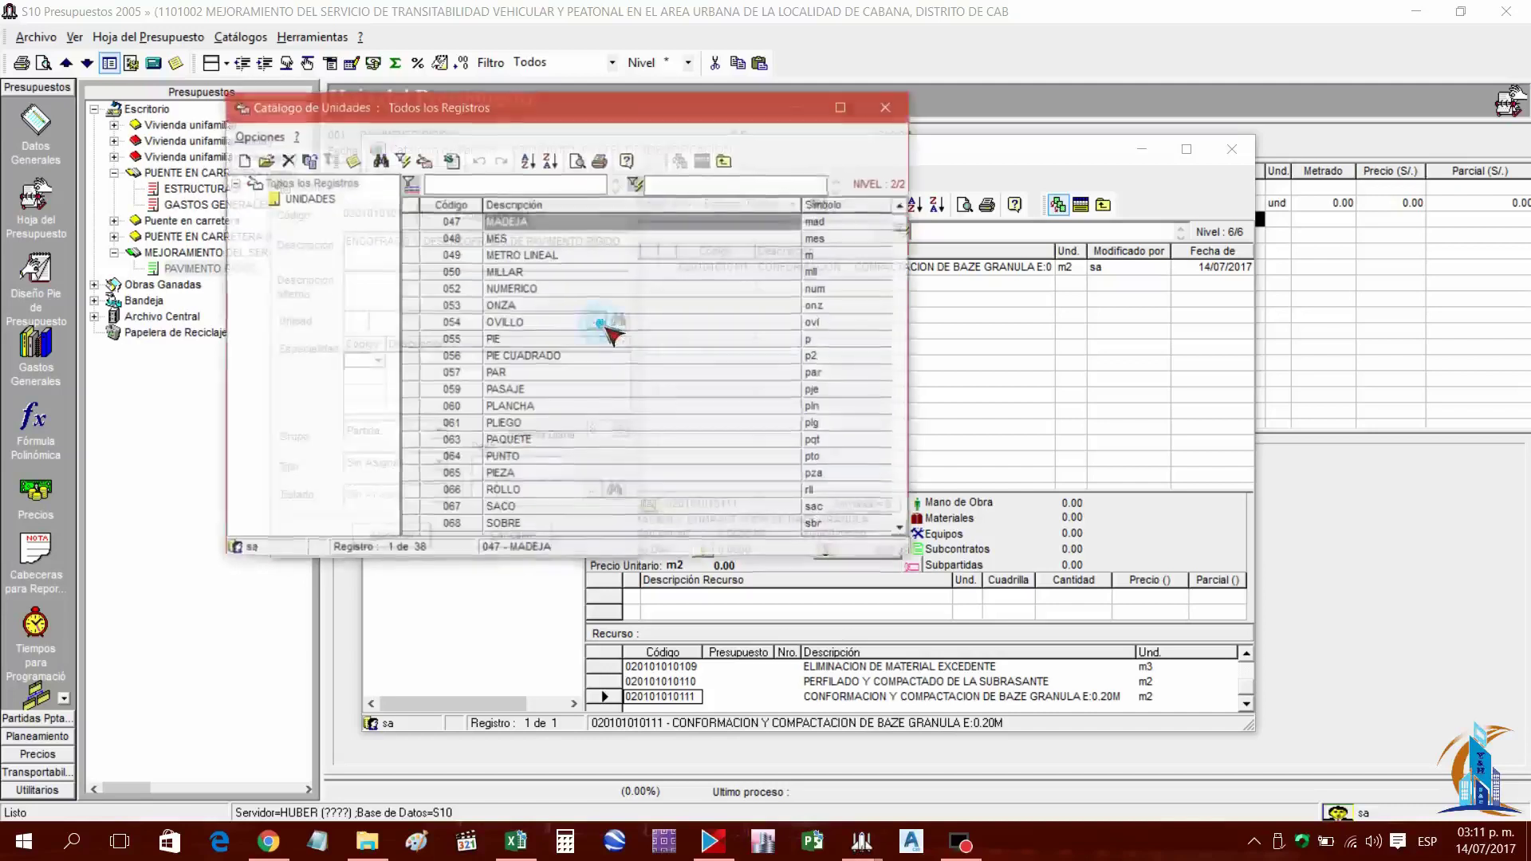
pyautogui.doubleClick(562, 257)
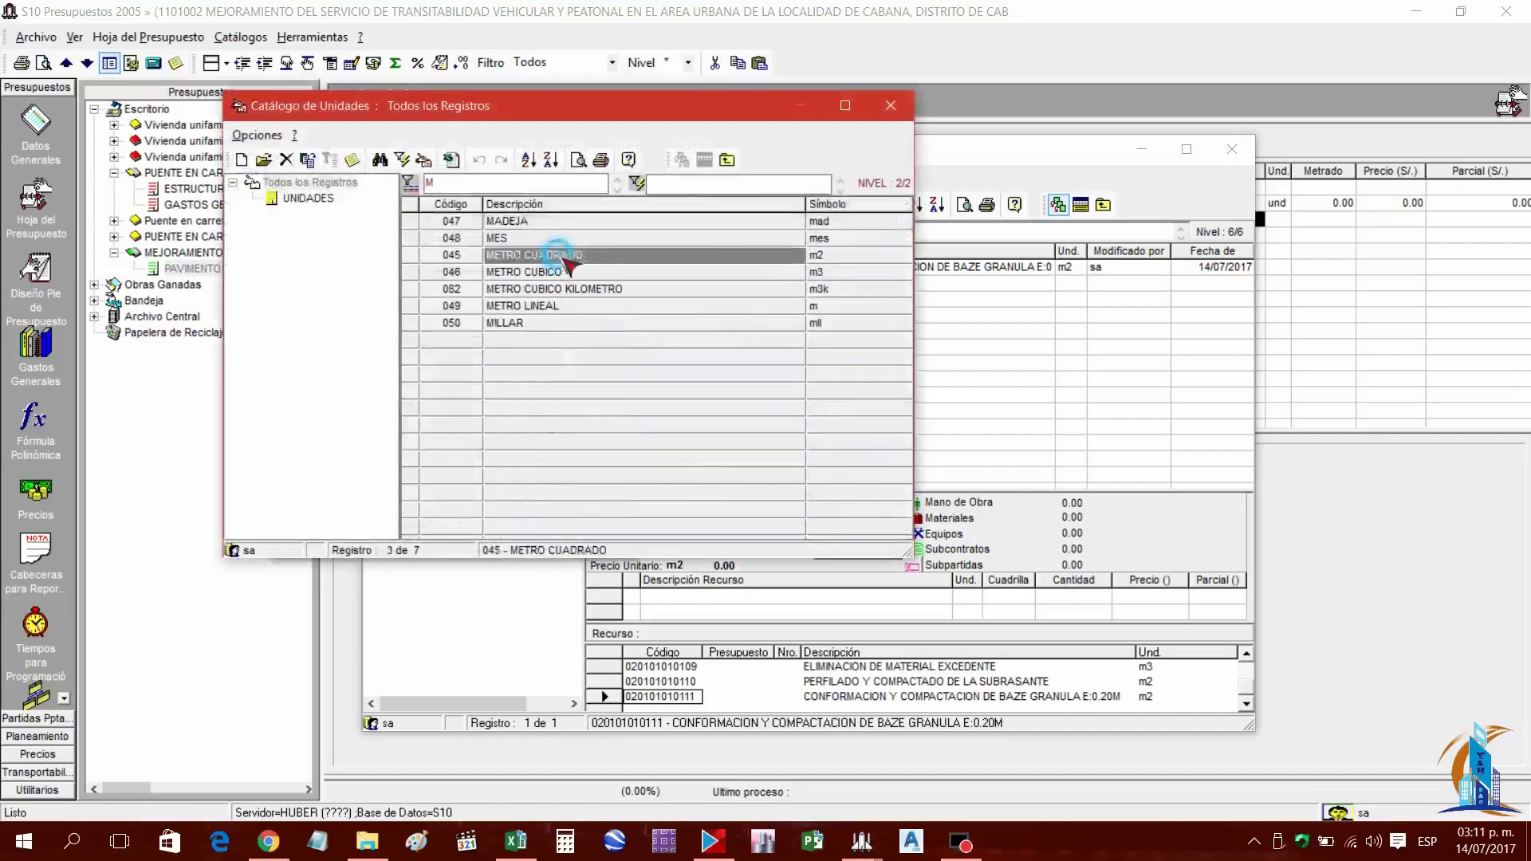
pyautogui.click(392, 535)
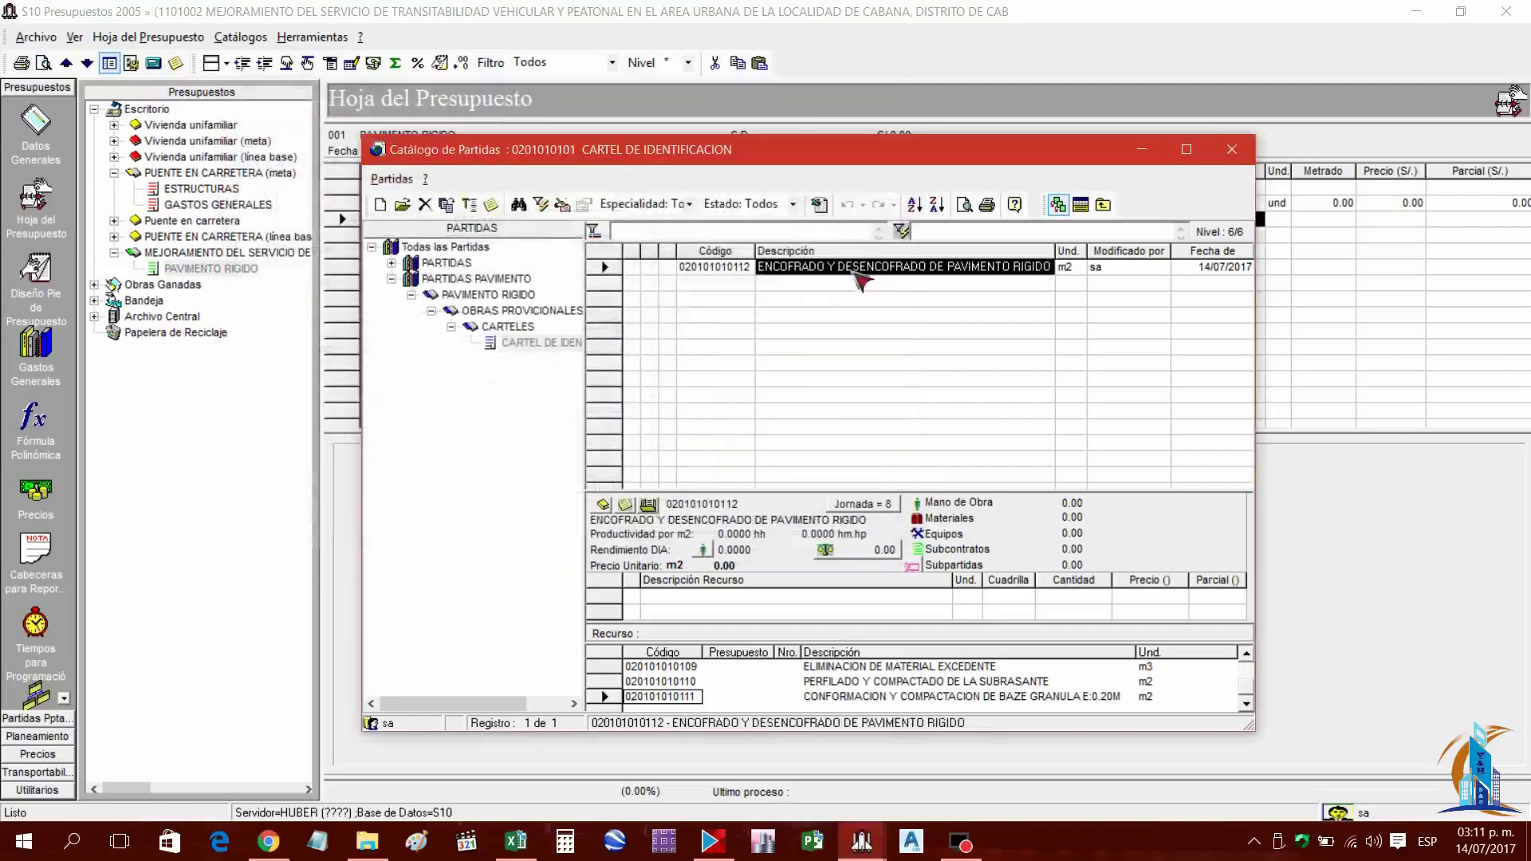
# Consult the Excel quantity summary and add the partida CONCRETO F'C:210 KG/CM2 EN PAVIMENTO RIGIDO with unit METRO CUBICO (m3) to the S10 catalogue
pyautogui.click(517, 842)
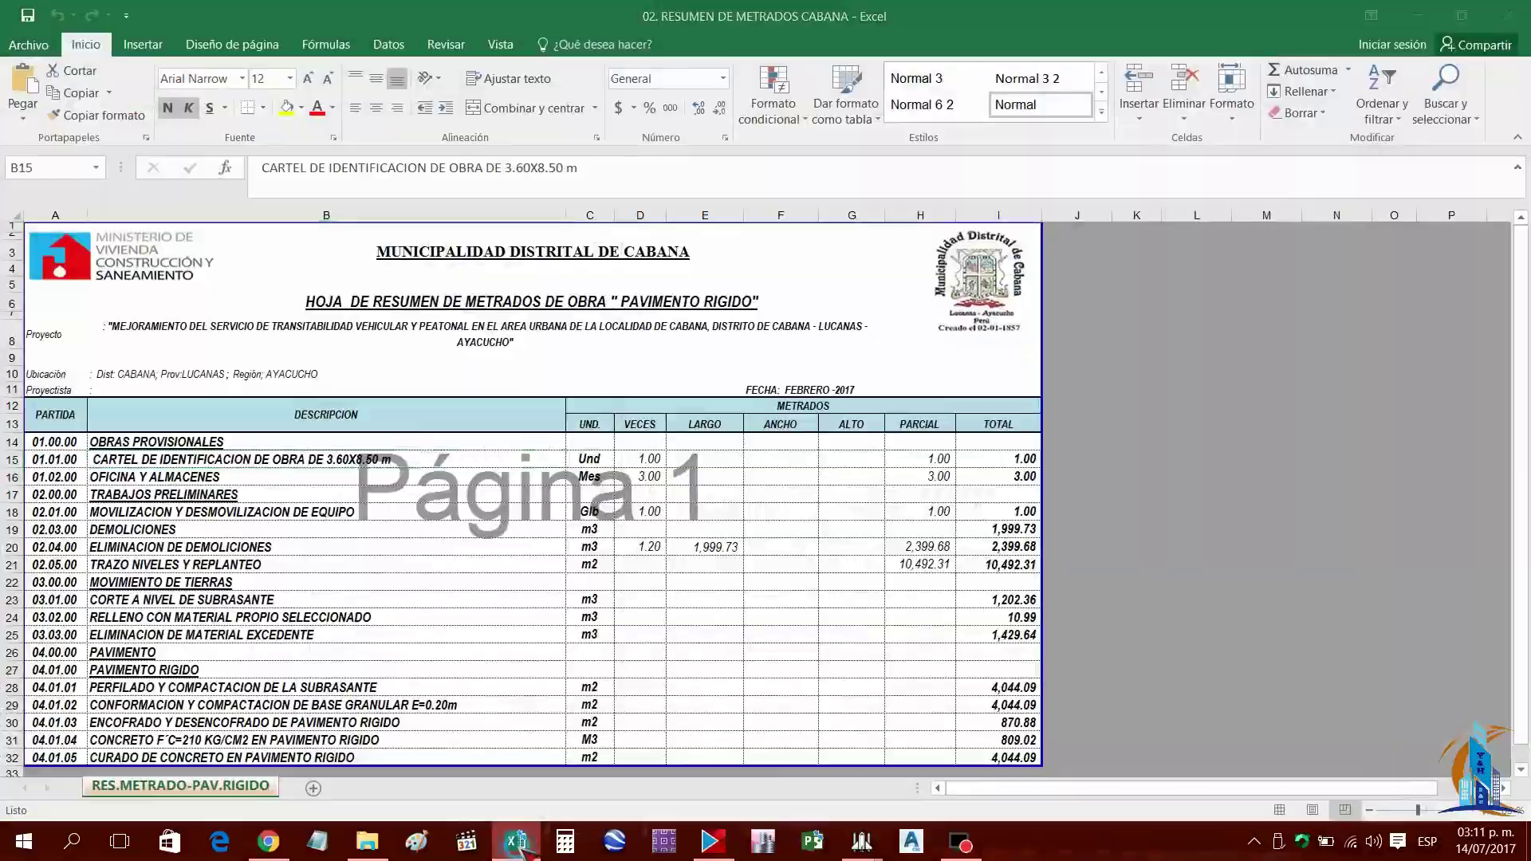
pyautogui.click(517, 842)
pyautogui.press('Insert')
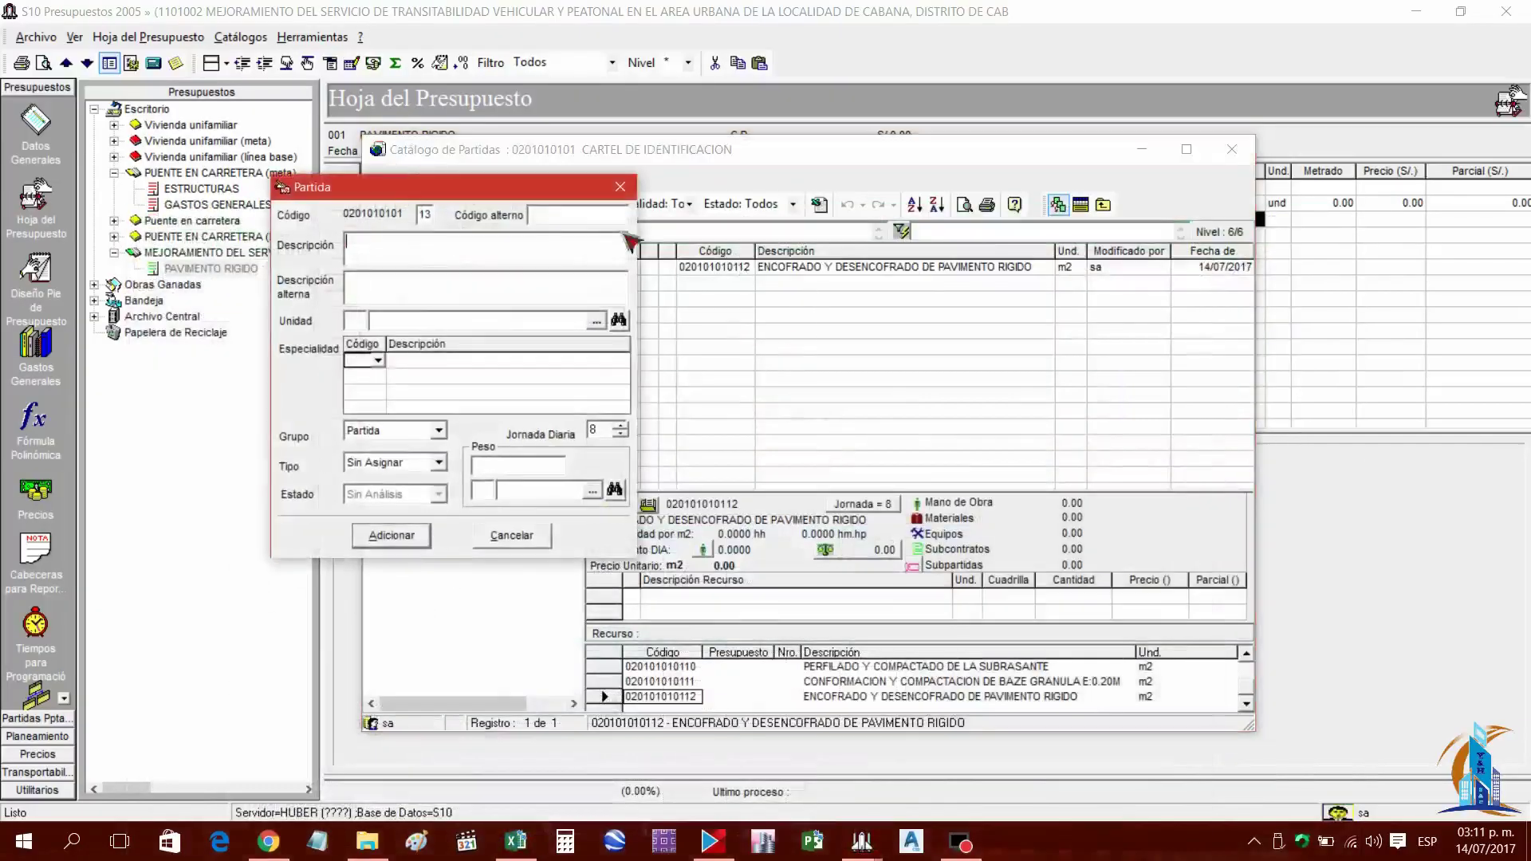
pyautogui.write('C')
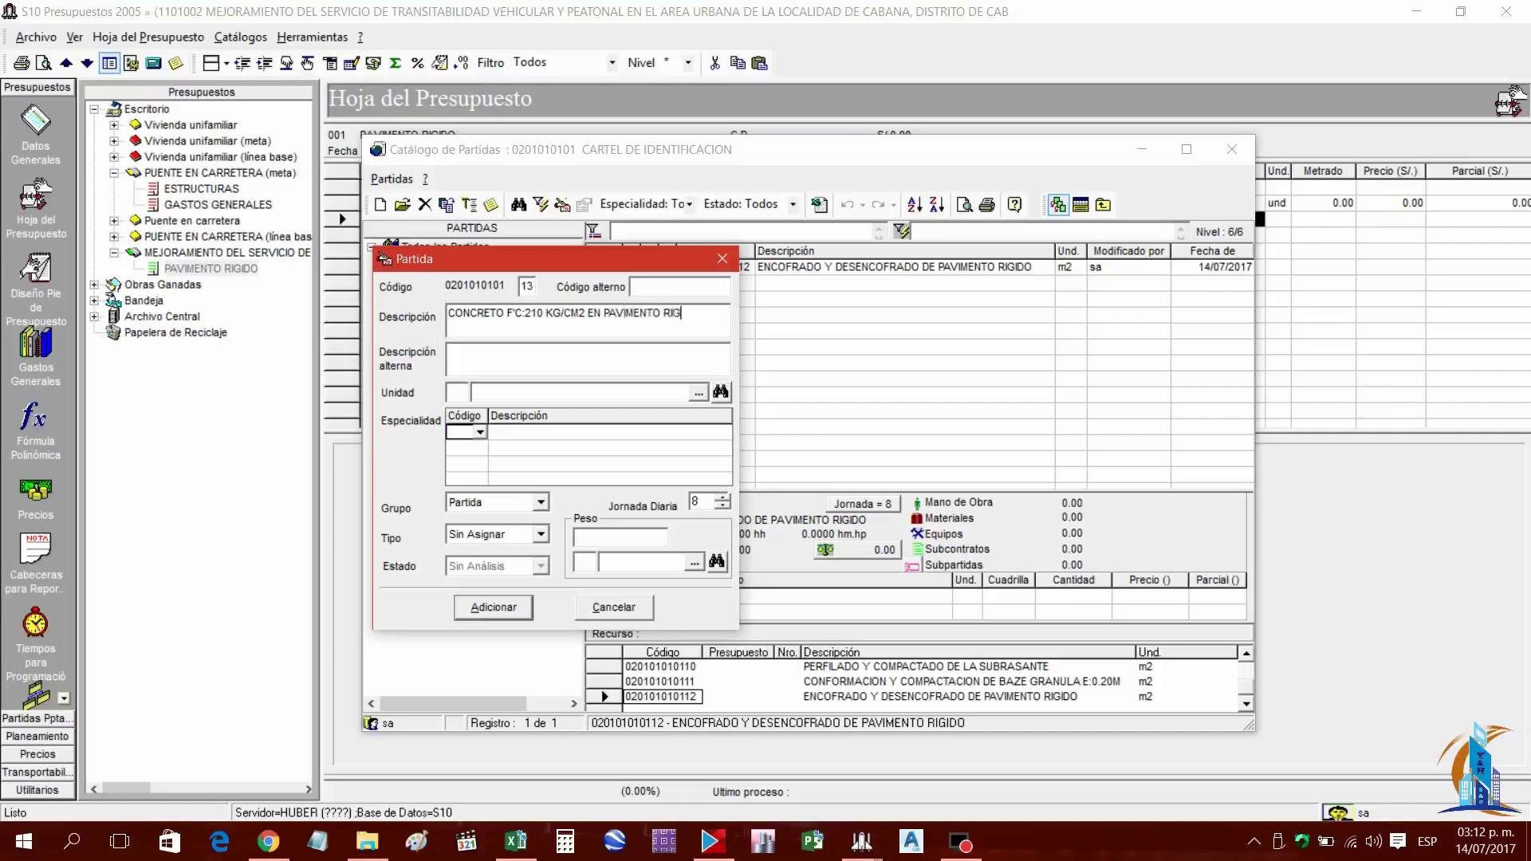
pyautogui.click(700, 394)
pyautogui.write('M')
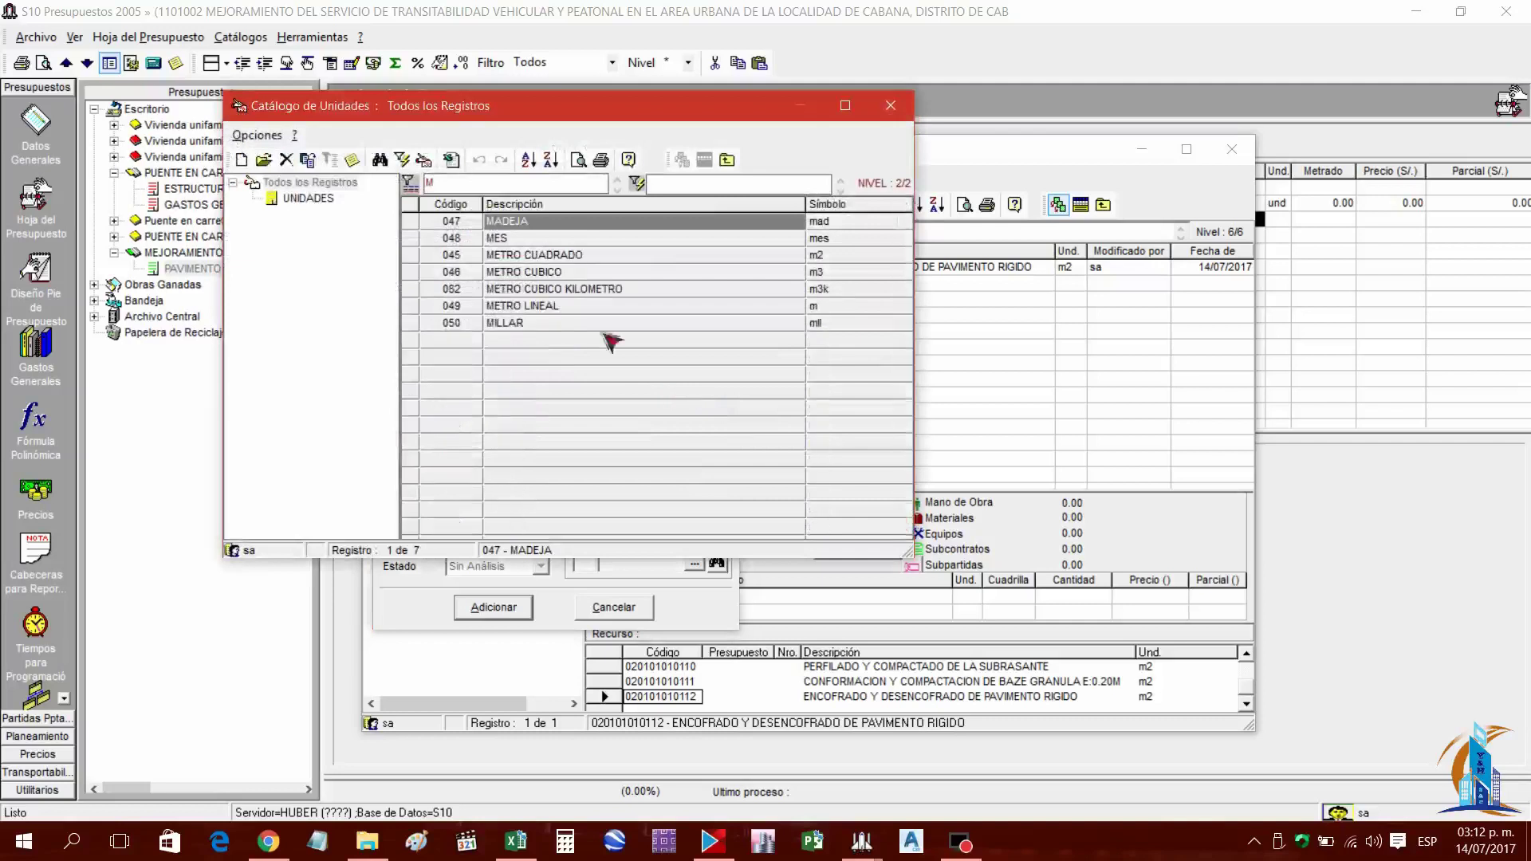
pyautogui.click(571, 273)
pyautogui.doubleClick(571, 274)
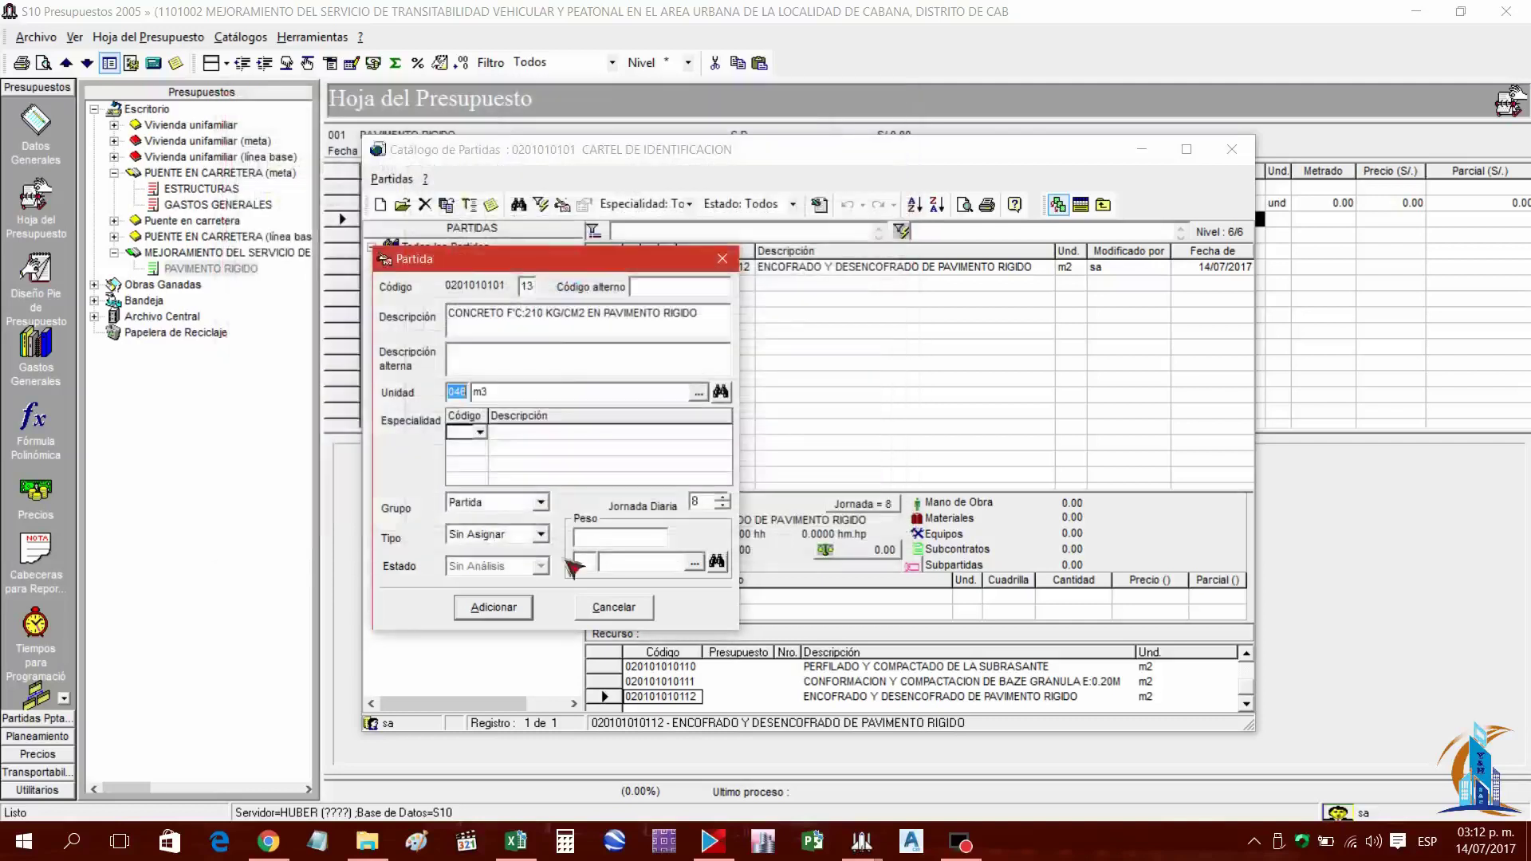
pyautogui.click(502, 607)
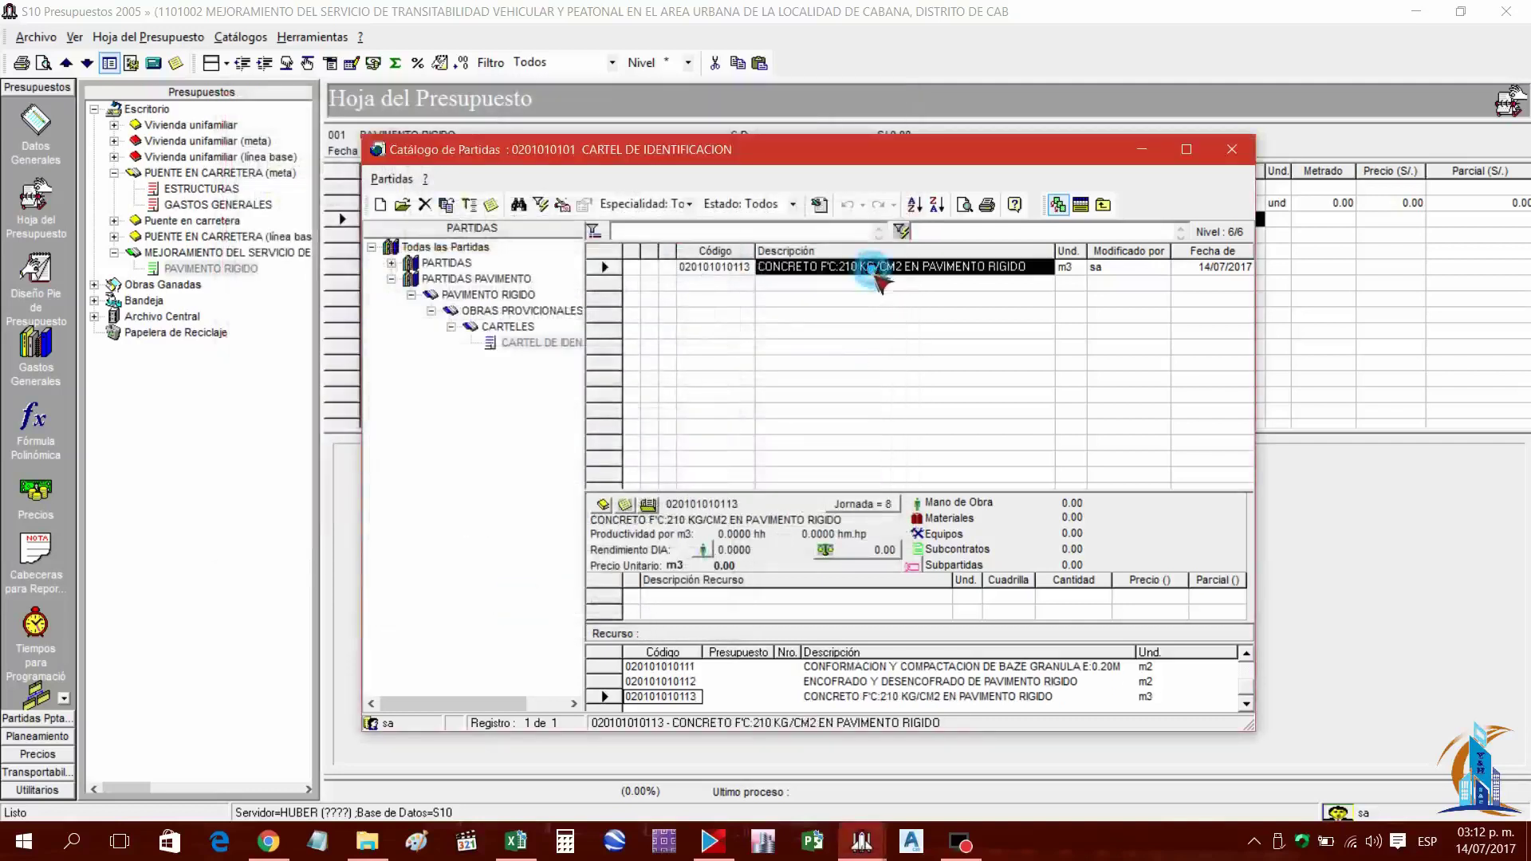
# Consult the Excel summary, add the partida CURADO DE CONCRETO EN PAVIMENTO RIGIDO with unit METRO CUADRADO (m2) to the S10 catalogue and pick it for the budget
pyautogui.click(516, 841)
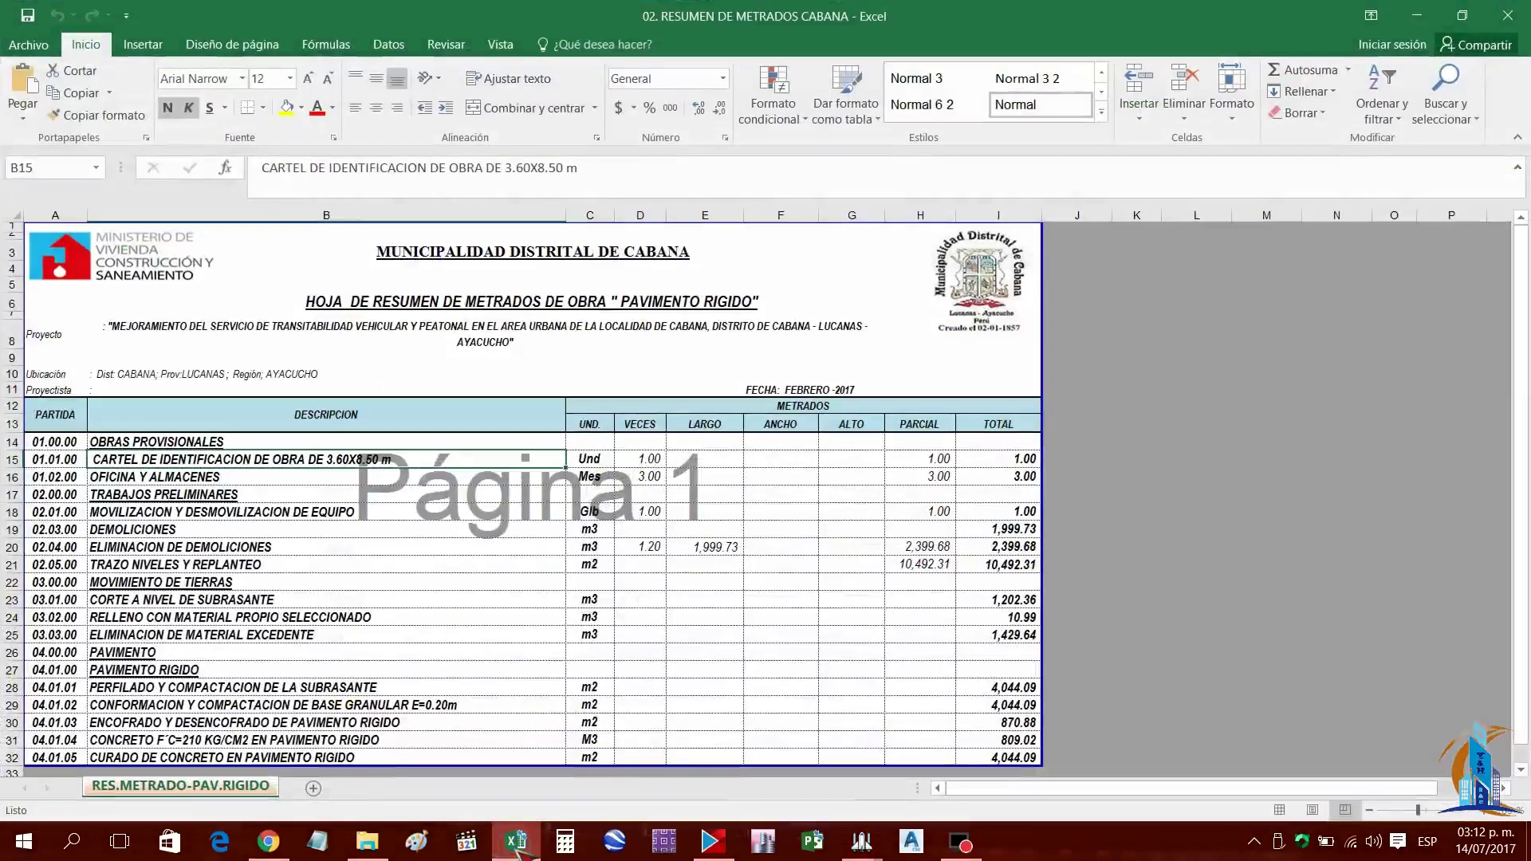
pyautogui.click(516, 843)
pyautogui.press('Insert')
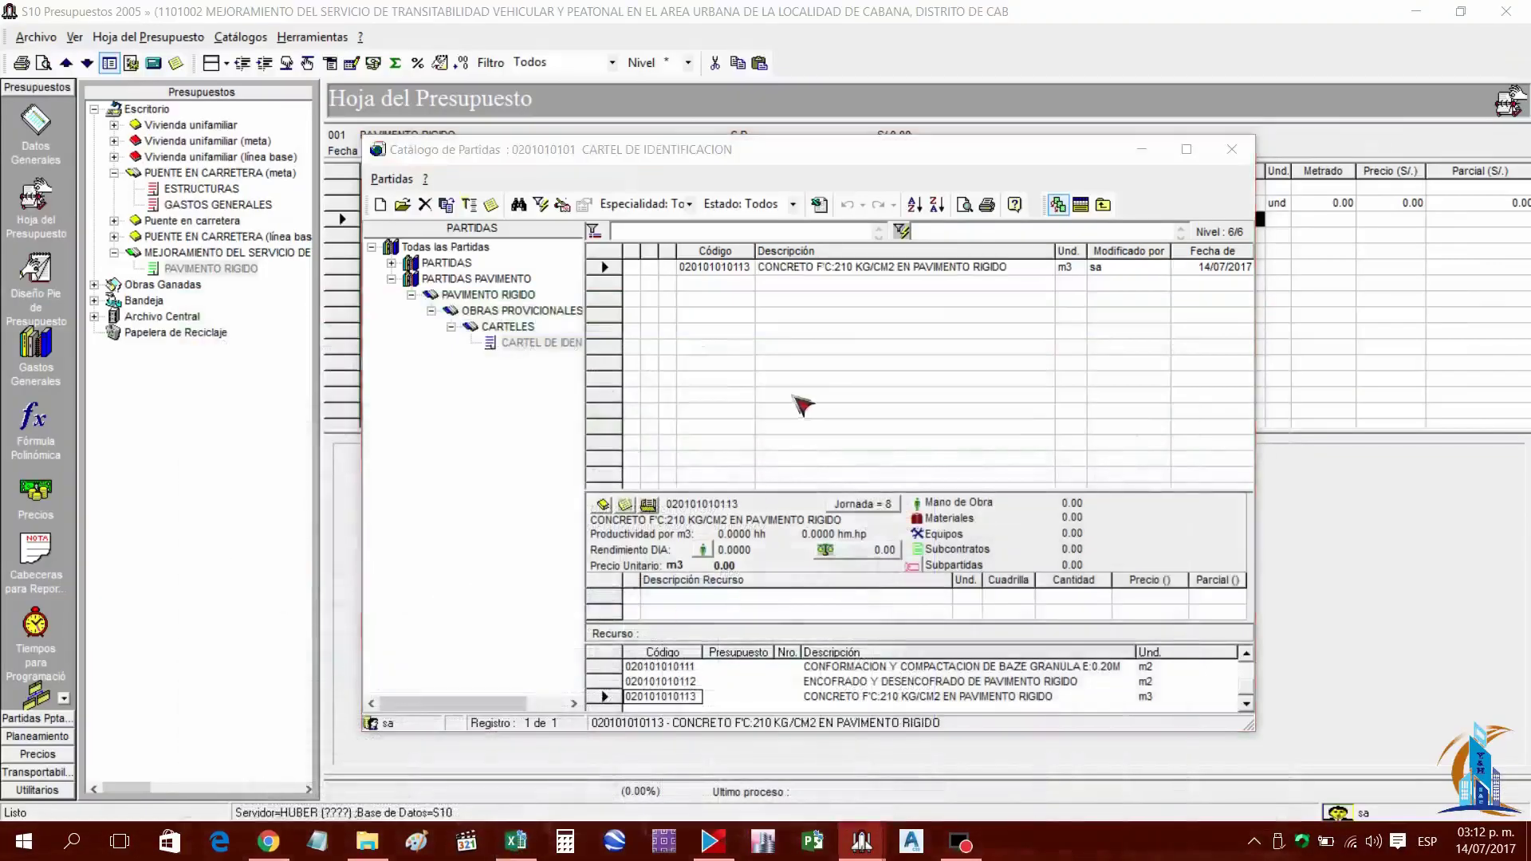
pyautogui.write('C')
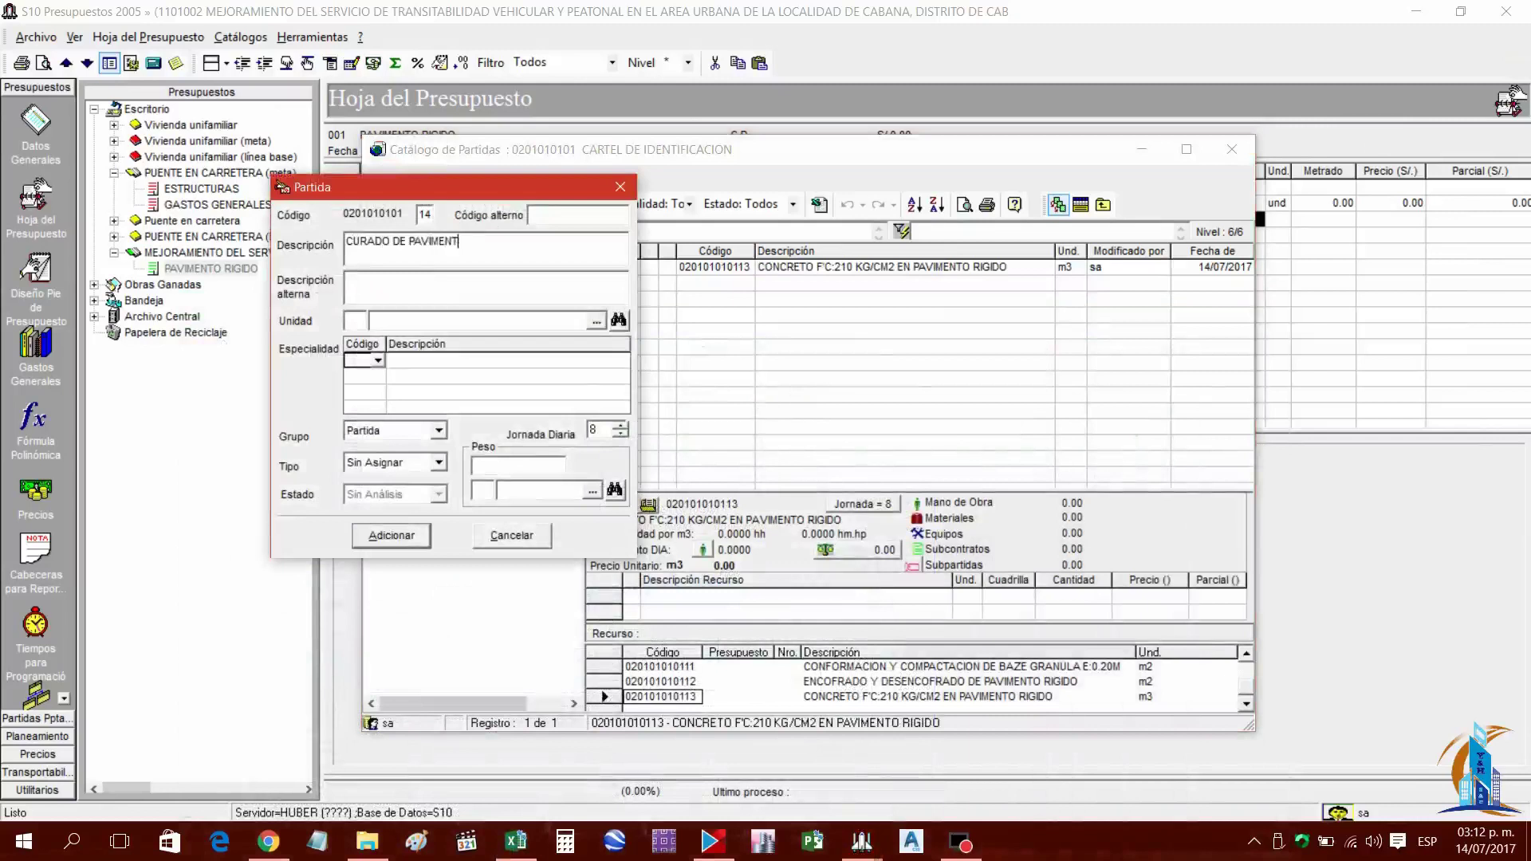
pyautogui.write('URADO DE CONCRETO EN')
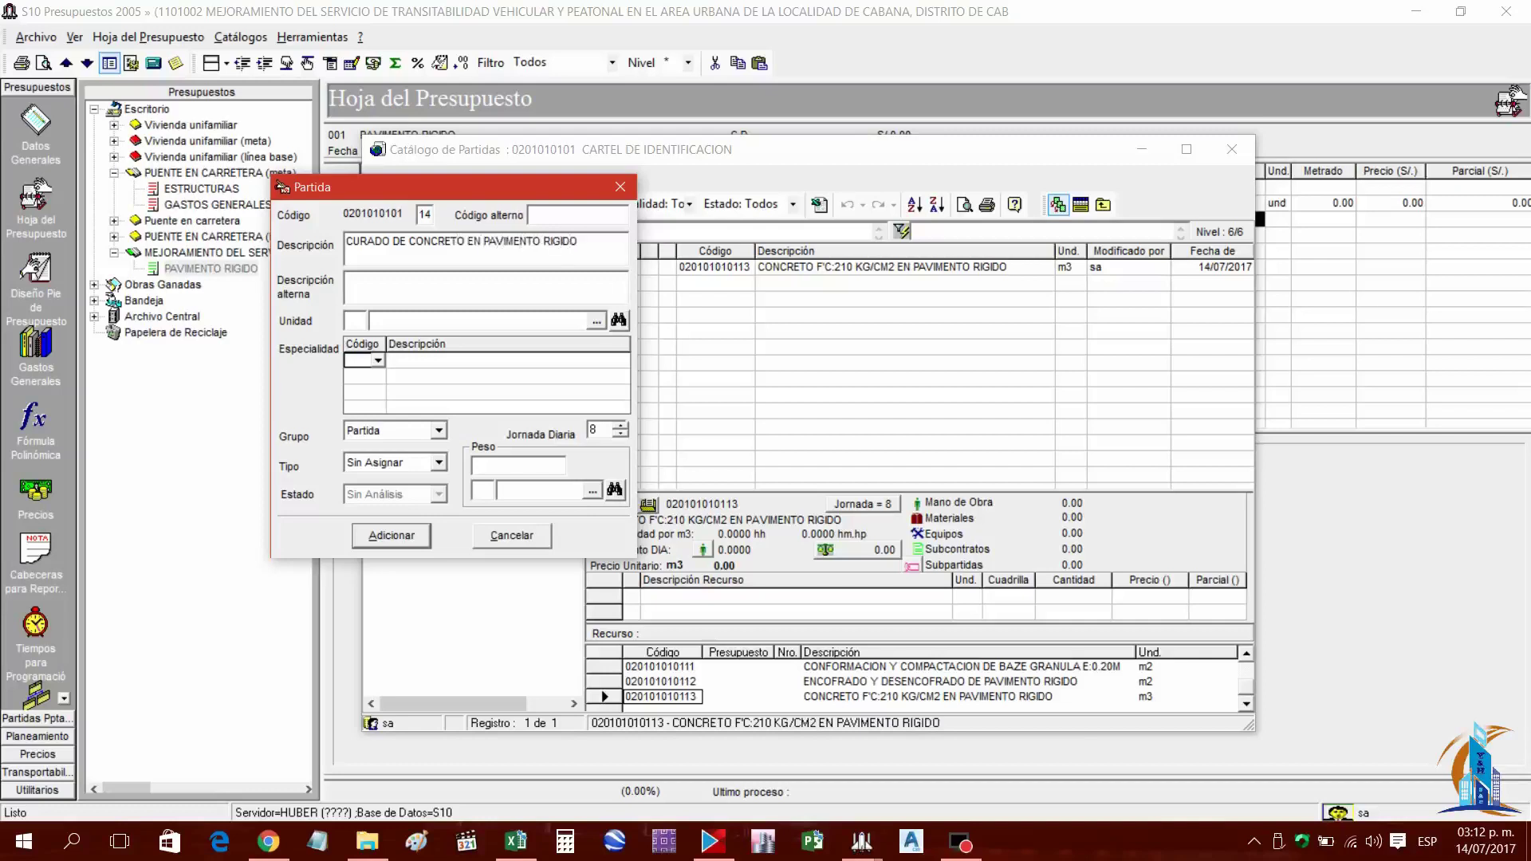
pyautogui.click(597, 321)
pyautogui.write('M')
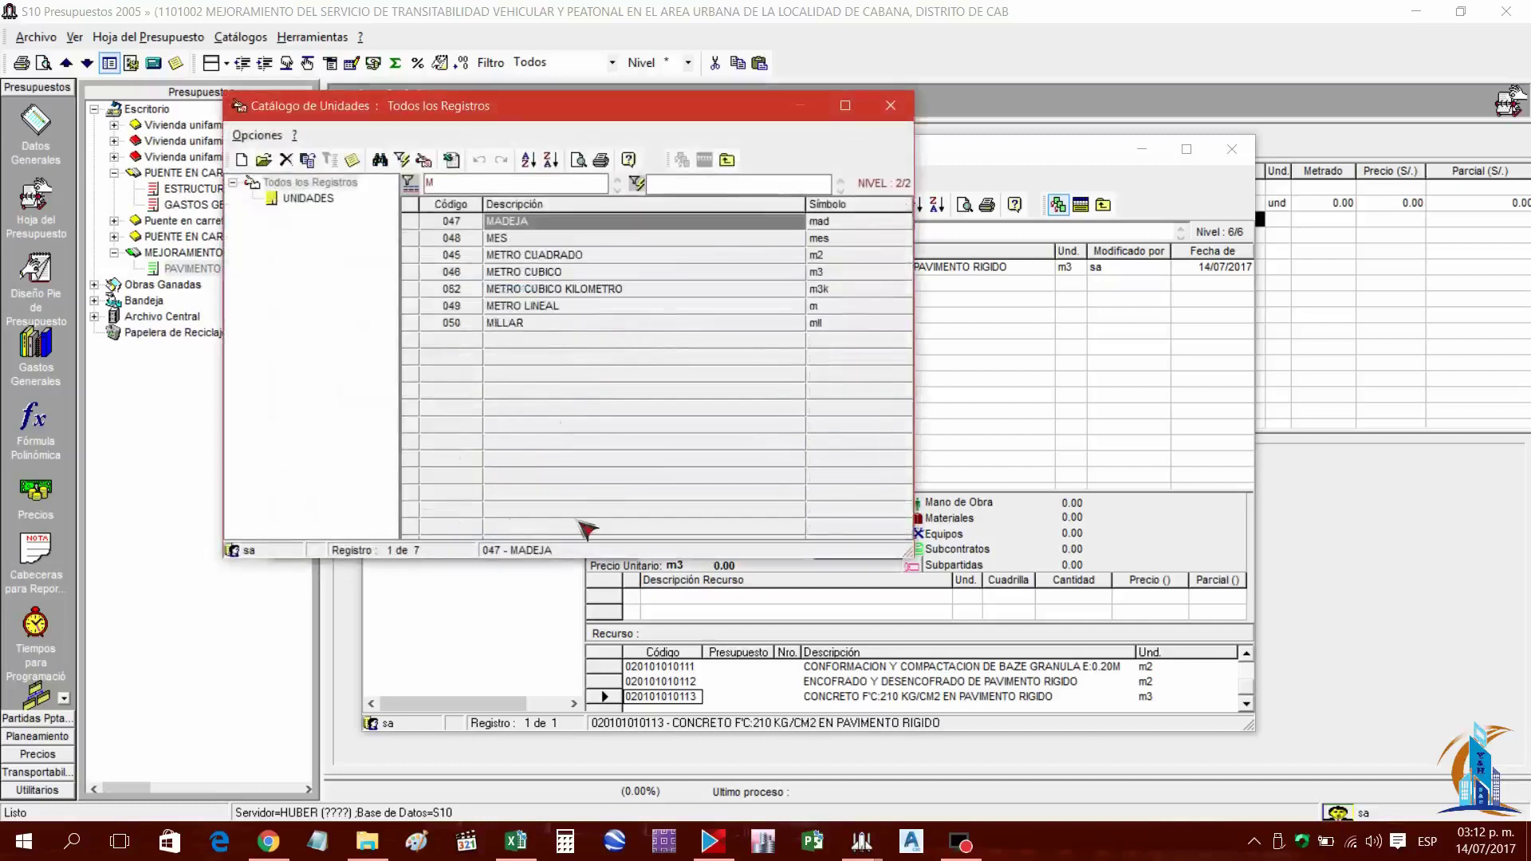
pyautogui.doubleClick(542, 255)
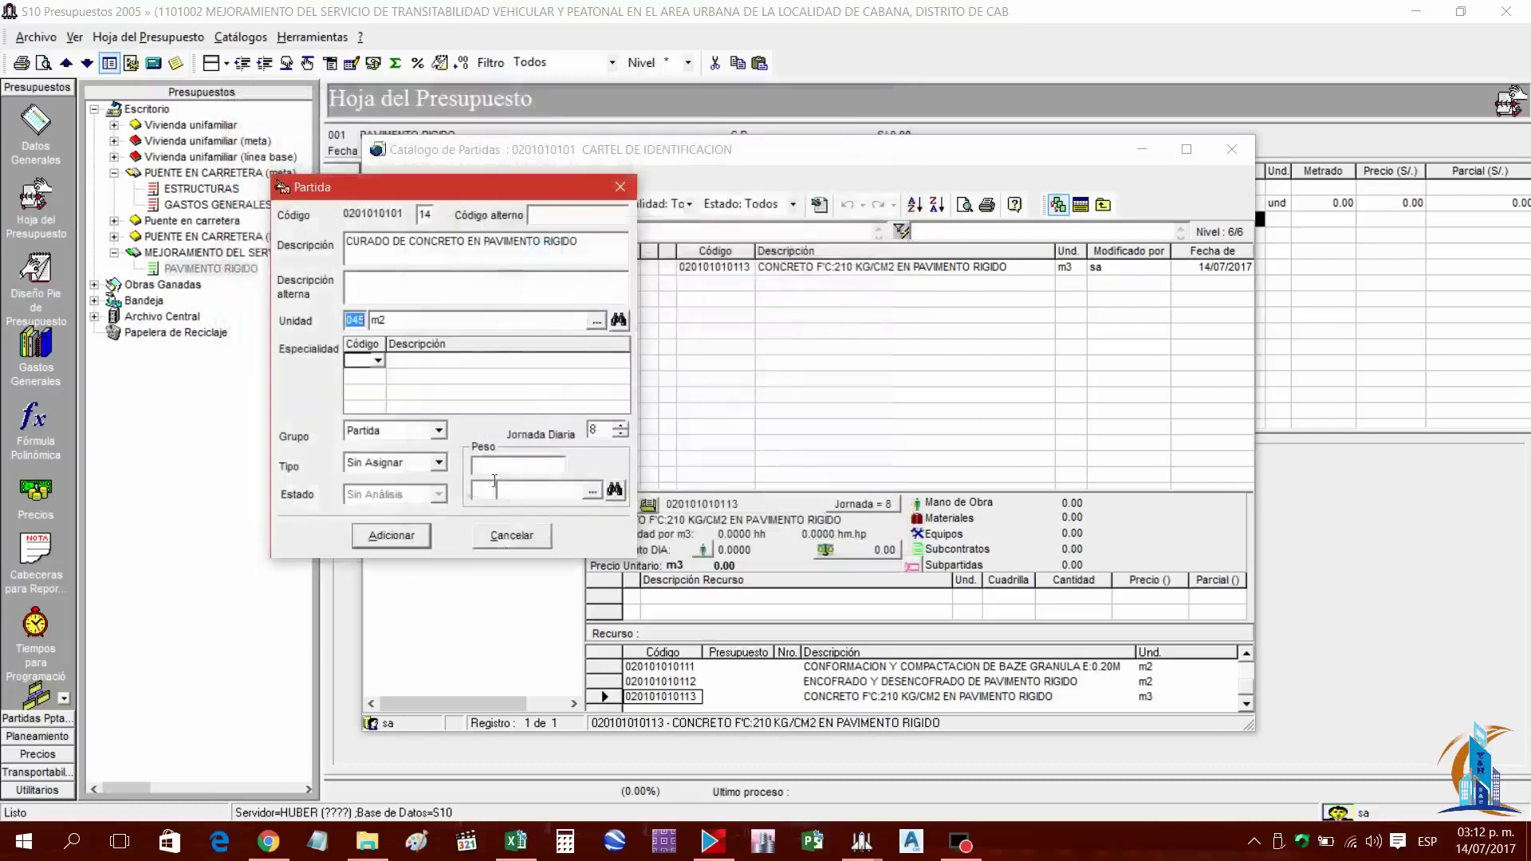
pyautogui.click(408, 542)
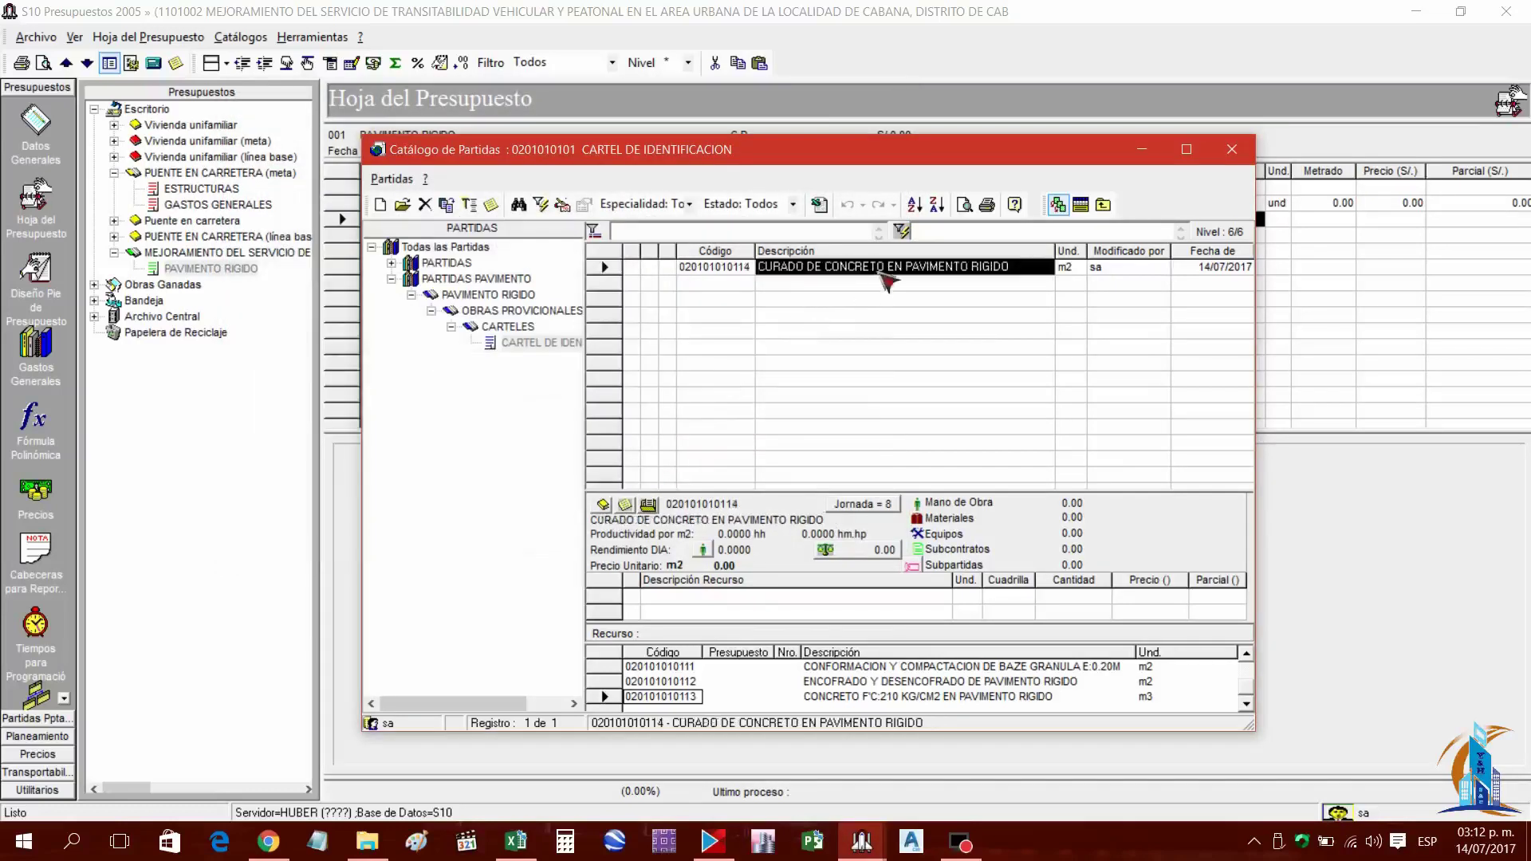
pyautogui.click(874, 270)
# Enlarge the list of picked partidas to review it and transfer them all to the budget sheet
pyautogui.moveTo(968, 497); pyautogui.dragTo(956, 370)
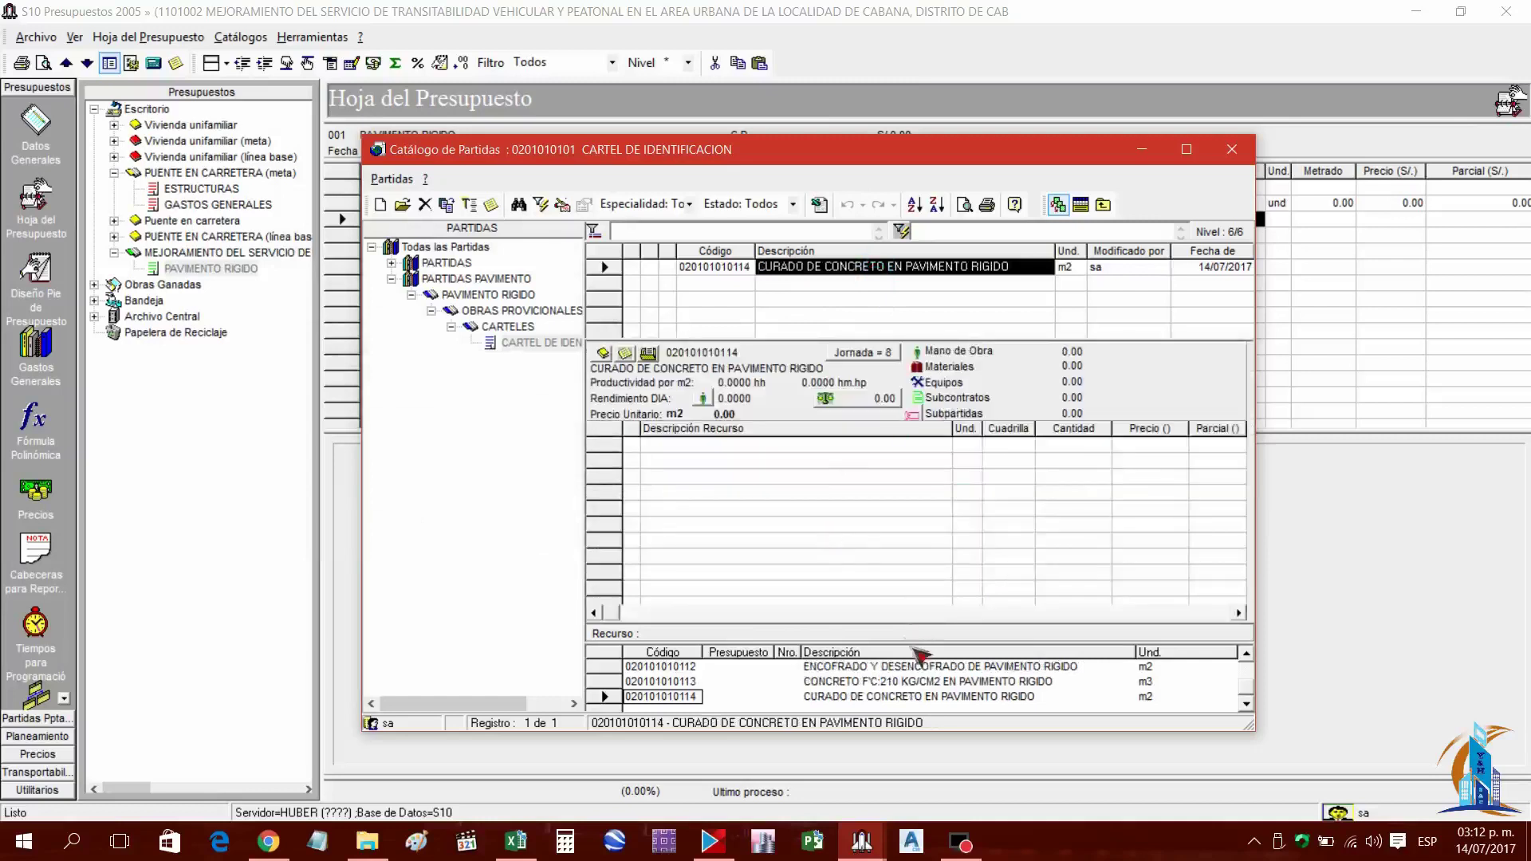
pyautogui.moveTo(916, 654); pyautogui.dragTo(921, 487)
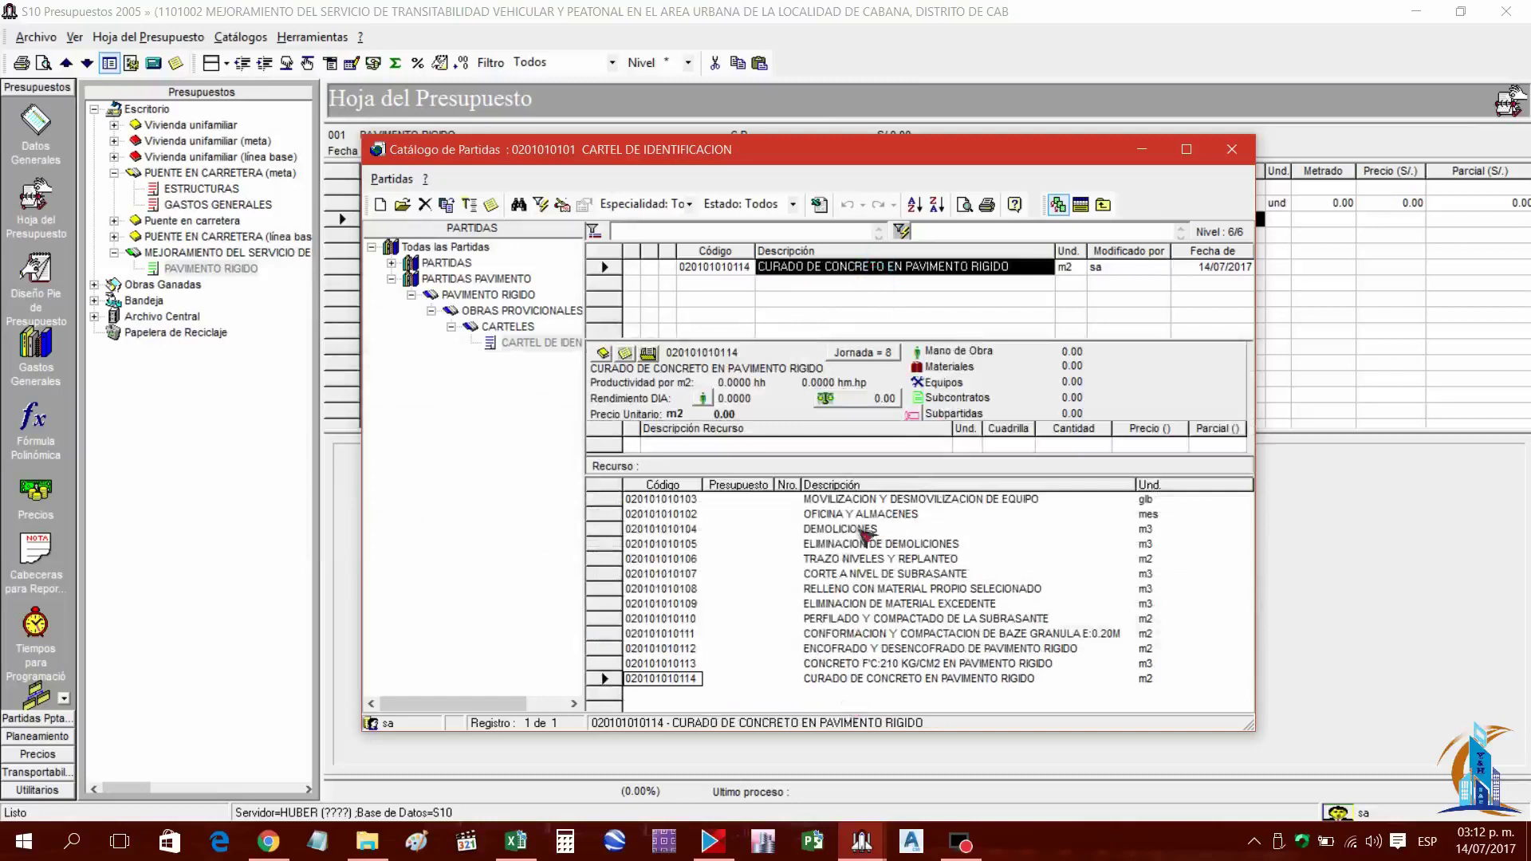
pyautogui.click(1081, 205)
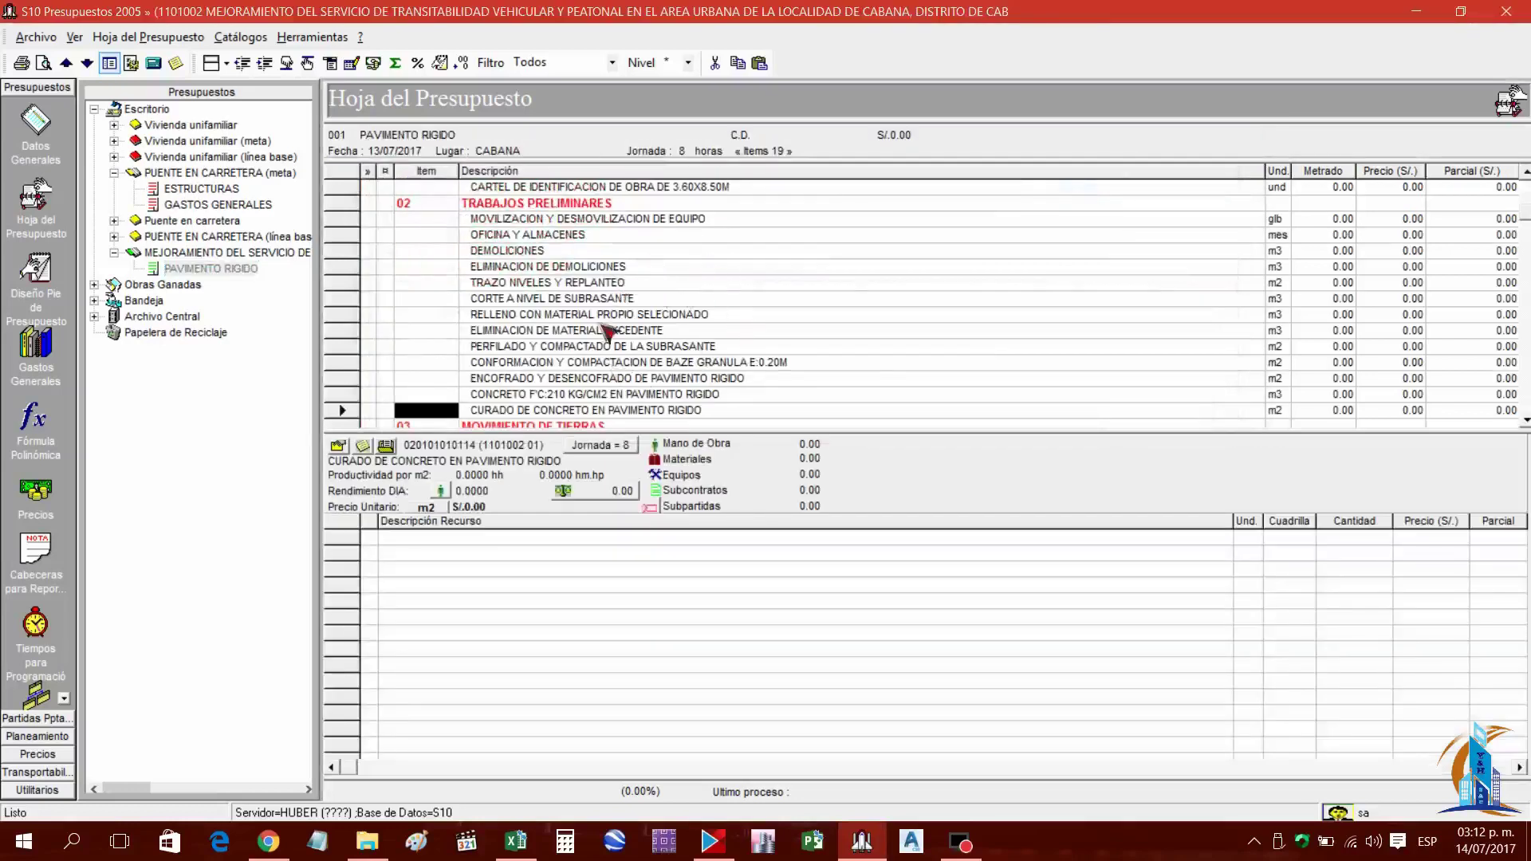
# Move the partida OFICINA Y ALMACENES up into the title OBRAS PROVISIONALES, directly below CARTEL DE IDENTIFICACION DE OBRA
pyautogui.scroll(1, 550, 275)
pyautogui.scroll(-3, 562, 280)
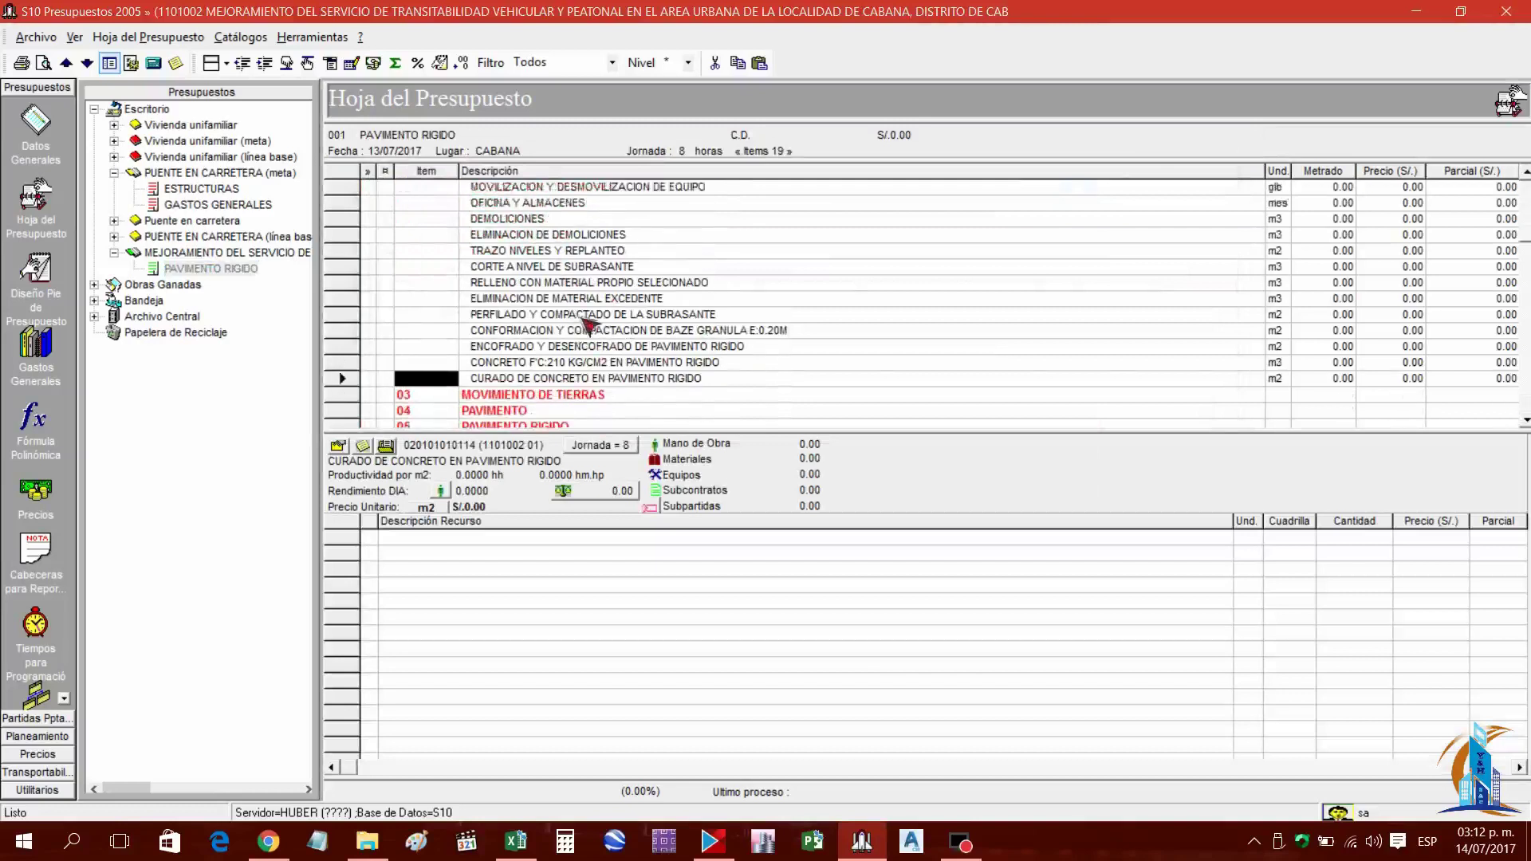
pyautogui.scroll(3, 589, 323)
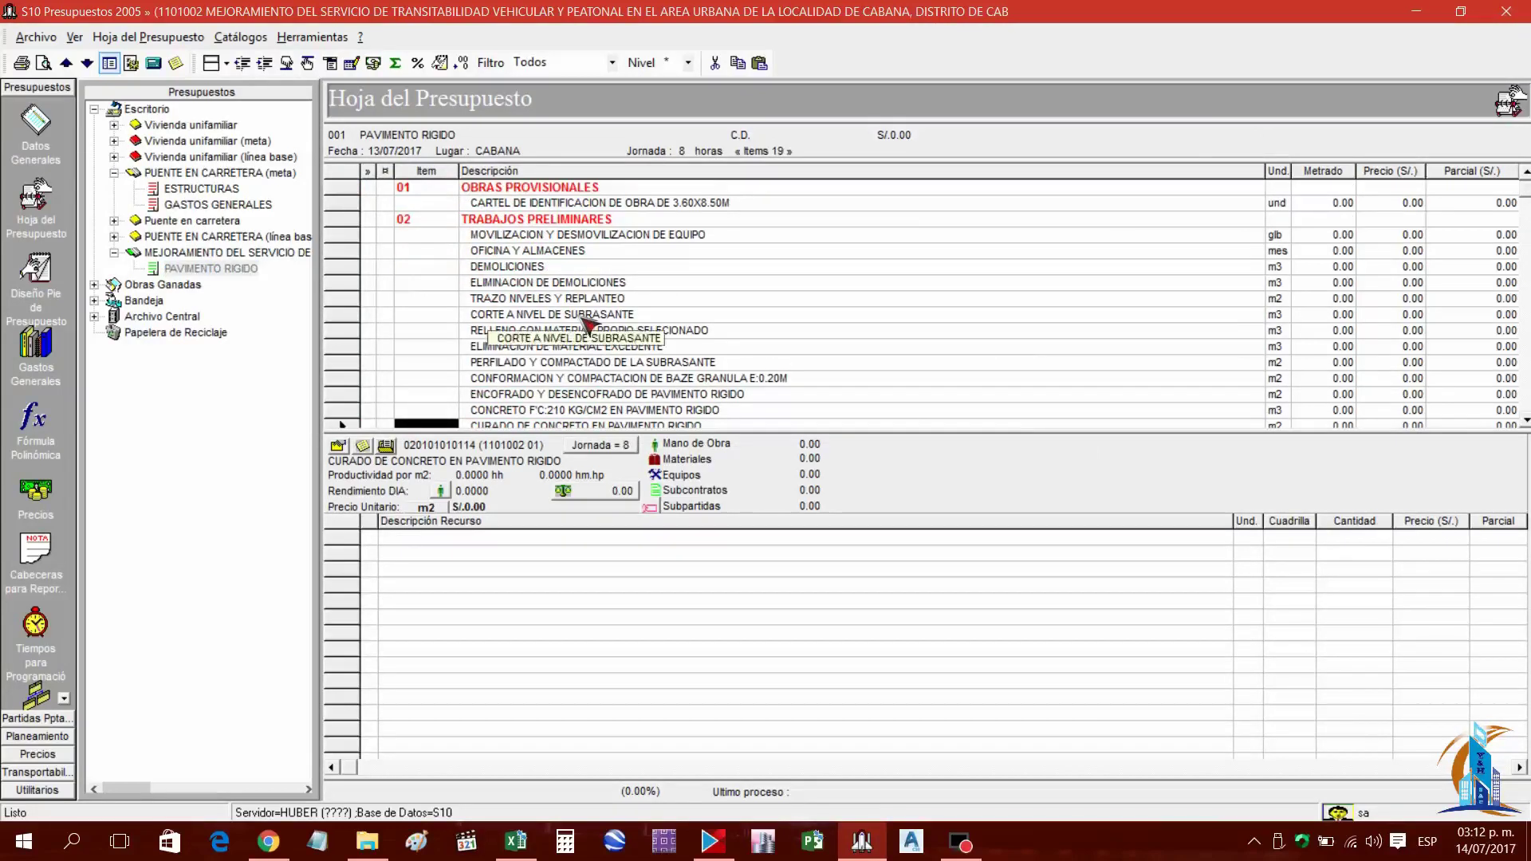
pyautogui.click(530, 252)
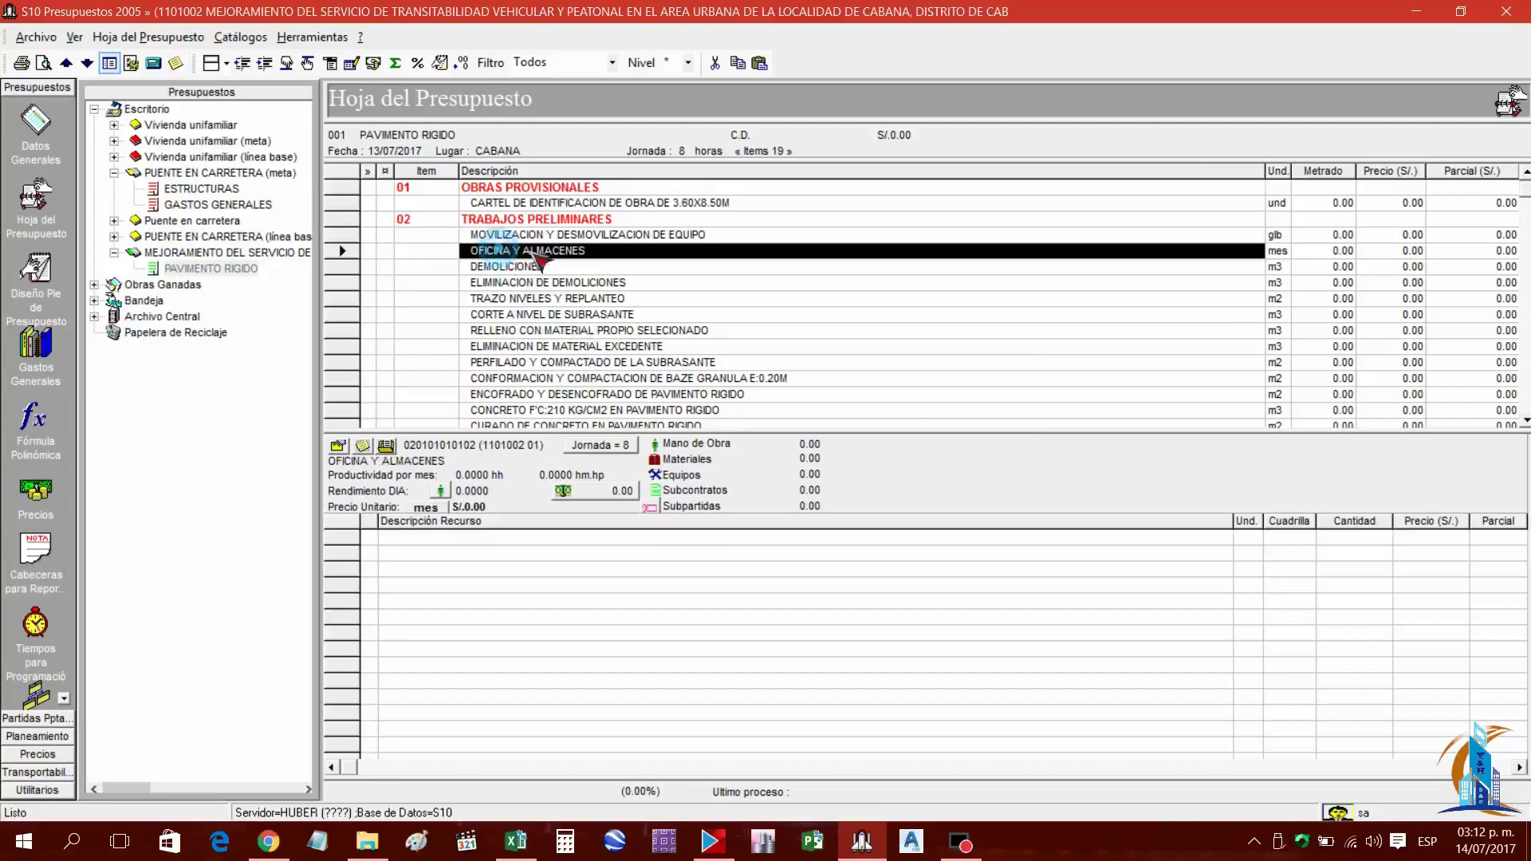
pyautogui.click(310, 66)
pyautogui.click(308, 64)
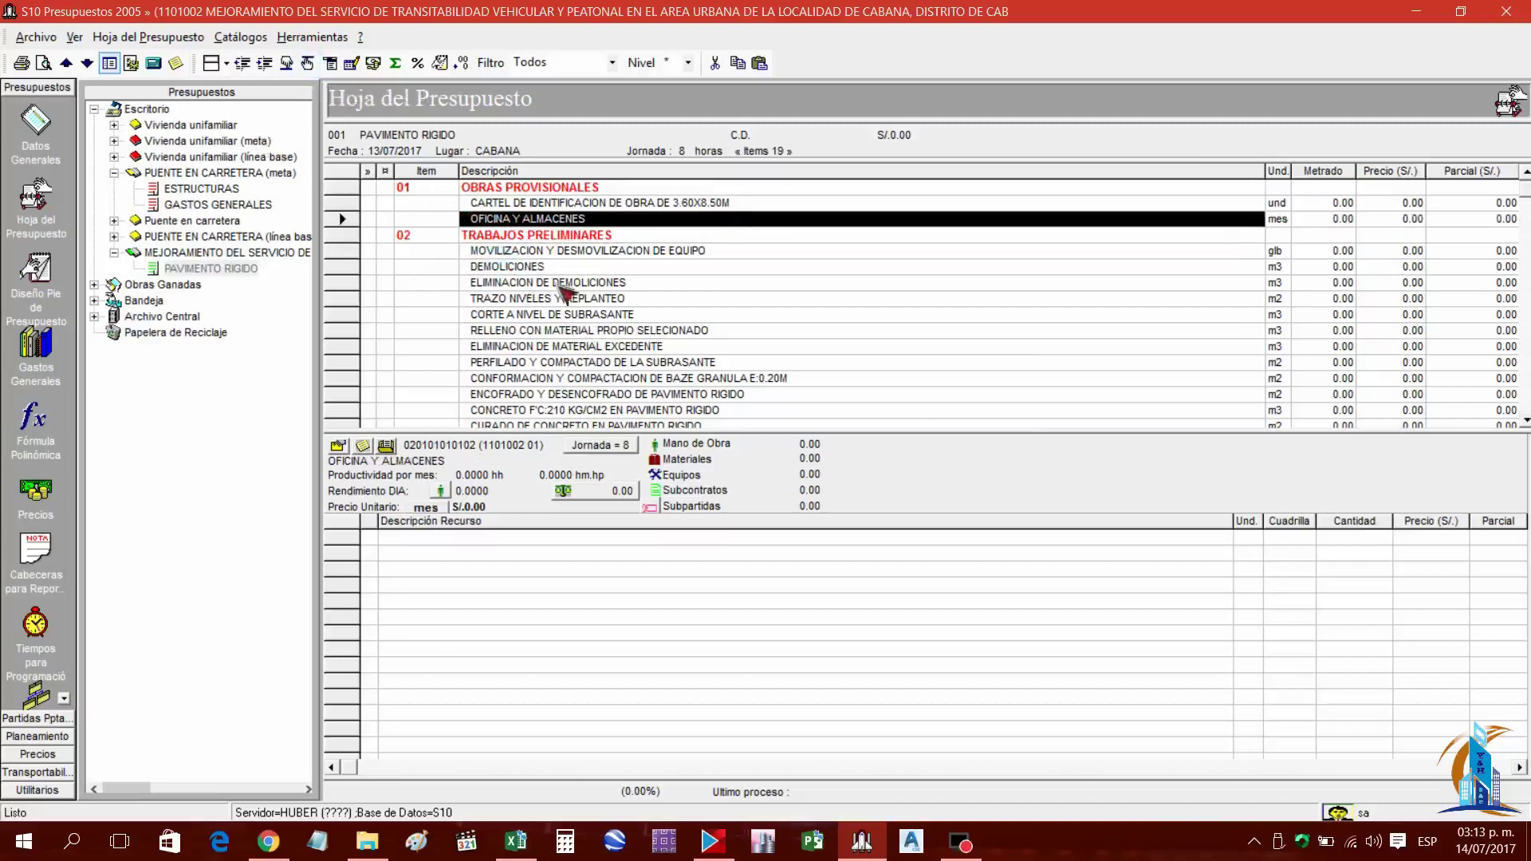
# Check the grouping in the Excel quantity summary and move the title MOVIMIENTO DE TIERRAS up to directly above CORTE A NIVEL DE SUBRASANTE
pyautogui.click(516, 842)
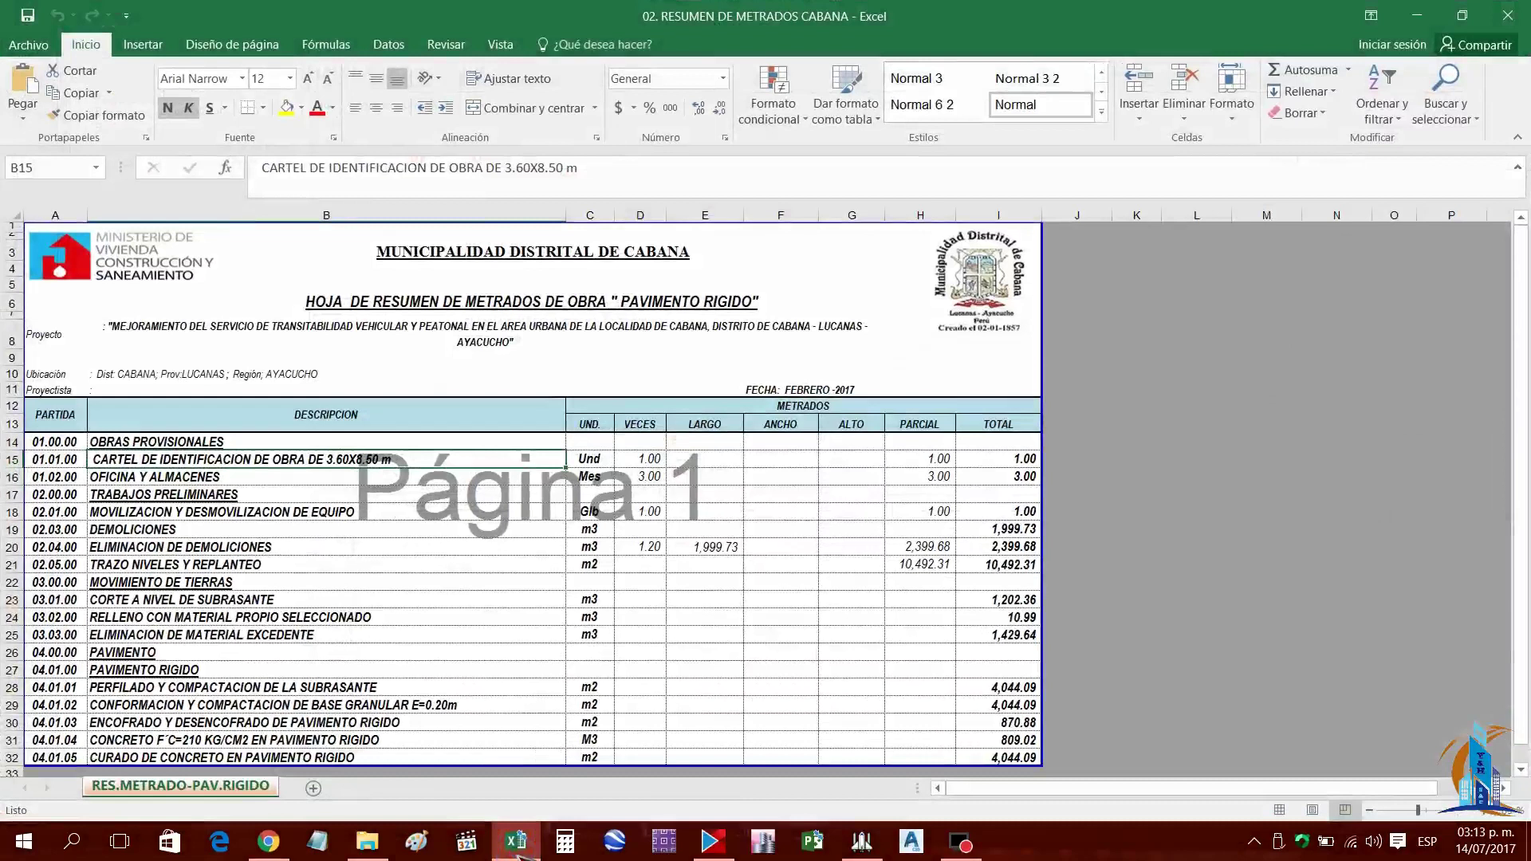
pyautogui.click(516, 843)
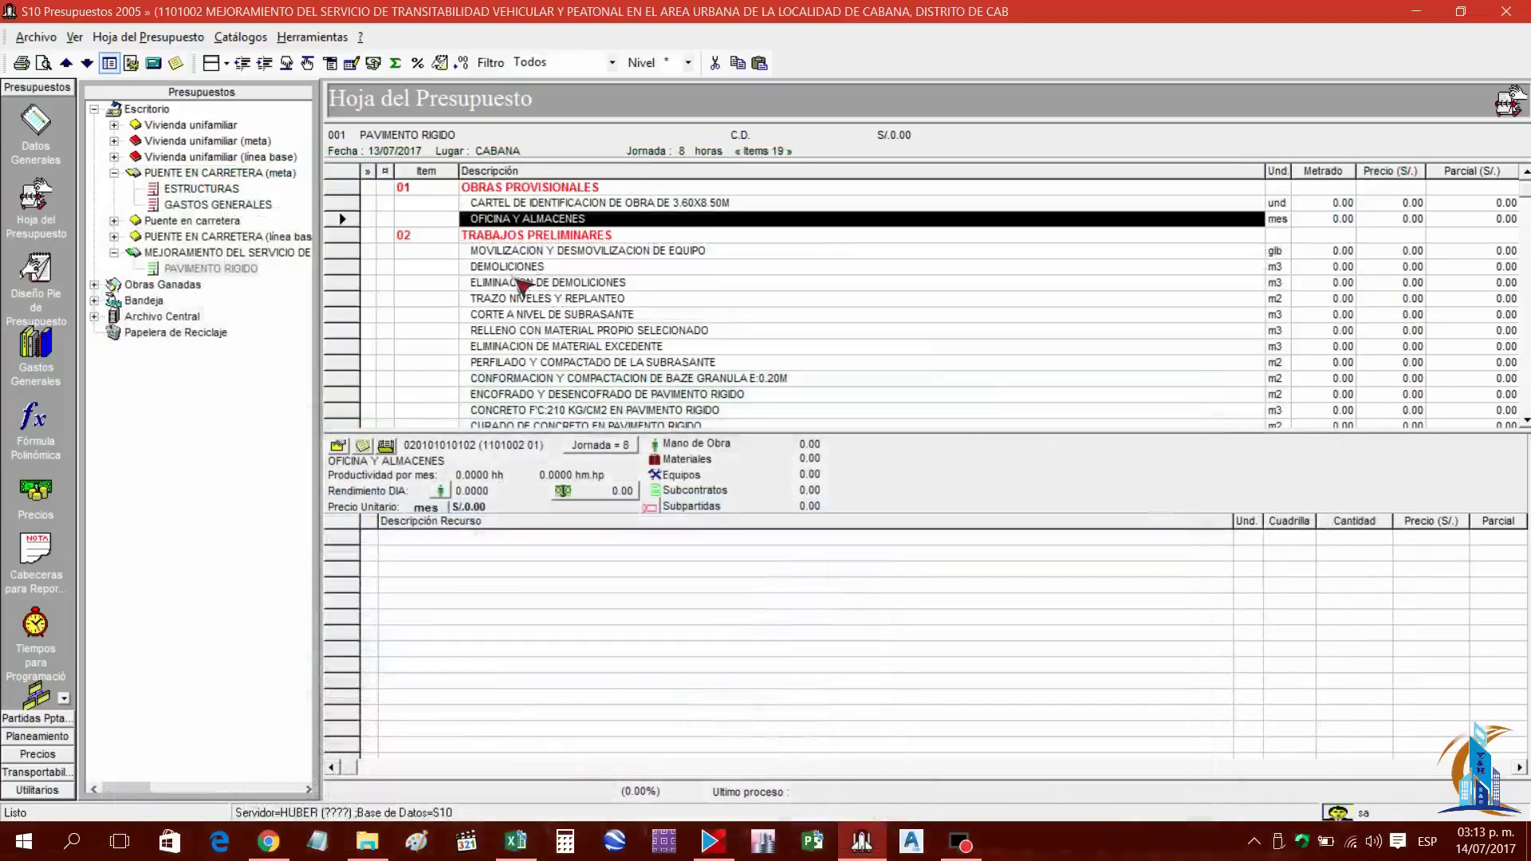
pyautogui.click(519, 284)
pyautogui.click(516, 842)
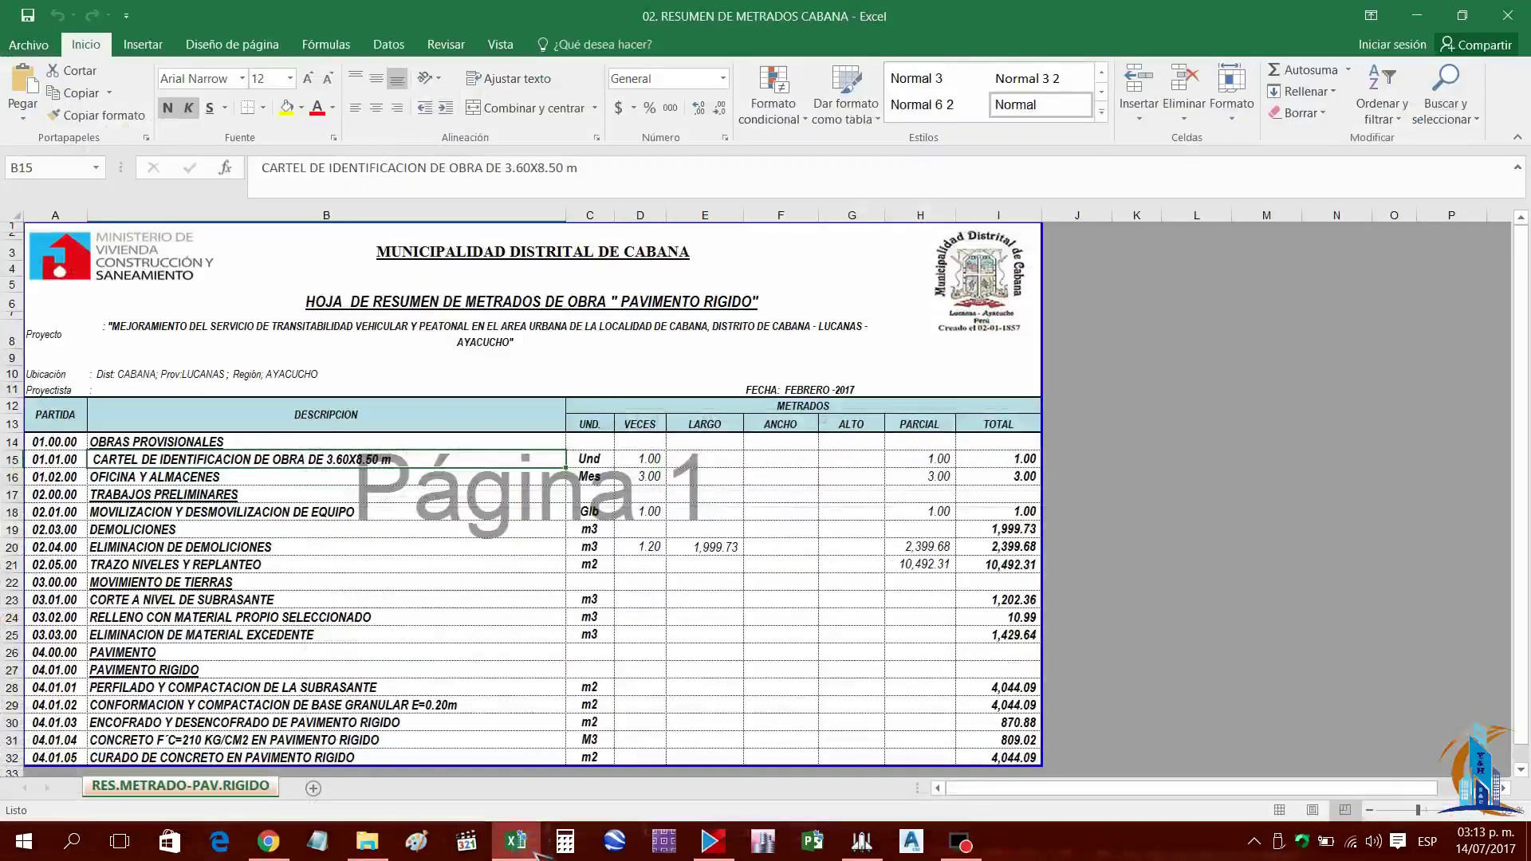
pyautogui.click(516, 842)
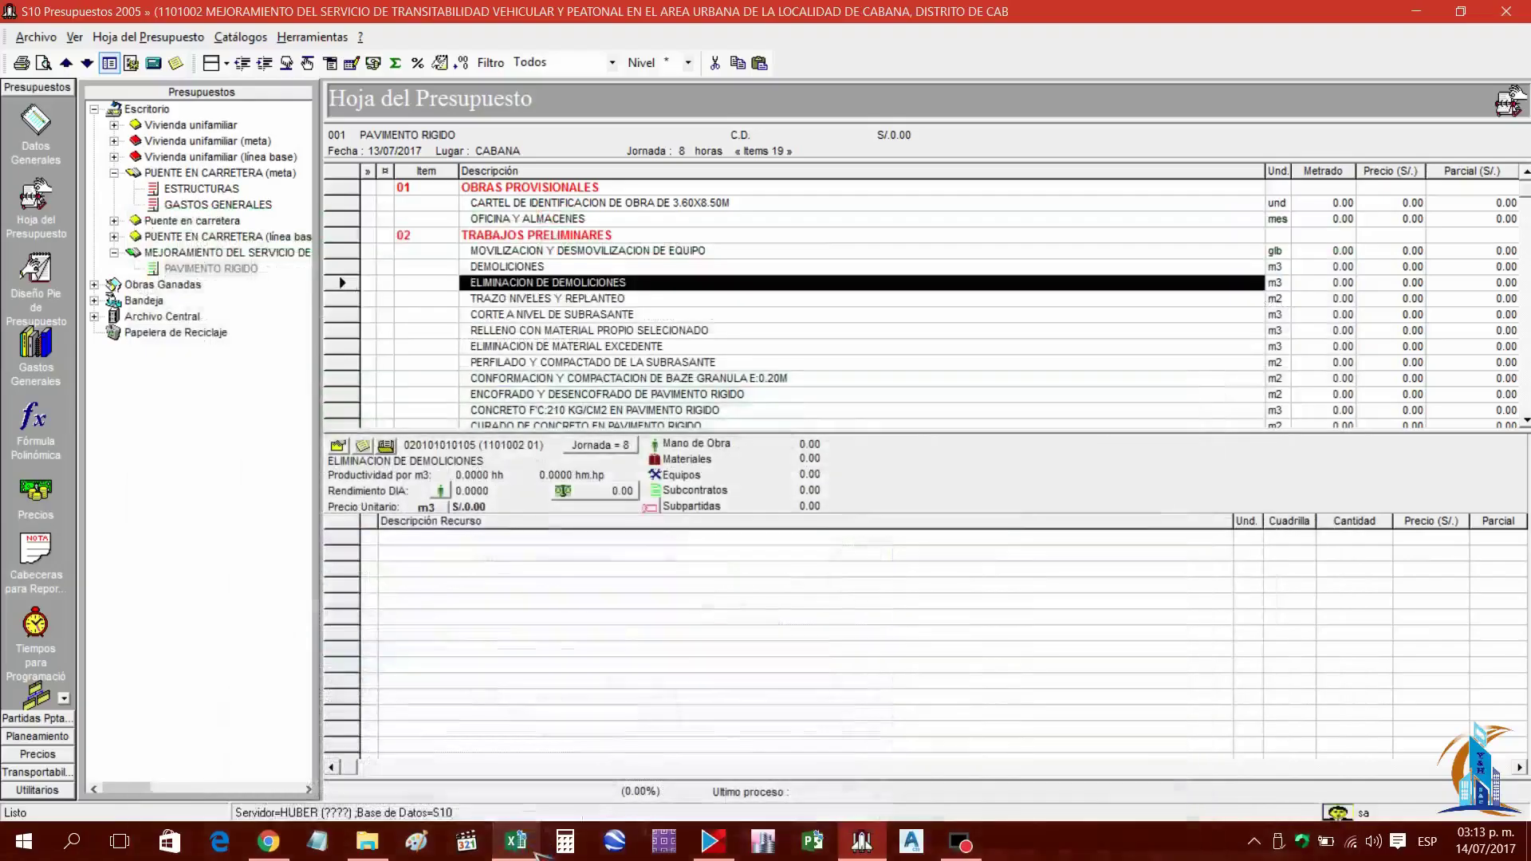
pyautogui.click(518, 300)
pyautogui.scroll(-1, 546, 335)
pyautogui.click(536, 380)
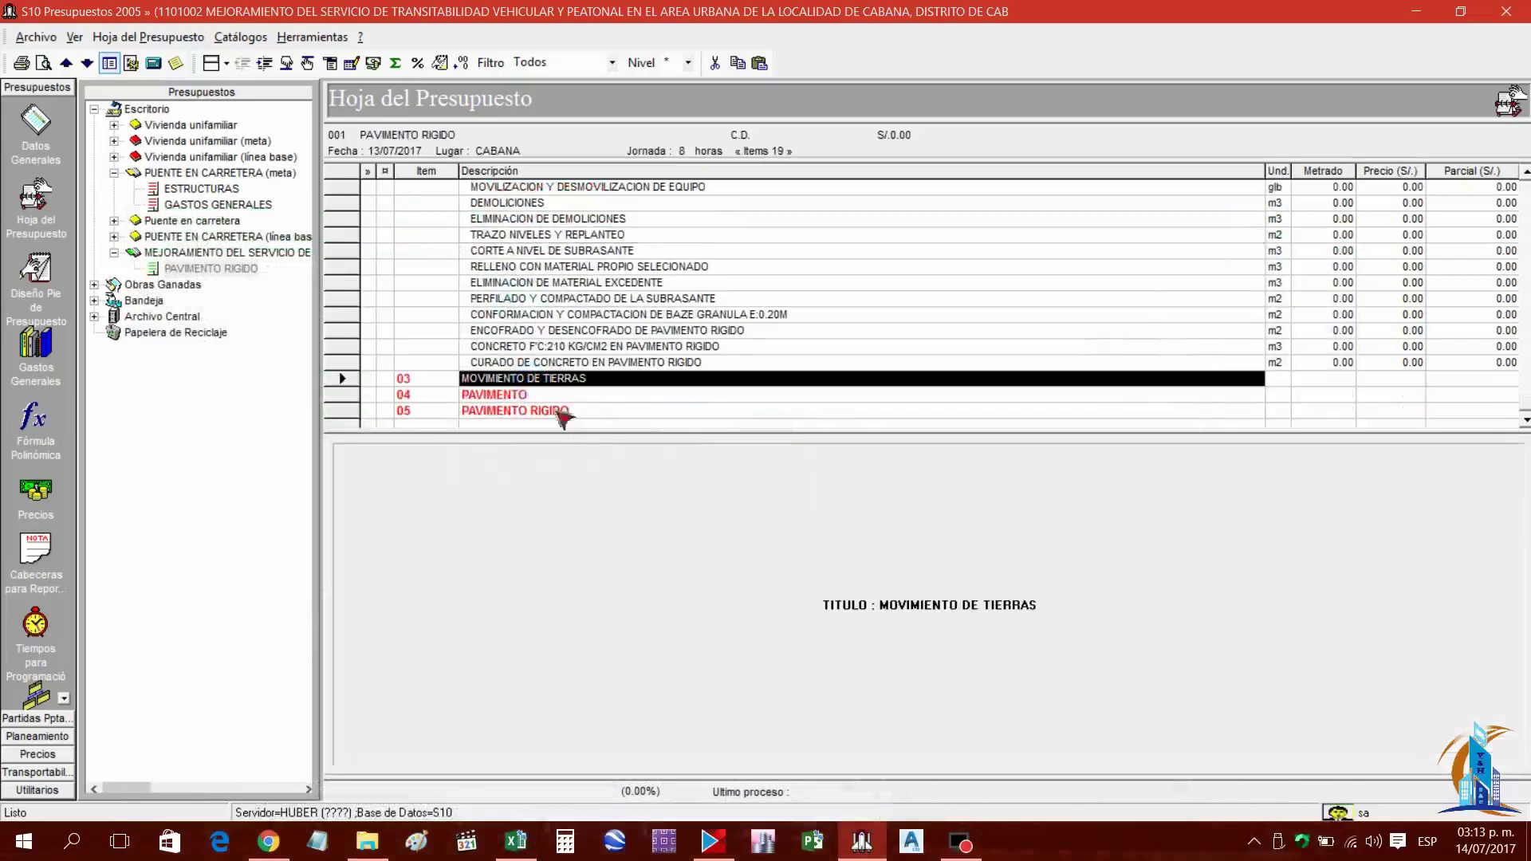
pyautogui.click(307, 64)
pyautogui.click(307, 63)
pyautogui.click(307, 64)
pyautogui.click(307, 64)
pyautogui.click(307, 64)
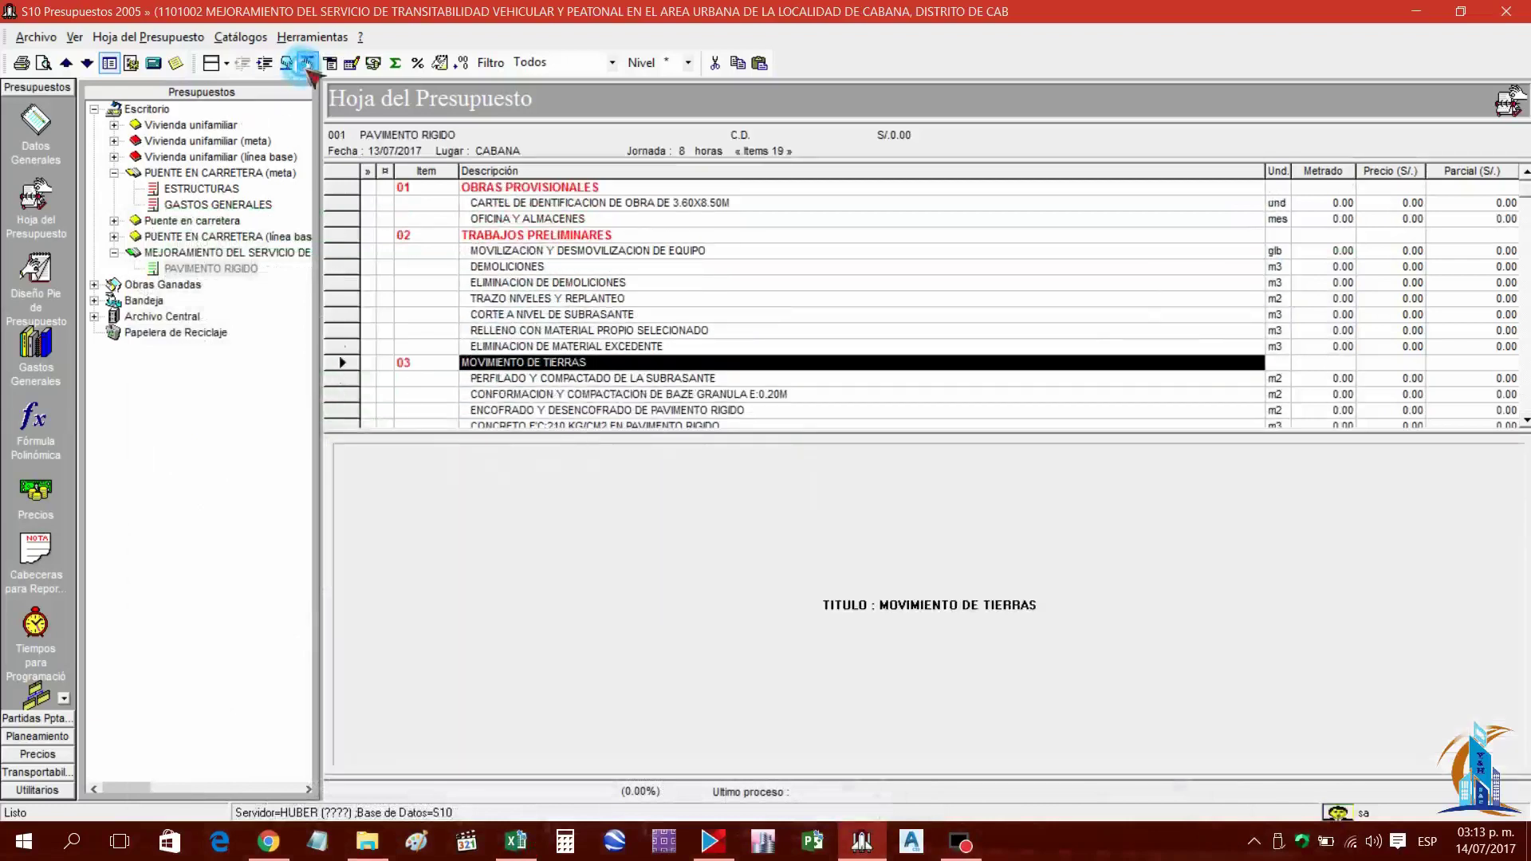
pyautogui.click(307, 64)
pyautogui.click(307, 64)
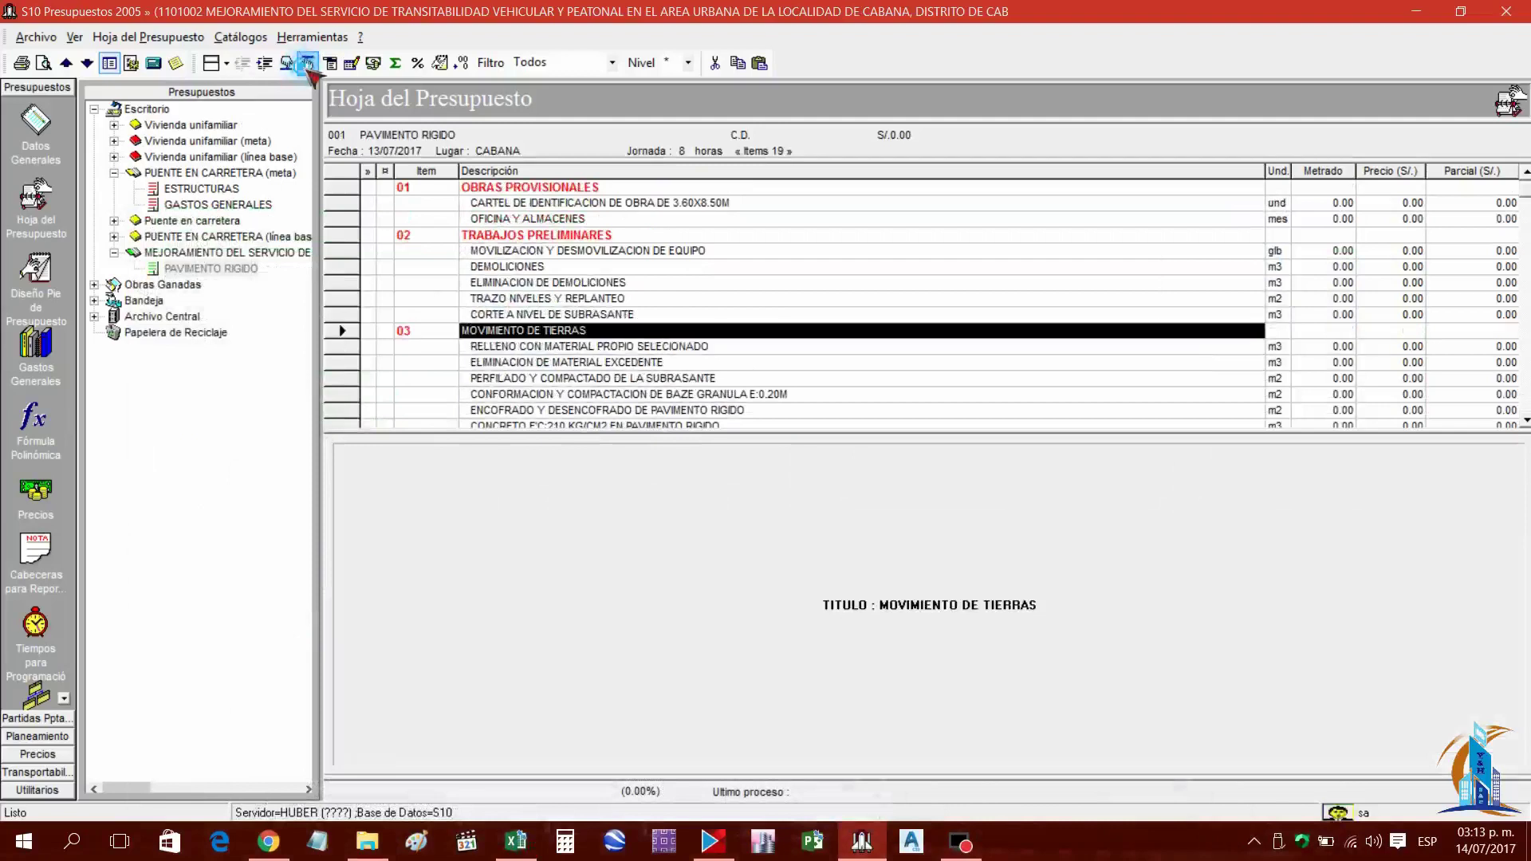
pyautogui.click(307, 64)
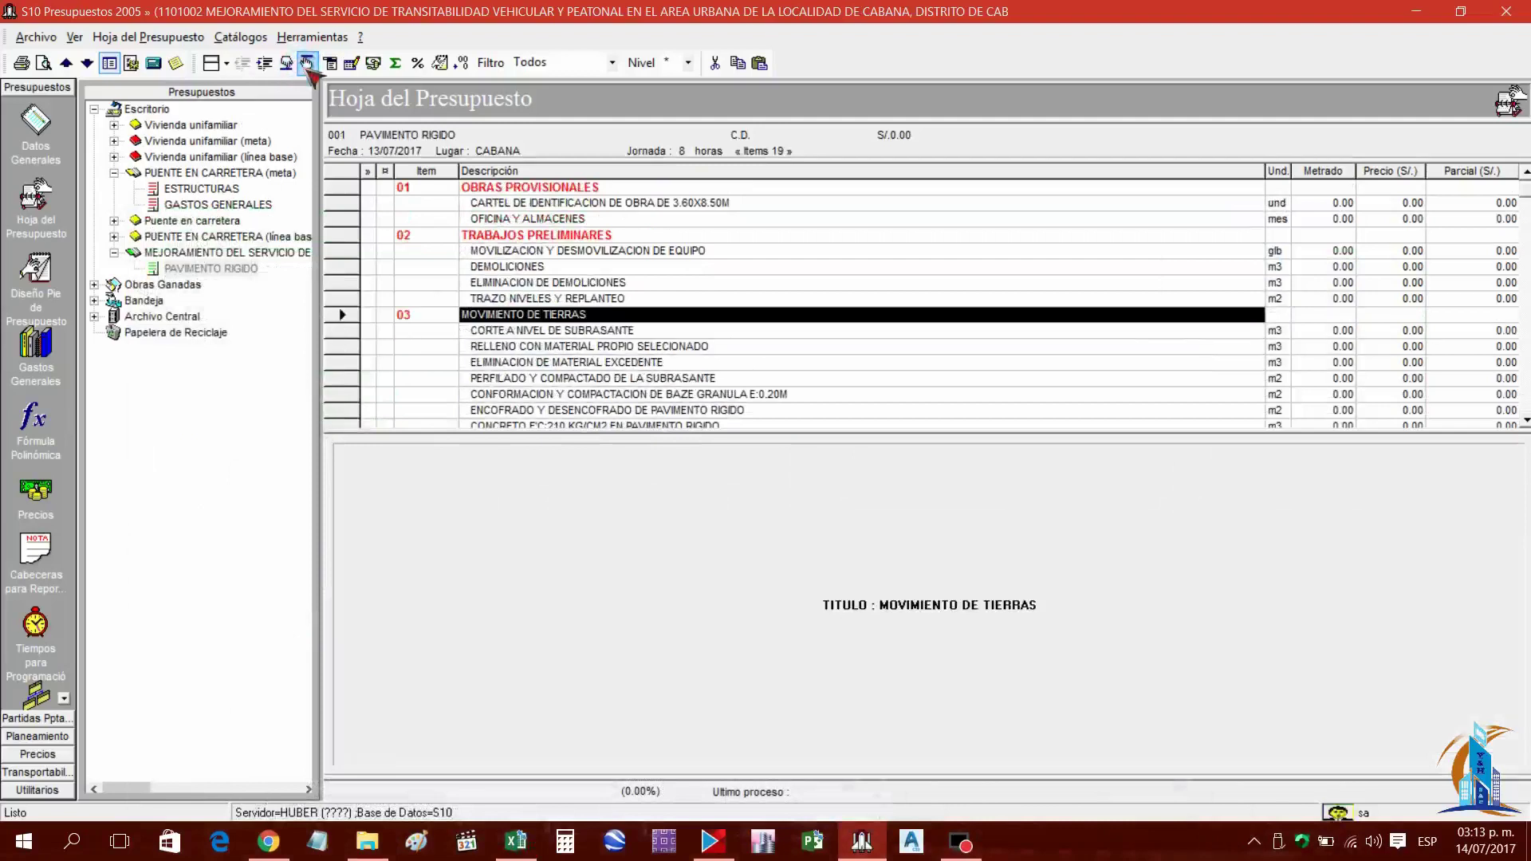
# Check the grouping in the Excel quantity summary and move the title PAVIMENTO up to directly above PERFILADO Y COMPACTADO DE LA SUBRASANTE
pyautogui.click(568, 332)
pyautogui.scroll(-3, 590, 356)
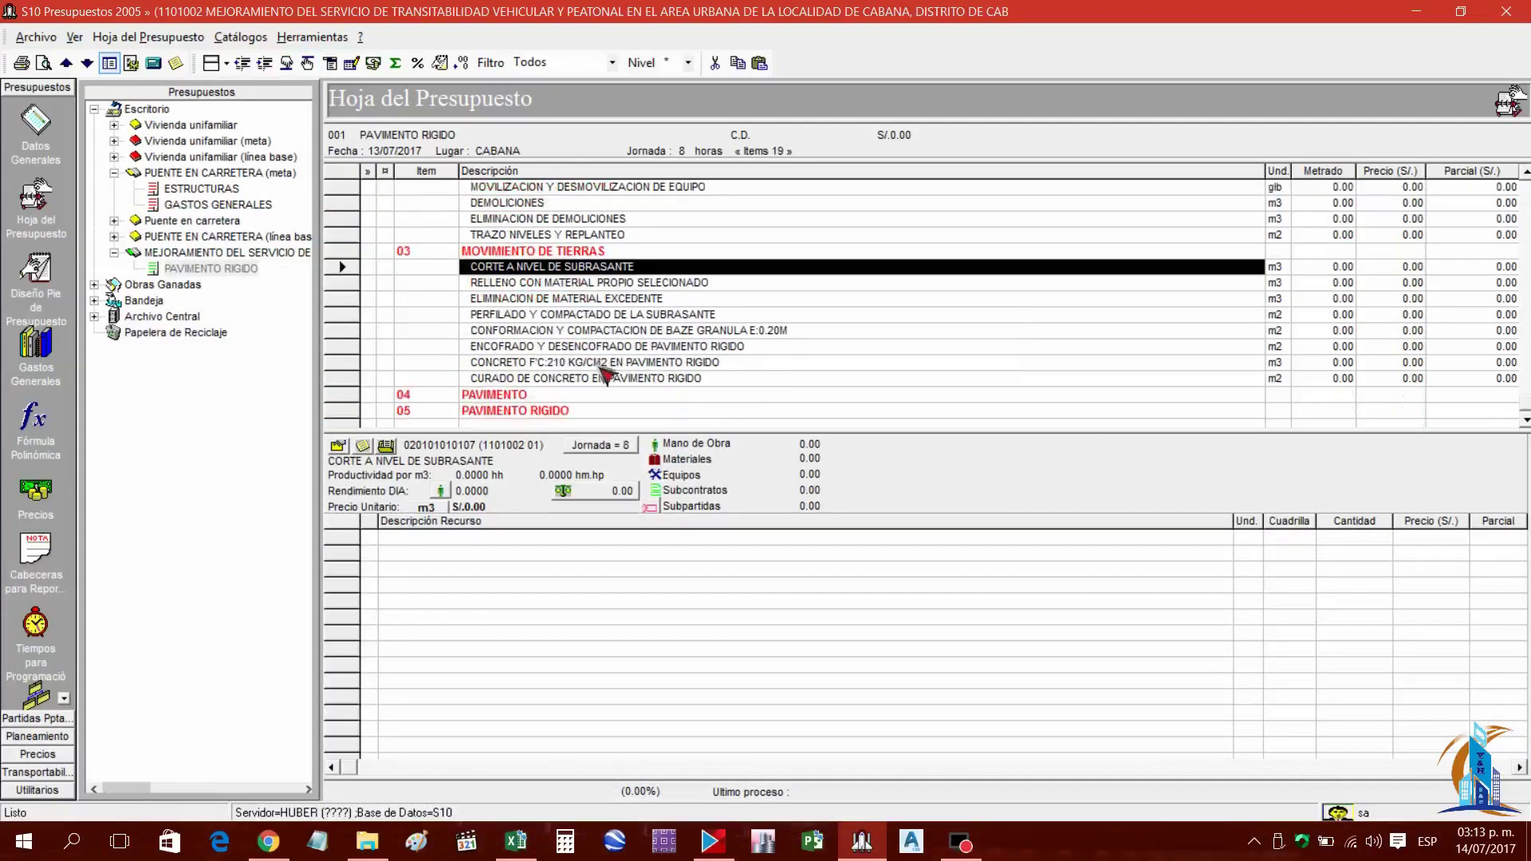
pyautogui.click(529, 850)
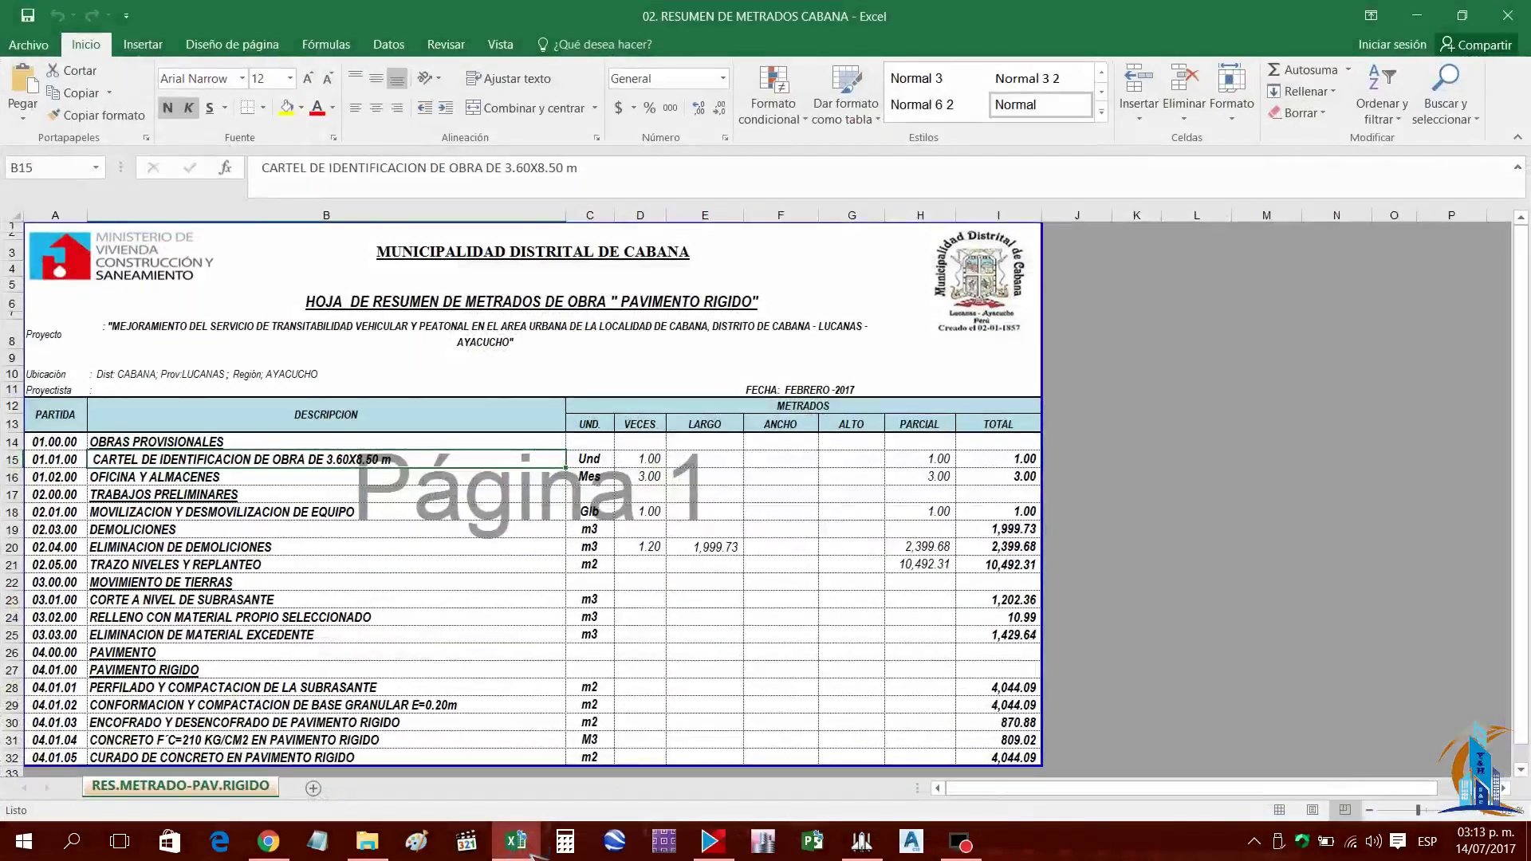
pyautogui.click(531, 852)
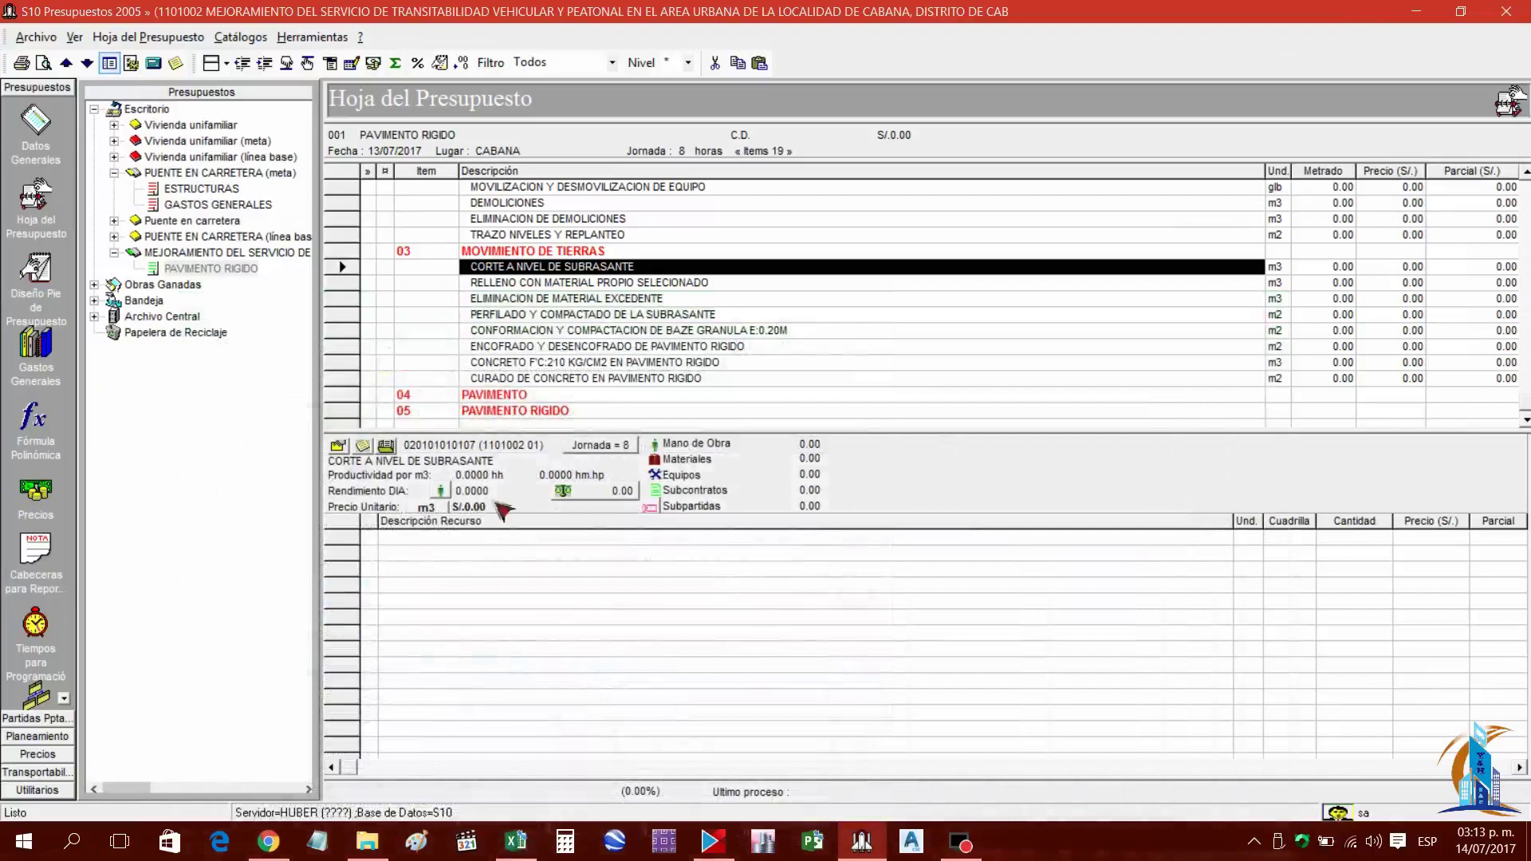
pyautogui.click(511, 395)
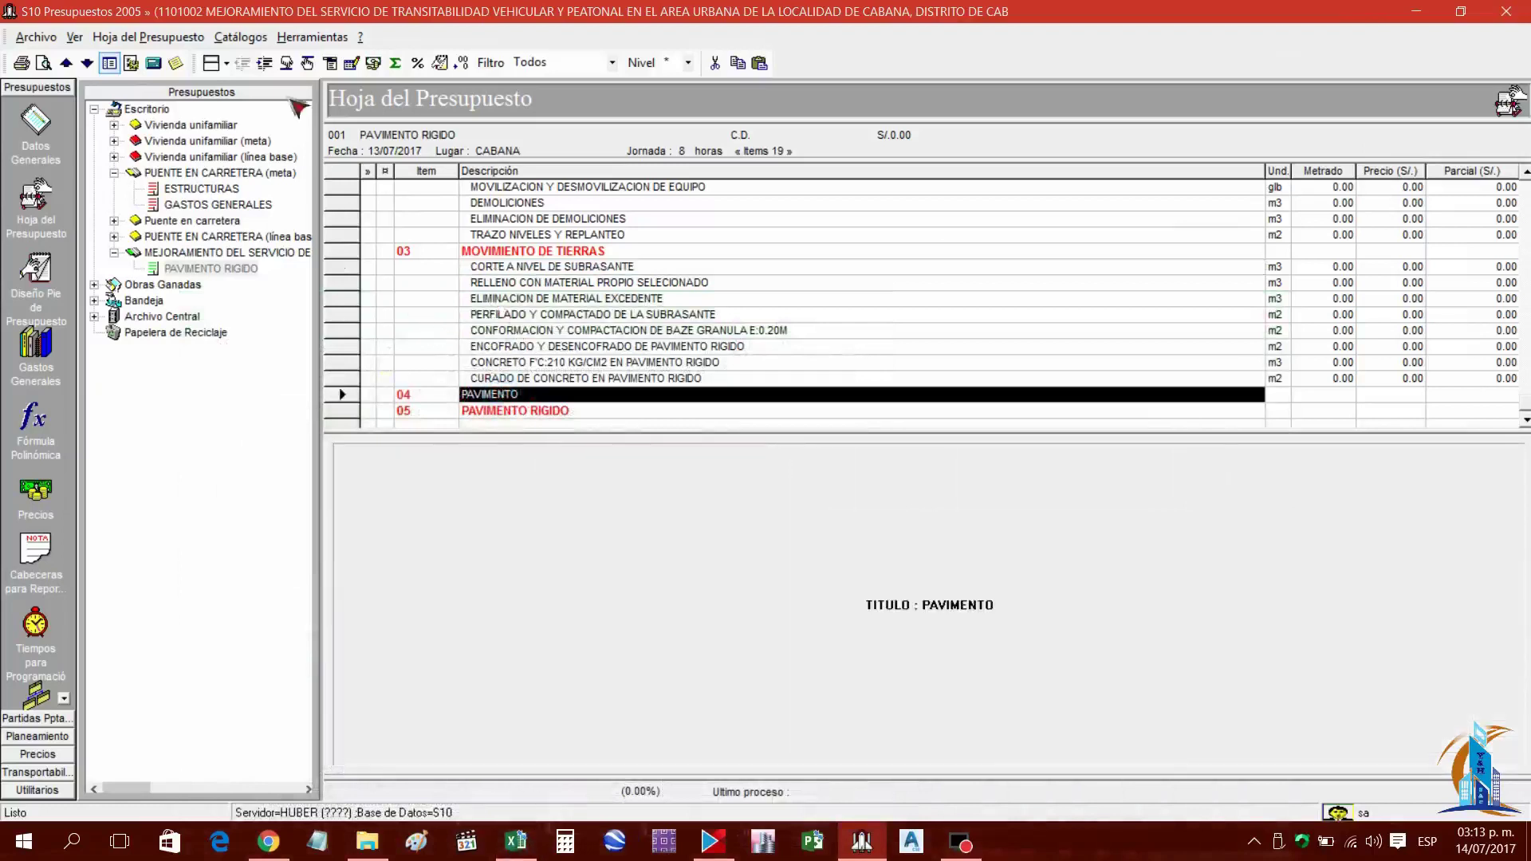
pyautogui.click(307, 62)
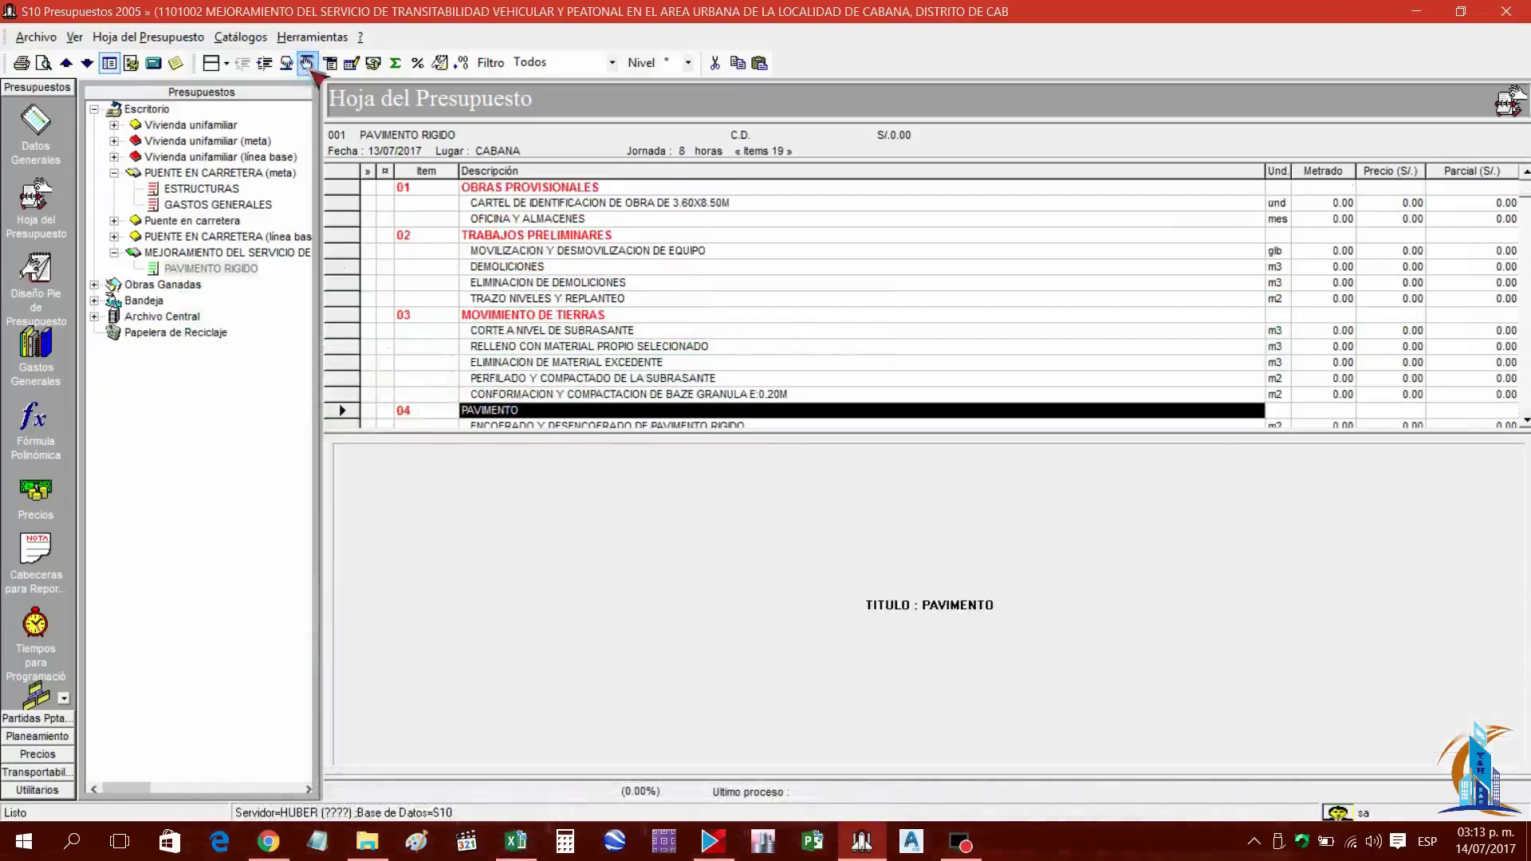
pyautogui.click(307, 62)
pyautogui.click(307, 63)
pyautogui.scroll(-1, 535, 279)
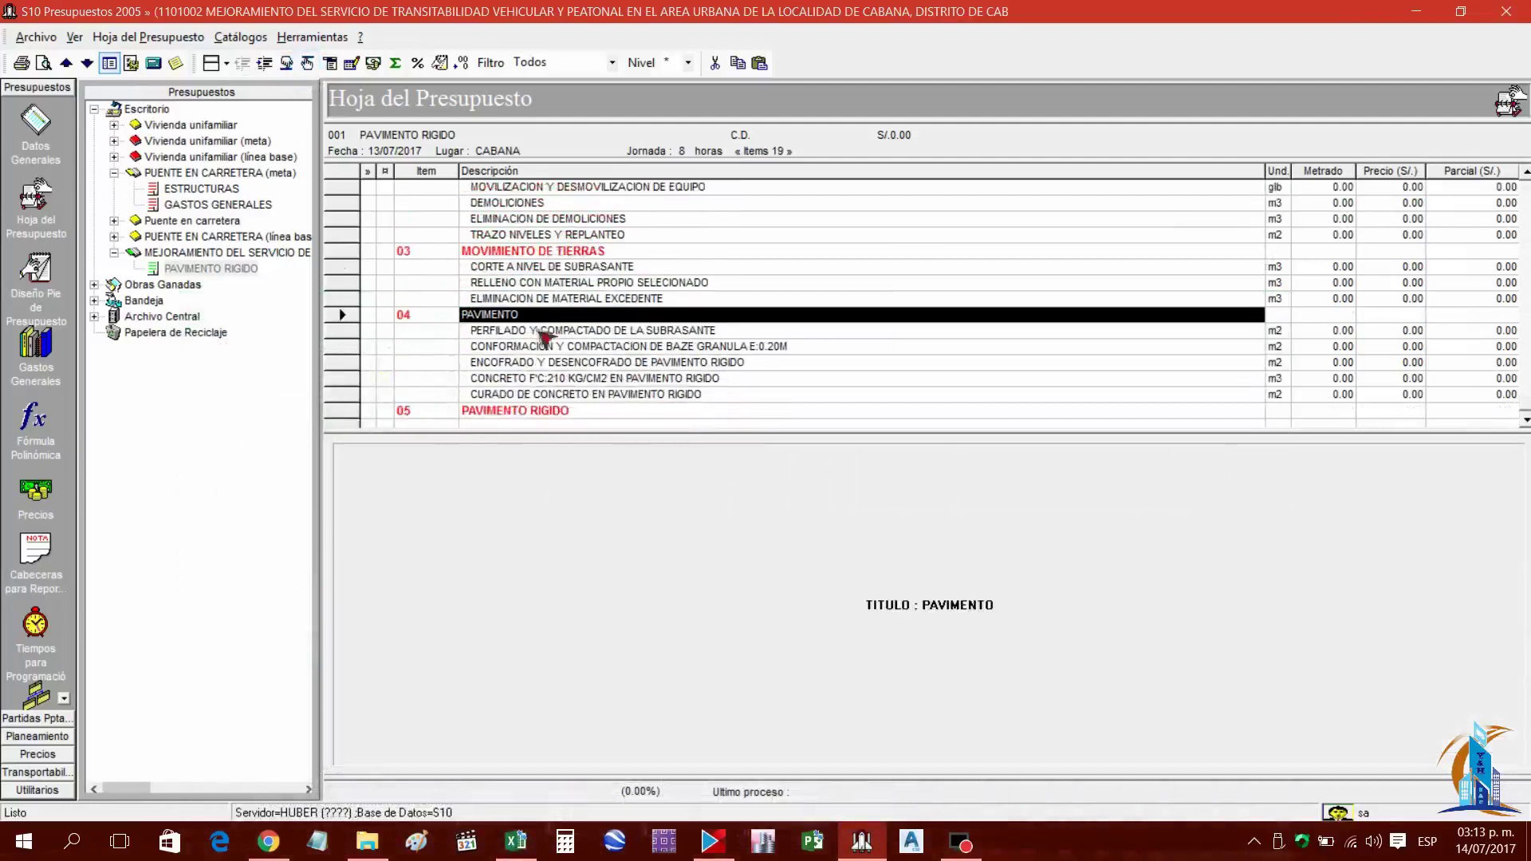
# Move the title PAVIMENTO RIGIDO up to directly below the title PAVIMENTO, above PERFILADO Y COMPACTADO DE LA SUBRASANTE
pyautogui.click(501, 412)
pyautogui.click(308, 62)
pyautogui.click(307, 62)
pyautogui.click(308, 62)
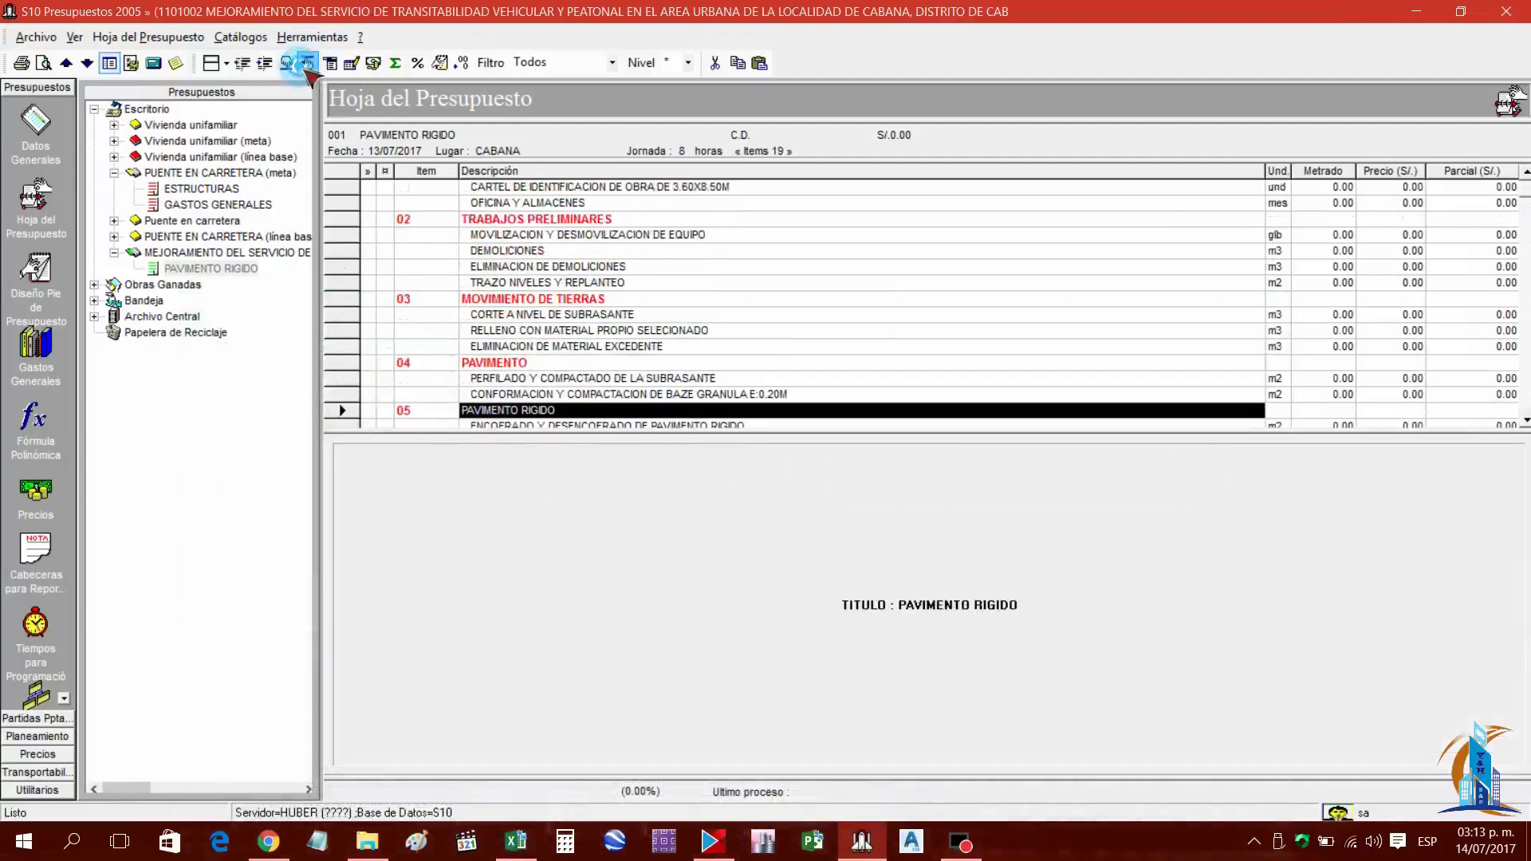
pyautogui.click(307, 64)
pyautogui.click(307, 64)
pyautogui.scroll(-1, 626, 399)
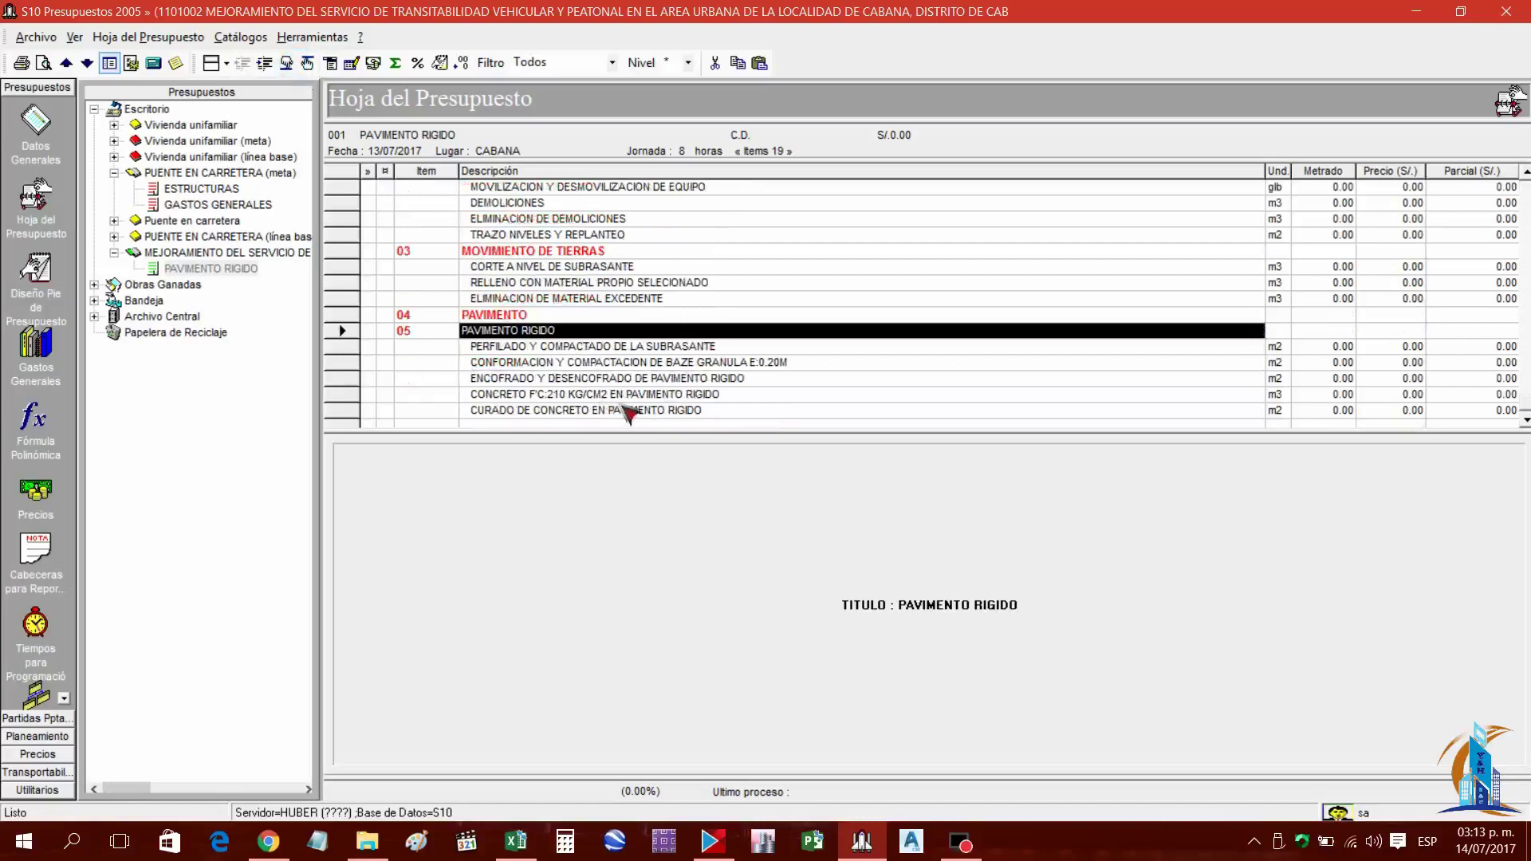
# Review the order of the titles and partidas and generate their item numbers across the budget sheet
pyautogui.scroll(1, 666, 399)
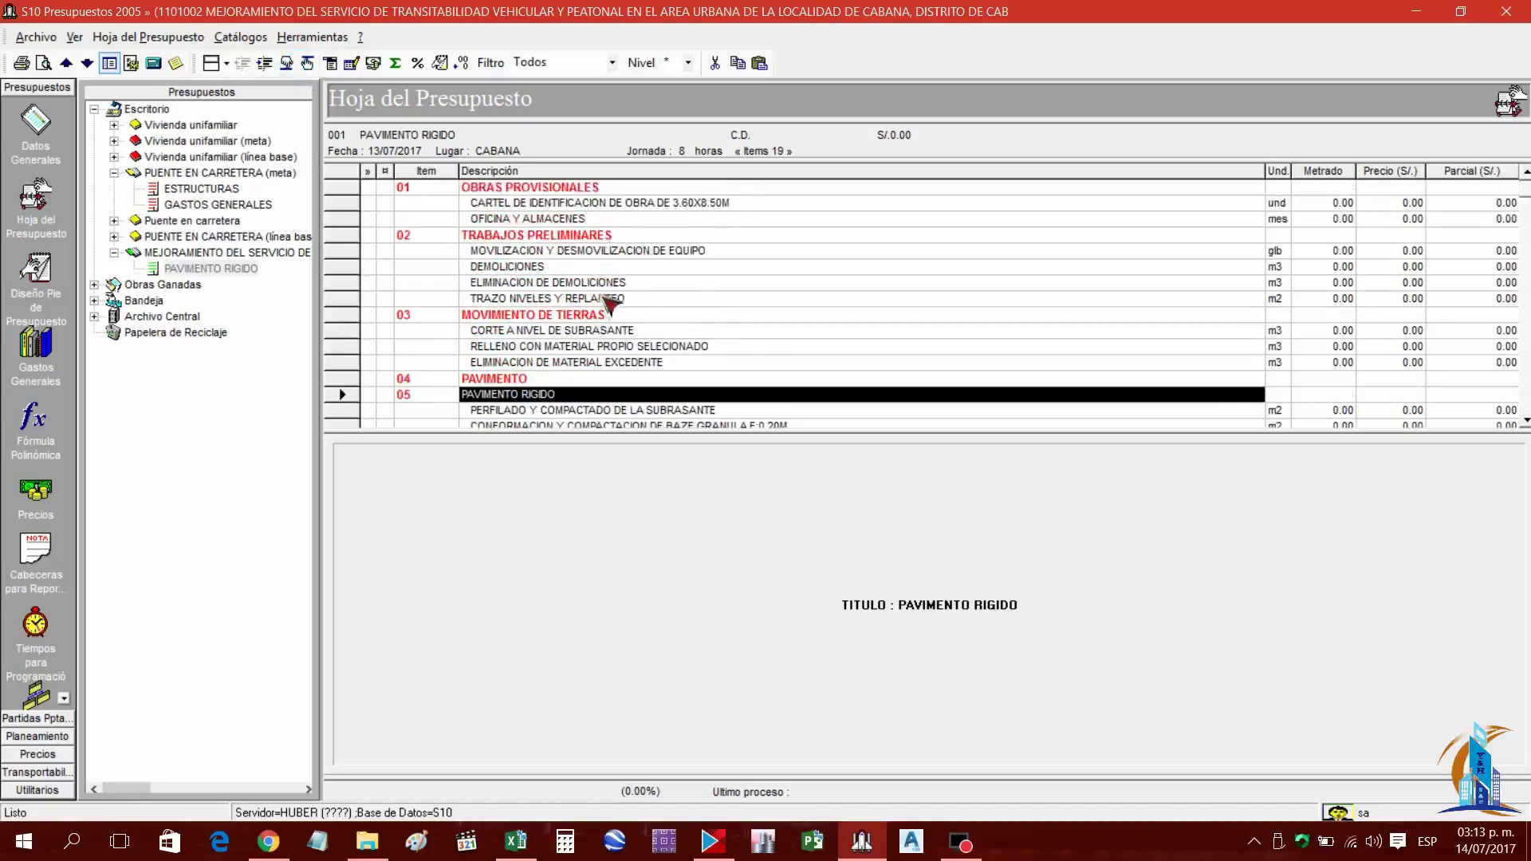
pyautogui.scroll(-1, 610, 307)
pyautogui.scroll(1, 588, 387)
pyautogui.scroll(-1, 559, 359)
pyautogui.scroll(1, 542, 339)
pyautogui.scroll(-1, 542, 343)
pyautogui.scroll(1, 541, 355)
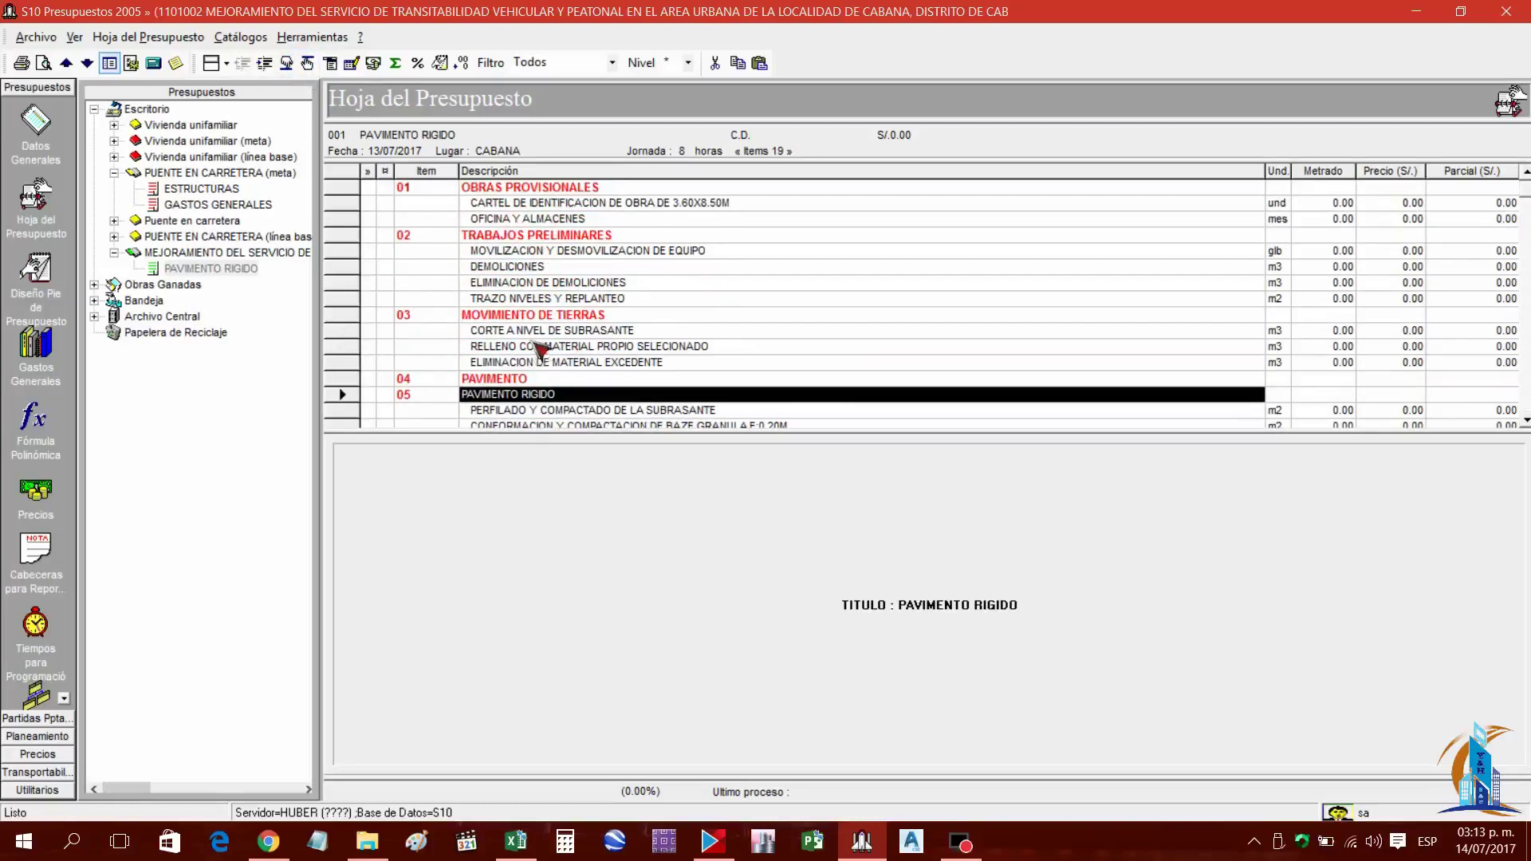
pyautogui.click(329, 62)
pyautogui.scroll(-1, 551, 342)
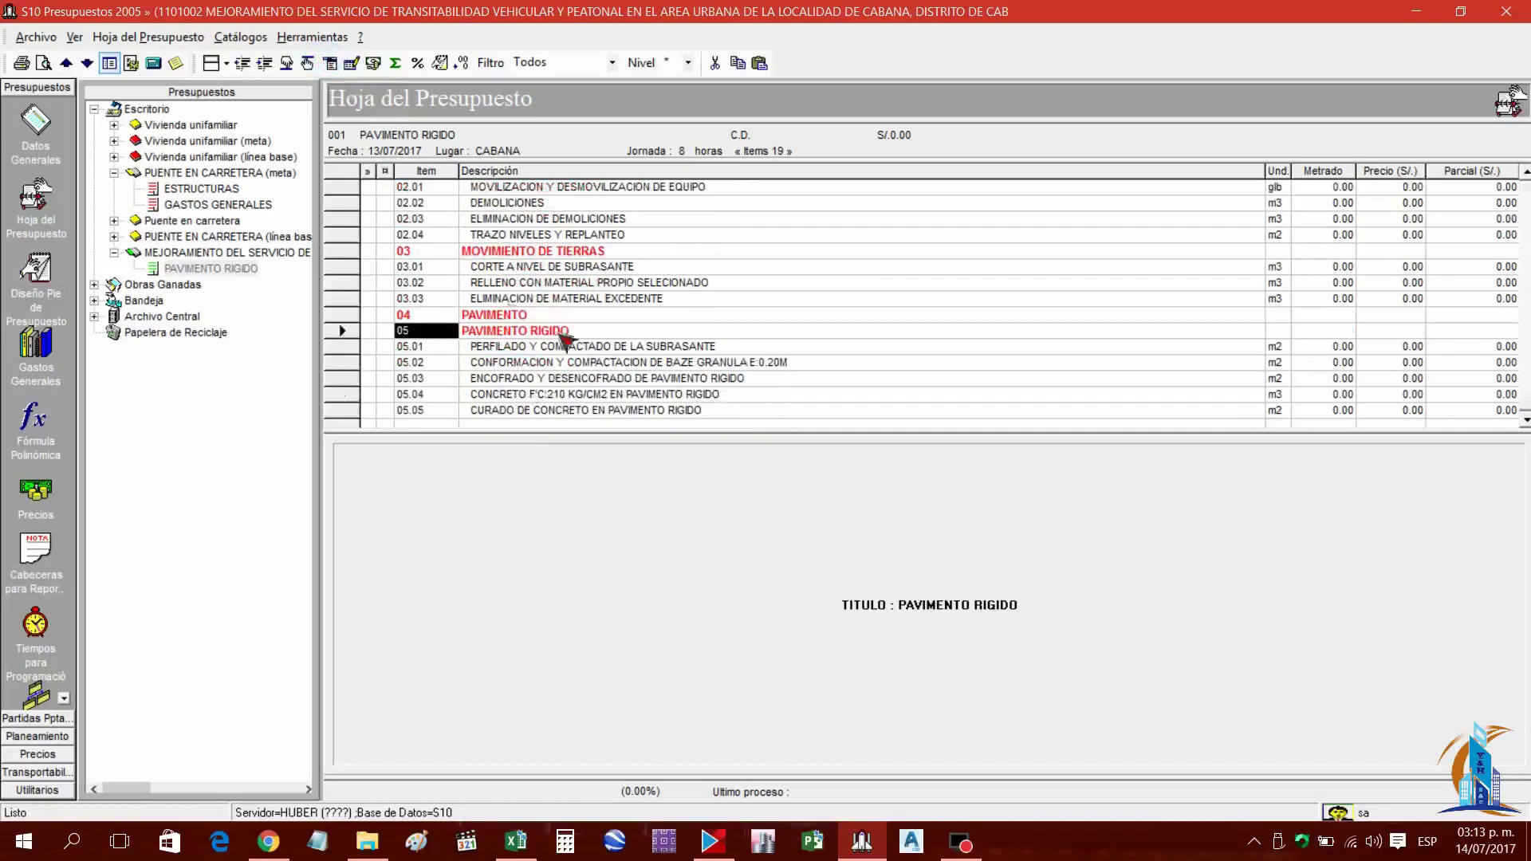
# Select the title PAVIMENTO RIGIDO together with its five partidas and indent them one level to make it a subtitle of PAVIMENTO
pyautogui.click(510, 333)
pyautogui.press('Up')
pyautogui.press('Down')
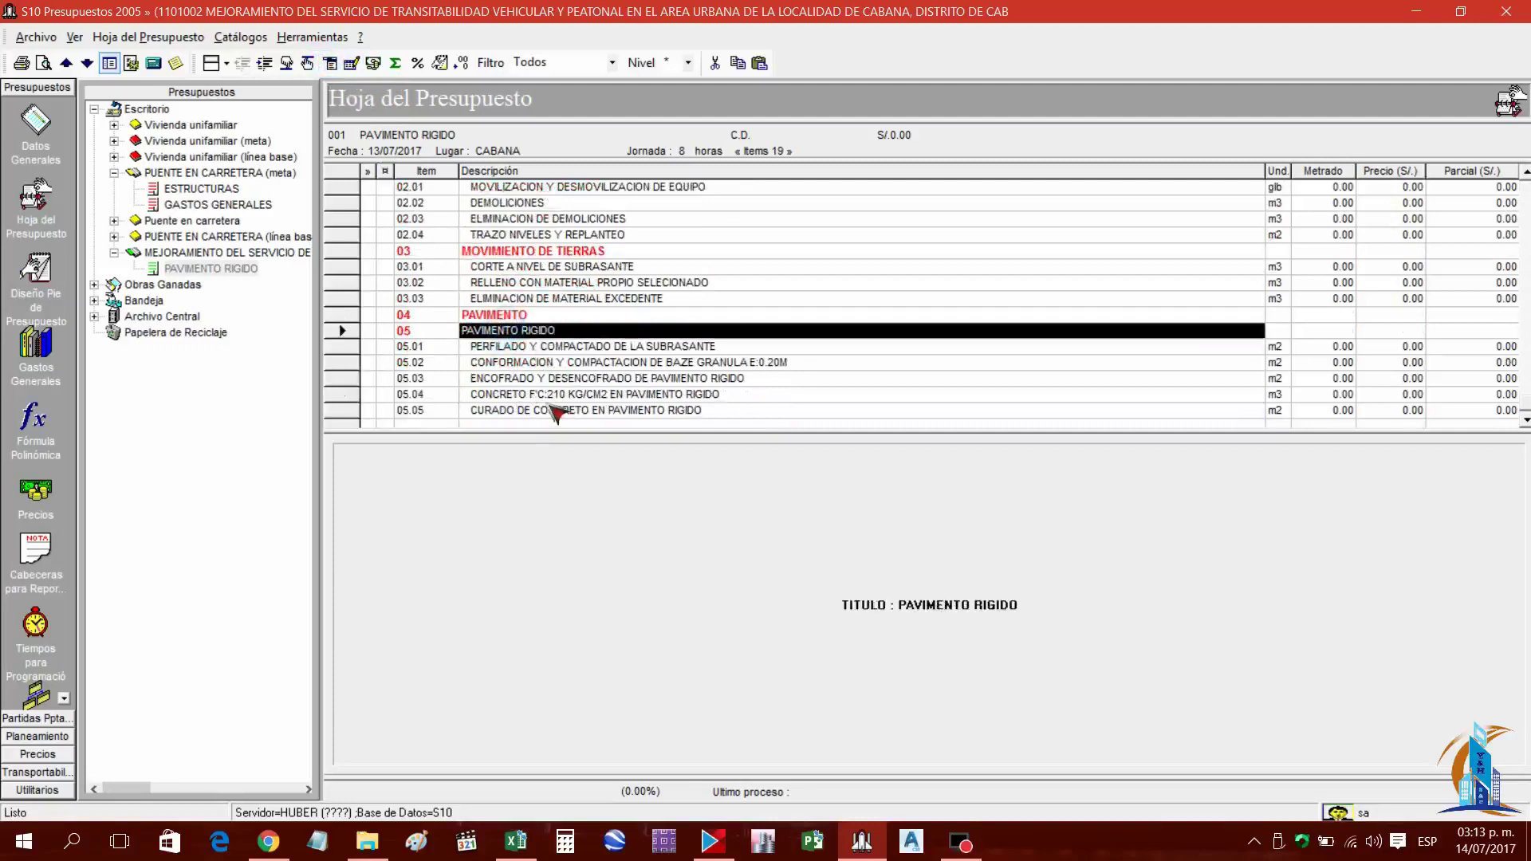
pyautogui.click(513, 316)
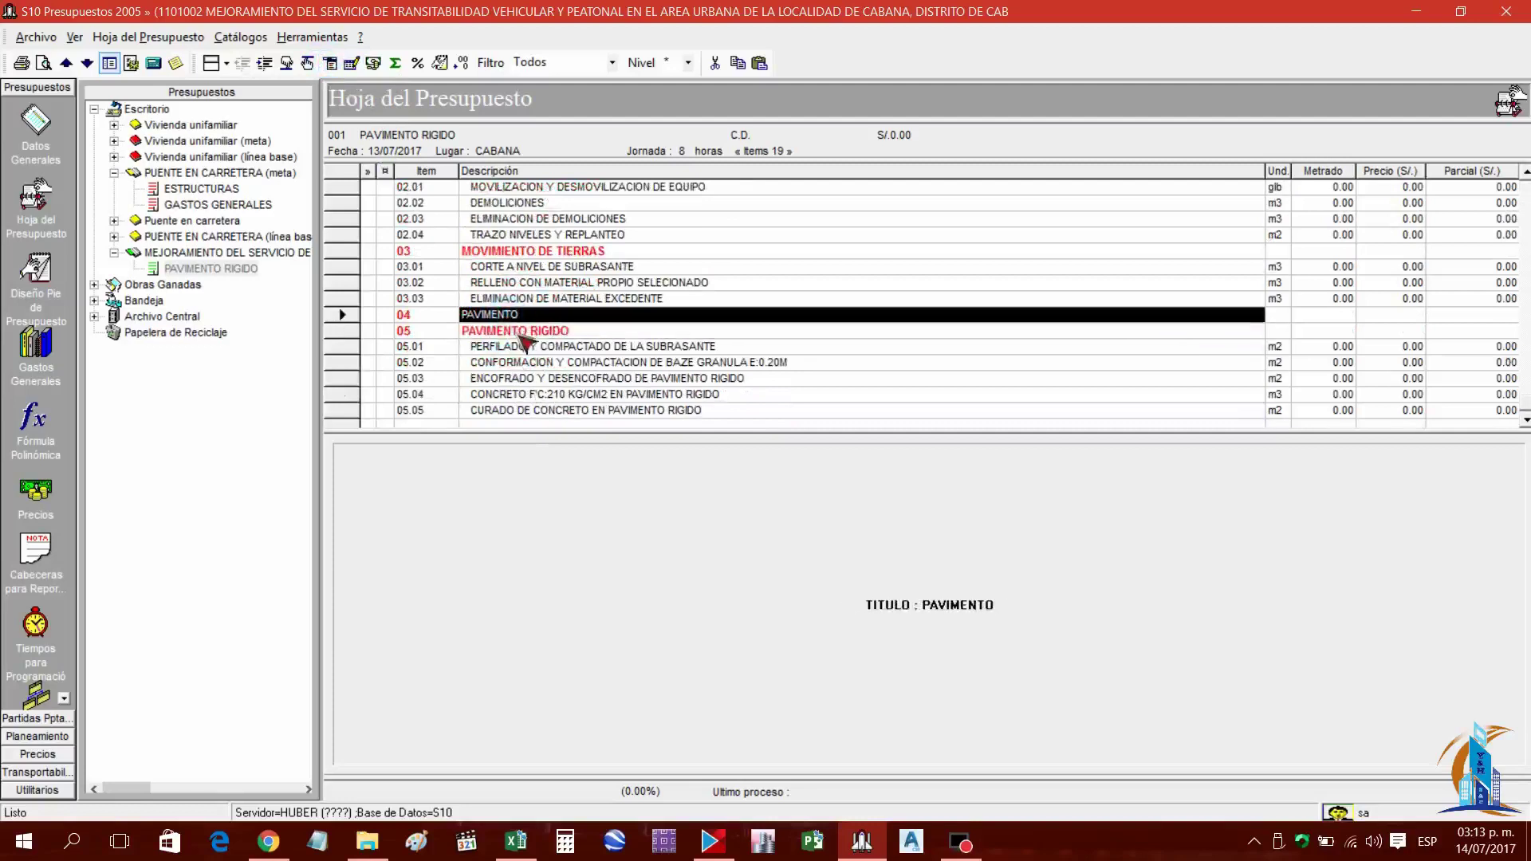
pyautogui.click(522, 334)
pyautogui.click(518, 348)
pyautogui.click(527, 380)
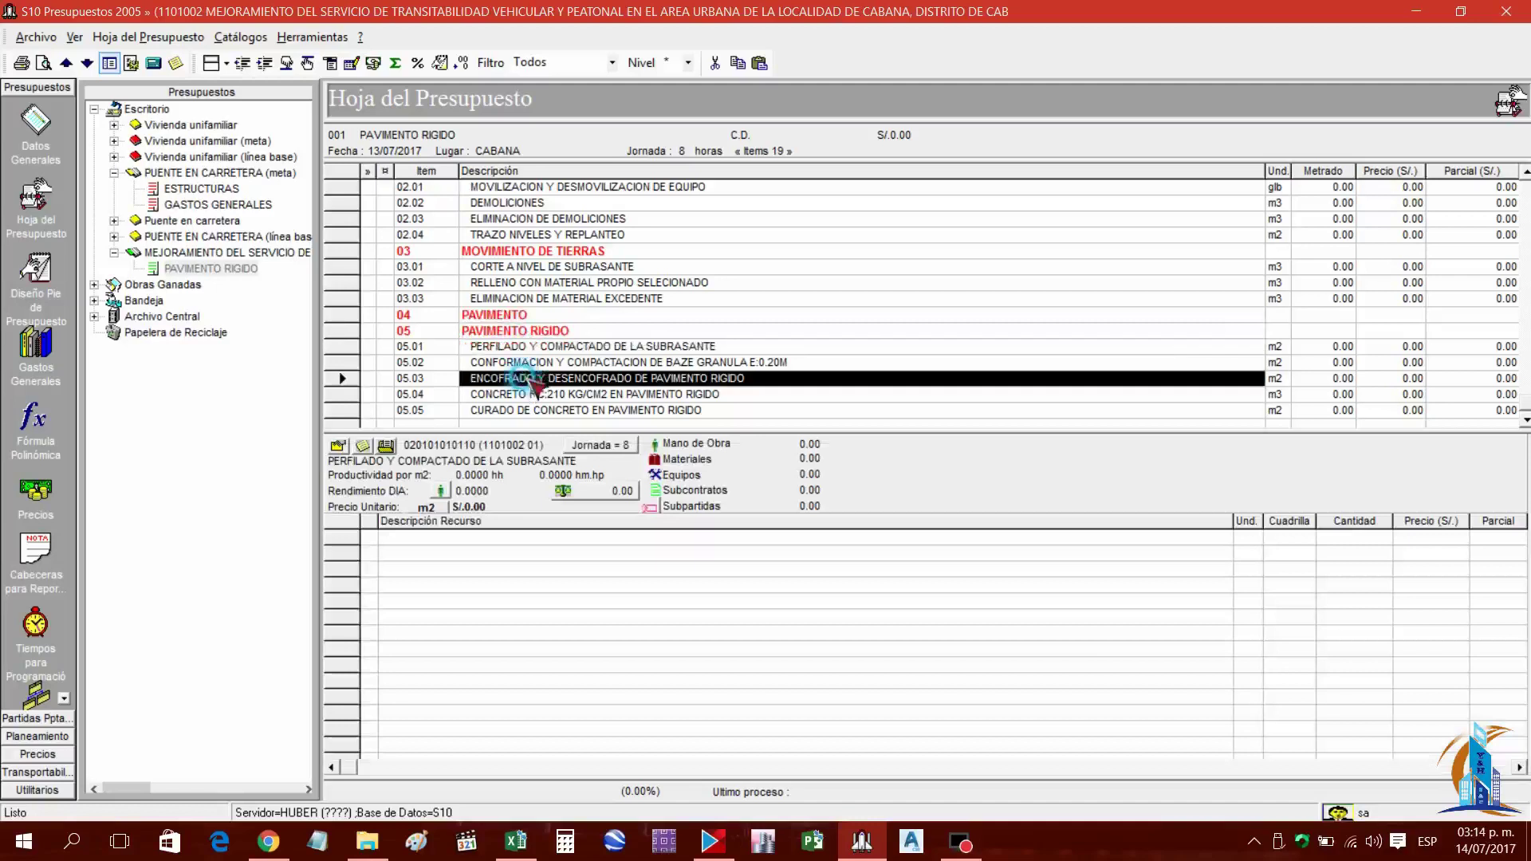
pyautogui.click(517, 349)
pyautogui.keyDown('shift'); pyautogui.click(503, 330); pyautogui.keyUp('shift')
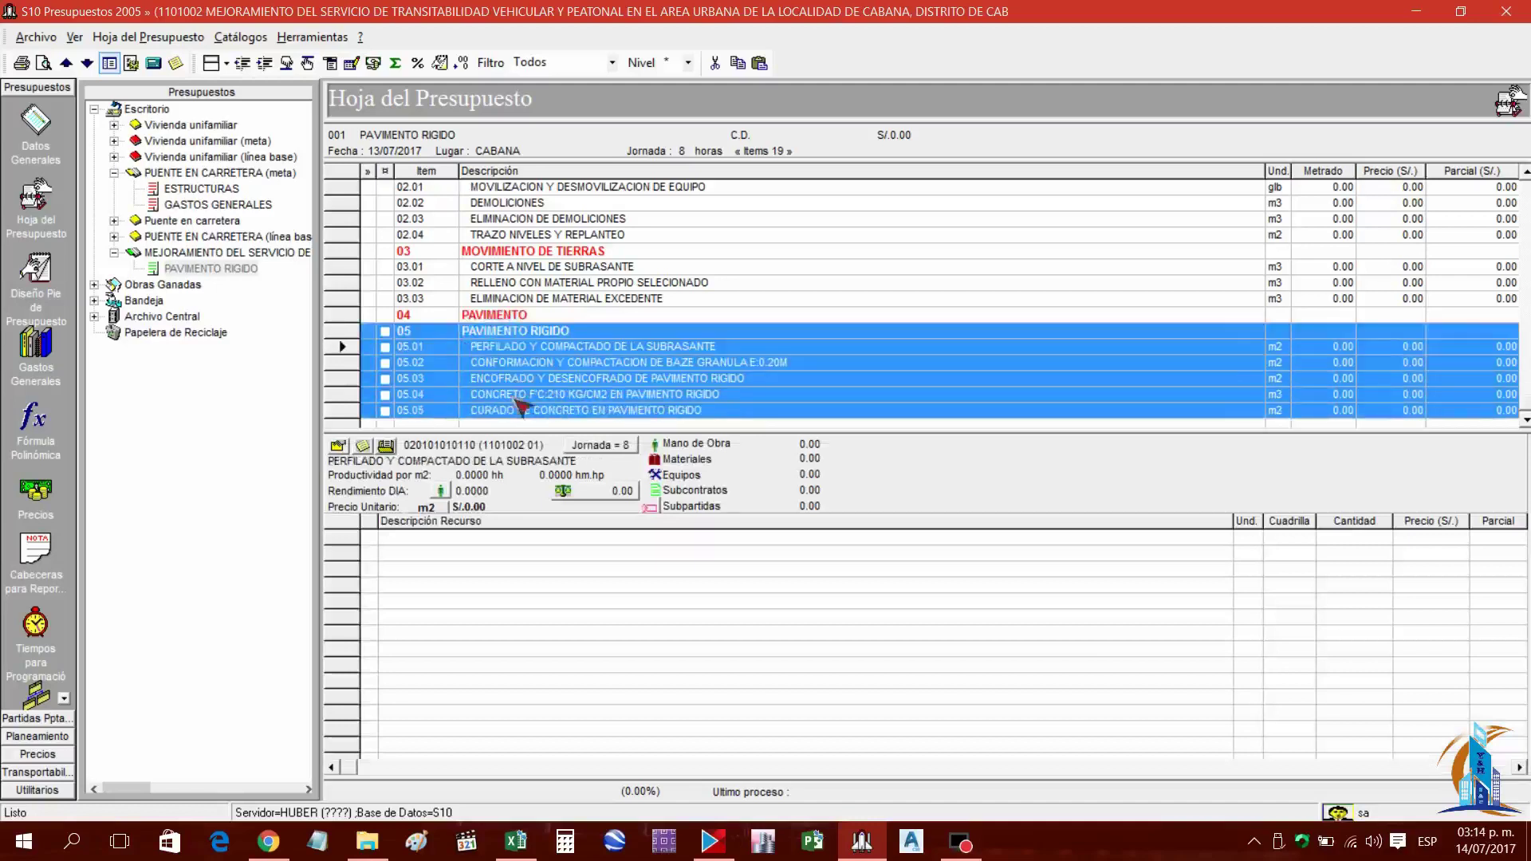
pyautogui.click(264, 63)
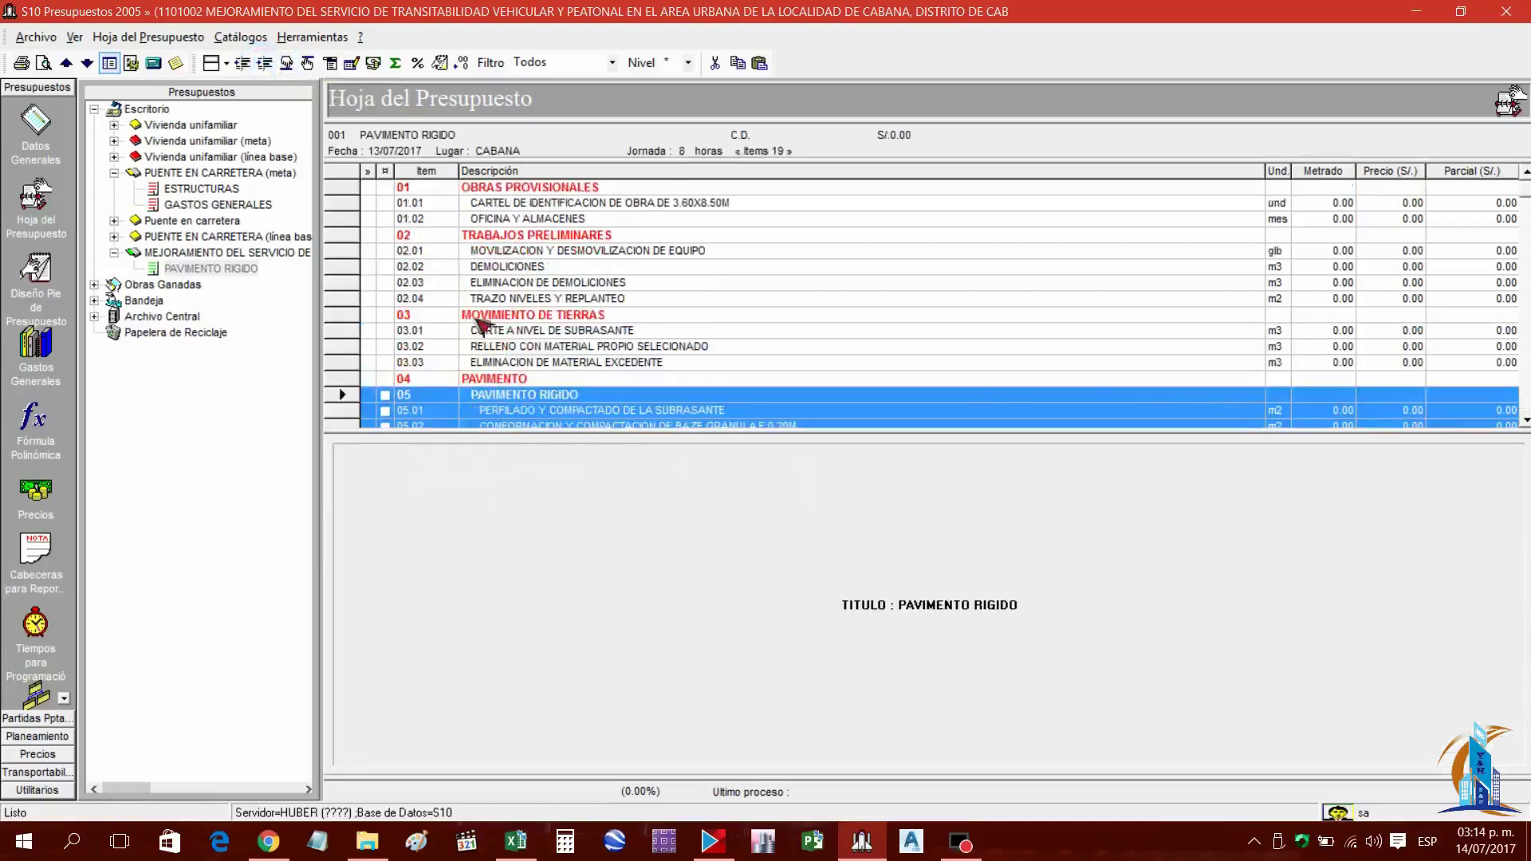
# Regenerate the item numbers for the new hierarchy and enlarge the budget sheet area to show every row
pyautogui.click(531, 380)
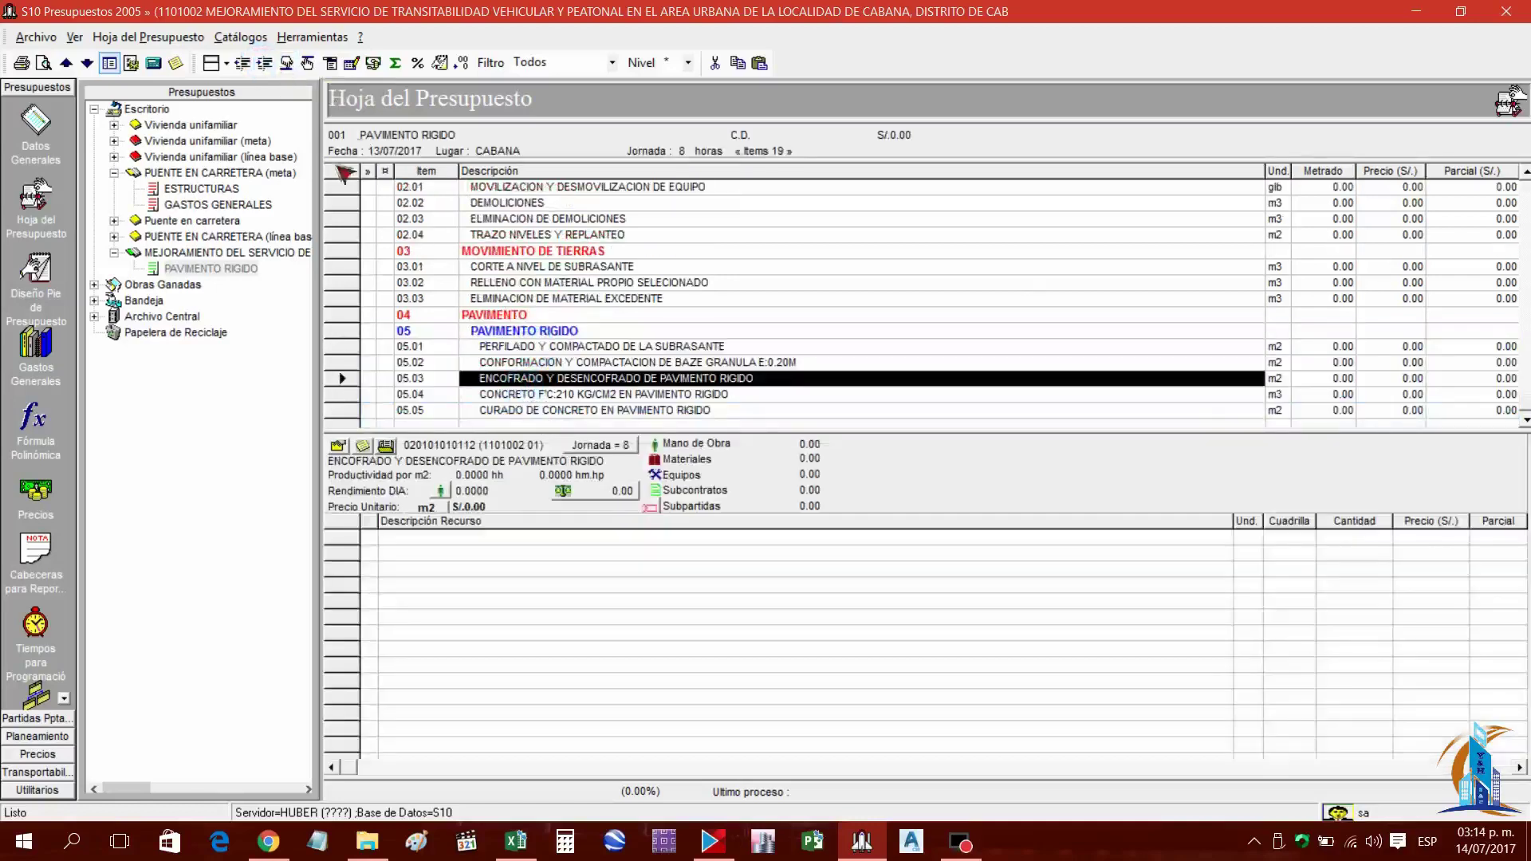
pyautogui.click(331, 65)
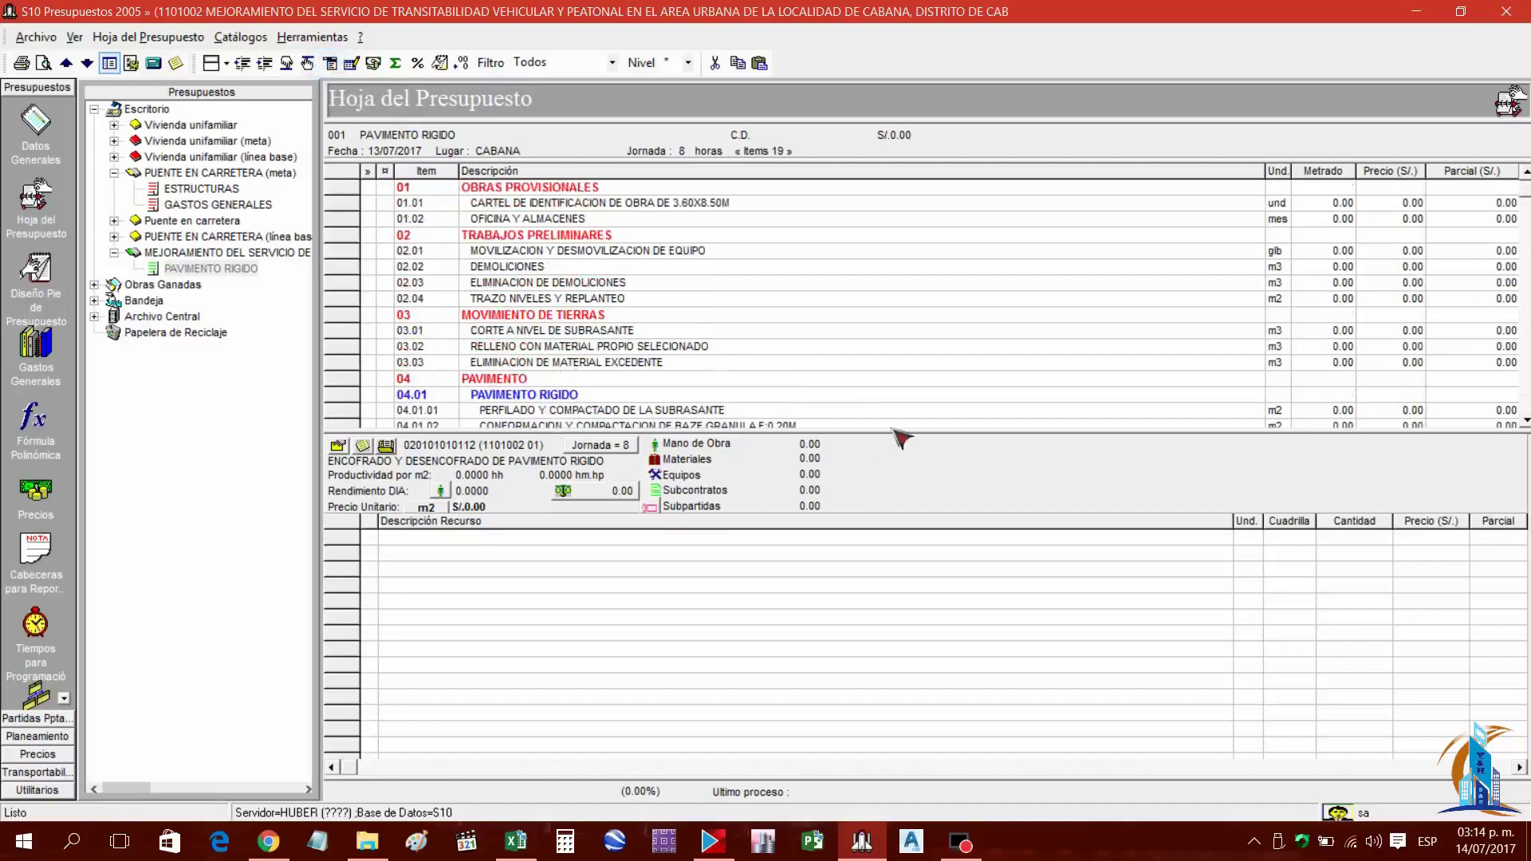
pyautogui.moveTo(902, 441); pyautogui.dragTo(918, 530)
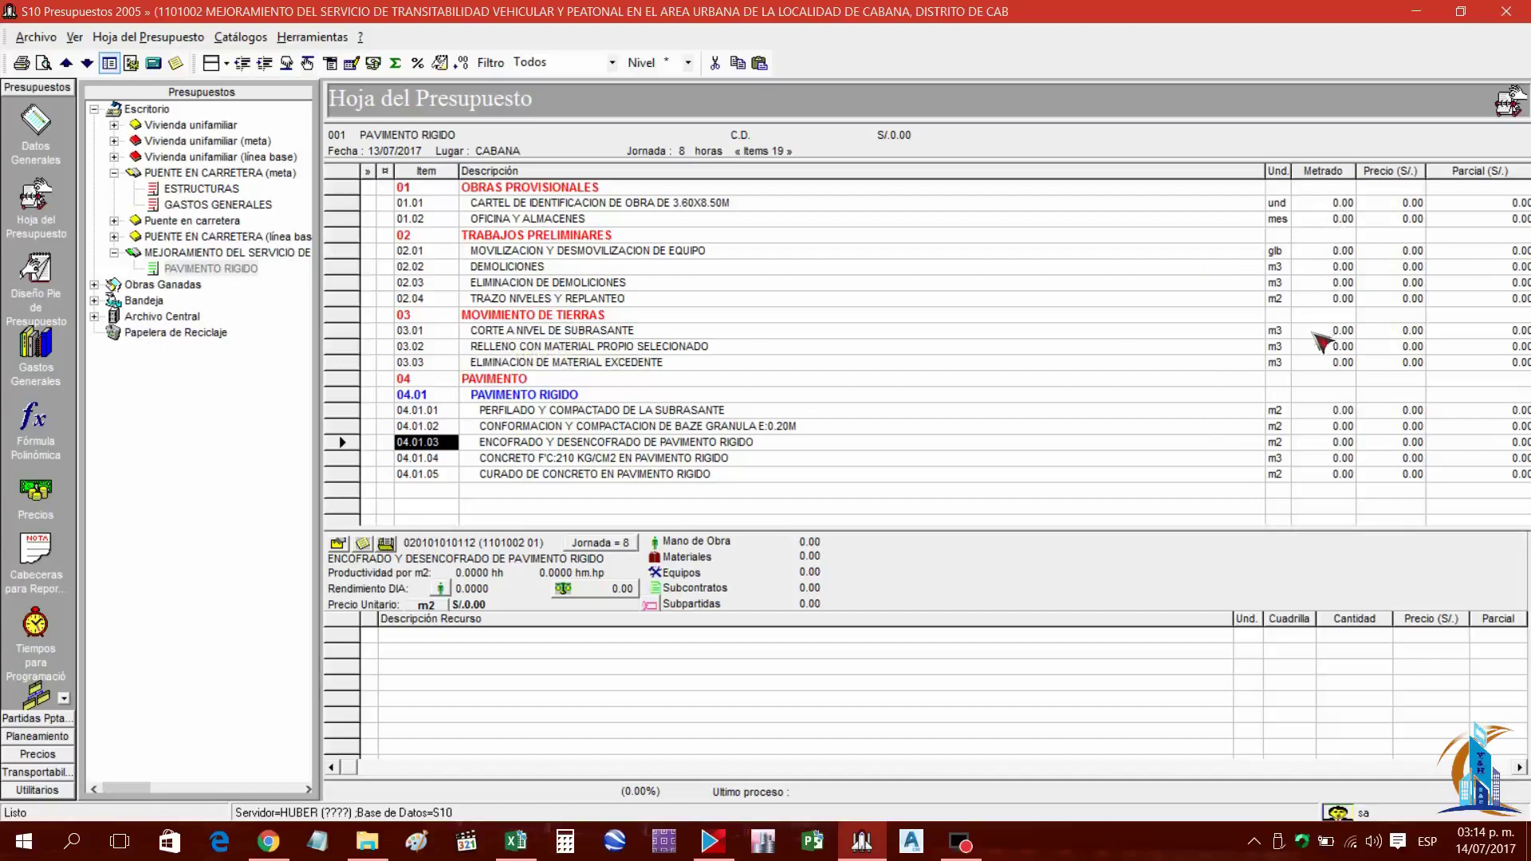
# Check the totals in the Excel quantity summary and set the metrado of CARTEL DE IDENTIFICACION DE OBRA to 1 and OFICINA Y ALMACENES to 3
pyautogui.click(516, 845)
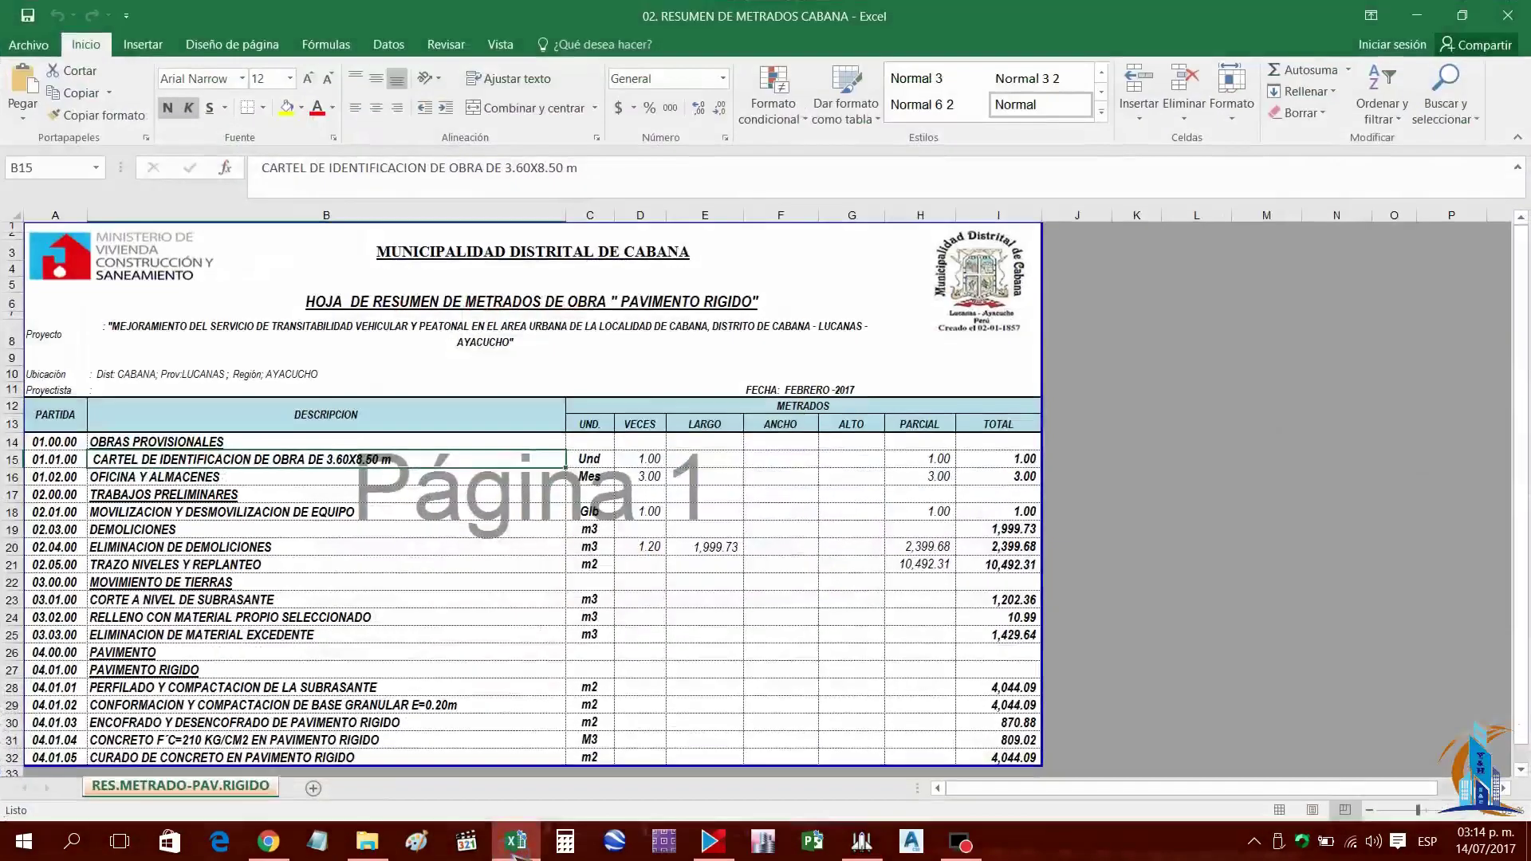
pyautogui.click(516, 845)
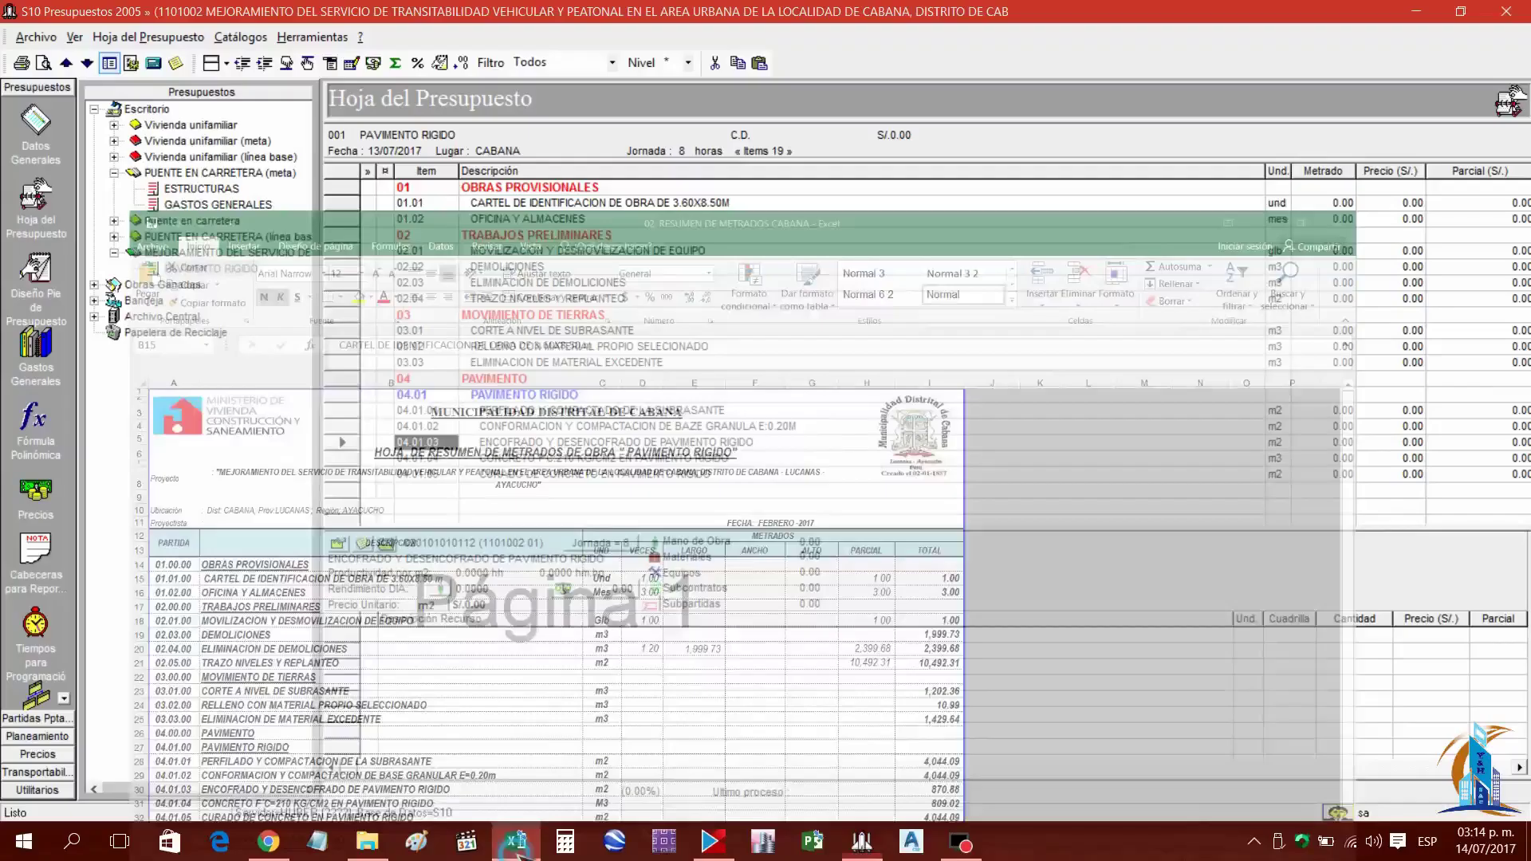
pyautogui.click(1339, 207)
pyautogui.write('1')
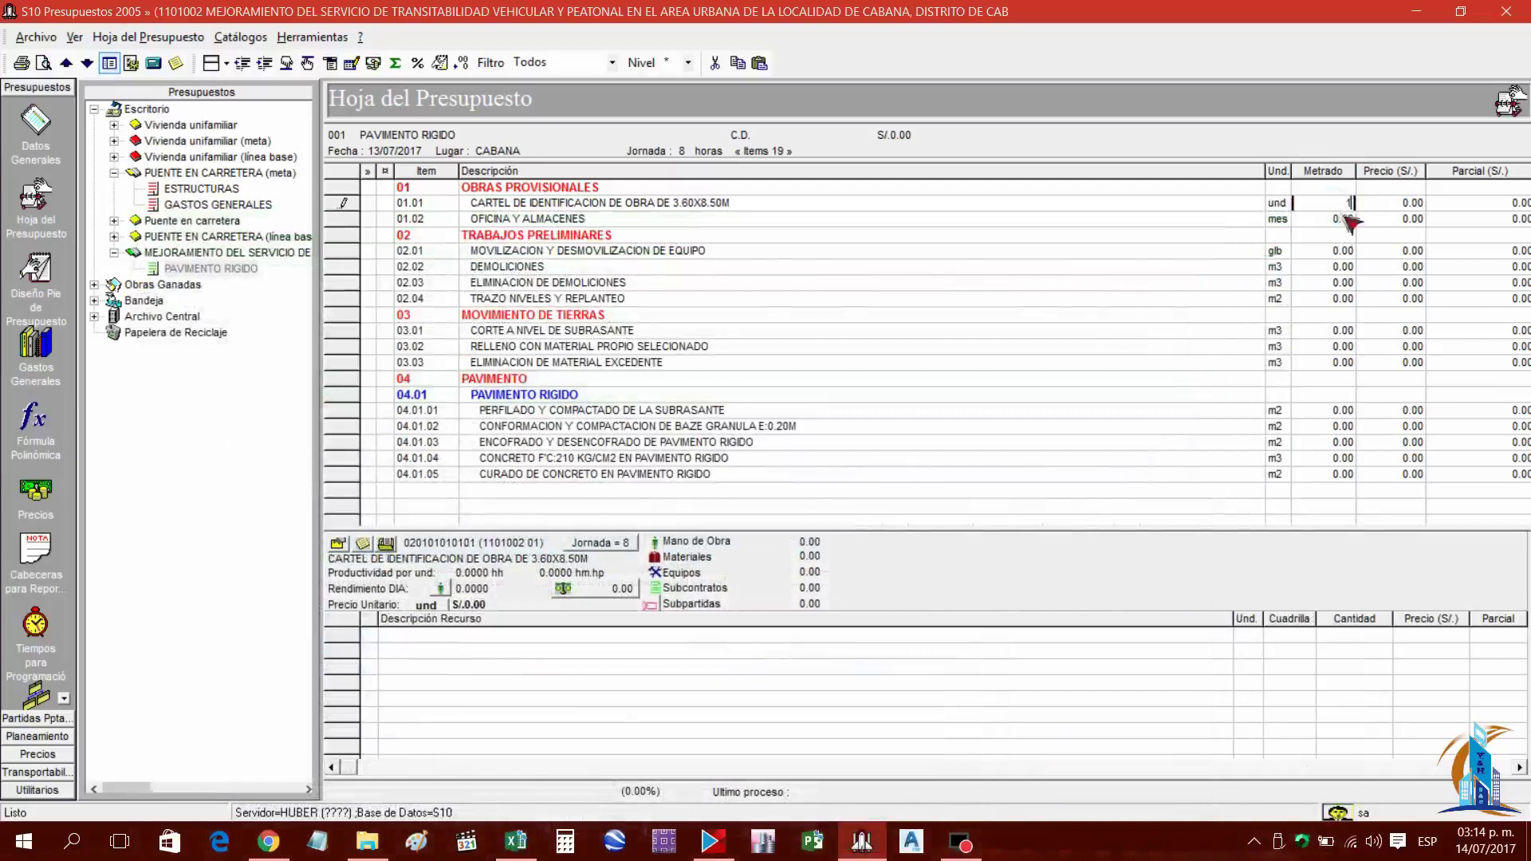
pyautogui.click(1346, 223)
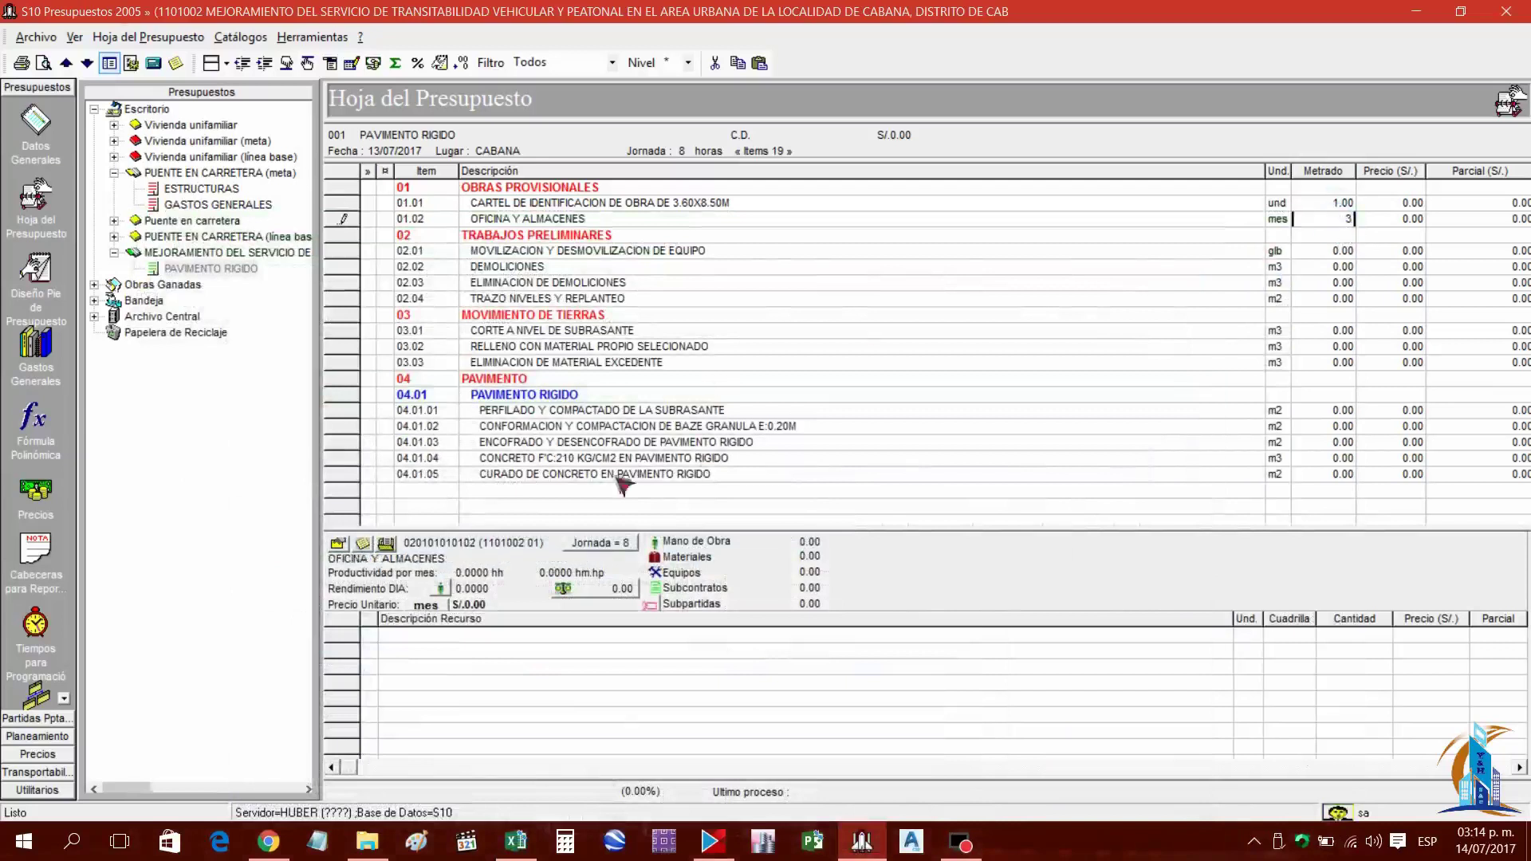
pyautogui.click(654, 250)
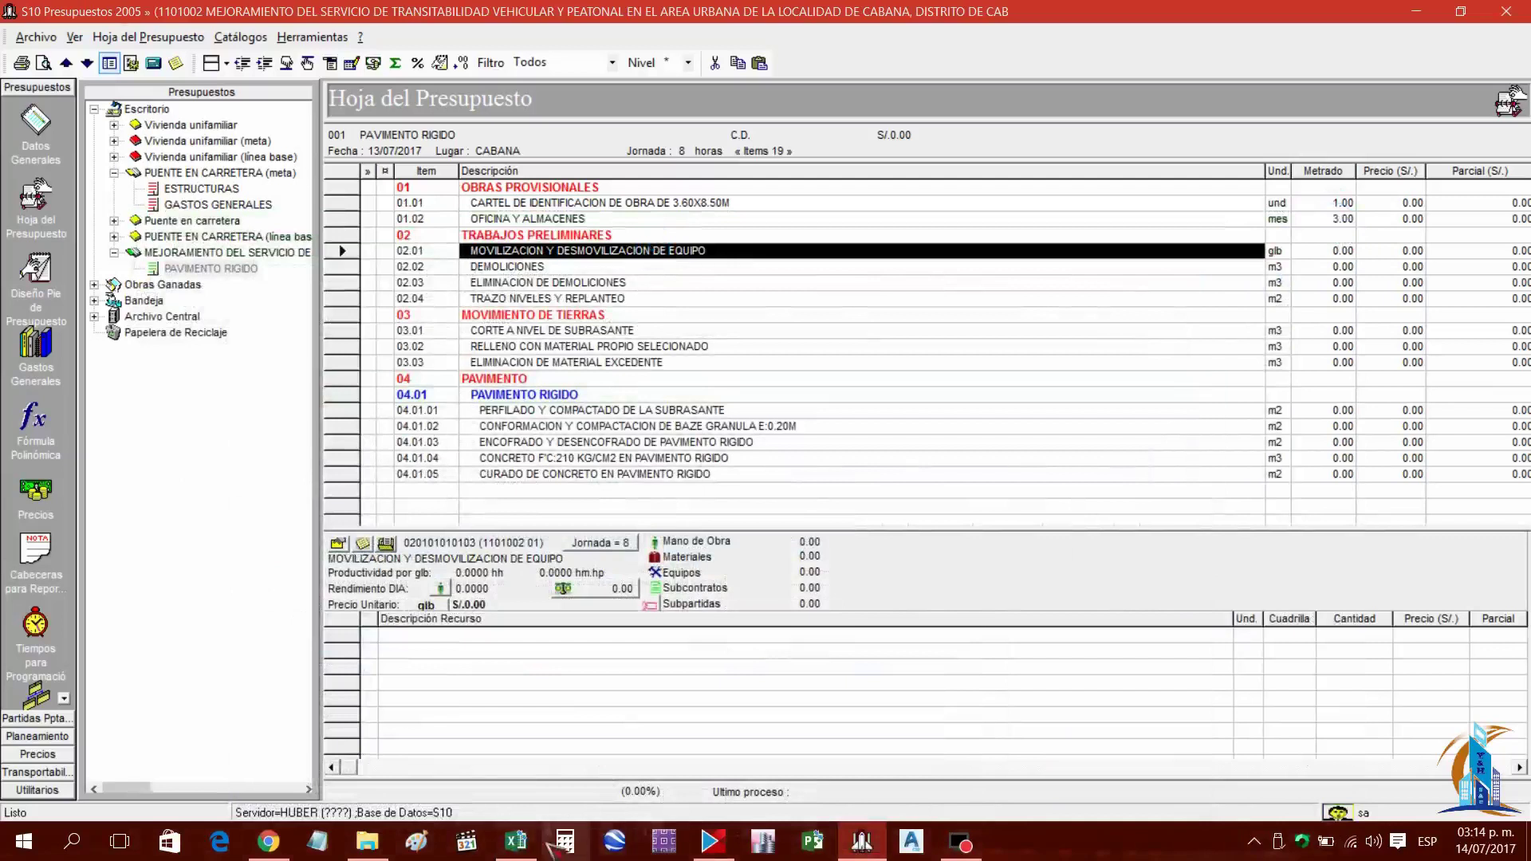
# Set the metrado of MOVILIZACION Y DESMOVILIZACION DE EQUIPO to 1 and look up the DEMOLICIONES total in the Excel quantity summary
pyautogui.click(516, 844)
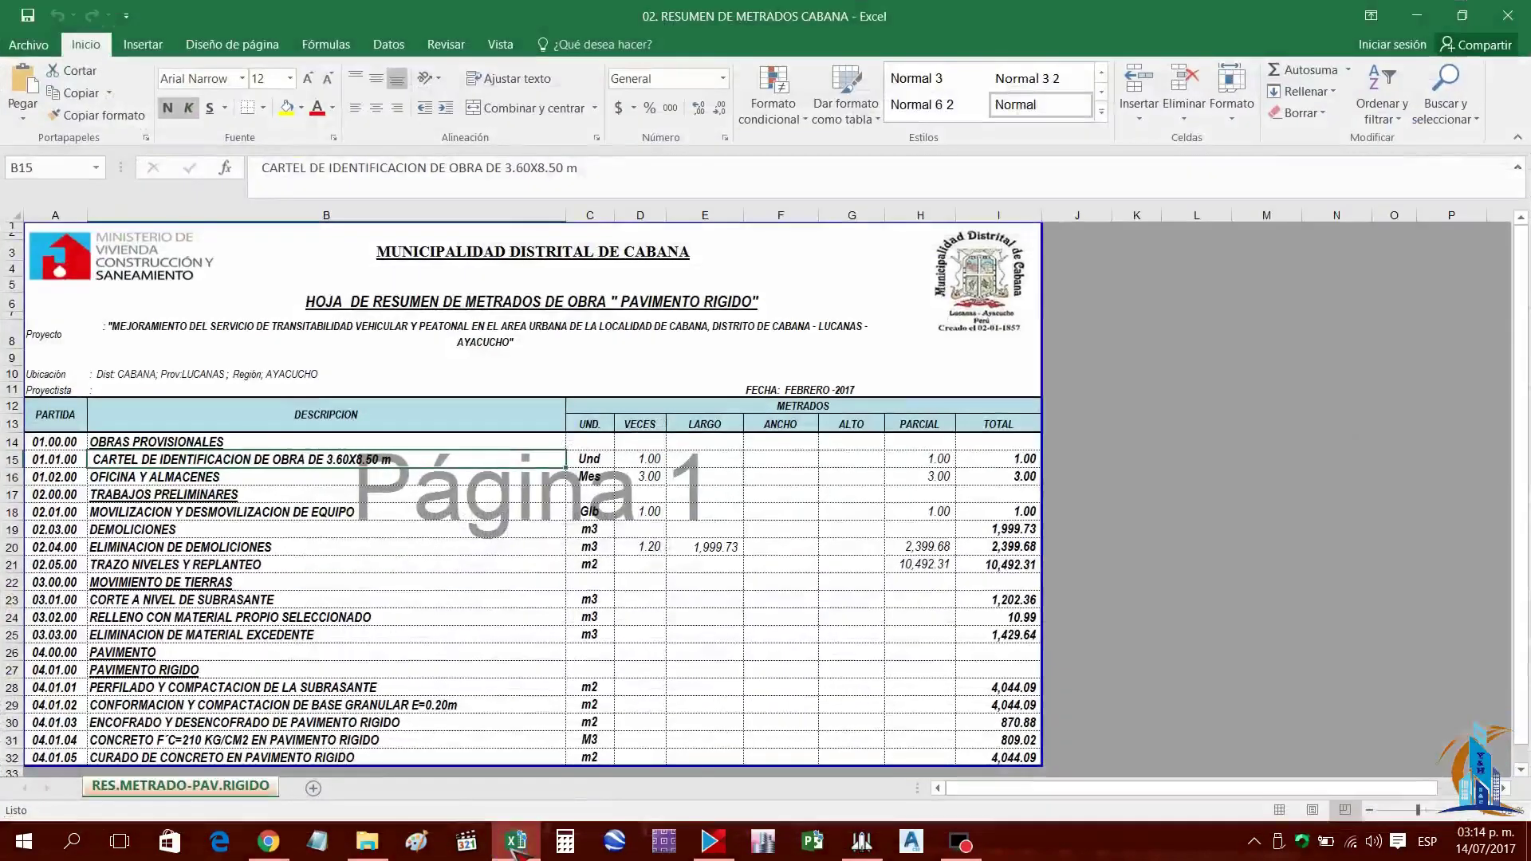
pyautogui.click(516, 847)
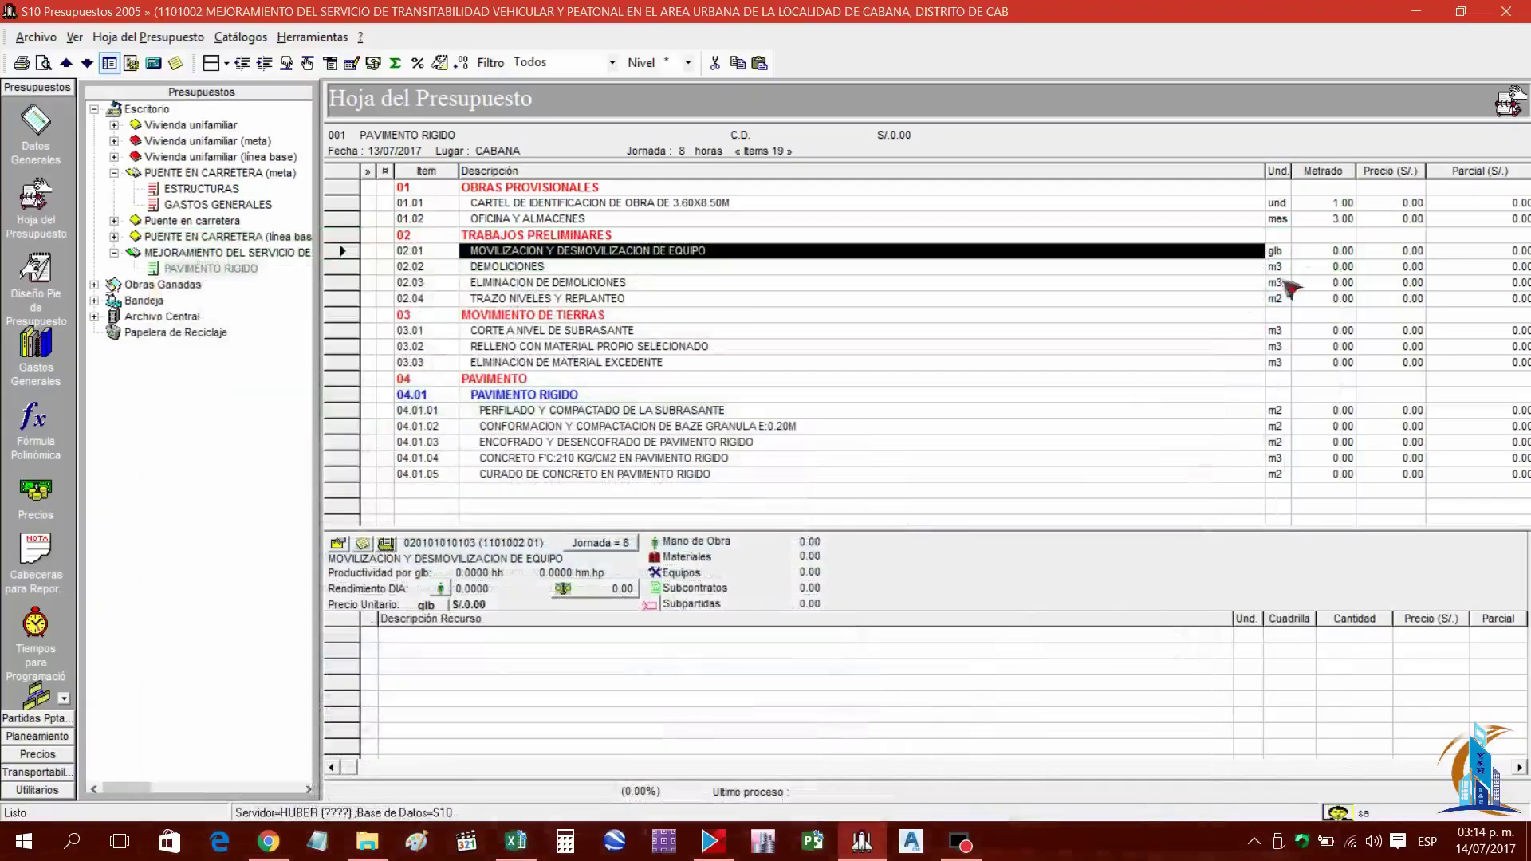
pyautogui.click(1340, 252)
pyautogui.click(516, 844)
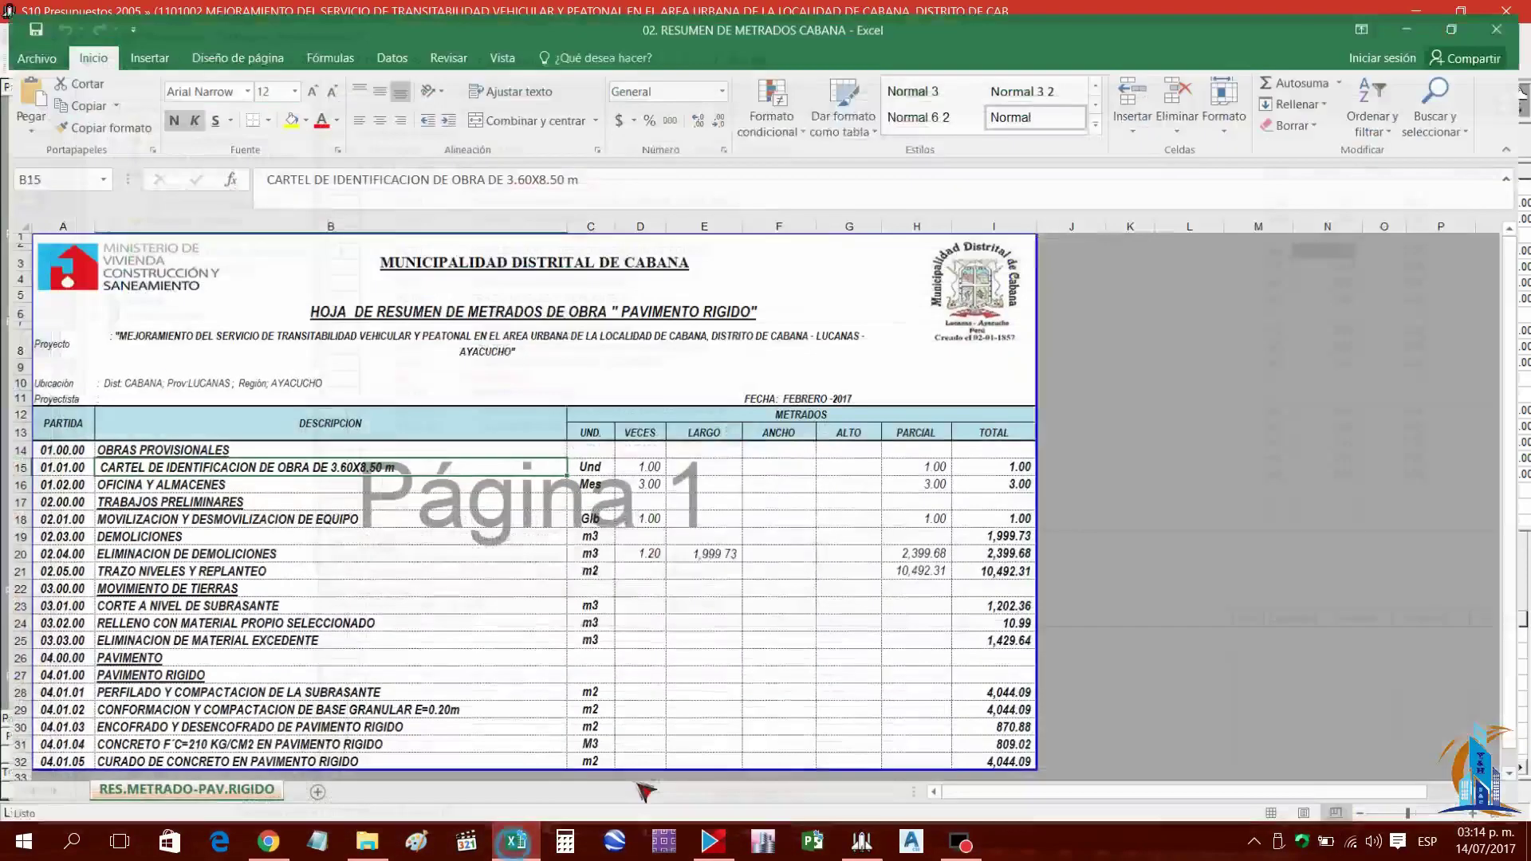
pyautogui.click(938, 545)
pyautogui.click(1001, 529)
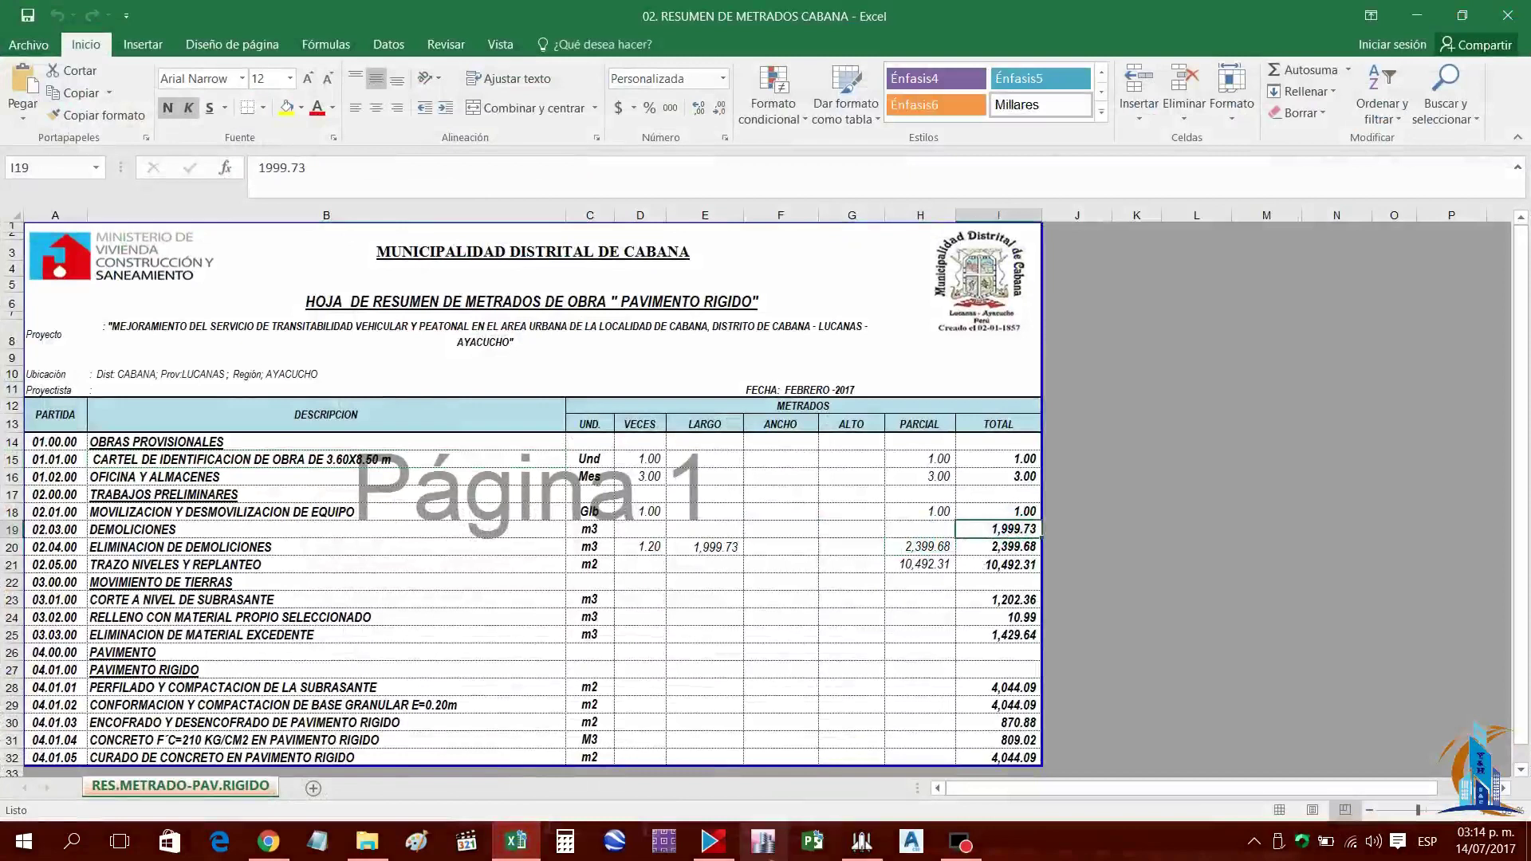
pyautogui.click(862, 842)
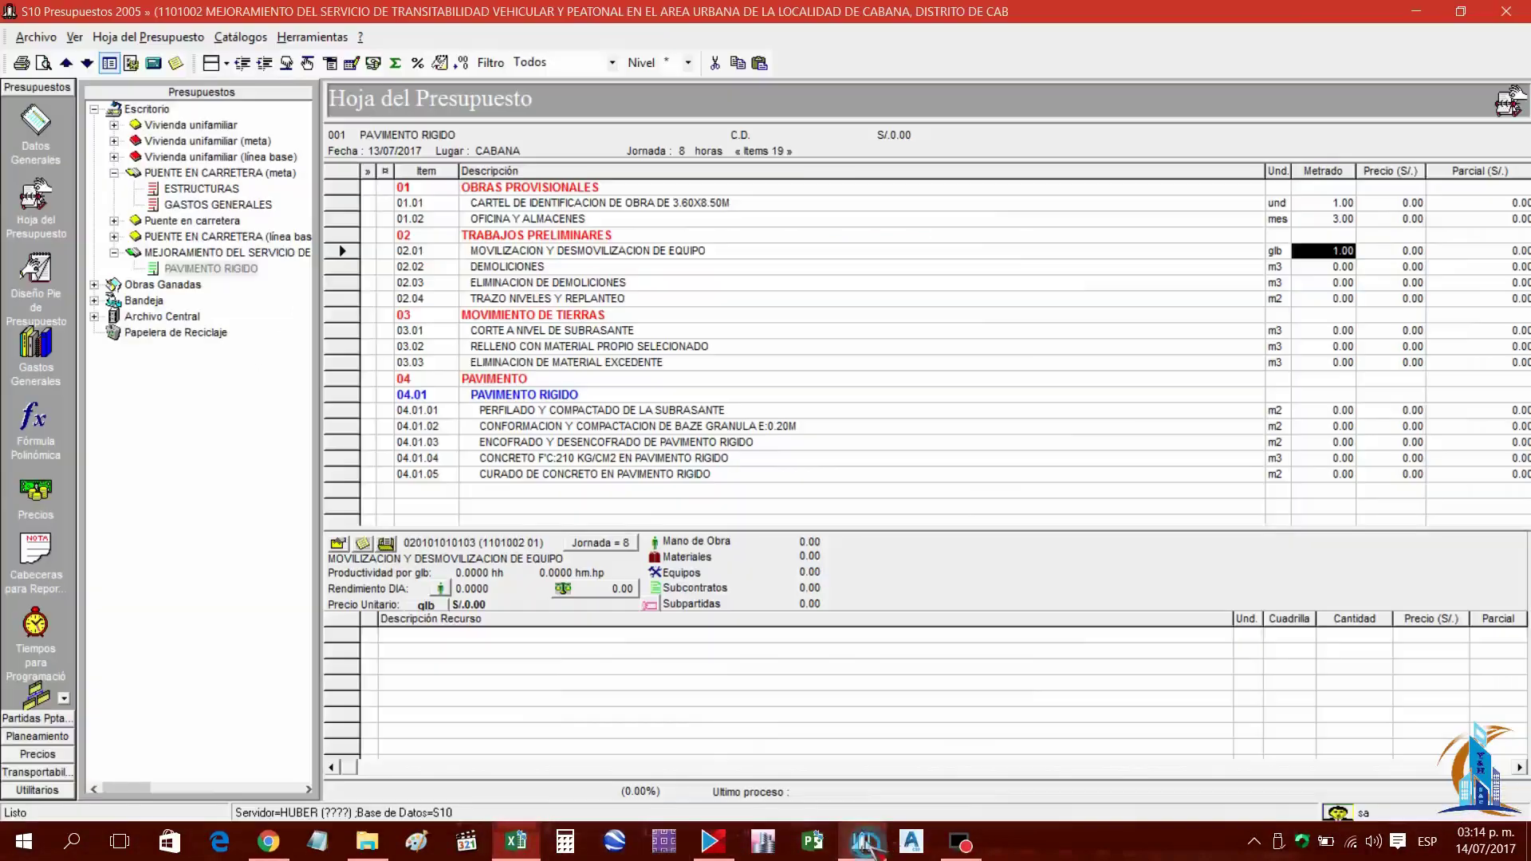
pyautogui.write('1')
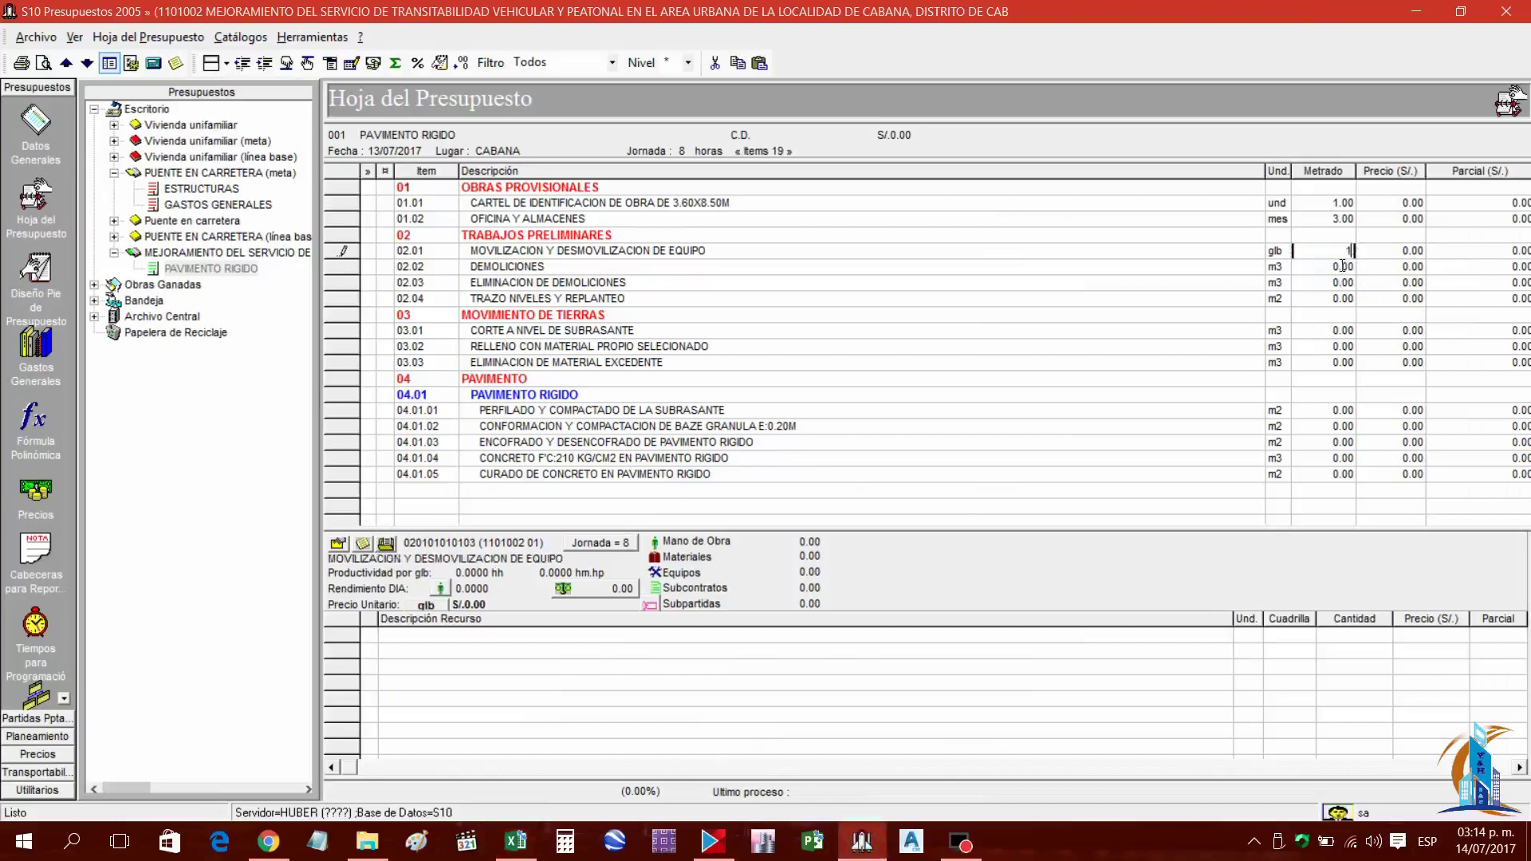
pyautogui.write('999.73')
pyautogui.press('Return')
# Set the metrado of DEMOLICIONES to 1999.73 and that of MOVILIZACION Y DESMOVILIZACION DE EQUIPO to 1
pyautogui.click(1326, 266)
pyautogui.write('199')
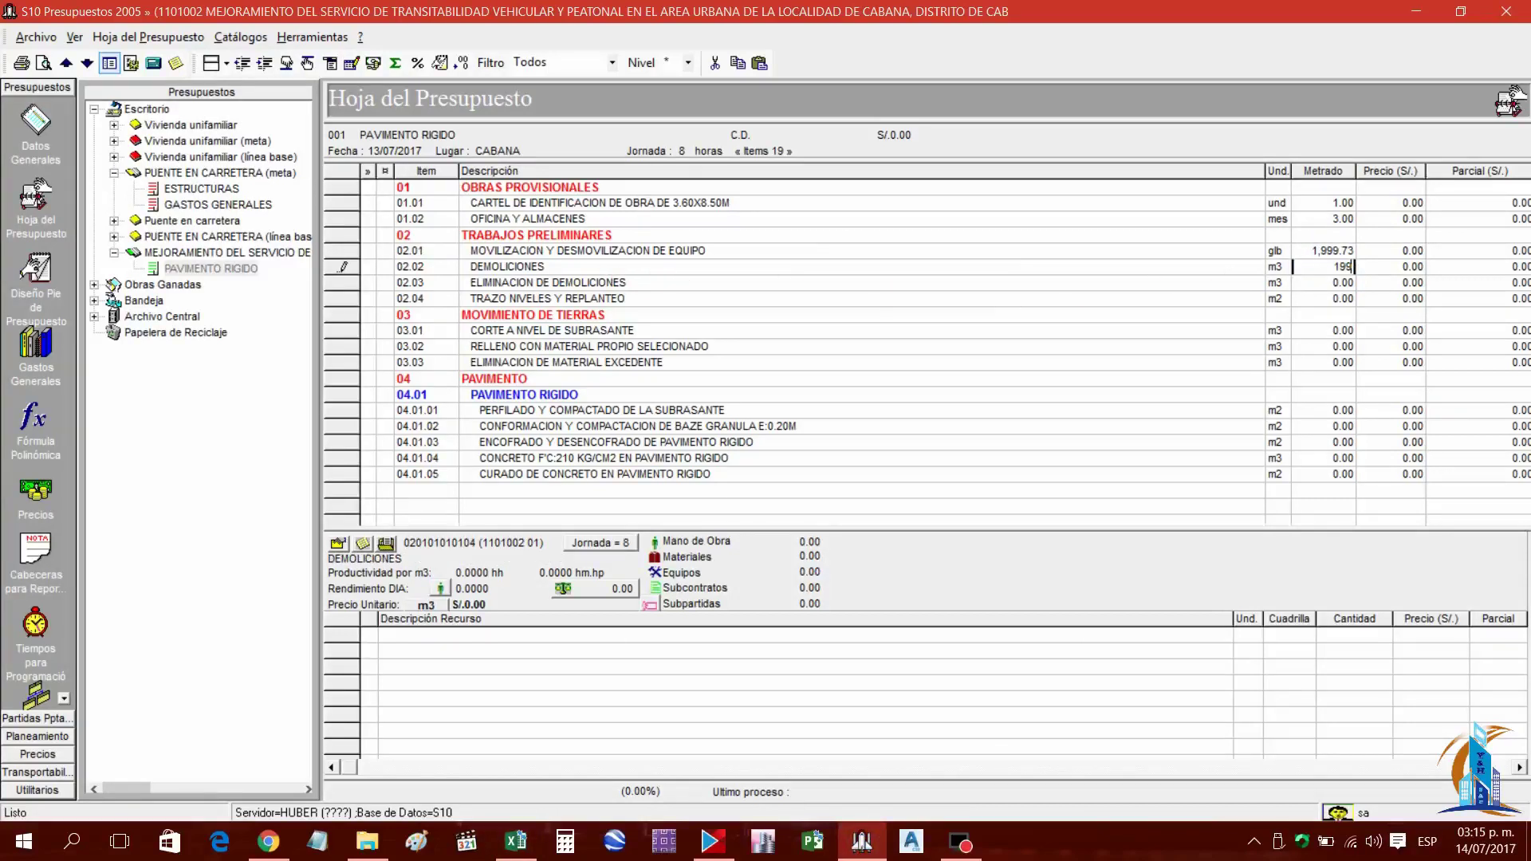
pyautogui.write('9.73')
pyautogui.click(1327, 252)
pyautogui.write('1')
pyautogui.press('Return')
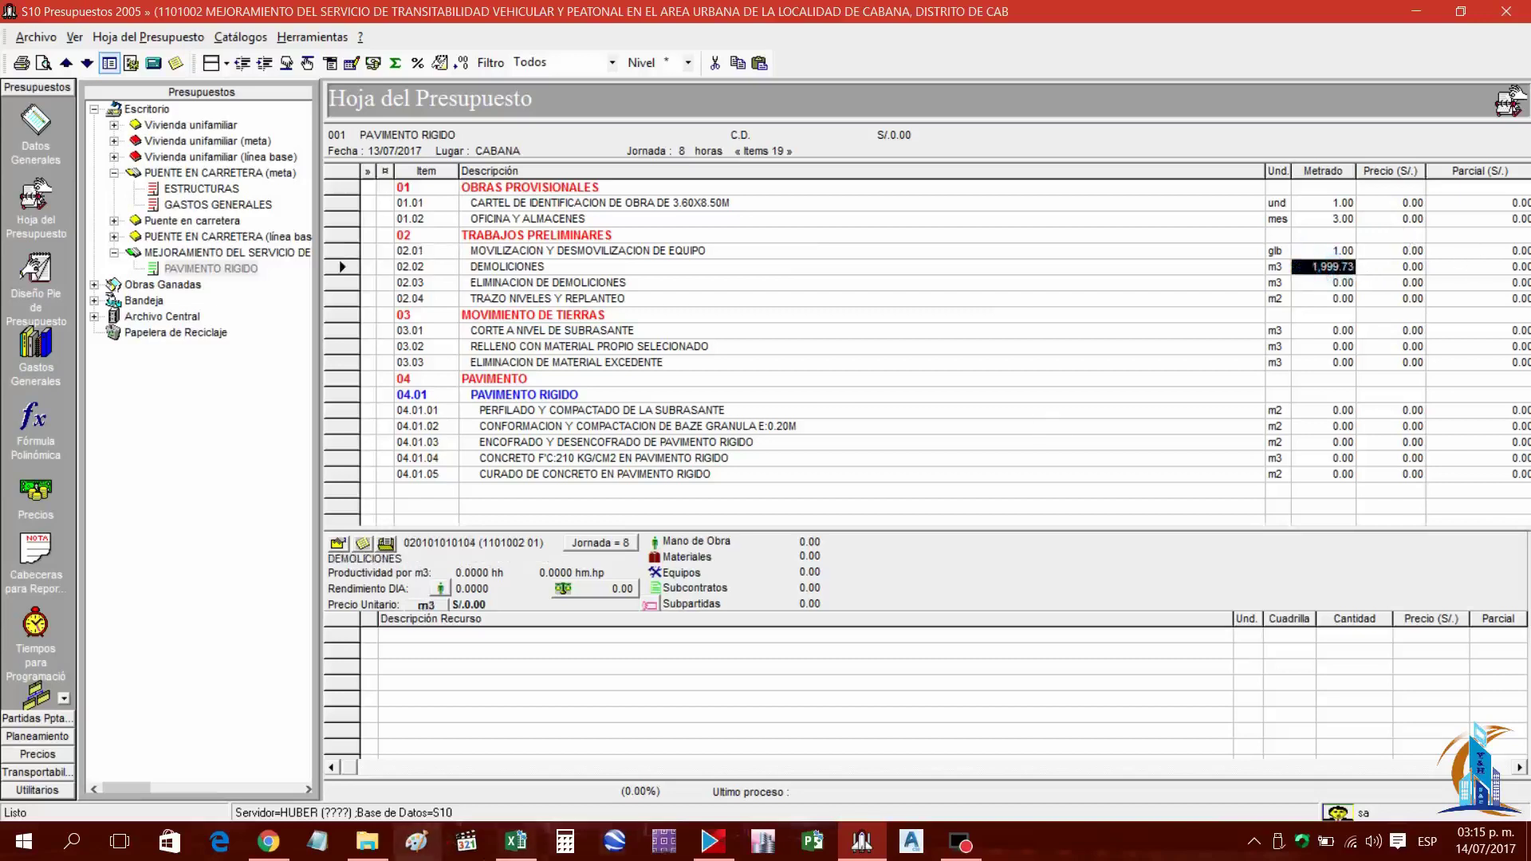
# Check the Excel quantity summary and set the metrado of ELIMINACION DE DEMOLICIONES to 2399.68
pyautogui.click(530, 844)
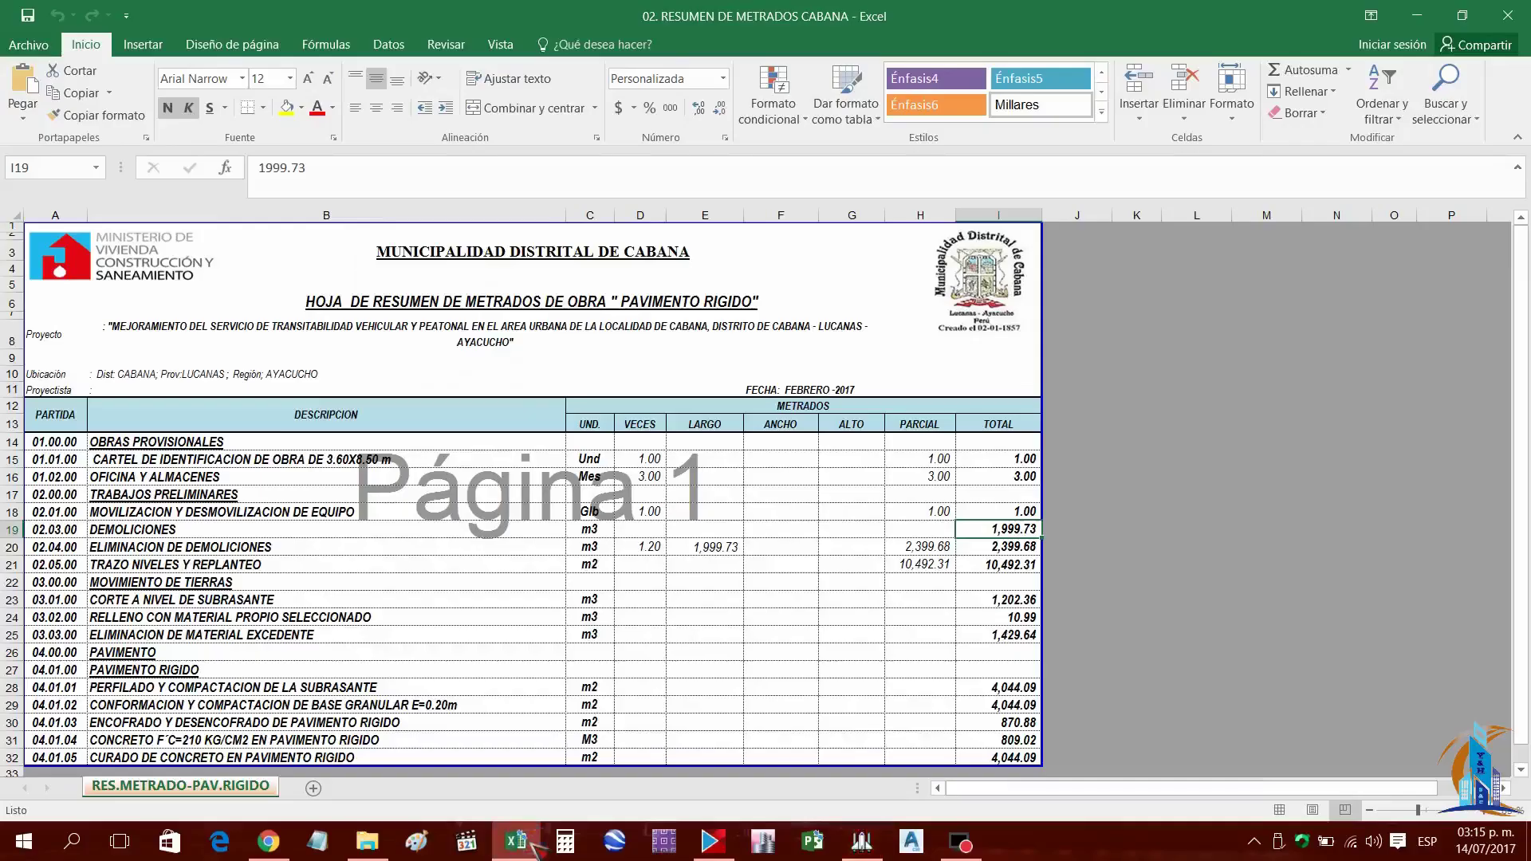
pyautogui.click(532, 847)
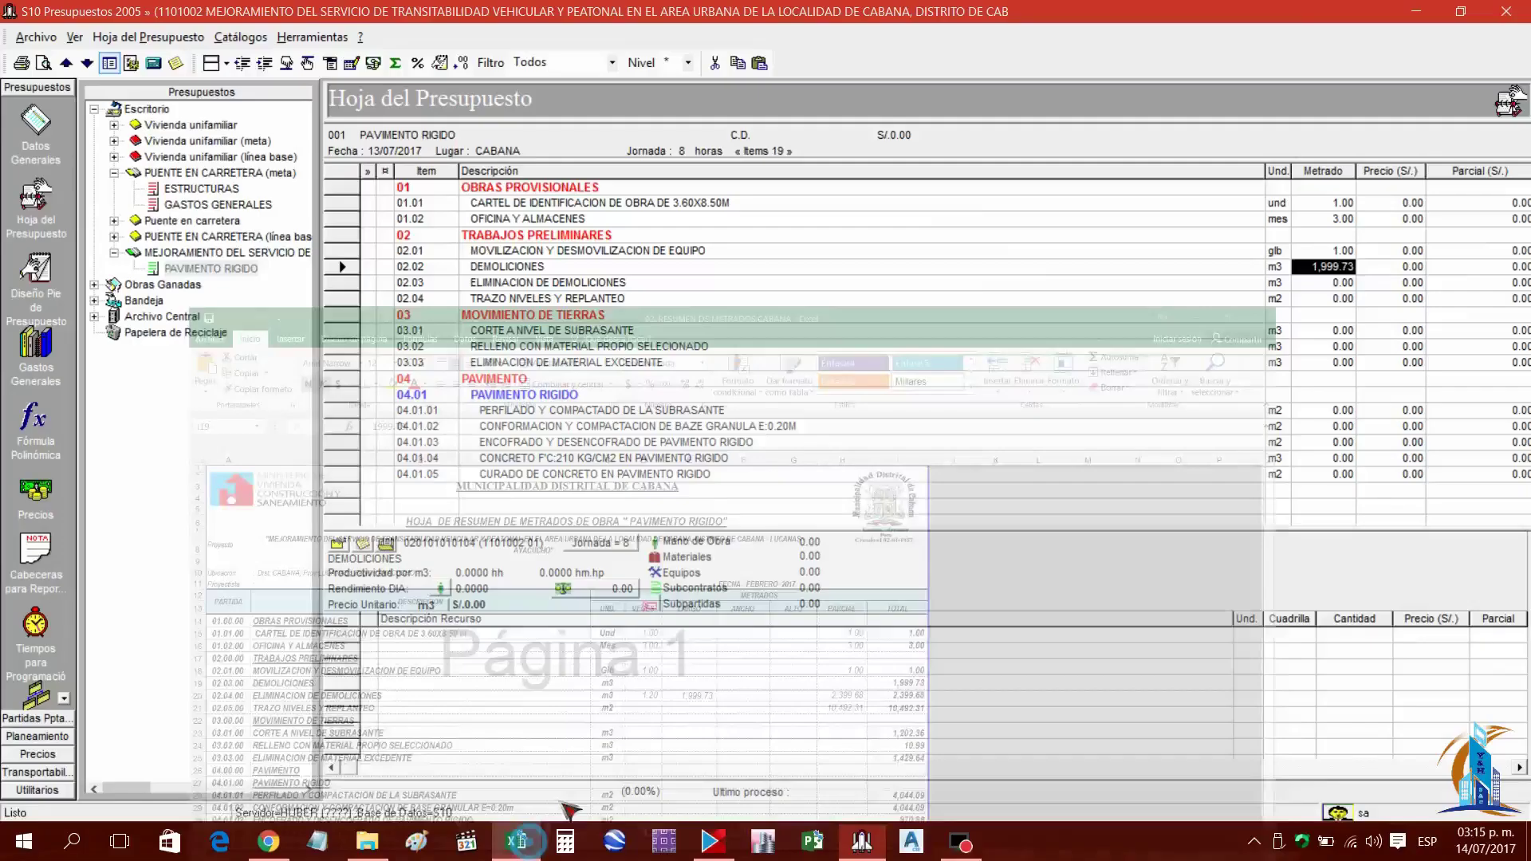
pyautogui.write('2399.68')
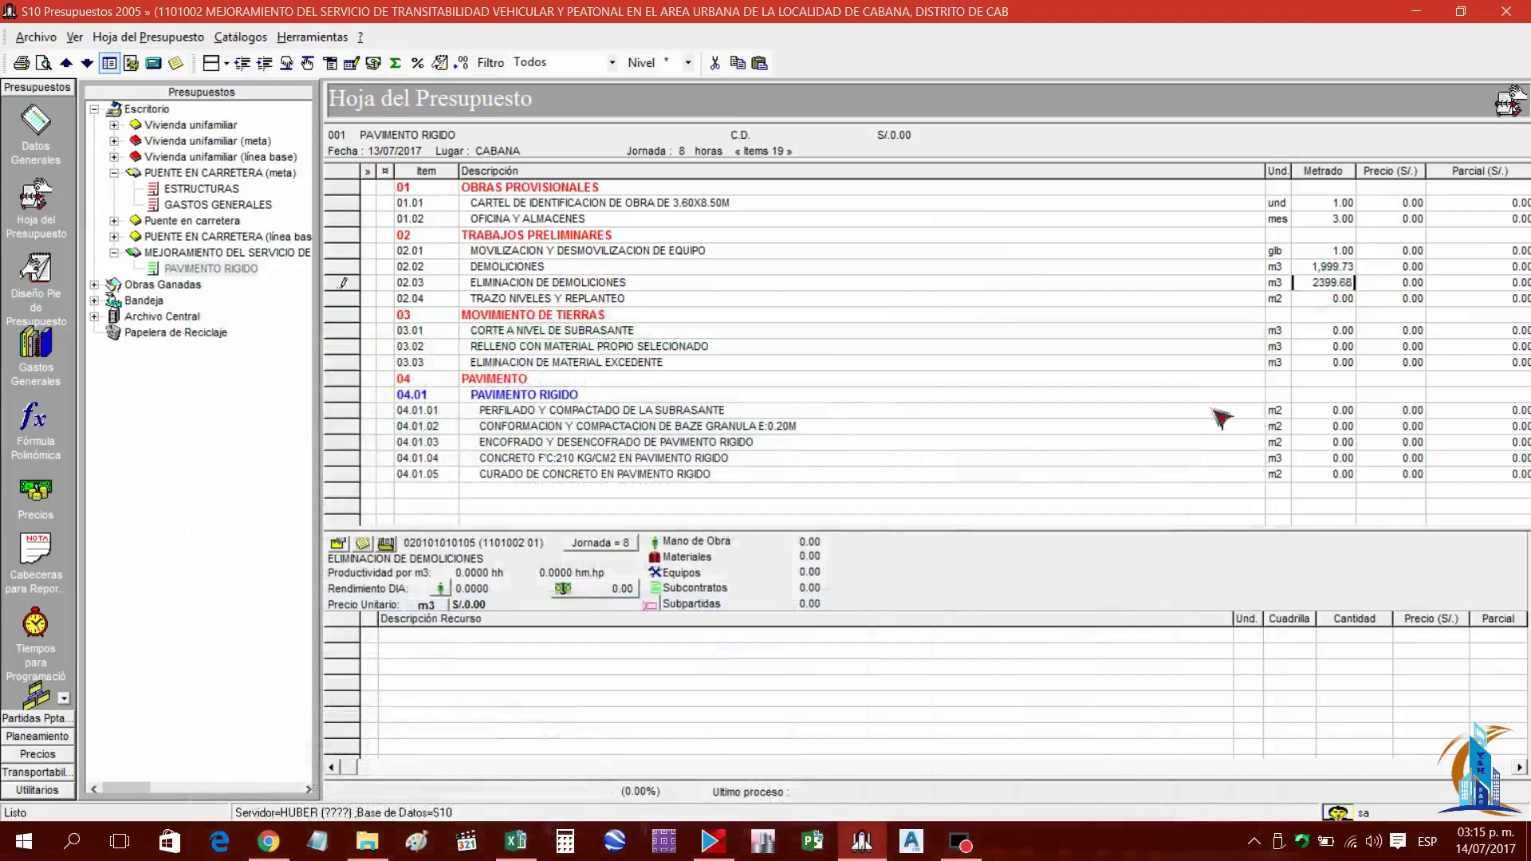
# Check the Excel quantity summary and set the metrado of TRAZO NIVELES Y REPLANTEO to 10492.31
pyautogui.click(518, 845)
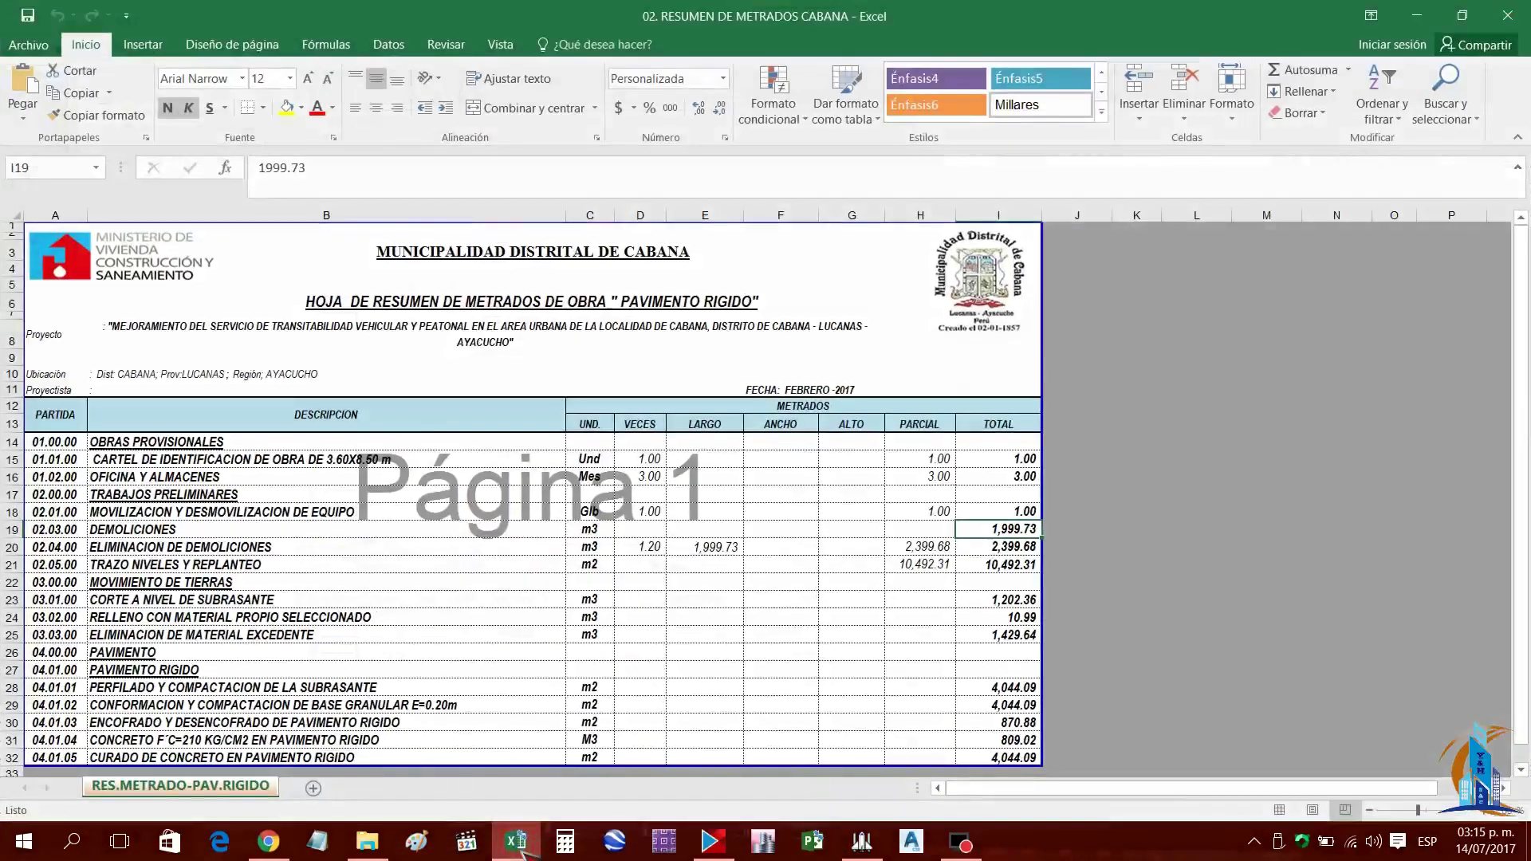
pyautogui.click(517, 843)
pyautogui.click(1329, 302)
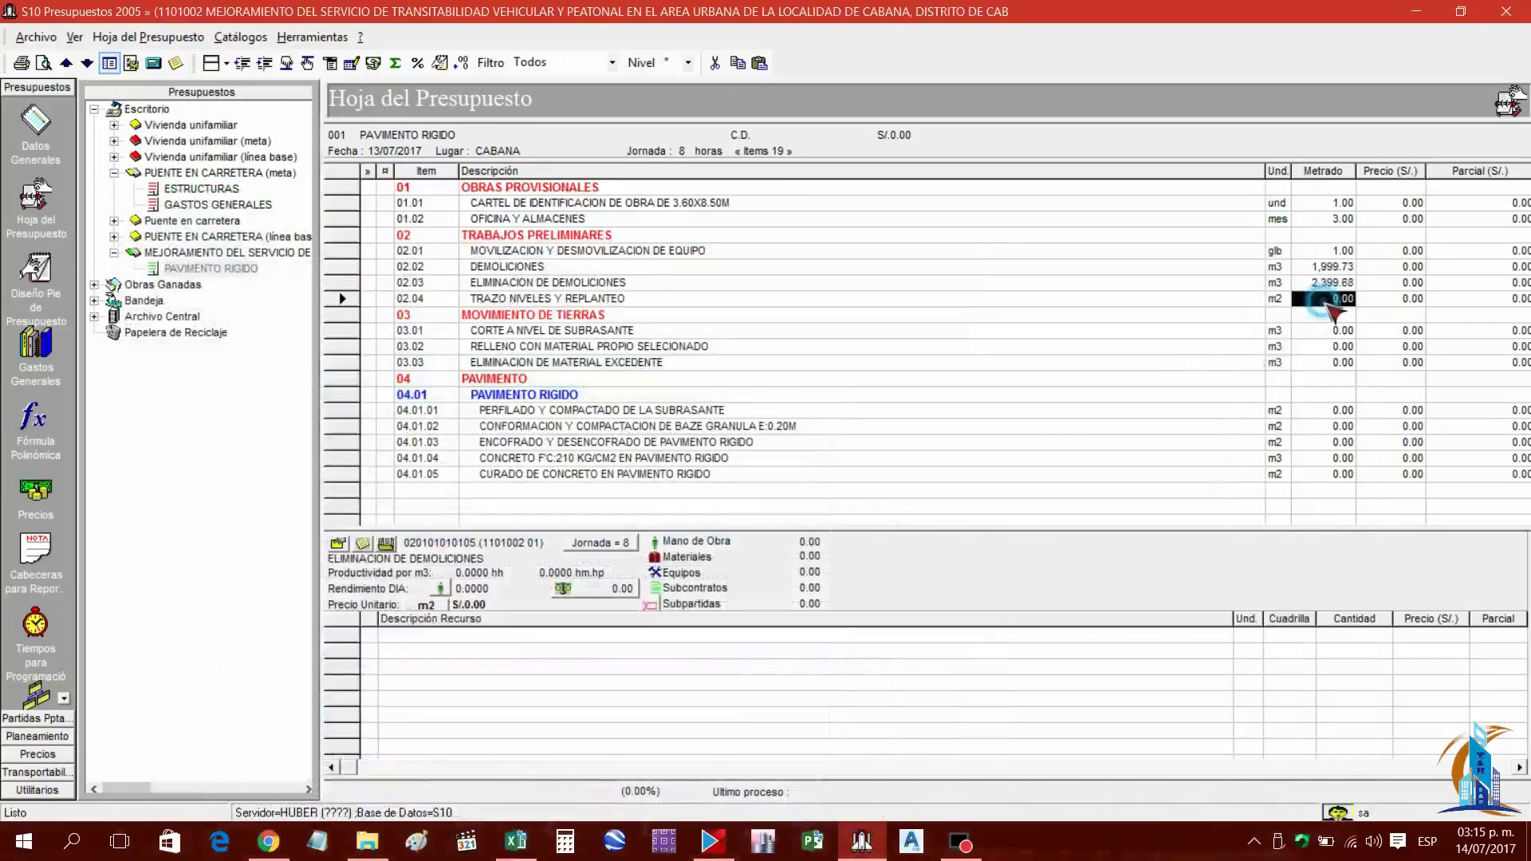
pyautogui.write('10492.31')
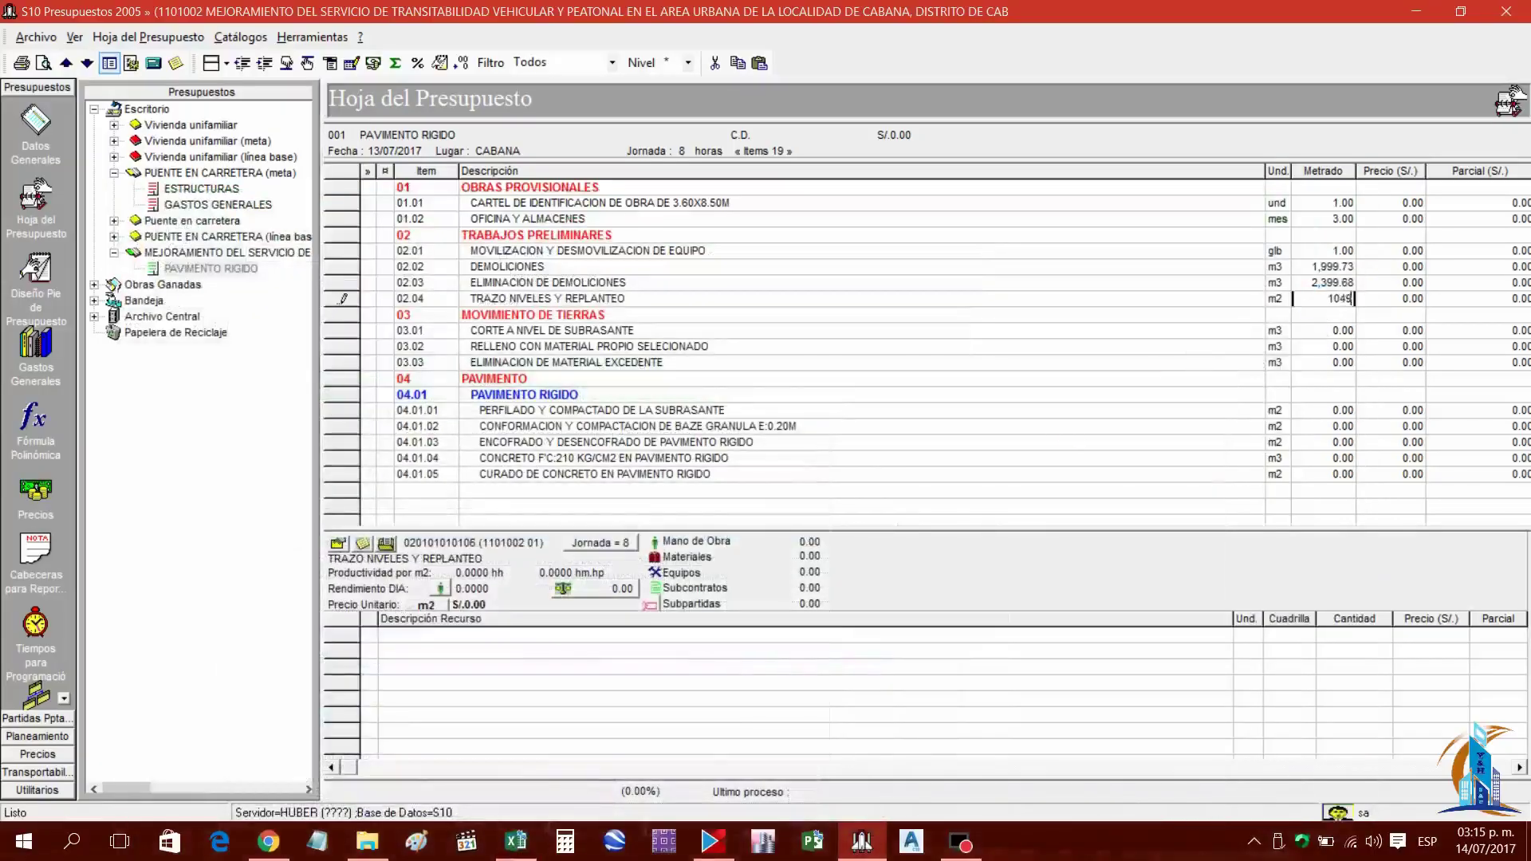
pyautogui.press('Return')
pyautogui.press('Up')
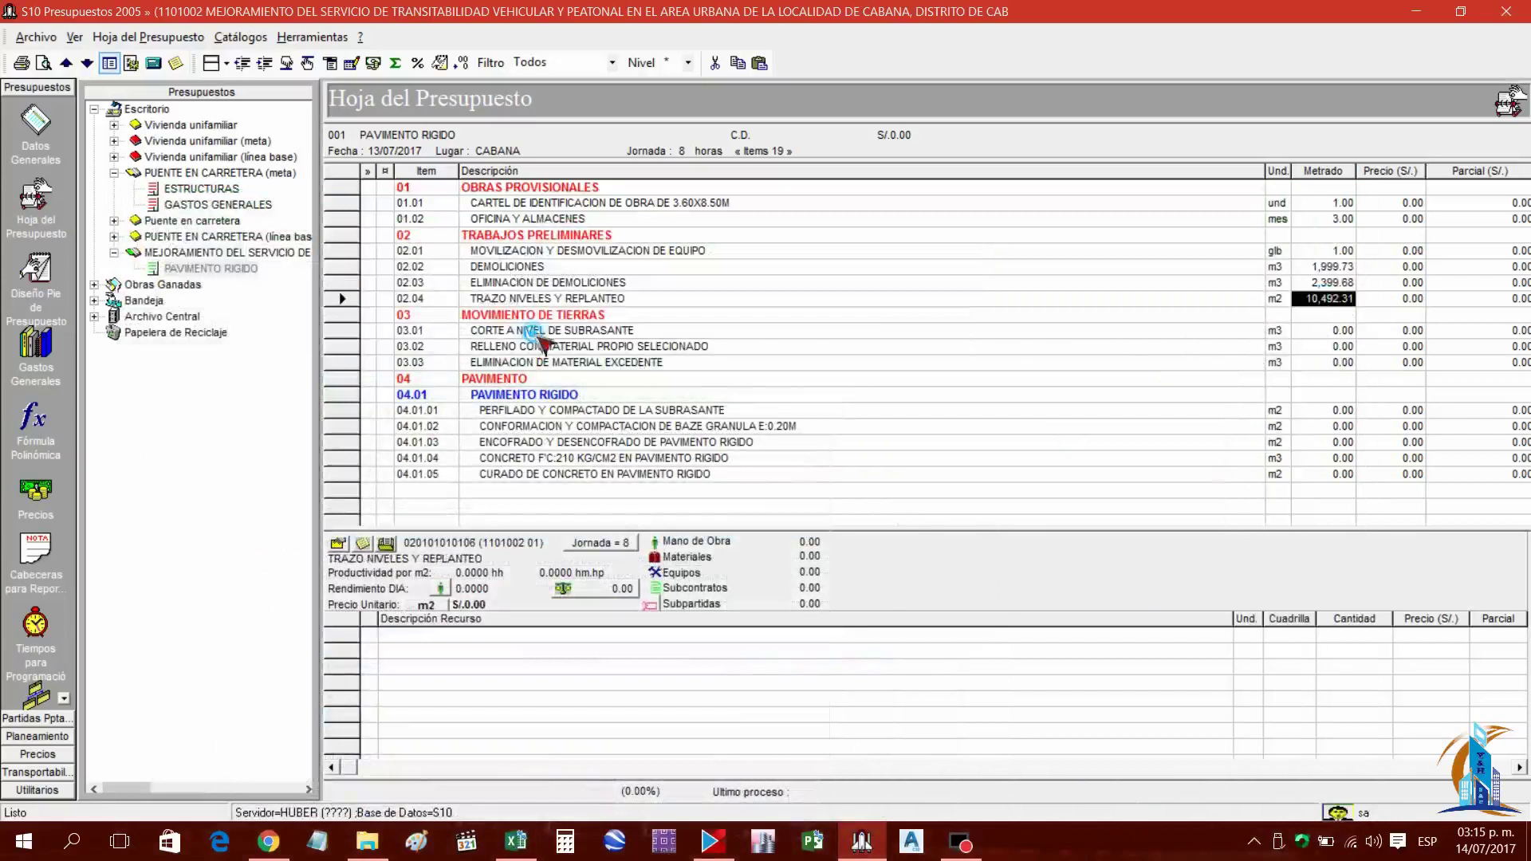
# Check the Excel quantity summary and set the metrado of CORTE A NIVEL DE SUBRASANTE to 1202.36
pyautogui.click(531, 330)
pyautogui.click(516, 841)
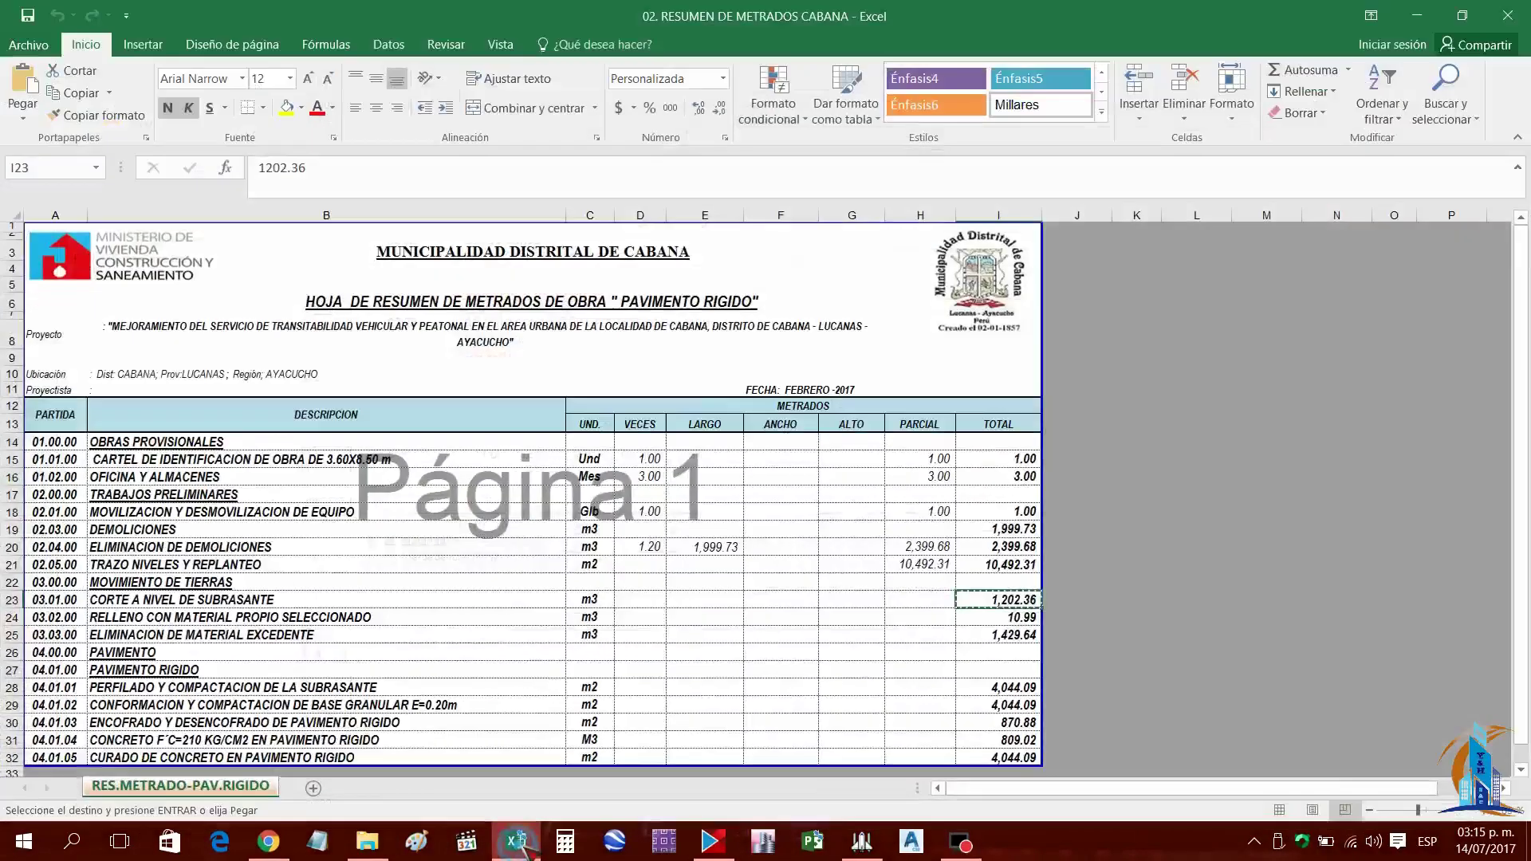
pyautogui.click(1103, 667)
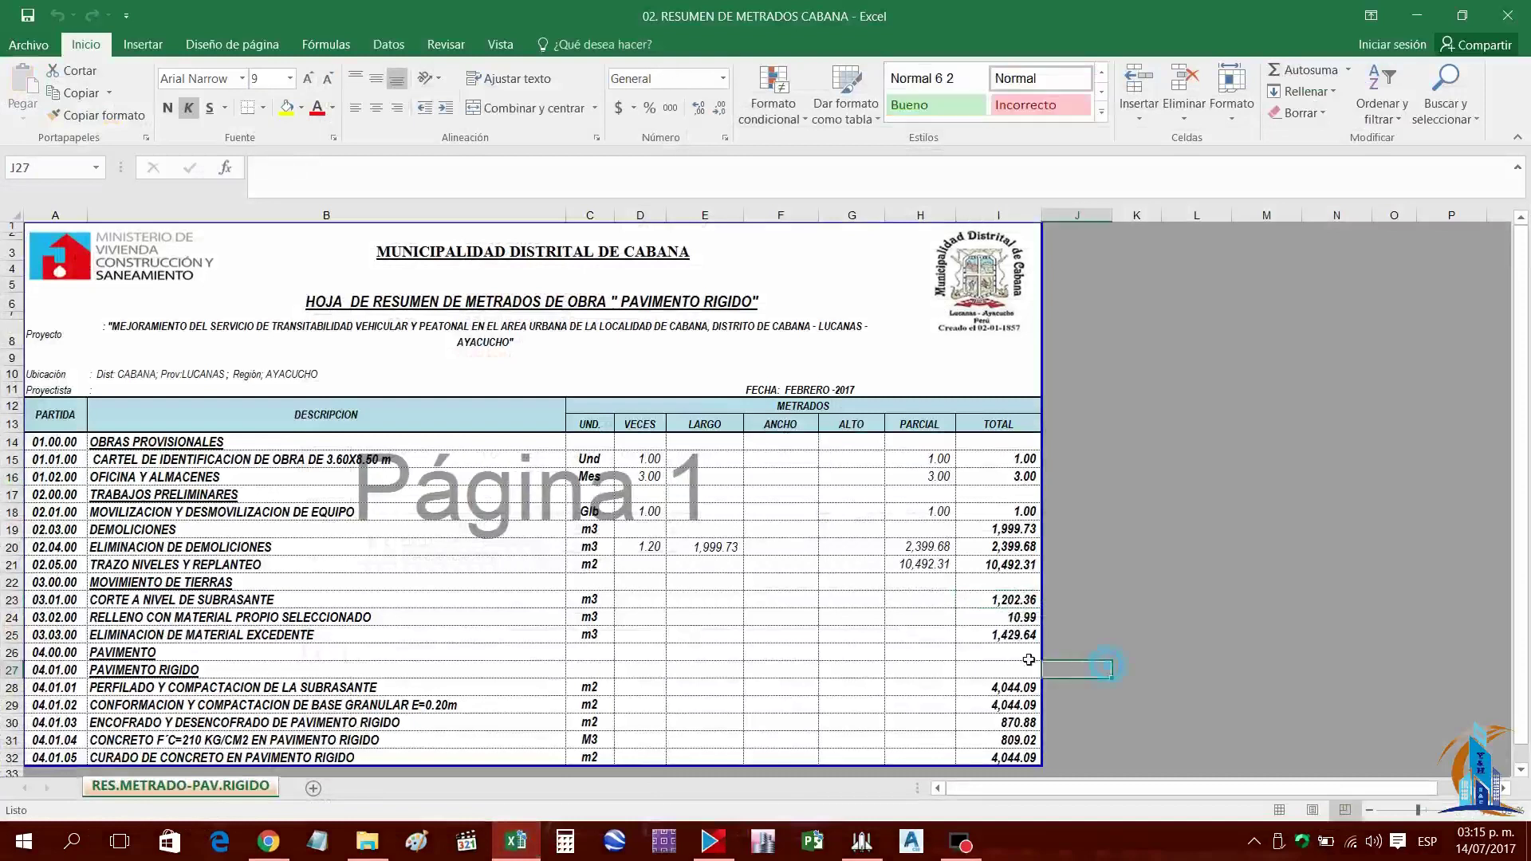
pyautogui.click(1007, 600)
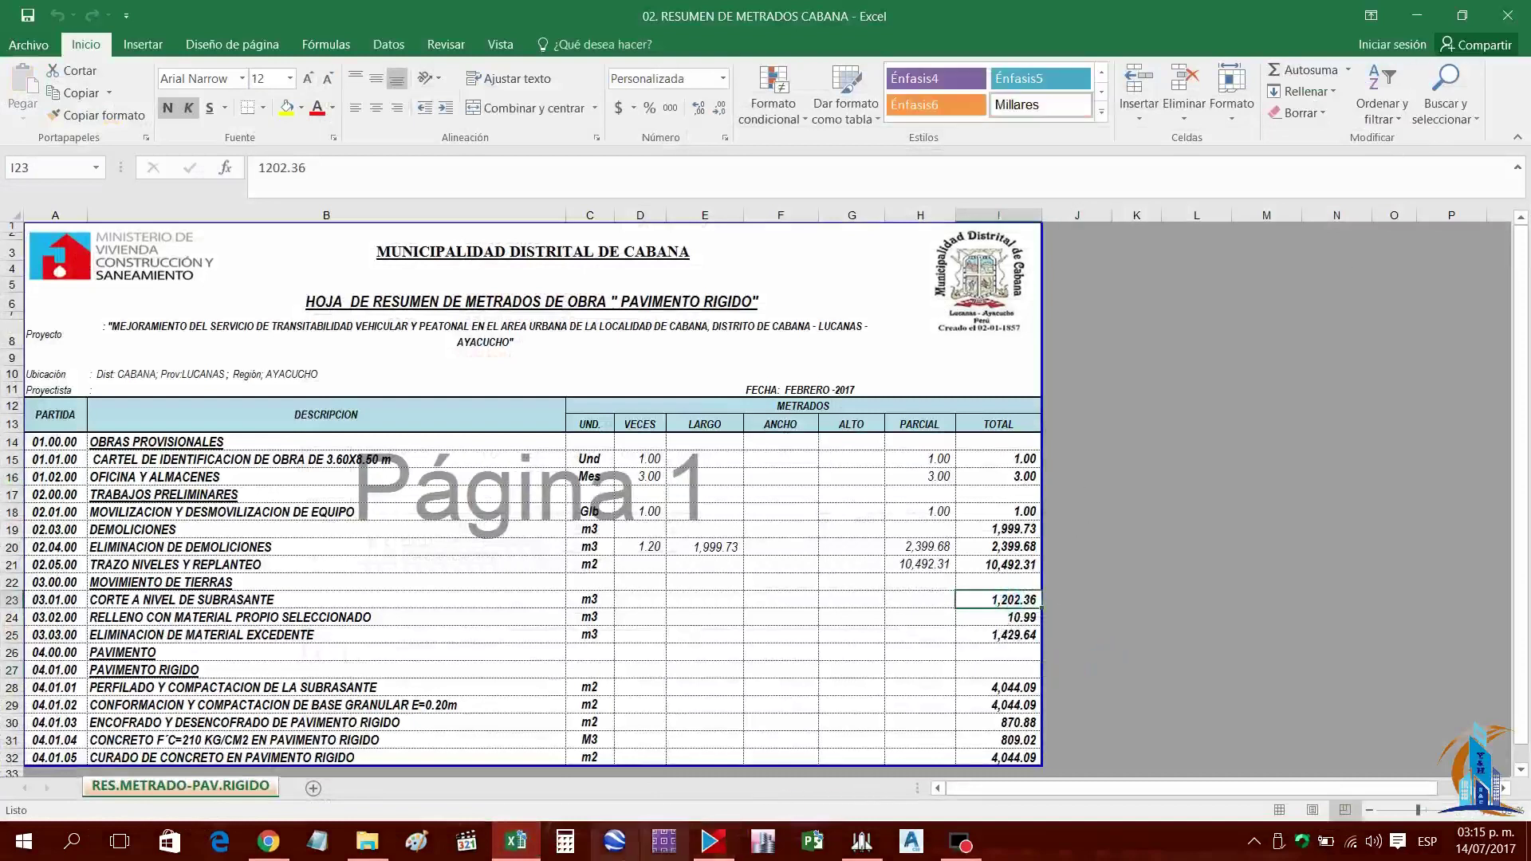
pyautogui.click(861, 841)
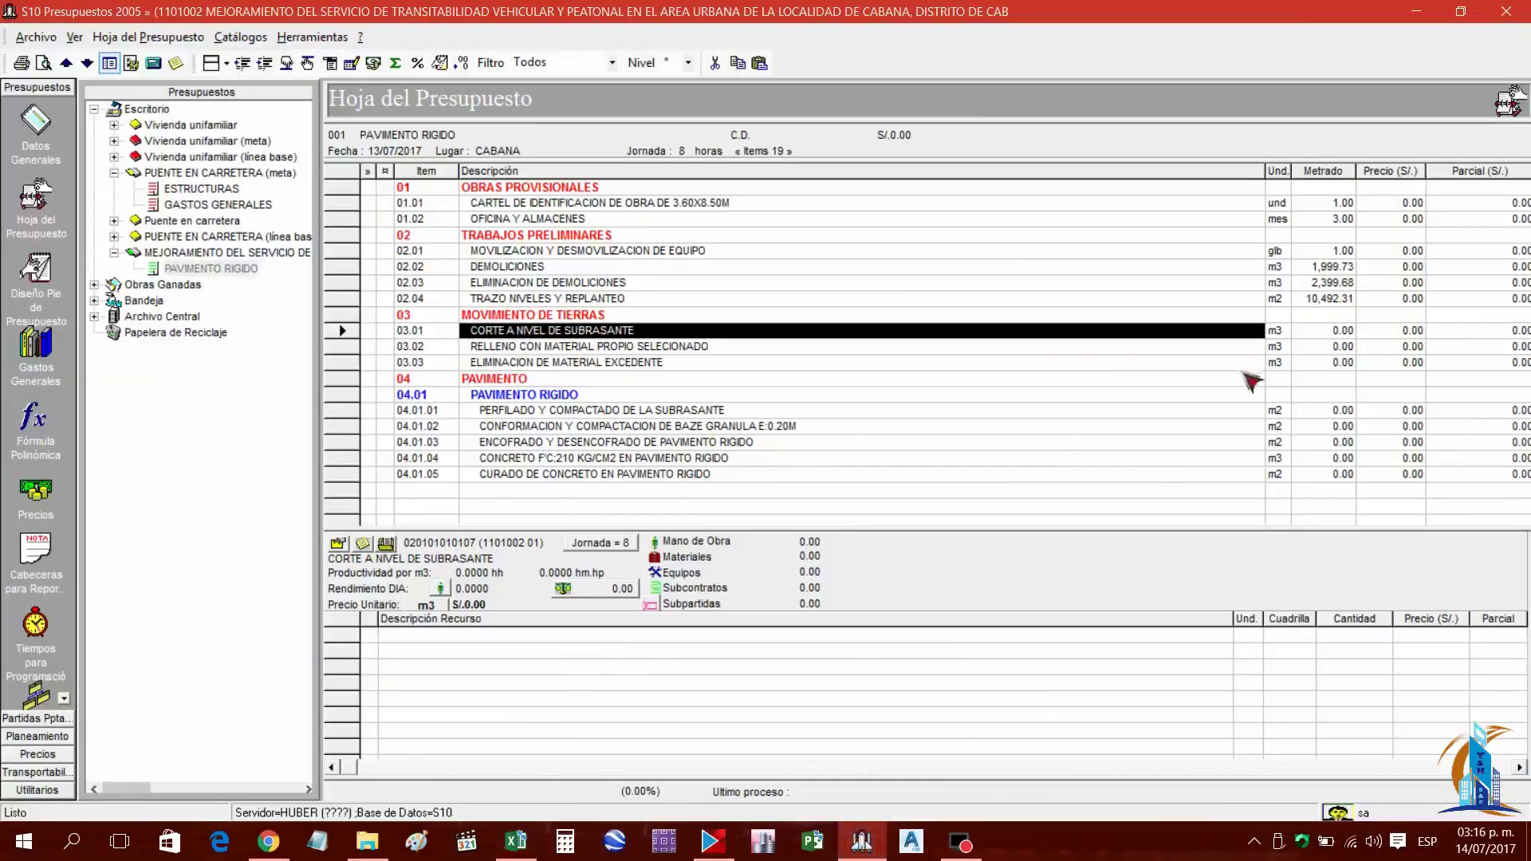
pyautogui.click(1322, 331)
pyautogui.write('1,202.36')
pyautogui.press('Return')
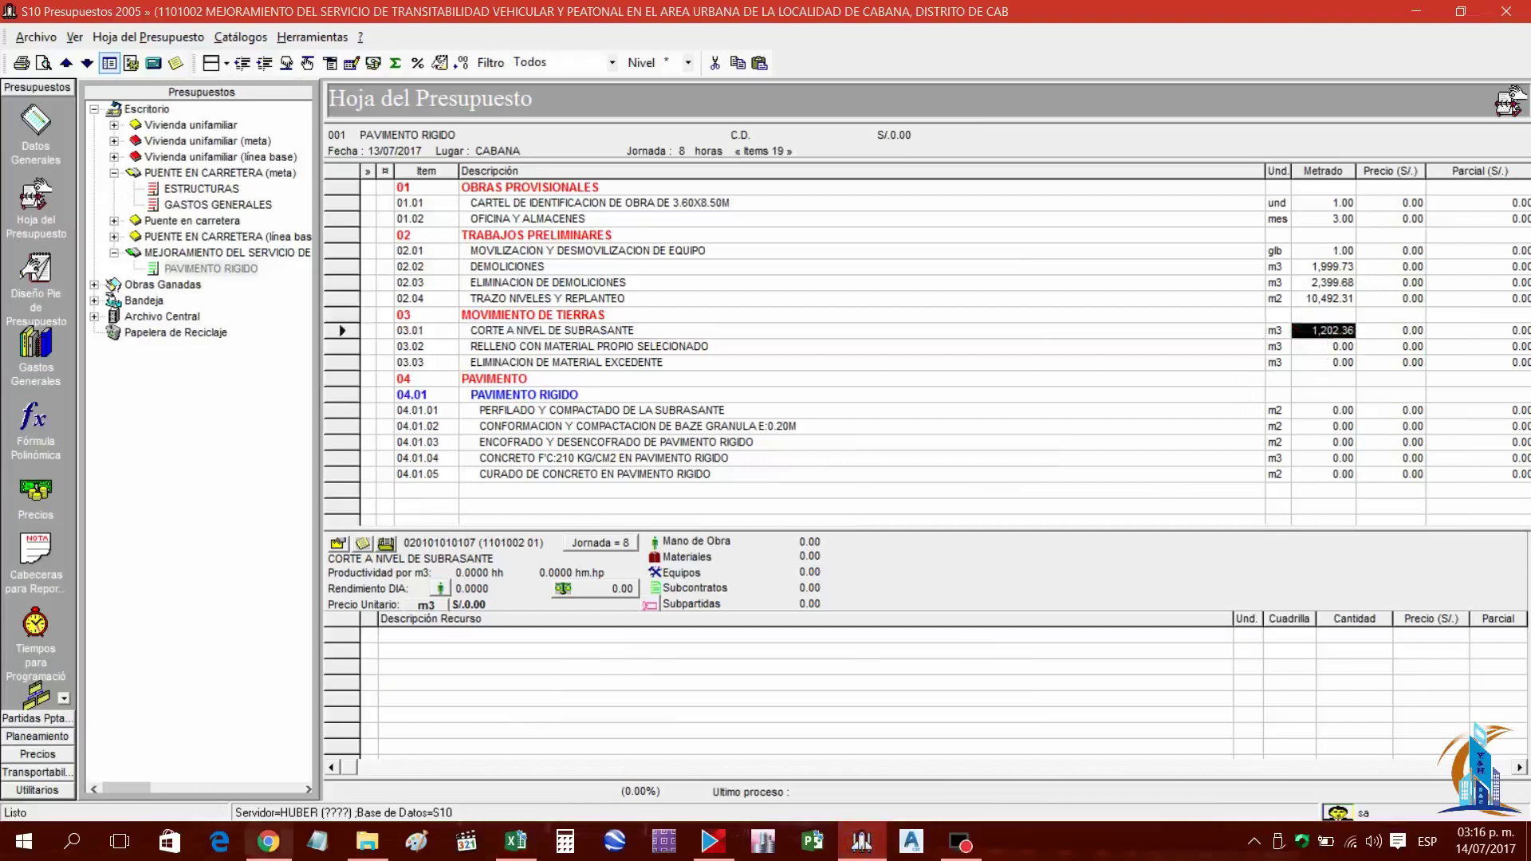
# Check the Excel quantity summary and set the metrado of RELLENO CON MATERIAL PROPIO SELECIONADO to 10.99
pyautogui.click(516, 841)
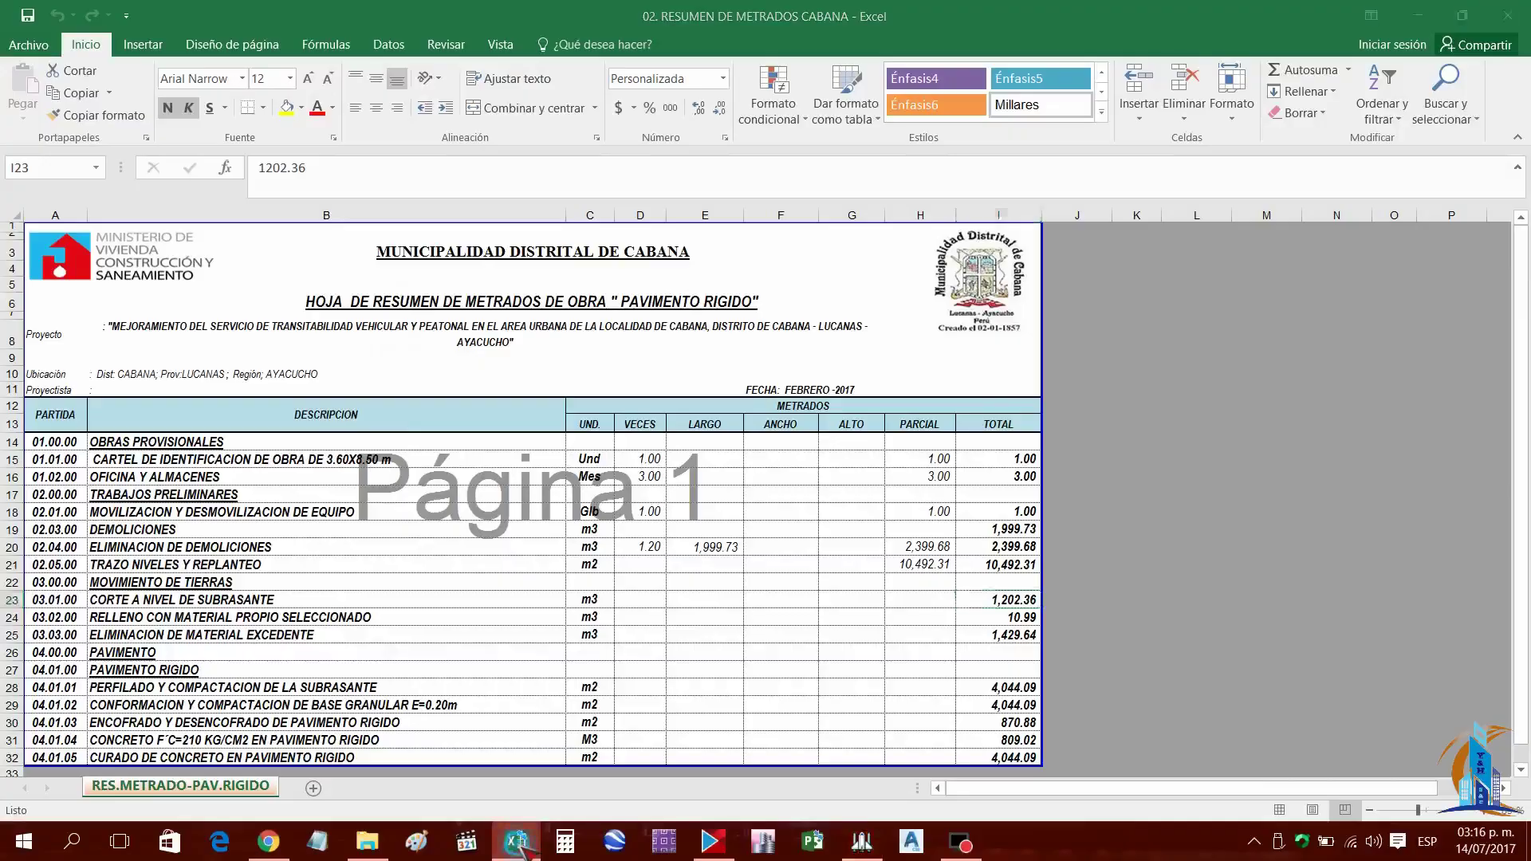
pyautogui.click(862, 841)
pyautogui.click(1324, 346)
pyautogui.write('10.99')
pyautogui.press('Return')
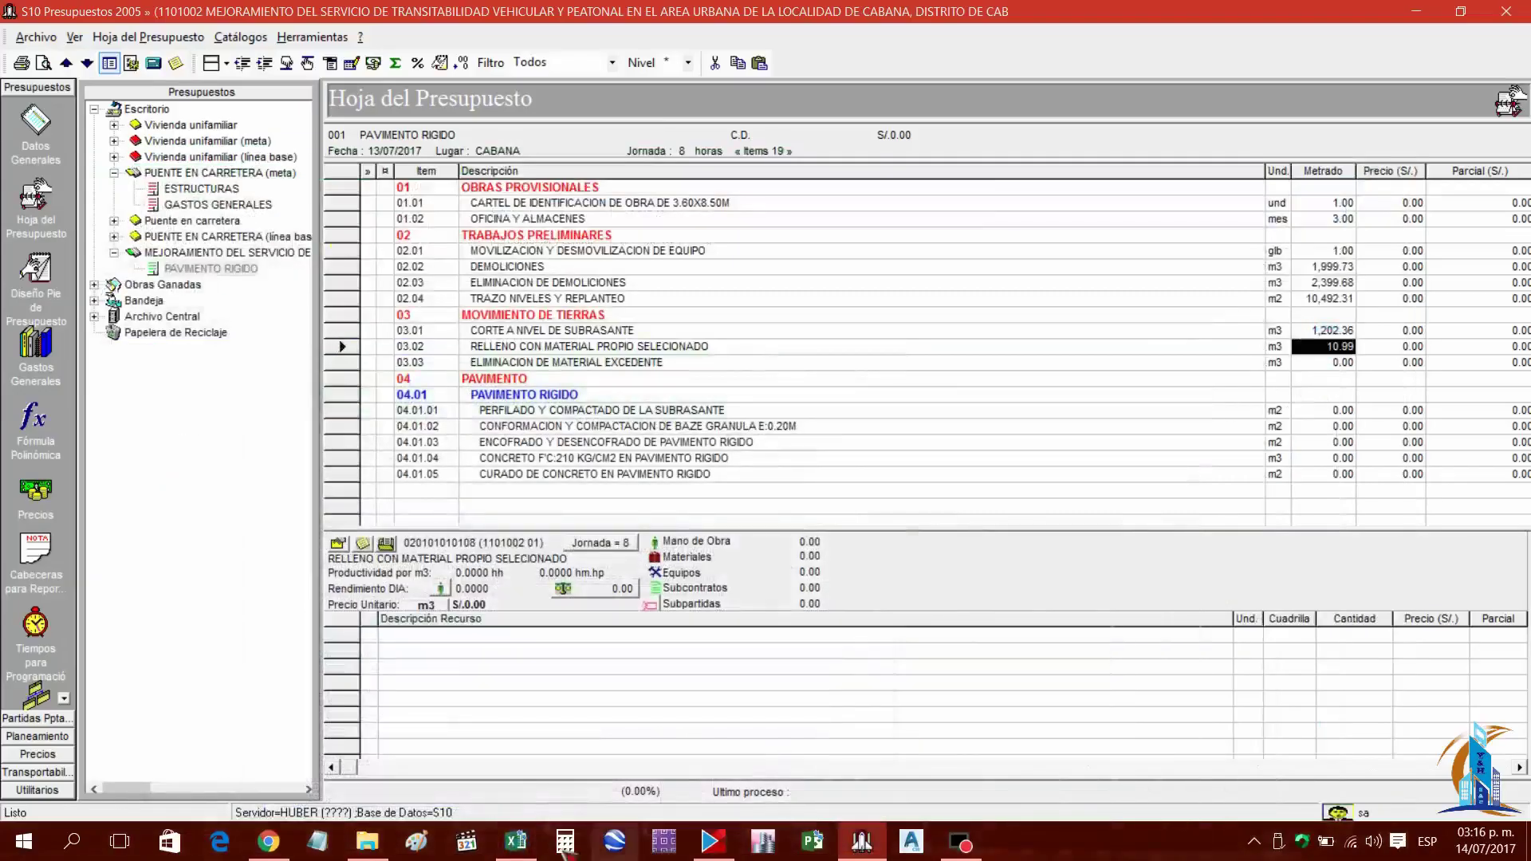
# Check the Excel quantity summary and set the metrado of ELIMINACION DE MATERIAL EXCEDENTE to 1429.64
pyautogui.click(518, 842)
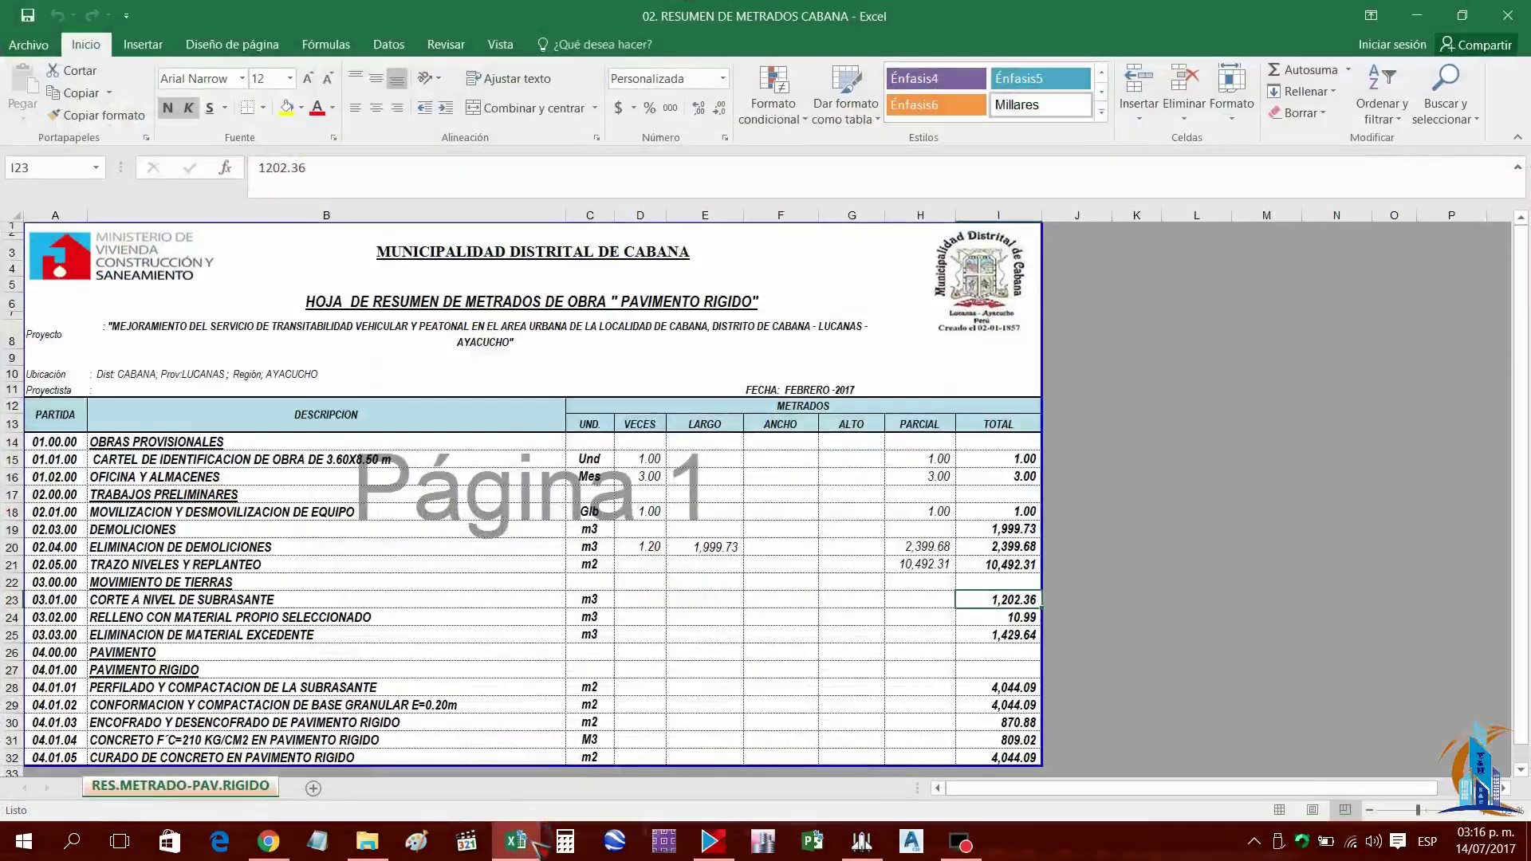
pyautogui.click(861, 841)
pyautogui.click(1328, 362)
pyautogui.write('1429.64')
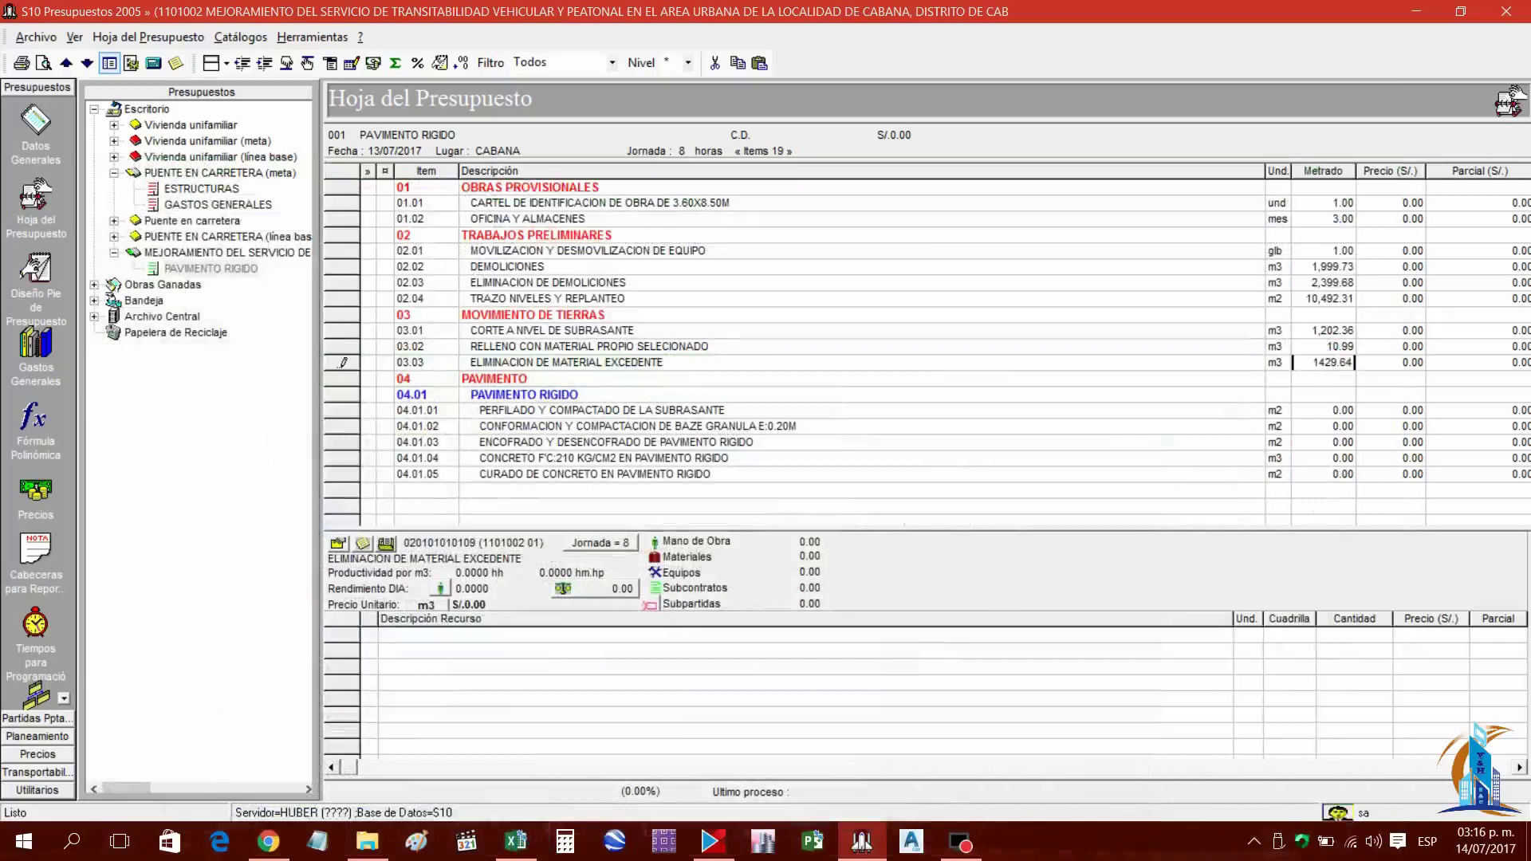
pyautogui.press('Return')
# Check the Excel quantity summary and set the metrado of PERFILADO Y COMPACTADO DE LA SUBRASANTE to 4044
pyautogui.click(517, 841)
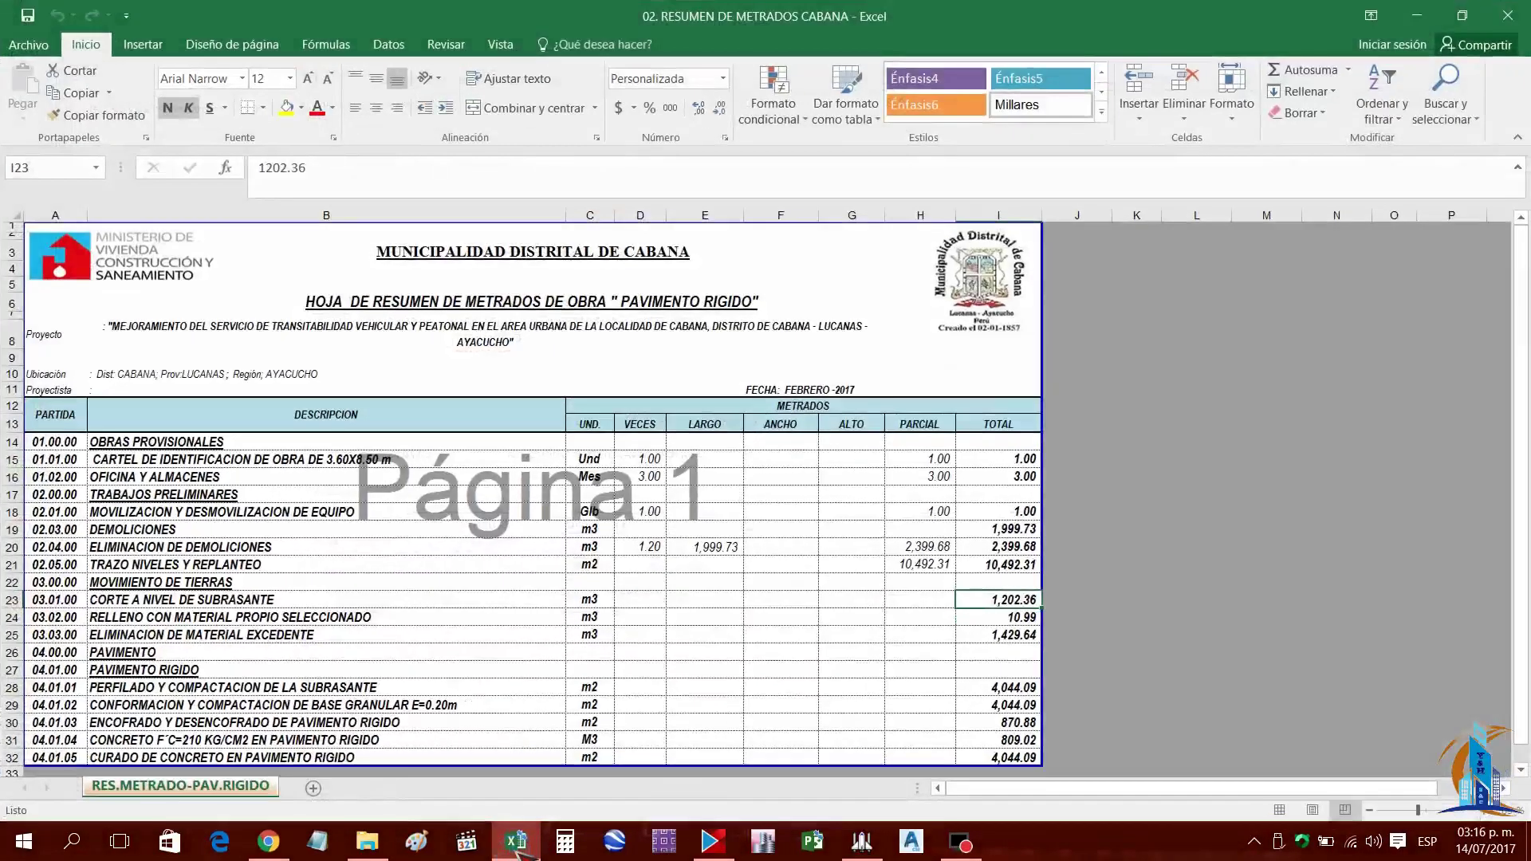
pyautogui.click(517, 841)
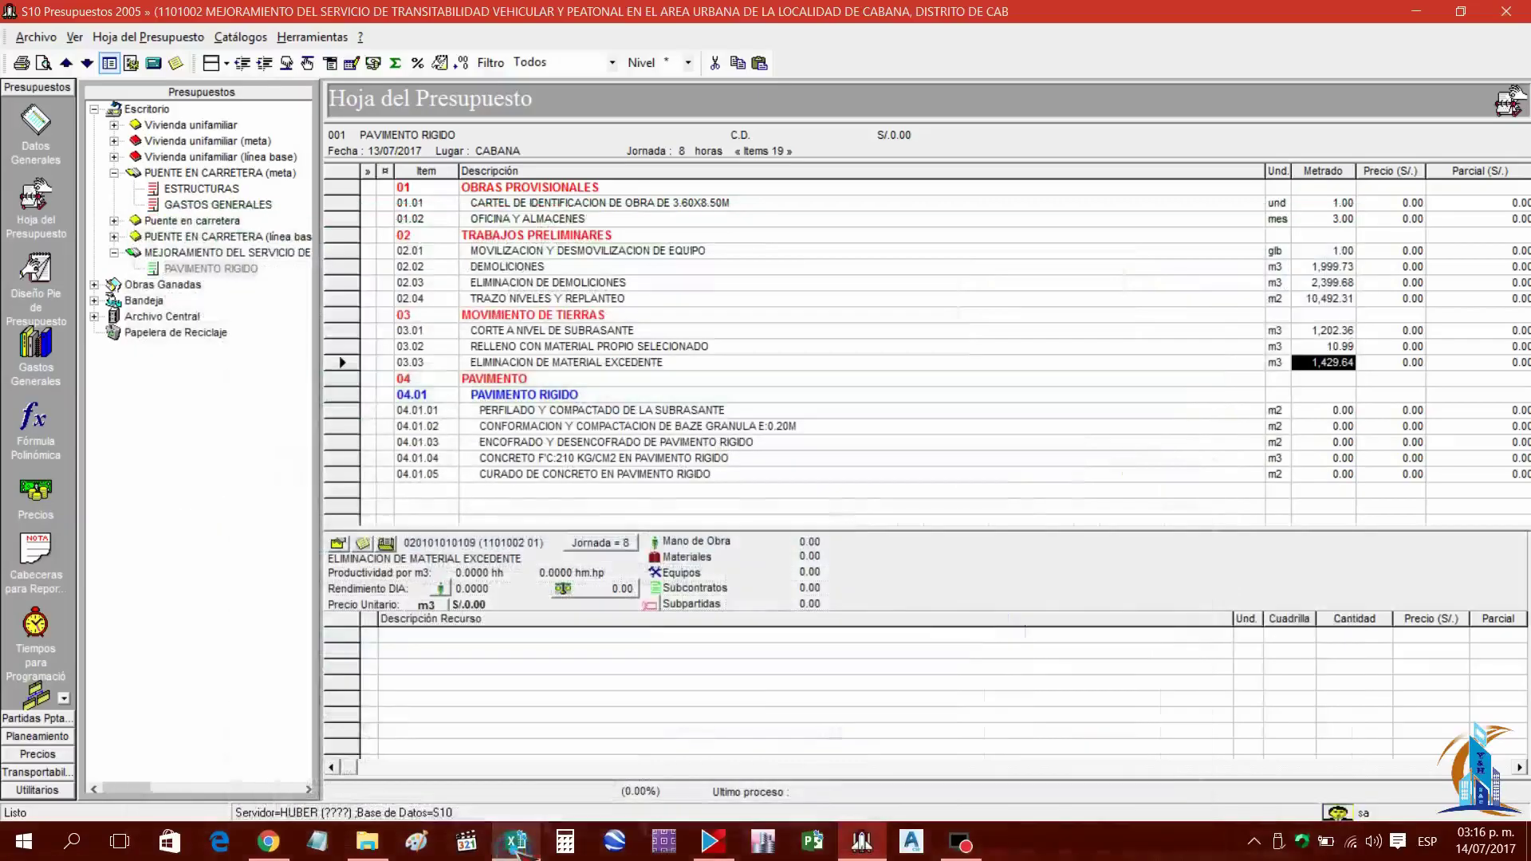
pyautogui.click(1330, 409)
pyautogui.write('4044')
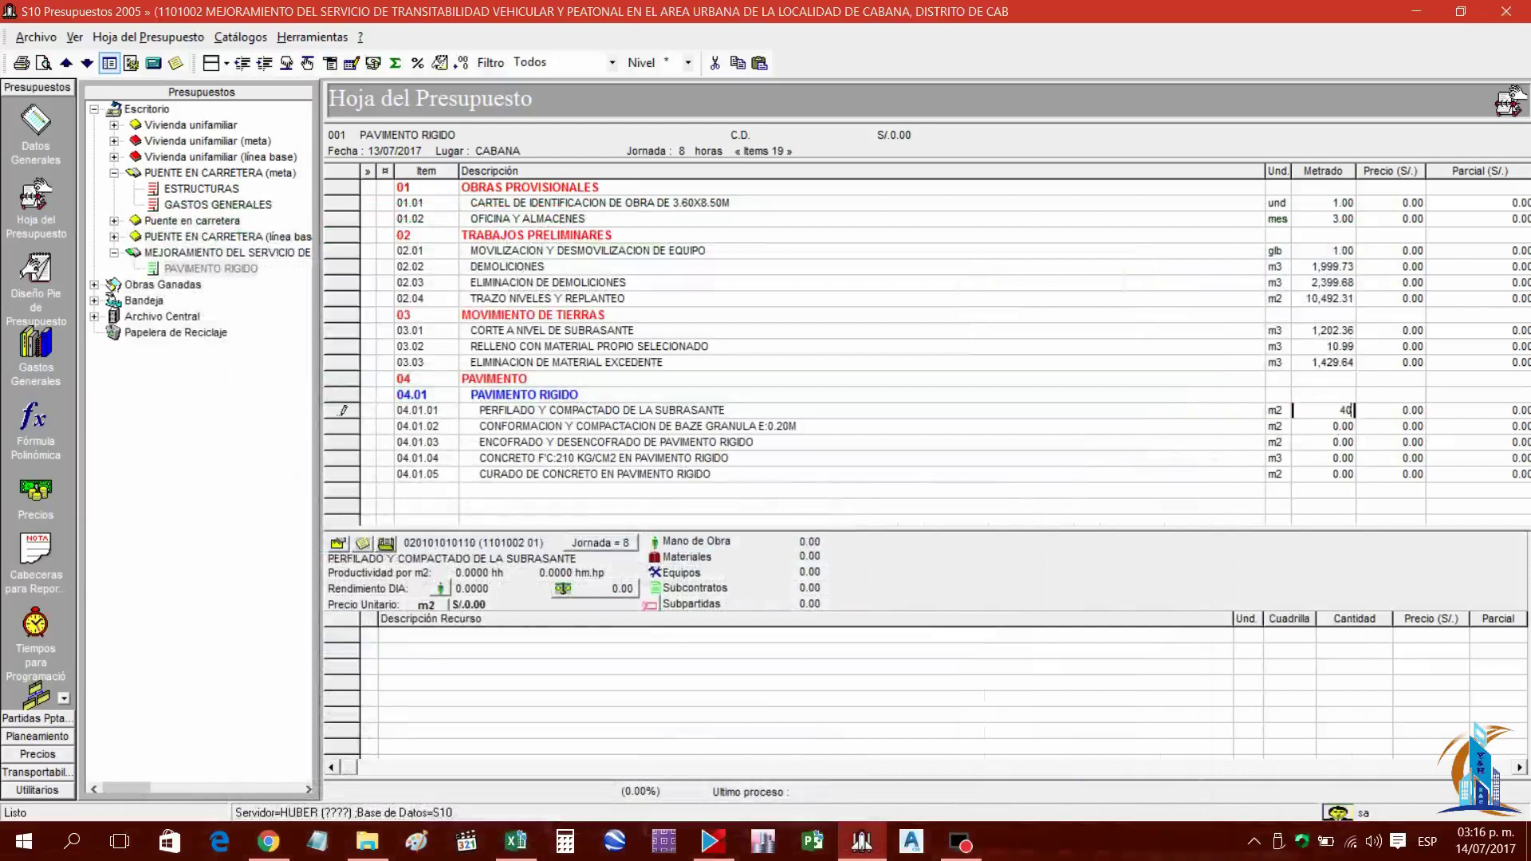
# Check the Excel quantity summary and set the metrado of CONFORMACION Y COMPACTACION DE BAZE GRANULA E:0.20M to 4044
pyautogui.click(518, 842)
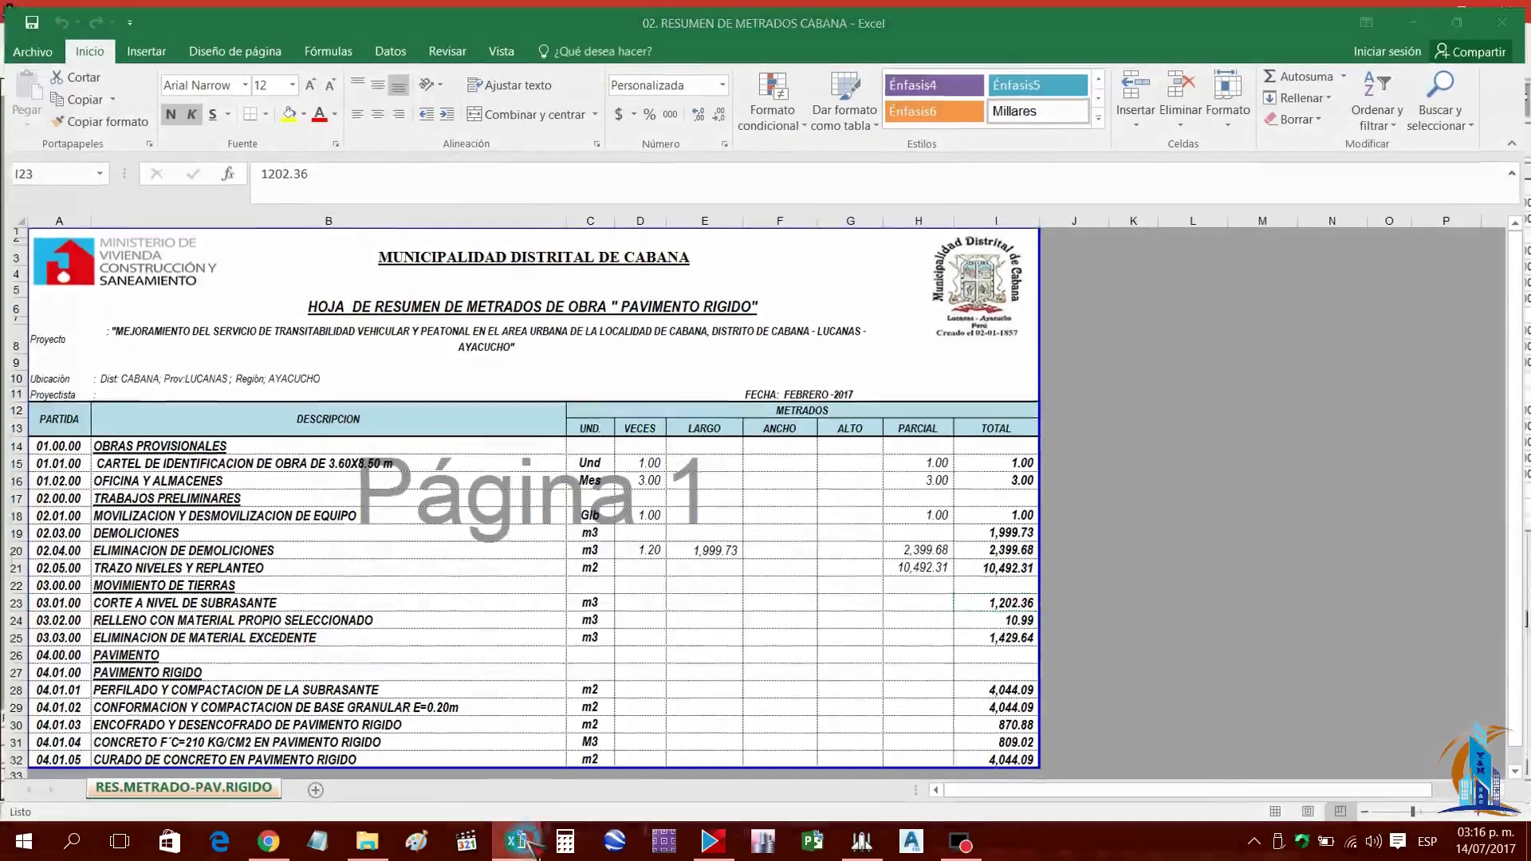
pyautogui.click(861, 842)
pyautogui.click(1331, 427)
pyautogui.write('4044')
pyautogui.press('Return')
# Check the Excel quantity summary and set the metrado of ENCOFRADO Y DESENCOFRADO DE PAVIMENTO RIGIDO to 840.88
pyautogui.click(519, 842)
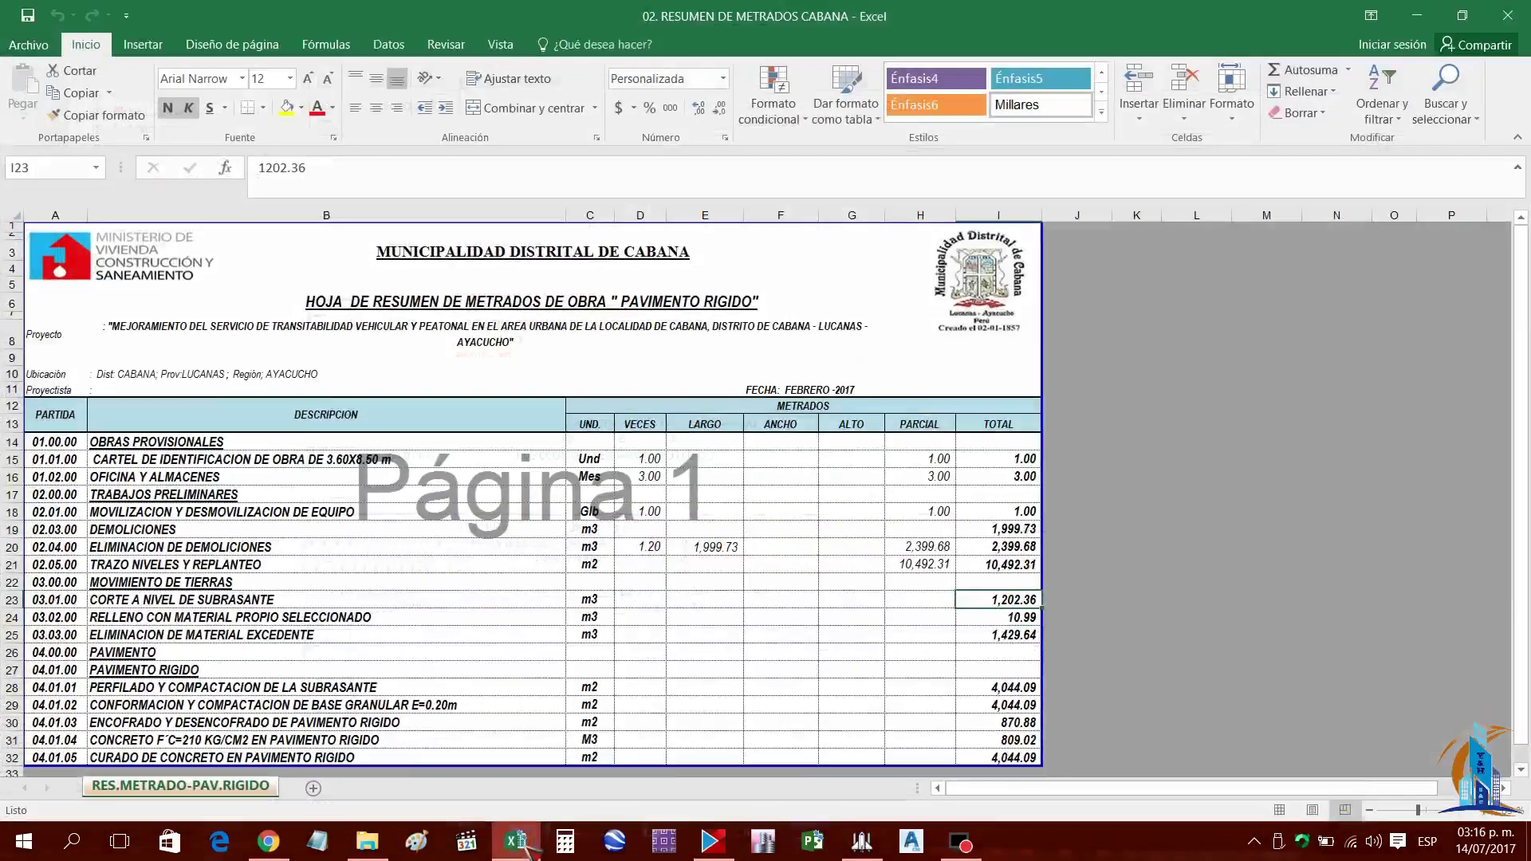
pyautogui.click(527, 842)
pyautogui.click(1339, 443)
pyautogui.write('840.88')
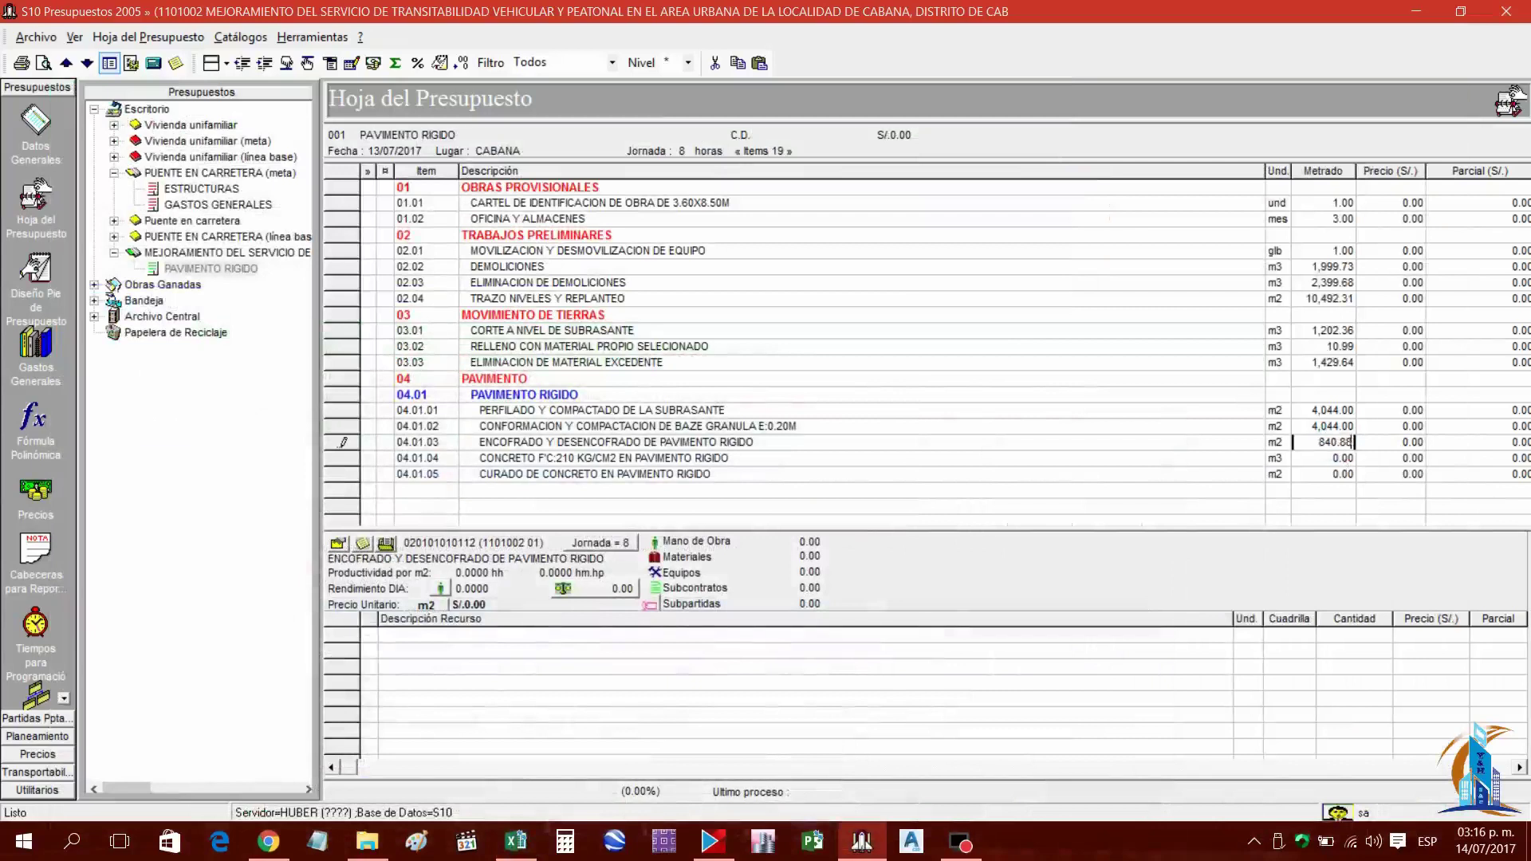
# Check the Excel quantity summary and set the metrado of CONCRETO F'C:210 KG/CM2 EN PAVIMENTO RIGIDO to 809
pyautogui.click(517, 842)
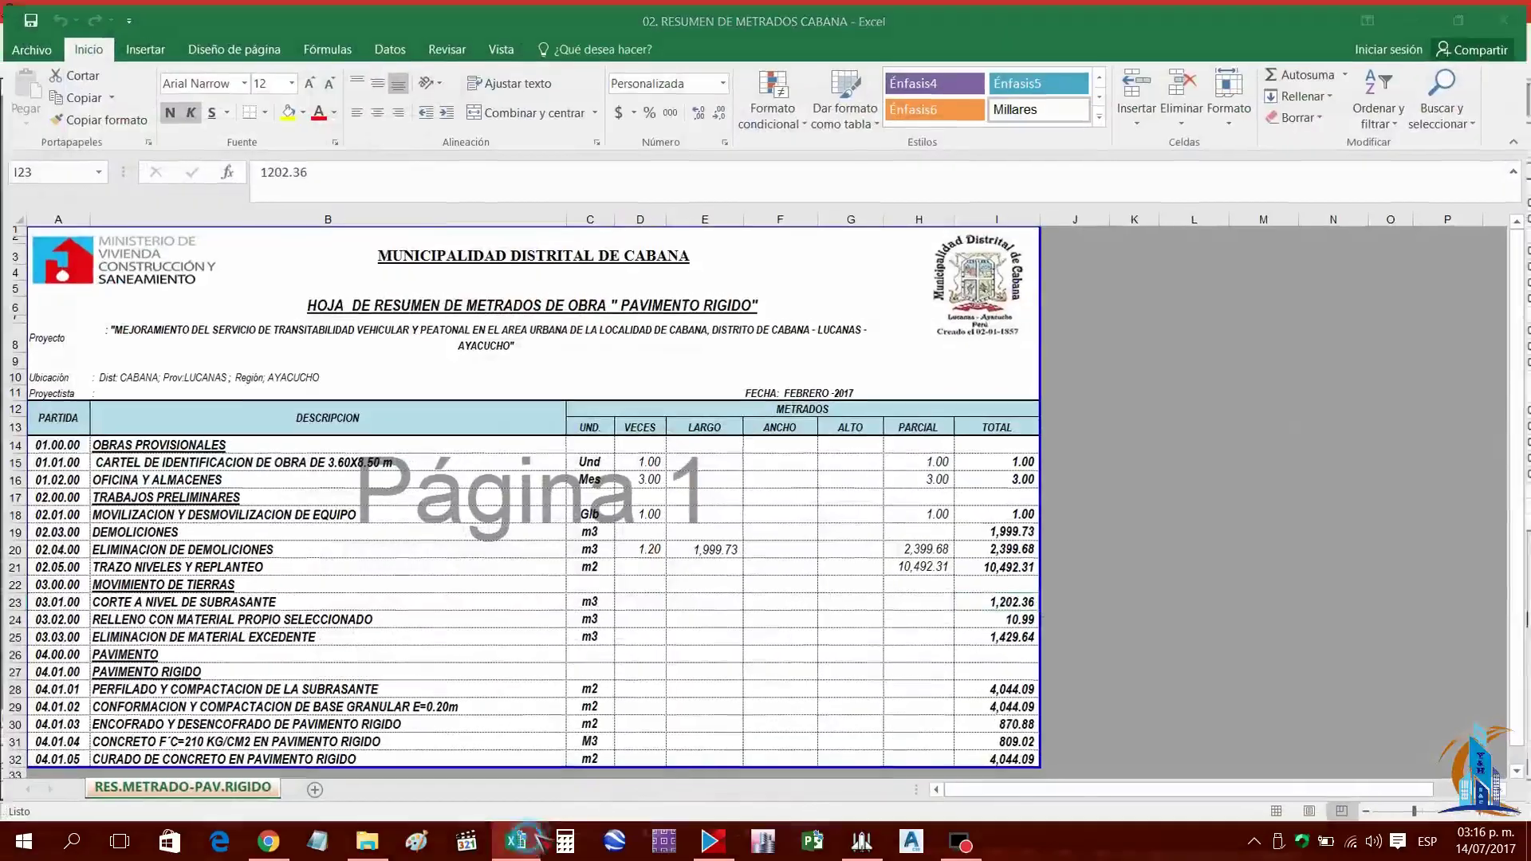
pyautogui.click(522, 843)
pyautogui.write('80')
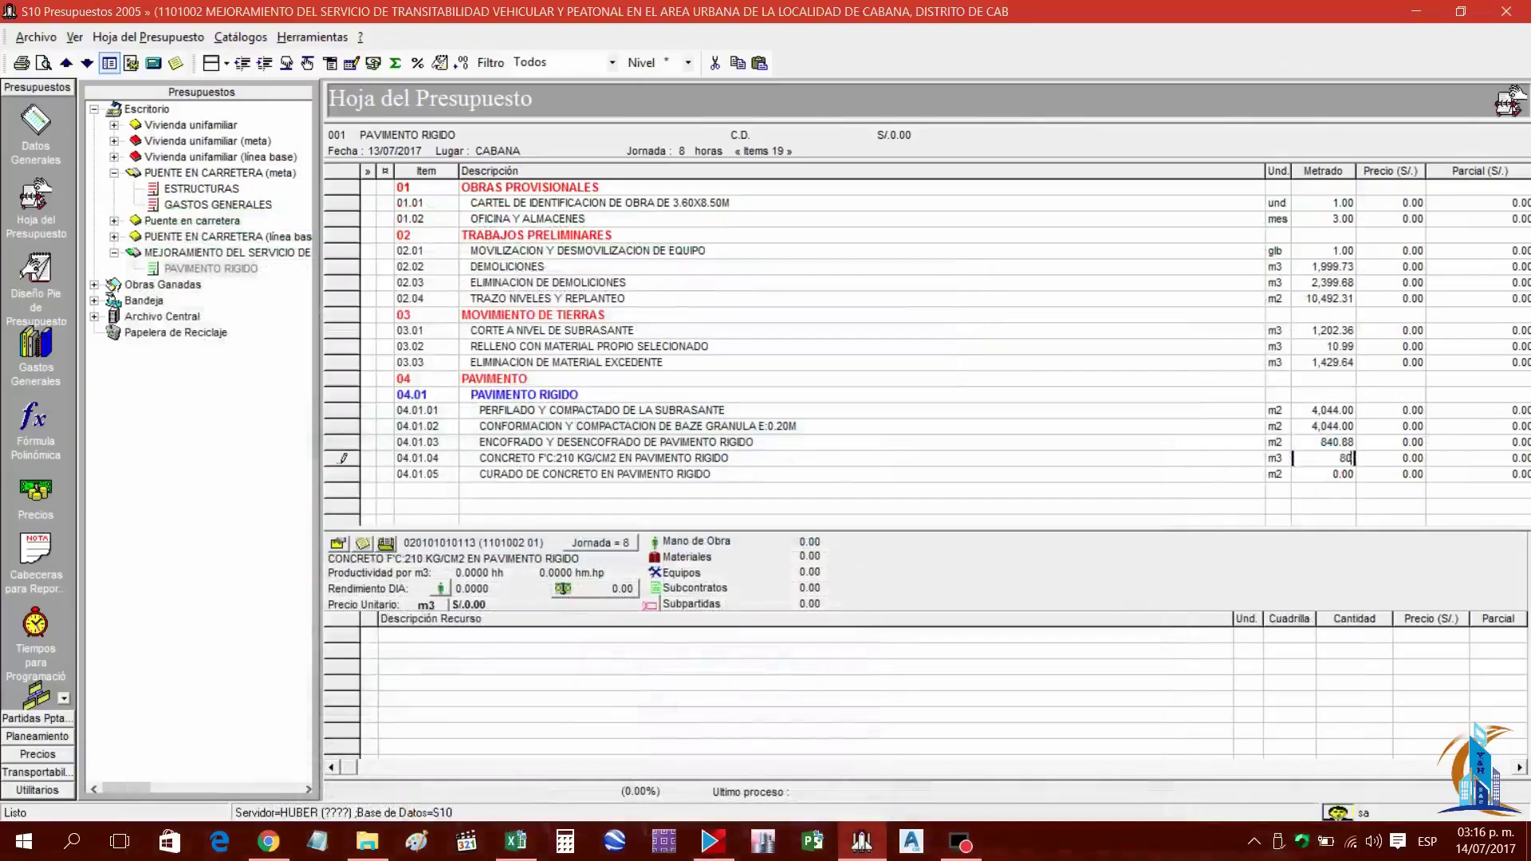
pyautogui.write('9')
pyautogui.press('Return')
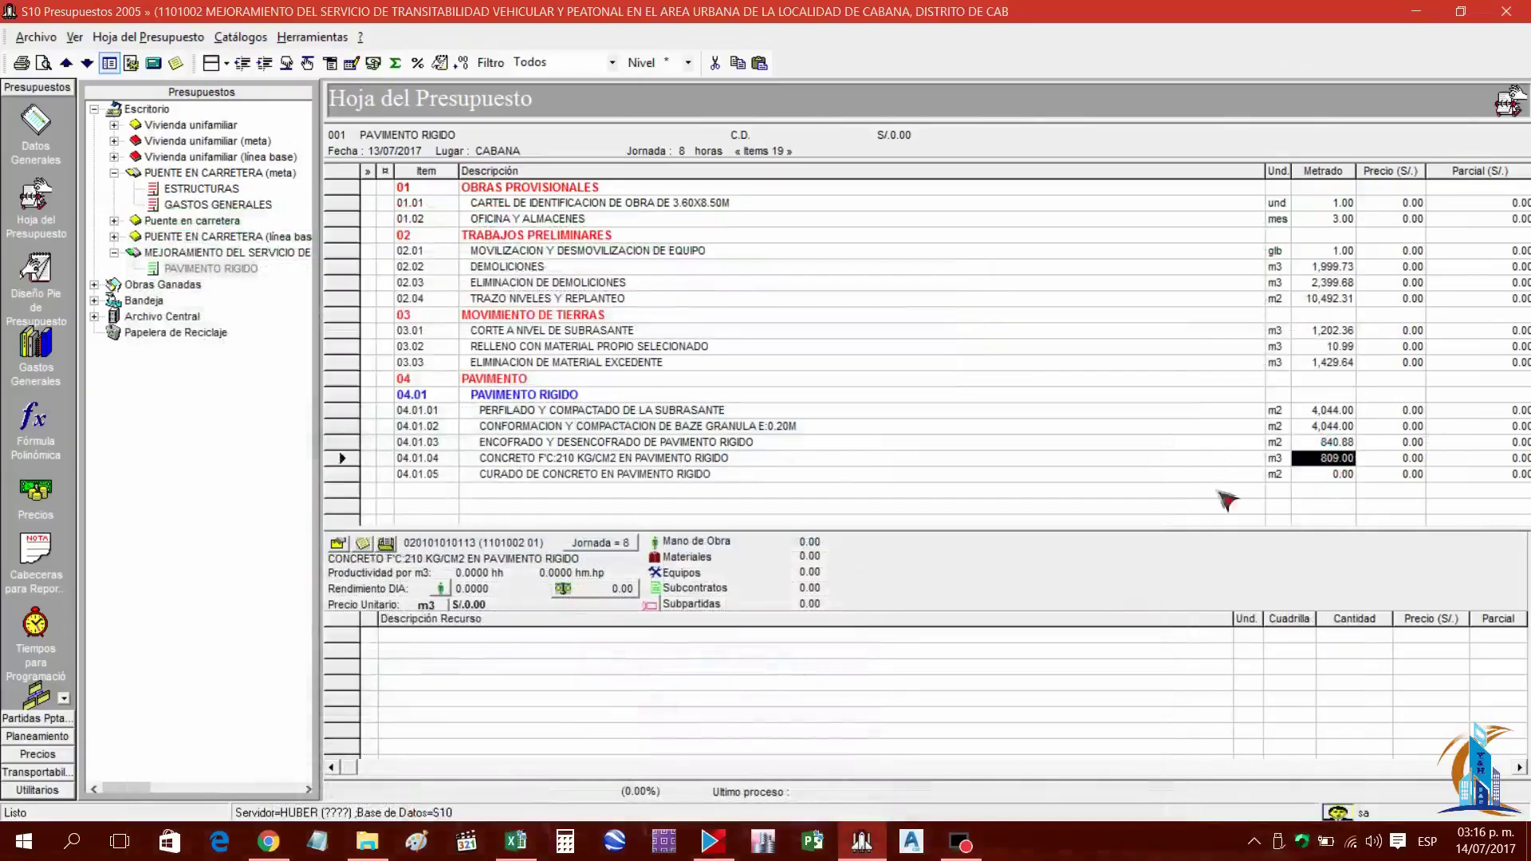
# Check the Excel quantity summary and set the metrado of CURADO DE CONCRETO EN PAVIMENTO RIGIDO to 4044
pyautogui.click(517, 842)
pyautogui.click(517, 842)
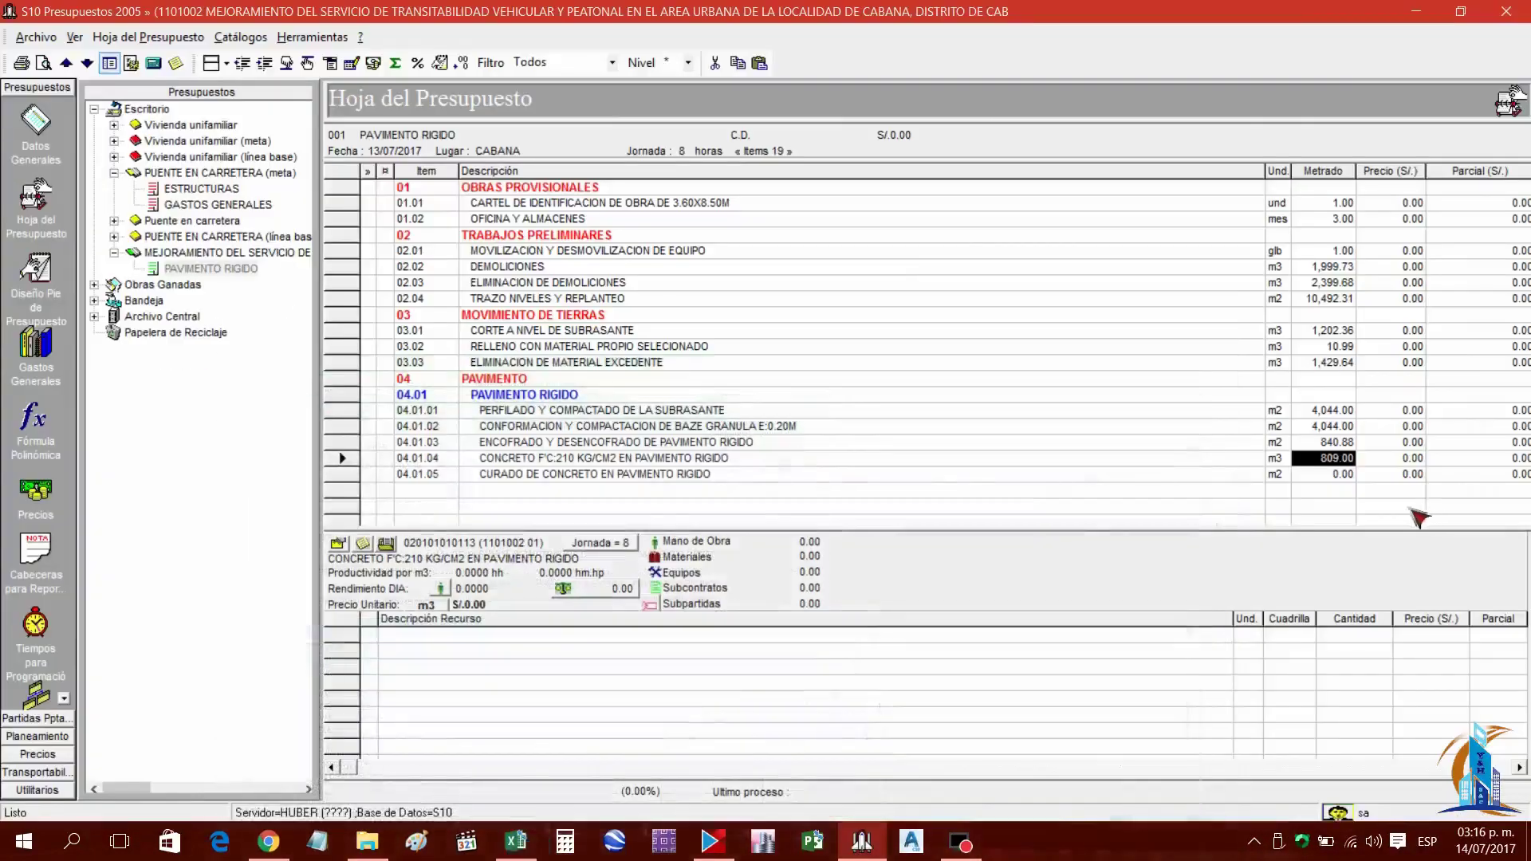
pyautogui.click(1327, 477)
pyautogui.write('4044')
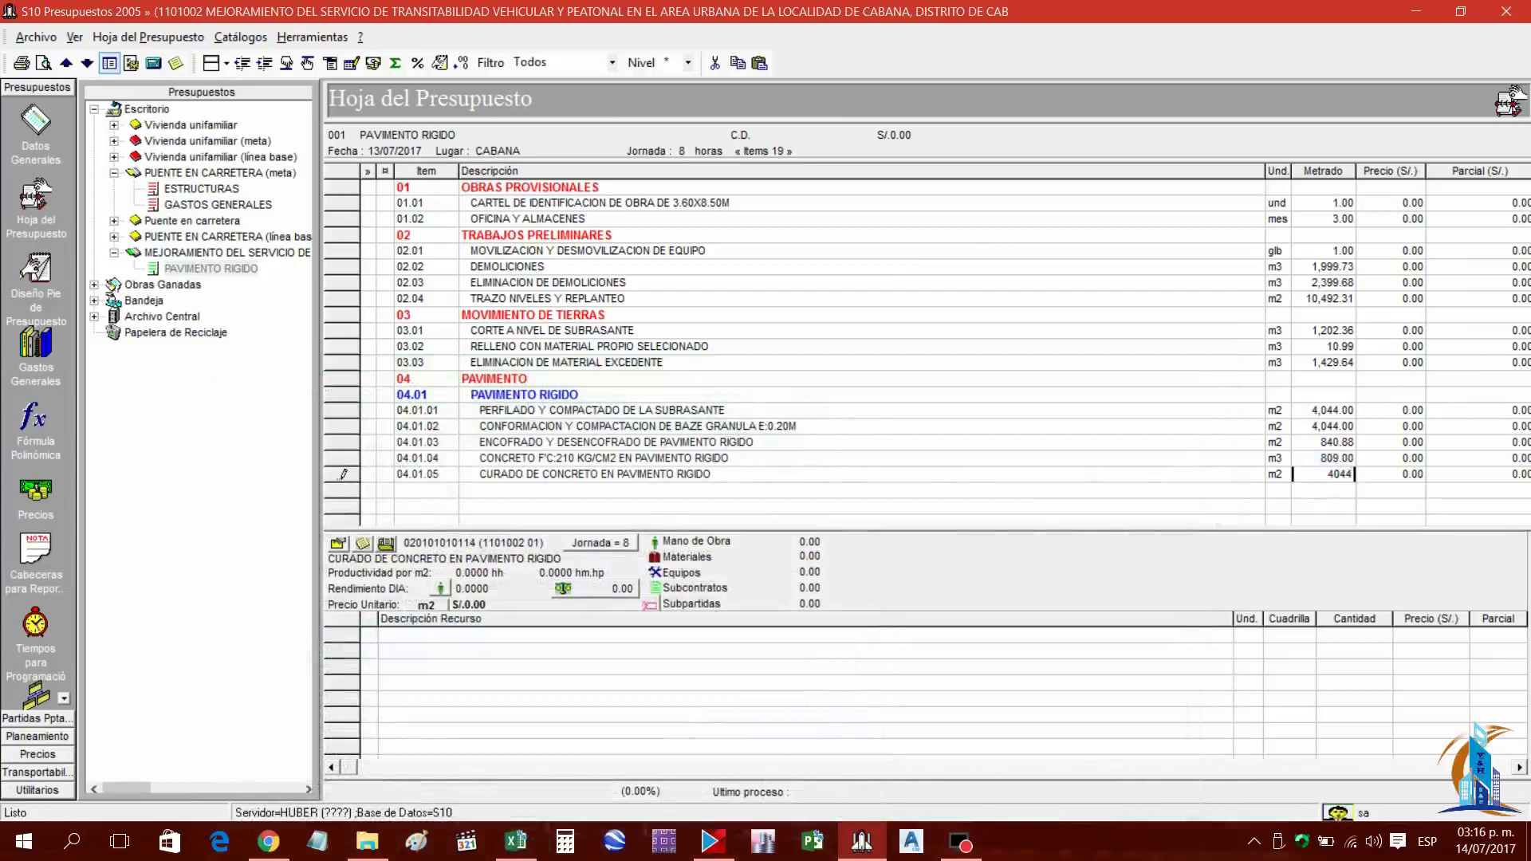
pyautogui.press('Return')
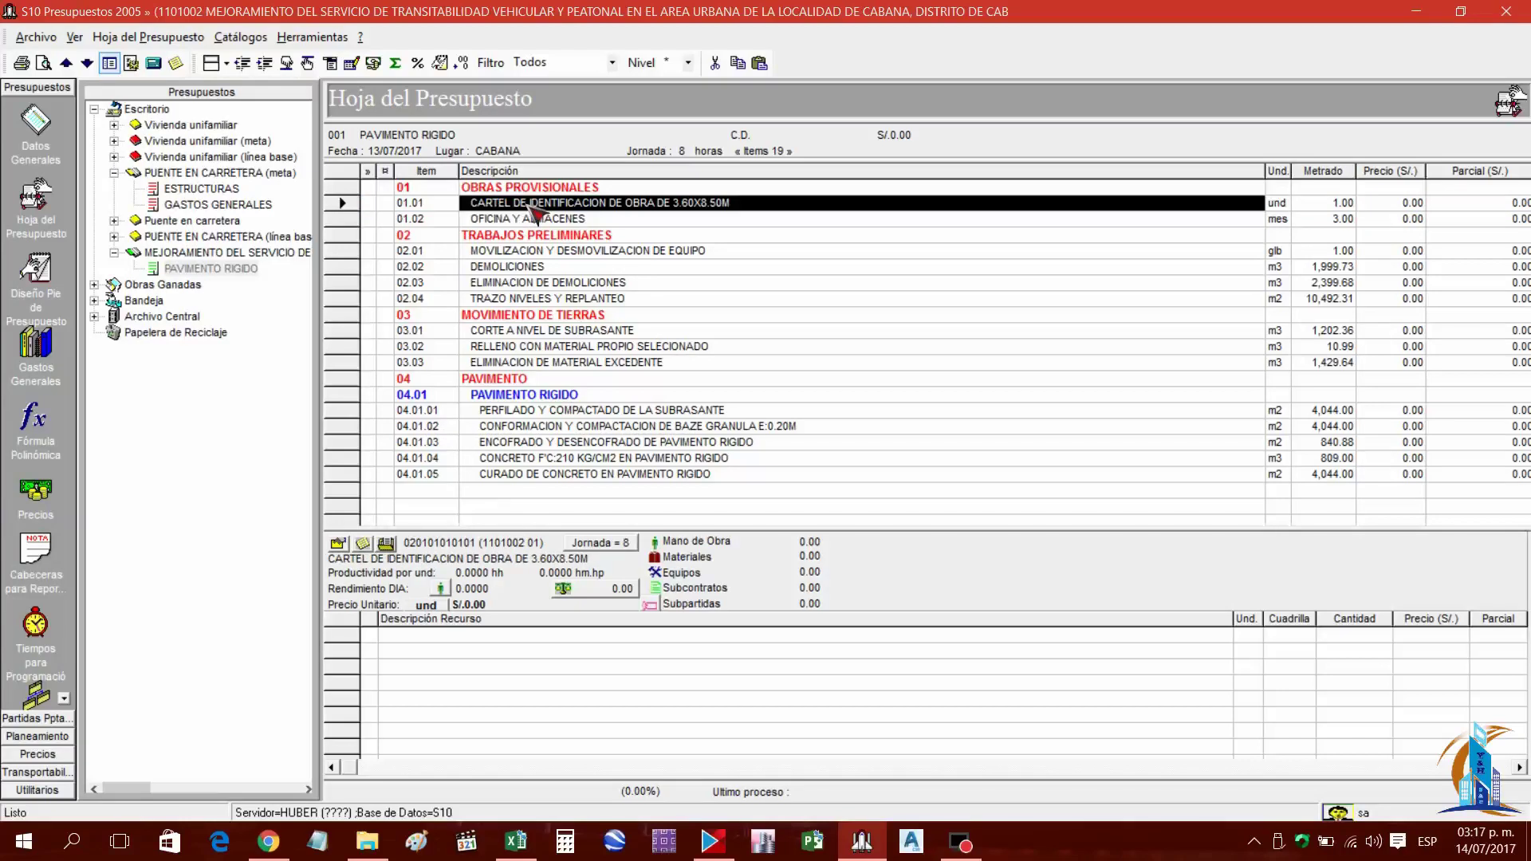
# Set the daily rendimiento of the partida CARTEL DE IDENTIFICACION DE OBRA DE 3.60X8.50M to 1
pyautogui.click(567, 223)
pyautogui.click(550, 205)
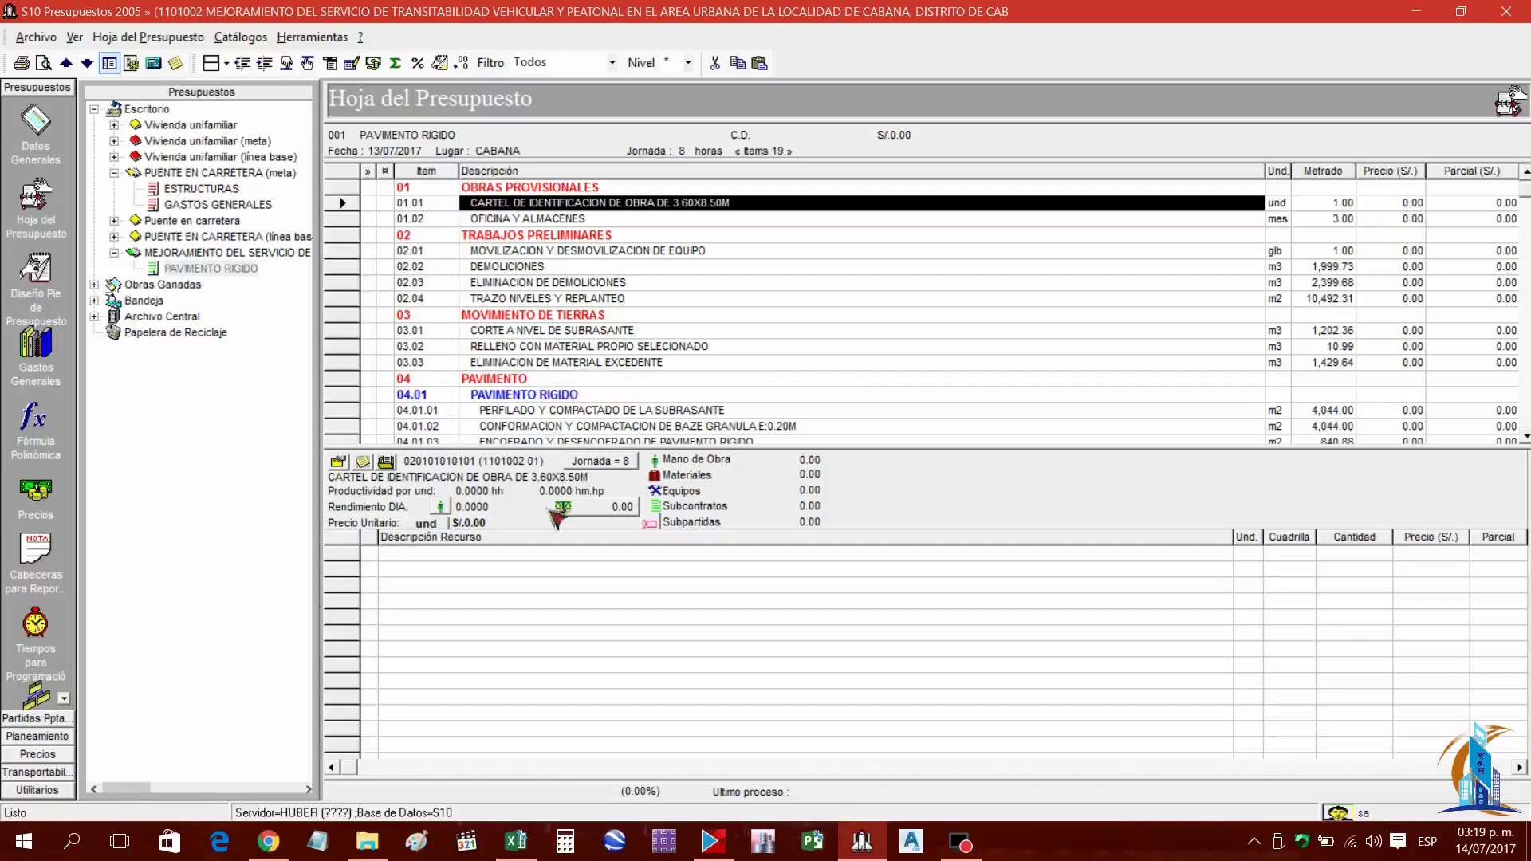
pyautogui.click(440, 508)
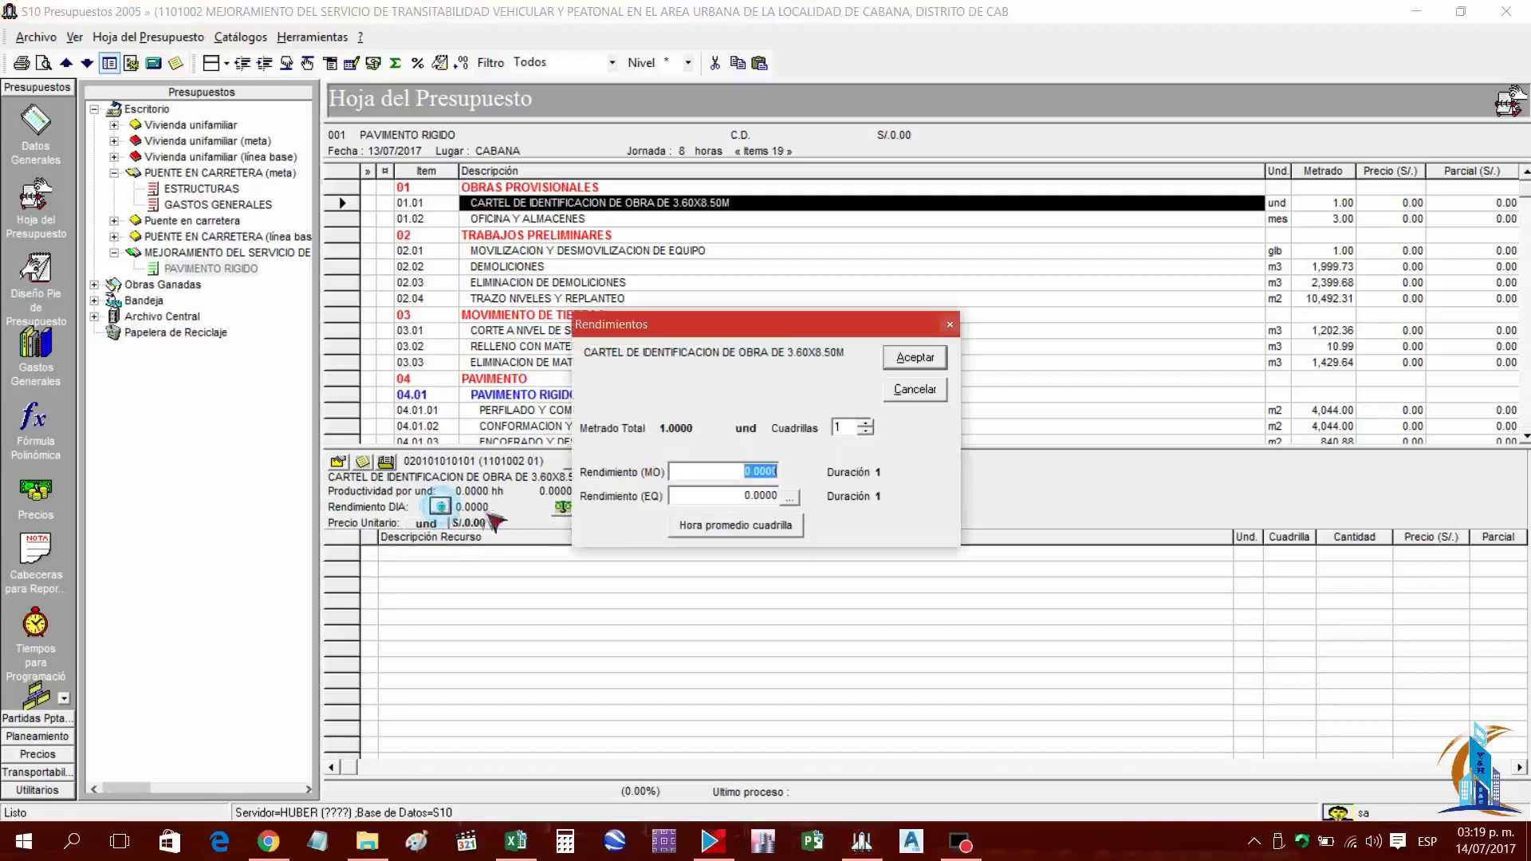
pyautogui.moveTo(739, 327); pyautogui.dragTo(754, 289)
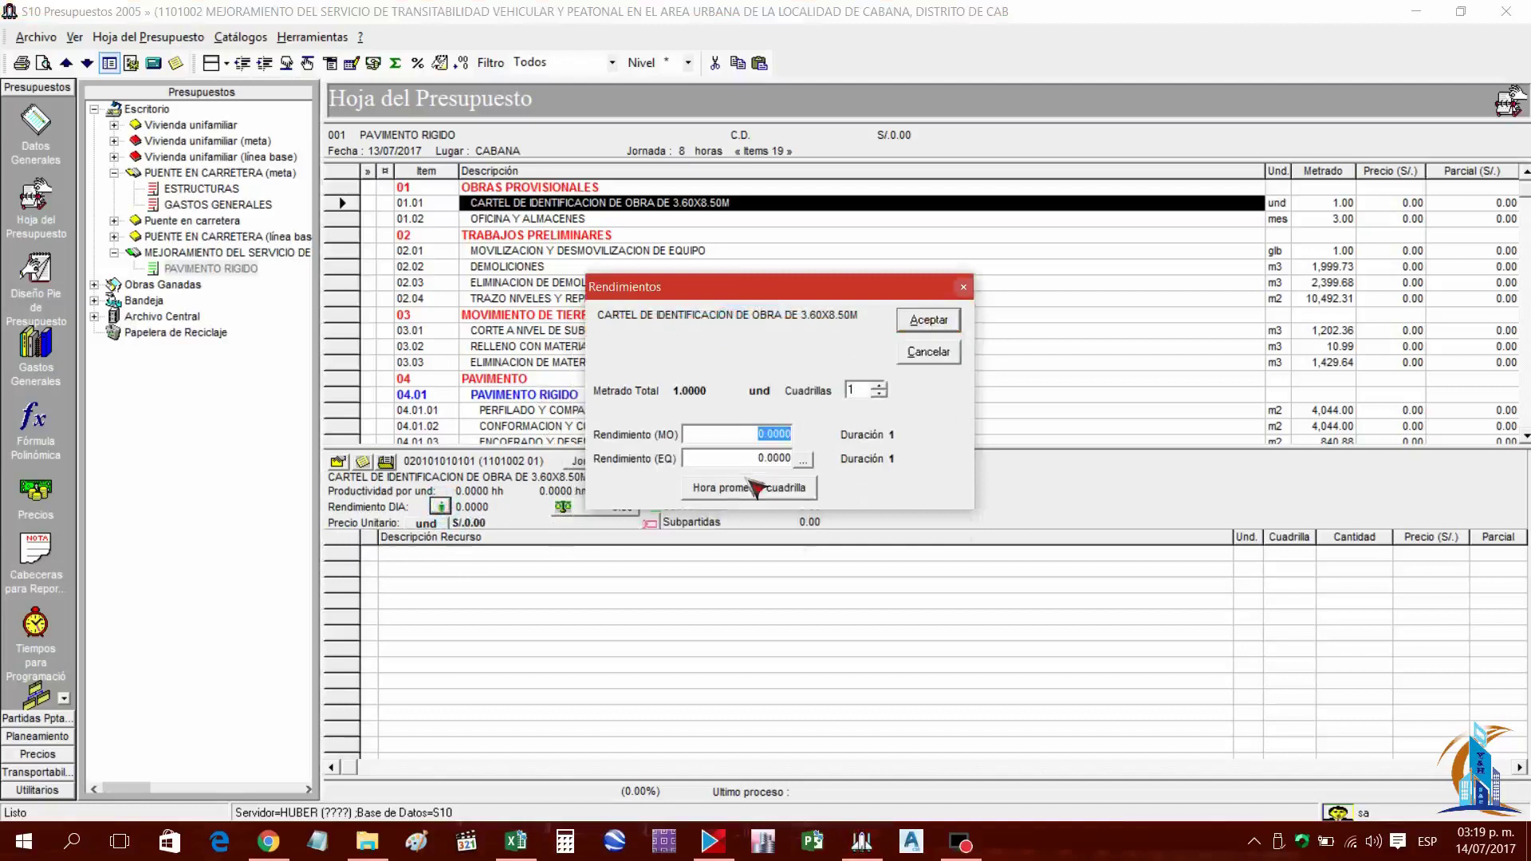
pyautogui.click(929, 320)
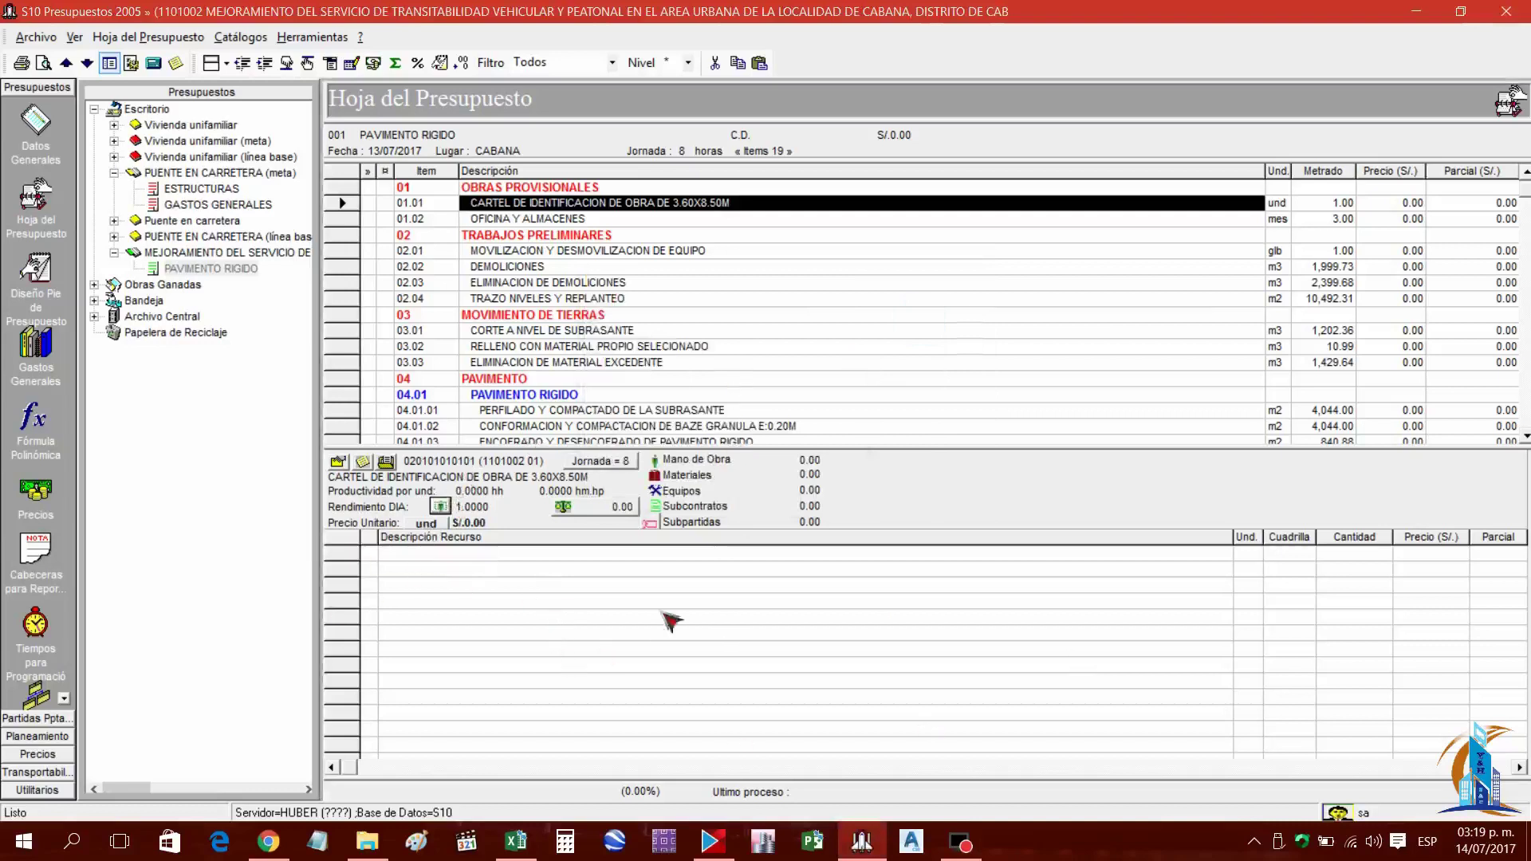
# View the MATERIALES resources in the catalogue for adding resources to the CARTEL DE IDENTIFICACION DE OBRA analysis
pyautogui.rightClick(535, 638)
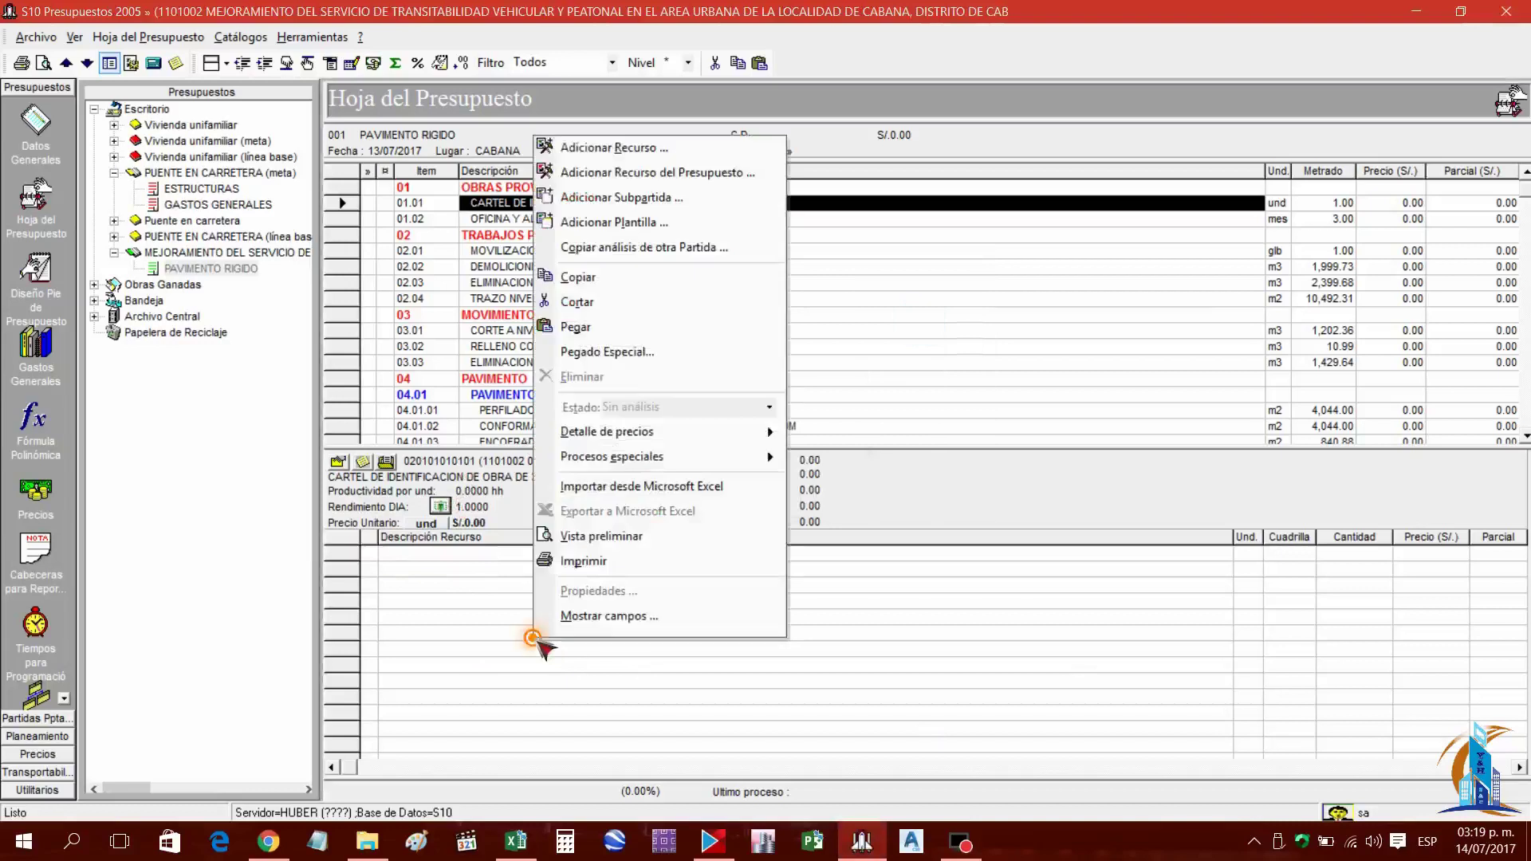
pyautogui.click(617, 152)
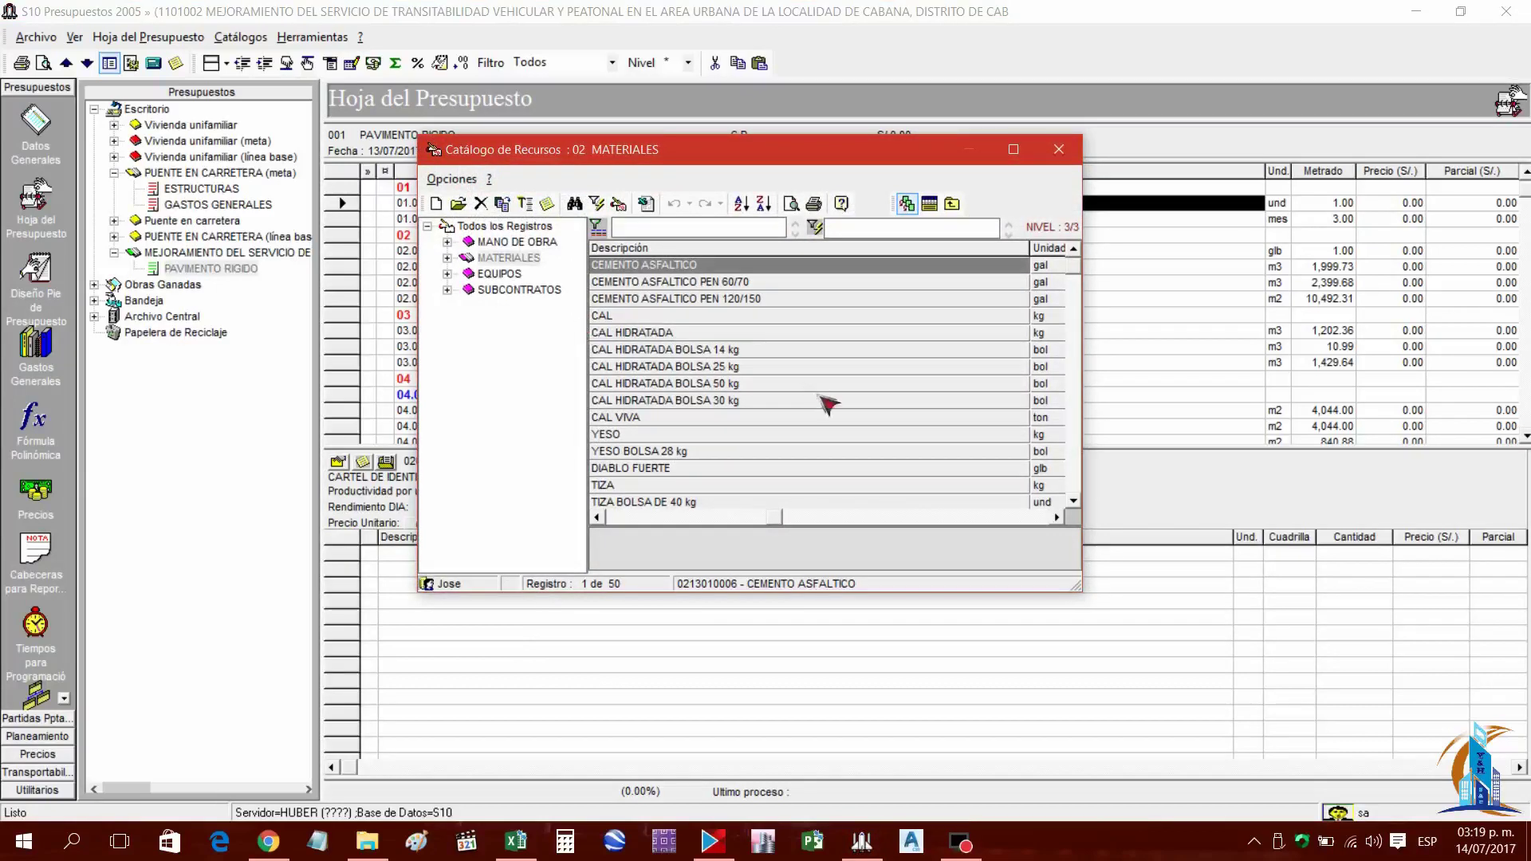
pyautogui.click(1060, 149)
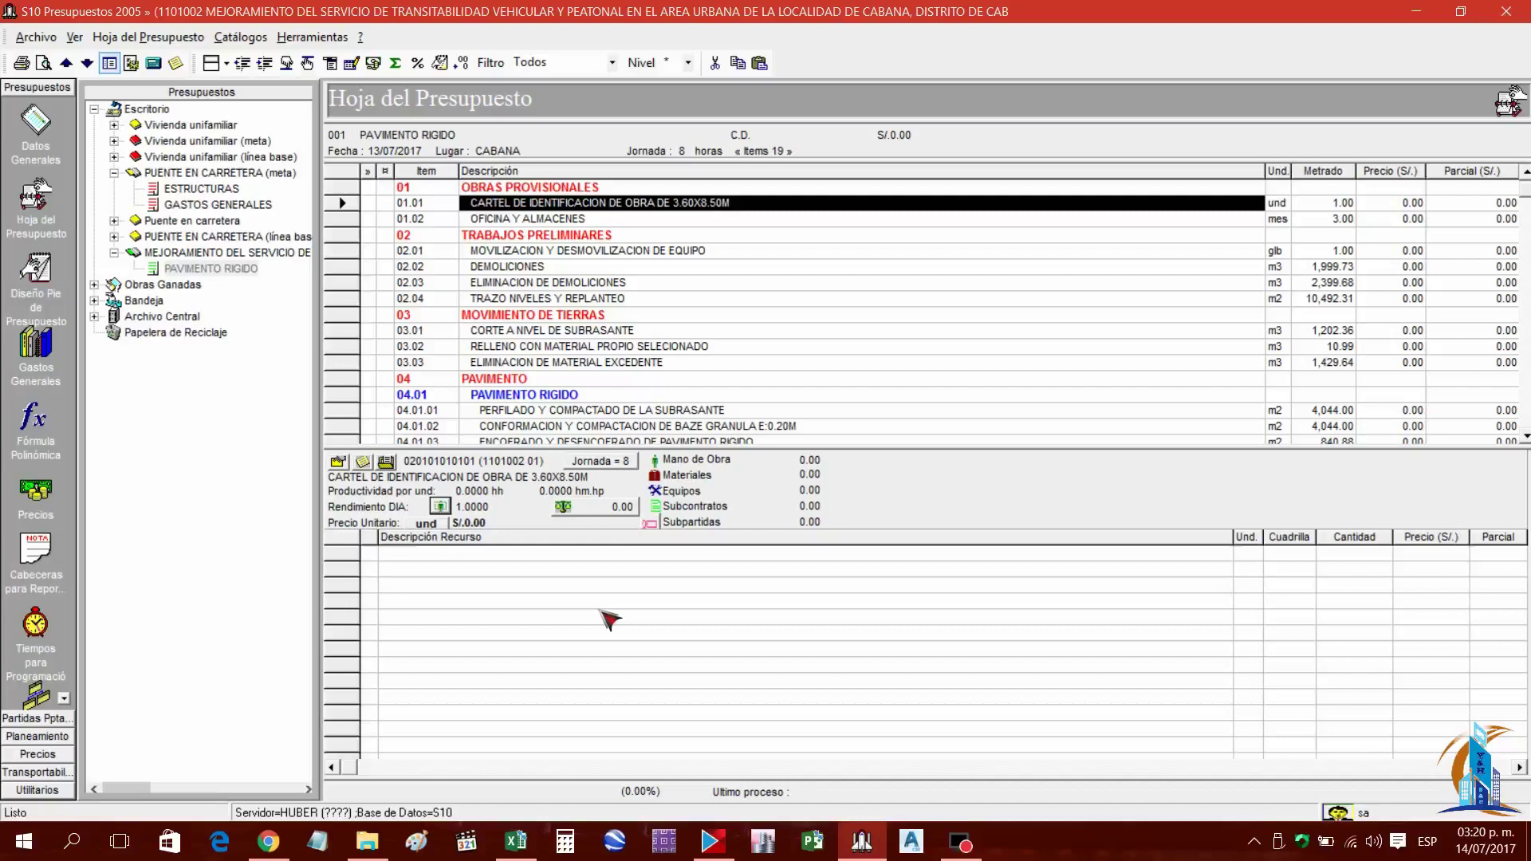
# Open the ACU PDF with the unit price analyses from the ACU subfolder of the PAV.CABANA desktop folder
pyautogui.click(1416, 13)
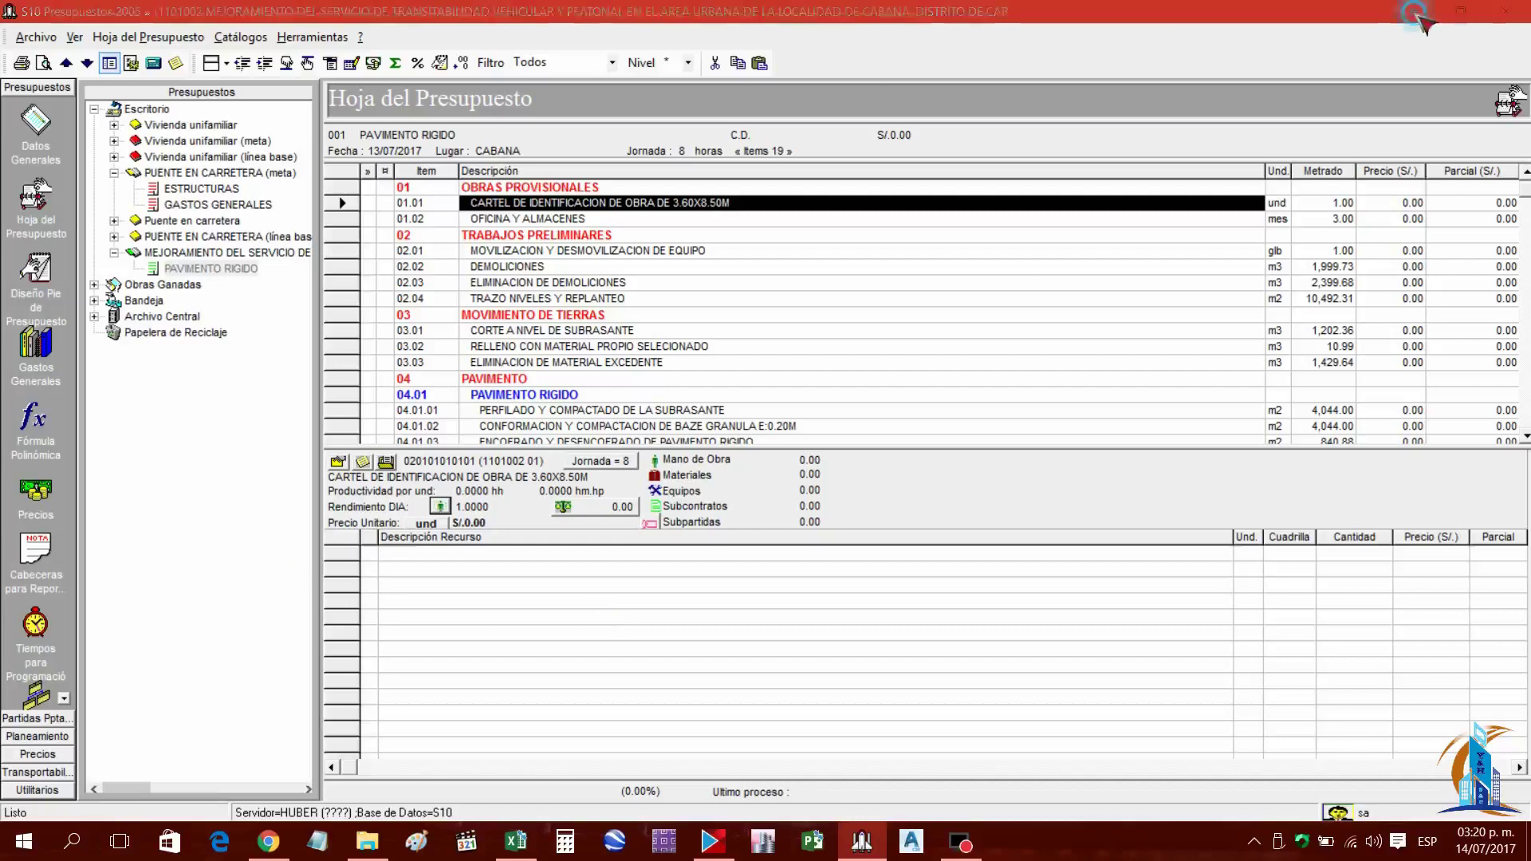
pyautogui.doubleClick(762, 206)
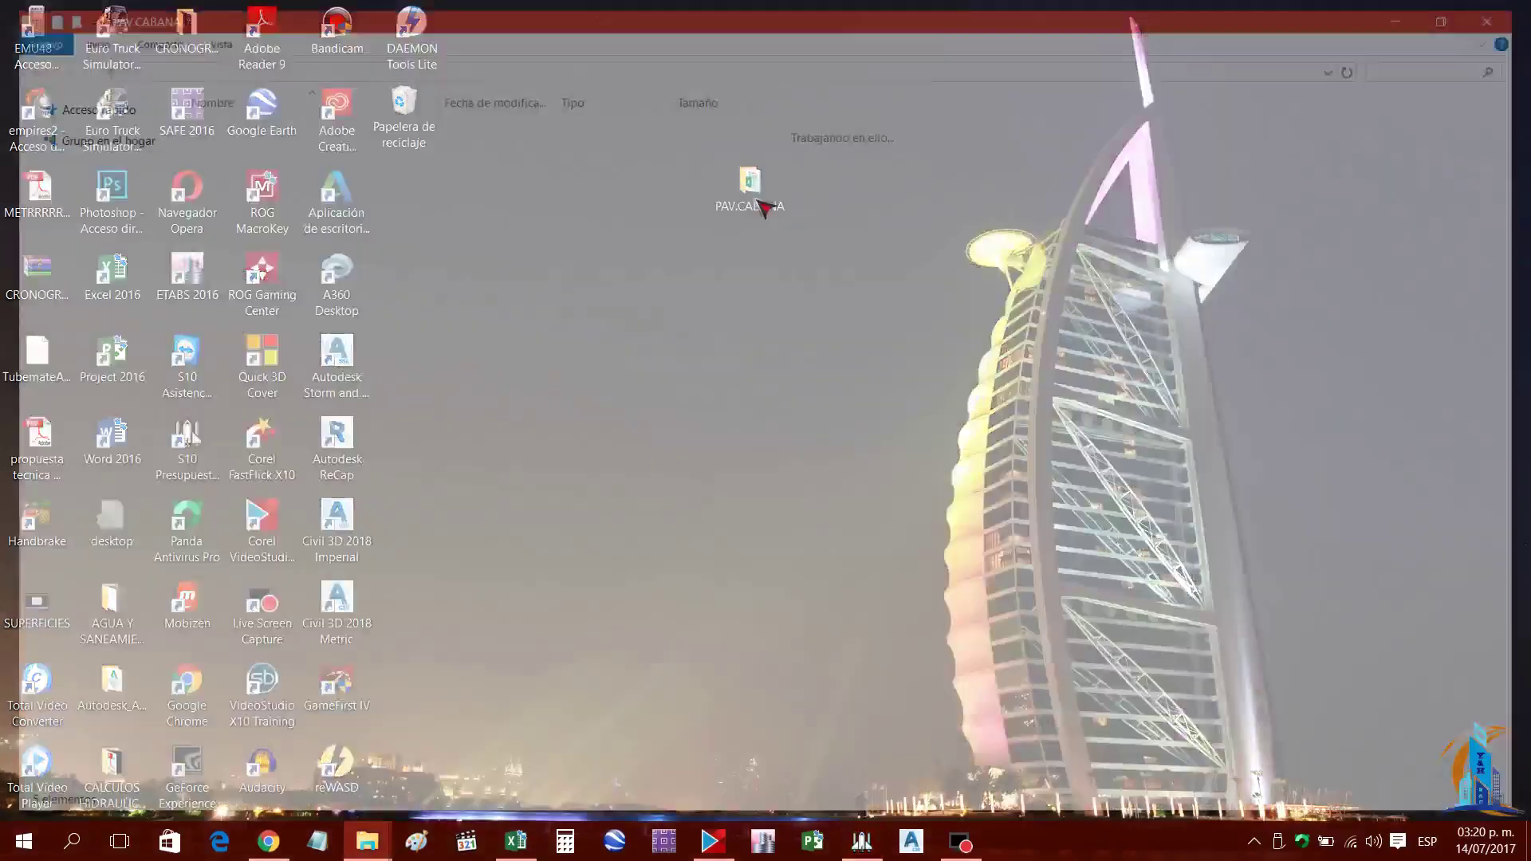
pyautogui.doubleClick(246, 128)
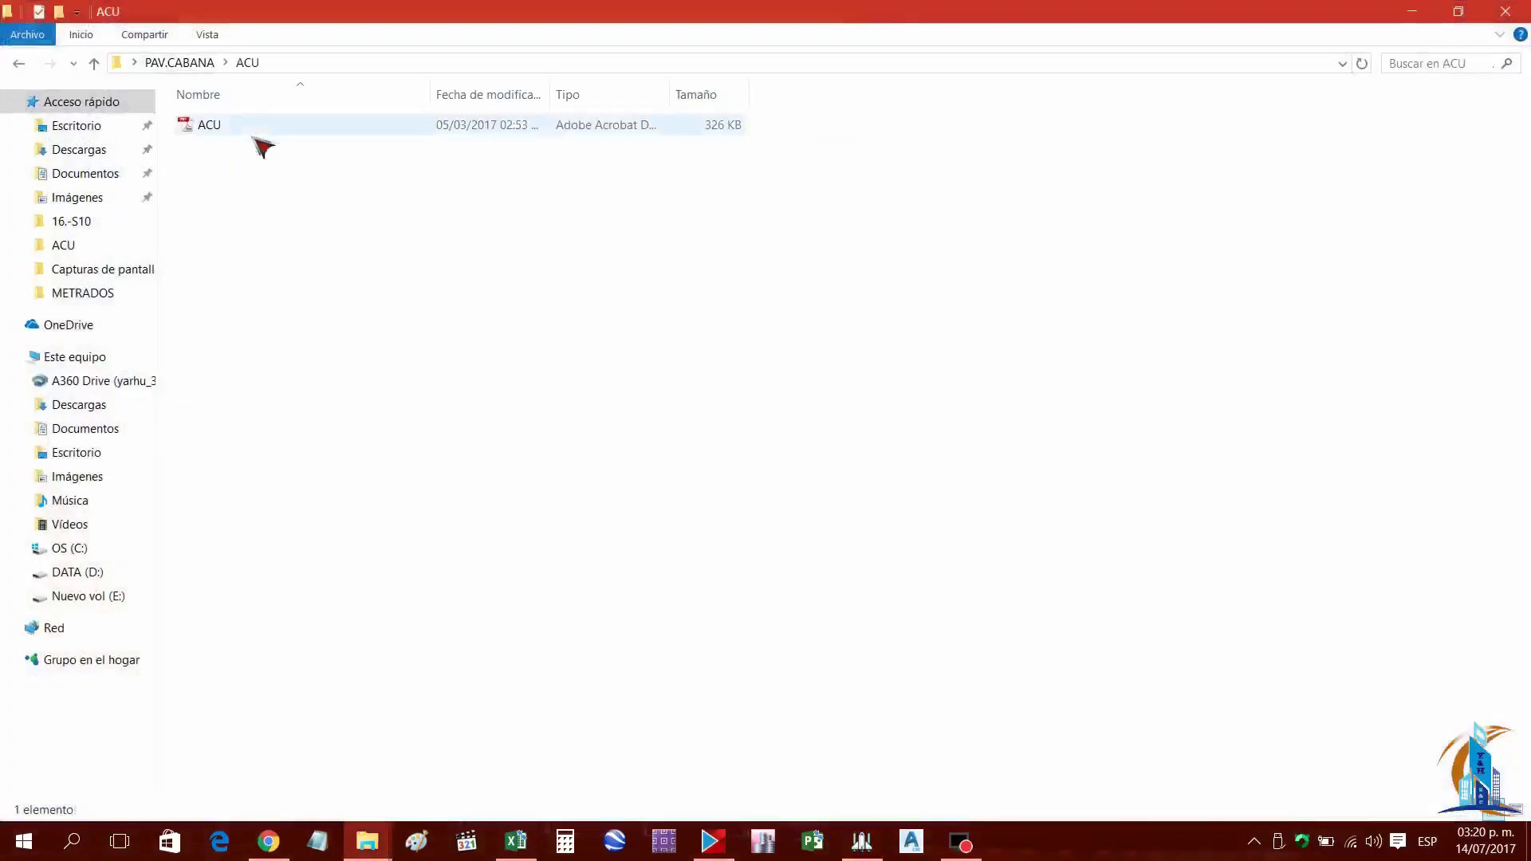
pyautogui.doubleClick(211, 128)
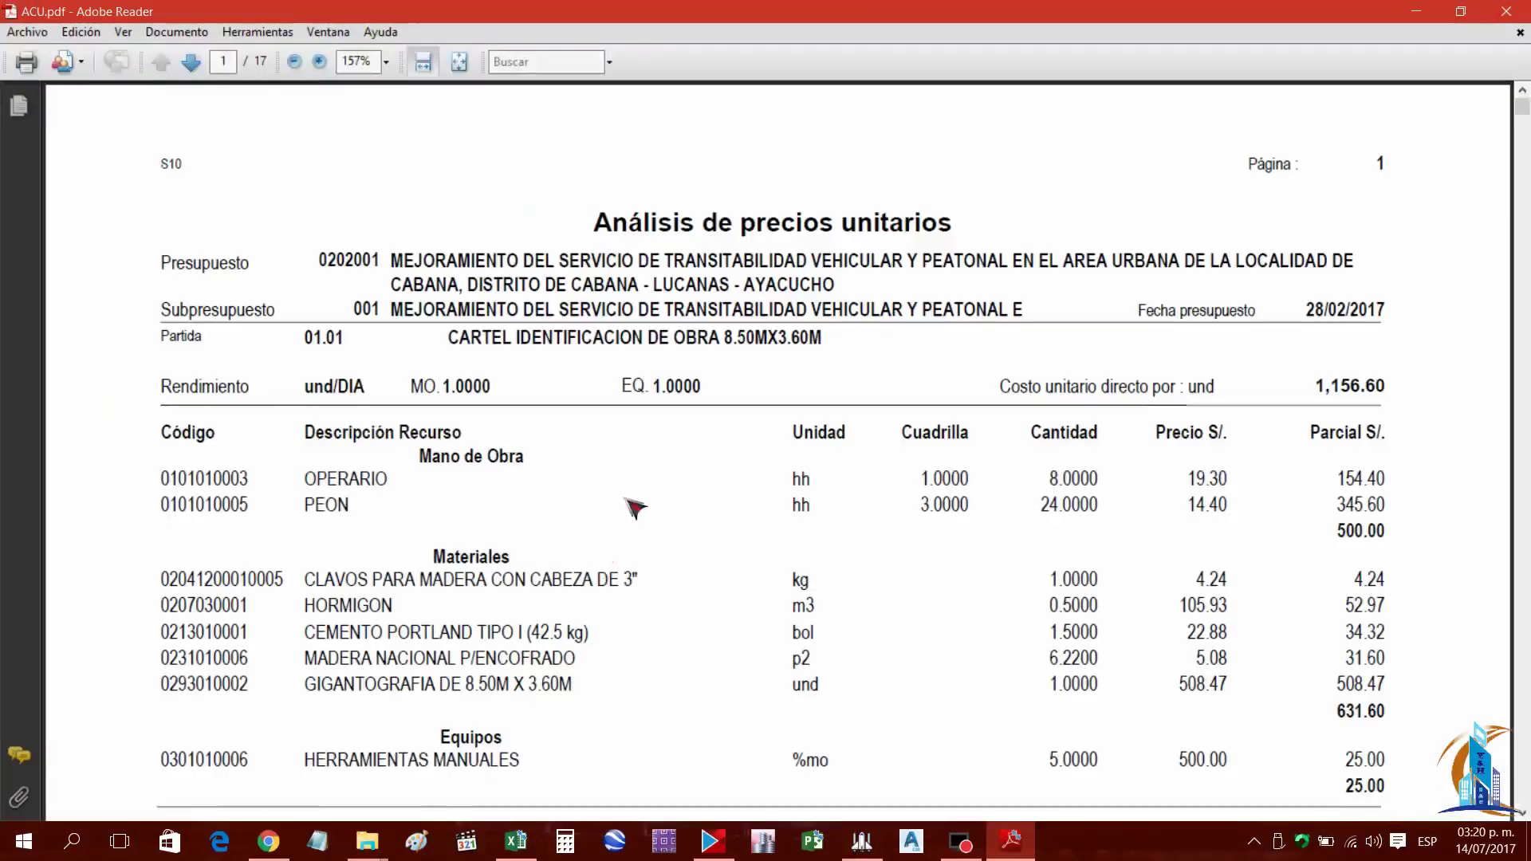
# Examine the labour, materials and equipment listed for partida 01.01 in the unit price analysis at 125% zoom, and minimize the PDF
pyautogui.click(294, 62)
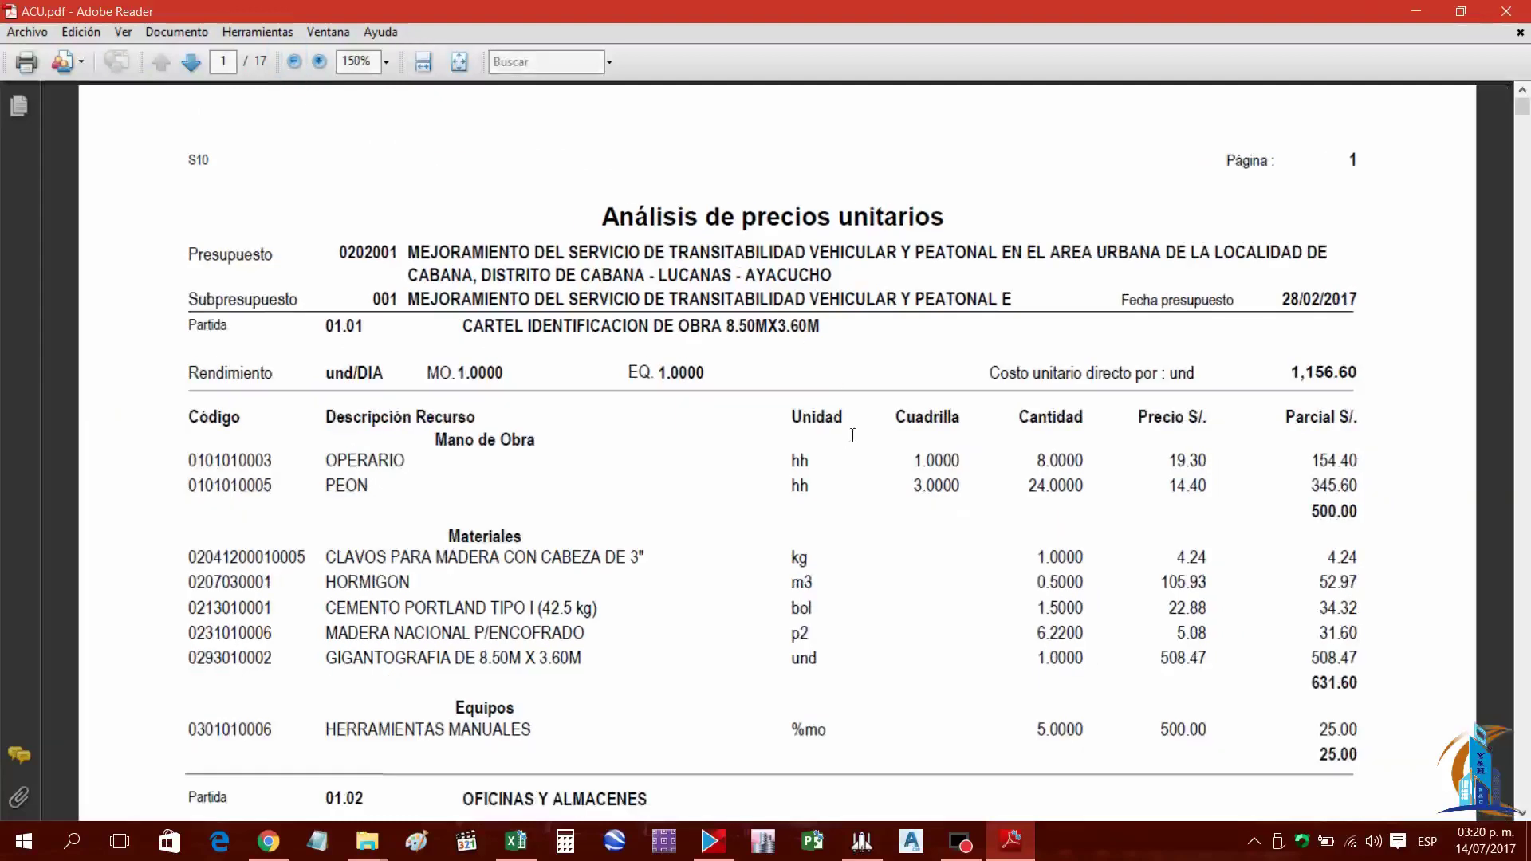
pyautogui.click(296, 62)
pyautogui.scroll(-3, 809, 448)
pyautogui.scroll(3, 809, 448)
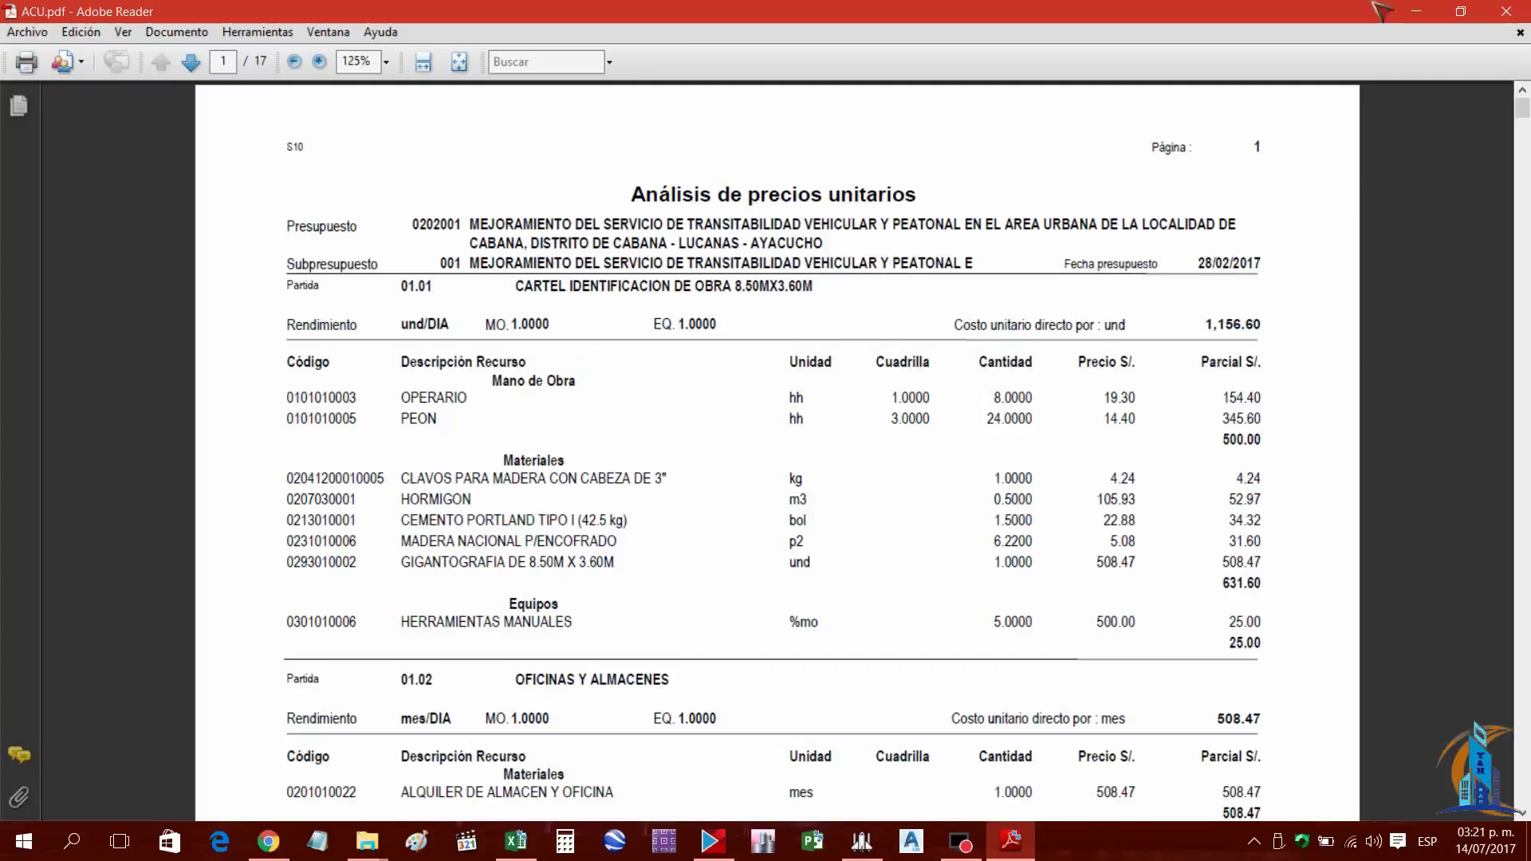
pyautogui.click(1417, 11)
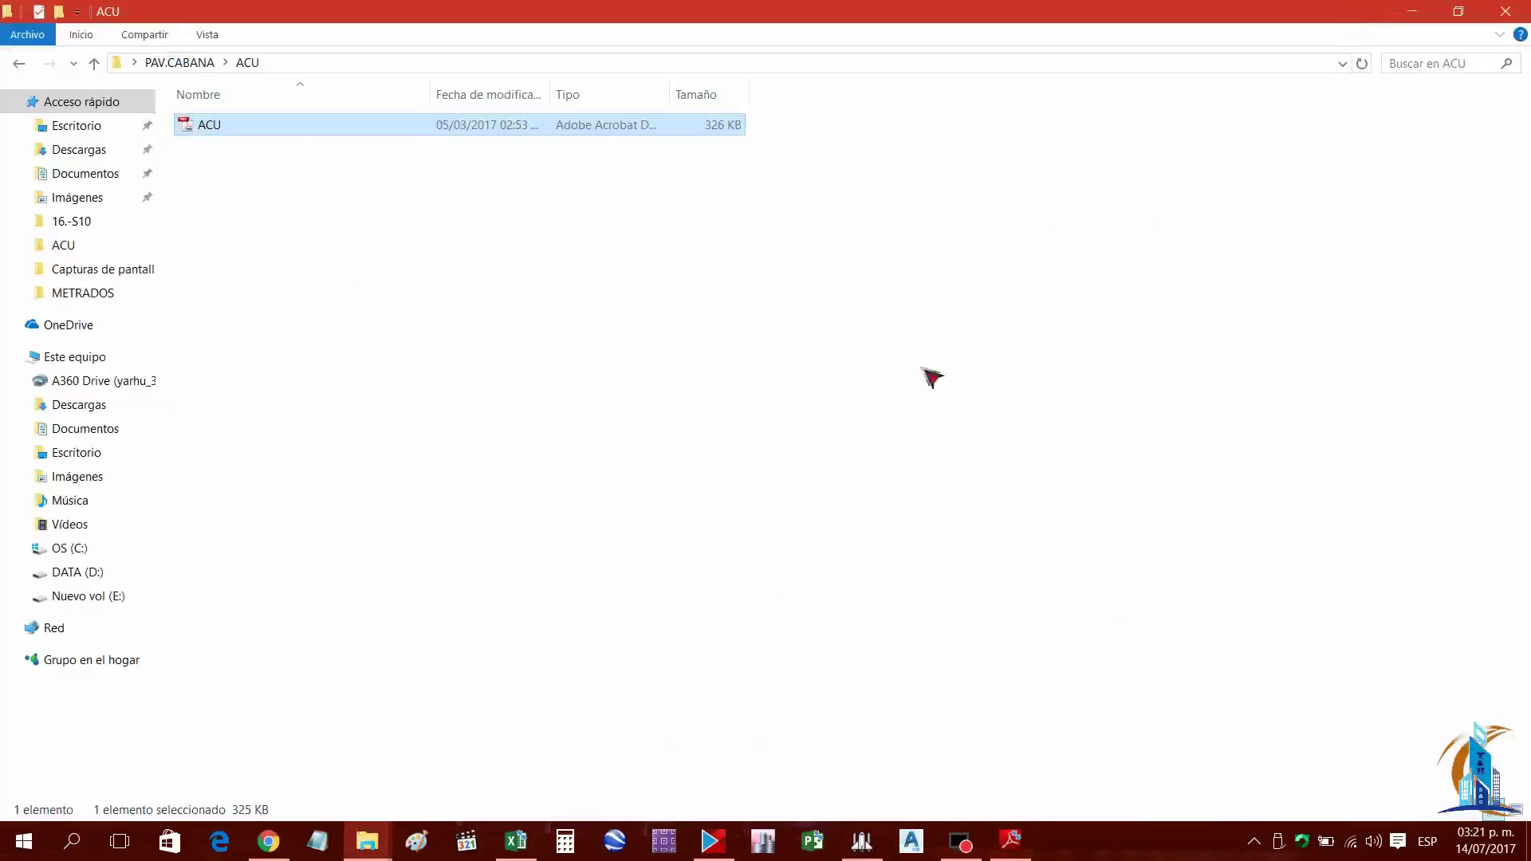
# Switch to S10 Presupuestos and open the resource catalogue for adding resources to the CARTEL DE IDENTIFICACION DE OBRA analysis
pyautogui.click(1413, 11)
pyautogui.click(862, 841)
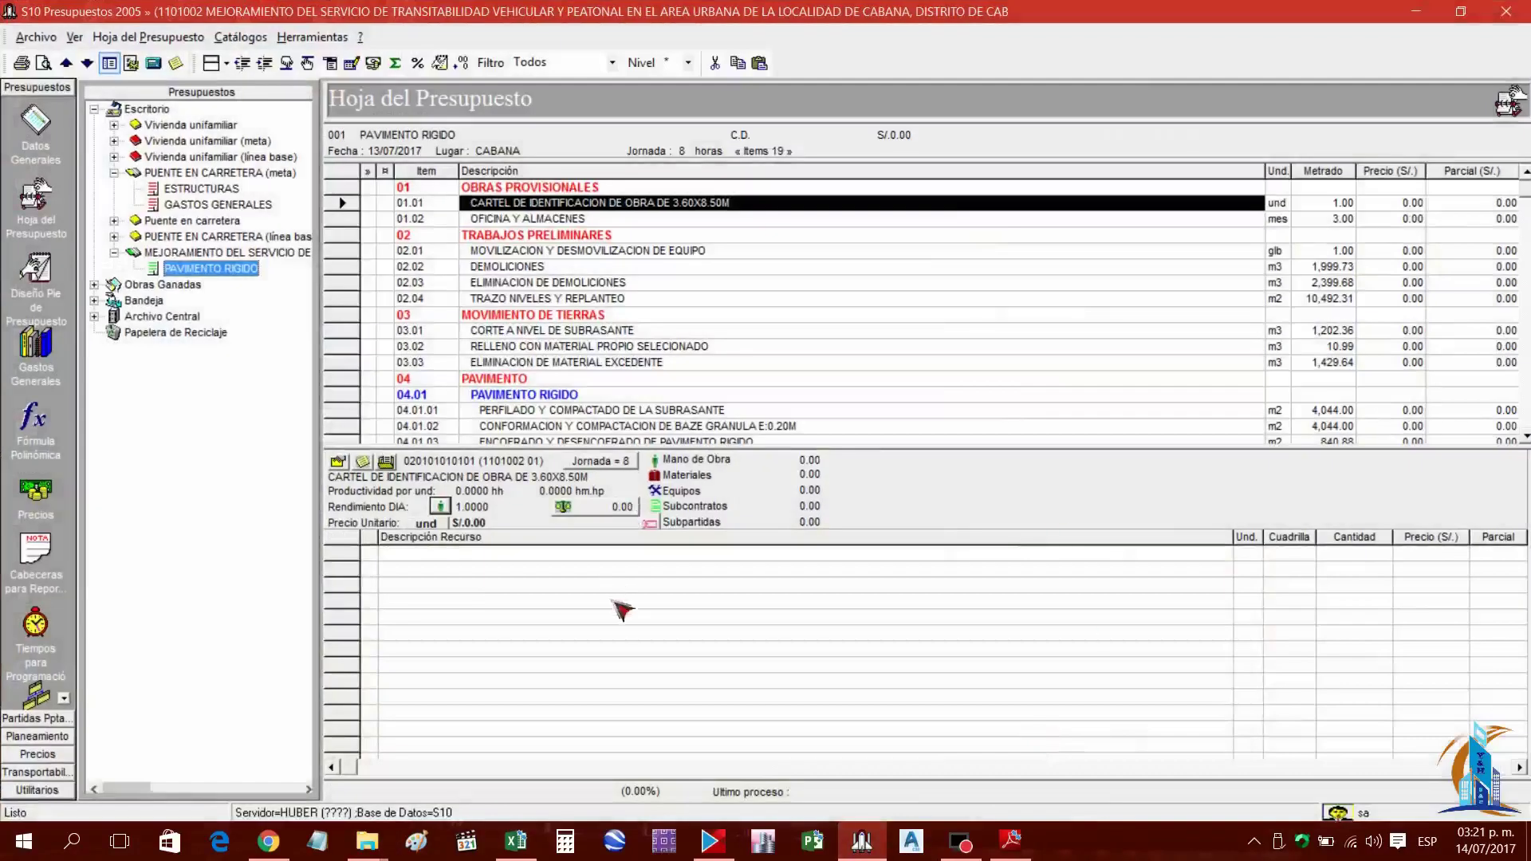
pyautogui.click(534, 613)
pyautogui.rightClick(558, 630)
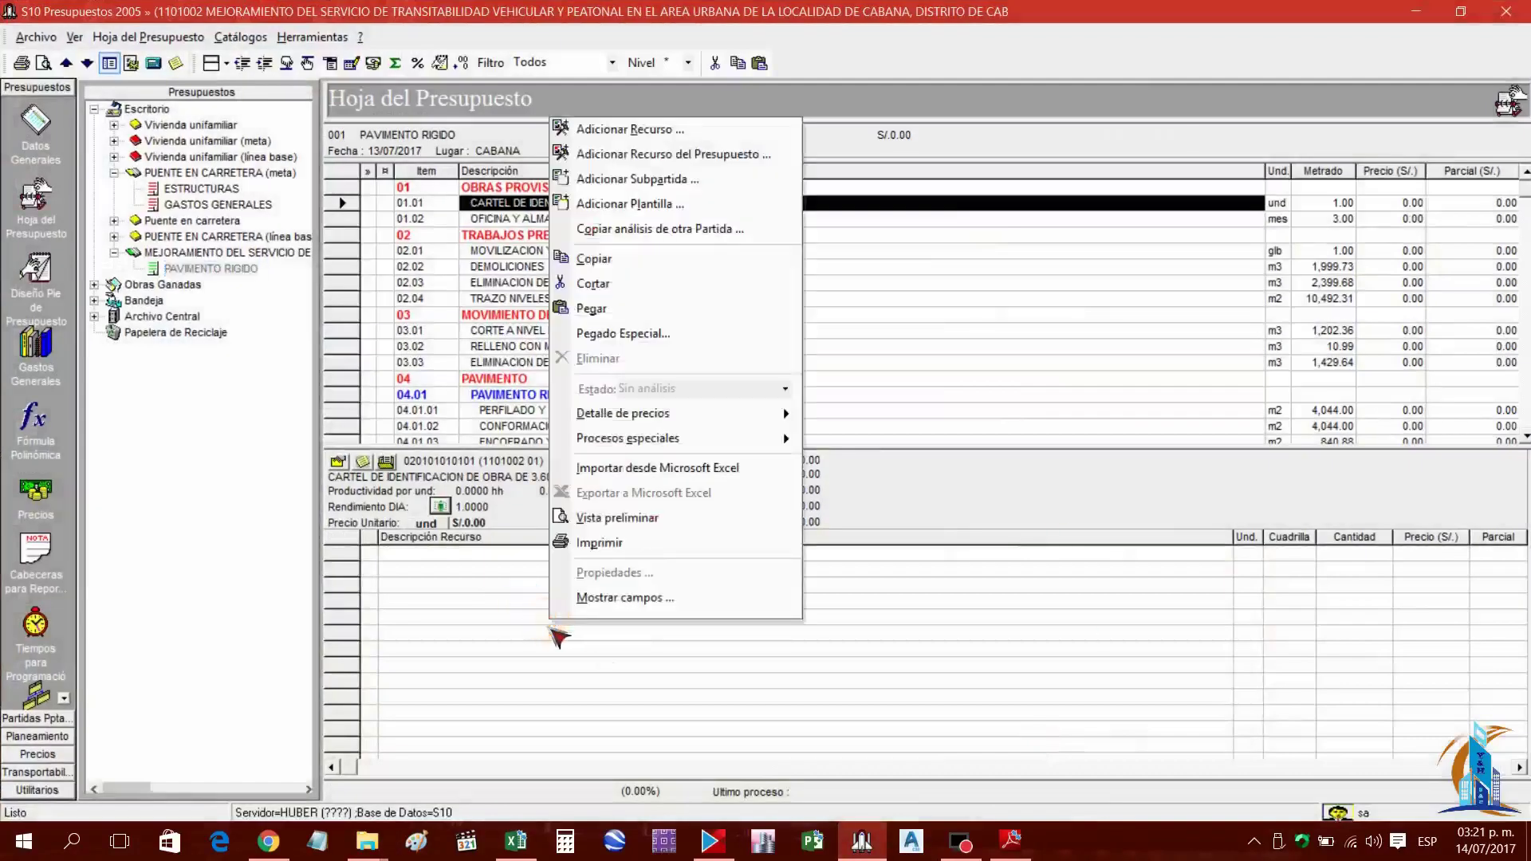
pyautogui.click(650, 131)
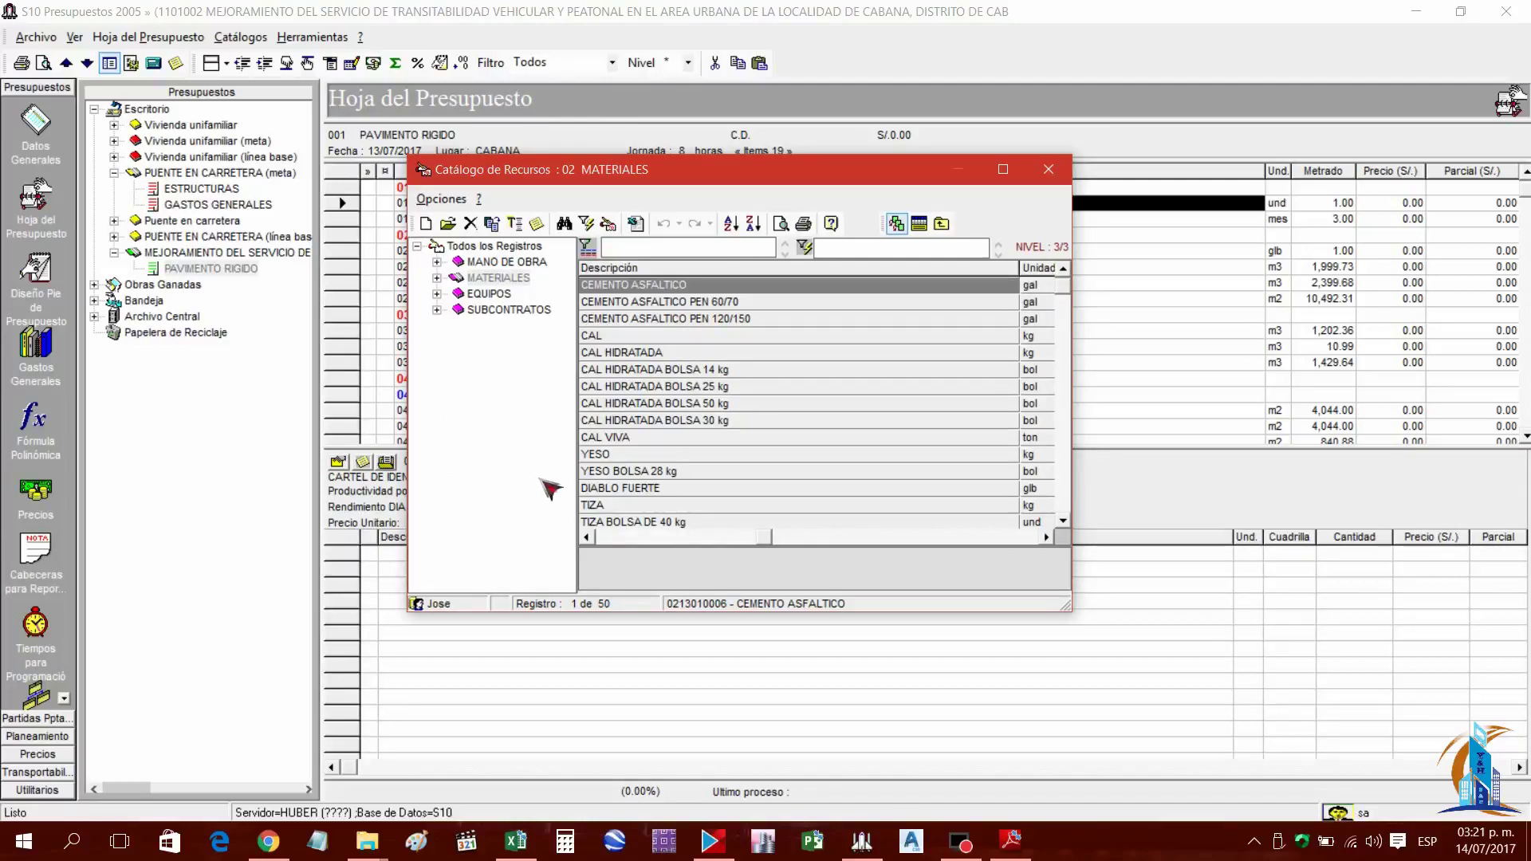
# Check the labour of partida 01.01 in the ACU PDF and add PEON and OPERARIO from the MANO DE OBRA group
pyautogui.click(1009, 841)
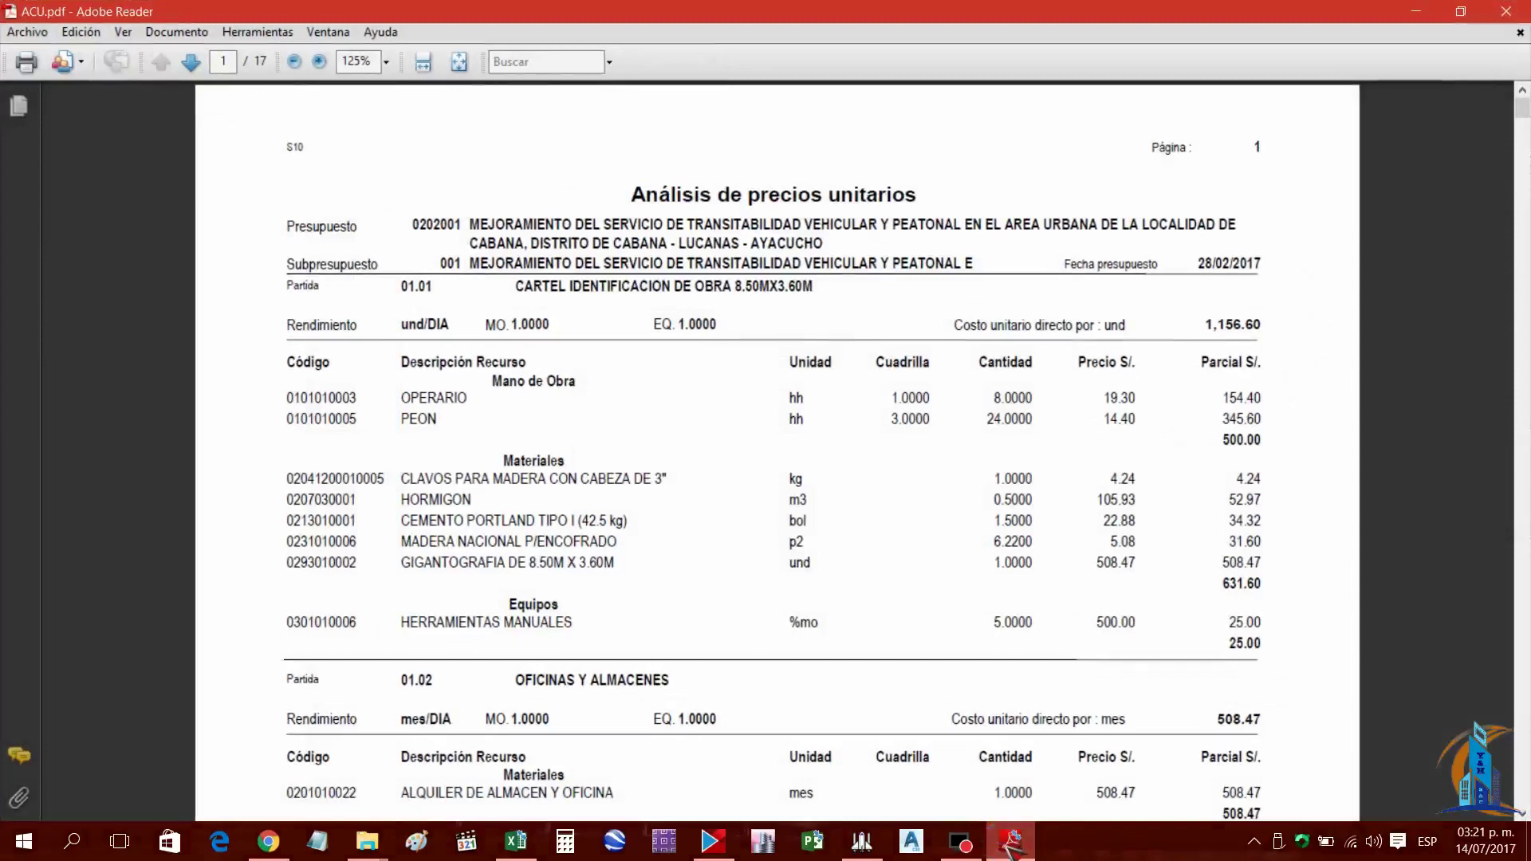
pyautogui.click(1012, 842)
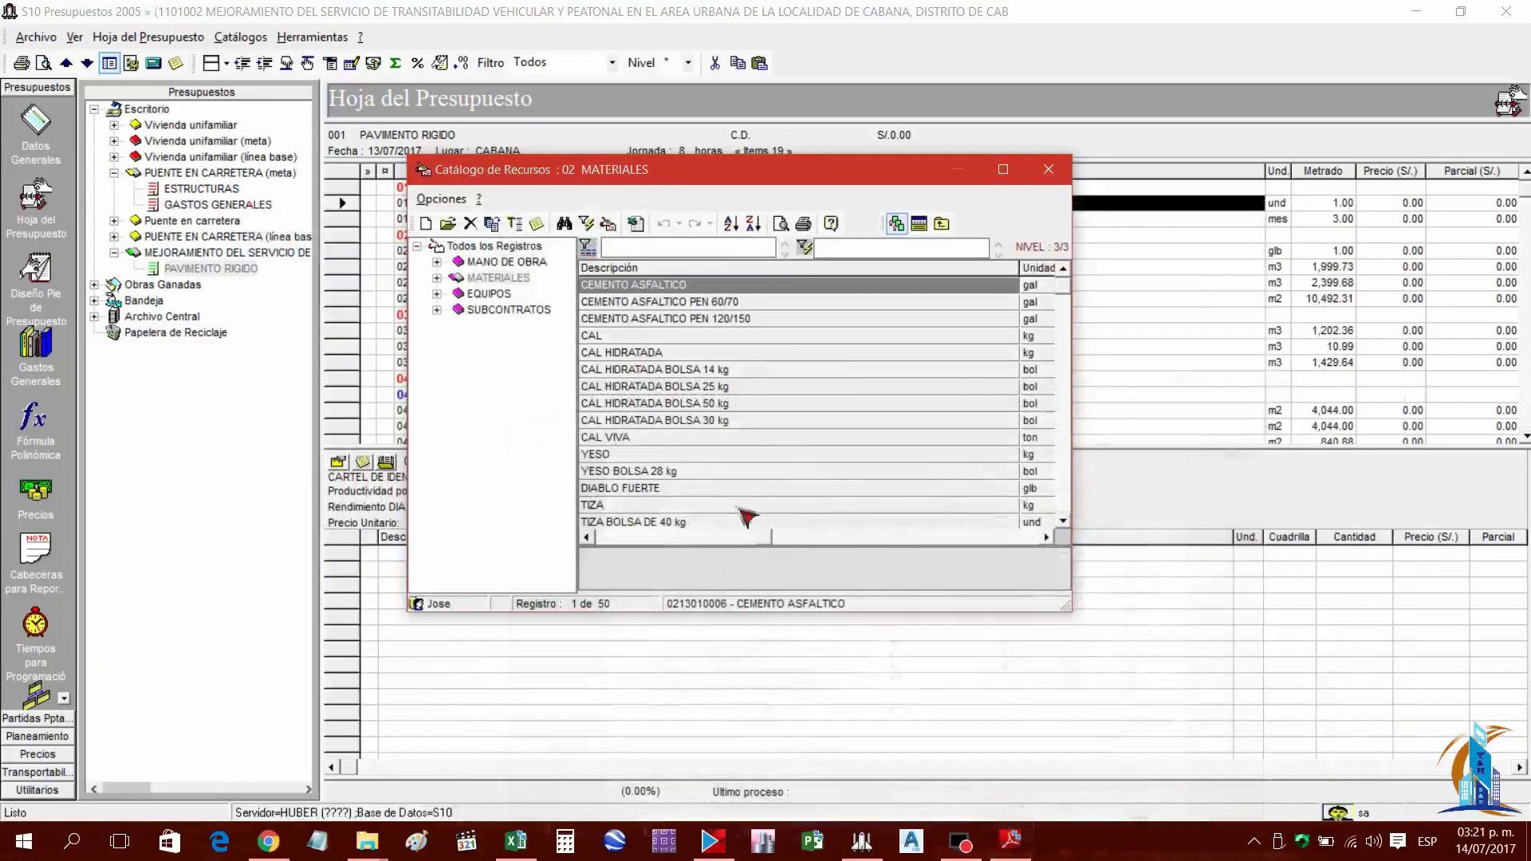
pyautogui.click(511, 264)
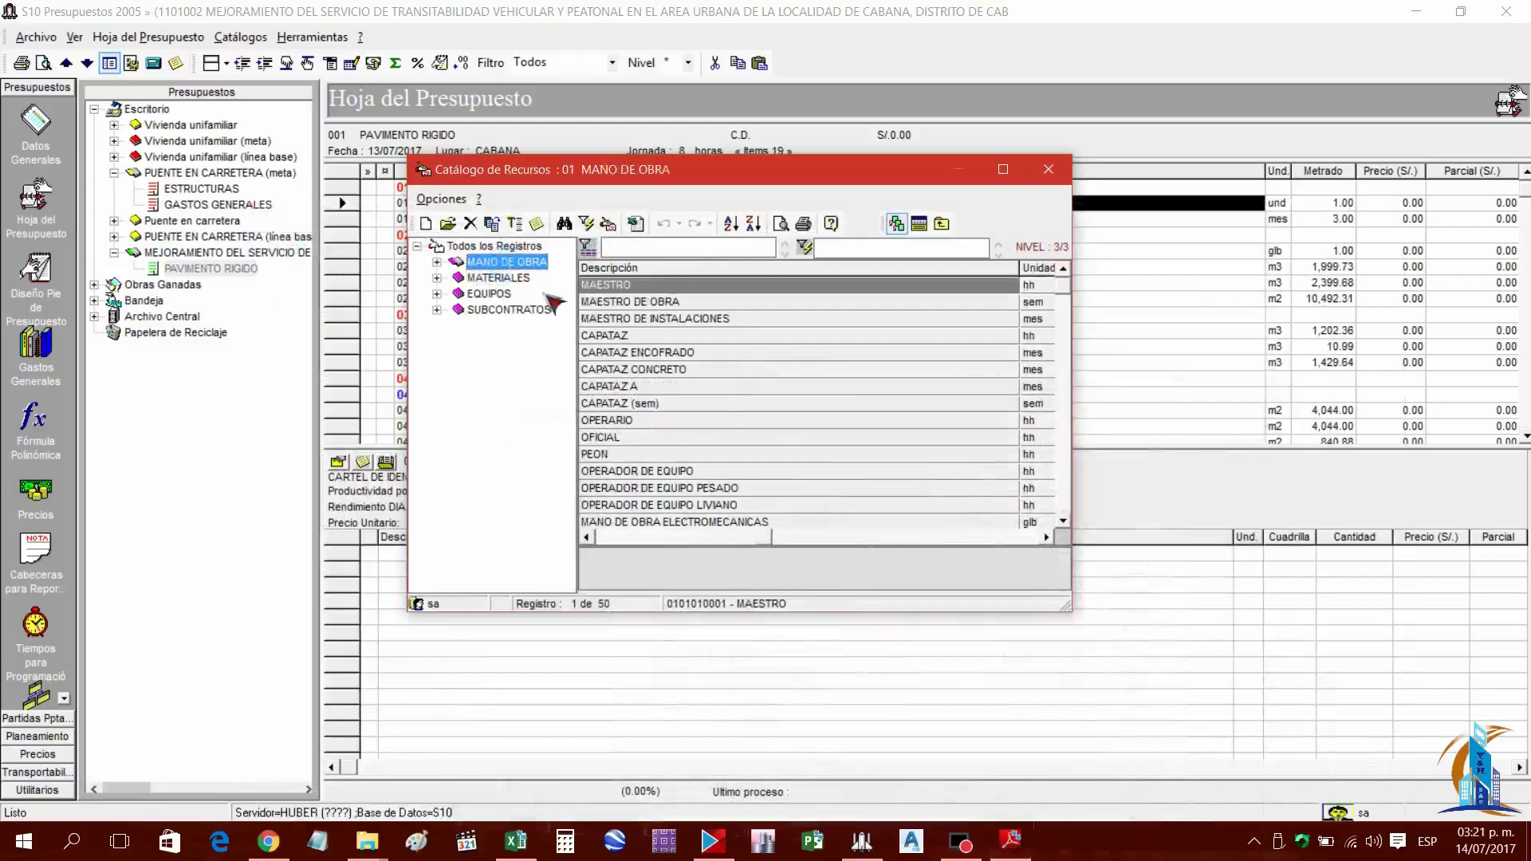
pyautogui.click(634, 342)
pyautogui.write('P')
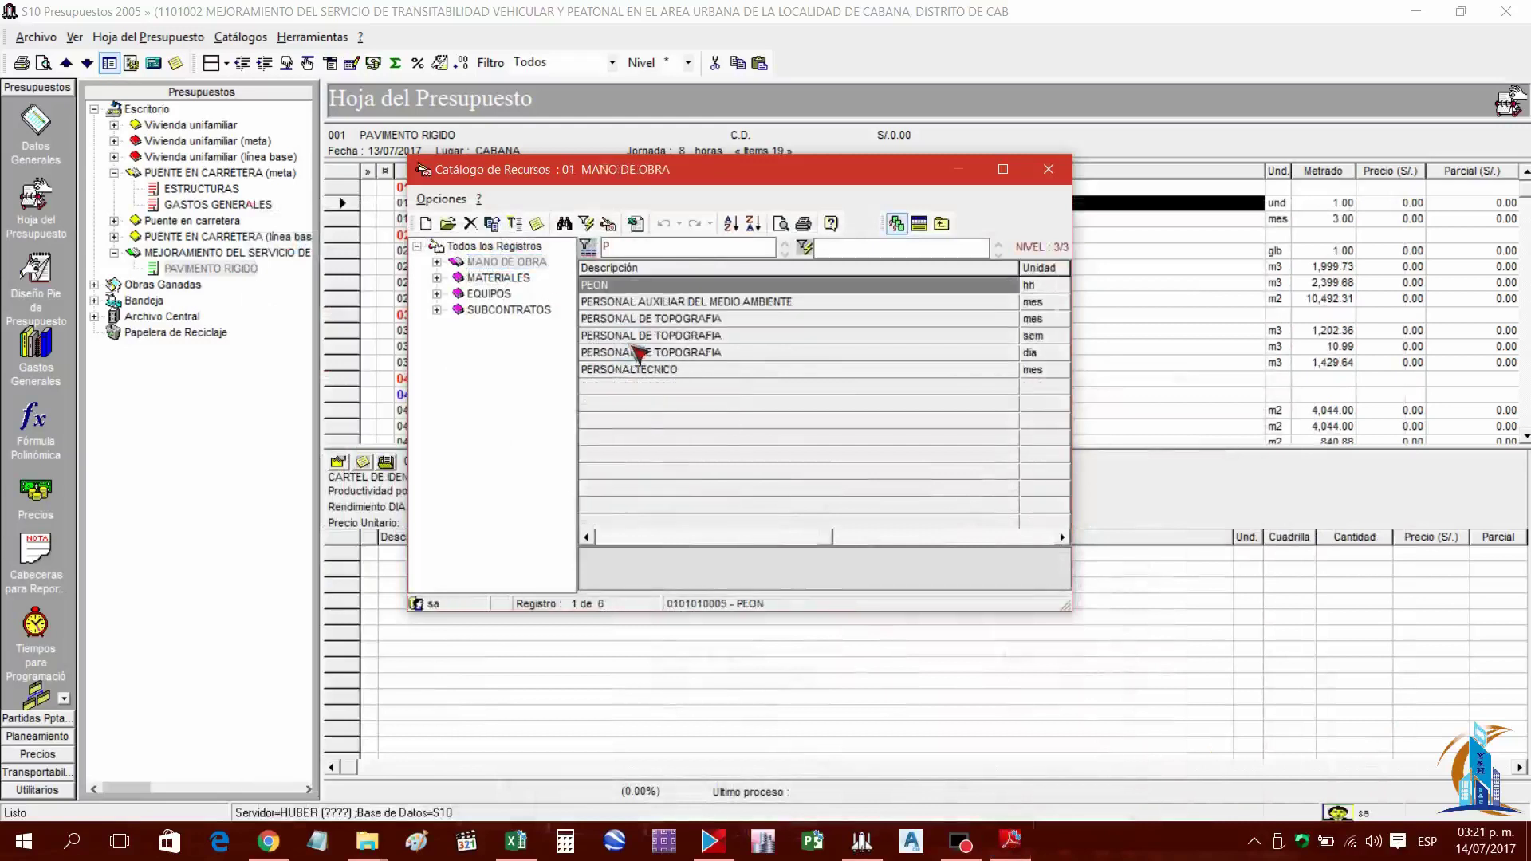
pyautogui.write('EON')
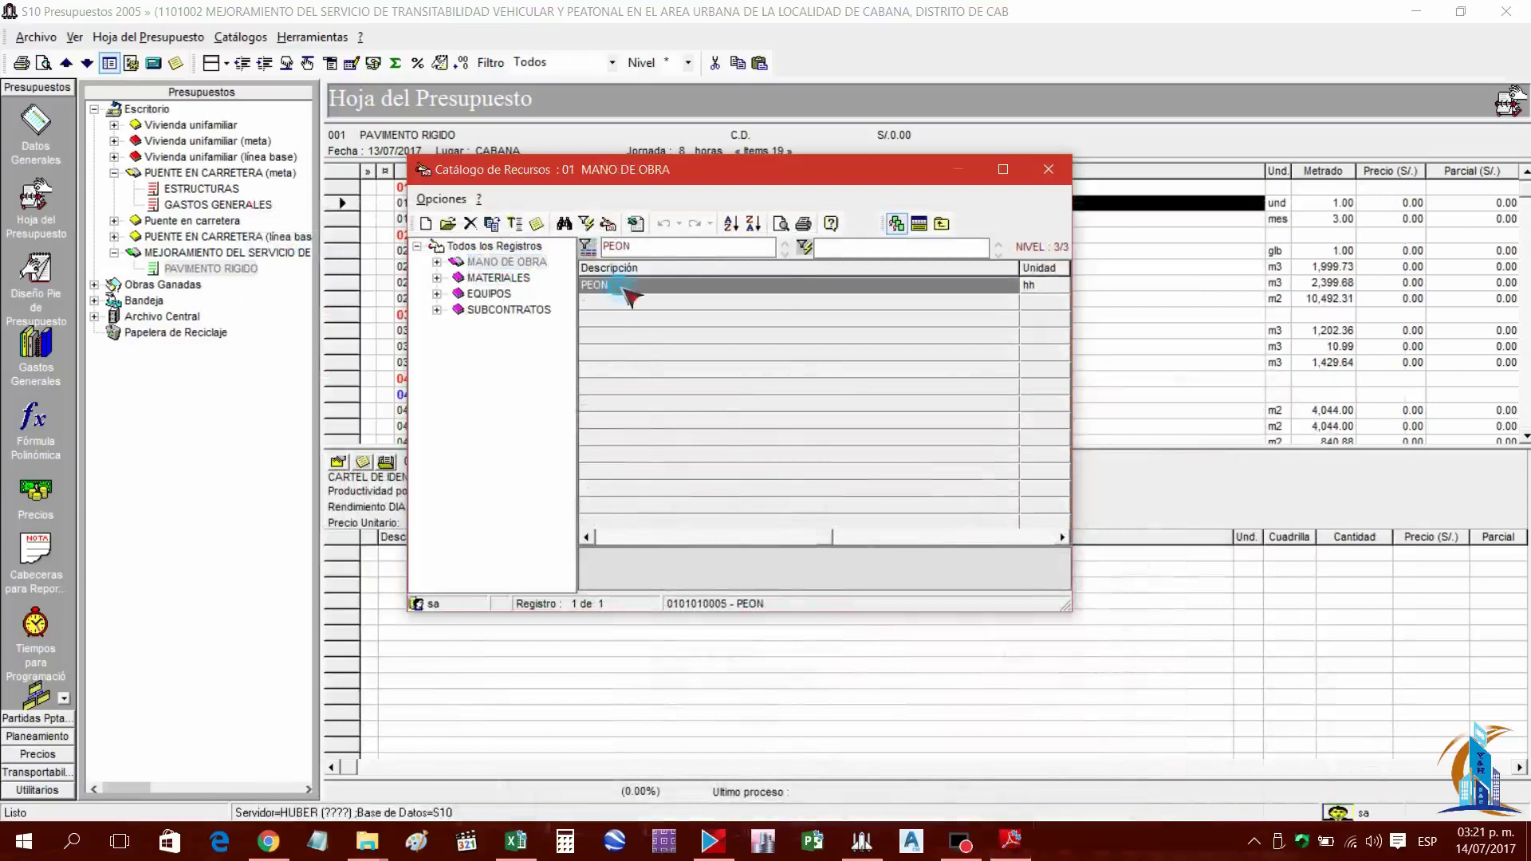
pyautogui.click(624, 289)
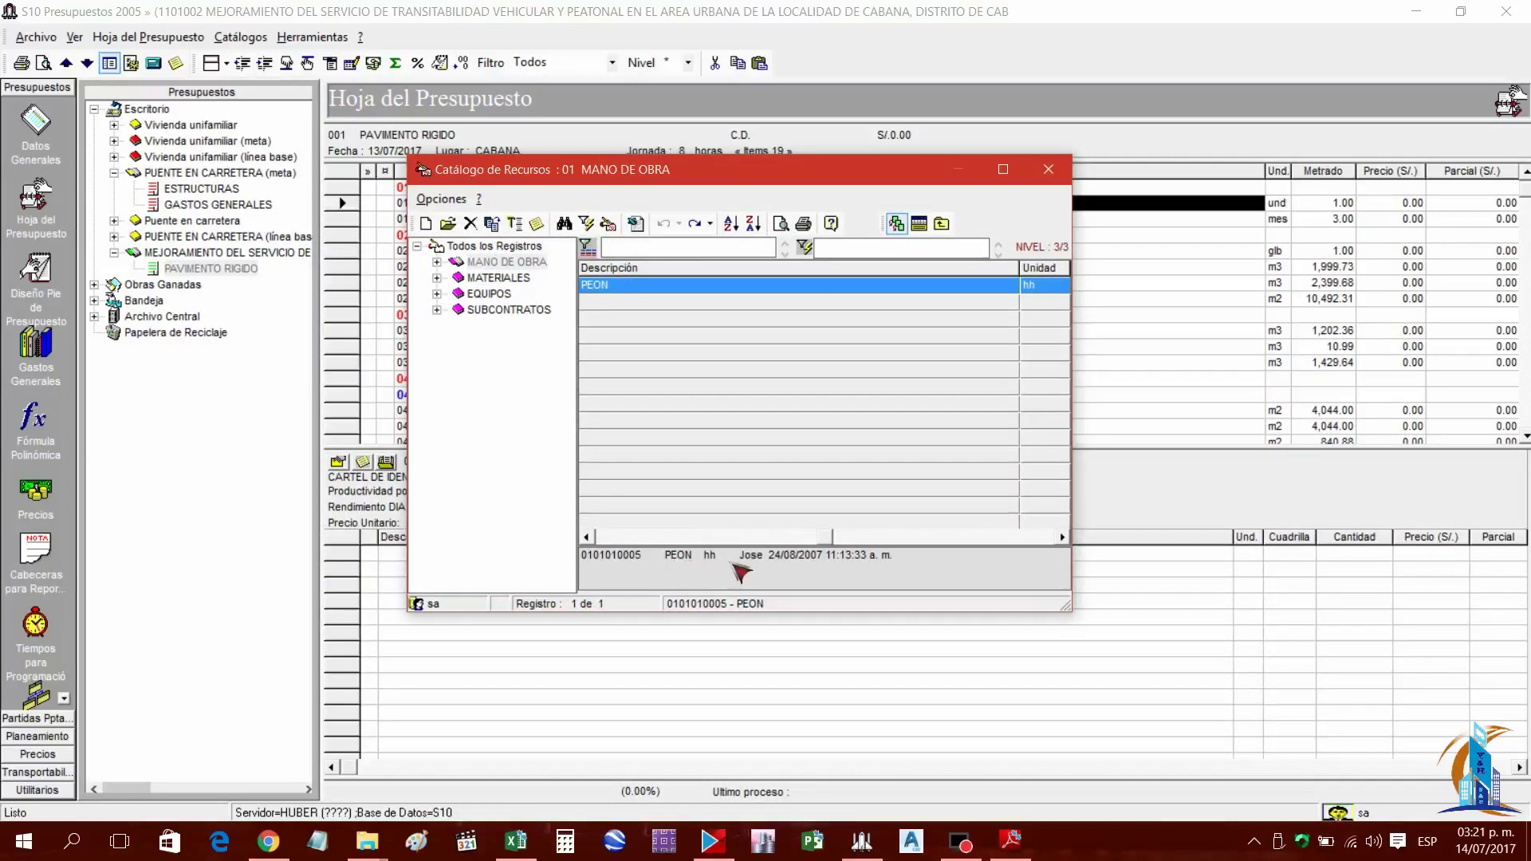
pyautogui.click(648, 252)
pyautogui.write('OPER')
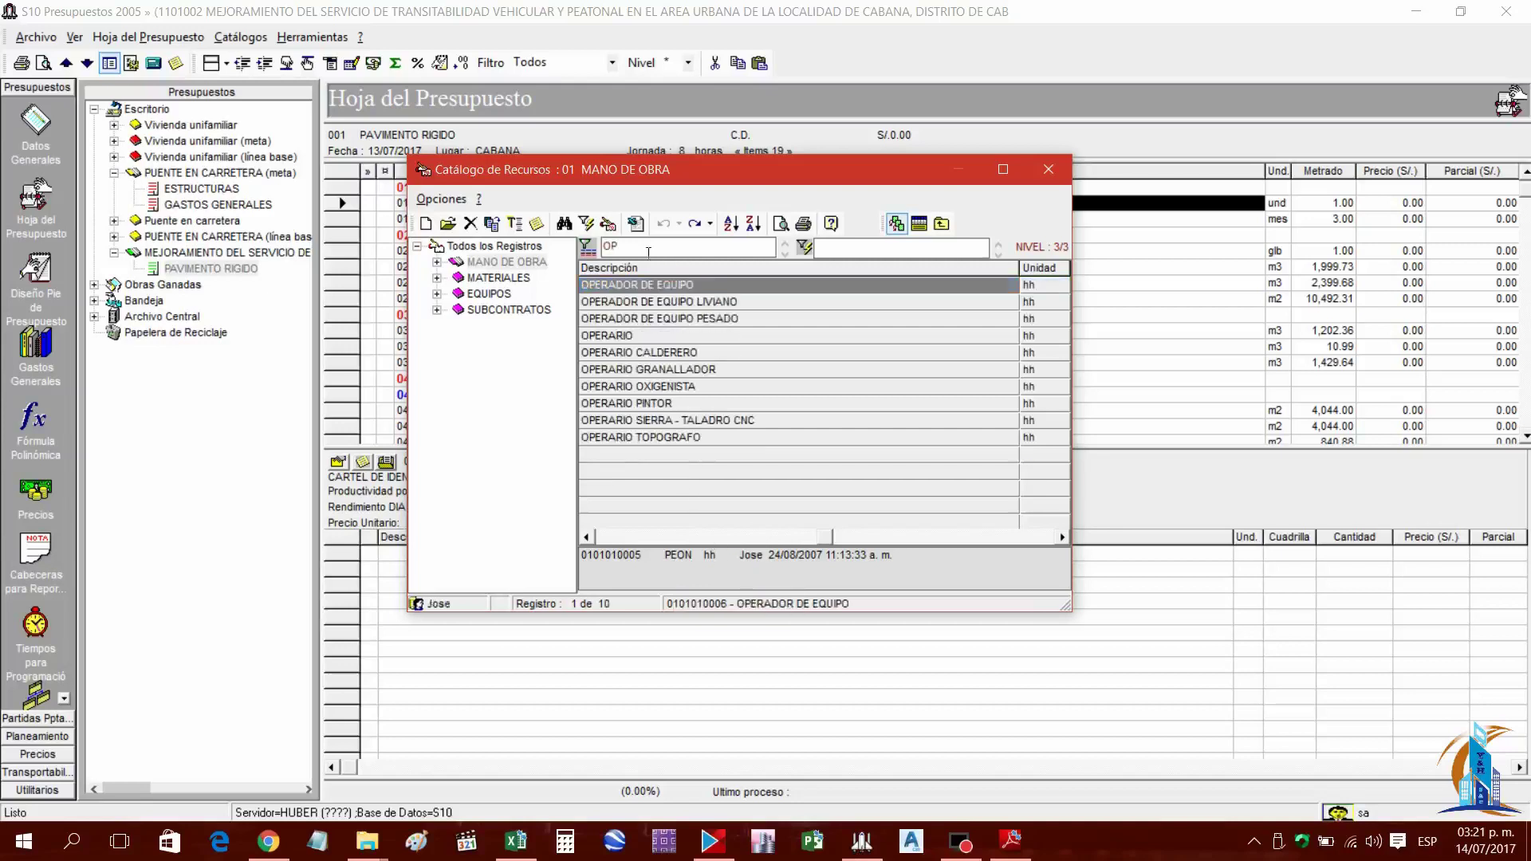
pyautogui.doubleClick(622, 335)
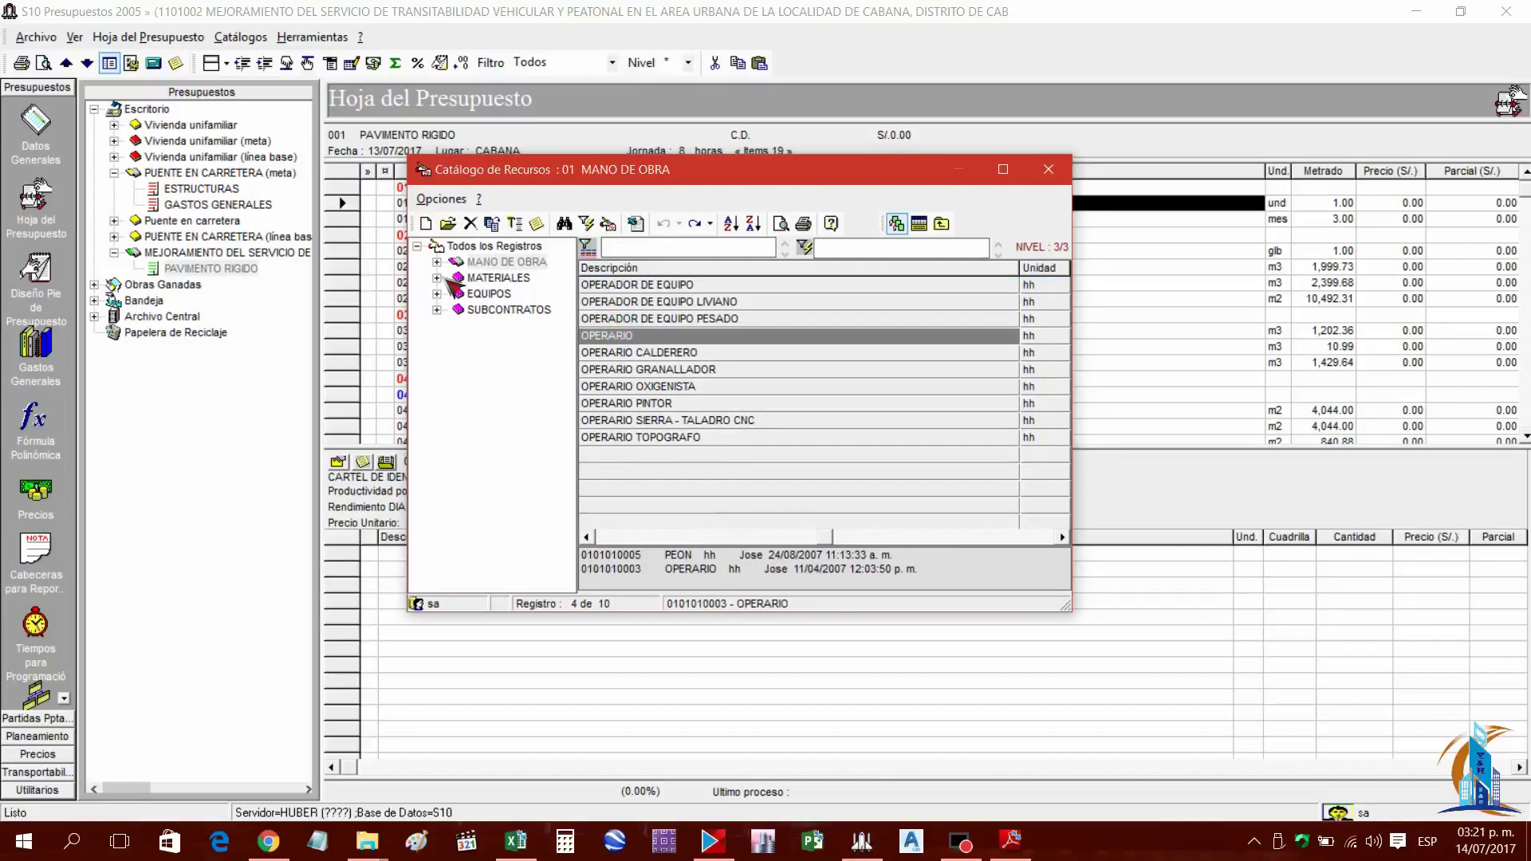
# Check the materials in the ACU PDF and add CLAVOS PARA MADERA CON CABEZA DE 3" from the MATERIALES group
pyautogui.click(436, 278)
pyautogui.click(436, 246)
pyautogui.click(498, 278)
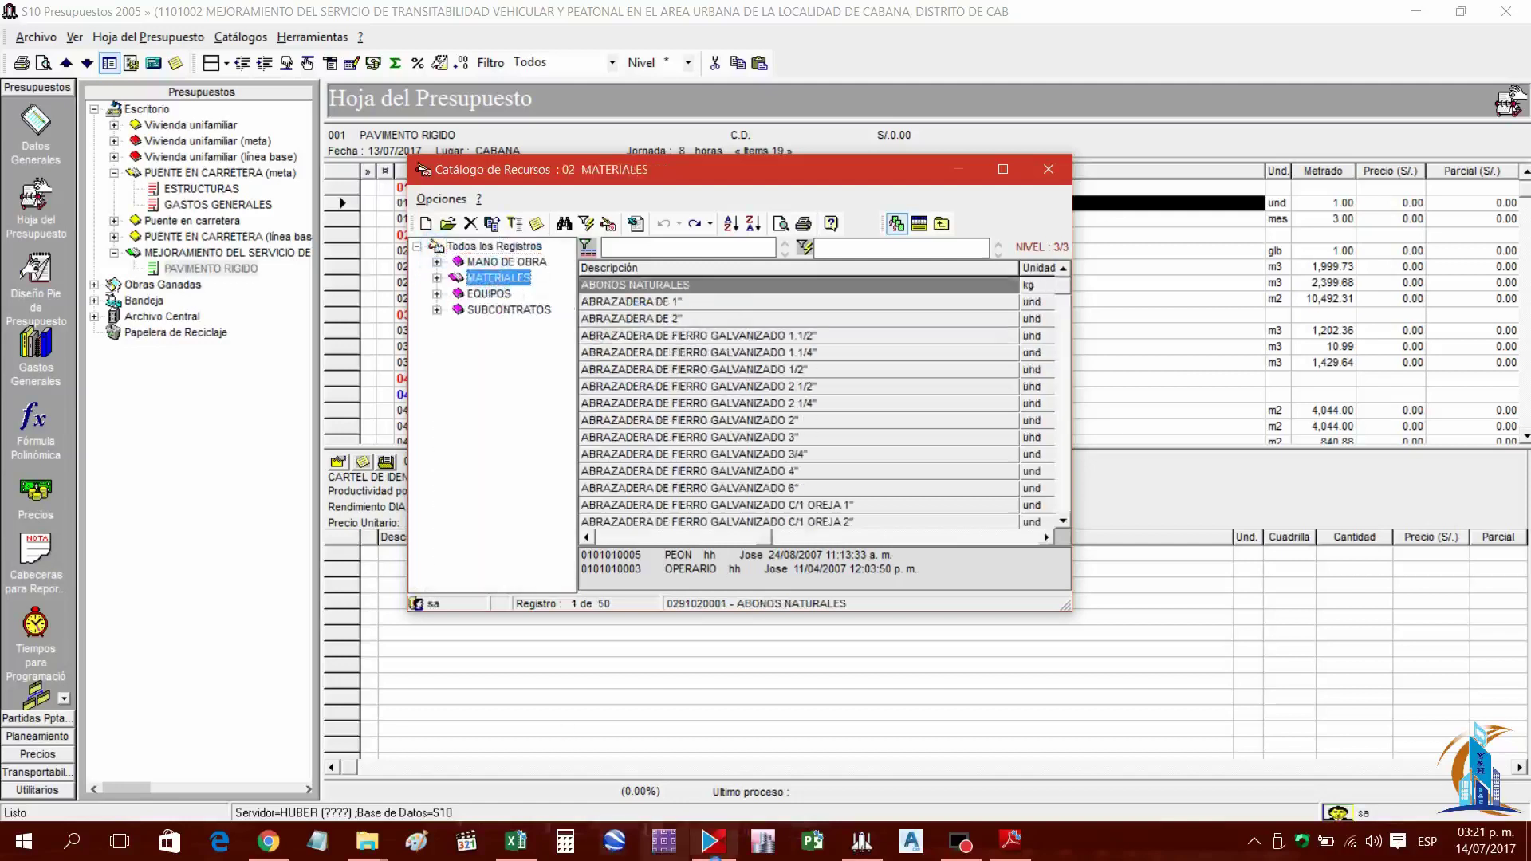
pyautogui.click(1013, 844)
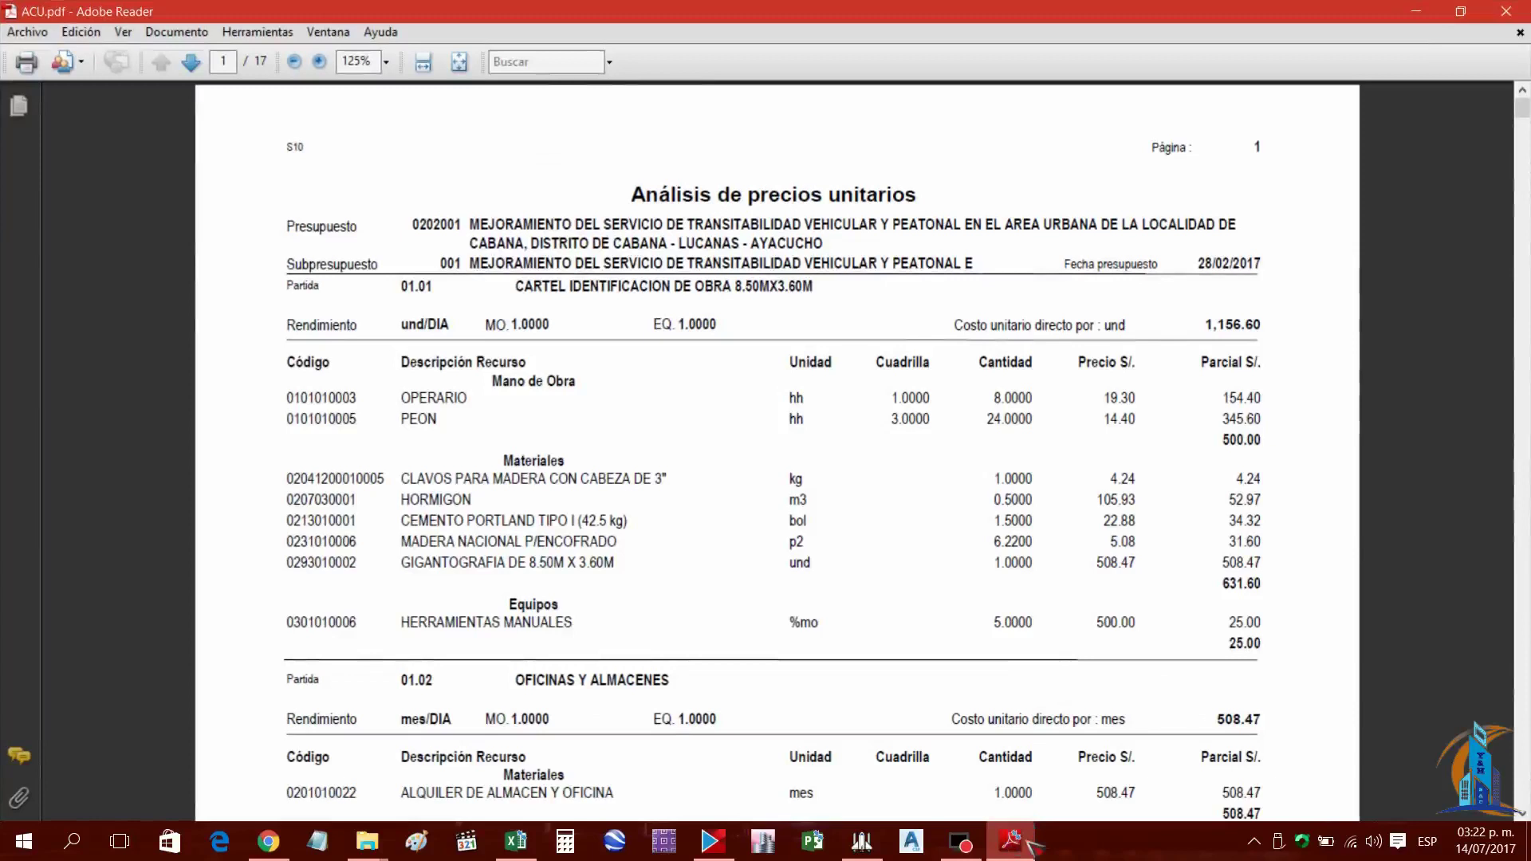
pyautogui.click(1028, 841)
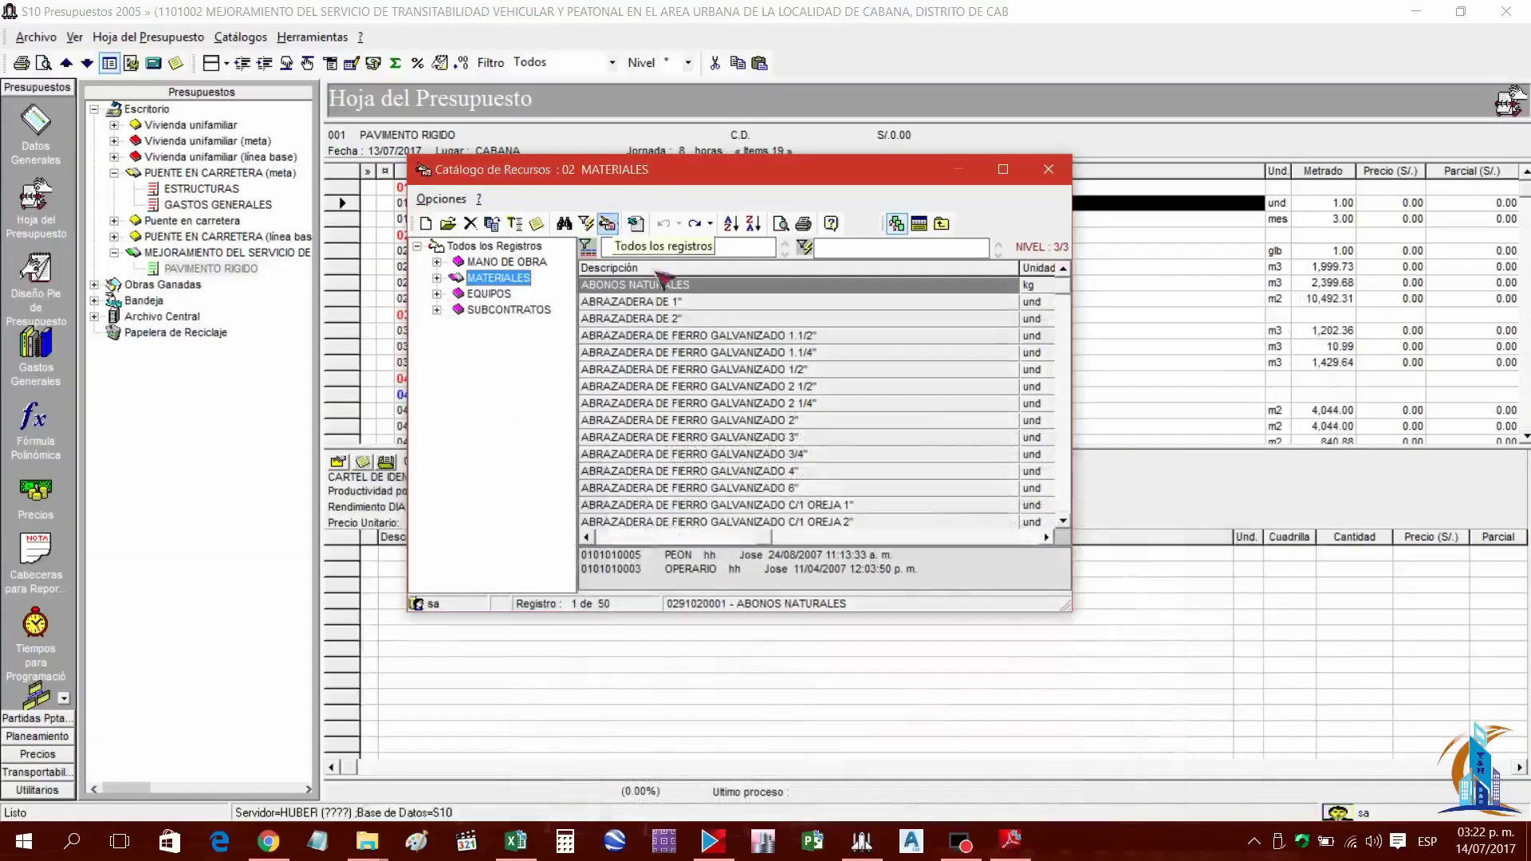
pyautogui.write('LAVO')
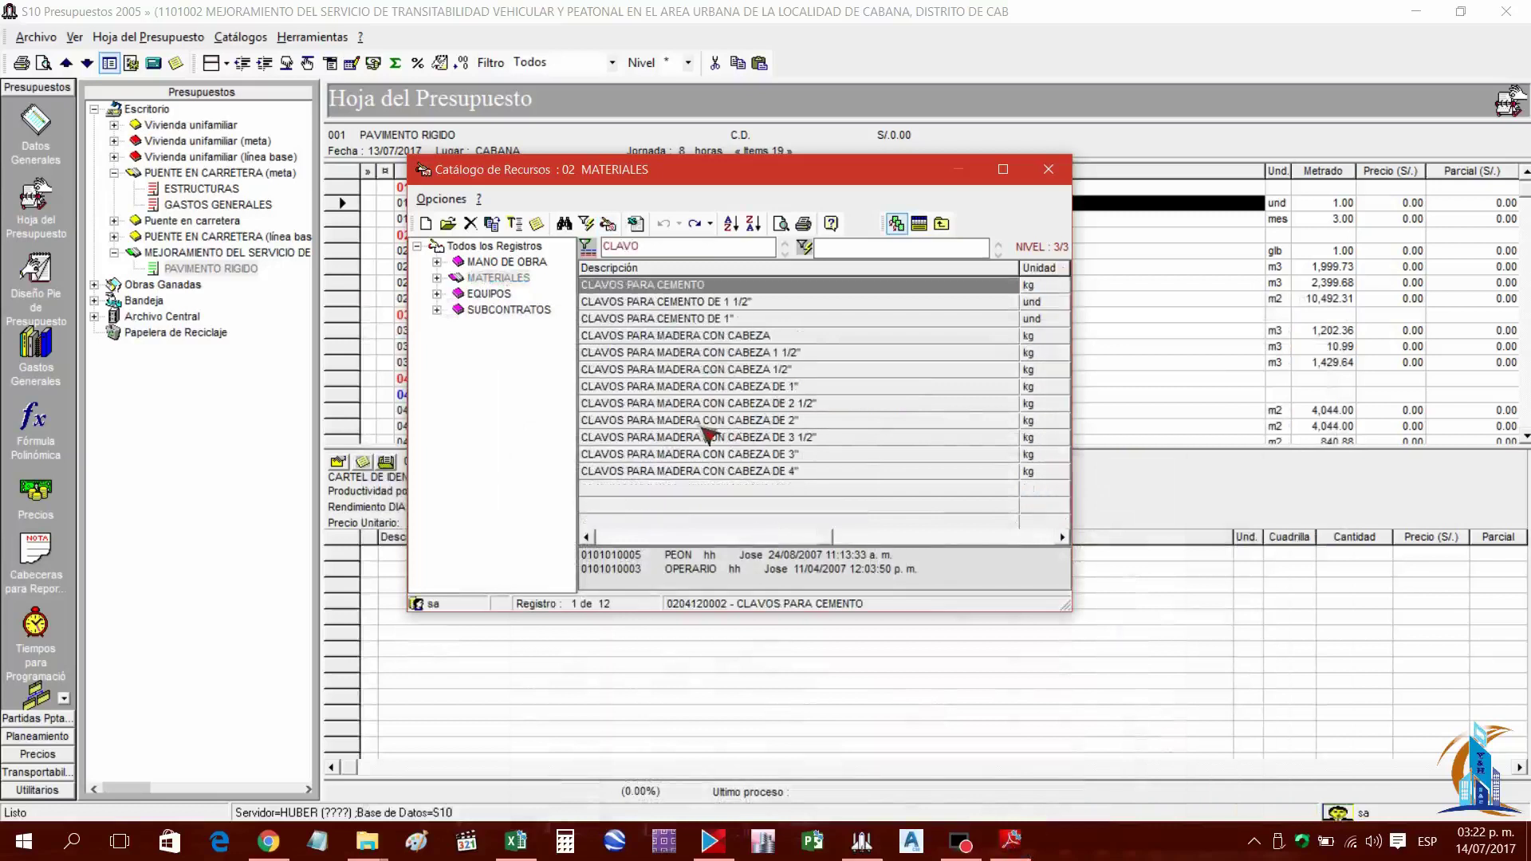
pyautogui.click(702, 455)
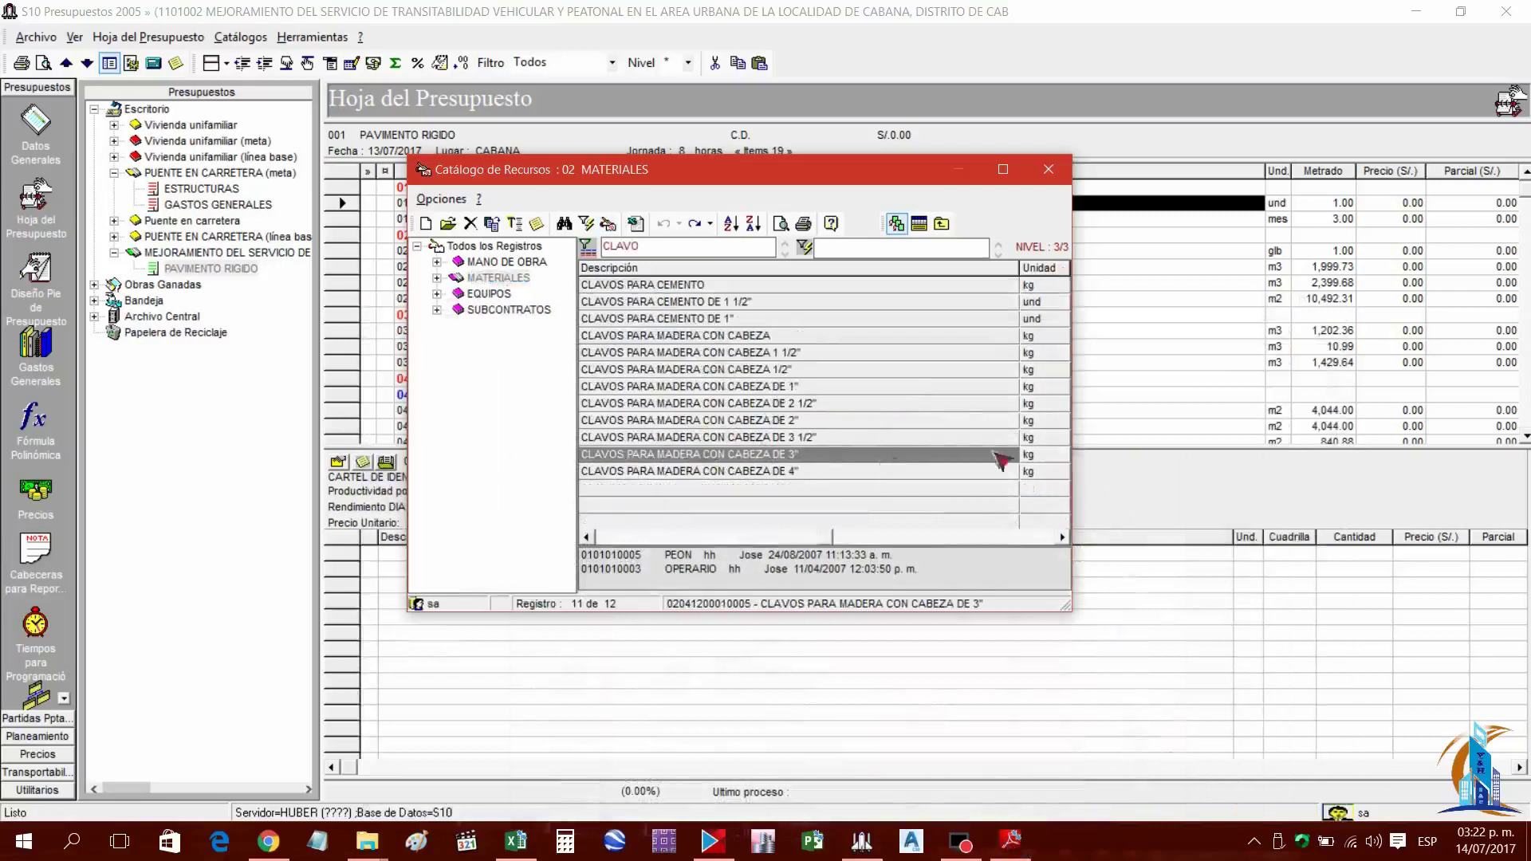
pyautogui.doubleClick(750, 461)
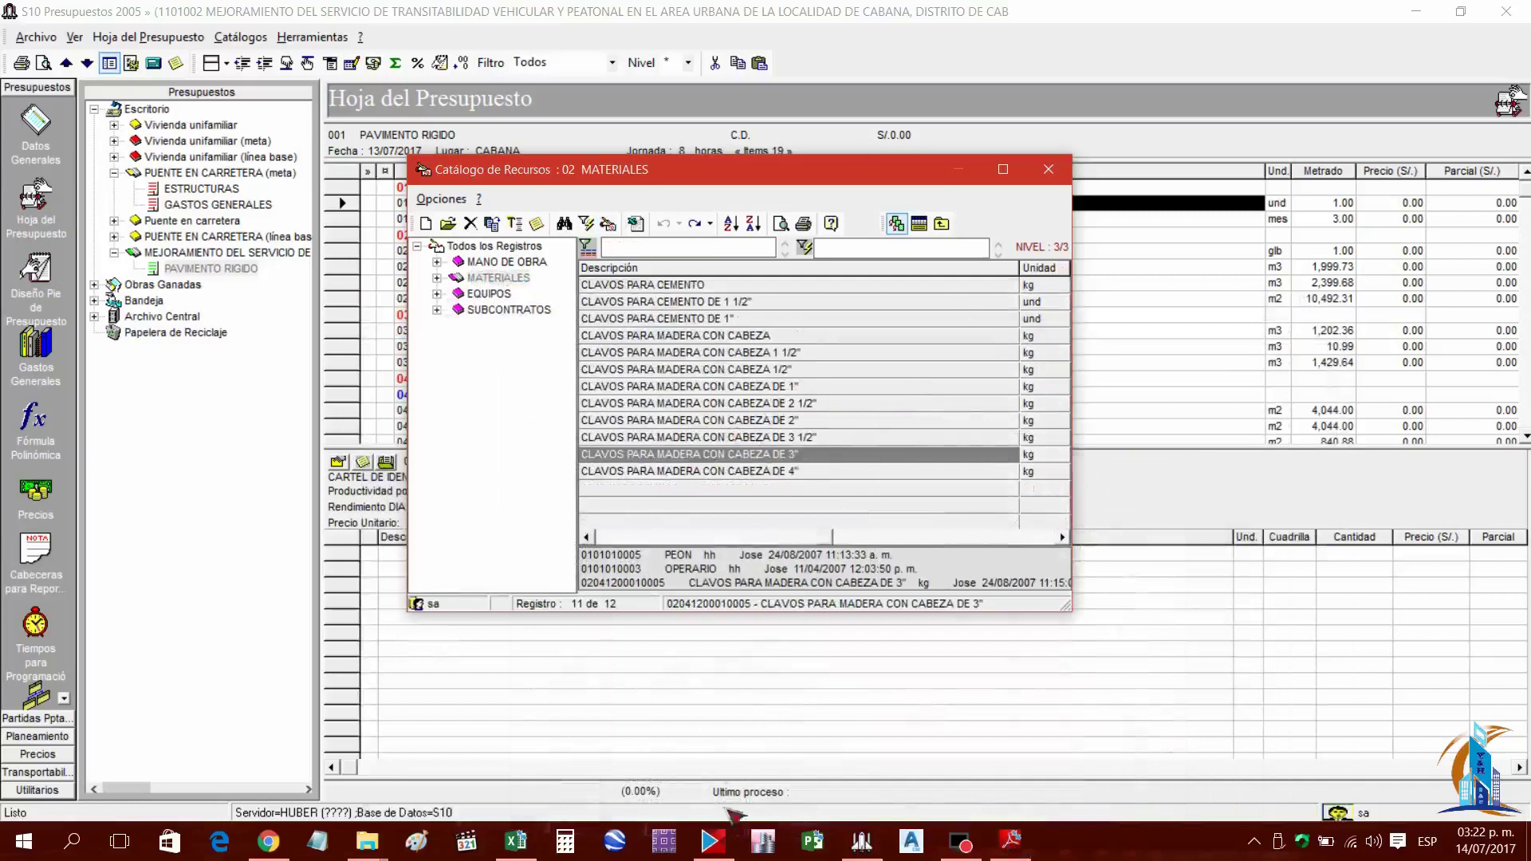
# Check the next material in the ACU PDF, add HORMIGON in m3, and enlarge the catalogue's list of chosen resources
pyautogui.click(1011, 842)
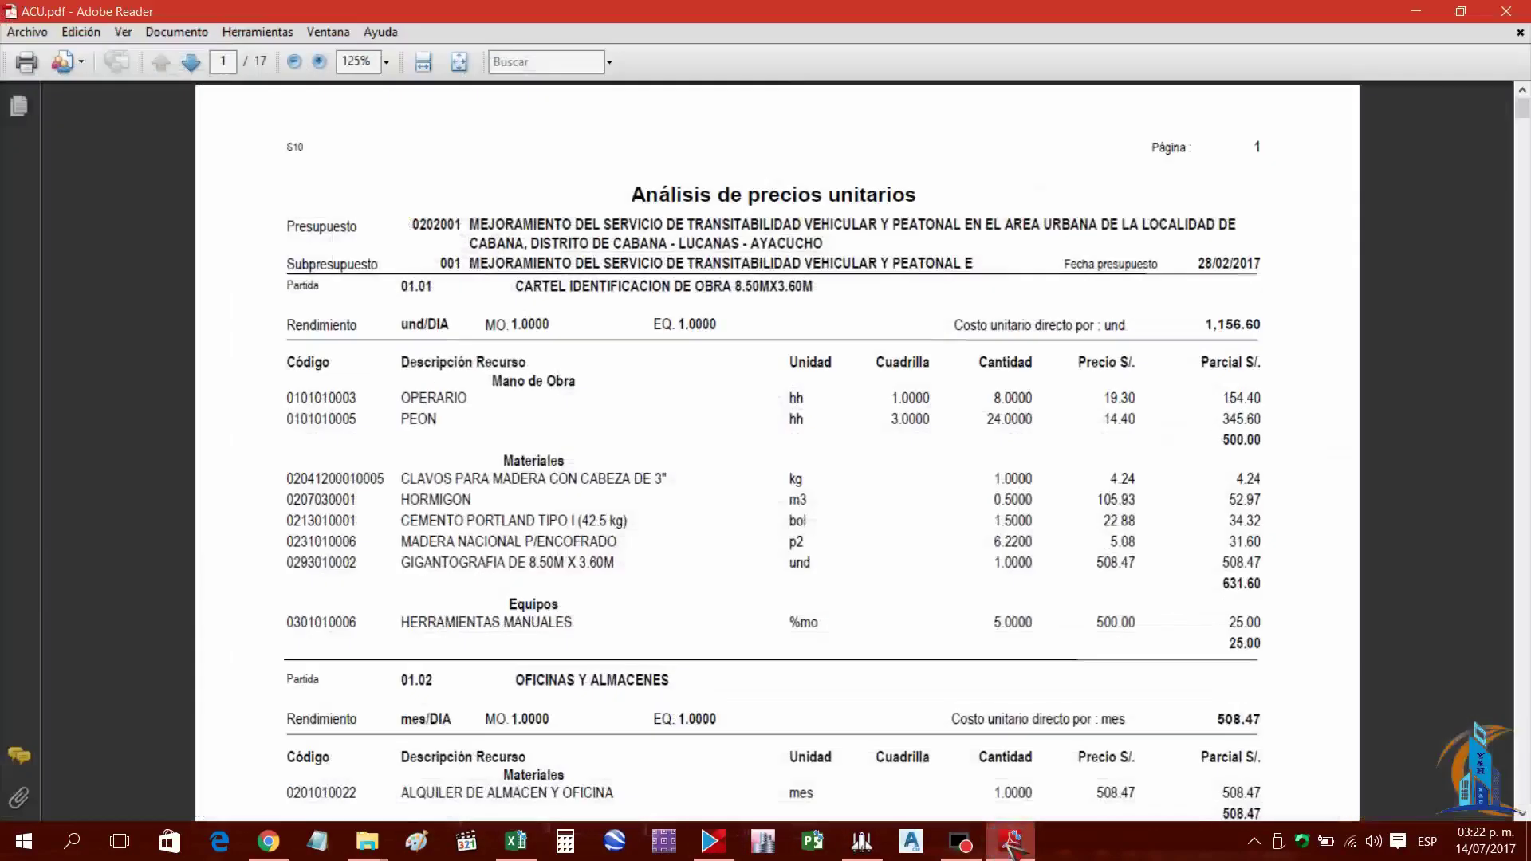
pyautogui.click(1012, 842)
pyautogui.write('HO')
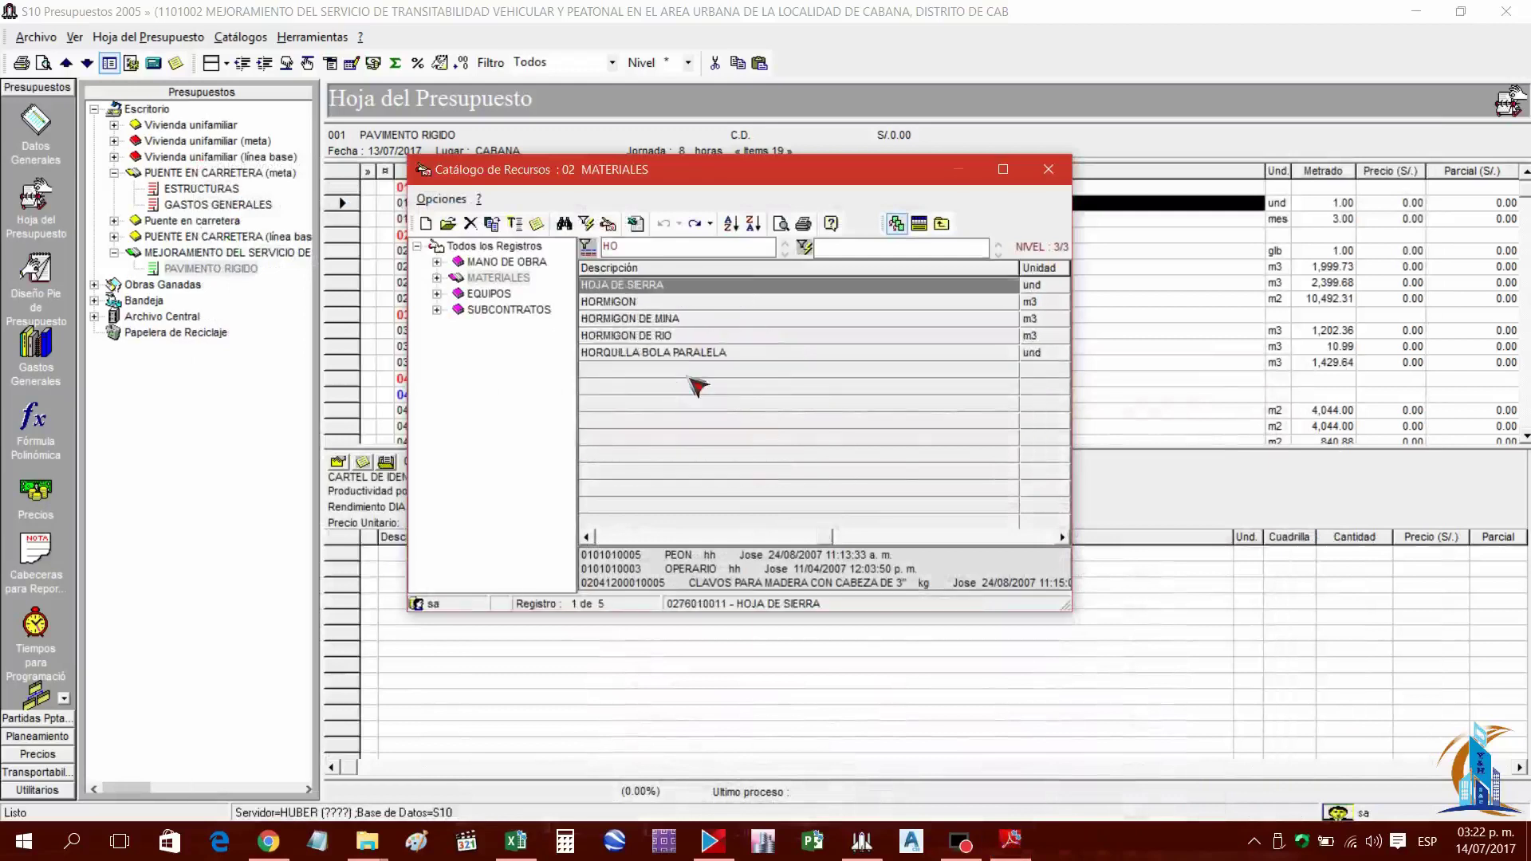
pyautogui.press('BackSpace')
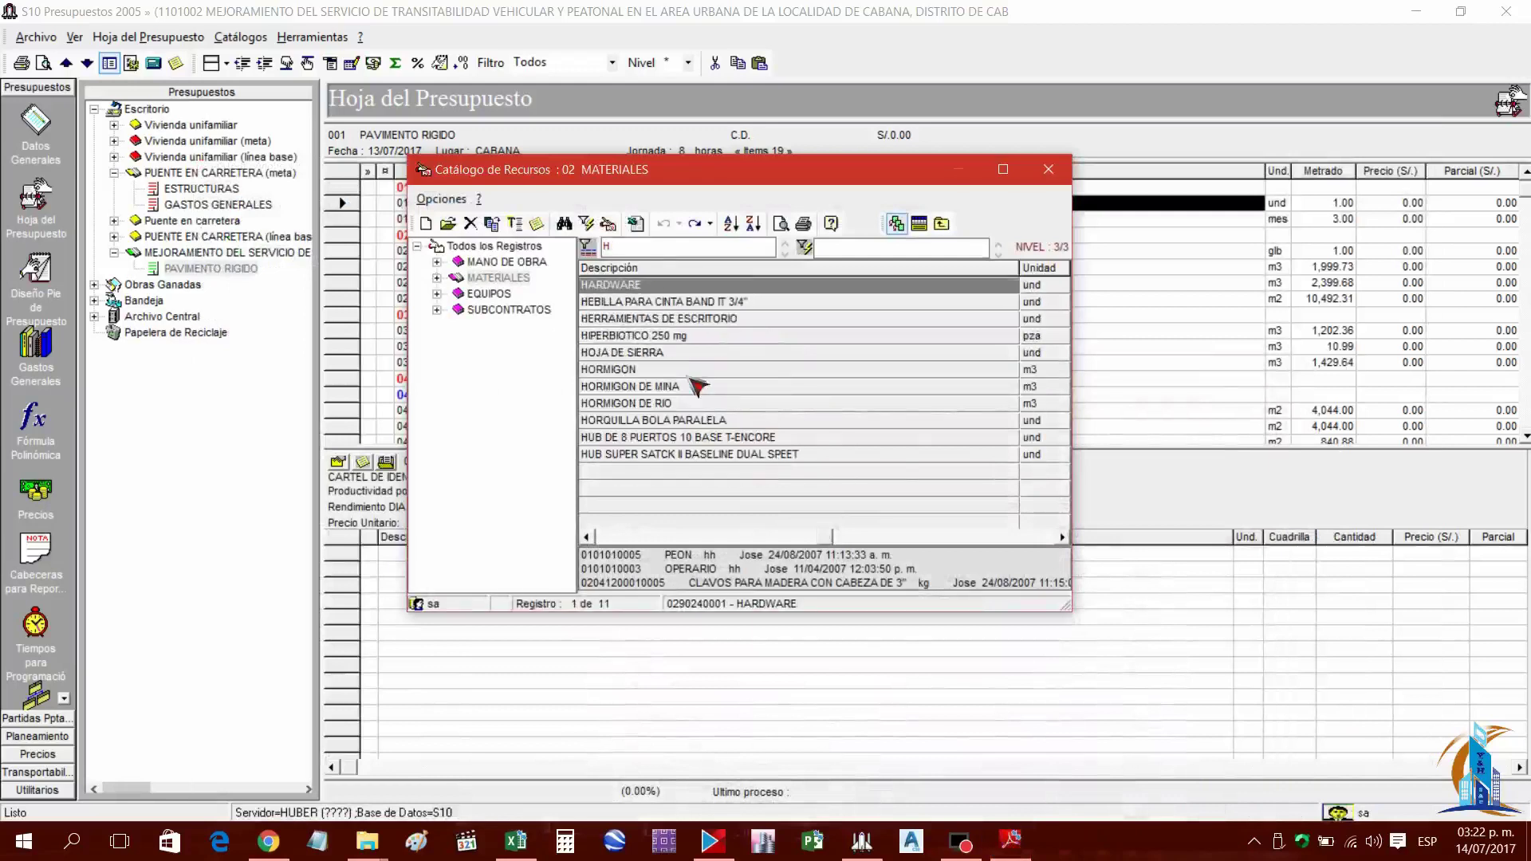
pyautogui.click(699, 371)
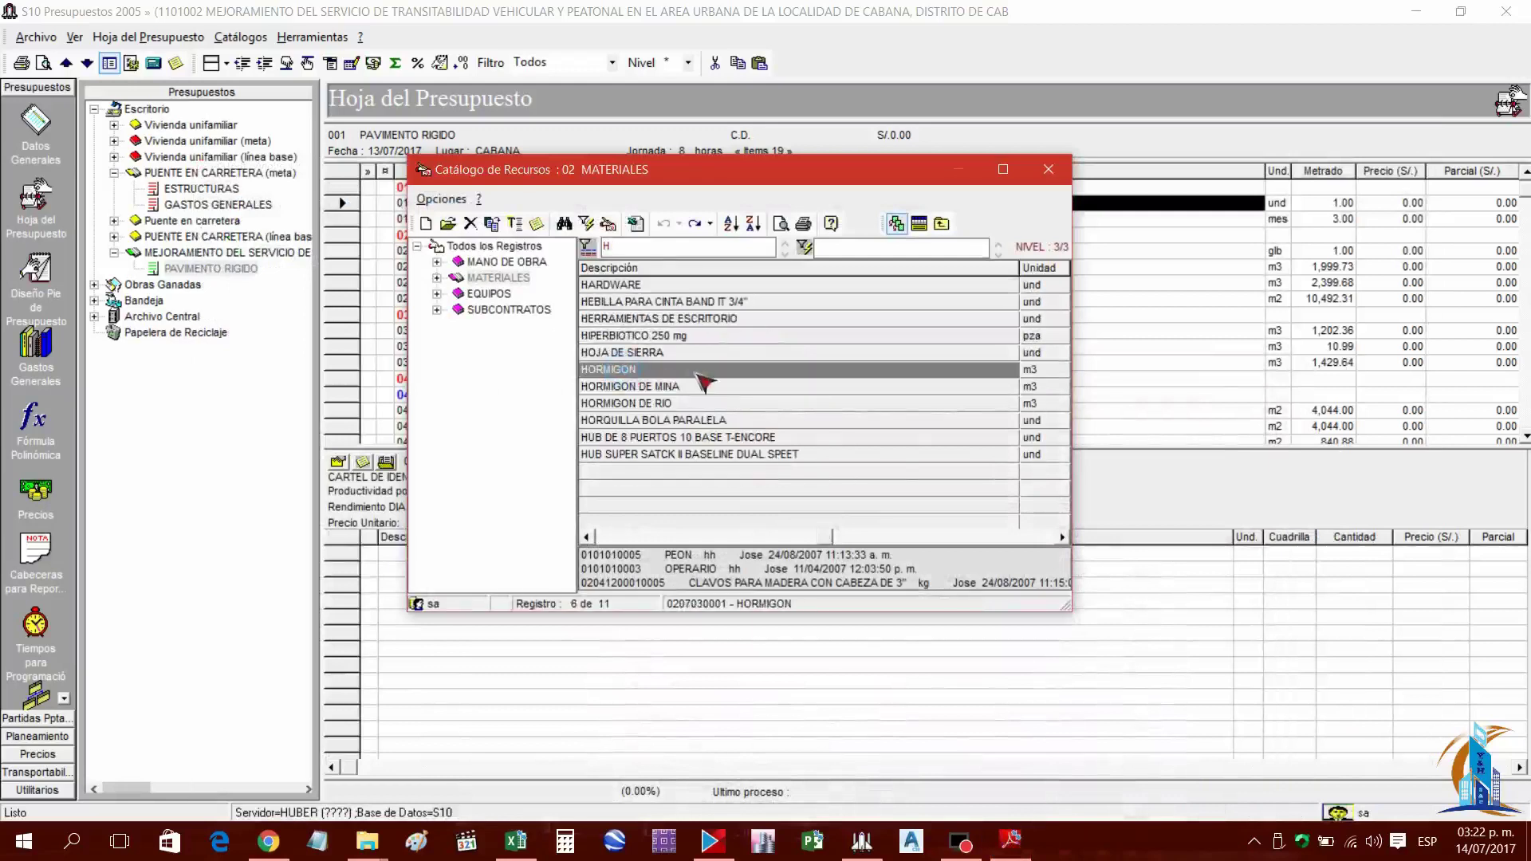
pyautogui.doubleClick(700, 372)
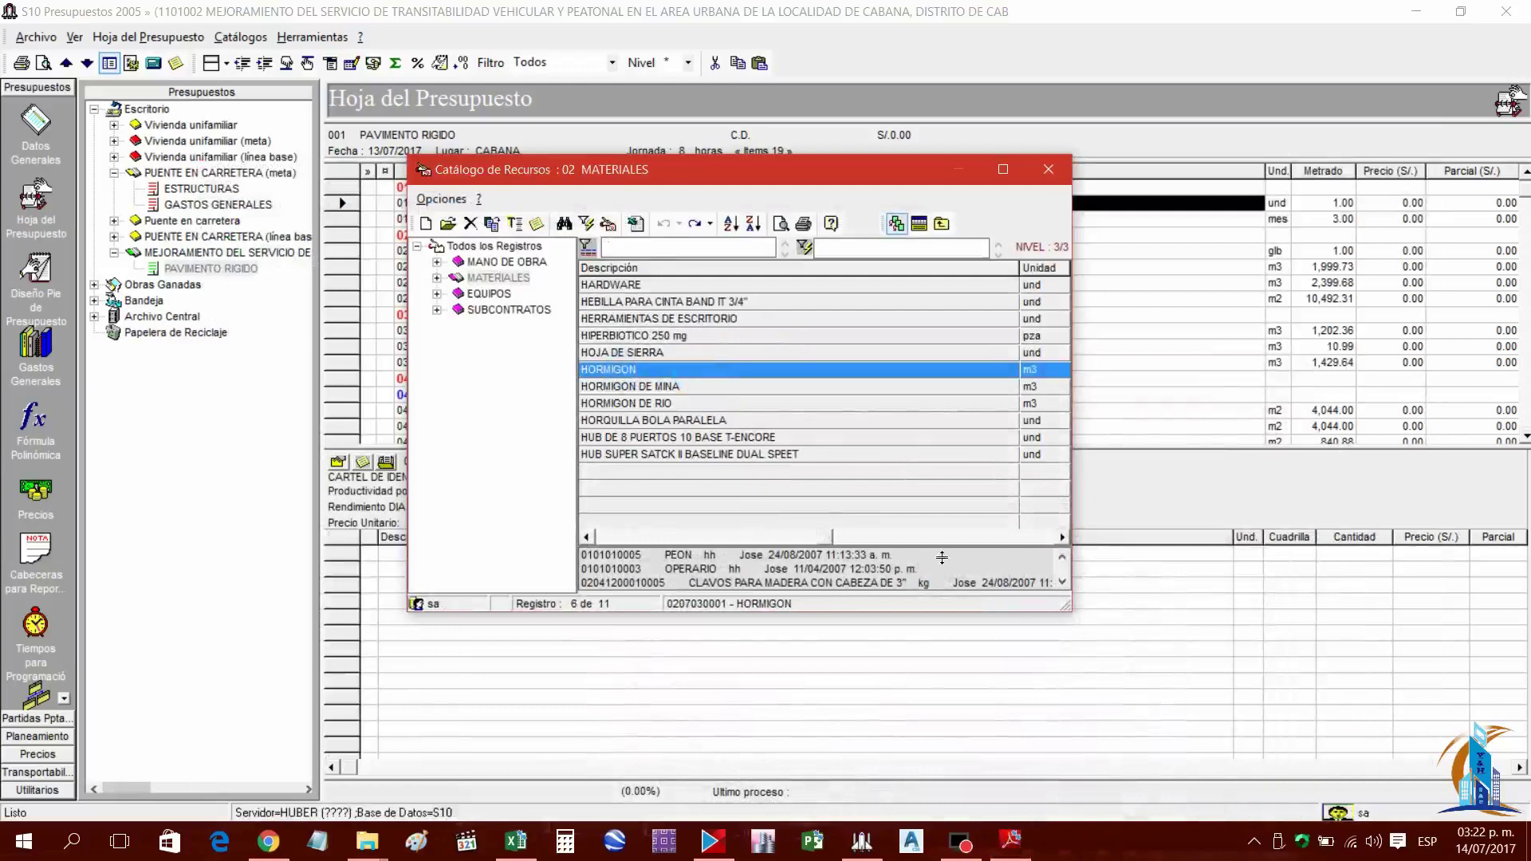
pyautogui.moveTo(942, 557); pyautogui.dragTo(925, 493)
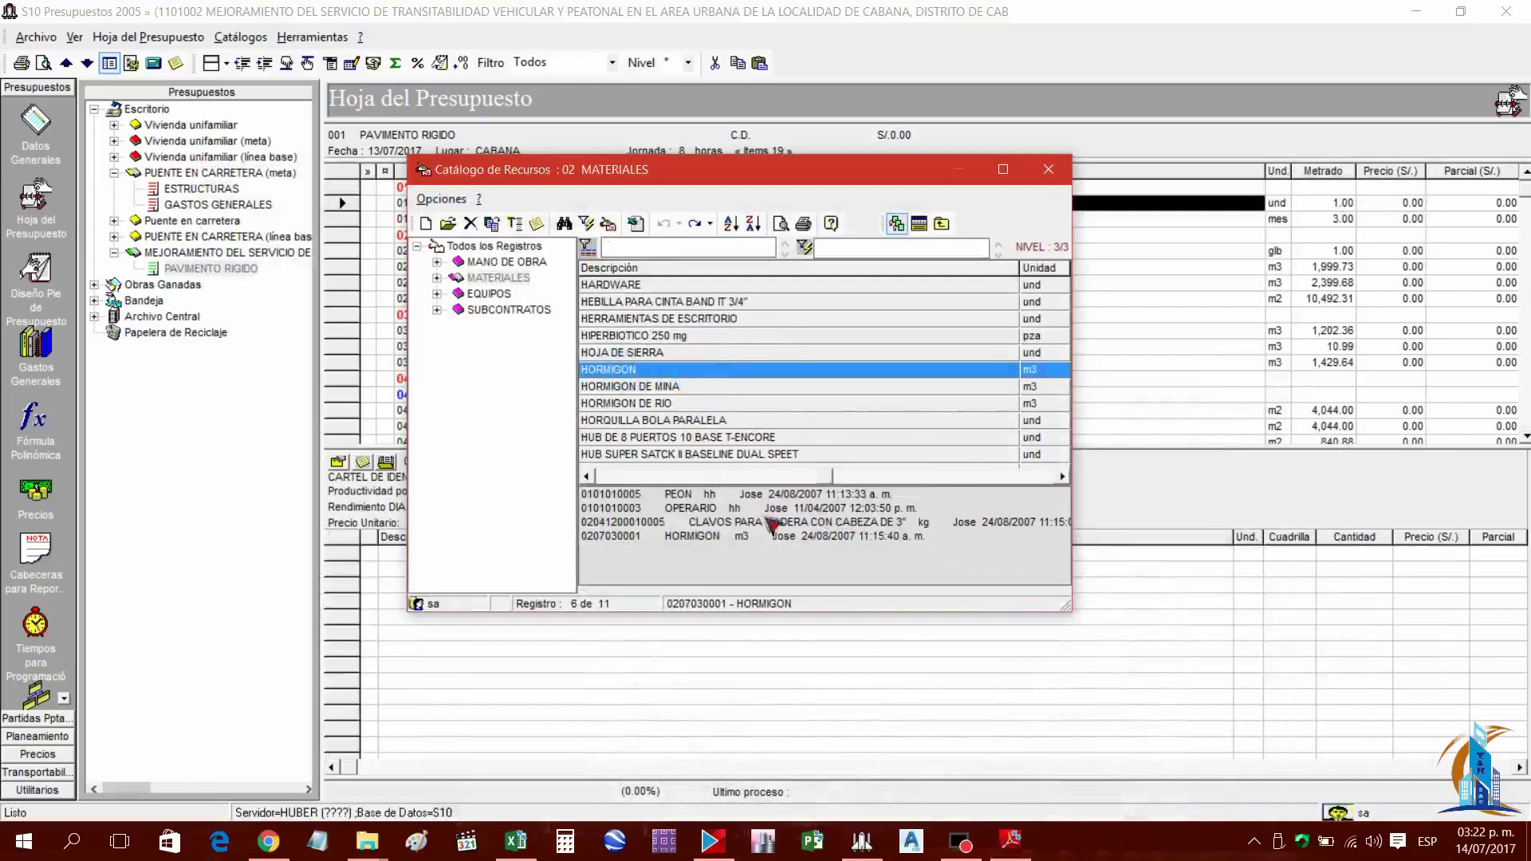
# Check the next material in the ACU PDF, filter the catalogue by CEMENTO PORT and select CEMENTO PORTLAND TIPO I (42.5 kg)
pyautogui.click(1011, 840)
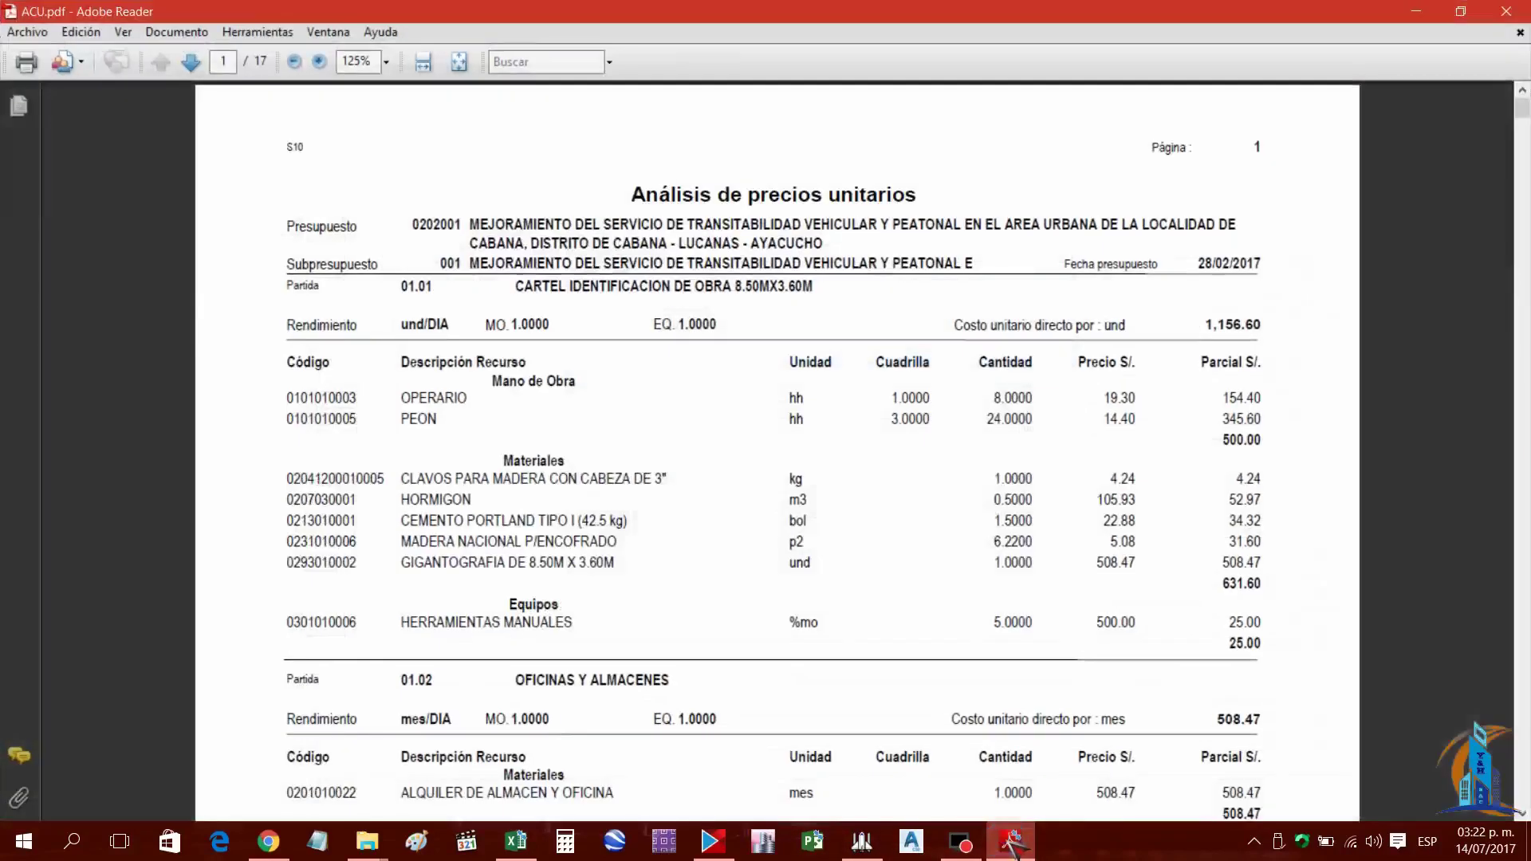
pyautogui.click(1010, 841)
pyautogui.click(677, 403)
pyautogui.write('ENTO PORT')
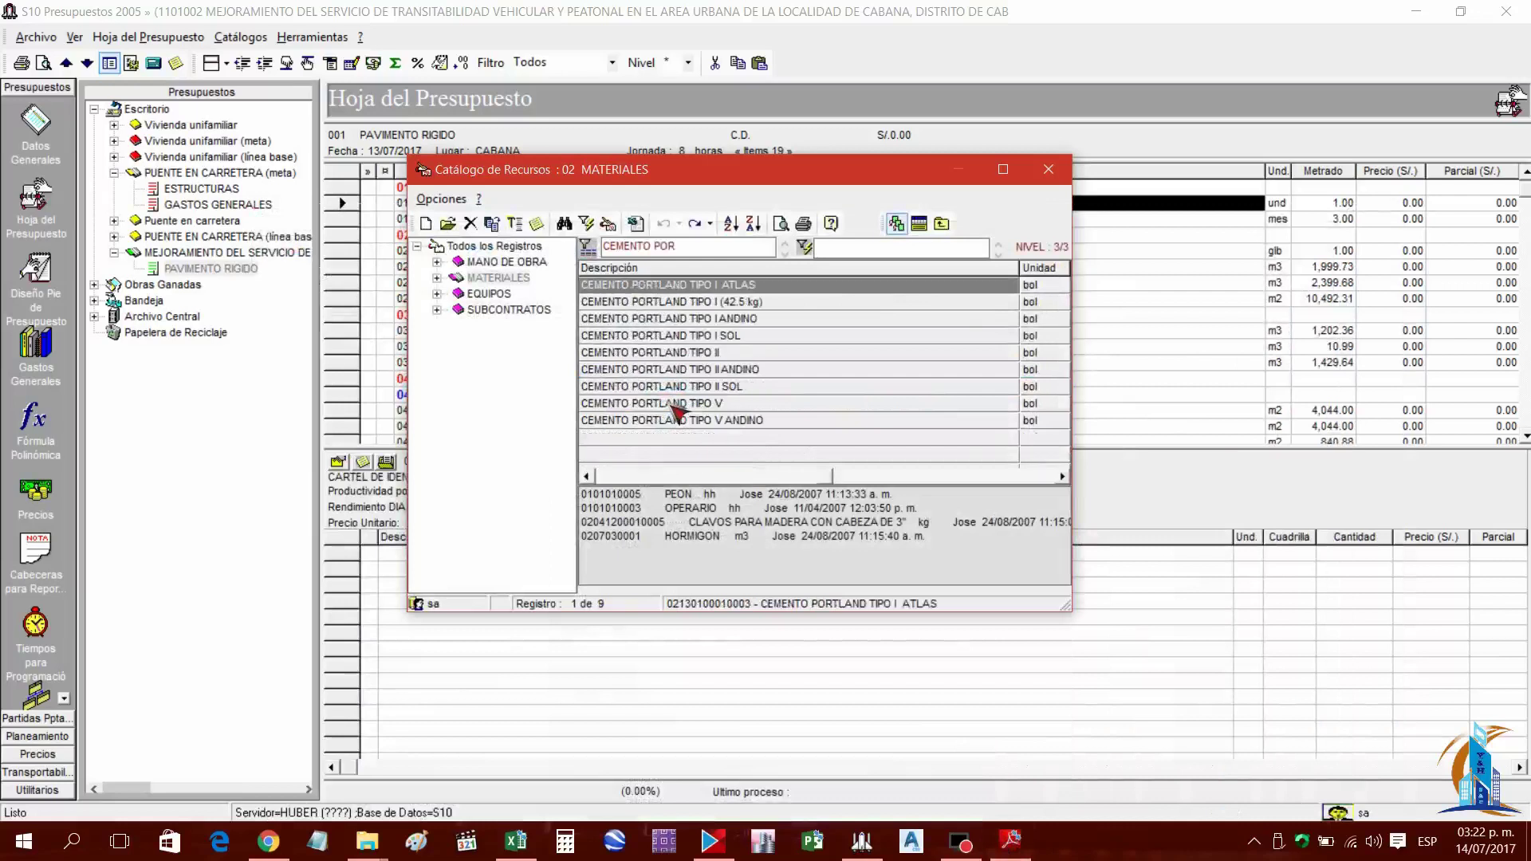
pyautogui.click(694, 308)
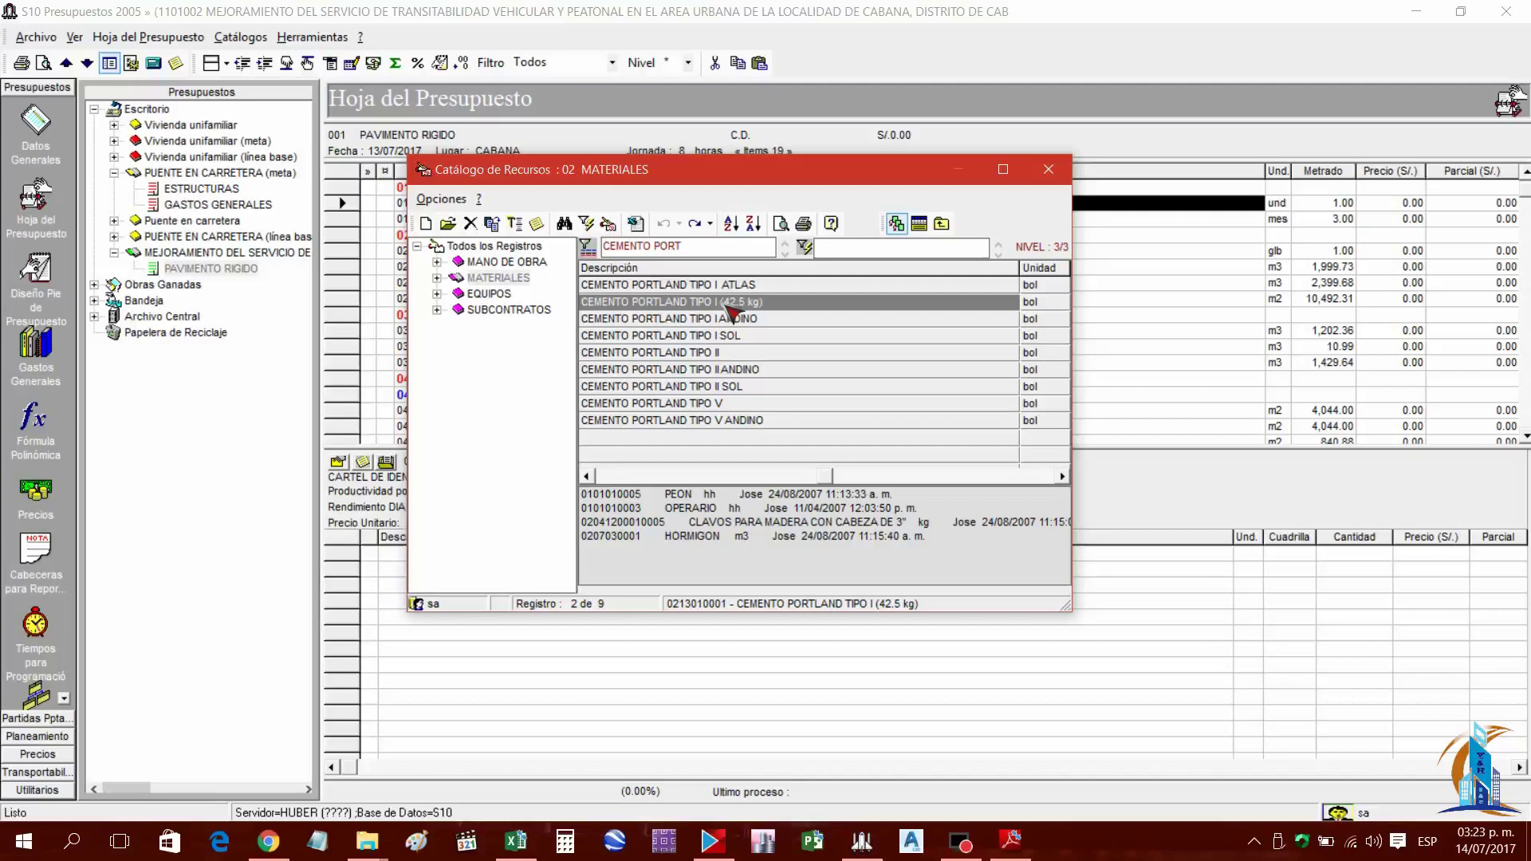
# Open the resource record of CEMENTO PORTLAND TIPO I (42.5 kg) for modification to view its Indice Unificado
pyautogui.rightClick(650, 307)
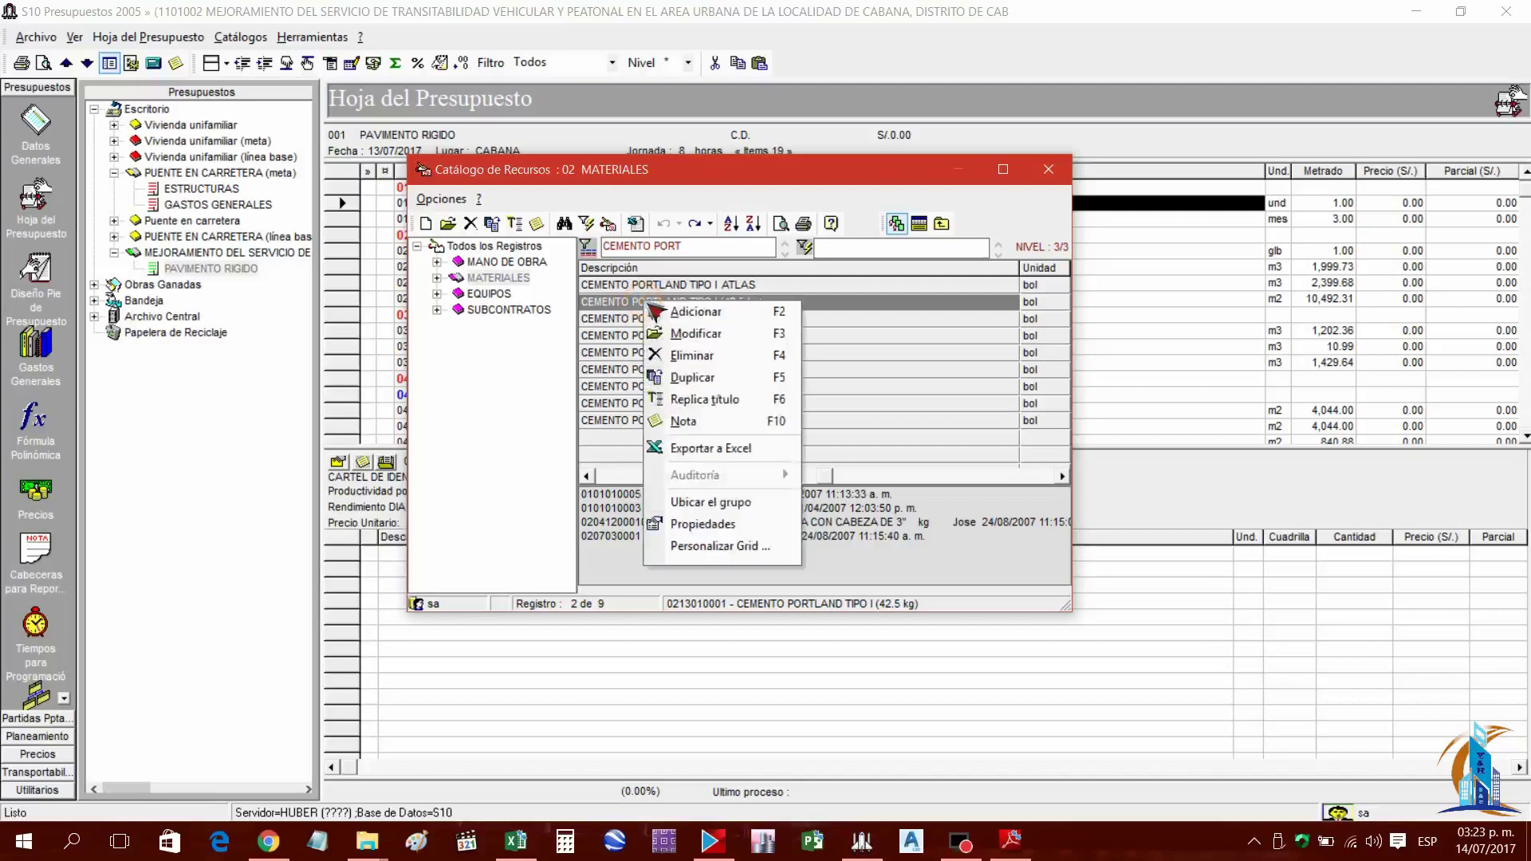
pyautogui.click(708, 343)
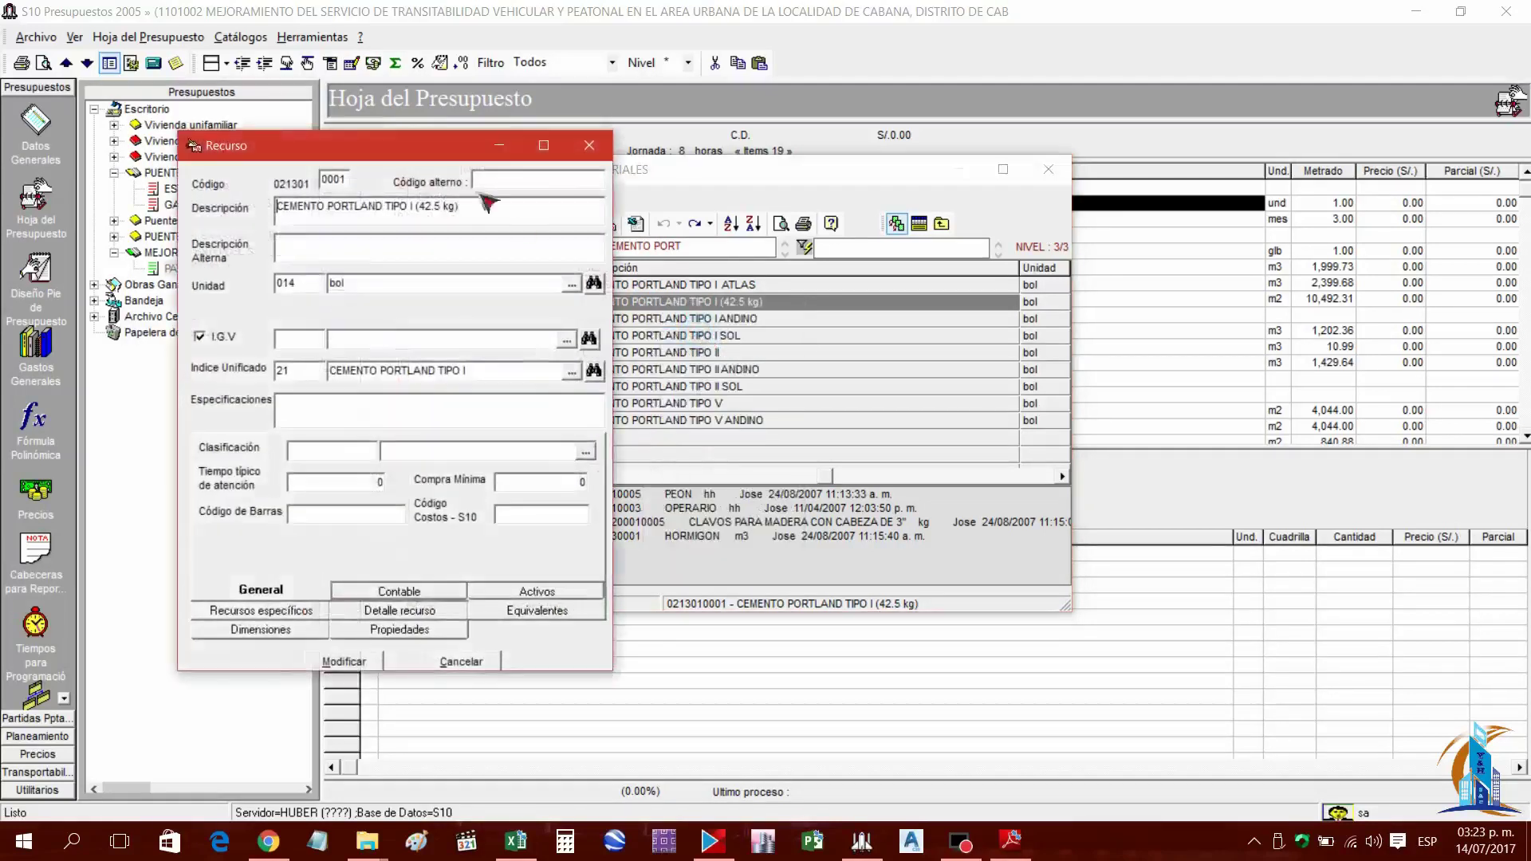
pyautogui.moveTo(415, 152); pyautogui.dragTo(658, 183)
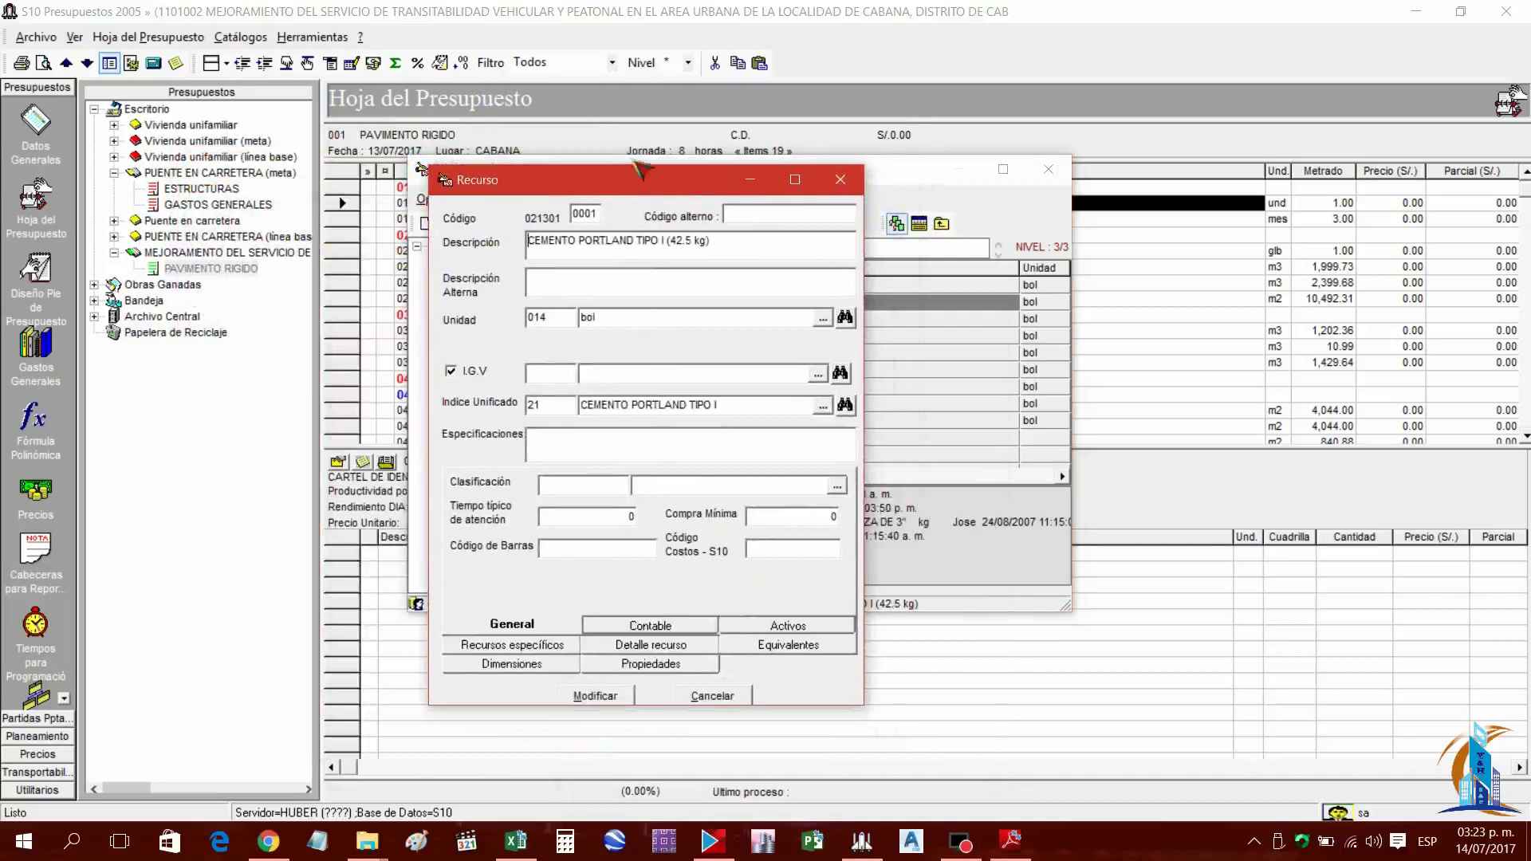
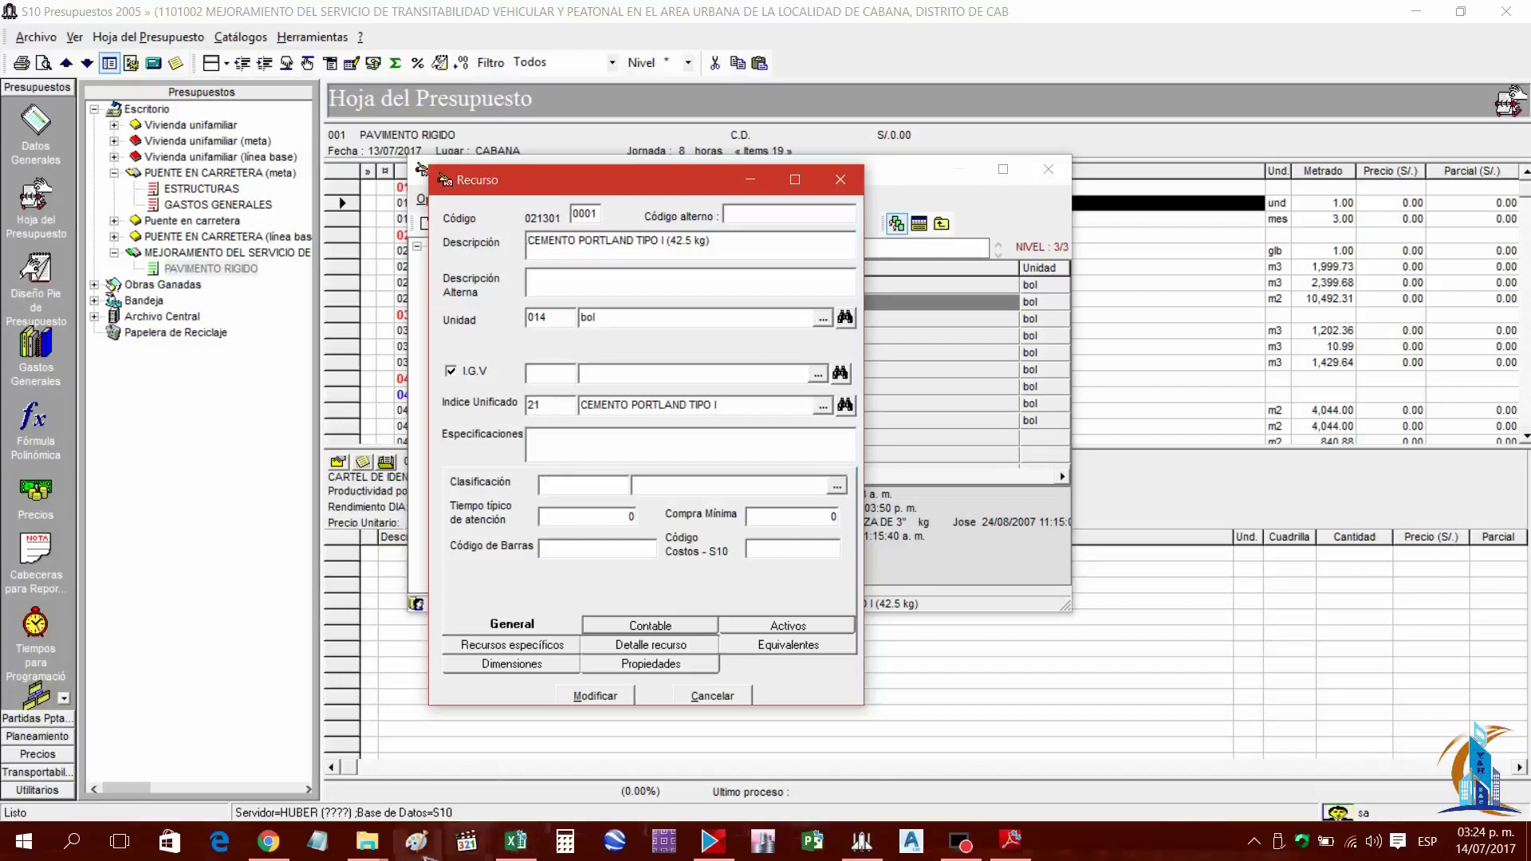
# Open the iupc-indices_Unificados workbook from the PAV.CABANA folder, enable editing, and view the May_2017 unified price indices
pyautogui.click(385, 852)
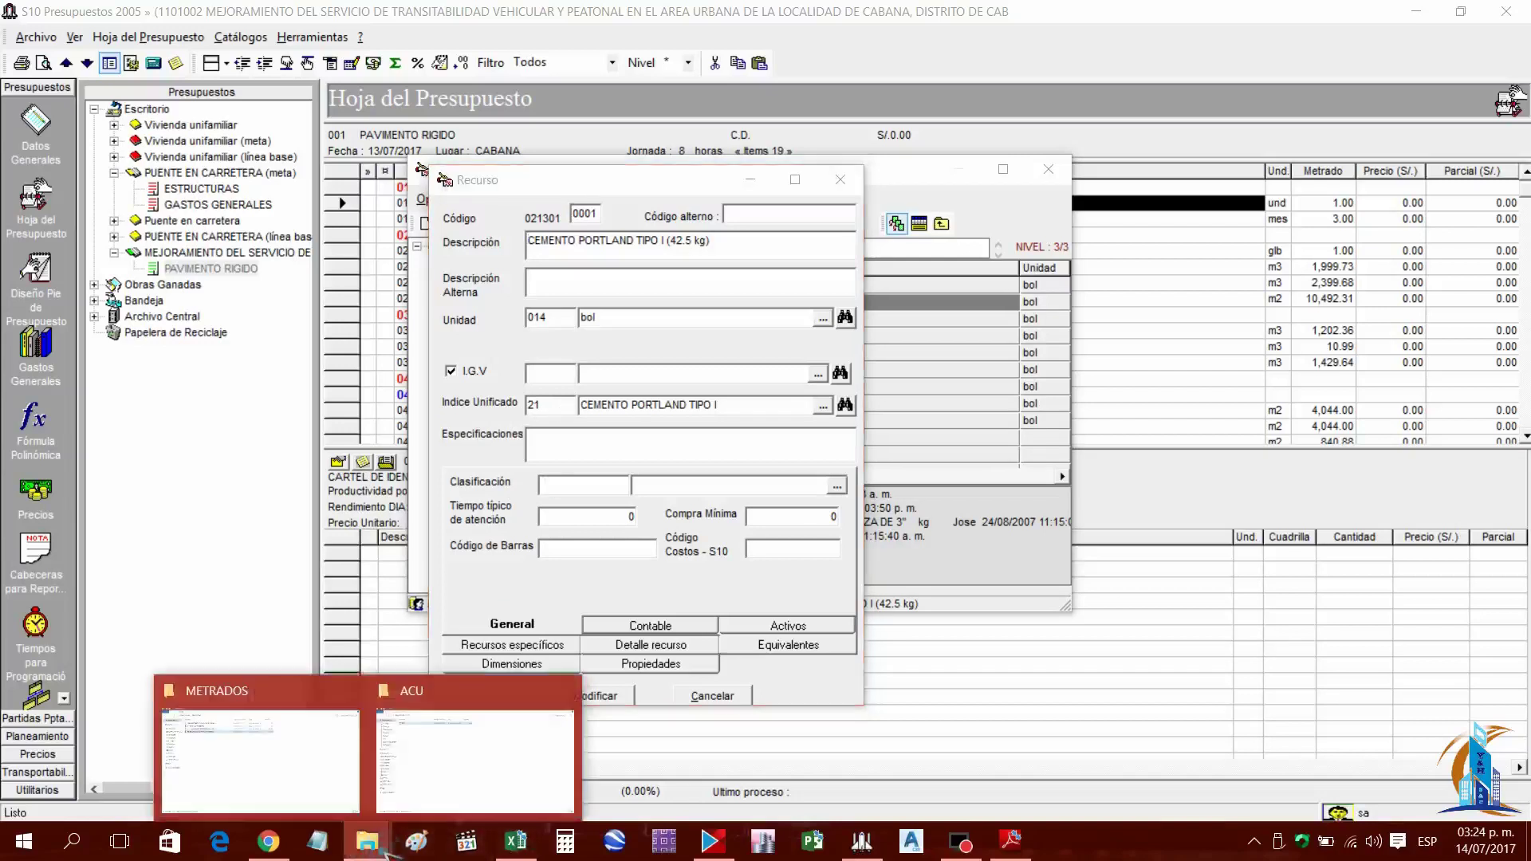
pyautogui.click(468, 807)
pyautogui.click(19, 63)
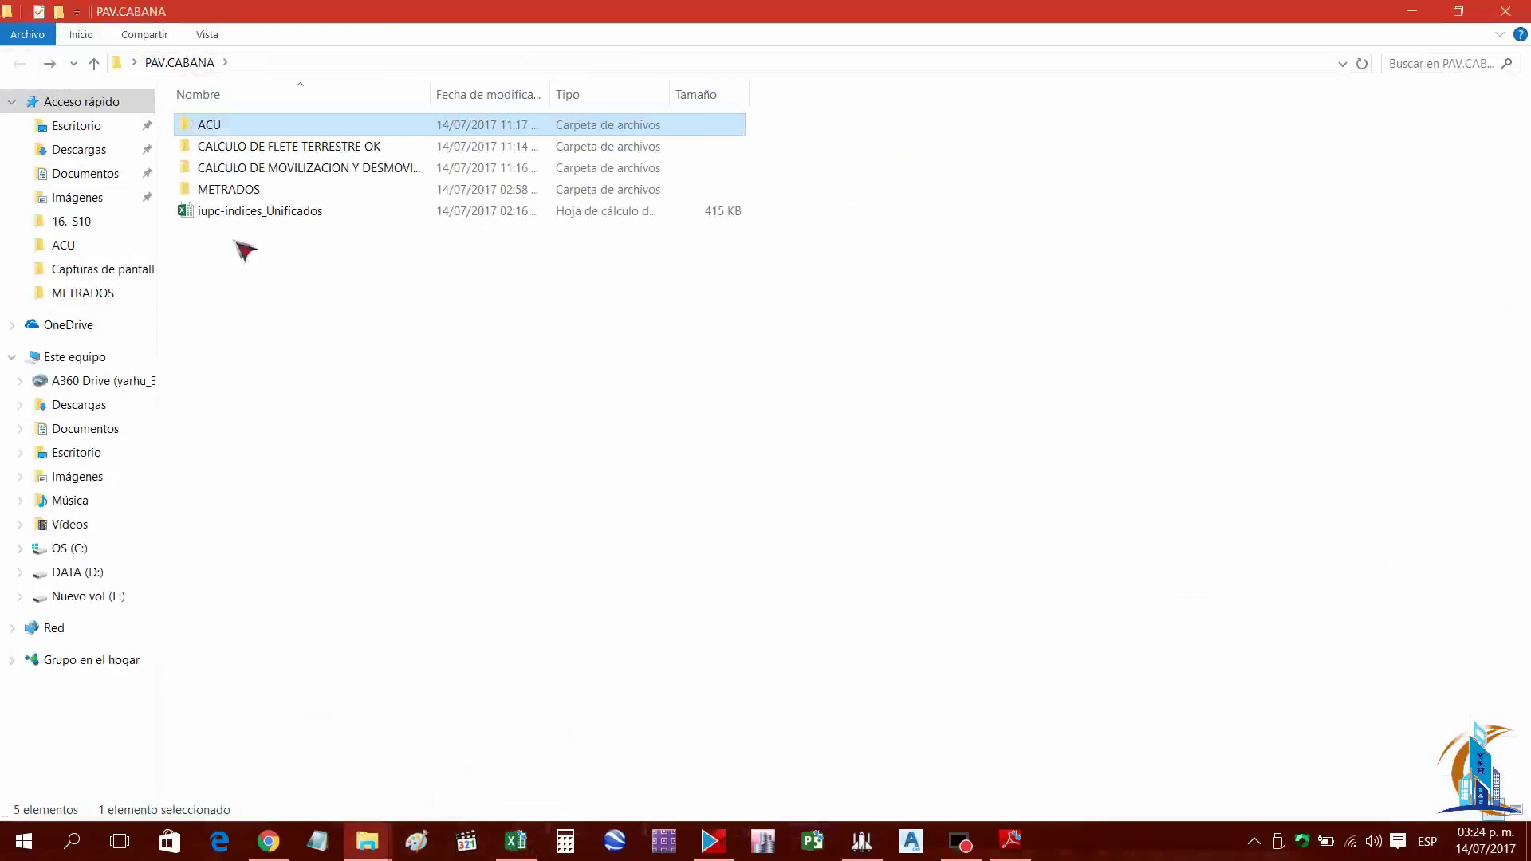
pyautogui.click(251, 211)
pyautogui.press('Return')
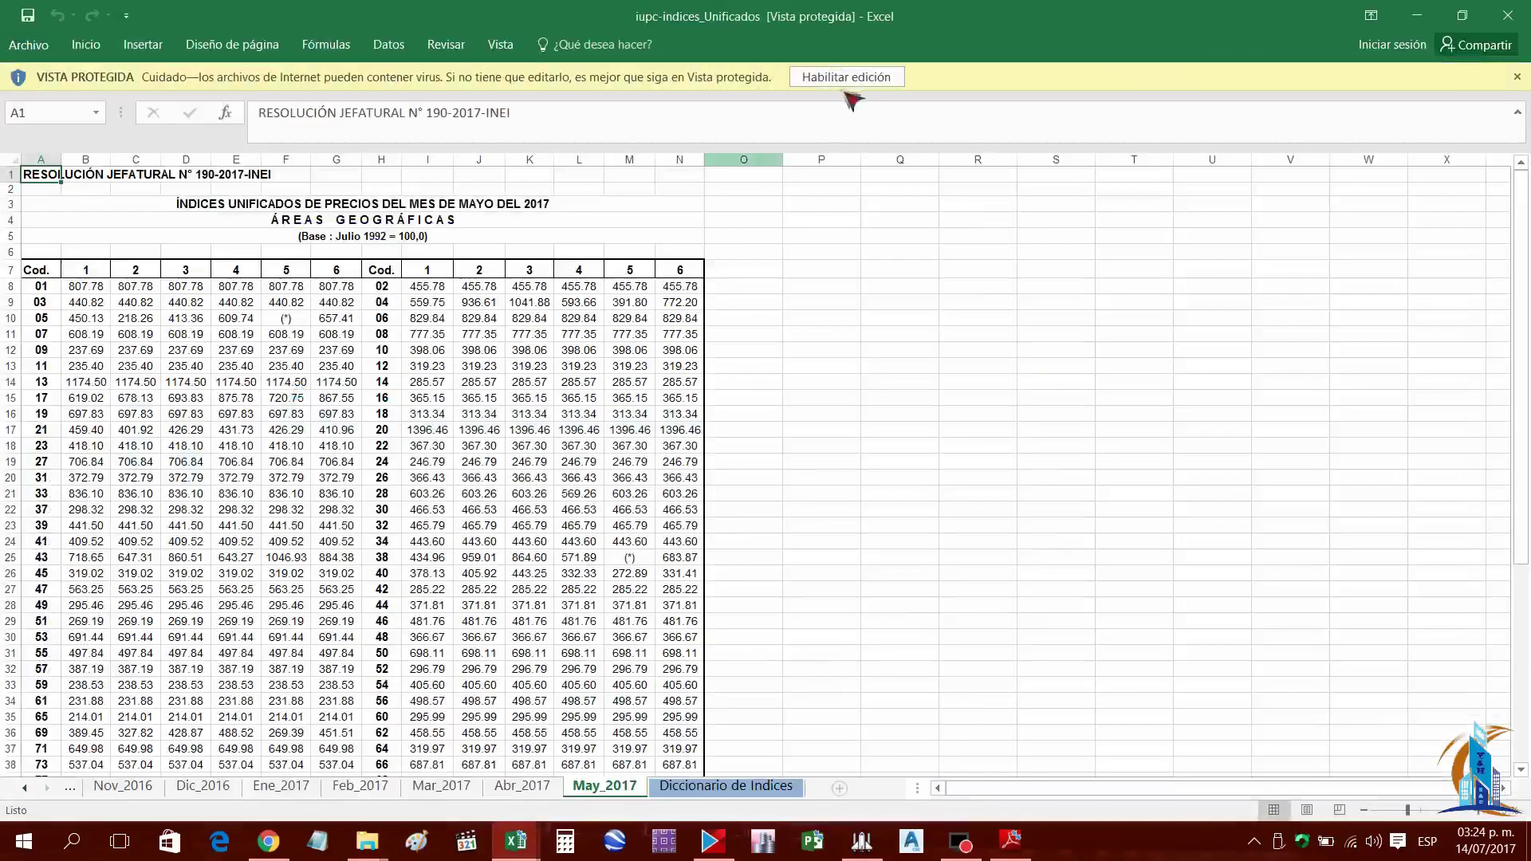
pyautogui.click(846, 76)
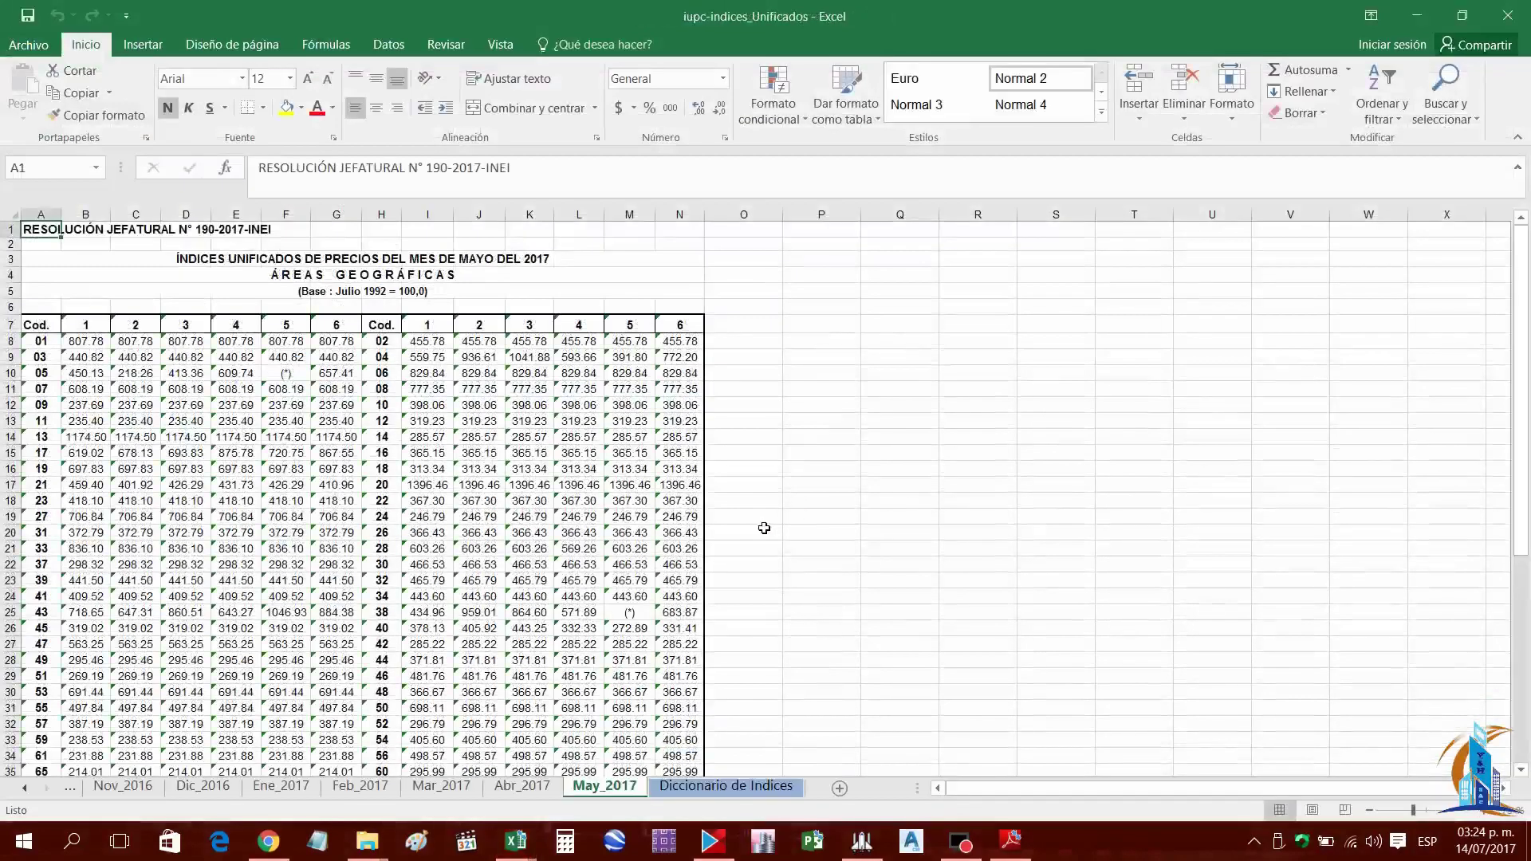
pyautogui.scroll(-3, 767, 528)
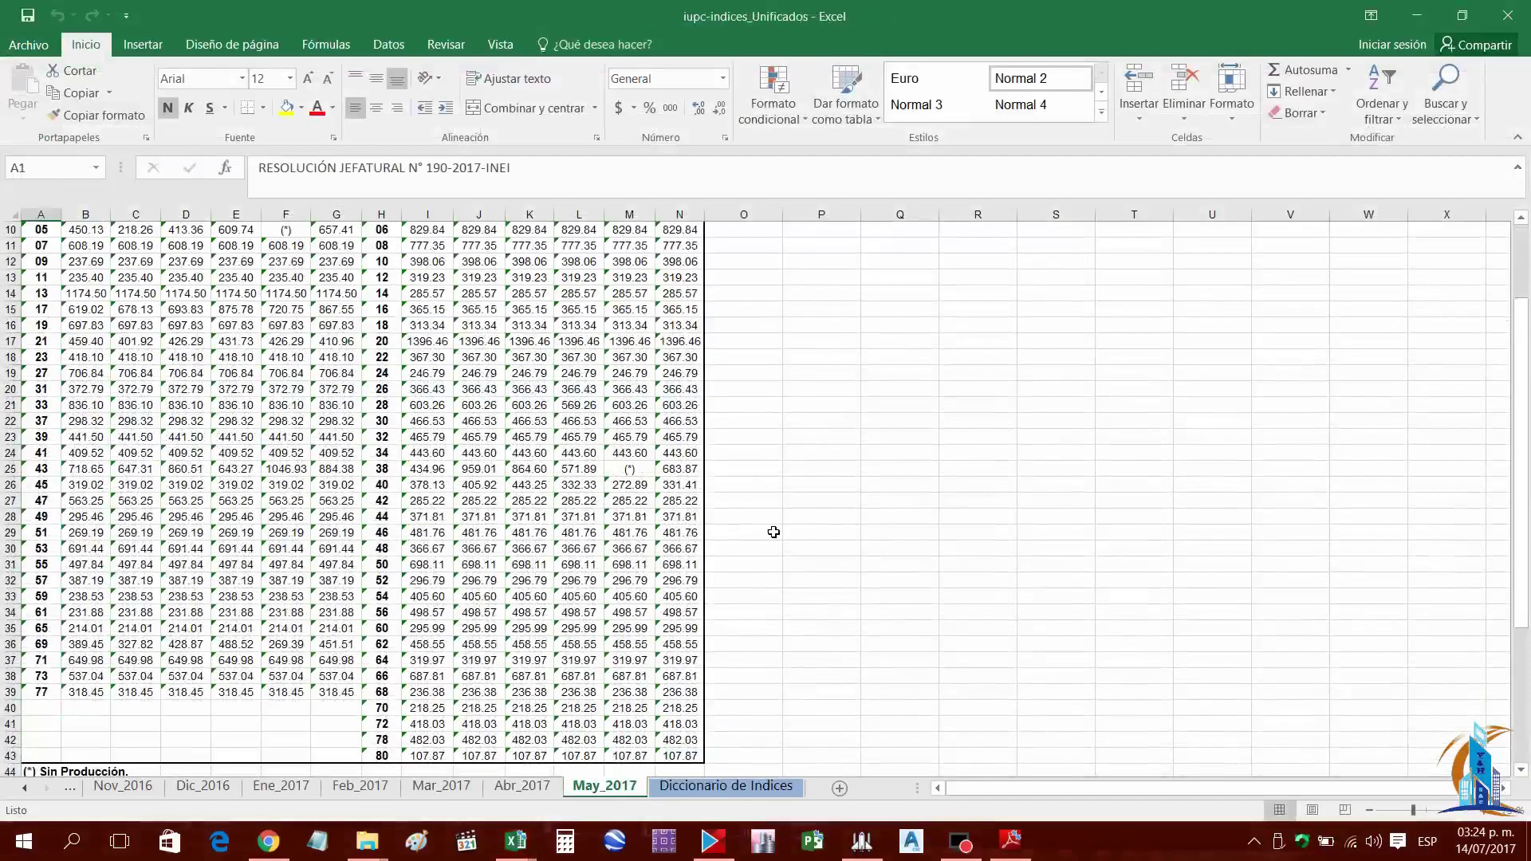
# Look up Cemento Portland Tipo I in the Diccionario de Indices sheet, then return to S10 with the workbooks and folder minimized
pyautogui.click(733, 789)
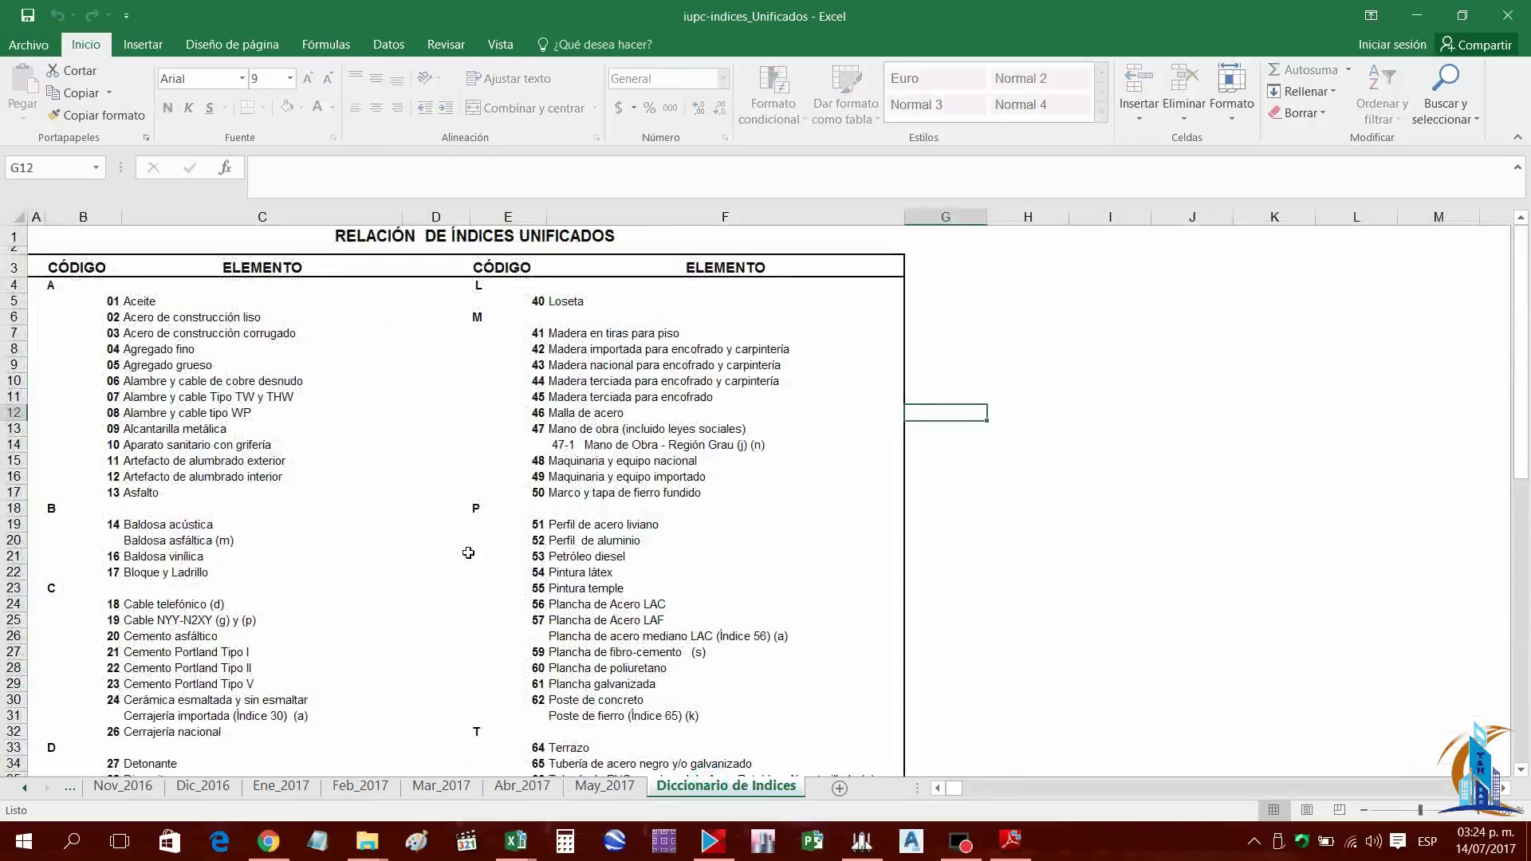
pyautogui.click(161, 654)
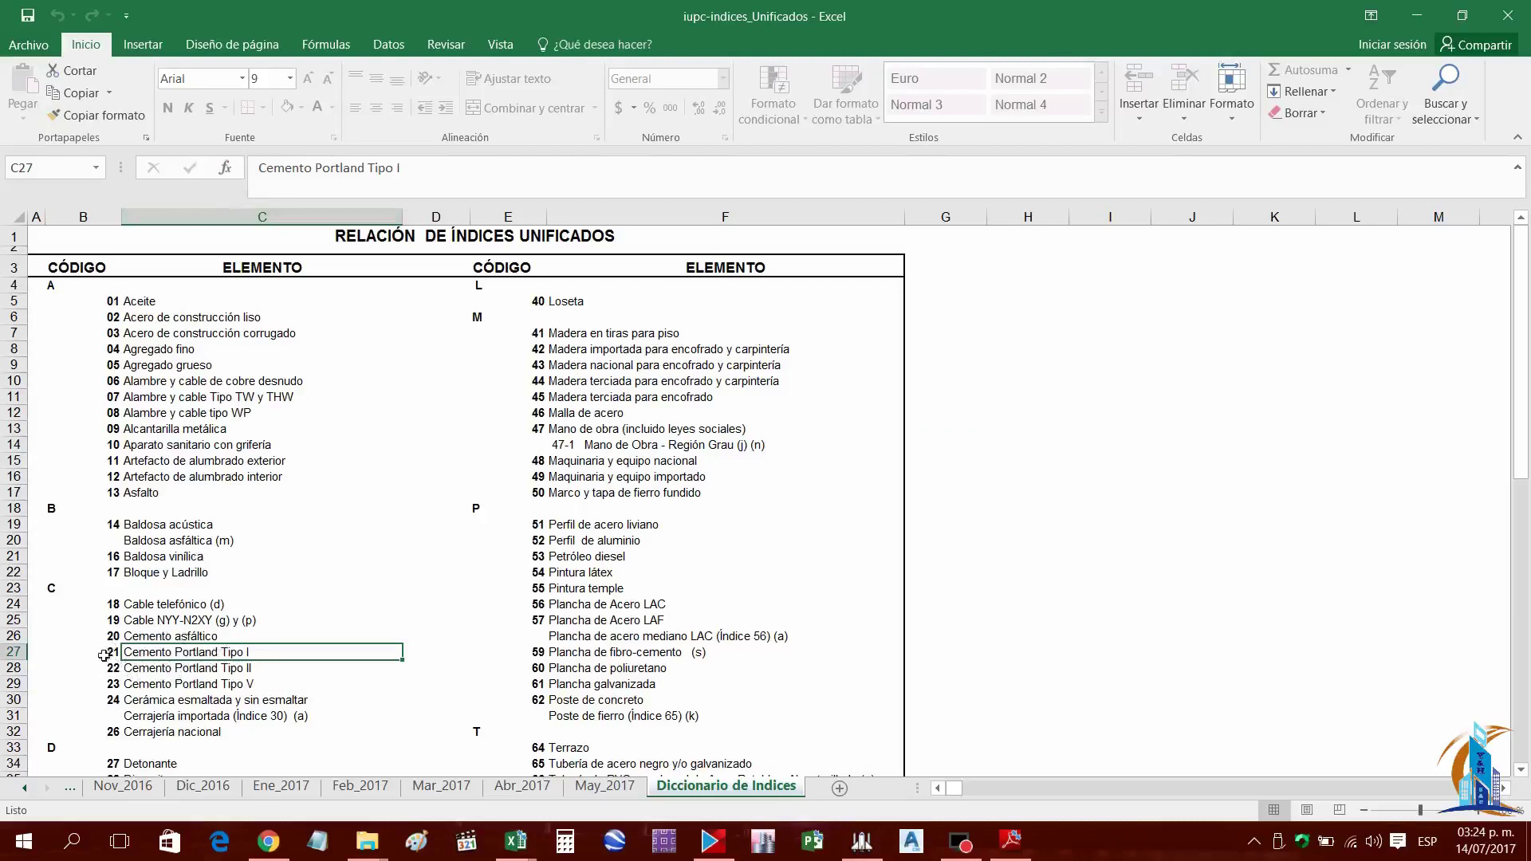
pyautogui.click(1418, 15)
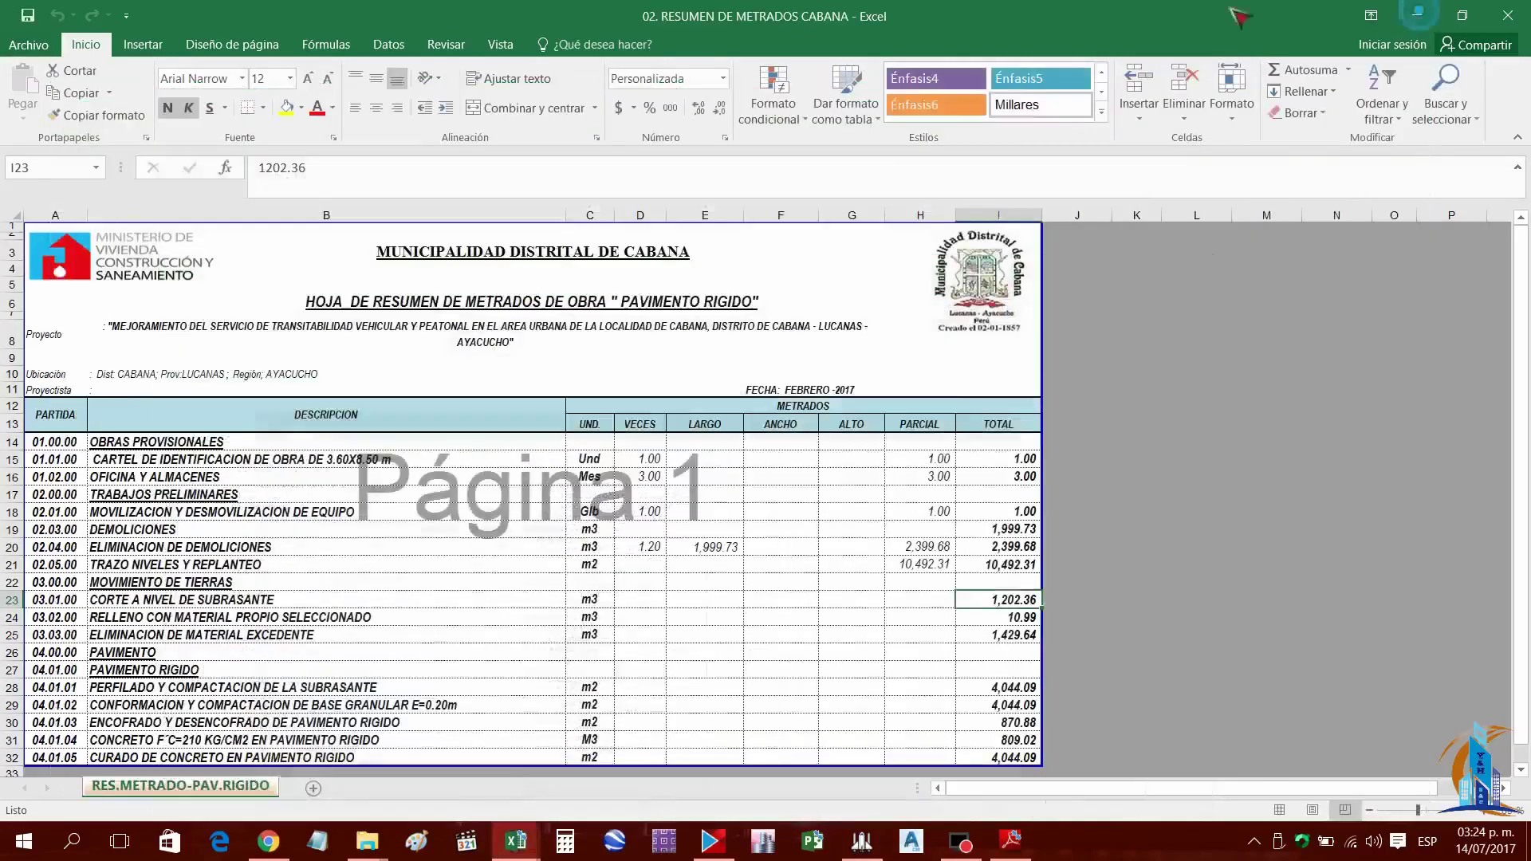
pyautogui.click(1418, 15)
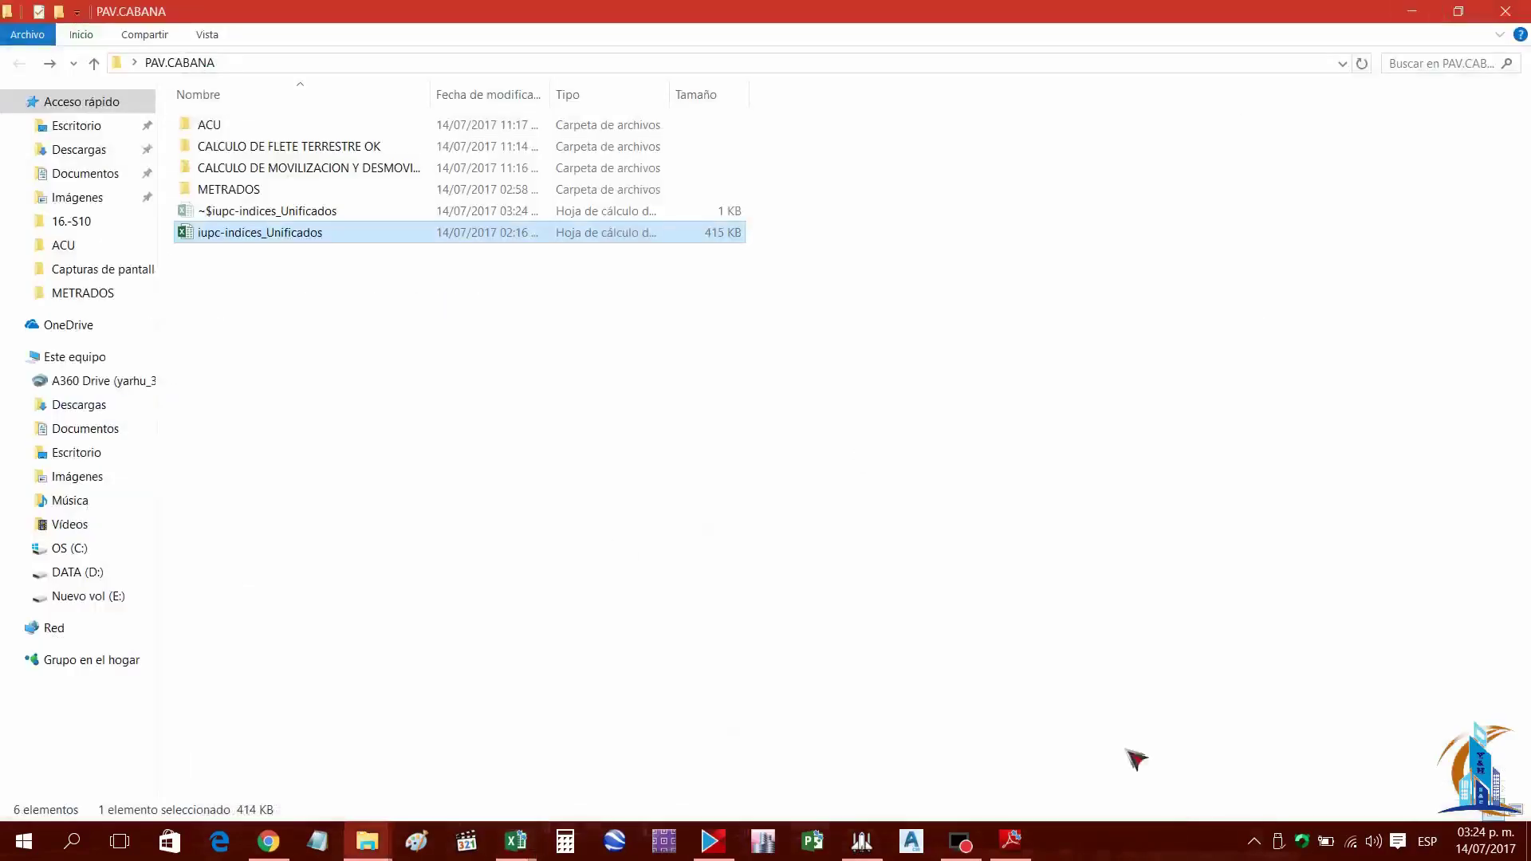
pyautogui.click(1413, 12)
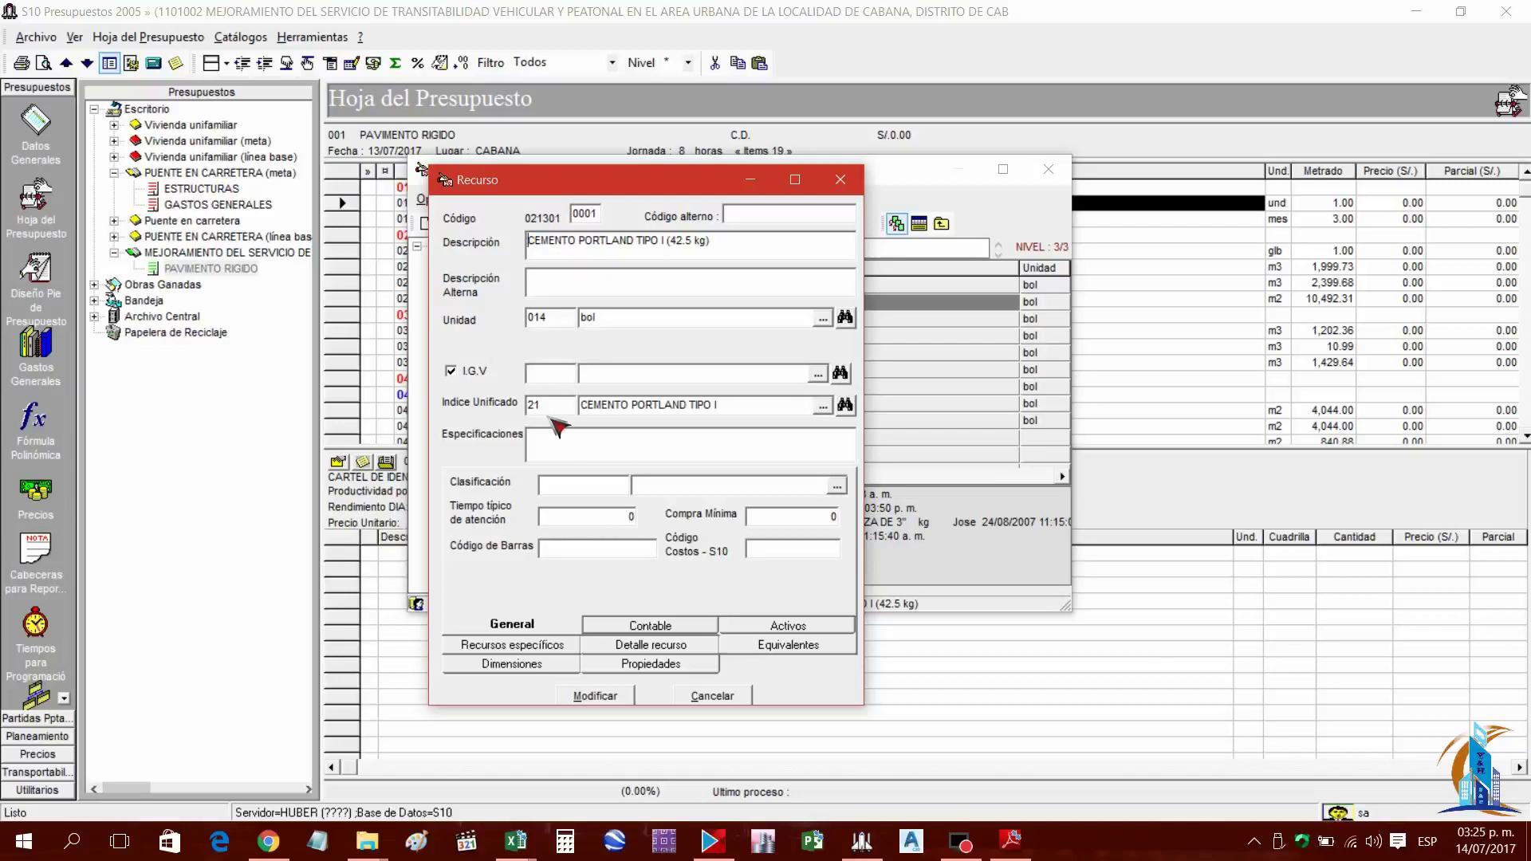
# Close the cement's resource record unmodified, add CEMENTO PORTLAND TIPO II in bol, and check the next material in the ACU PDF
pyautogui.click(712, 696)
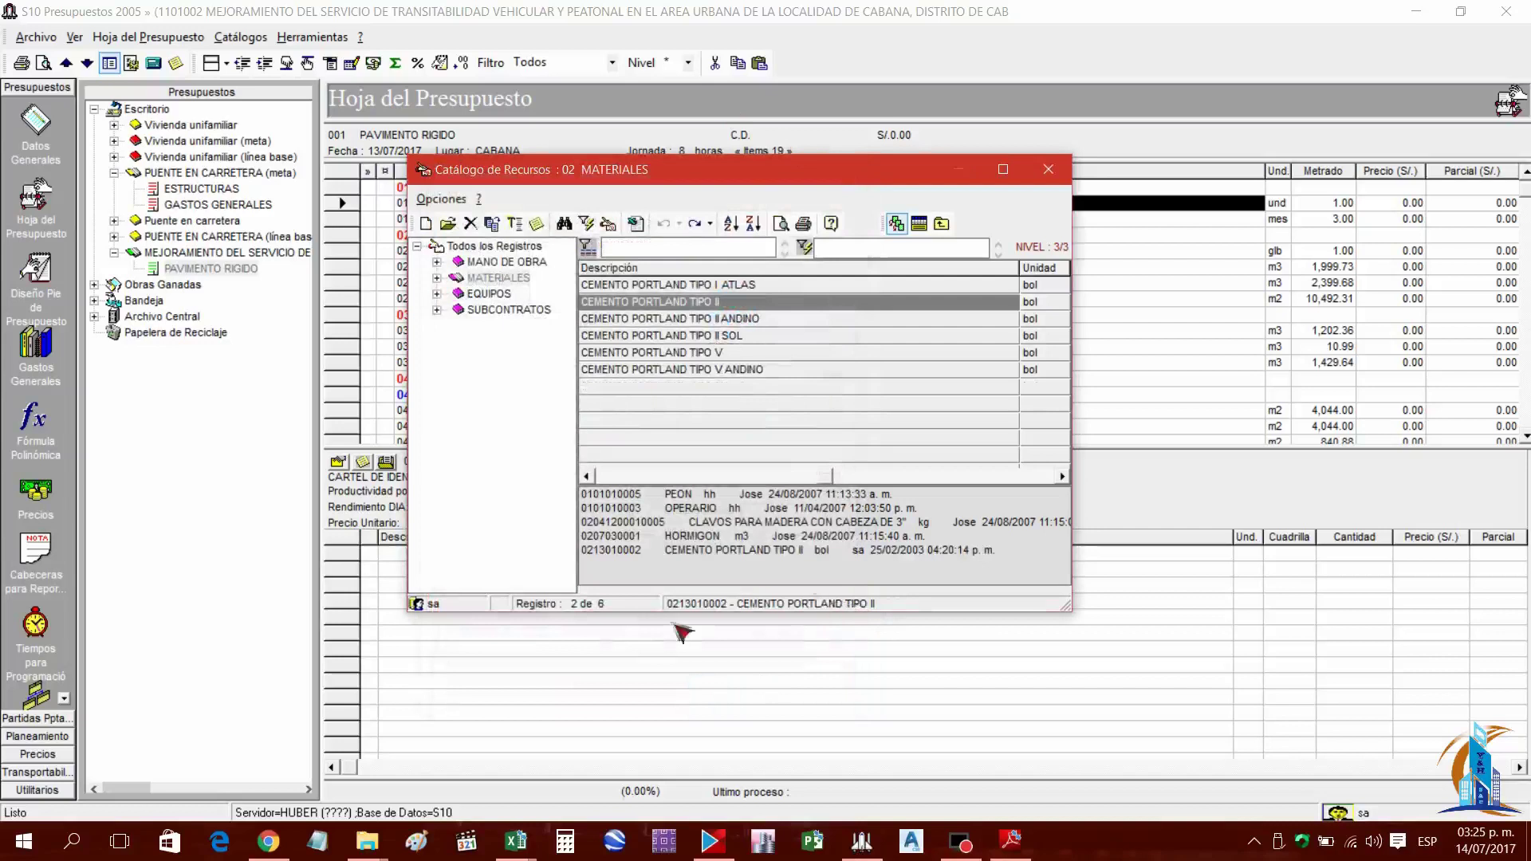
pyautogui.click(1017, 845)
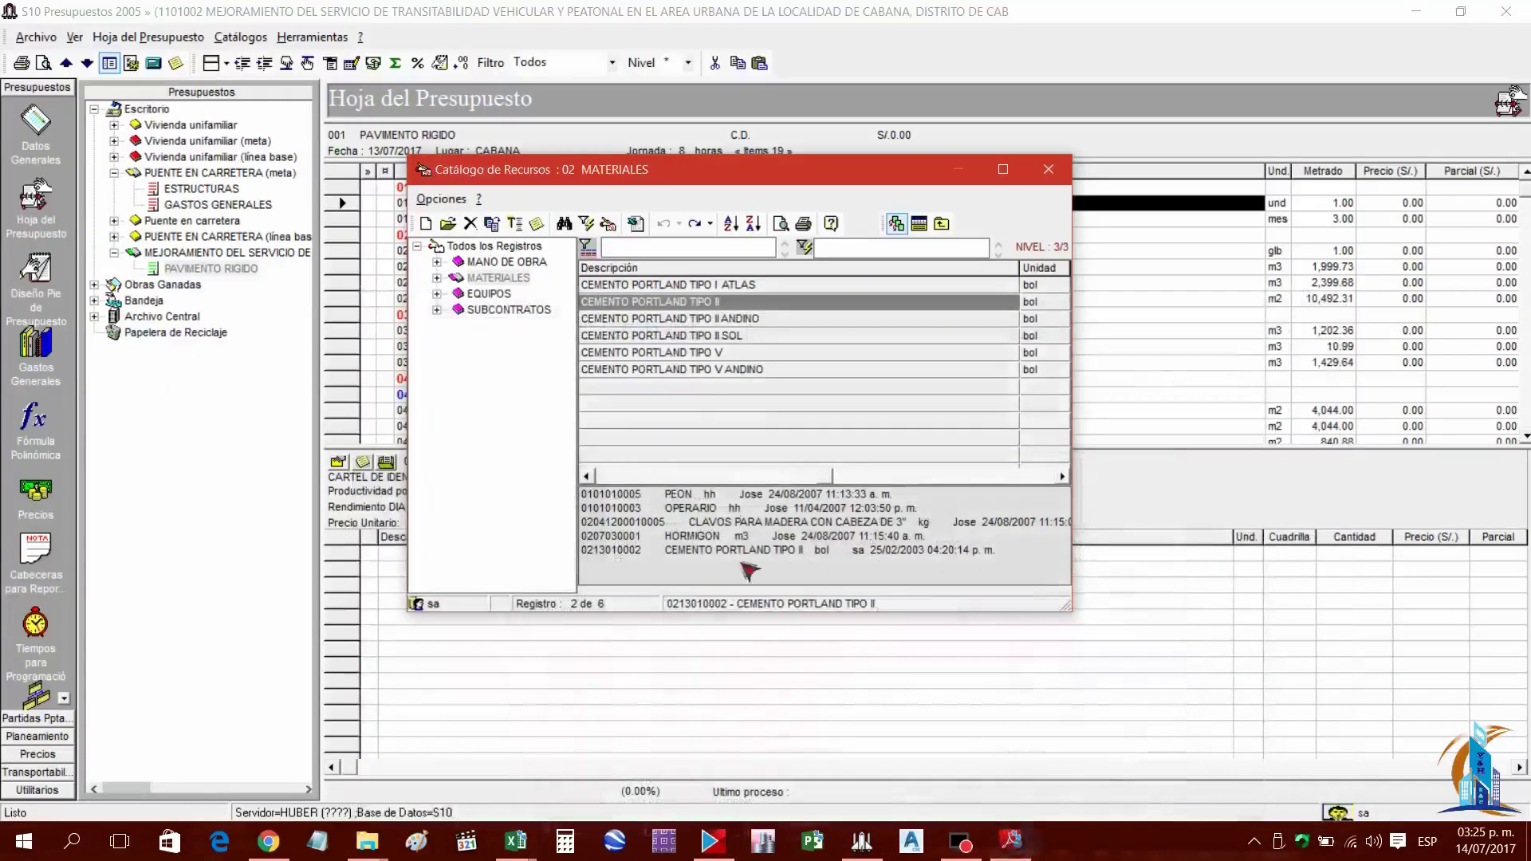
# Search the catalogue's materials with the filters MADERA AN, MADERA and MADERA A for the formwork timber
pyautogui.click(701, 356)
pyautogui.write('MADERA AN')
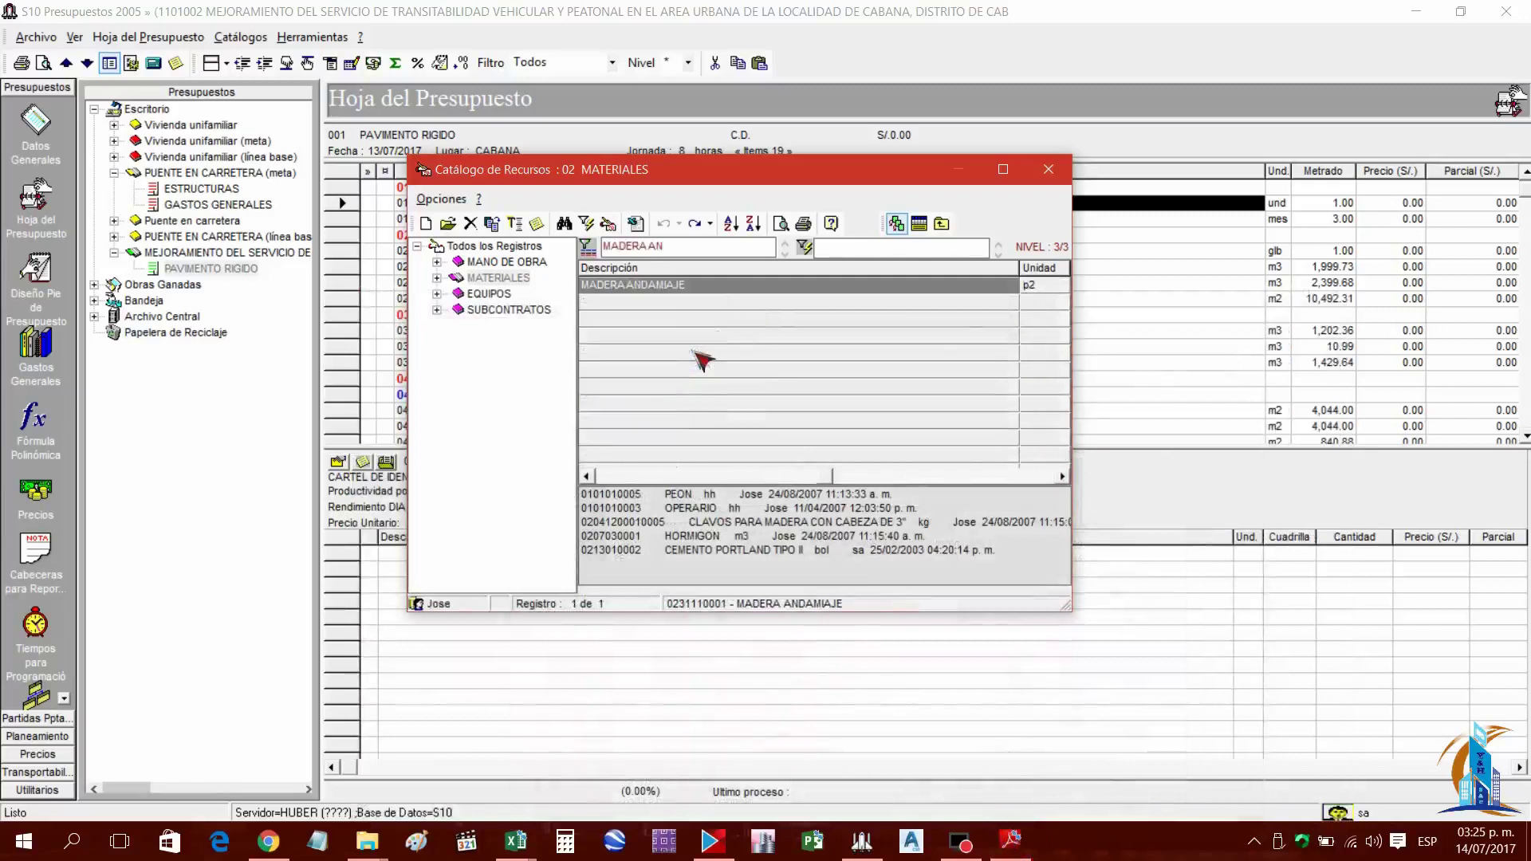
pyautogui.press('BackSpace')
pyautogui.press('BackSpace')
pyautogui.press('BackSpace')
pyautogui.press('BackSpace')
pyautogui.press('BackSpace')
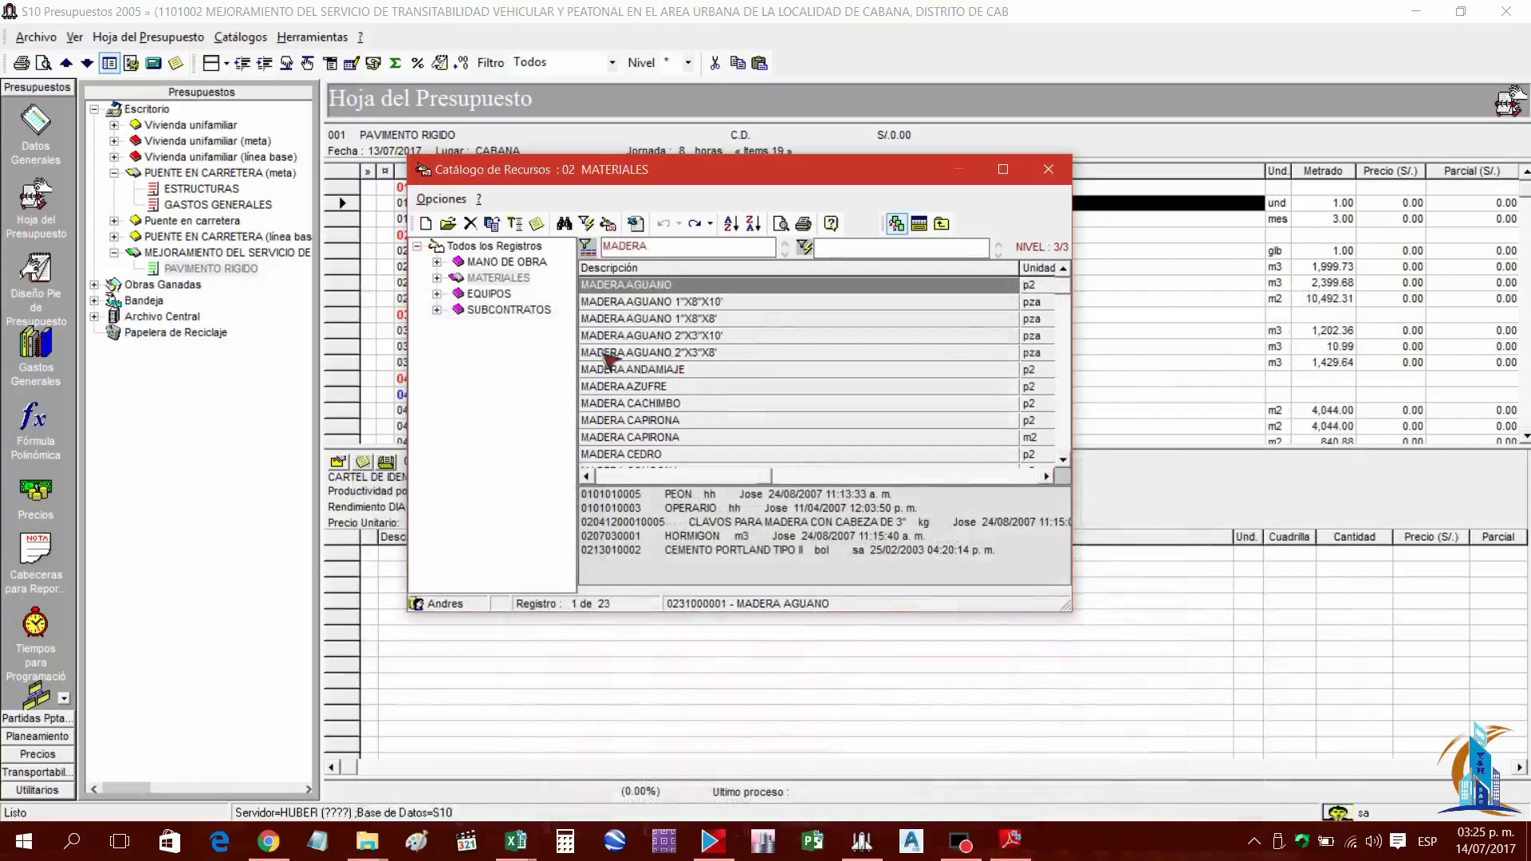
pyautogui.click(438, 279)
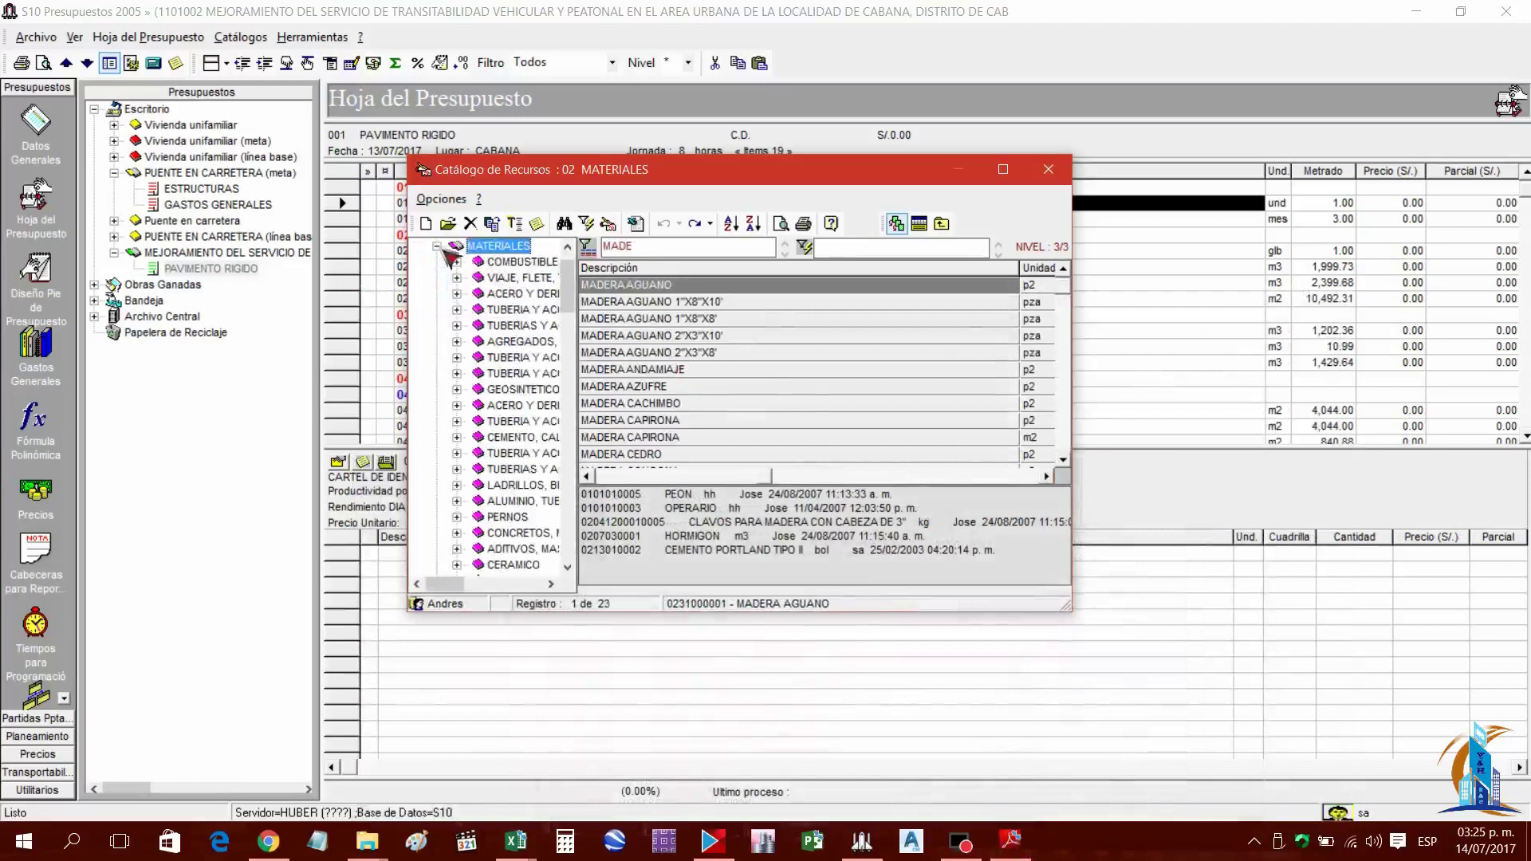
pyautogui.click(437, 278)
pyautogui.click(678, 353)
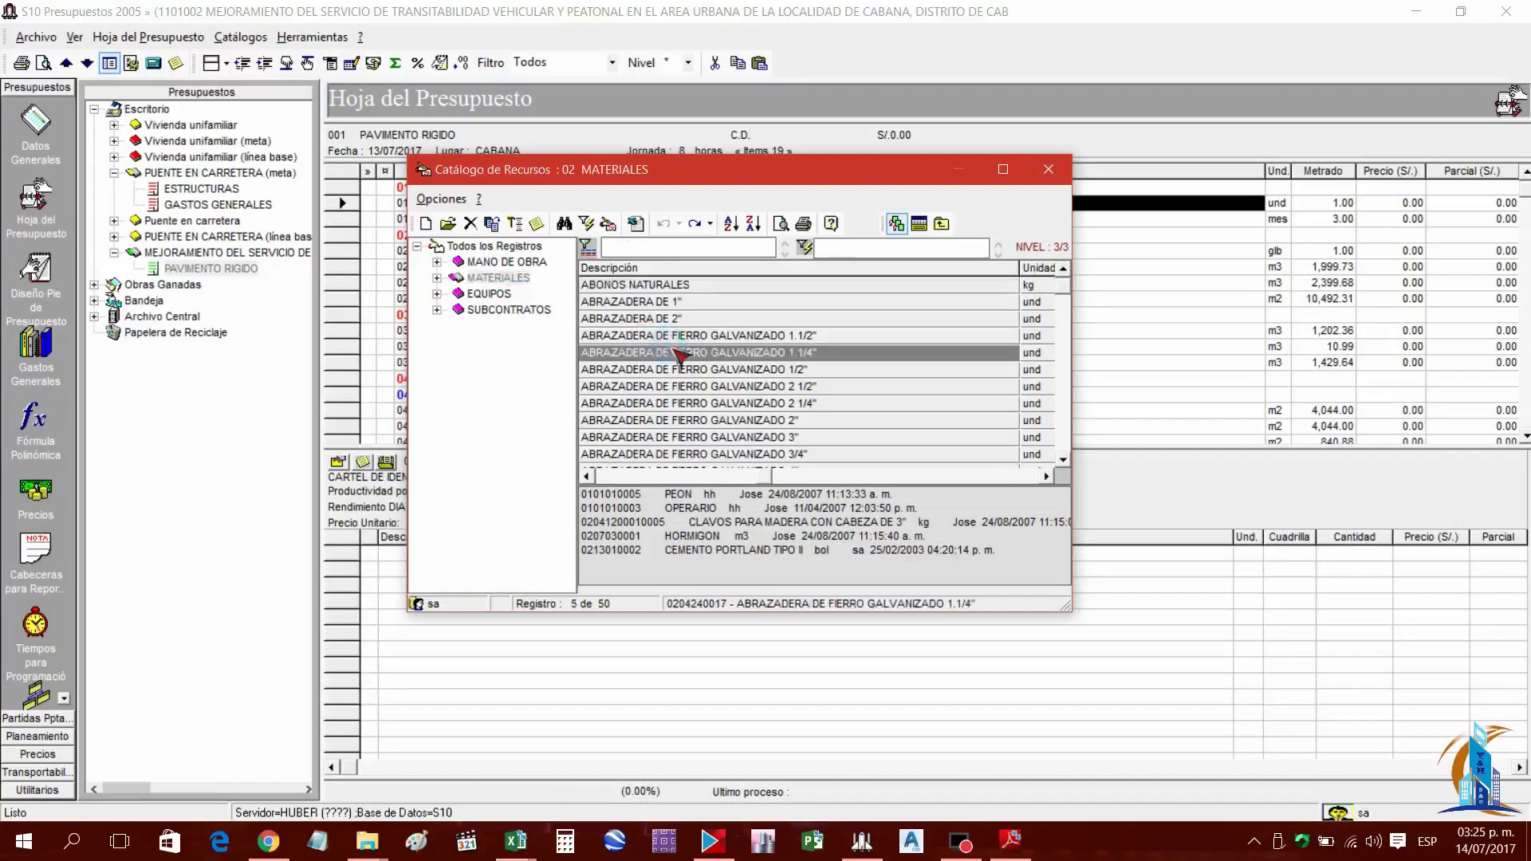
pyautogui.write('MADE')
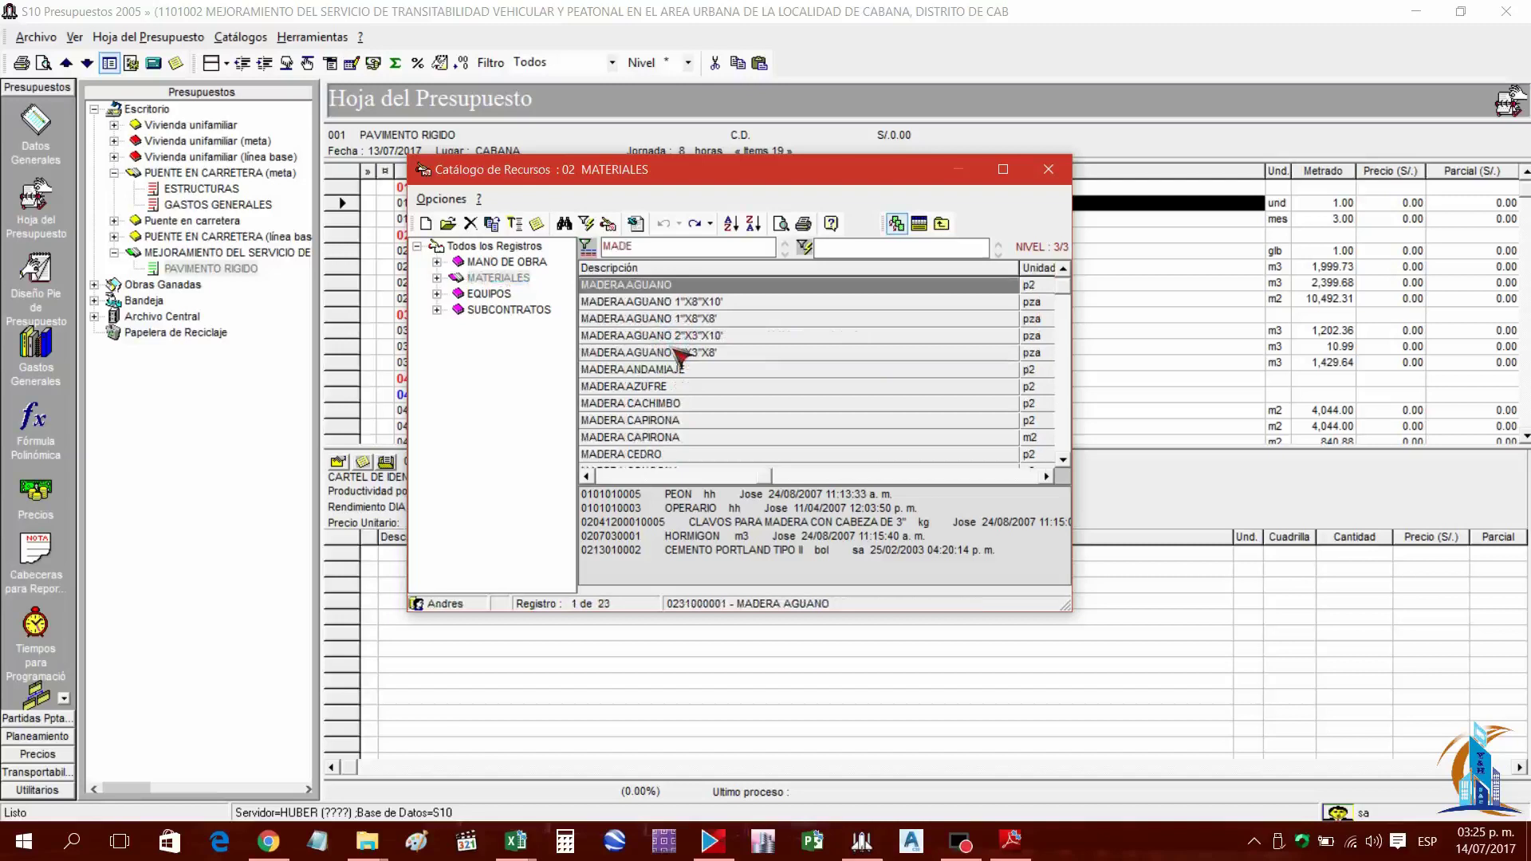
pyautogui.write('RA A')
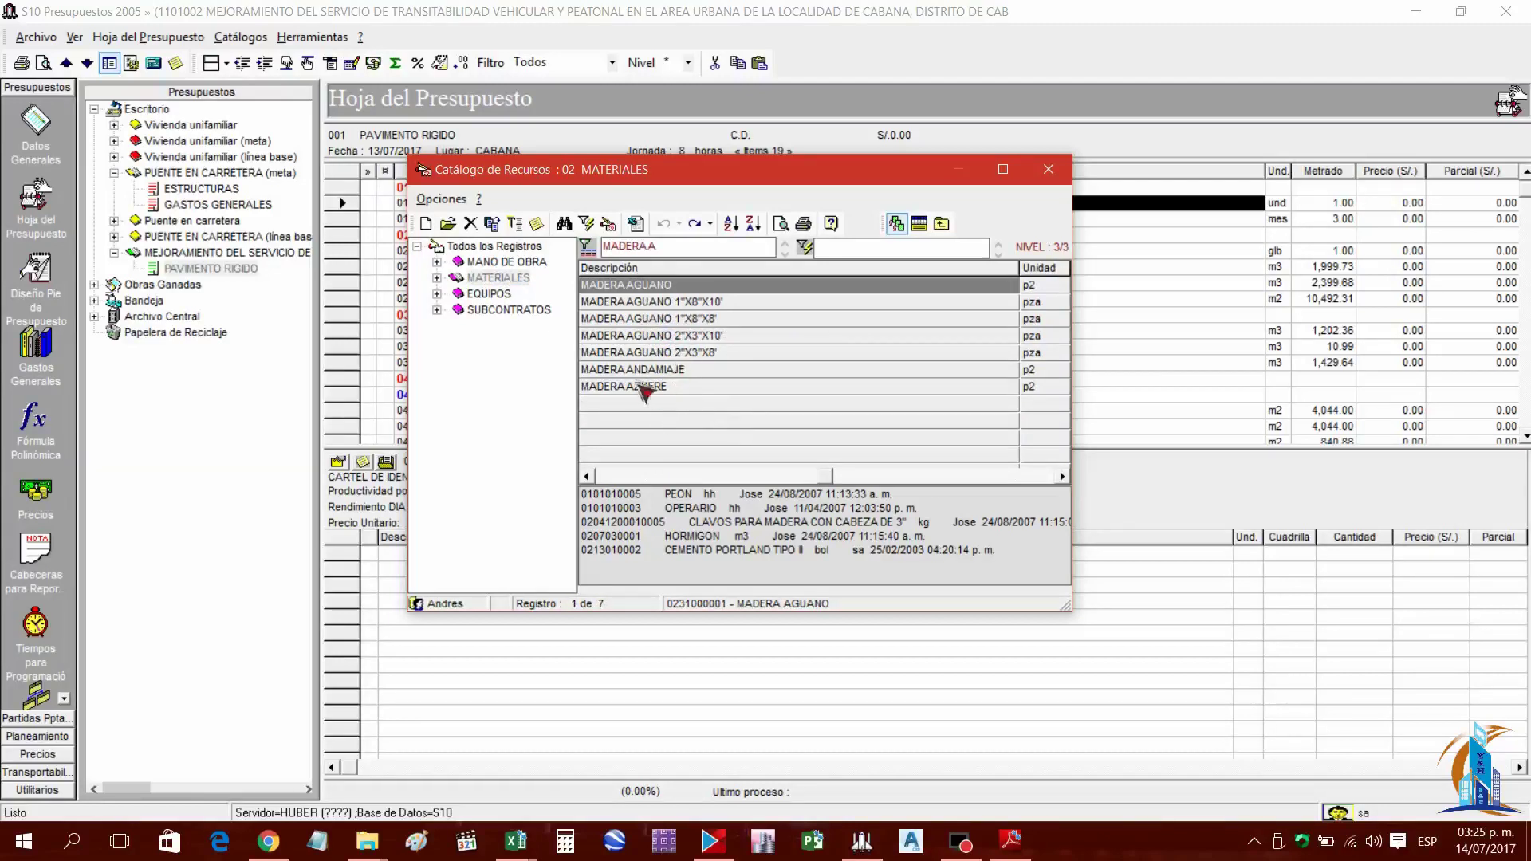
pyautogui.click(649, 303)
pyautogui.click(654, 285)
pyautogui.rightClick(660, 292)
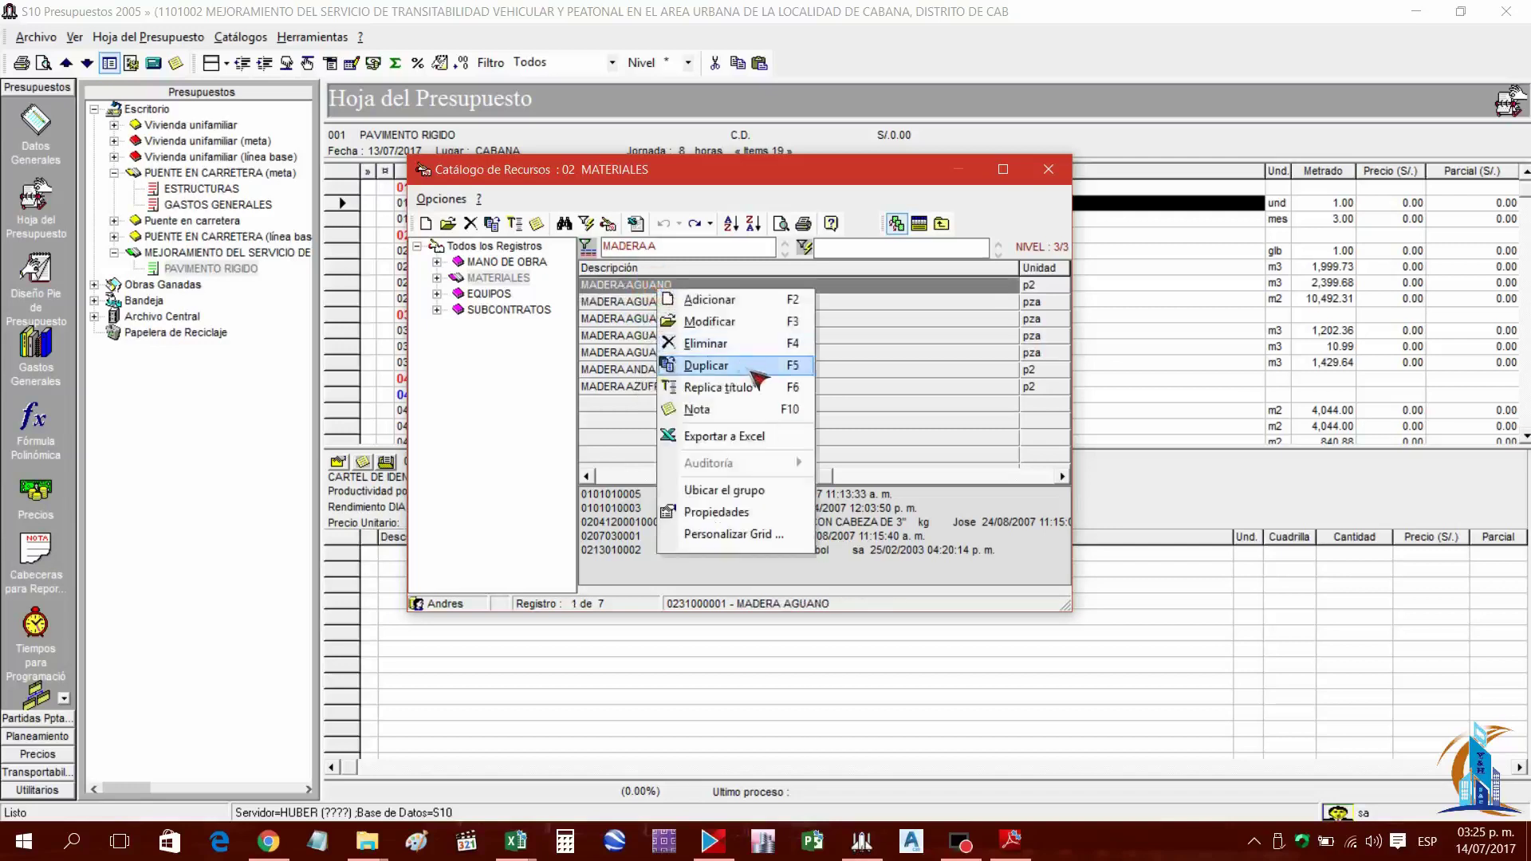
pyautogui.click(756, 373)
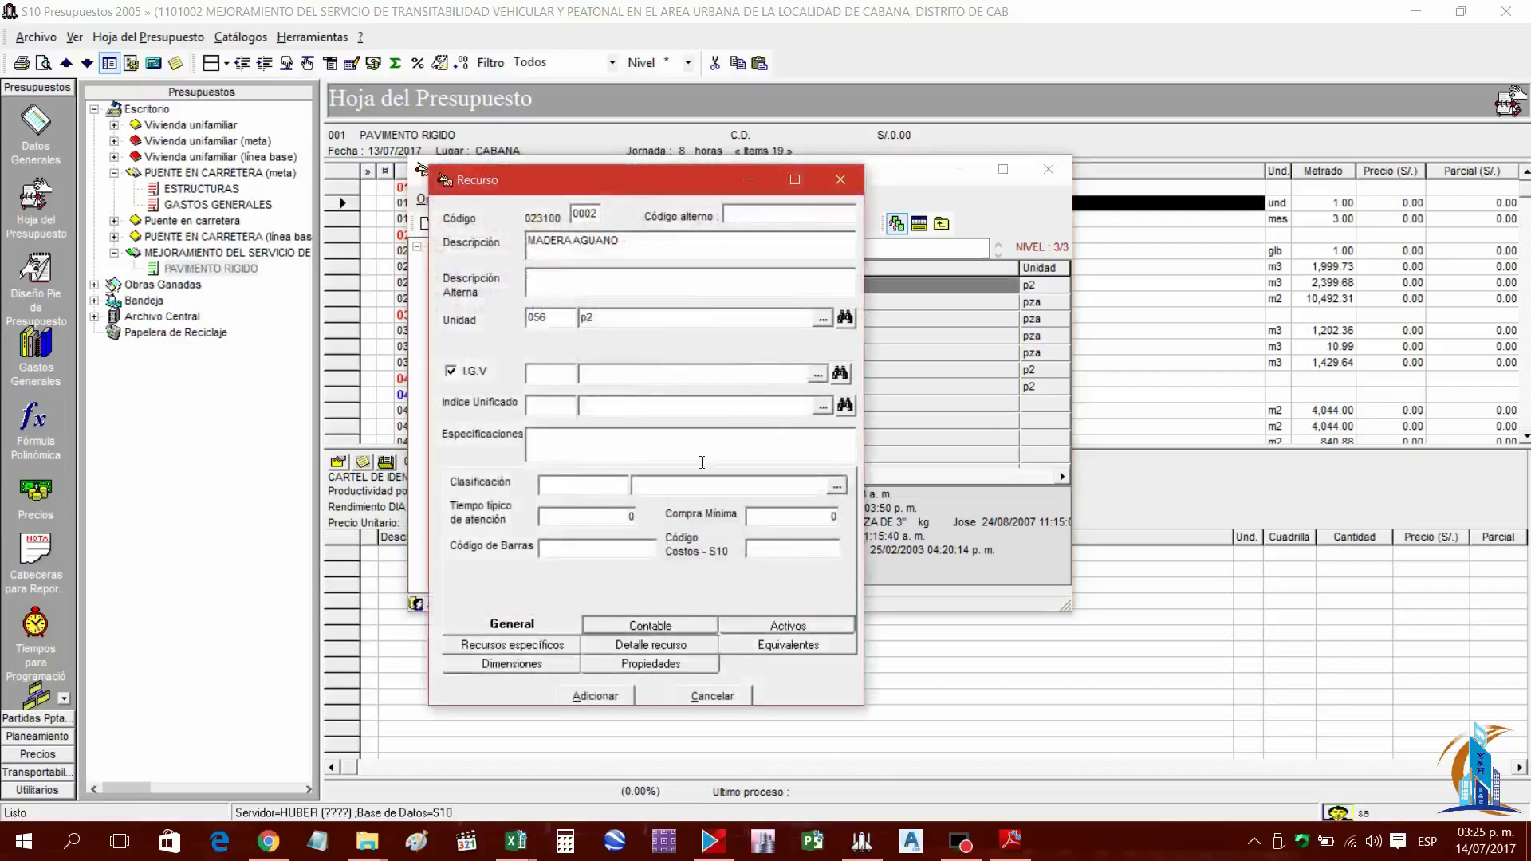
pyautogui.click(841, 178)
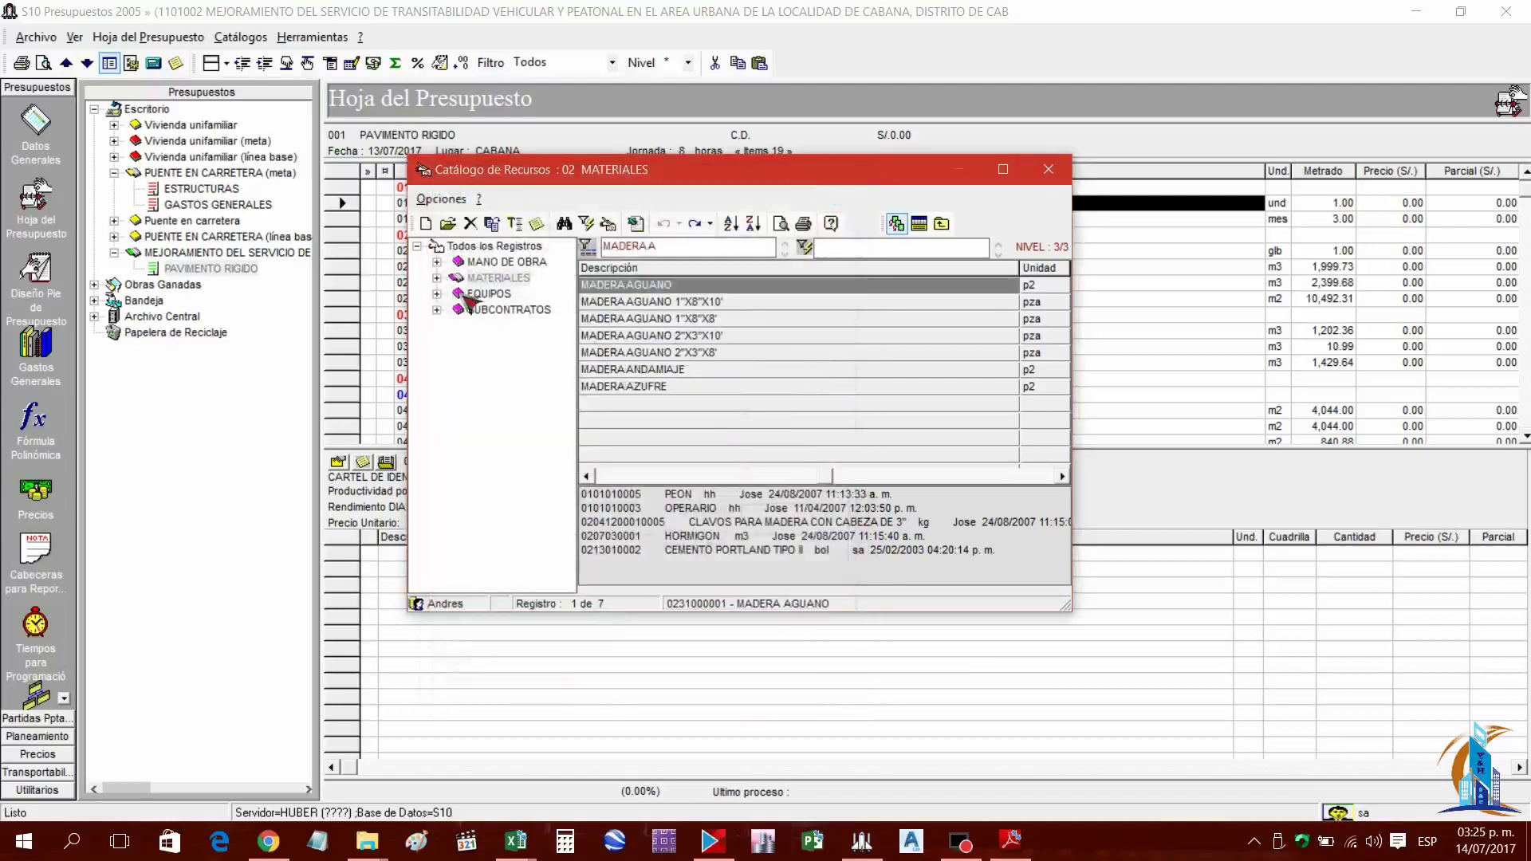
# Reset the catalogue to the MATERIALES group, filter it by MAD and duplicate the MADERA TORNILLO resource
pyautogui.click(436, 278)
pyautogui.click(630, 302)
pyautogui.click(437, 246)
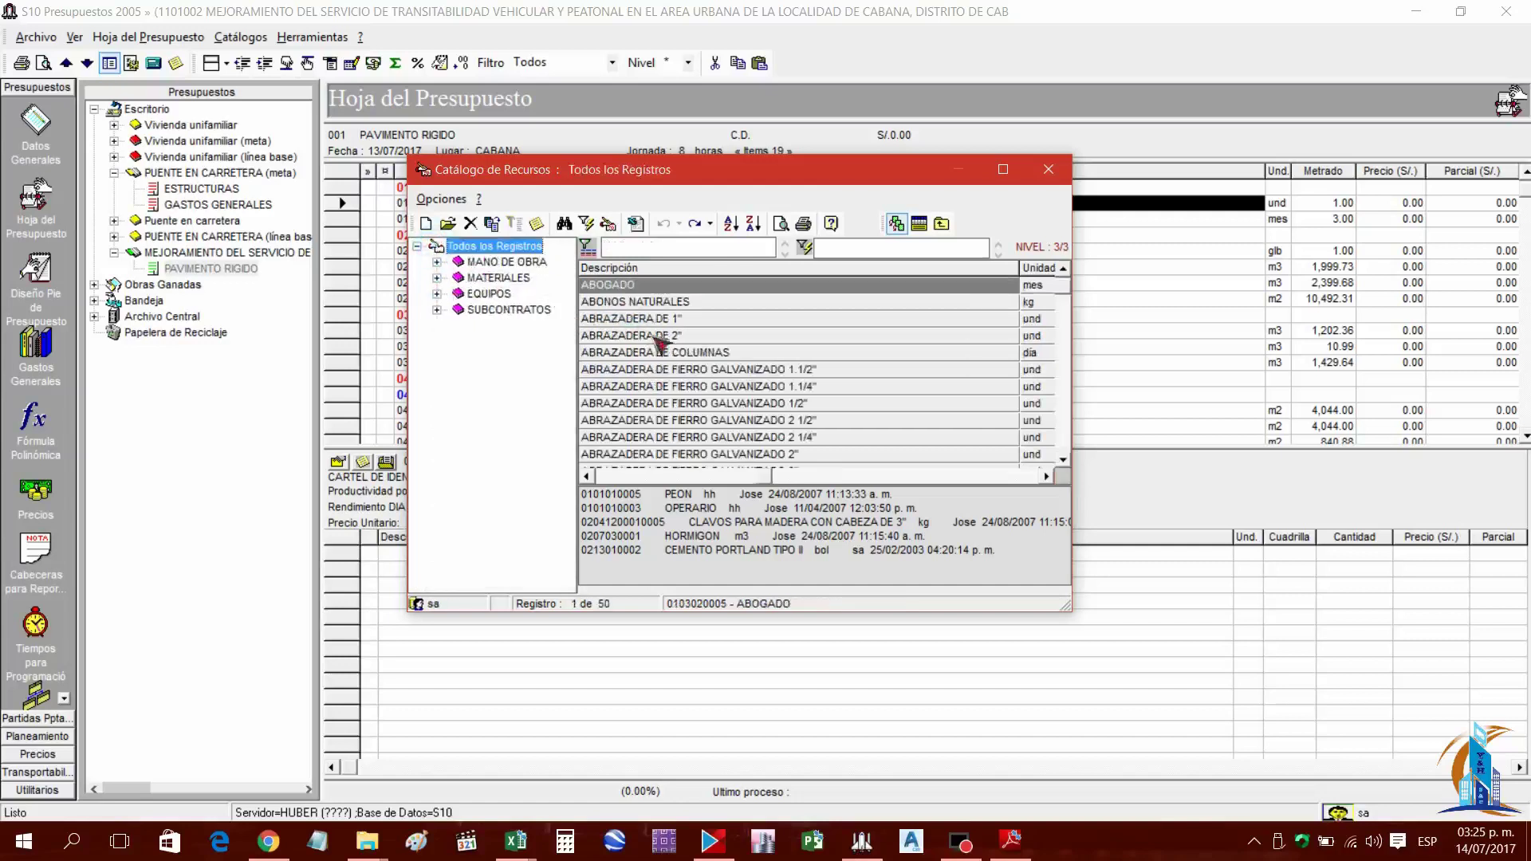
pyautogui.click(497, 277)
pyautogui.click(680, 367)
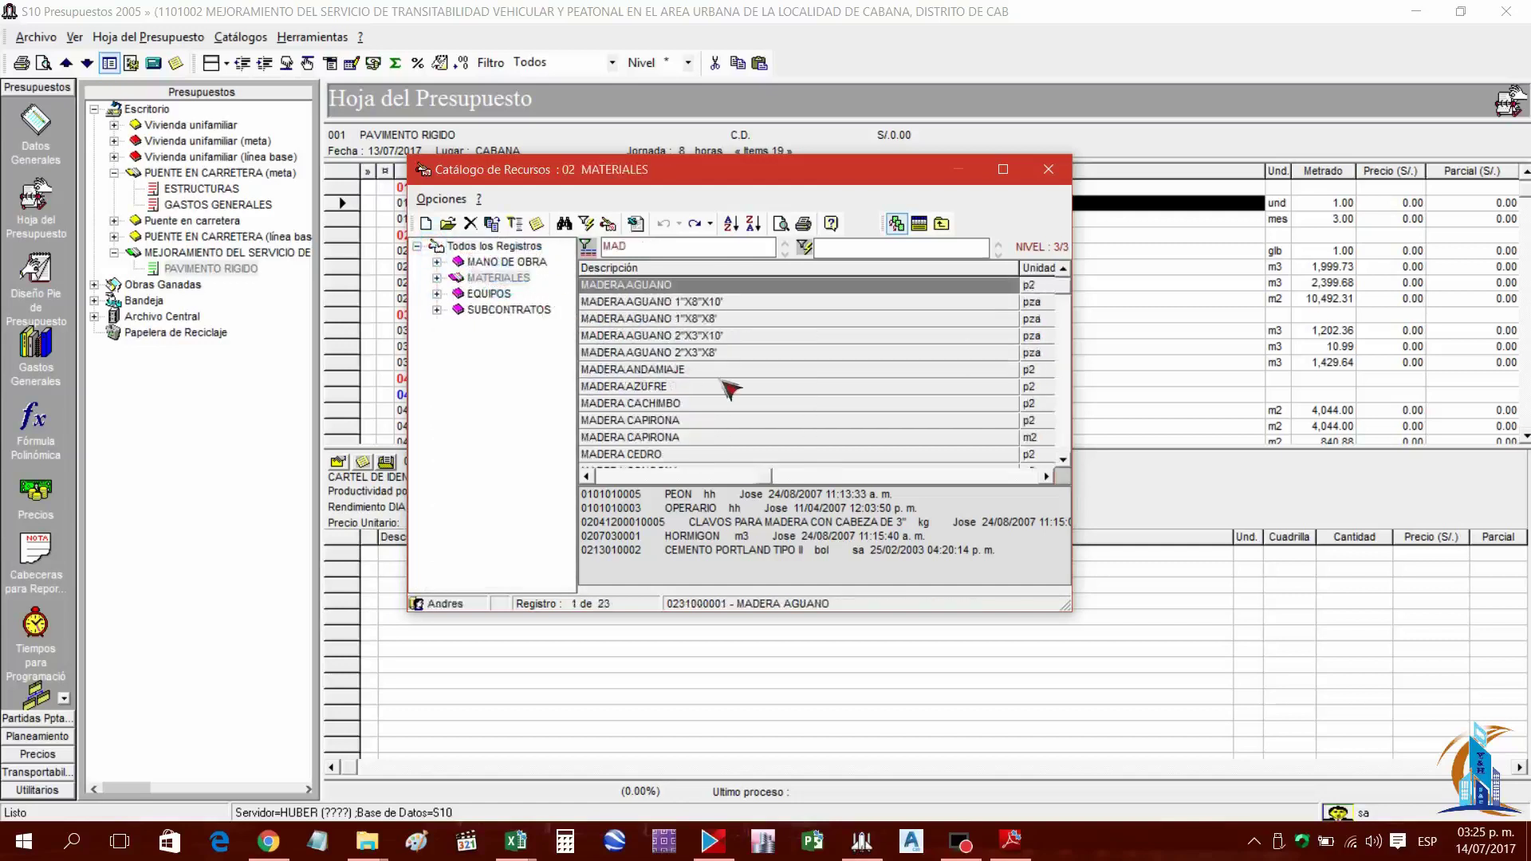
pyautogui.scroll(-3, 729, 389)
pyautogui.scroll(-1, 730, 391)
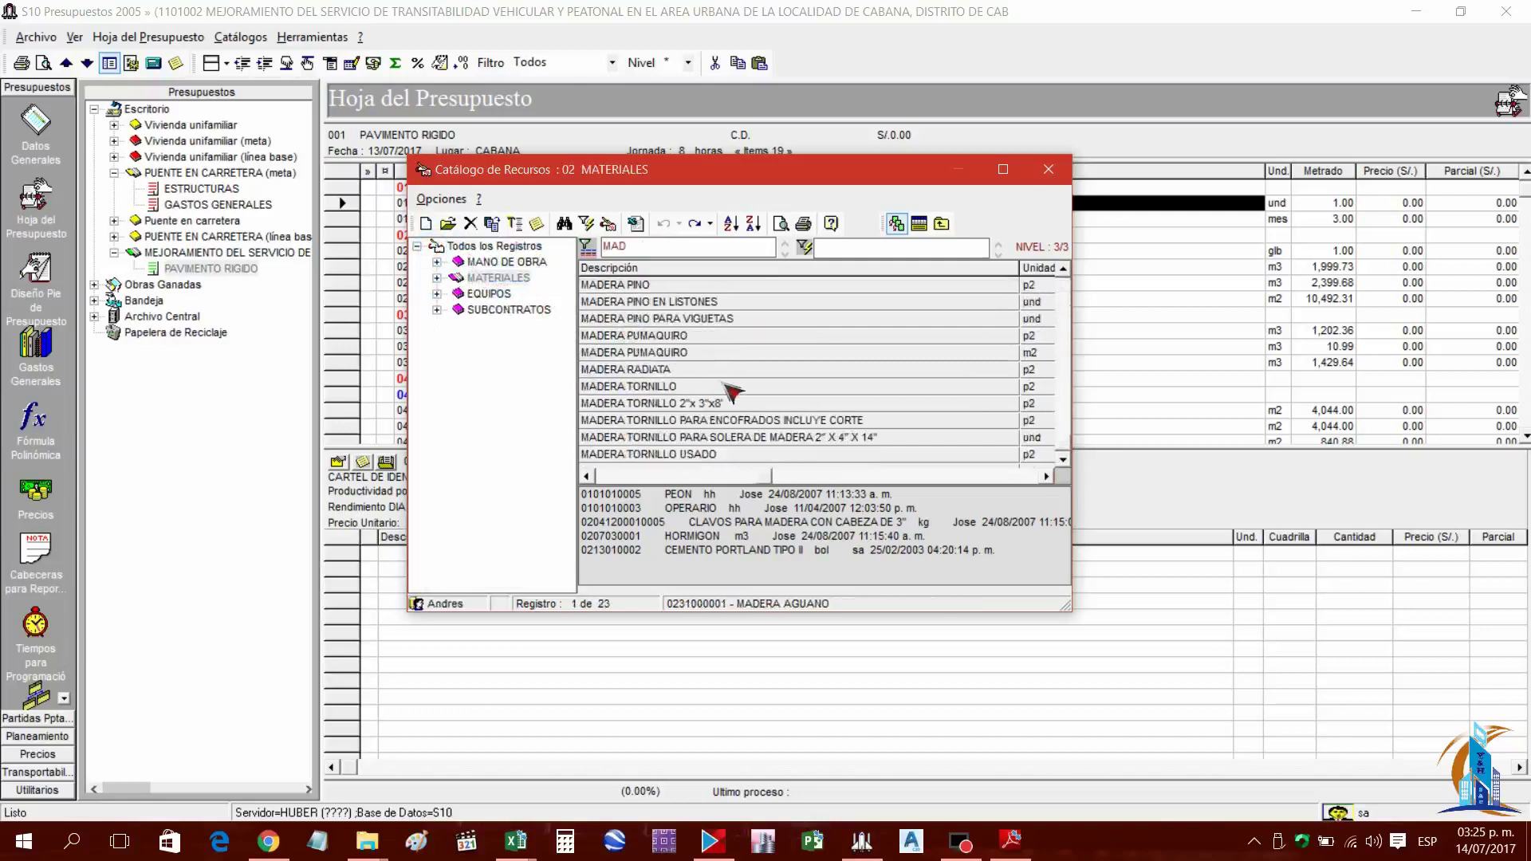
pyautogui.rightClick(658, 388)
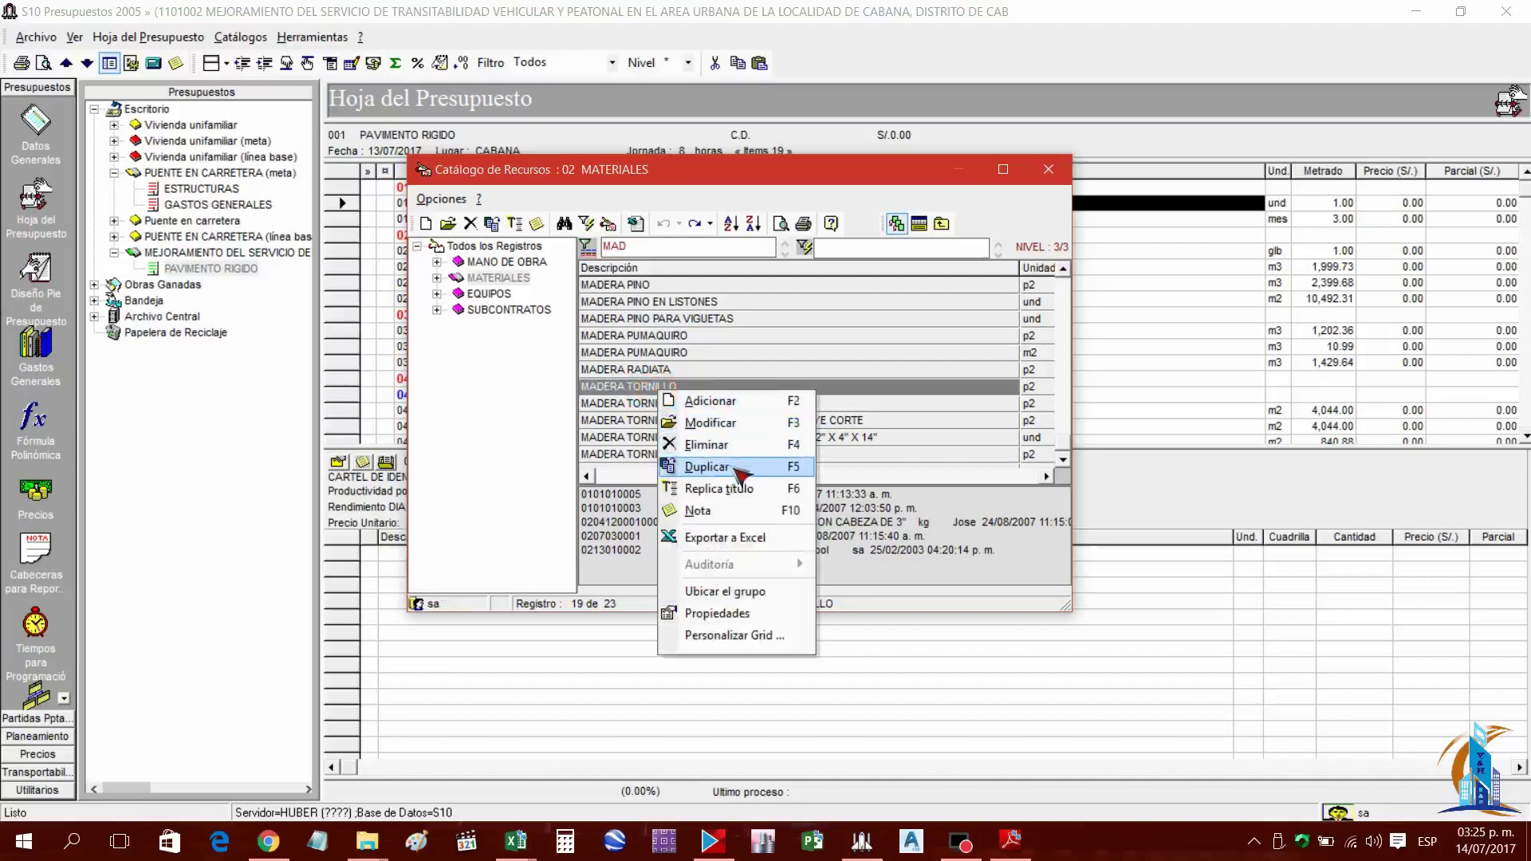
pyautogui.click(740, 475)
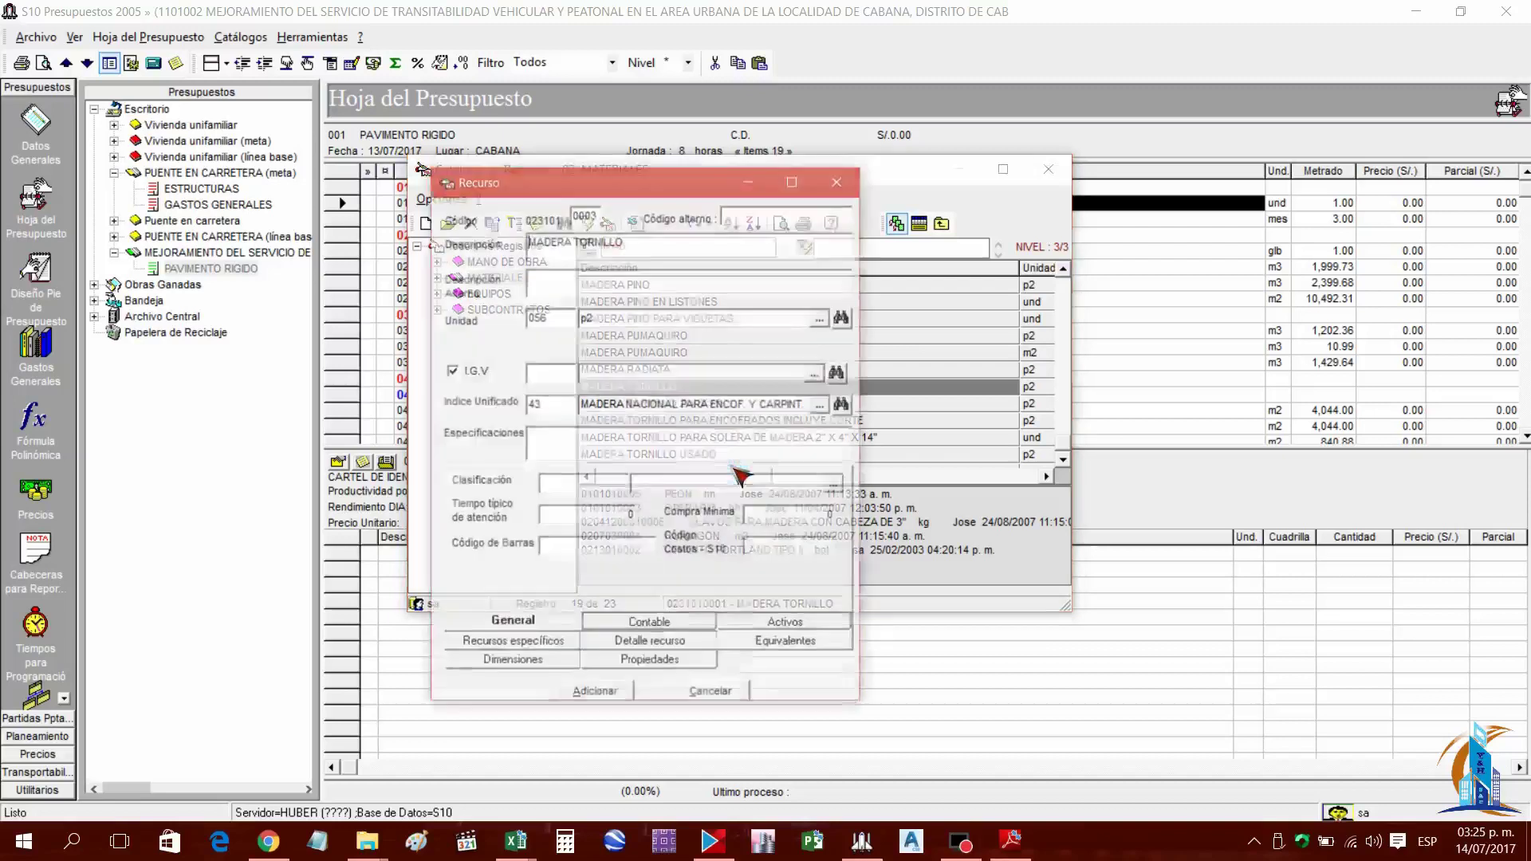
# Change the duplicated resource's description to MADERA NACIONAL P/ENCOFRADO
pyautogui.moveTo(655, 186); pyautogui.dragTo(705, 174)
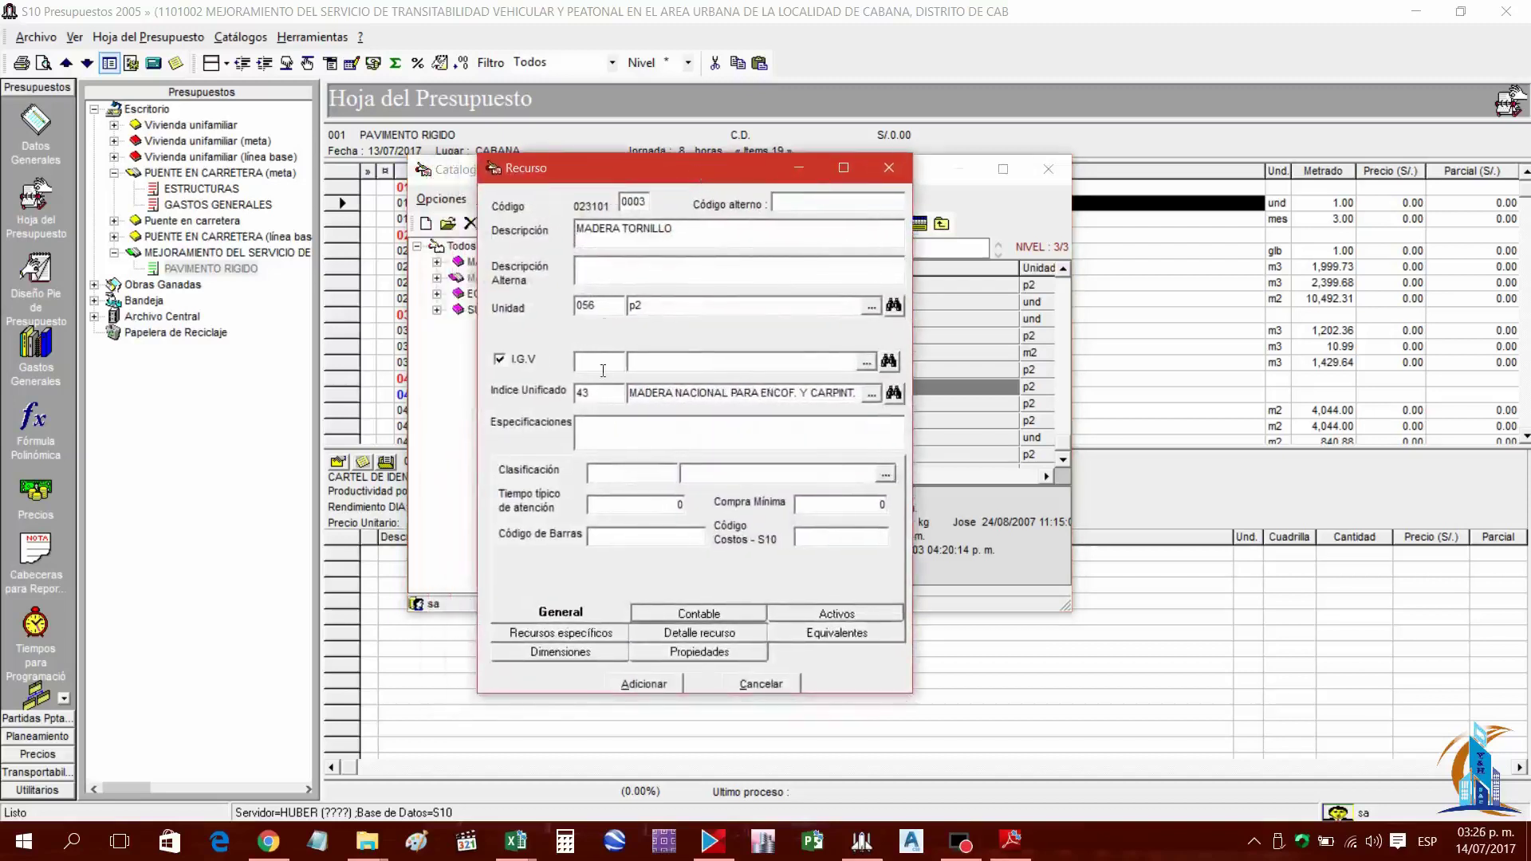
pyautogui.moveTo(693, 233); pyautogui.dragTo(637, 238)
pyautogui.write('NACIONAL P/ENCOFRAD')
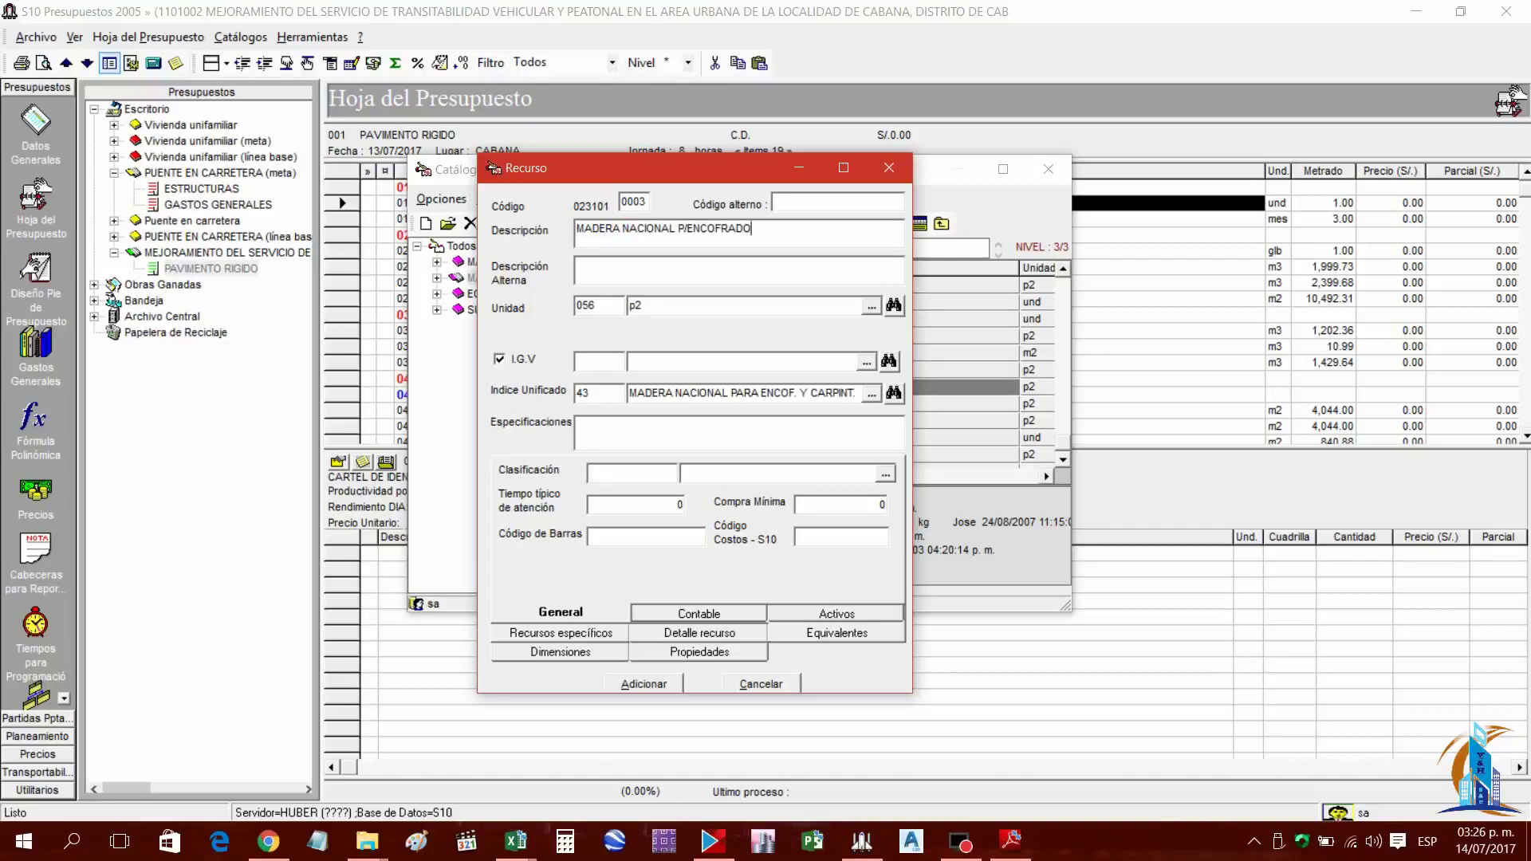
# Check the new timber resource's Indice Unificado 43 against the Diccionario de Indices sheet and return to its record
pyautogui.doubleClick(593, 397)
pyautogui.click(606, 401)
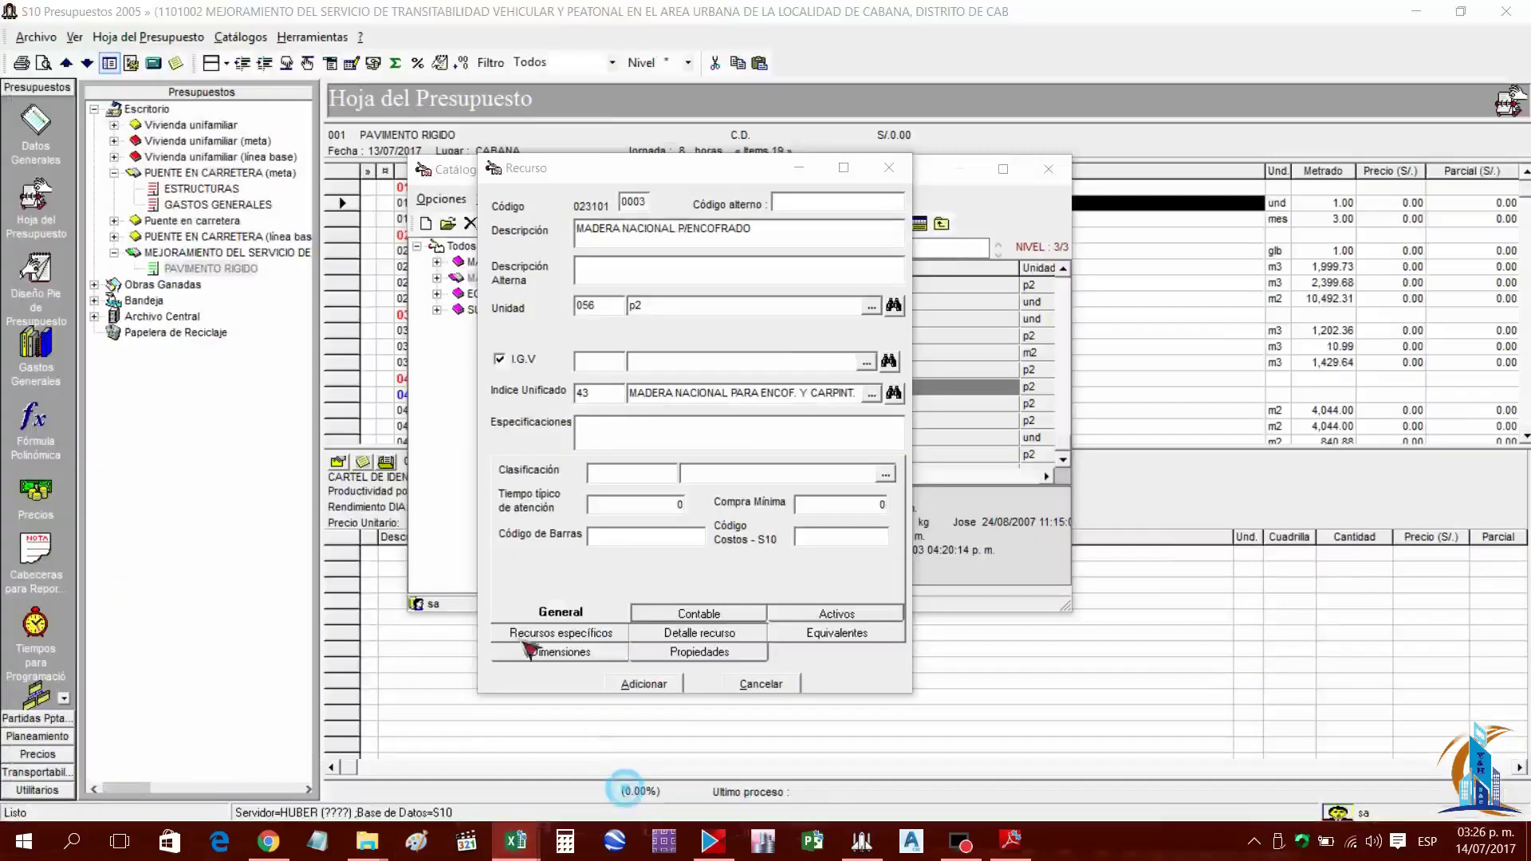
pyautogui.click(516, 840)
pyautogui.scroll(-4, 378, 519)
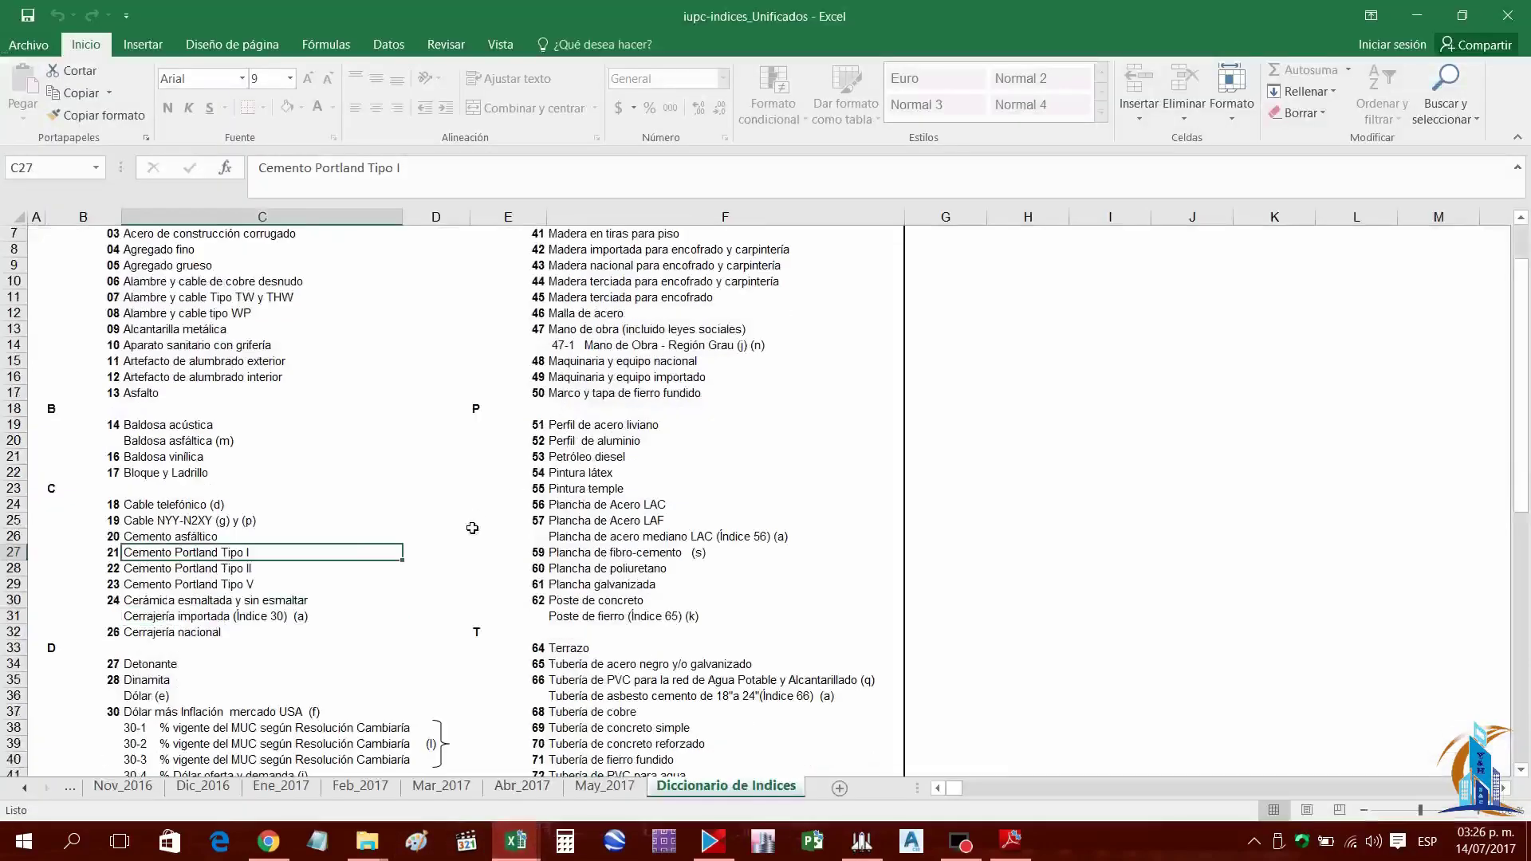
pyautogui.scroll(4, 426, 548)
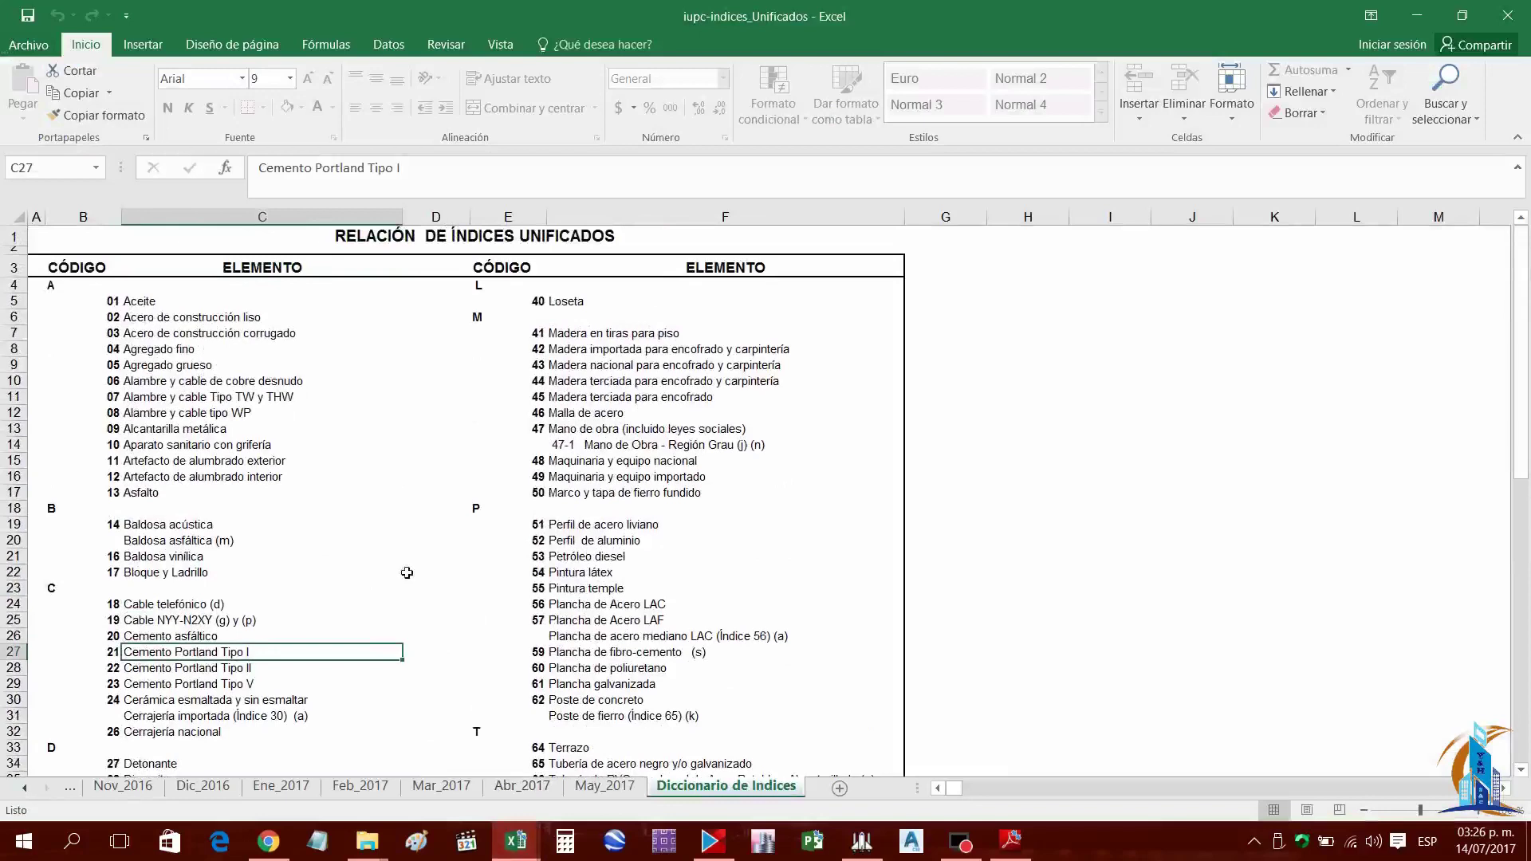
pyautogui.click(1434, 22)
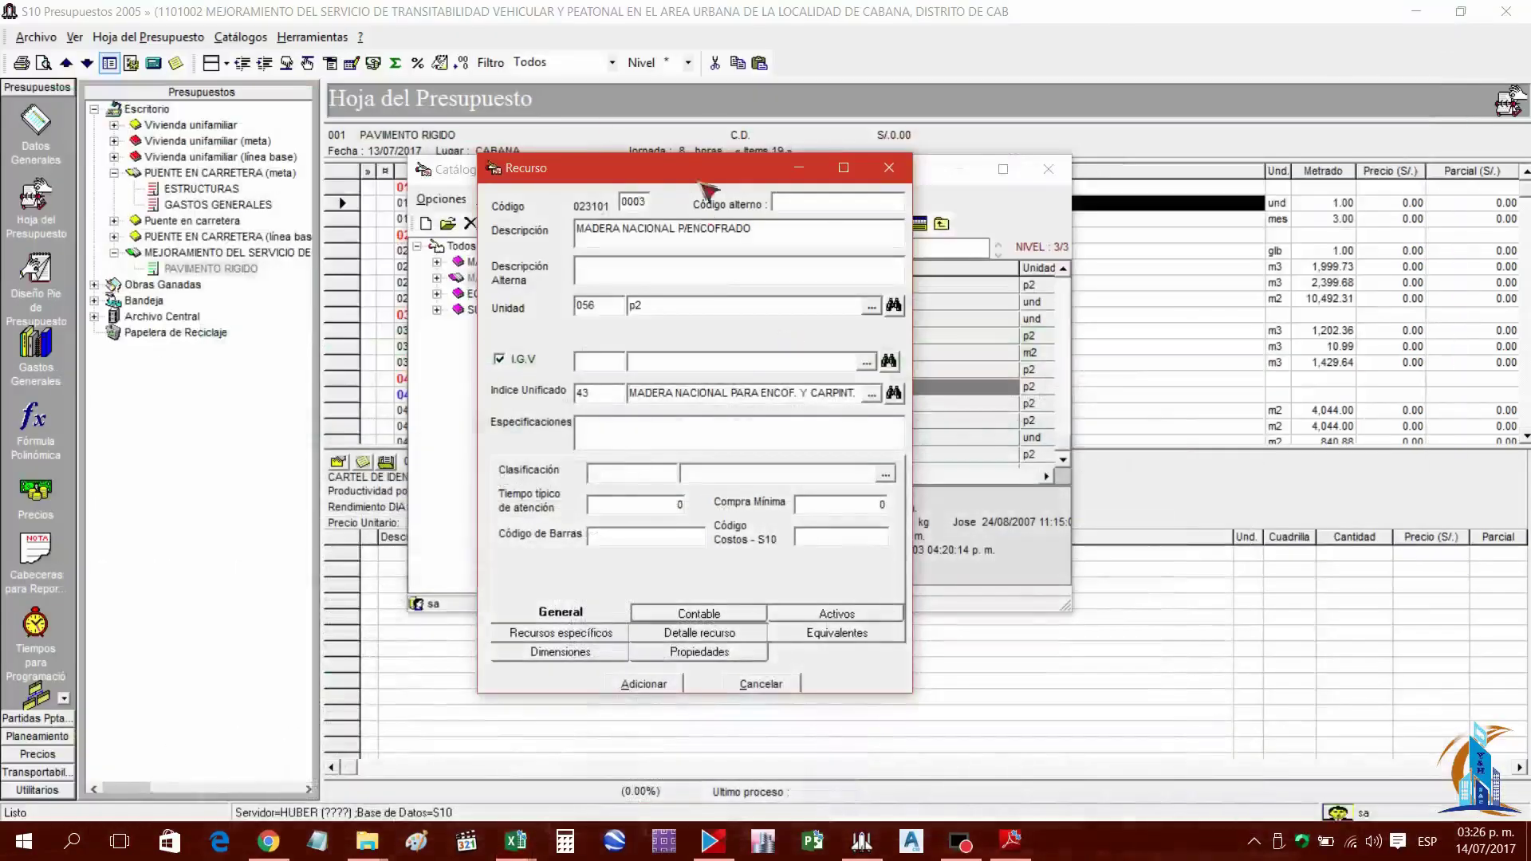
pyautogui.moveTo(701, 179); pyautogui.dragTo(726, 169)
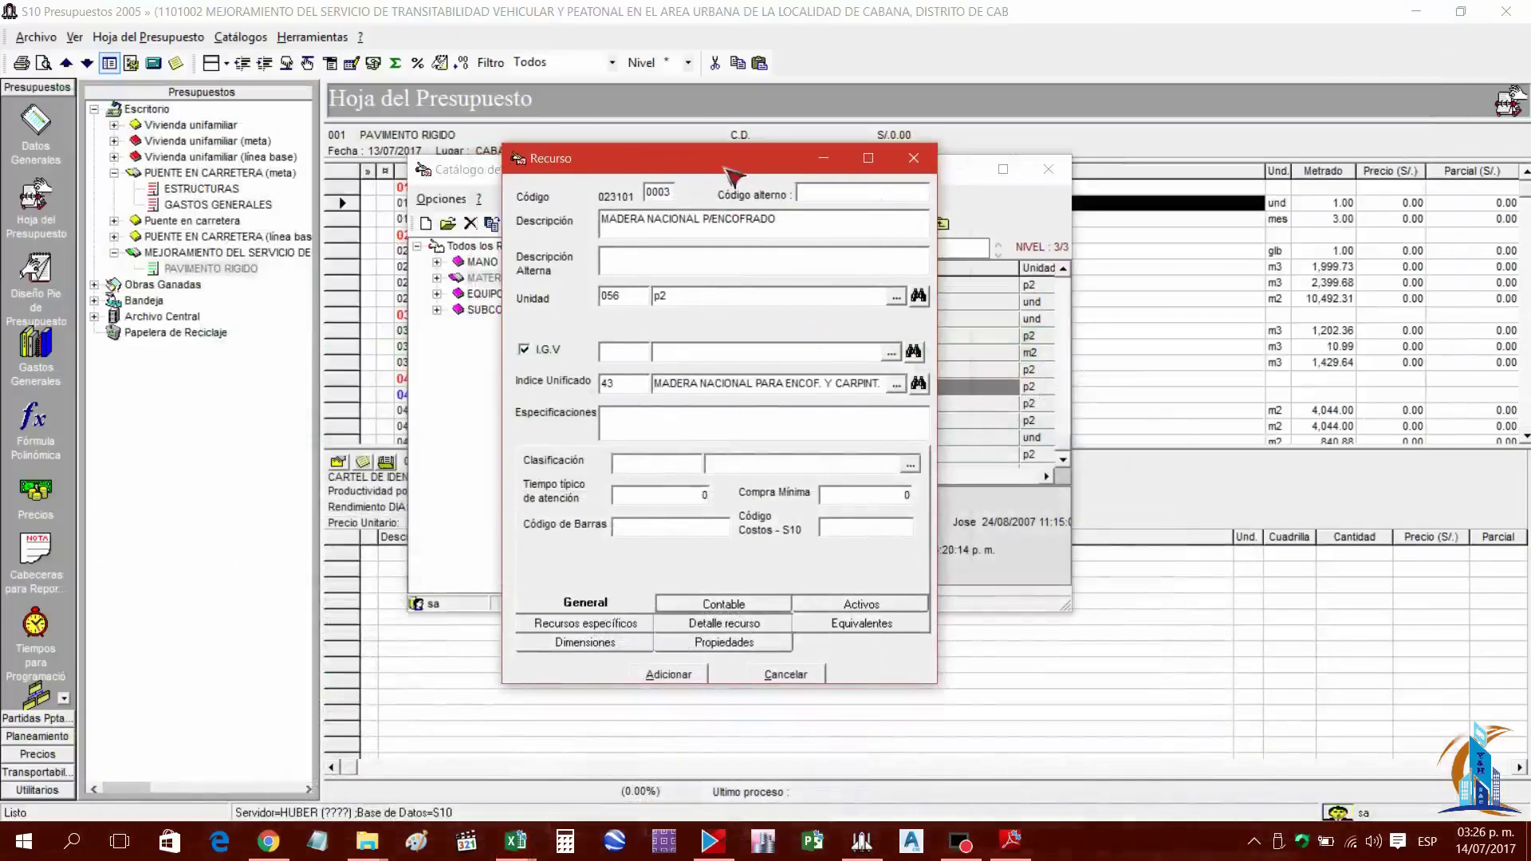
# Save the MADERA NACIONAL P/ENCOFRADO resource in p2 and add it to the catalogue's chosen resources
pyautogui.click(678, 676)
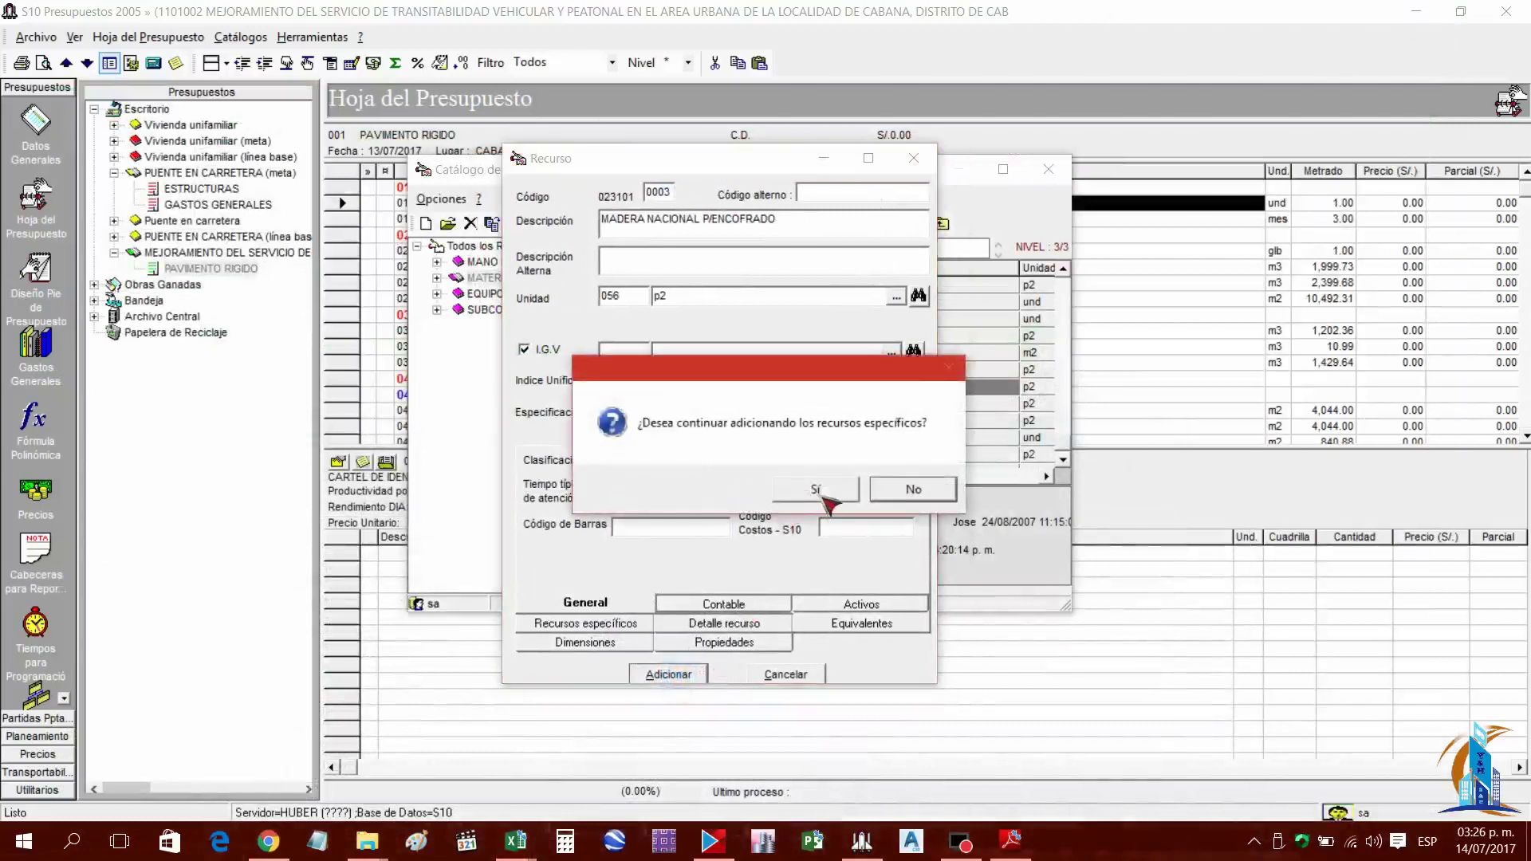
pyautogui.click(825, 496)
pyautogui.click(670, 674)
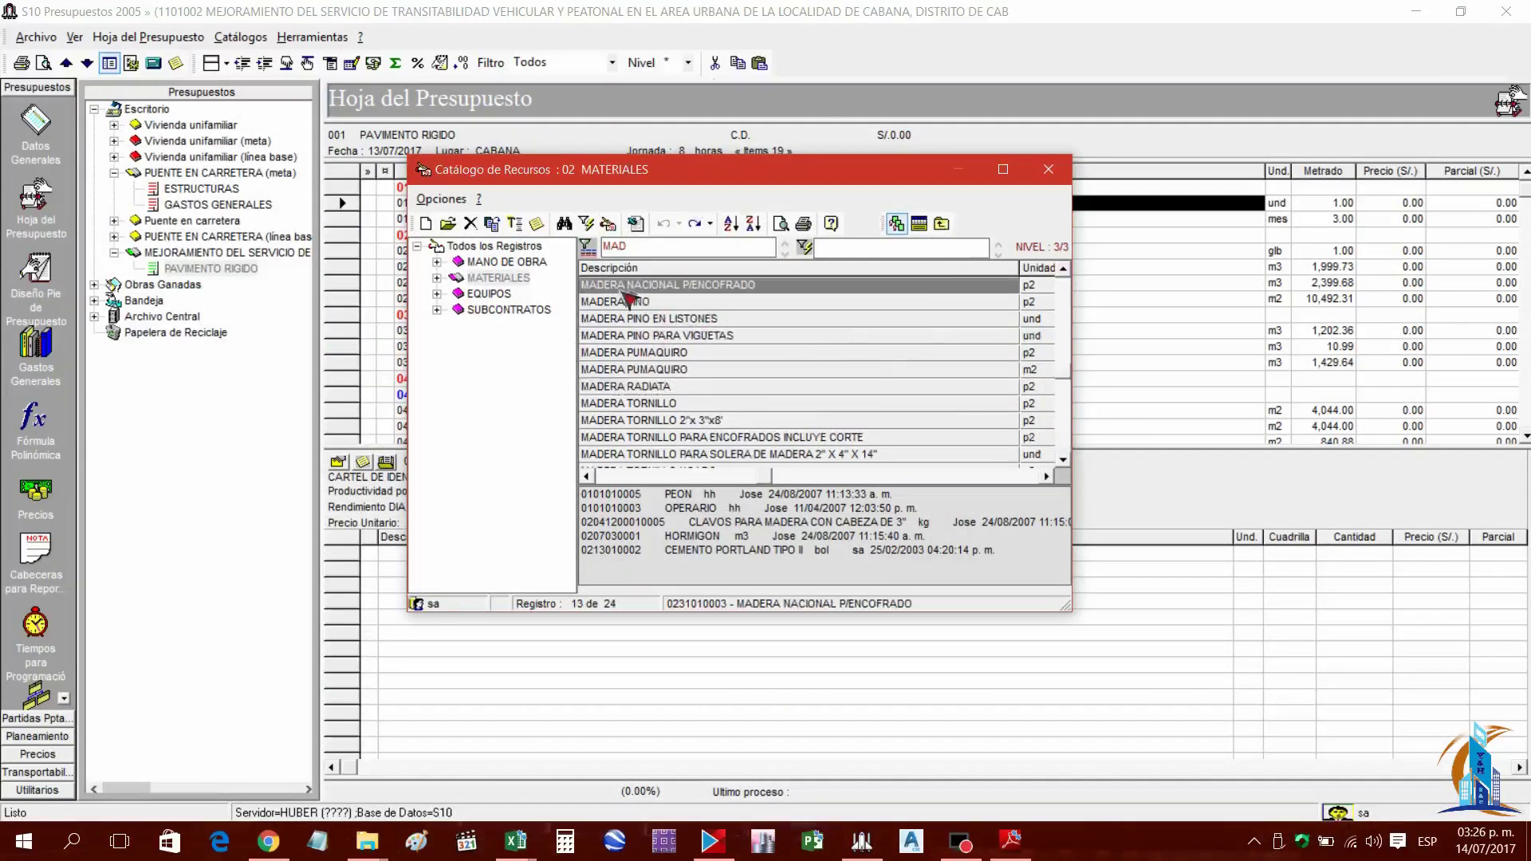
pyautogui.click(666, 285)
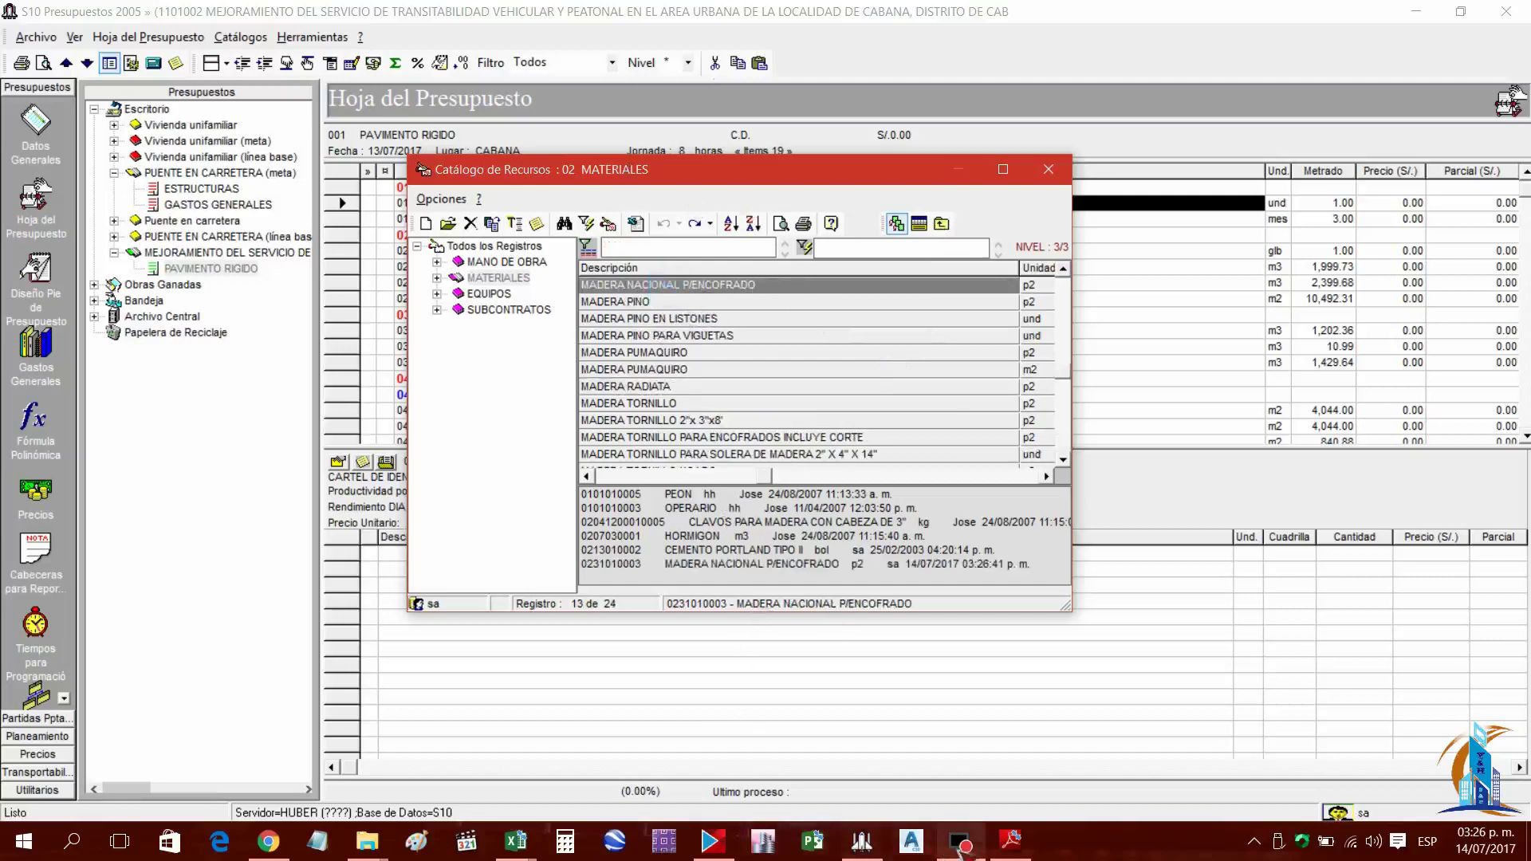
# Check the next material in the ACU PDF and filter the catalogue's MATERIALES group by GAN
pyautogui.click(1008, 842)
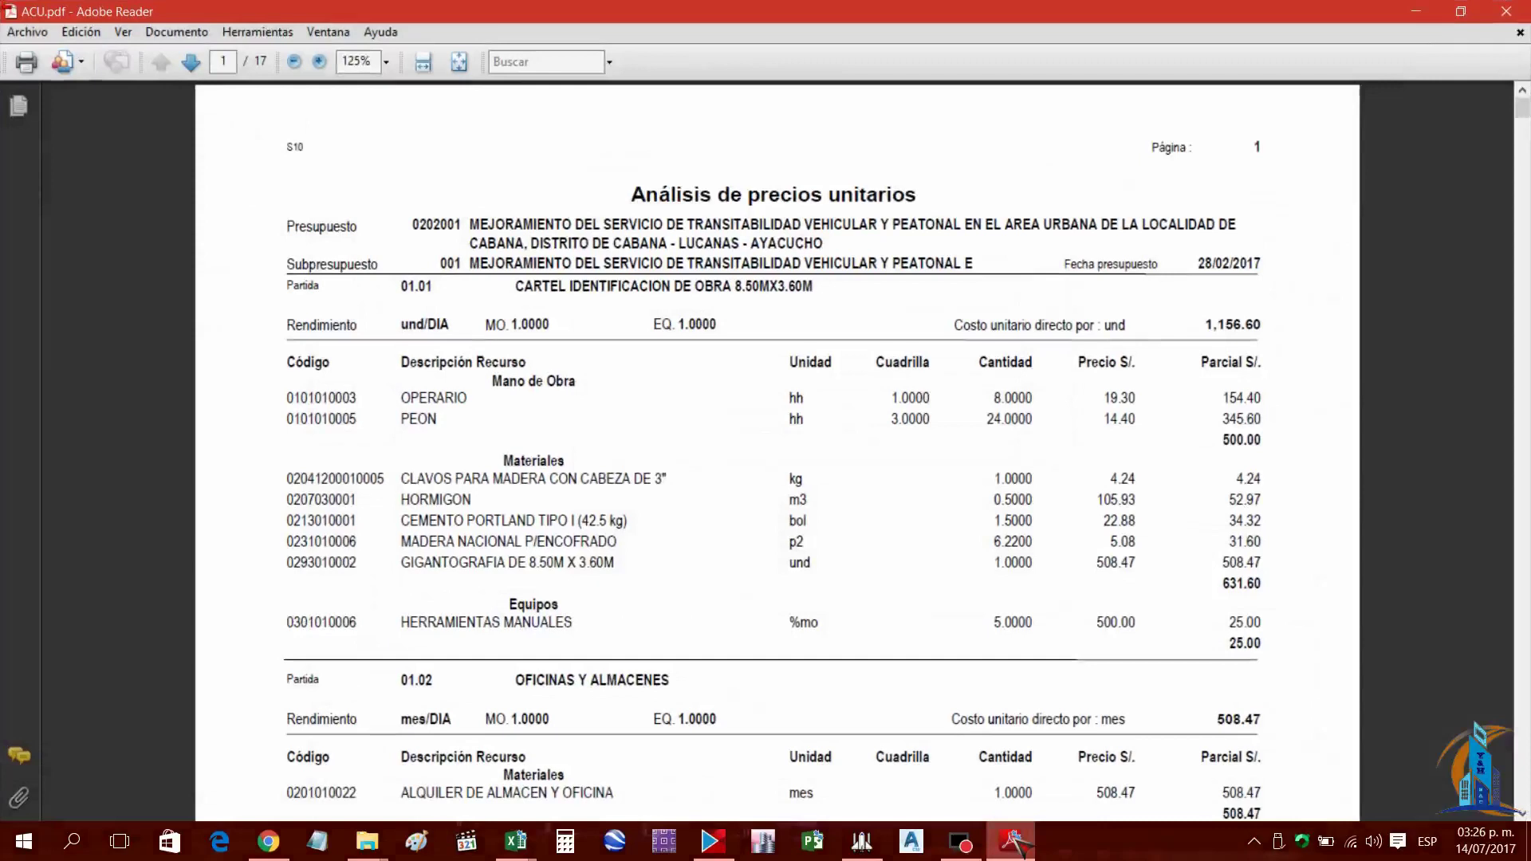
pyautogui.click(1011, 842)
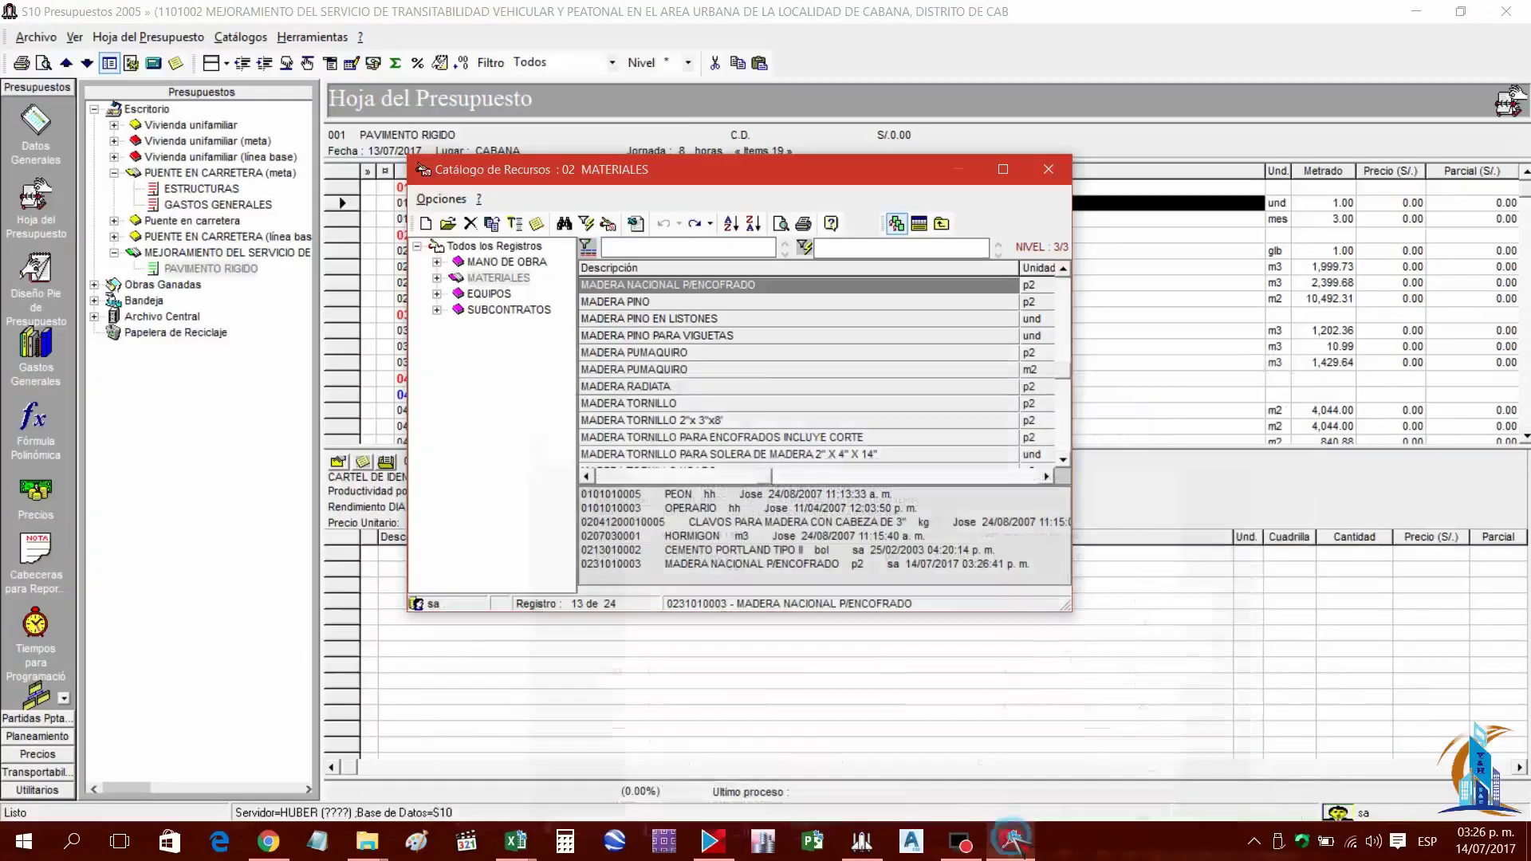
pyautogui.click(650, 371)
pyautogui.write('GAN')
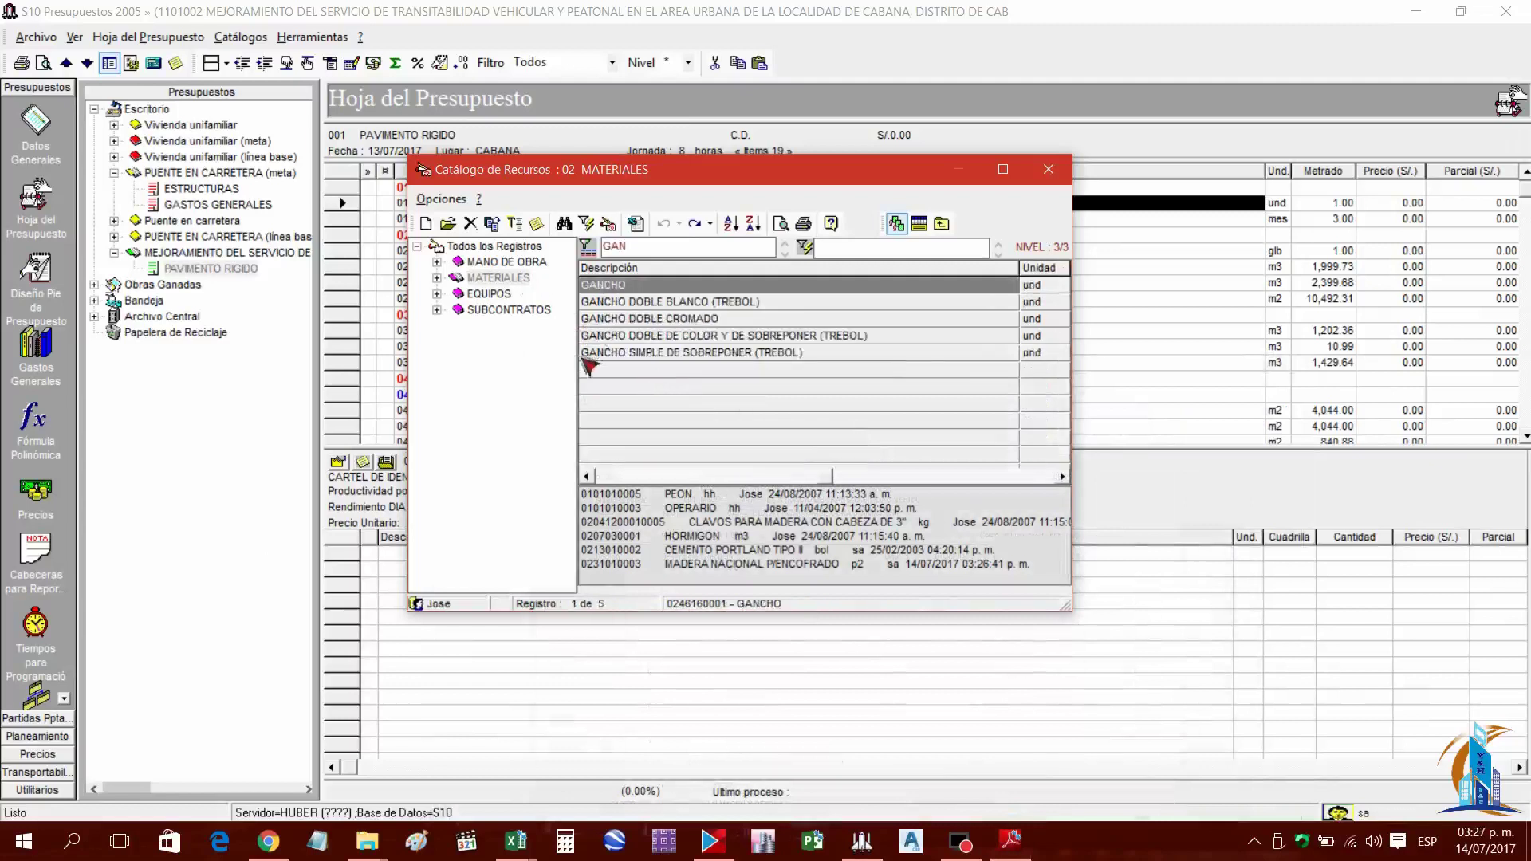
# Start a new resource in the MATERIAL MENUDO group and describe it as GIGANTOGRAFIA DE 3.60X8.50M, consulting the ACU PDF
pyautogui.click(437, 278)
pyautogui.scroll(-15, 494, 399)
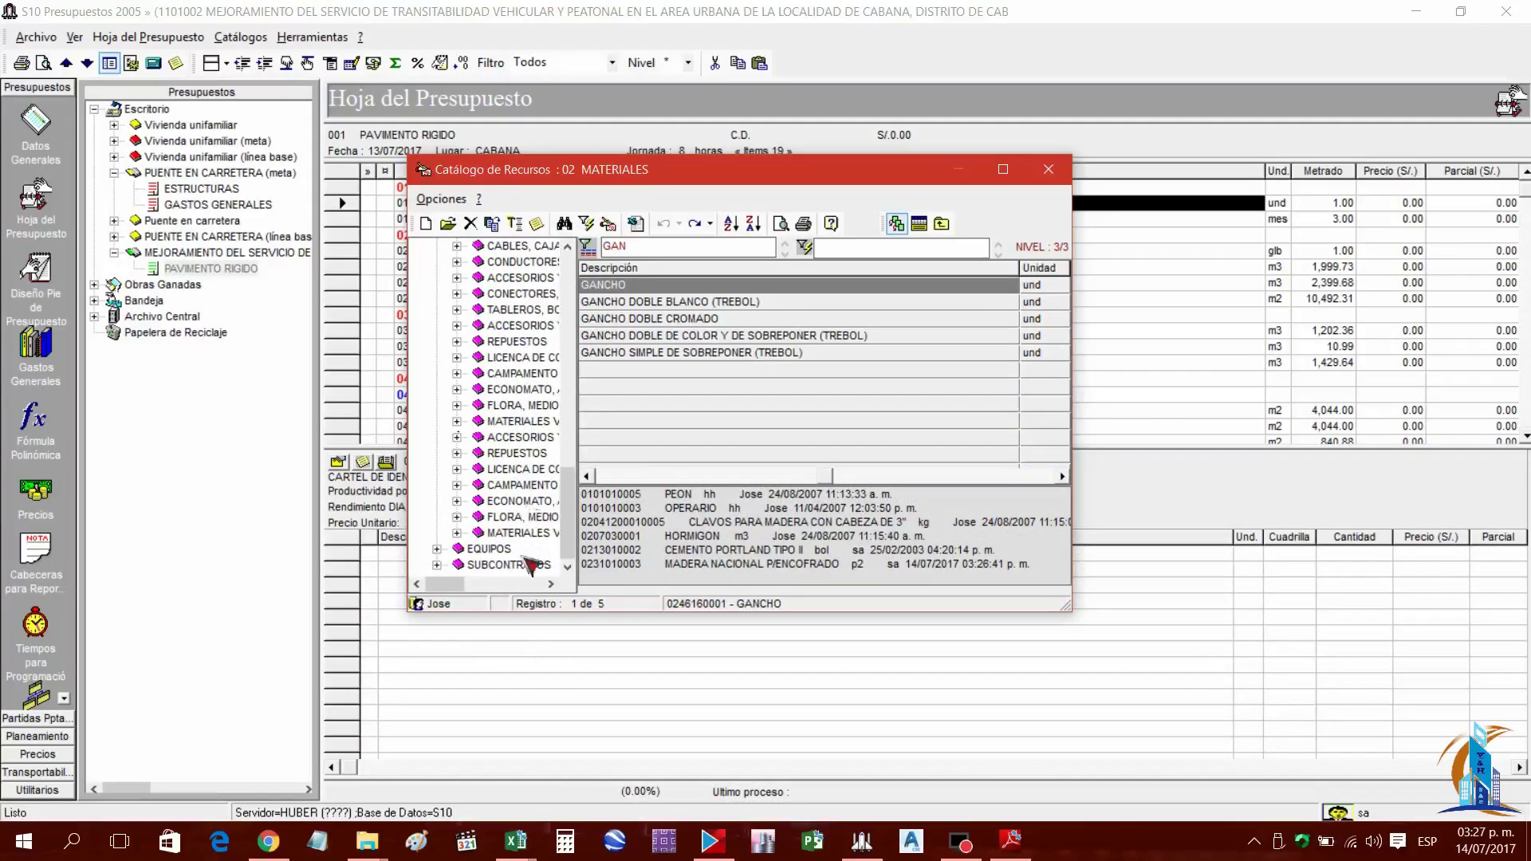
pyautogui.click(456, 532)
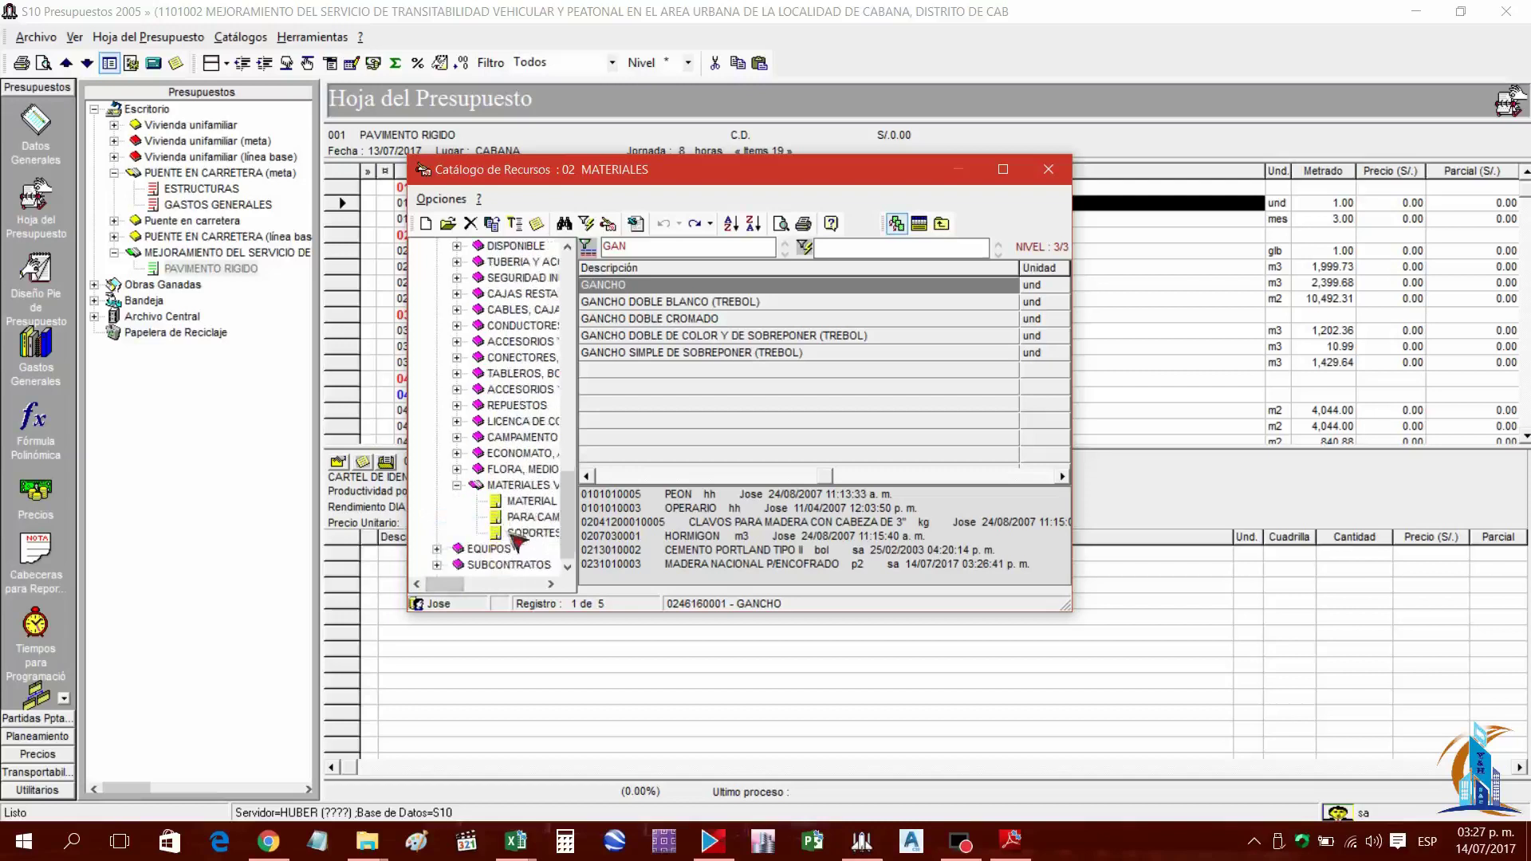
pyautogui.click(529, 501)
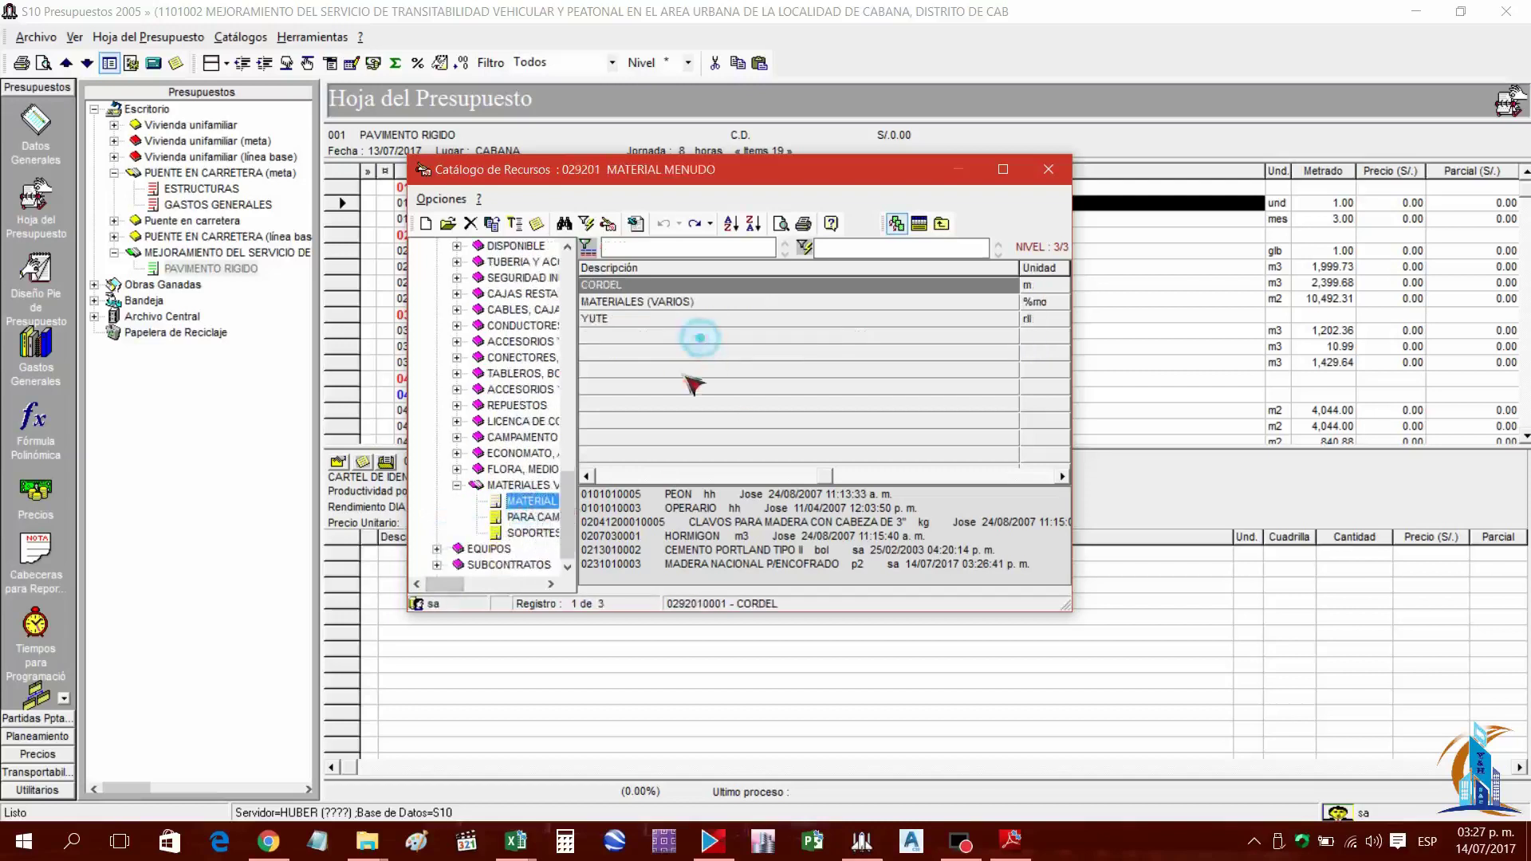
pyautogui.rightClick(670, 323)
pyautogui.click(785, 384)
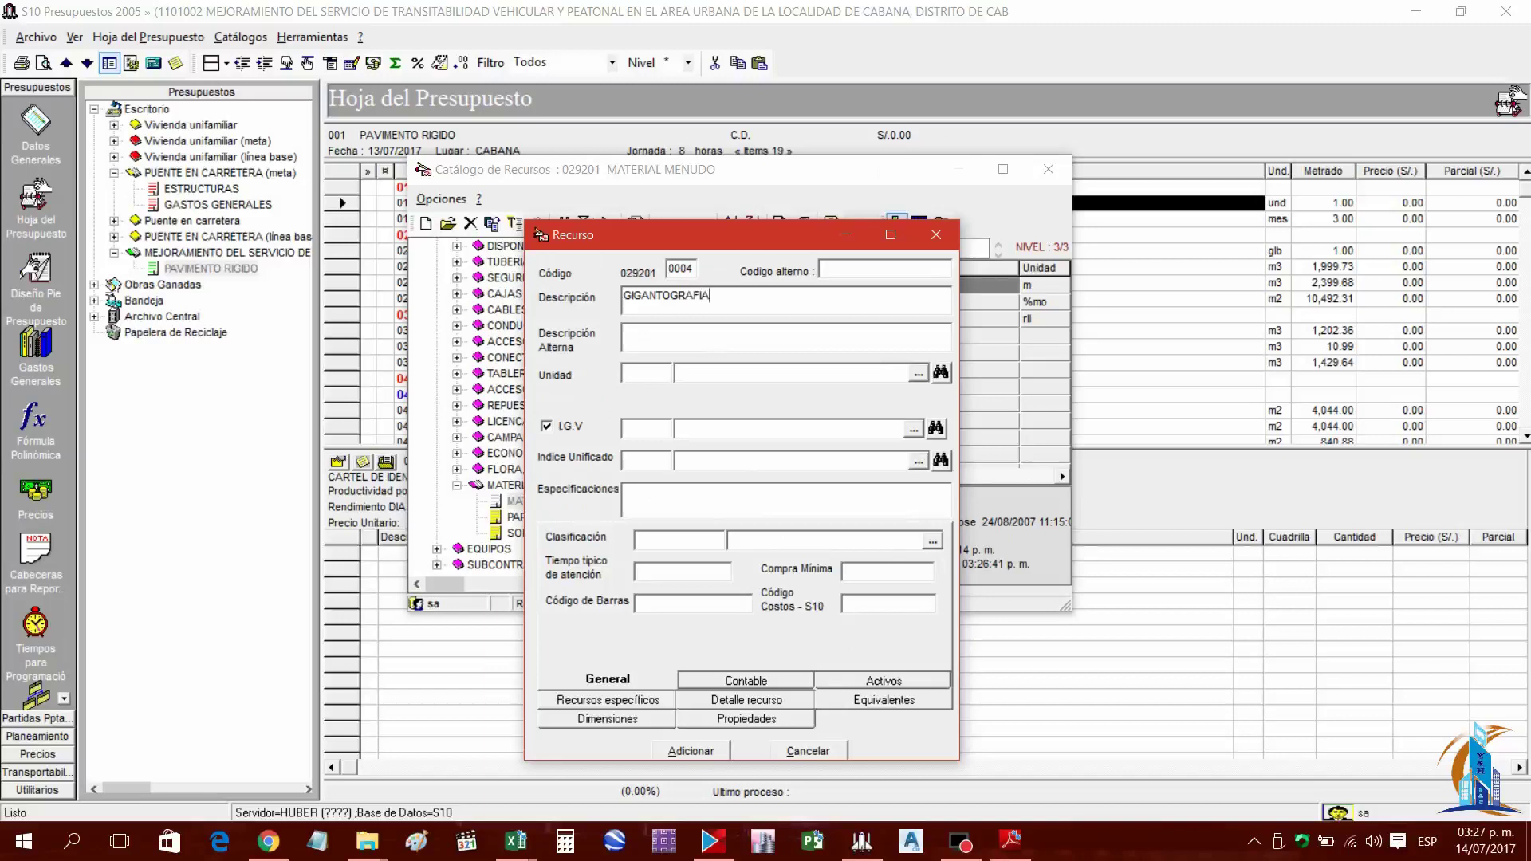
pyautogui.write('GIGANTOGRAFIA DE')
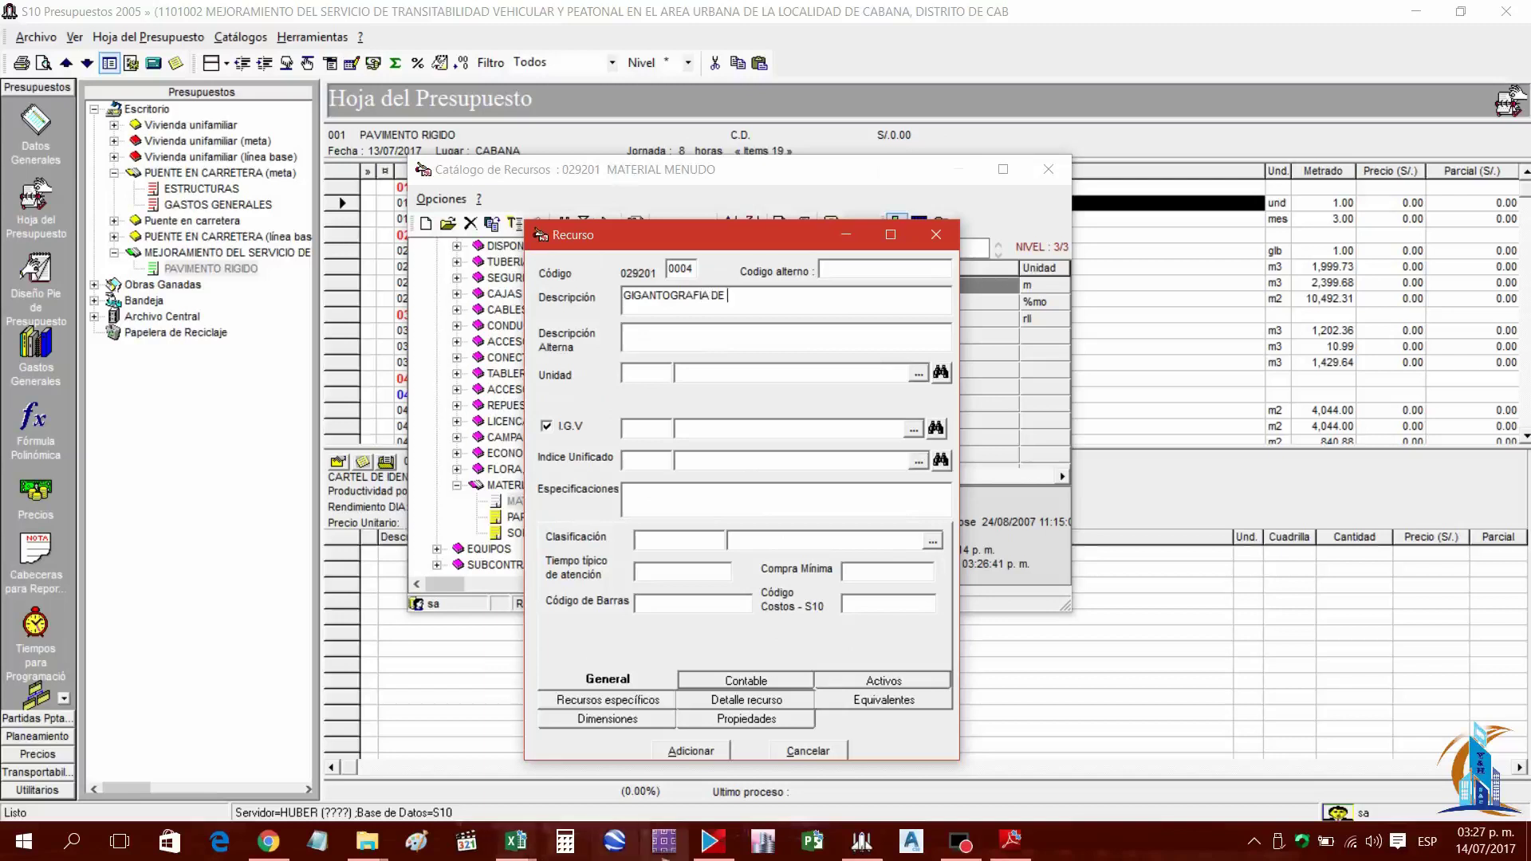
pyautogui.click(1009, 841)
pyautogui.click(1010, 842)
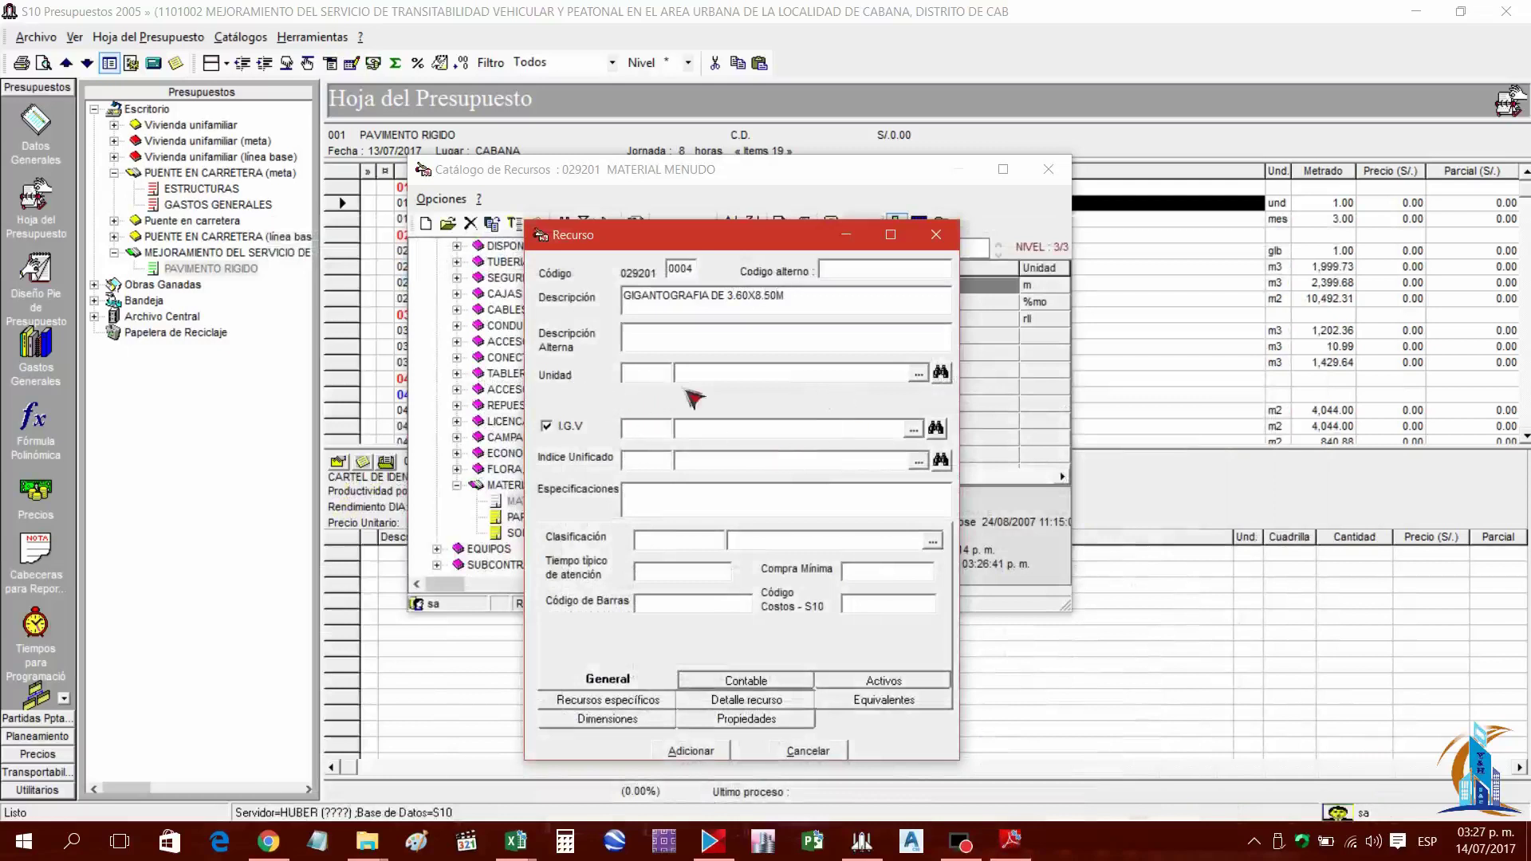
# Check the gigantografía's unit in the ACU PDF and assign UNIDAD (und) to the new resource
pyautogui.click(919, 373)
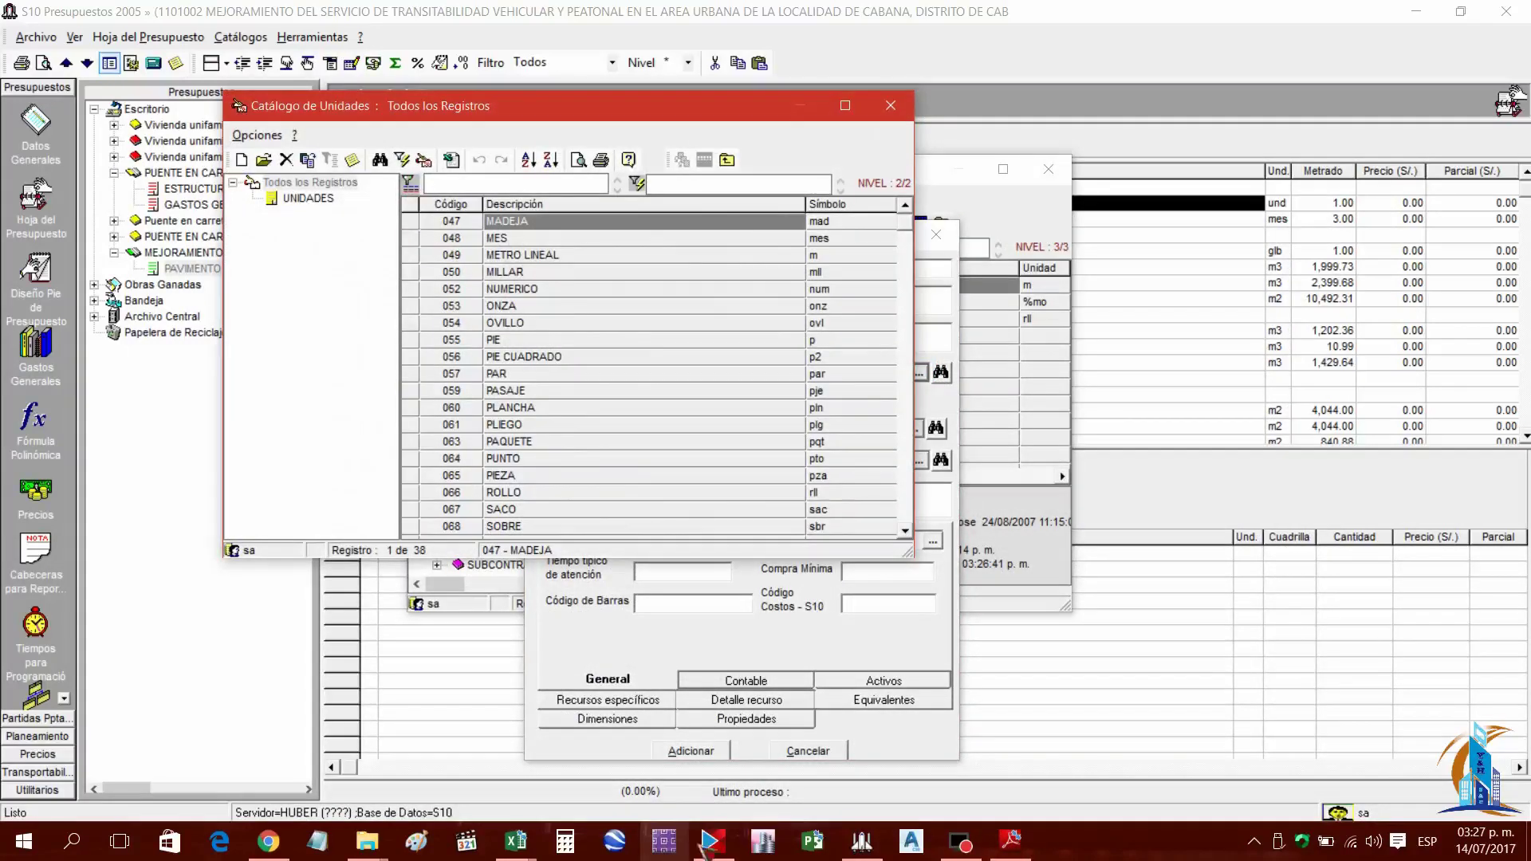
pyautogui.click(1028, 848)
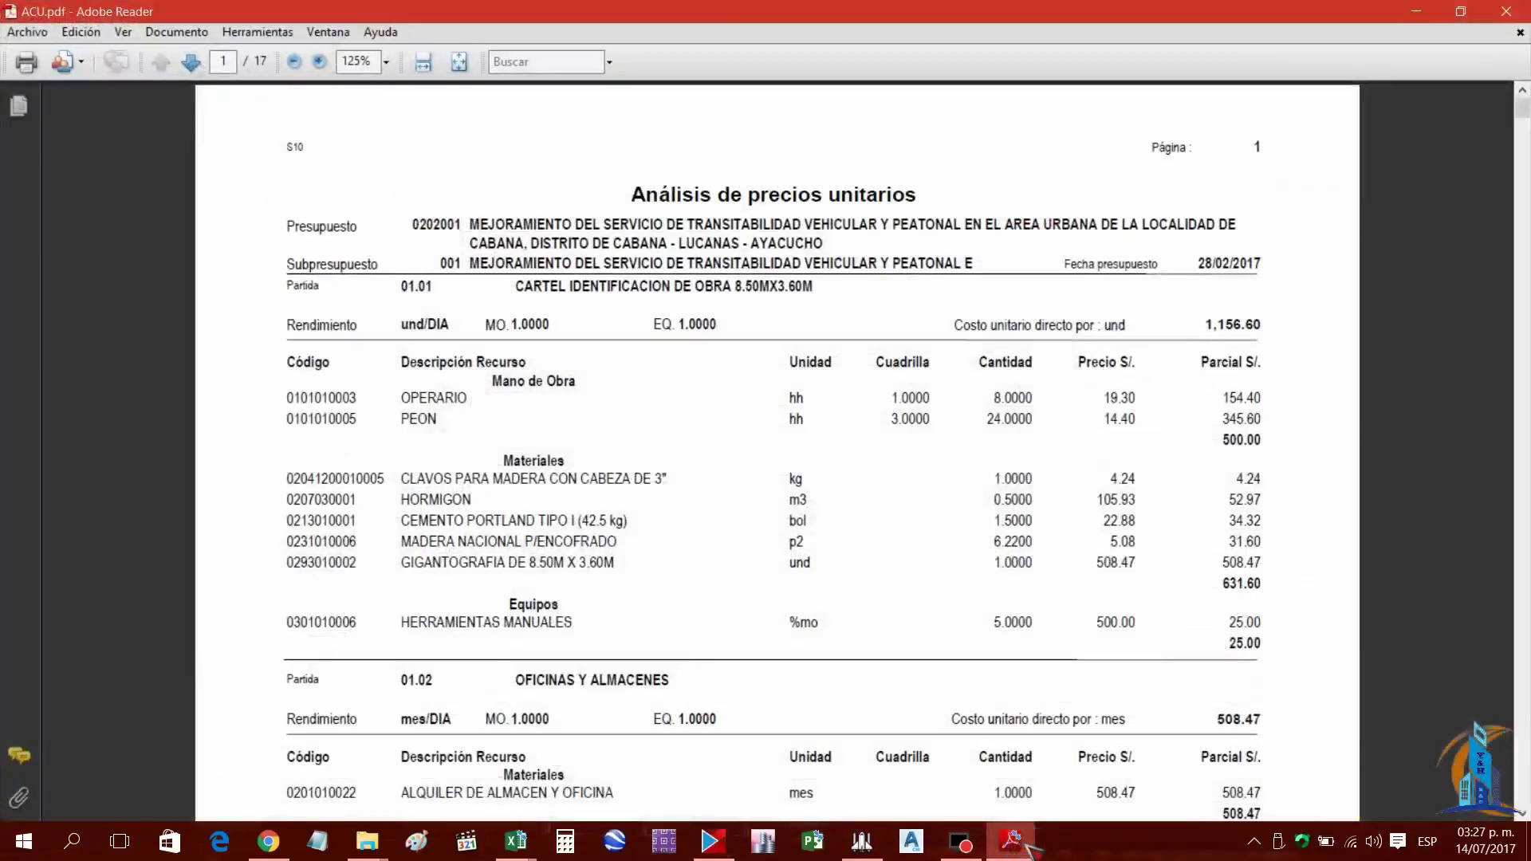
pyautogui.click(1028, 848)
pyautogui.write('UN')
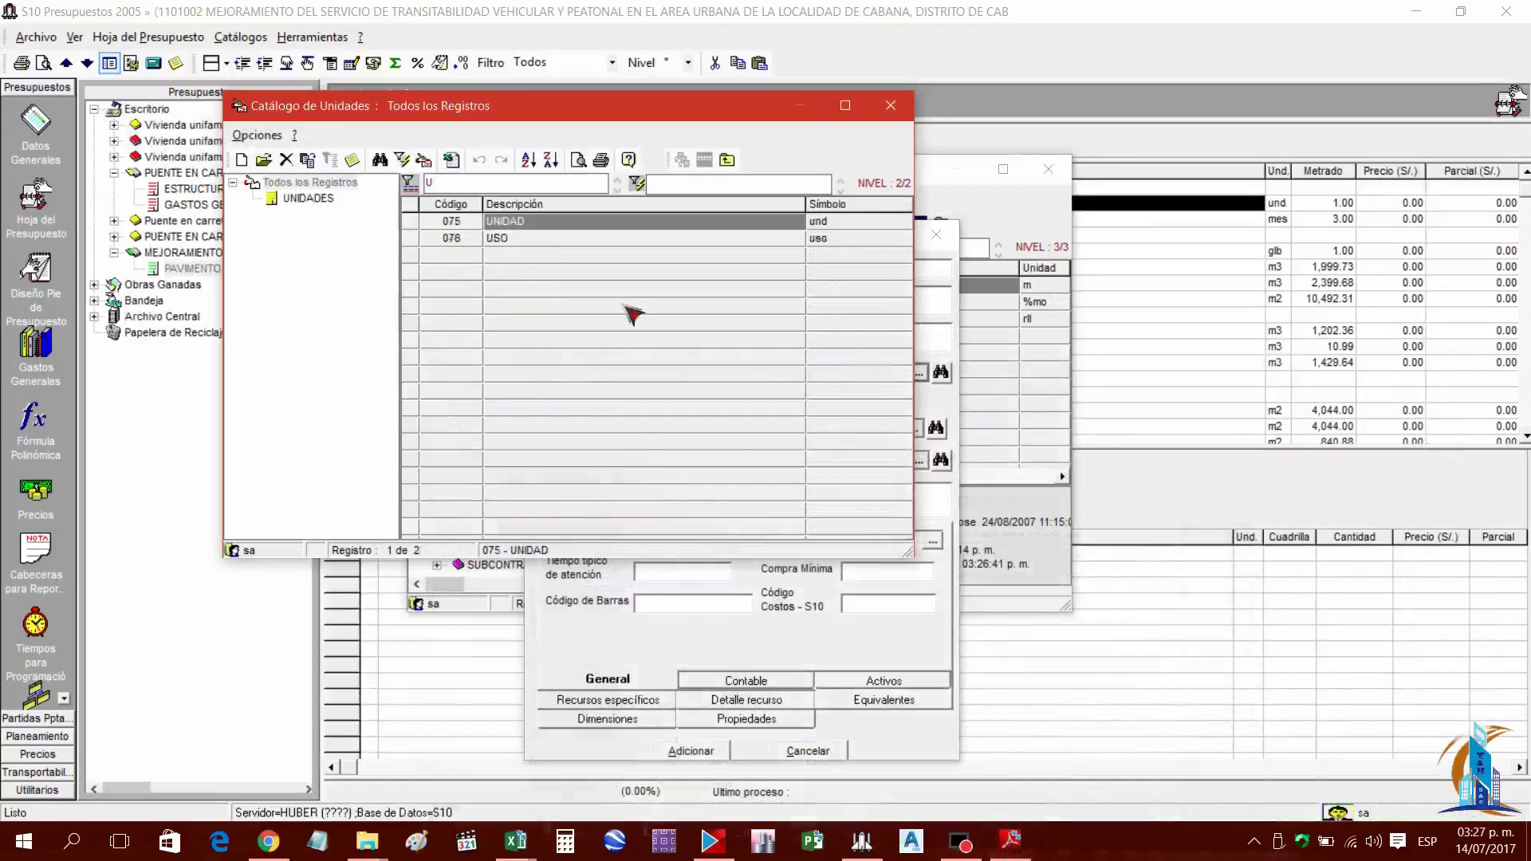
pyautogui.doubleClick(547, 222)
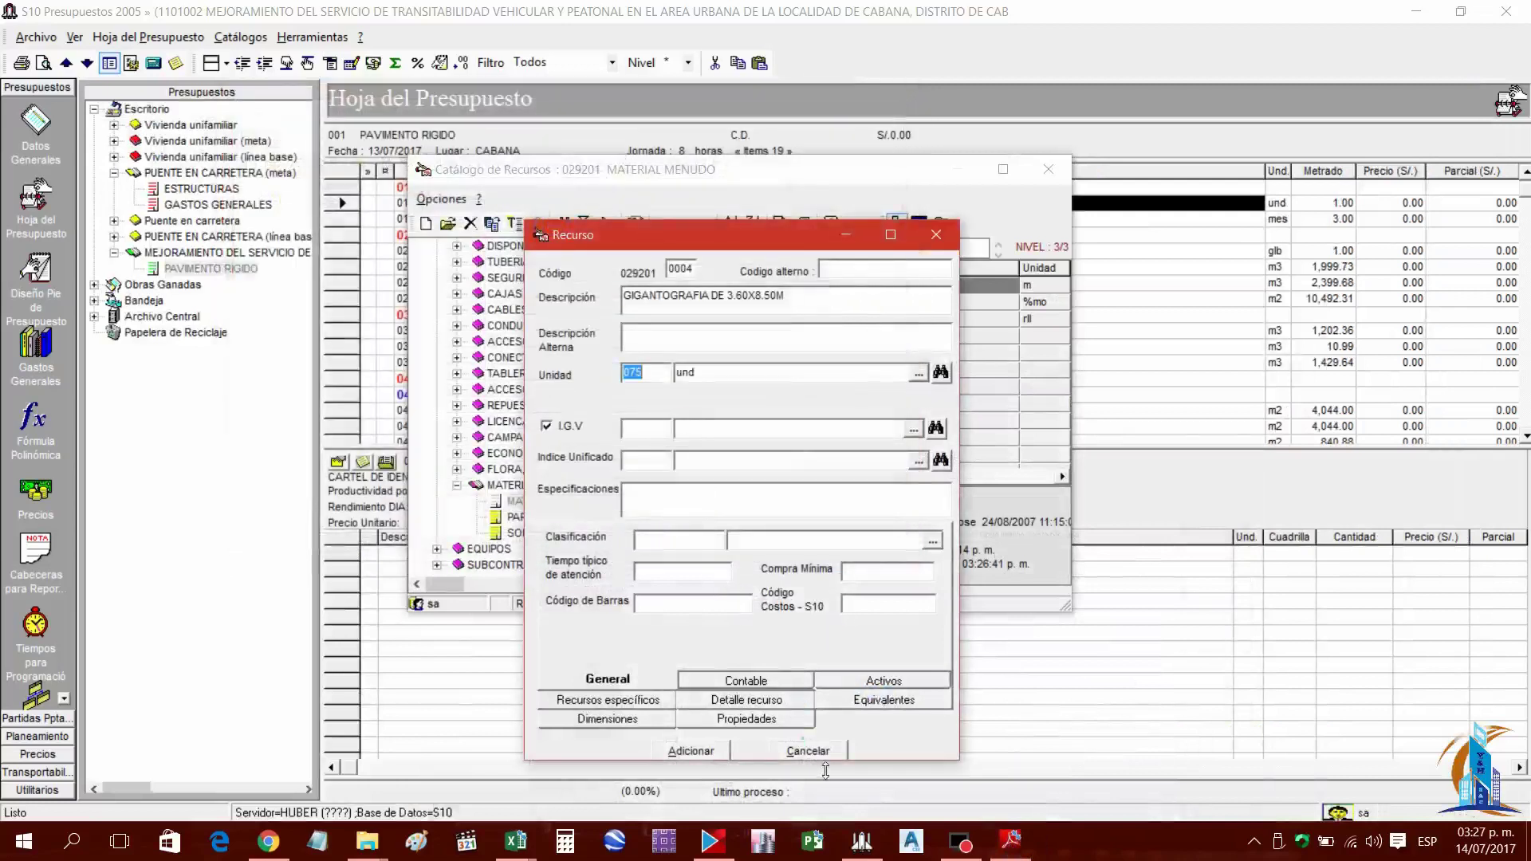
# Save the GIGANTOGRAFIA DE 3.60X8.50M resource and add it to the catalogue's chosen resources
pyautogui.moveTo(710, 237); pyautogui.dragTo(673, 170)
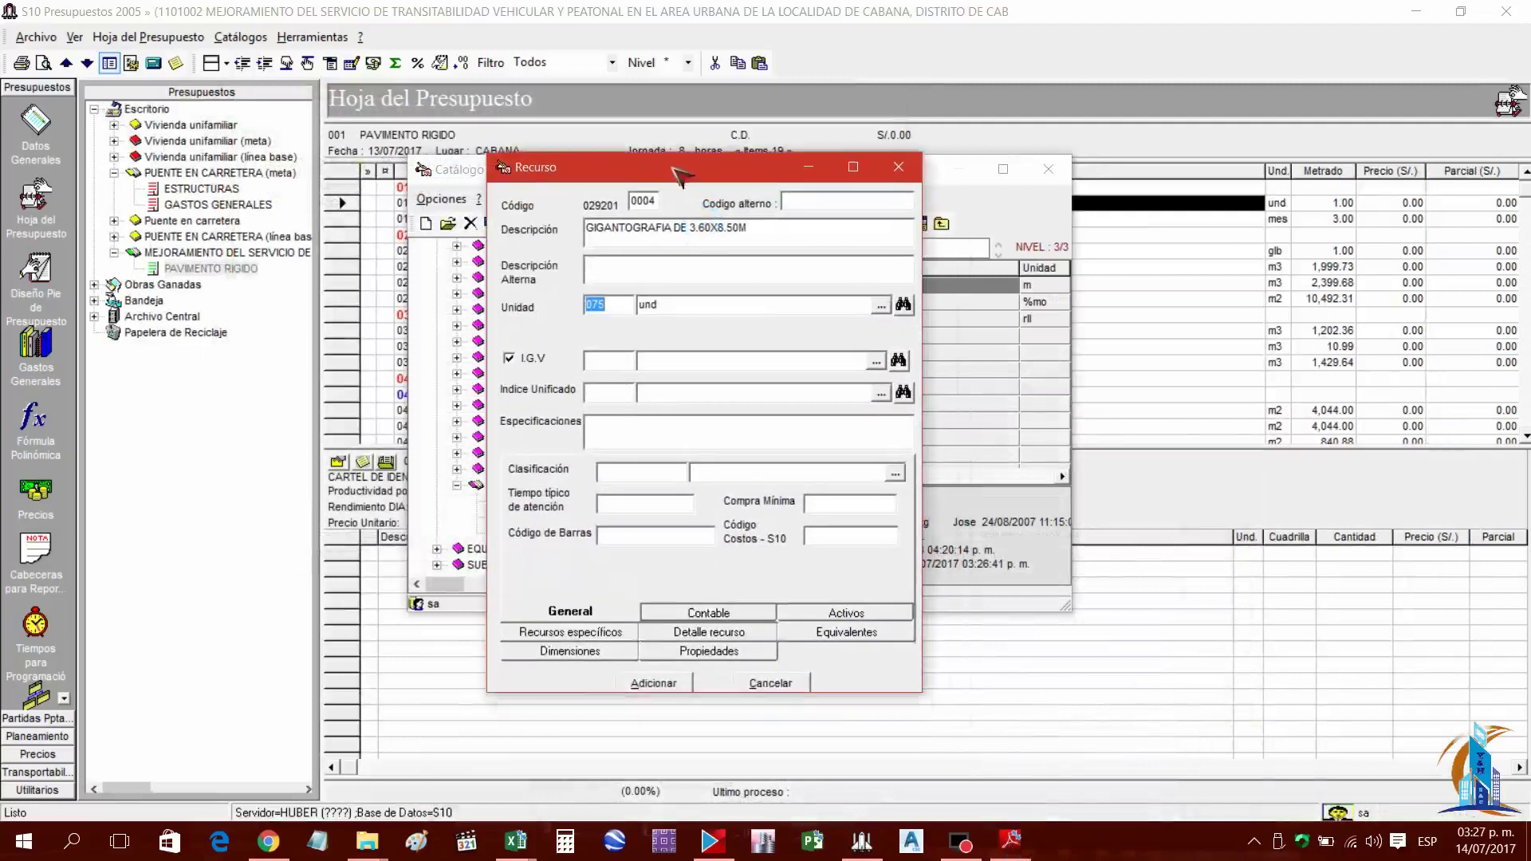
pyautogui.click(676, 684)
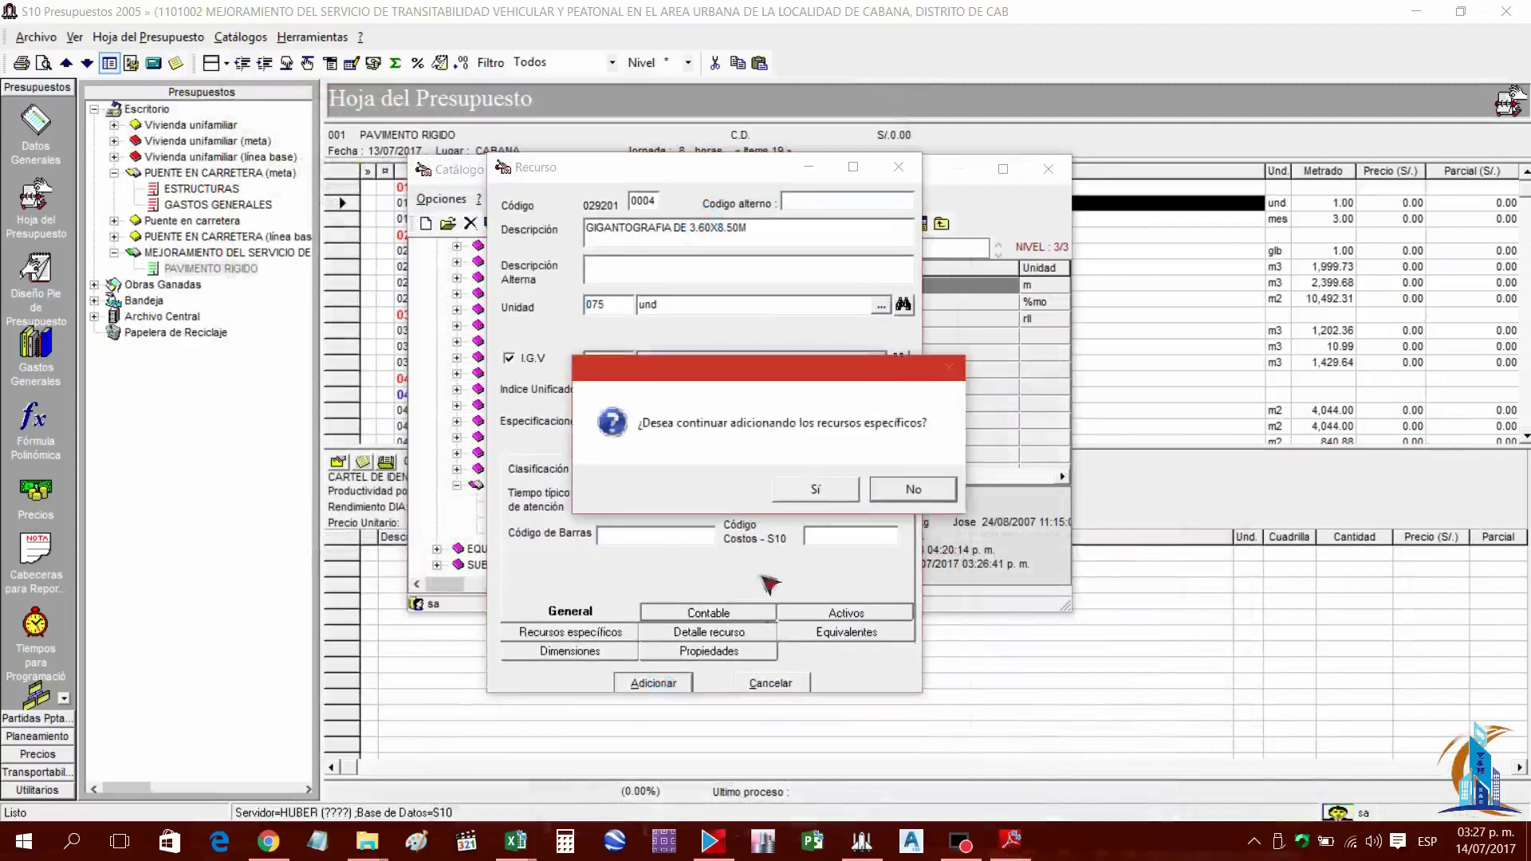
pyautogui.click(818, 495)
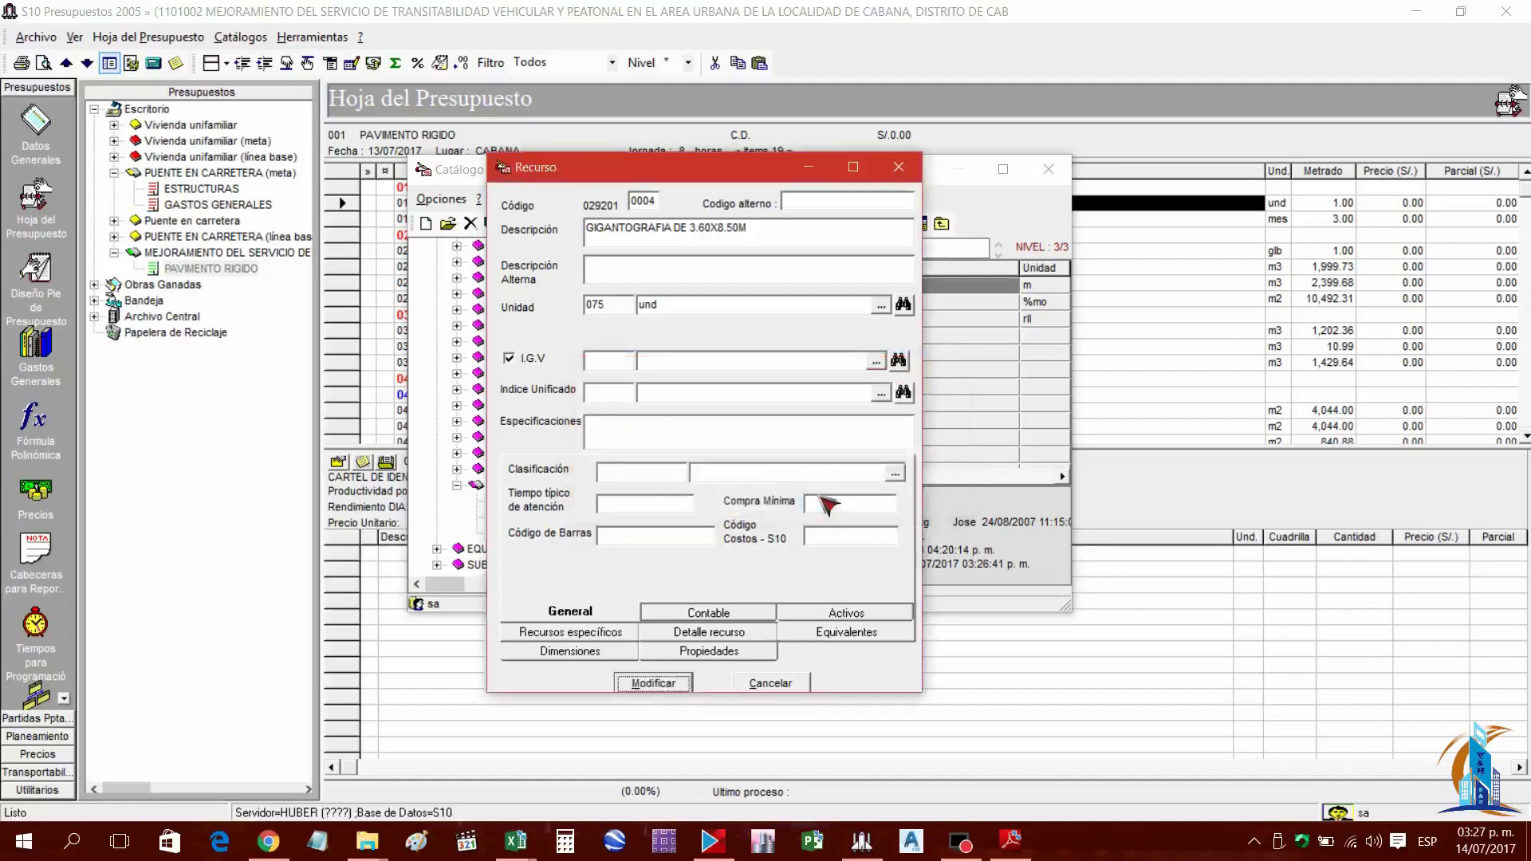
pyautogui.click(660, 688)
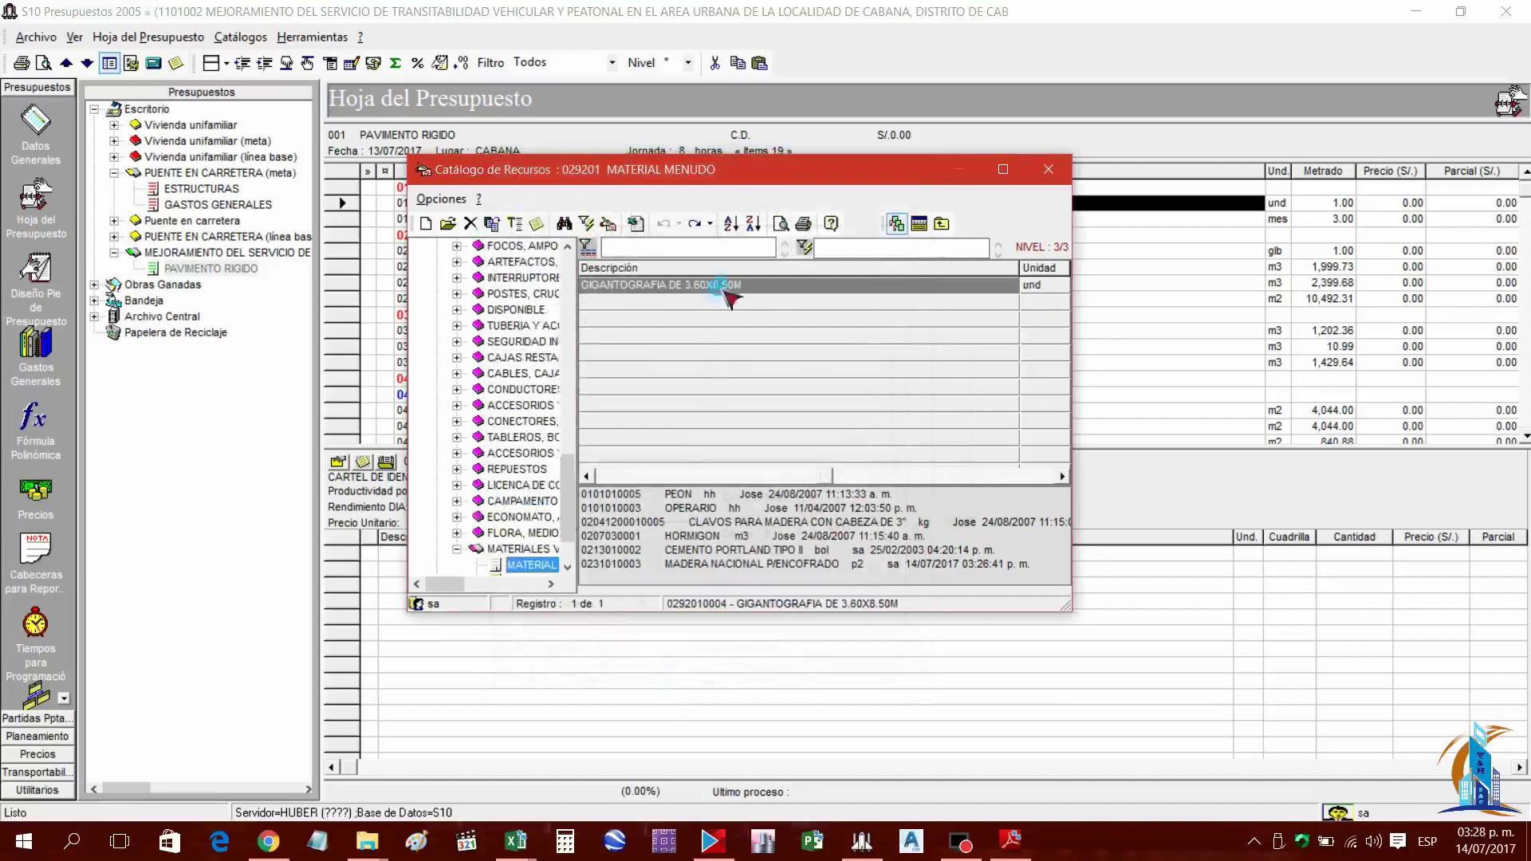
pyautogui.click(726, 292)
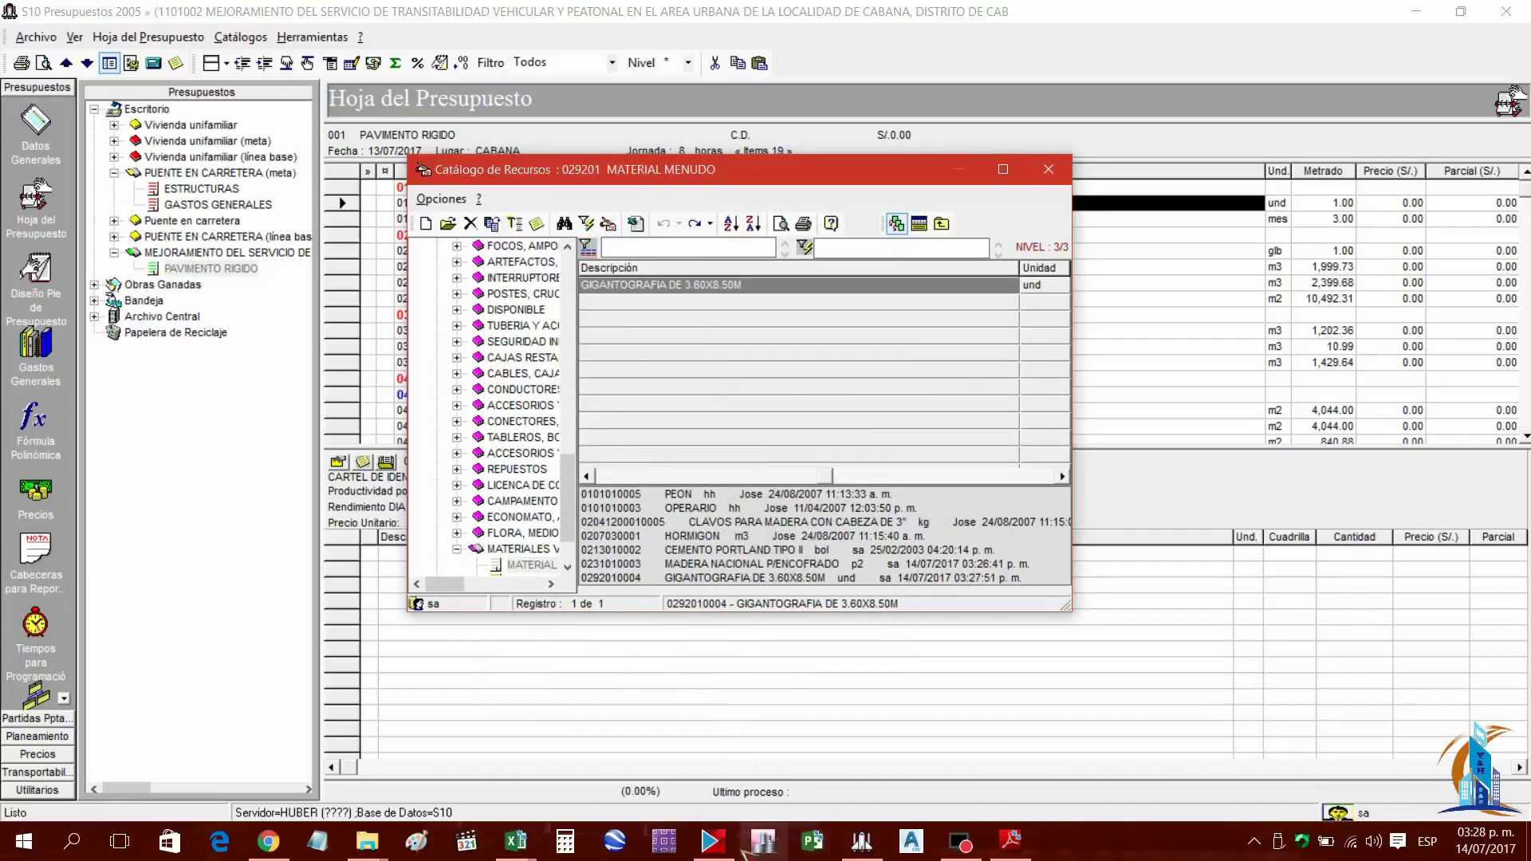
# Check the equipment entry in the ACU PDF and filter the catalogue's EQUIPOS group by HERR
pyautogui.click(1013, 851)
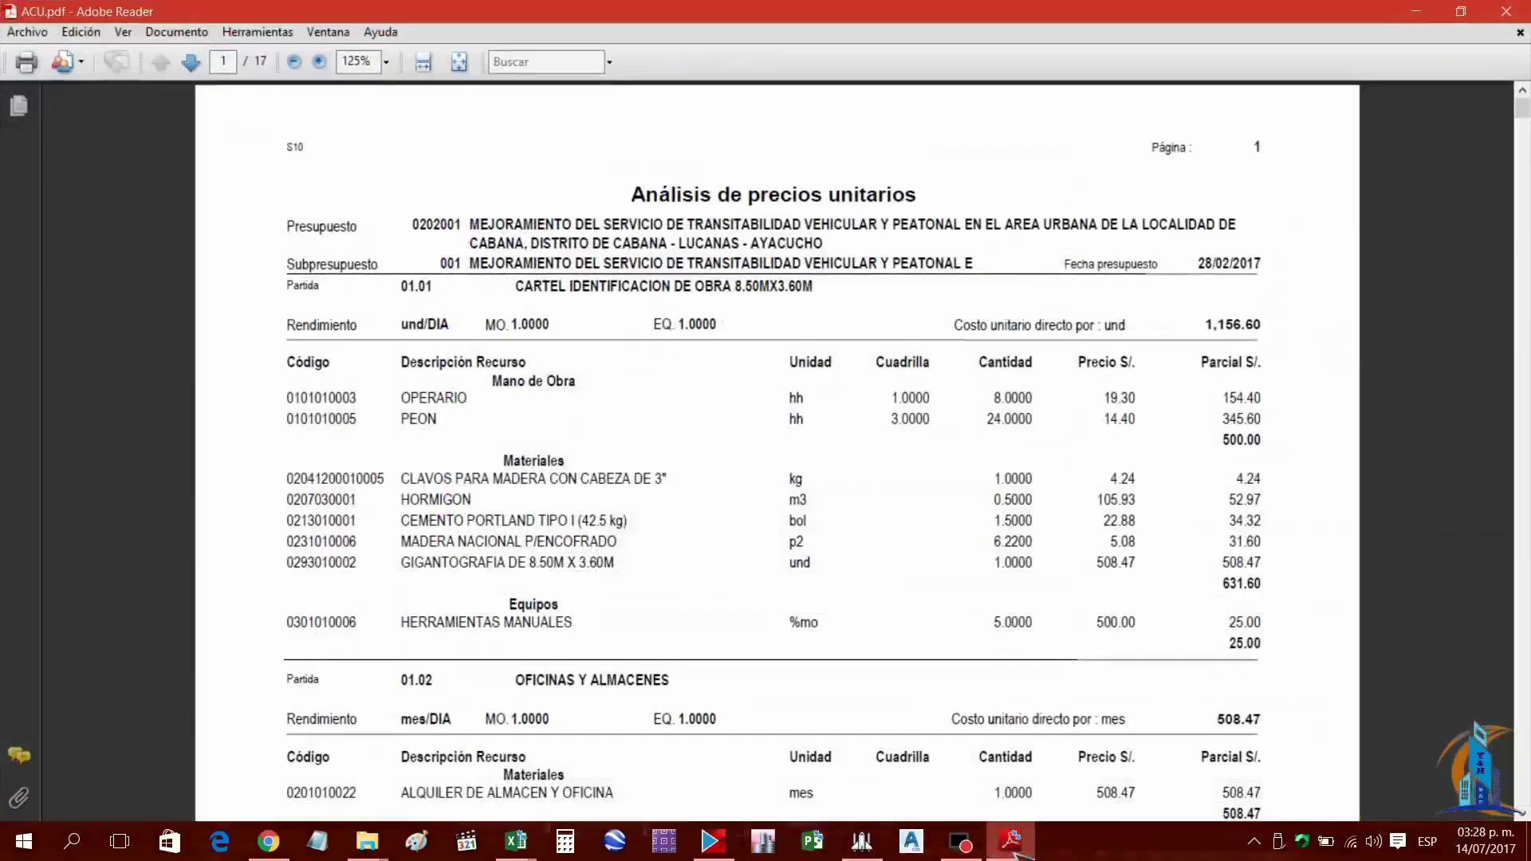
pyautogui.click(1013, 850)
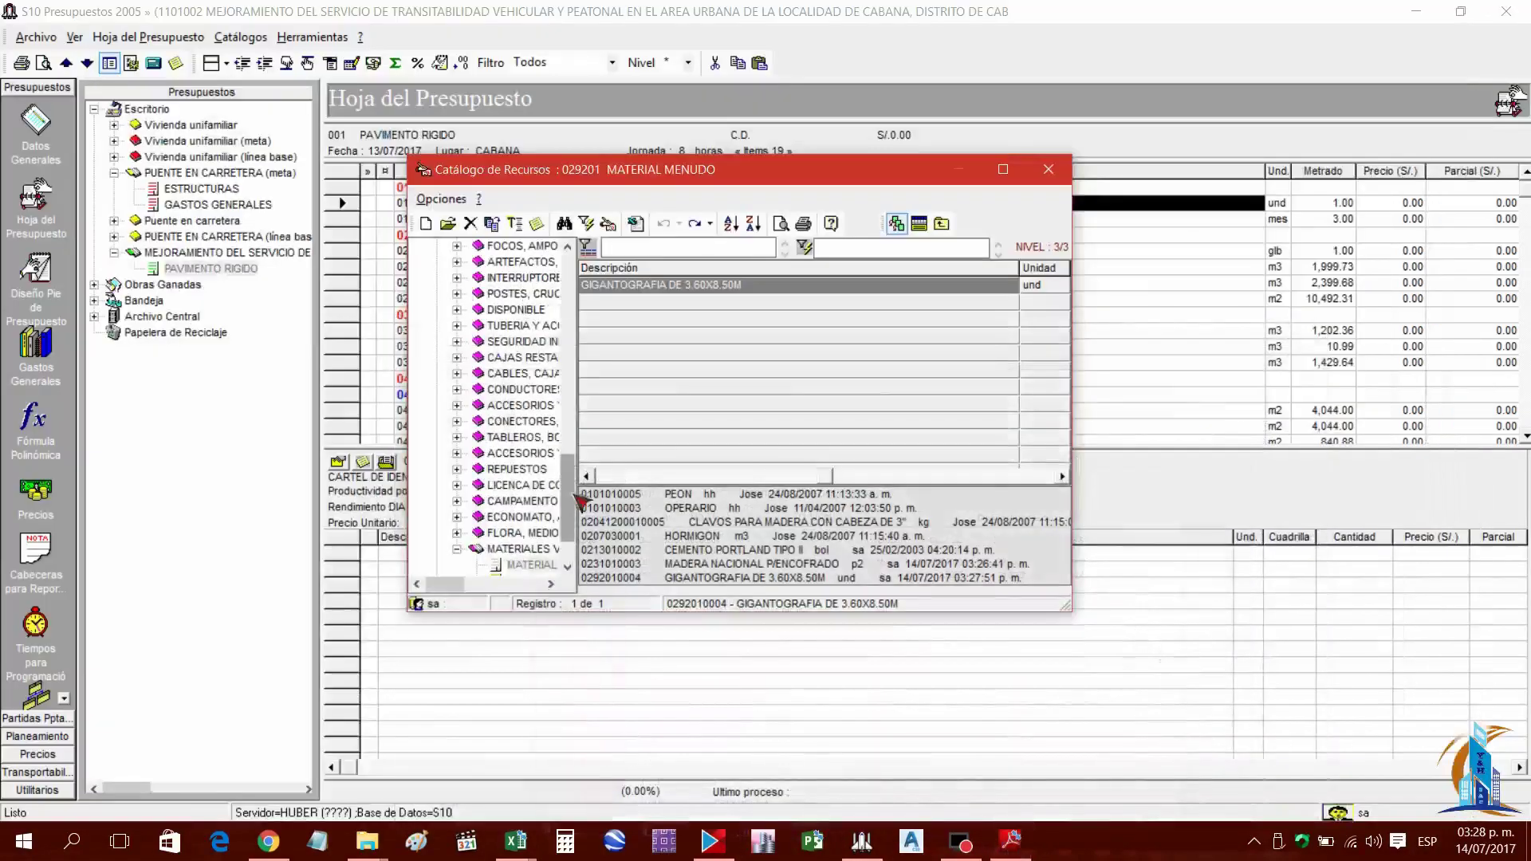
pyautogui.moveTo(571, 496); pyautogui.dragTo(571, 263)
pyautogui.click(455, 279)
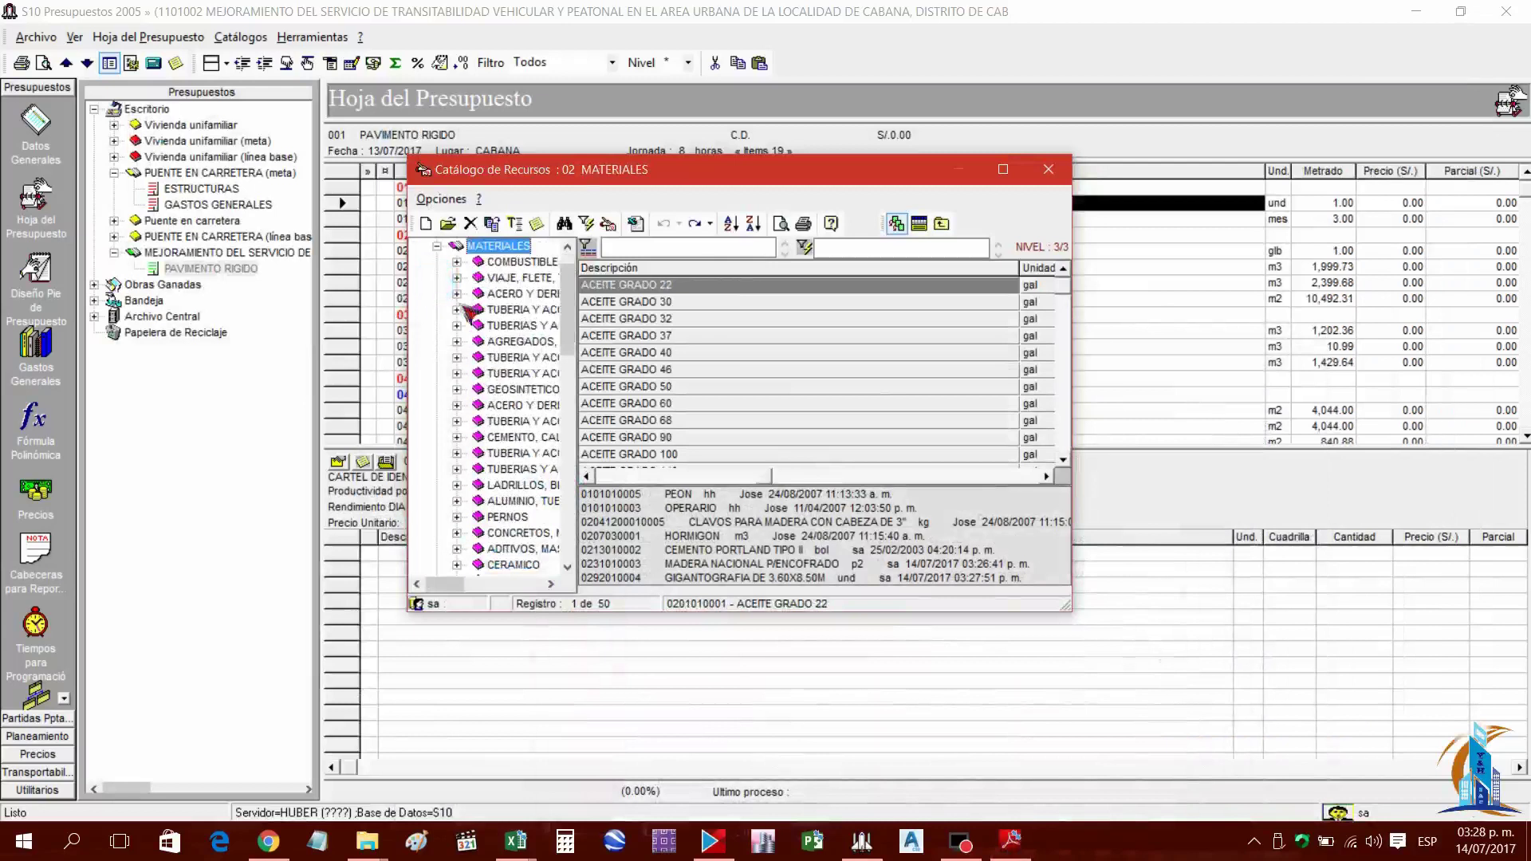
pyautogui.click(437, 247)
pyautogui.click(490, 296)
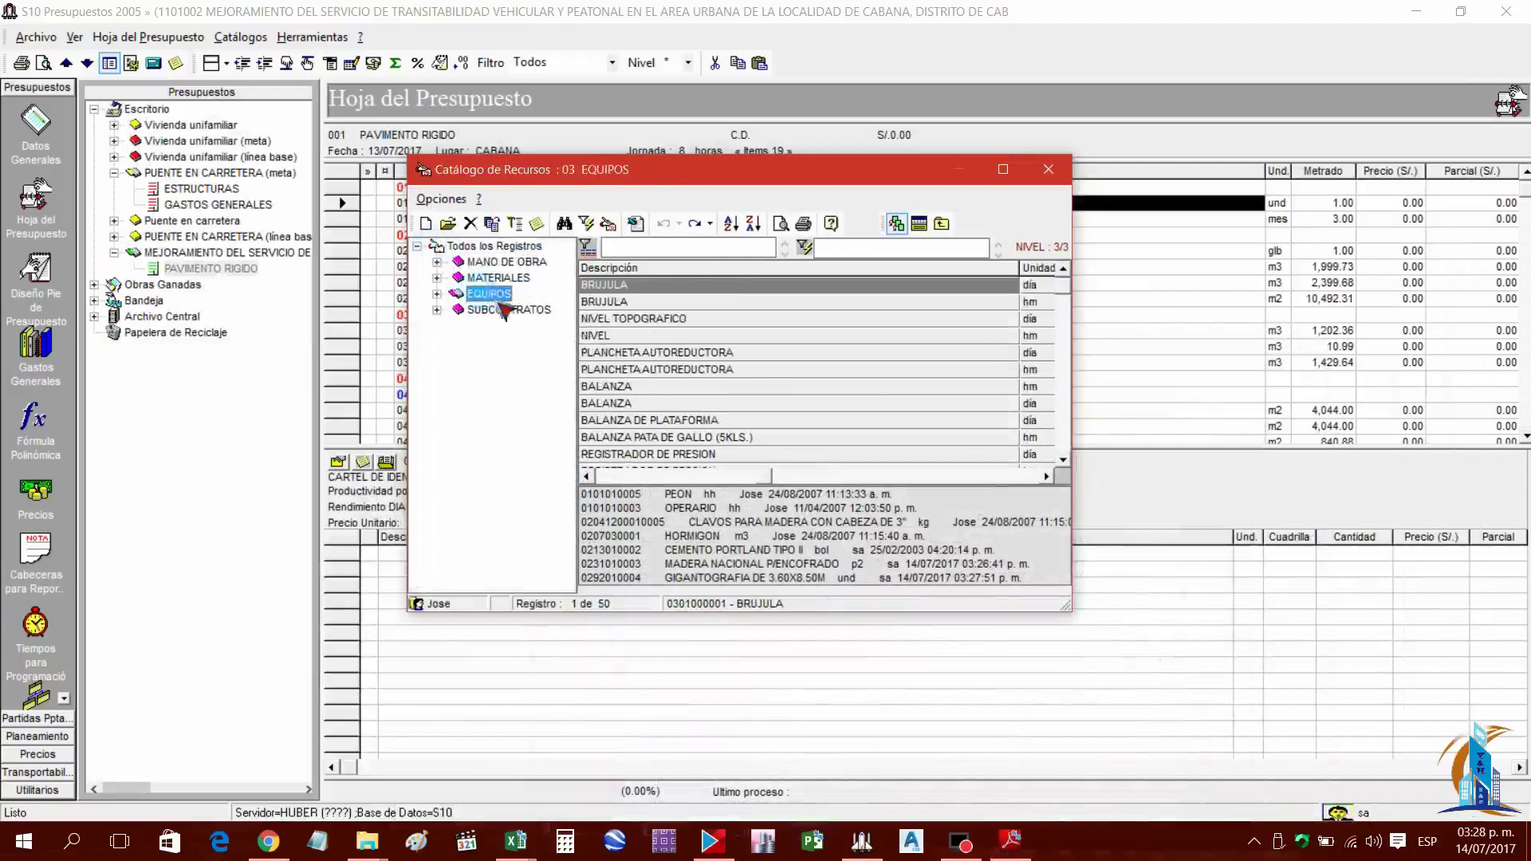
pyautogui.write('HERR')
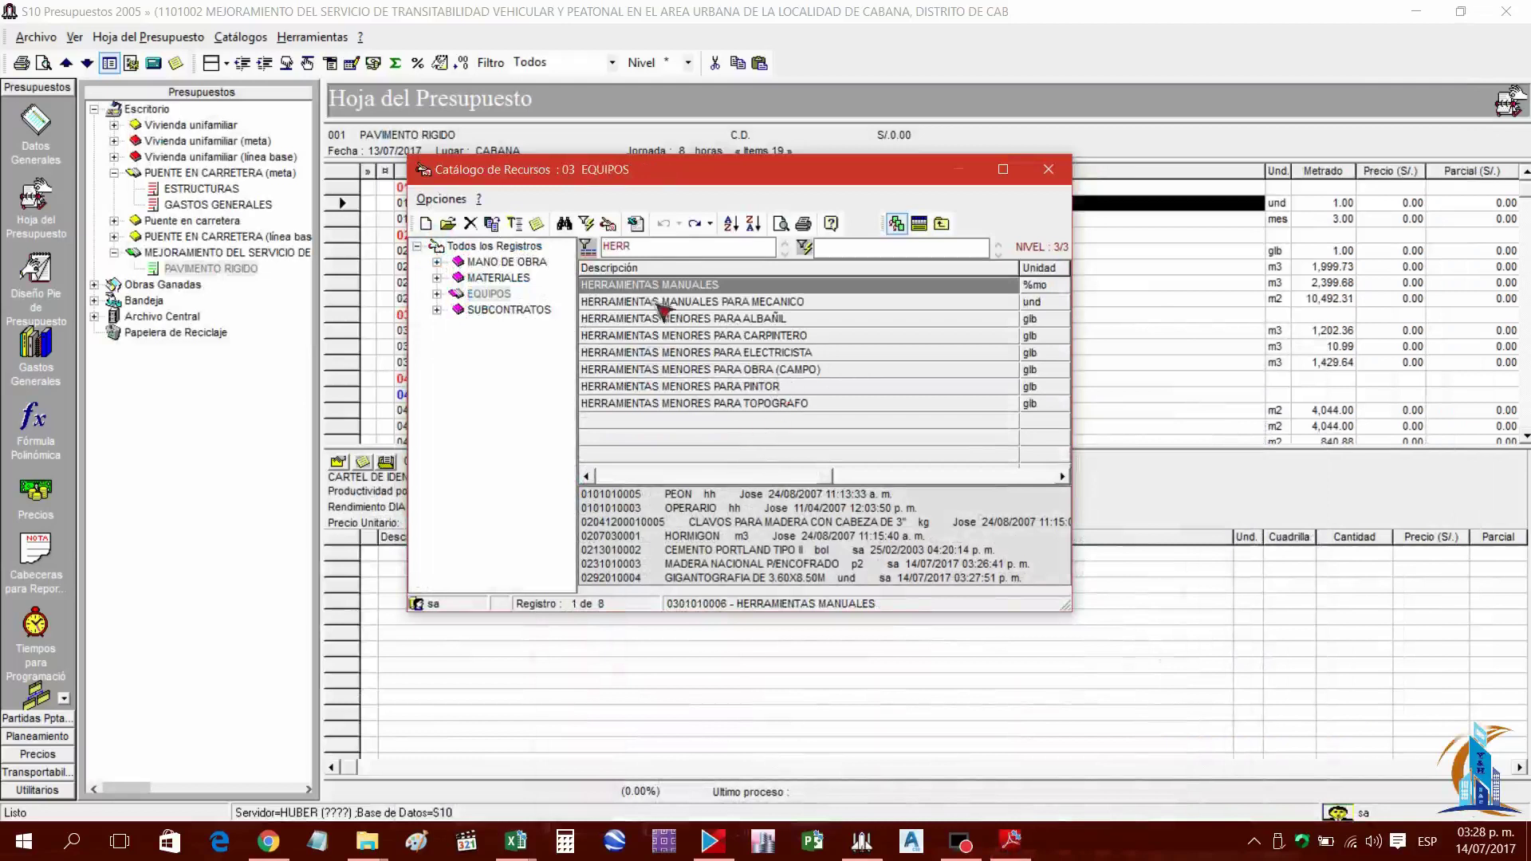
# Choose HERRAMIENTAS MANUALES and transfer all chosen resources into the unit price analysis of item 01.01
pyautogui.click(674, 285)
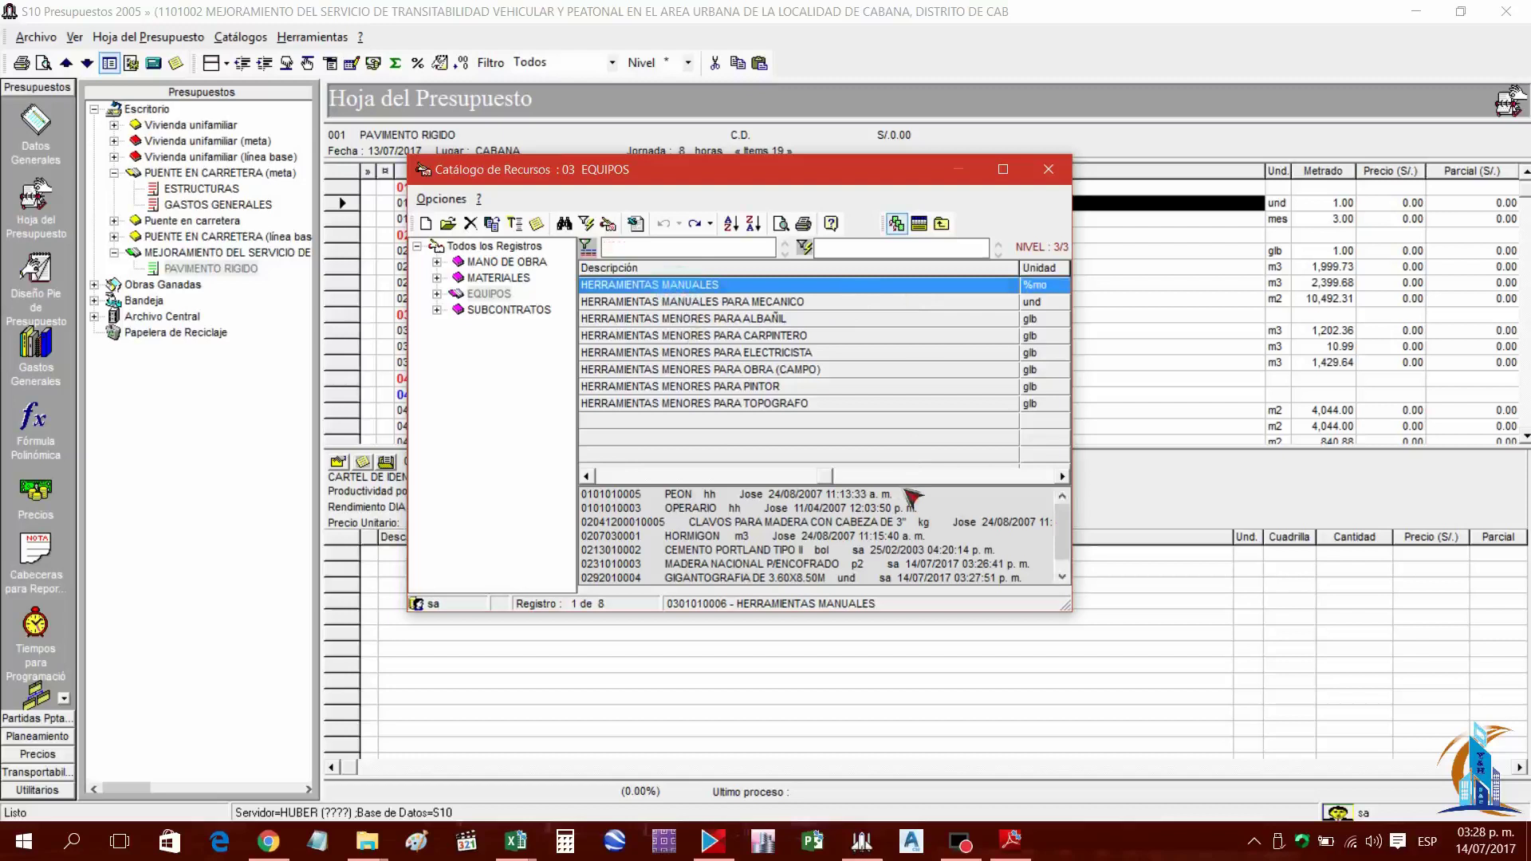
pyautogui.moveTo(913, 496); pyautogui.dragTo(908, 435)
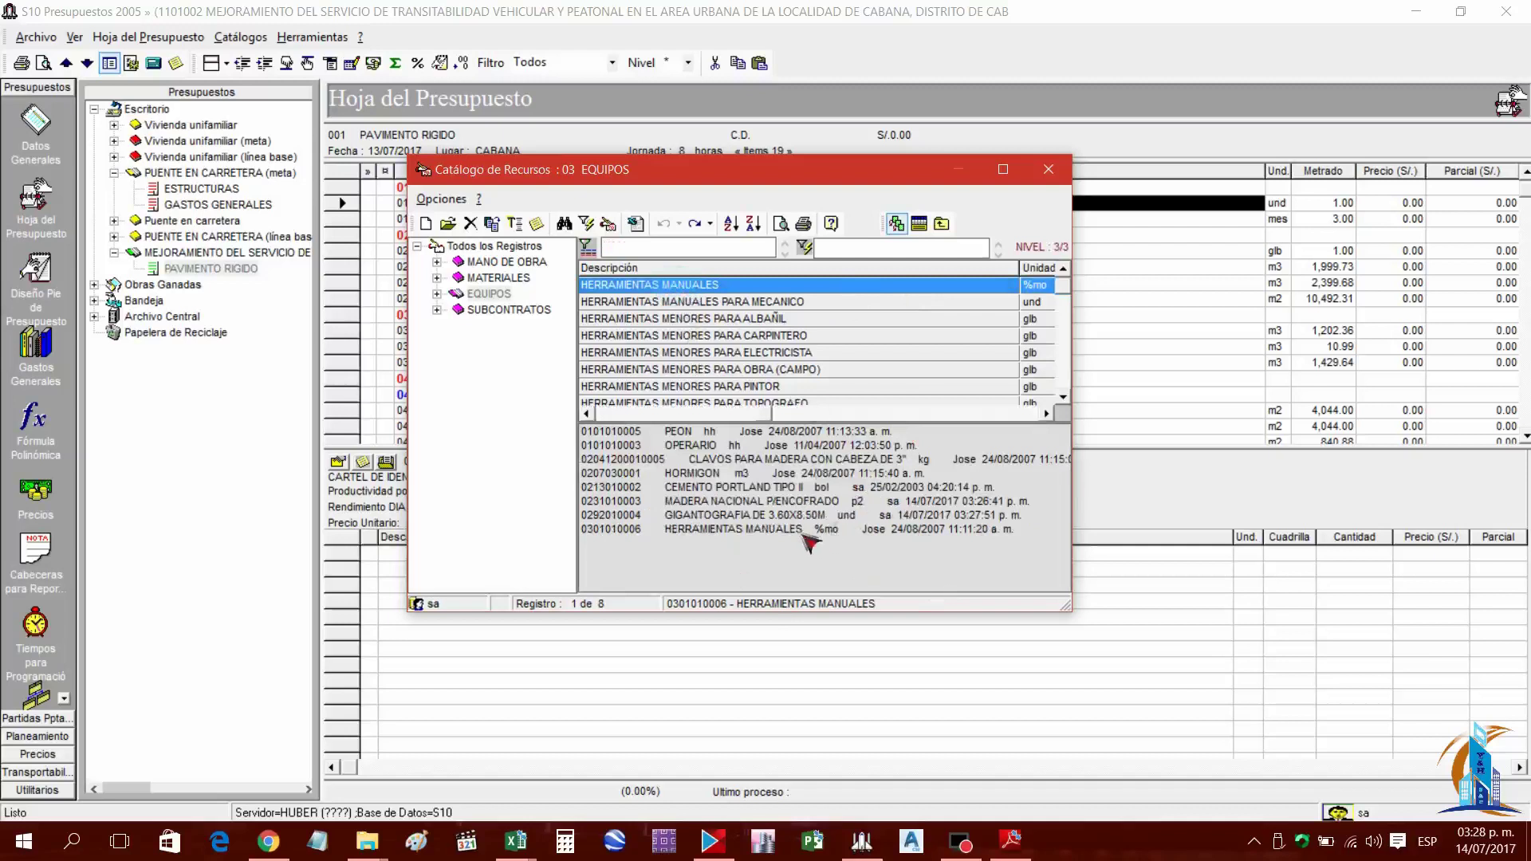
pyautogui.click(919, 224)
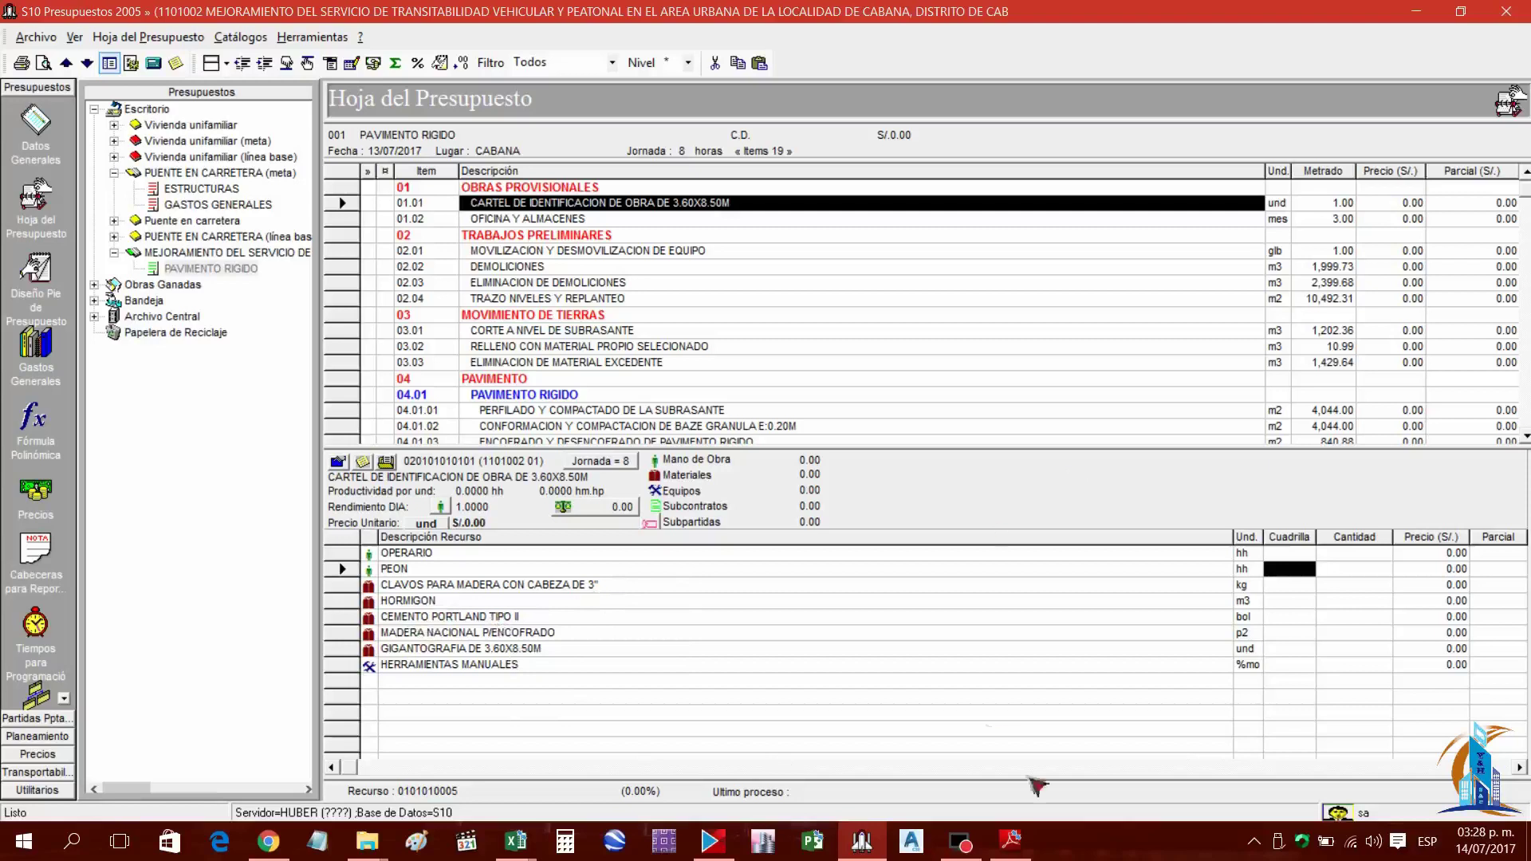
# Enter the labour crews from the ACU PDF for item 01.01: Cuadrilla 1 for OPERARIO and 3 for PEON
pyautogui.click(1012, 842)
pyautogui.click(1011, 841)
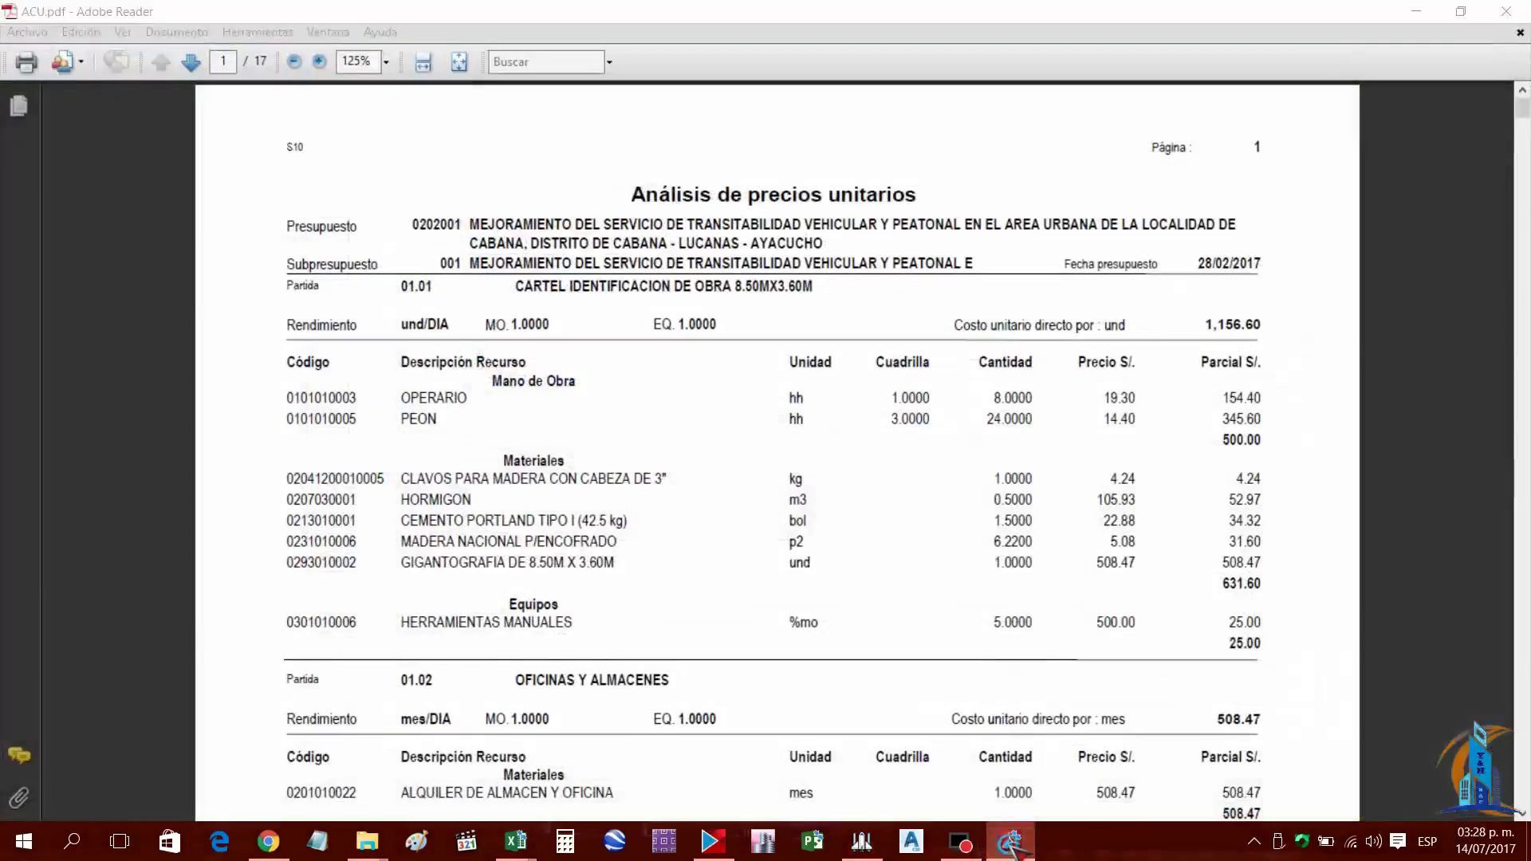
pyautogui.click(1298, 567)
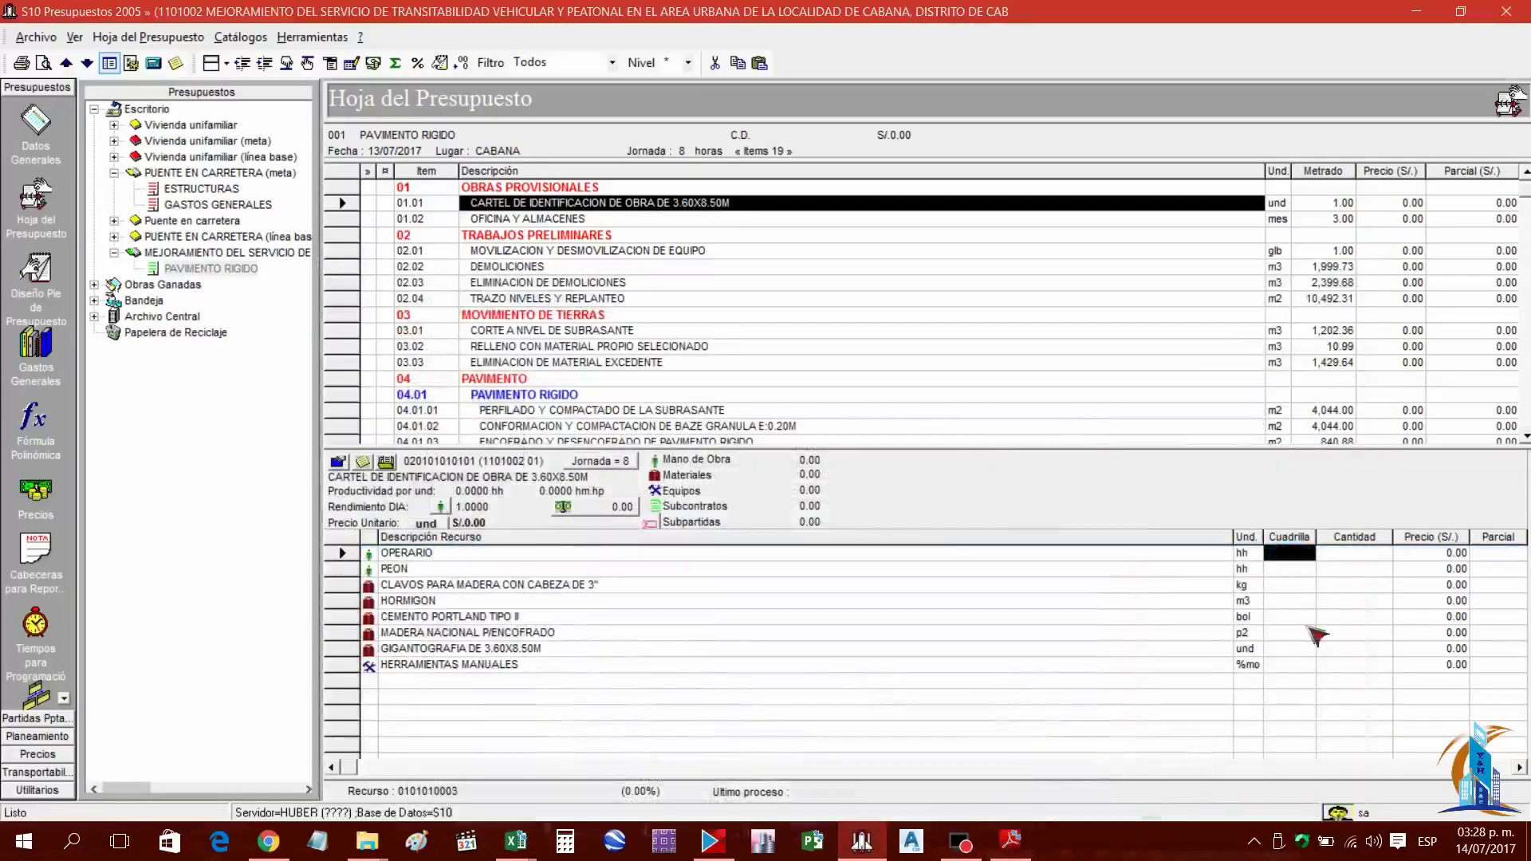
pyautogui.write('1')
pyautogui.press('Return')
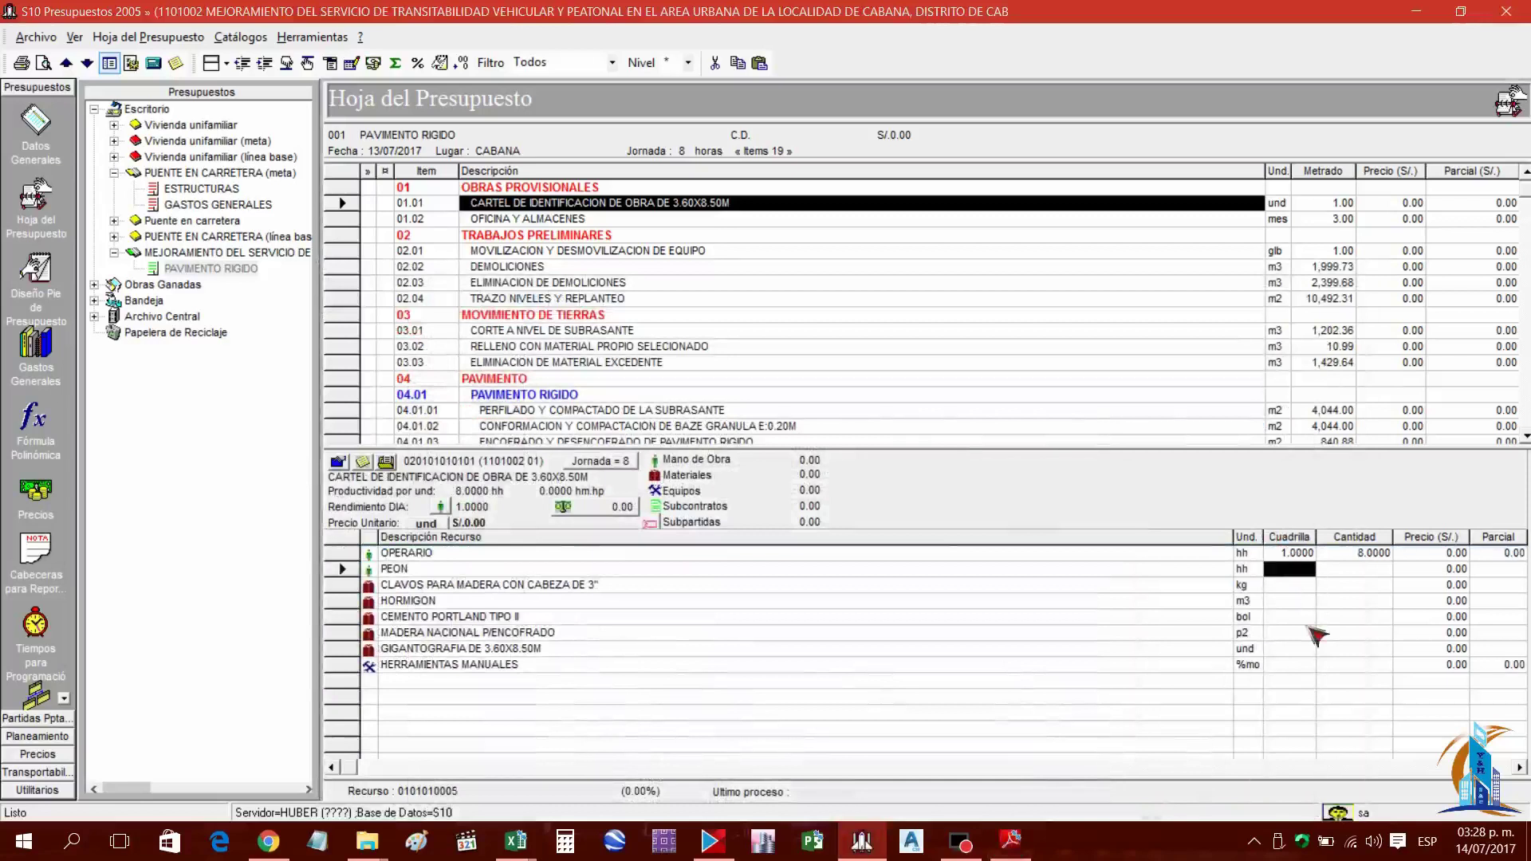
pyautogui.write('3')
pyautogui.press('Return')
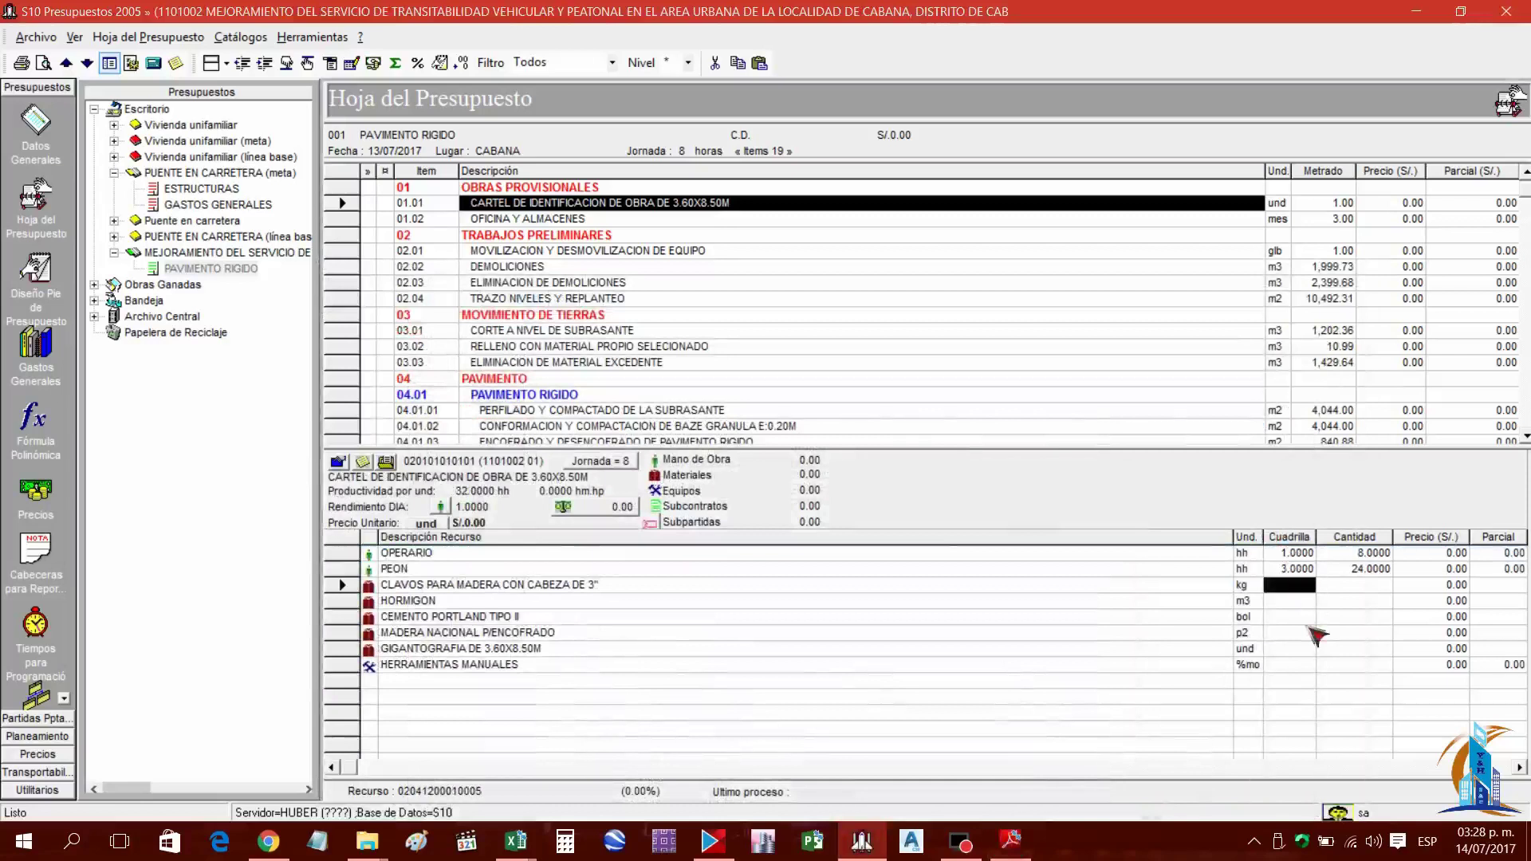
# Enter the Cantidad values from the ACU PDF: 1 for CLAVOS PARA MADERA CON CABEZA DE 3" and 0.5 for HORMIGON
pyautogui.click(1023, 847)
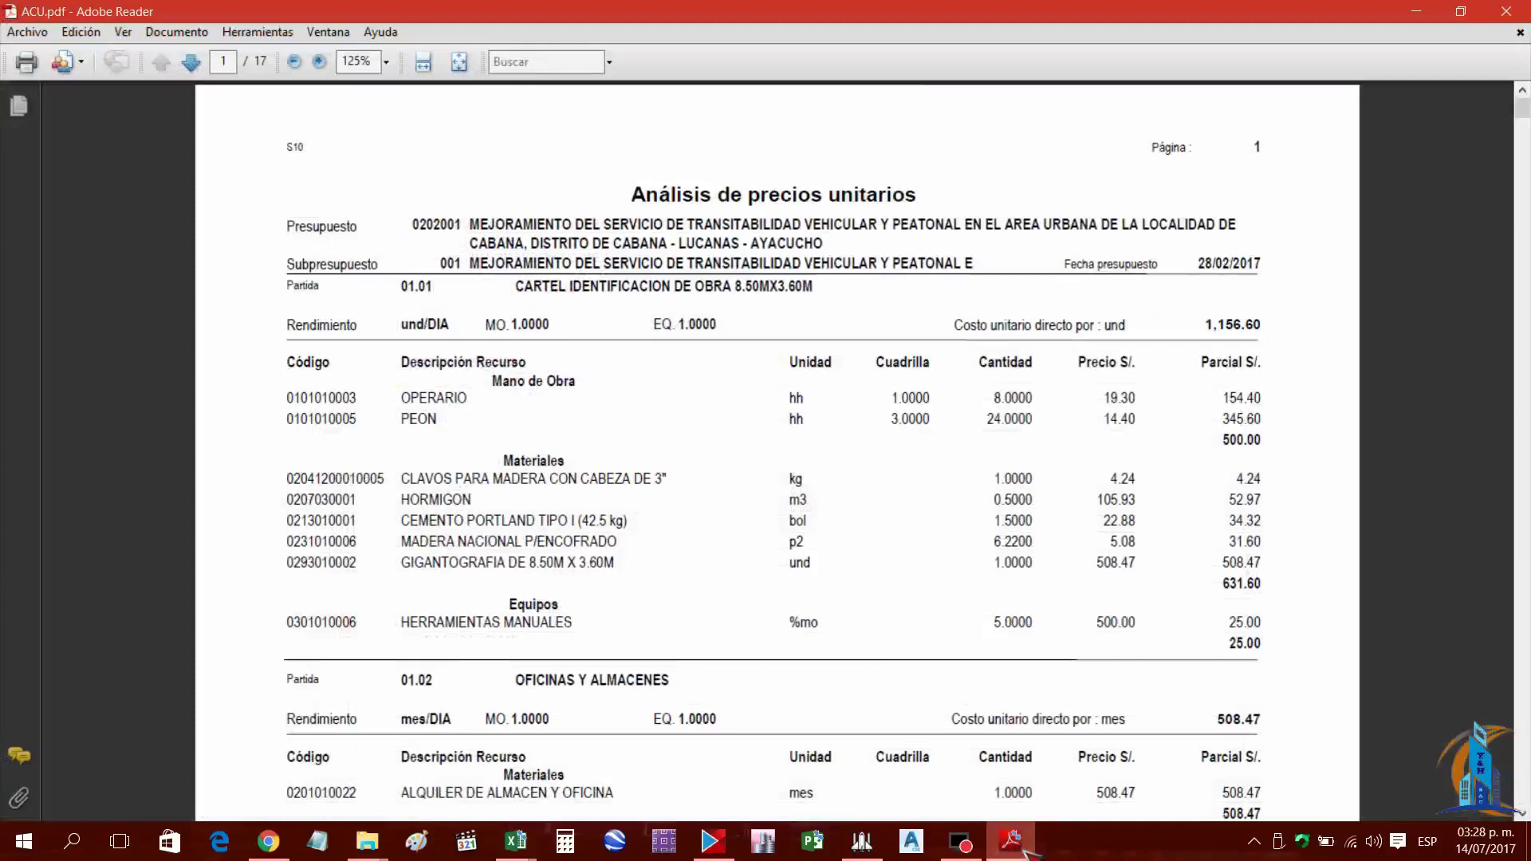
pyautogui.click(1023, 847)
pyautogui.click(1283, 602)
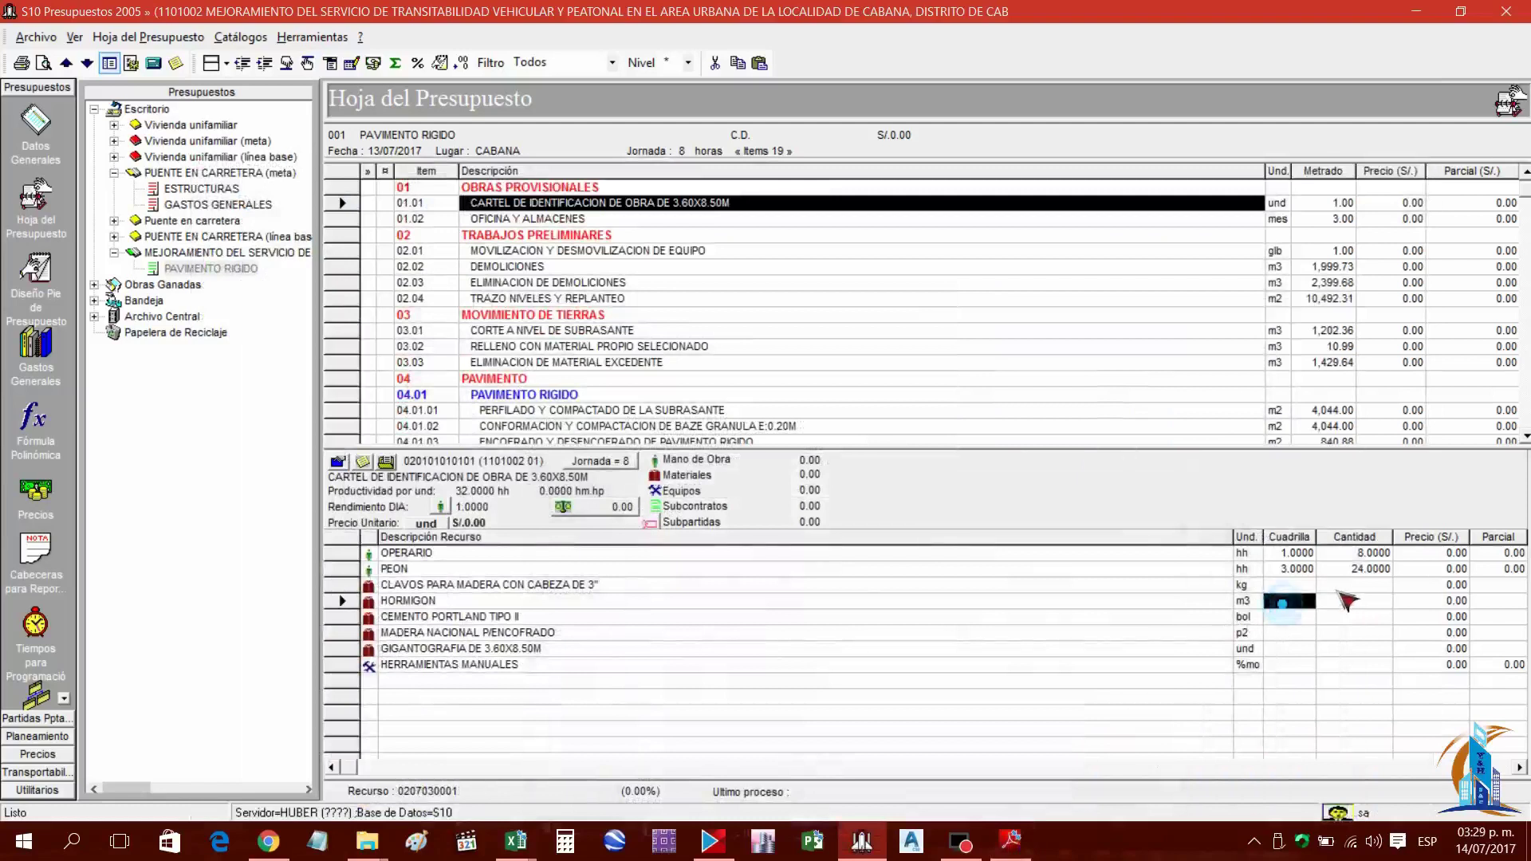
pyautogui.click(1346, 599)
pyautogui.write('0.5')
pyautogui.press('Return')
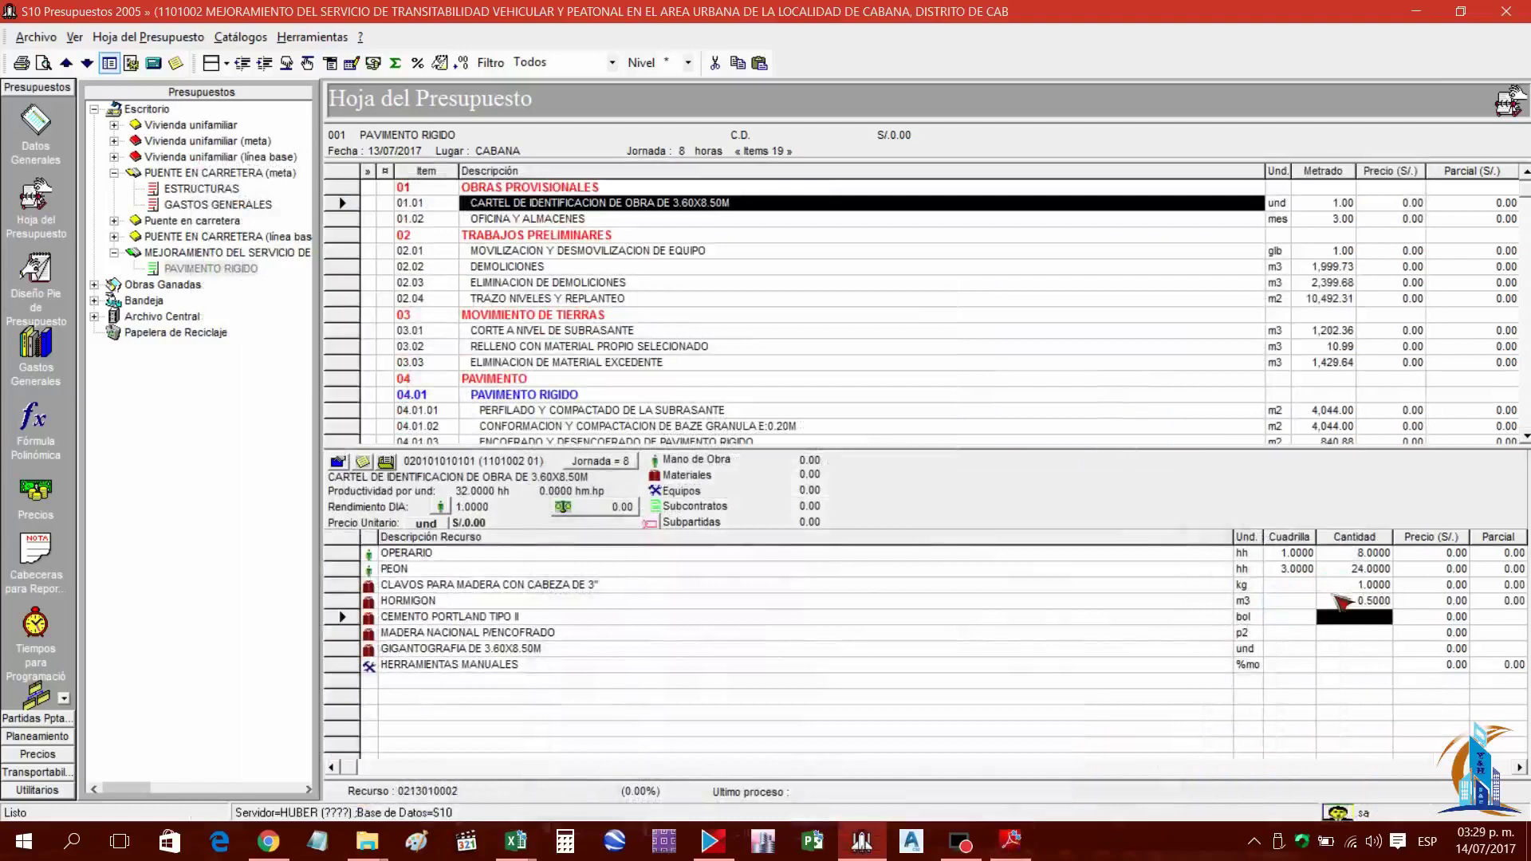
# Enter the Cantidad values from the ACU PDF: 1.5 for CEMENTO PORTLAND TIPO II and 6.22 for MADERA NACIONAL P/ENCOFRADO
pyautogui.click(1015, 842)
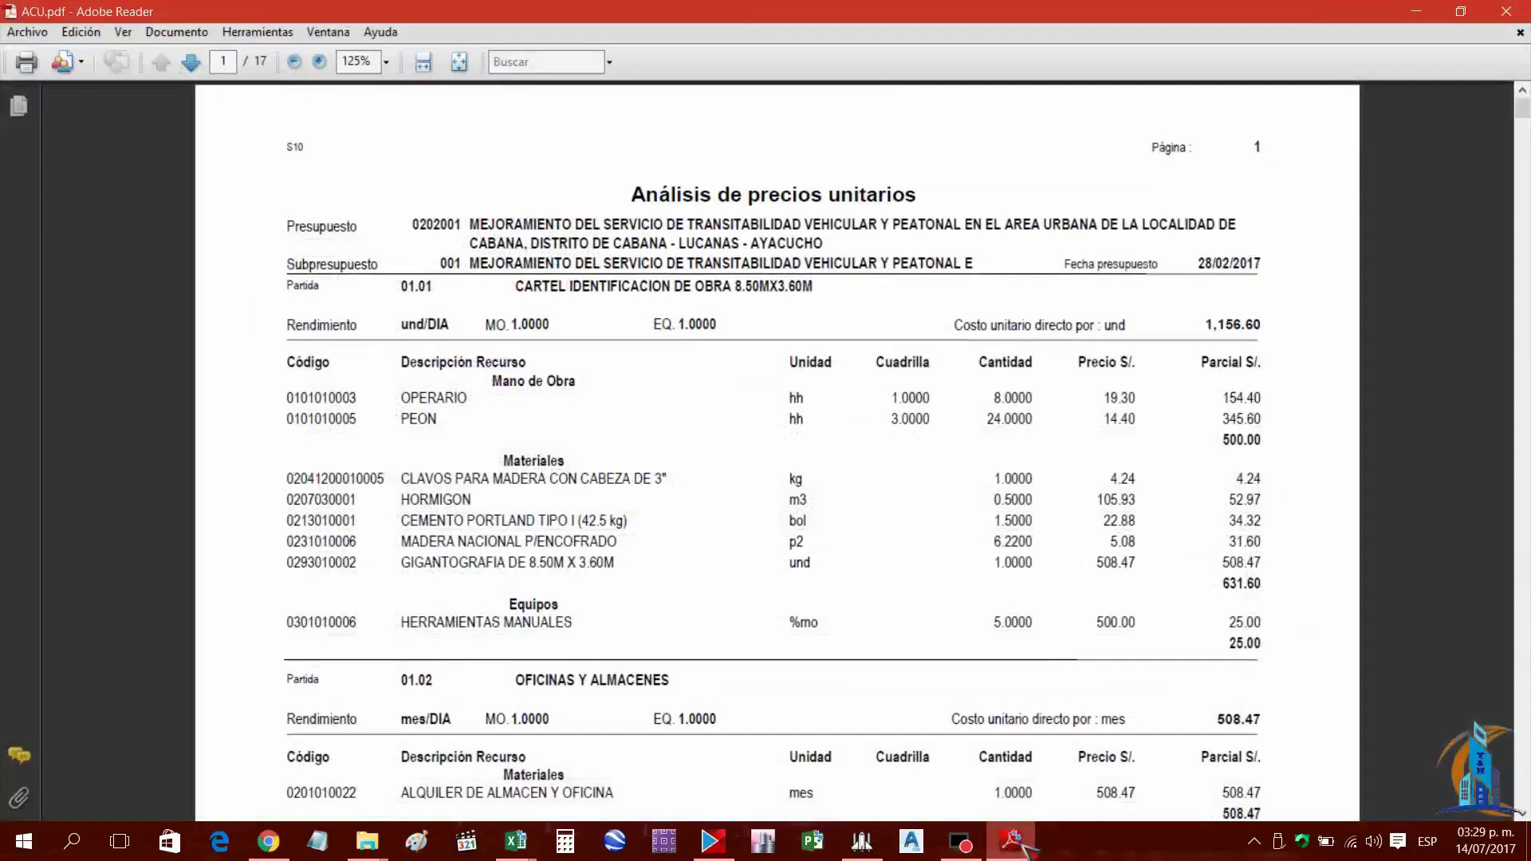
pyautogui.click(1013, 843)
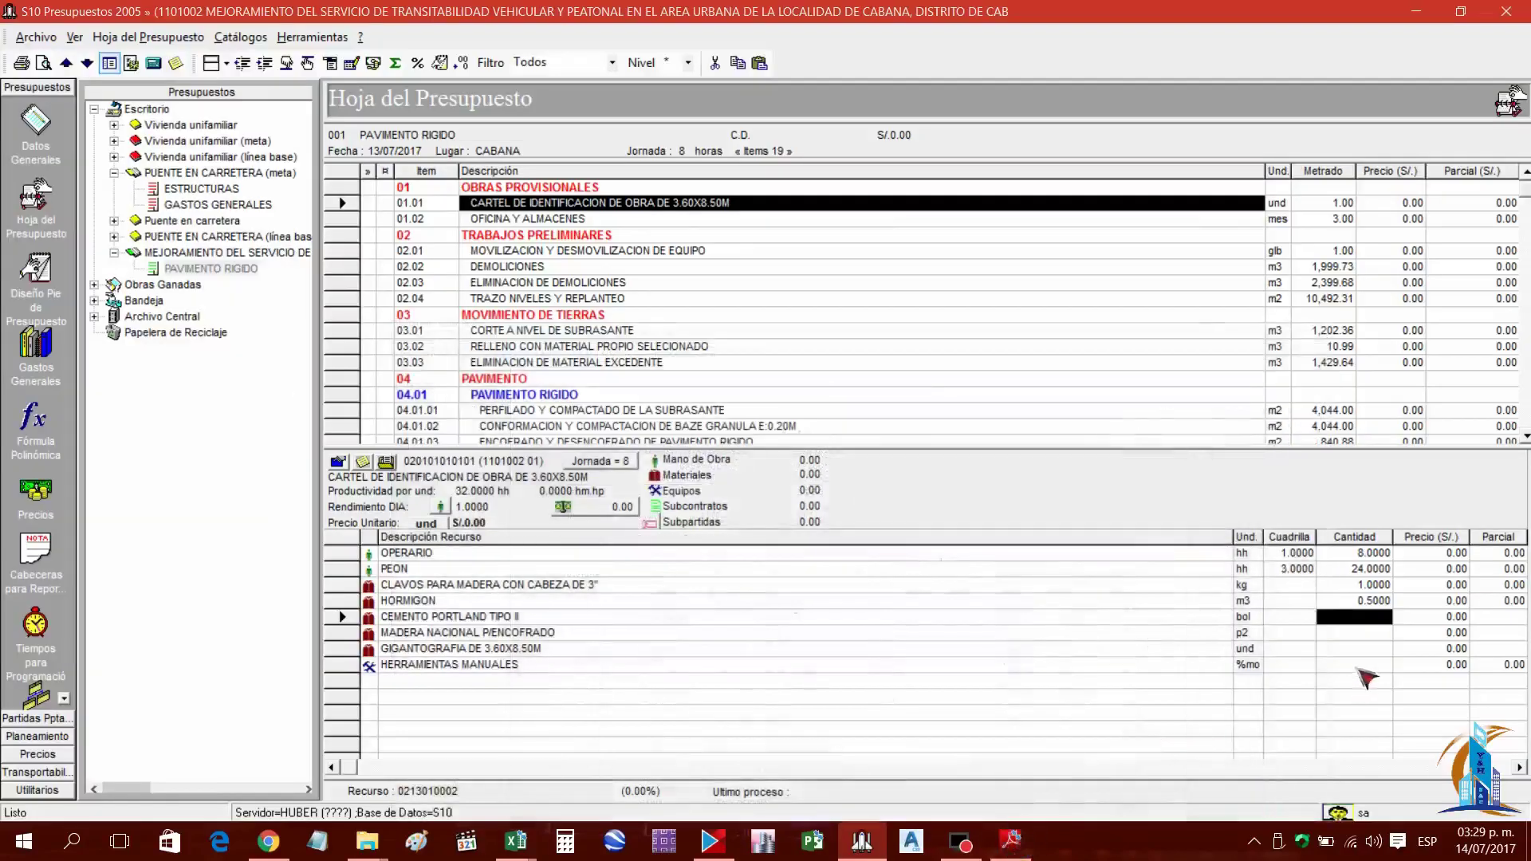
pyautogui.write('1.5')
pyautogui.press('Return')
pyautogui.click(1013, 842)
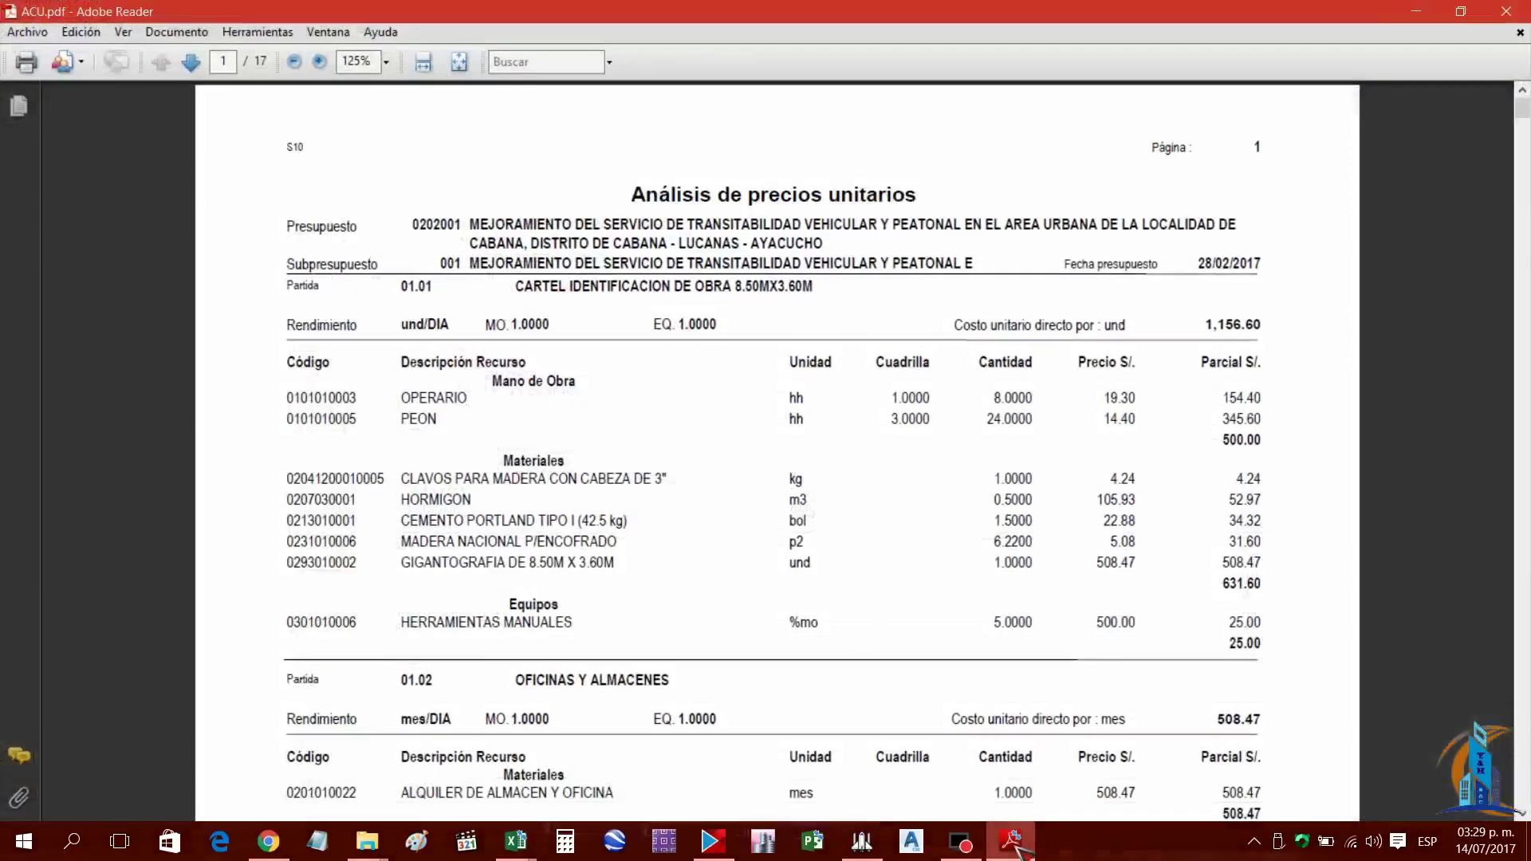
pyautogui.click(1012, 842)
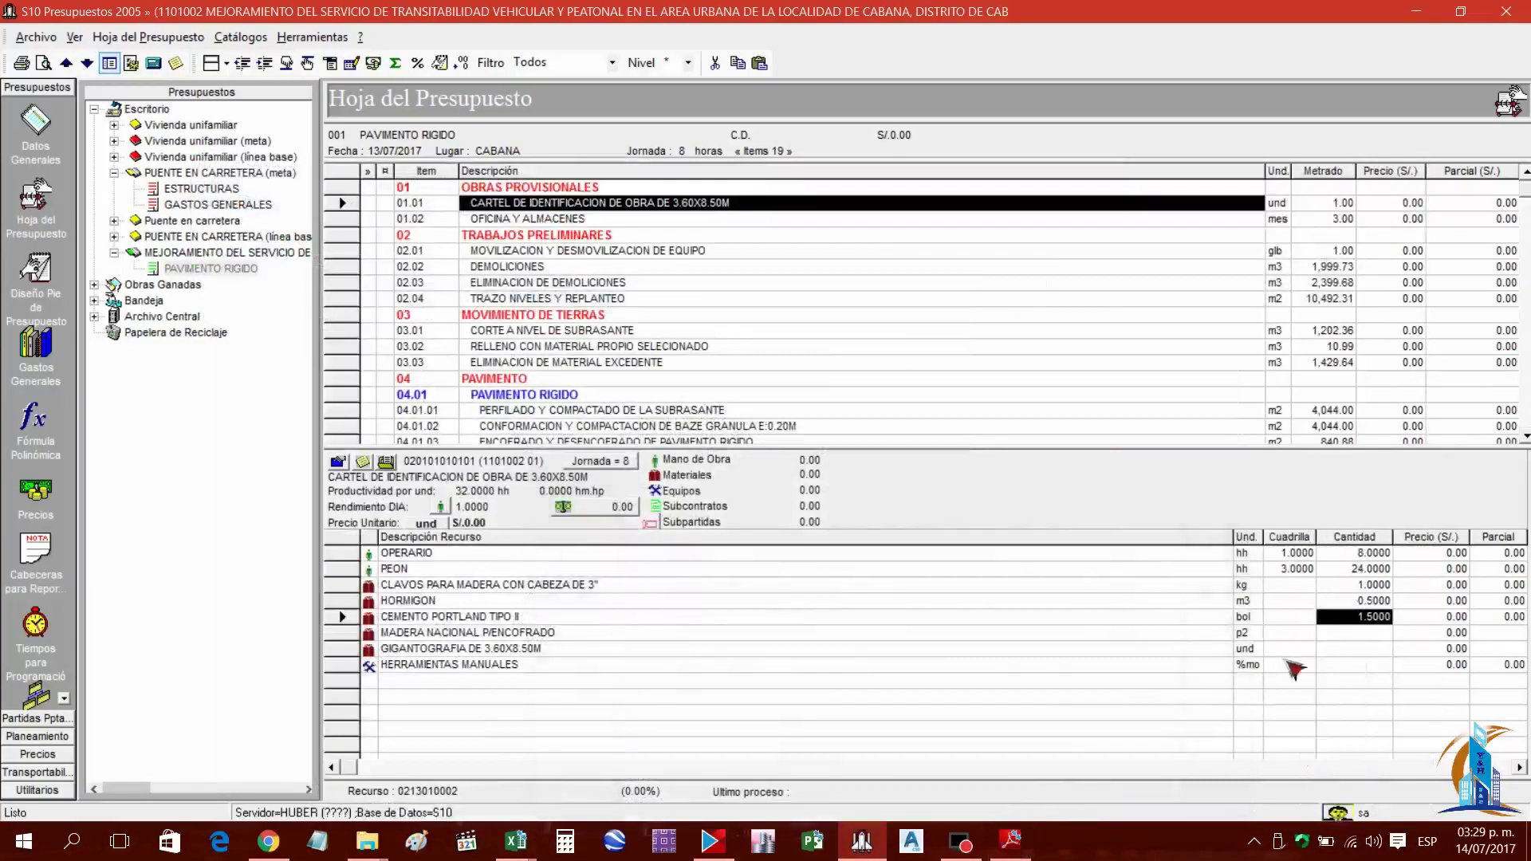
pyautogui.click(1358, 634)
pyautogui.write('6')
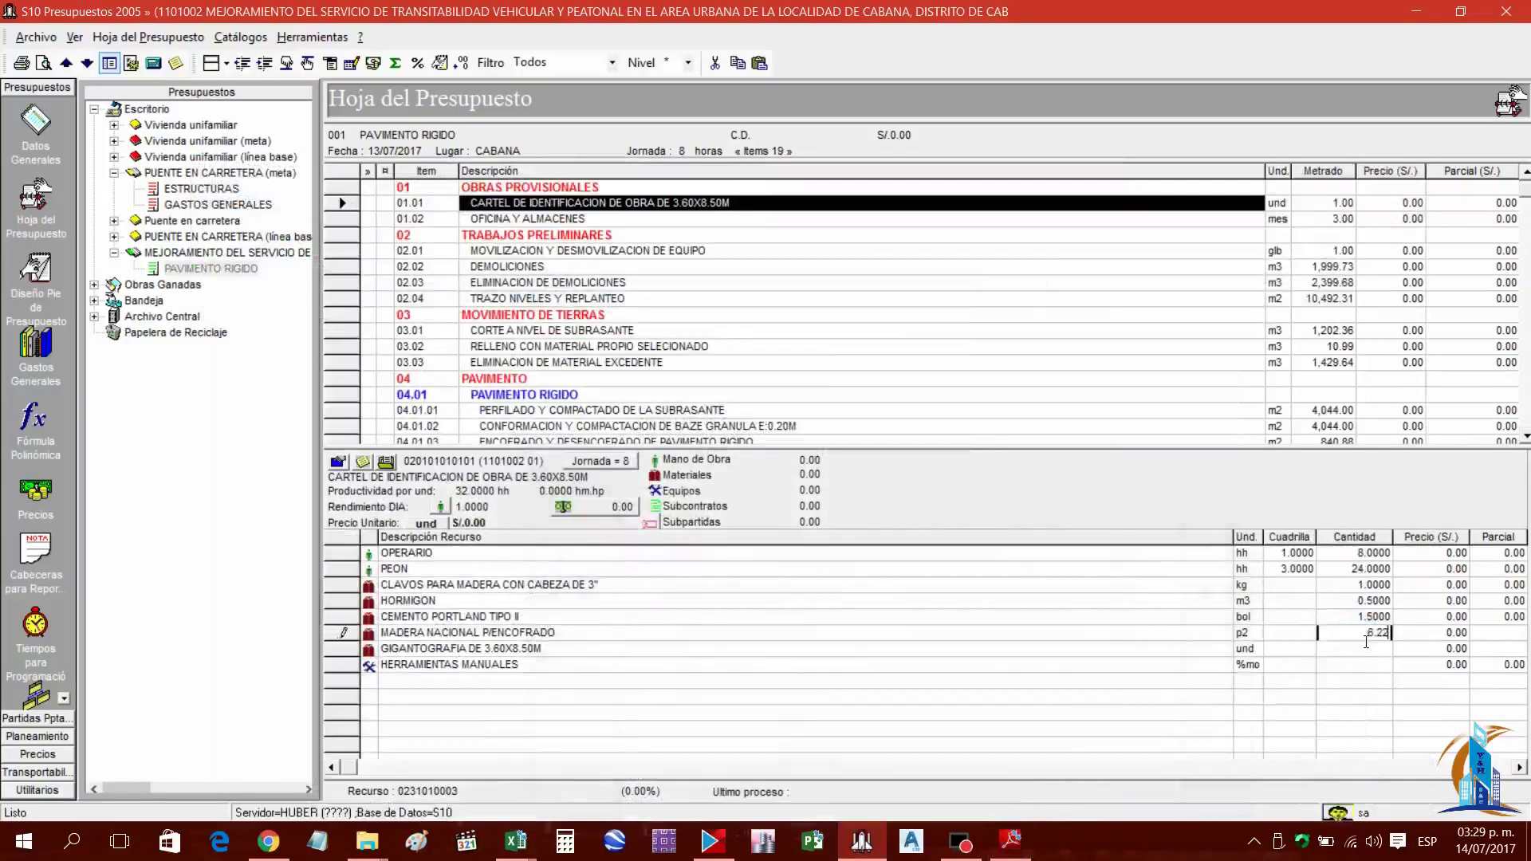
pyautogui.write('.22')
pyautogui.press('Return')
# Set the Cantidad to 1 for GIGANTOGRAFIA DE 3.60X8.50M and to 5 for HERRAMIENTAS MANUALES in item 01.01
pyautogui.click(1372, 652)
pyautogui.write('1')
pyautogui.press('Return')
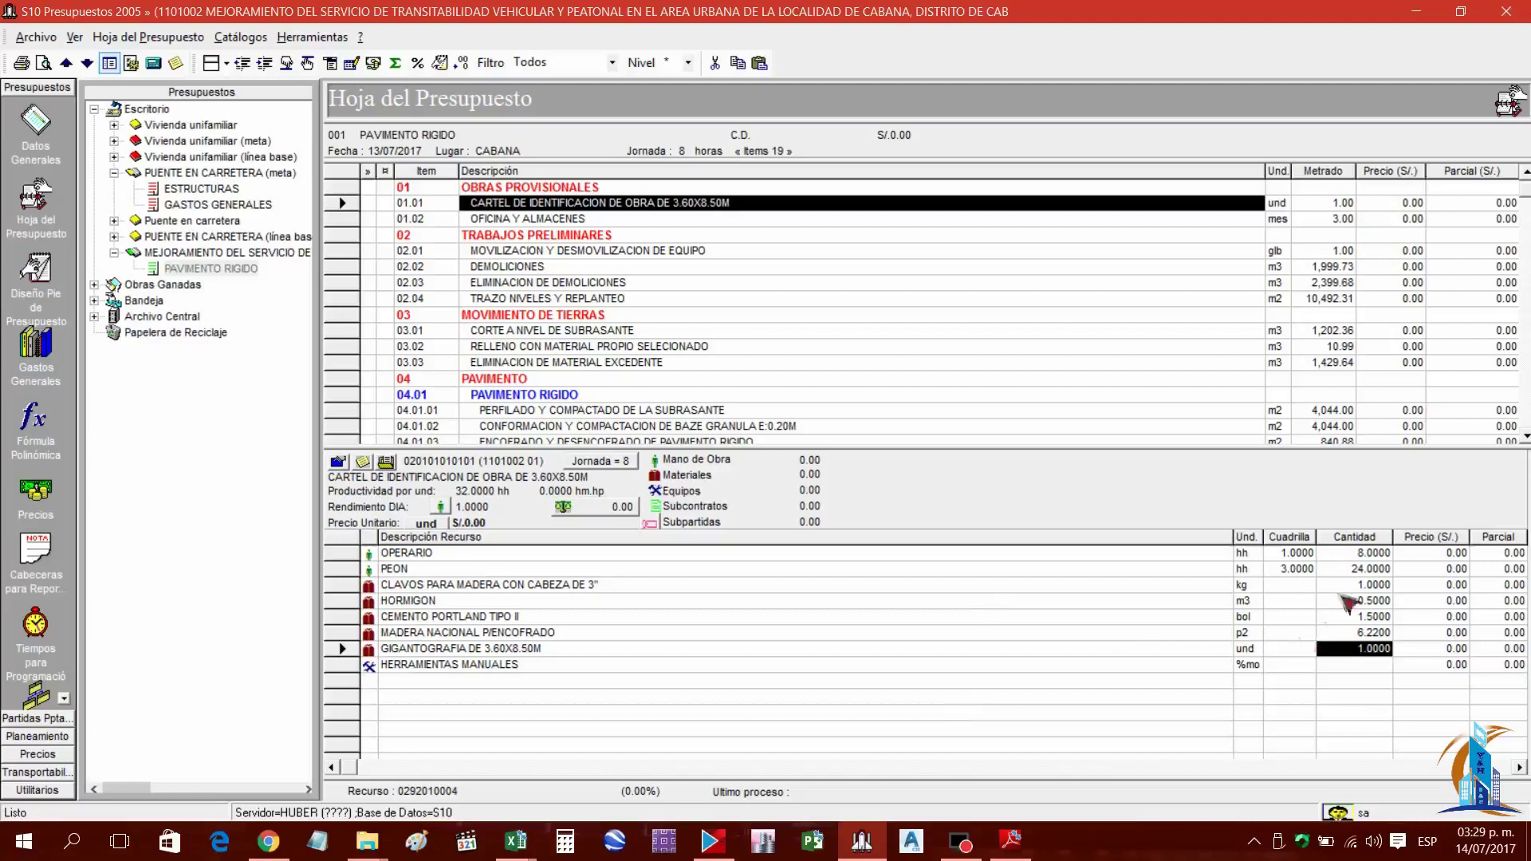
pyautogui.click(1359, 667)
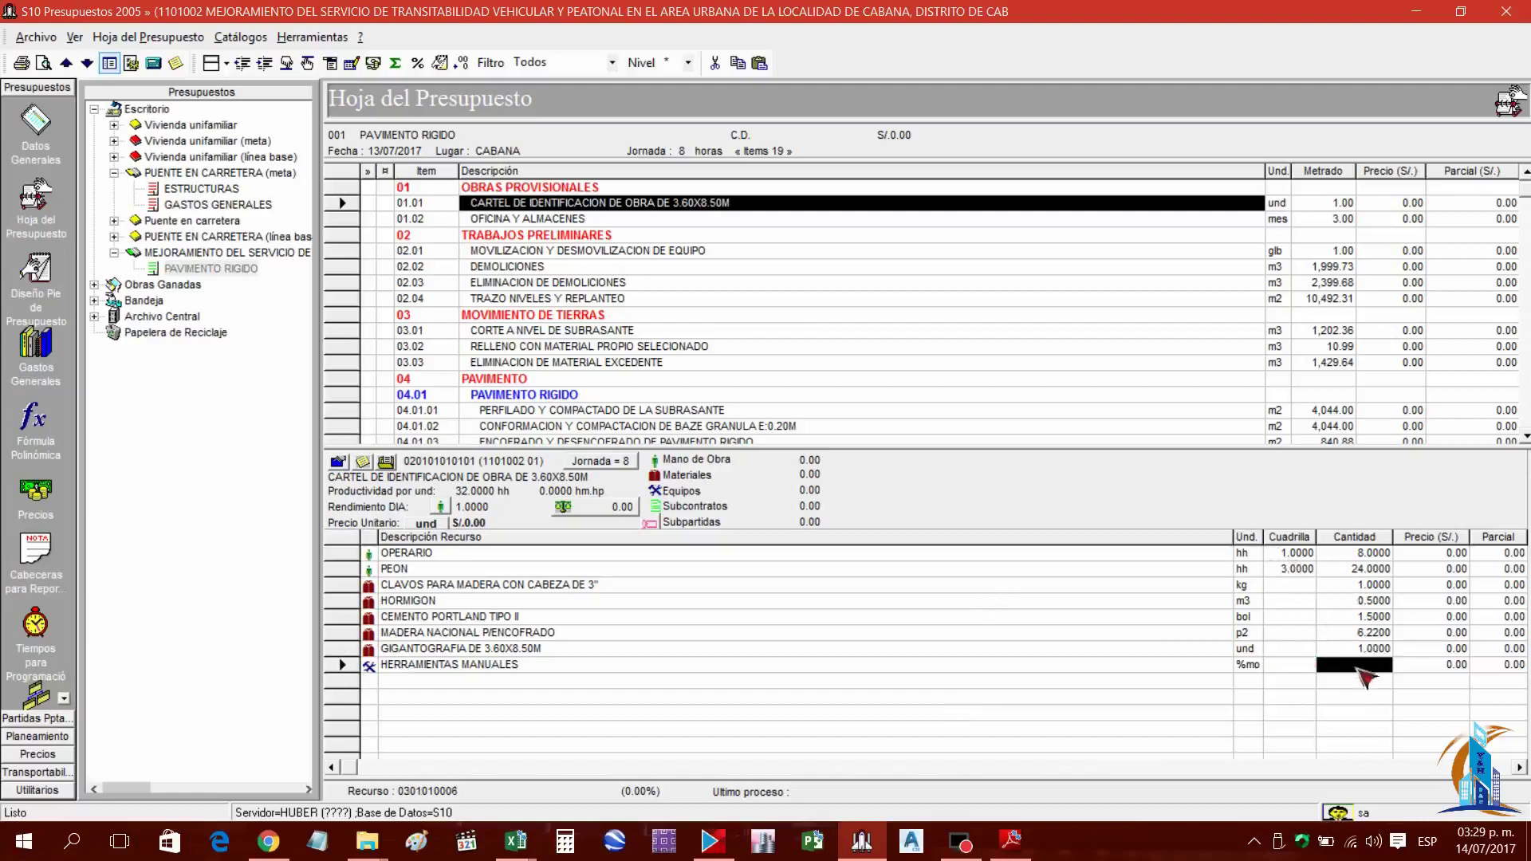
pyautogui.write('5')
pyautogui.press('Up')
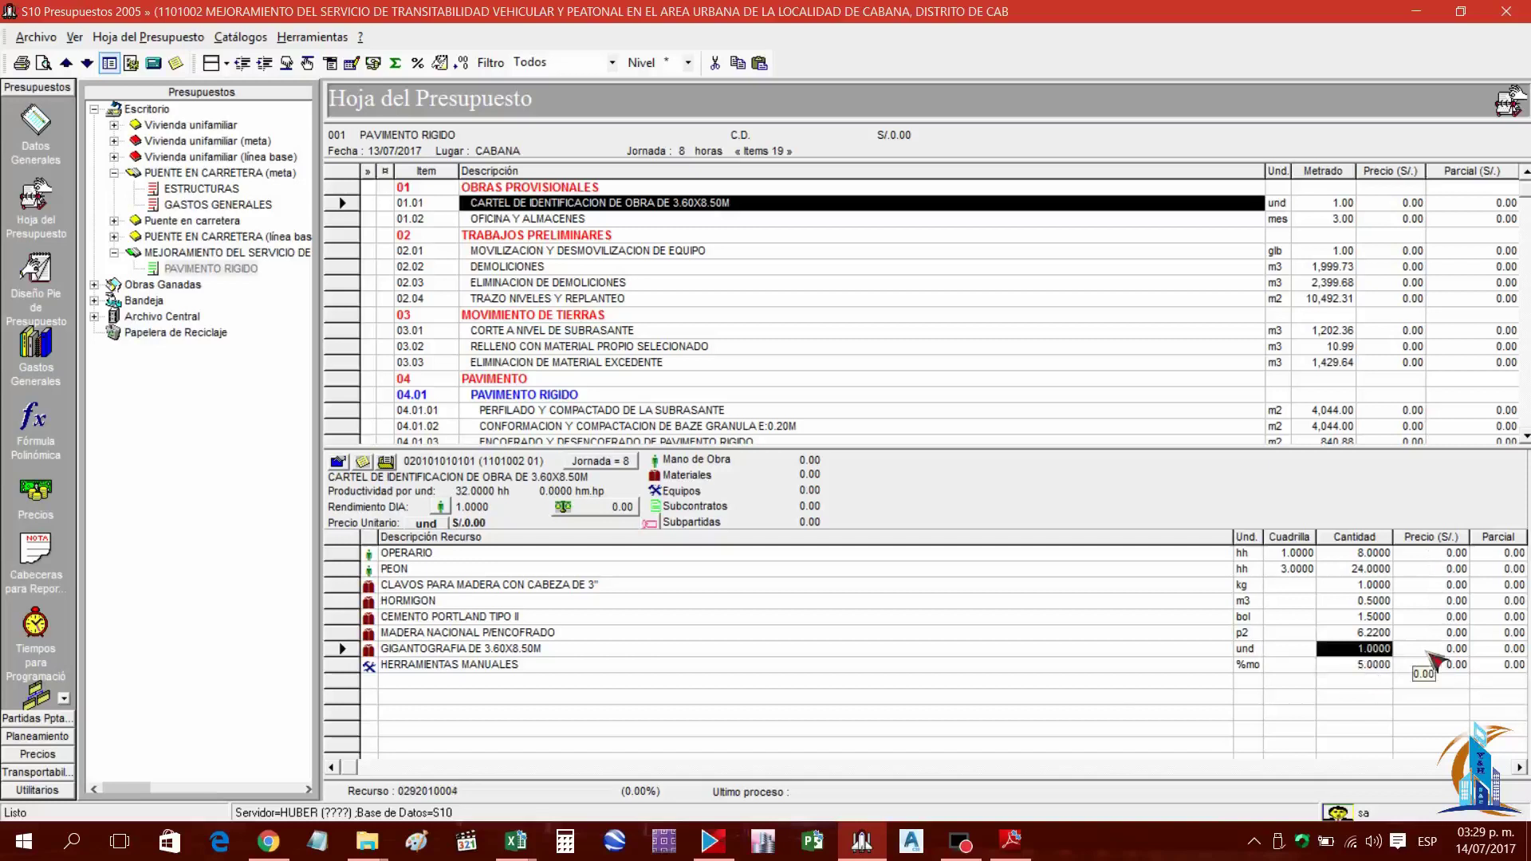
# Enter the labour prices from the ACU PDF for item 01.01: 19.30 for OPERARIO and 14.40 for PEON
pyautogui.click(1011, 839)
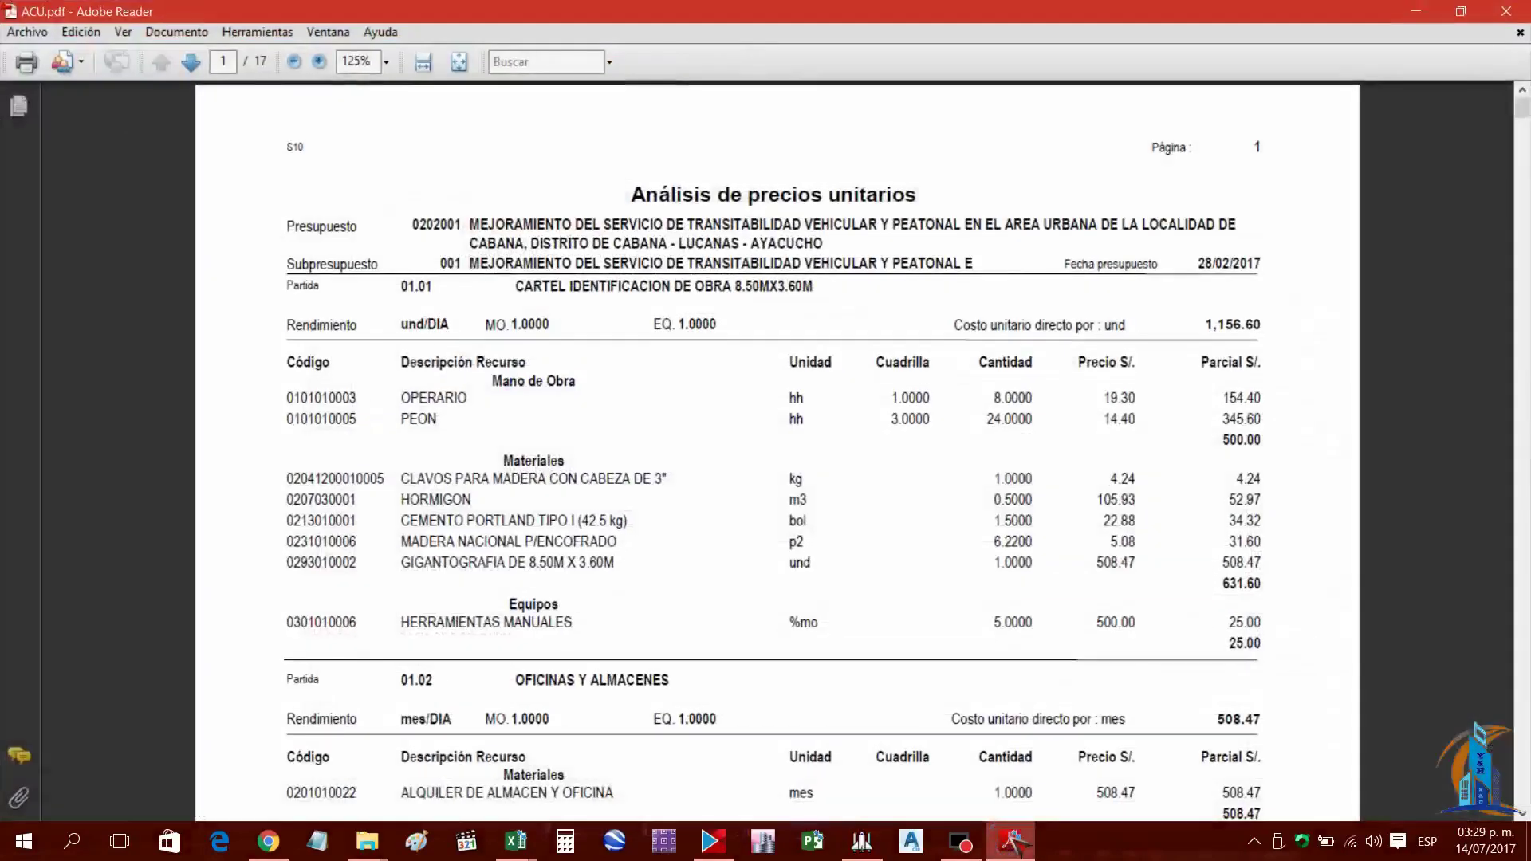
pyautogui.hotkey('alt', 'Tab')
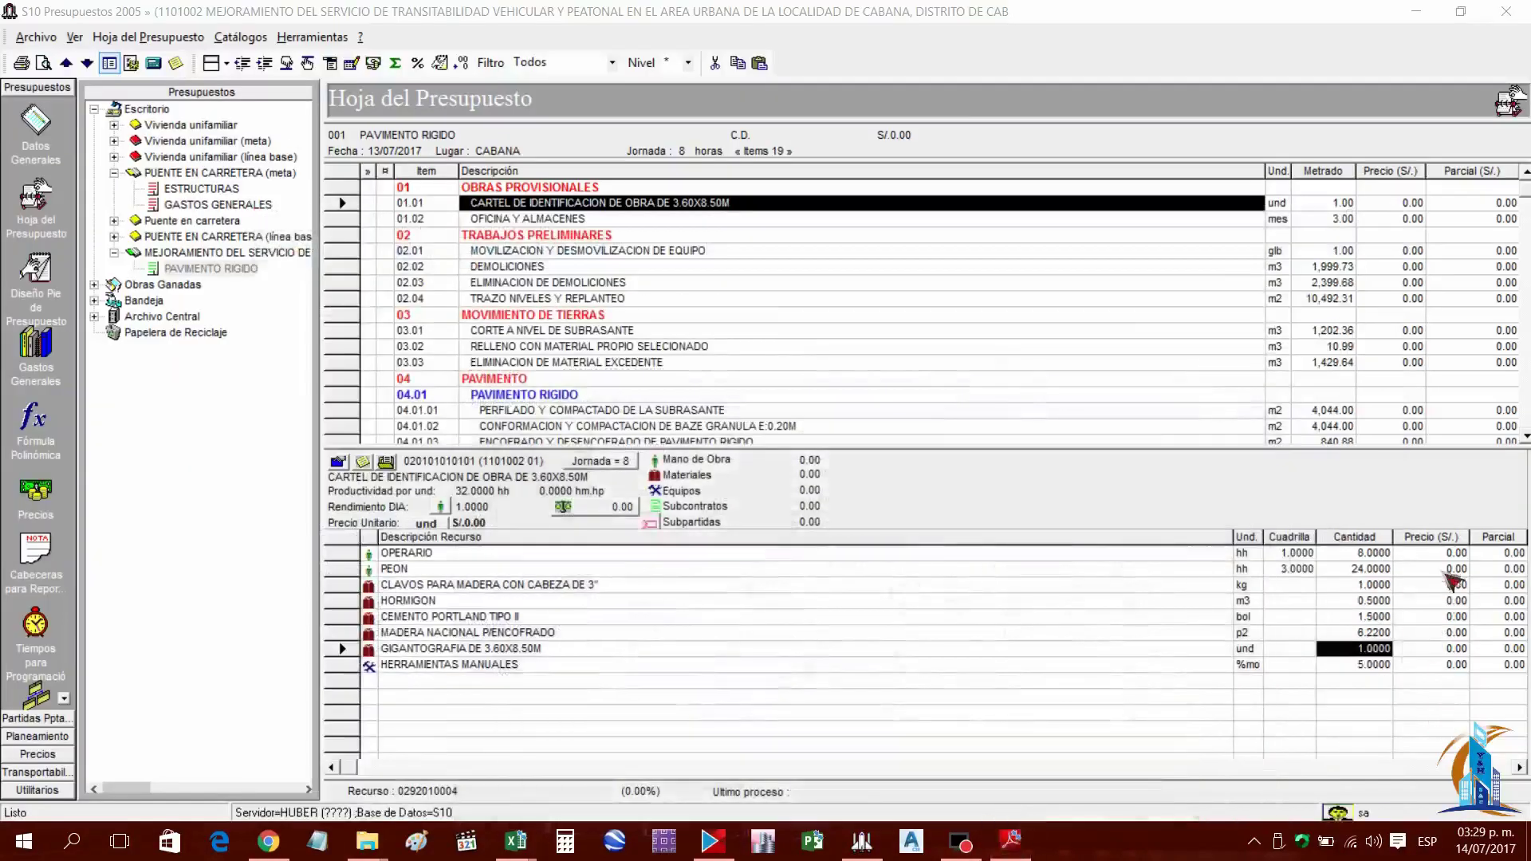
pyautogui.write('18')
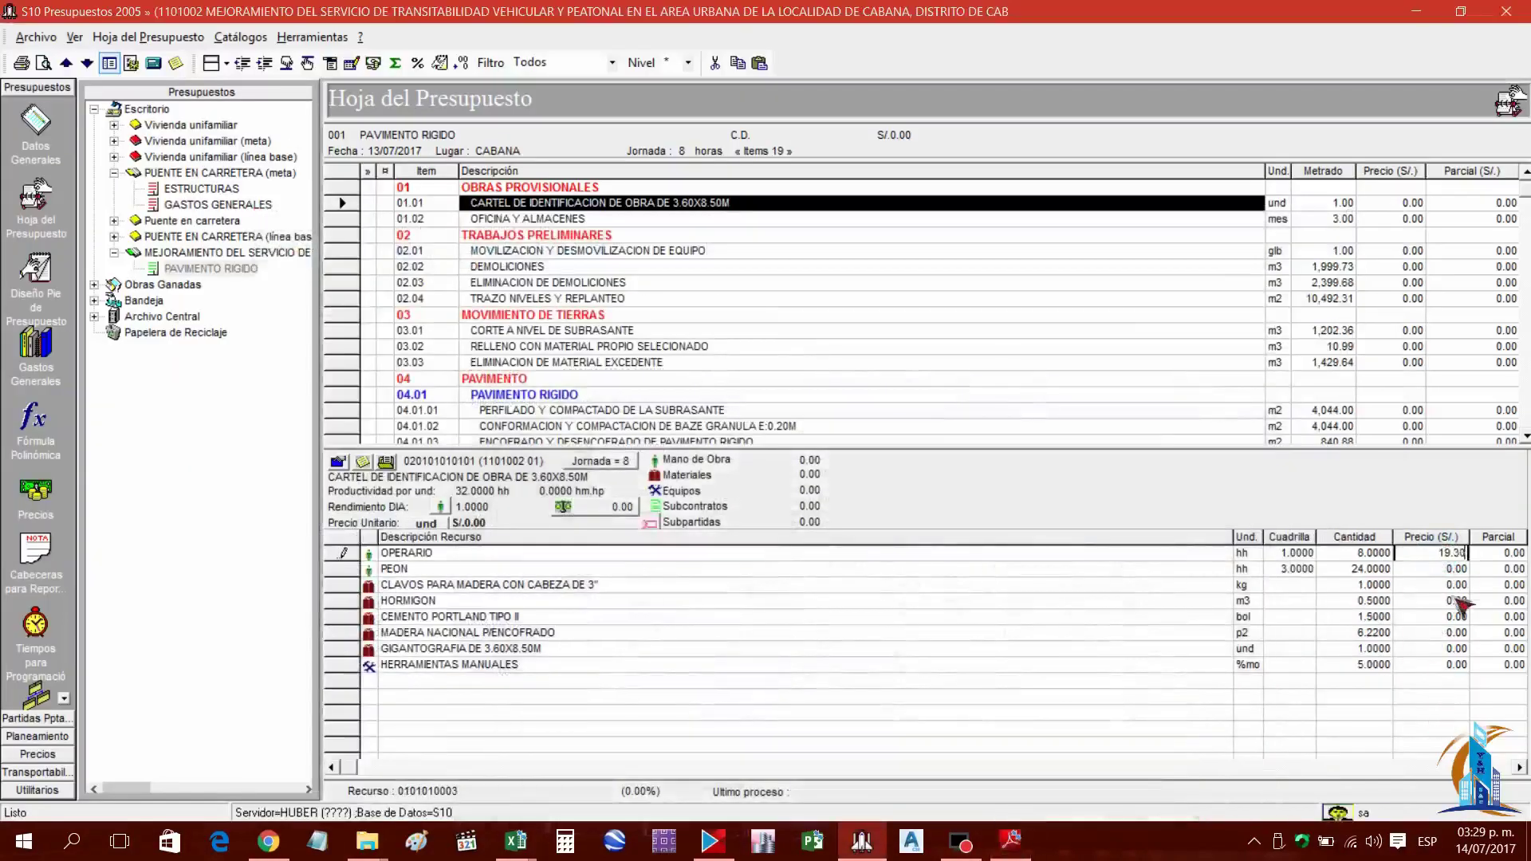
pyautogui.write('.30')
pyautogui.press('Return')
pyautogui.click(1011, 840)
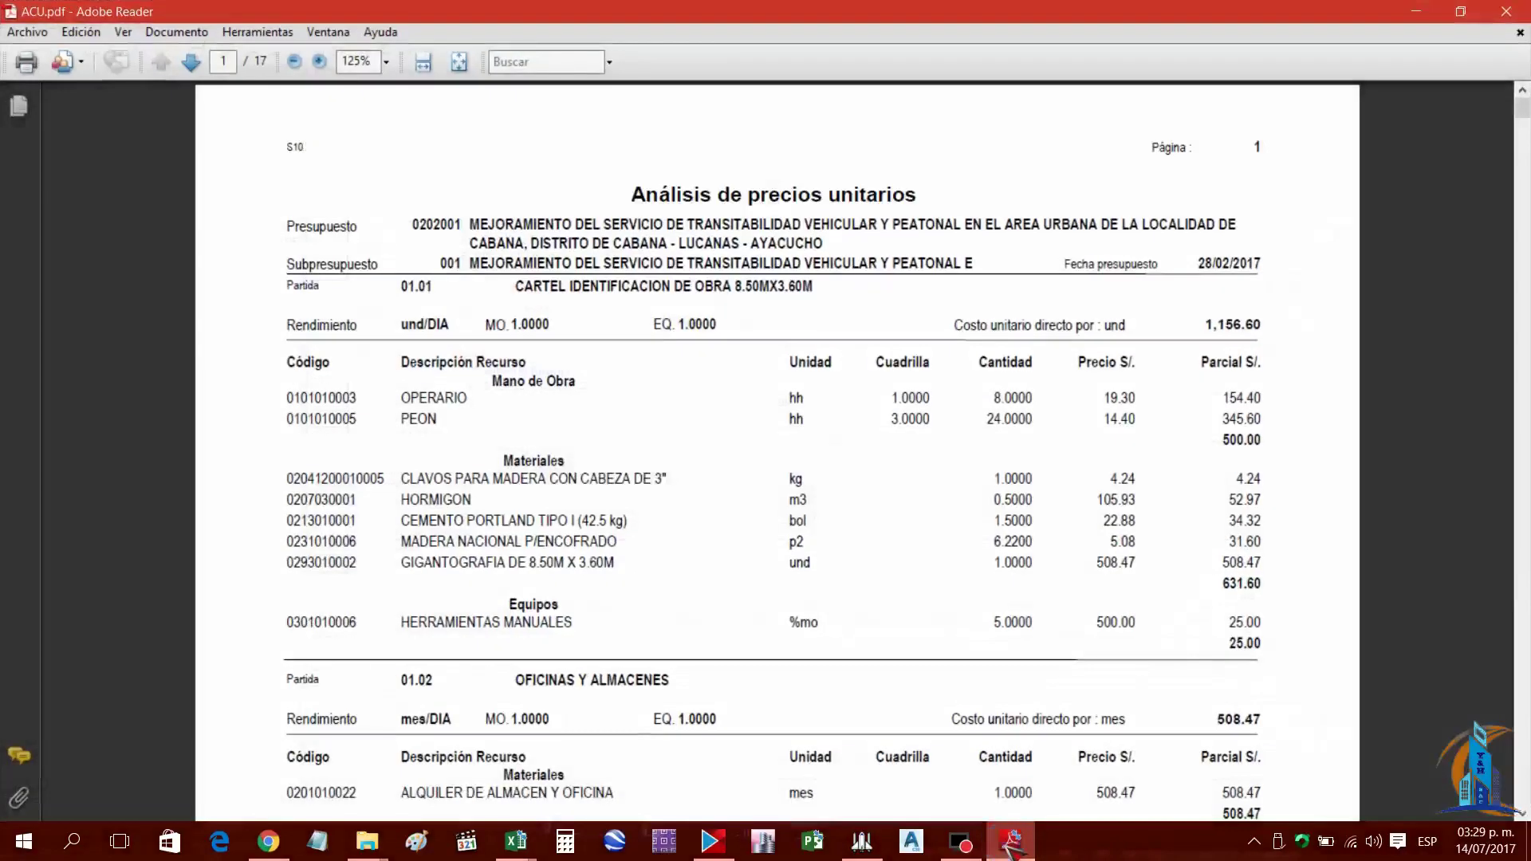
pyautogui.hotkey('alt', 'Tab')
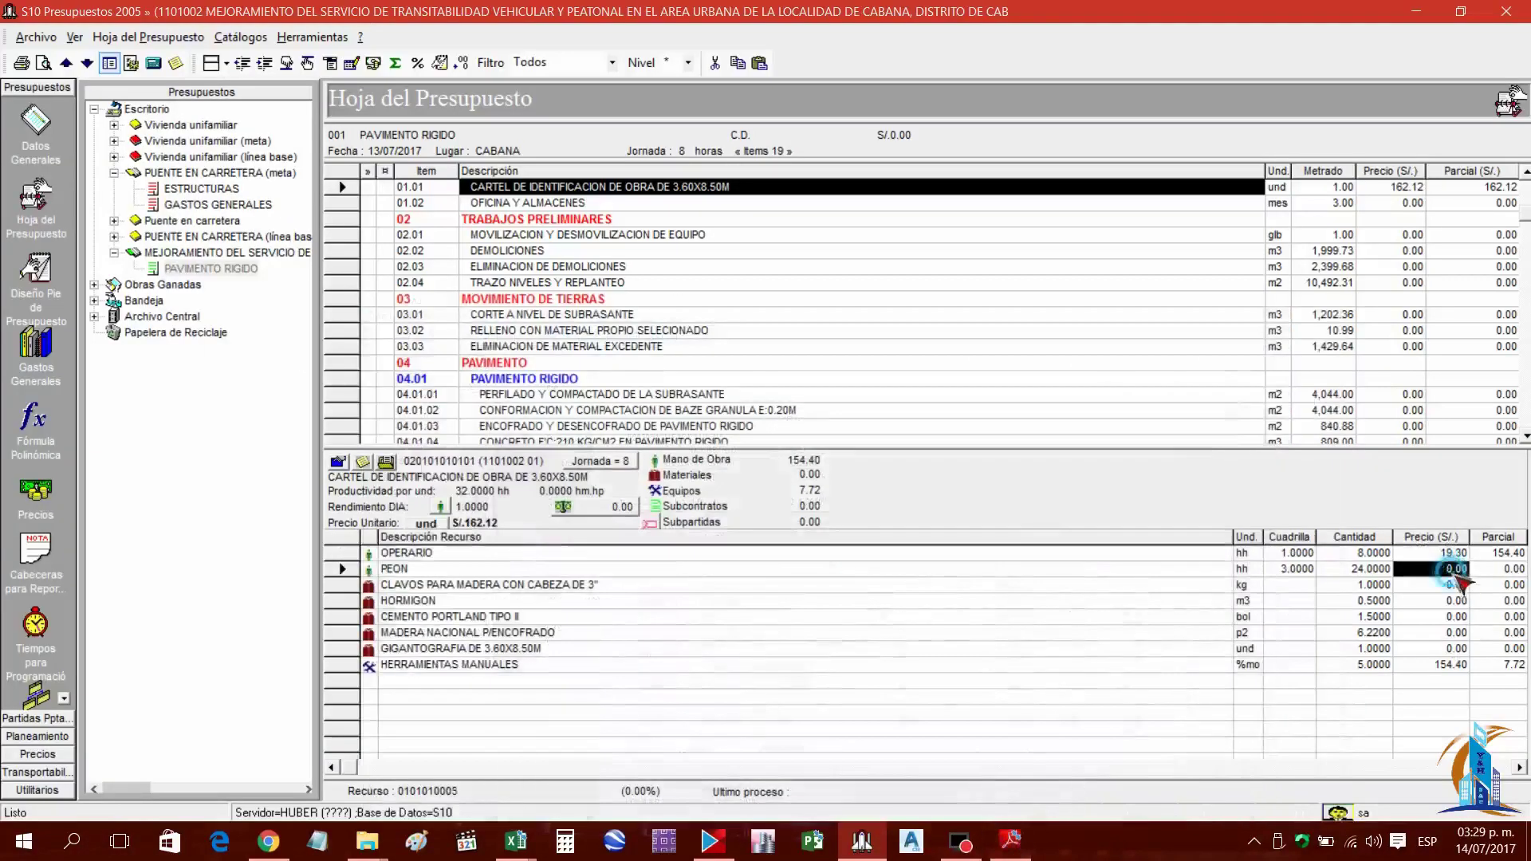
pyautogui.write('14.40')
# Enter the prices from the ACU PDF: 4.24 for CLAVOS PARA MADERA CON CABEZA DE 3" and 105.93 for HORMIGON
pyautogui.click(1011, 840)
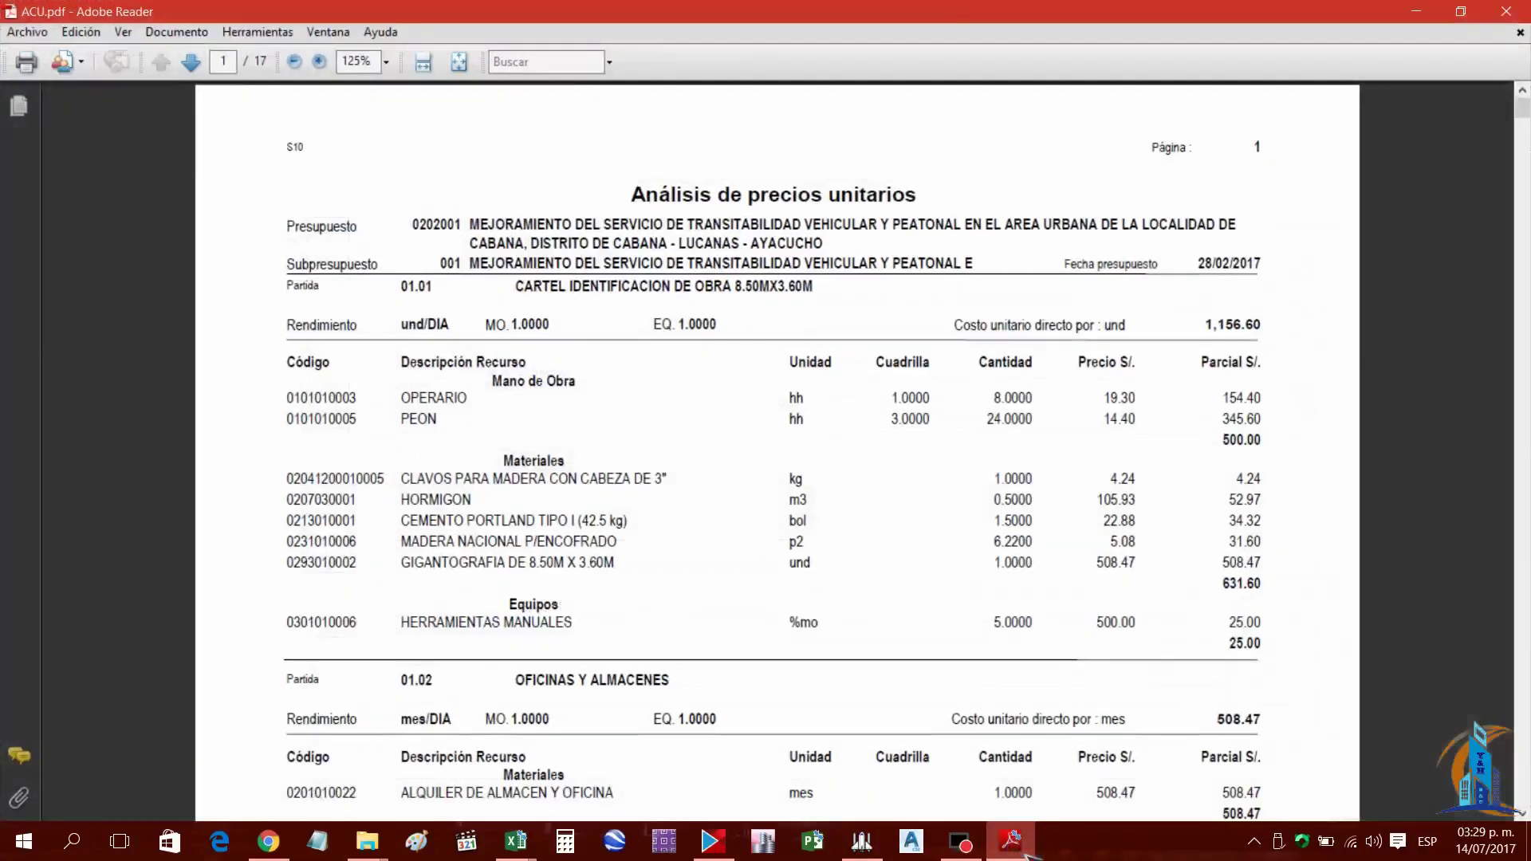
pyautogui.hotkey('alt', 'Tab')
pyautogui.click(1445, 585)
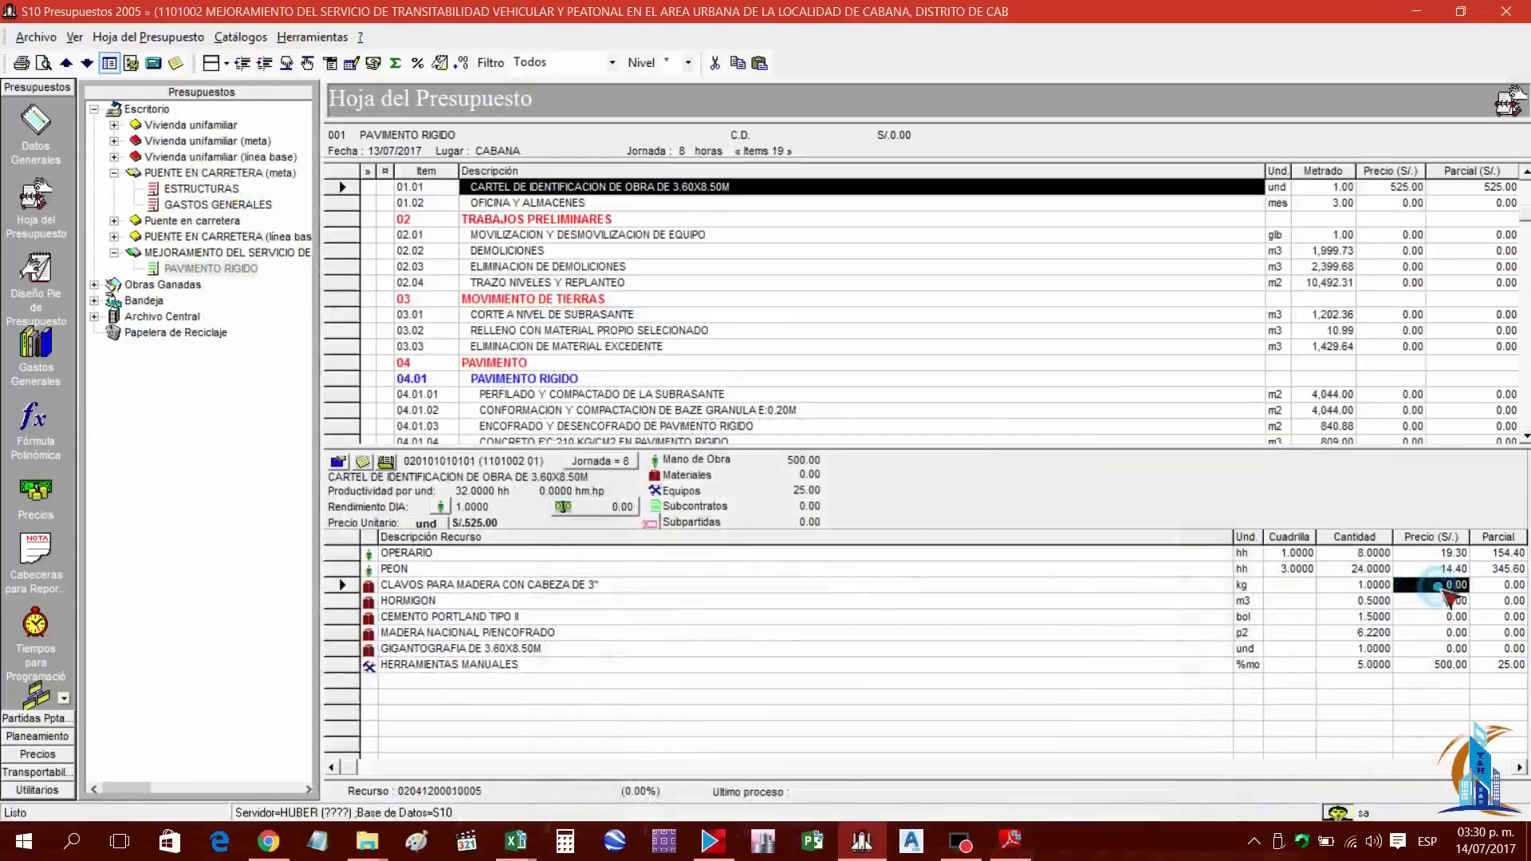
pyautogui.write('4.24')
pyautogui.press('Return')
pyautogui.click(1011, 846)
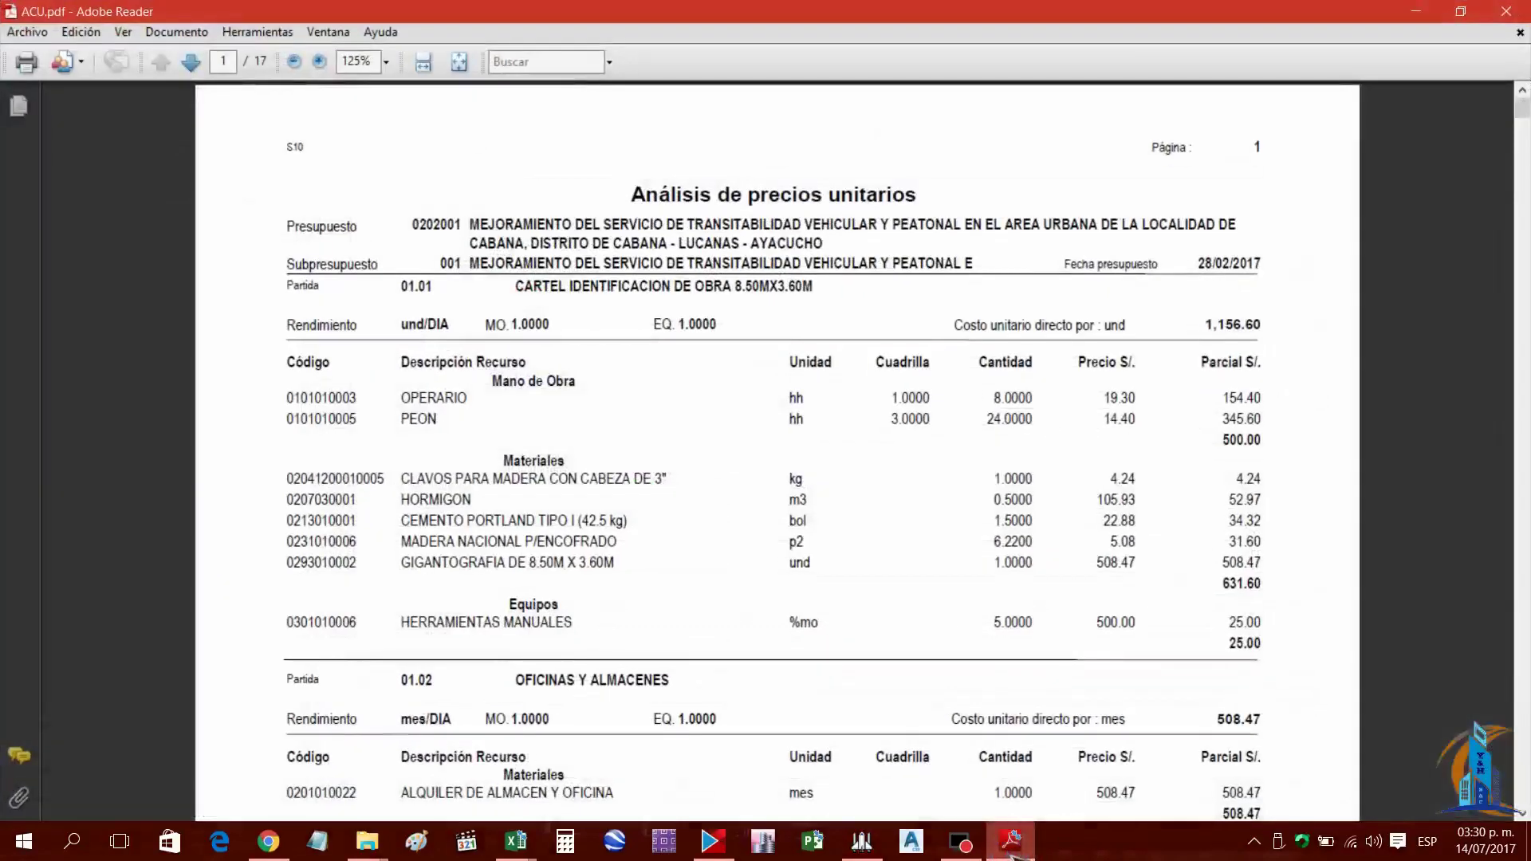
pyautogui.hotkey('alt', 'Tab')
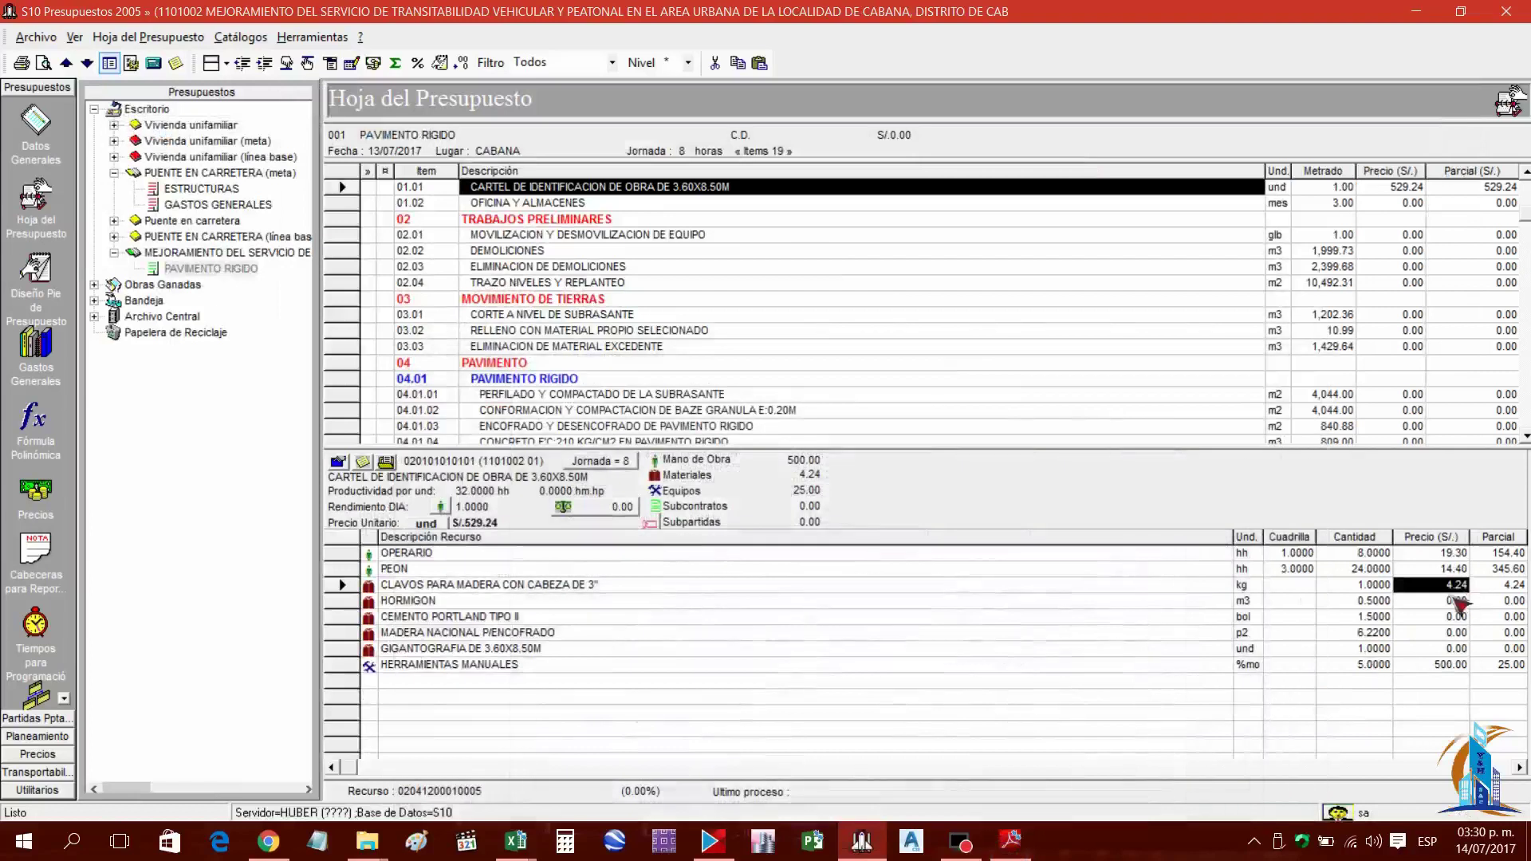
pyautogui.click(1445, 600)
pyautogui.write('105.9')
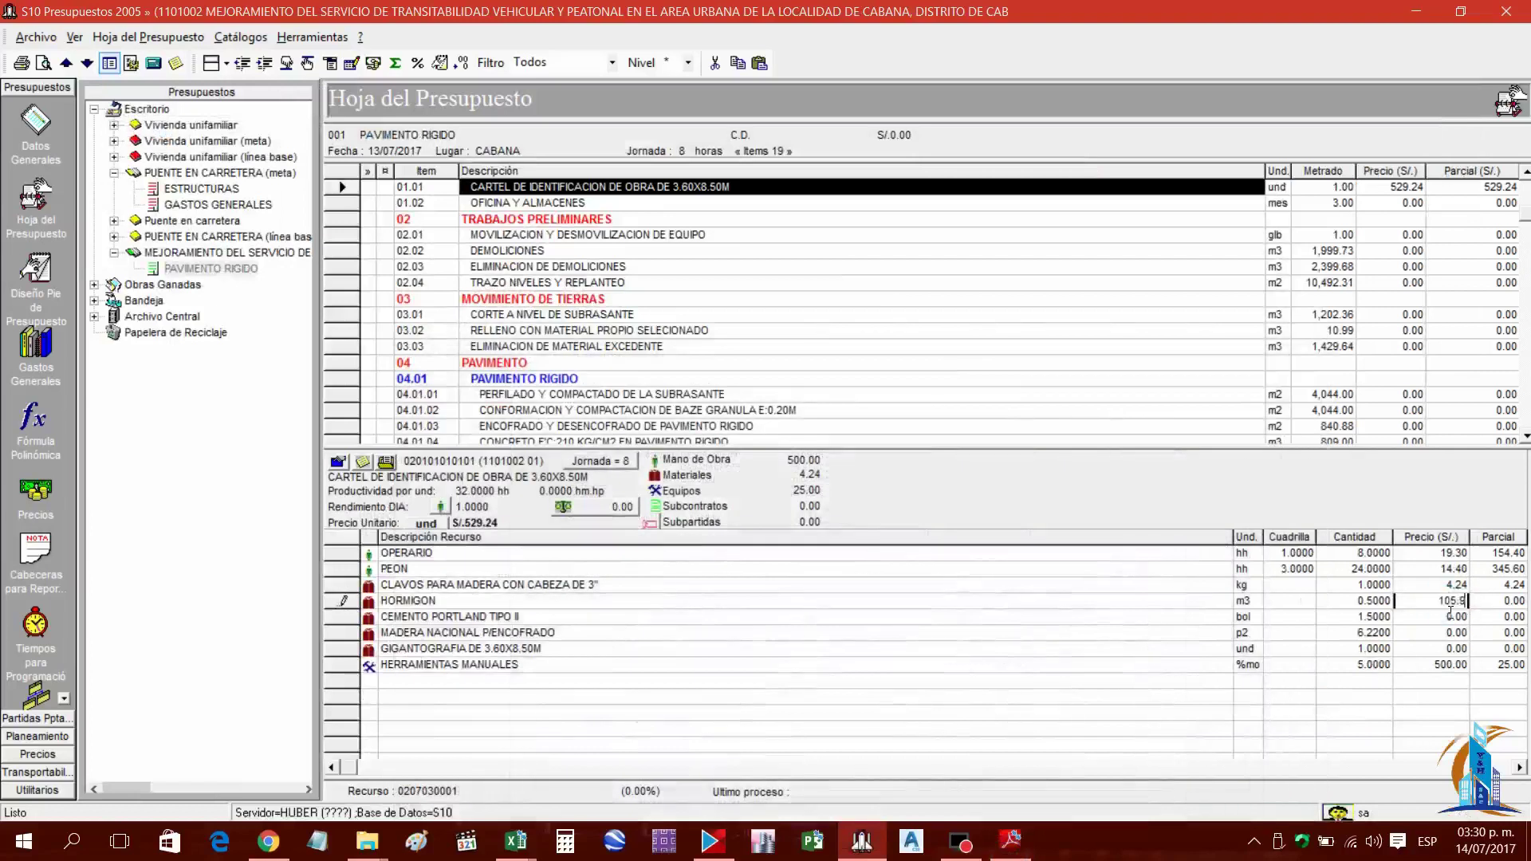
pyautogui.write('3')
pyautogui.press('Return')
# Enter the prices from the ACU PDF: 22.88 for CEMENTO PORTLAND TIPO II and 5.08 for MADERA NACIONAL P/ENCOFRADO
pyautogui.click(1011, 842)
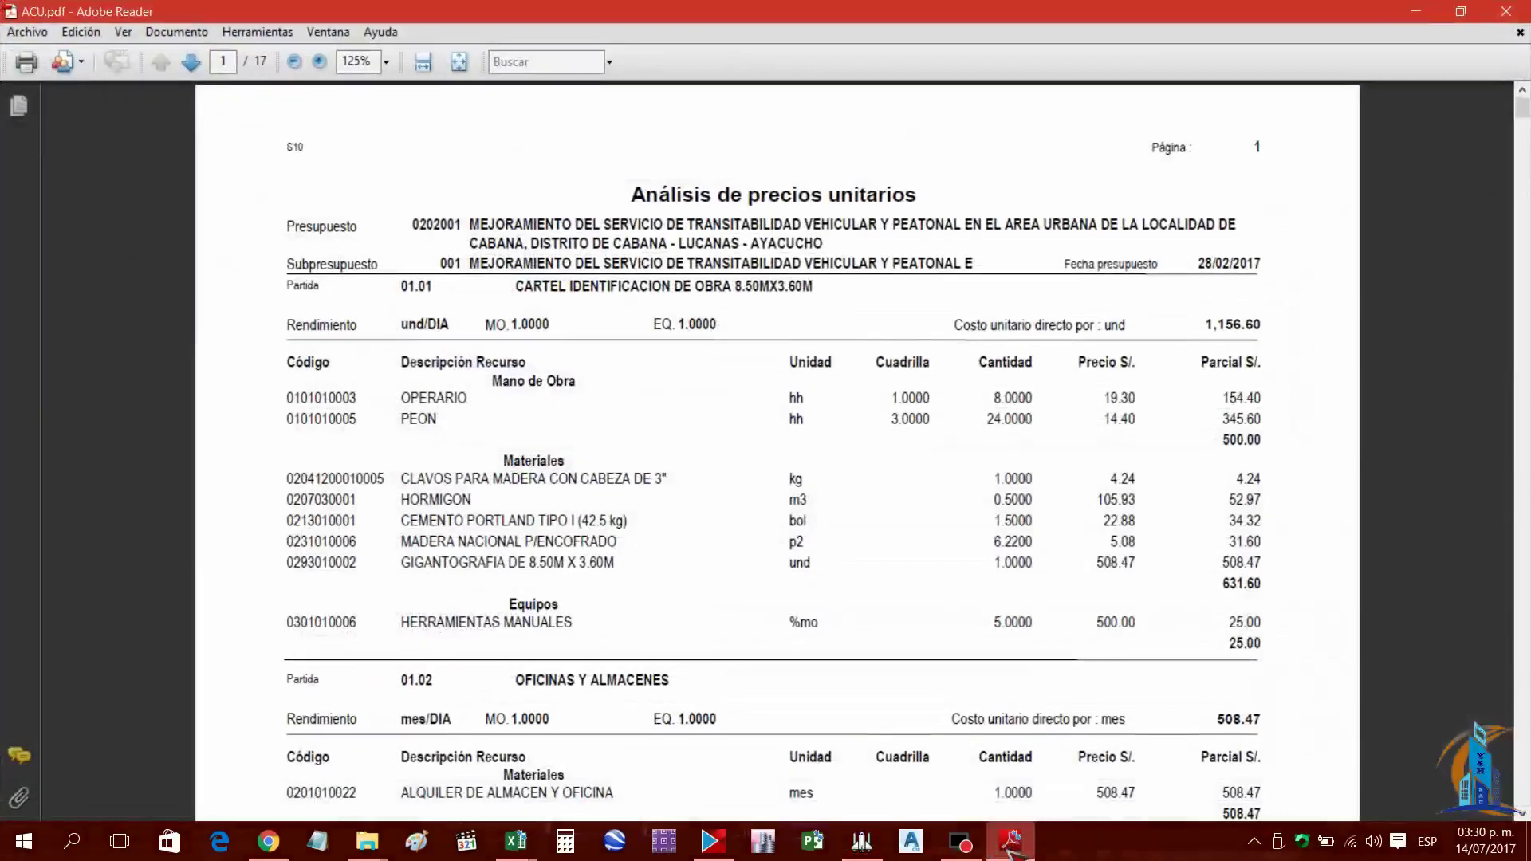
pyautogui.hotkey('alt', 'Tab')
pyautogui.click(1440, 617)
pyautogui.write('22.88')
pyautogui.press('Return')
pyautogui.click(1029, 843)
pyautogui.hotkey('alt', 'Tab')
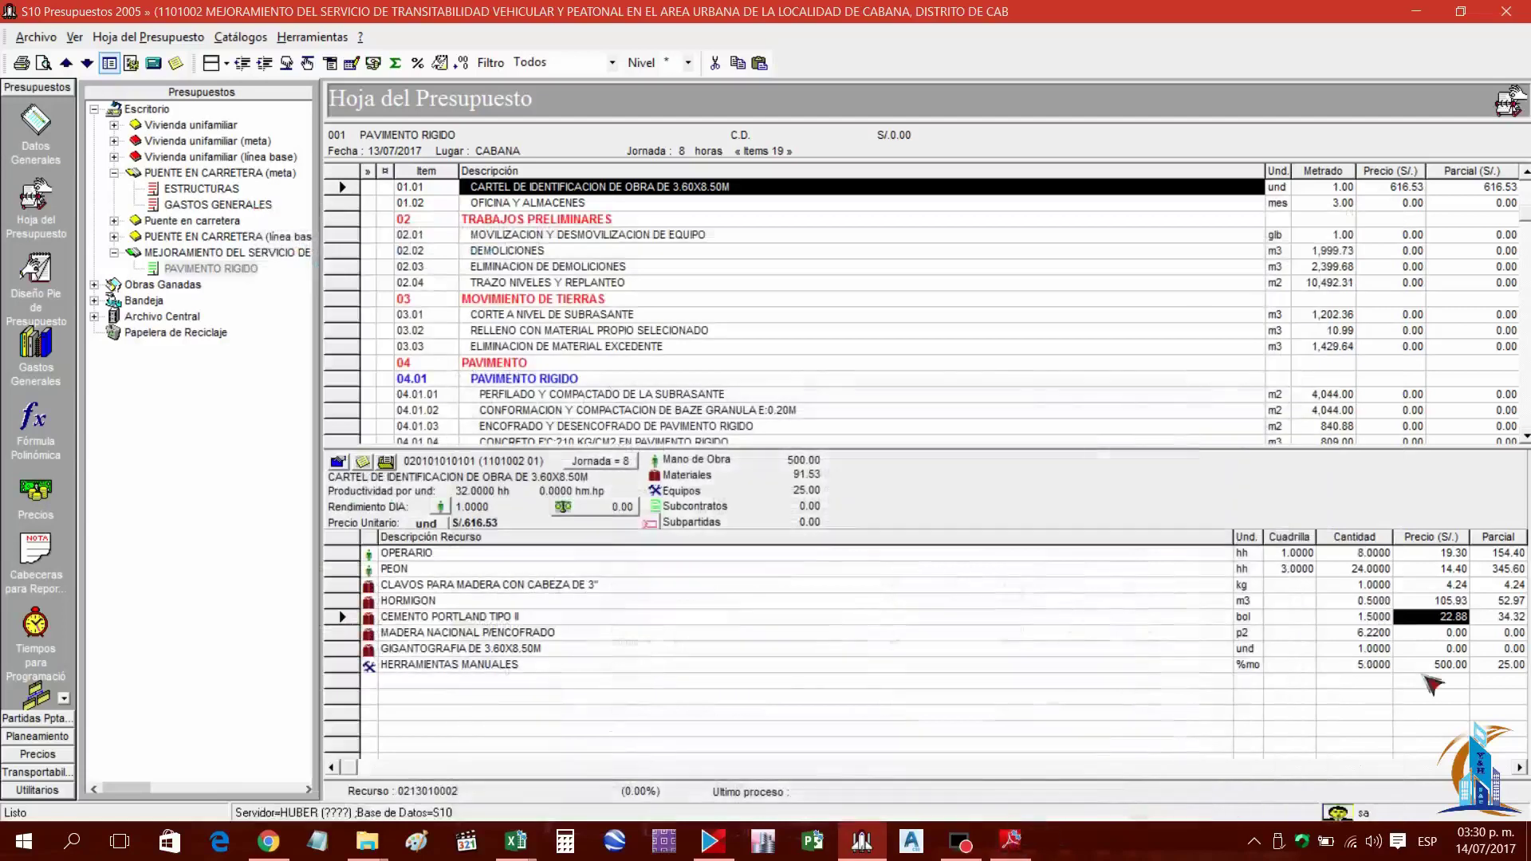
pyautogui.click(1440, 633)
pyautogui.write('5')
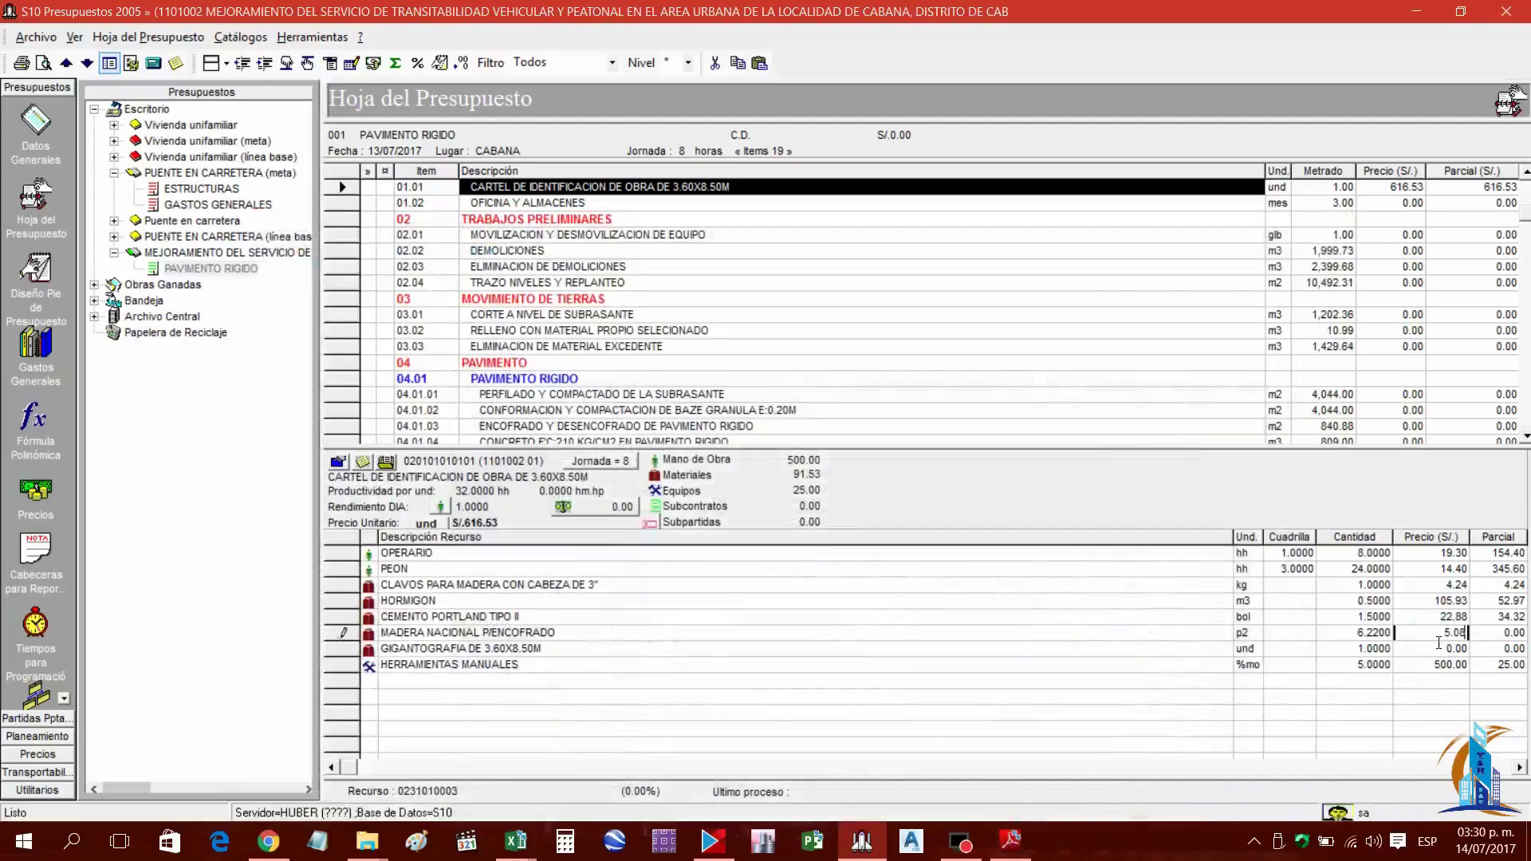
pyautogui.press('Return')
# Set the price of GIGANTOGRAFIA DE 3.60X8.50M to 508.47 and compare the item's unit price with the ACU PDF
pyautogui.click(1012, 841)
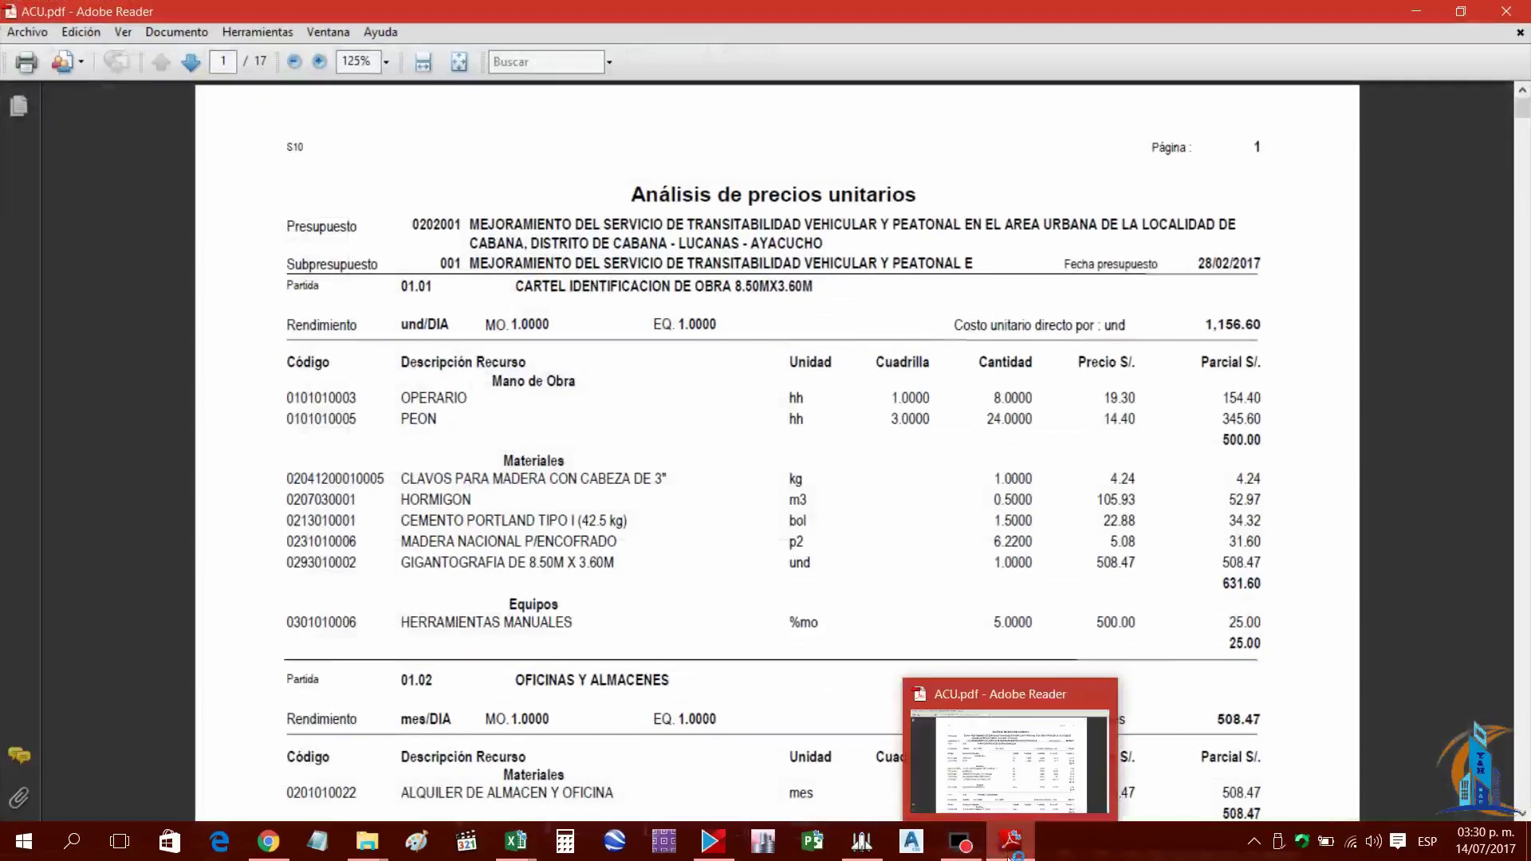
pyautogui.click(1011, 841)
pyautogui.click(1011, 841)
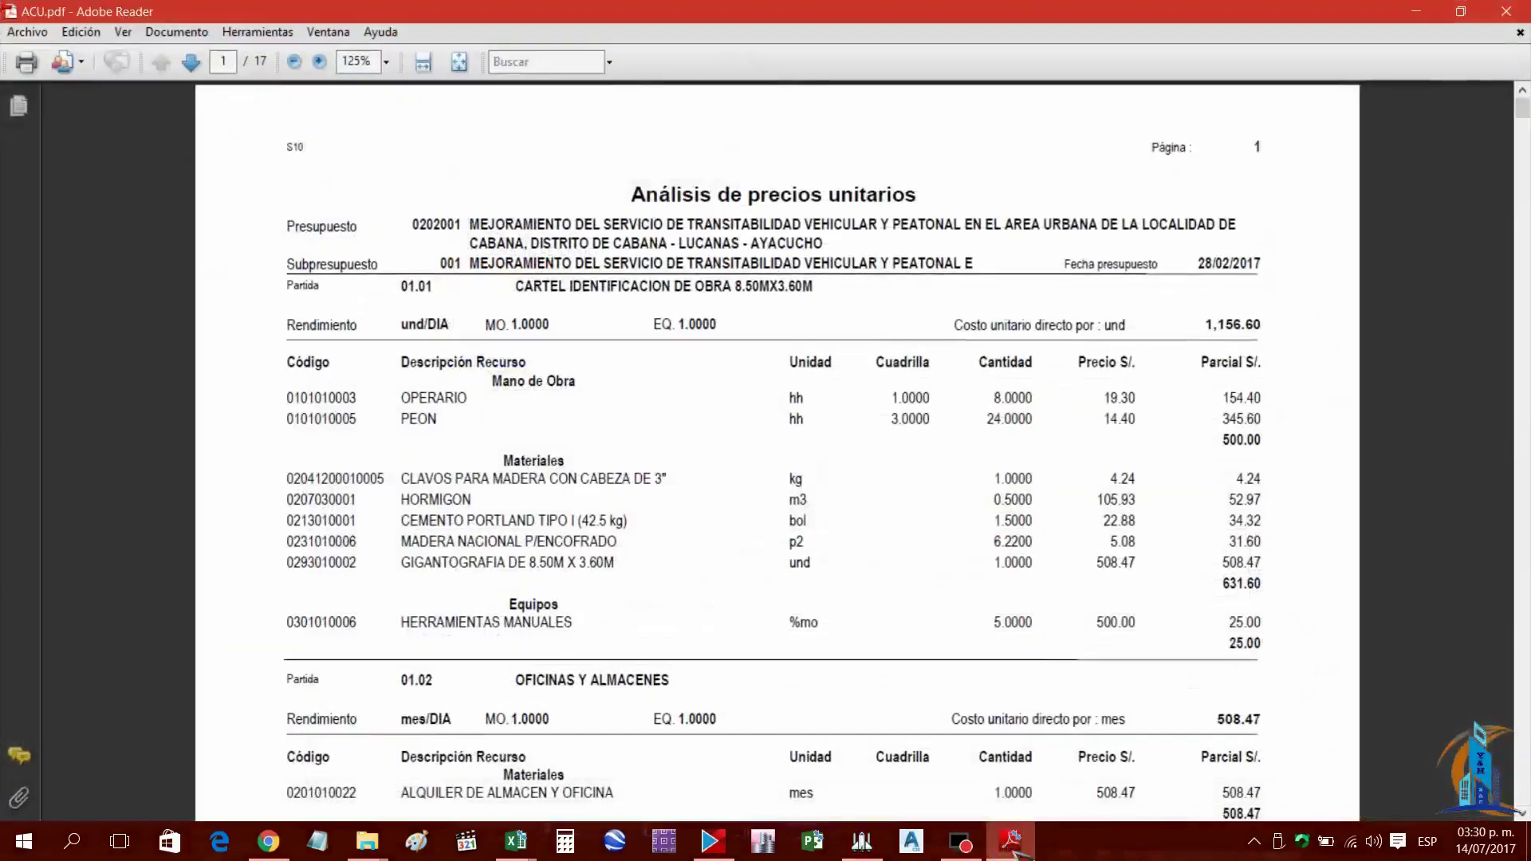
pyautogui.click(1011, 841)
pyautogui.click(1440, 649)
pyautogui.write('50')
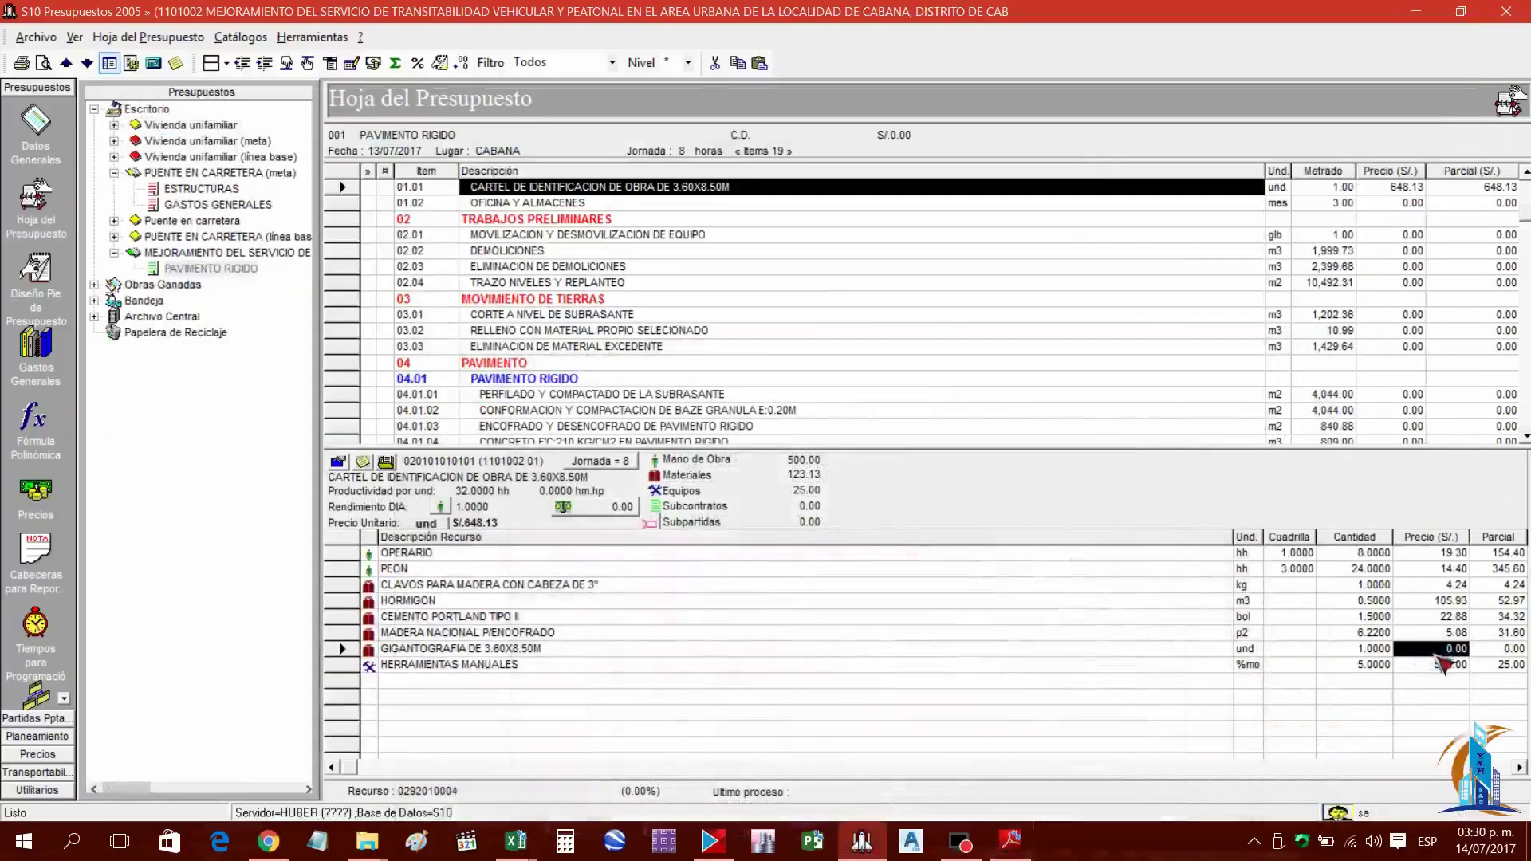
pyautogui.write('8.47')
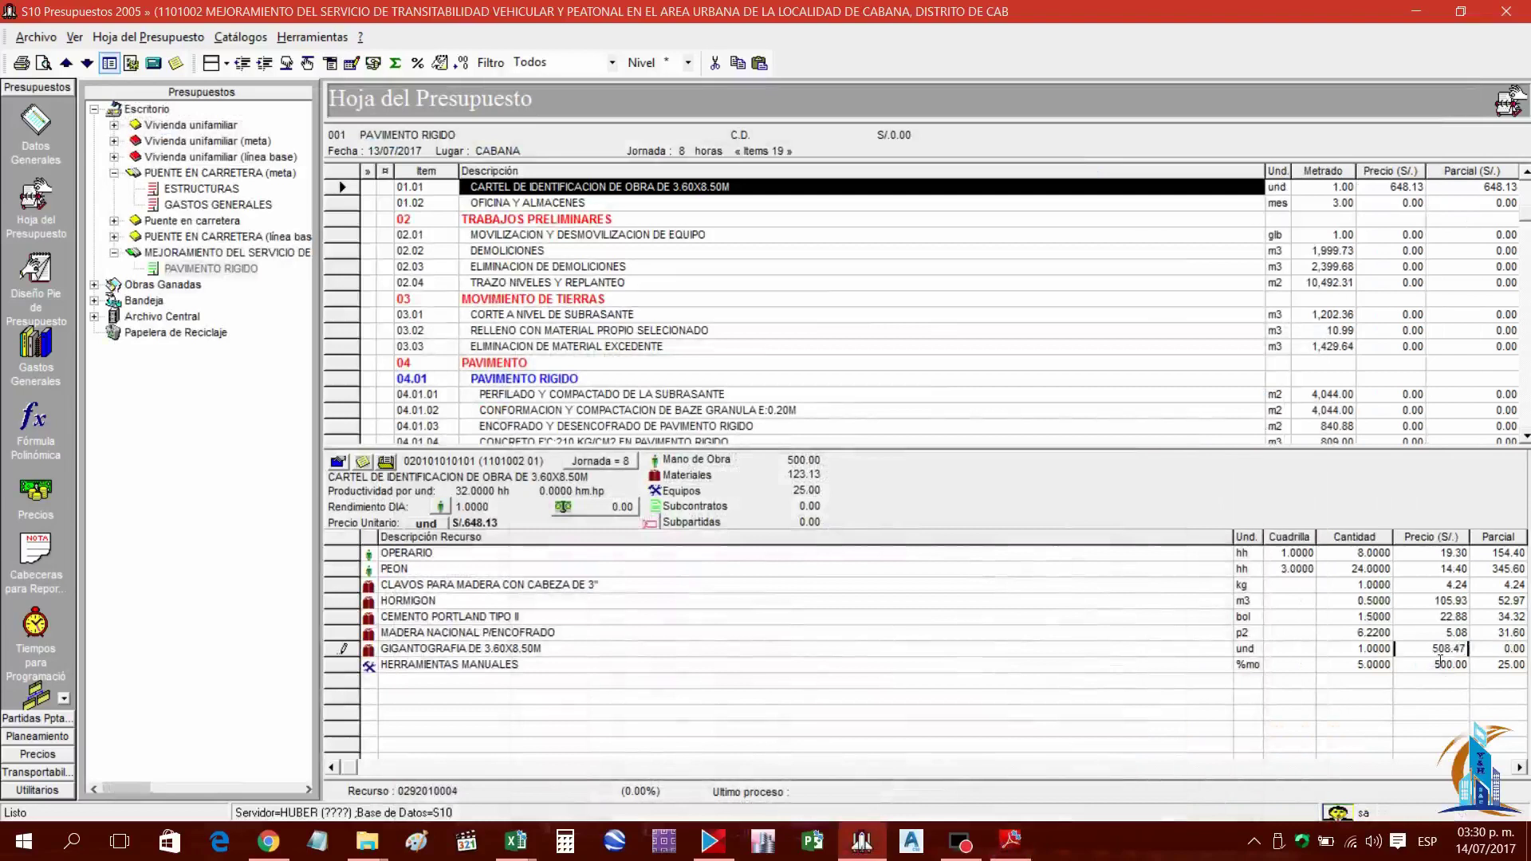
pyautogui.press('Return')
pyautogui.click(1011, 841)
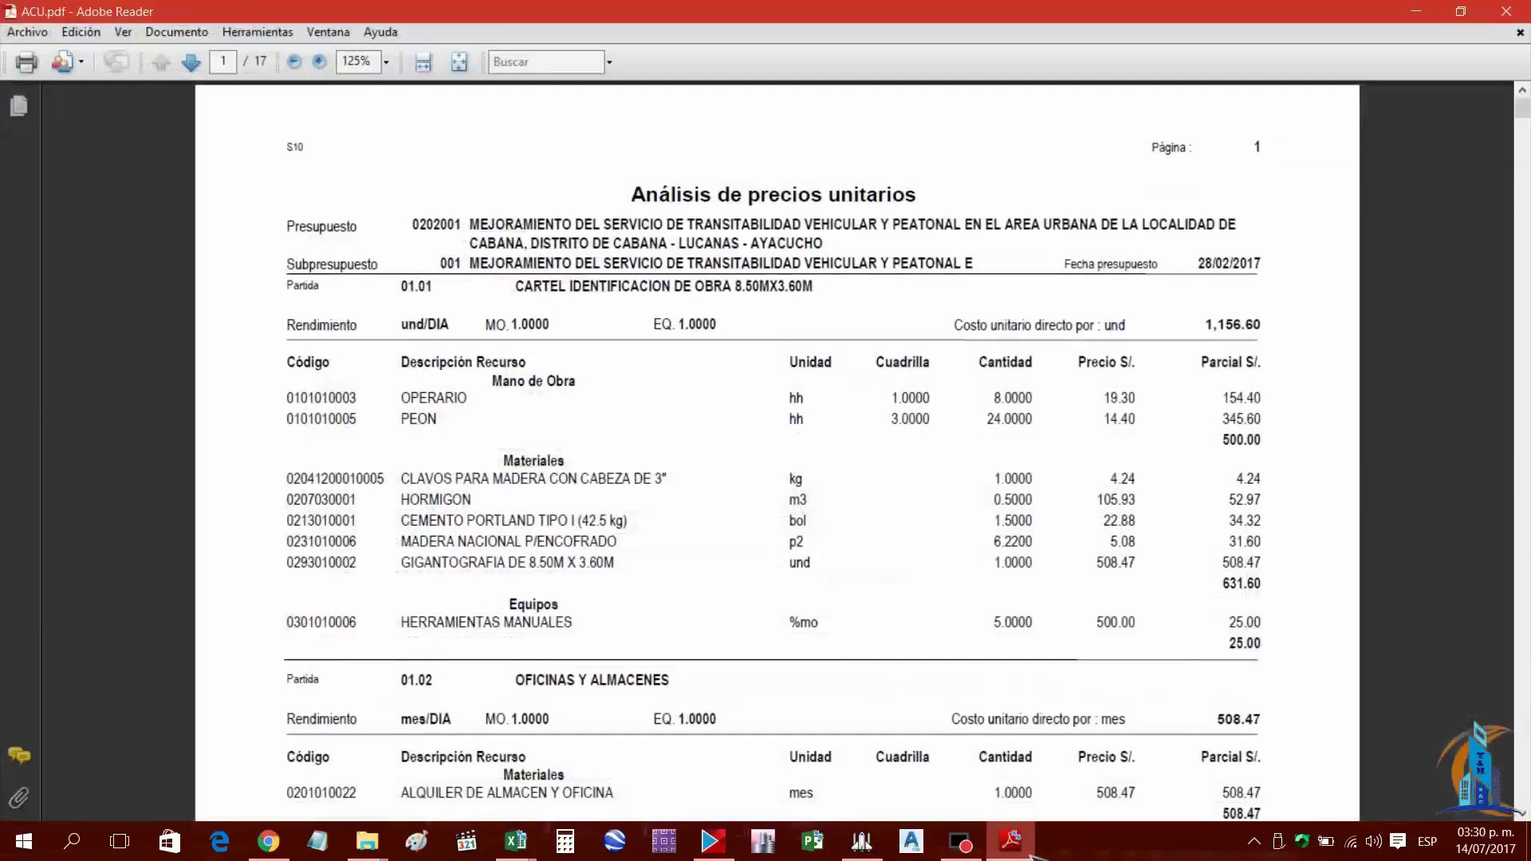
pyautogui.click(1029, 850)
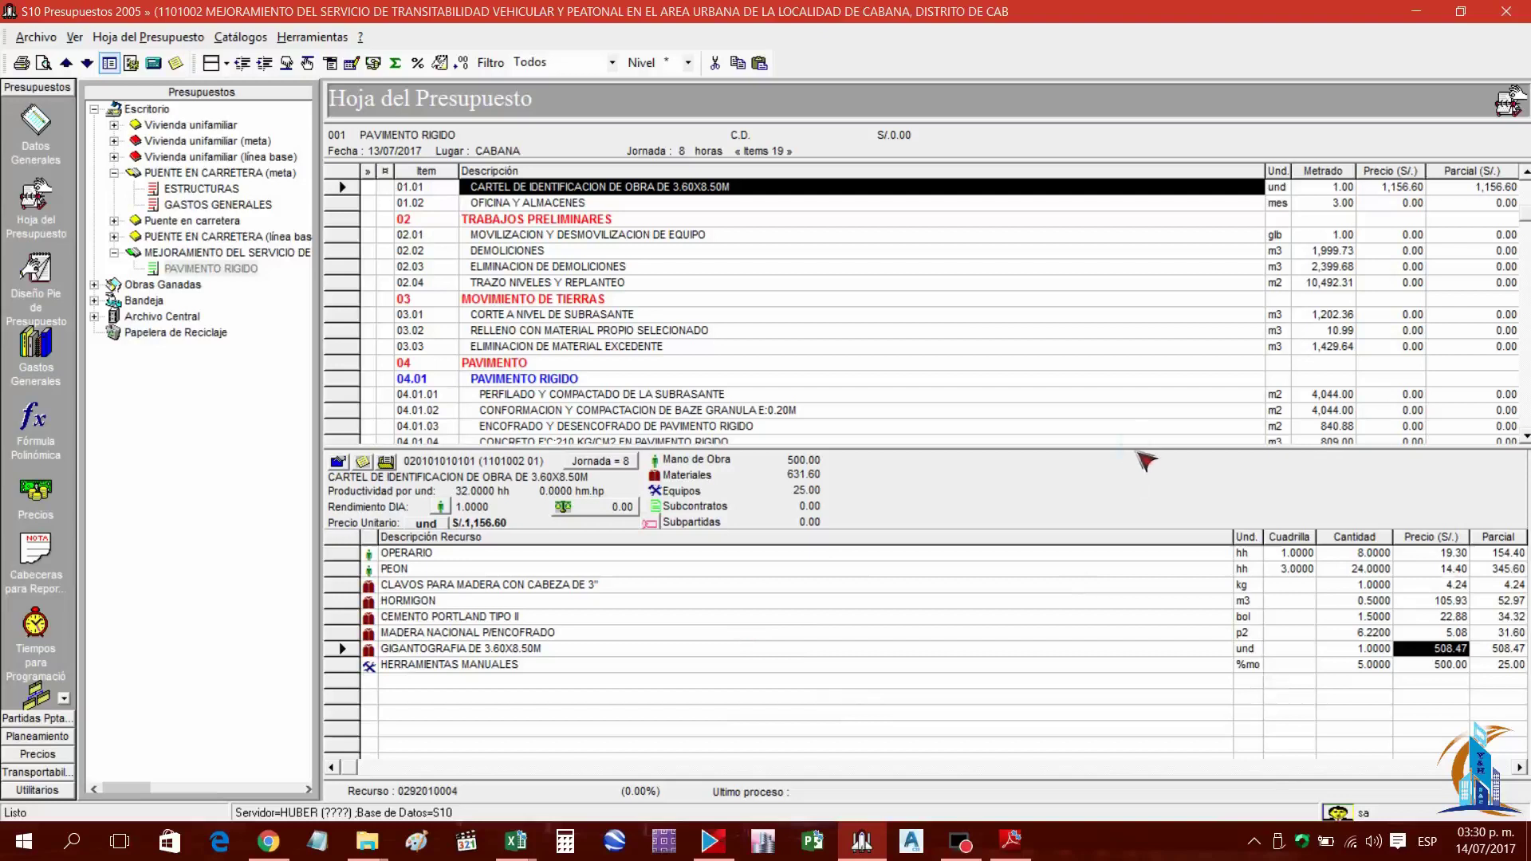
# Set the labour and equipment Rendimiento to 1 for item 01.02 OFICINA Y ALMACENES
pyautogui.moveTo(1140, 446); pyautogui.dragTo(1140, 429)
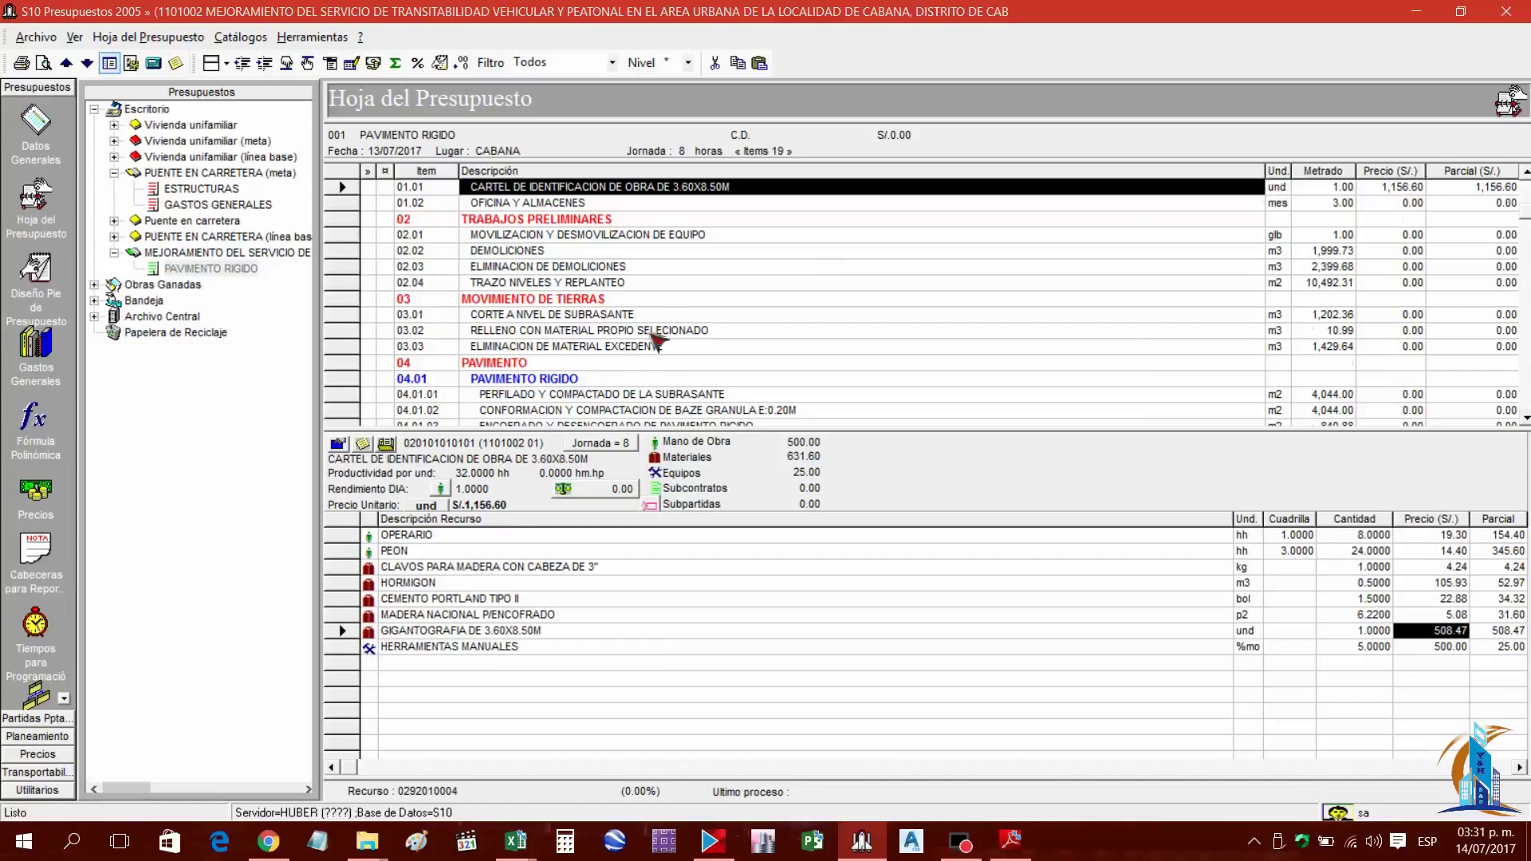
pyautogui.scroll(1, 658, 343)
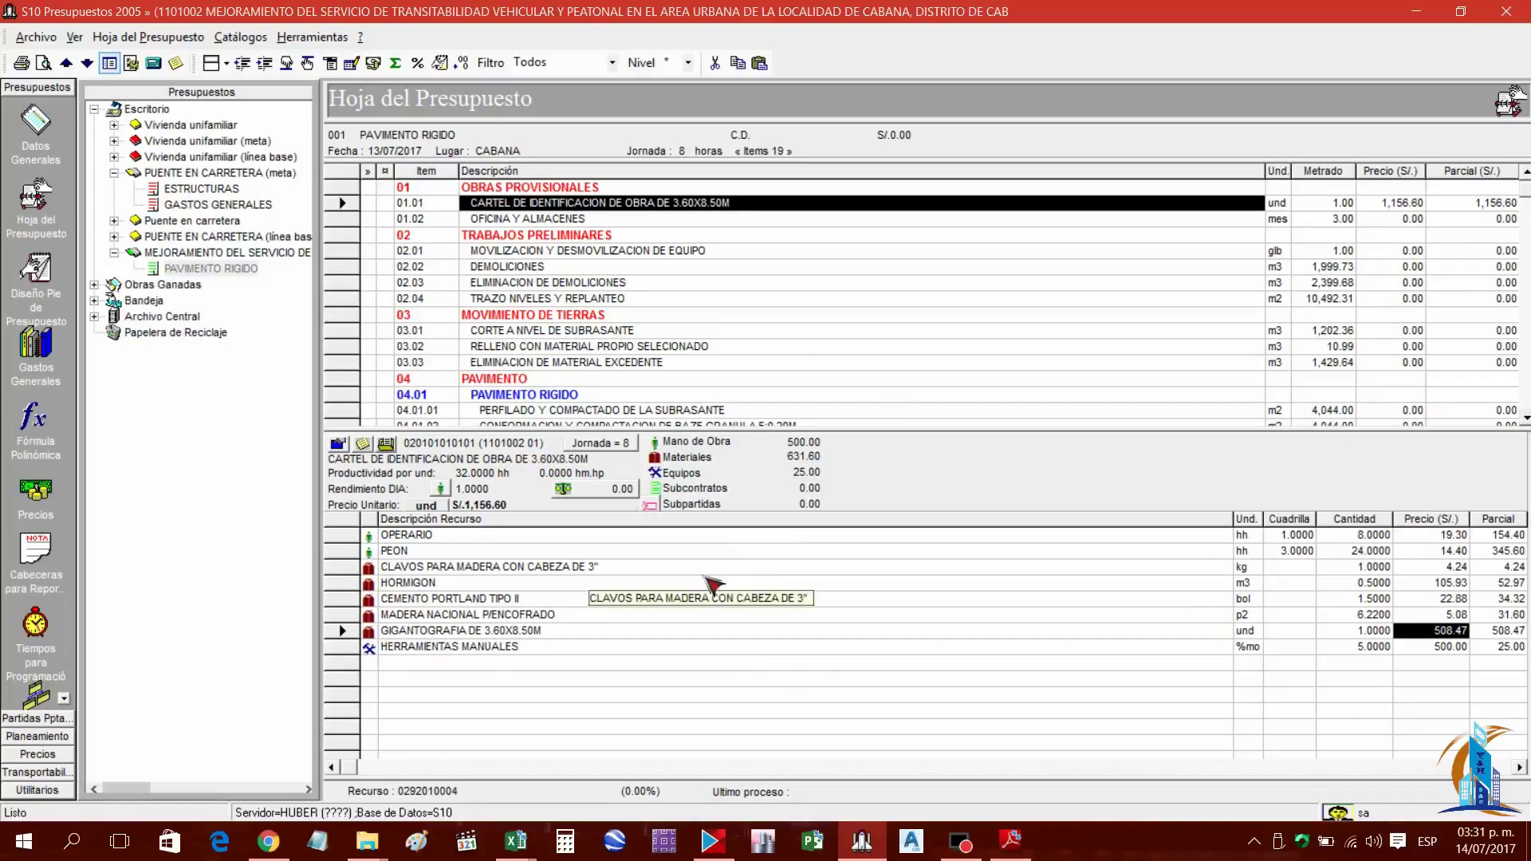
pyautogui.click(518, 220)
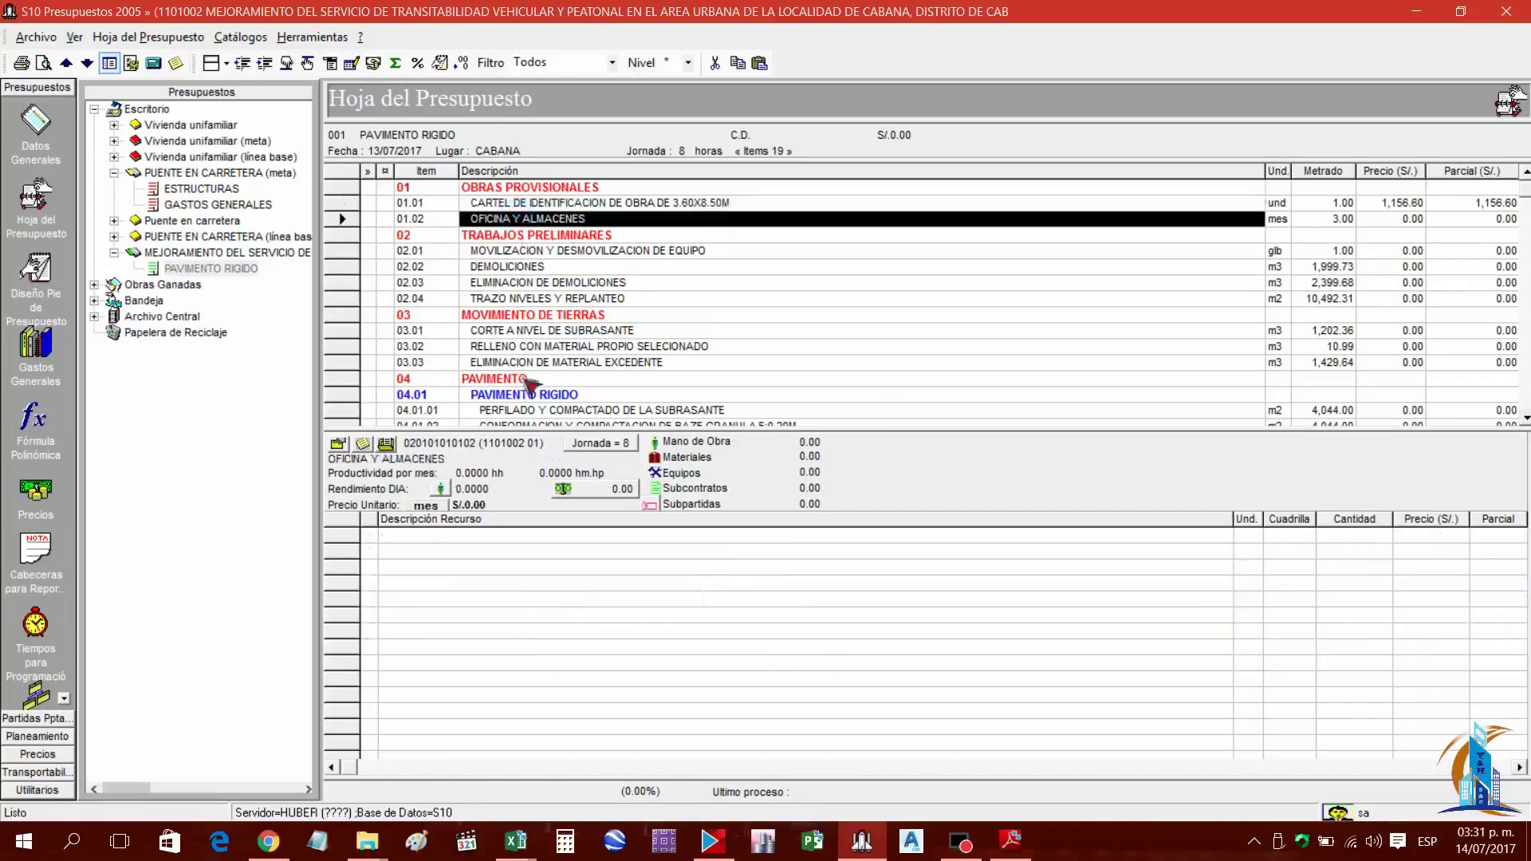
pyautogui.click(439, 488)
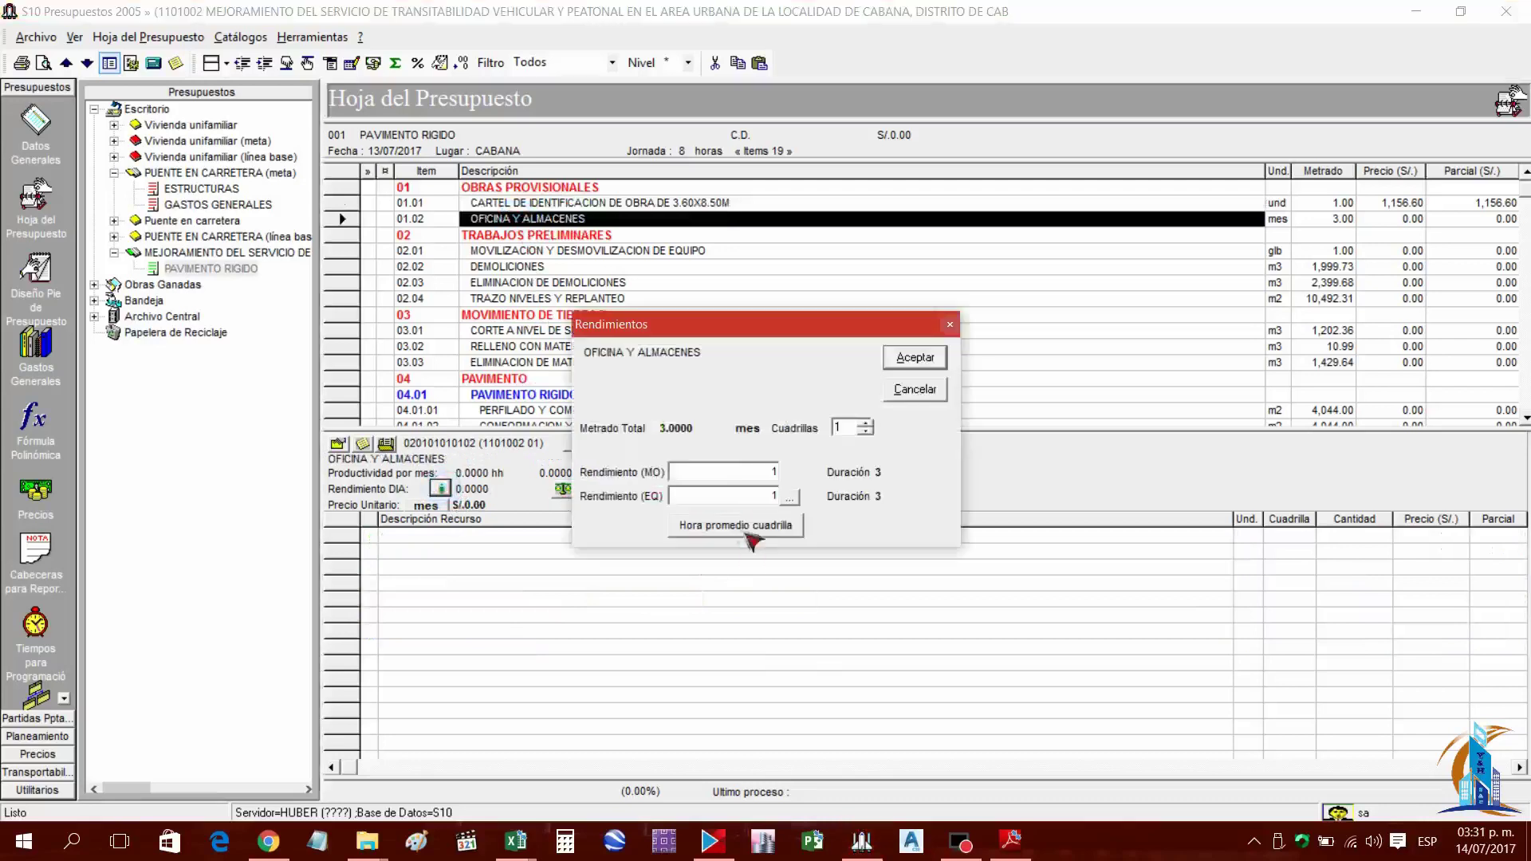
pyautogui.click(915, 358)
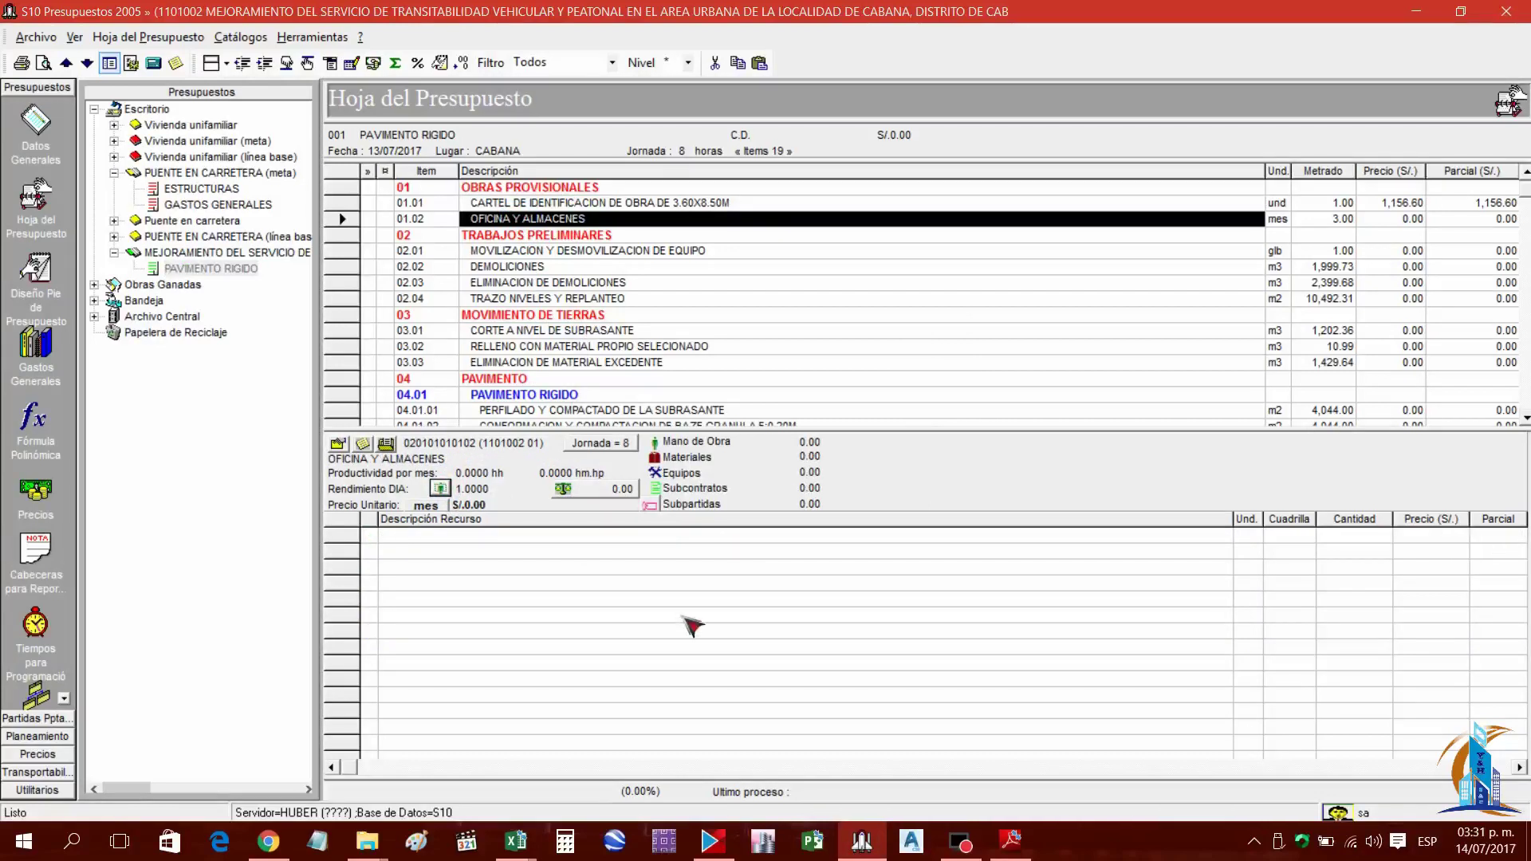
# Start adding a resource to item 01.02 OFICINA Y ALMACENES and check the item's required resource in the ACU PDF
pyautogui.rightClick(642, 648)
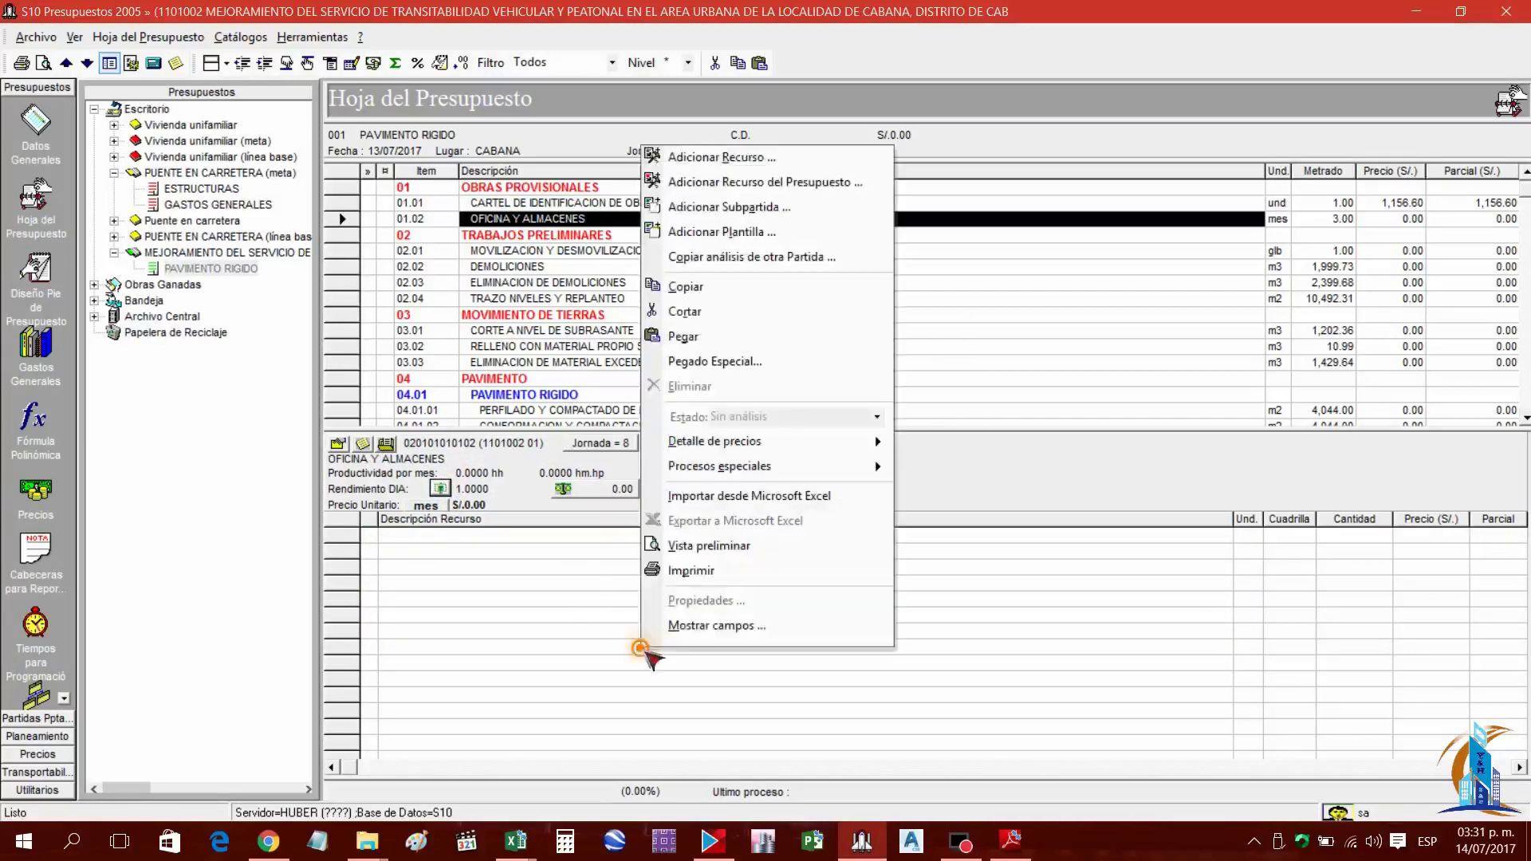
pyautogui.click(722, 159)
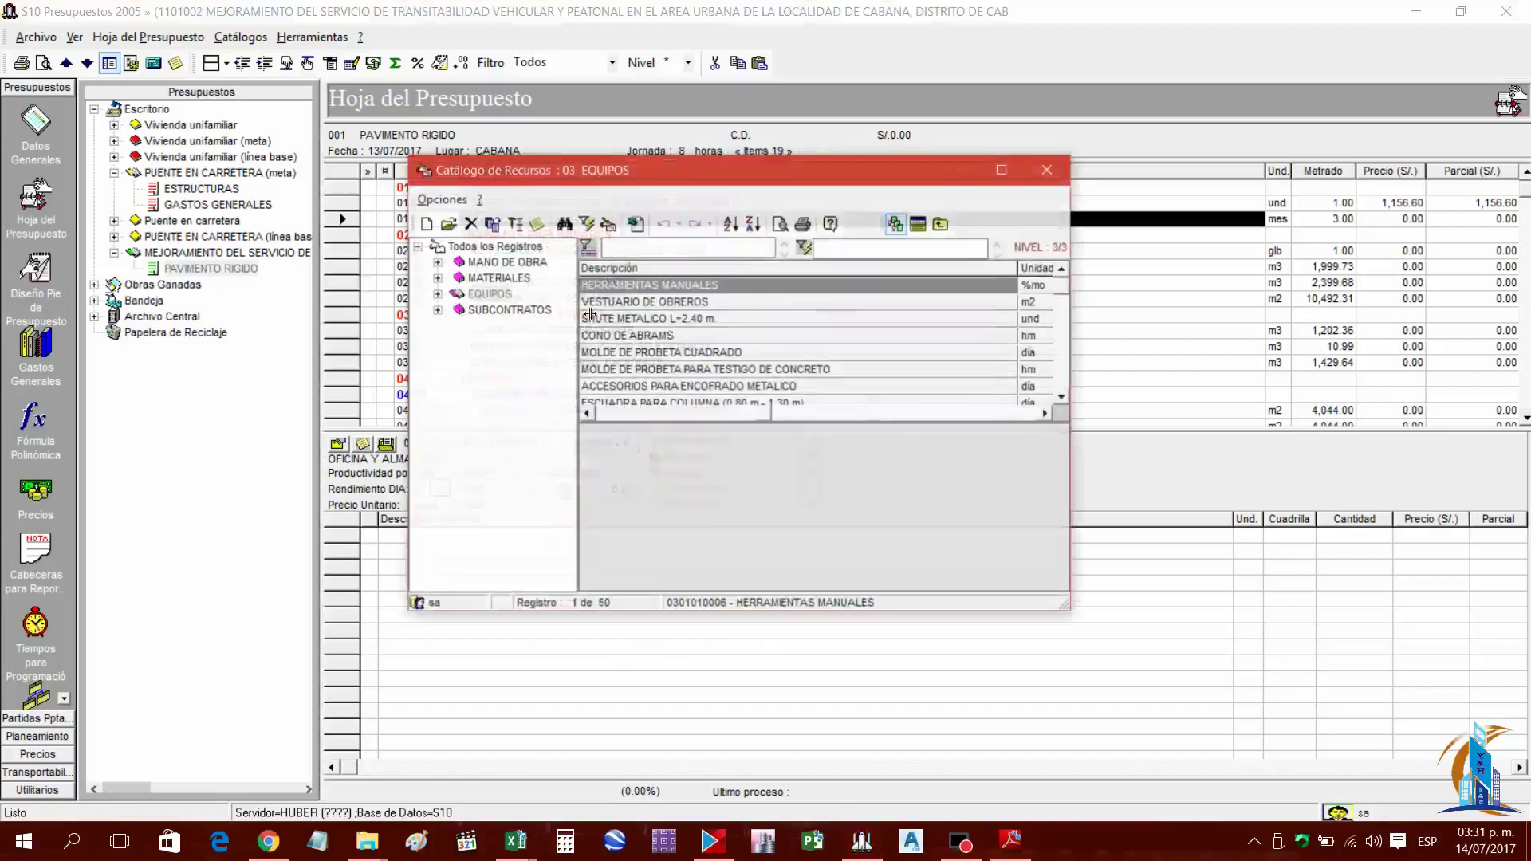
pyautogui.click(1013, 844)
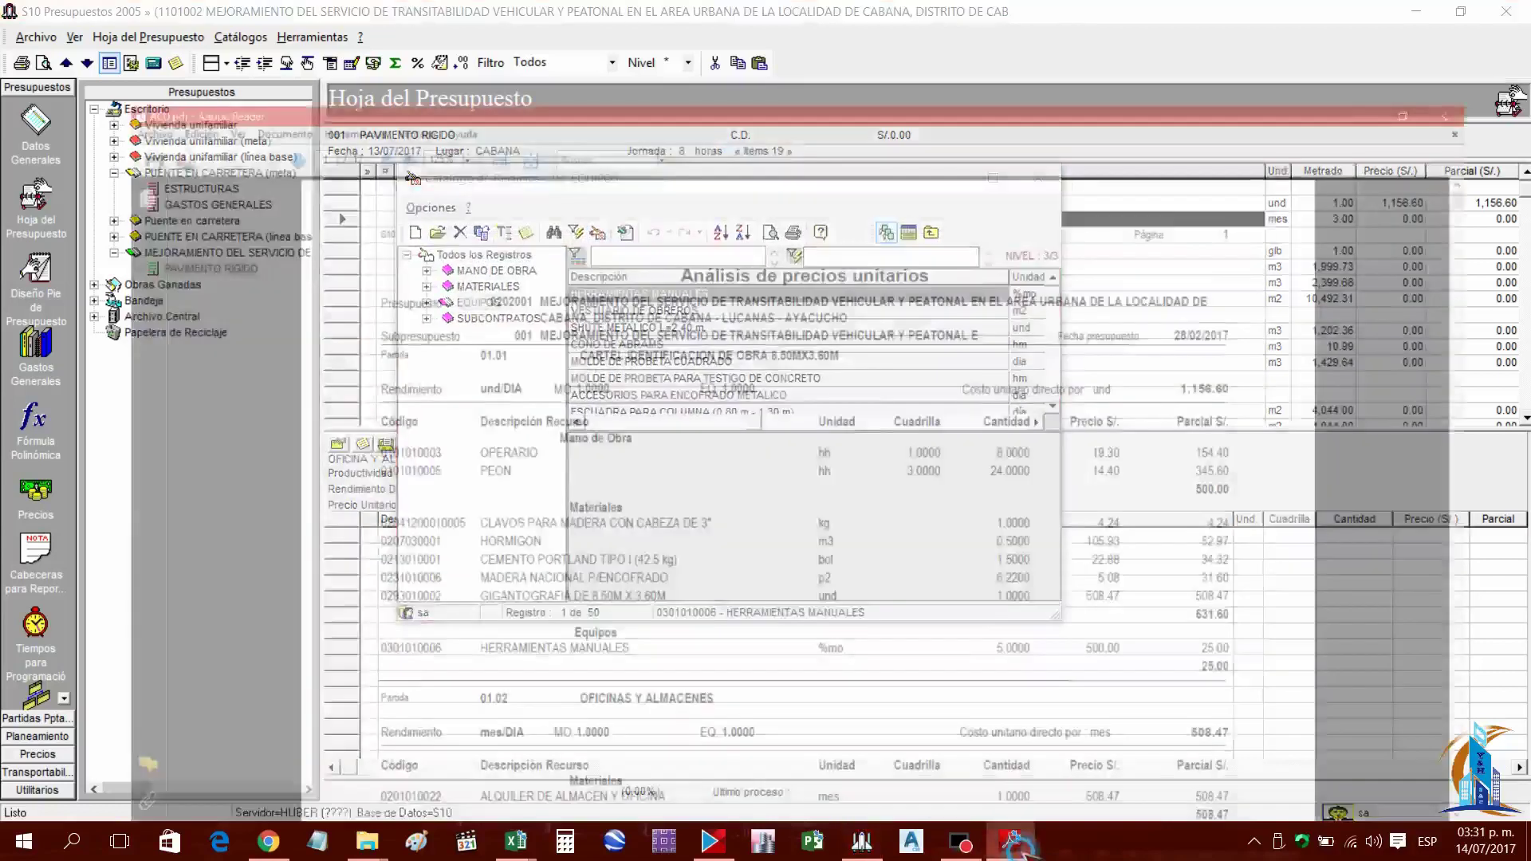
pyautogui.scroll(-7, 894, 690)
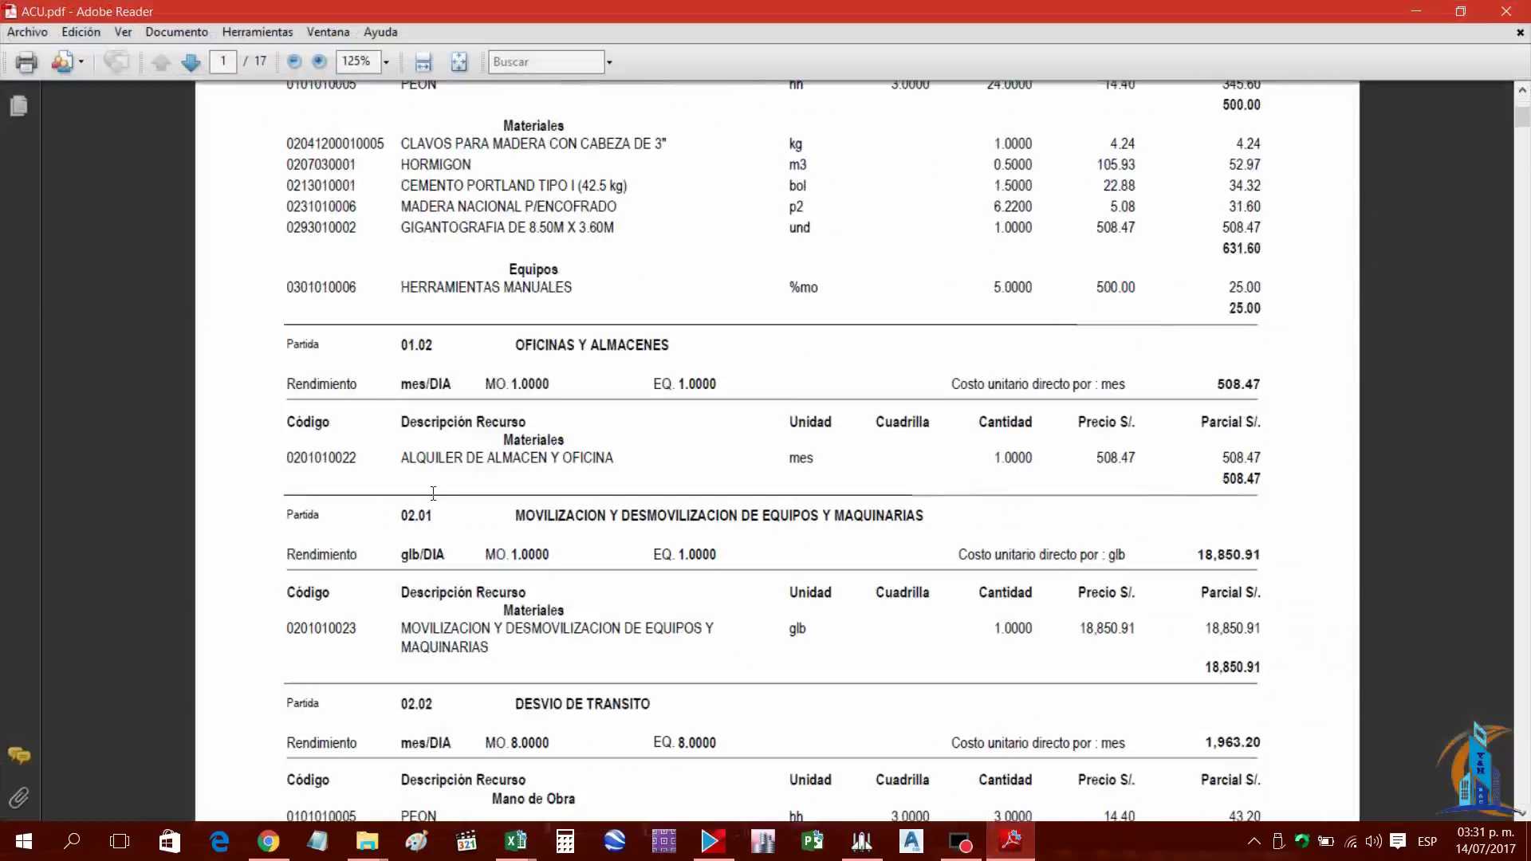
pyautogui.click(1417, 13)
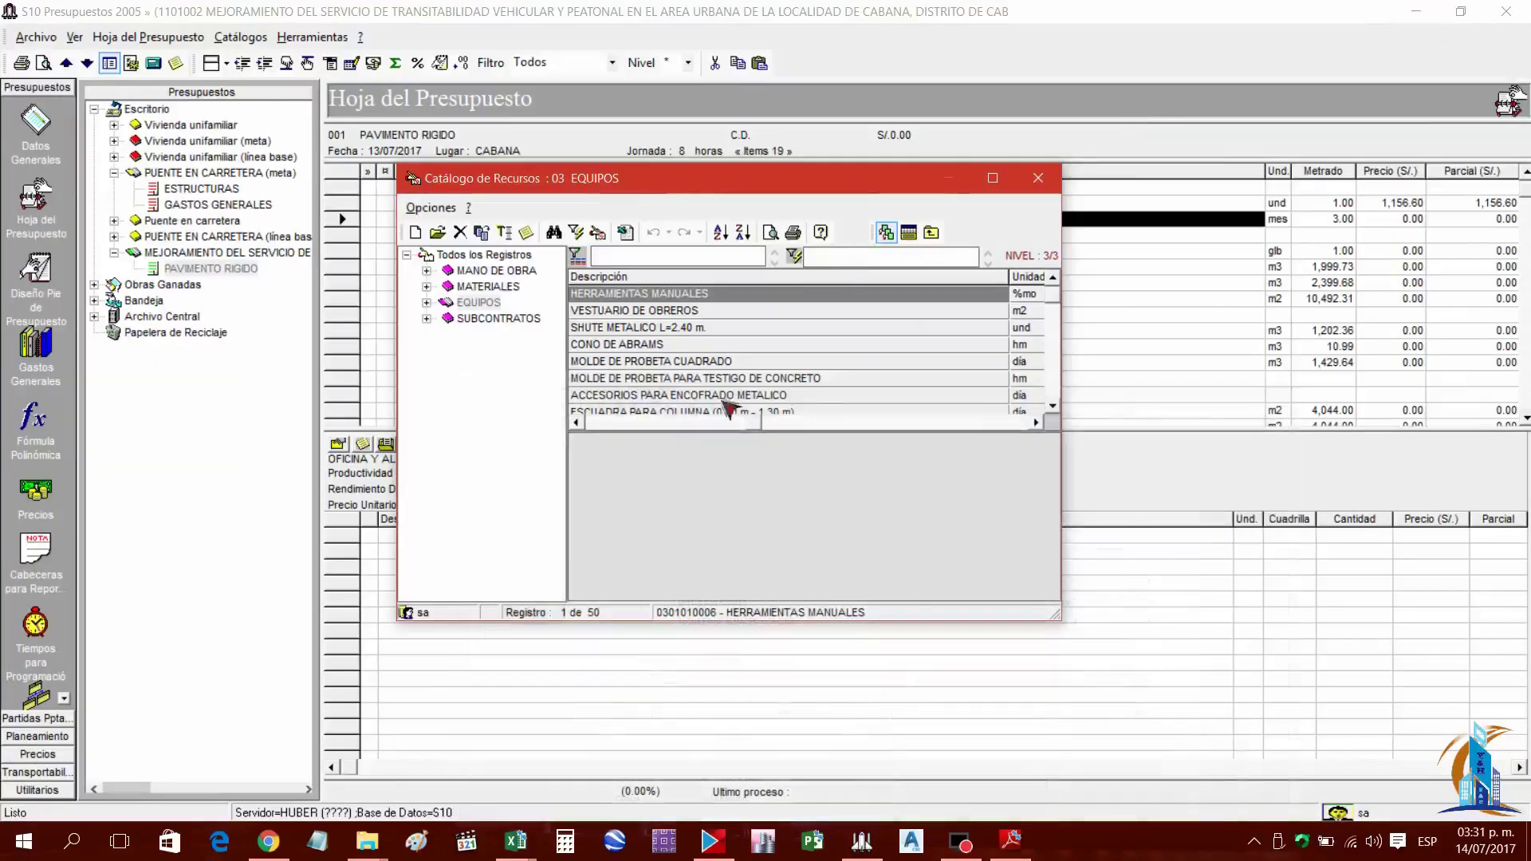
# Search the MATERIALES group of the resource catalogue for descriptions starting with ALQ
pyautogui.click(487, 286)
pyautogui.click(670, 344)
pyautogui.write('A')
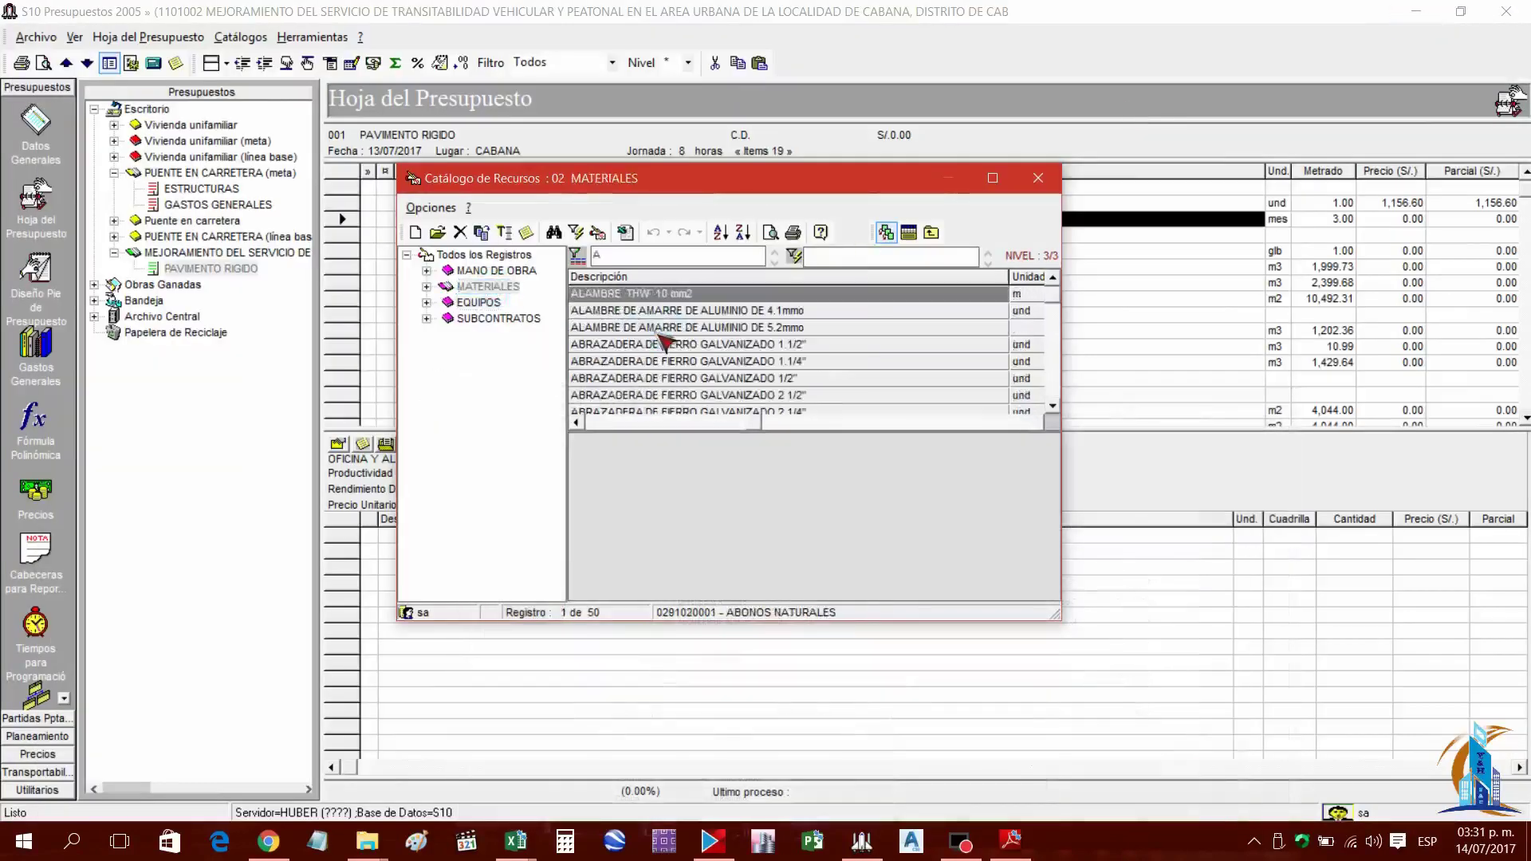
pyautogui.write('LQ')
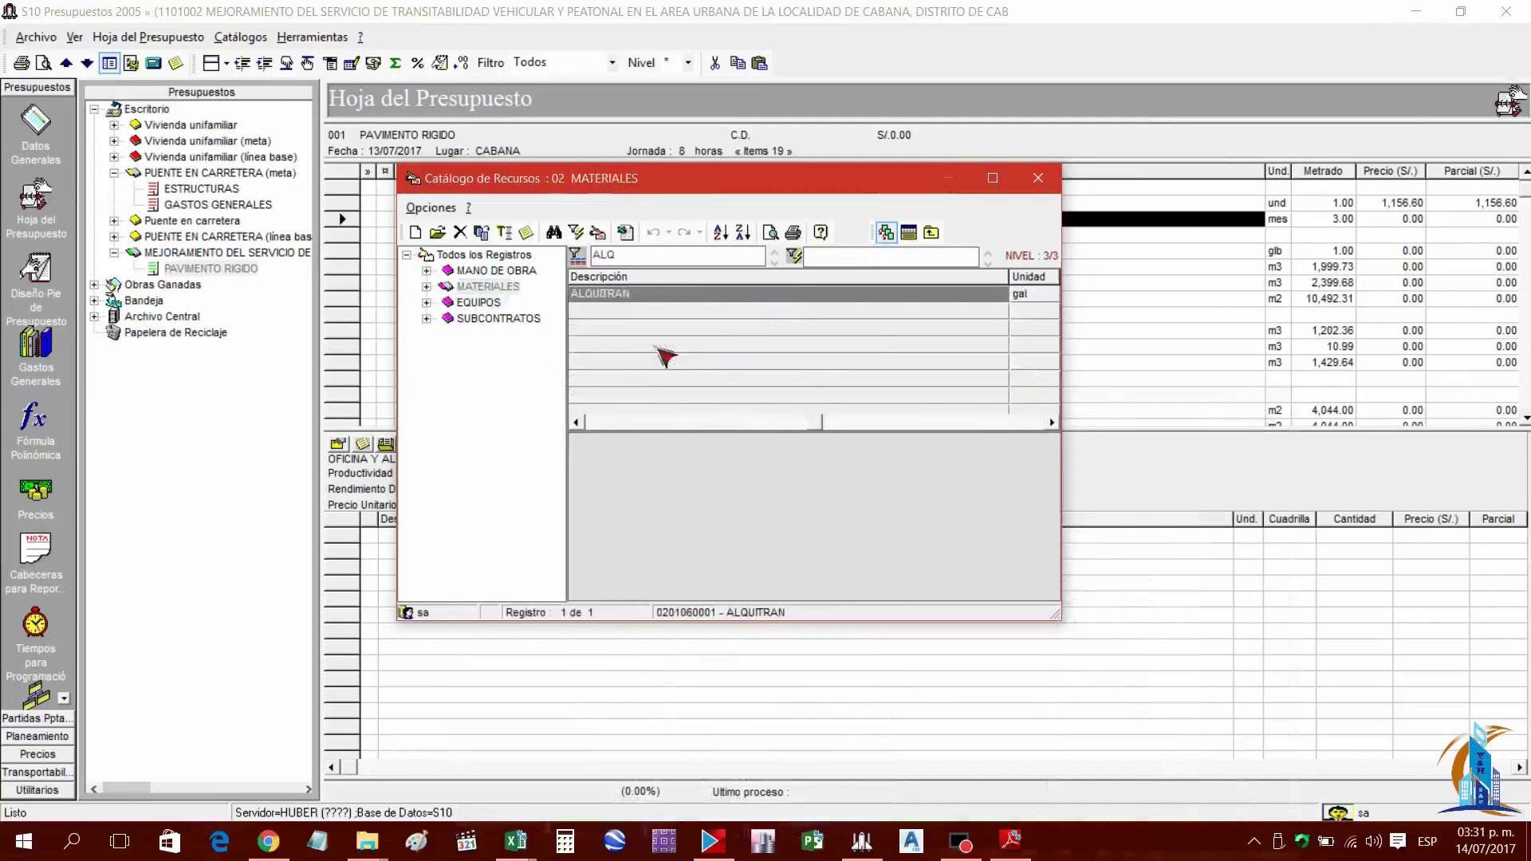
# Duplicate the ALQUITRAN material as a new resource named ALQUILER DE ALMACEN Y OFICINA with the unit mes
pyautogui.rightClick(638, 301)
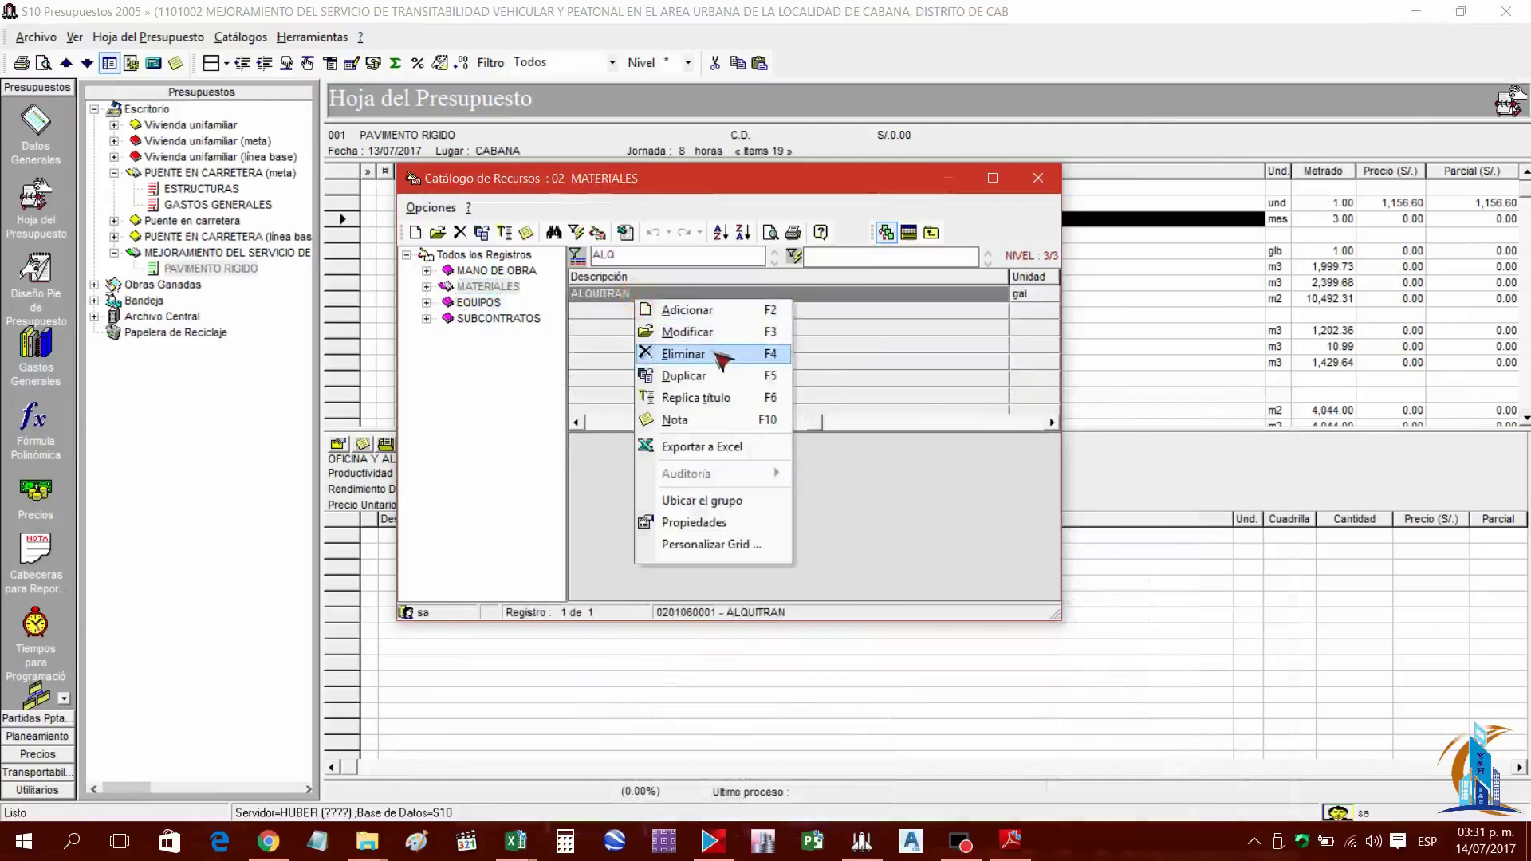
pyautogui.click(714, 382)
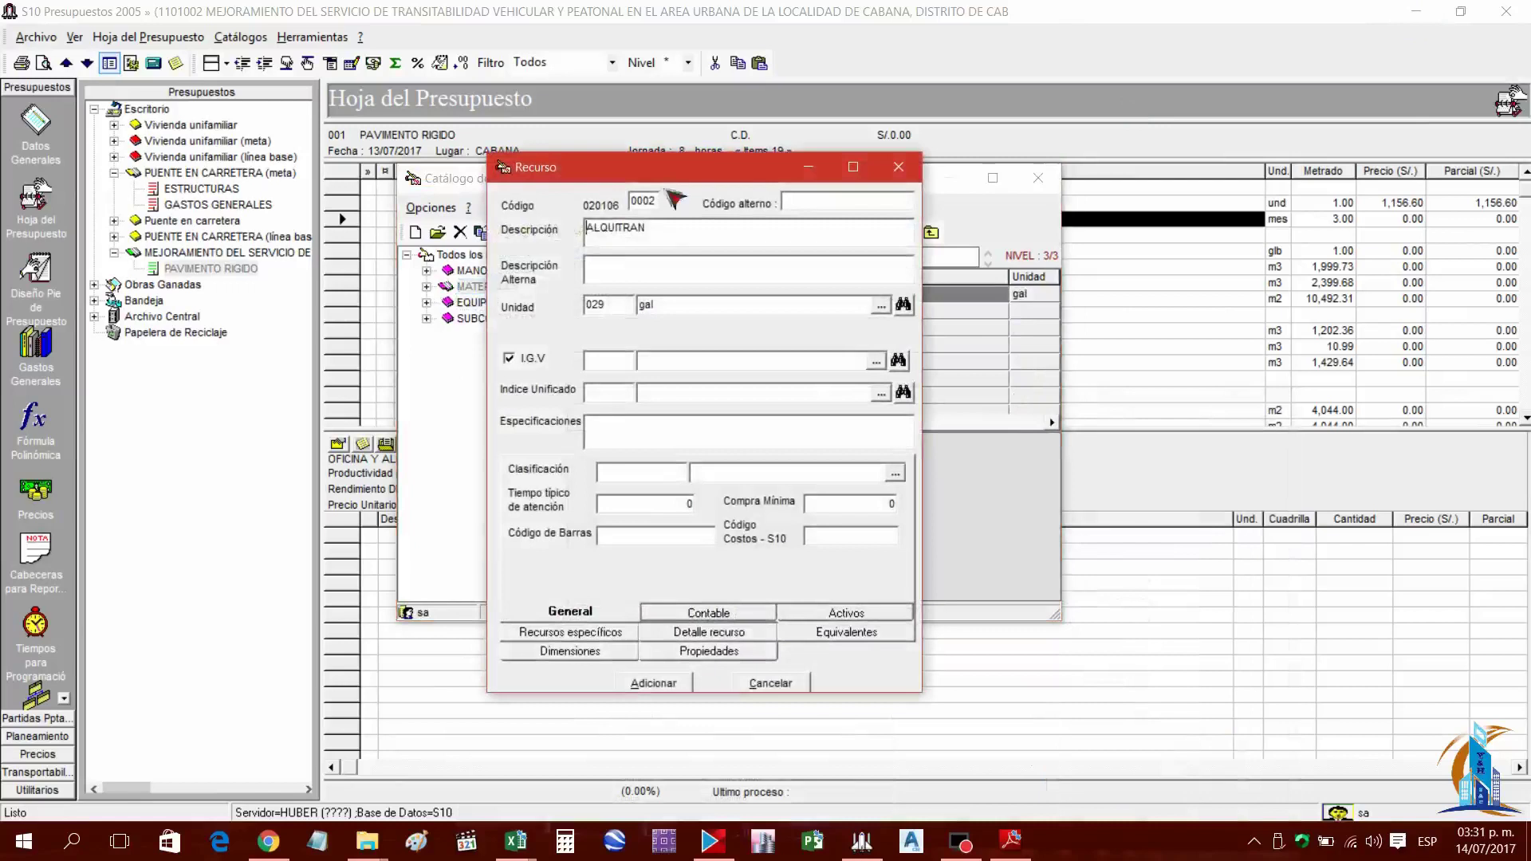
pyautogui.write('ALMACEN Y OFICINA')
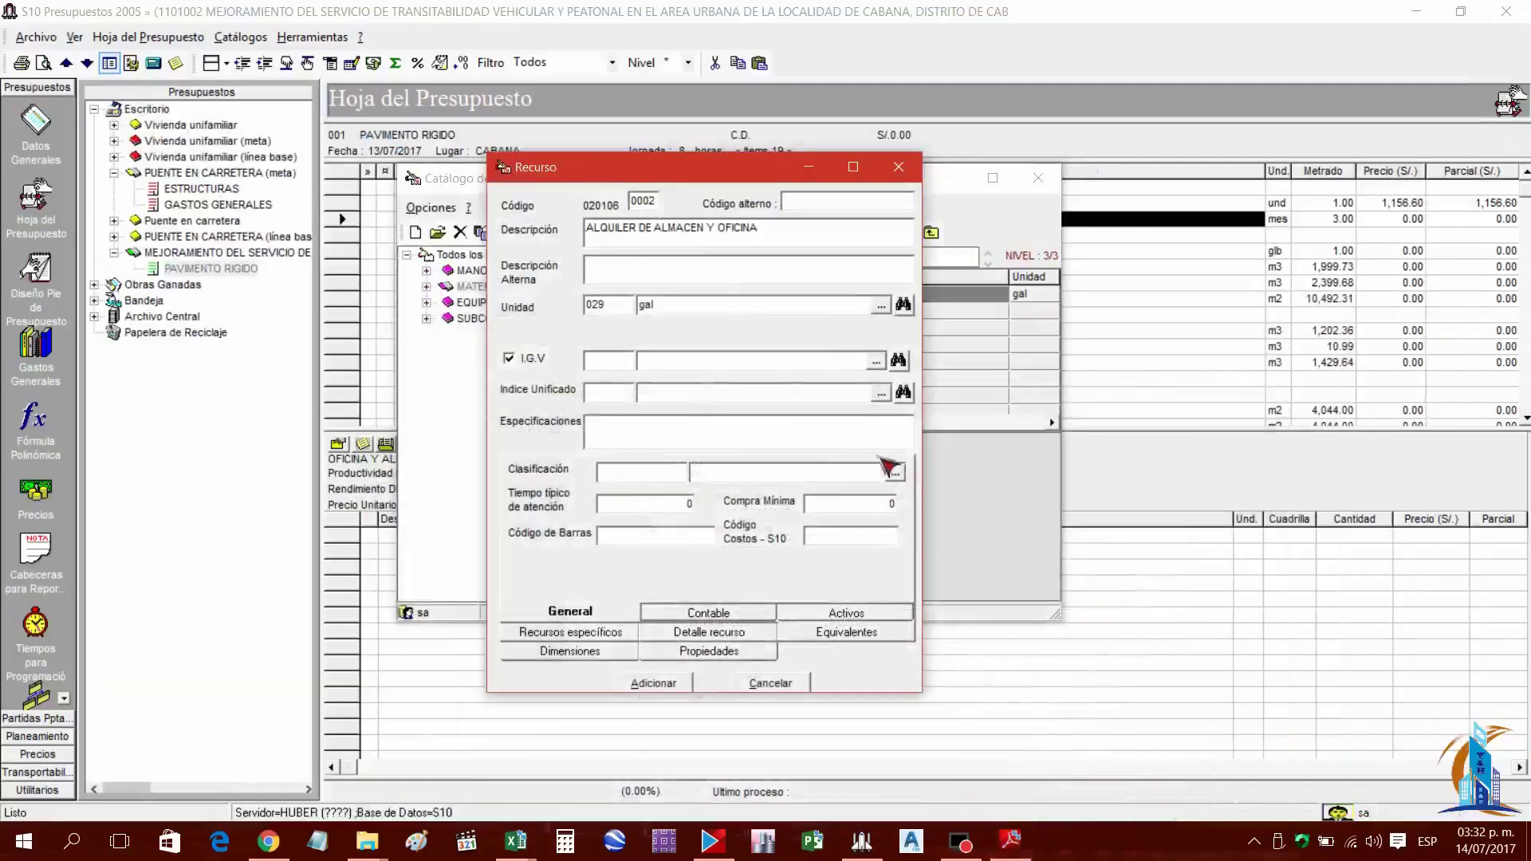
pyautogui.click(902, 304)
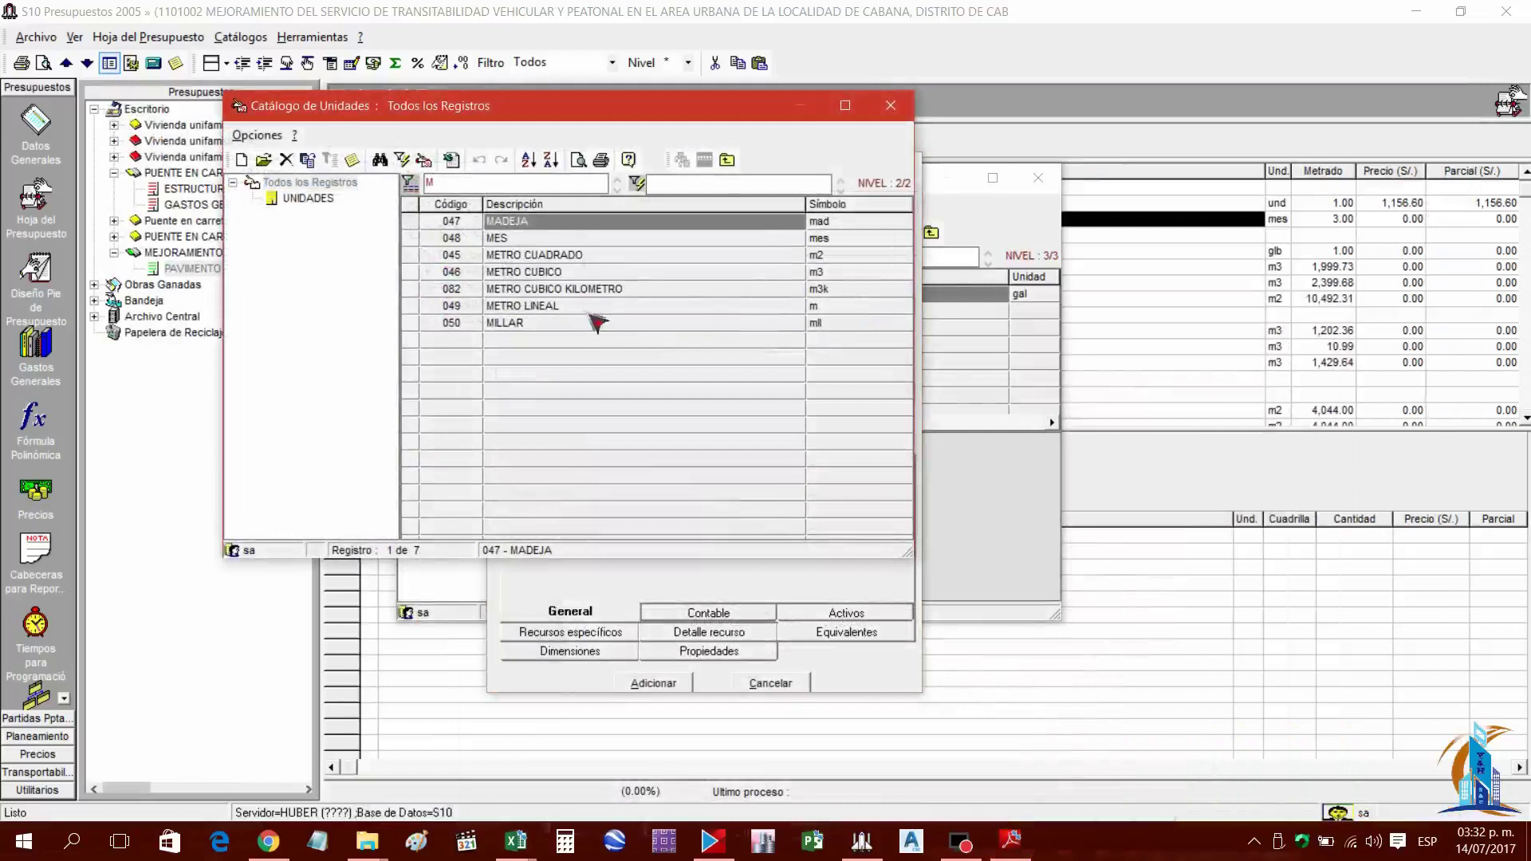
pyautogui.doubleClick(512, 238)
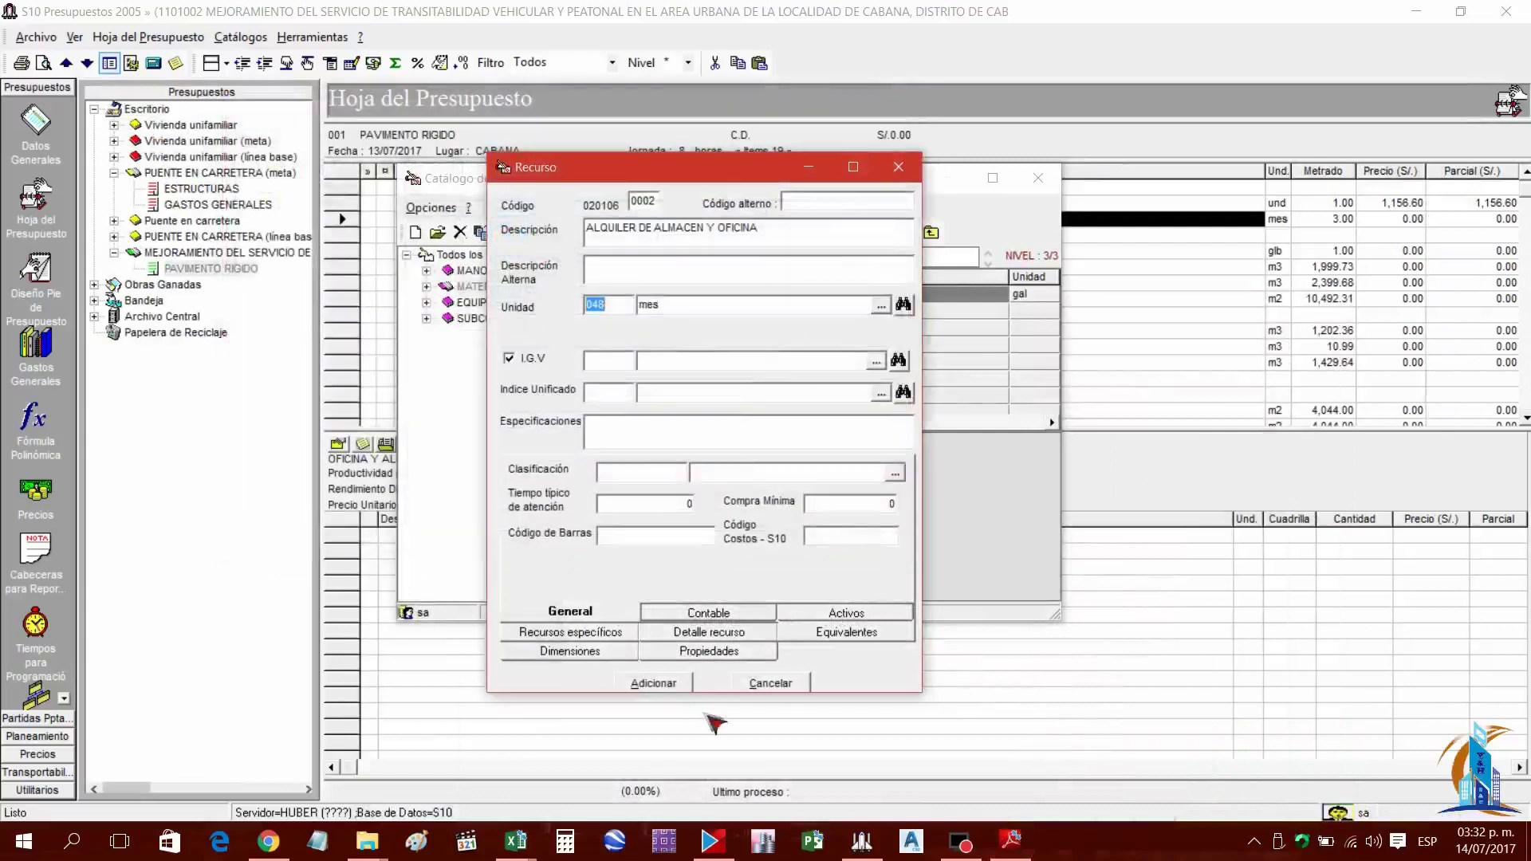
pyautogui.click(654, 684)
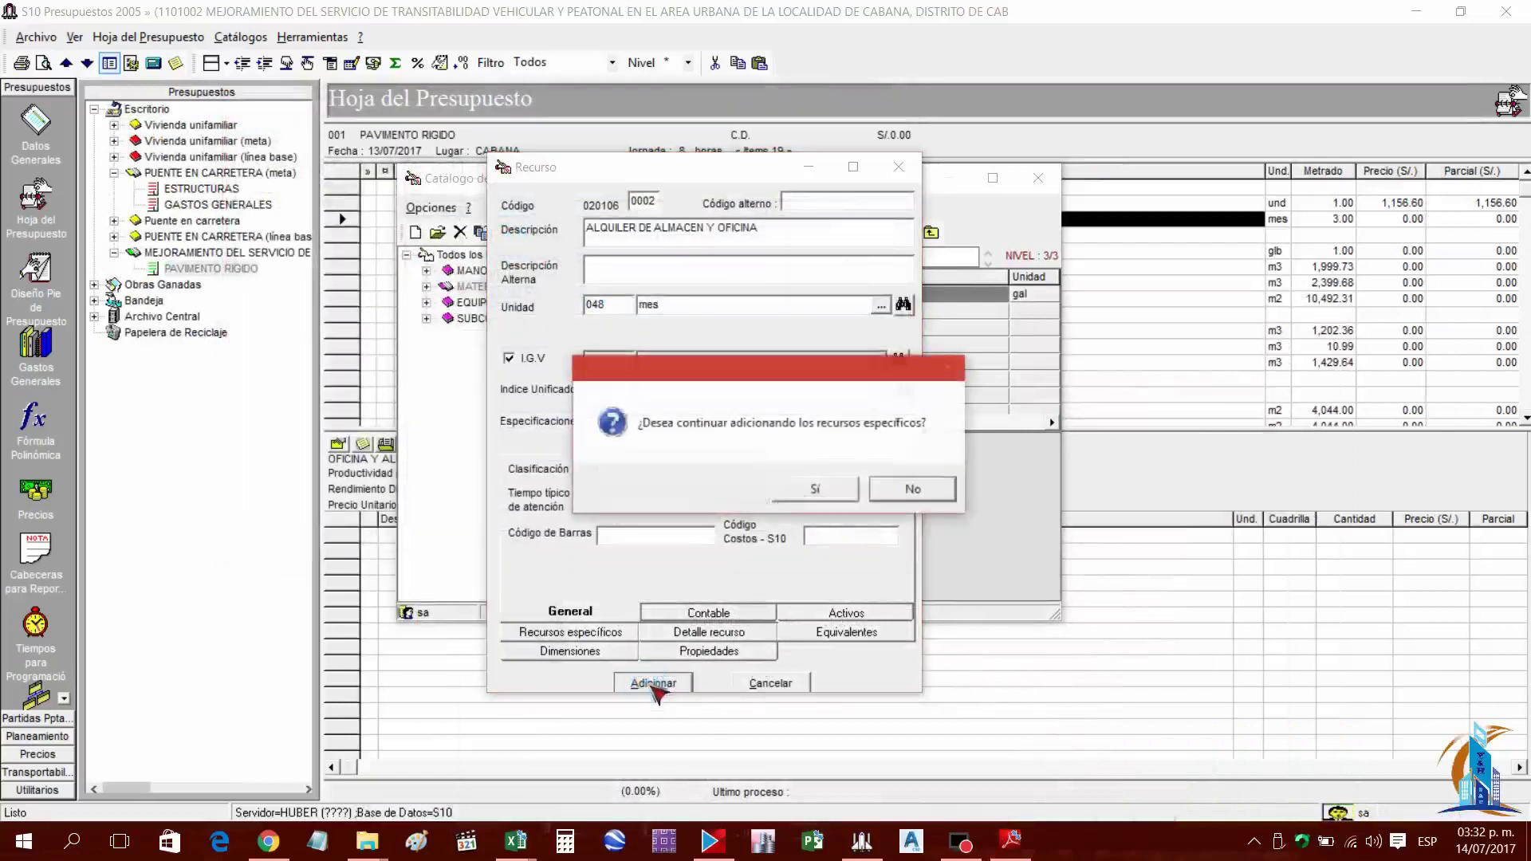
pyautogui.click(821, 490)
pyautogui.click(654, 684)
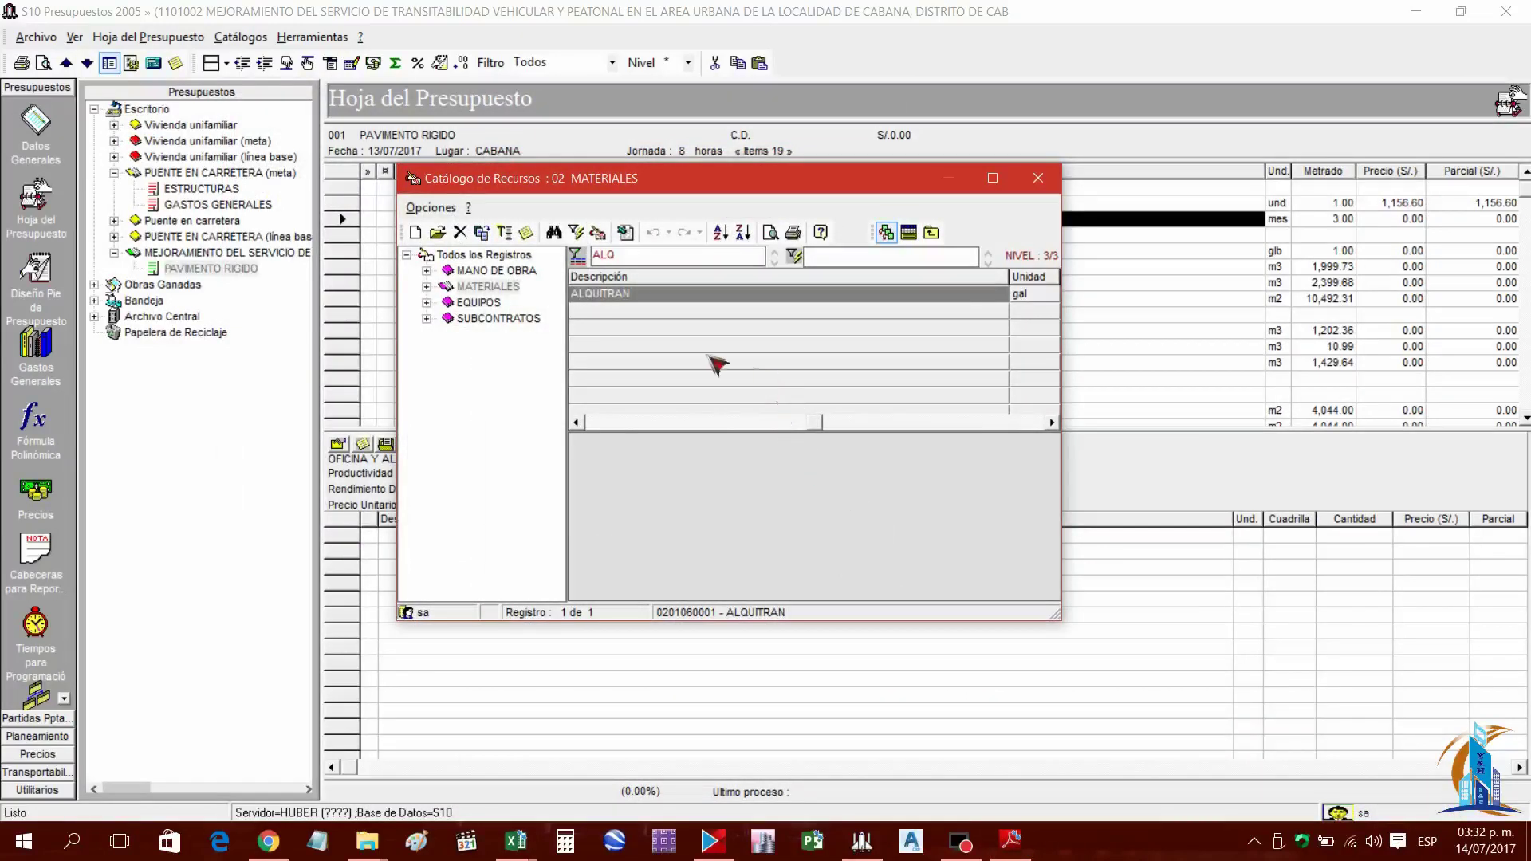
# Insert ALQUILER DE ALMACEN Y OFICINA into the analysis of item 01.02 with a Cantidad of 1
pyautogui.click(682, 295)
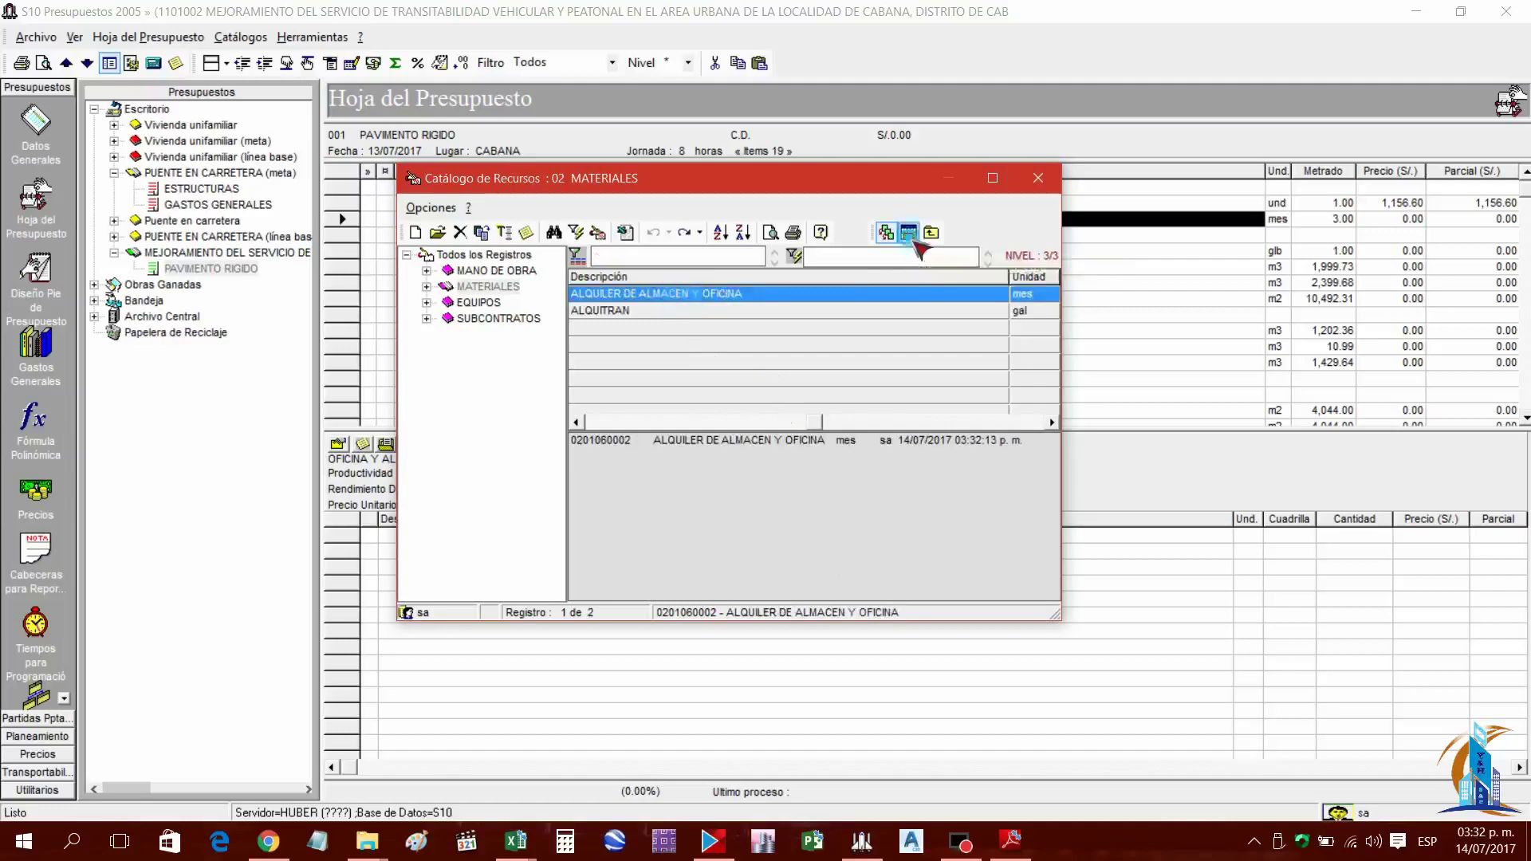
pyautogui.click(886, 232)
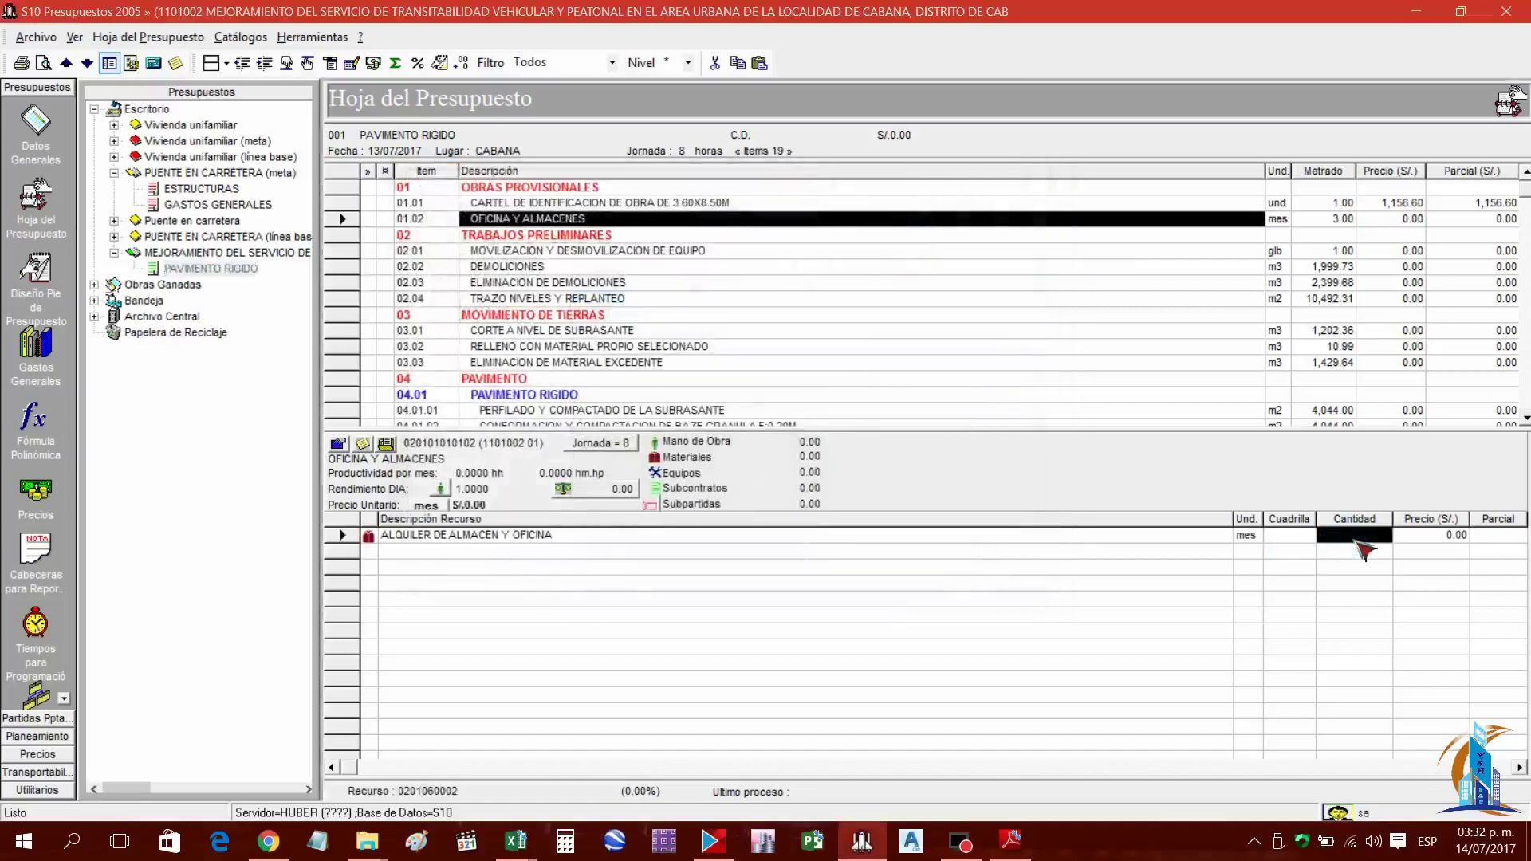
pyautogui.write('1')
pyautogui.press('Return')
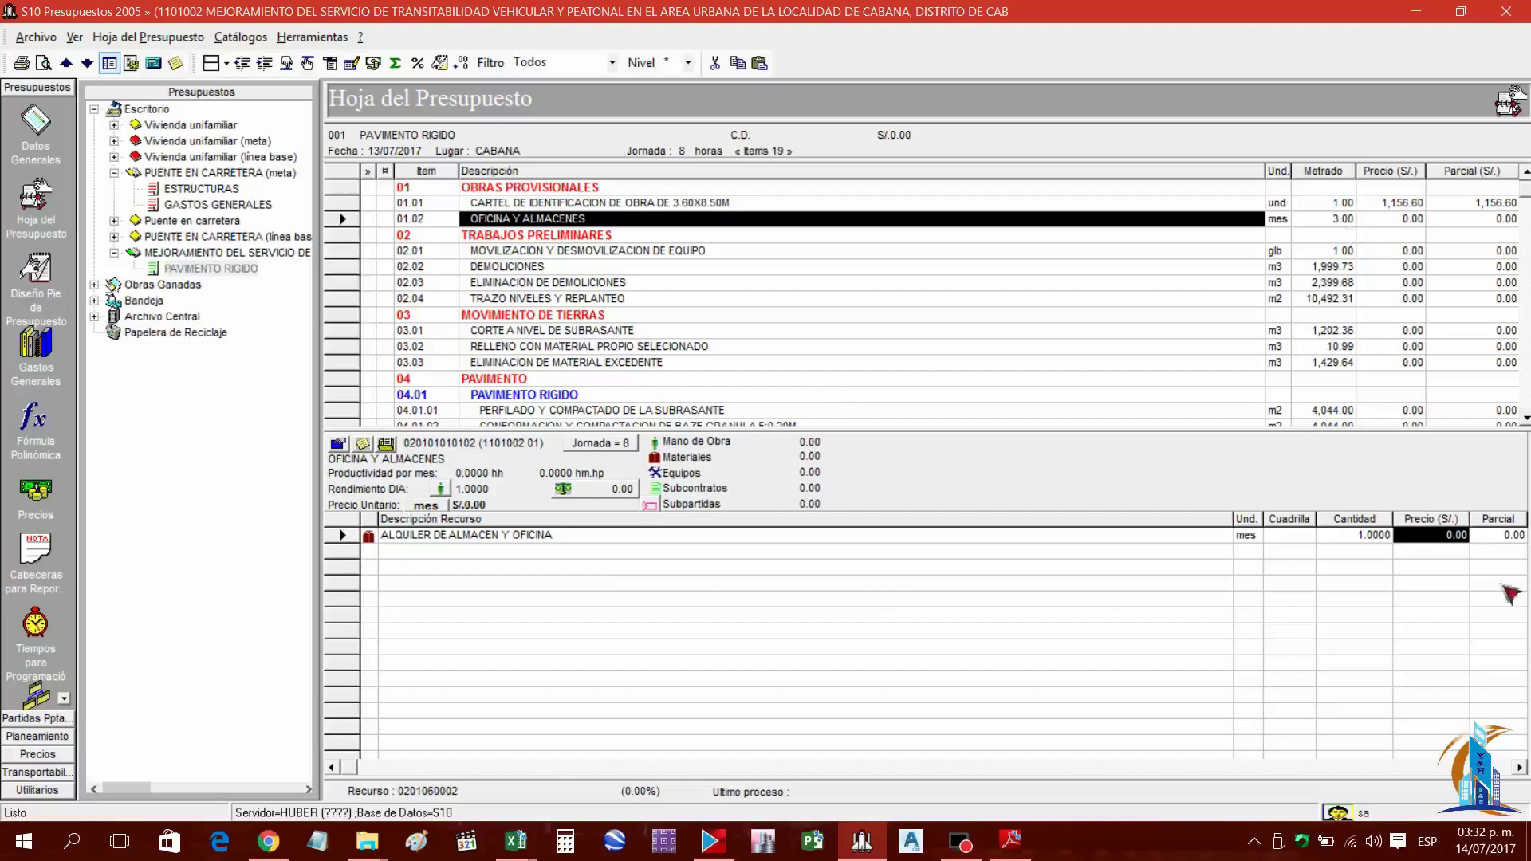
# Set the price of ALQUILER DE ALMACEN Y OFICINA to 508.47 per the ACU PDF, and select item 02.01 MOVILIZACION Y DESMOVILIZACION DE EQUIPO
pyautogui.click(1431, 536)
pyautogui.click(1011, 840)
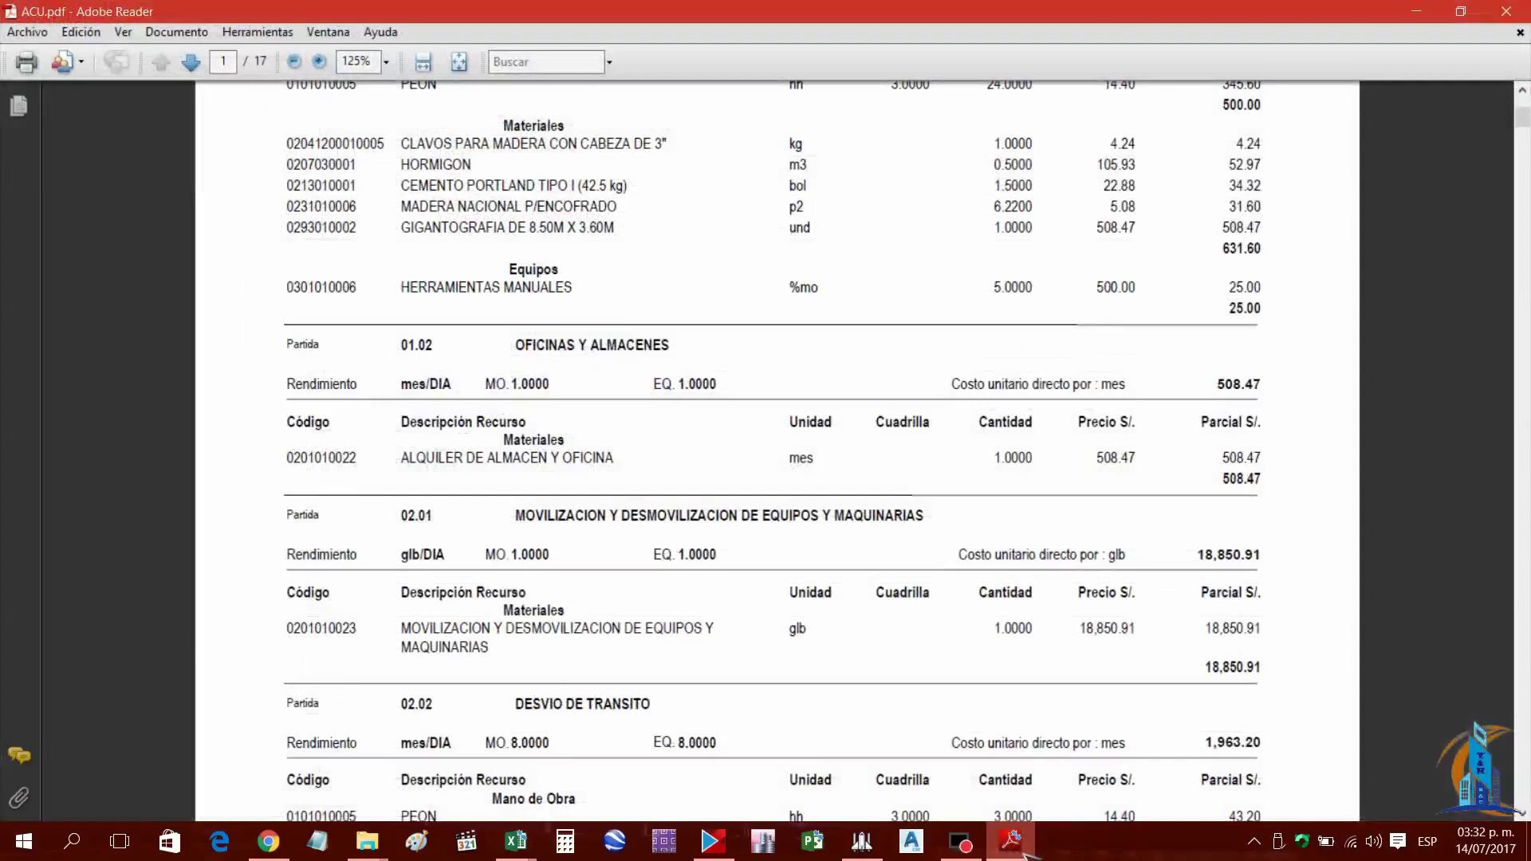
pyautogui.click(1011, 840)
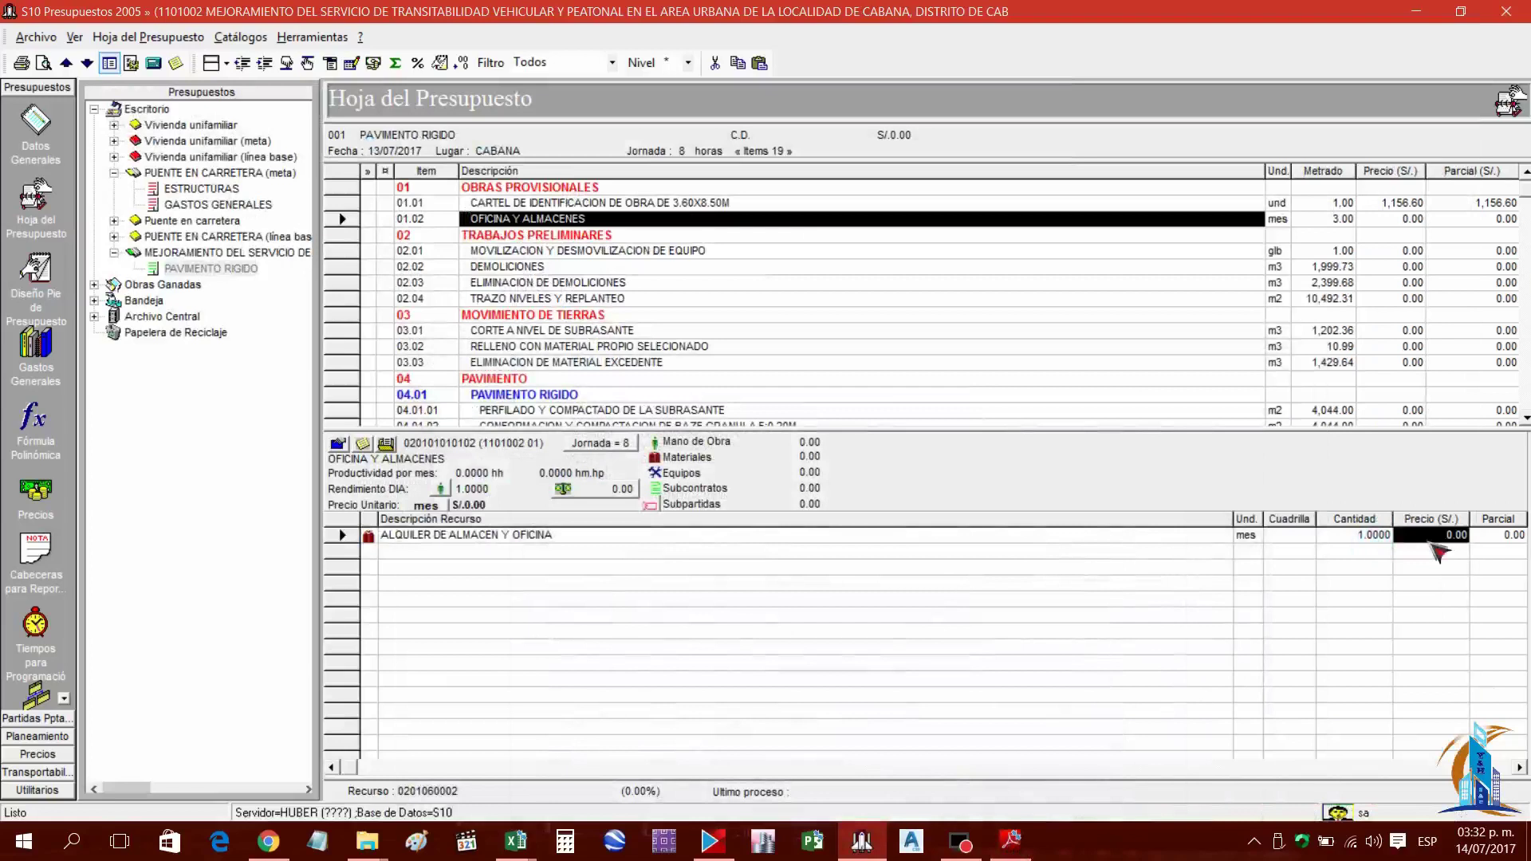
pyautogui.write('508.47')
pyautogui.press('Return')
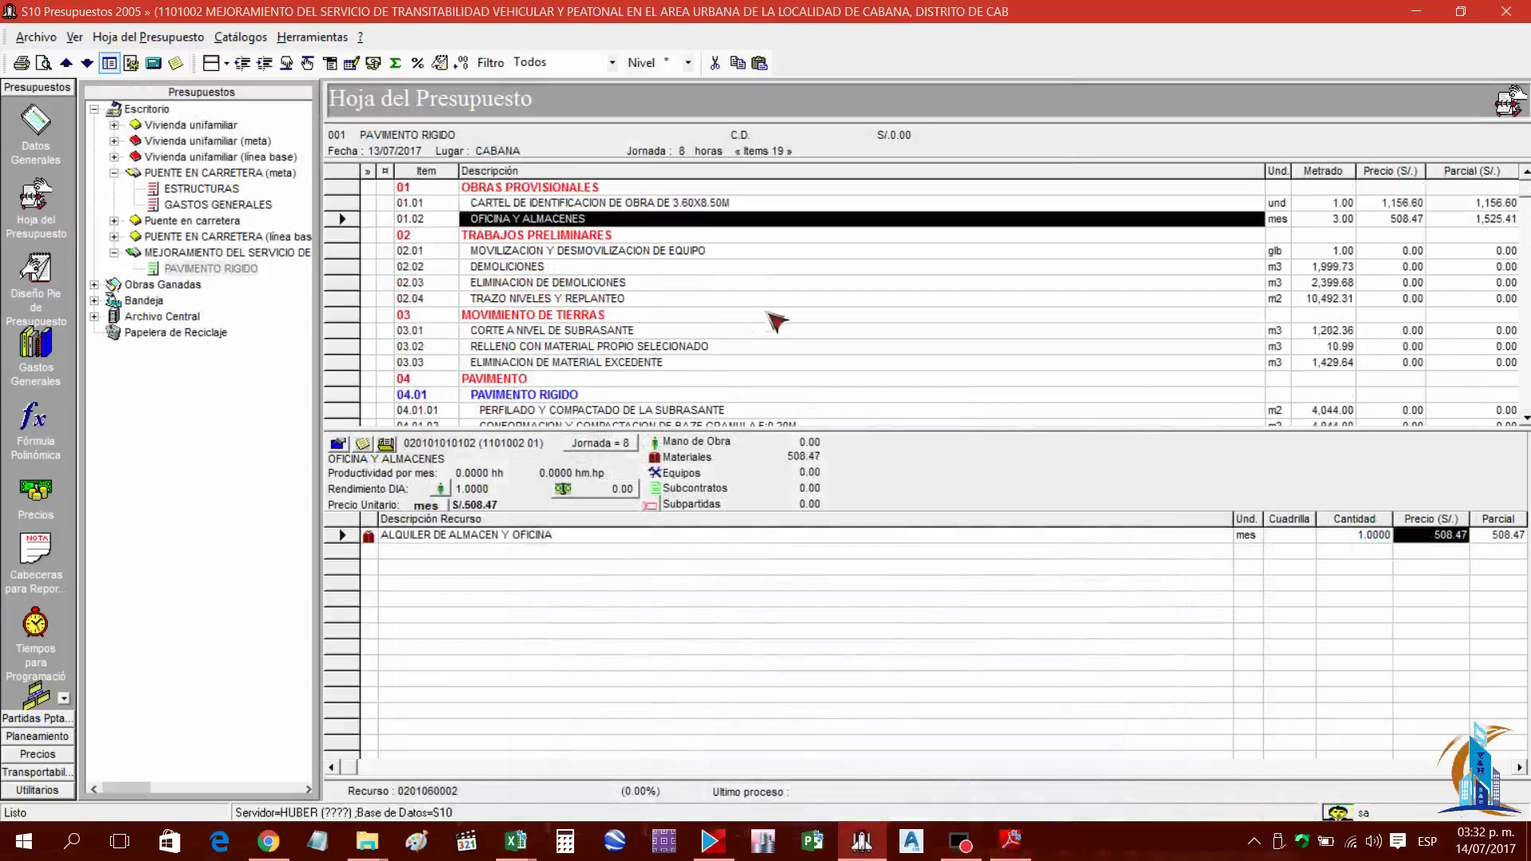
pyautogui.click(550, 252)
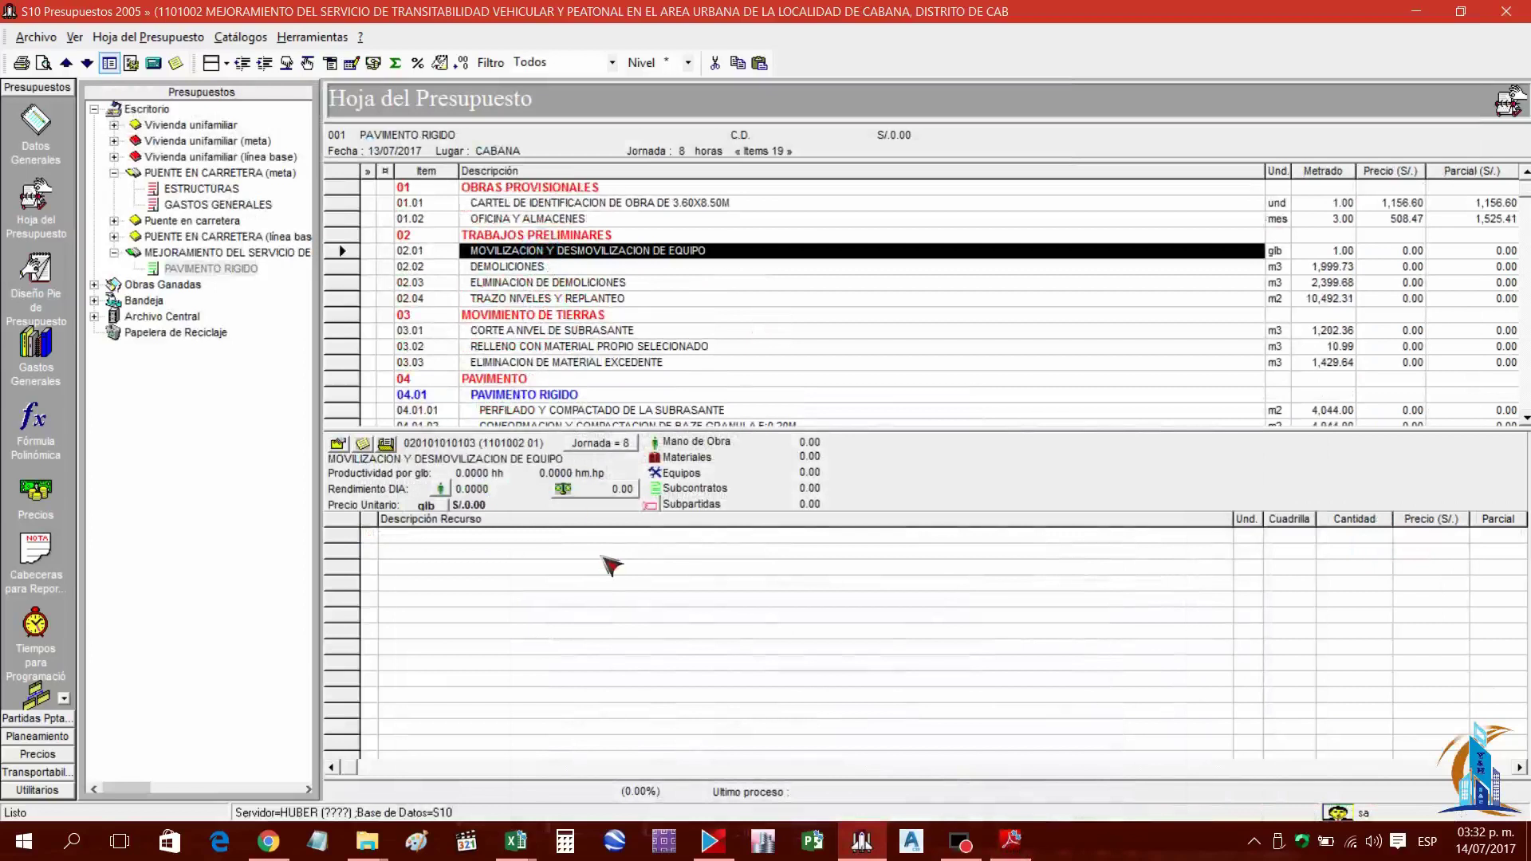
# Accept labour and equipment yields of 1 for item 02.01 and open the resource catalogue for its unit price analysis
pyautogui.click(440, 488)
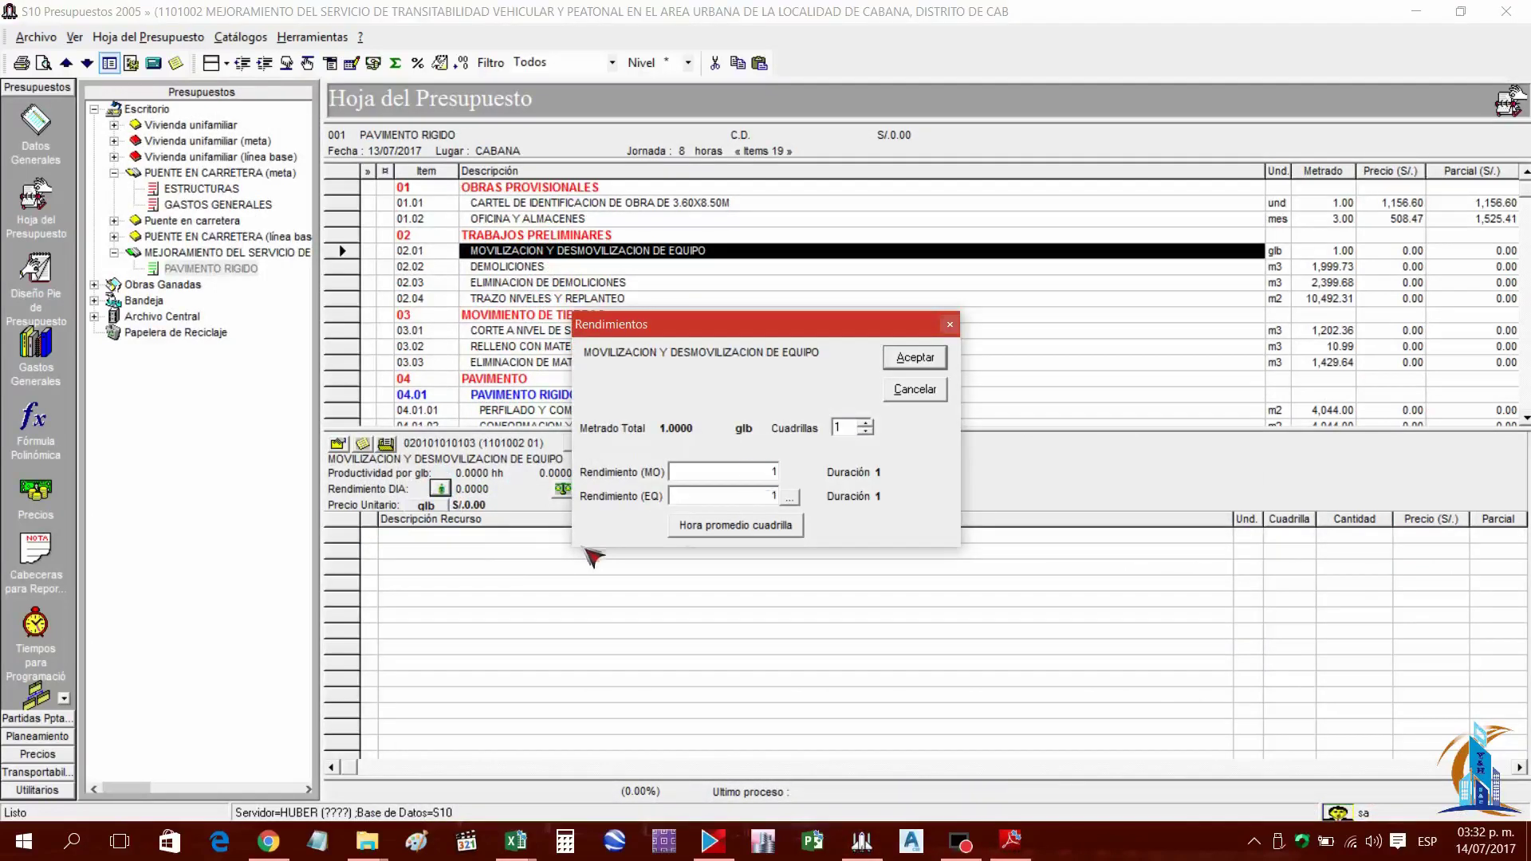
pyautogui.click(915, 357)
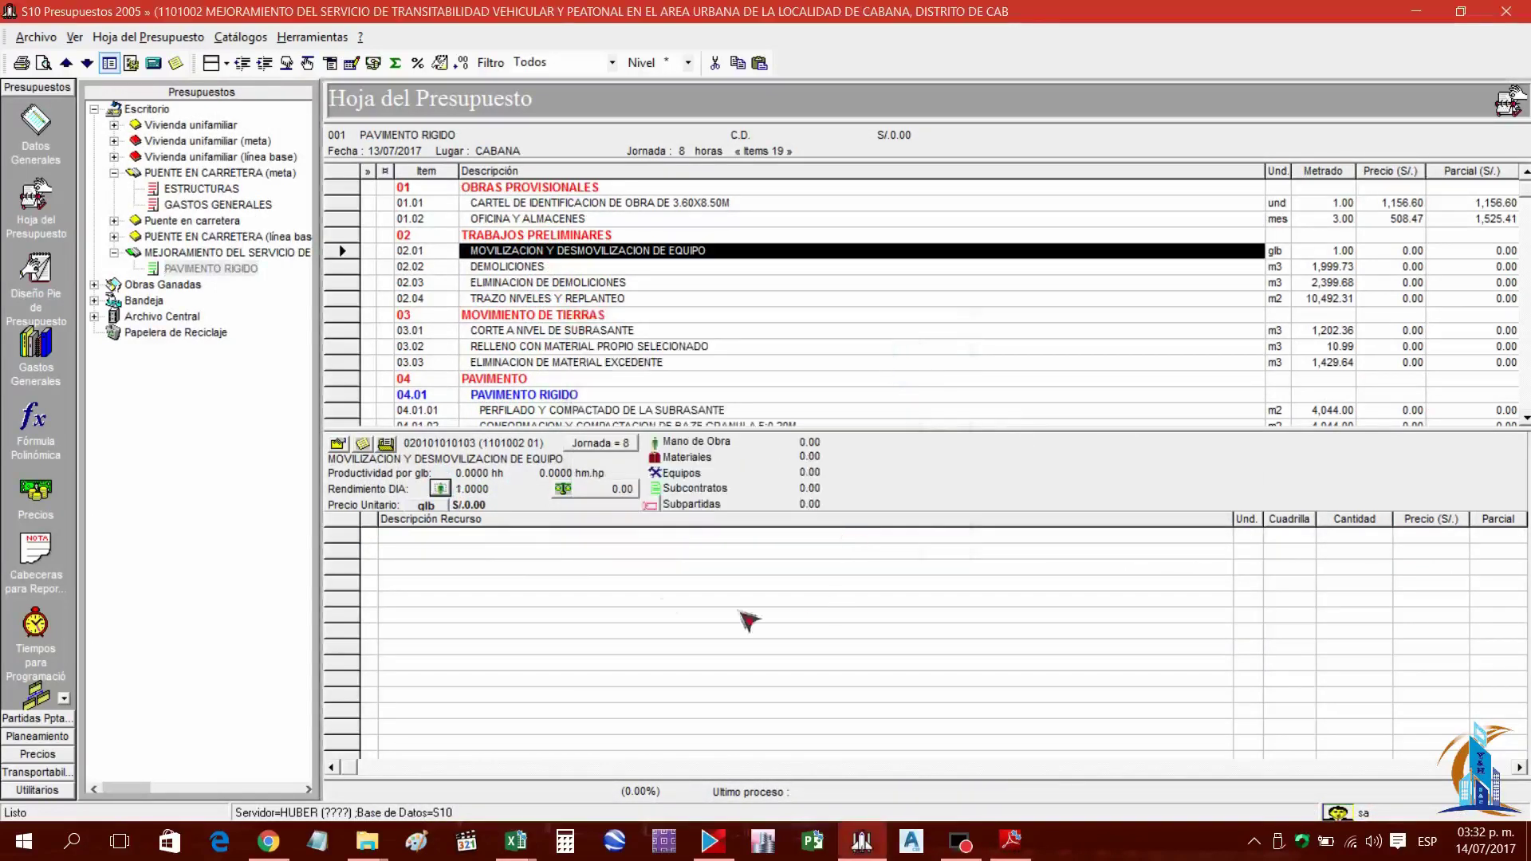
pyautogui.rightClick(650, 626)
pyautogui.click(738, 153)
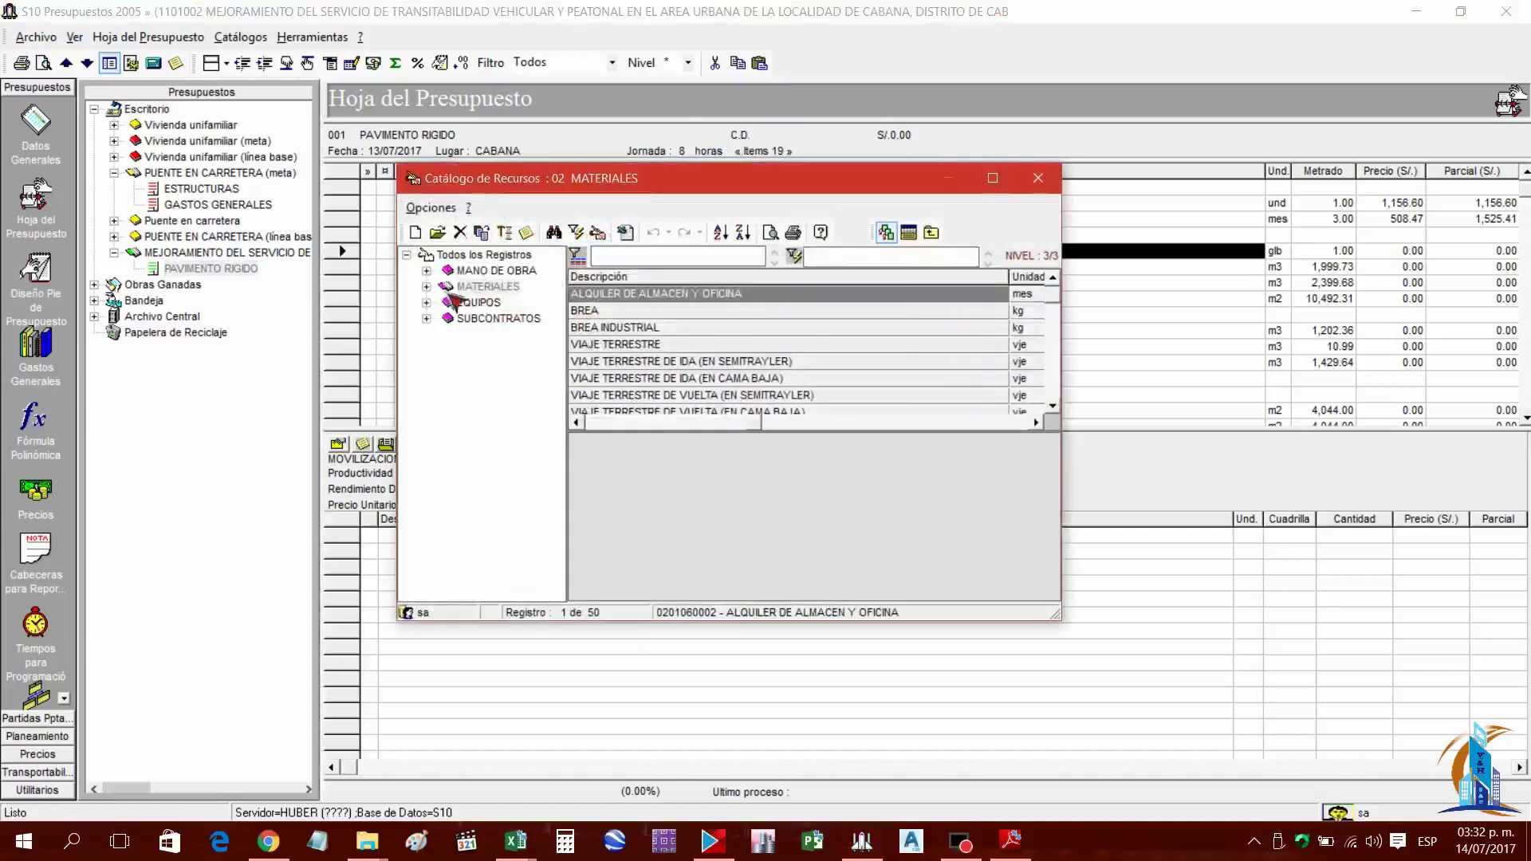
# List the MATERIALES resources in the catalogue and filter their descriptions by MOL
pyautogui.doubleClick(451, 288)
pyautogui.click(451, 256)
pyautogui.click(487, 287)
pyautogui.click(618, 327)
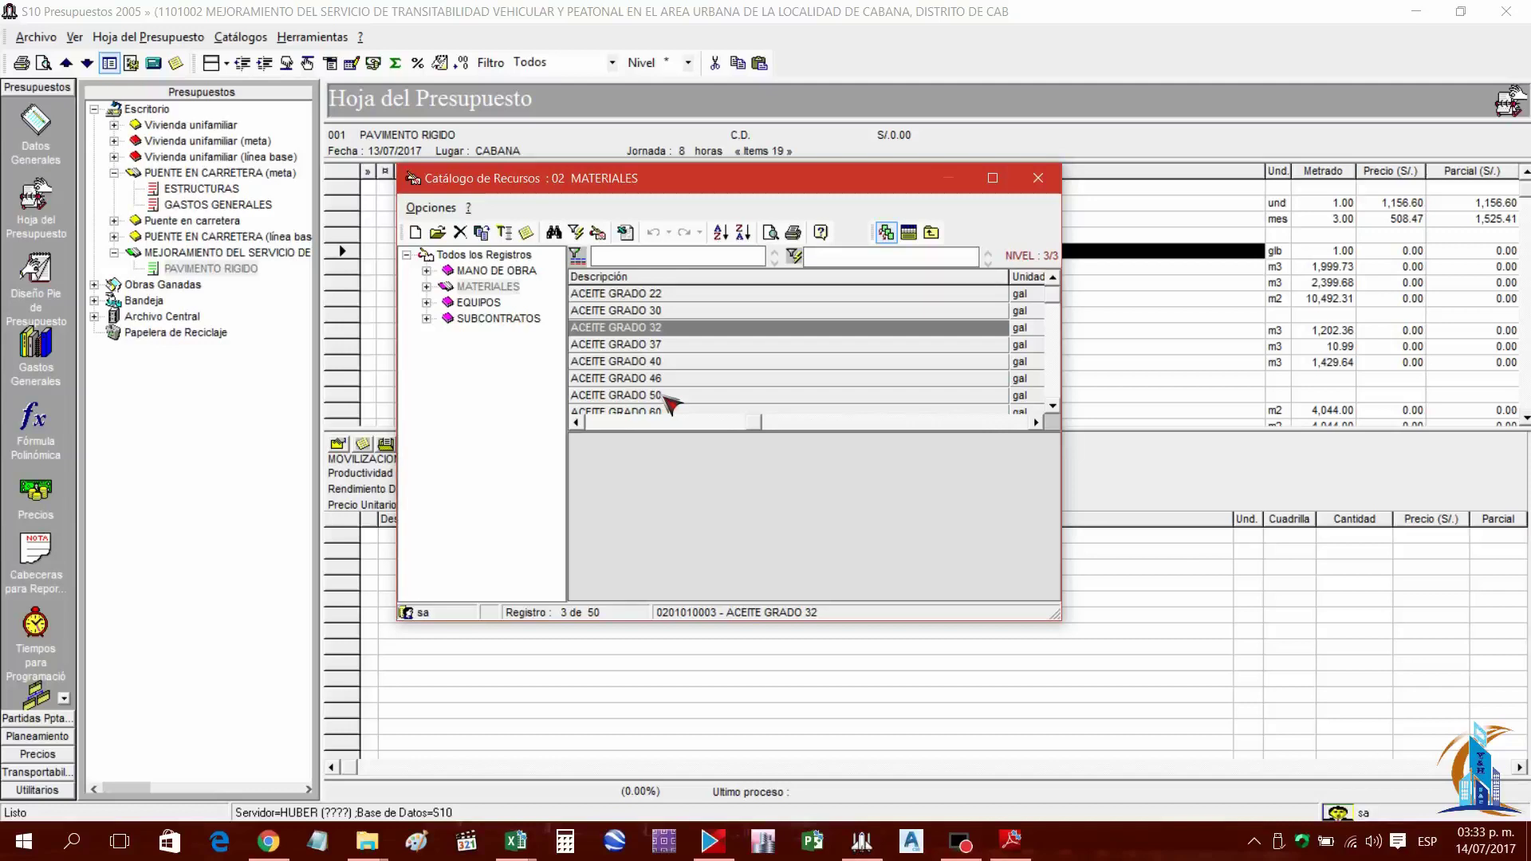
pyautogui.write('MOLI')
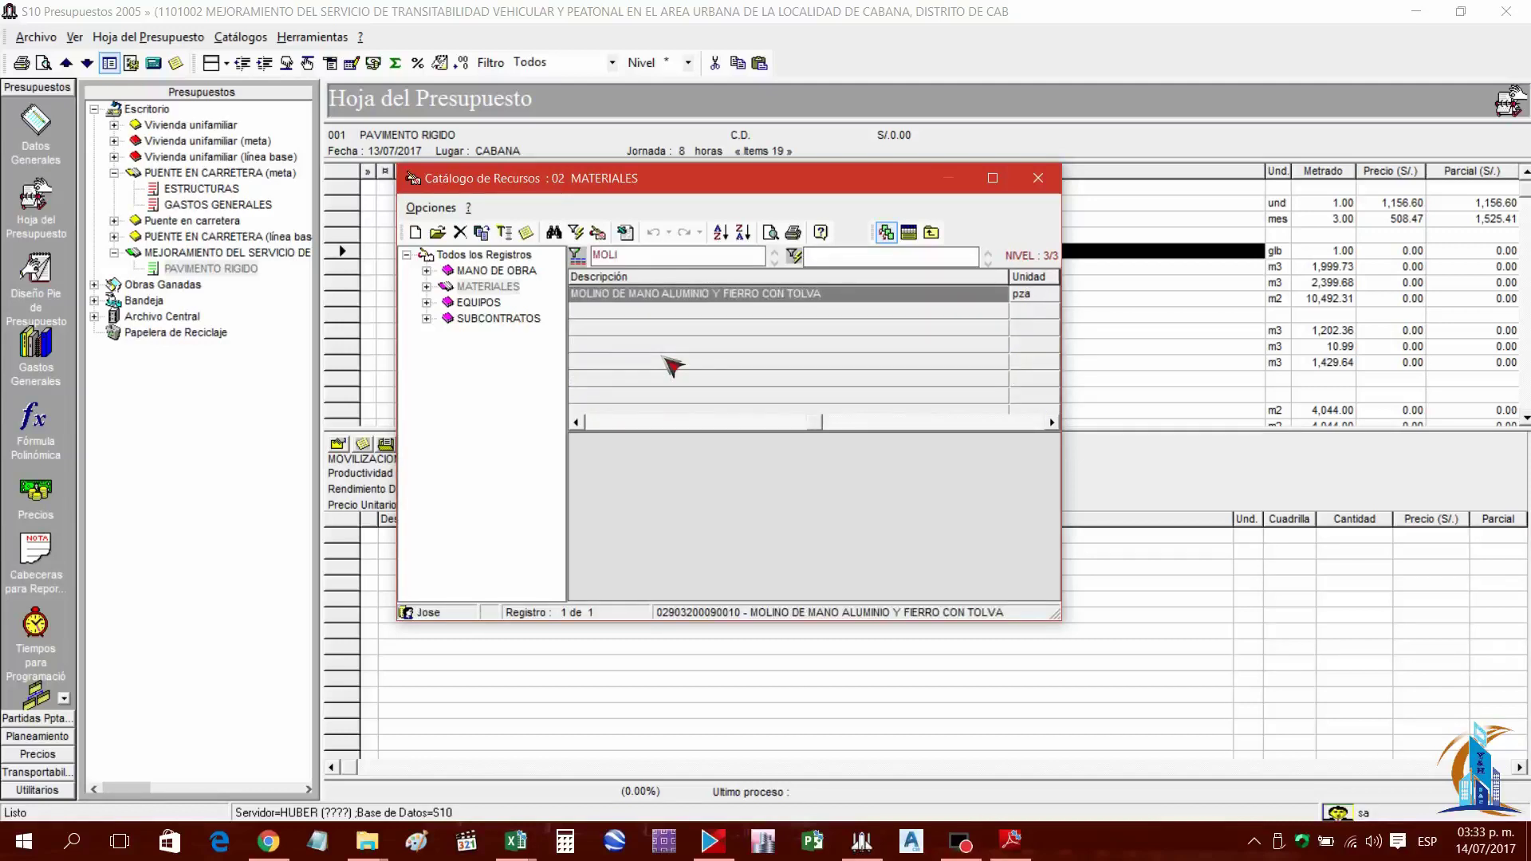
pyautogui.press('BackSpace')
# Duplicate the MOLDE CADWELD (CABLE 120 mm2. - BARRA 6 X 80 mm.) resource with the description MOVILIZAZCION Y DESMOVILIZACION DE EQUIPOS
pyautogui.rightClick(679, 300)
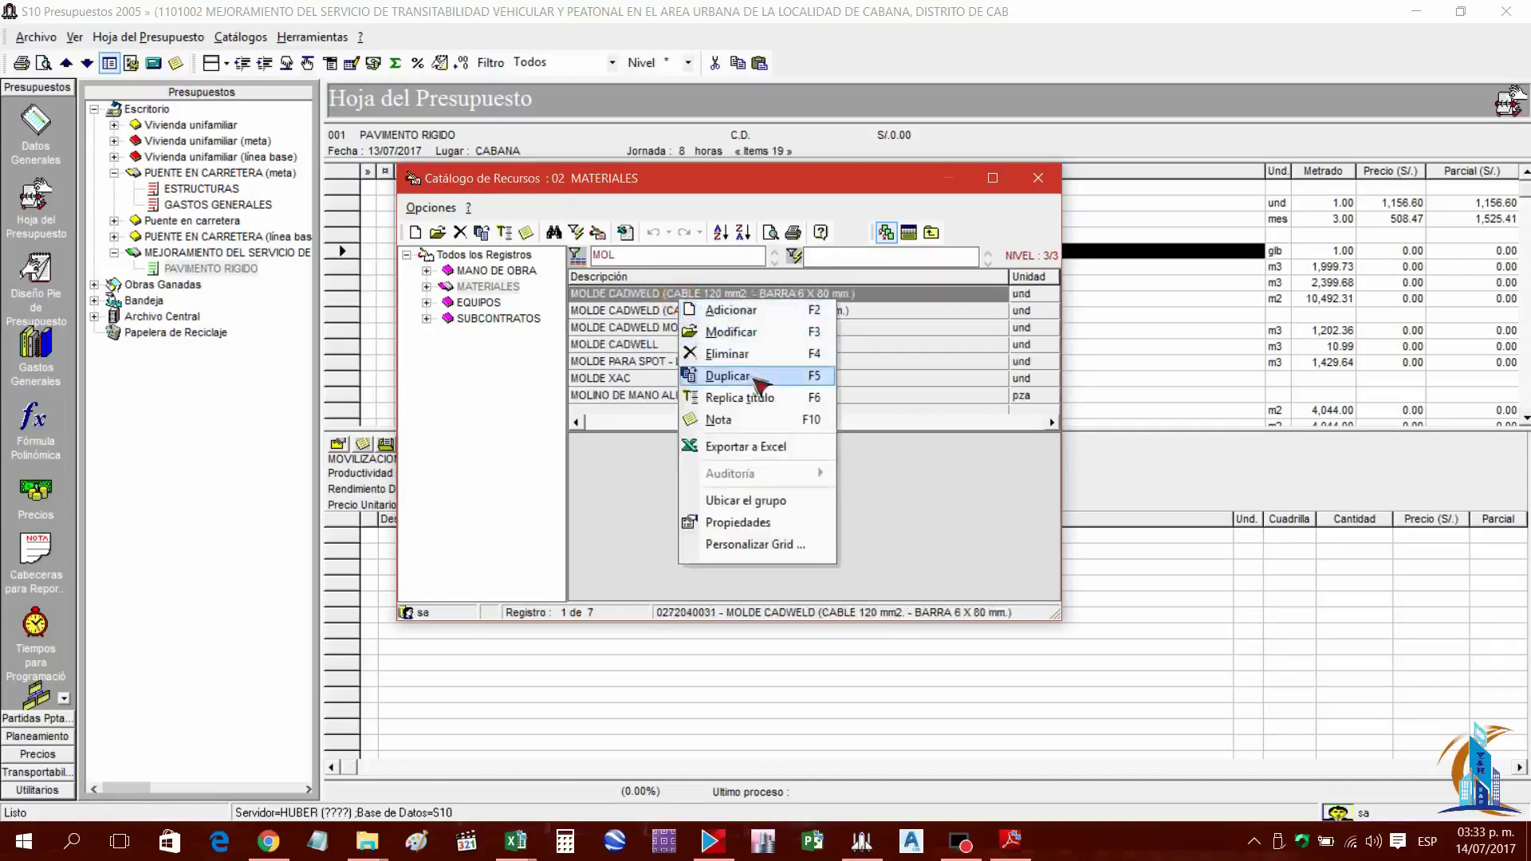
pyautogui.click(753, 380)
pyautogui.moveTo(889, 236); pyautogui.dragTo(494, 231)
pyautogui.press('Delete')
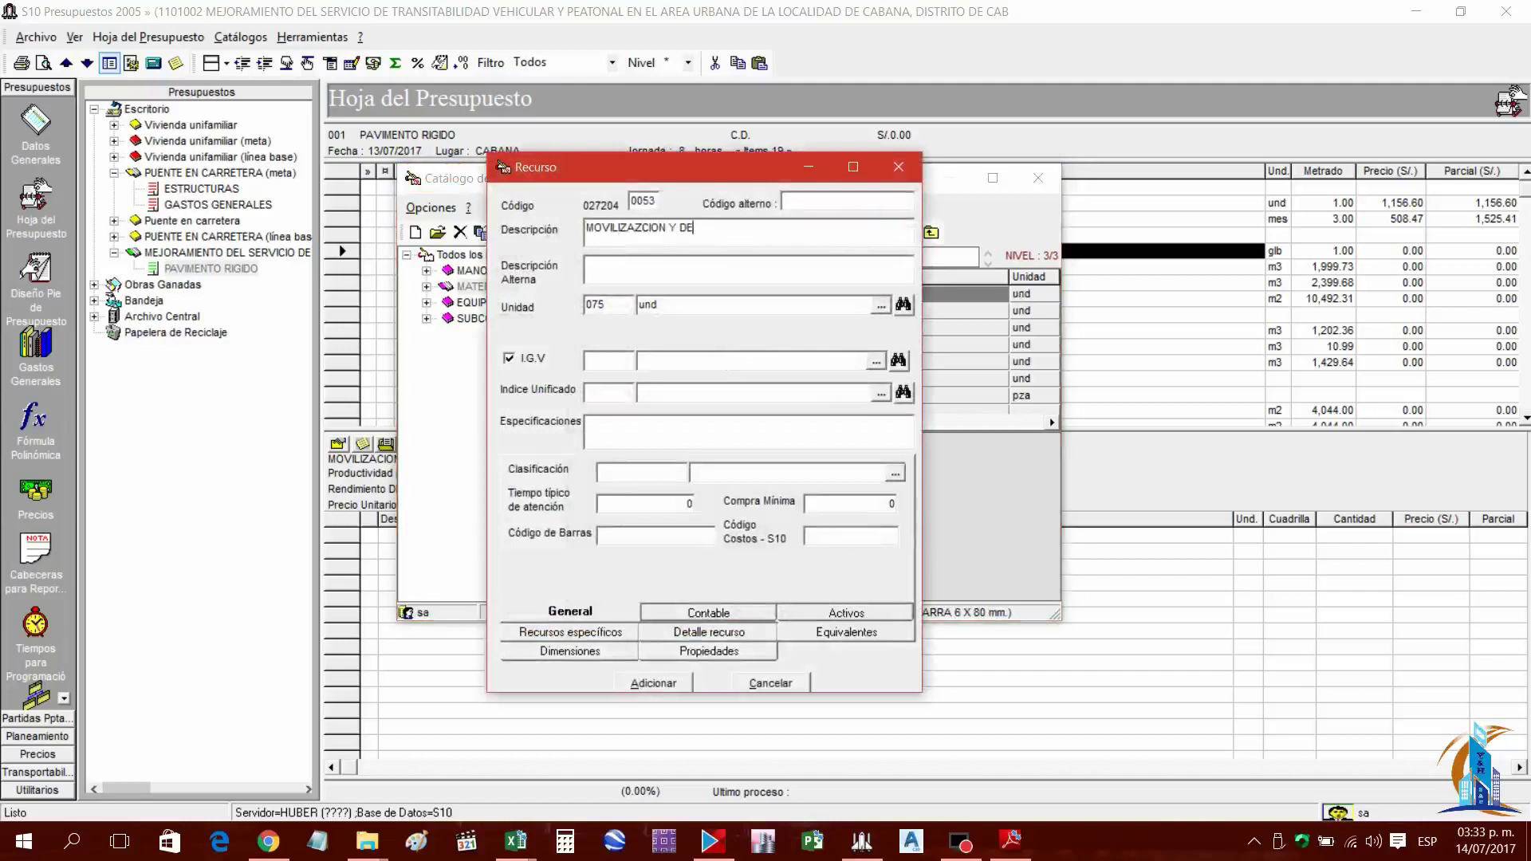
pyautogui.write('ZACION DE EQUIPOS')
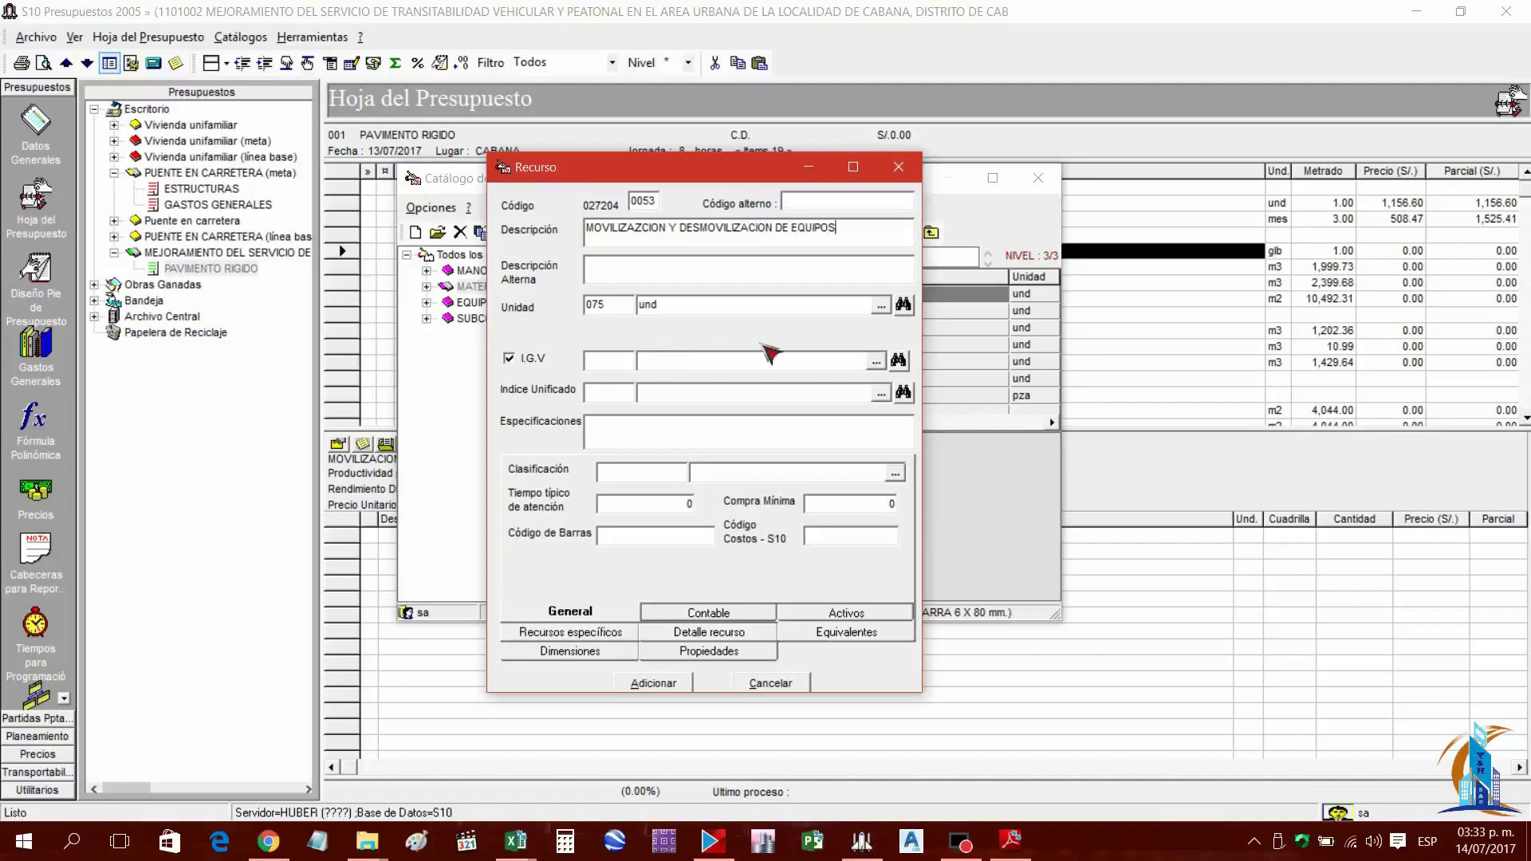
# Set the duplicated resource's unit to glb and add it to the catalogue, agreeing to continue with the specific resources
pyautogui.click(881, 306)
pyautogui.write('G')
pyautogui.doubleClick(536, 239)
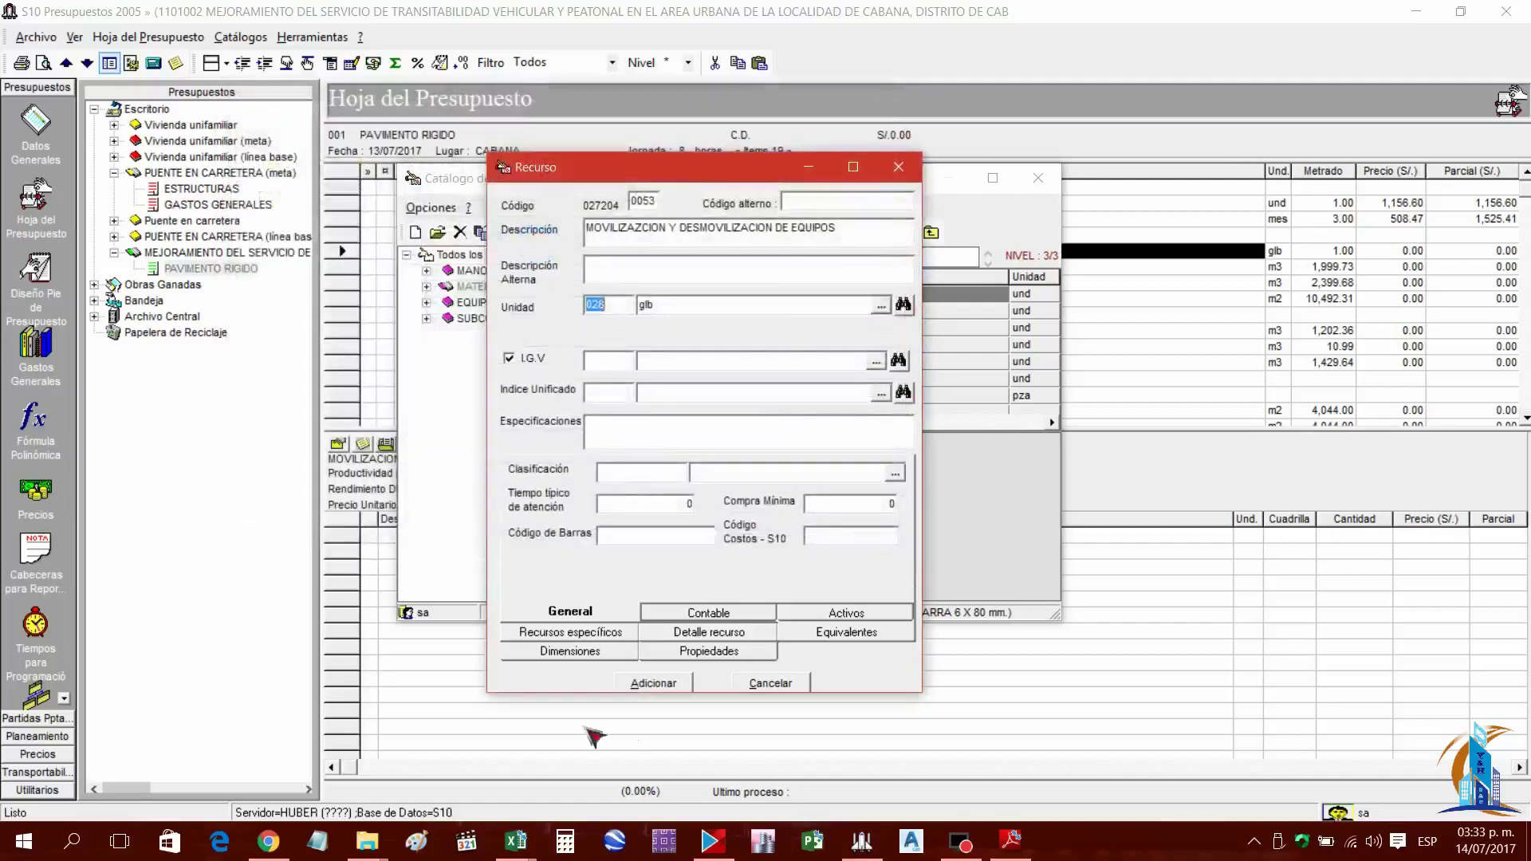
pyautogui.click(654, 684)
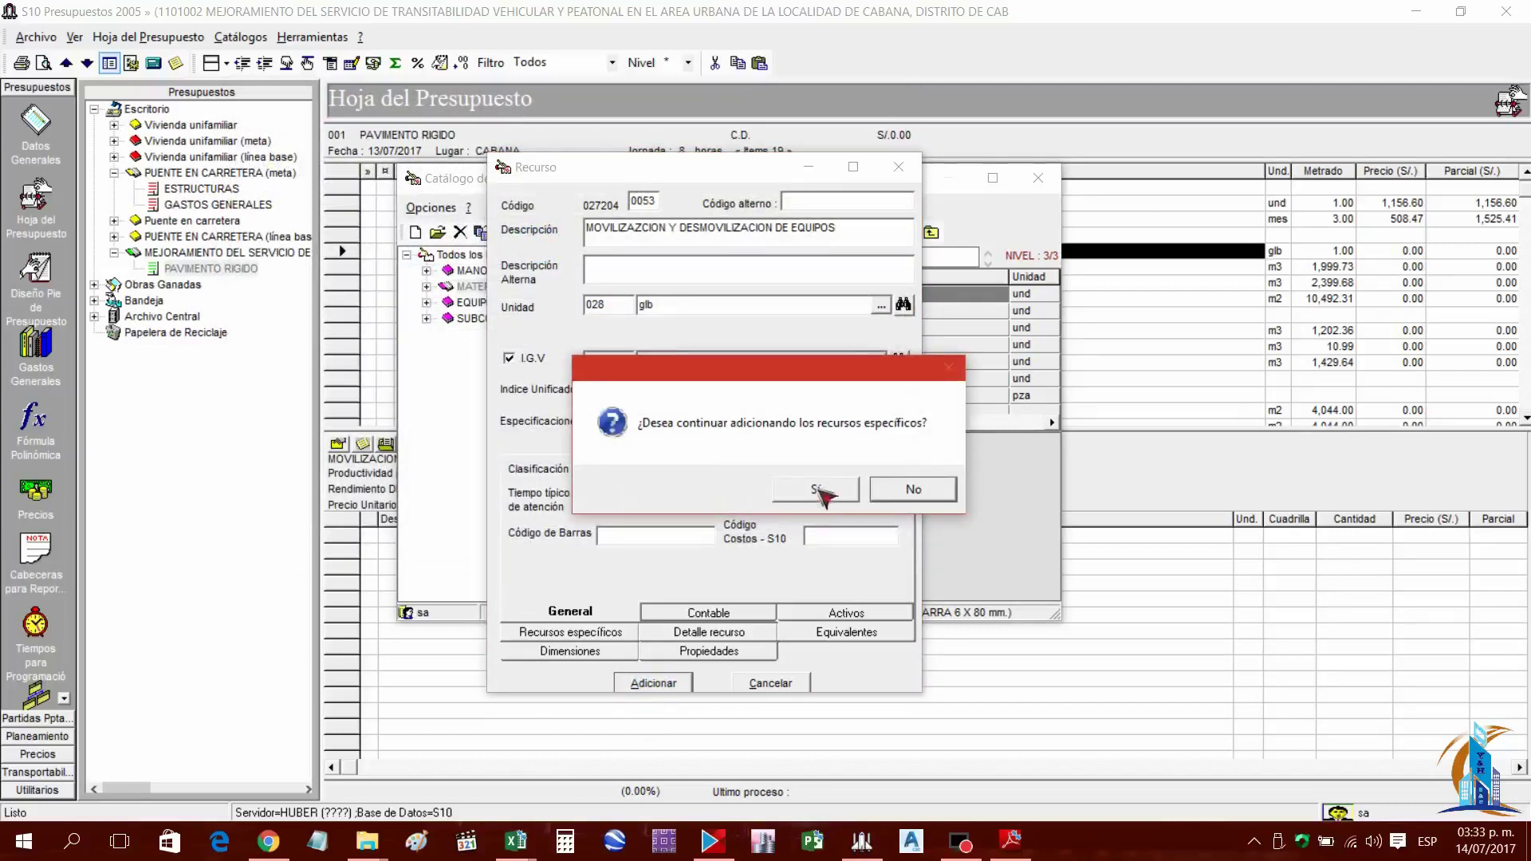
pyautogui.click(813, 488)
pyautogui.click(654, 684)
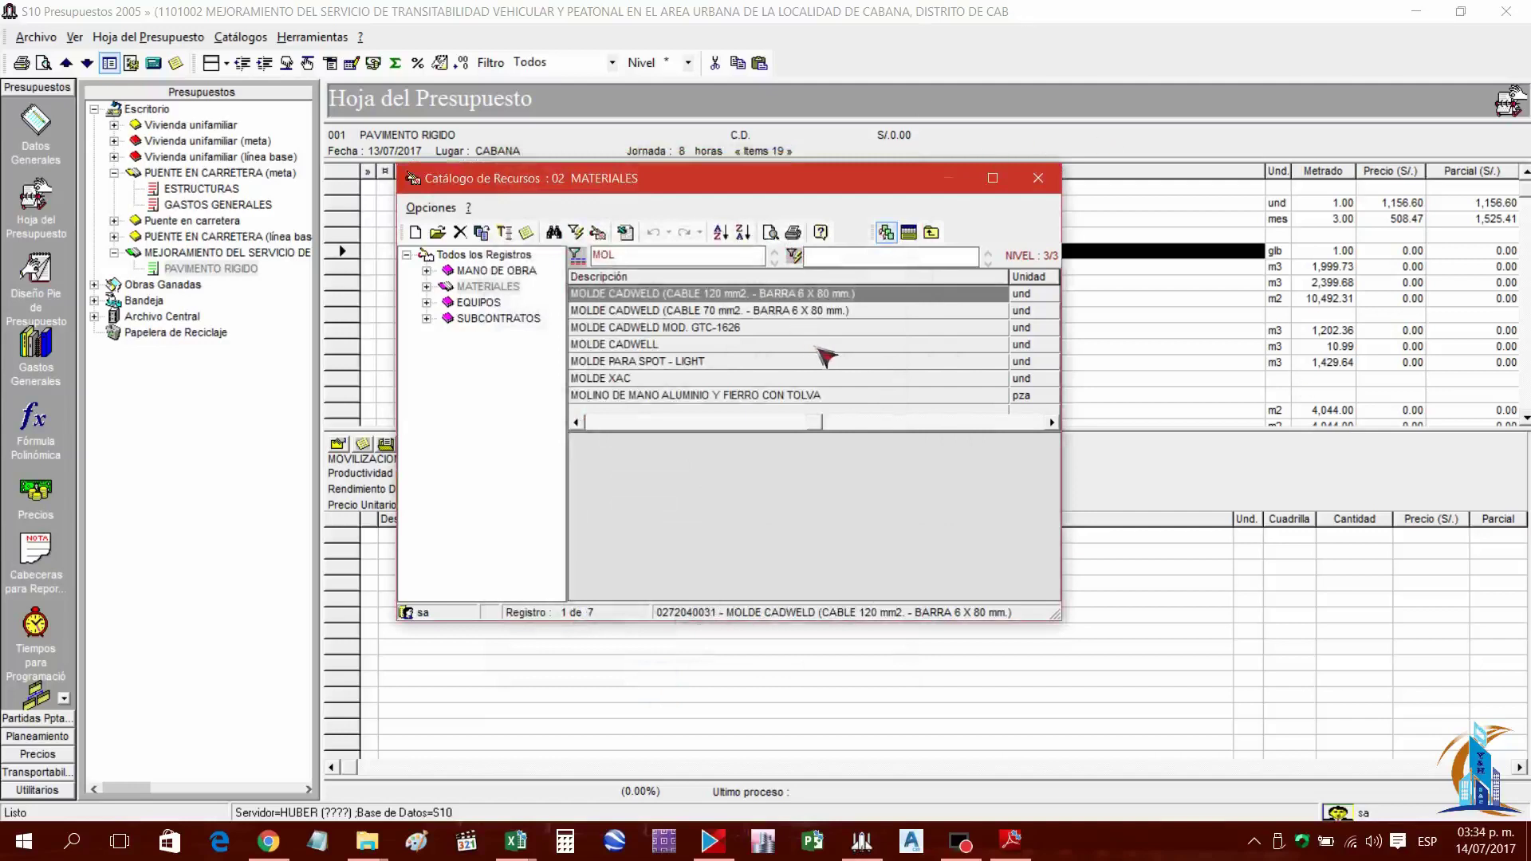
# Filter the materials by MOV and insert MOVILIZAZCION Y DESMOVILIZACION DE EQUIPOS into item 02.01 with a quantity of 1
pyautogui.hscroll(-3, 810, 351)
pyautogui.hscroll(3, 809, 350)
pyautogui.hscroll(-3, 810, 351)
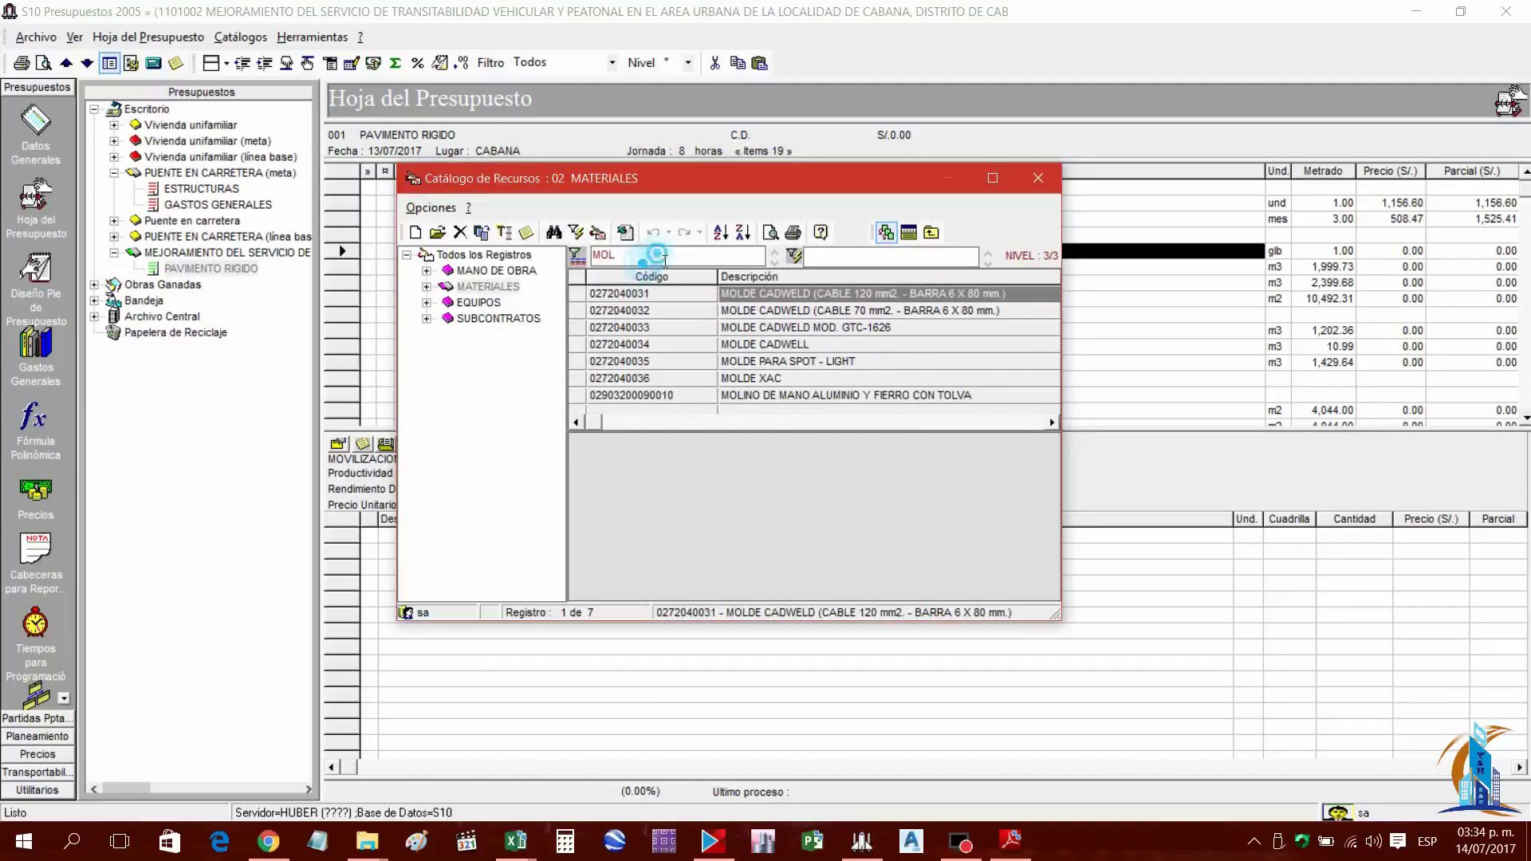
pyautogui.press('BackSpace')
pyautogui.write('V')
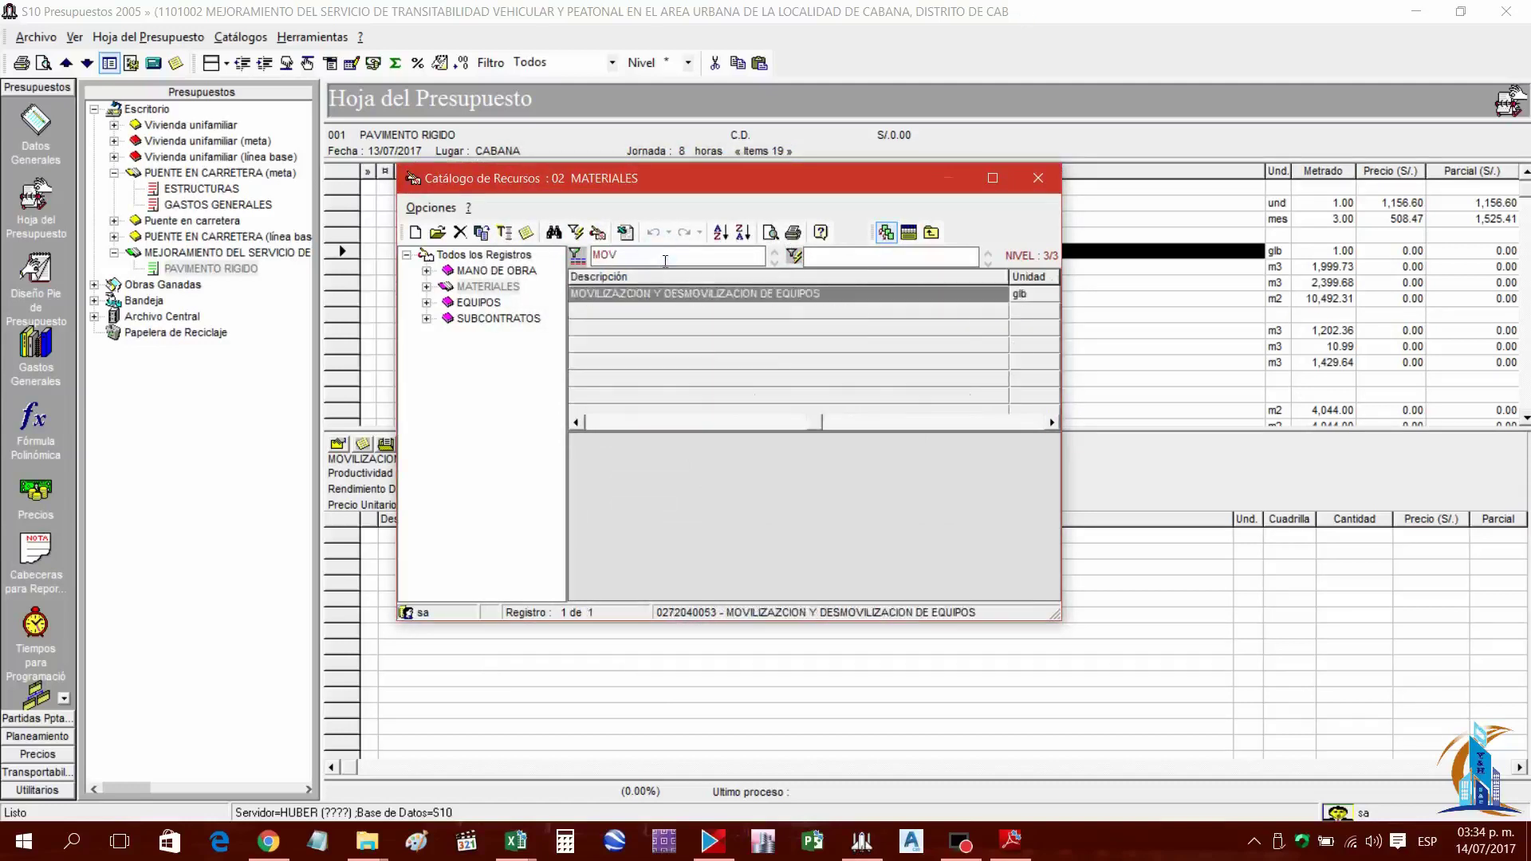
pyautogui.click(701, 295)
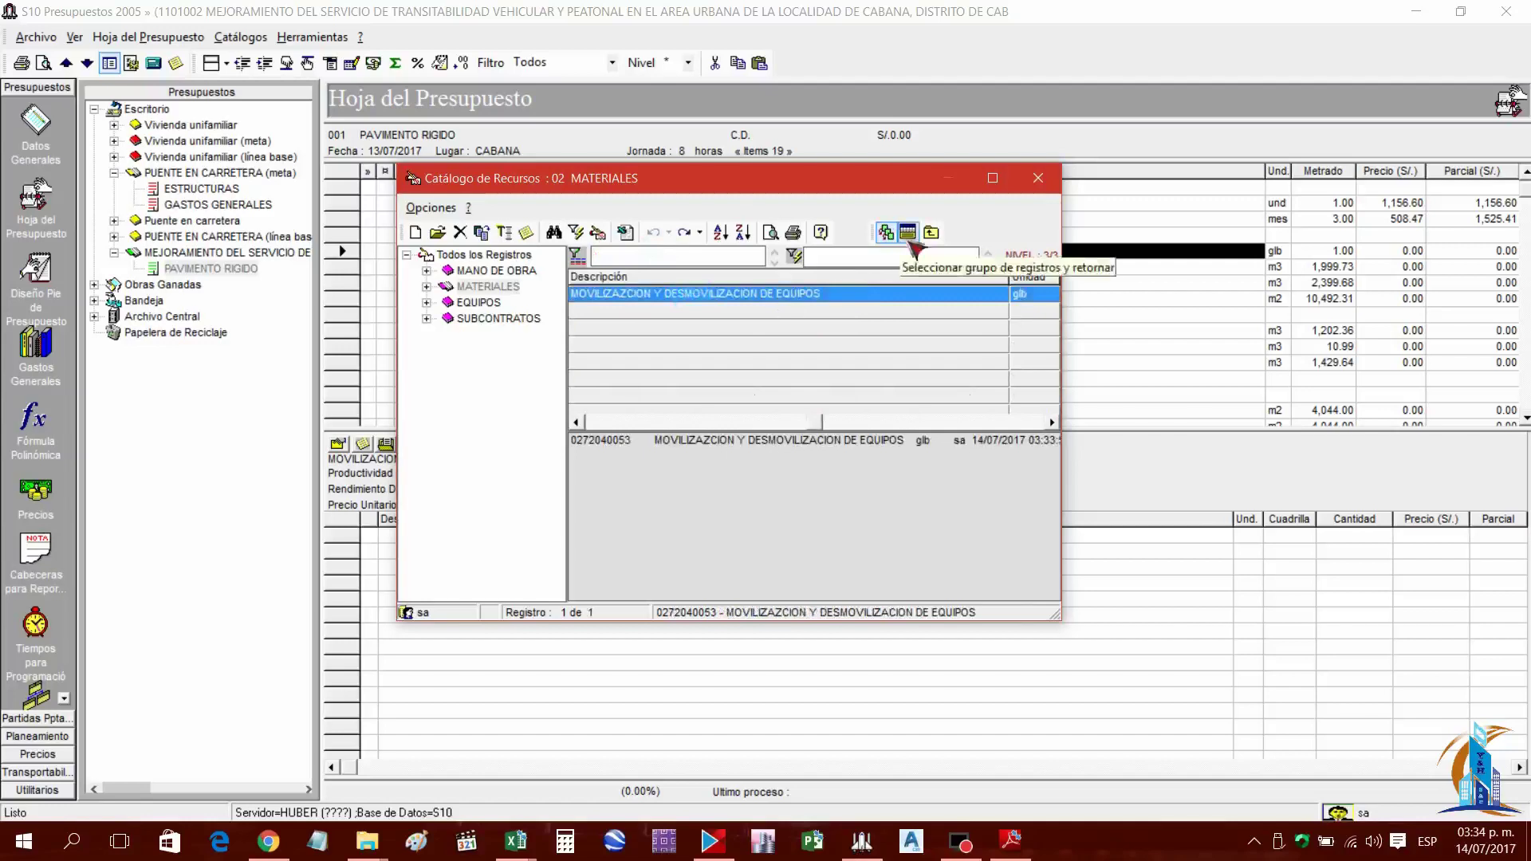
pyautogui.click(887, 232)
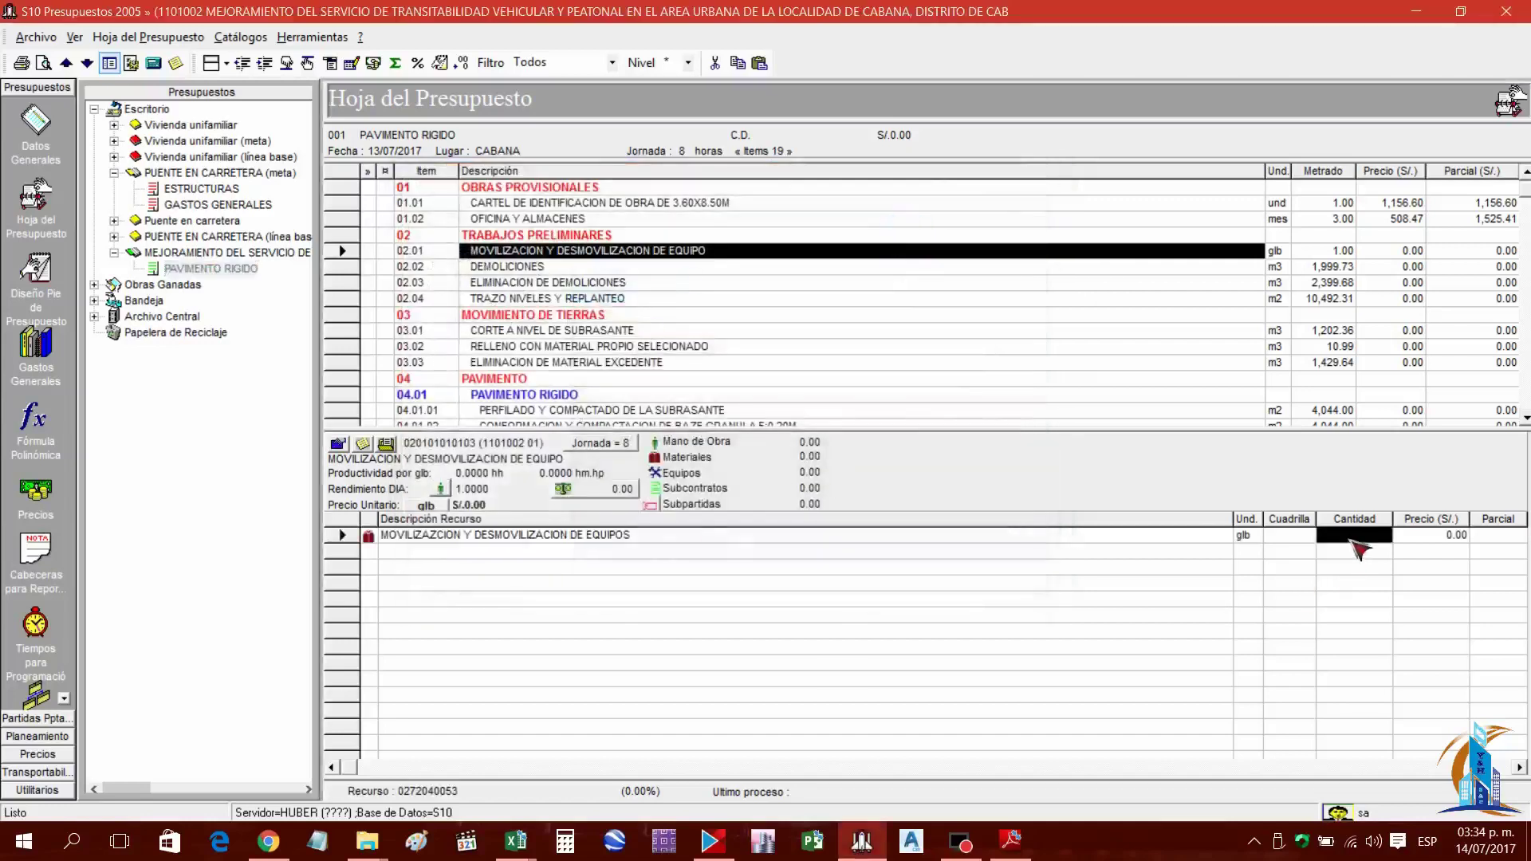
pyautogui.press('Return')
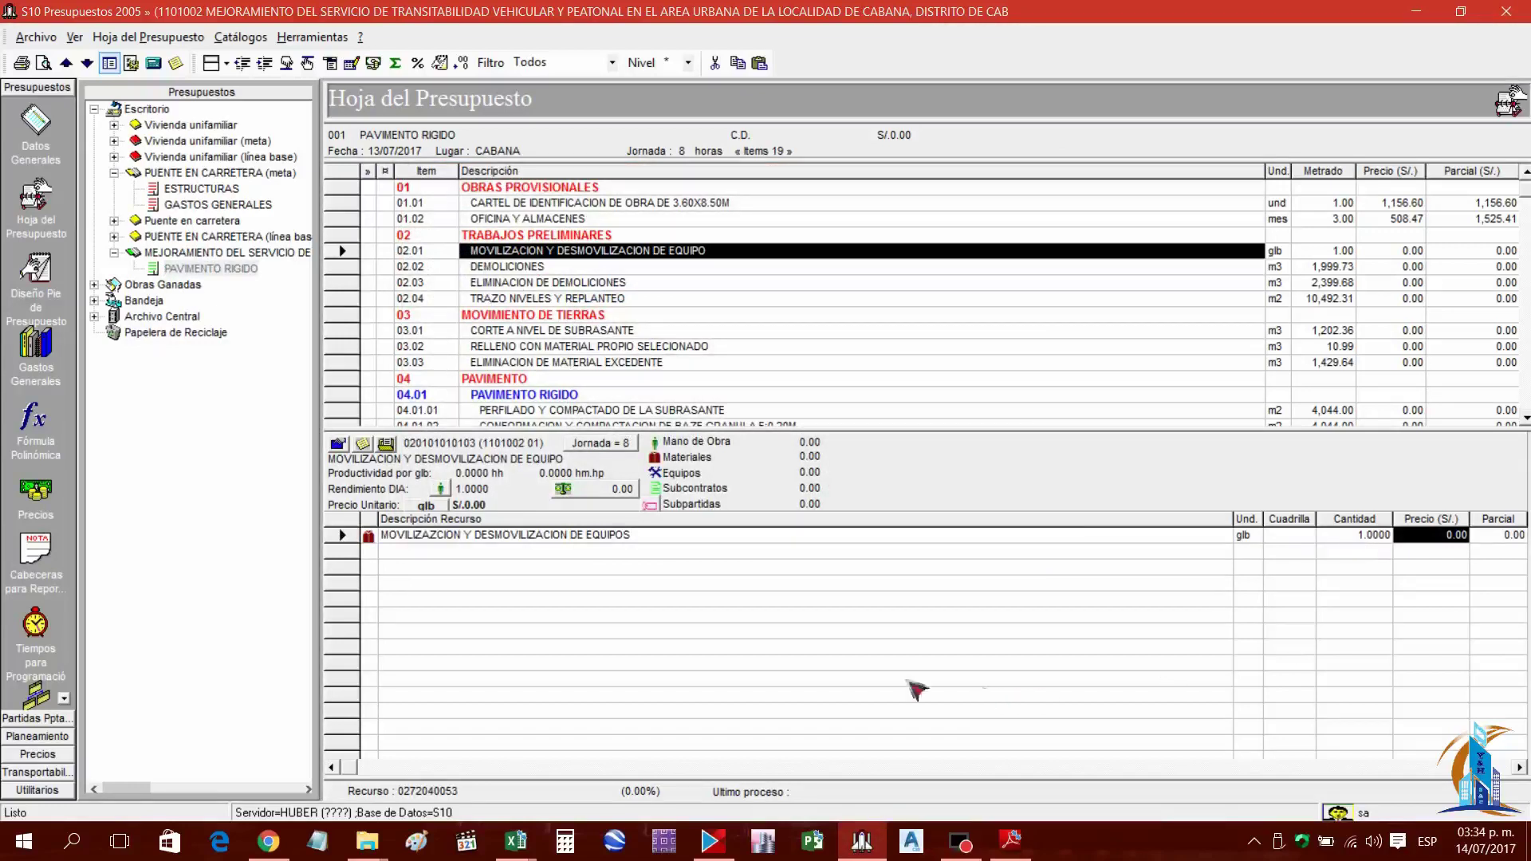
# Switch to the desktop's PAV.CABANA folder and open the MOVILIZACION Y DESMOVILIZACION DE EQUIPO workbook from its mobilization calculation subfolder in Excel
pyautogui.click(1418, 14)
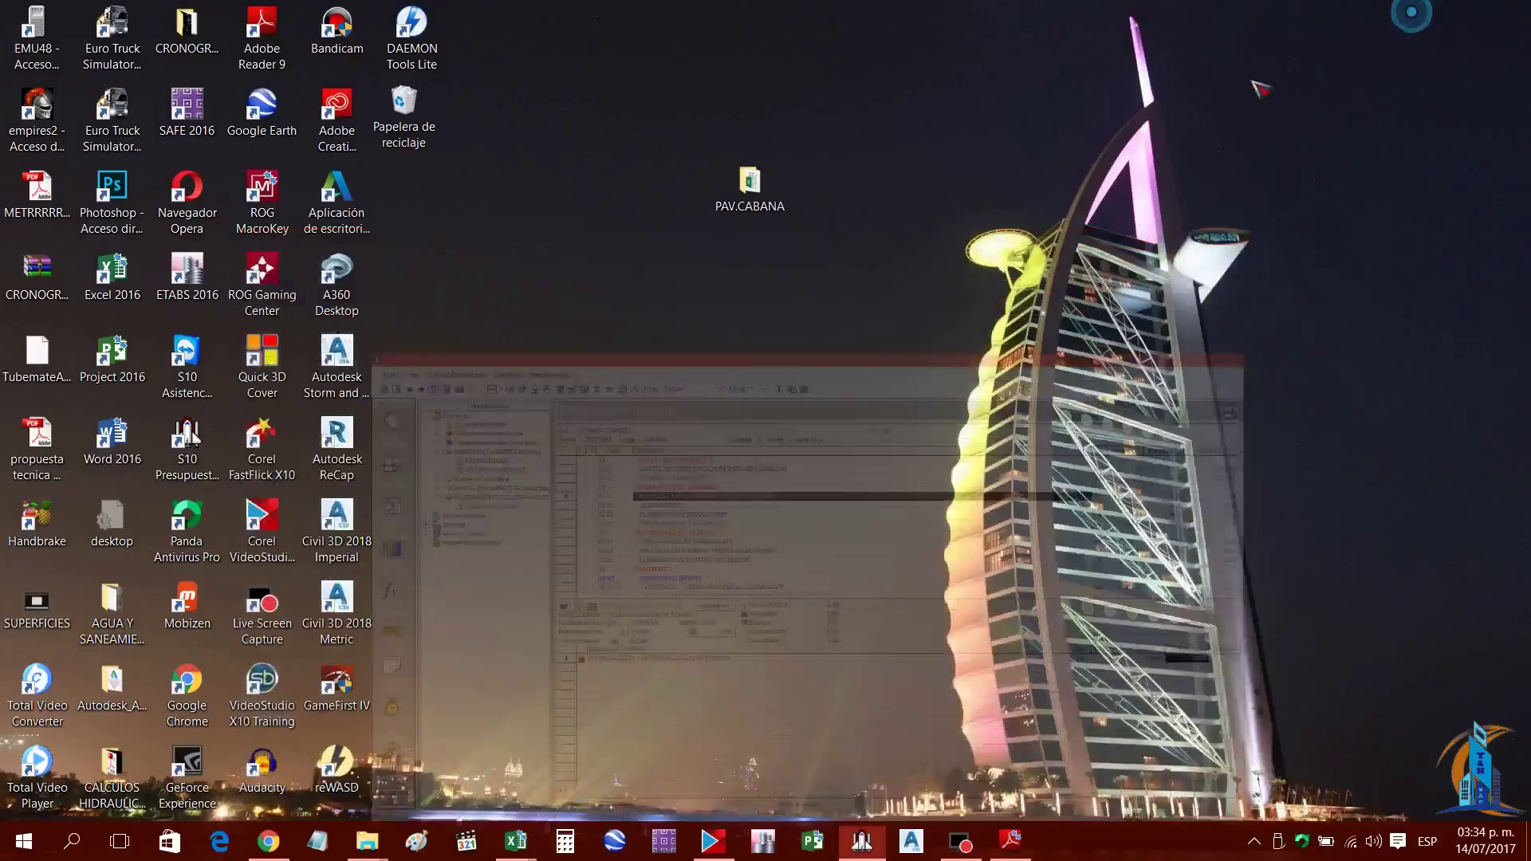
pyautogui.click(755, 204)
pyautogui.doubleClick(755, 204)
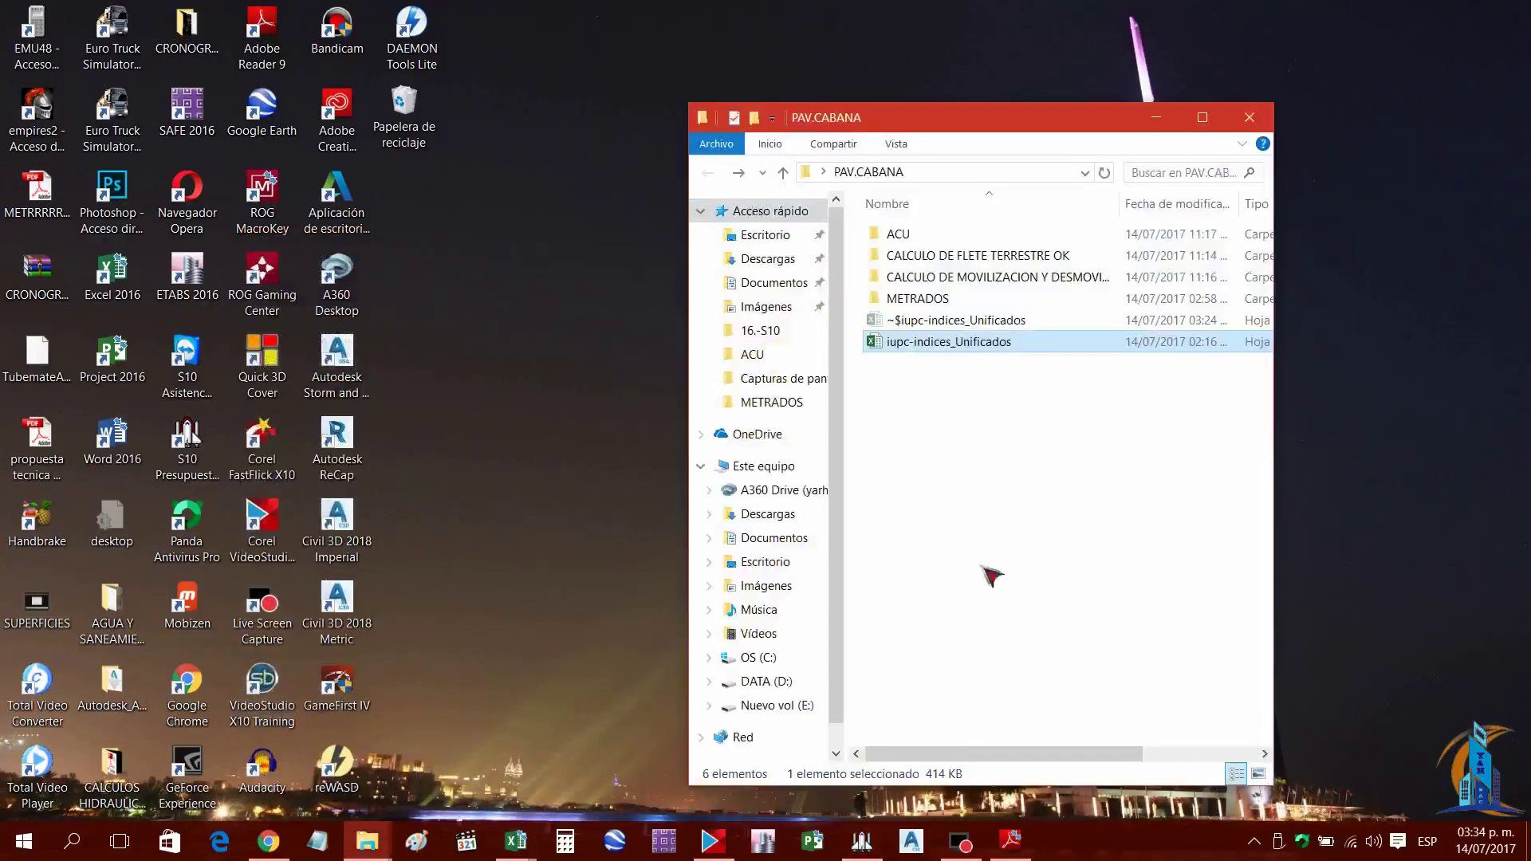
pyautogui.doubleClick(953, 281)
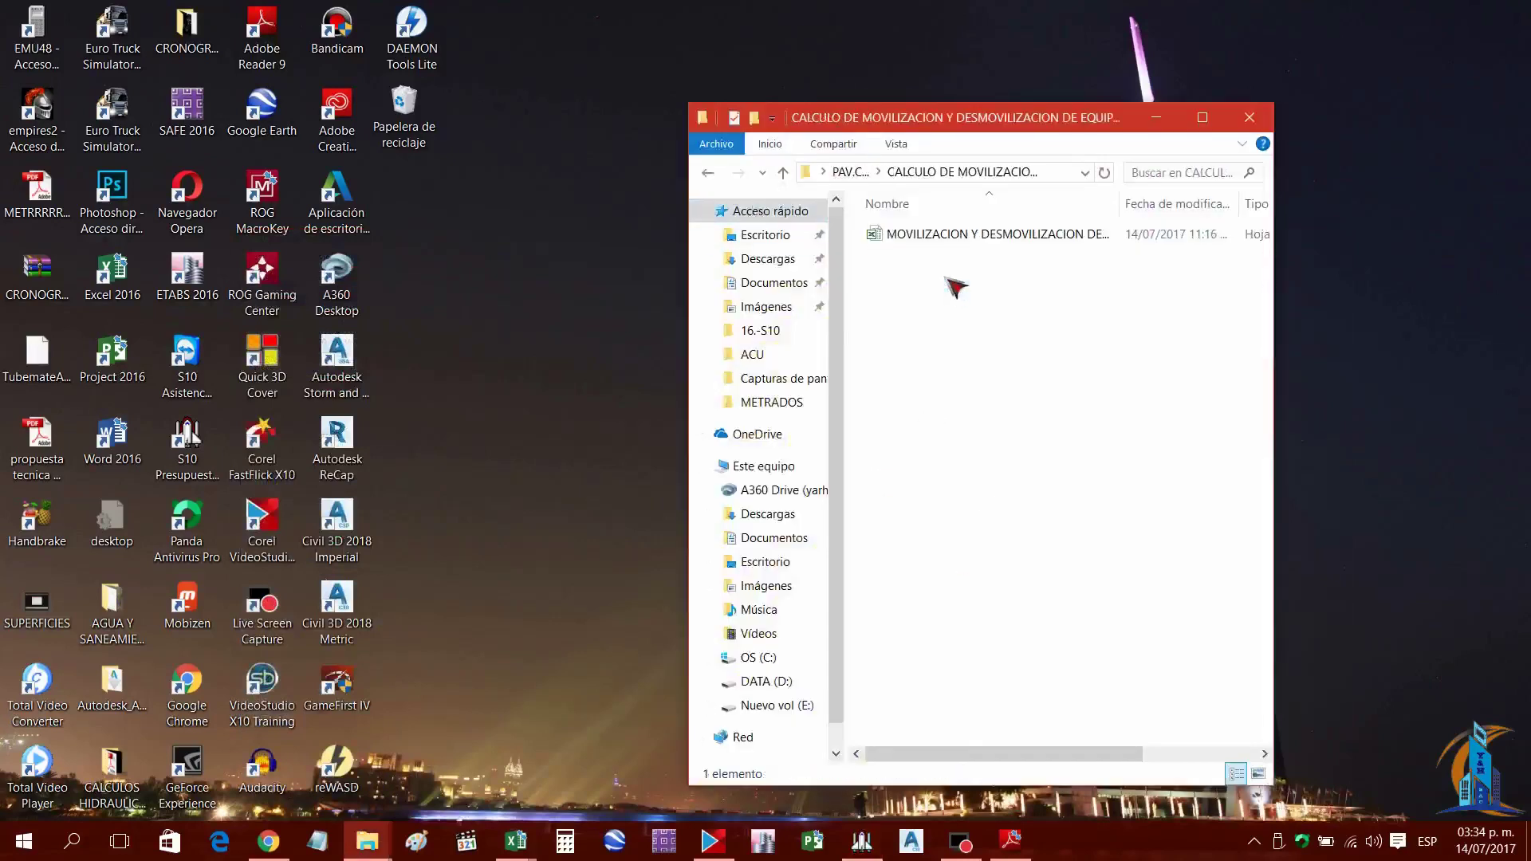
pyautogui.doubleClick(929, 235)
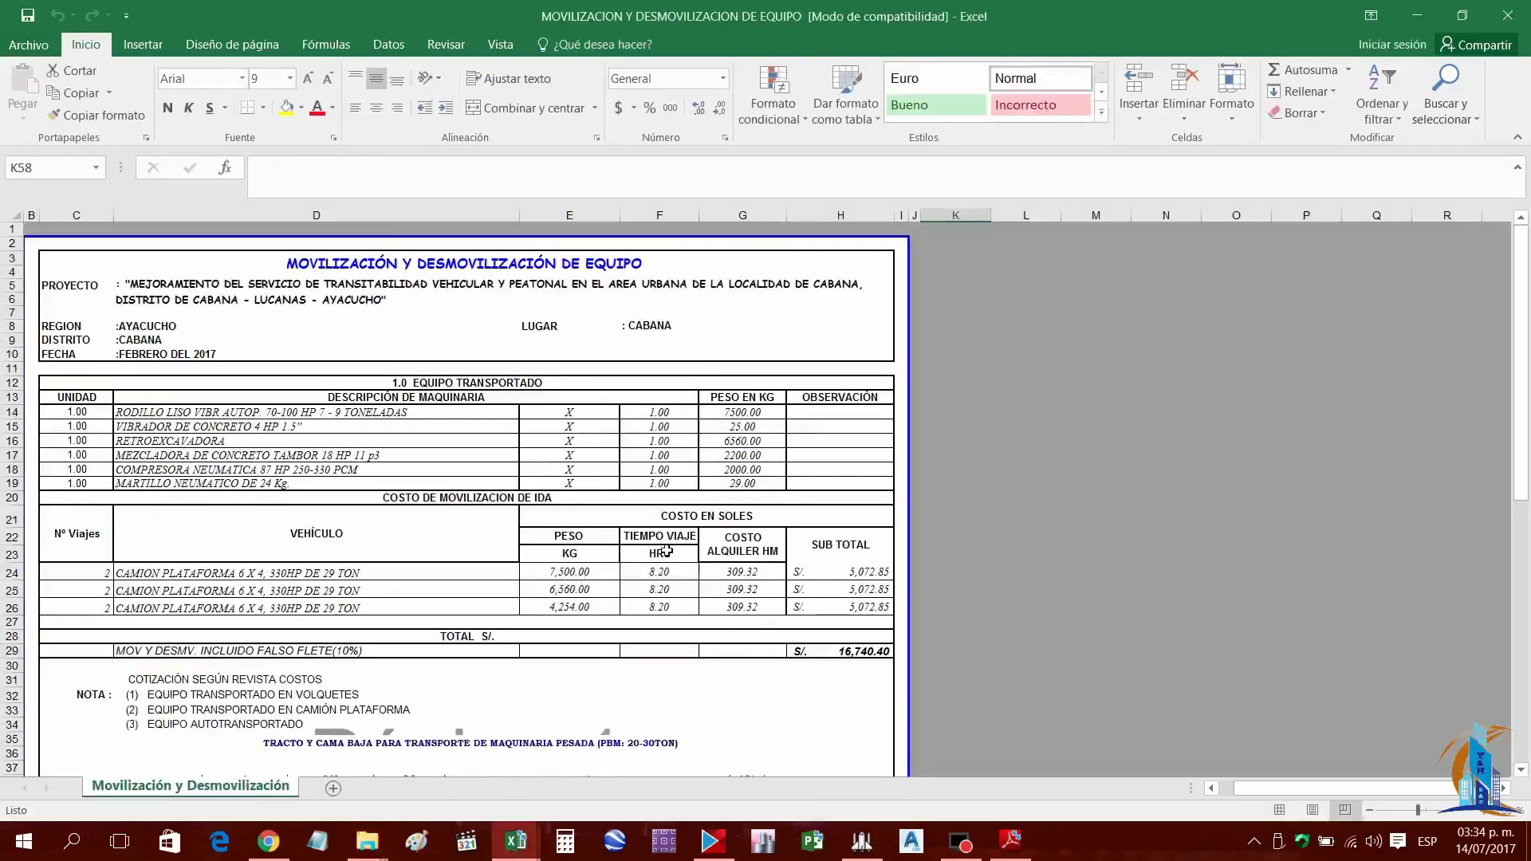
# Examine the transported equipment list, the platform truck mobilization costs and the trip notes in the calculation sheet
pyautogui.scroll(-4, 666, 550)
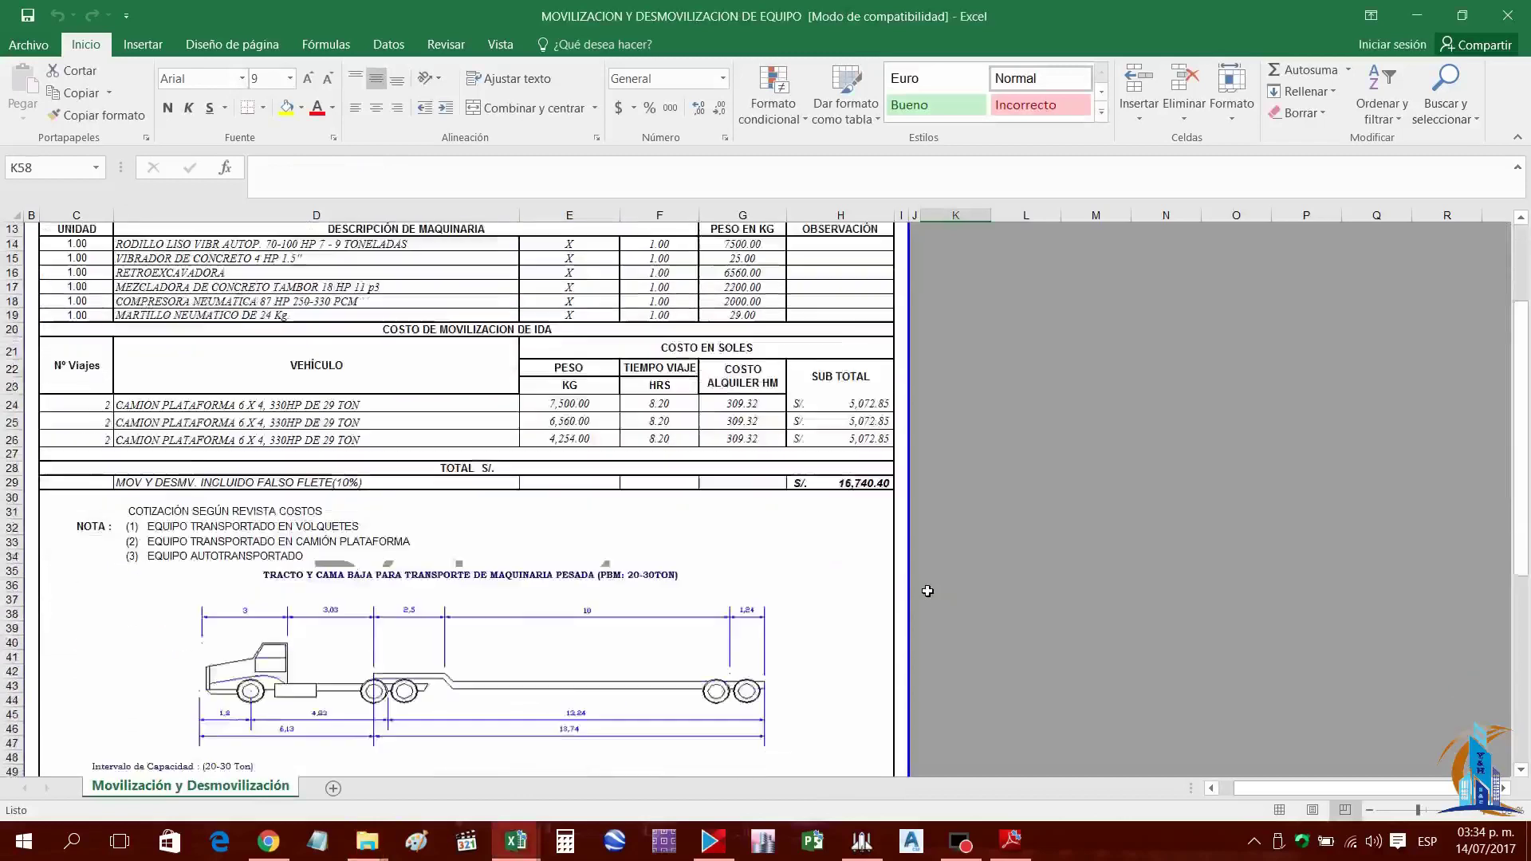
pyautogui.scroll(-1, 927, 591)
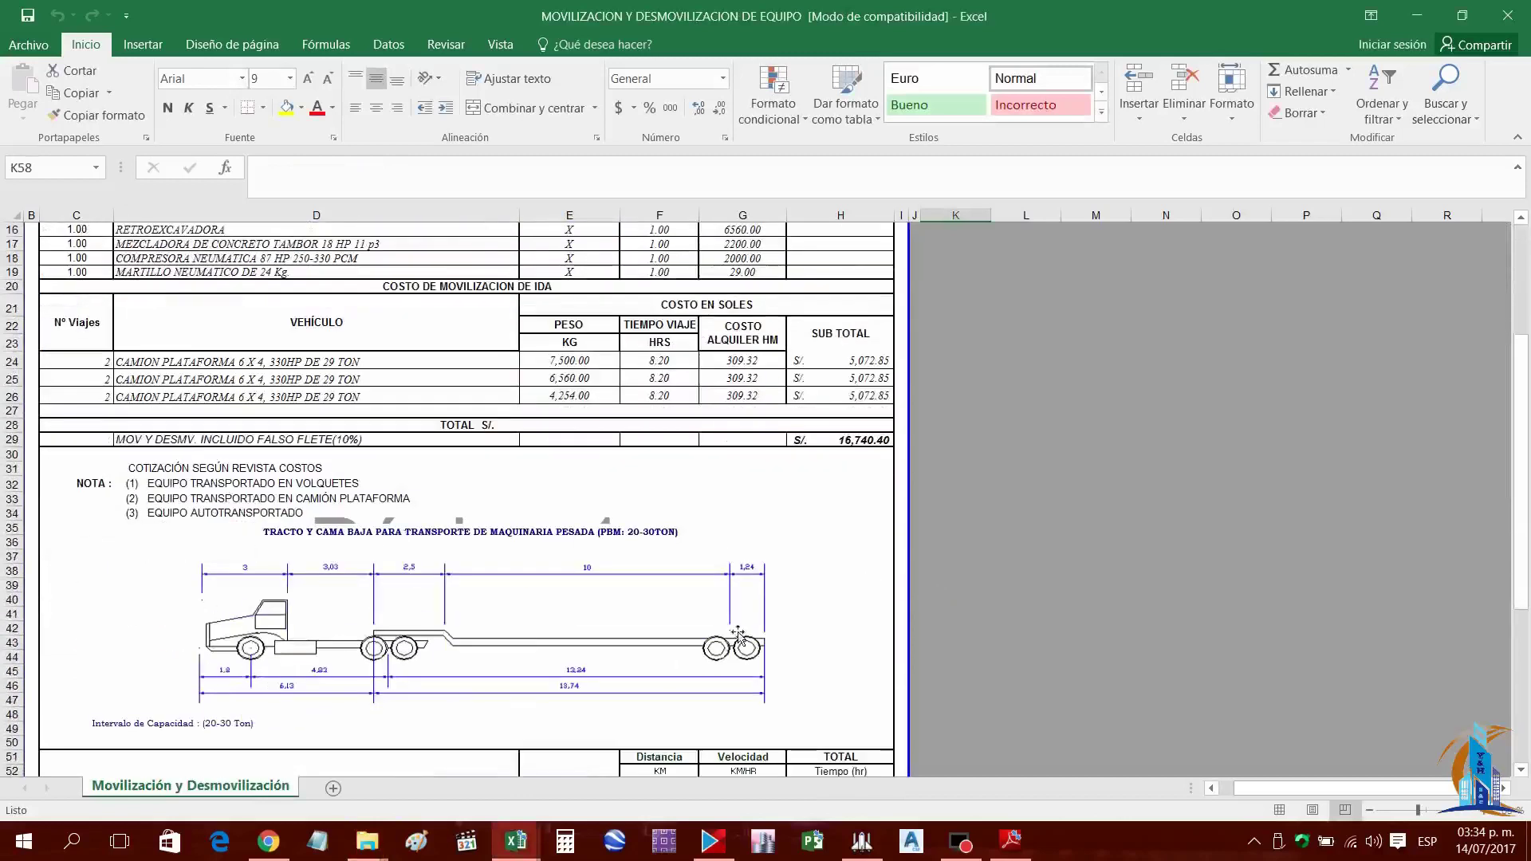
pyautogui.scroll(-1, 738, 637)
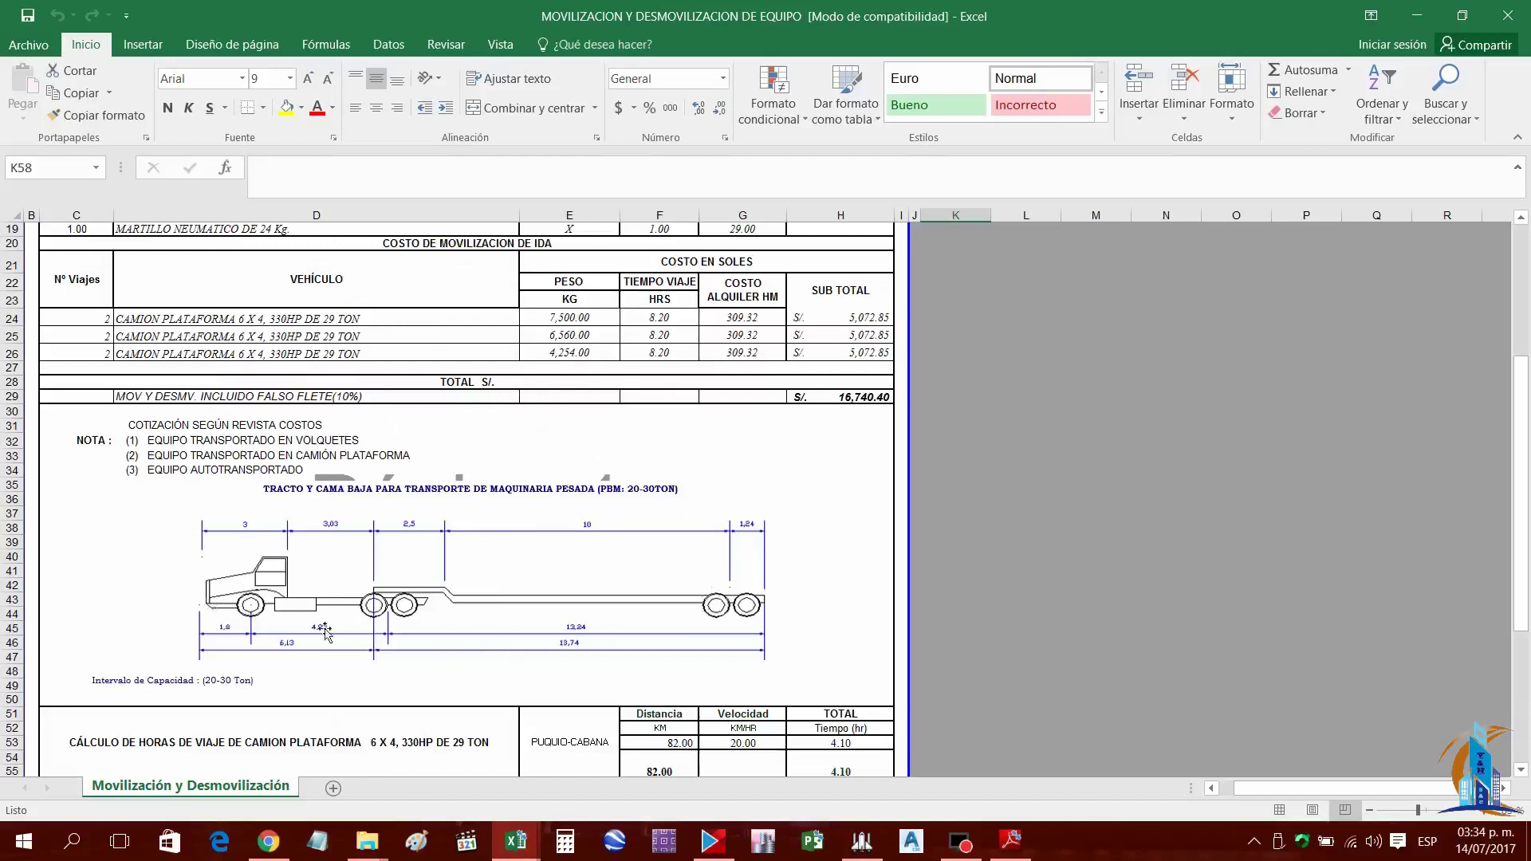
pyautogui.scroll(-2, 544, 579)
pyautogui.scroll(-2, 135, 459)
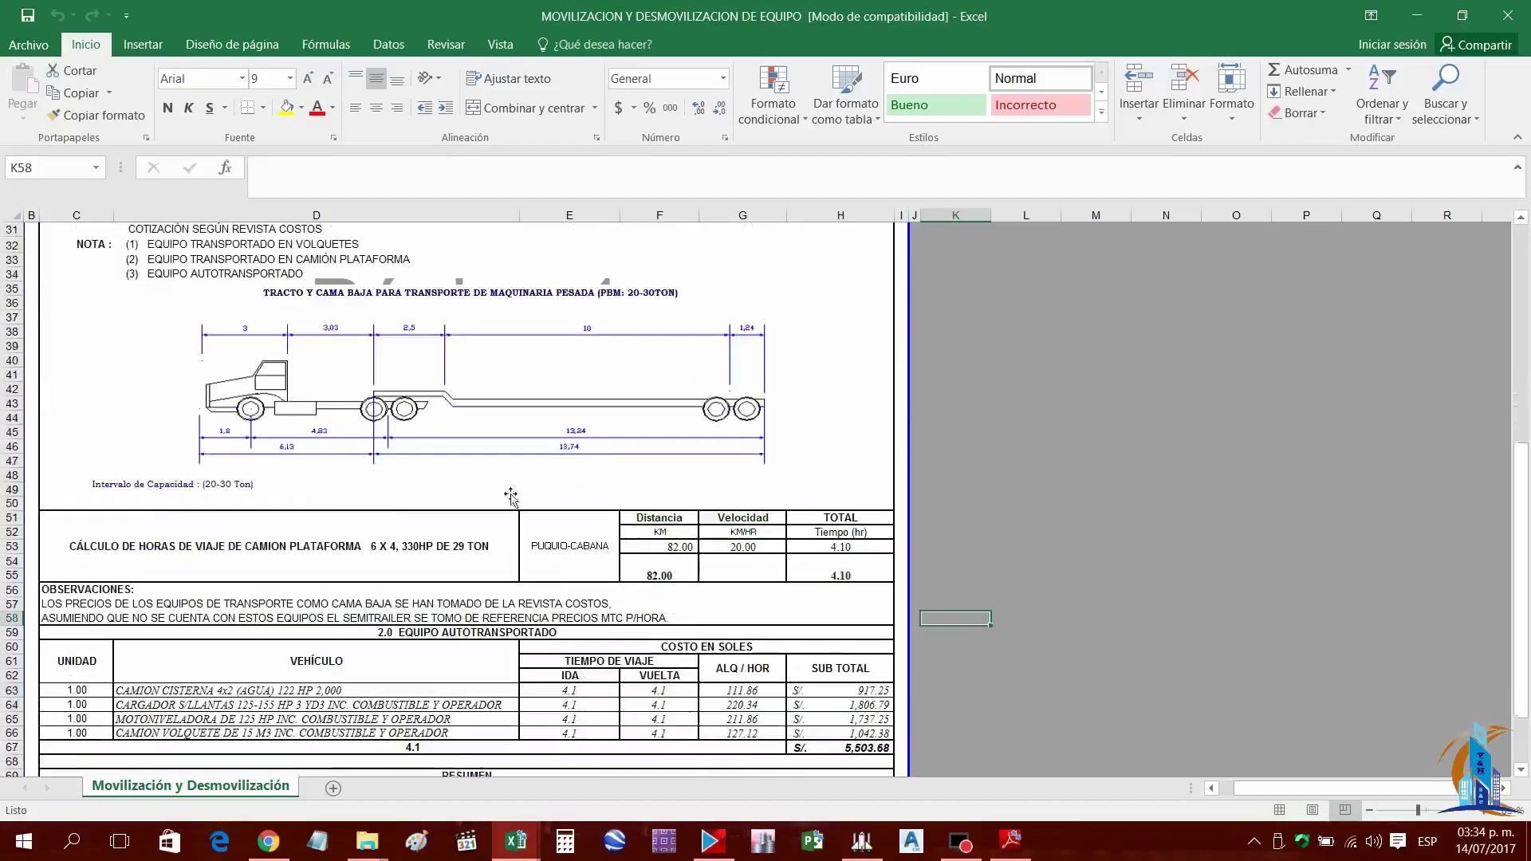
pyautogui.scroll(1, 500, 351)
pyautogui.scroll(5, 641, 550)
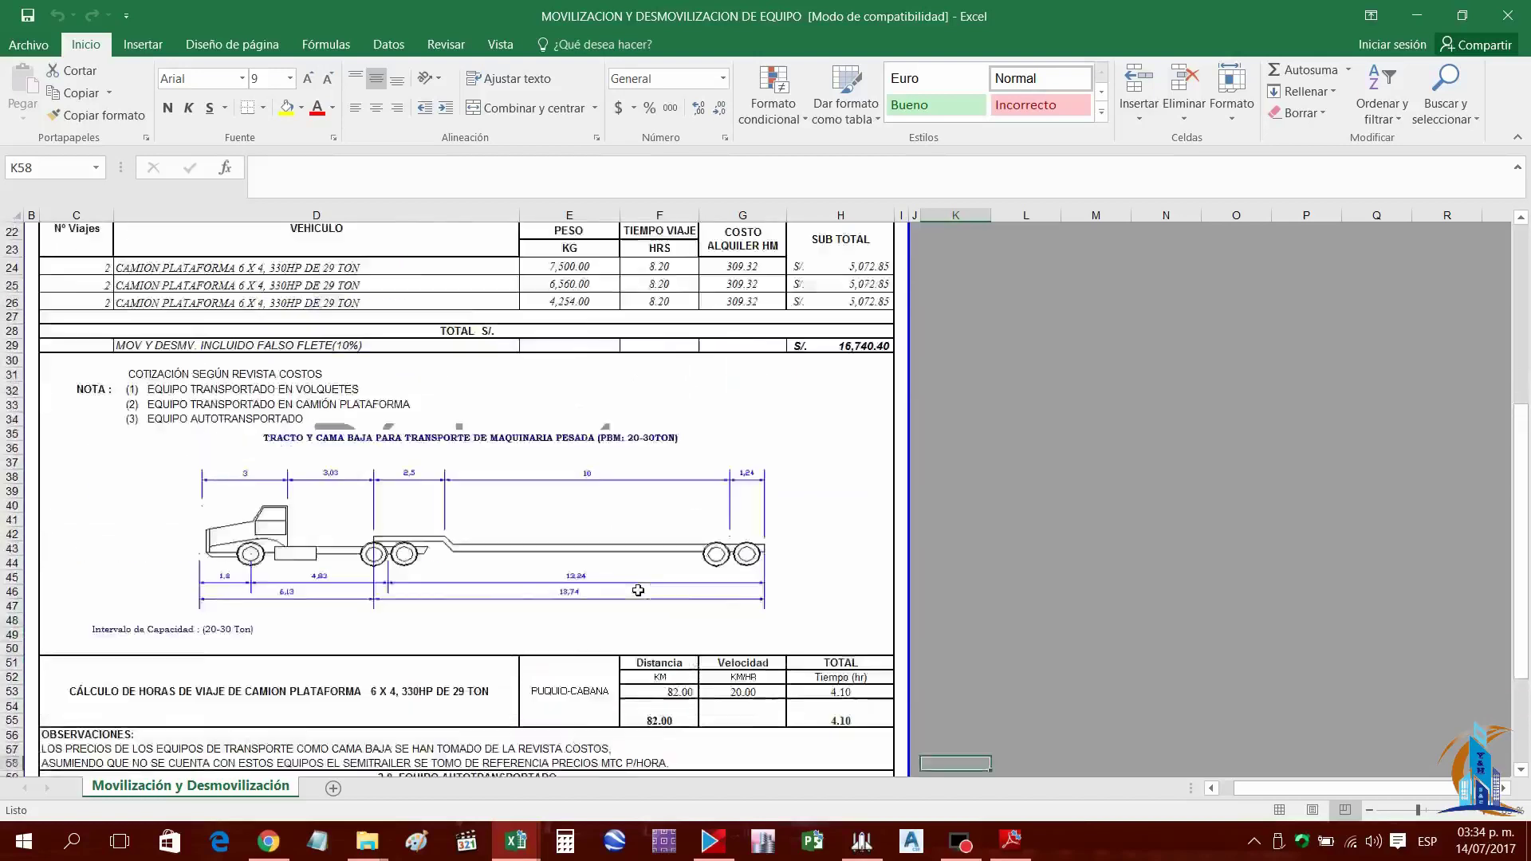
pyautogui.scroll(1, 634, 535)
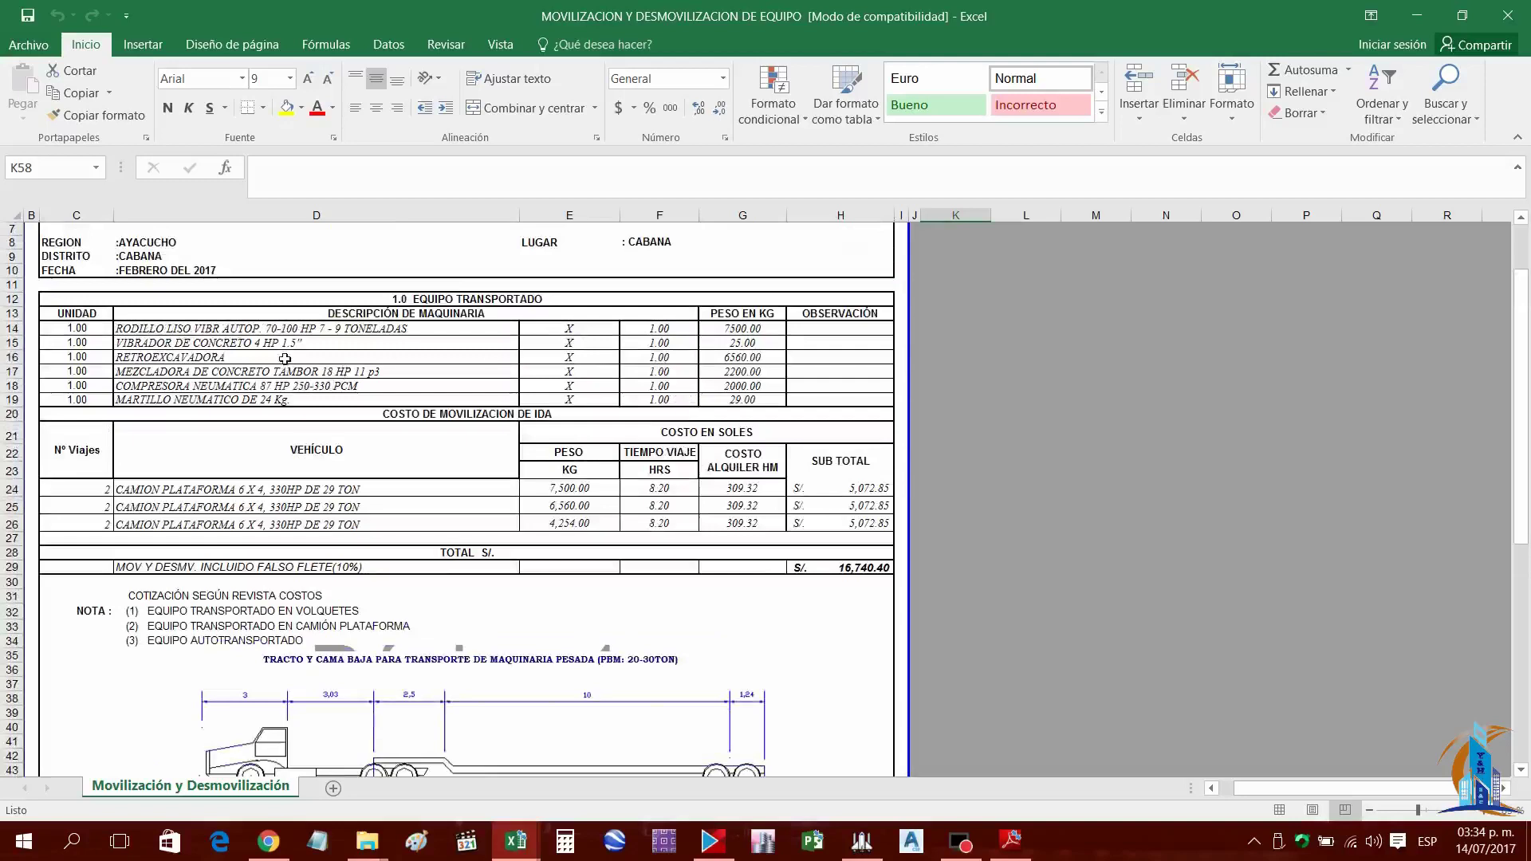
pyautogui.scroll(-1, 379, 359)
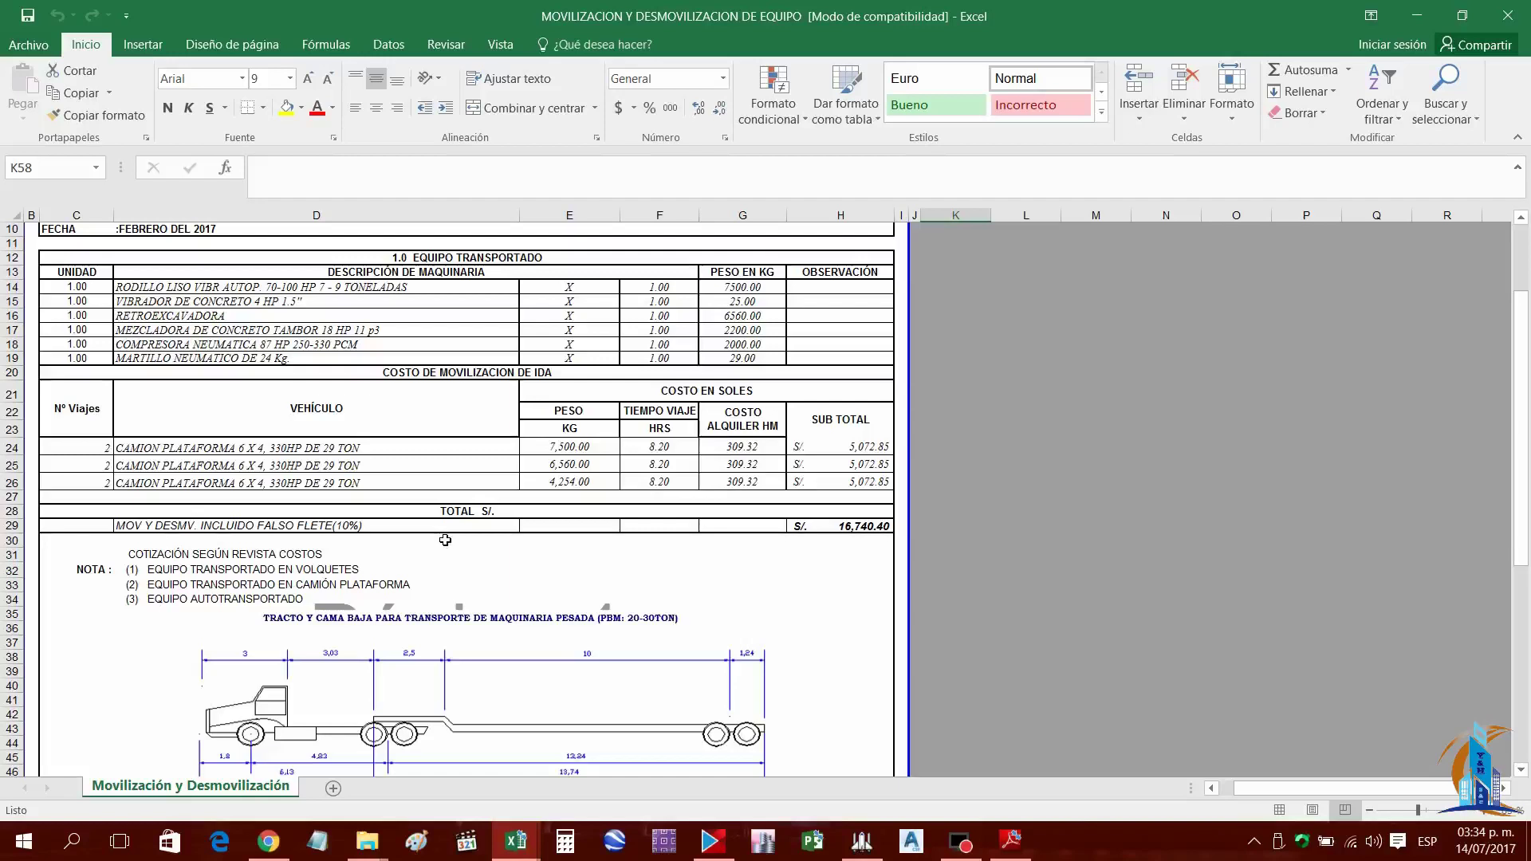
pyautogui.scroll(-3, 445, 541)
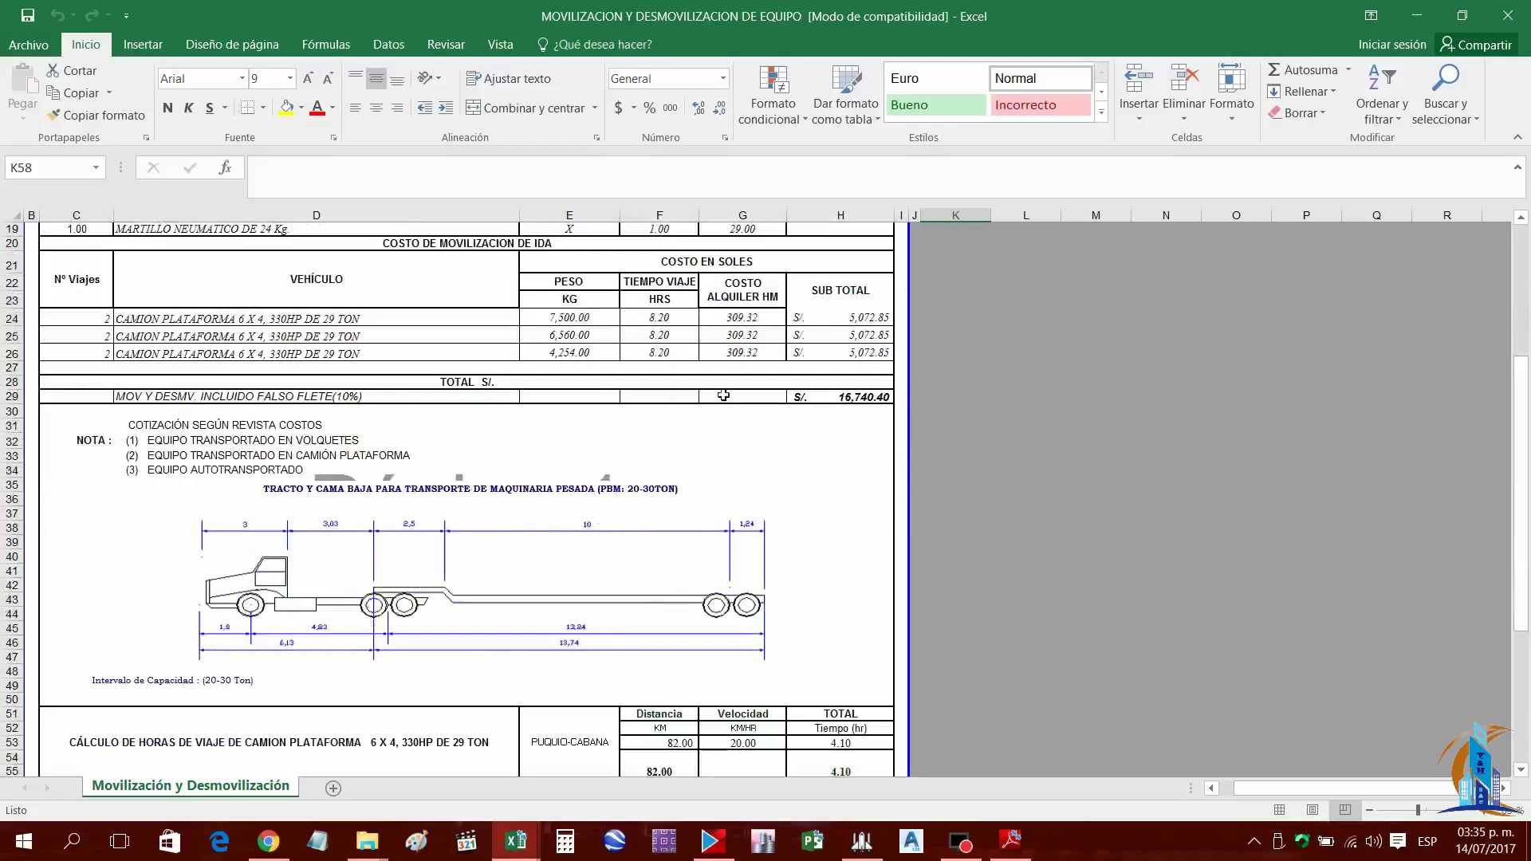
pyautogui.scroll(-2, 615, 424)
pyautogui.scroll(2, 685, 447)
pyautogui.scroll(-6, 775, 496)
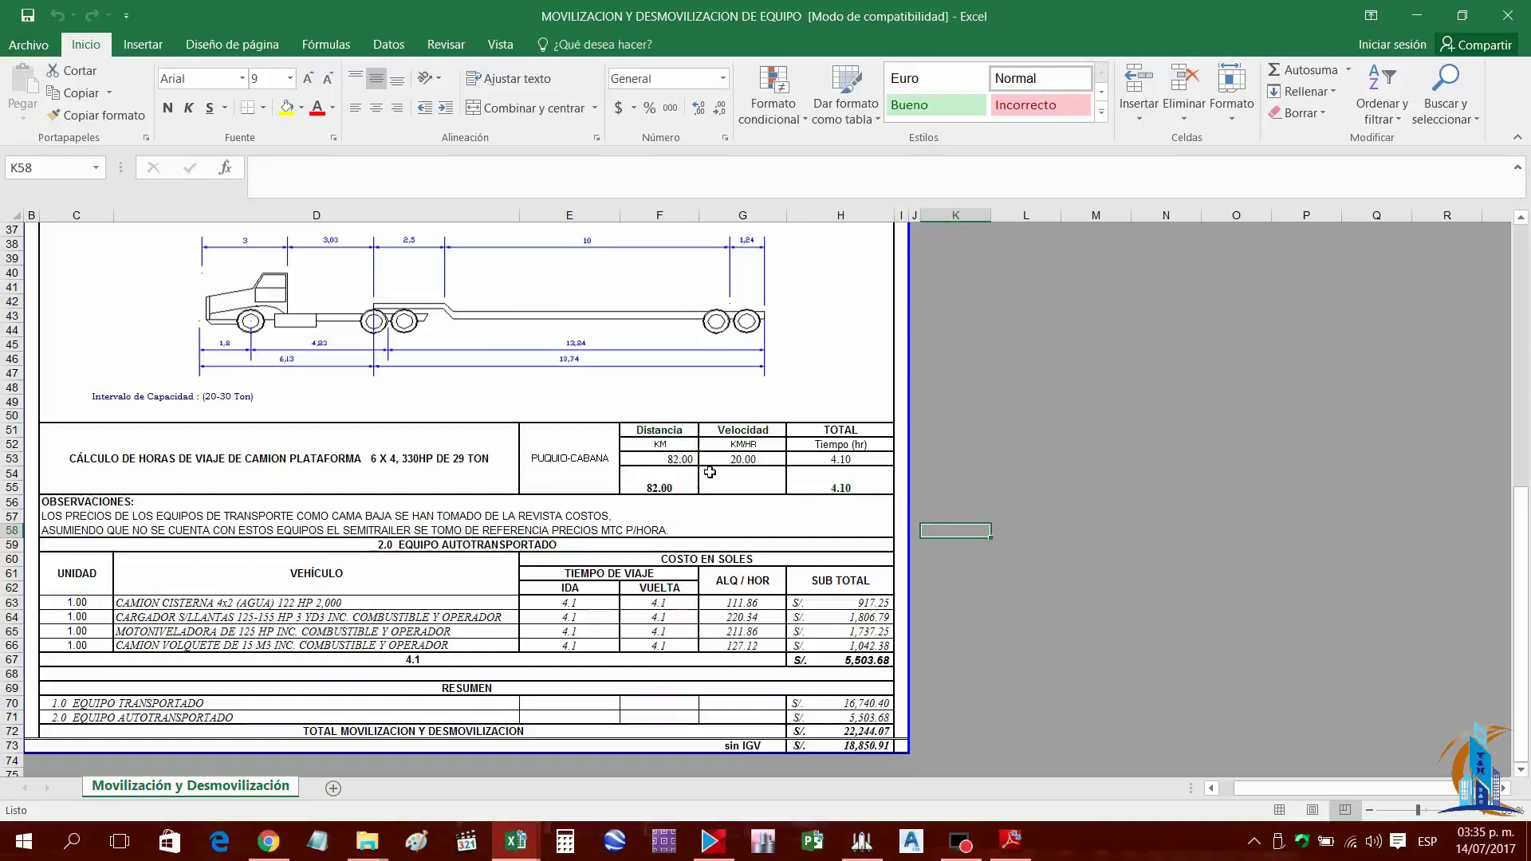
# Inspect the travel time formula in H53, the self-transported equipment costs and the mobilization summary
pyautogui.click(854, 461)
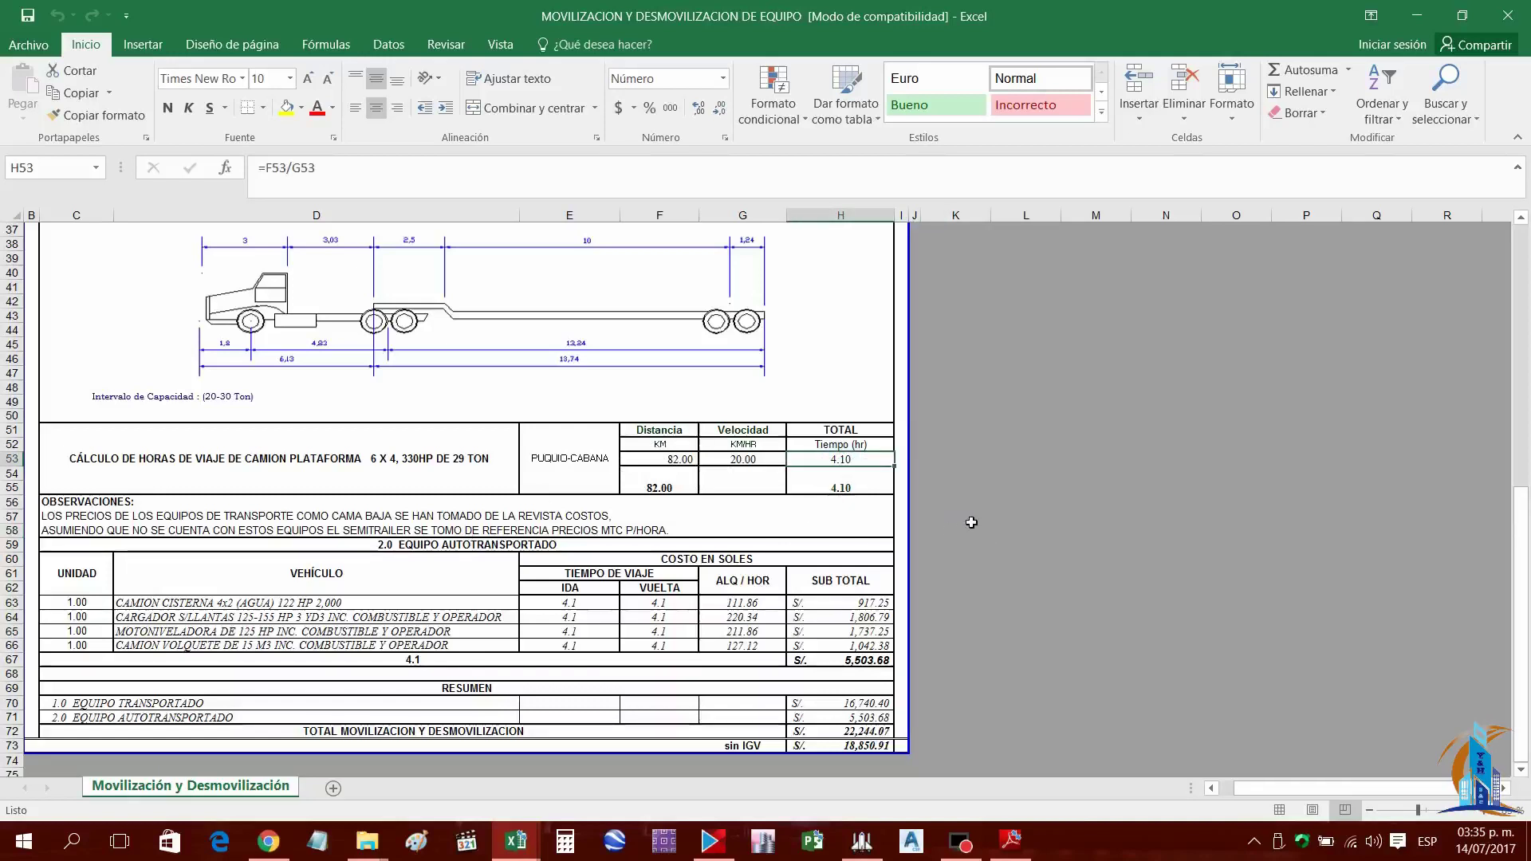
pyautogui.click(971, 519)
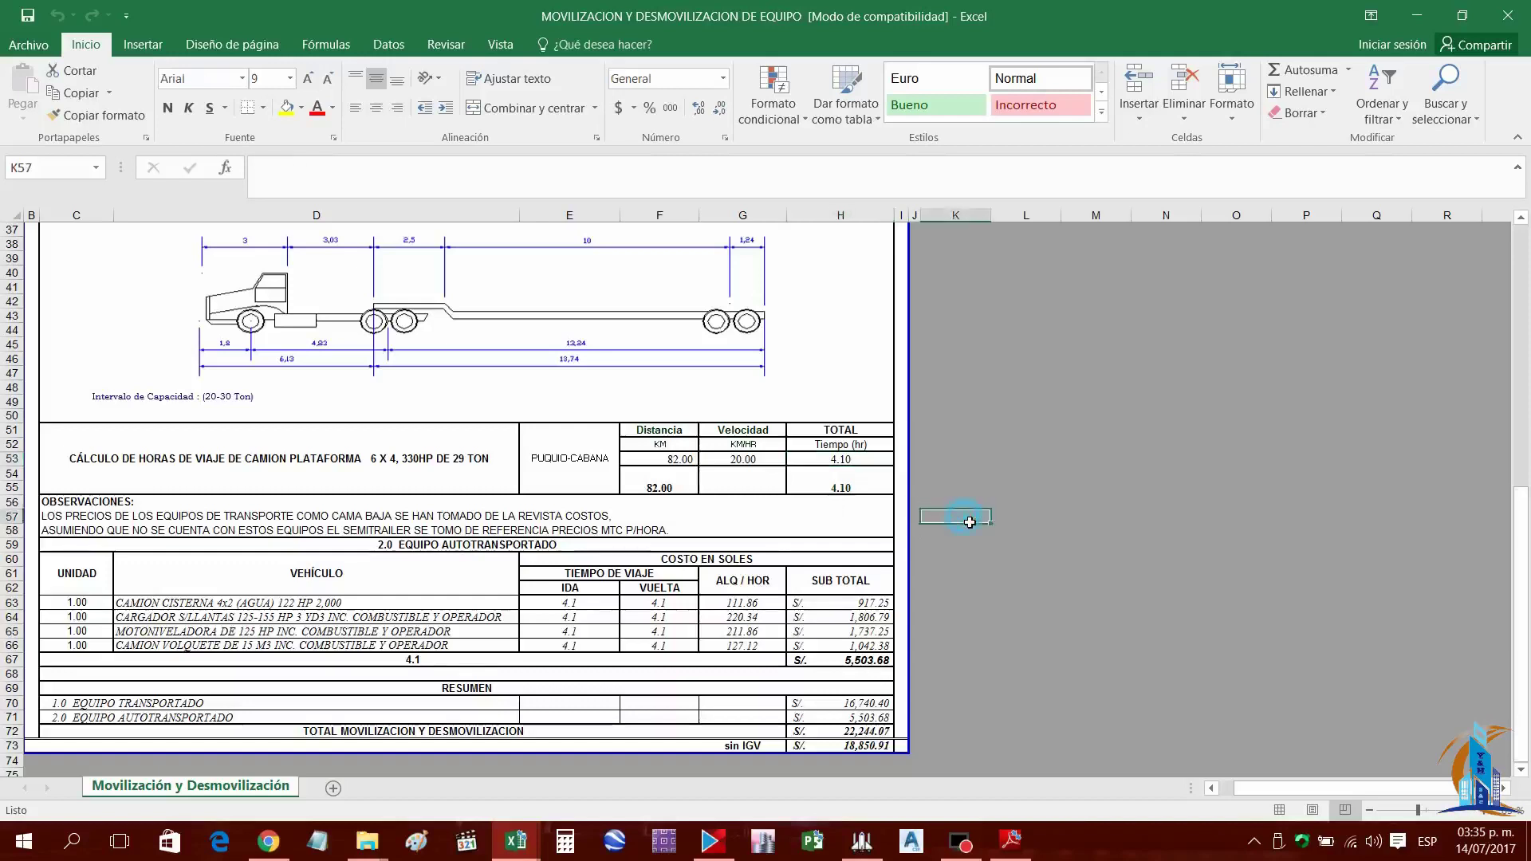
pyautogui.scroll(-2, 949, 528)
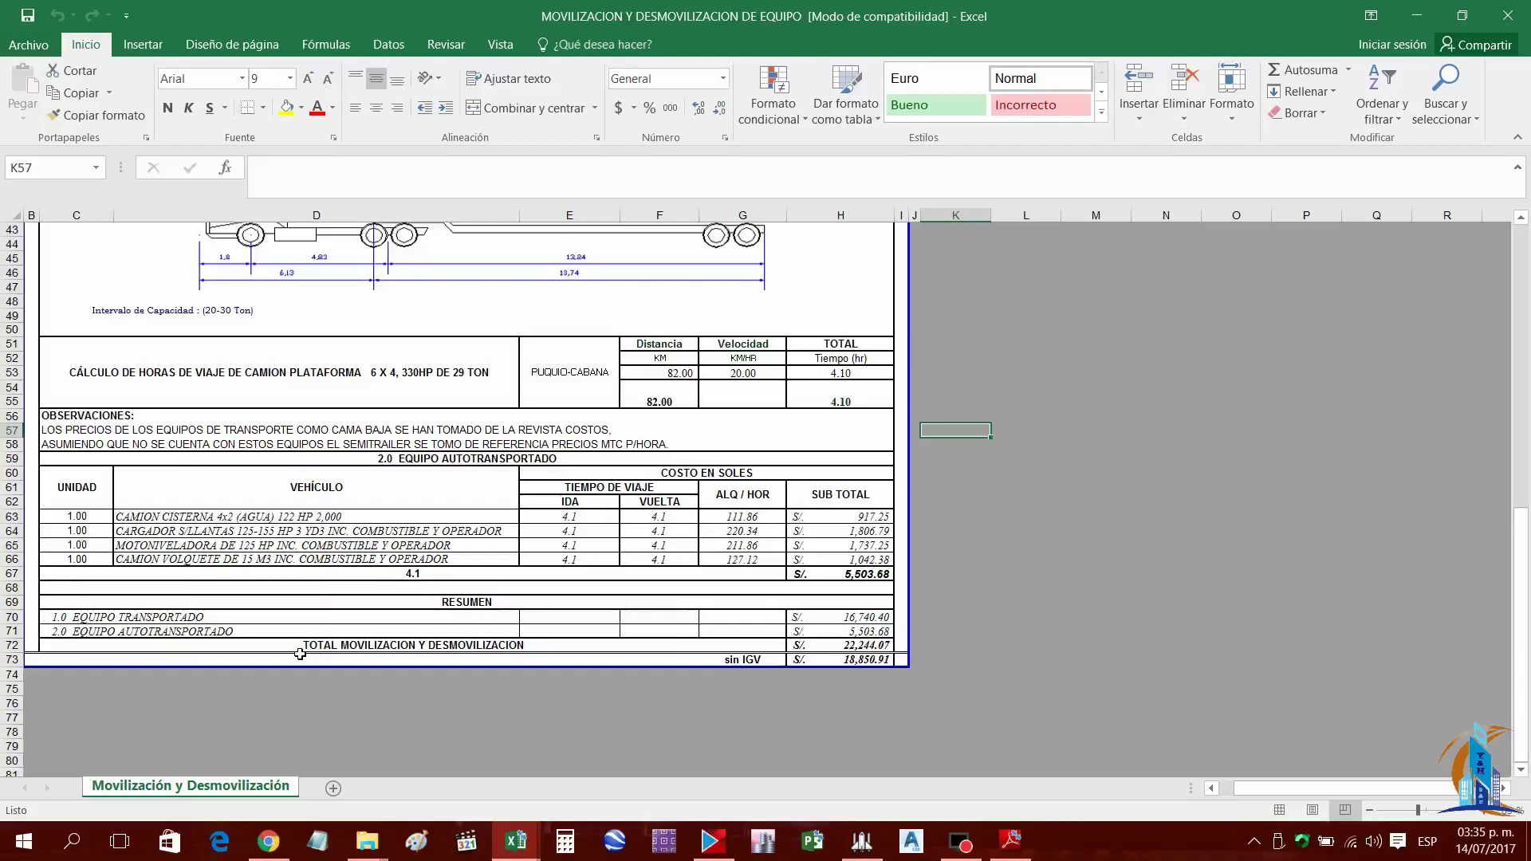
pyautogui.scroll(3, 300, 654)
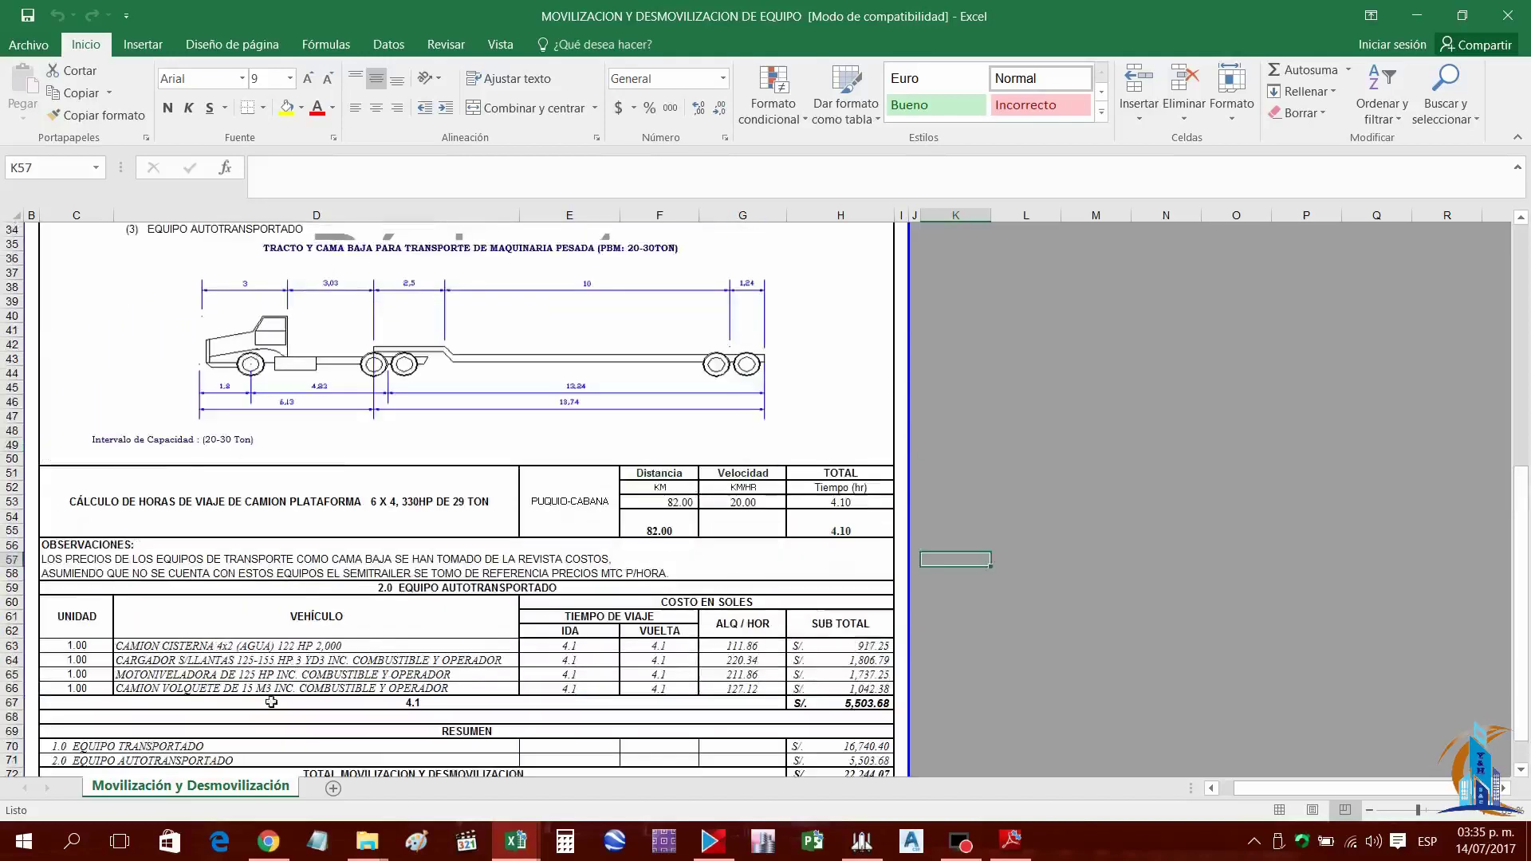
pyautogui.scroll(2, 526, 453)
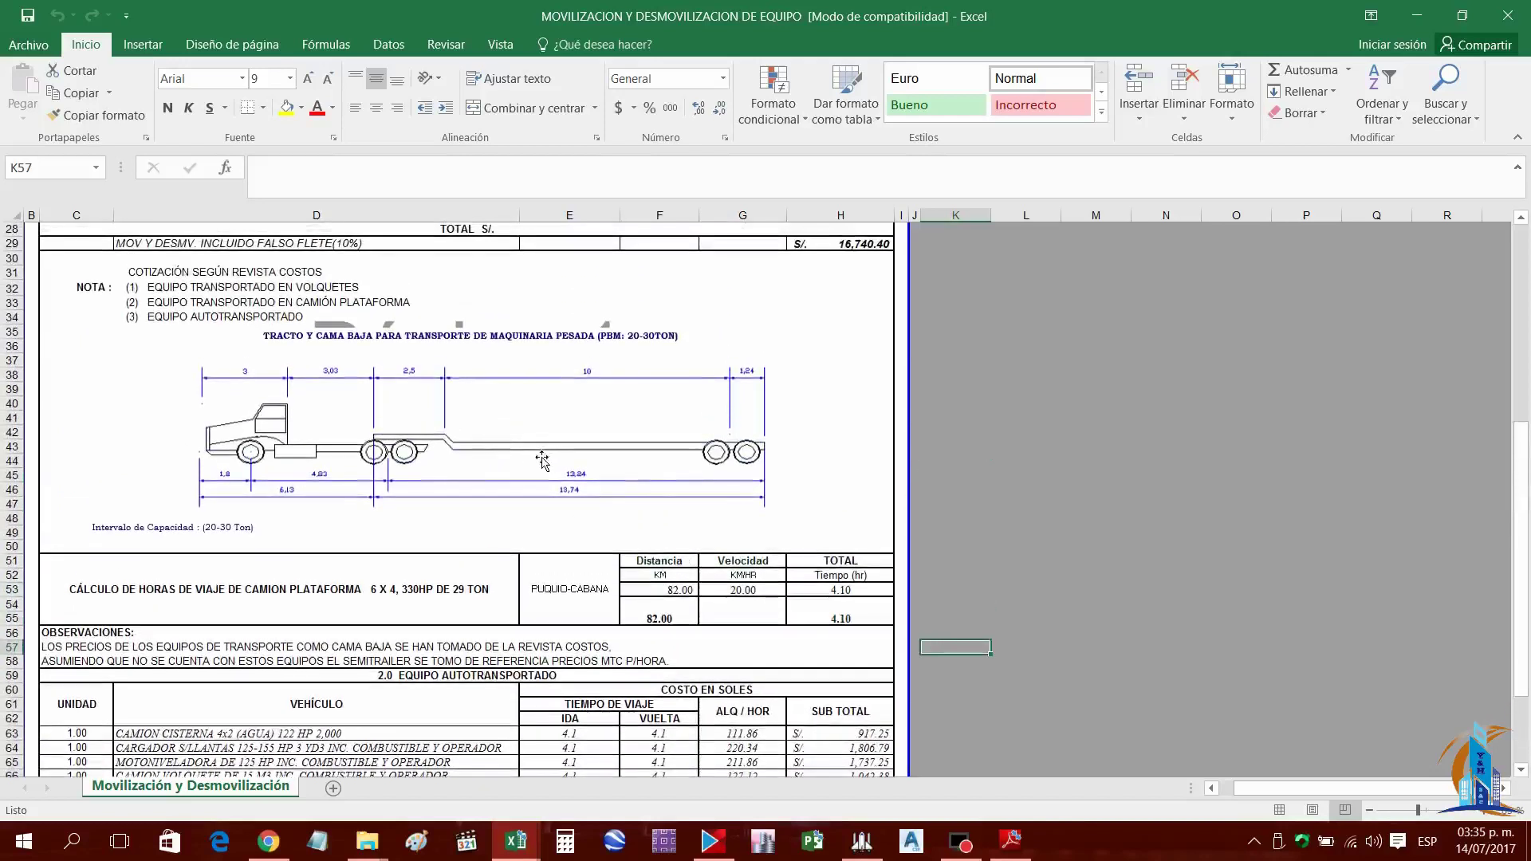
pyautogui.scroll(1, 765, 471)
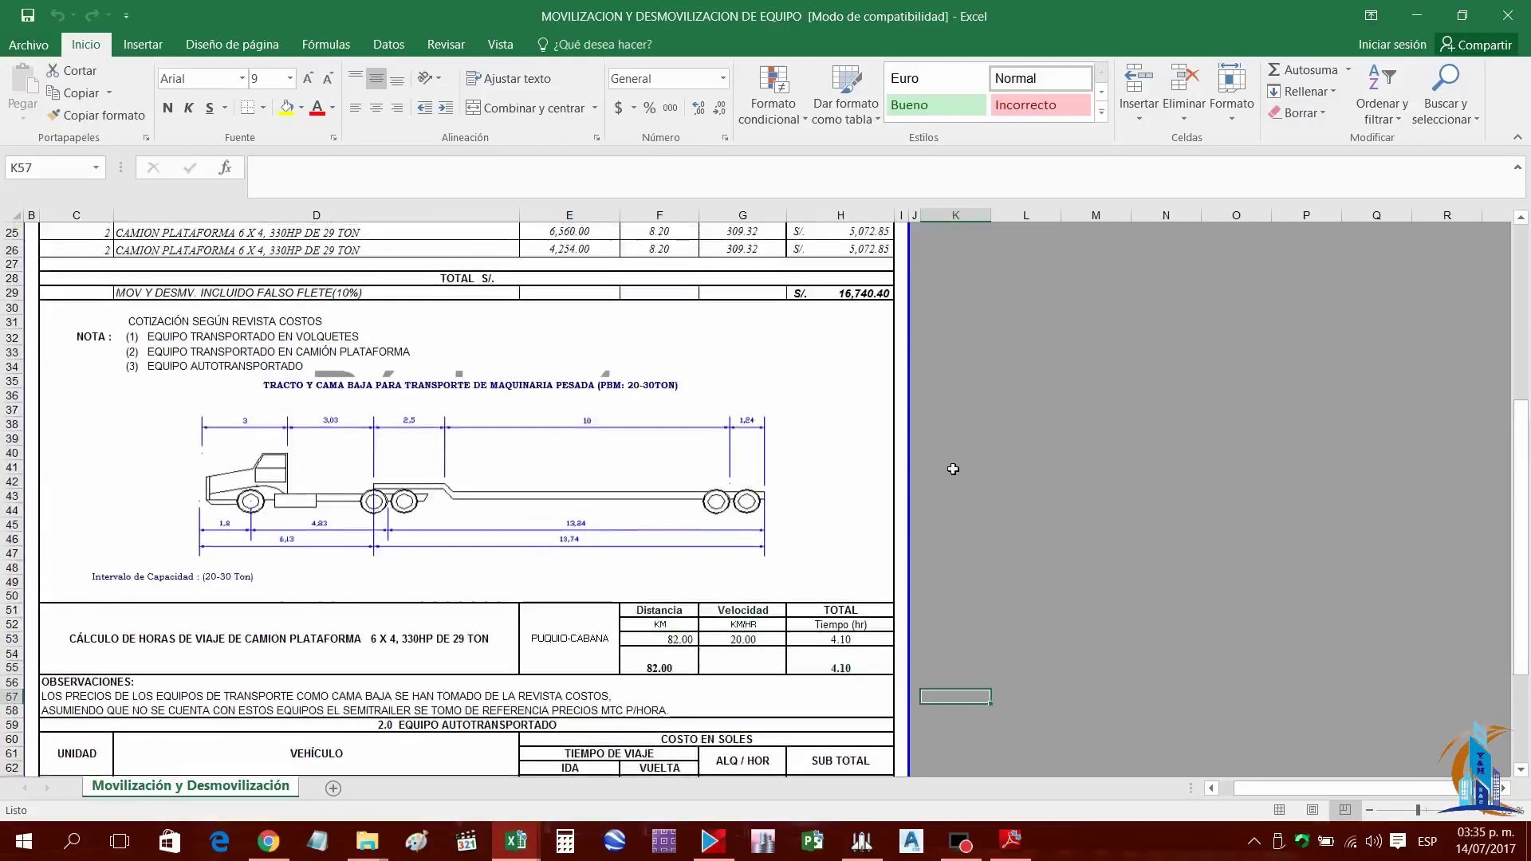
# Check the mobilization total without IGV in H73 of the summary and switch back to S10 Presupuestos
pyautogui.scroll(-6, 965, 463)
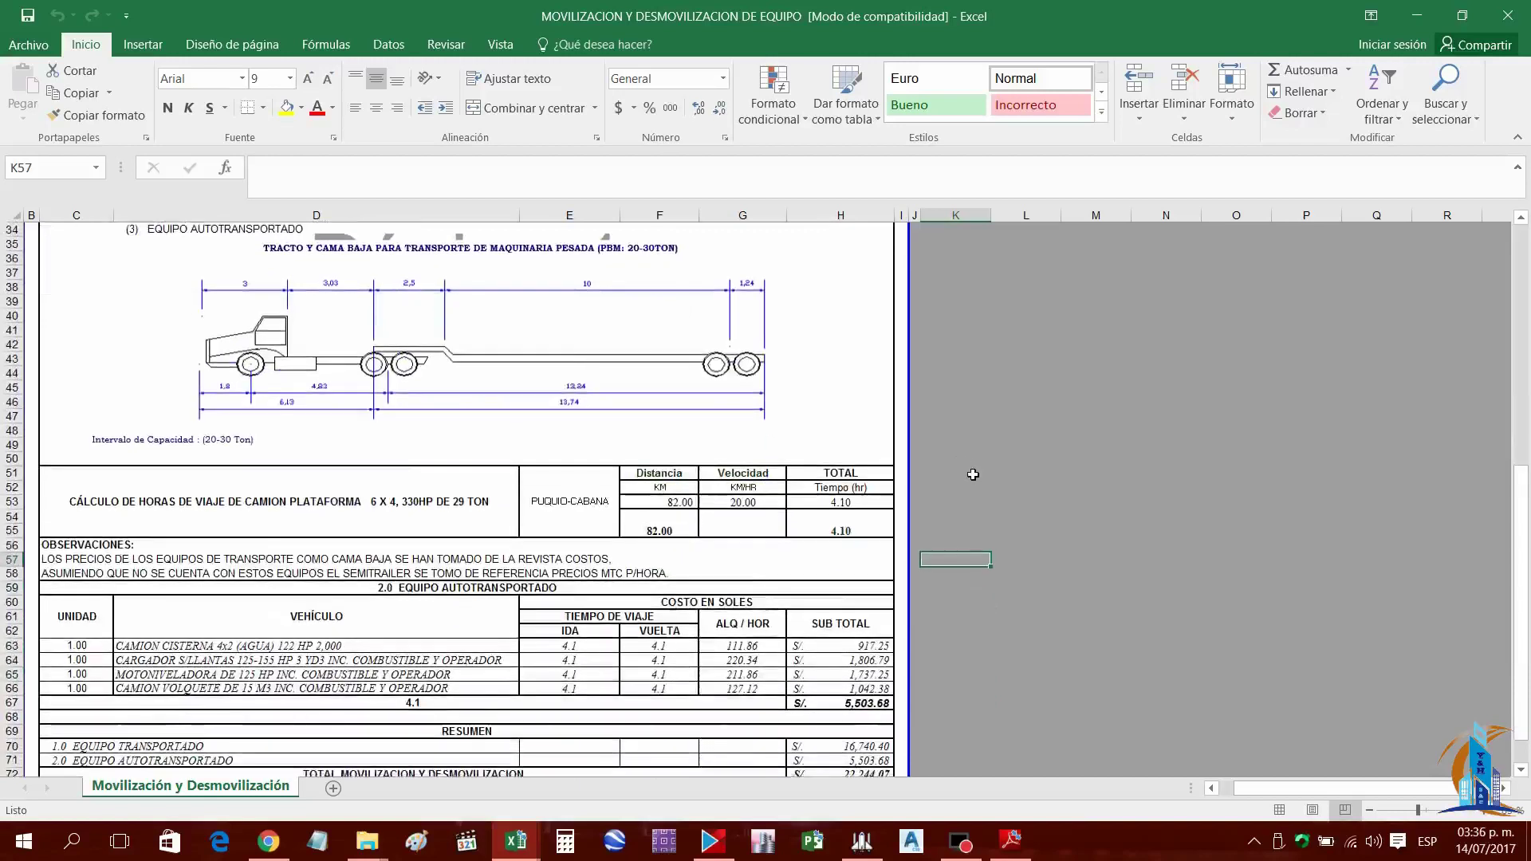
pyautogui.click(854, 682)
pyautogui.click(878, 660)
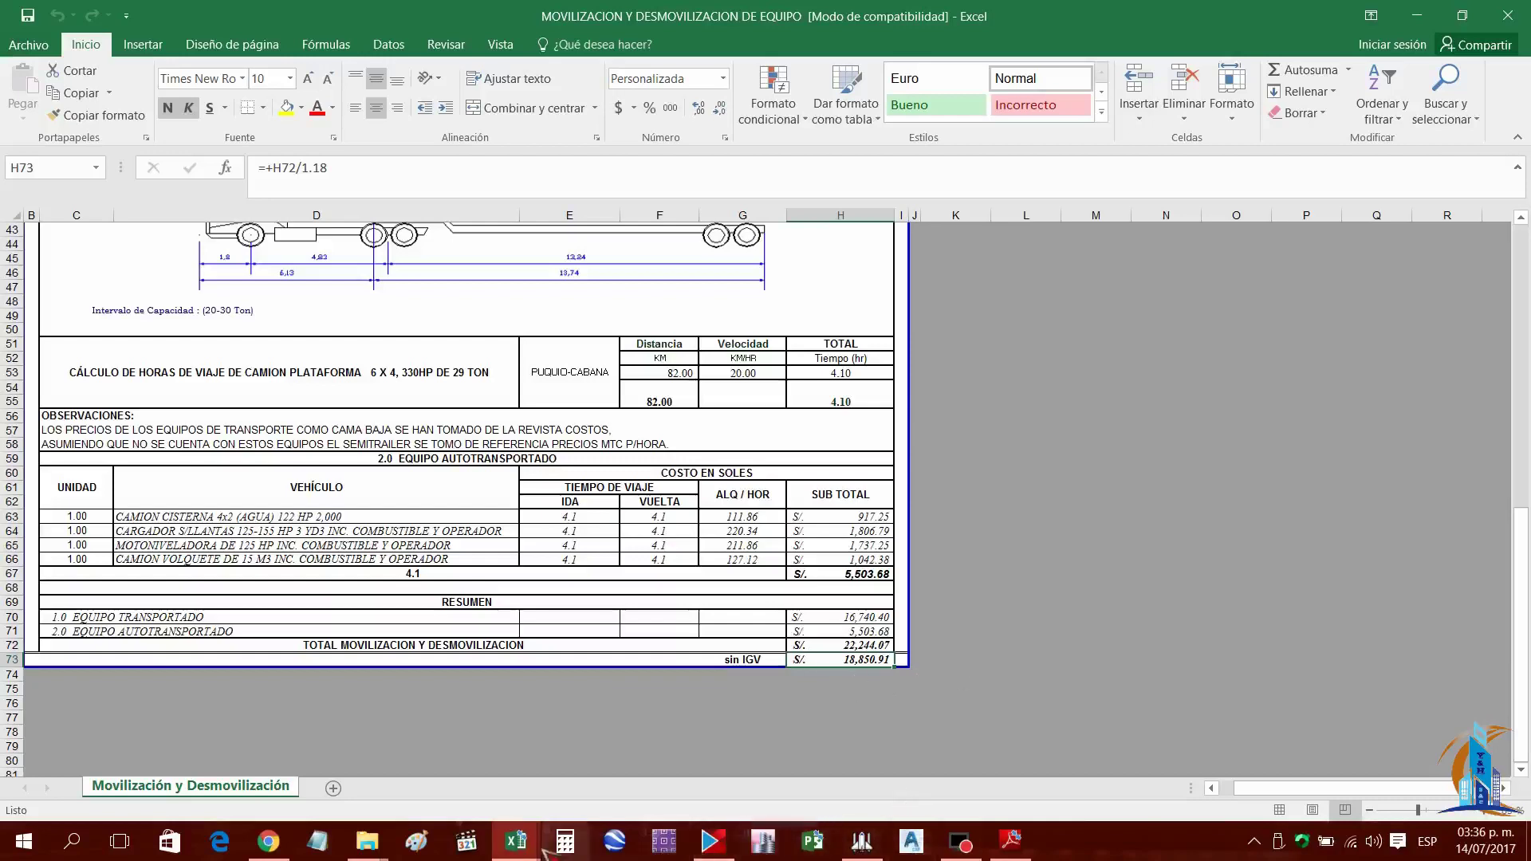
pyautogui.click(862, 841)
pyautogui.click(1365, 549)
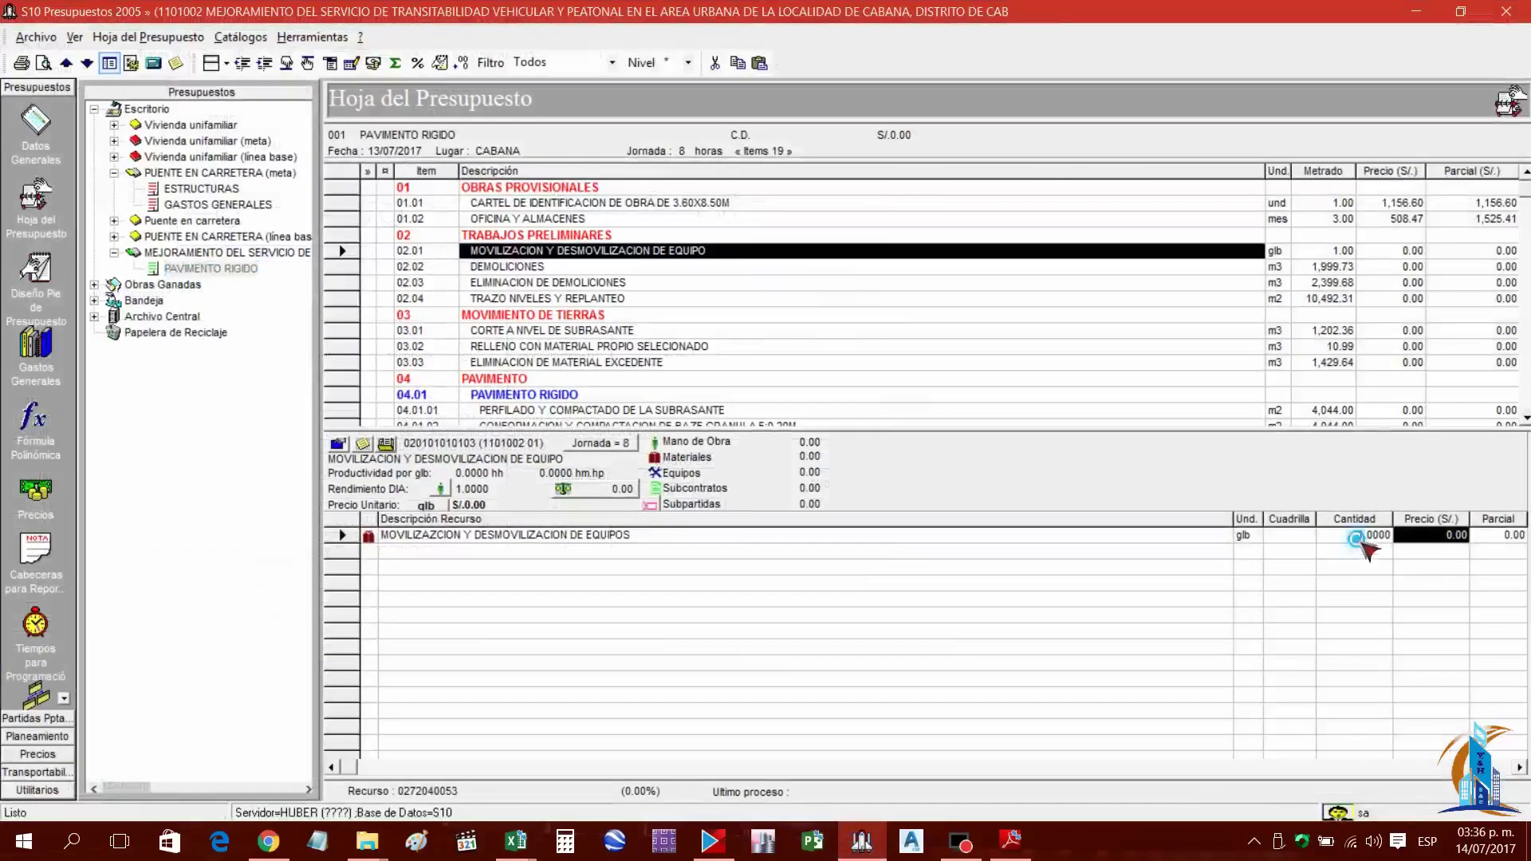
pyautogui.click(1416, 546)
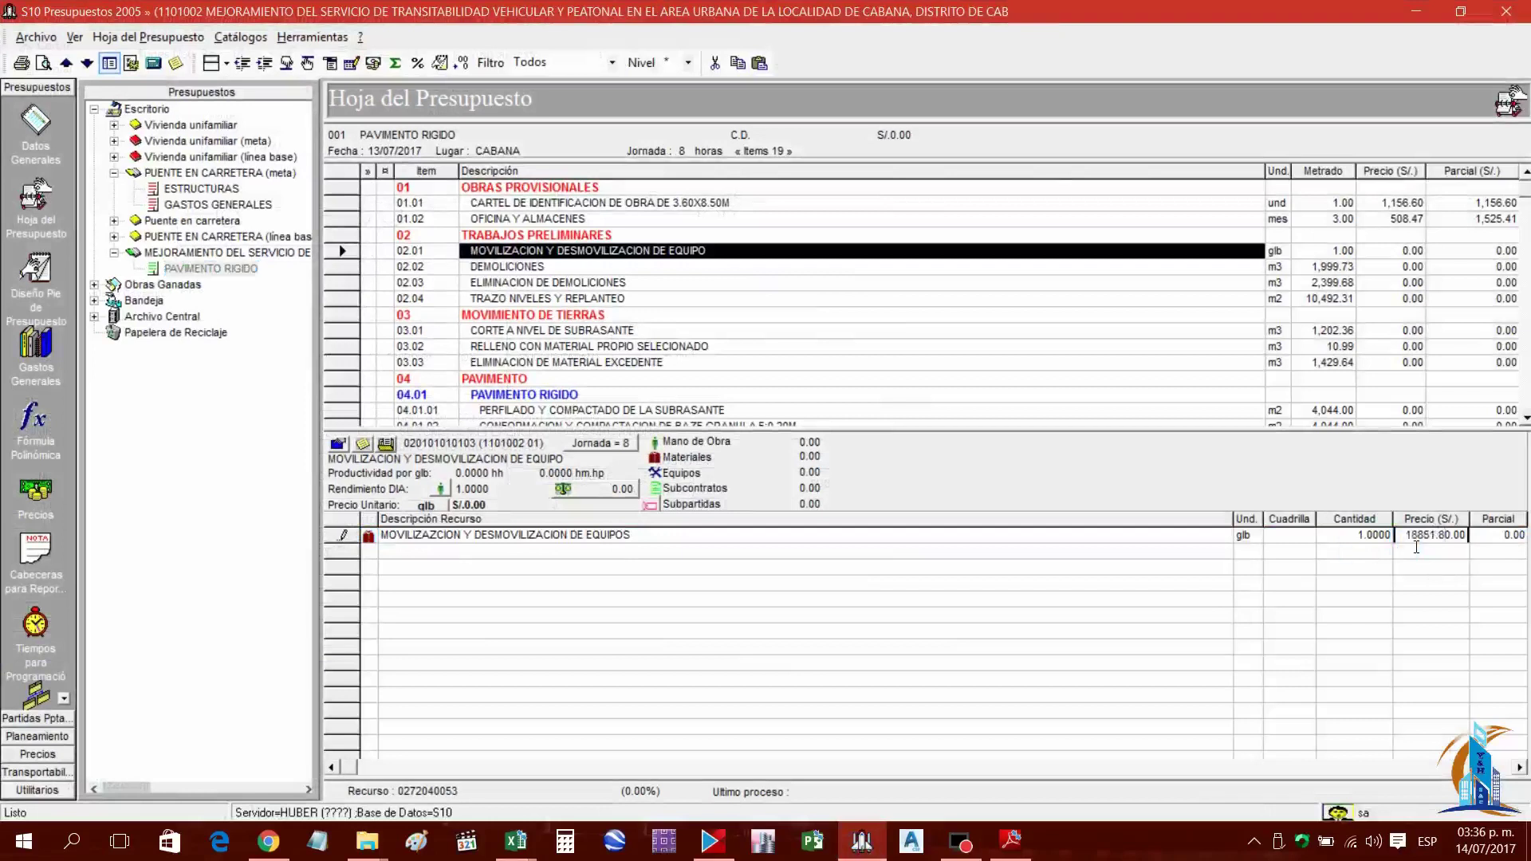
pyautogui.press('Return')
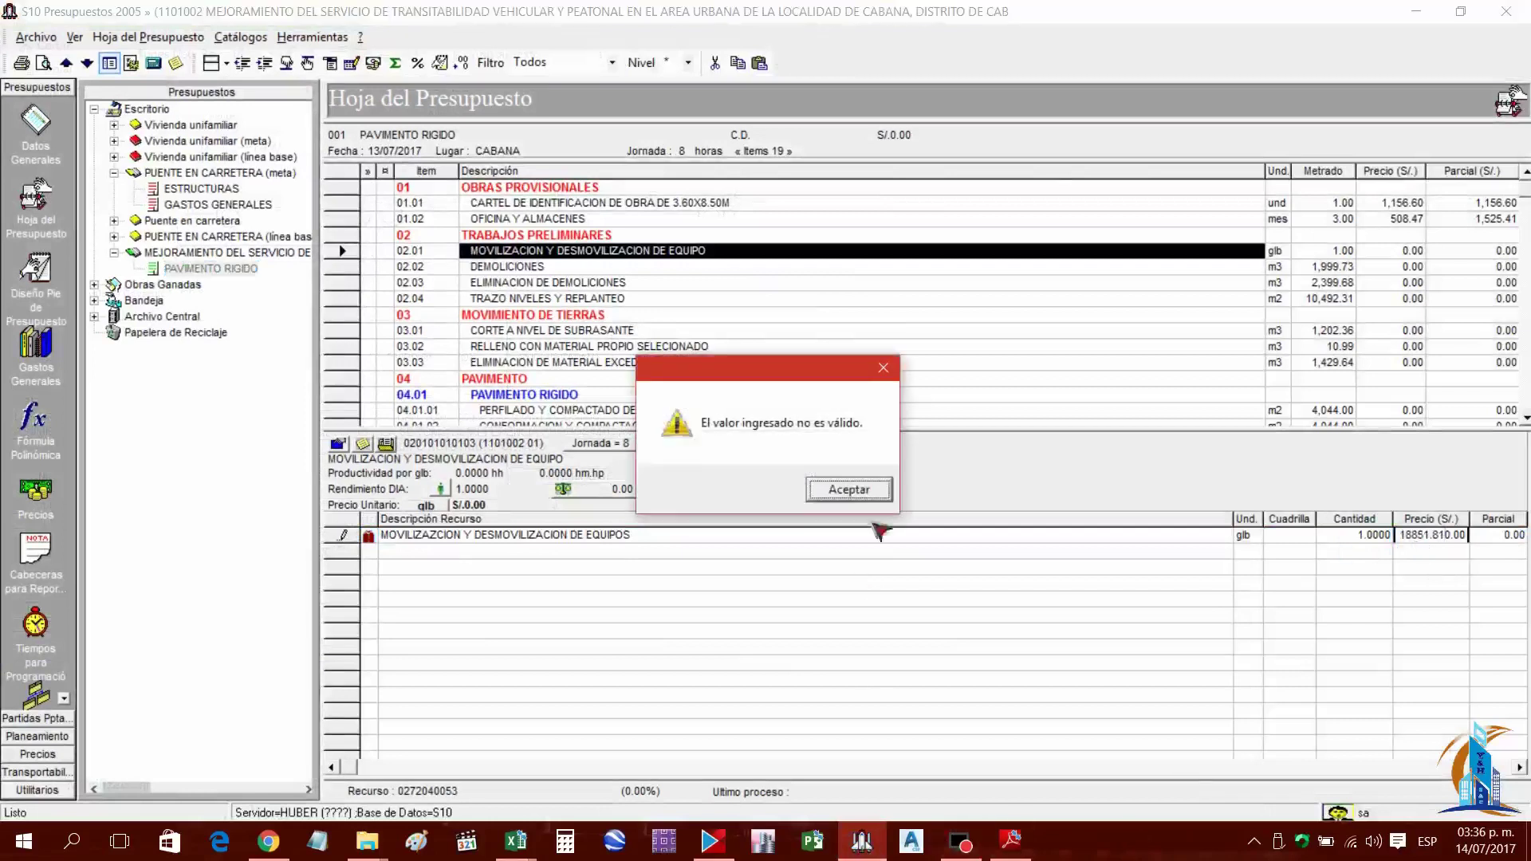
pyautogui.click(872, 492)
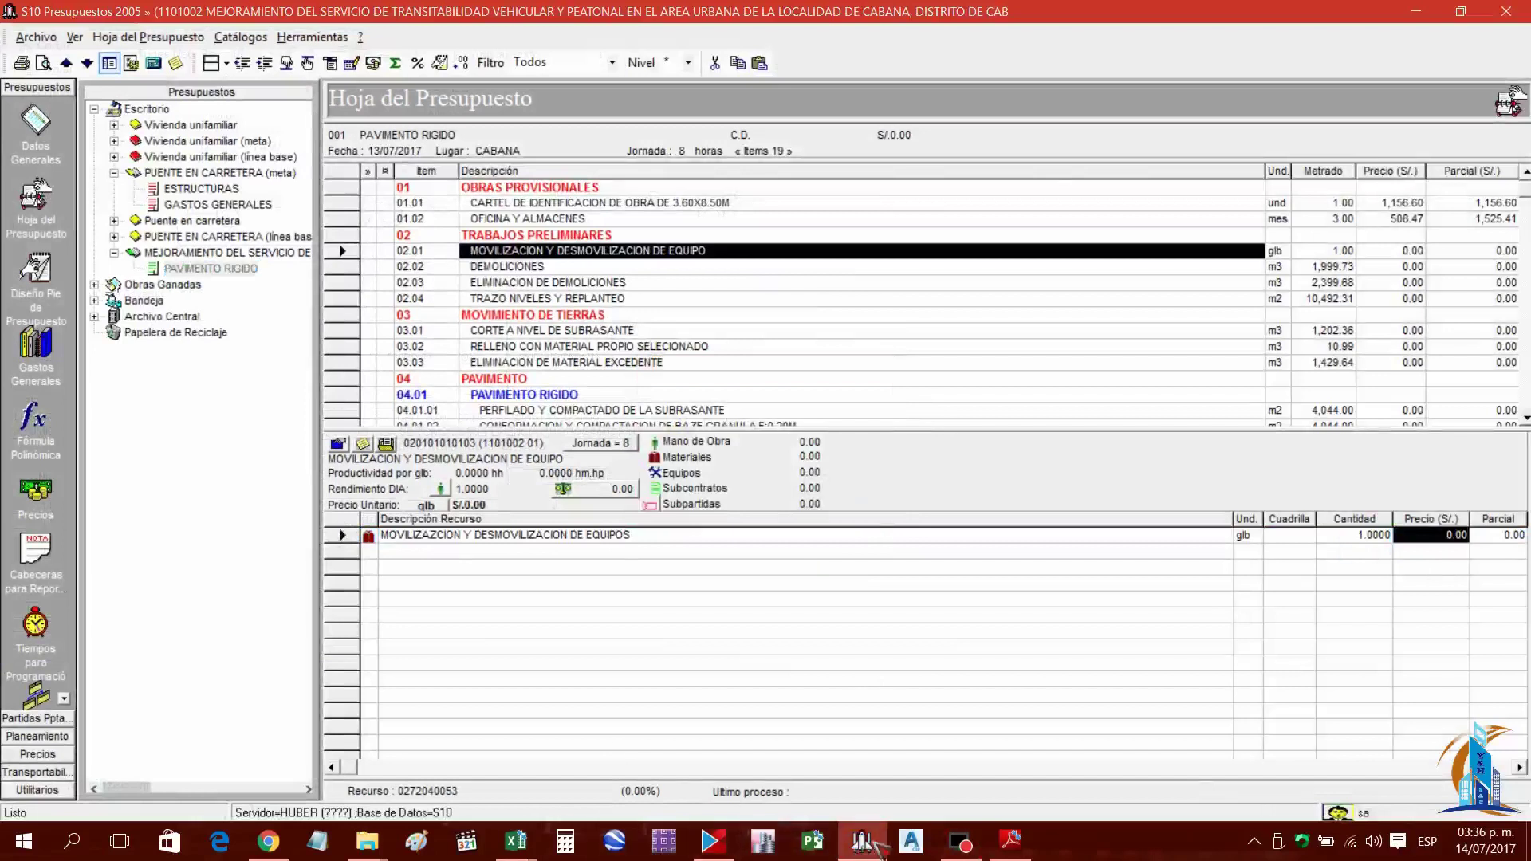
# Set the price of the MOVILIZAZCION Y DESMOVILIZACION DE EQUIPOS resource in item 02.01 to 18,850.91
pyautogui.moveTo(516, 841)
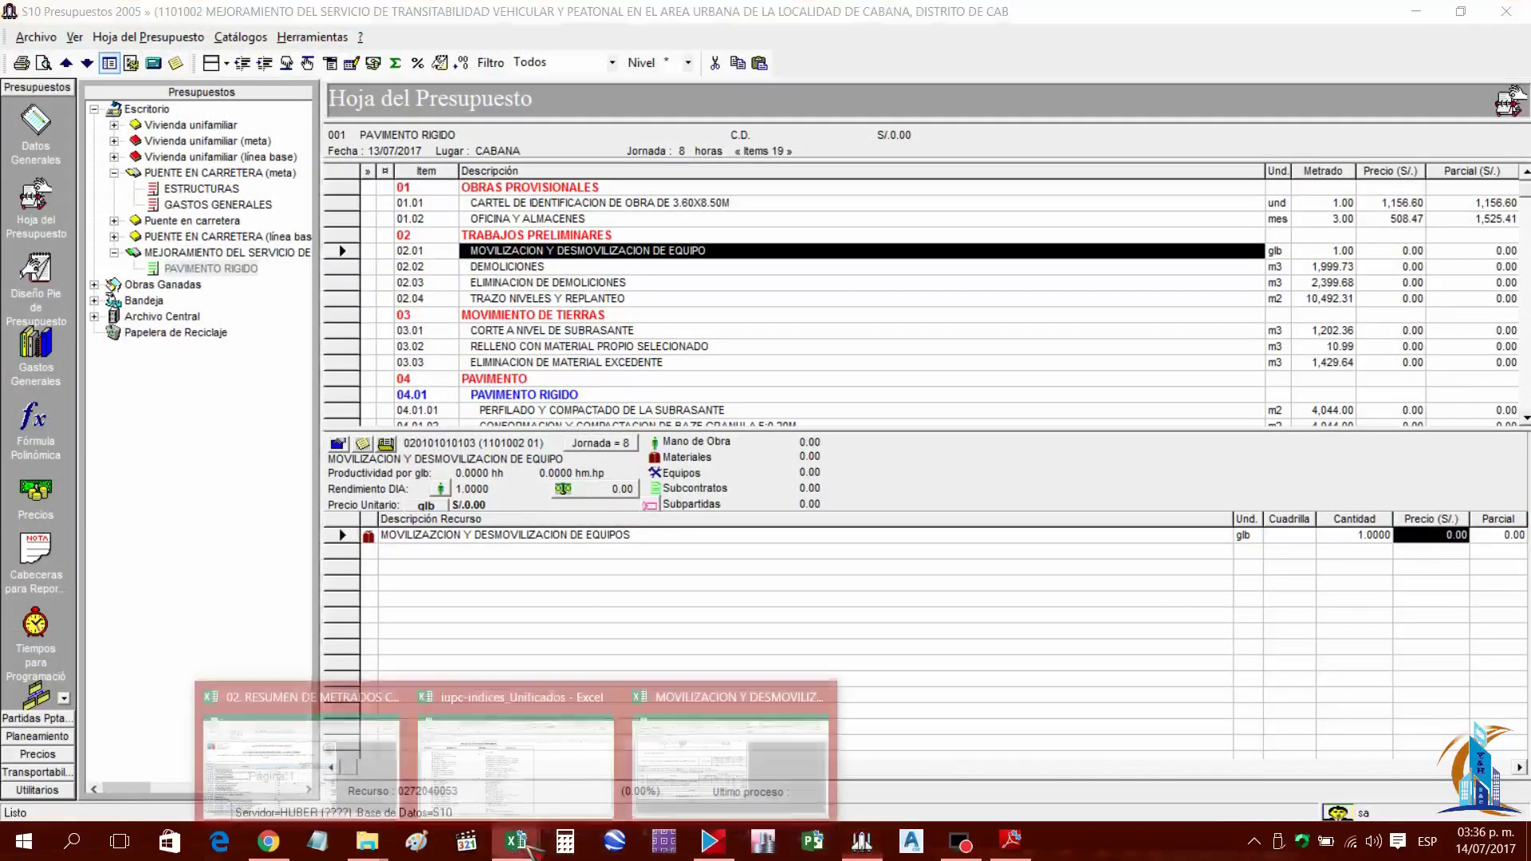
pyautogui.moveTo(668, 785)
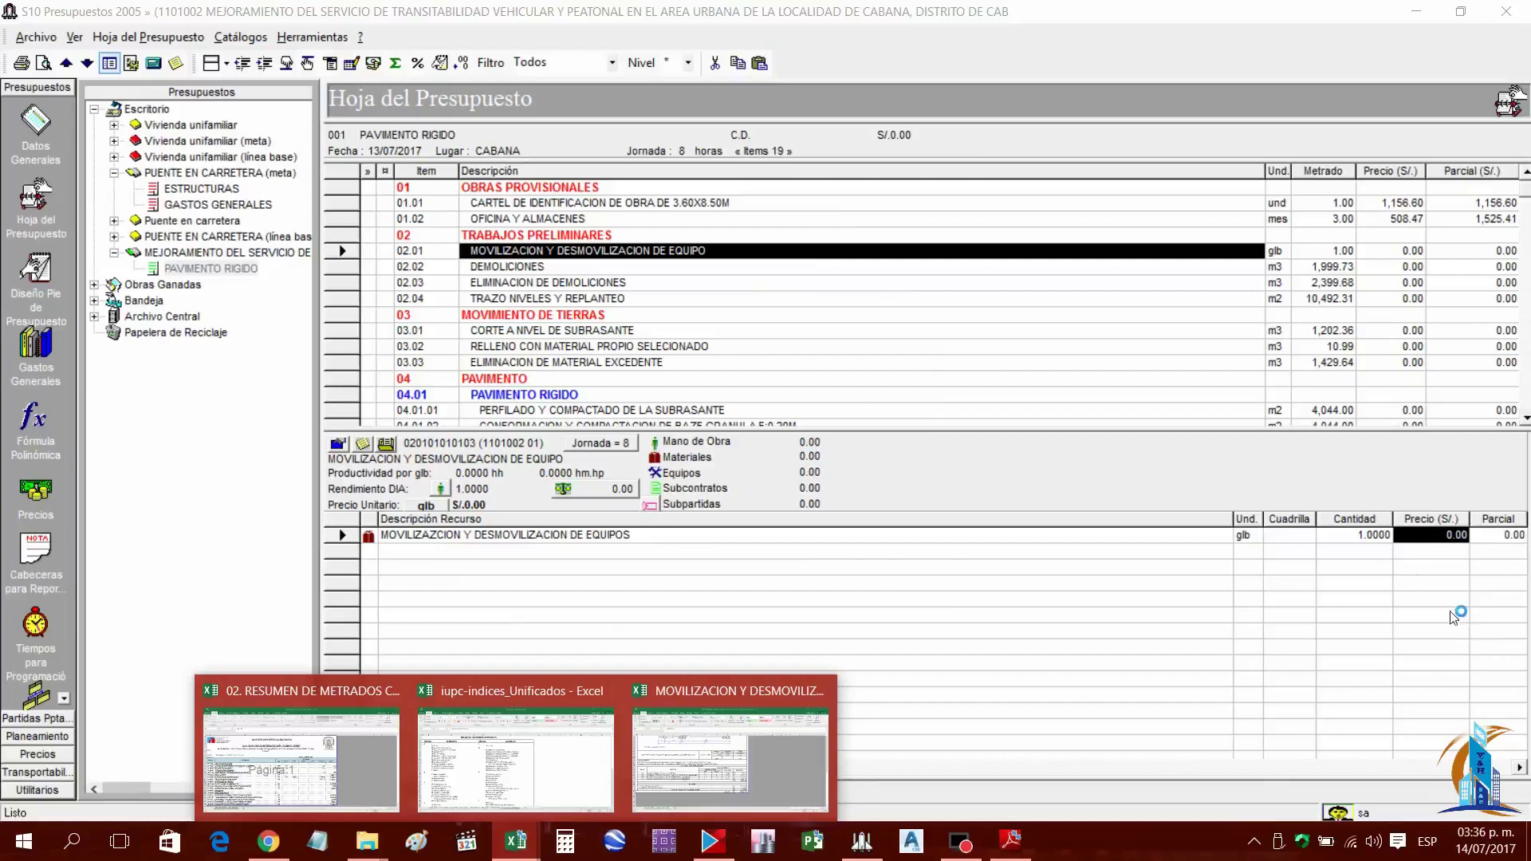
pyautogui.click(1358, 543)
pyautogui.click(1435, 539)
pyautogui.write('1')
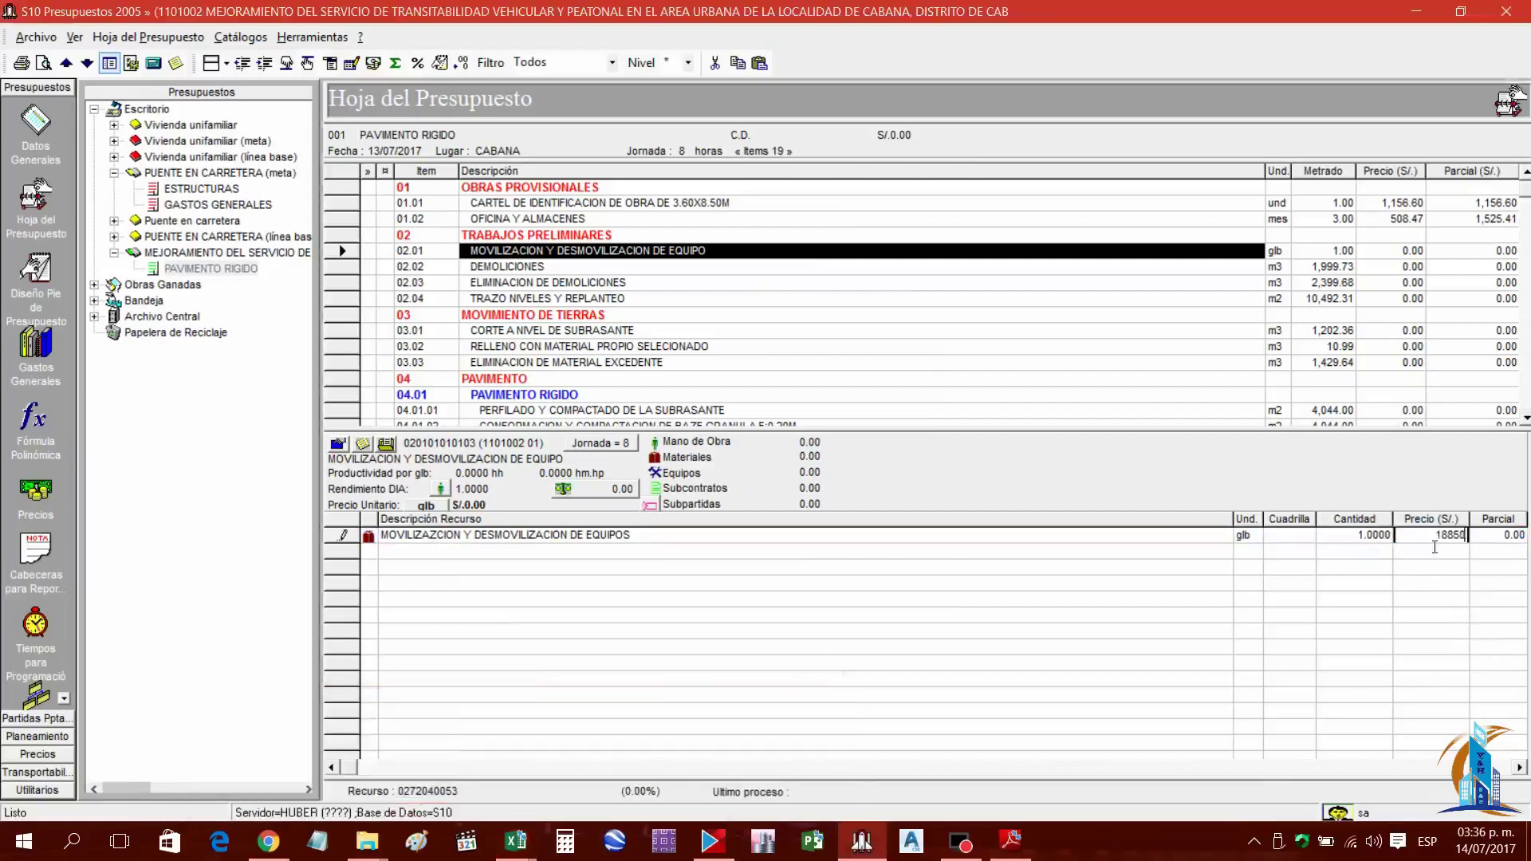
pyautogui.write('8,850.91')
pyautogui.press('Return')
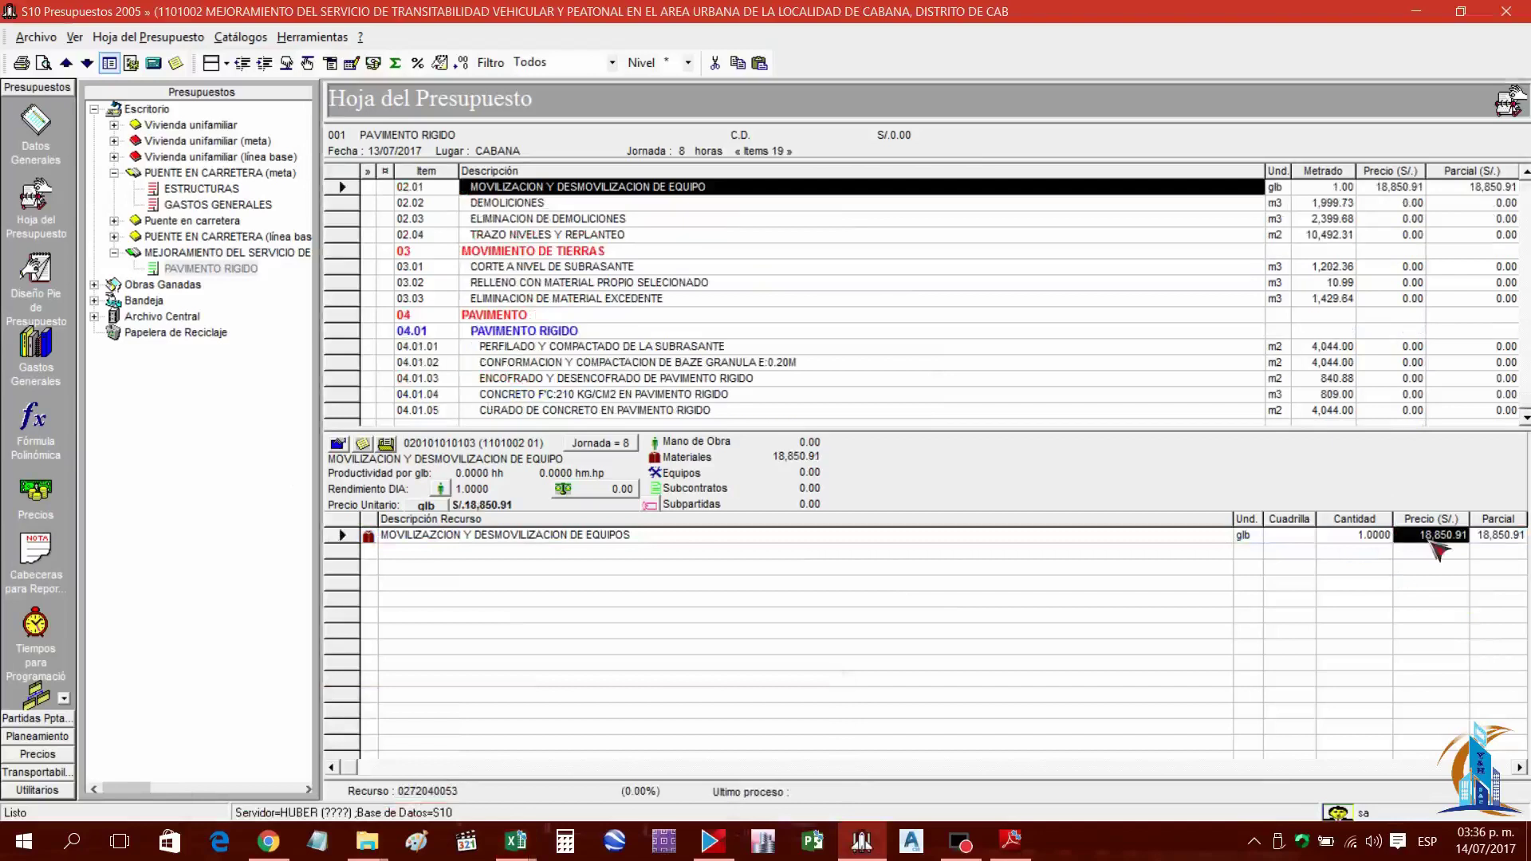
# Select item 02.02 DEMOLICIONES and look up the DEMOLICIONES analysis in ACU.pdf in Adobe Reader
pyautogui.scroll(2, 720, 231)
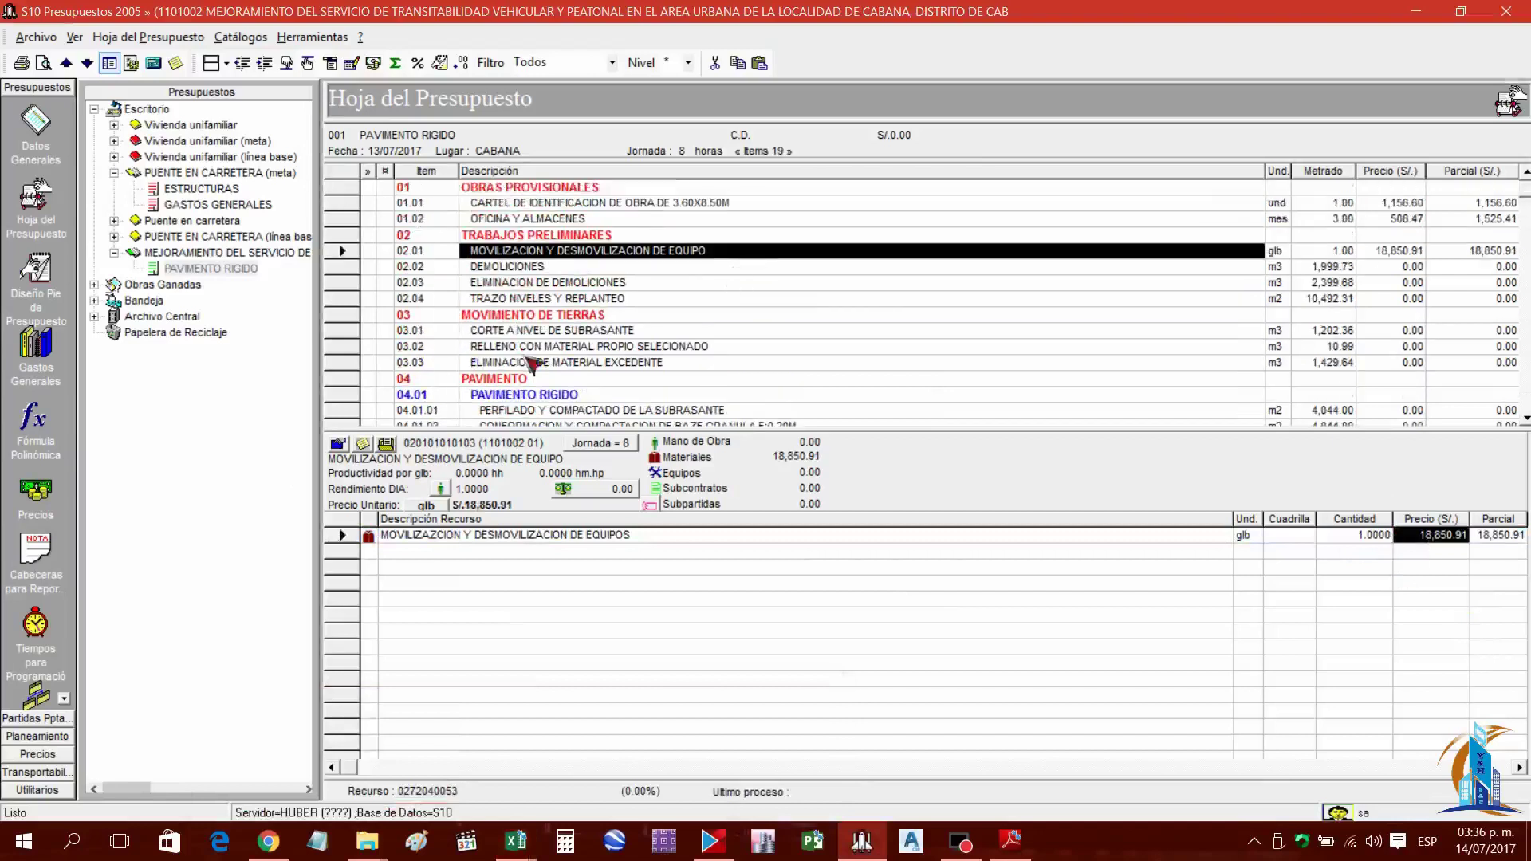
pyautogui.click(519, 270)
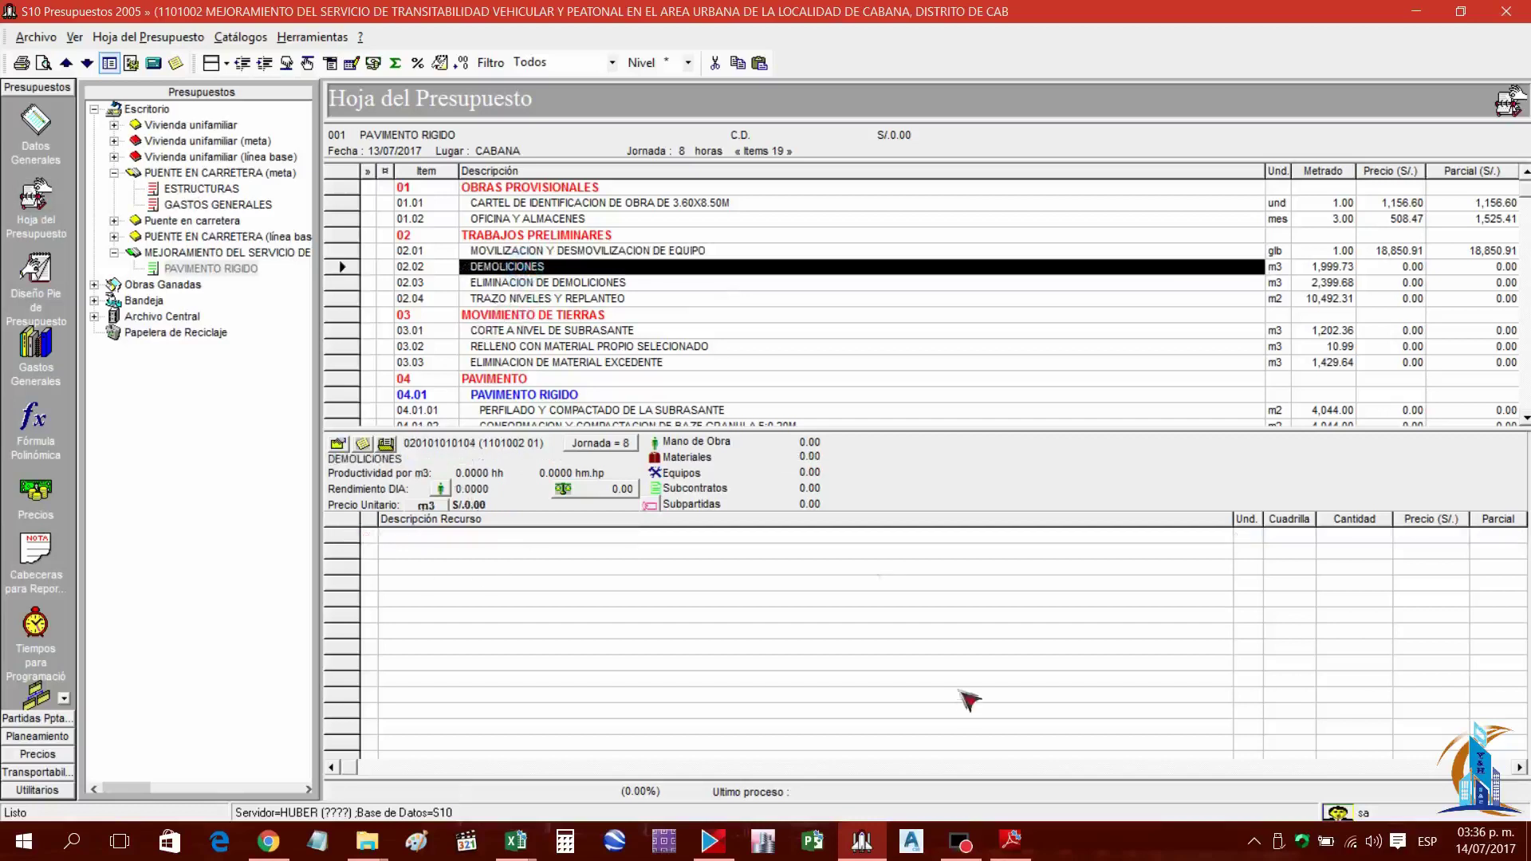
pyautogui.click(1010, 840)
pyautogui.scroll(-2, 778, 518)
pyautogui.scroll(-3, 758, 511)
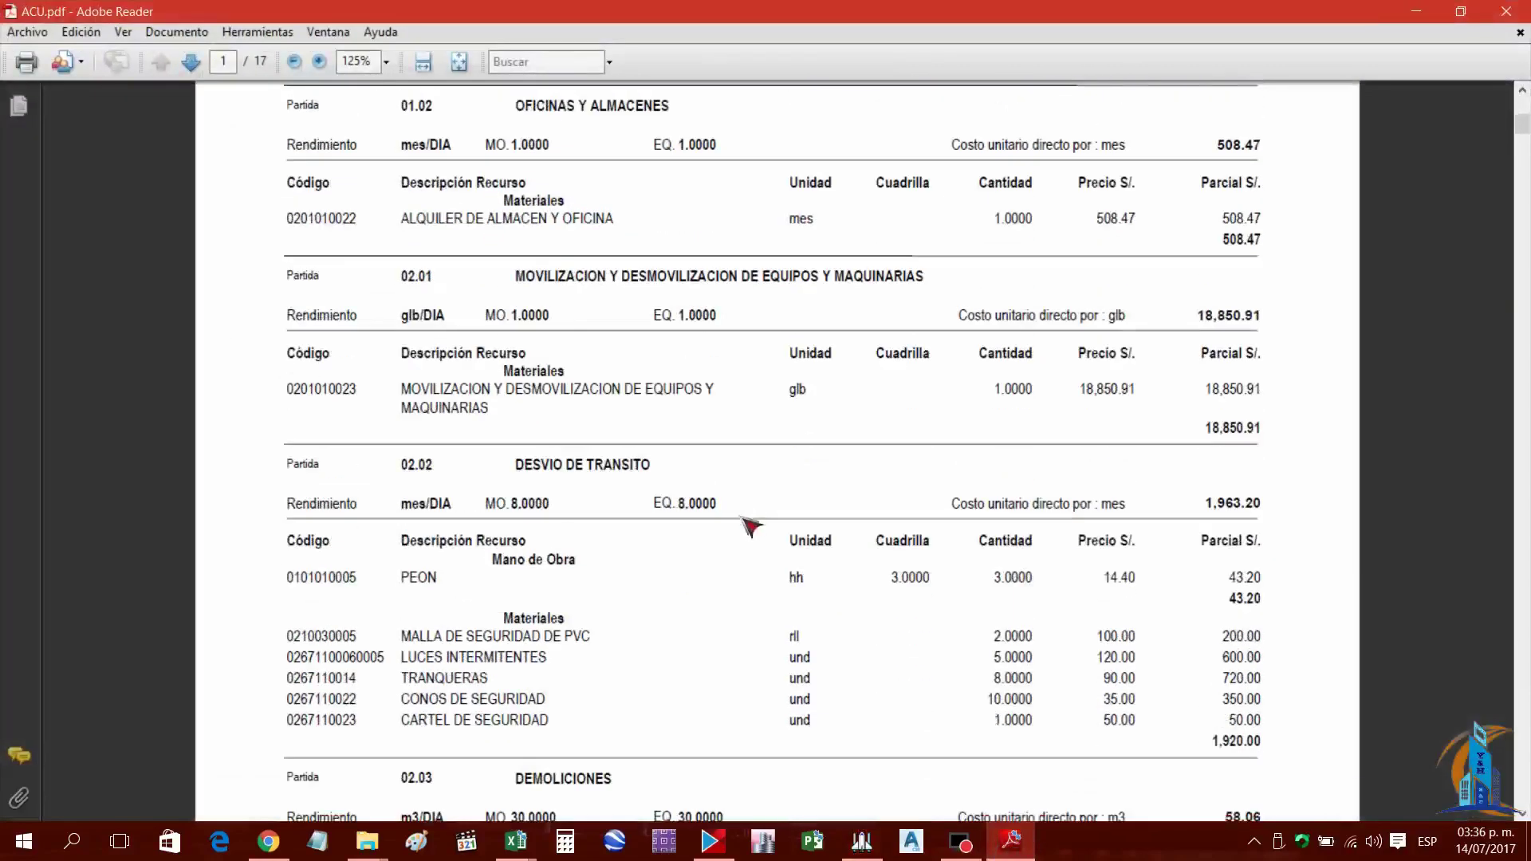
pyautogui.scroll(-7, 749, 540)
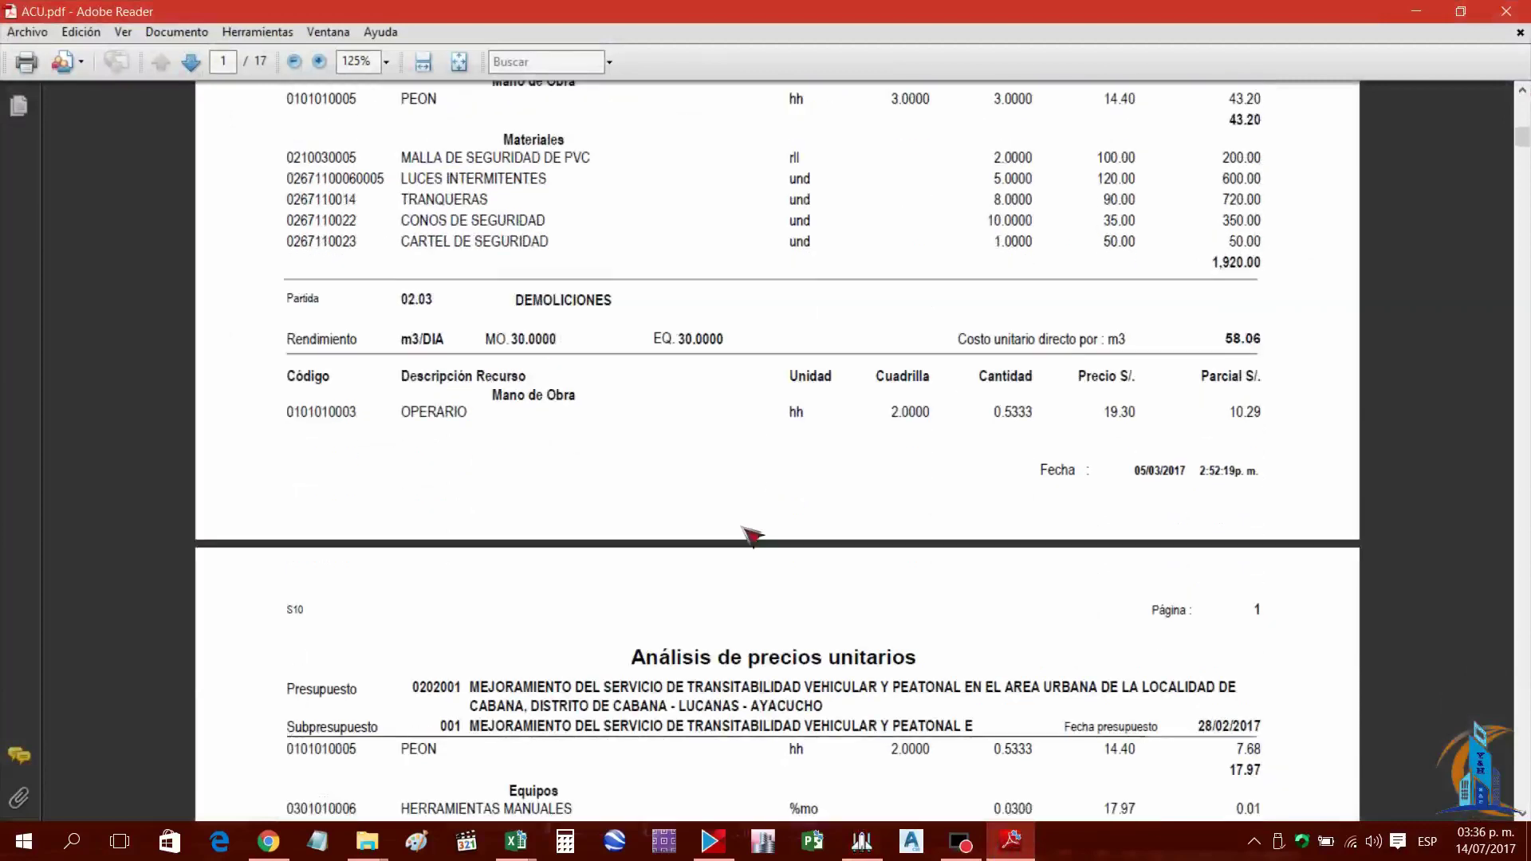
# Return to S10 Presupuestos and set the daily yield of DEMOLICIONES to 30 m3
pyautogui.click(1418, 11)
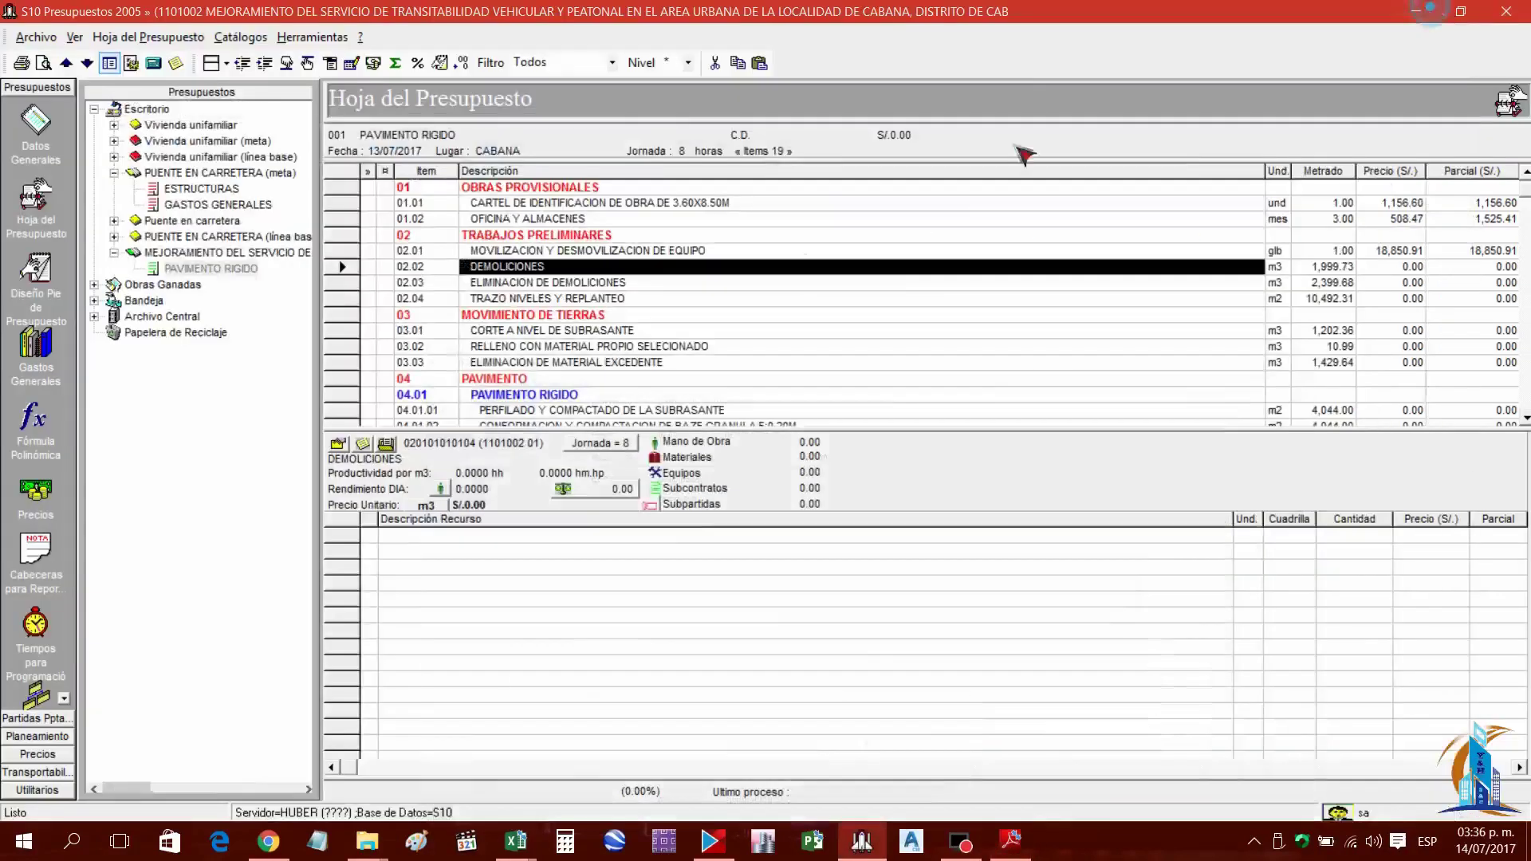
pyautogui.click(439, 488)
pyautogui.write('60')
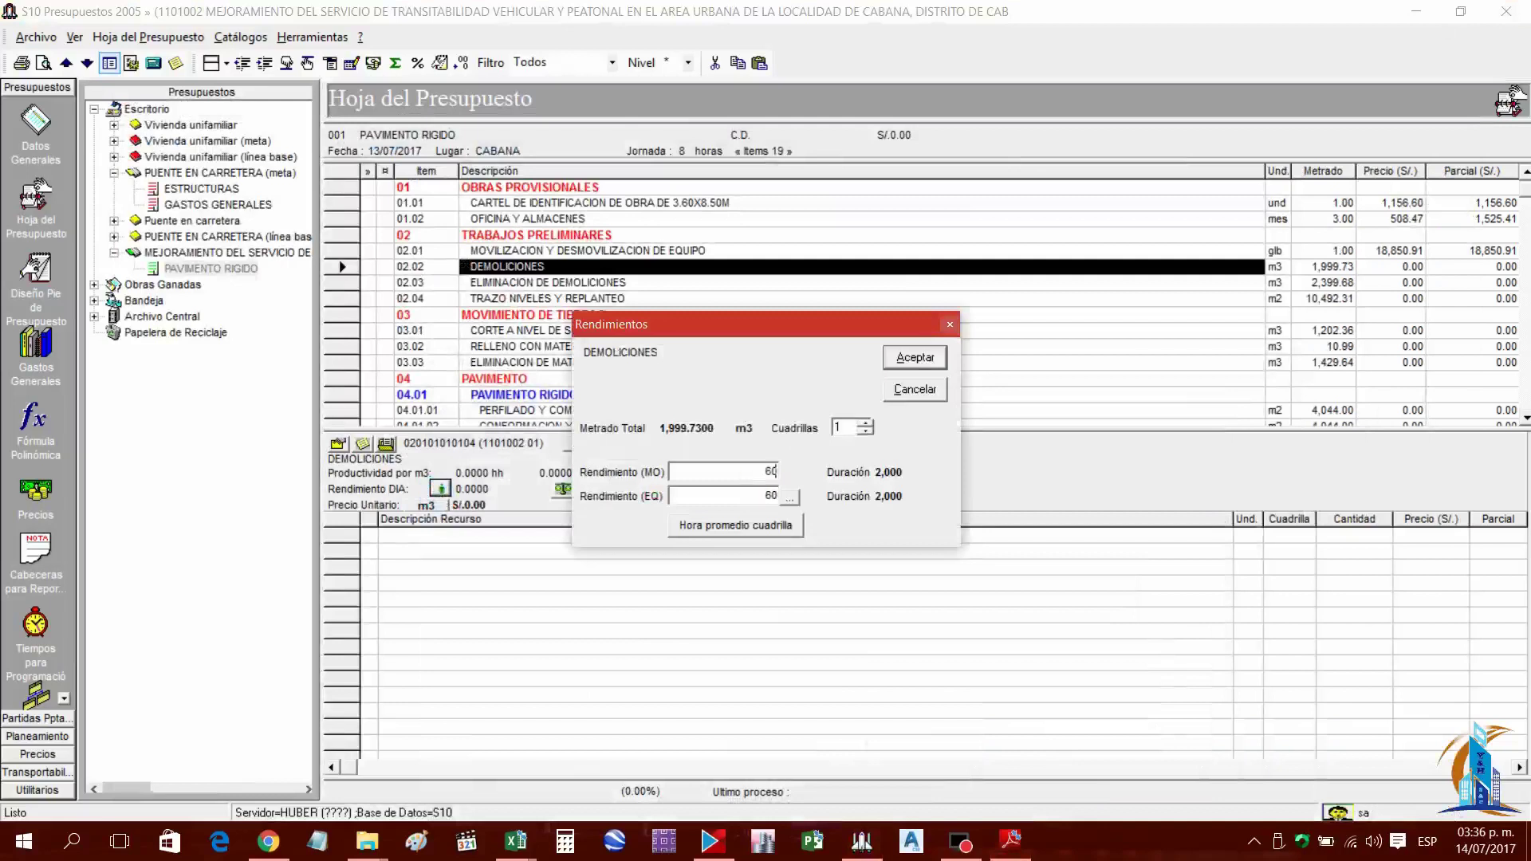
pyautogui.click(906, 359)
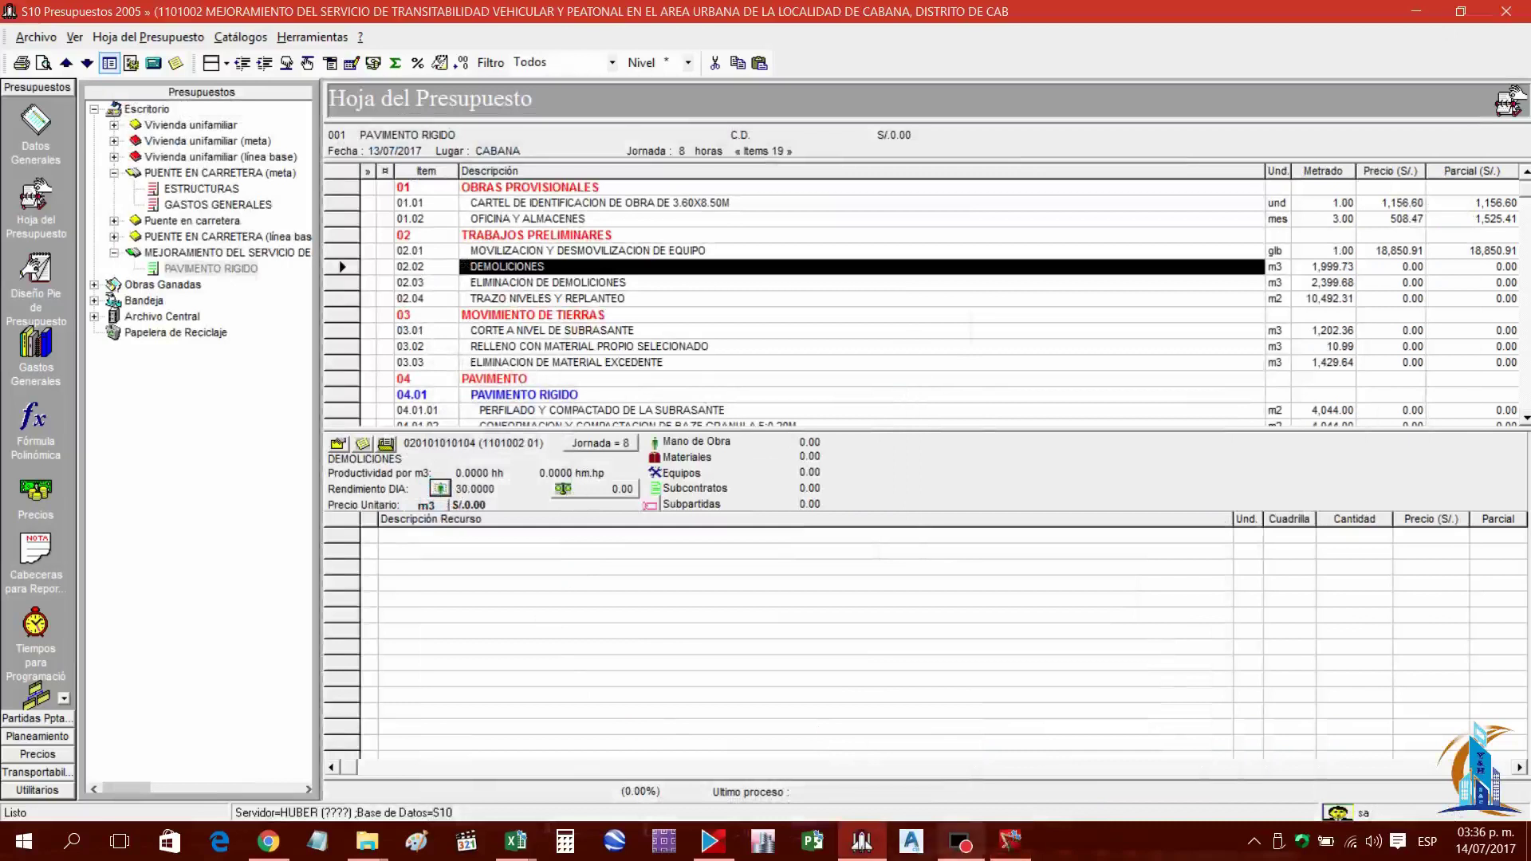
# Consult the demolition resources in ACU.pdf and pick OPERARIO and PEON from the S10 labor catalog for DEMOLICIONES
pyautogui.click(1011, 841)
pyautogui.scroll(-5, 707, 397)
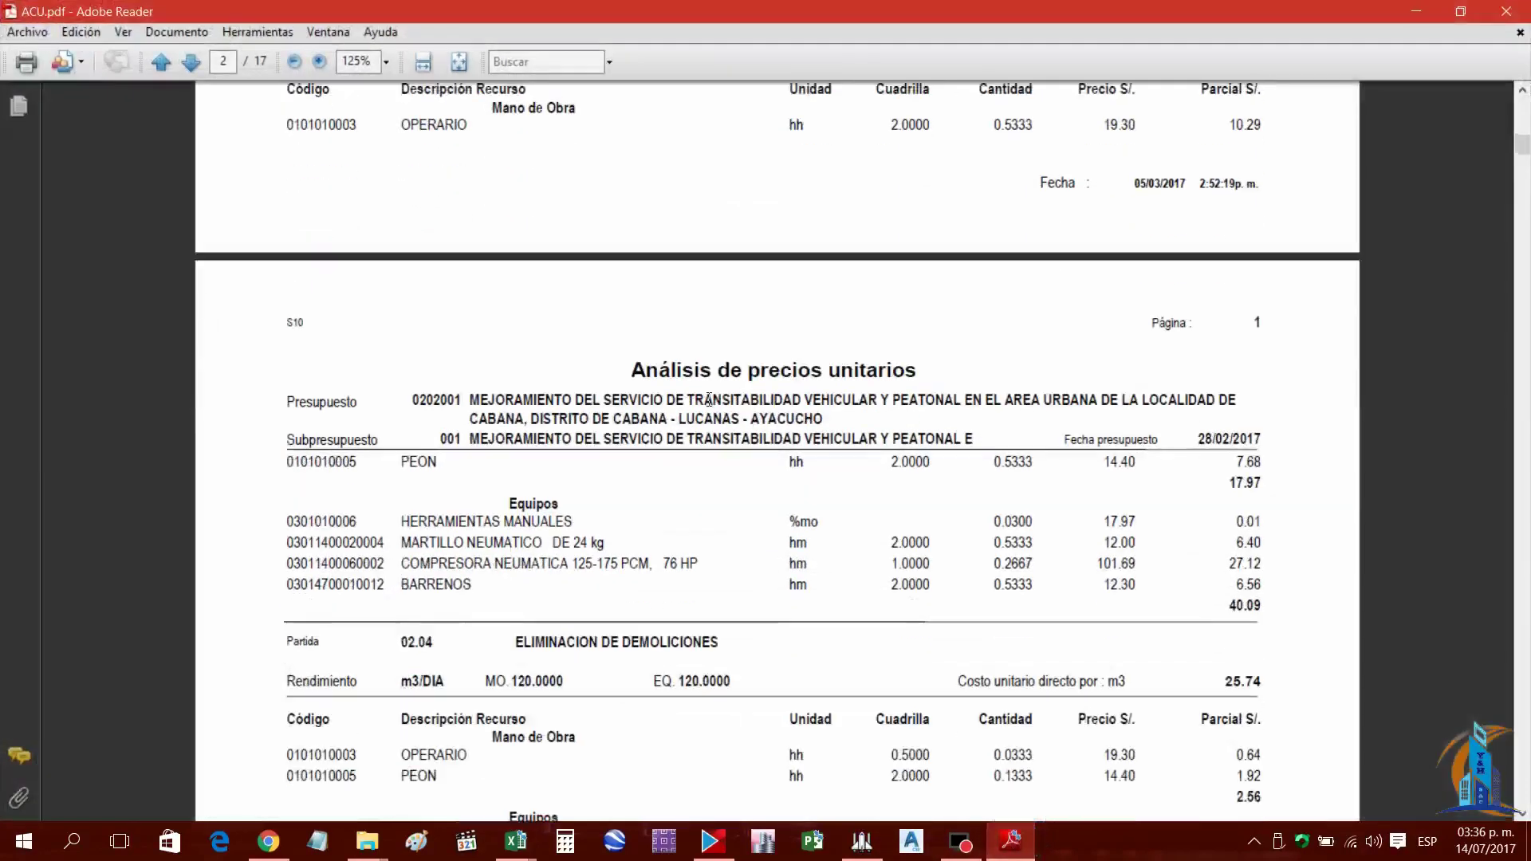
pyautogui.click(861, 840)
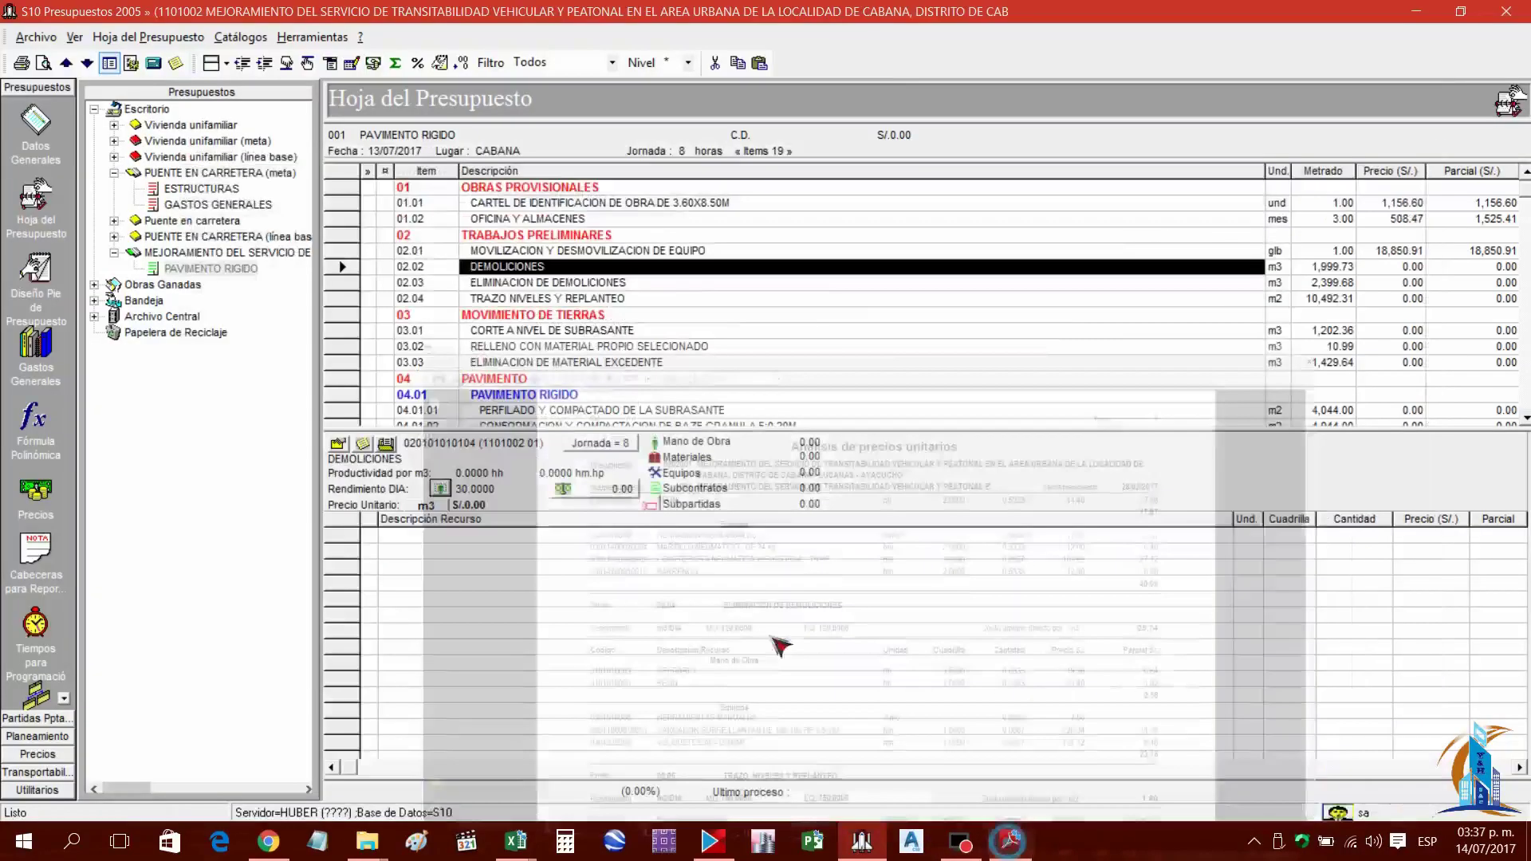
pyautogui.rightClick(658, 573)
pyautogui.click(758, 112)
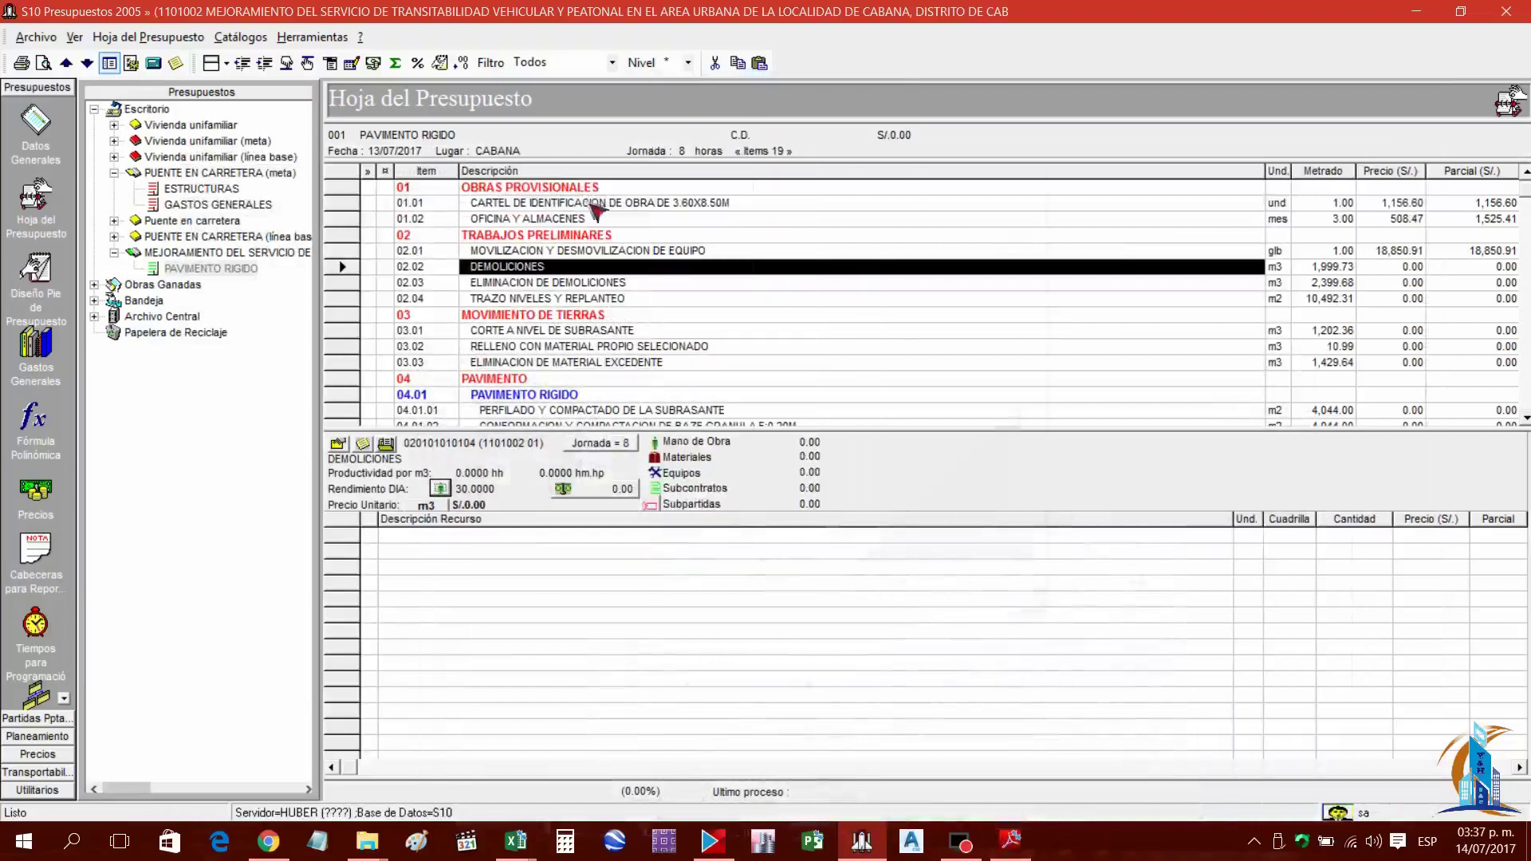
pyautogui.click(496, 271)
pyautogui.click(638, 312)
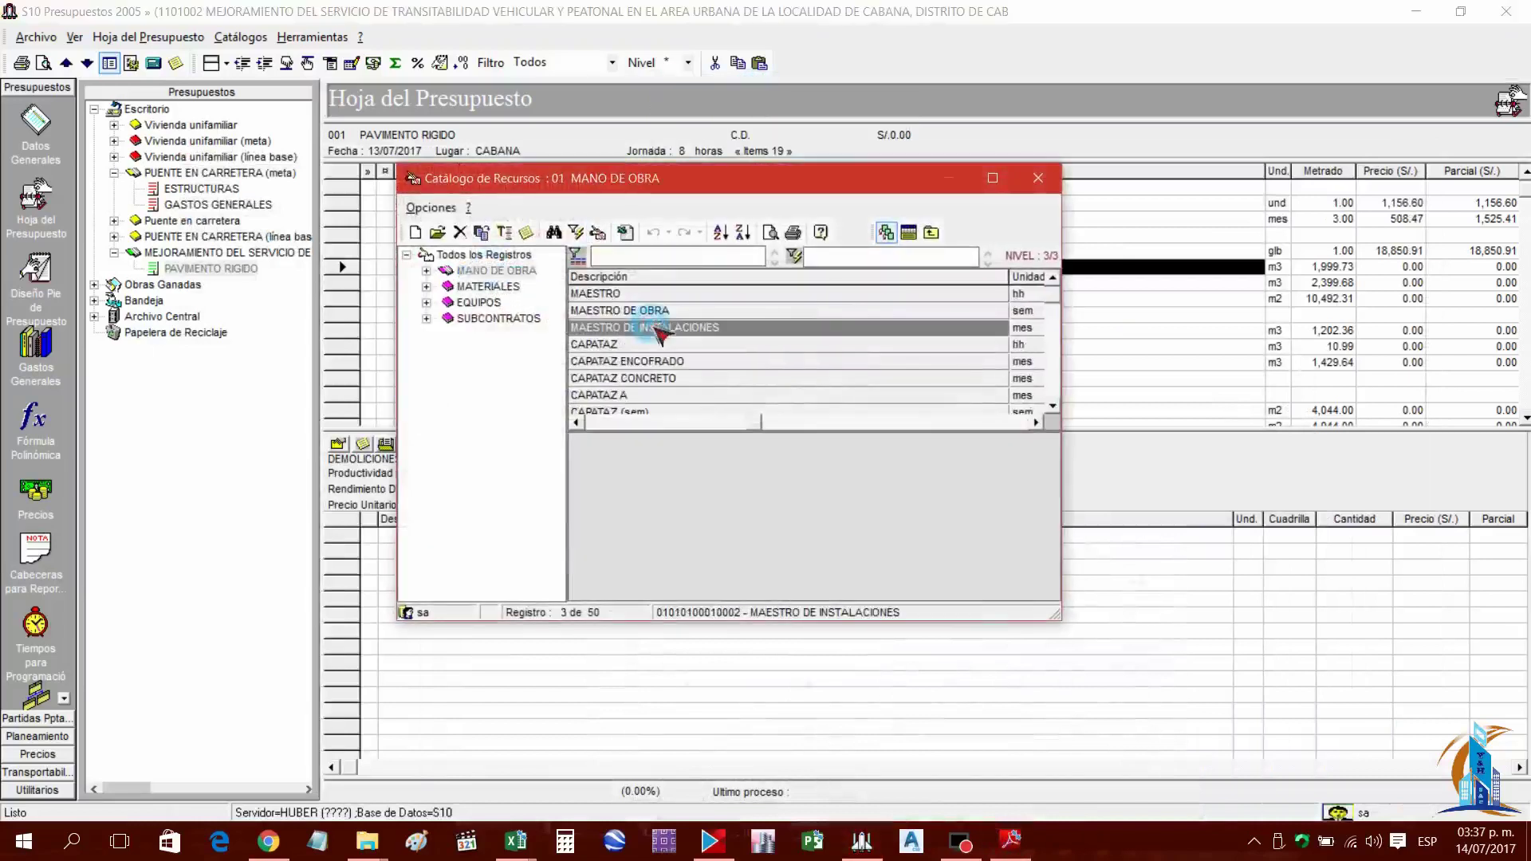
pyautogui.write('OP')
pyautogui.doubleClick(620, 346)
pyautogui.write('PE')
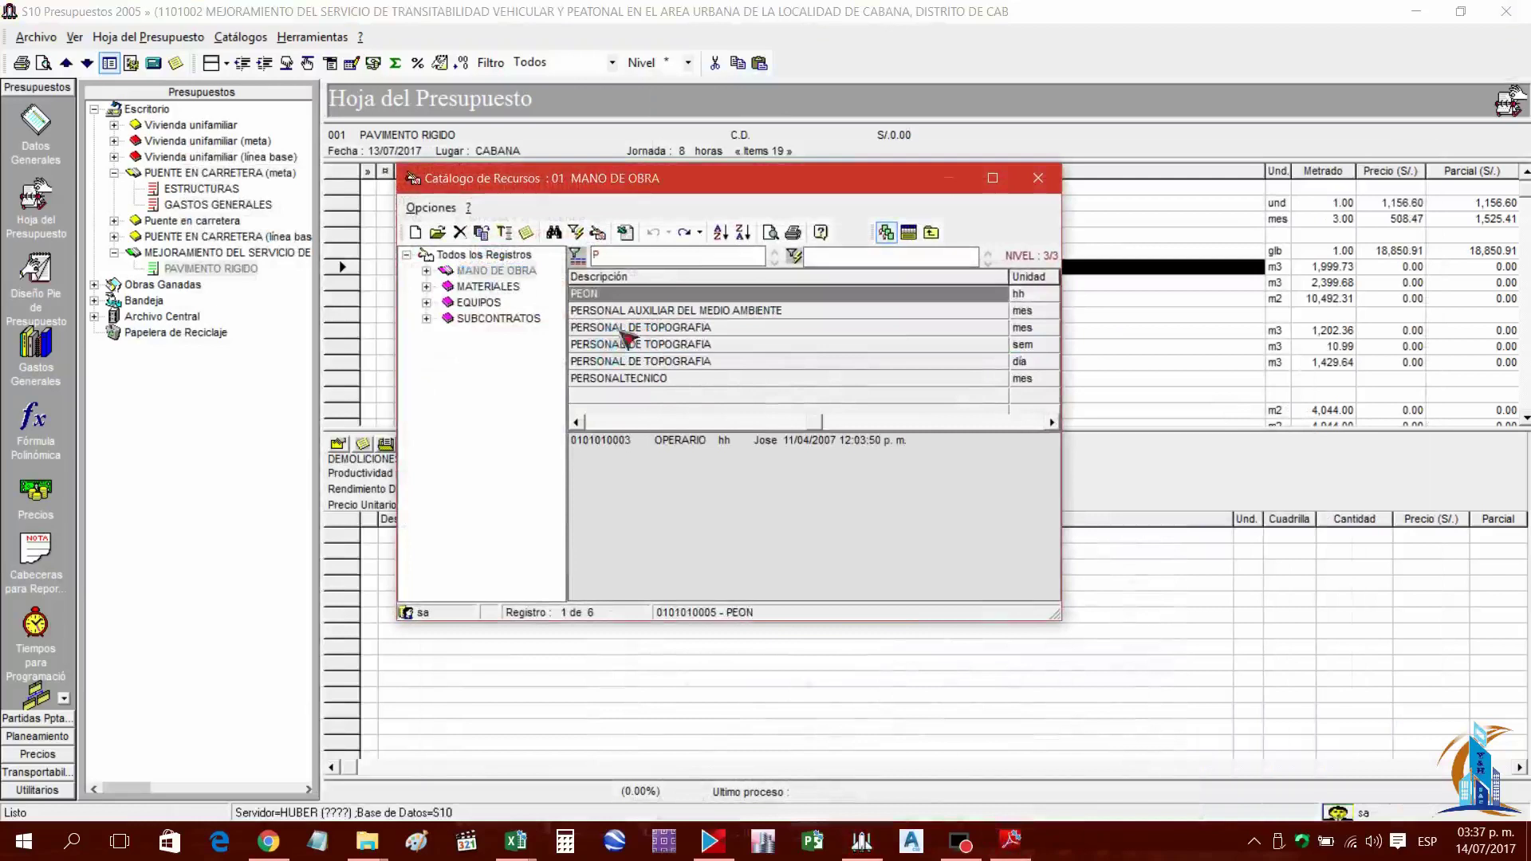
pyautogui.doubleClick(610, 297)
# Check the equipment list in ACU.pdf and pick HERRAMIENTAS MANUALES from the S10 EQUIPOS catalog for DEMOLICIONES
pyautogui.click(1011, 842)
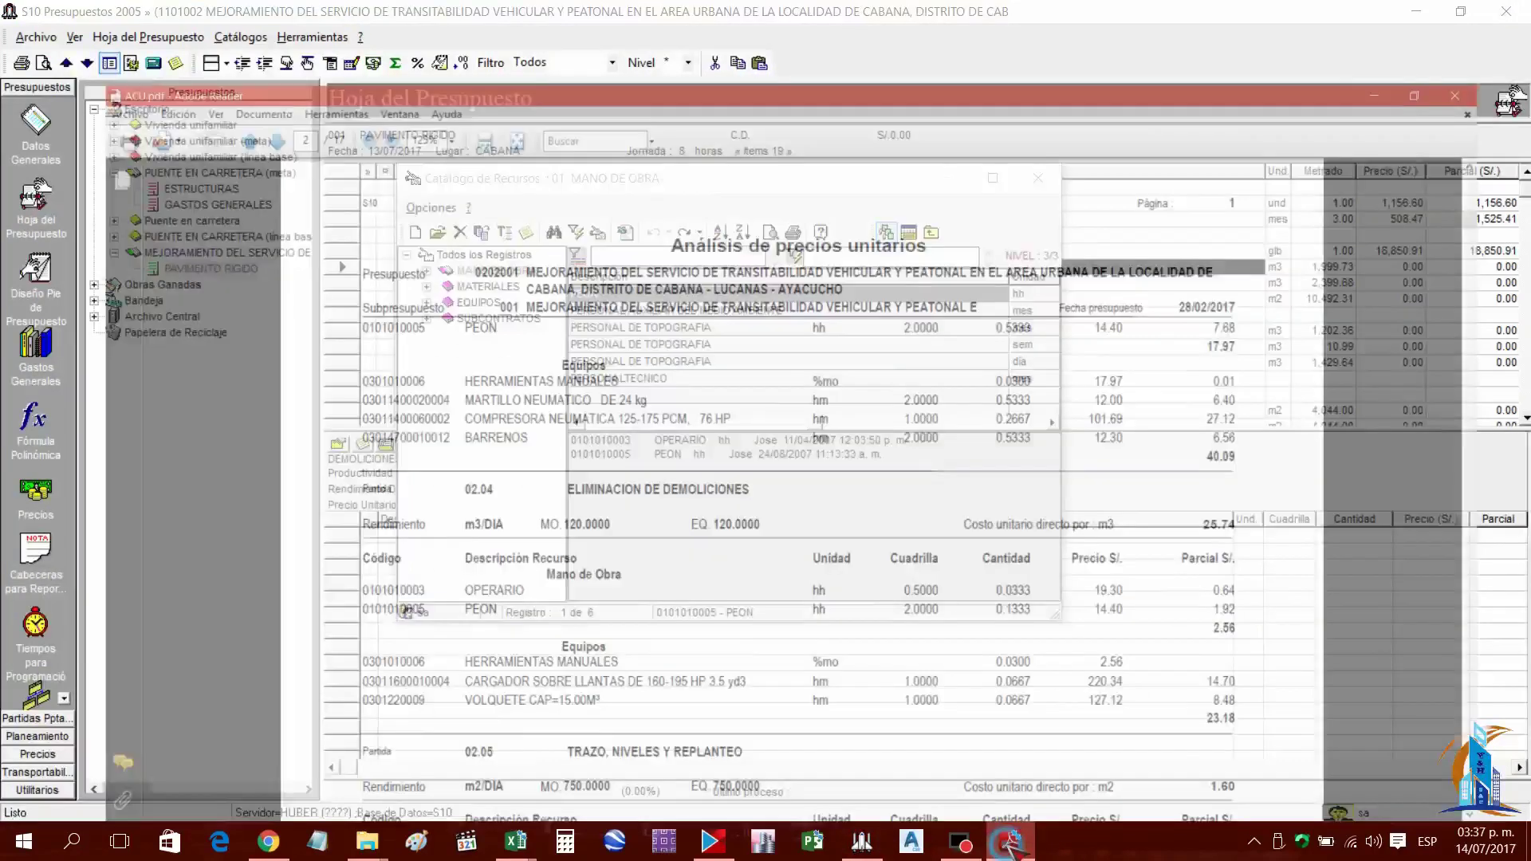
pyautogui.click(1011, 841)
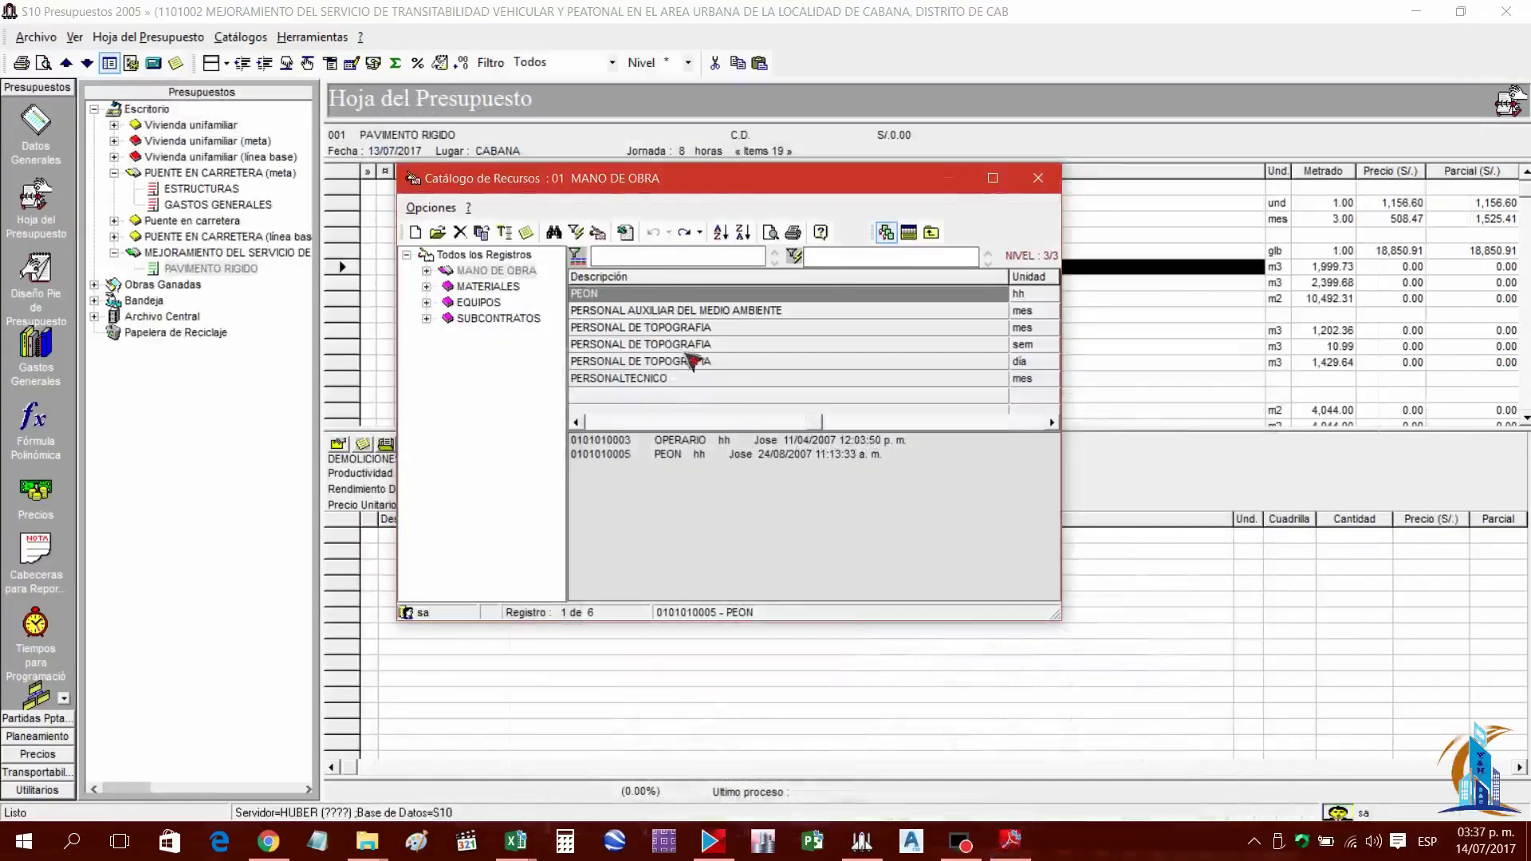
pyautogui.click(490, 303)
pyautogui.write('HERR')
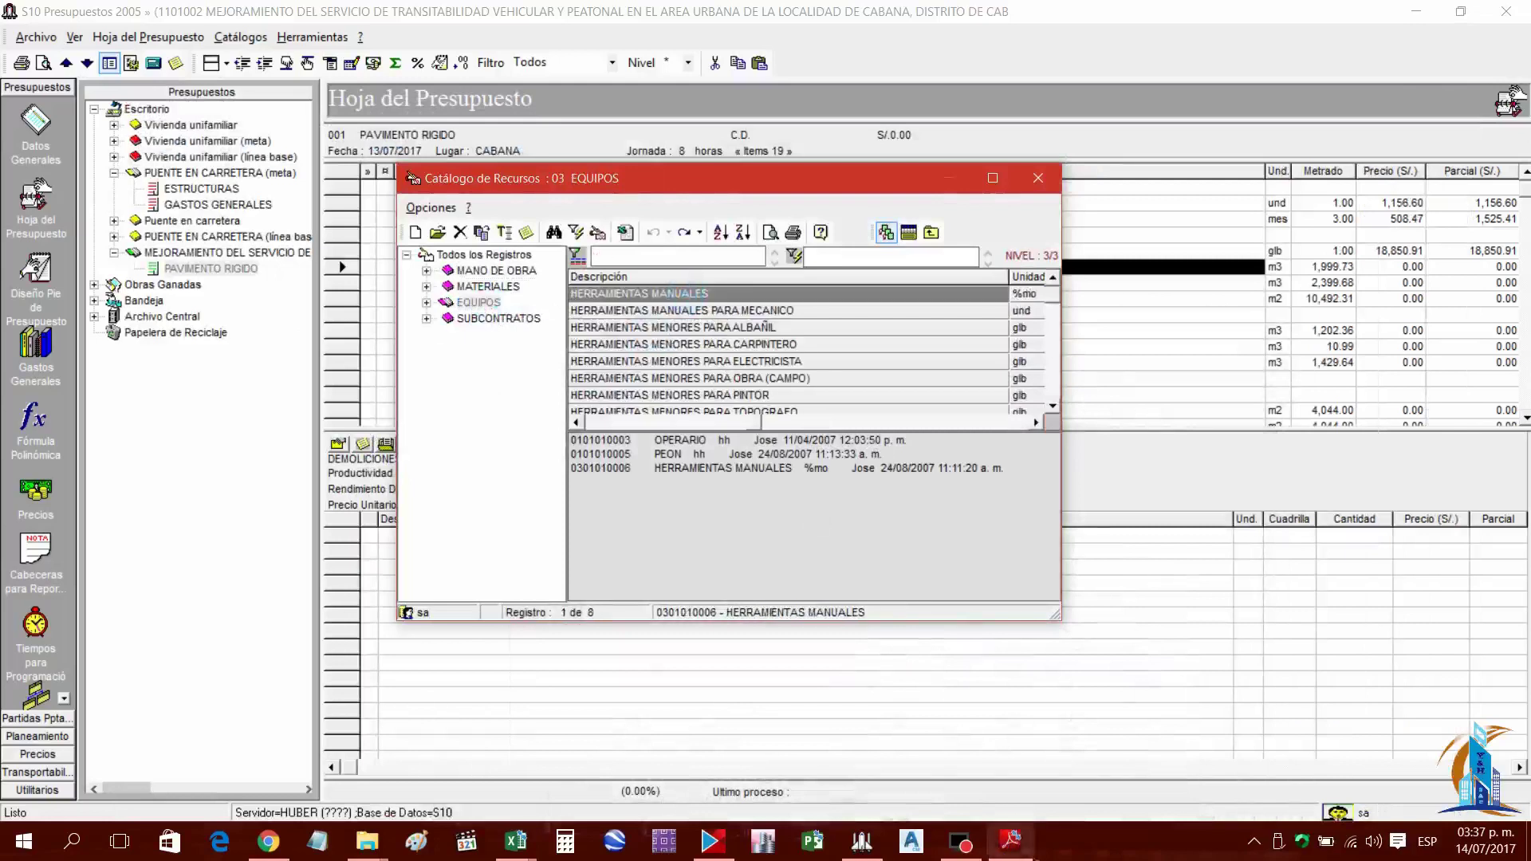
pyautogui.click(1011, 841)
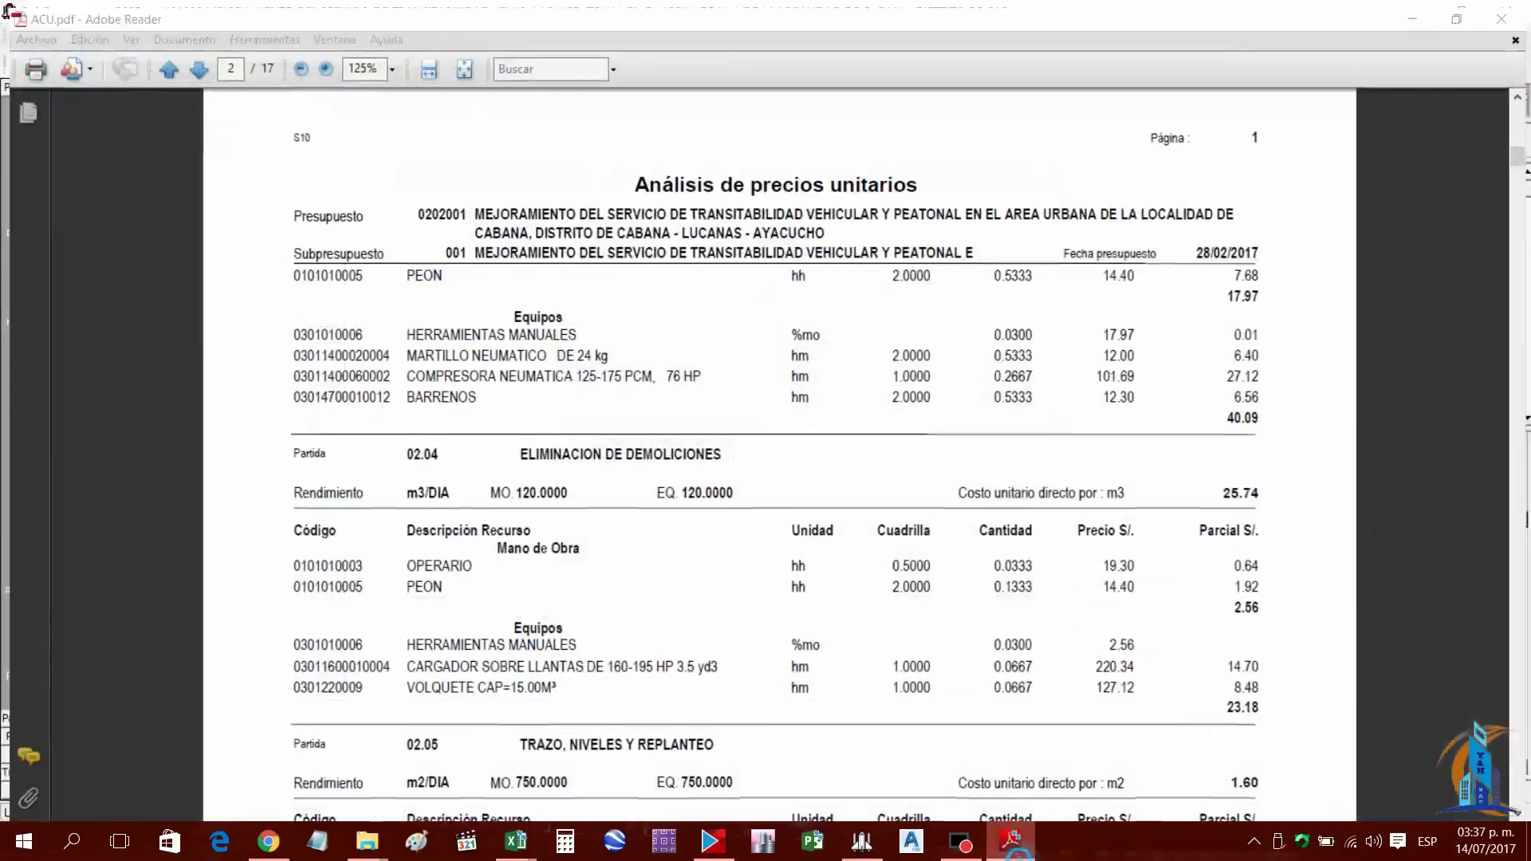
pyautogui.click(1011, 841)
pyautogui.click(667, 330)
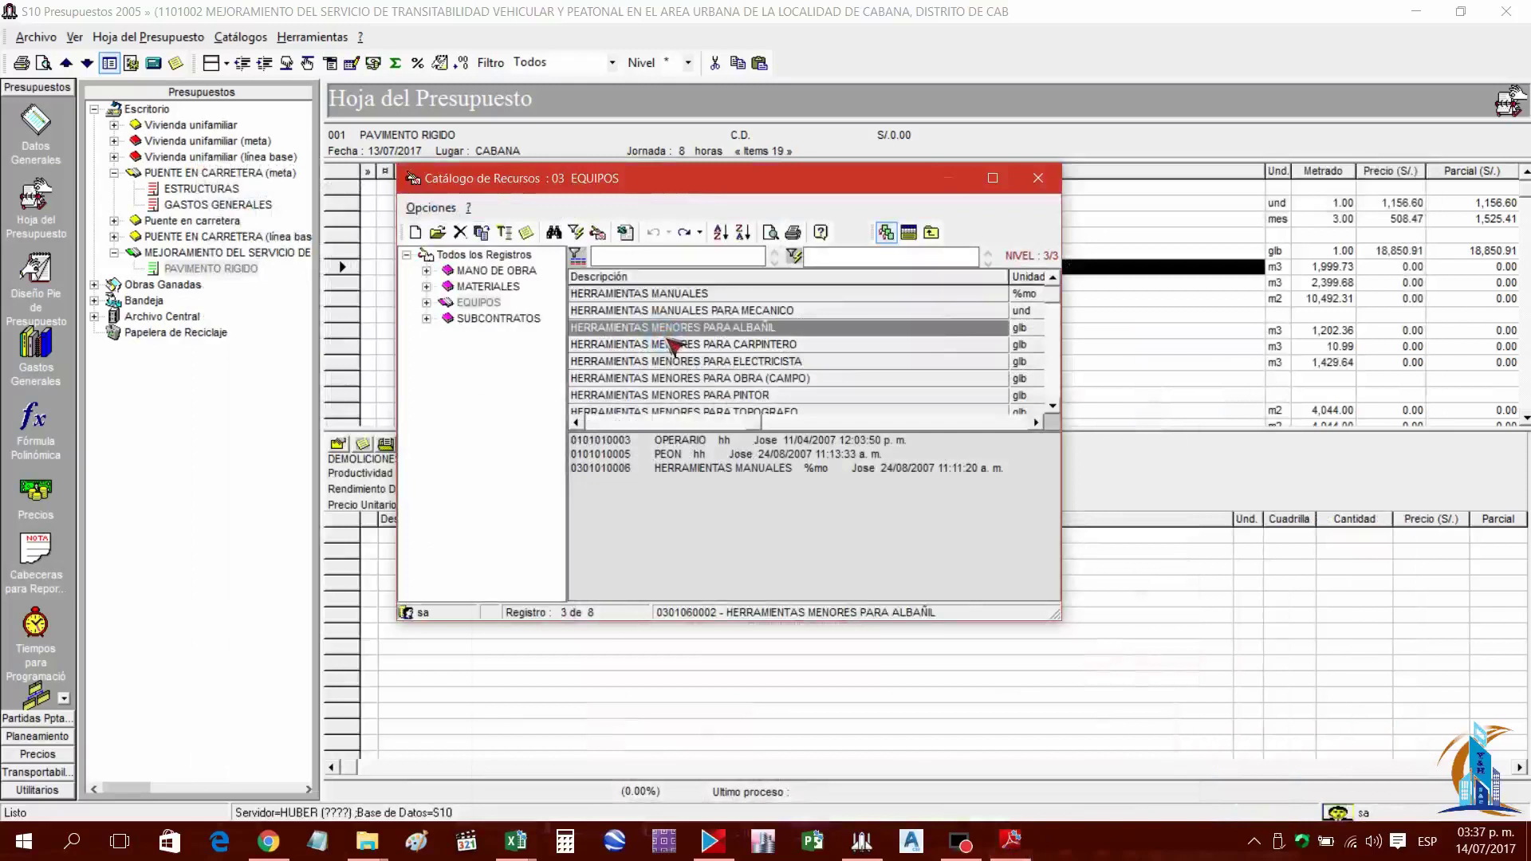
pyautogui.write('CARGADOR')
pyautogui.click(646, 345)
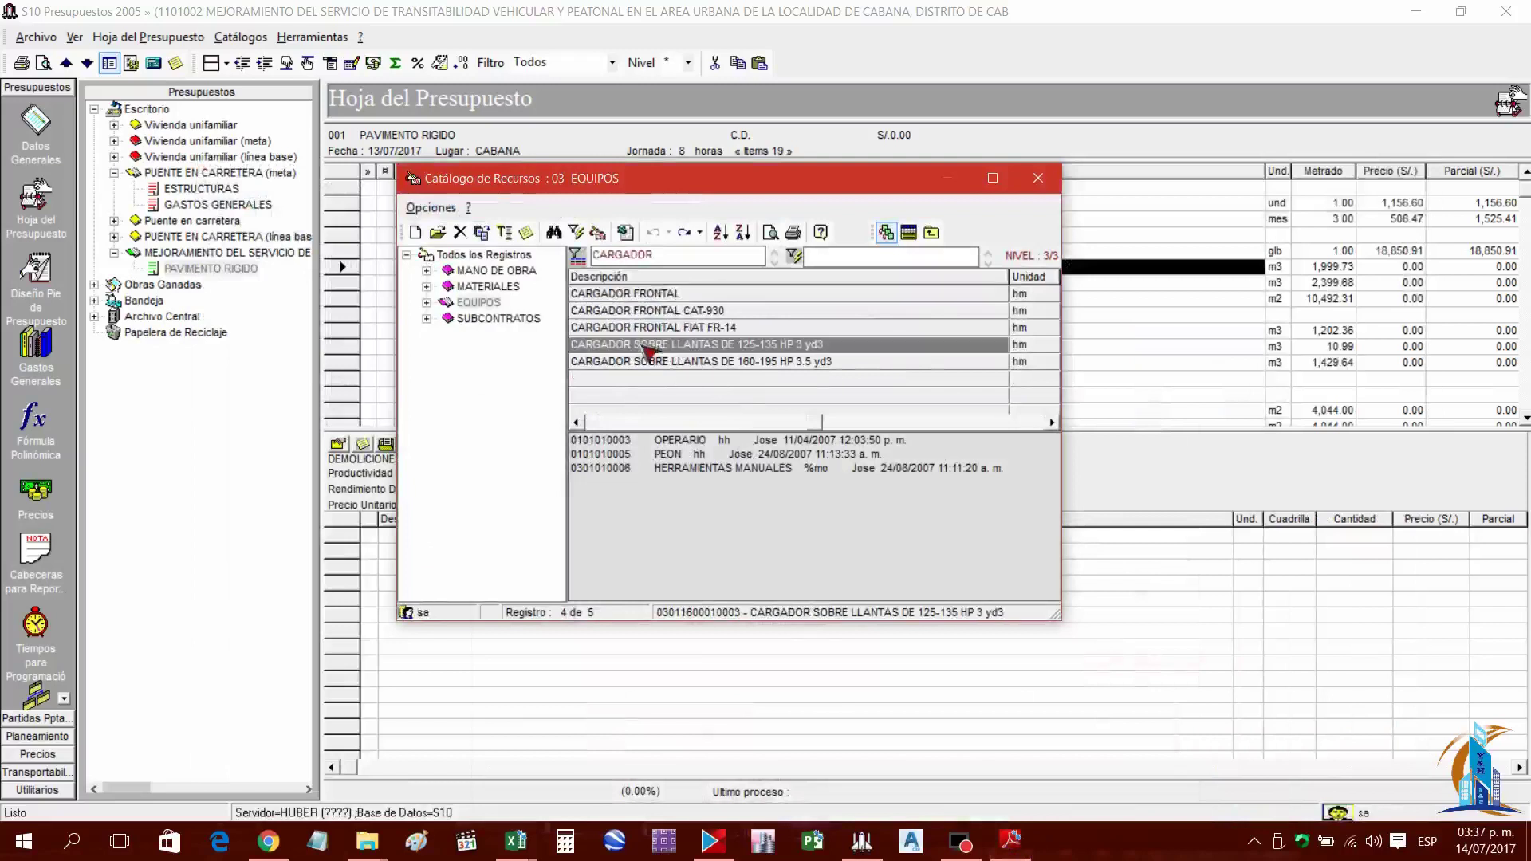
# Check the DEMOLICIONES equipment in ACU.pdf, search the S10 EQUIPOS catalog for MARTILL and pick MARTILLO NEUMATICO DE 24 kg
pyautogui.click(1008, 841)
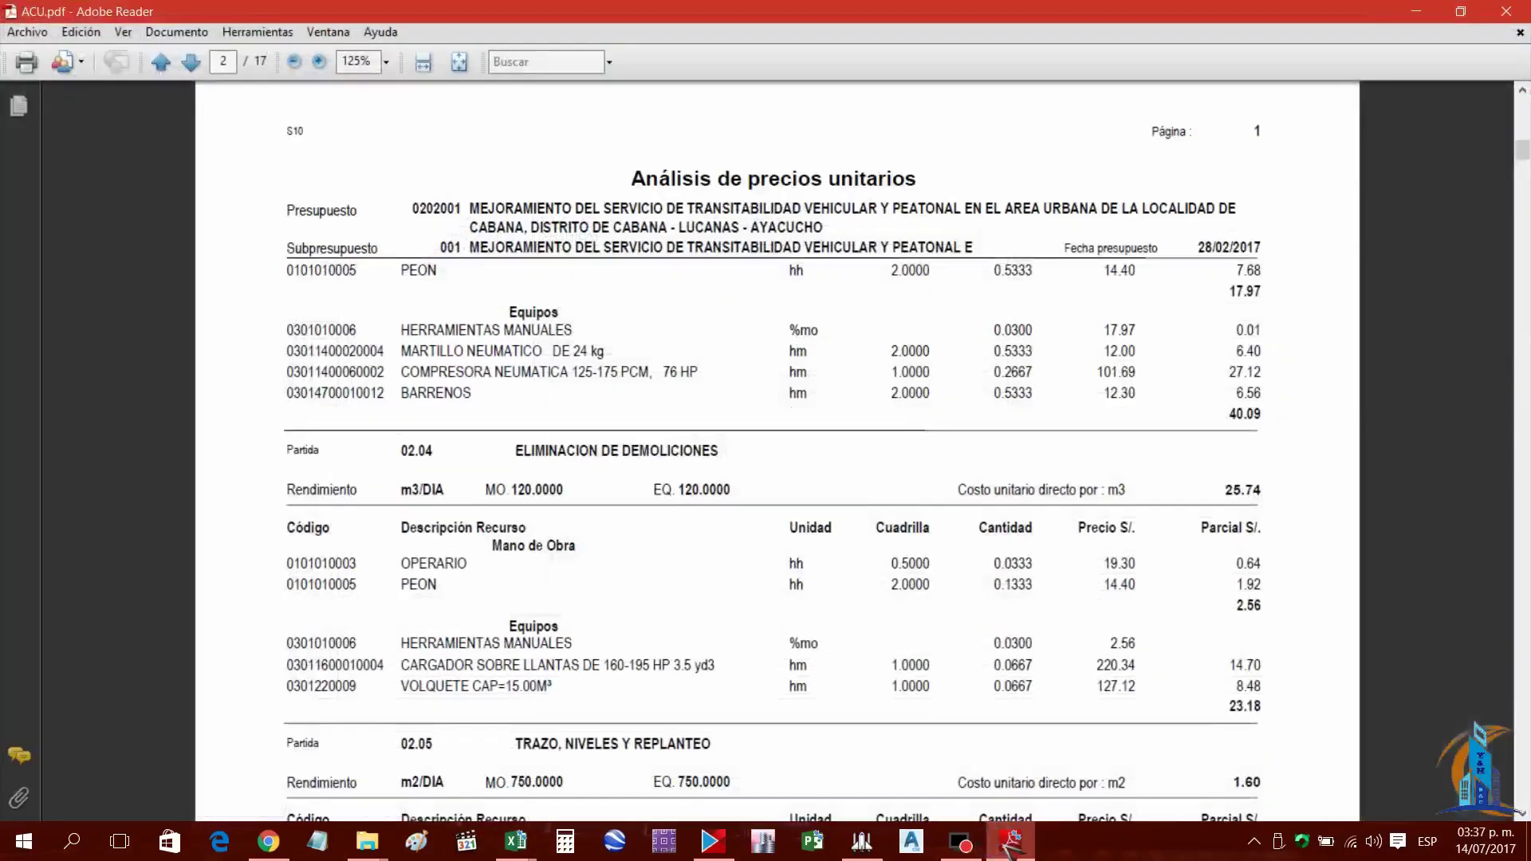
pyautogui.scroll(5, 706, 552)
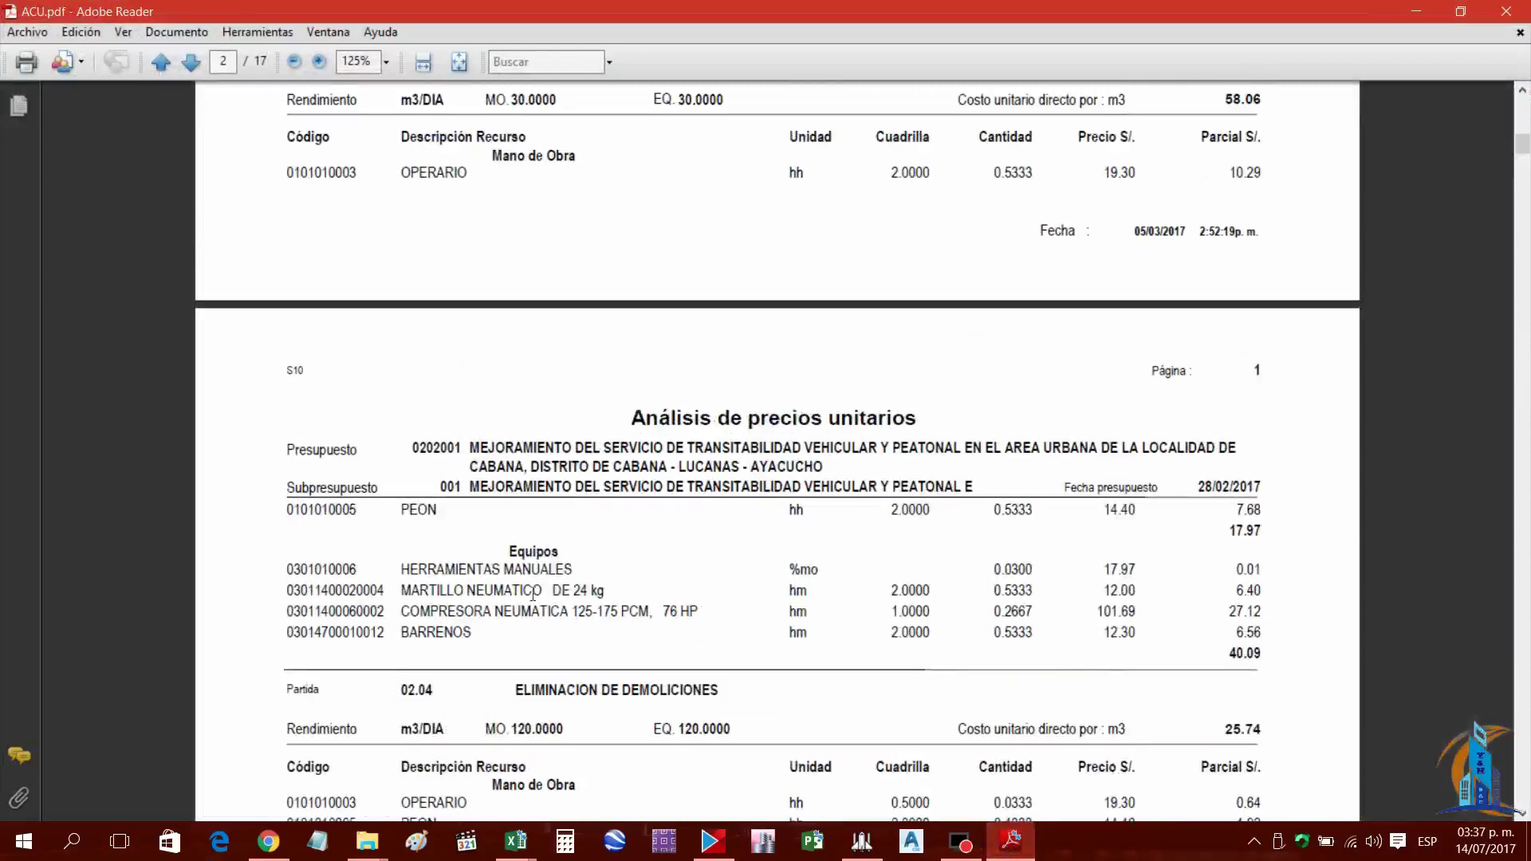
pyautogui.hotkey('alt', 'Tab')
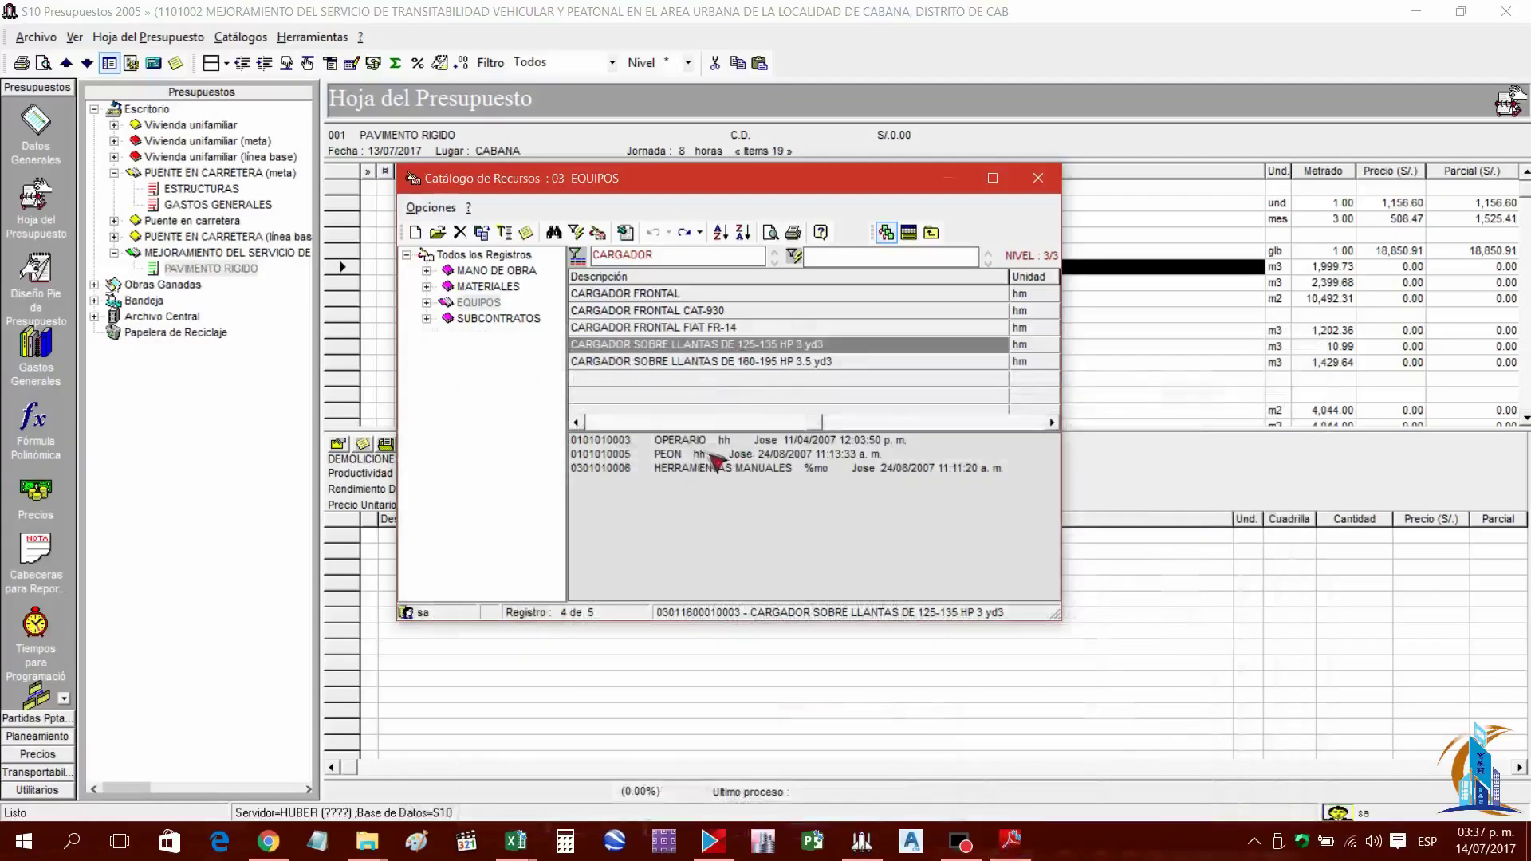
pyautogui.click(664, 314)
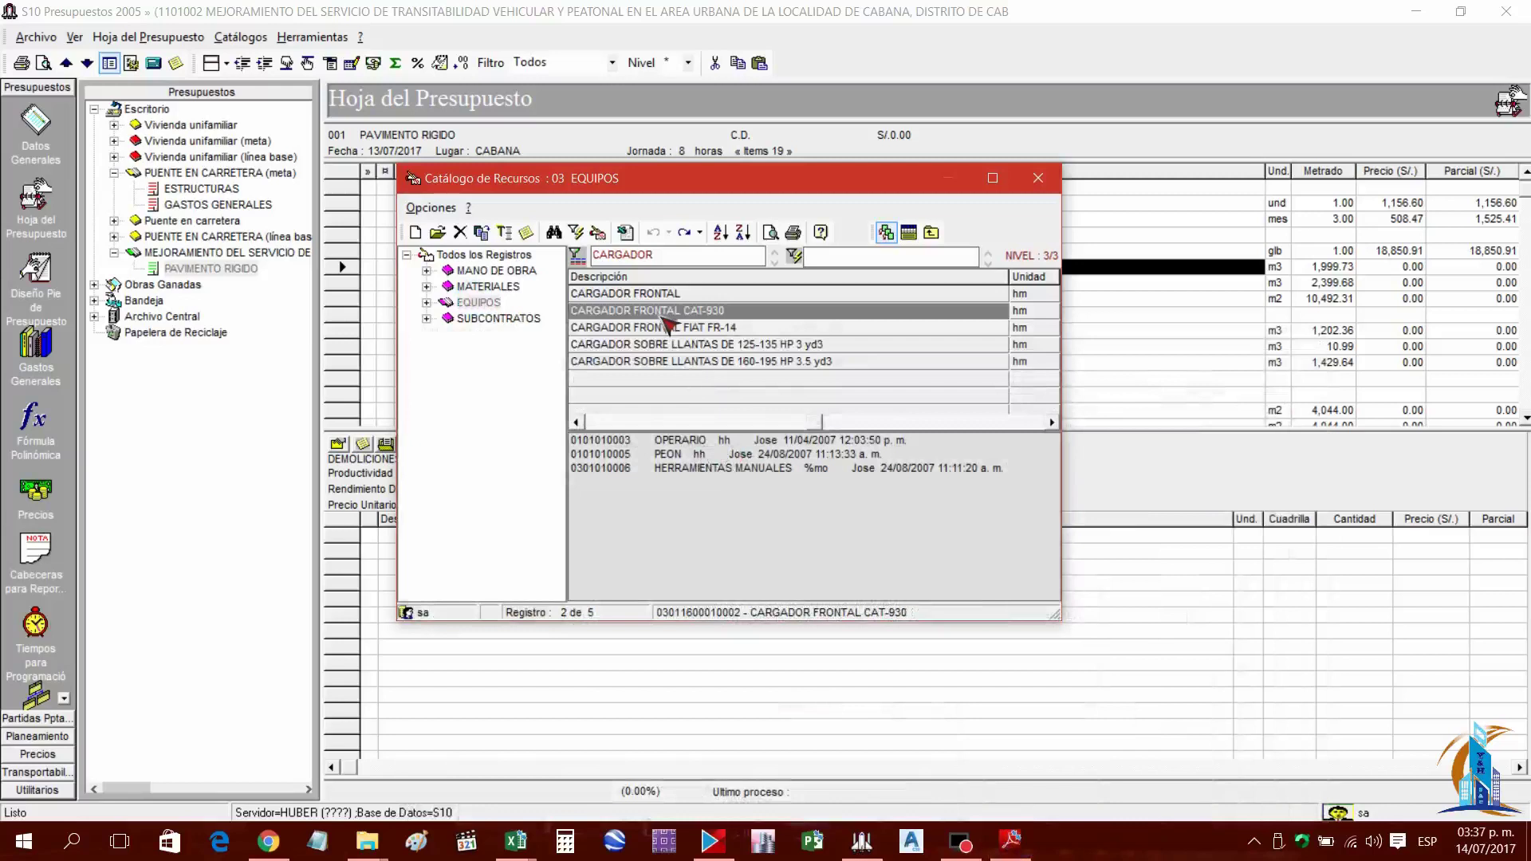
pyautogui.press('BackSpace')
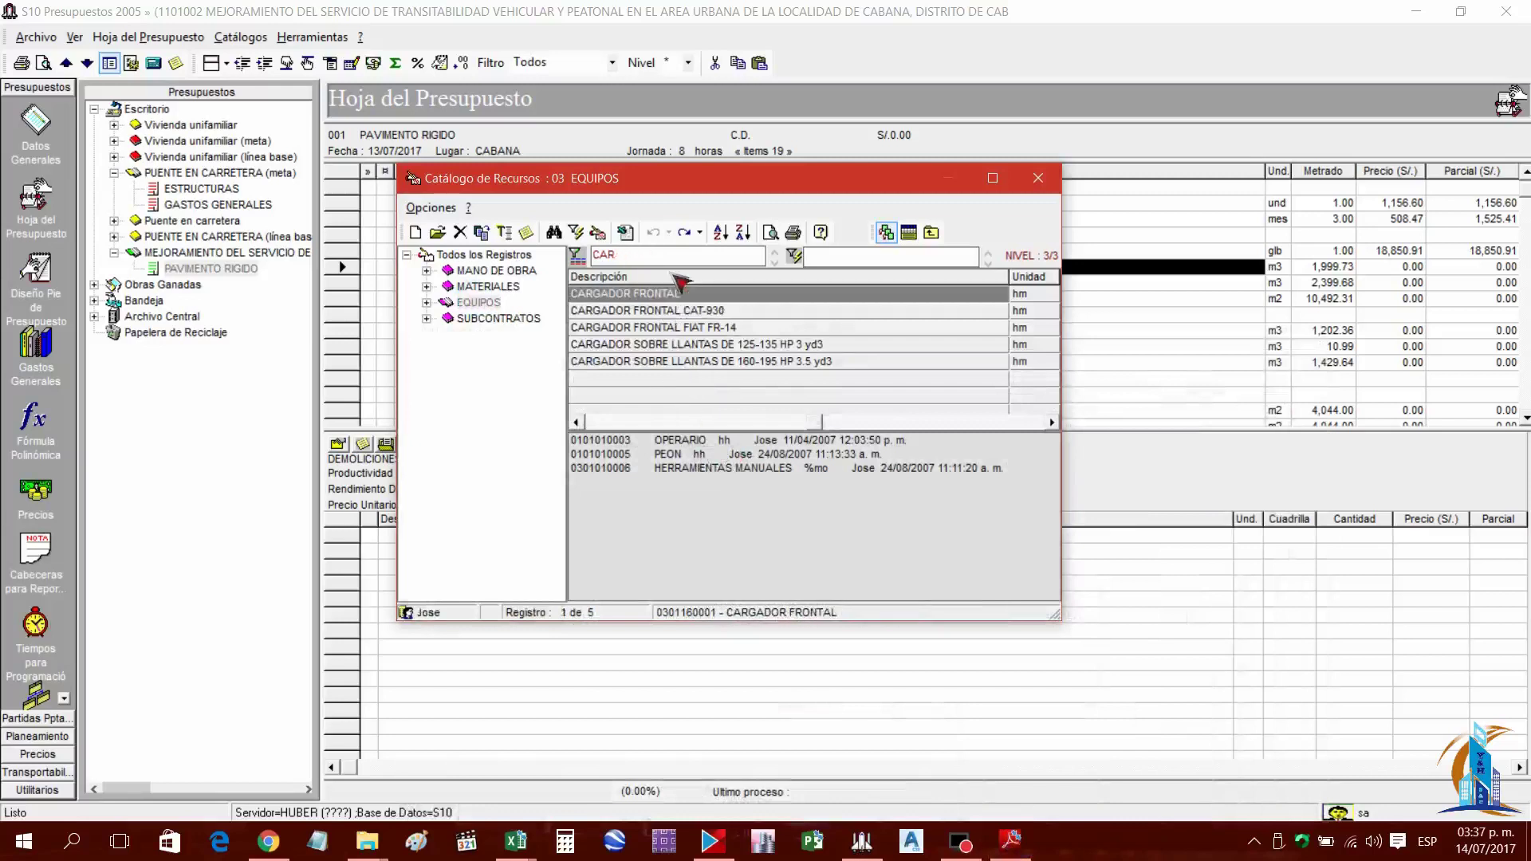
pyautogui.press('BackSpace')
pyautogui.press('BackSpace')
pyautogui.press('BackSpace')
pyautogui.write('MARTILL')
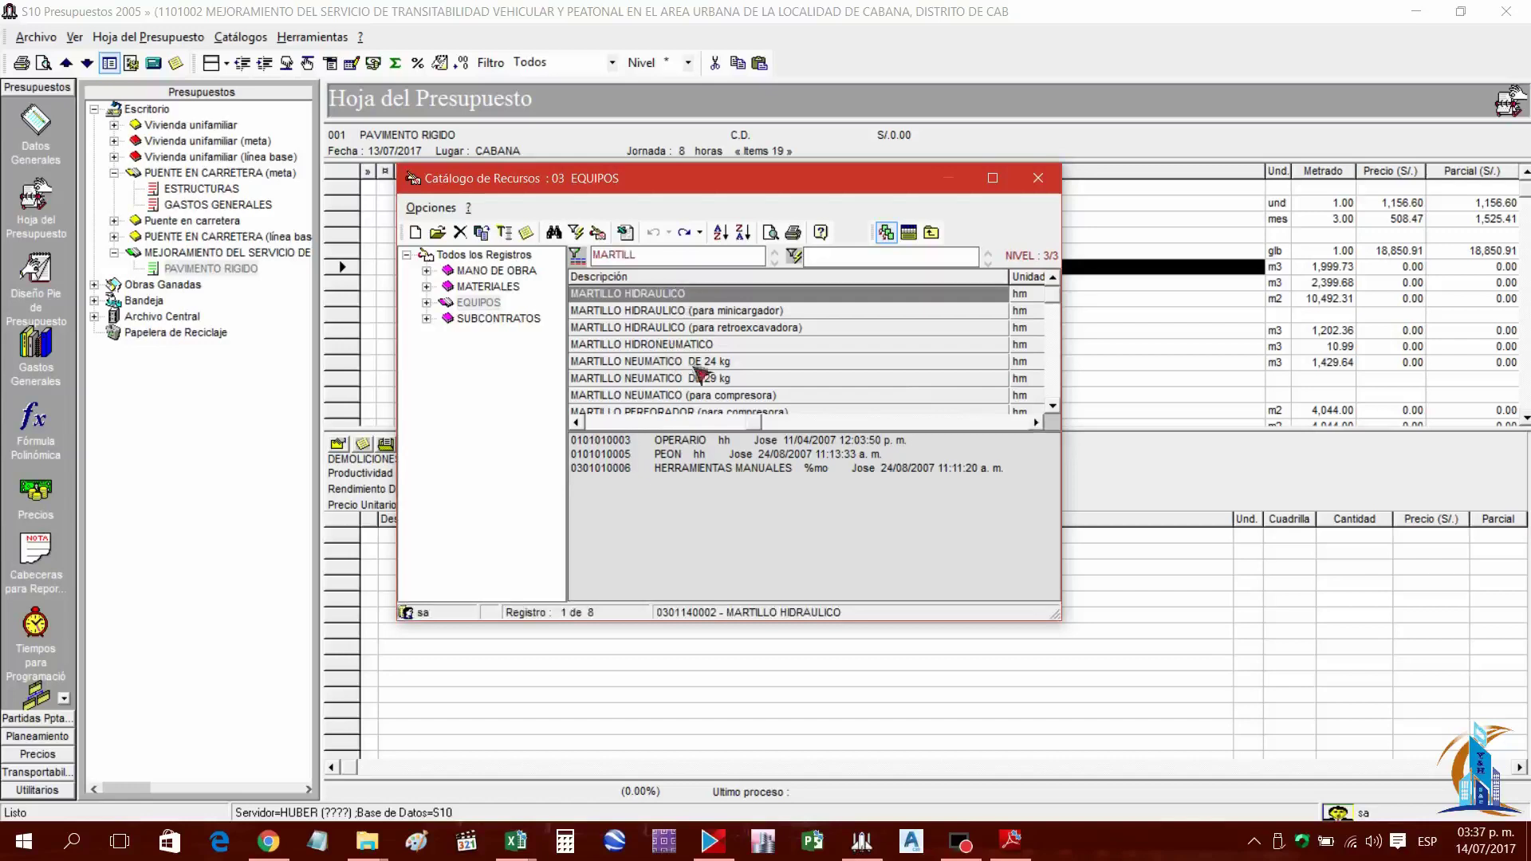
pyautogui.click(694, 363)
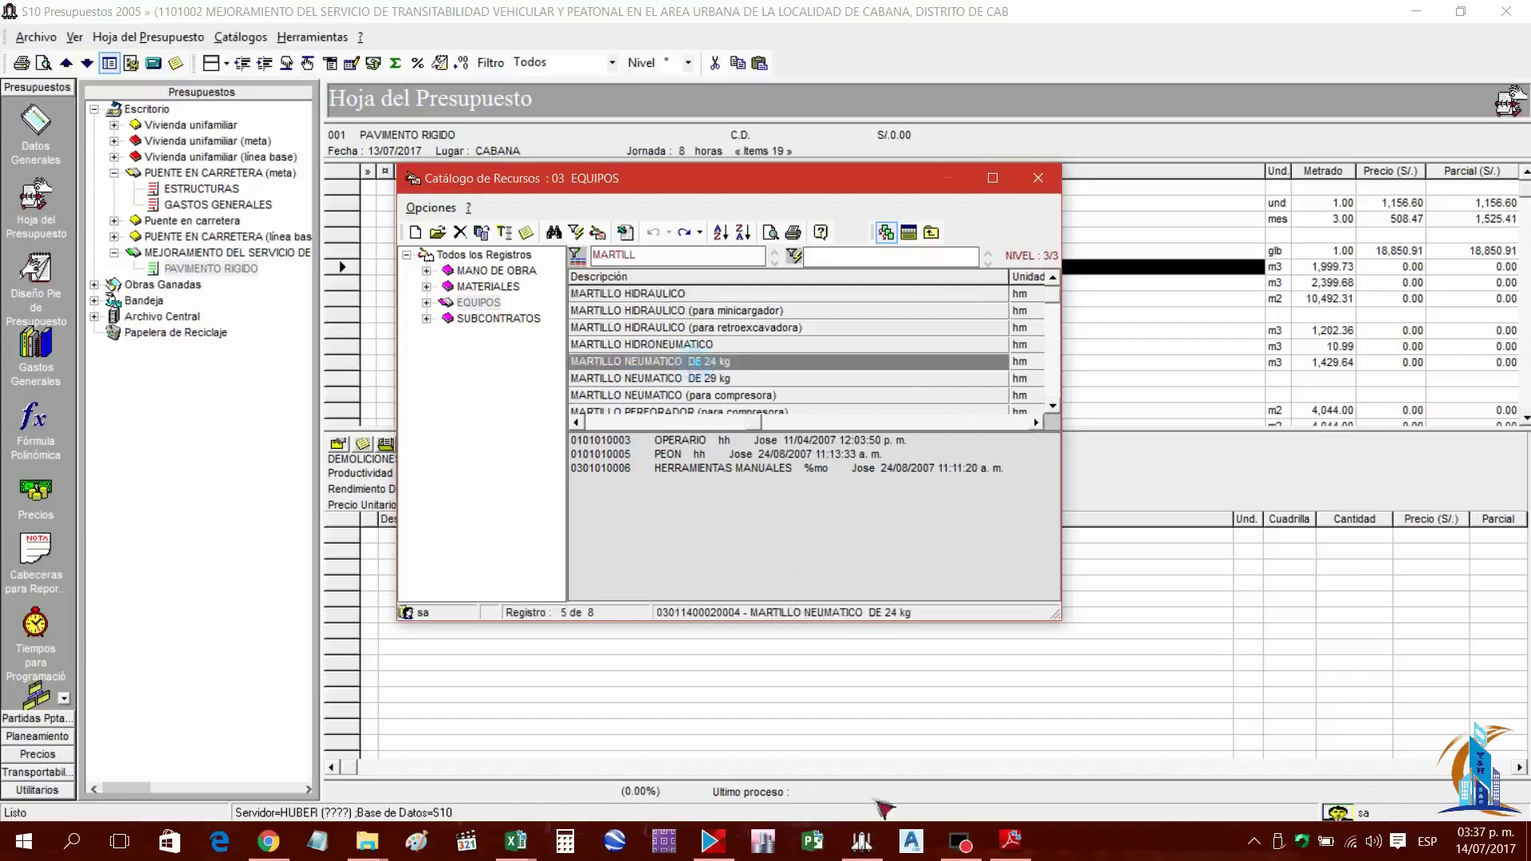
pyautogui.click(1011, 840)
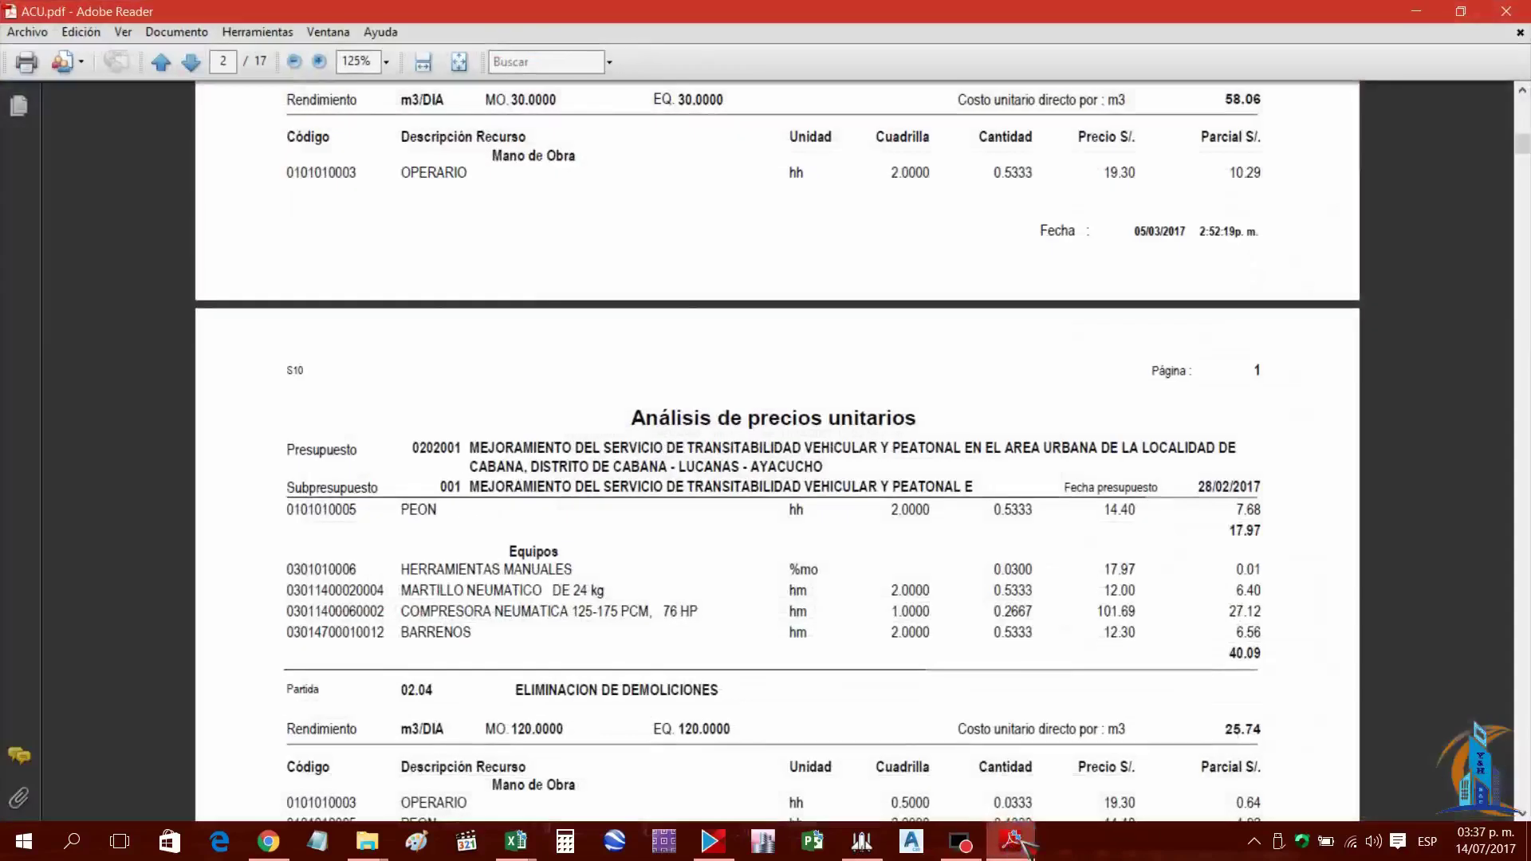
pyautogui.click(1013, 841)
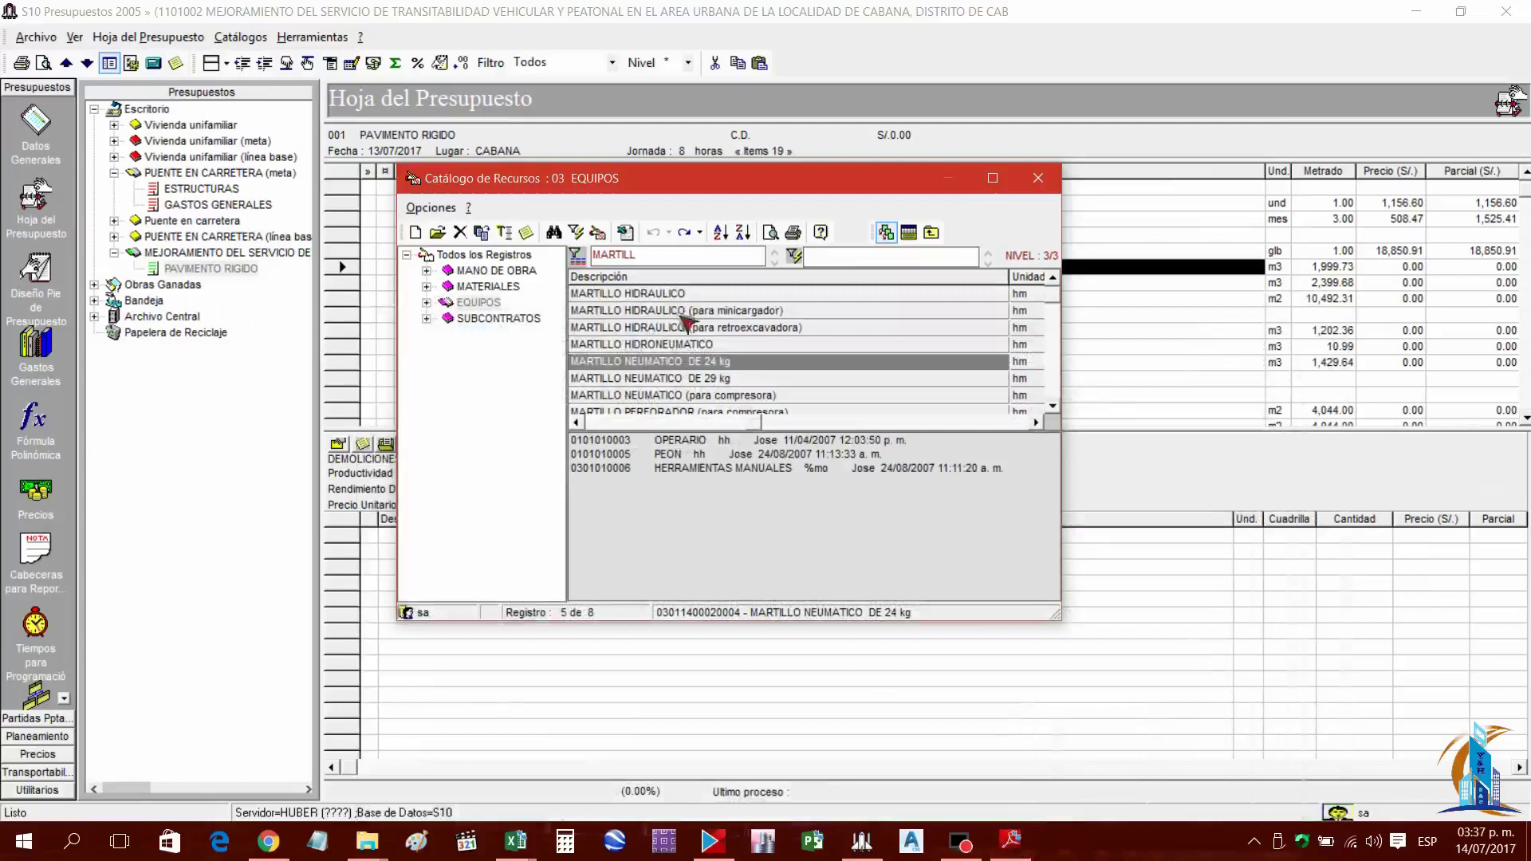
pyautogui.doubleClick(725, 363)
# Check the compressor model in ACU.pdf, search the S10 catalog for COMPRES and pick COMPRESORA NEUMATICA 125-175 PCM, 76 HP
pyautogui.click(1012, 841)
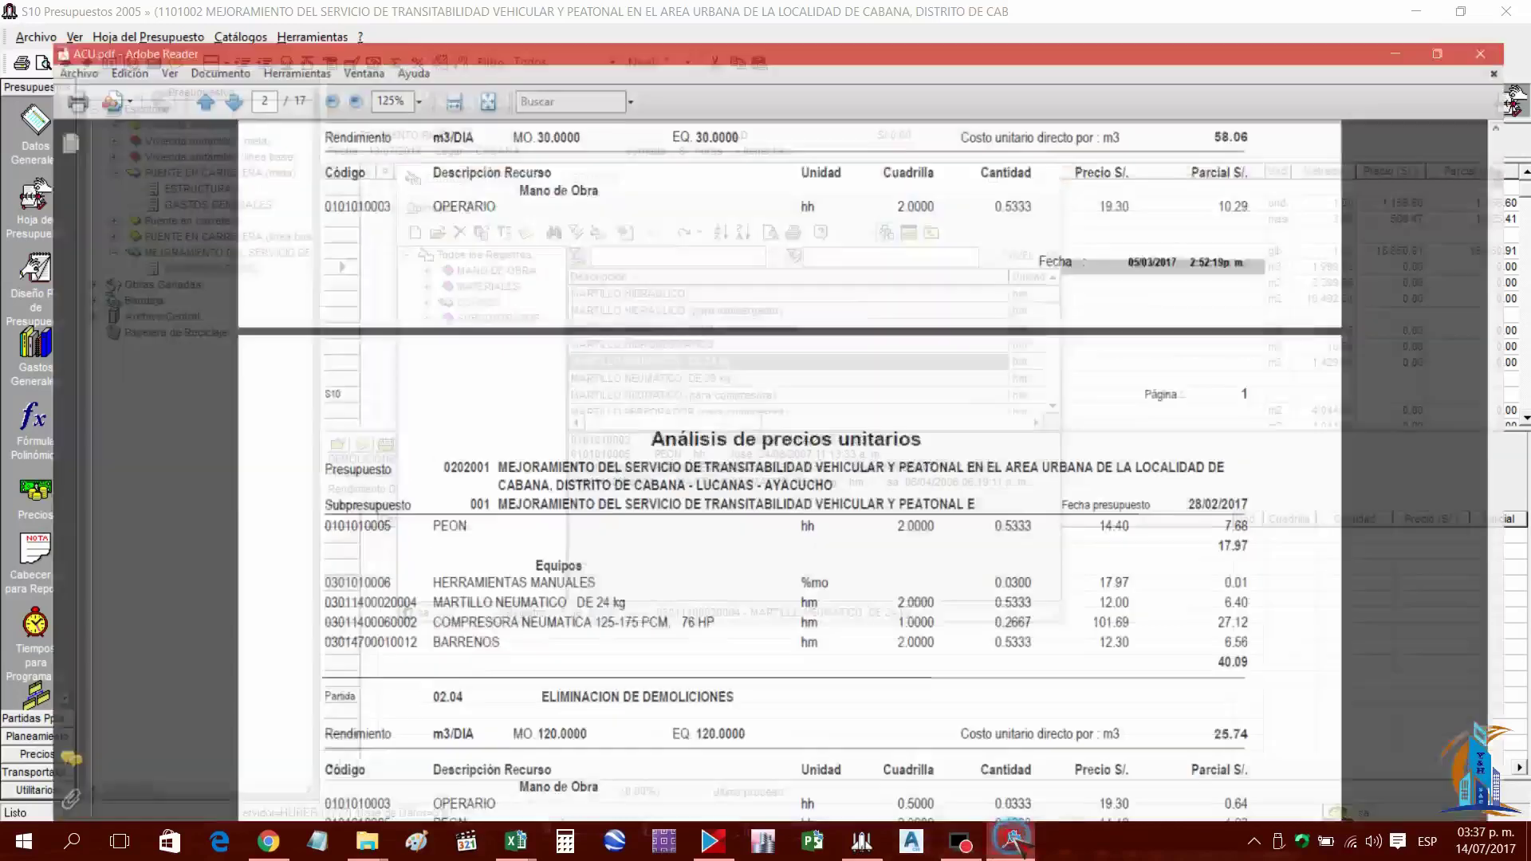
pyautogui.click(1011, 840)
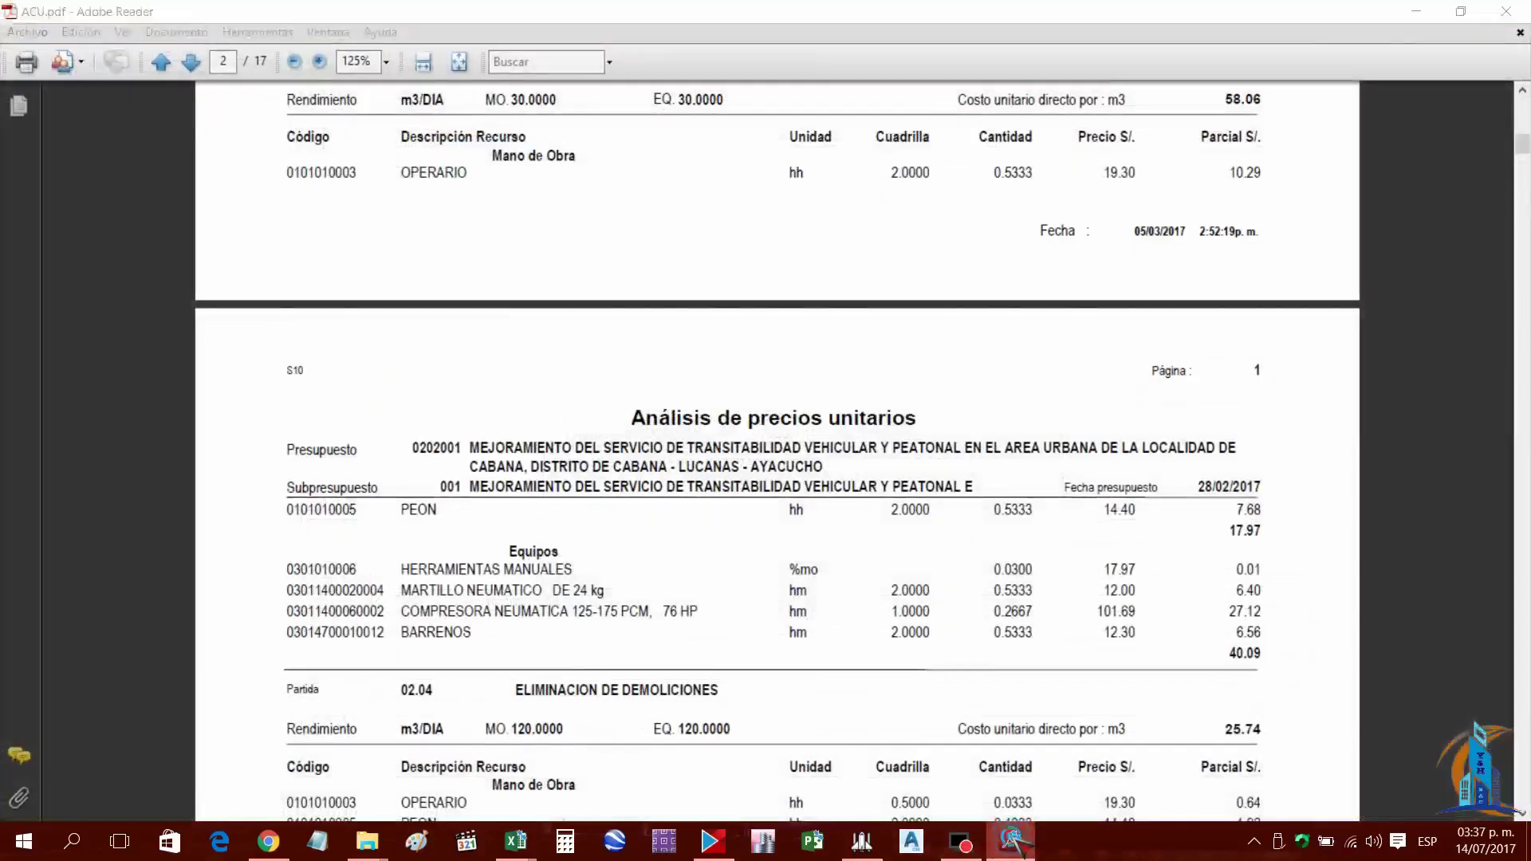
pyautogui.write('CO')
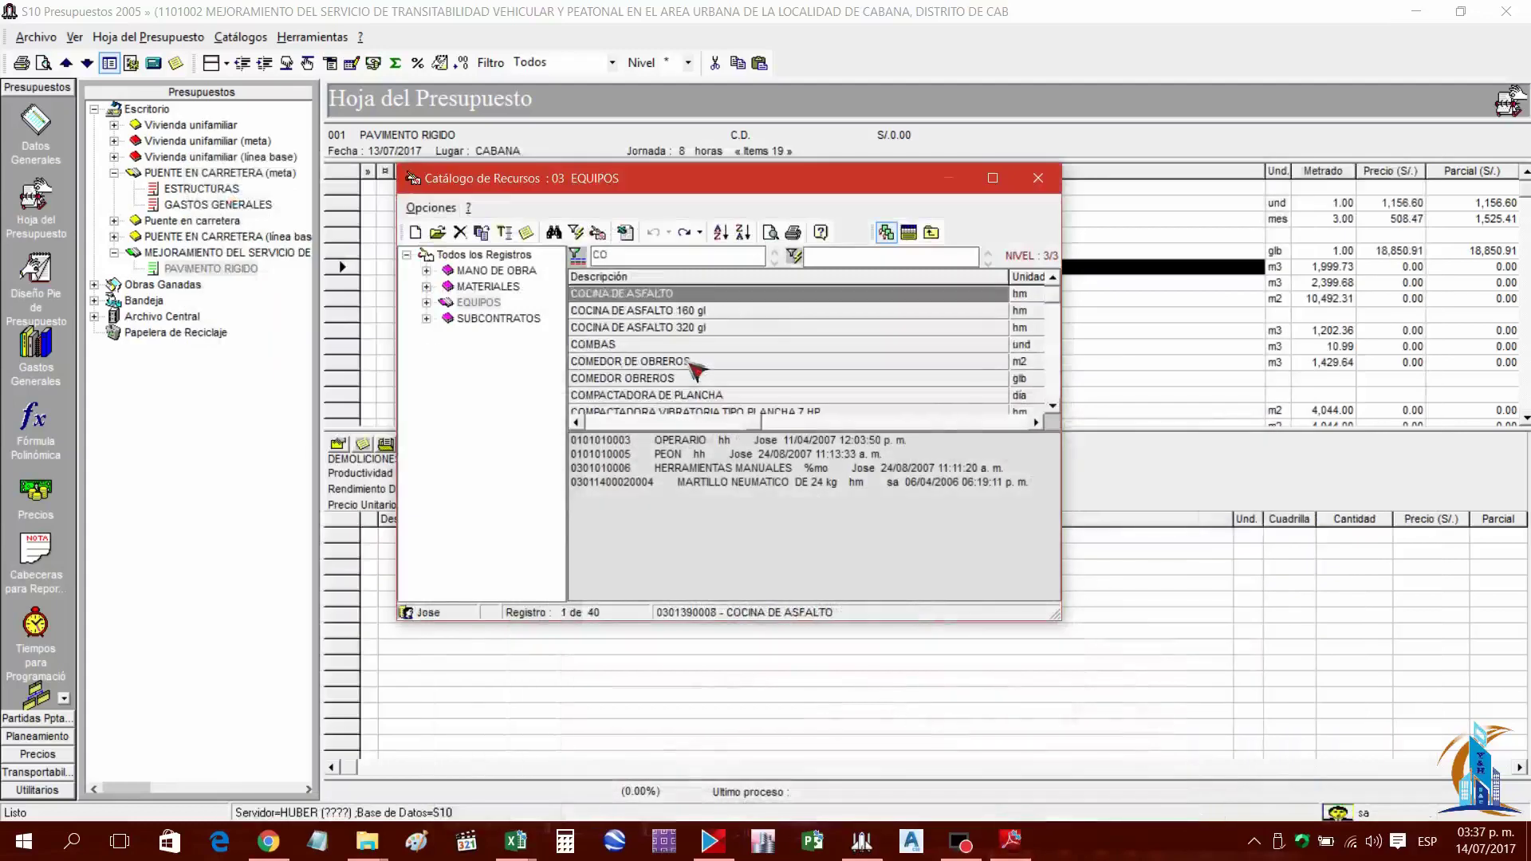
pyautogui.write('MPRES')
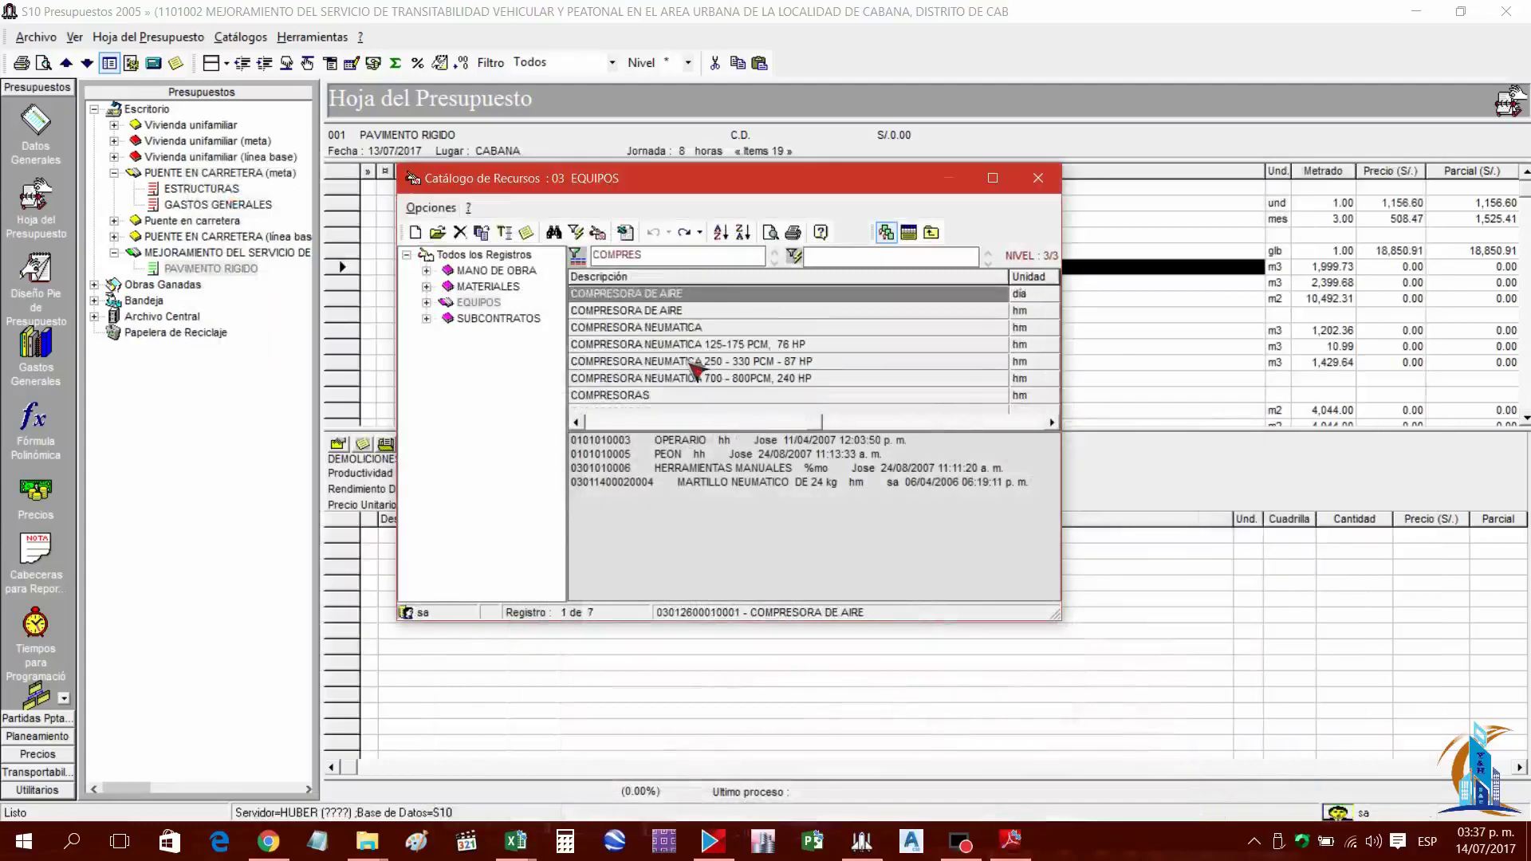
pyautogui.click(1011, 840)
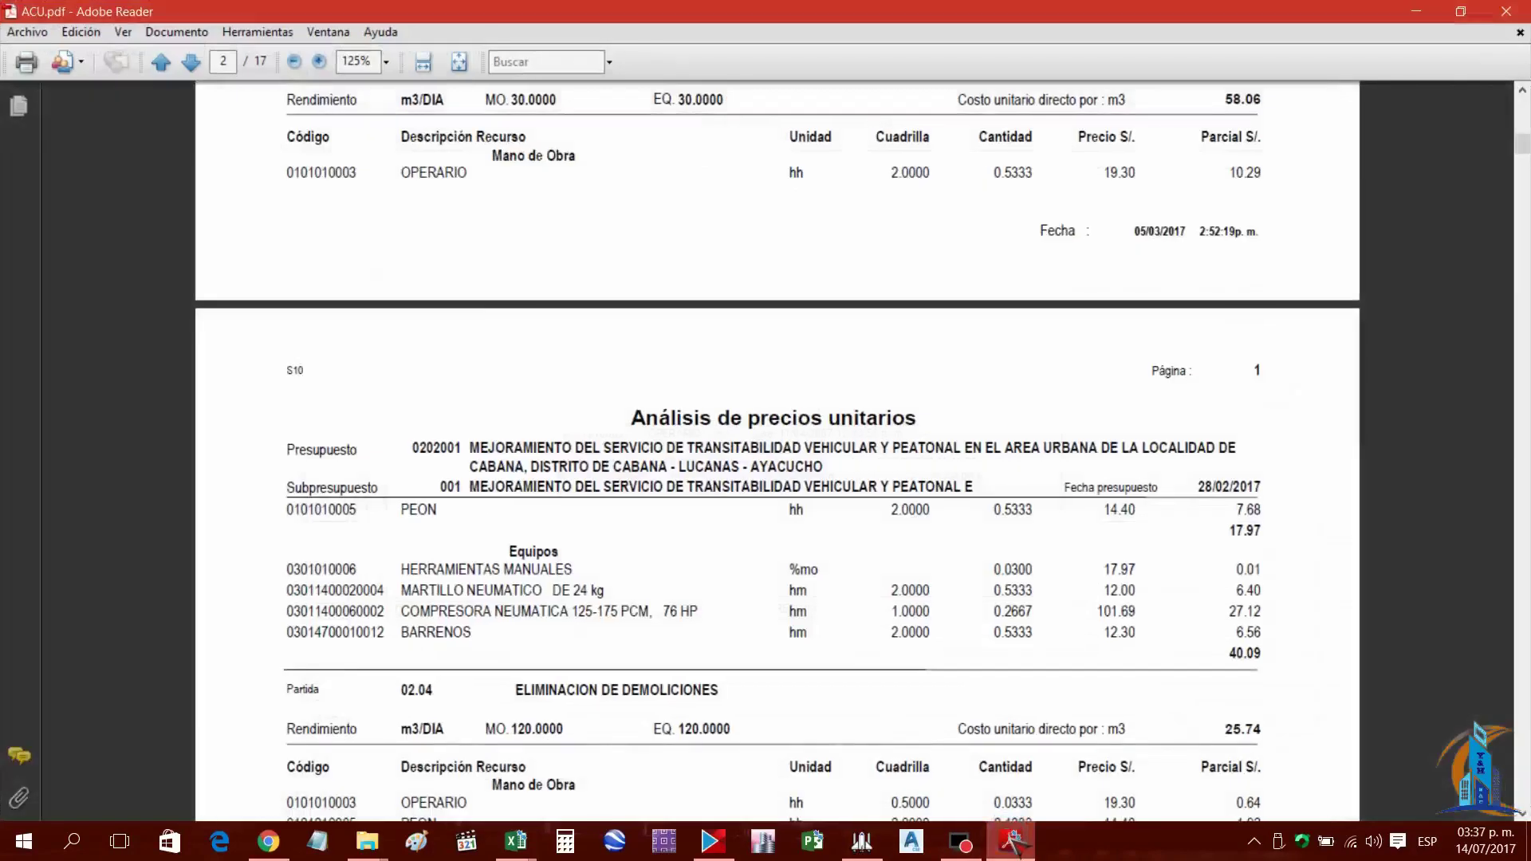
pyautogui.click(1012, 841)
pyautogui.click(713, 345)
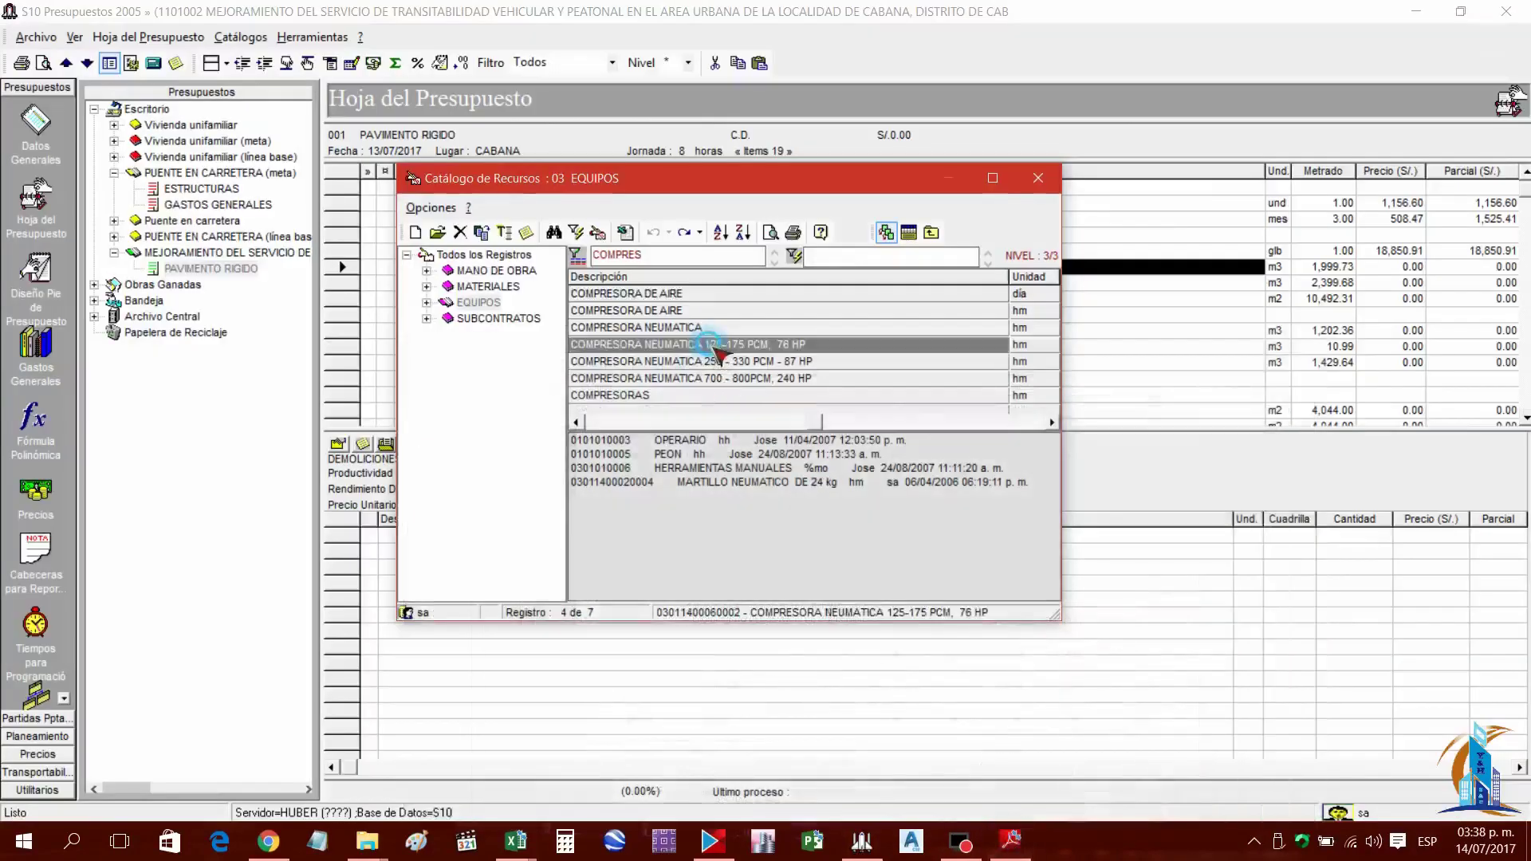
# Check the remaining equipment in ACU.pdf and search the S10 EQUIPOS catalog for BARRE
pyautogui.click(1015, 842)
pyautogui.click(1012, 844)
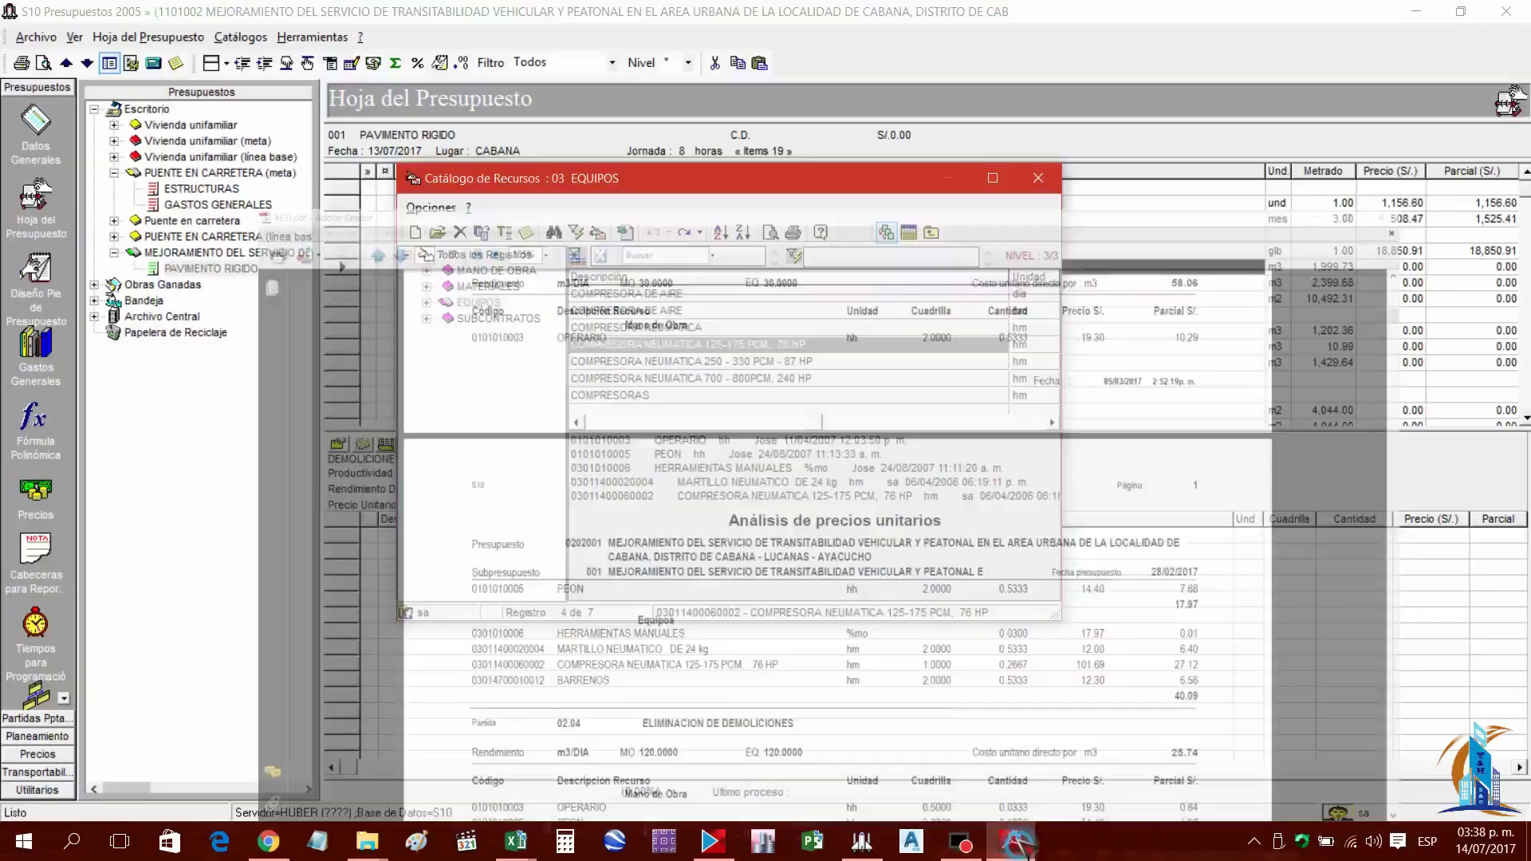
pyautogui.click(662, 363)
pyautogui.write('BAR')
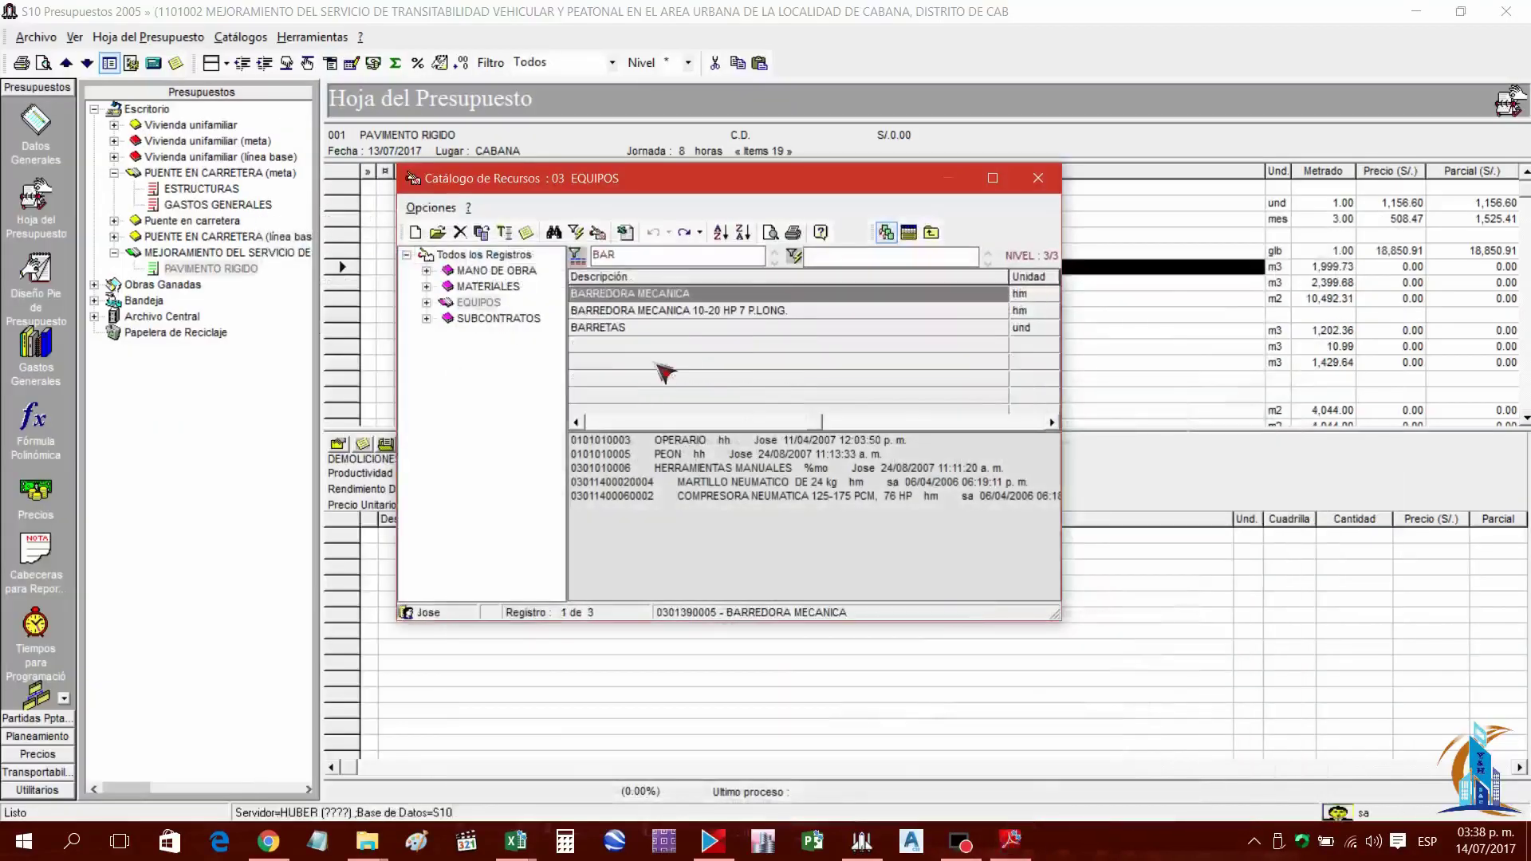
pyautogui.press('BackSpace')
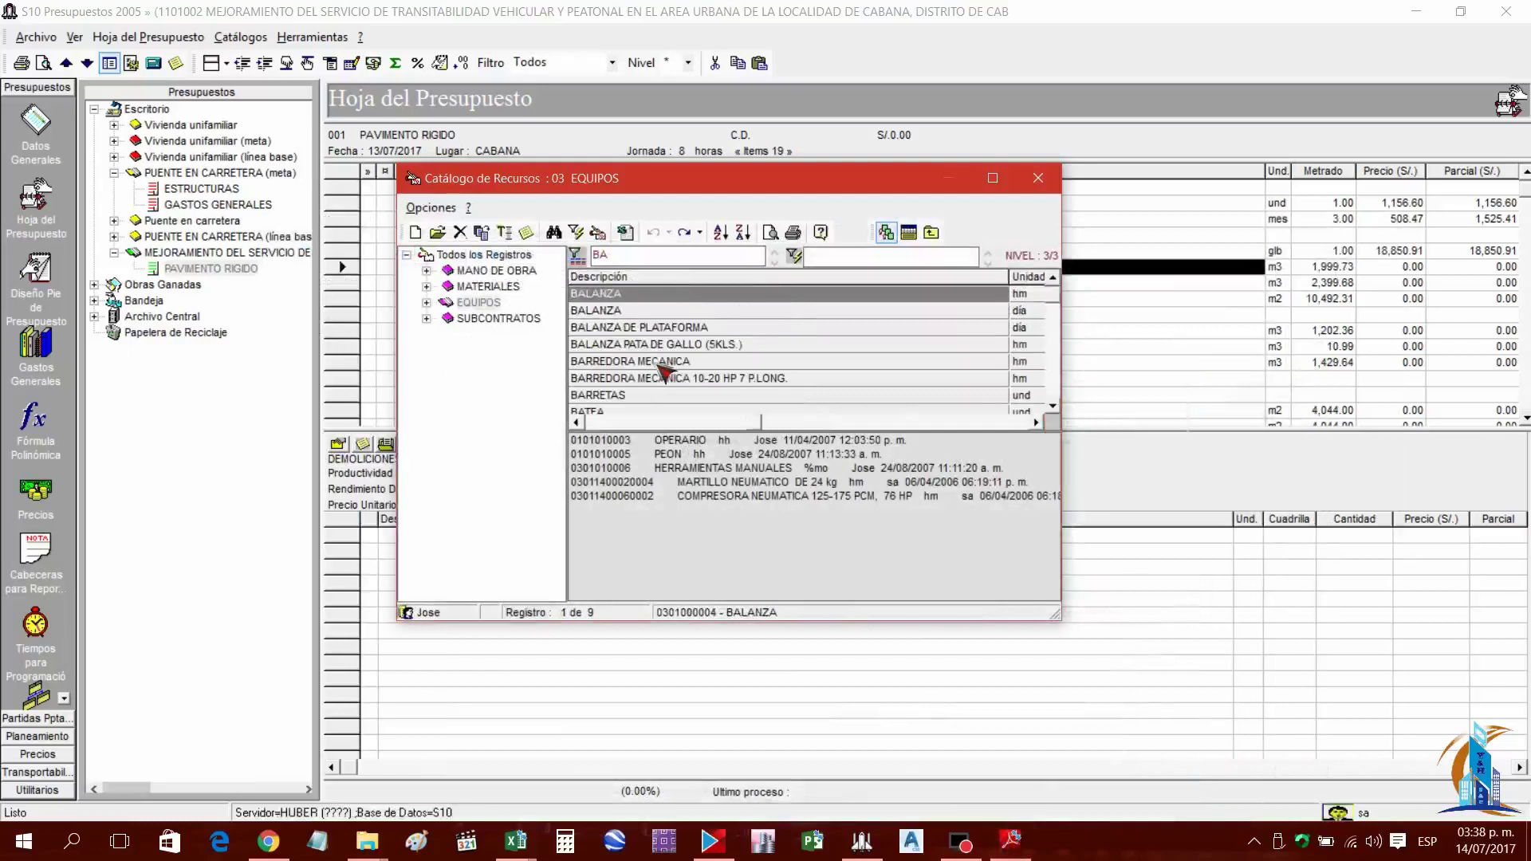
pyautogui.write('RRE')
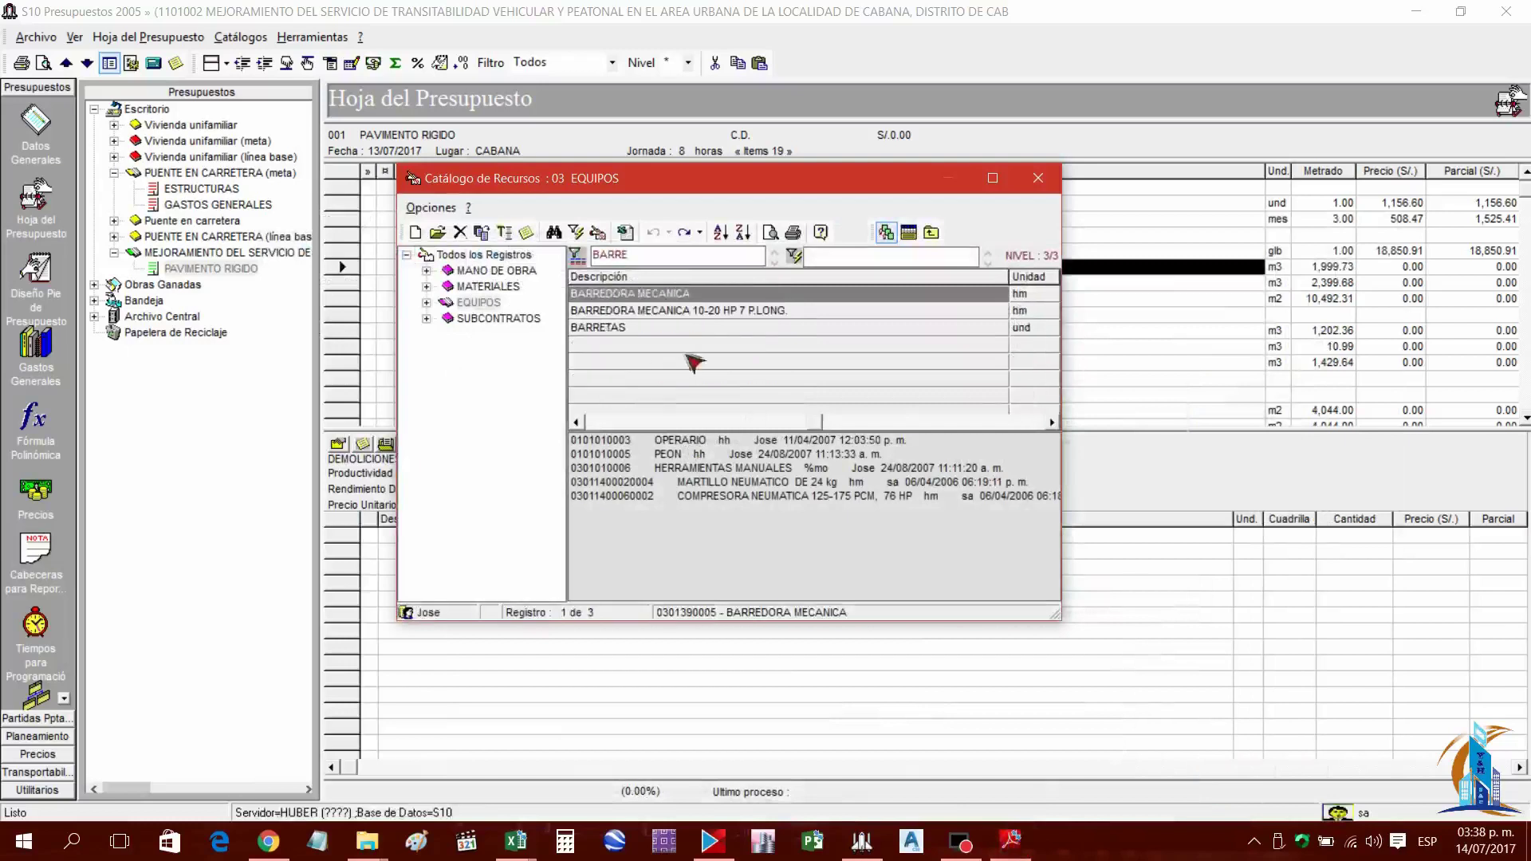
# Duplicate the BARRETAS resource and add the copy to the EQUIPOS catalog with the description BARRENOS
pyautogui.rightClick(627, 328)
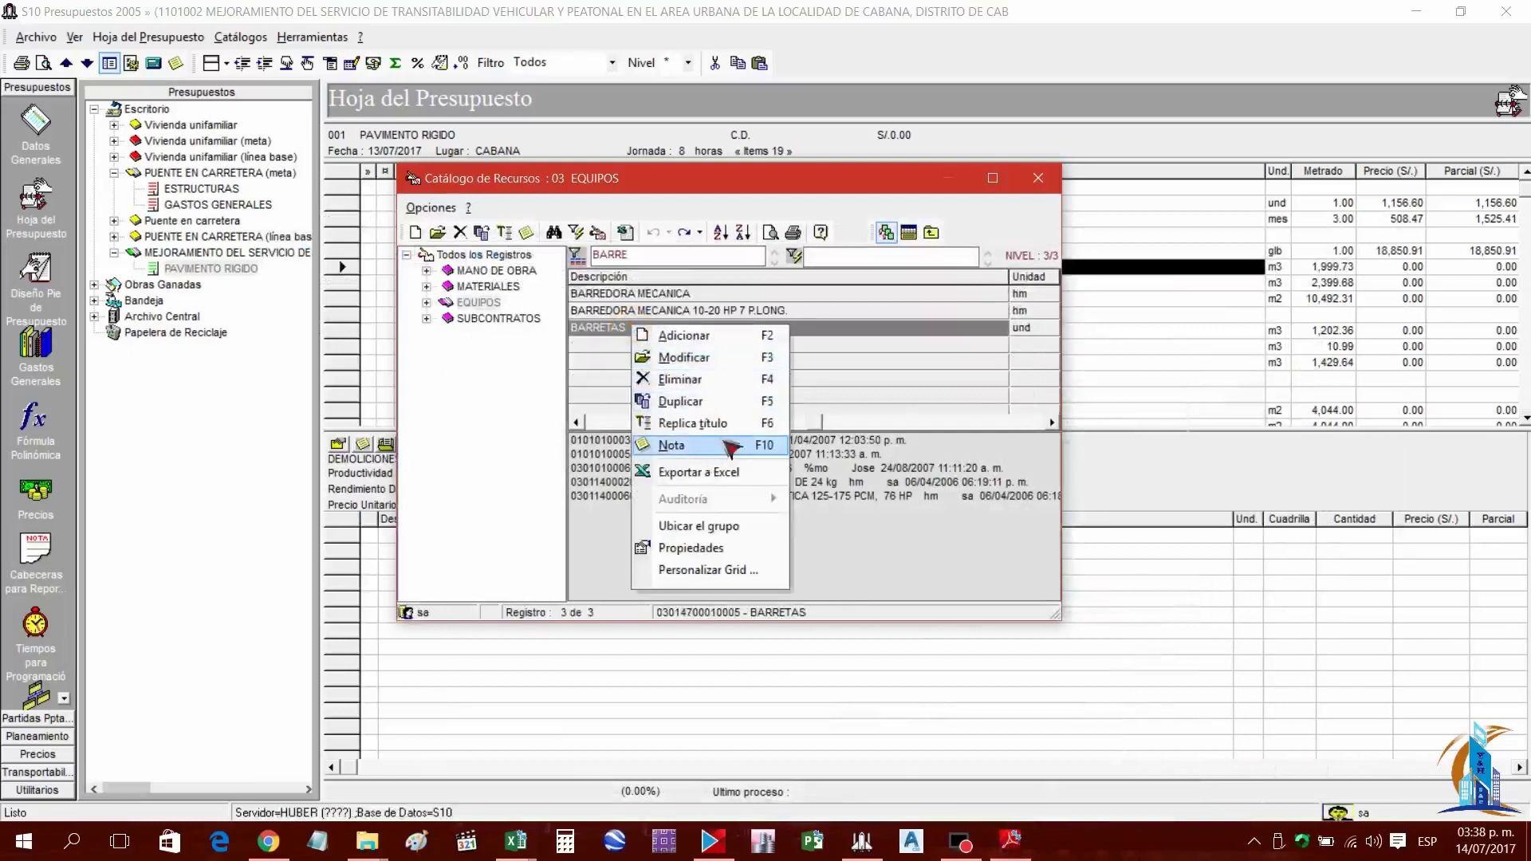
pyautogui.click(714, 401)
pyautogui.click(664, 230)
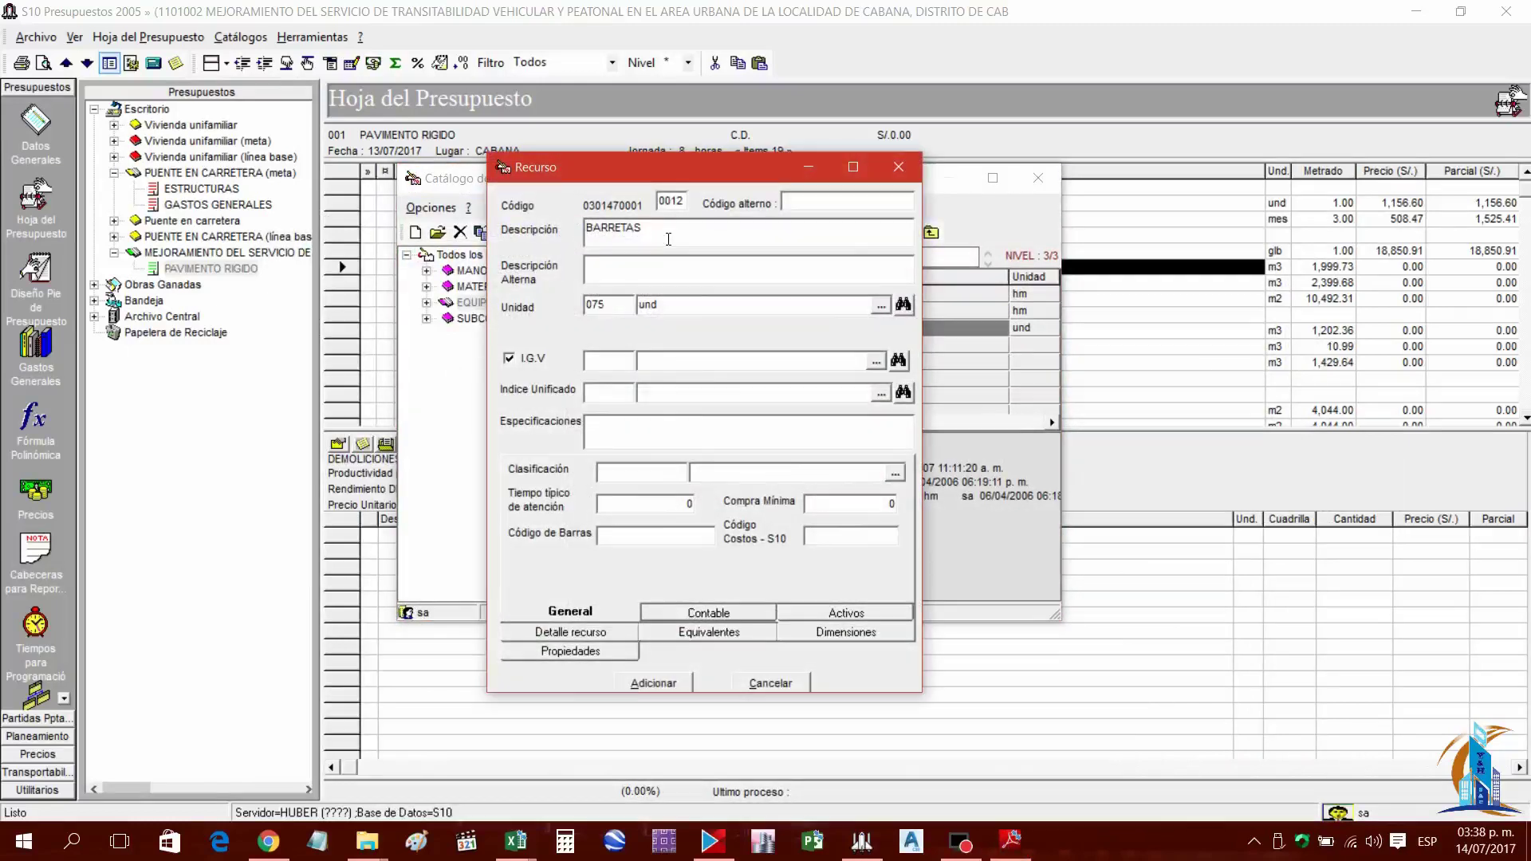
pyautogui.press('BackSpace')
pyautogui.press('BackSpace')
pyautogui.press('BackSpace')
pyautogui.click(672, 682)
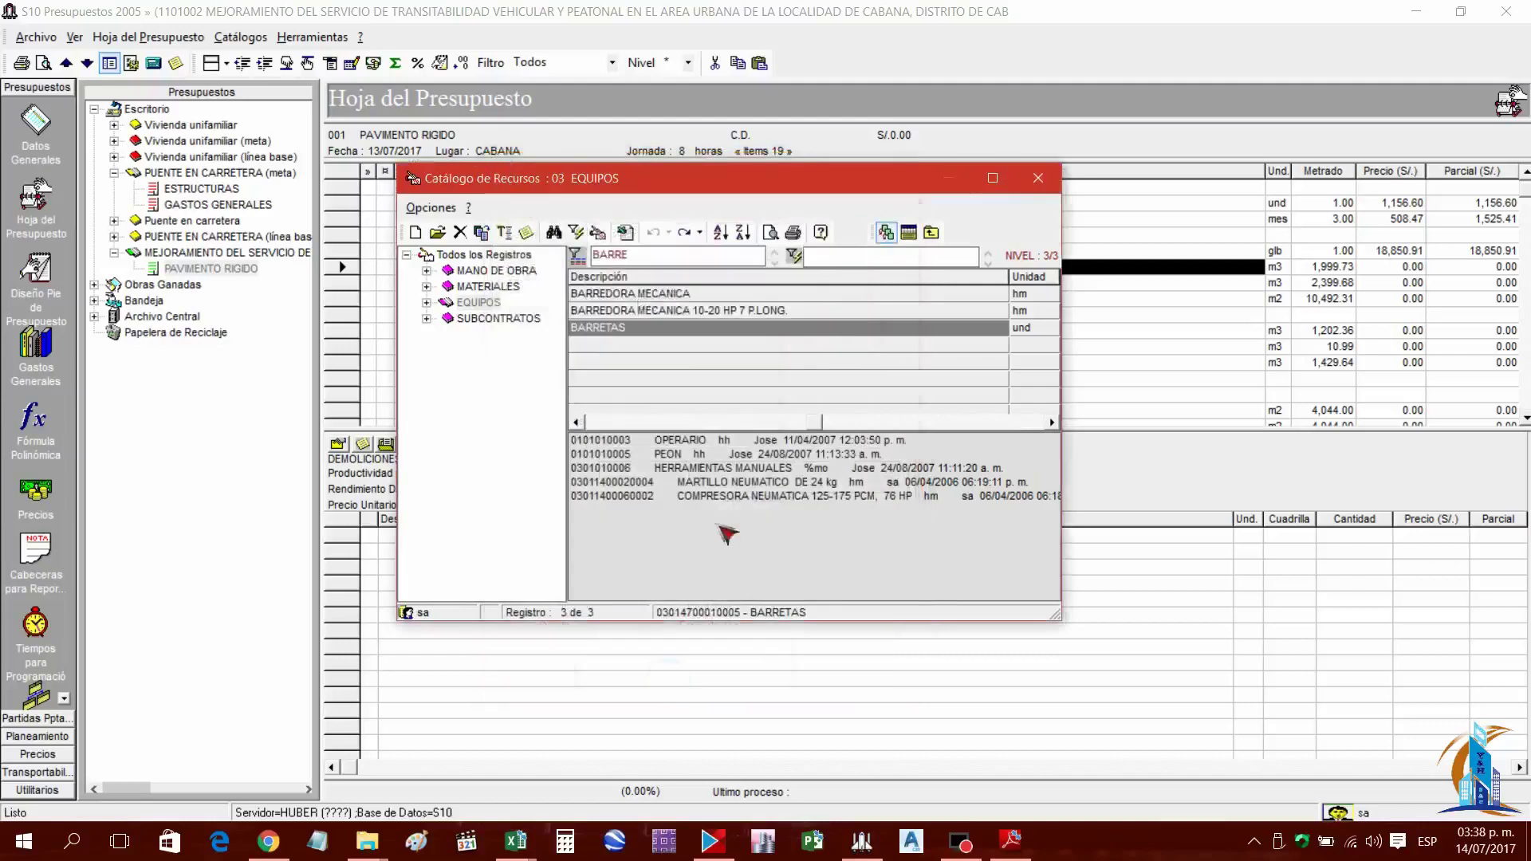
# Check the unit of BARRENOS in ACU.pdf and start a duplicate of the BARRENOS resource in the S10 catalog
pyautogui.click(1012, 844)
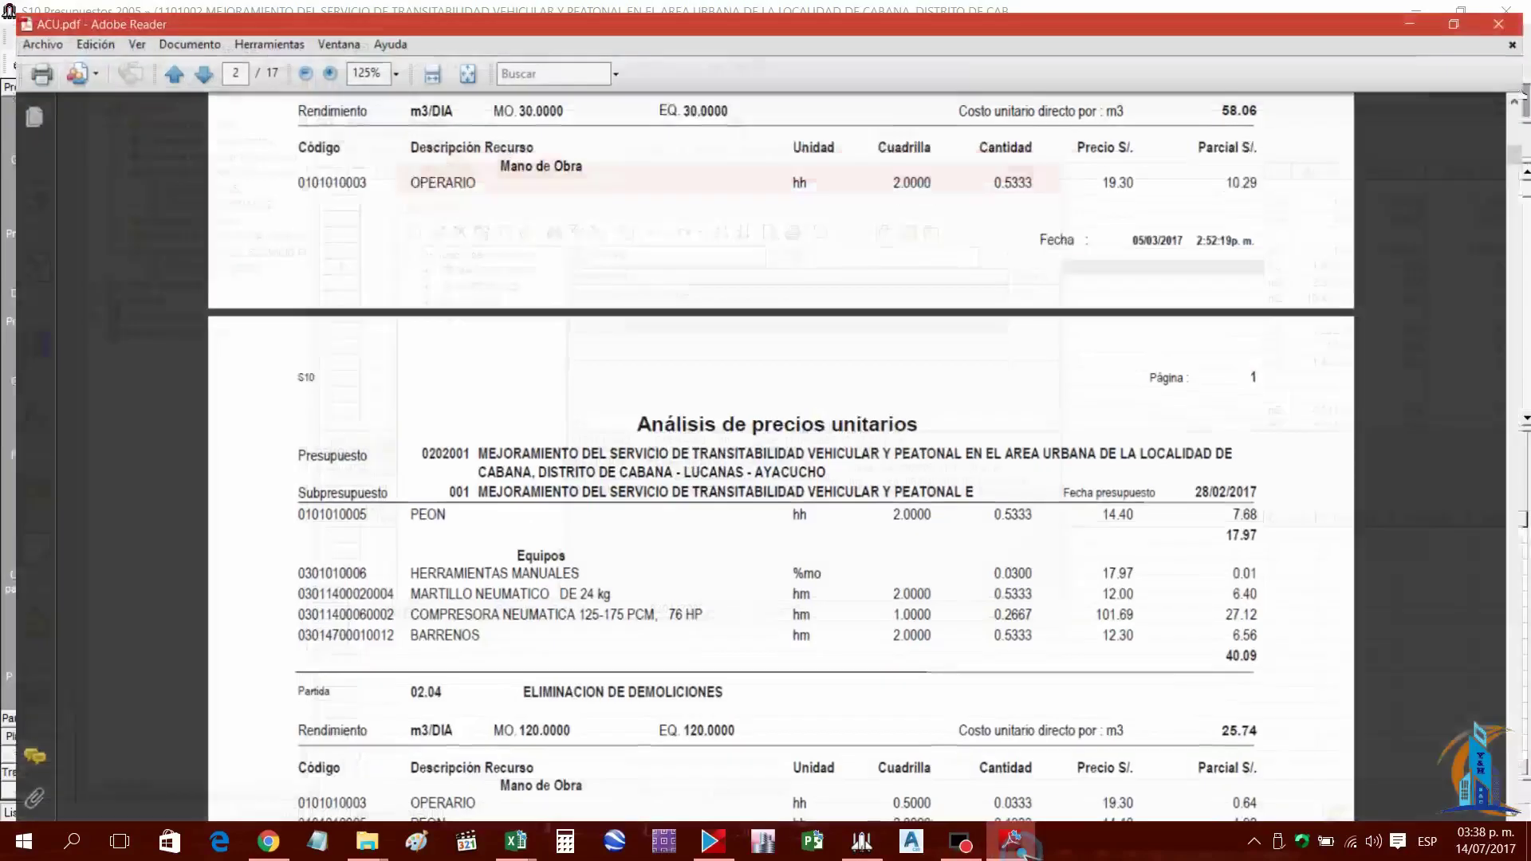
pyautogui.click(1013, 844)
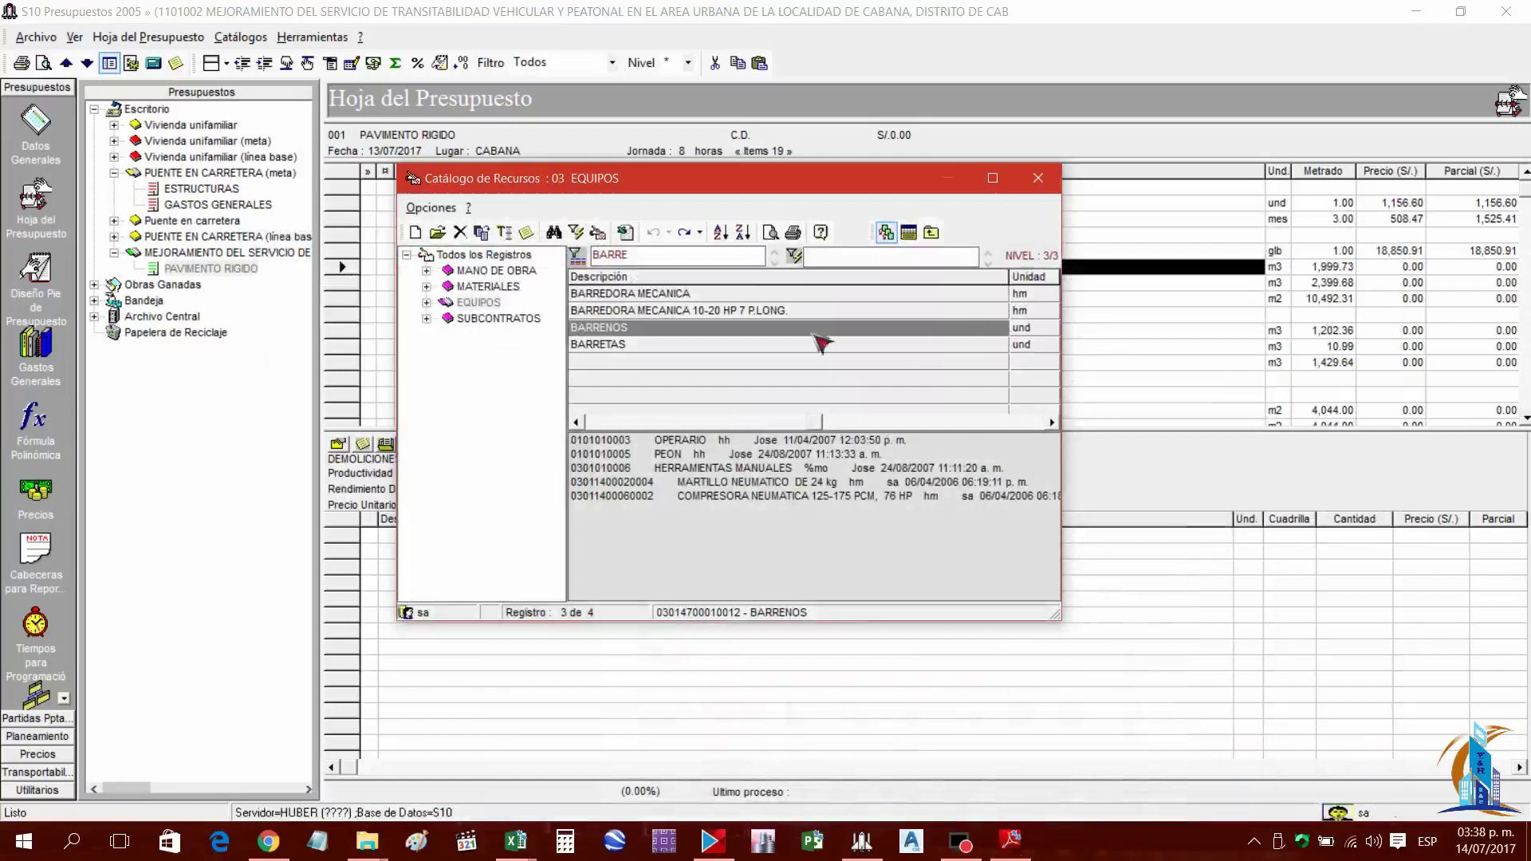
pyautogui.moveTo(624, 351); pyautogui.dragTo(630, 312)
pyautogui.rightClick(641, 325)
pyautogui.press('Escape')
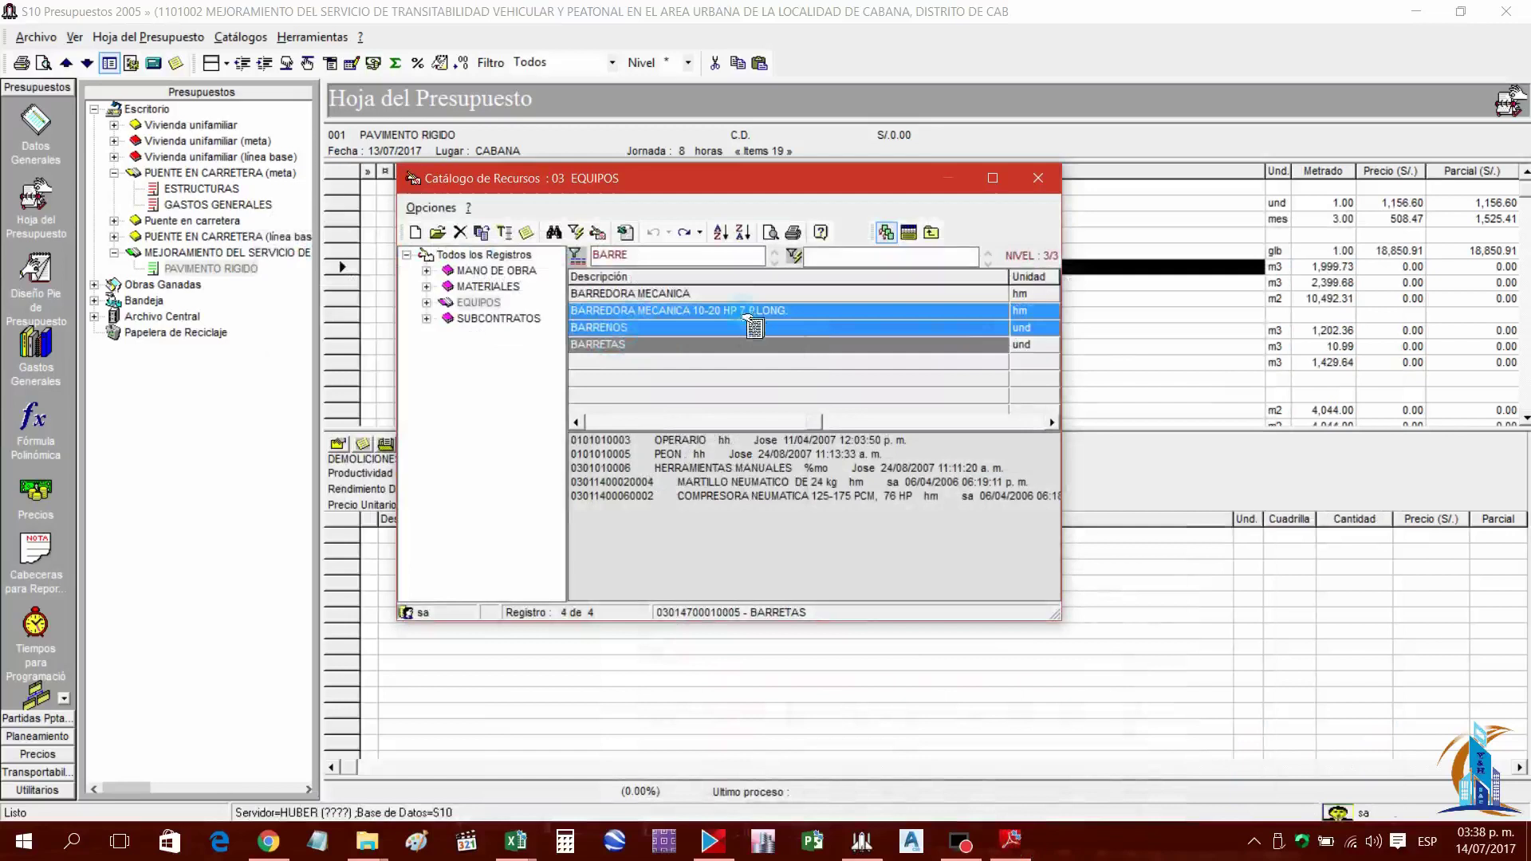
pyautogui.click(683, 345)
pyautogui.click(682, 330)
pyautogui.rightClick(687, 329)
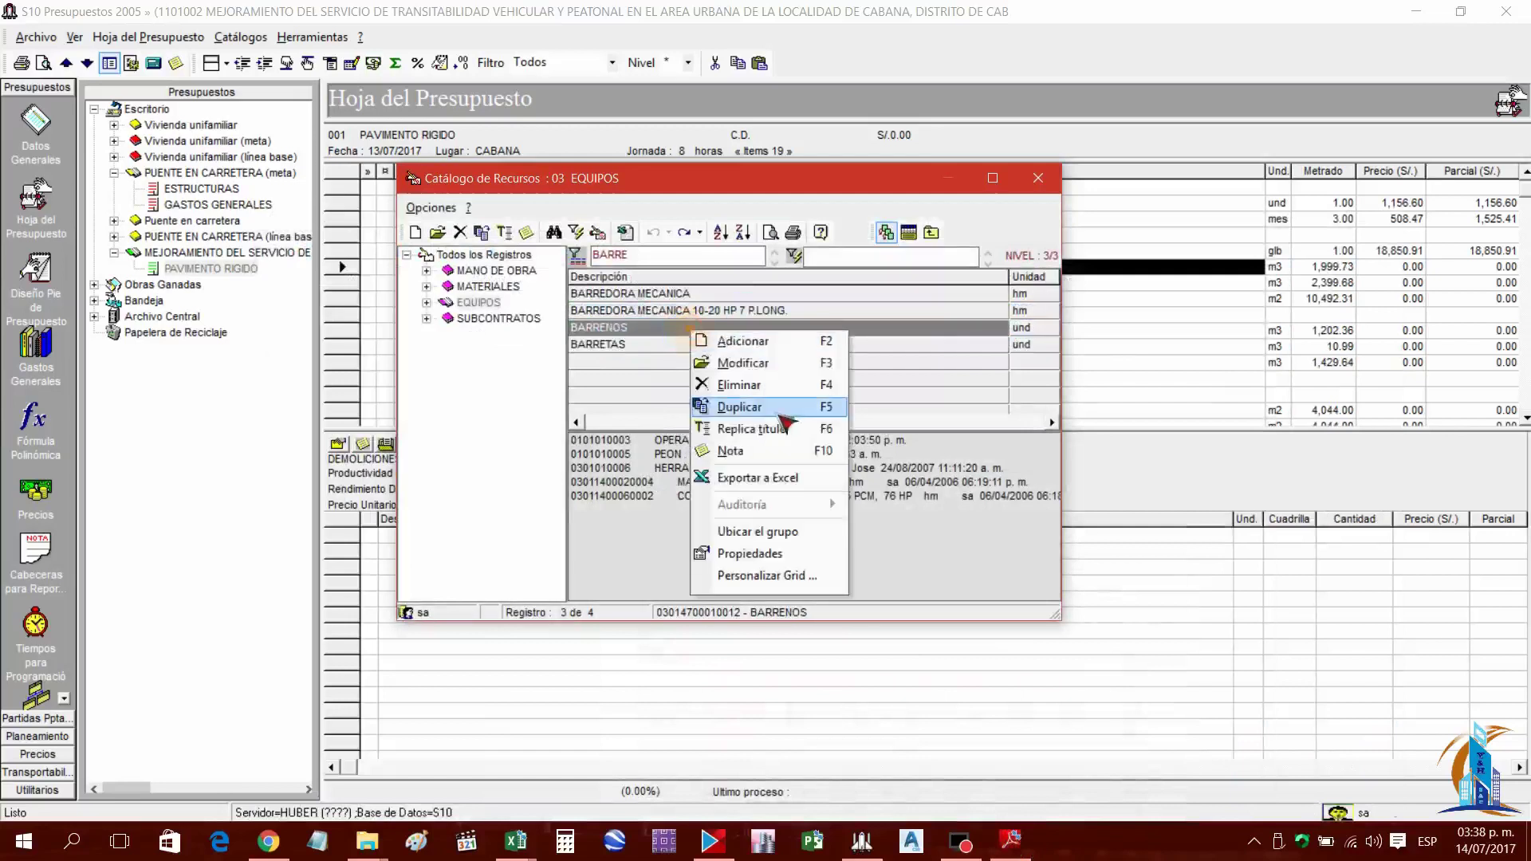
pyautogui.click(762, 403)
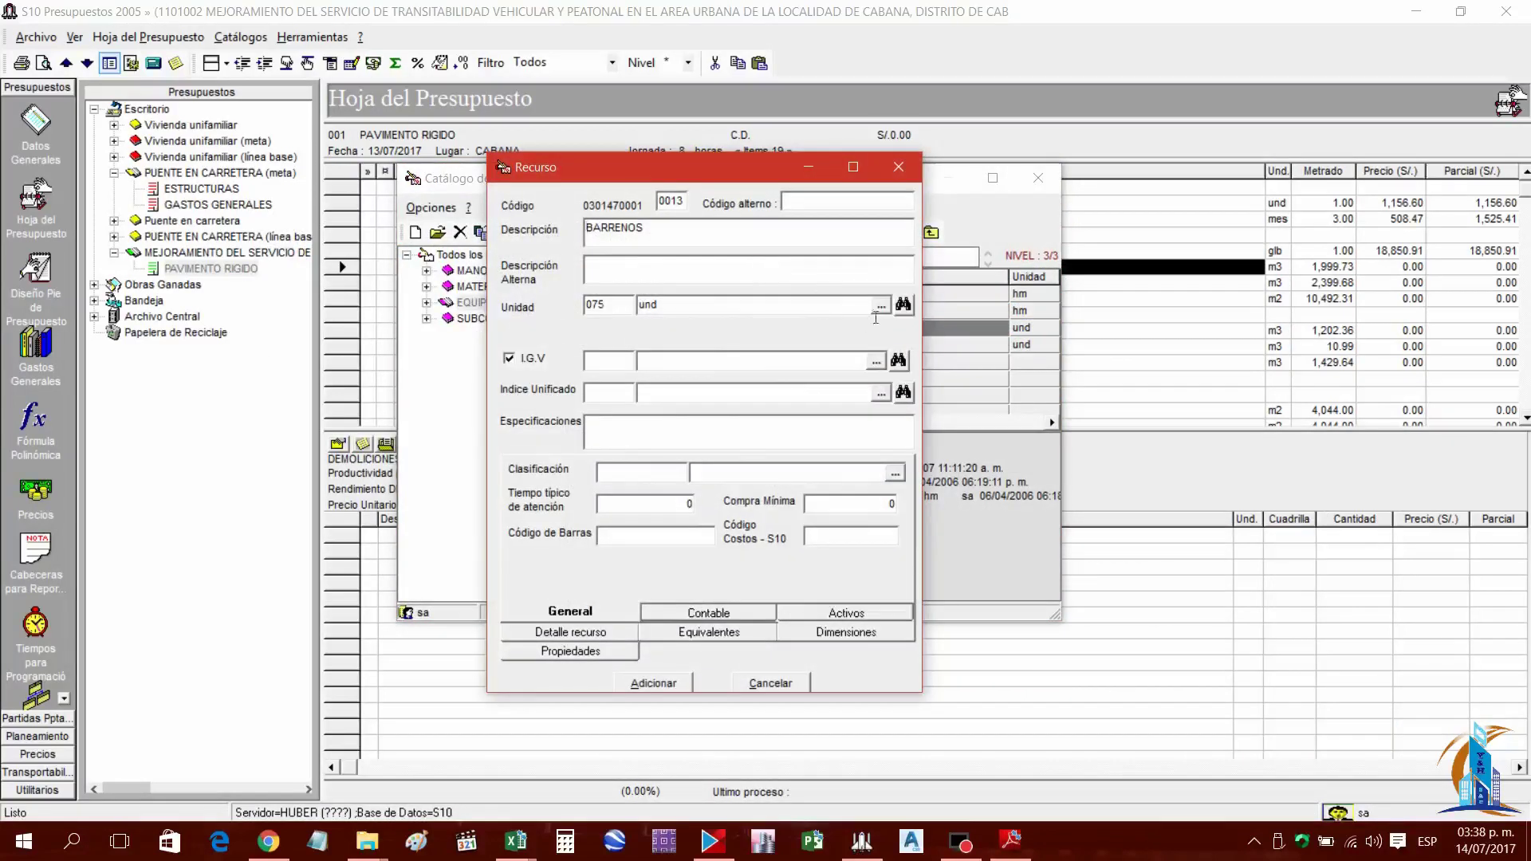
# Set the unit of the duplicated BARRENOS to HORA MAQUINA (hm) and add it to the catalog
pyautogui.click(881, 307)
pyautogui.moveTo(722, 112); pyautogui.dragTo(736, 158)
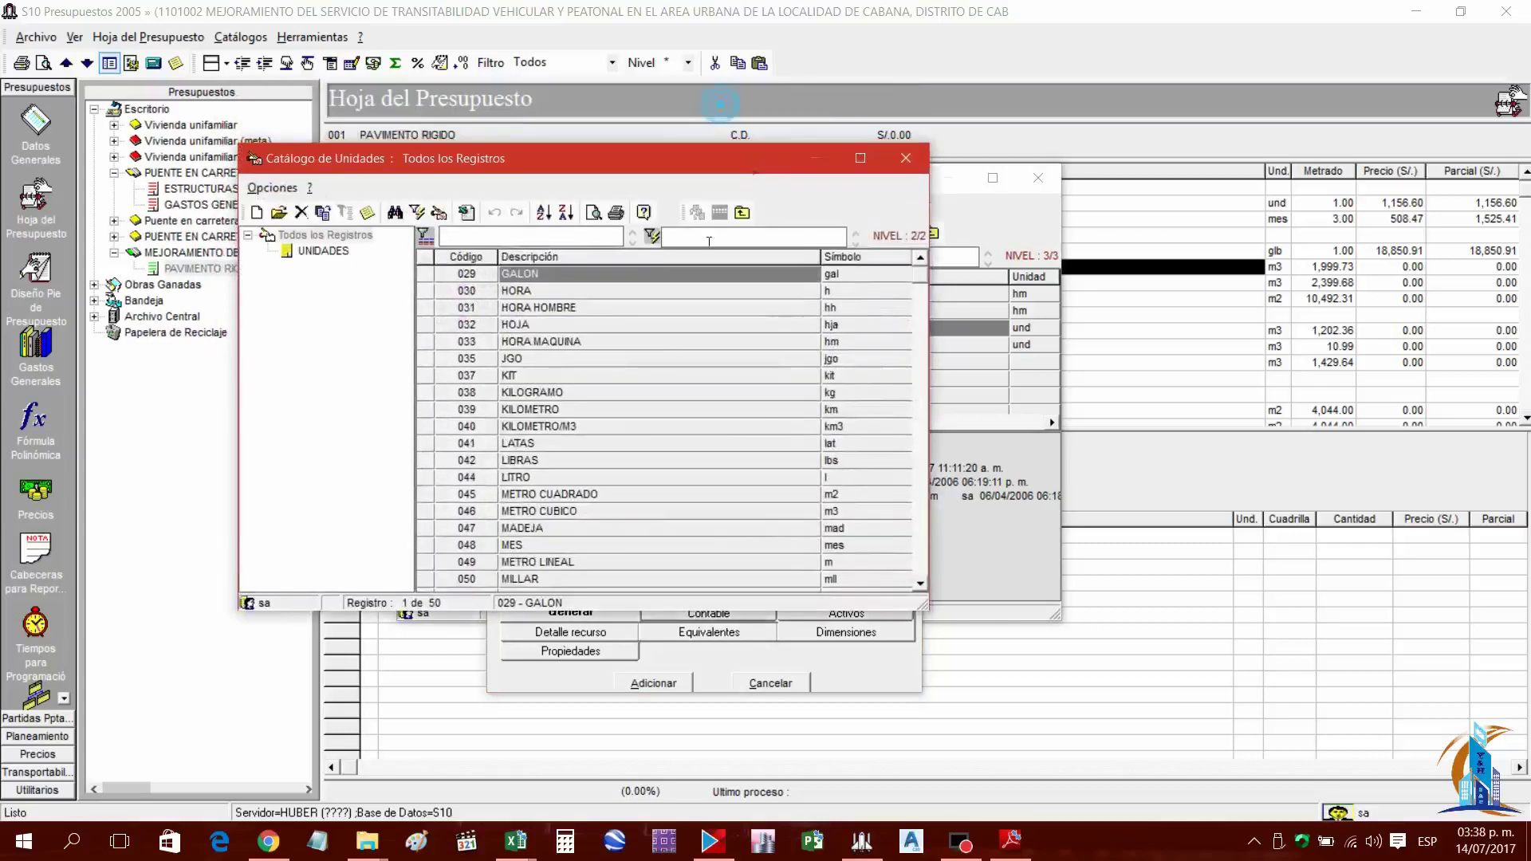
pyautogui.write('H')
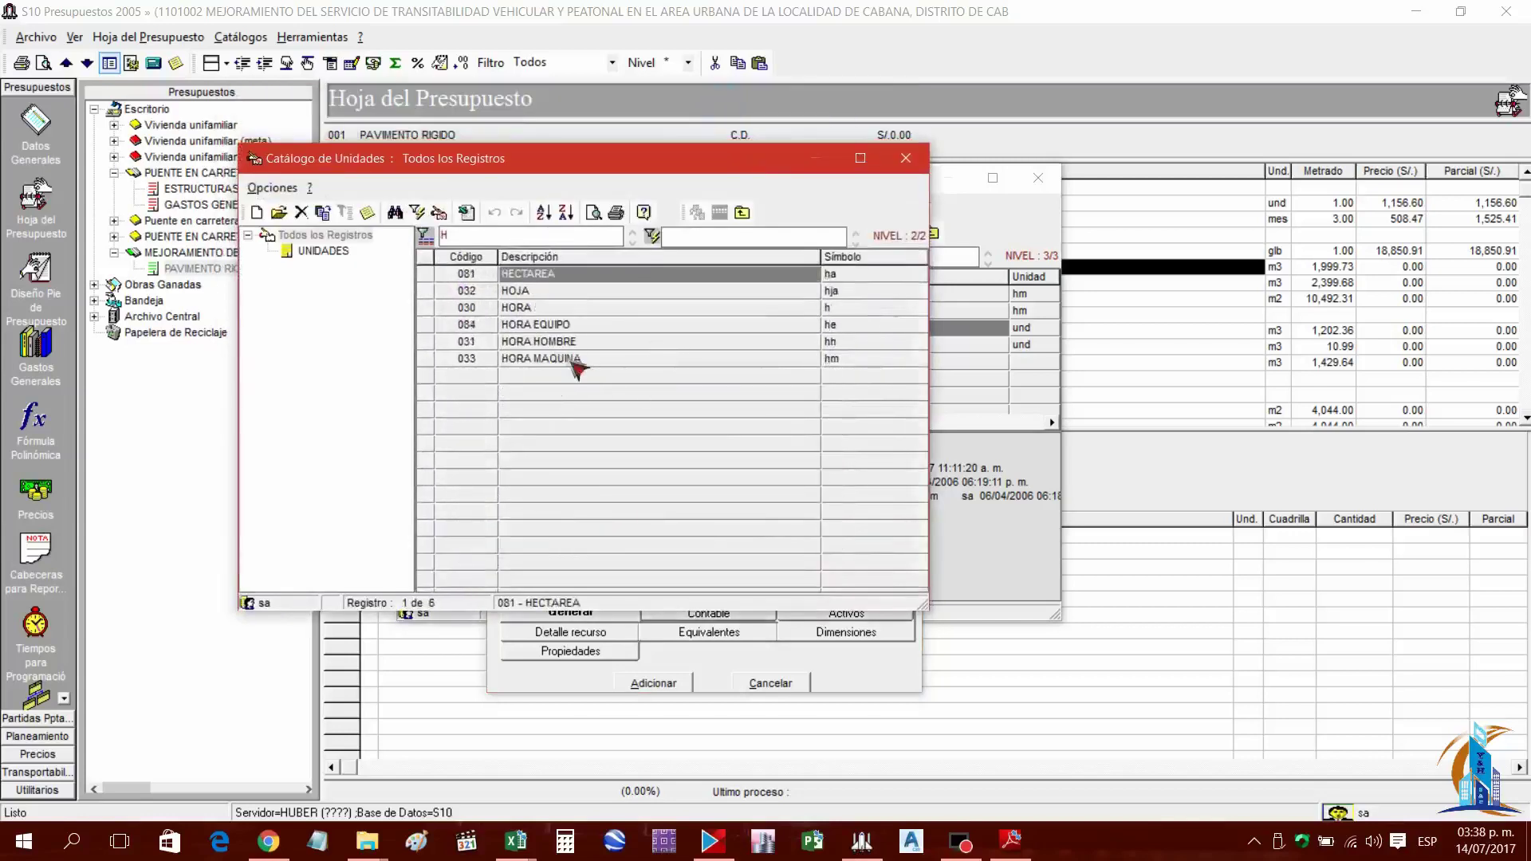
pyautogui.click(574, 361)
pyautogui.doubleClick(606, 363)
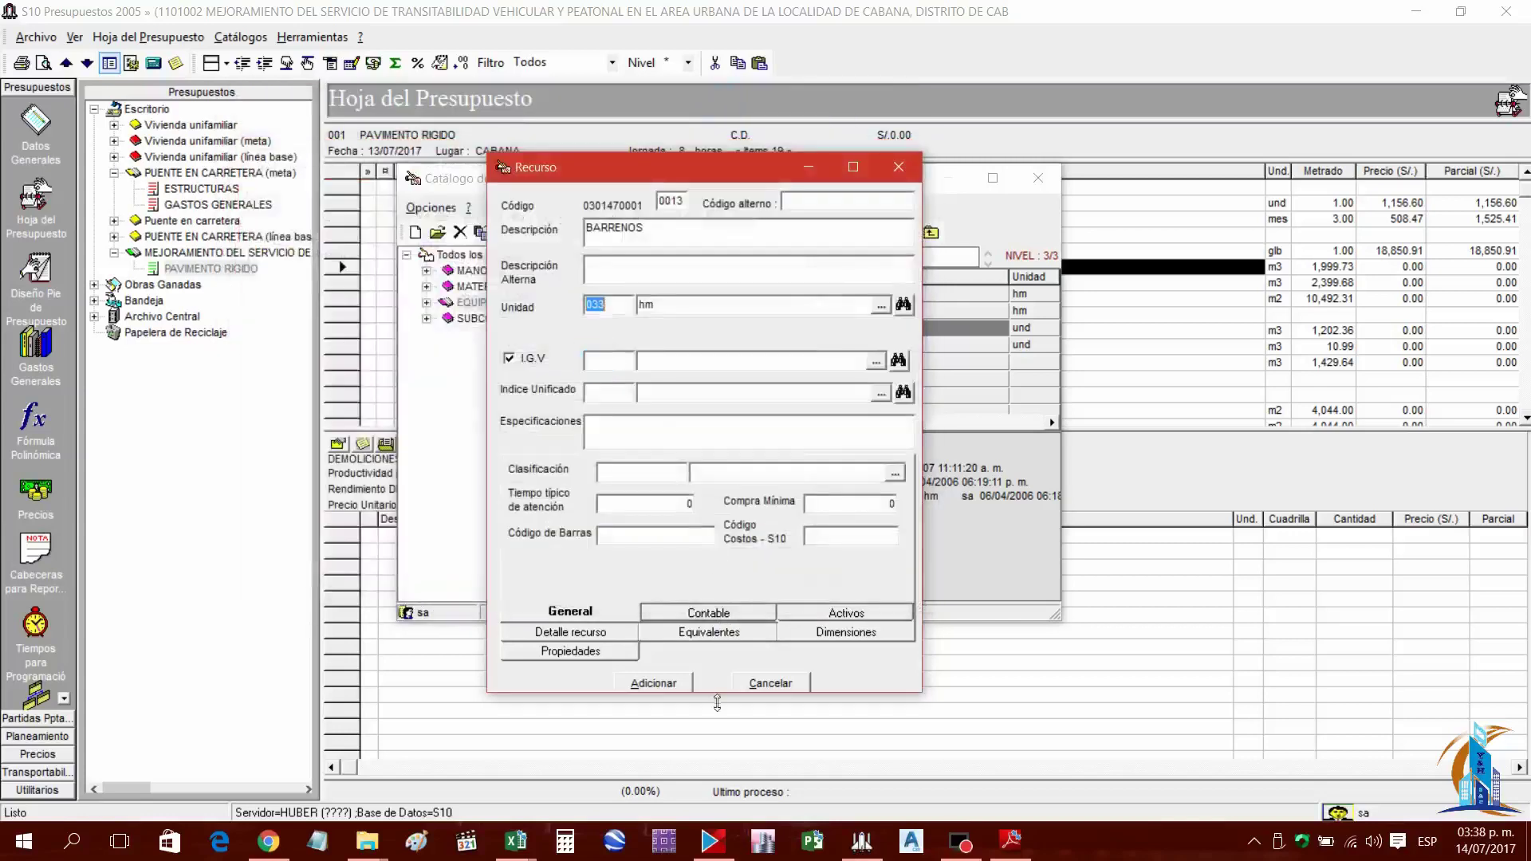
pyautogui.click(654, 684)
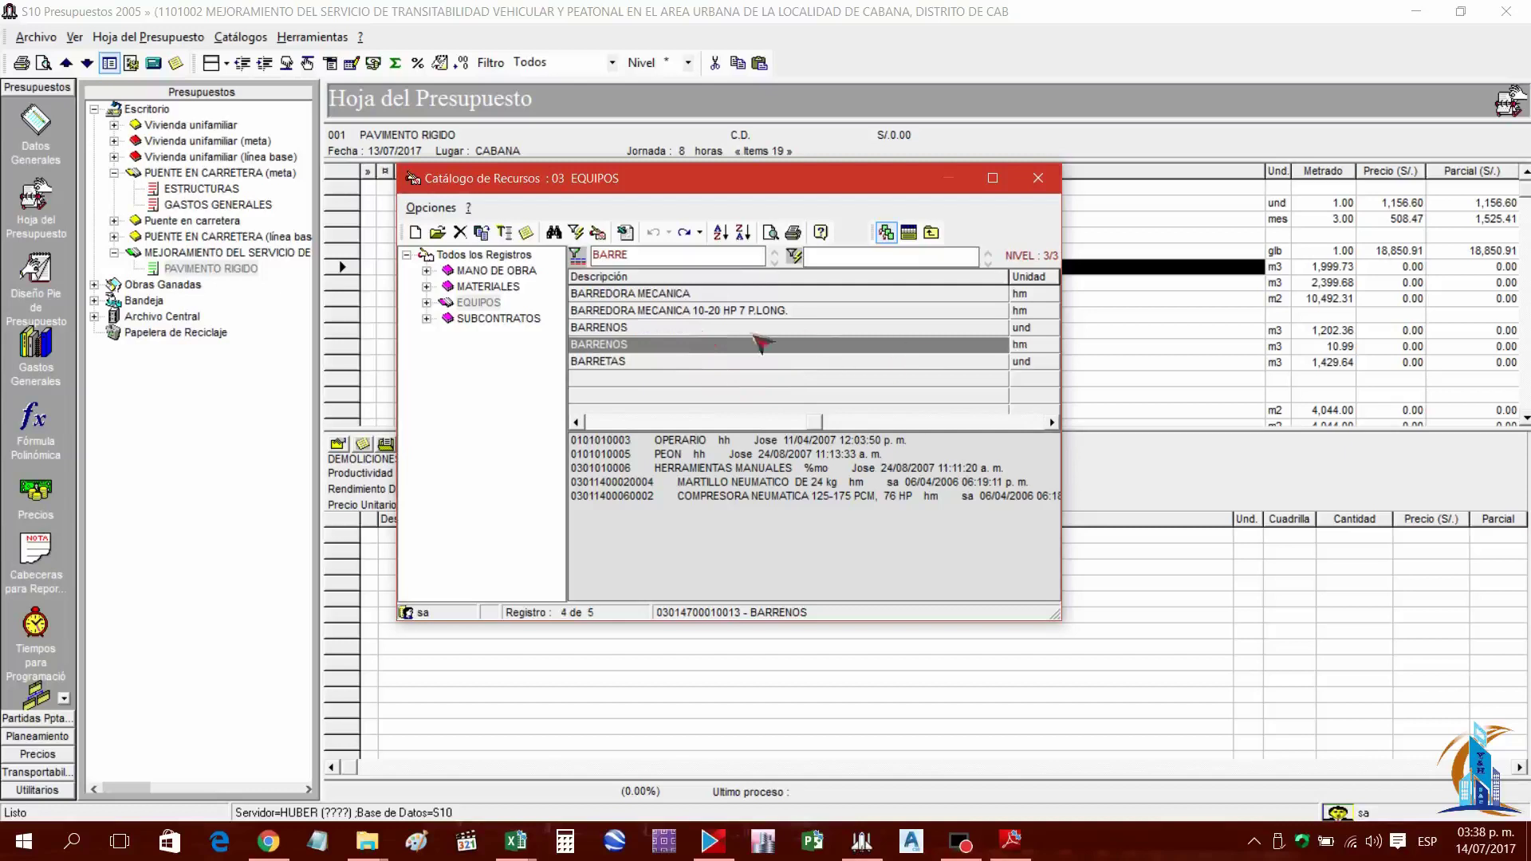
# Pick BARRENOS in hm, compare the list with ACU.pdf and transfer the picked resources to the DEMOLICIONES analysis
pyautogui.click(1011, 841)
pyautogui.click(1013, 846)
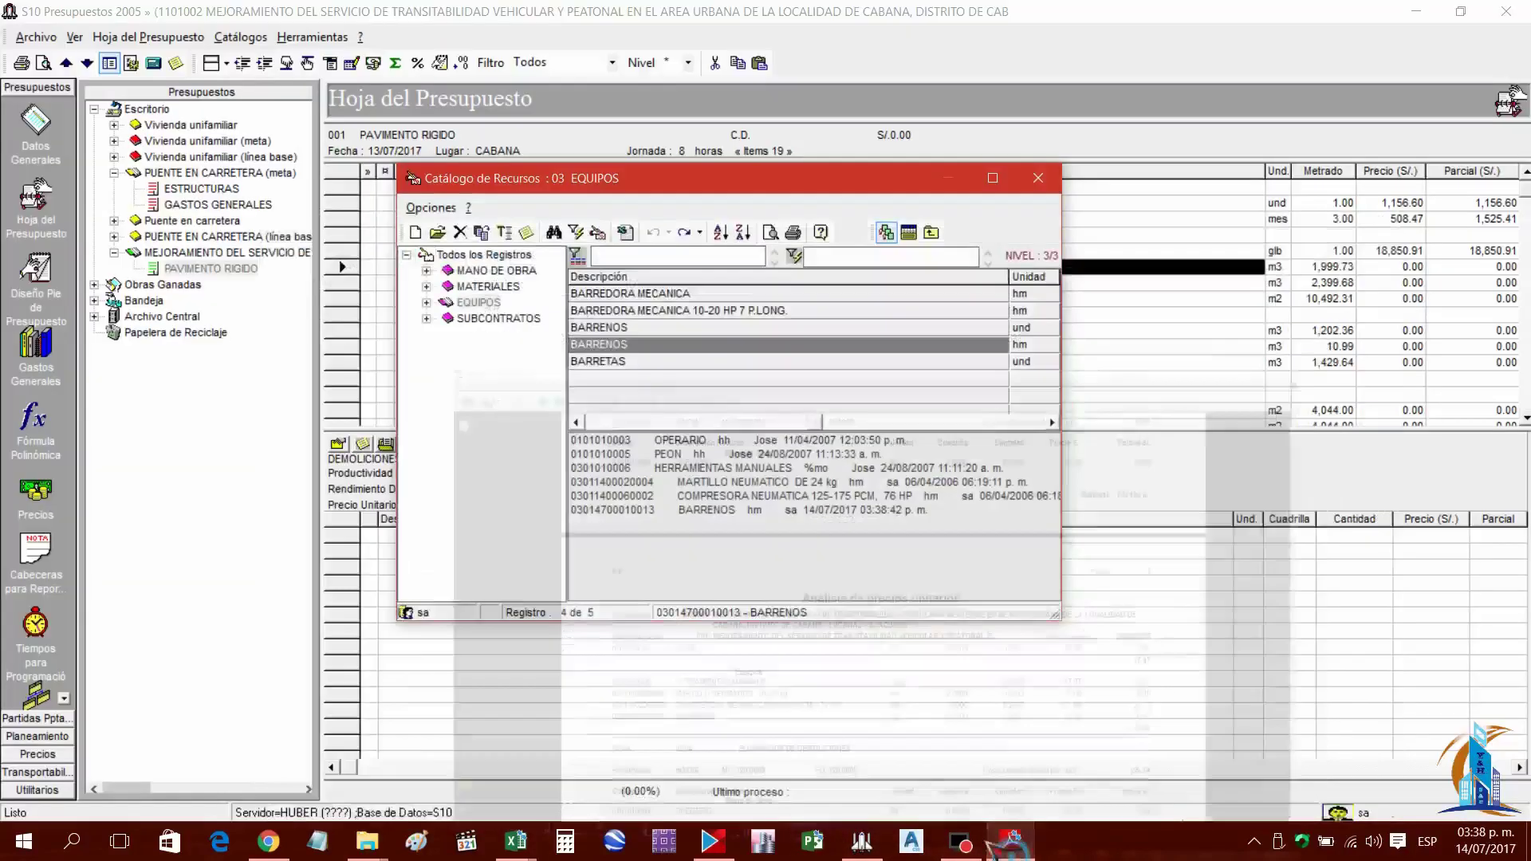
pyautogui.click(905, 231)
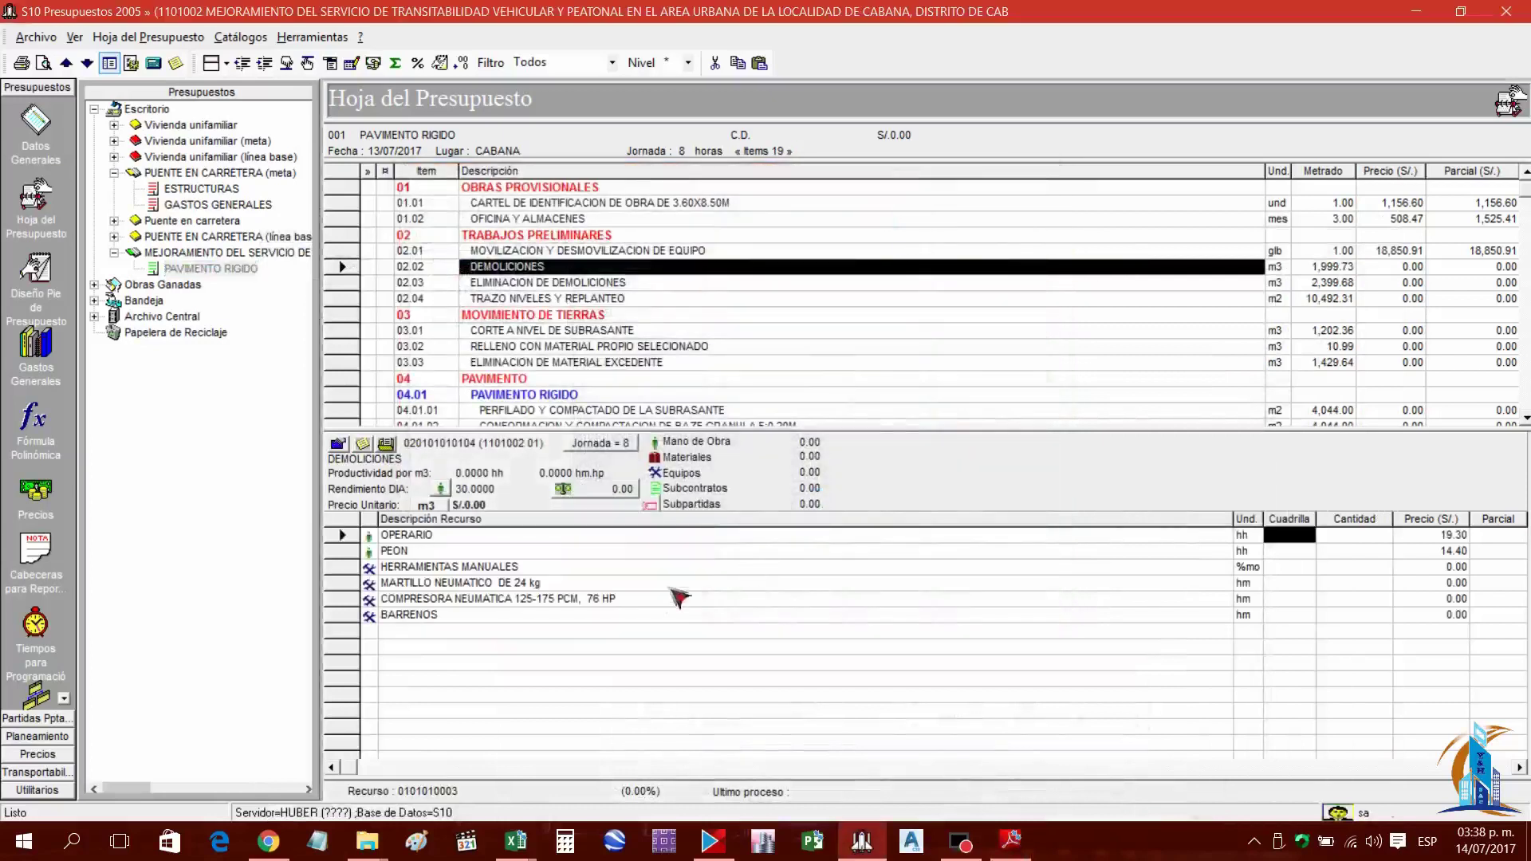
# Check the DEMOLICIONES crews in ACU.pdf and set the cuadrilla of OPERARIO and PEON to 2 each in S10
pyautogui.click(1023, 855)
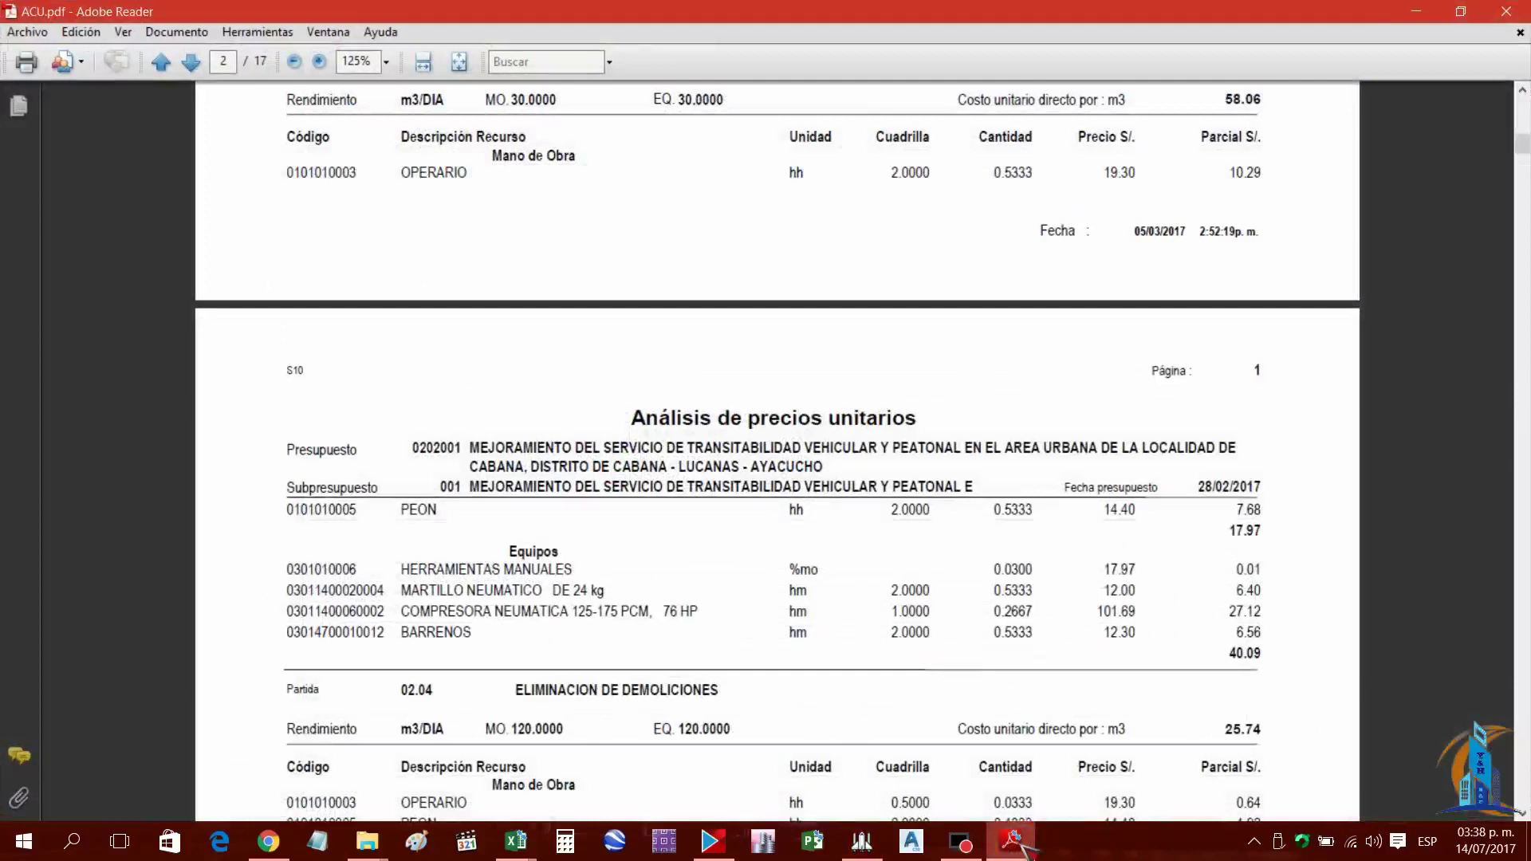
pyautogui.click(1013, 841)
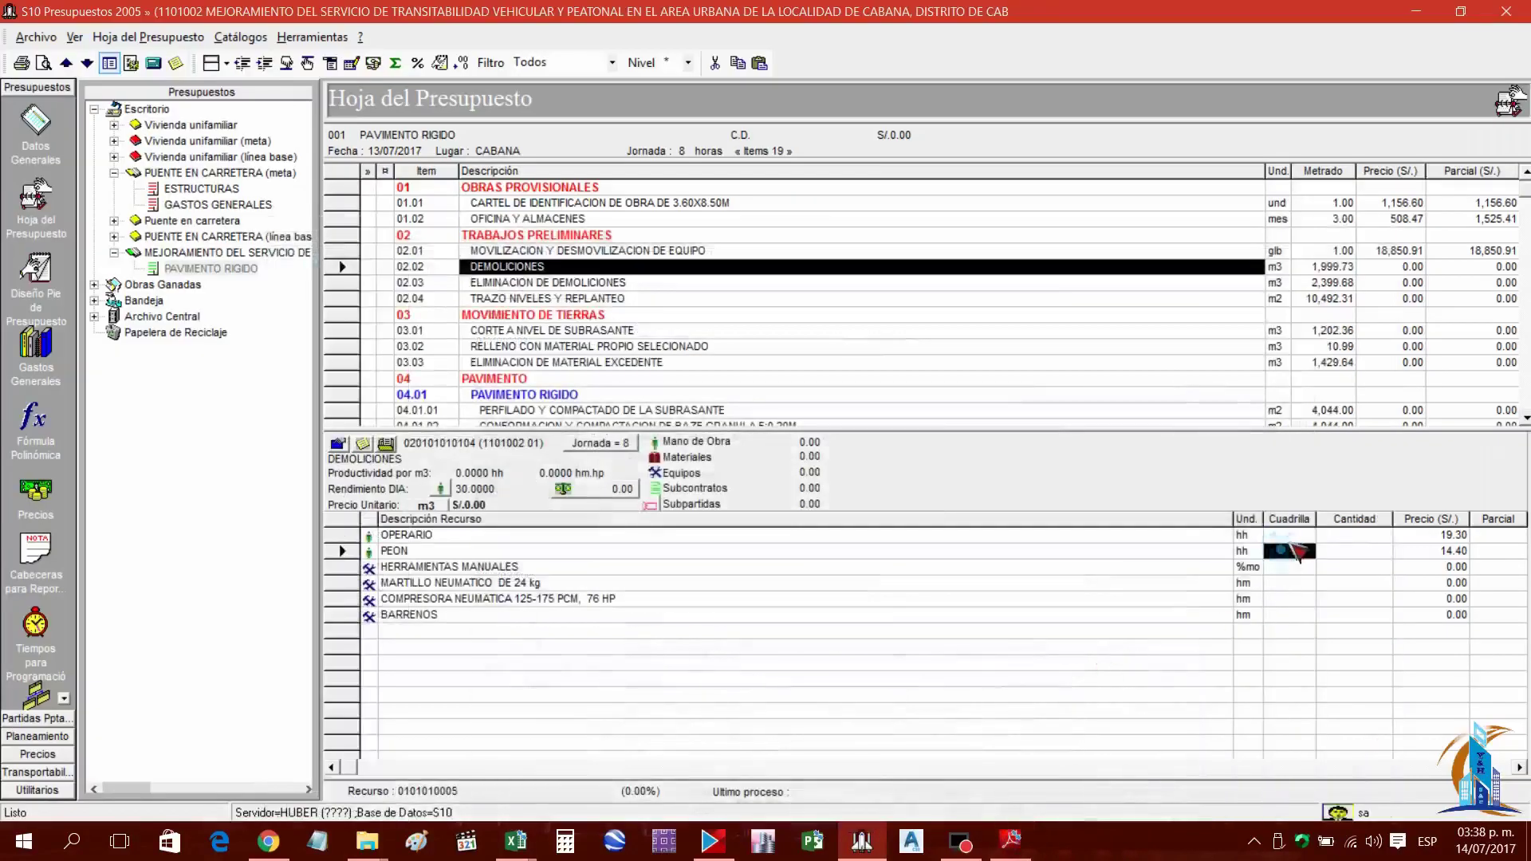
pyautogui.write('2')
pyautogui.press('Return')
pyautogui.write('2')
pyautogui.press('Return')
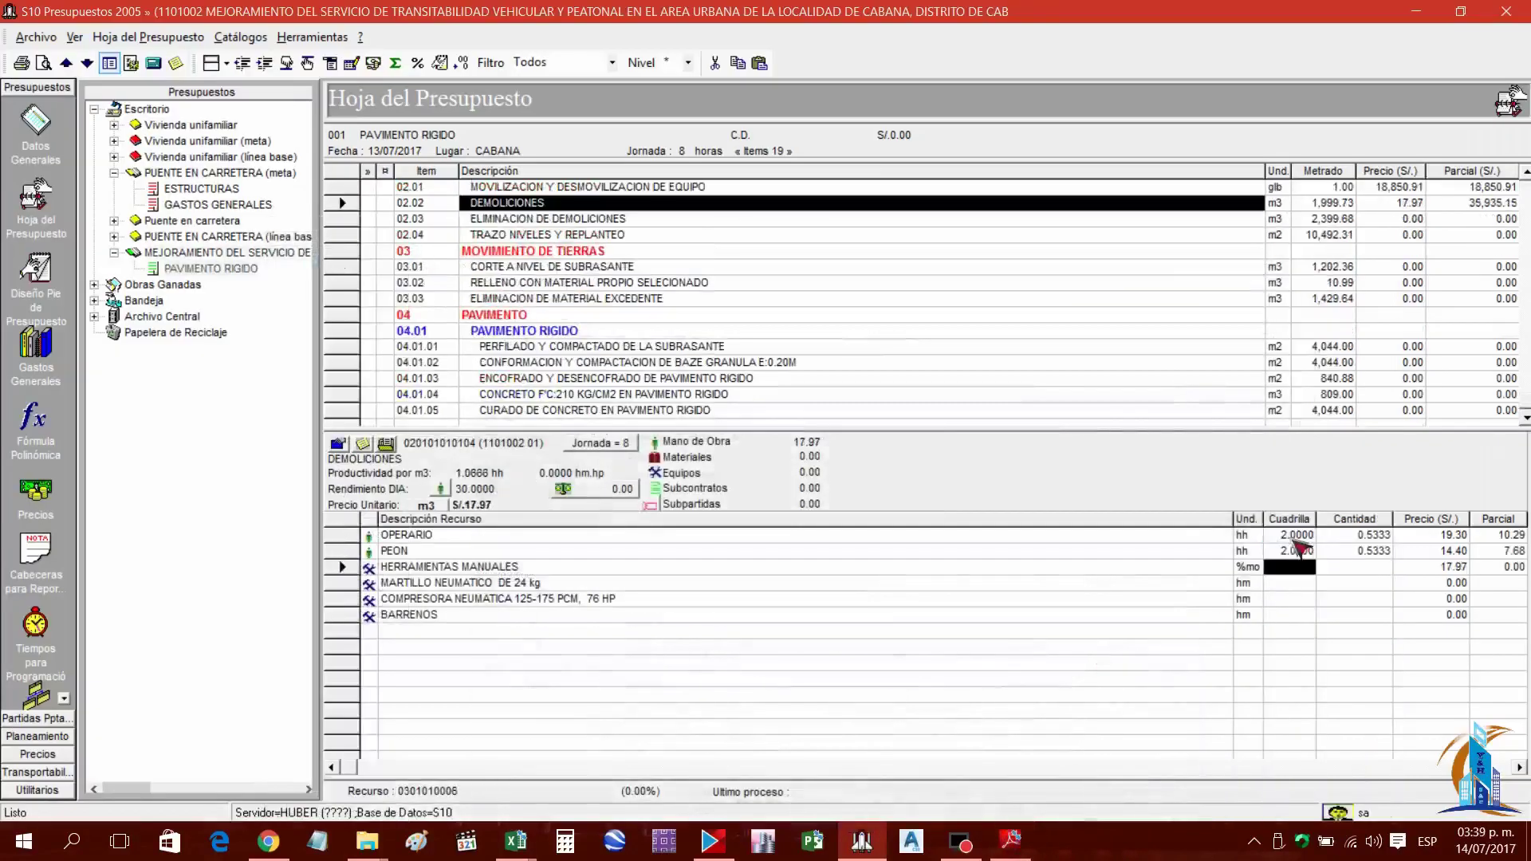
# Set the cantidad of HERRAMIENTAS MANUALES to 5 in the DEMOLICIONES analysis and check the equipment rows in ACU.pdf
pyautogui.press('Tab')
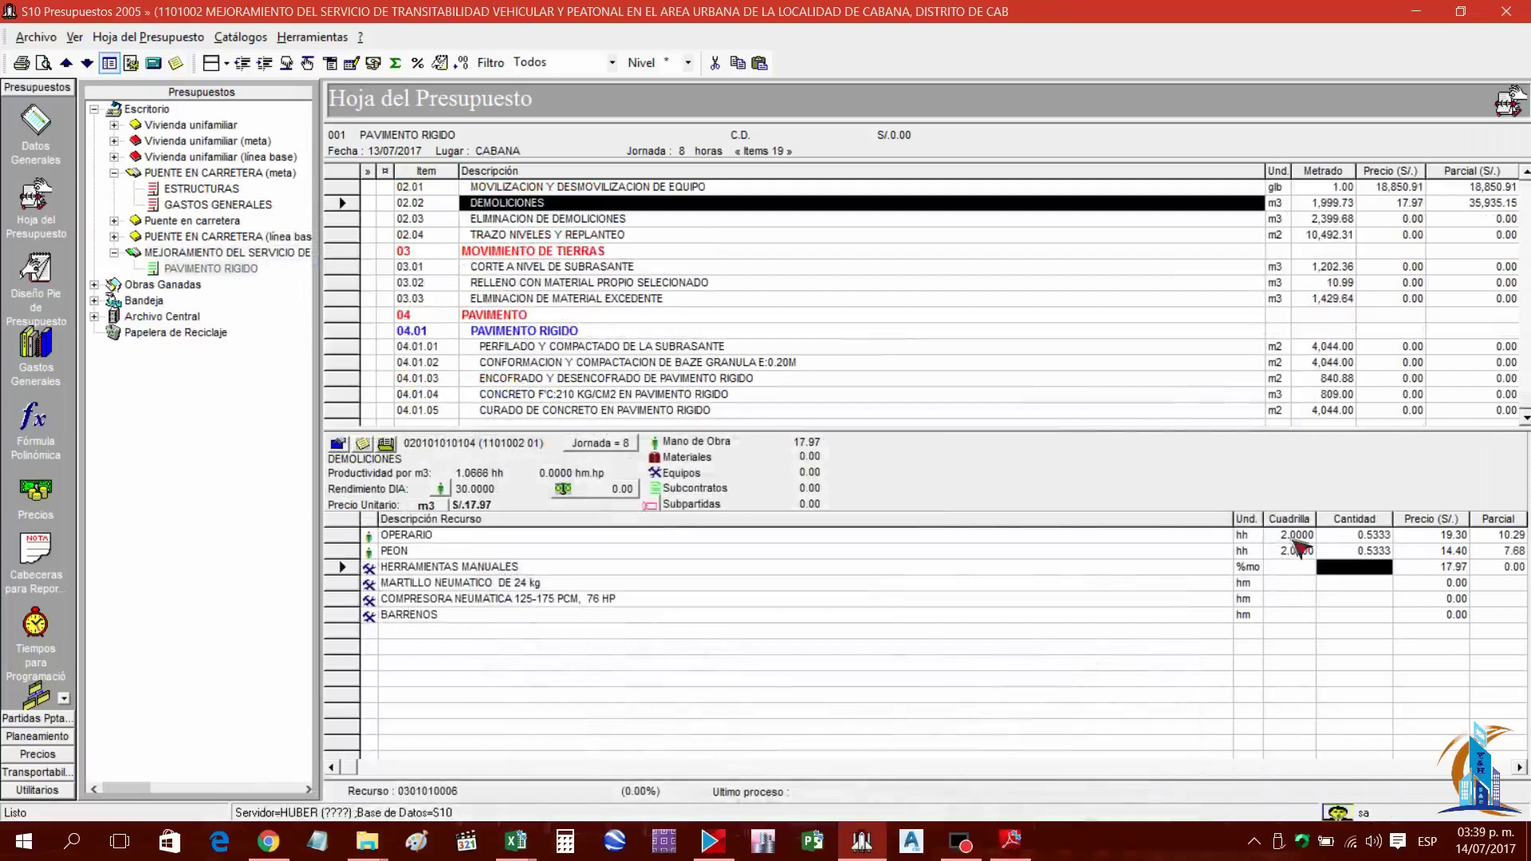
pyautogui.click(1011, 842)
pyautogui.scroll(-3, 989, 678)
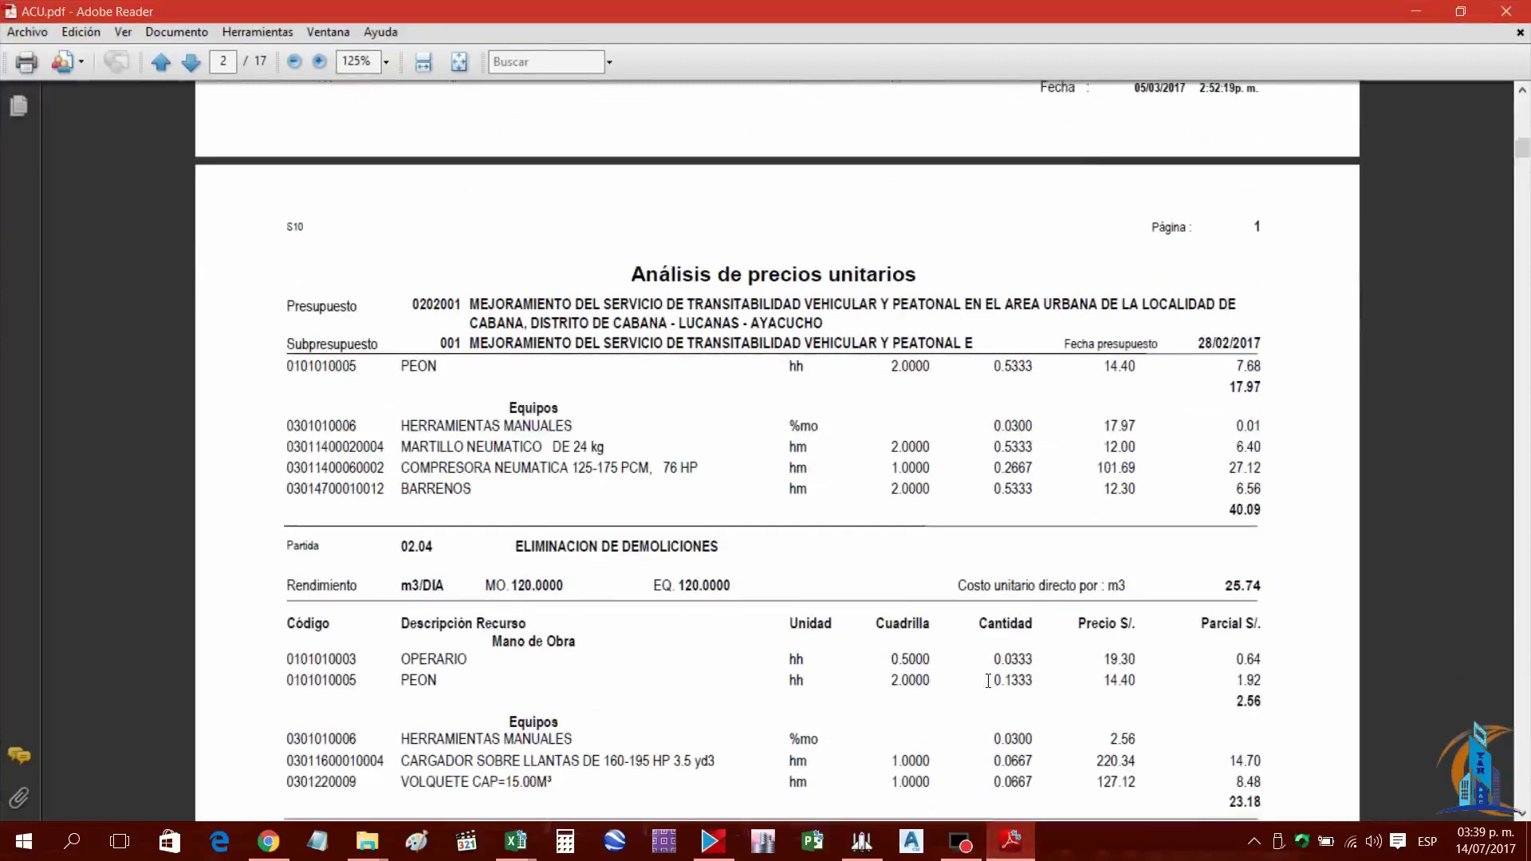
pyautogui.scroll(-2, 821, 554)
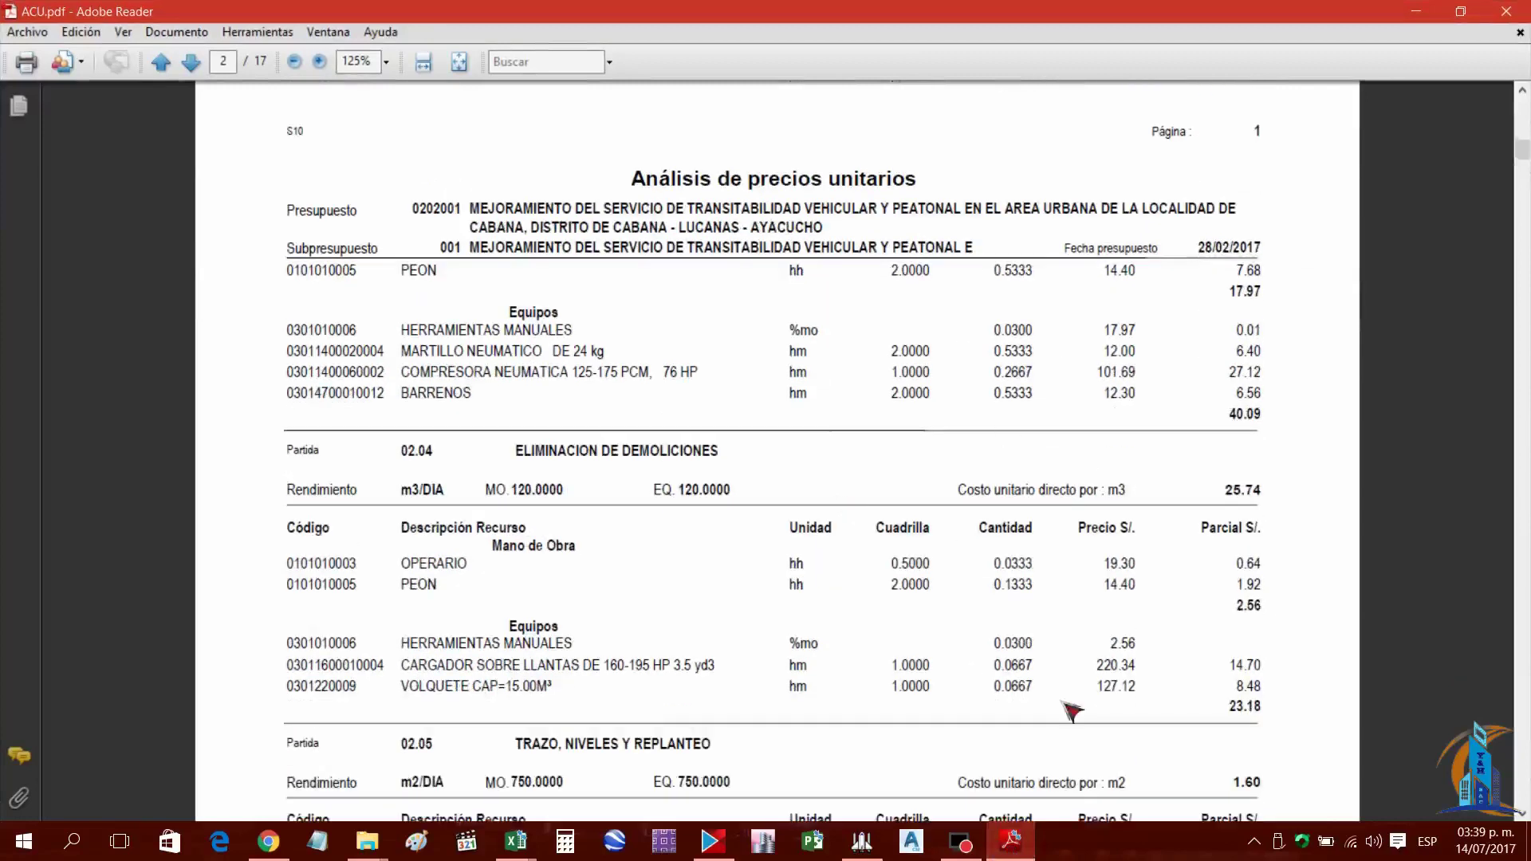
pyautogui.scroll(-2, 909, 496)
pyautogui.scroll(4, 908, 510)
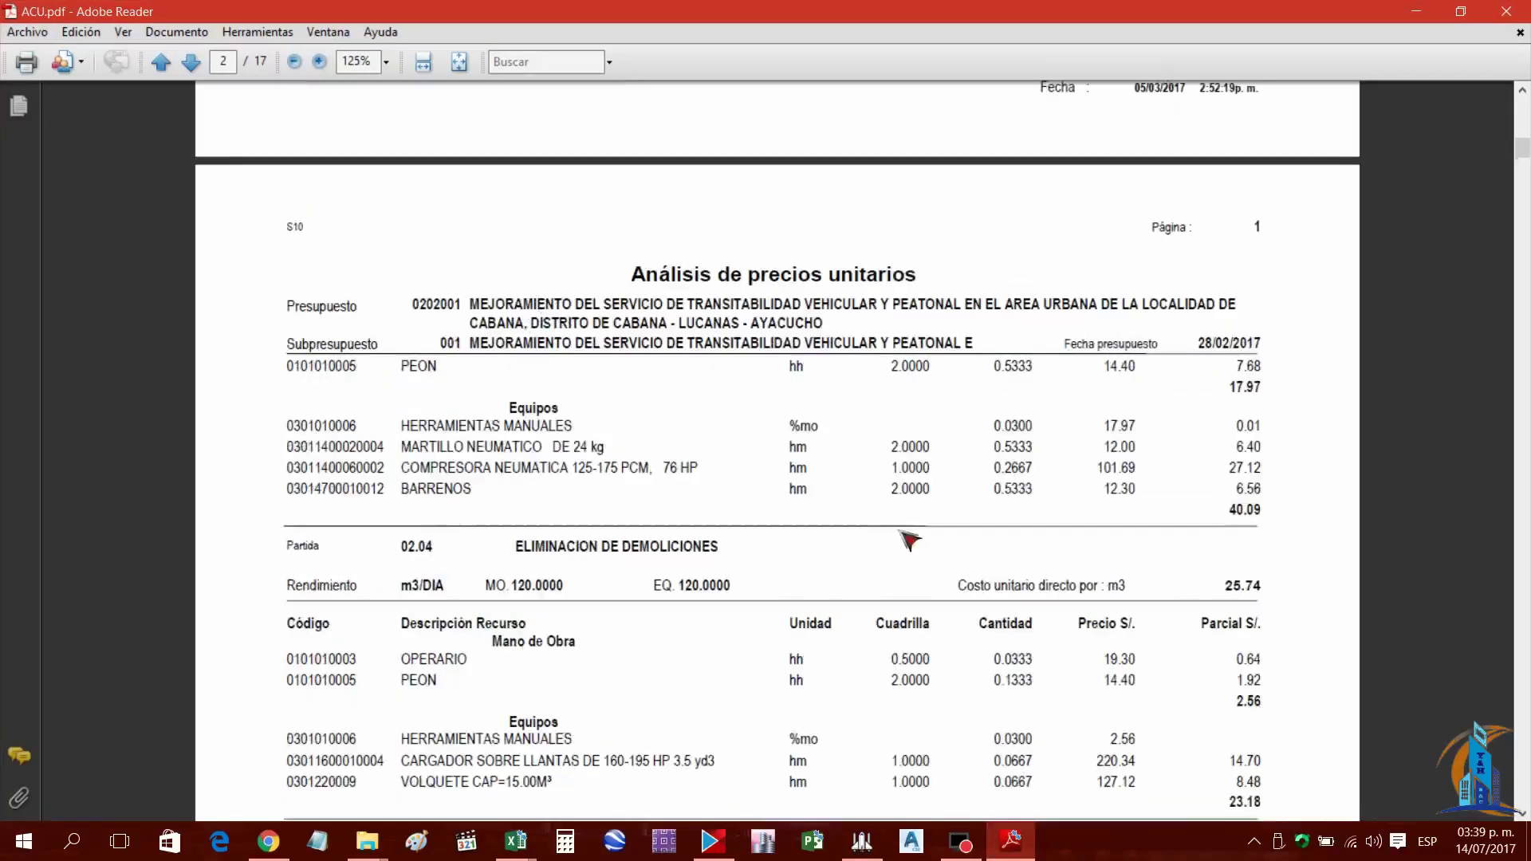
pyautogui.click(1012, 844)
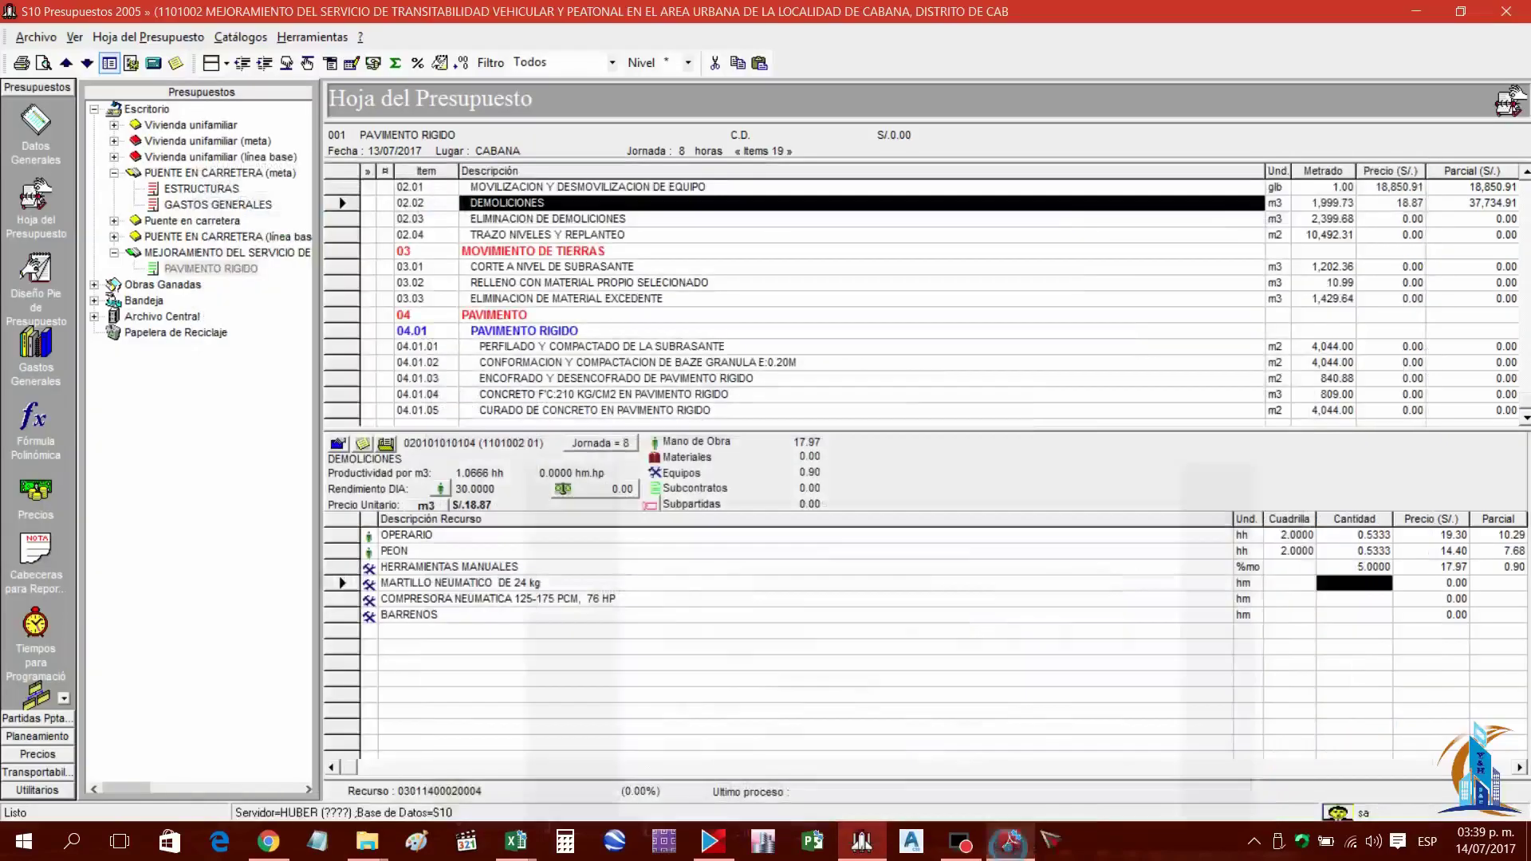
# Enter the cantidad of the DEMOLICIONES equipment: 2 for MARTILLO NEUMATICO, 1 for COMPRESORA NEUMATICA and 2 for BARRENOS
pyautogui.click(1336, 600)
pyautogui.click(1358, 588)
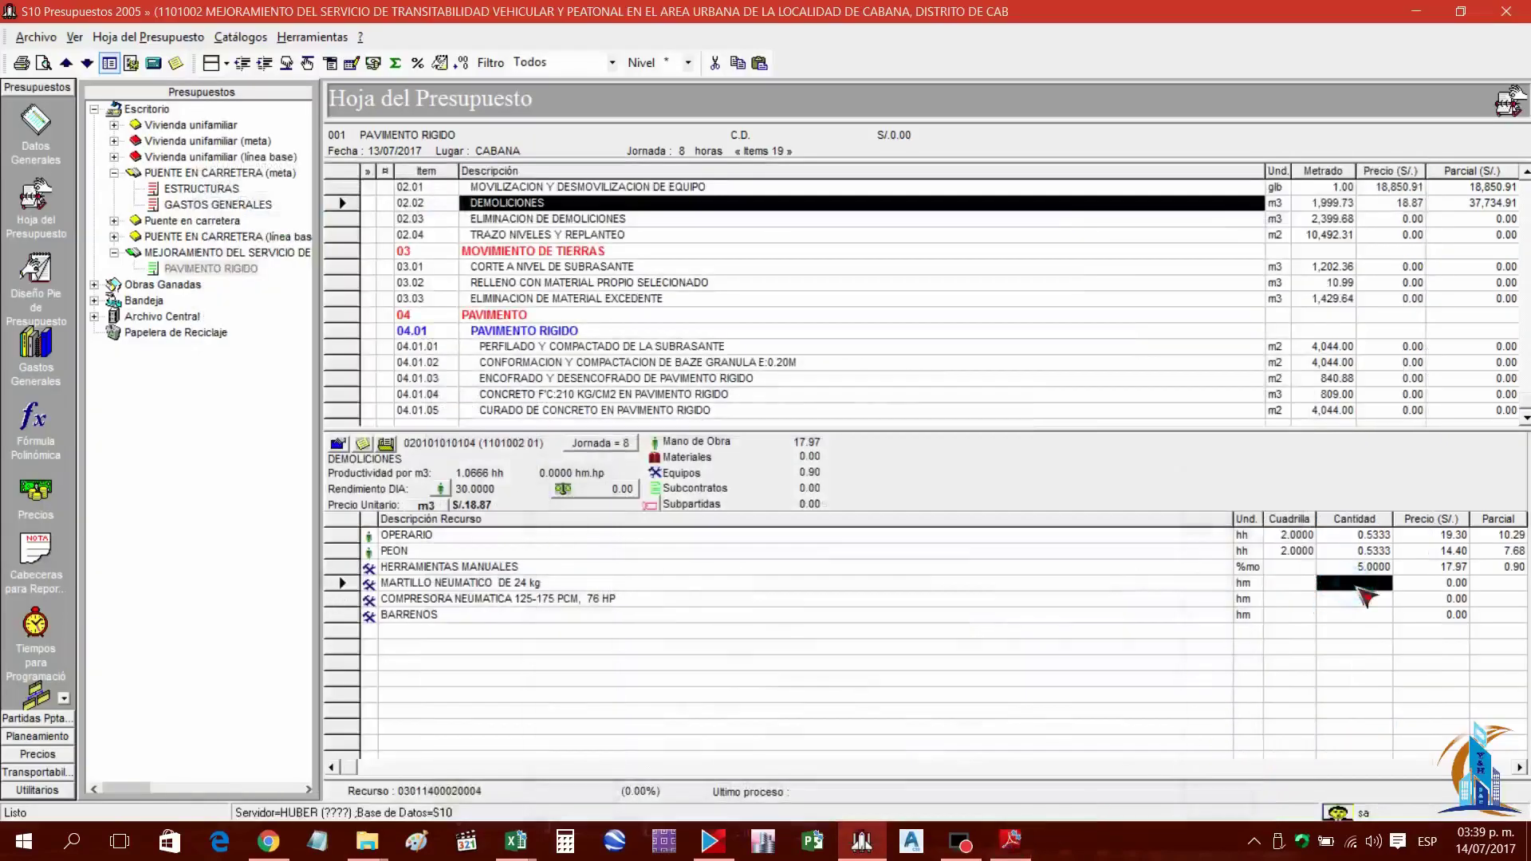
pyautogui.write('2')
pyautogui.press('Return')
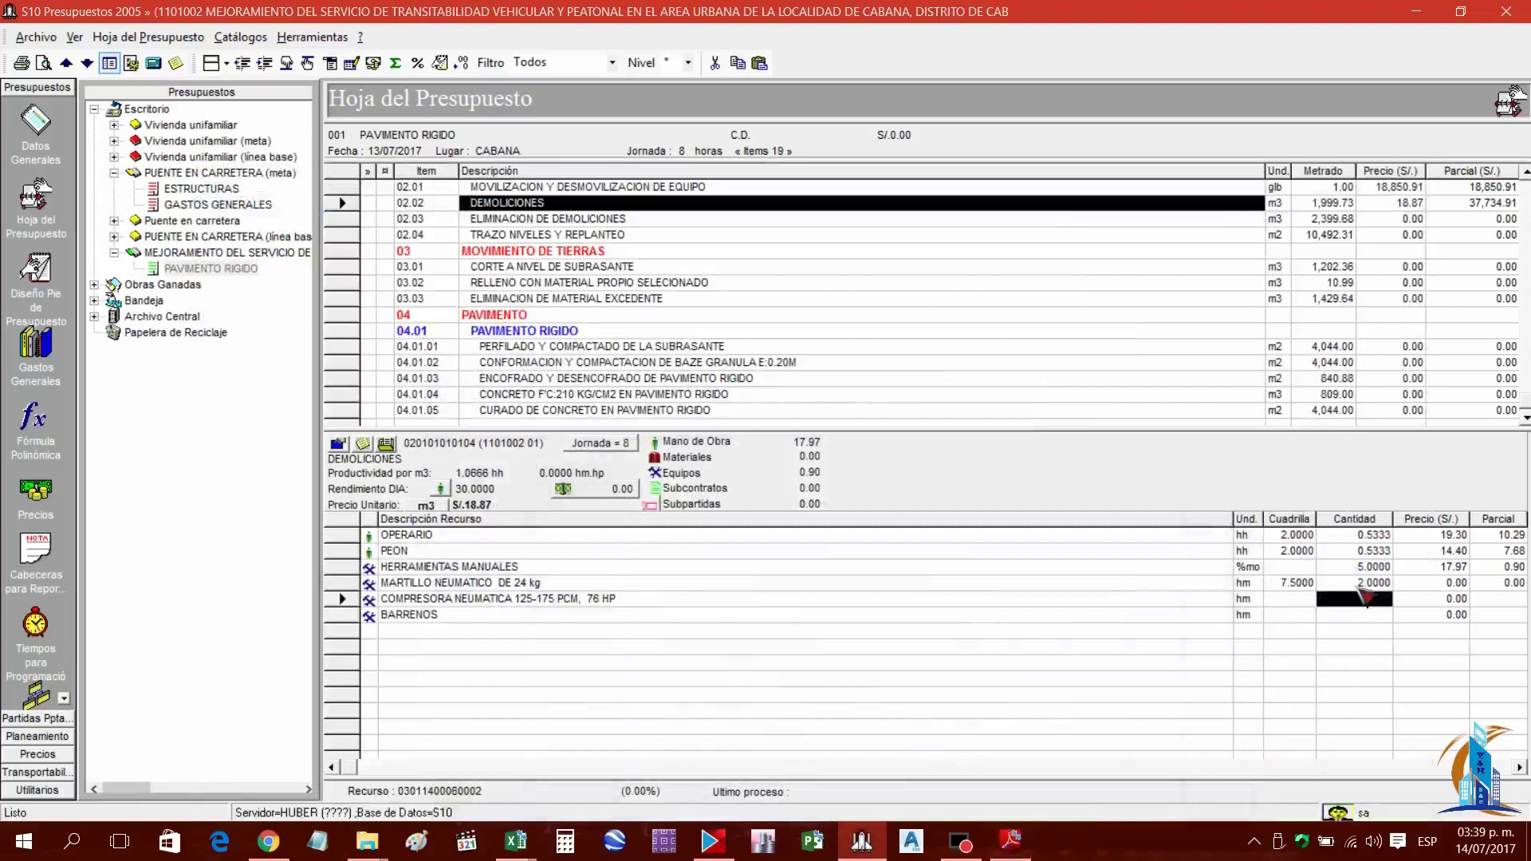
pyautogui.write('2')
pyautogui.press('Return')
pyautogui.write('2')
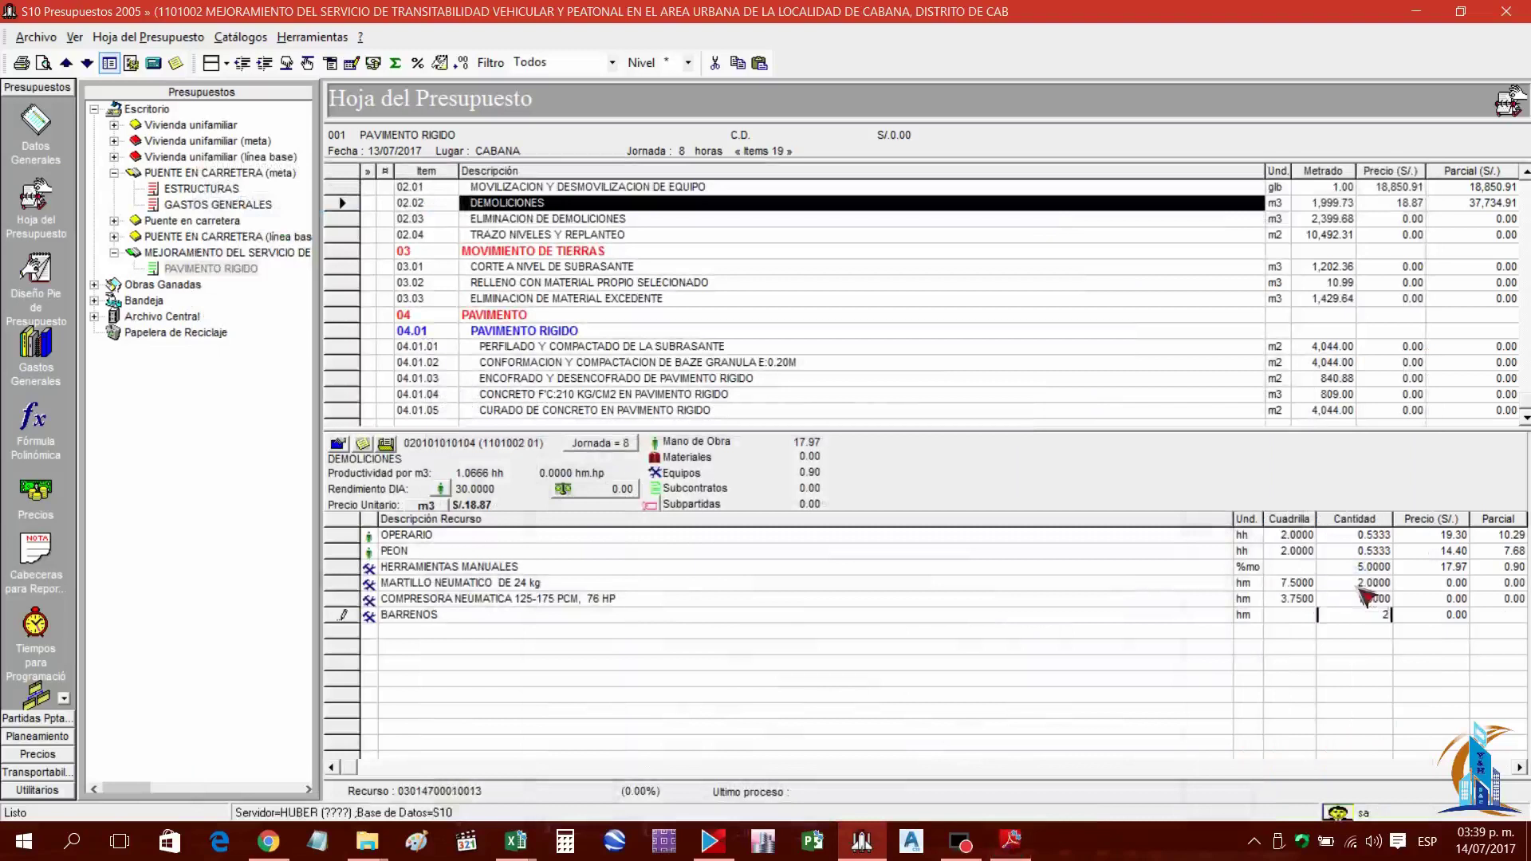
pyautogui.press('Return')
pyautogui.press('Up')
pyautogui.press('Up')
pyautogui.press('Down')
pyautogui.press('Down')
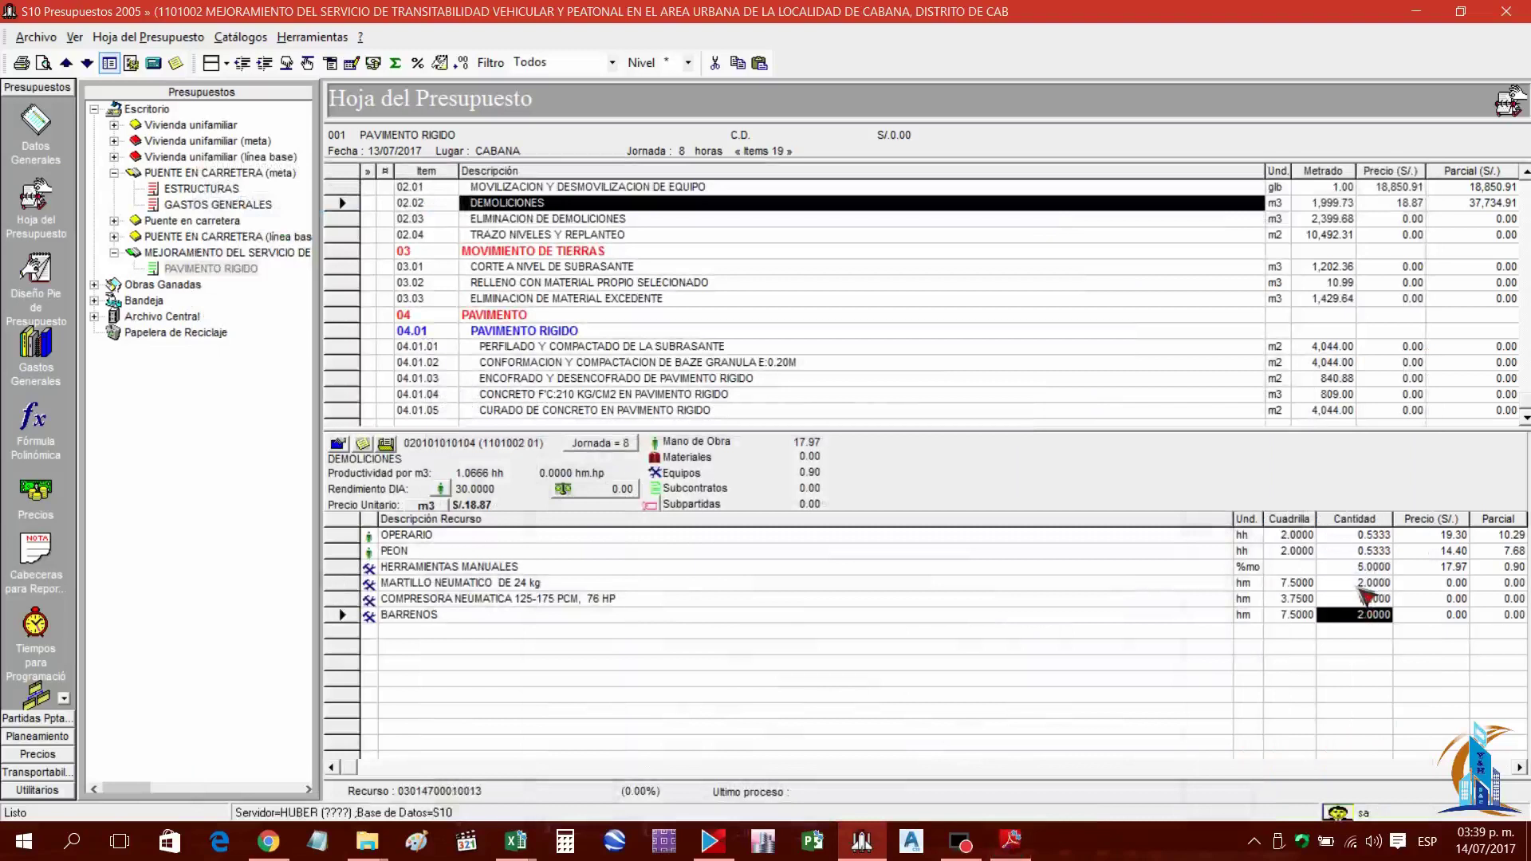
# Look up the price of MARTILLO NEUMATICO DE 24 kg in ACU.pdf and set it to 12.00 in S10
pyautogui.click(1440, 585)
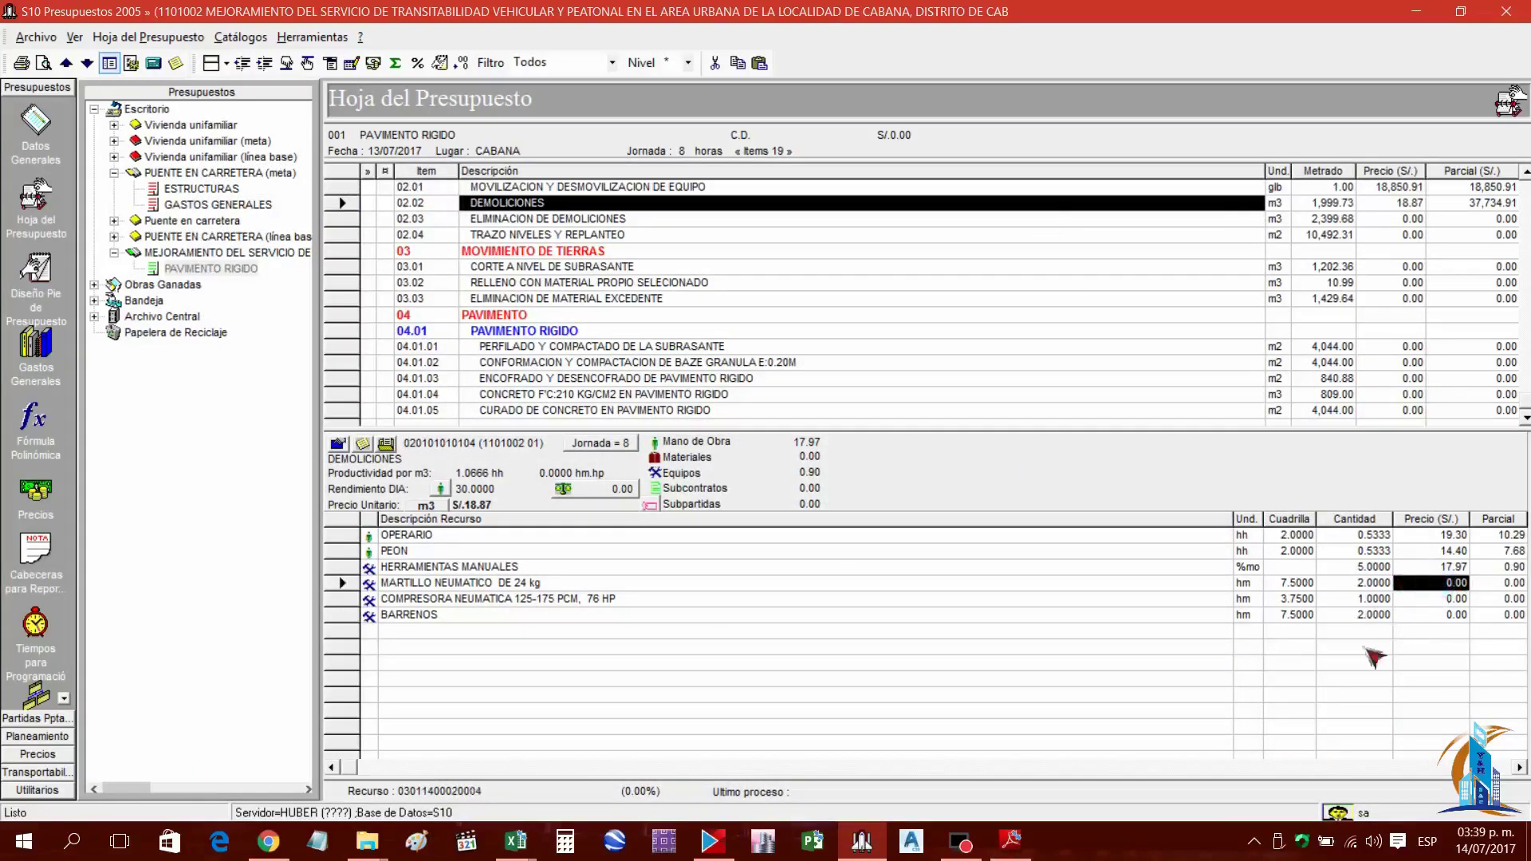
pyautogui.click(1011, 842)
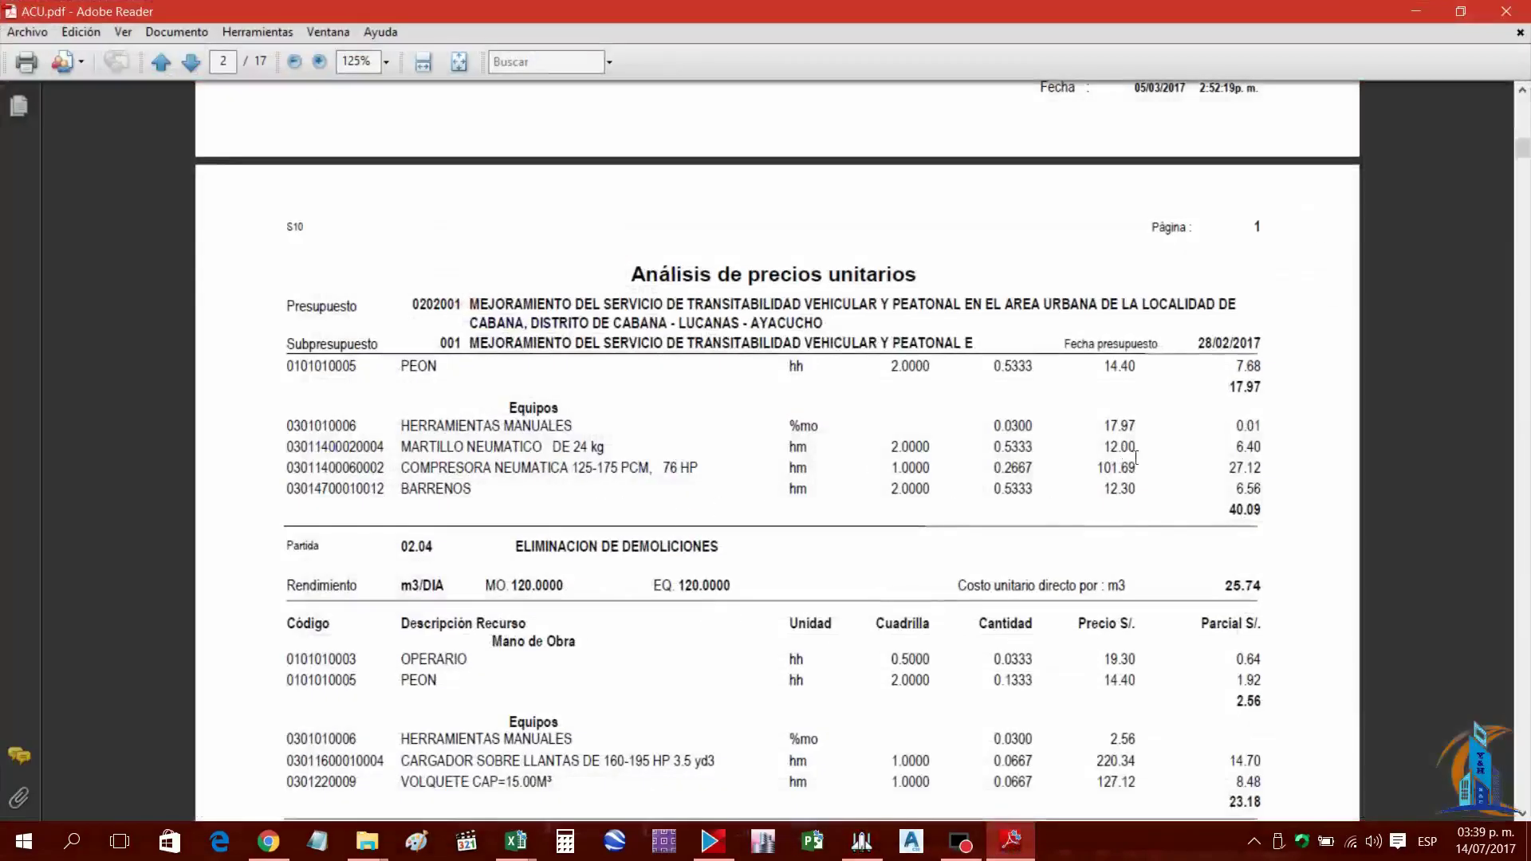
pyautogui.hotkey('alt', 'Tab')
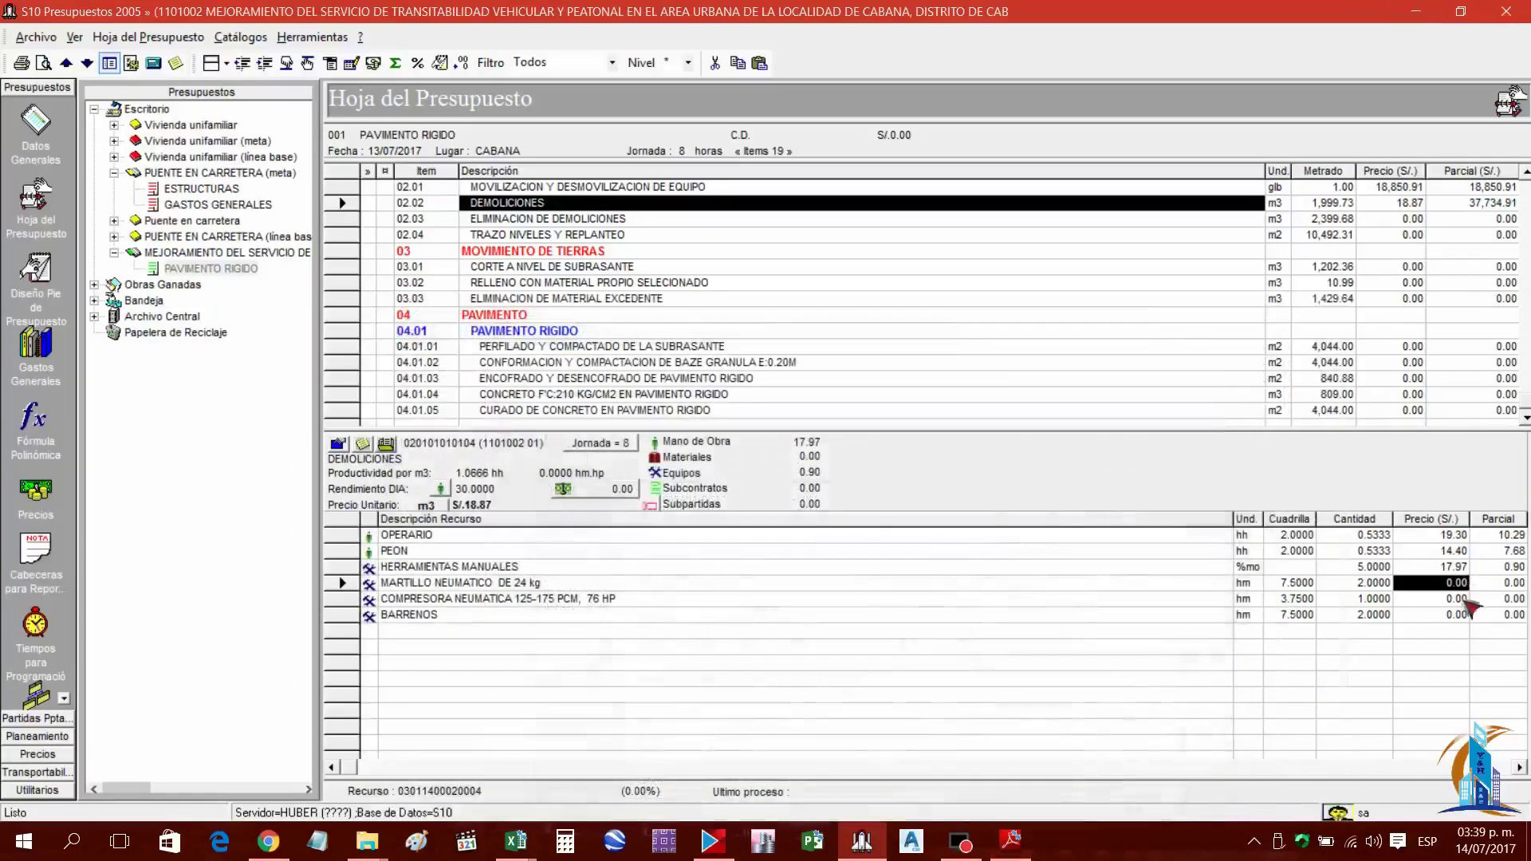
pyautogui.write('12')
pyautogui.press('Return')
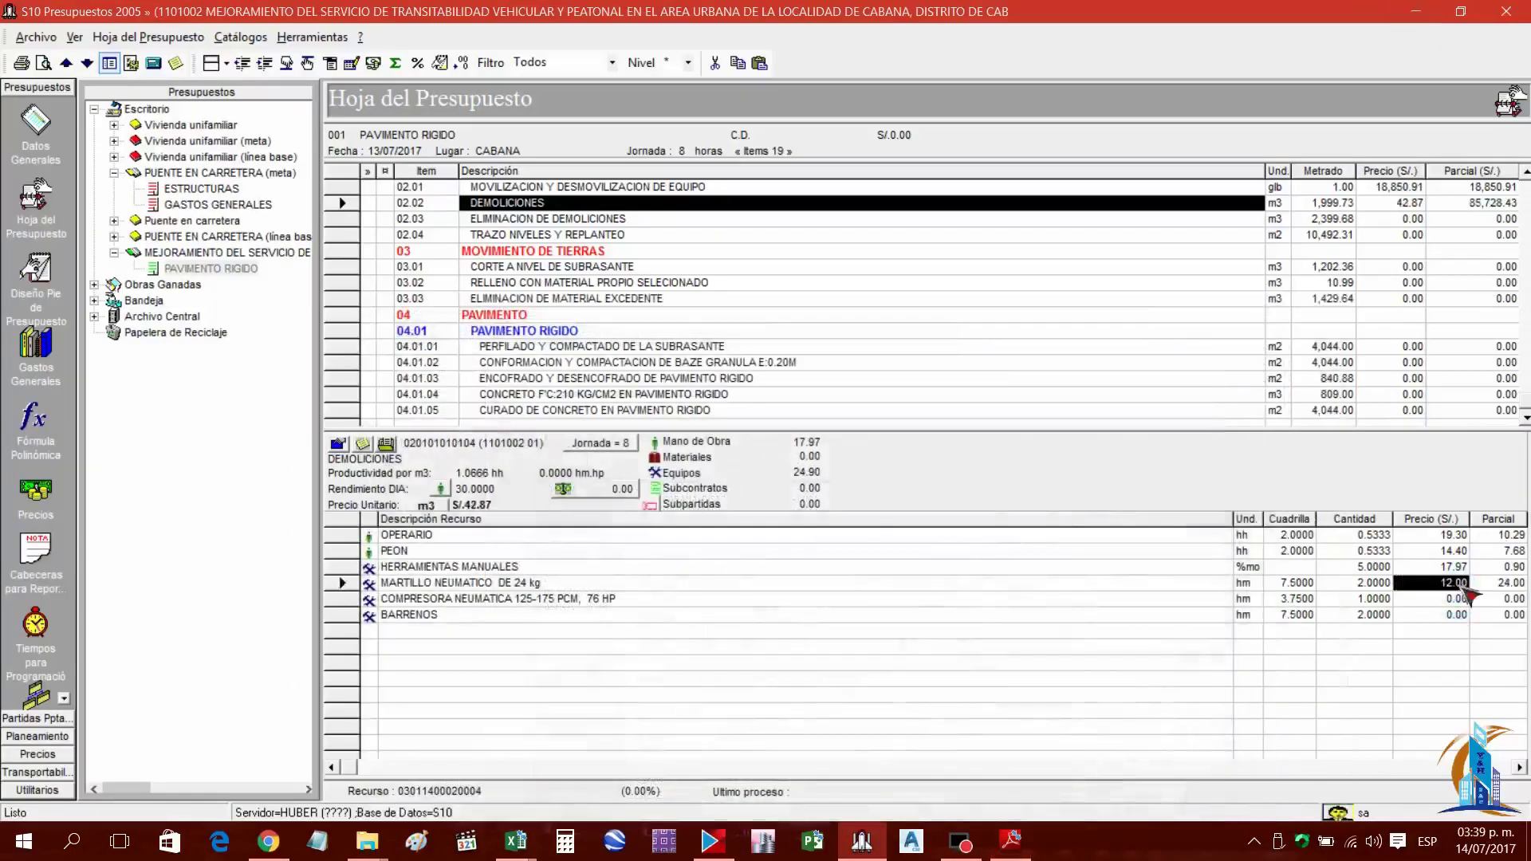
# Look up the price of COMPRESORA NEUMATICA 125-175 PCM, 76 HP in ACU.pdf and set it to 101.69 in S10
pyautogui.click(1021, 847)
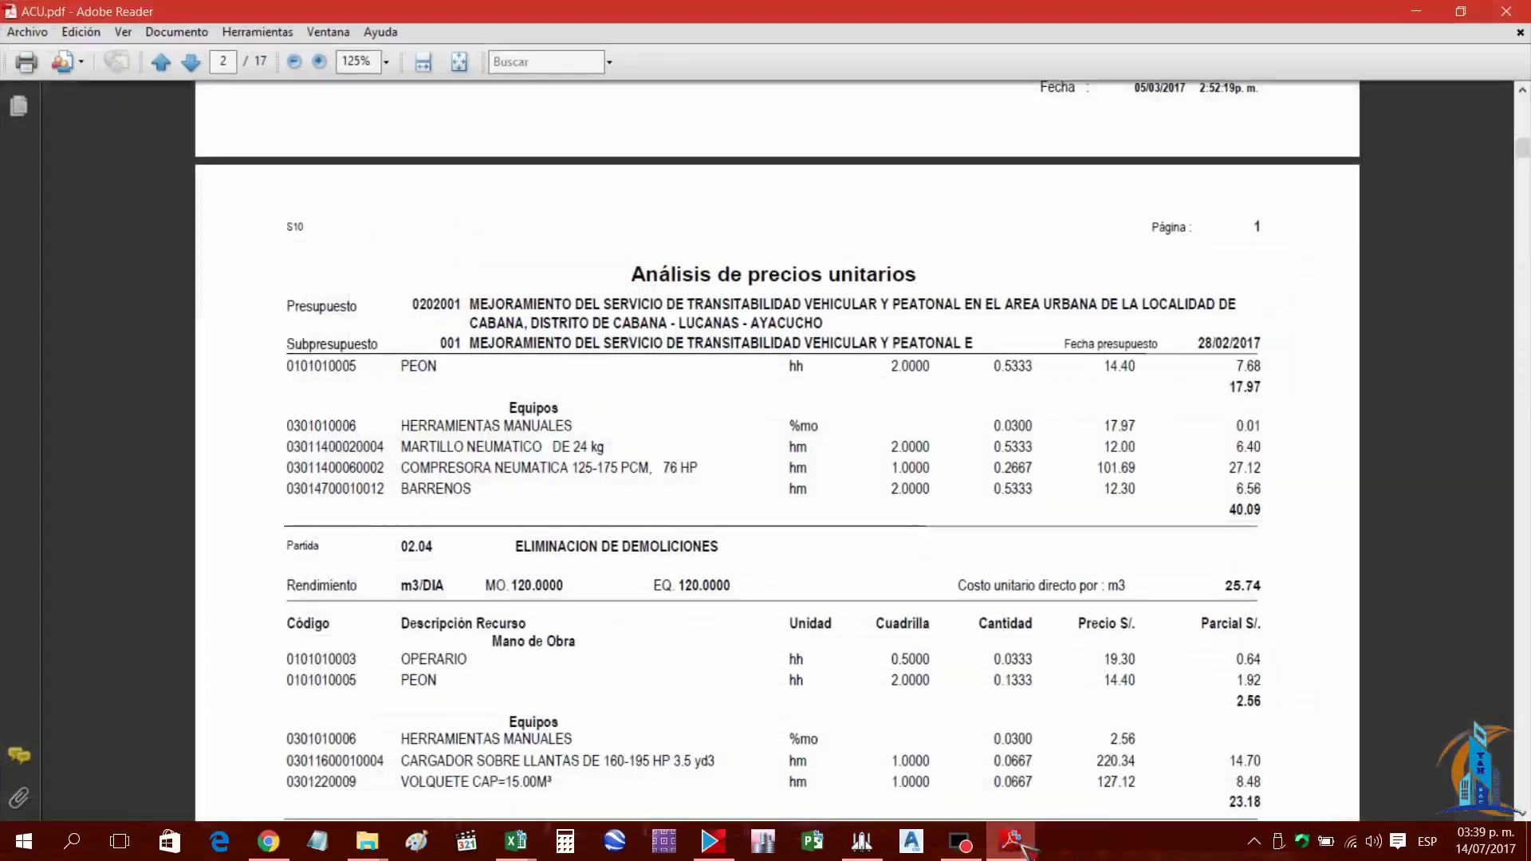
pyautogui.hotkey('alt', 'Tab')
pyautogui.click(1450, 600)
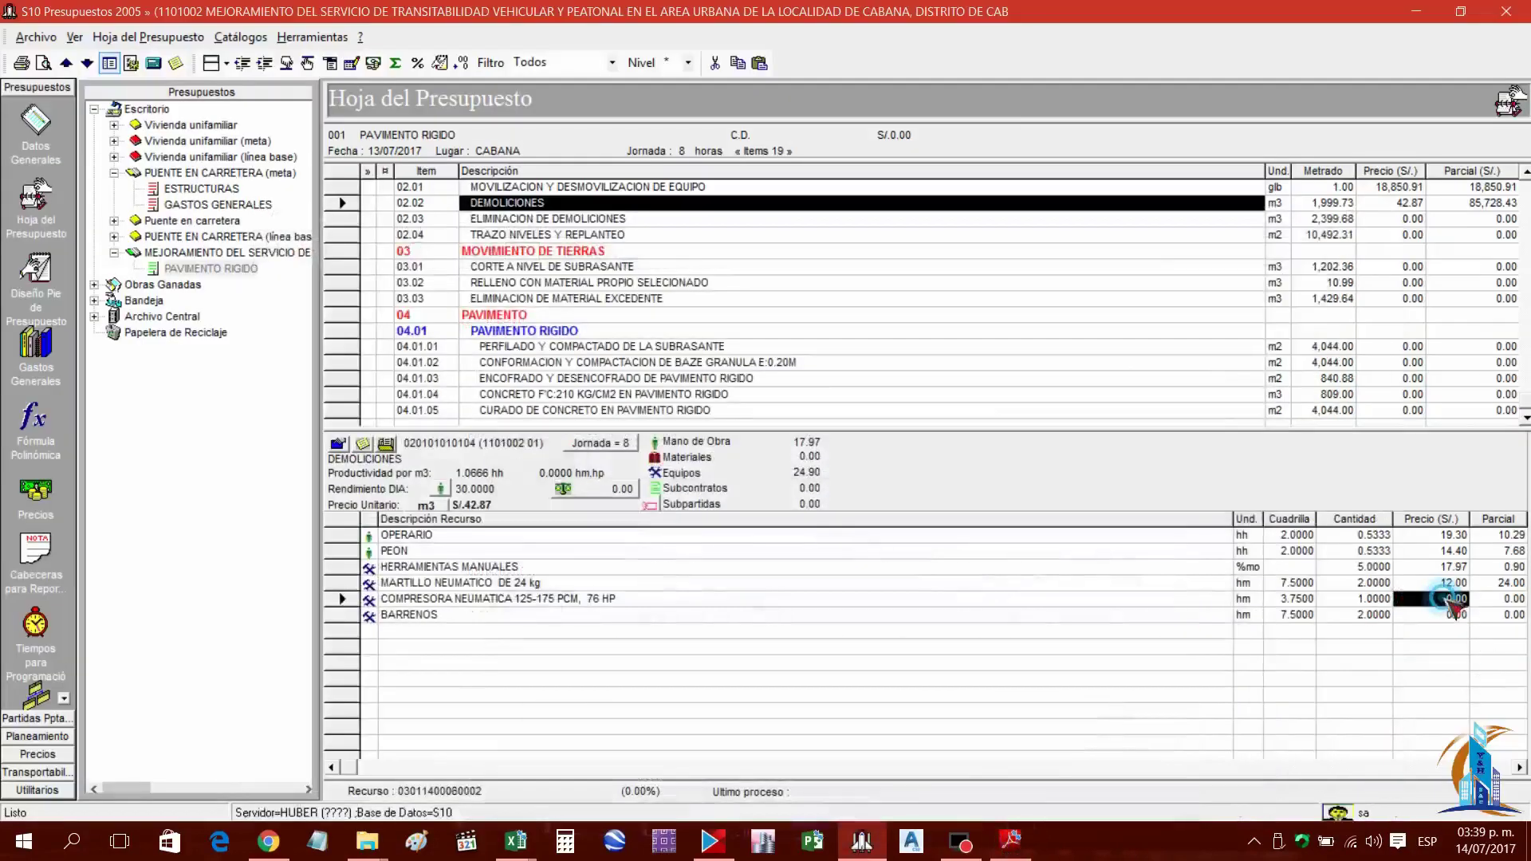
pyautogui.write('101.69')
pyautogui.press('Return')
# Look up the price of BARRENOS in ACU.pdf and set it to 12.30 in the DEMOLICIONES analysis
pyautogui.click(1011, 842)
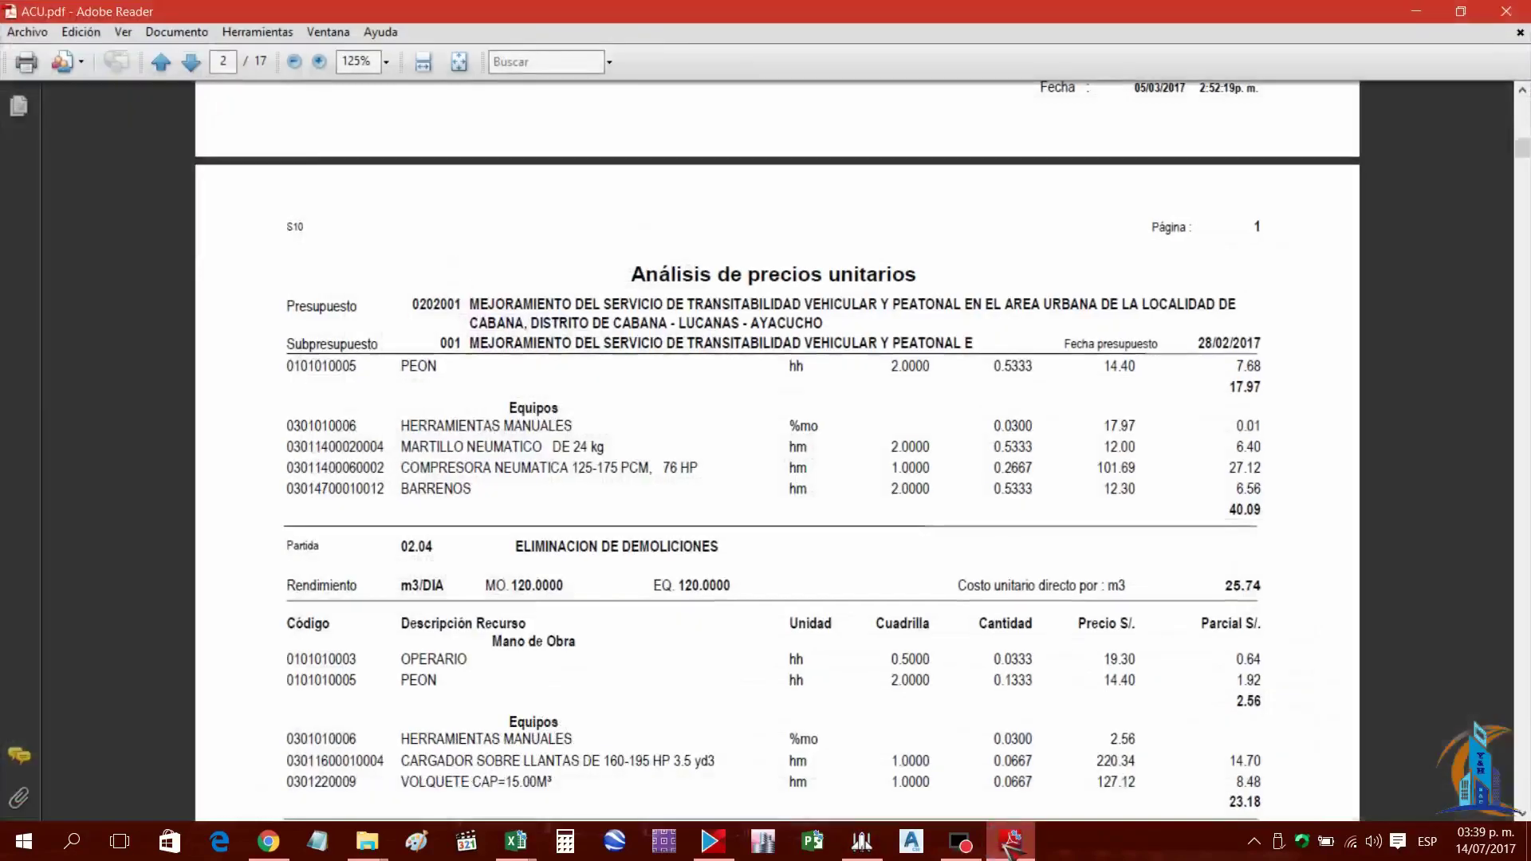
pyautogui.hotkey('alt', 'Tab')
pyautogui.click(1457, 615)
pyautogui.write('12.30')
pyautogui.press('Return')
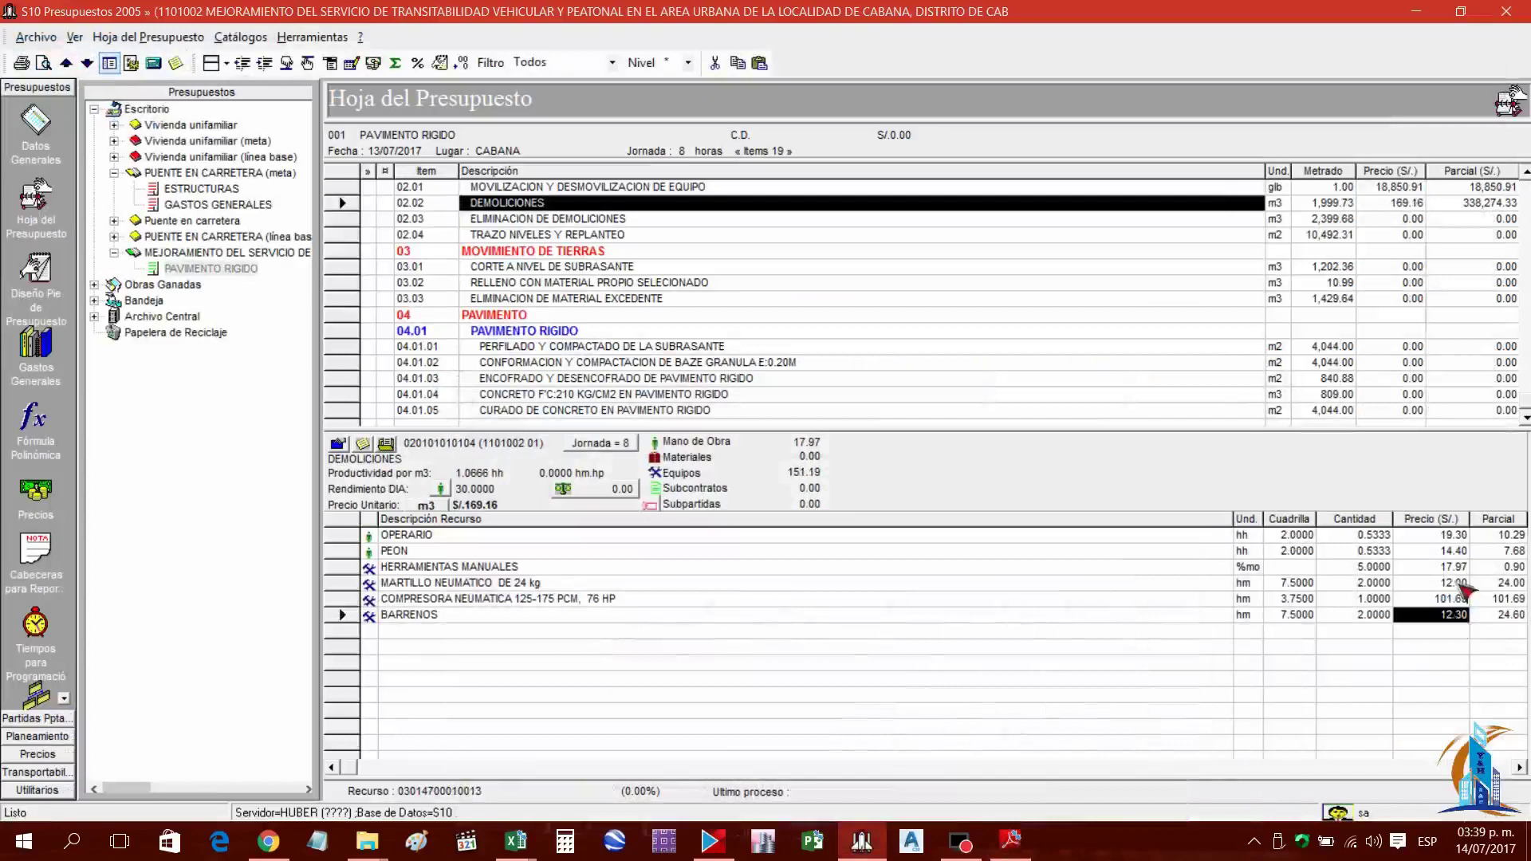
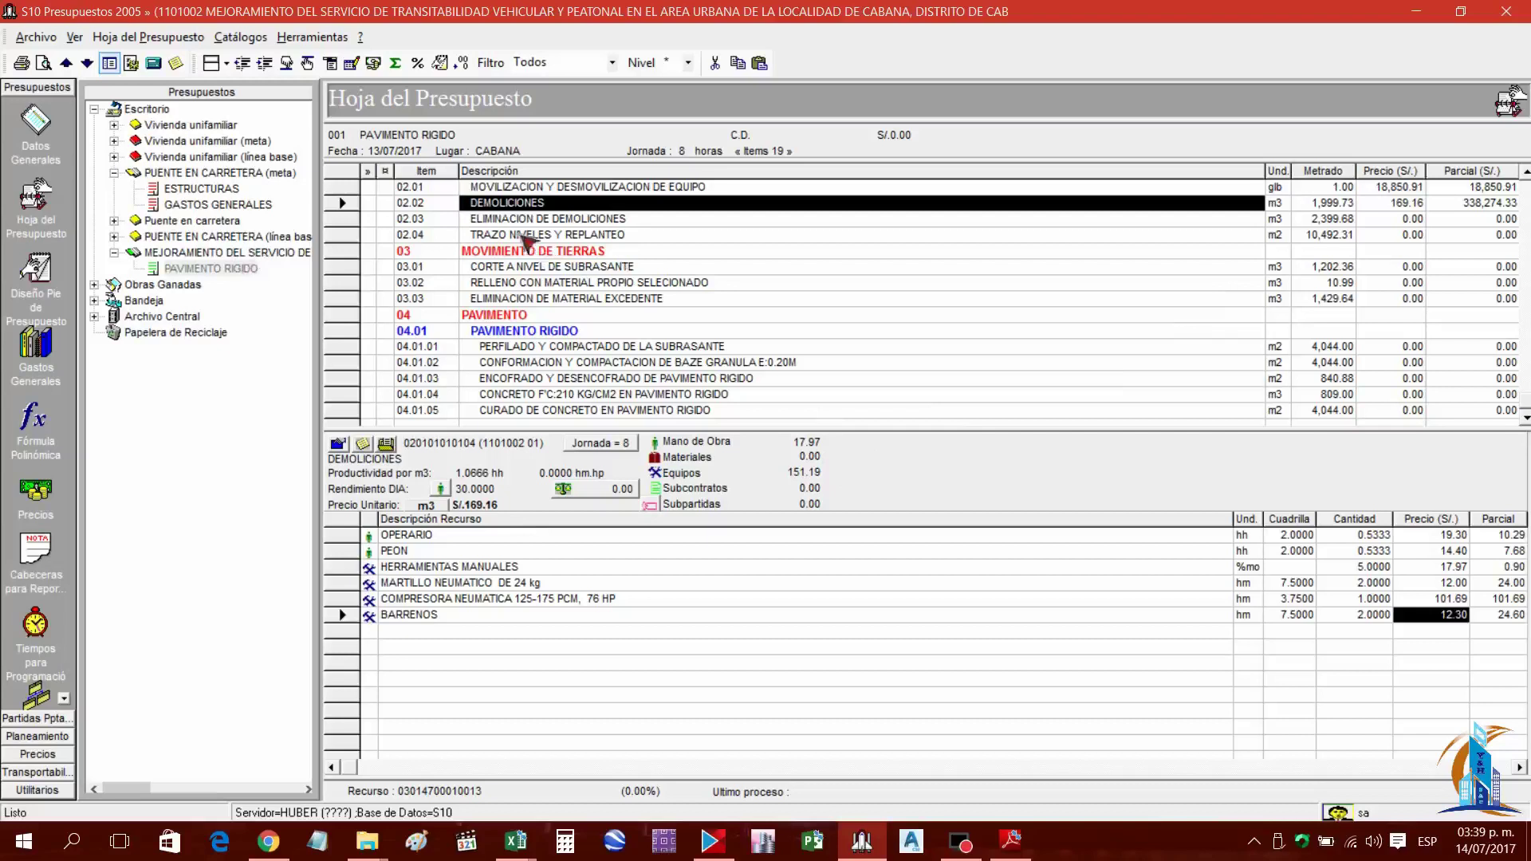
# Check item ELIMINACION DE DEMOLICIONES in ACU.pdf and set its labour and equipment rendimiento to 120 in S10
pyautogui.click(518, 222)
pyautogui.hotkey('alt', 'Tab')
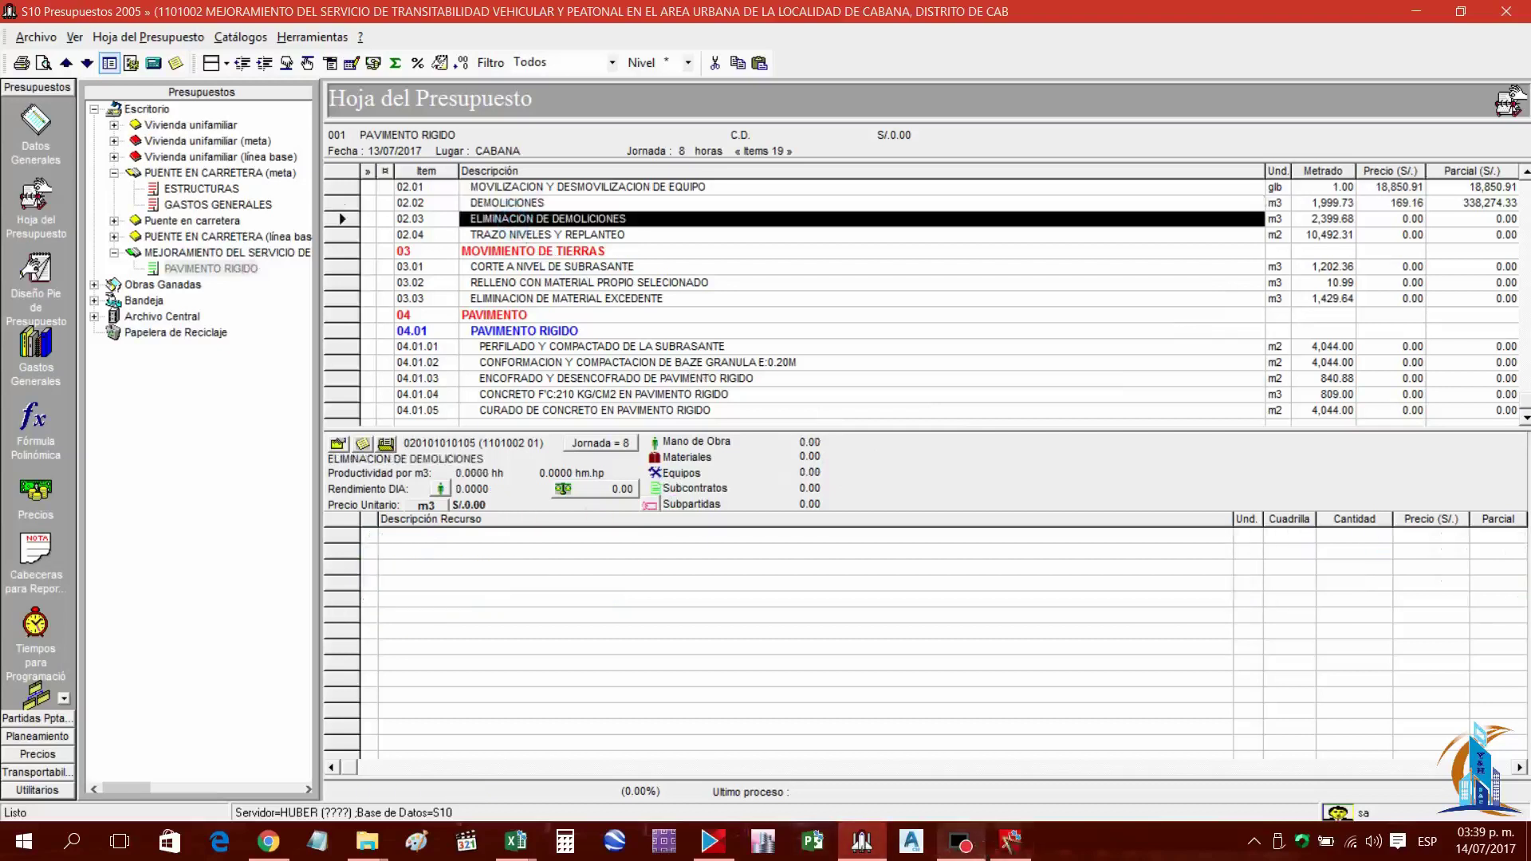
pyautogui.scroll(-5, 862, 481)
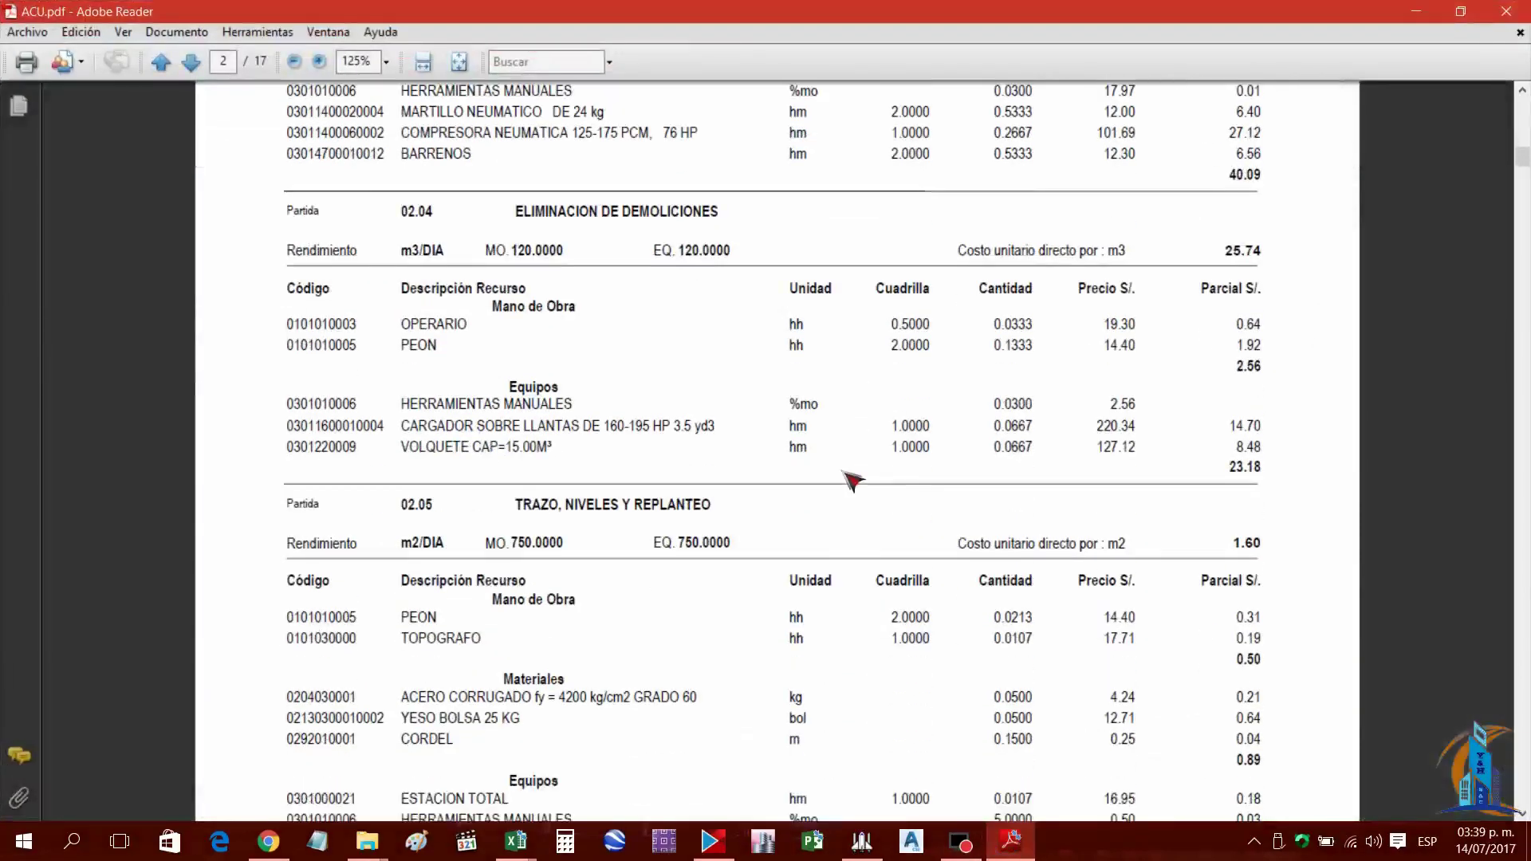
pyautogui.hotkey('alt', 'Tab')
pyautogui.click(440, 489)
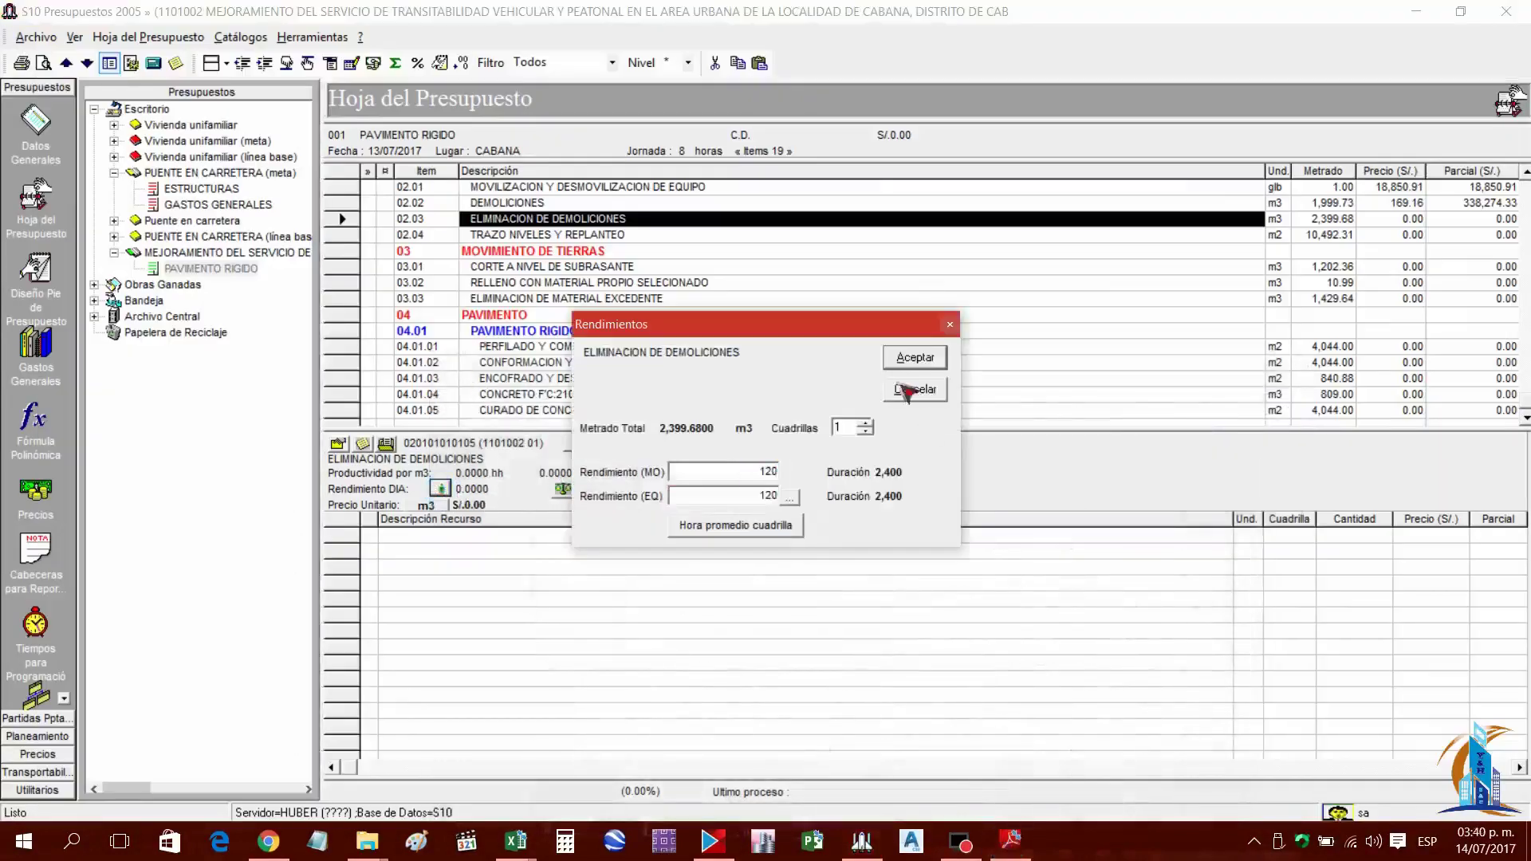
pyautogui.click(916, 359)
# Open the resource catalog for ELIMINACION DE DEMOLICIONES, check ACU.pdf and pick OPERARIO and PEON from MANO DE OBRA
pyautogui.rightClick(616, 617)
pyautogui.click(702, 166)
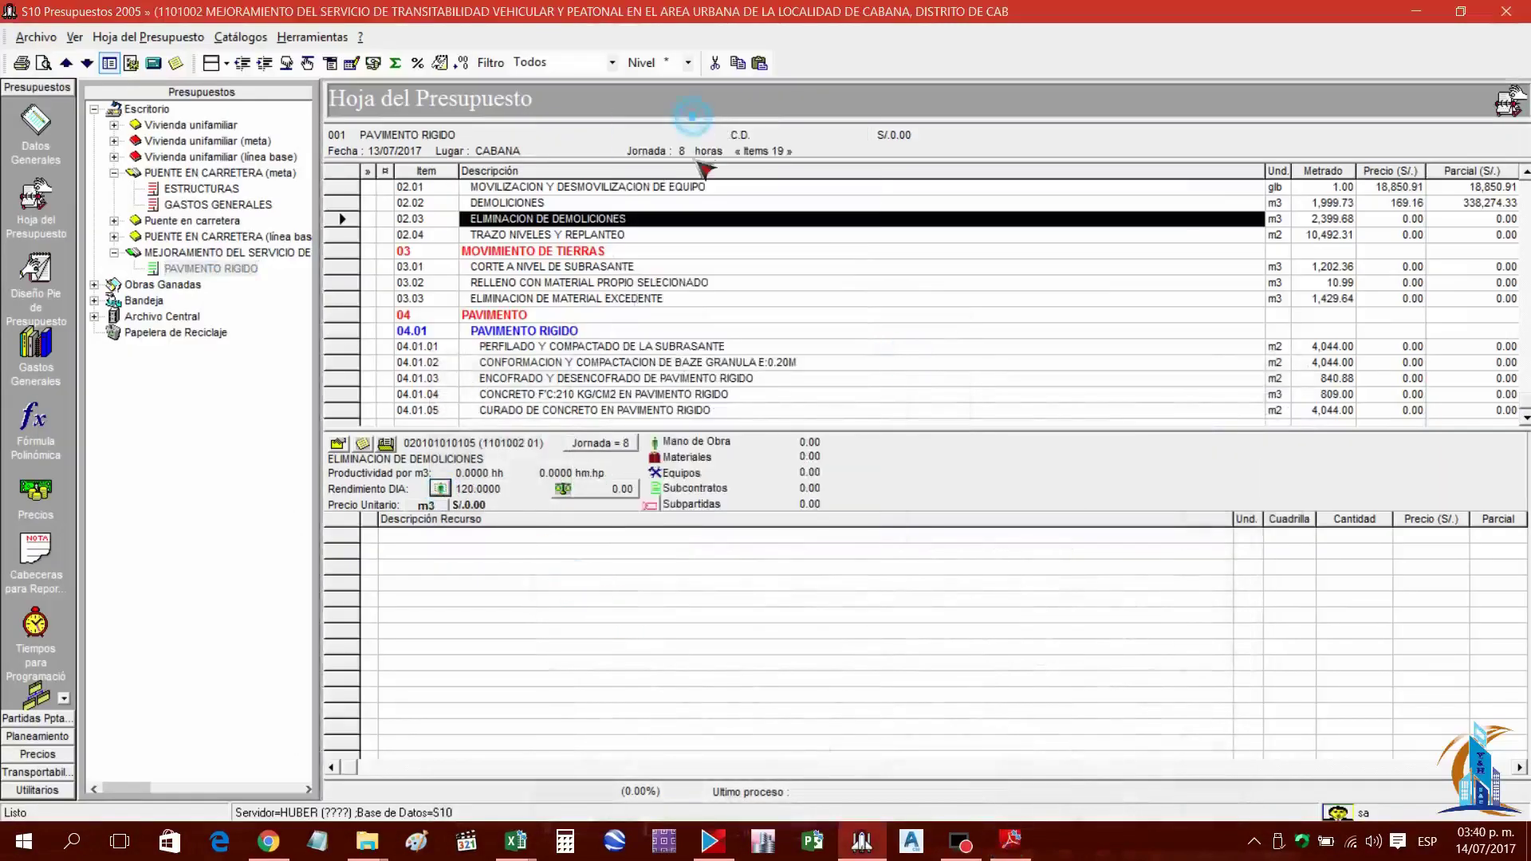
pyautogui.click(1011, 844)
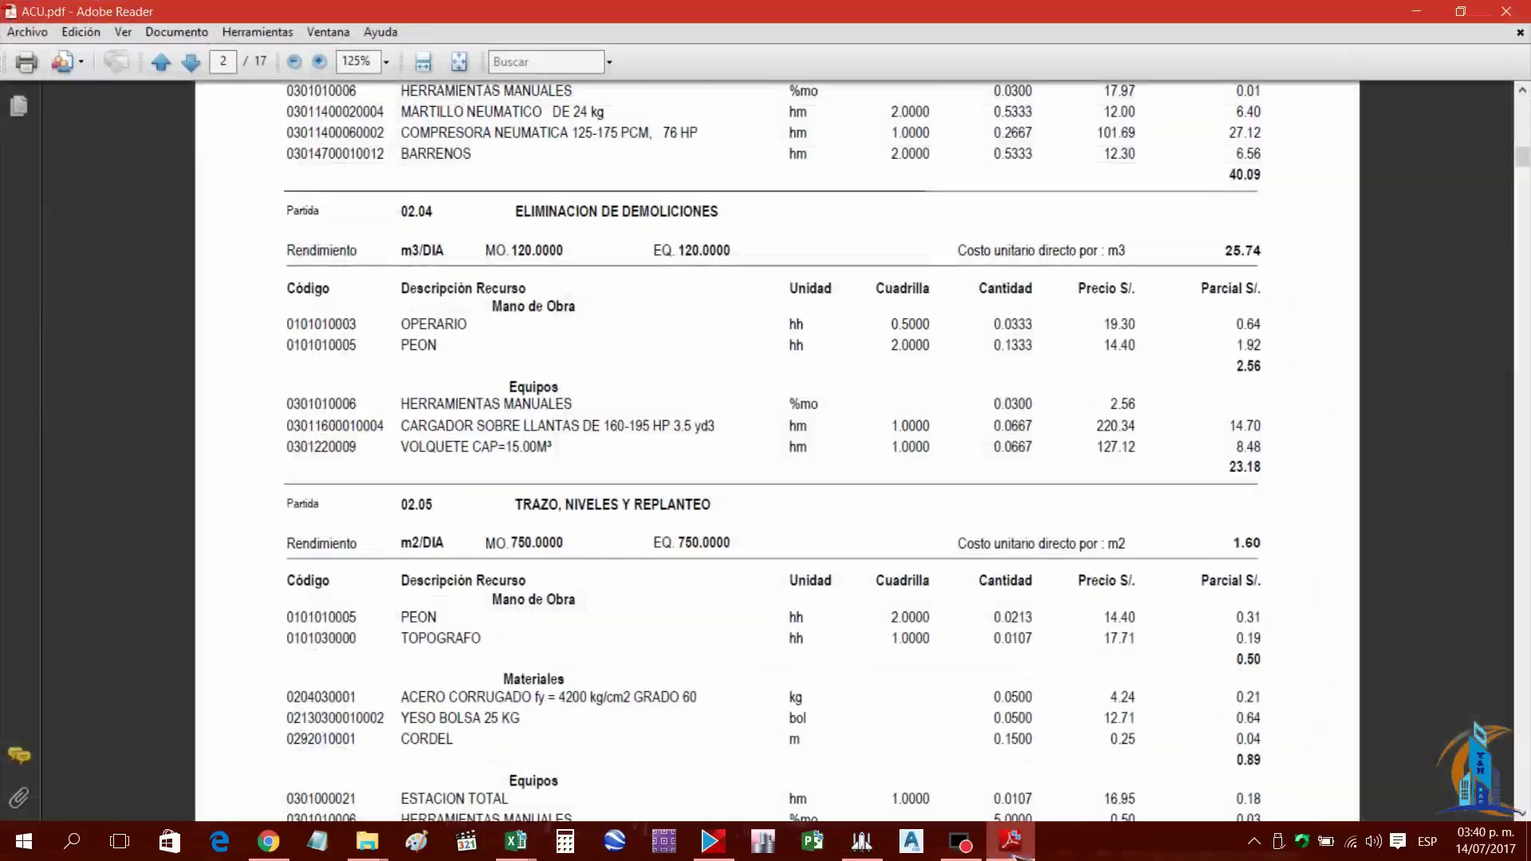
pyautogui.click(1011, 844)
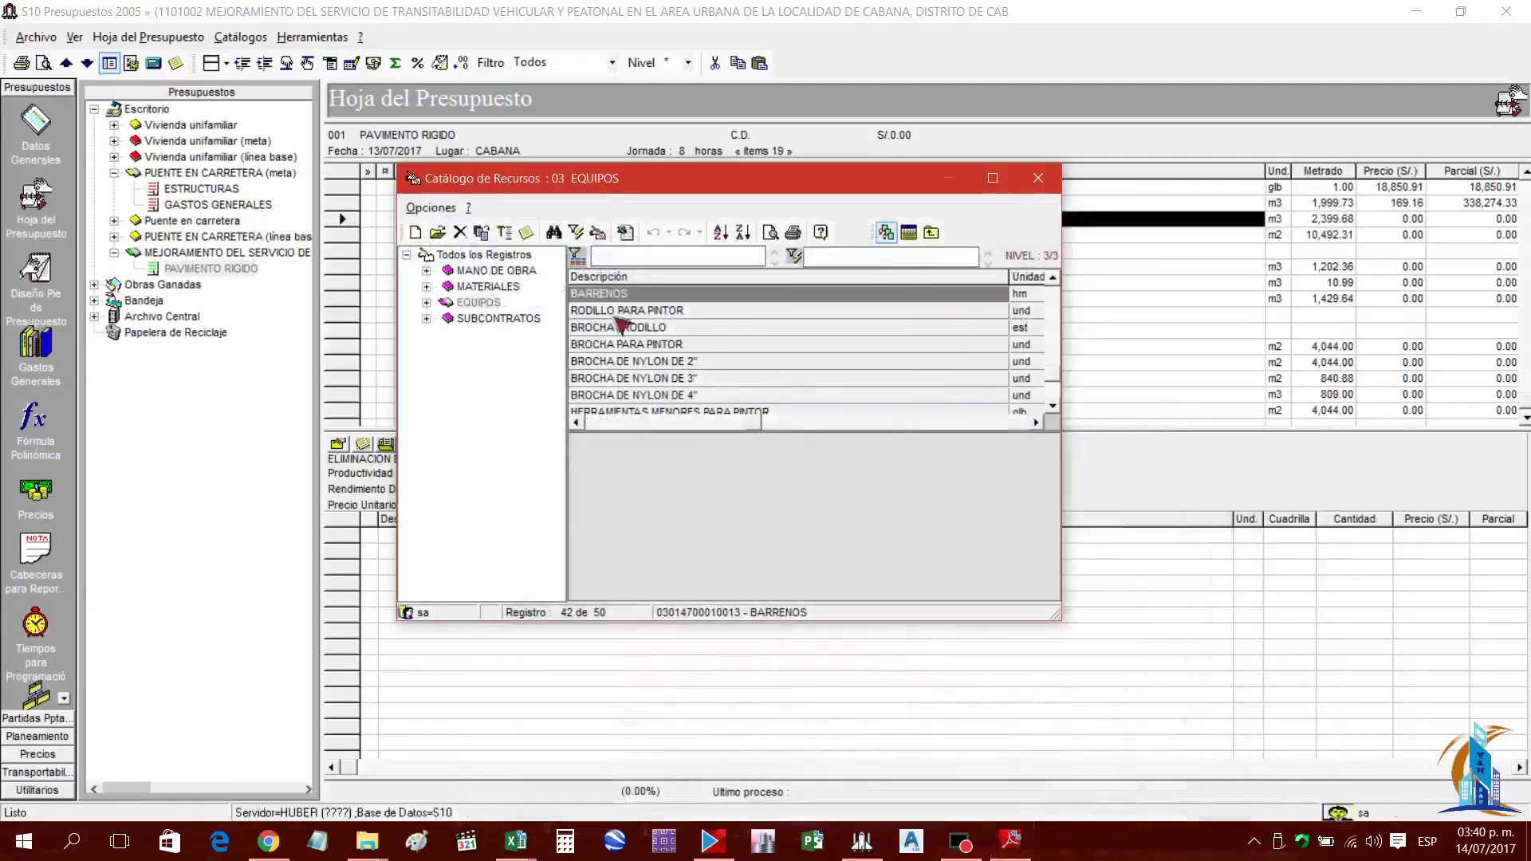
pyautogui.click(514, 271)
pyautogui.click(643, 347)
pyautogui.write('o')
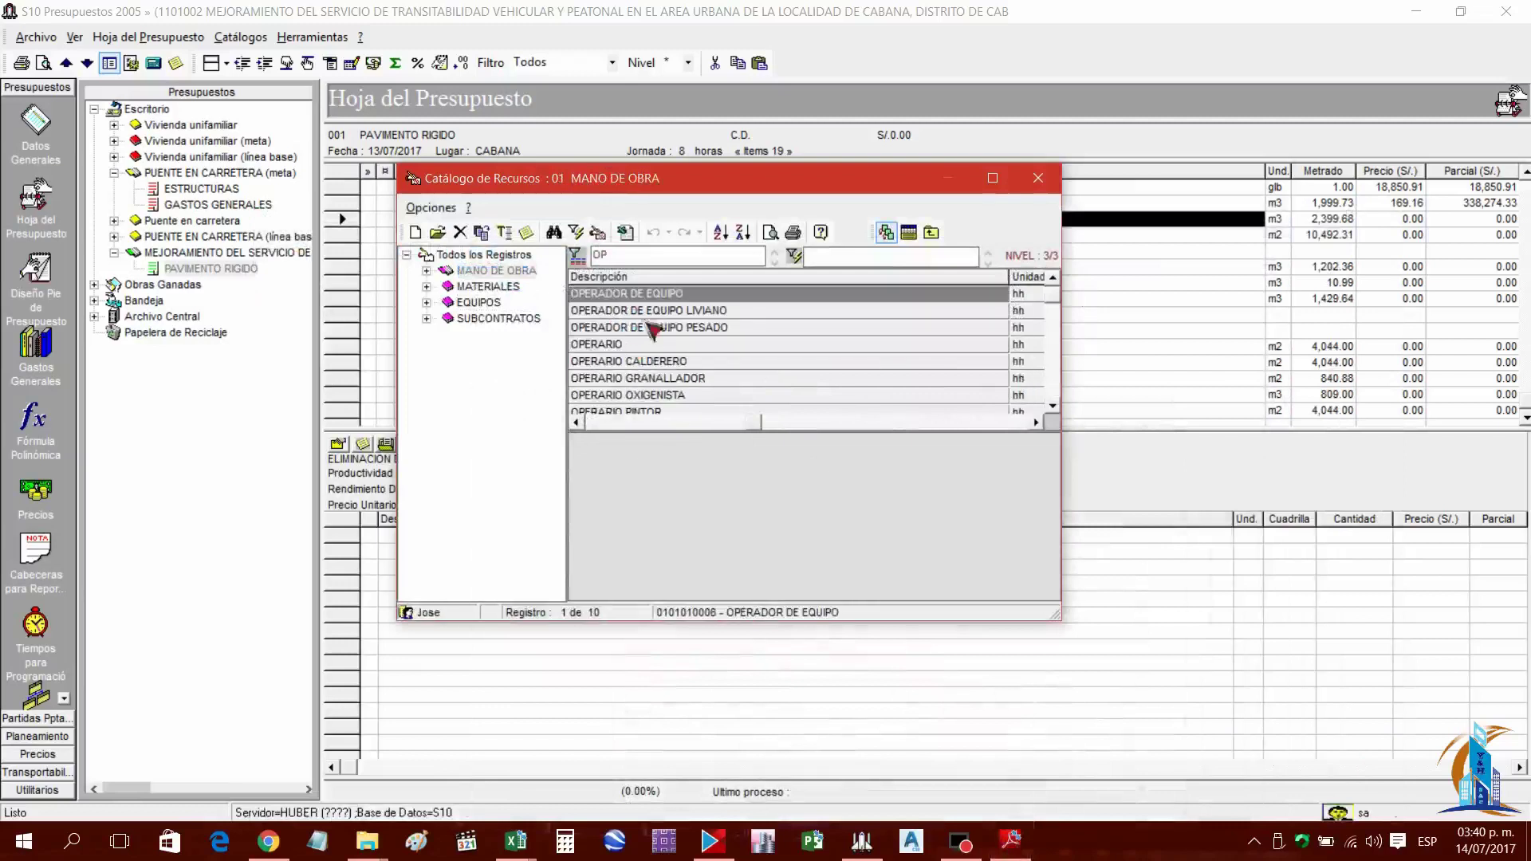
pyautogui.write('P')
pyautogui.doubleClick(599, 295)
# Filter the EQUIPOS catalog by HER and pick HERRAMIENTAS MANUALES in %mo
pyautogui.click(478, 303)
pyautogui.click(592, 312)
pyautogui.write('h')
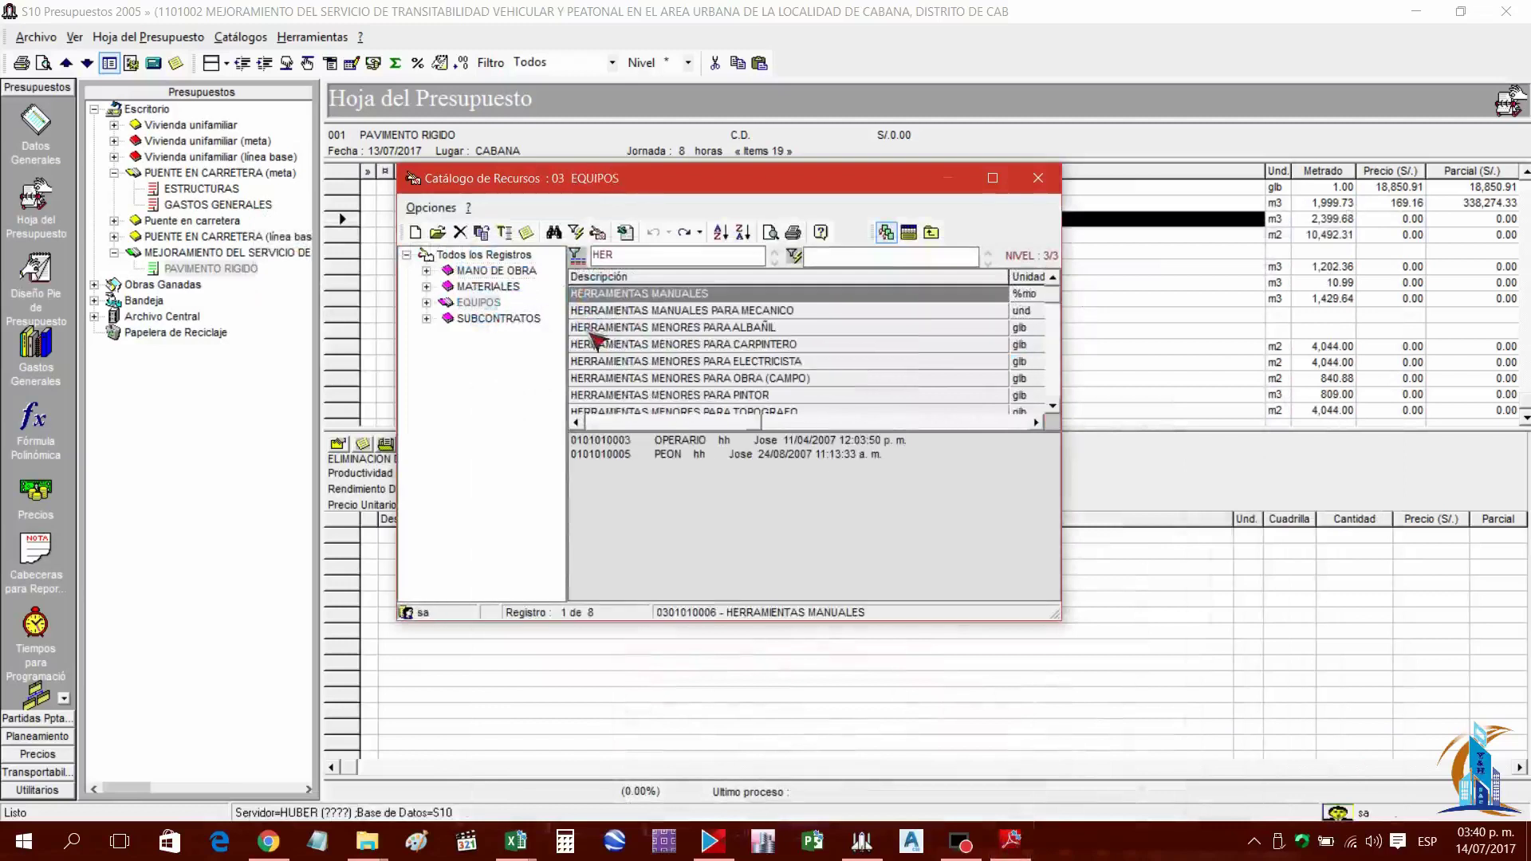
pyautogui.doubleClick(666, 294)
# Check the next equipment in ACU.pdf, filter EQUIPOS by CARGA and pick CARGADOR SOBRE LLANTAS DE 125-135 HP 3 yd3
pyautogui.click(1013, 844)
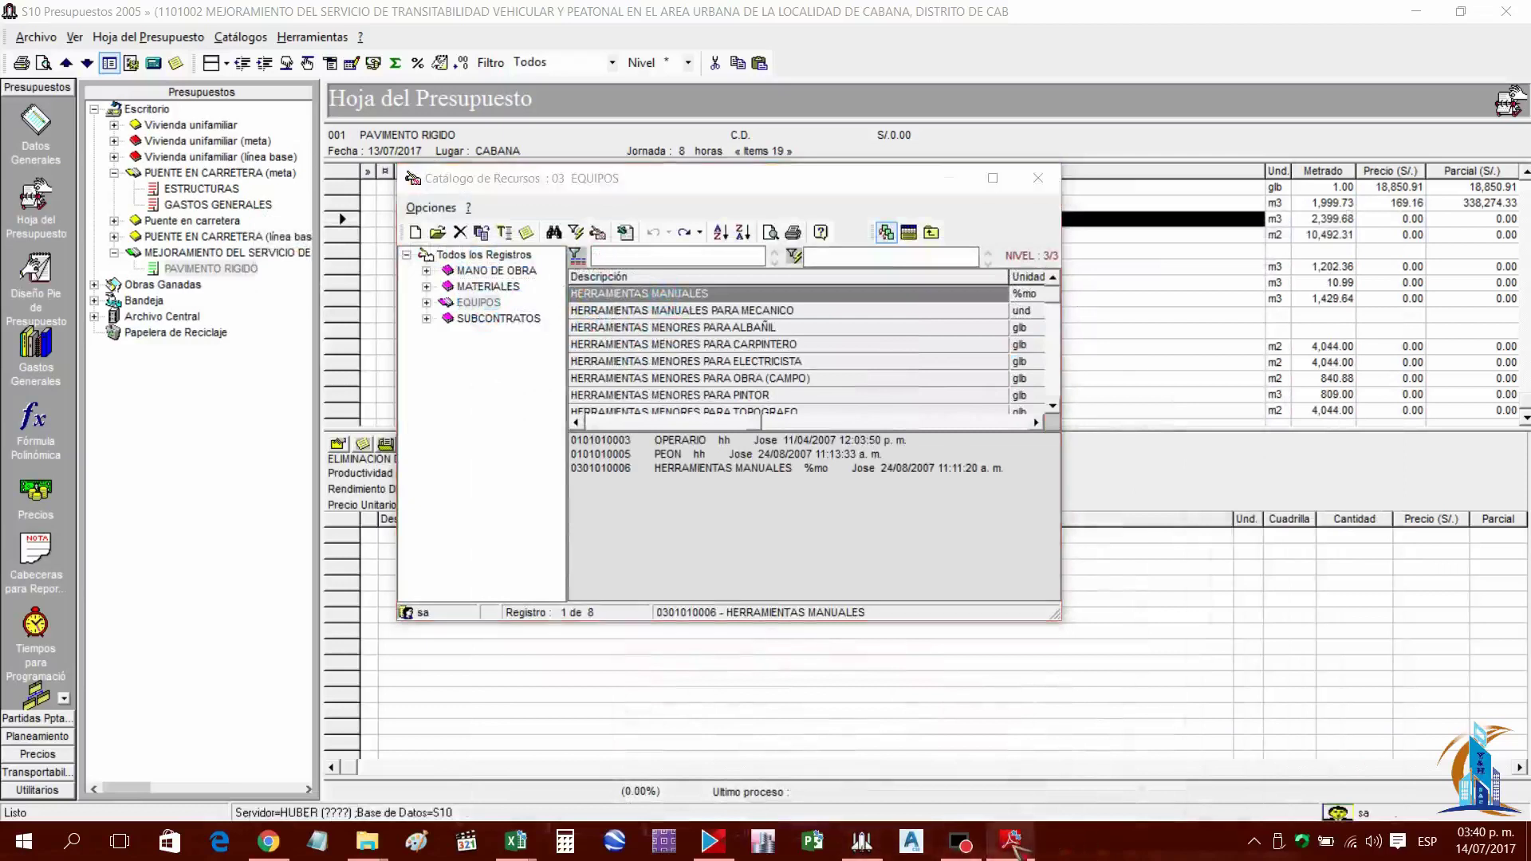
pyautogui.click(1011, 844)
pyautogui.click(677, 344)
pyautogui.write('carga')
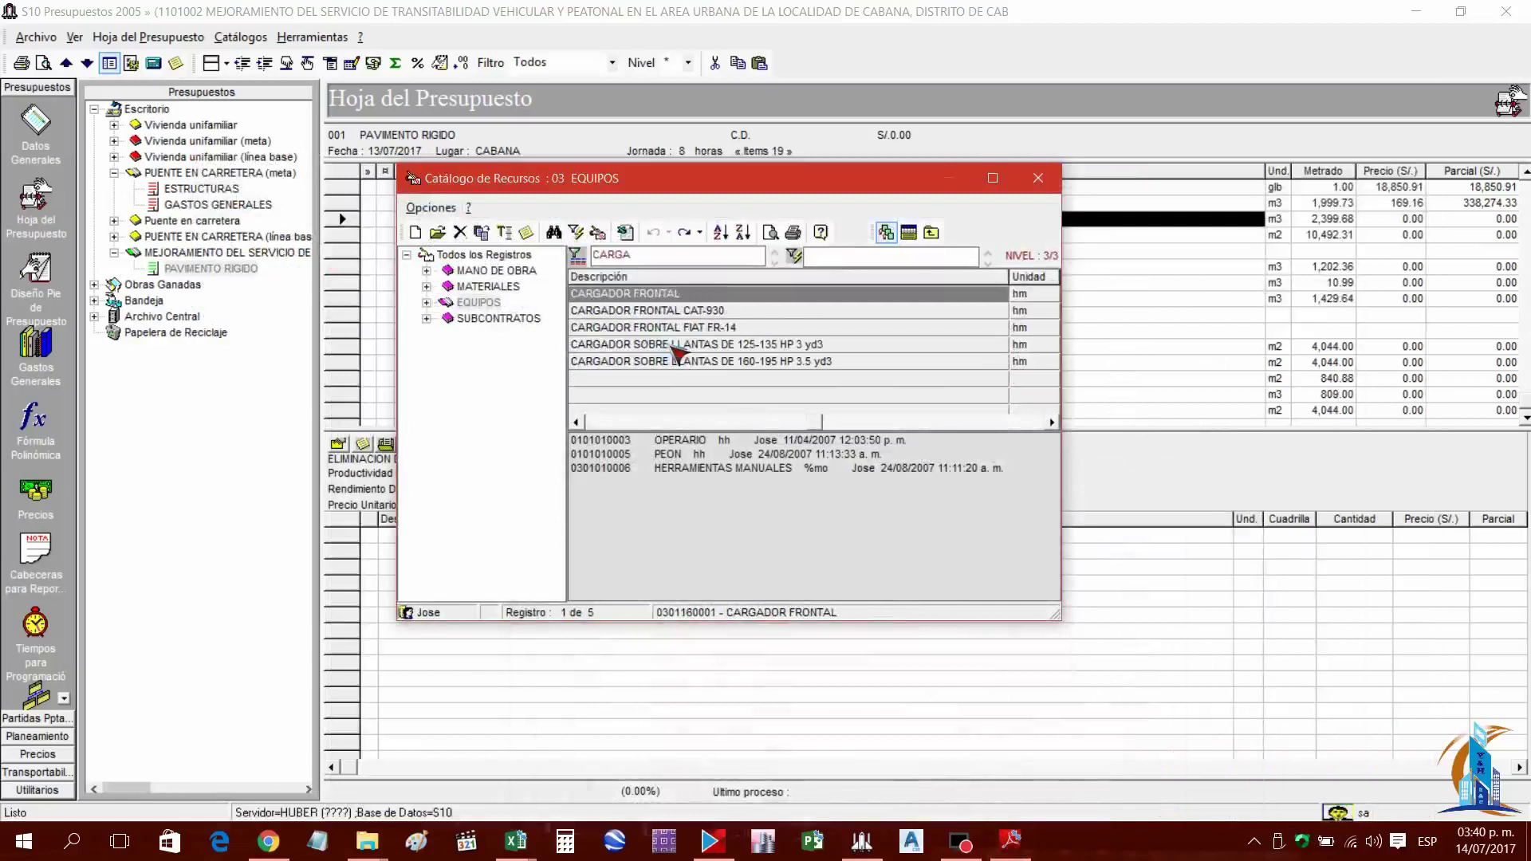
pyautogui.click(662, 344)
pyautogui.doubleClick(684, 348)
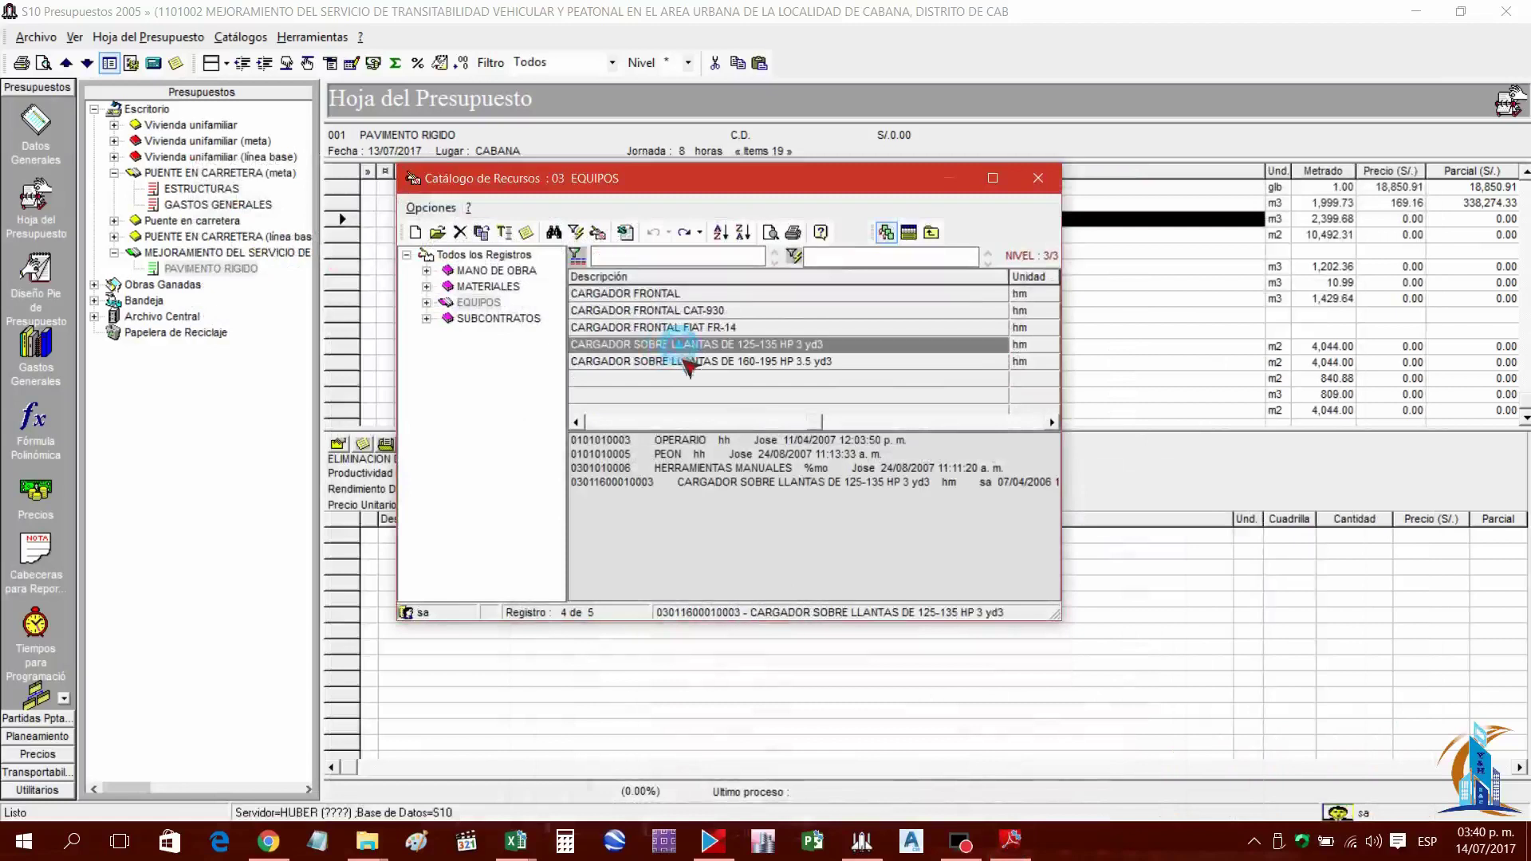
# Search the EQUIPOS catalog for resources starting with V to look for the dump truck
pyautogui.write('v')
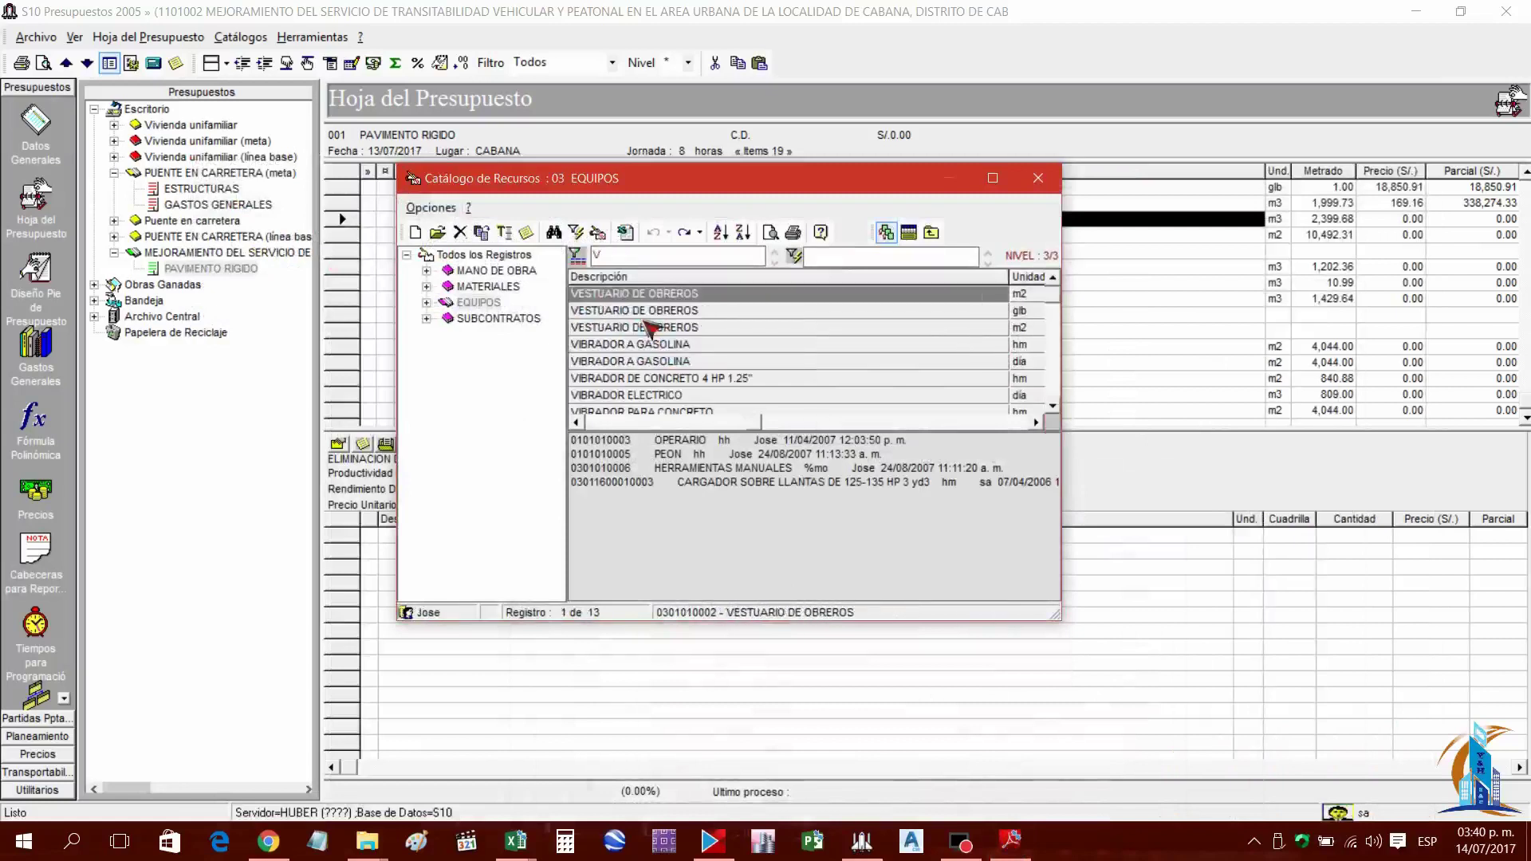
pyautogui.write('e')
pyautogui.press('BackSpace')
pyautogui.click(479, 302)
pyautogui.click(626, 344)
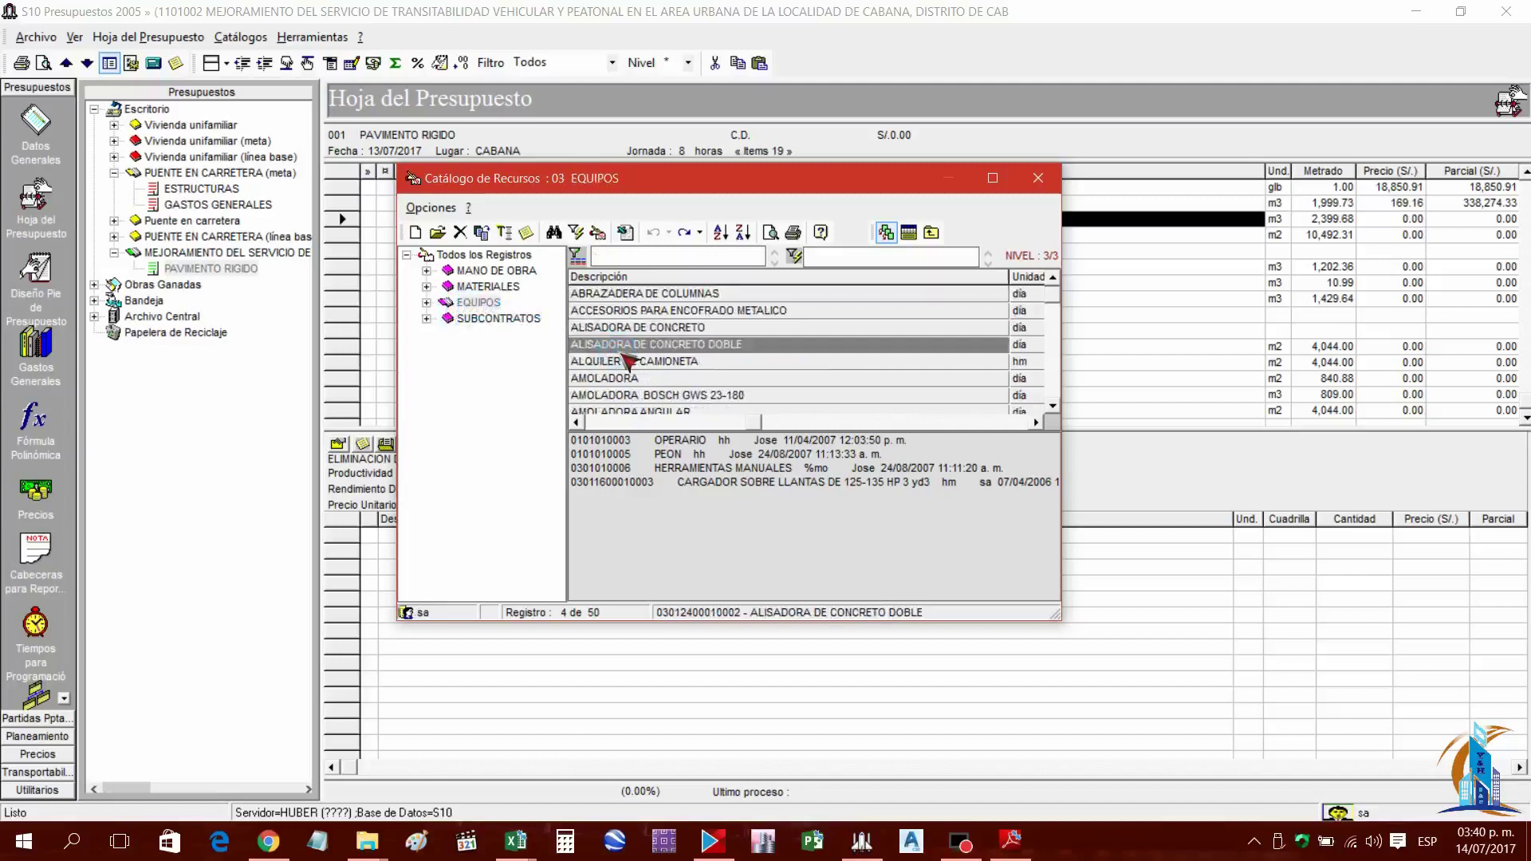
pyautogui.write('V')
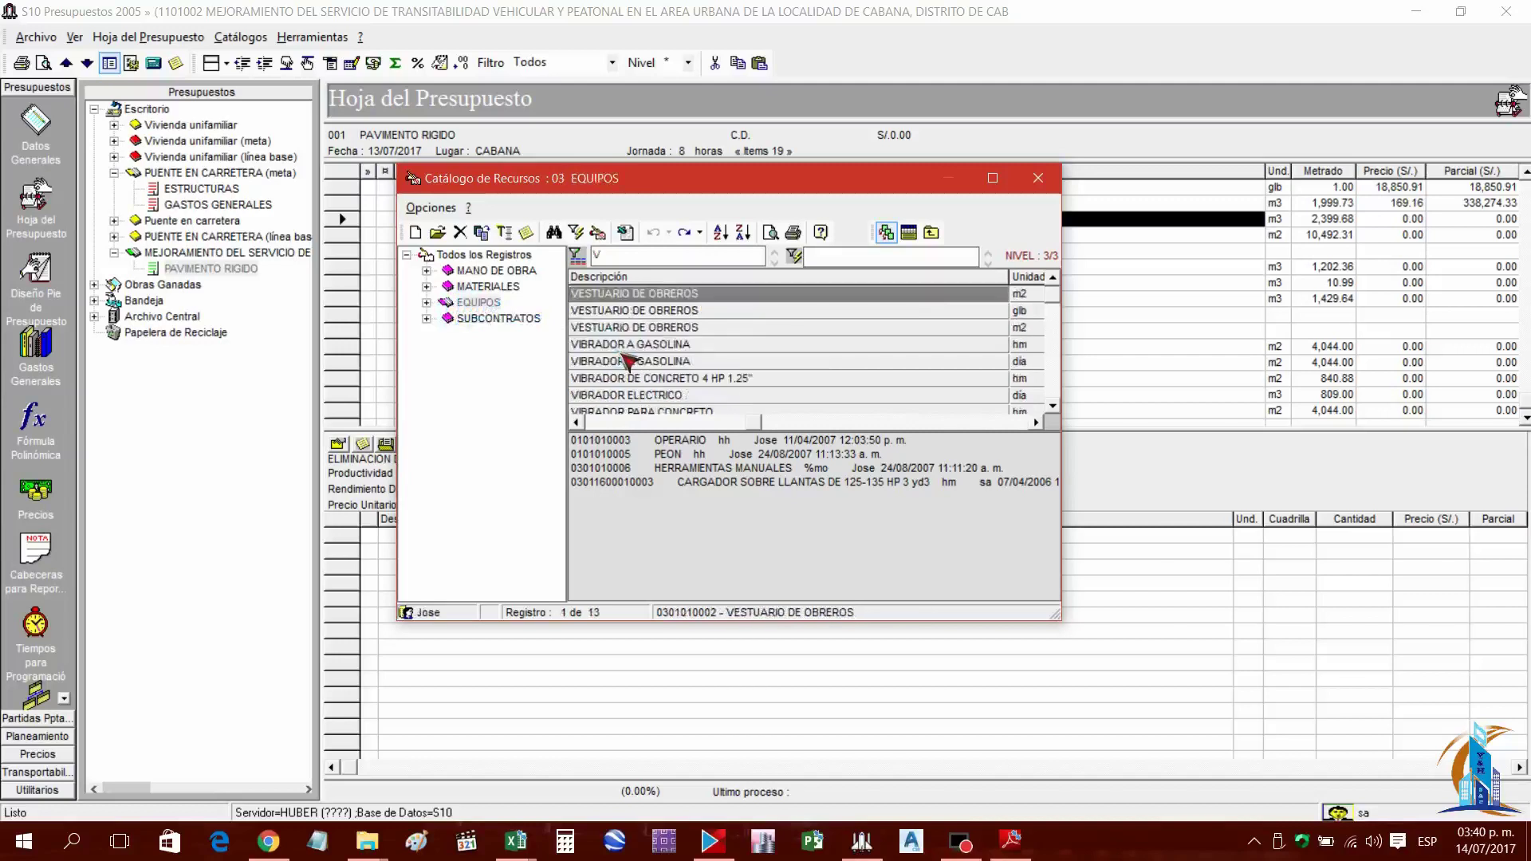
pyautogui.press('BackSpace')
pyautogui.click(600, 313)
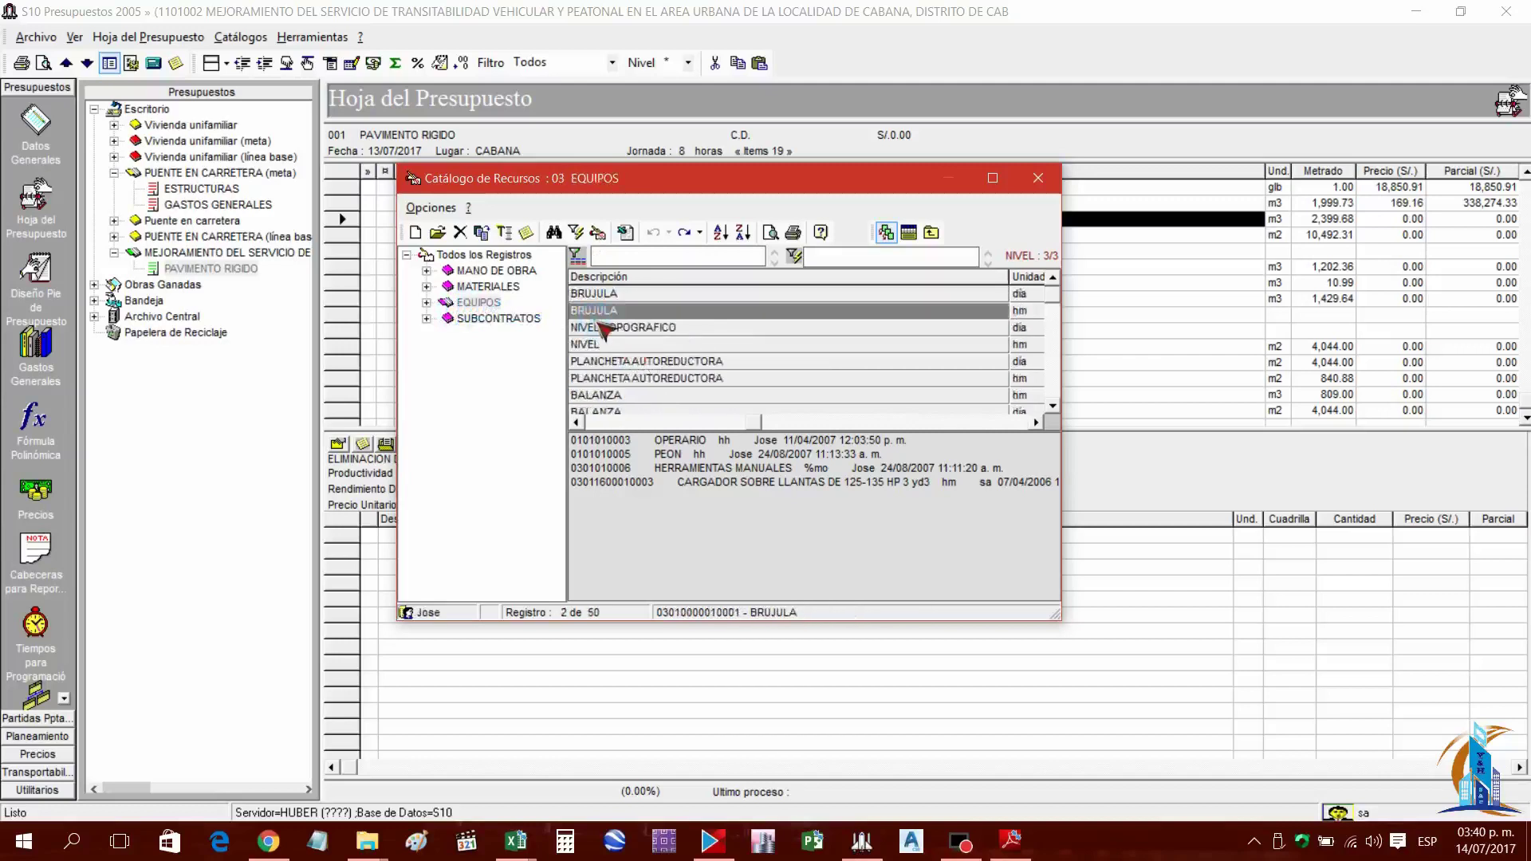
pyautogui.write('V')
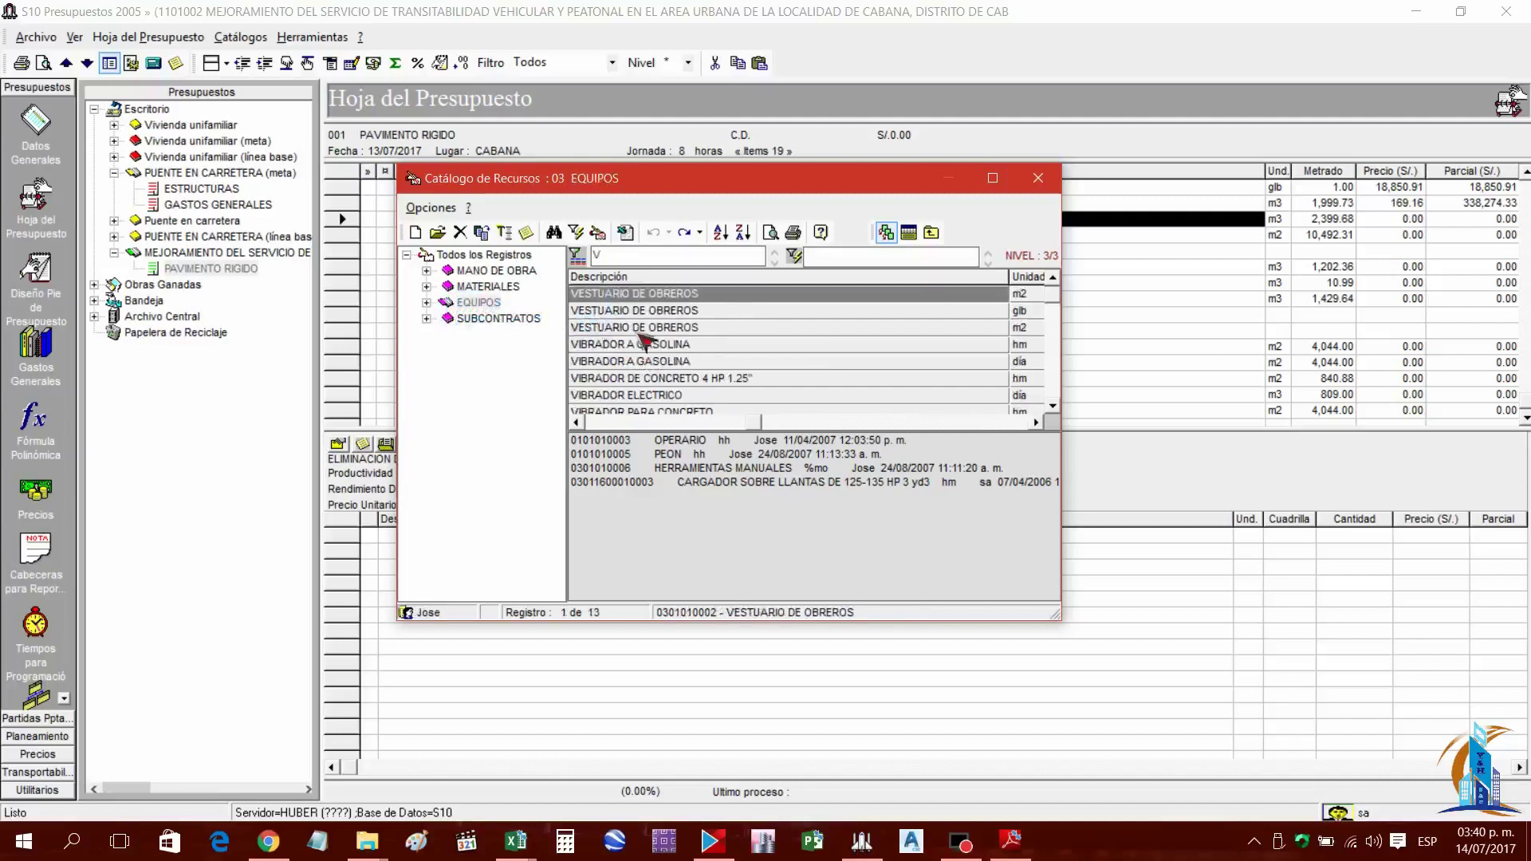
pyautogui.click(640, 363)
pyautogui.click(669, 394)
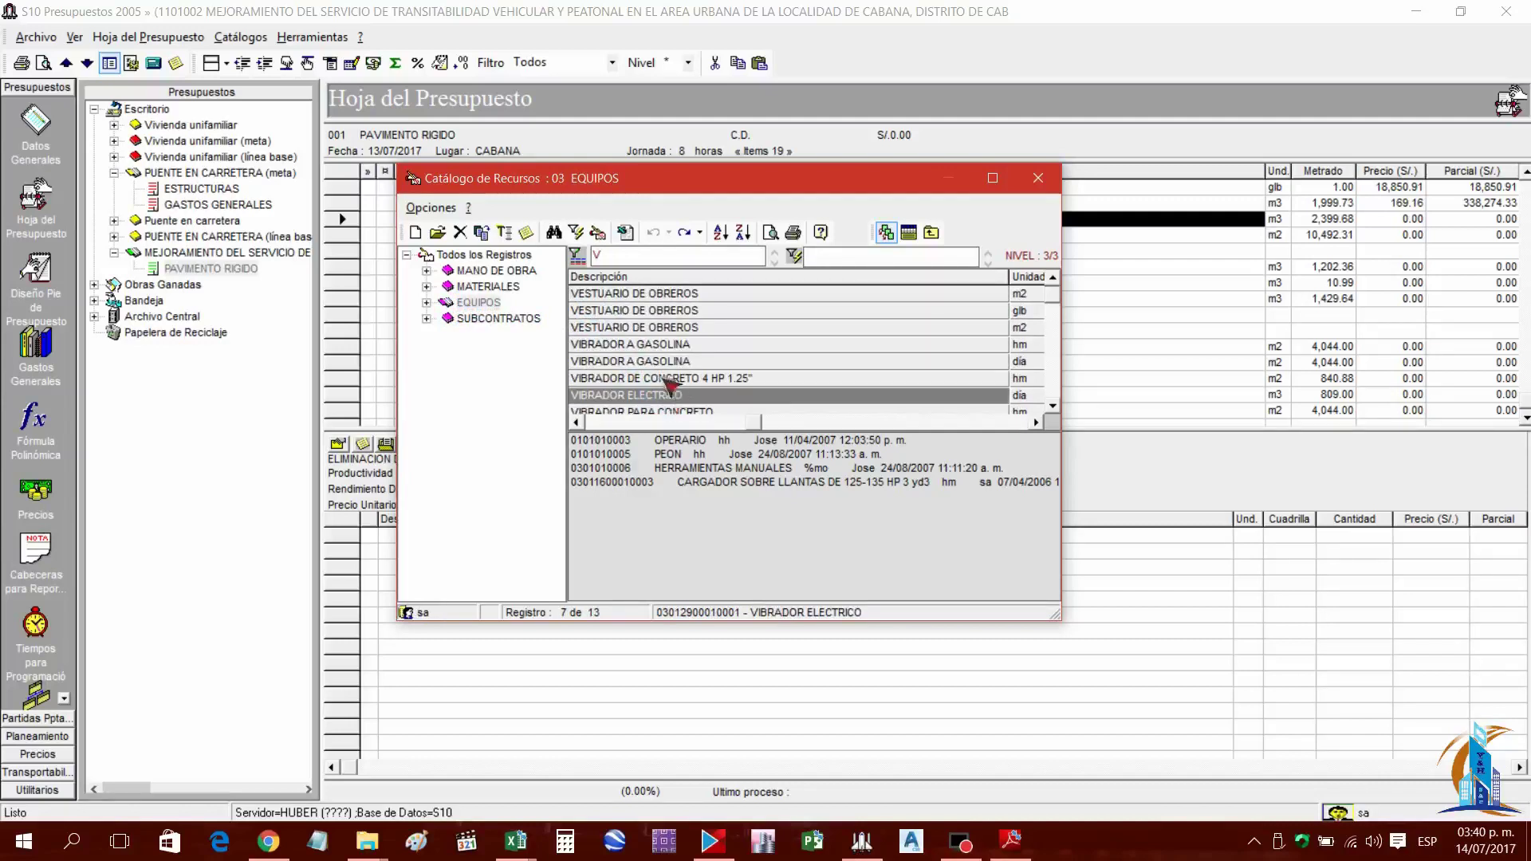
# Duplicate VIBRADOR DE CONCRETO 4 HP 1.25" as a new equipment resource named VOLQUETE CAP_ 15M3, checking the description in ACU.pdf
pyautogui.rightClick(666, 377)
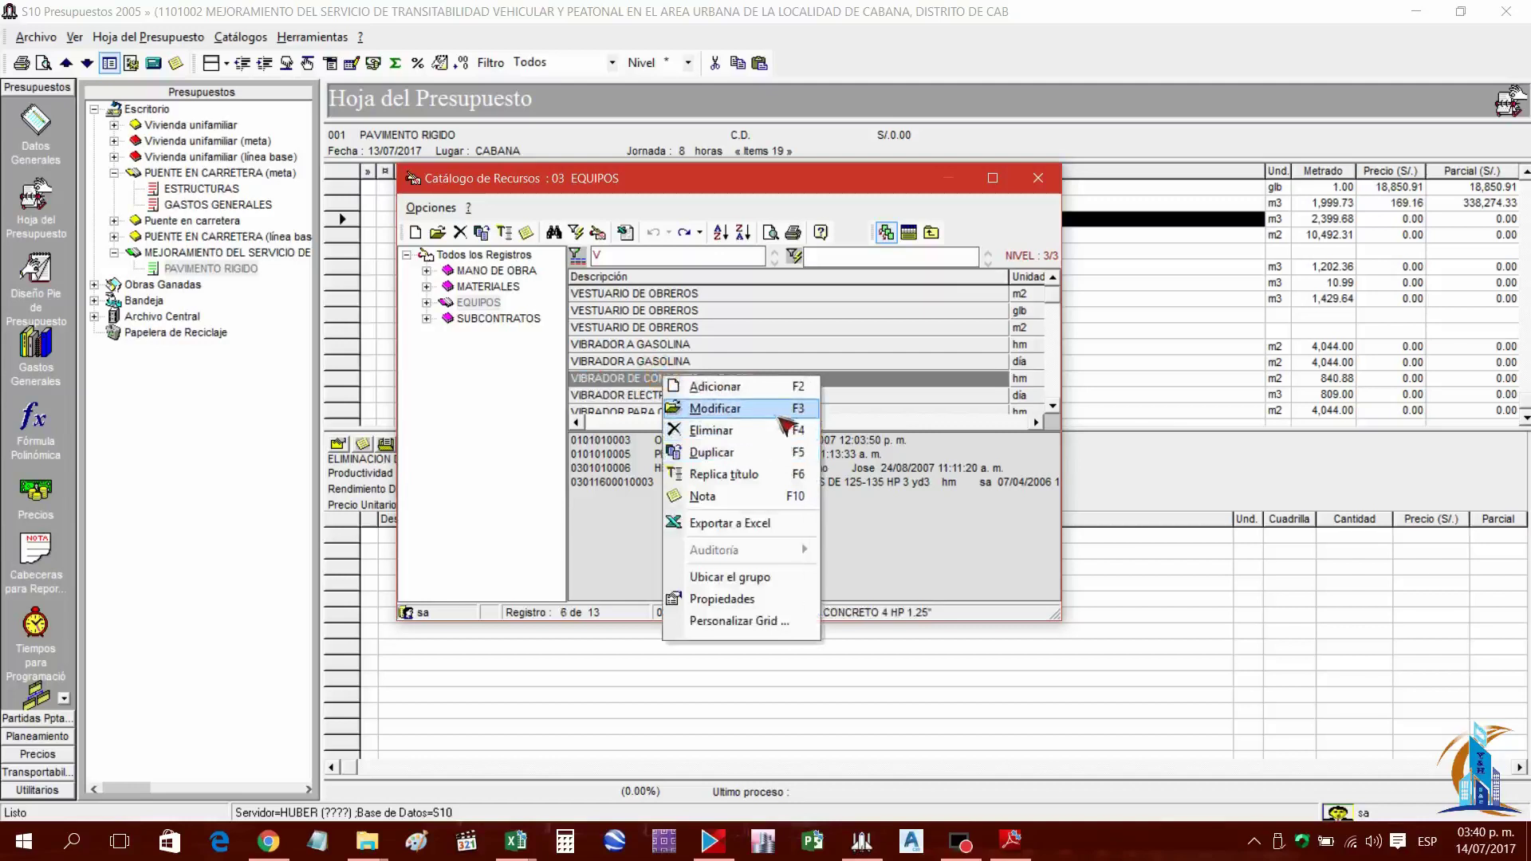
pyautogui.click(717, 452)
pyautogui.moveTo(808, 229); pyautogui.dragTo(527, 236)
pyautogui.write('VOLQUETE')
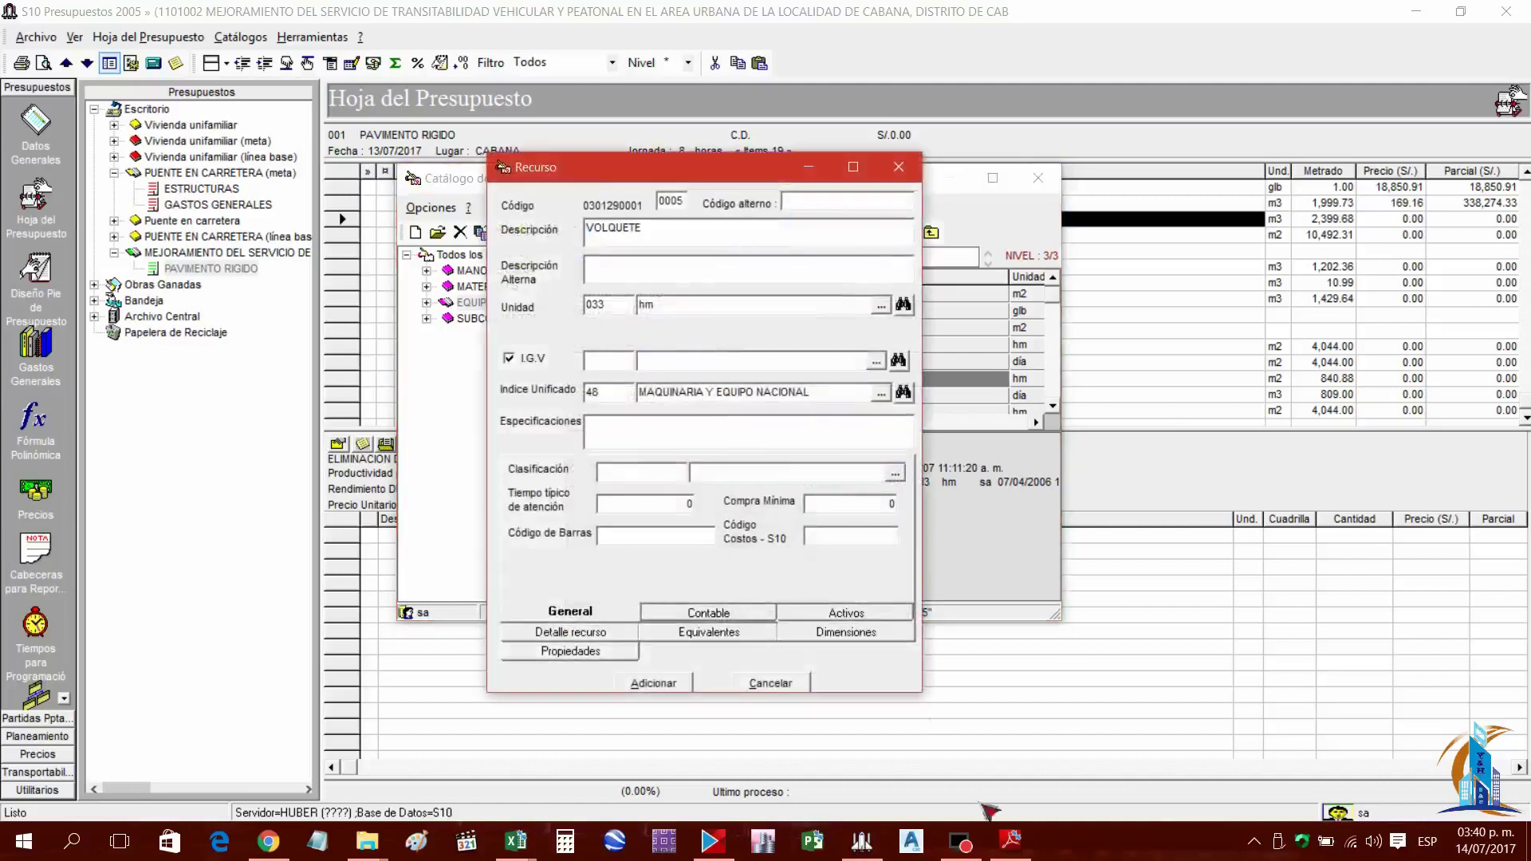
pyautogui.click(1011, 844)
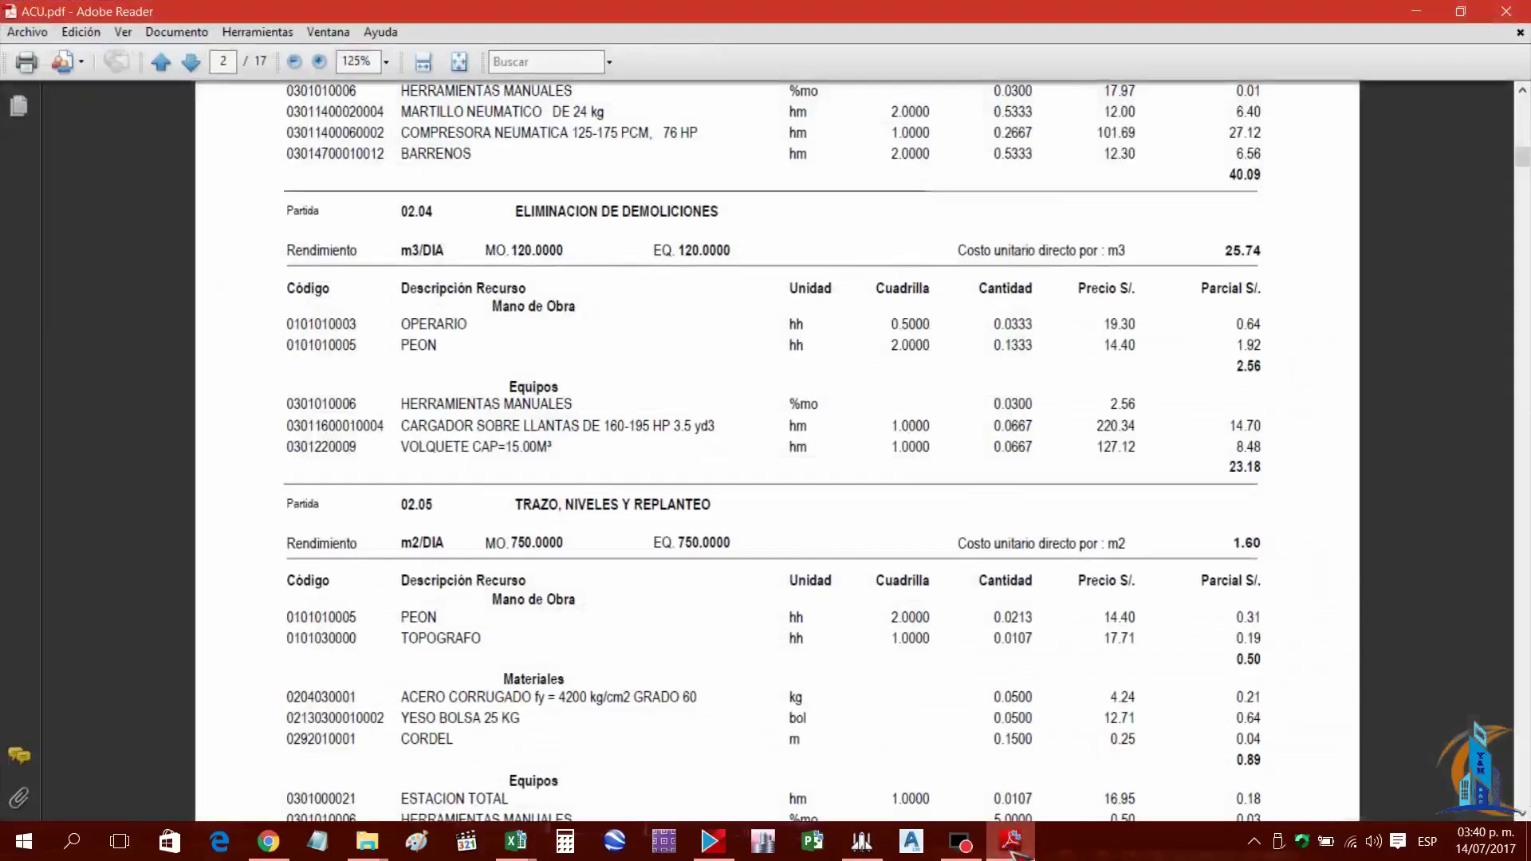
pyautogui.click(1013, 848)
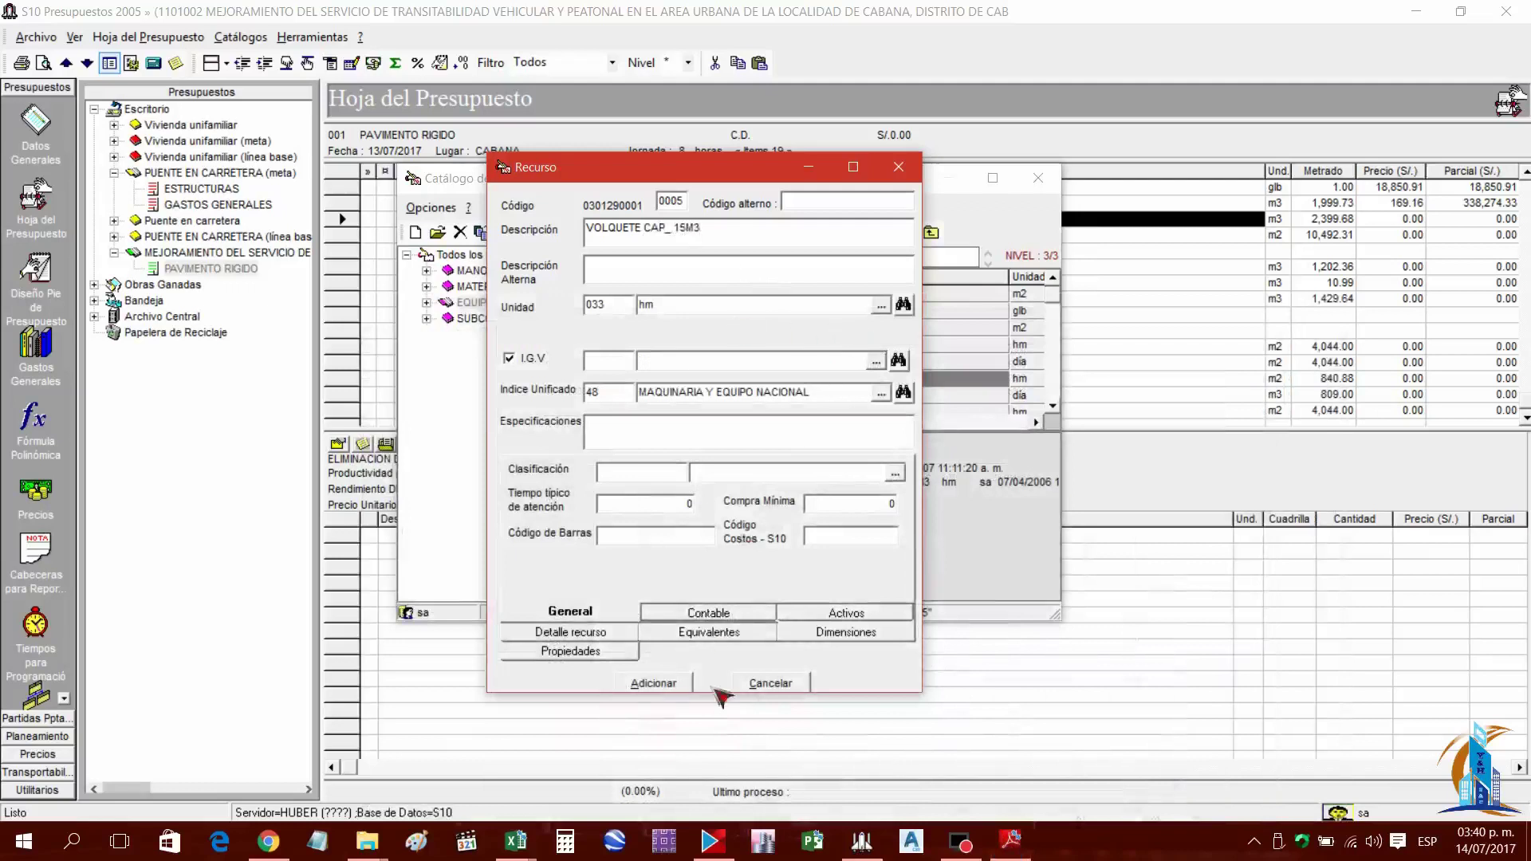
pyautogui.click(654, 684)
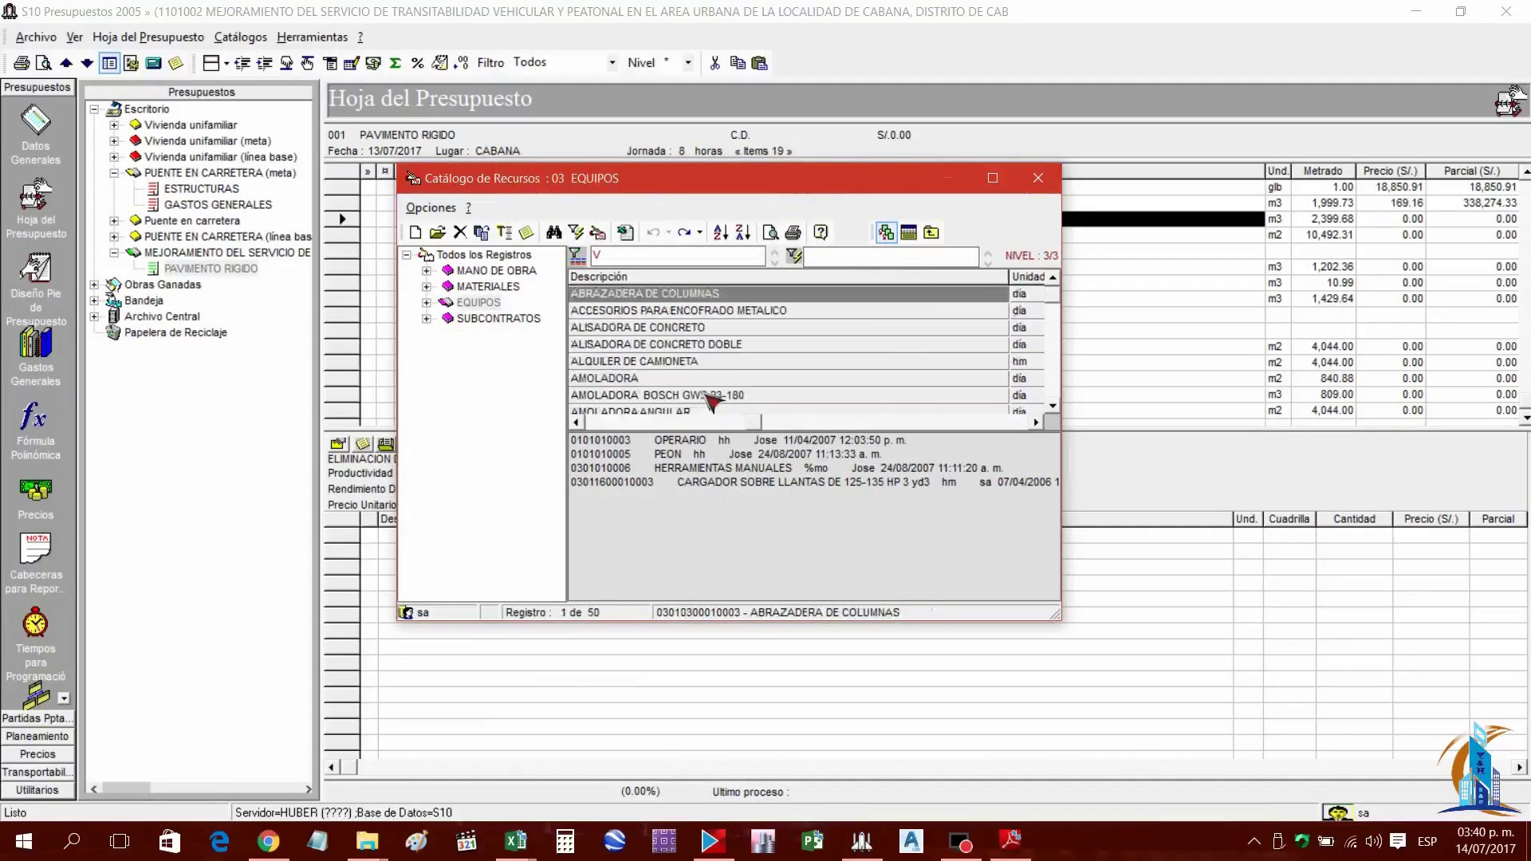
# Filter EQUIPOS by VOL, pick VOLQUETE CAP_ 15M3, recheck ACU.pdf and bring the picked resources into the ELIMINACION DE DEMOLICIONES analysis
pyautogui.write('O')
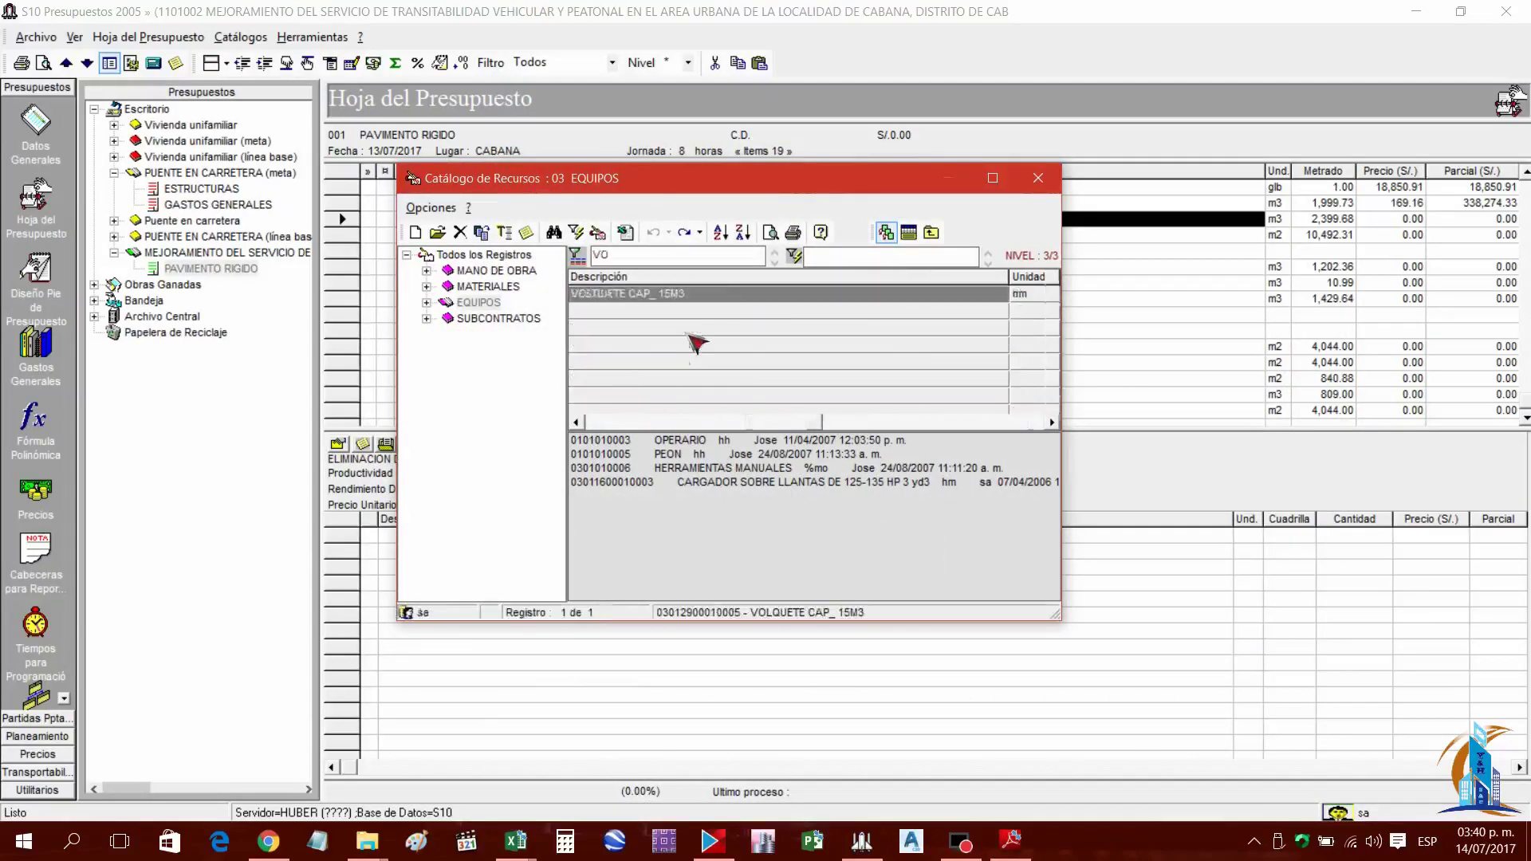
pyautogui.write('L')
pyautogui.doubleClick(684, 295)
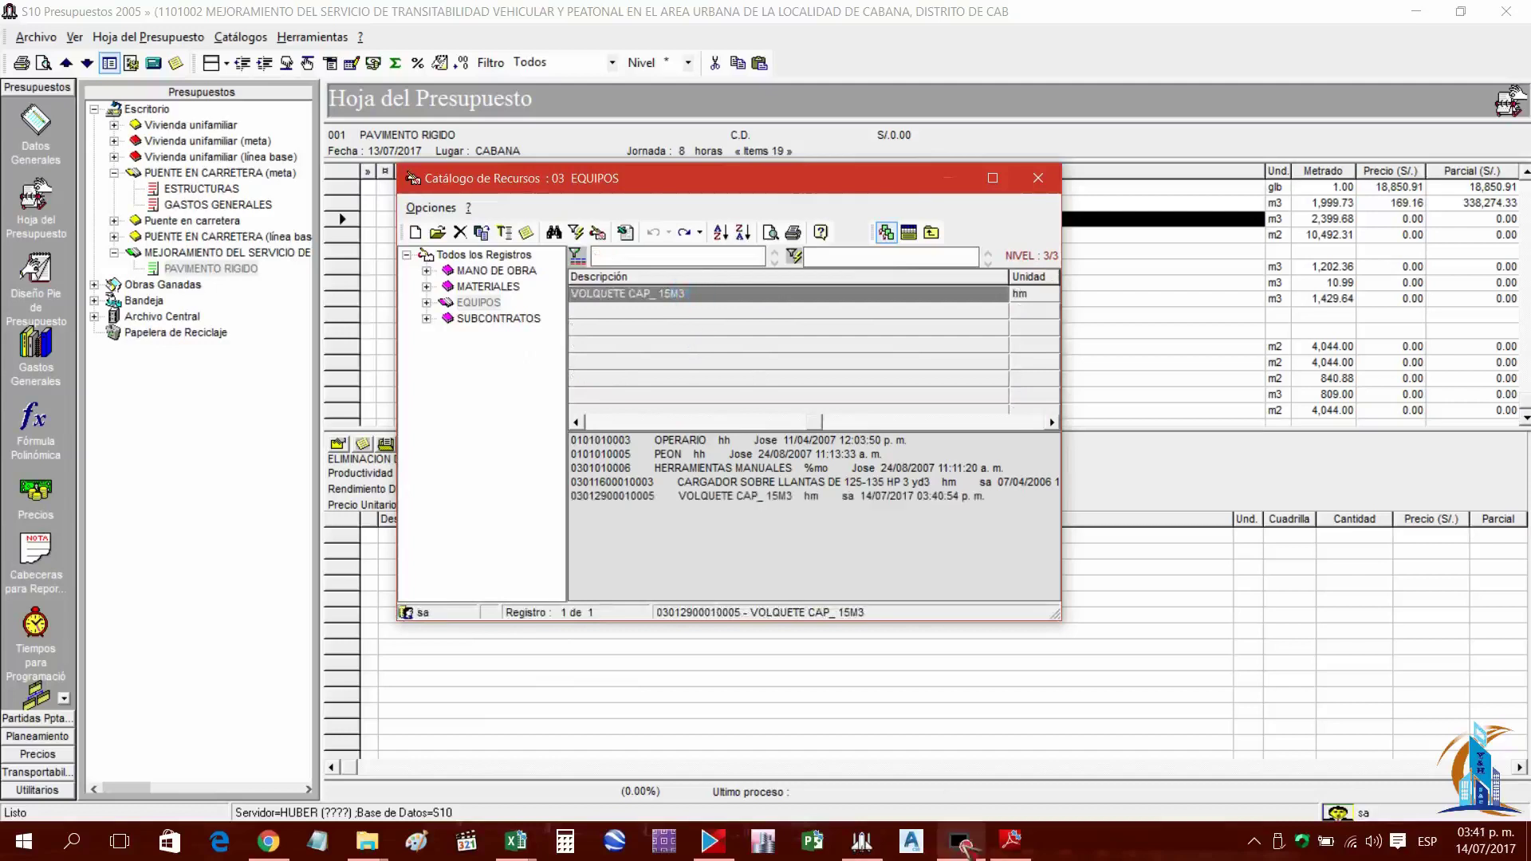
pyautogui.click(1012, 851)
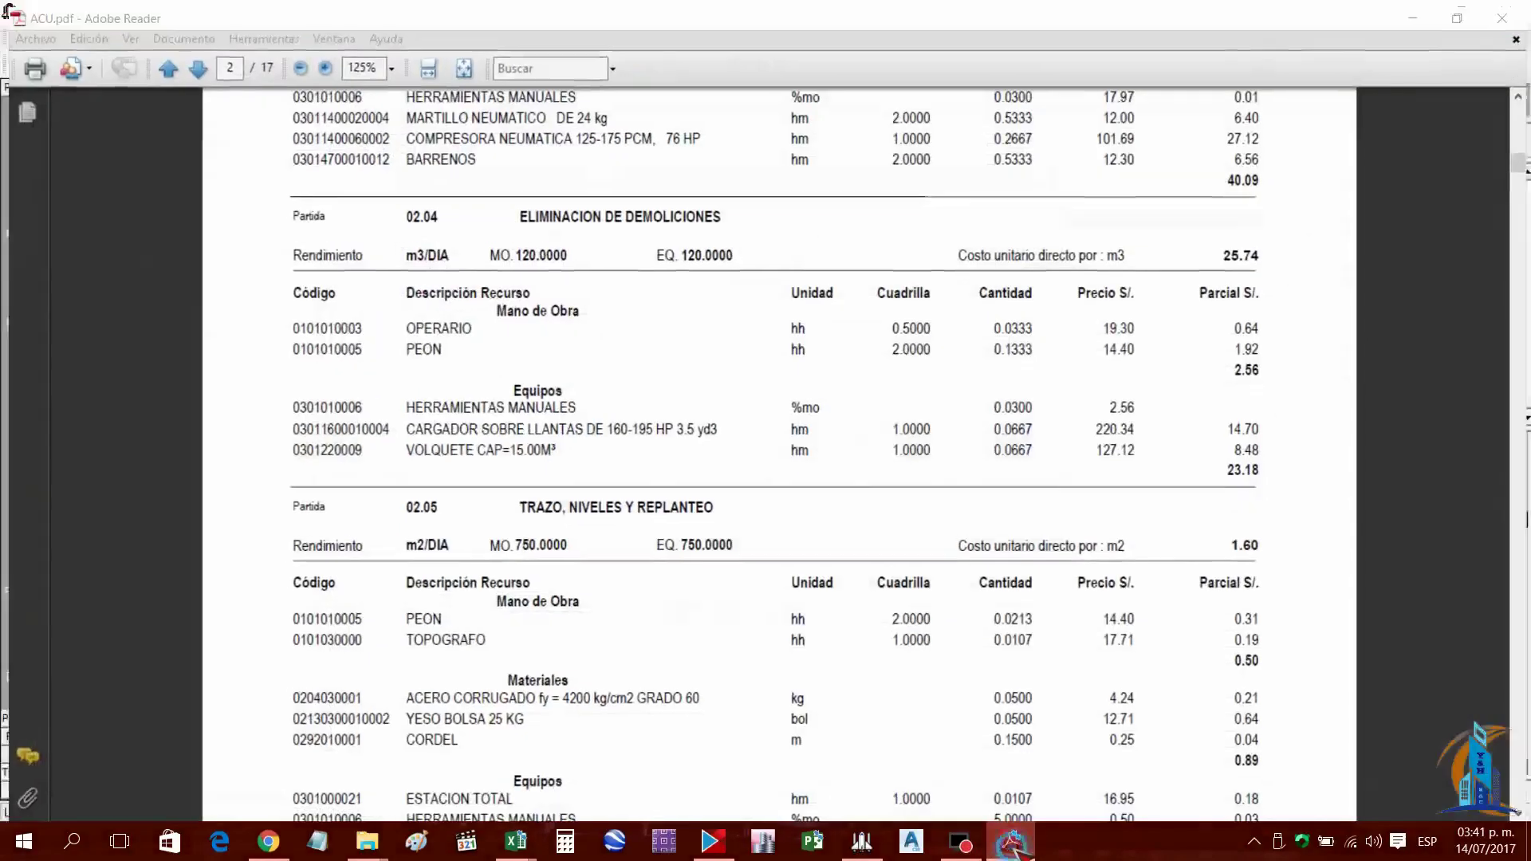
pyautogui.click(1013, 844)
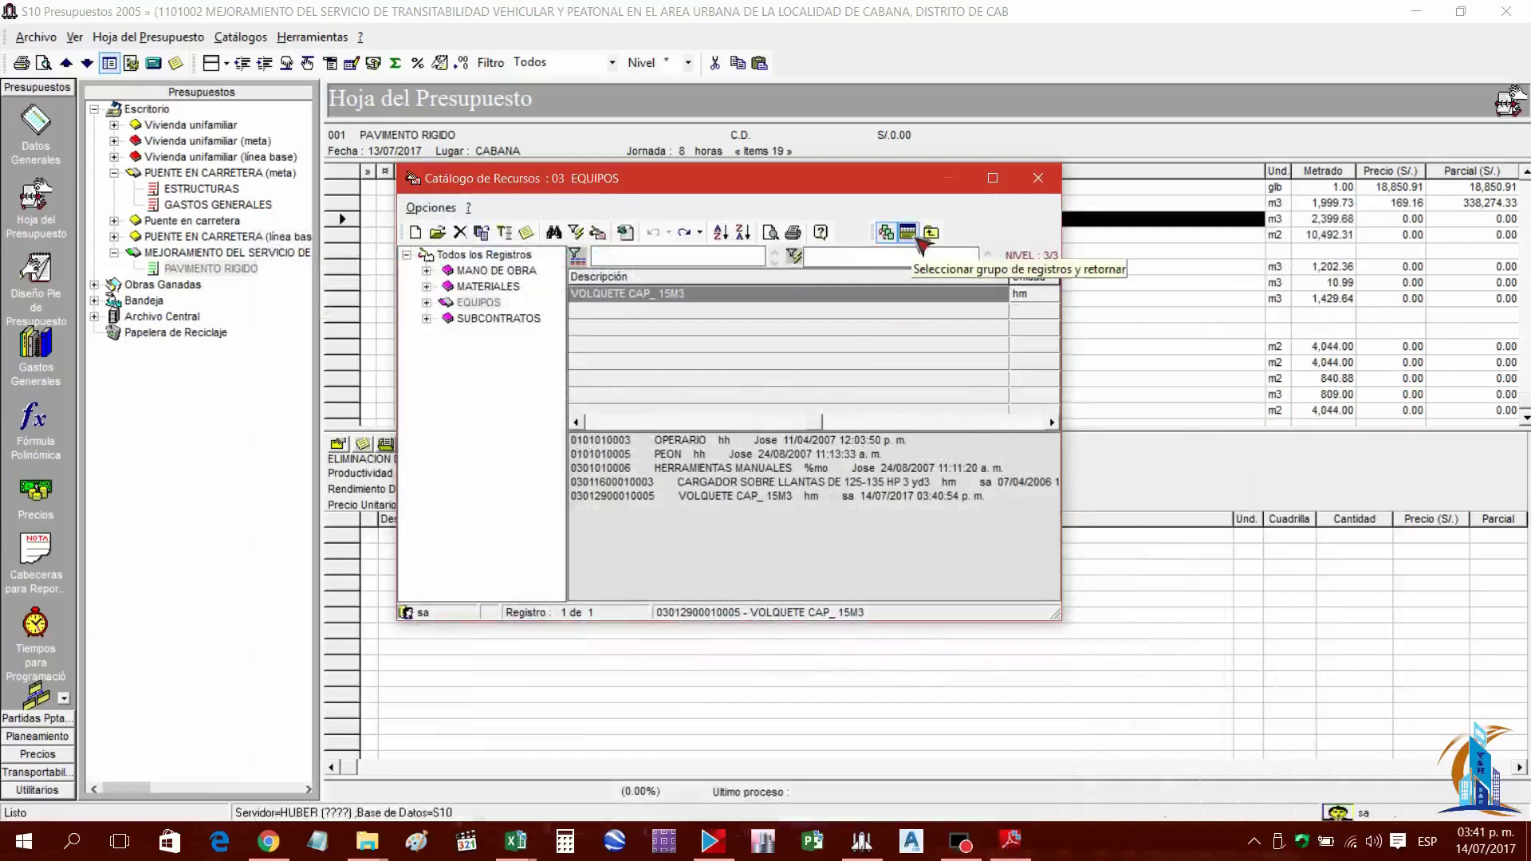
pyautogui.click(886, 232)
# Check ACU.pdf, then set the cuadrilla of OPERARIO to 0.5 and PEON to 1, and the cantidad of HERRAMIENTAS MANUALES to 3
pyautogui.click(1012, 846)
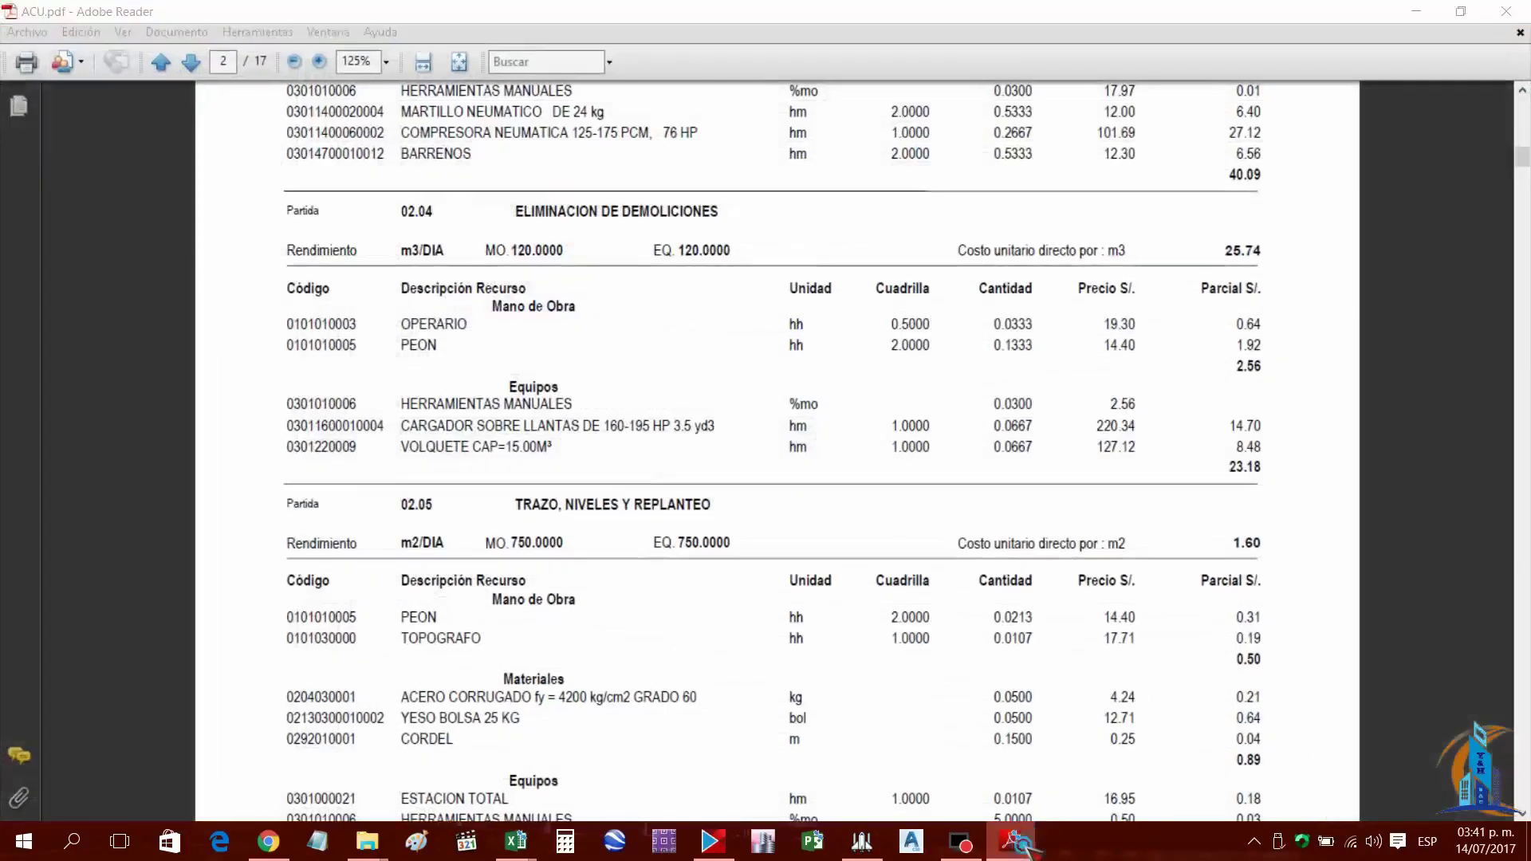
pyautogui.click(1013, 844)
pyautogui.click(1292, 537)
pyautogui.click(1297, 543)
pyautogui.write('.5')
pyautogui.press('Return')
pyautogui.write('1')
pyautogui.press('Return')
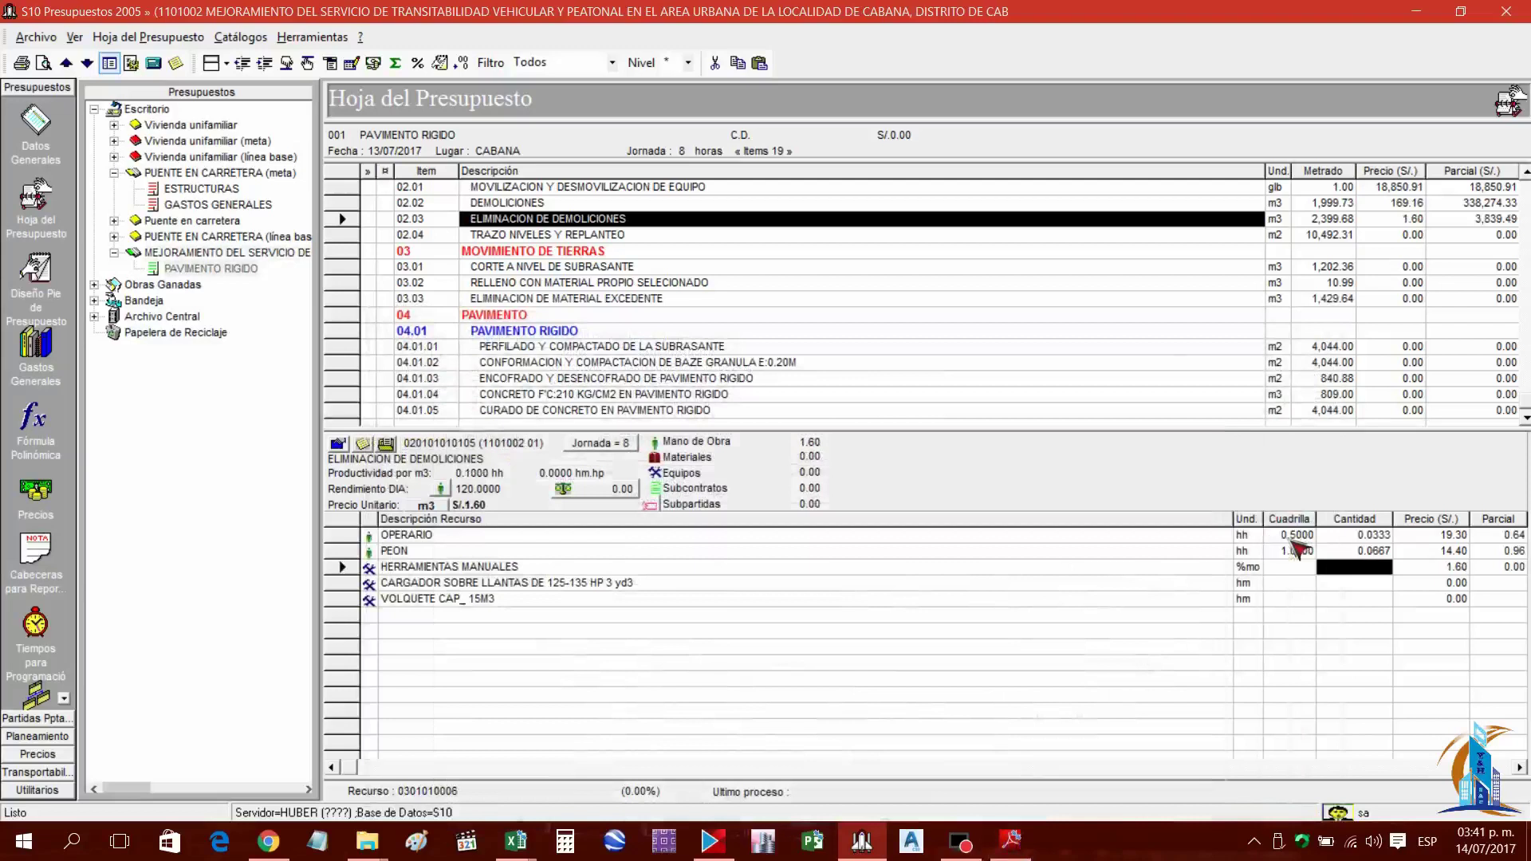
pyautogui.write('3')
pyautogui.press('Return')
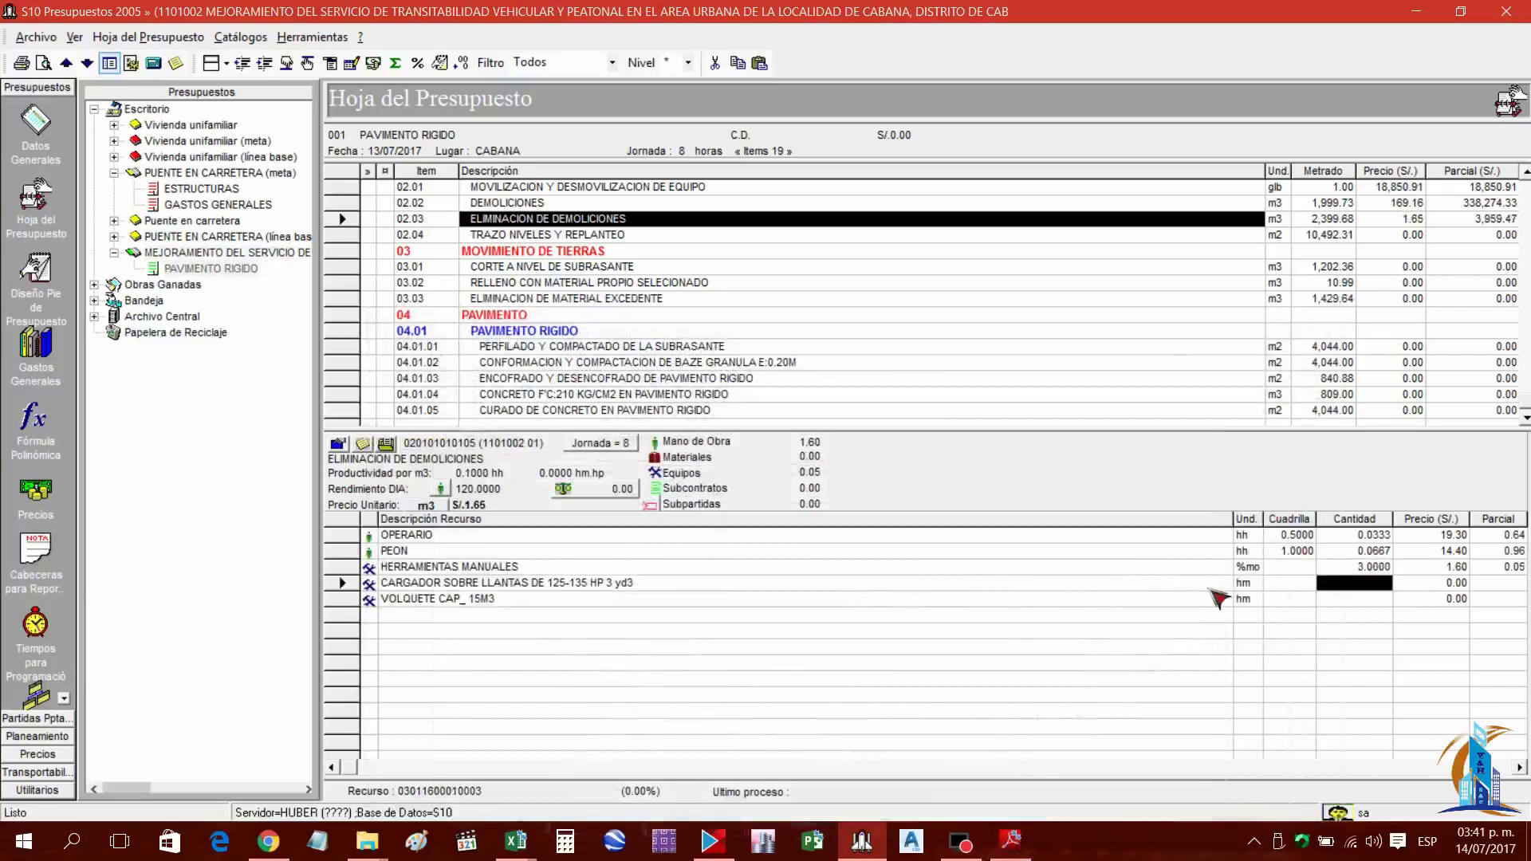
# Set the cantidad of CARGADOR SOBRE LLANTAS and VOLQUETE CAP_ 15M3 to 1 each
pyautogui.write('1')
pyautogui.press('Return')
pyautogui.write('1')
pyautogui.press('Return')
# Look up the CARGADOR SOBRE LLANTAS price in ACU.pdf and set its precio to 220.34 in S10
pyautogui.press('Up')
pyautogui.press('Right')
pyautogui.click(1011, 841)
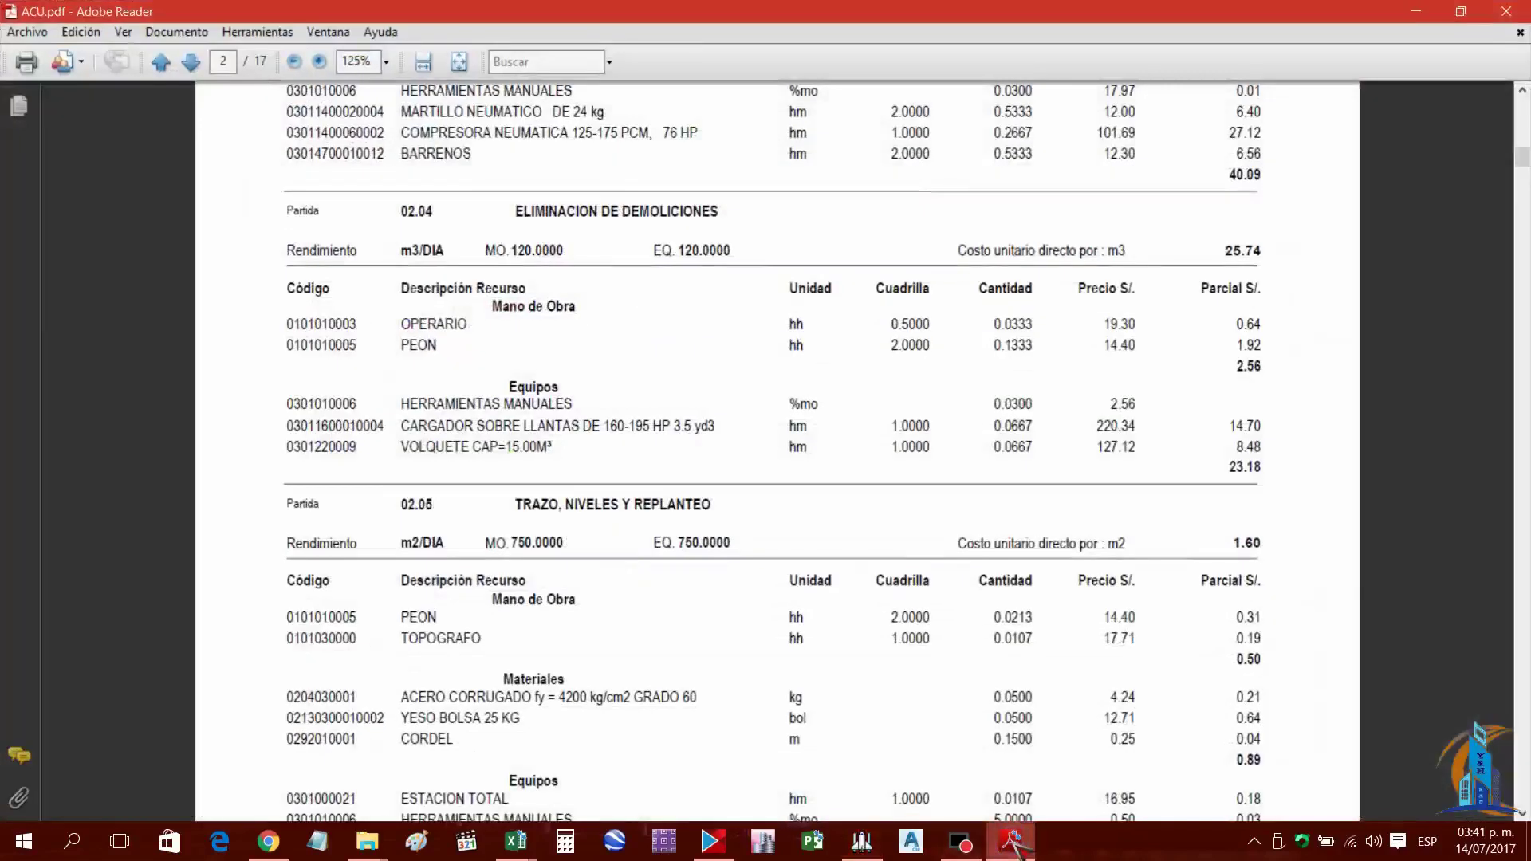
pyautogui.click(1013, 844)
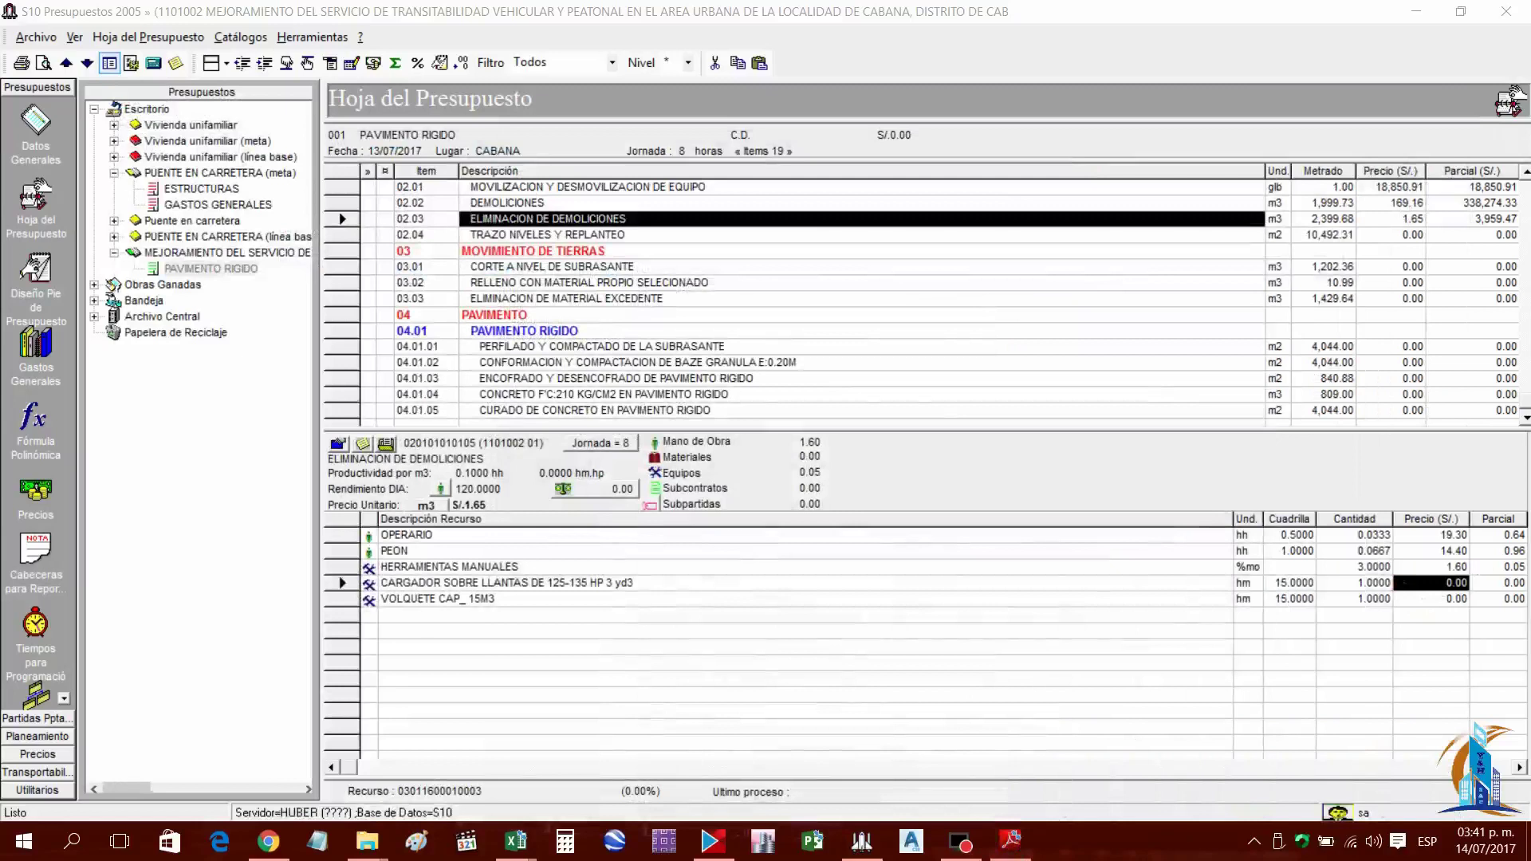
pyautogui.click(1442, 598)
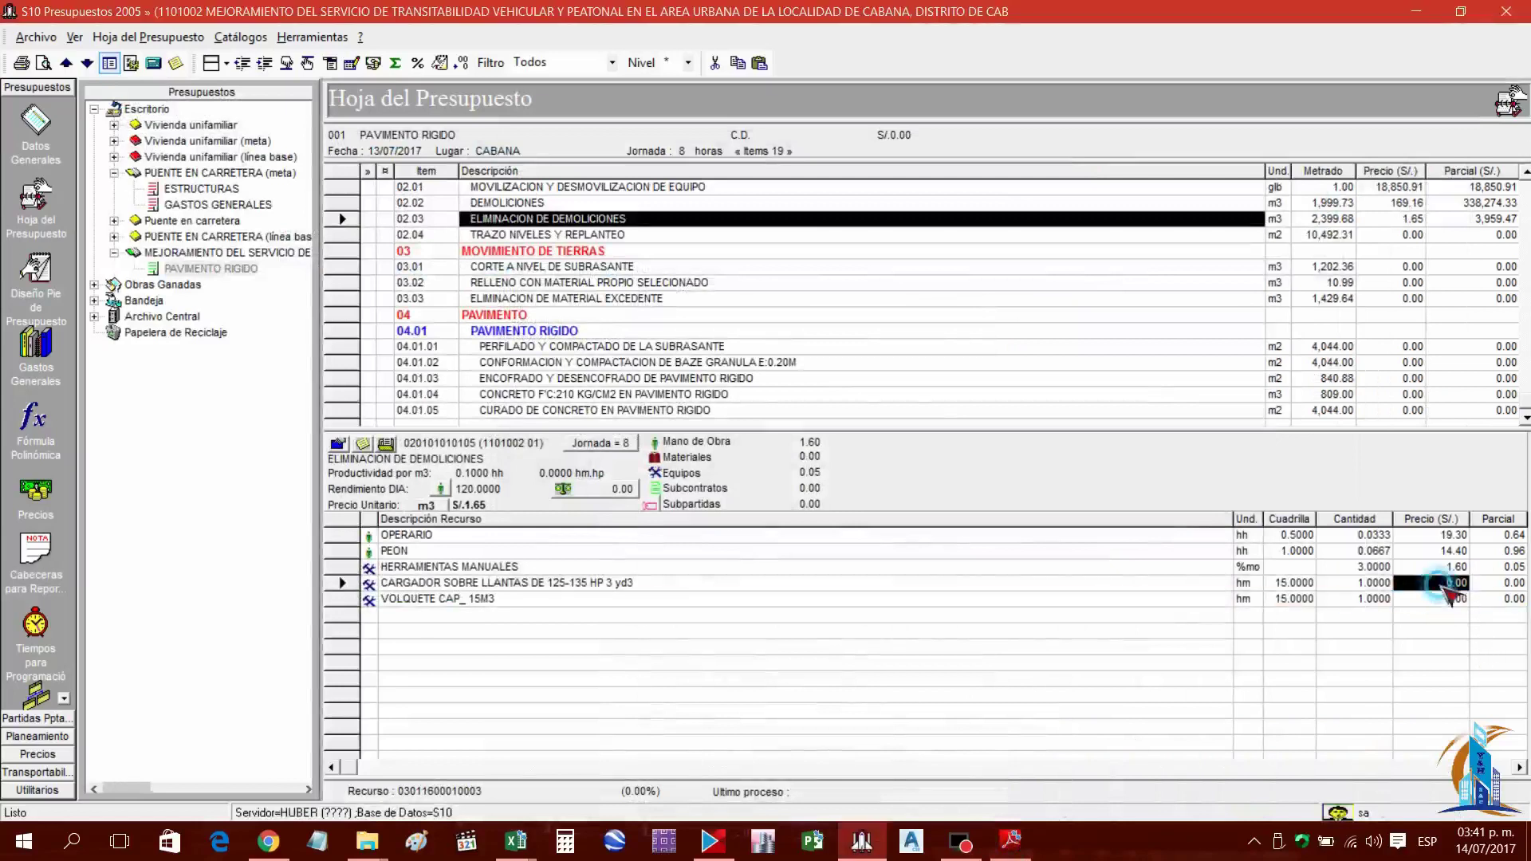
pyautogui.write('22')
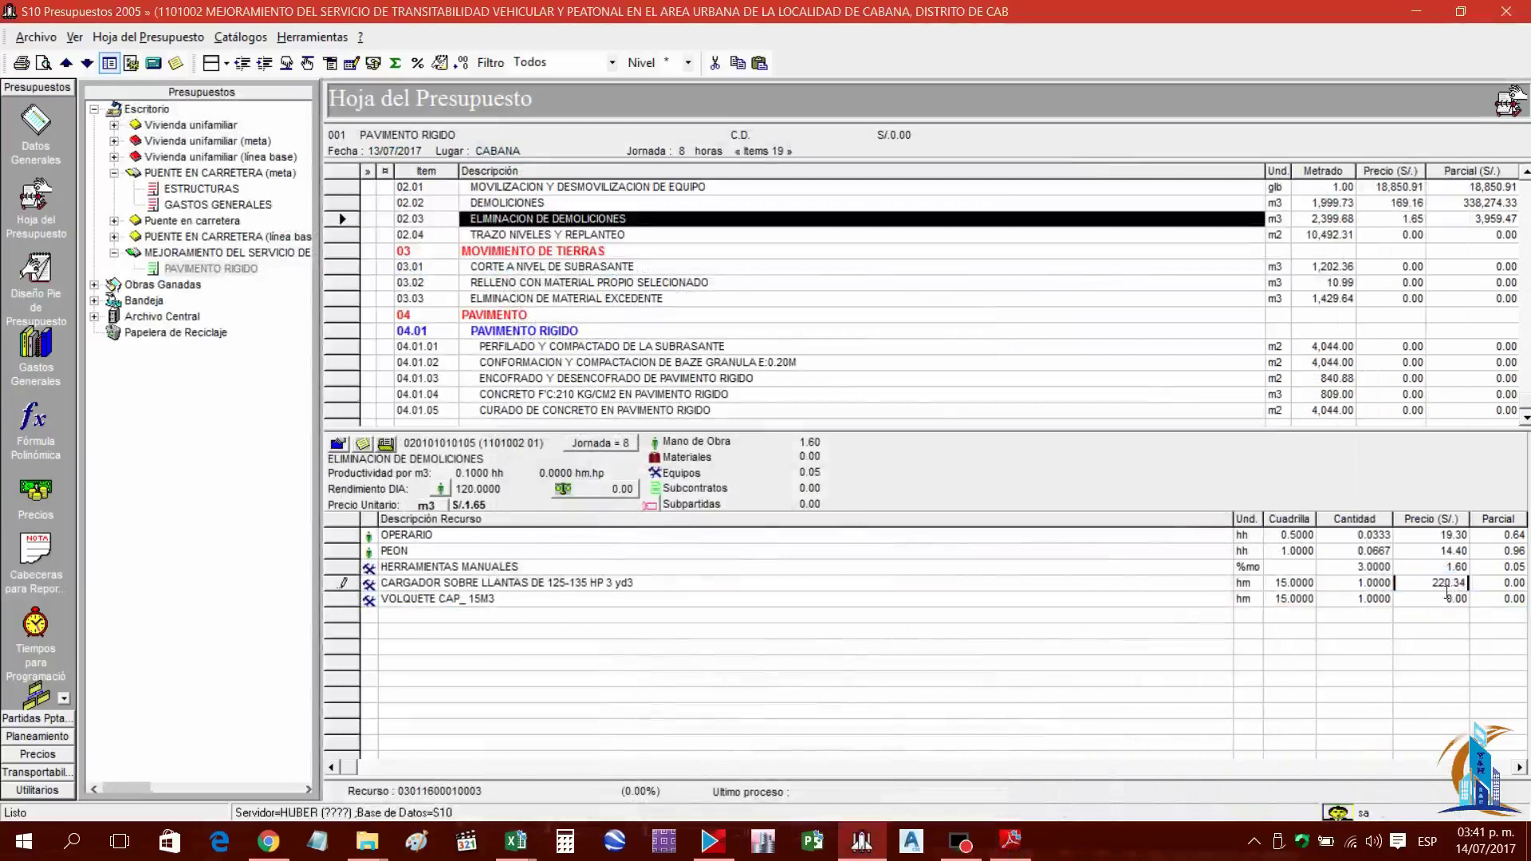
pyautogui.write('0.34')
pyautogui.press('Return')
# Check the VOLQUETE price in ACU.pdf and set the precio of VOLQUETE CAP_ 15M3 to 127.12
pyautogui.click(1011, 841)
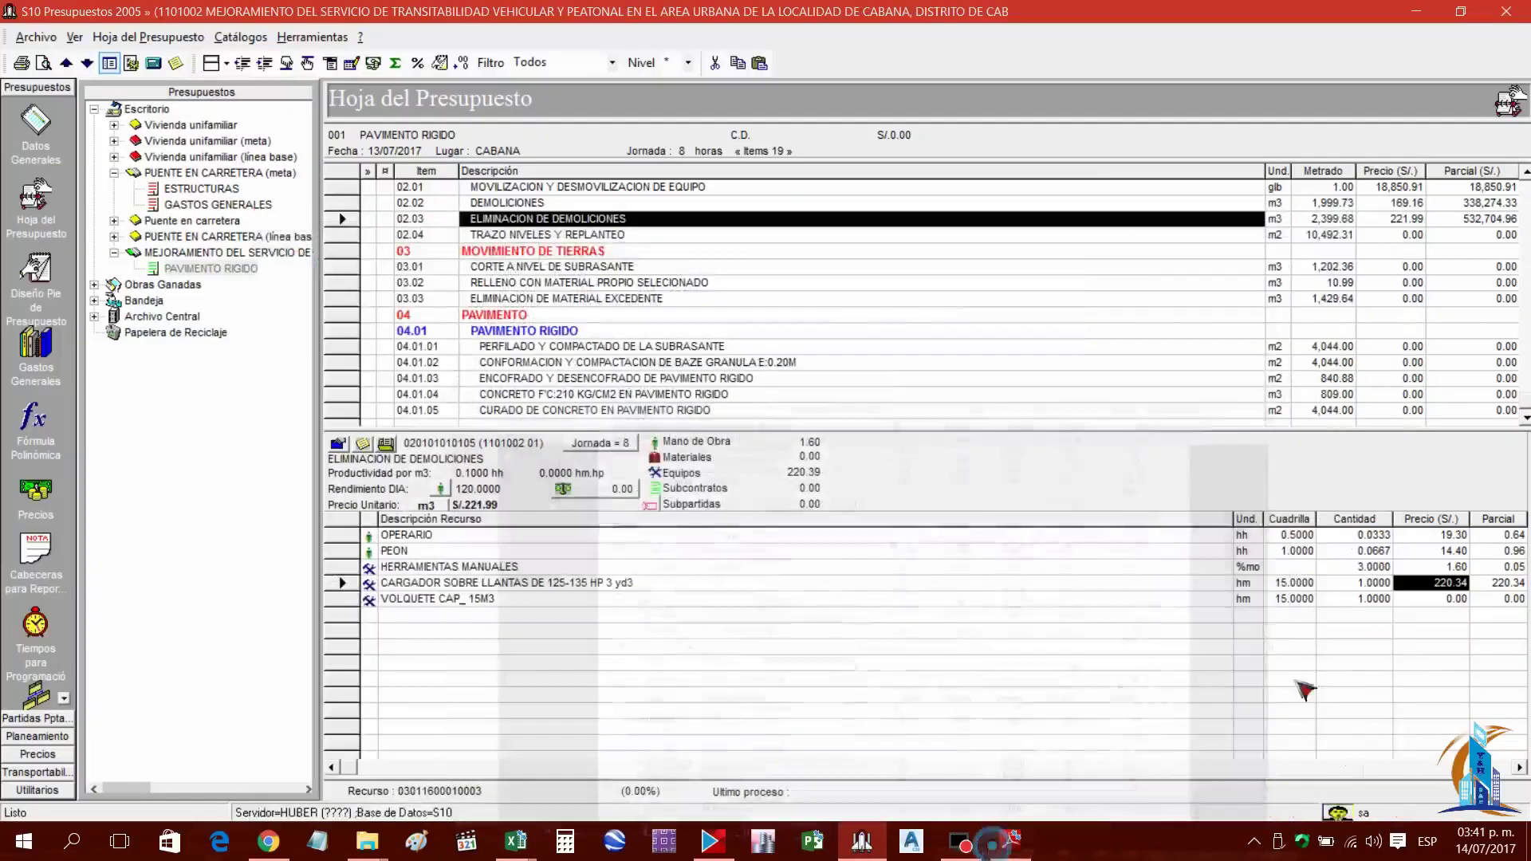
pyautogui.click(861, 841)
pyautogui.click(1435, 600)
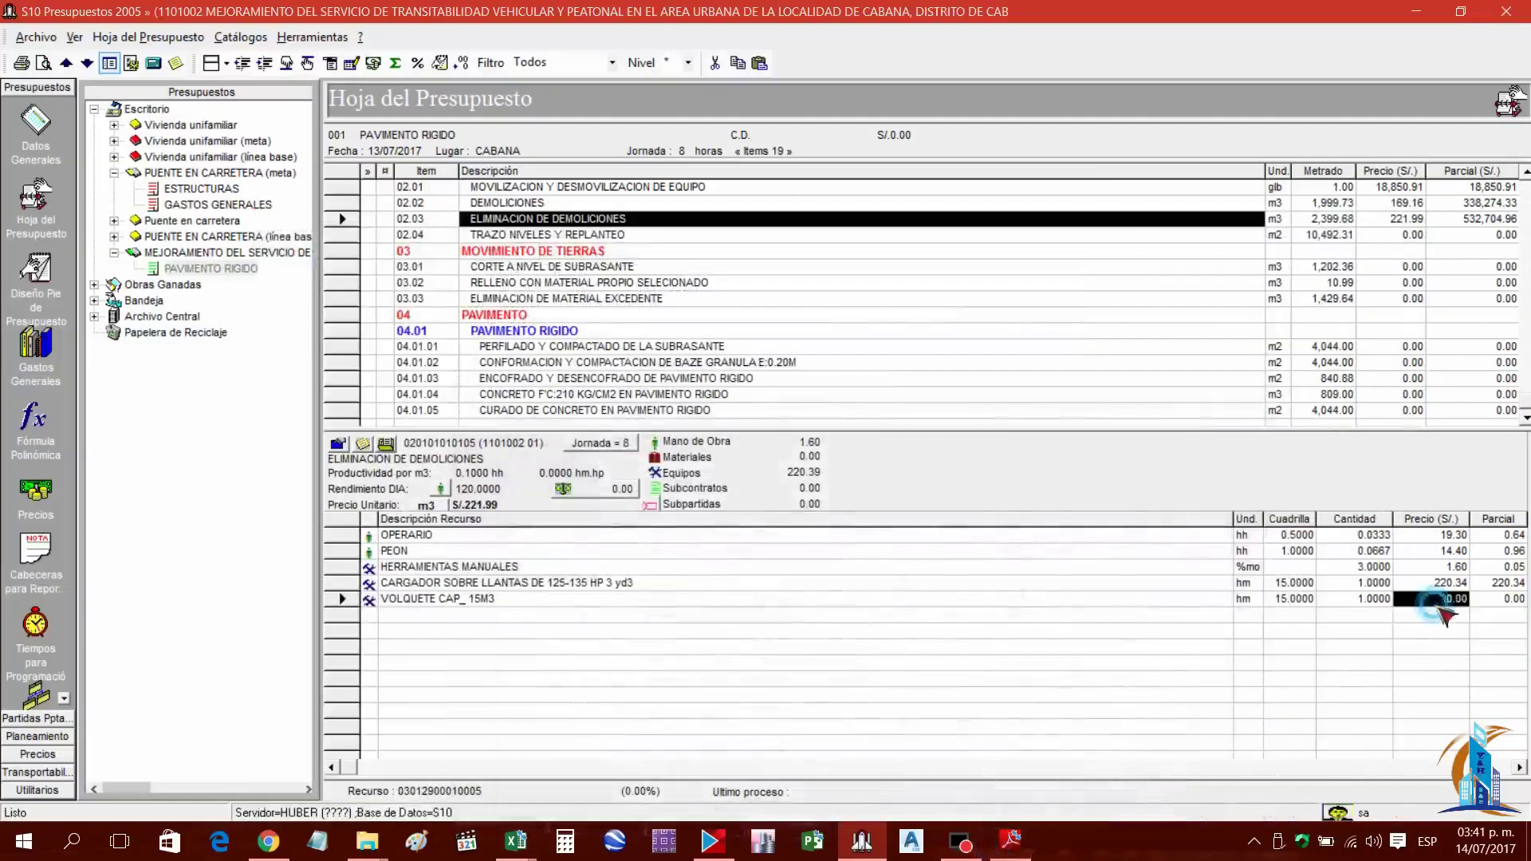
pyautogui.write('127.12')
pyautogui.press('Return')
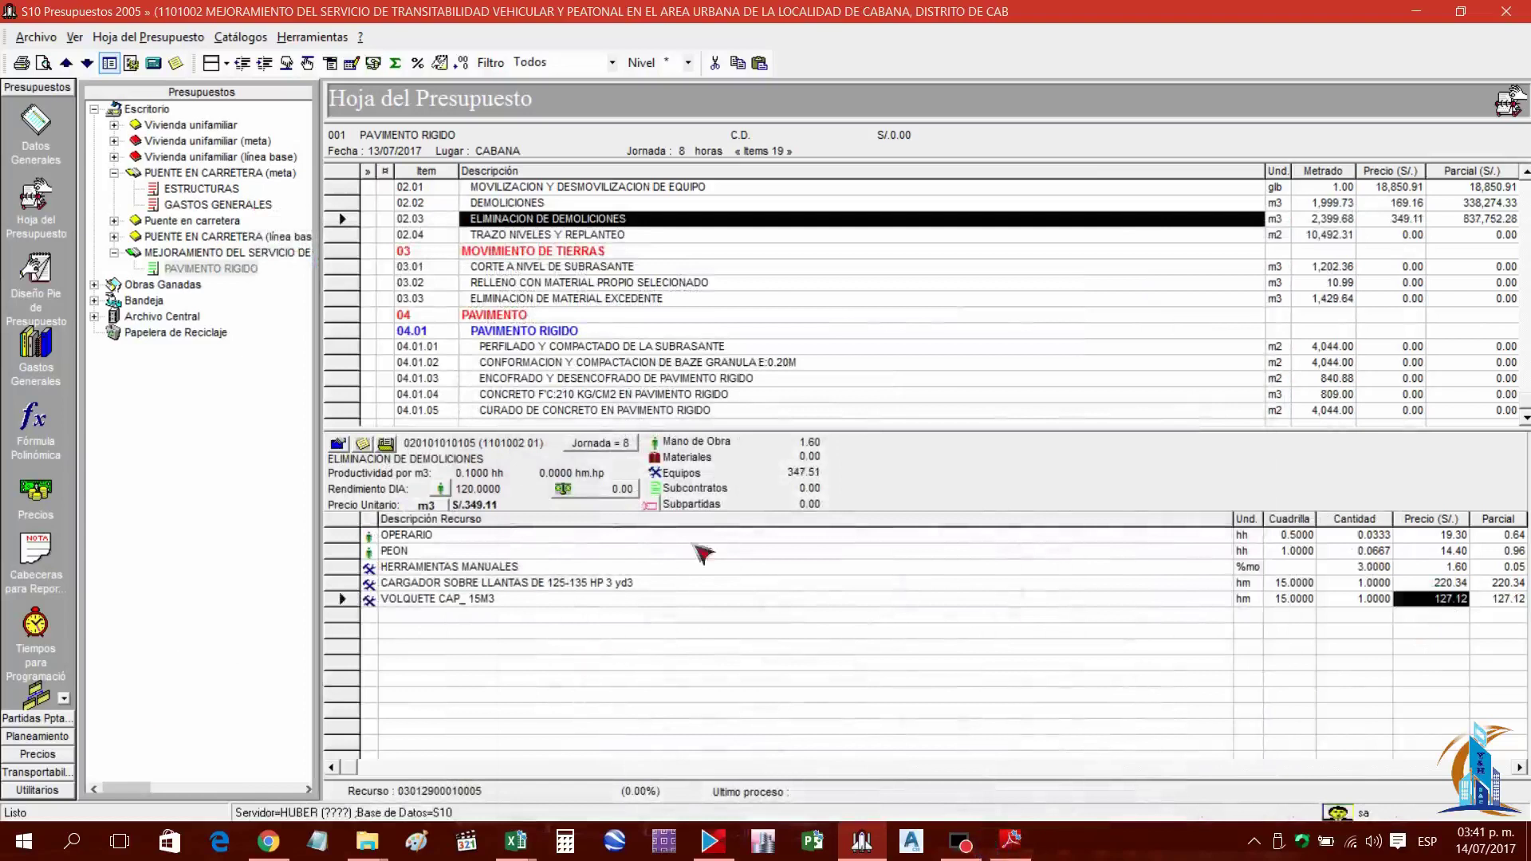
# Select item 02.04 TRAZO NIVELES Y REPLANTEO, check it in ACU.pdf and set its labour and equipment rendimiento to 750
pyautogui.scroll(2, 585, 352)
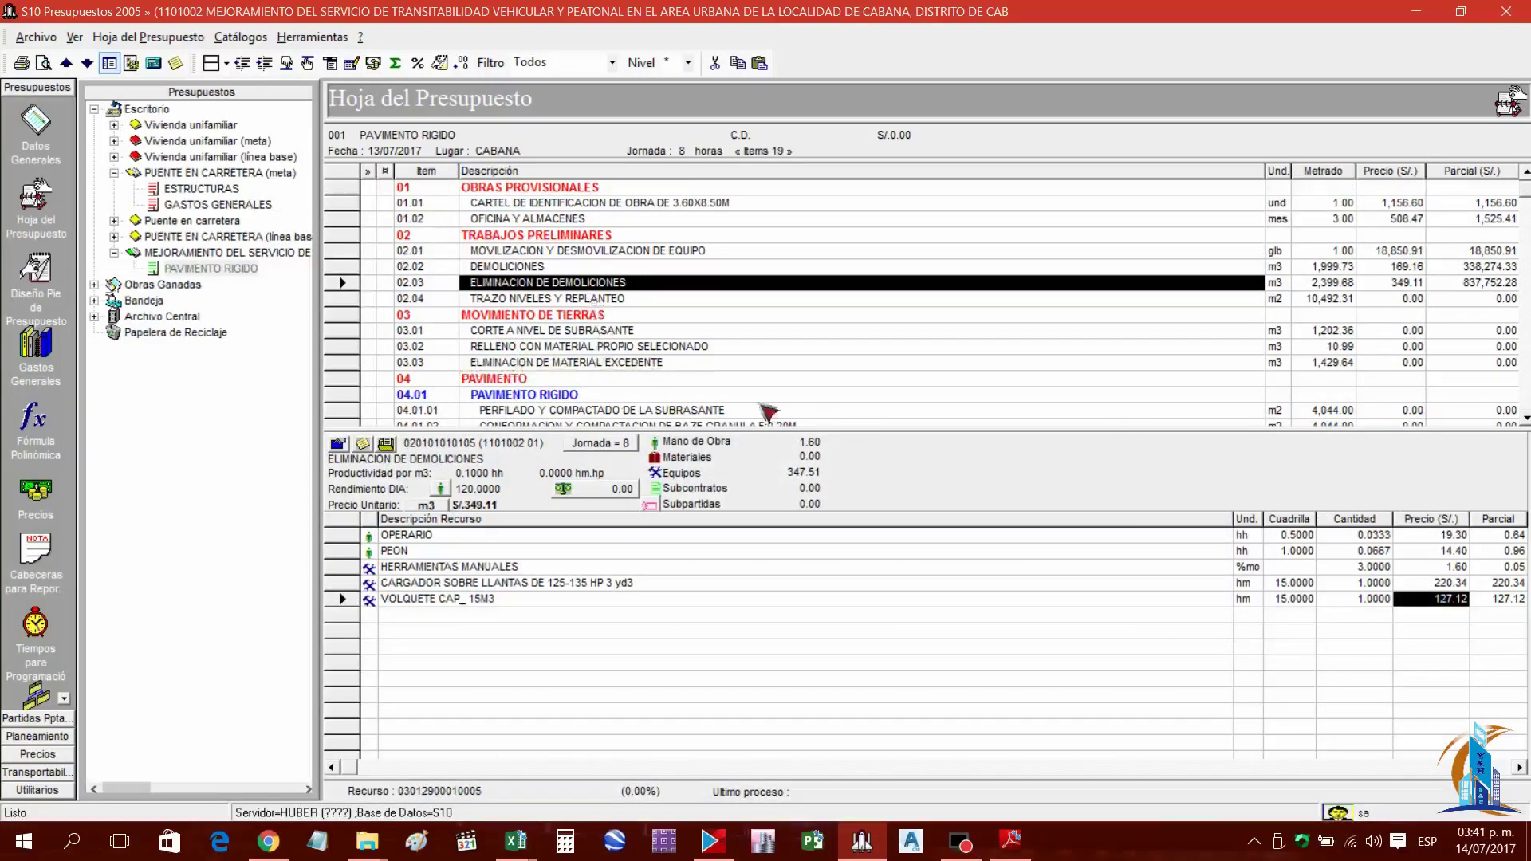
pyautogui.click(536, 302)
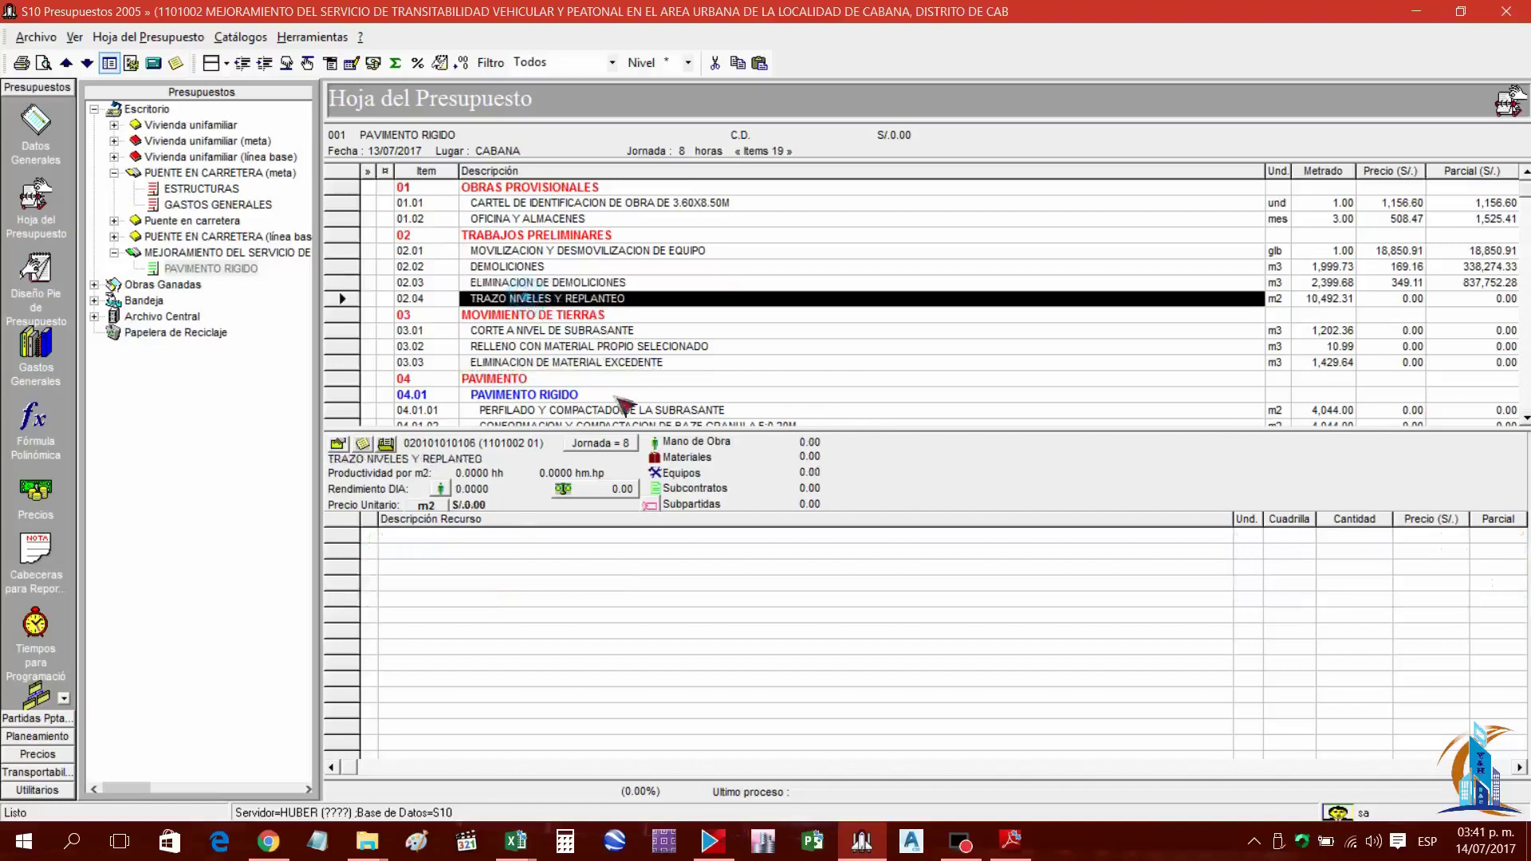
pyautogui.click(1013, 842)
pyautogui.scroll(-2, 769, 428)
pyautogui.scroll(-3, 754, 503)
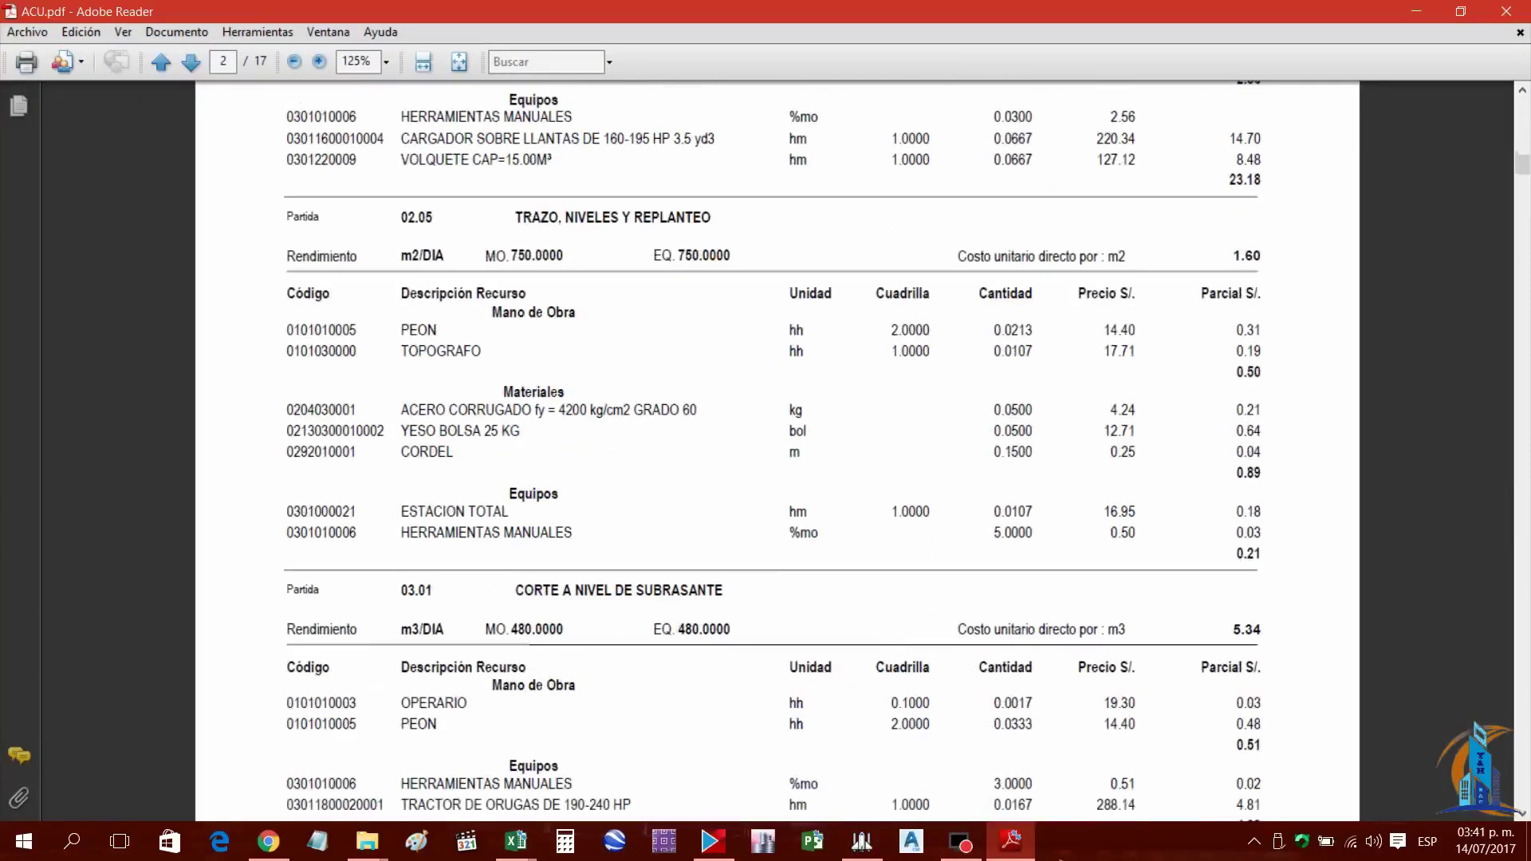
pyautogui.click(1011, 842)
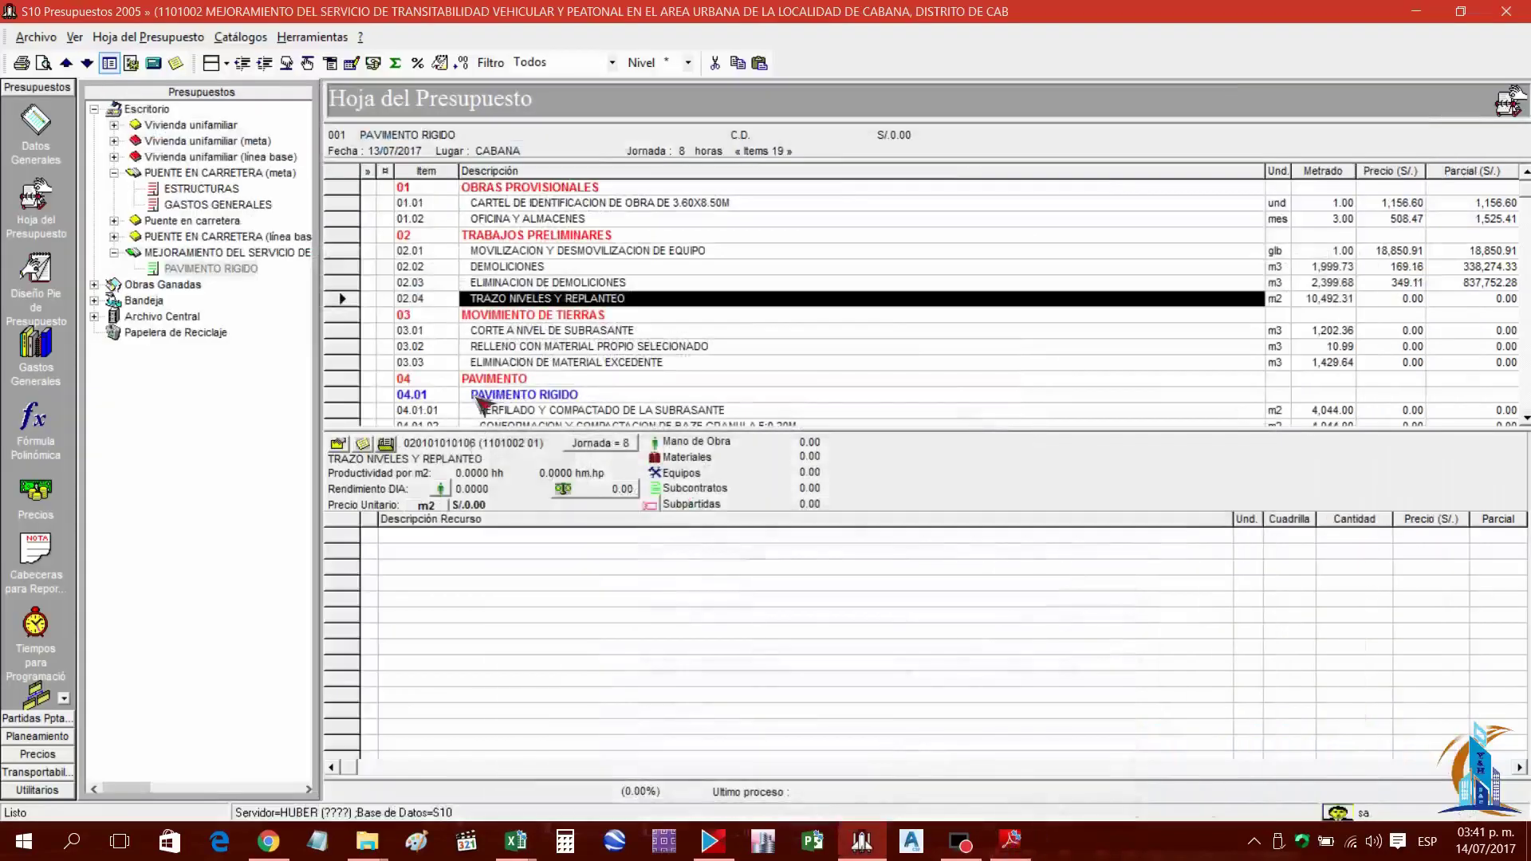
pyautogui.click(440, 488)
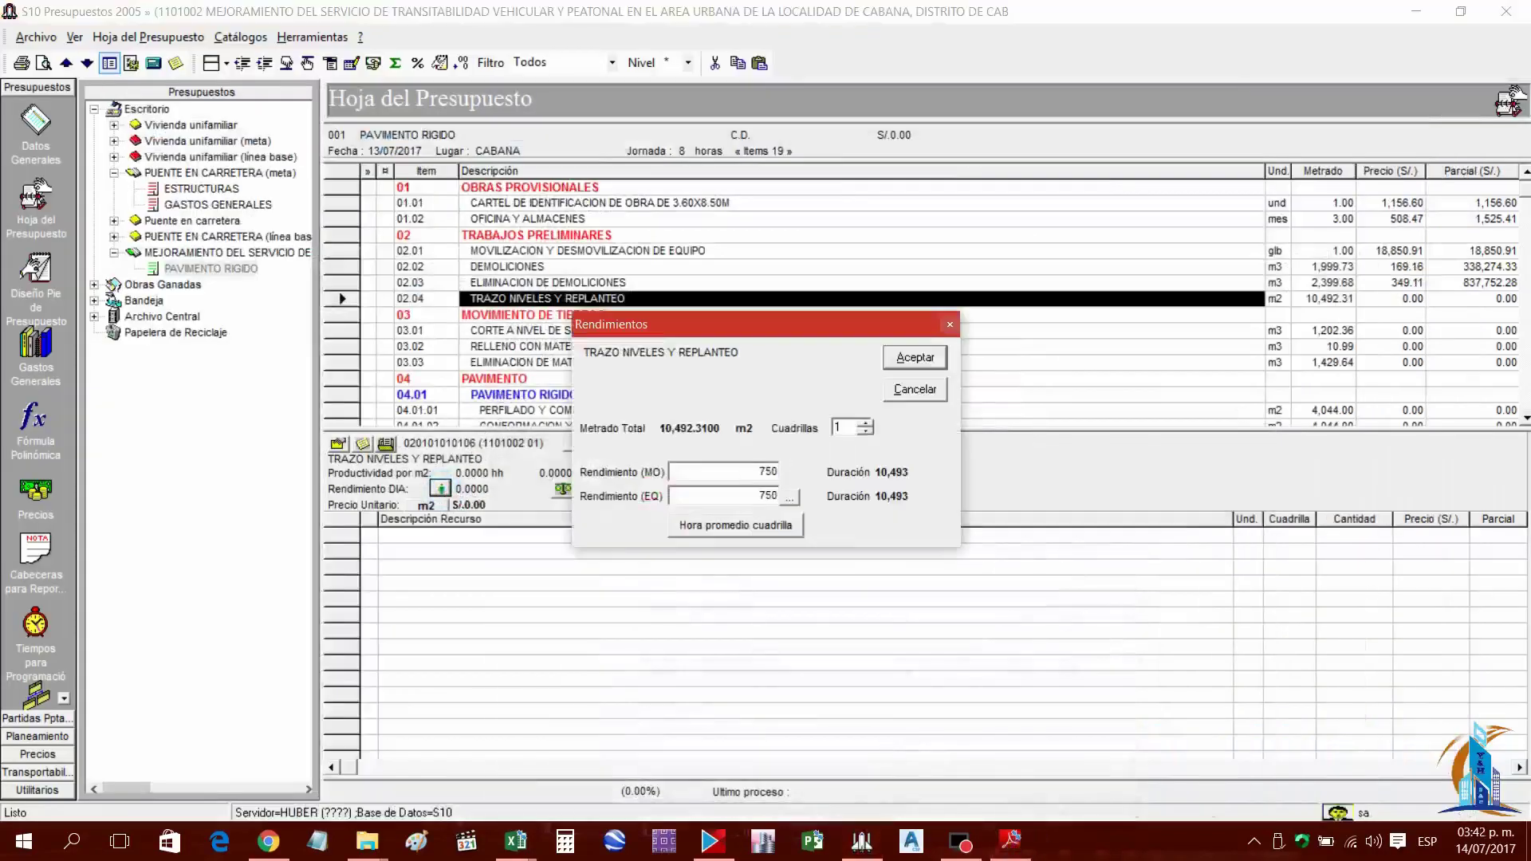
pyautogui.click(905, 360)
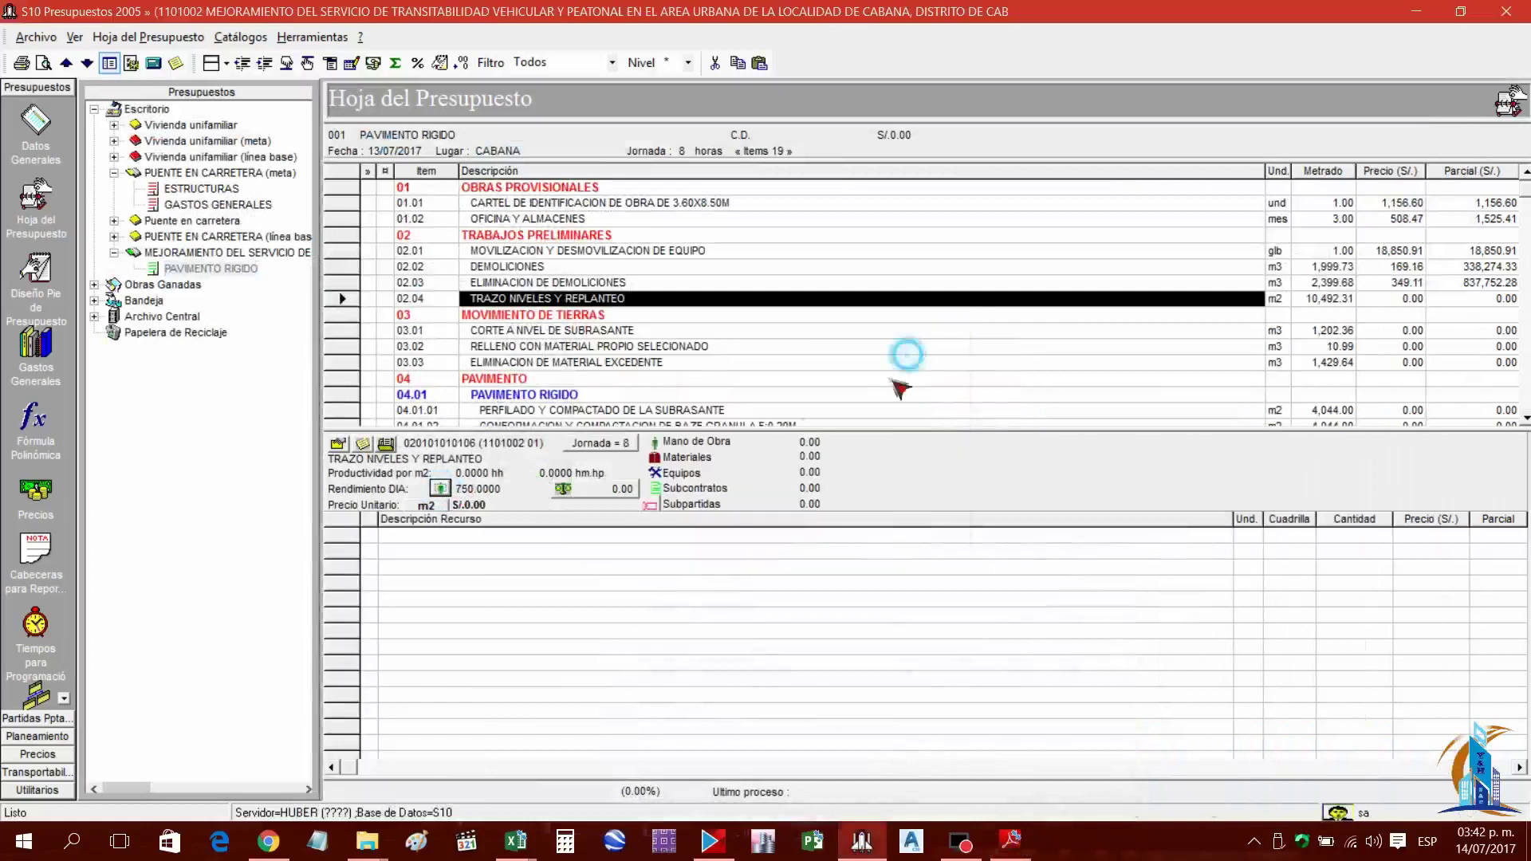
# Check TRAZO, NIVELES Y REPLANTEO in ACU.pdf and pick the labour resources PEON (hh) and TOPOGRAFO (hh) from the S10 resource catalogue
pyautogui.click(1012, 842)
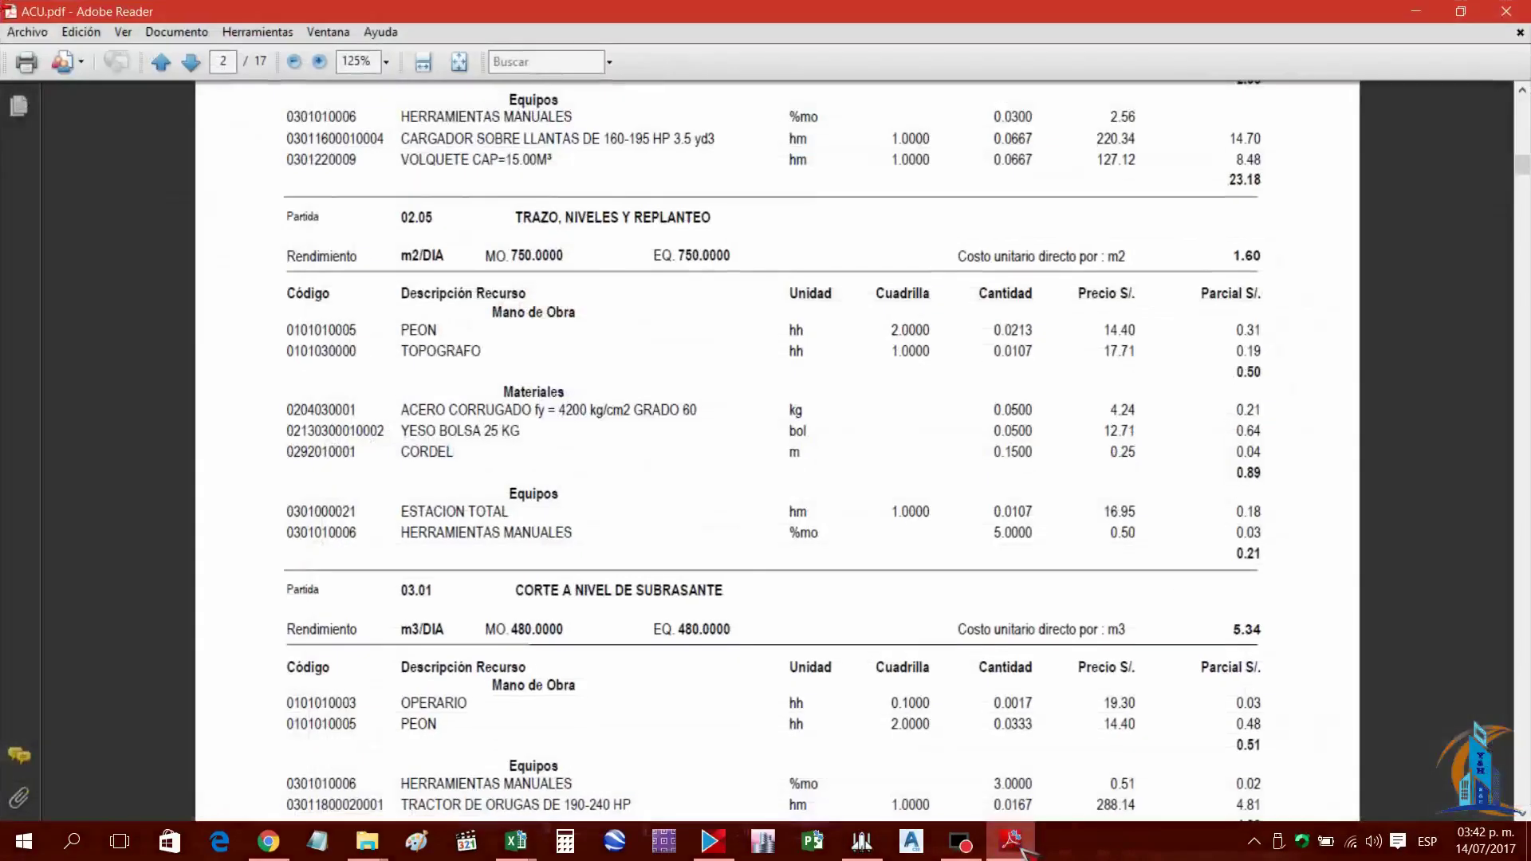
pyautogui.click(1011, 842)
pyautogui.rightClick(666, 606)
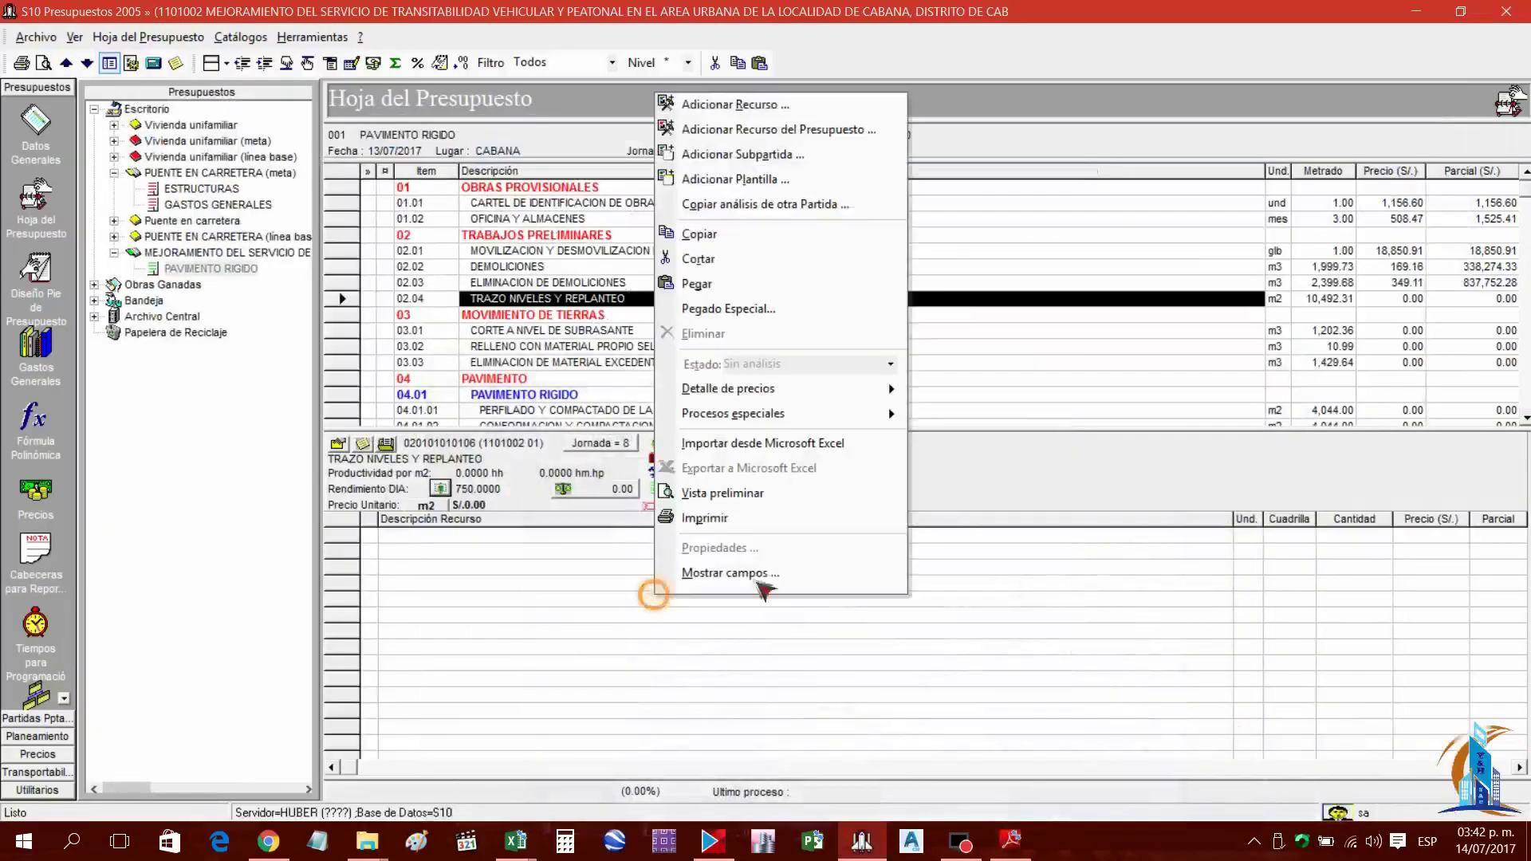
pyautogui.click(761, 102)
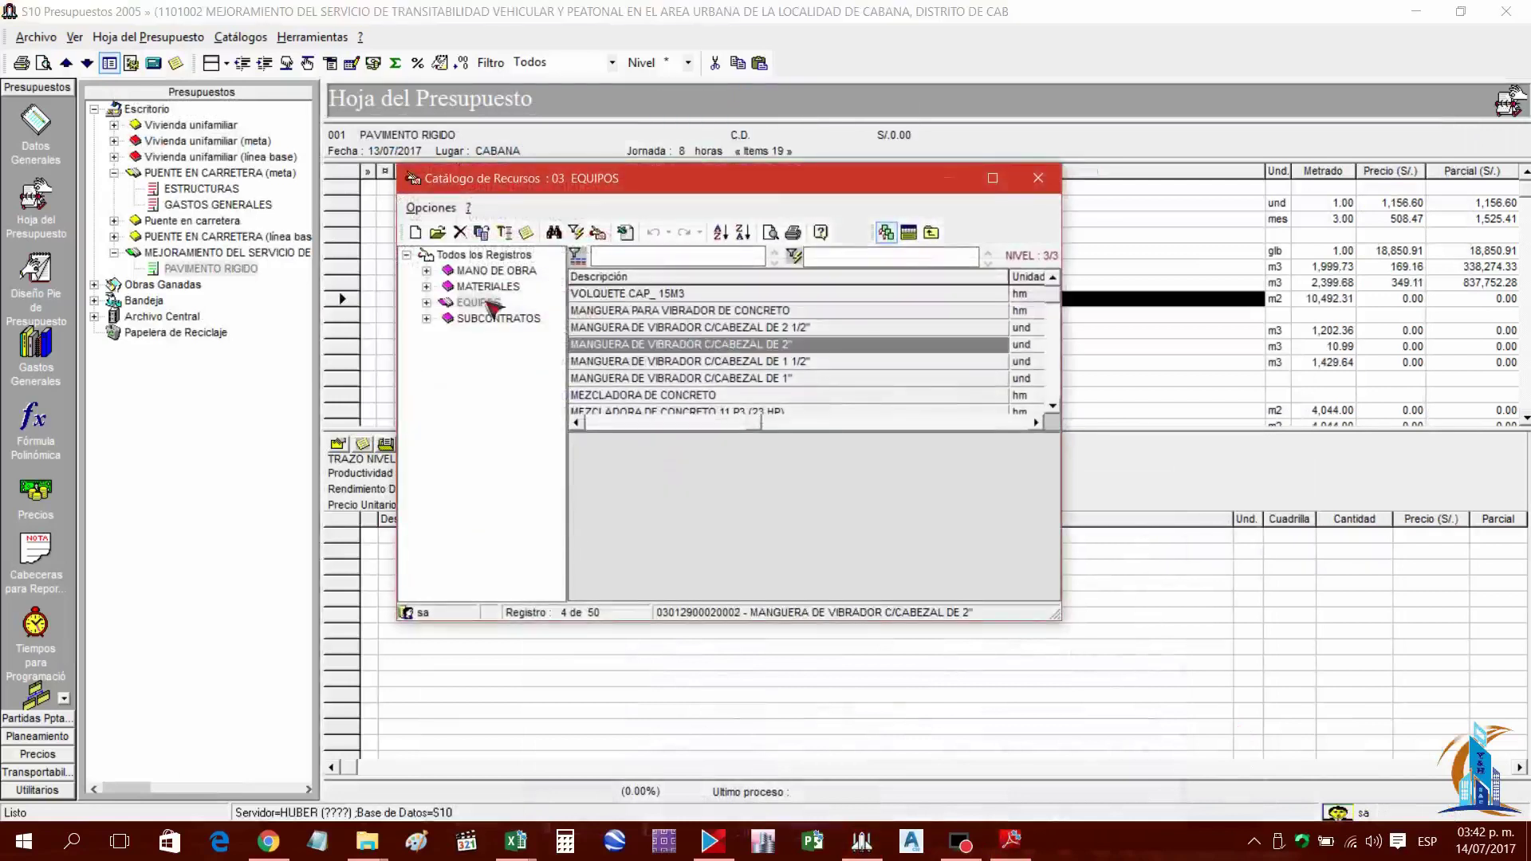
pyautogui.click(488, 288)
pyautogui.write('PE')
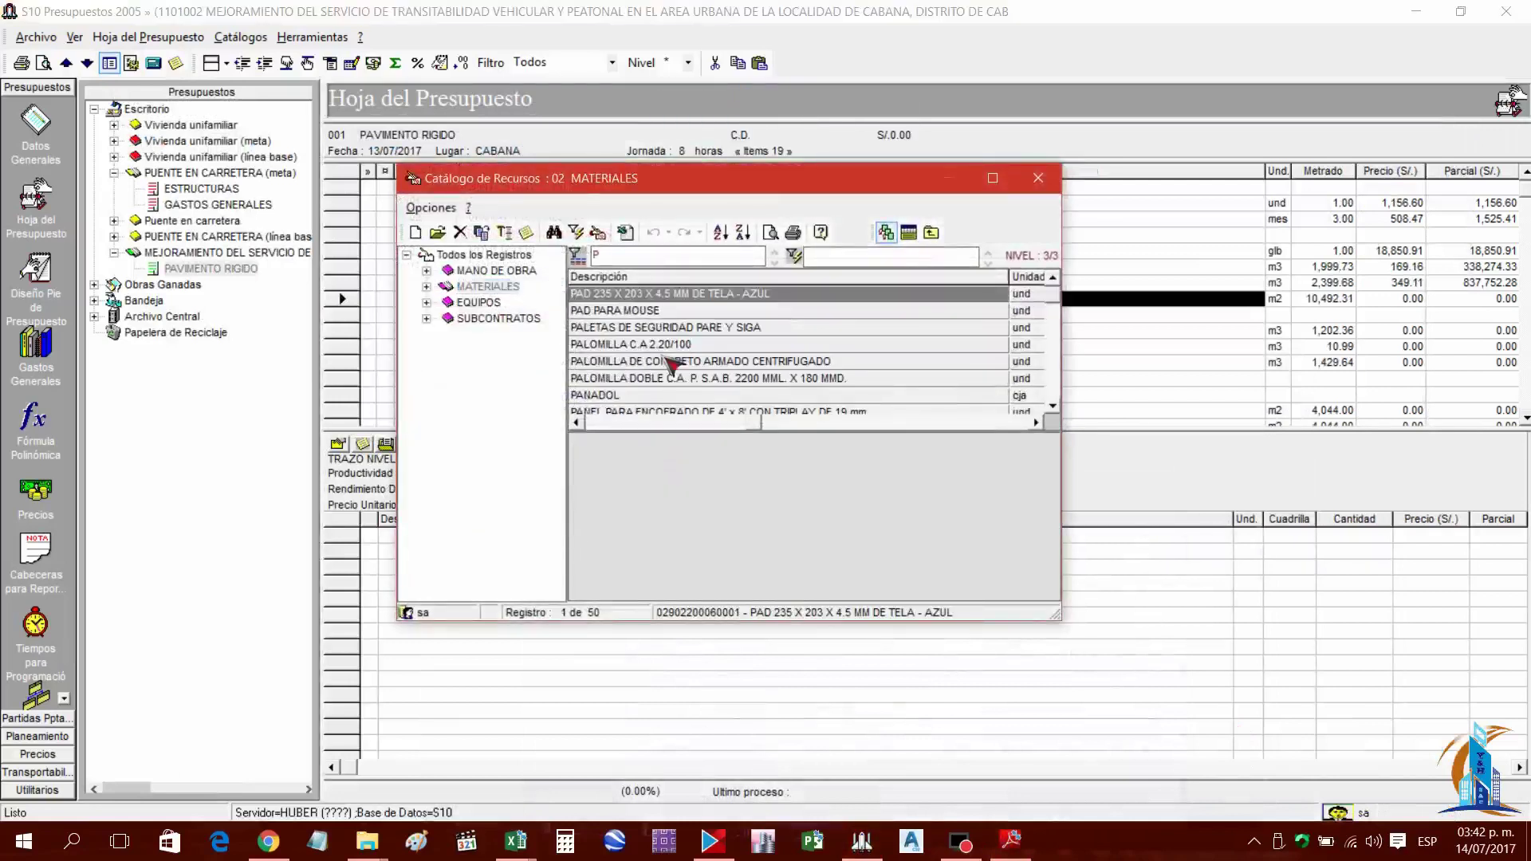
pyautogui.click(478, 303)
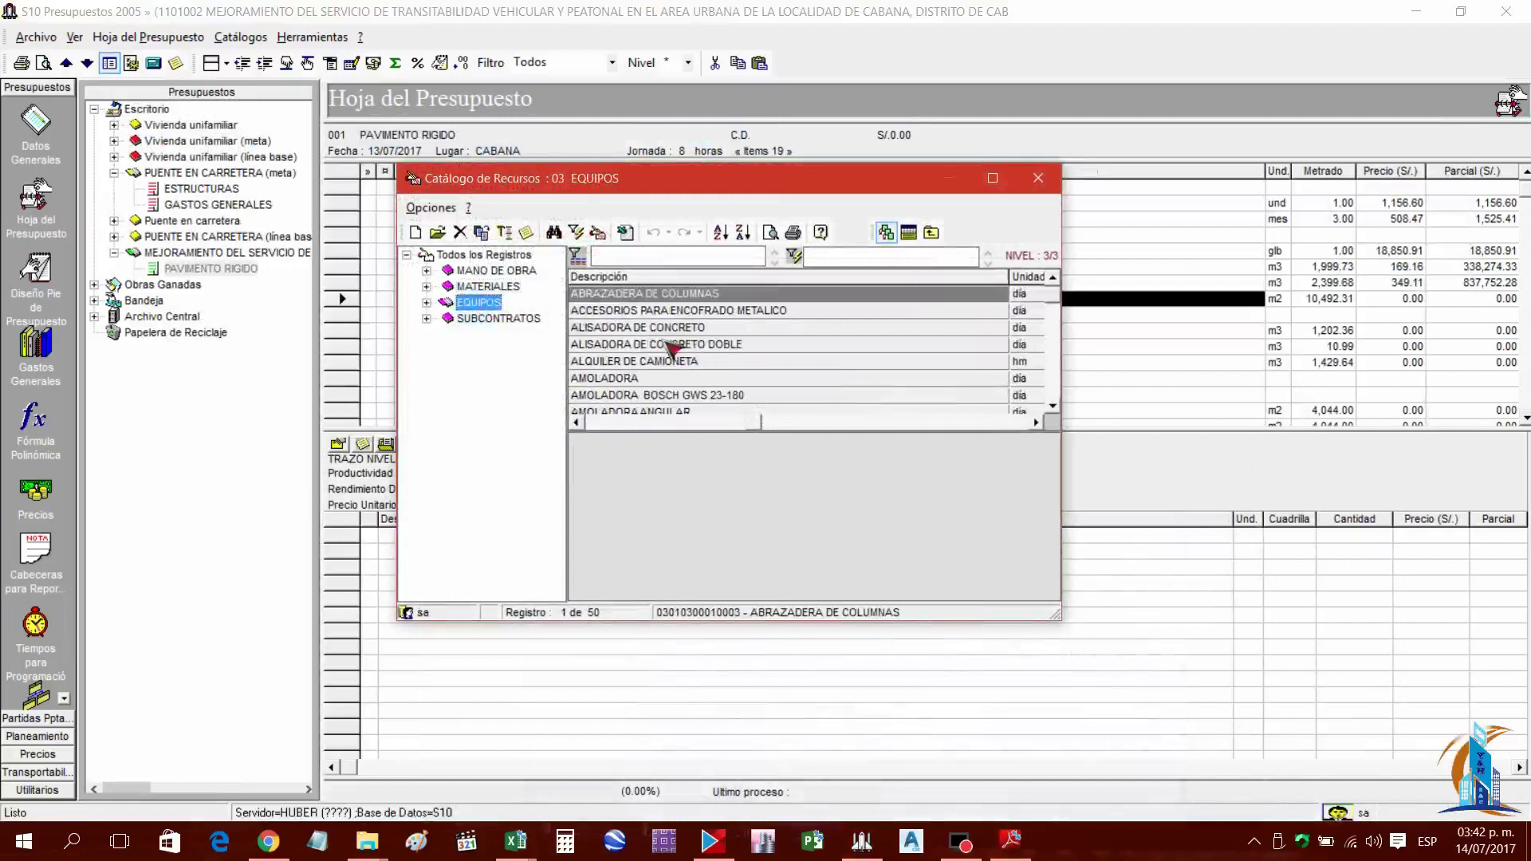
pyautogui.click(497, 271)
pyautogui.click(661, 334)
pyautogui.write('PE')
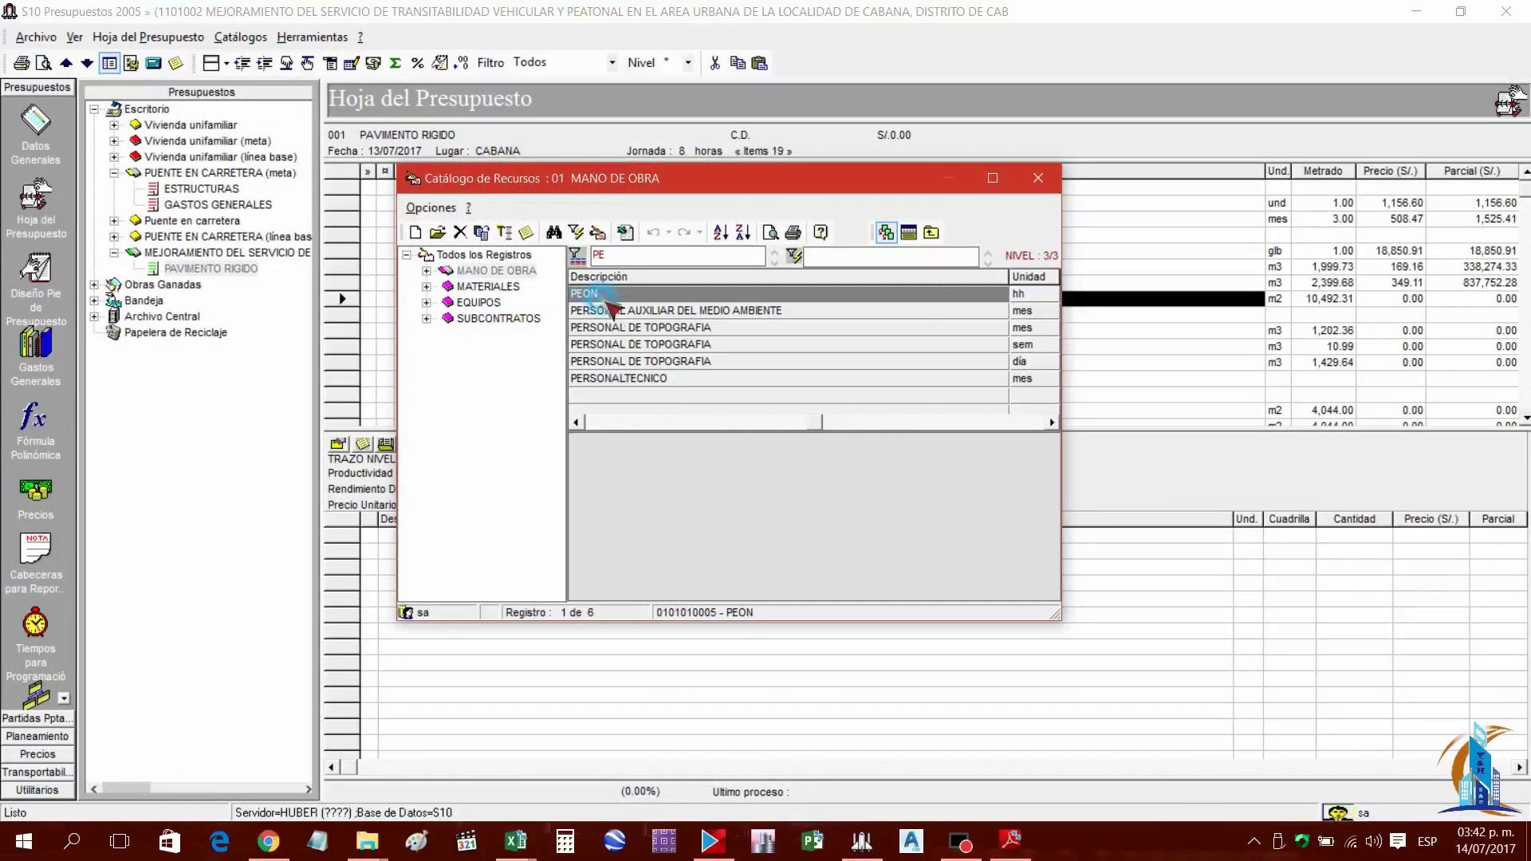
pyautogui.click(594, 297)
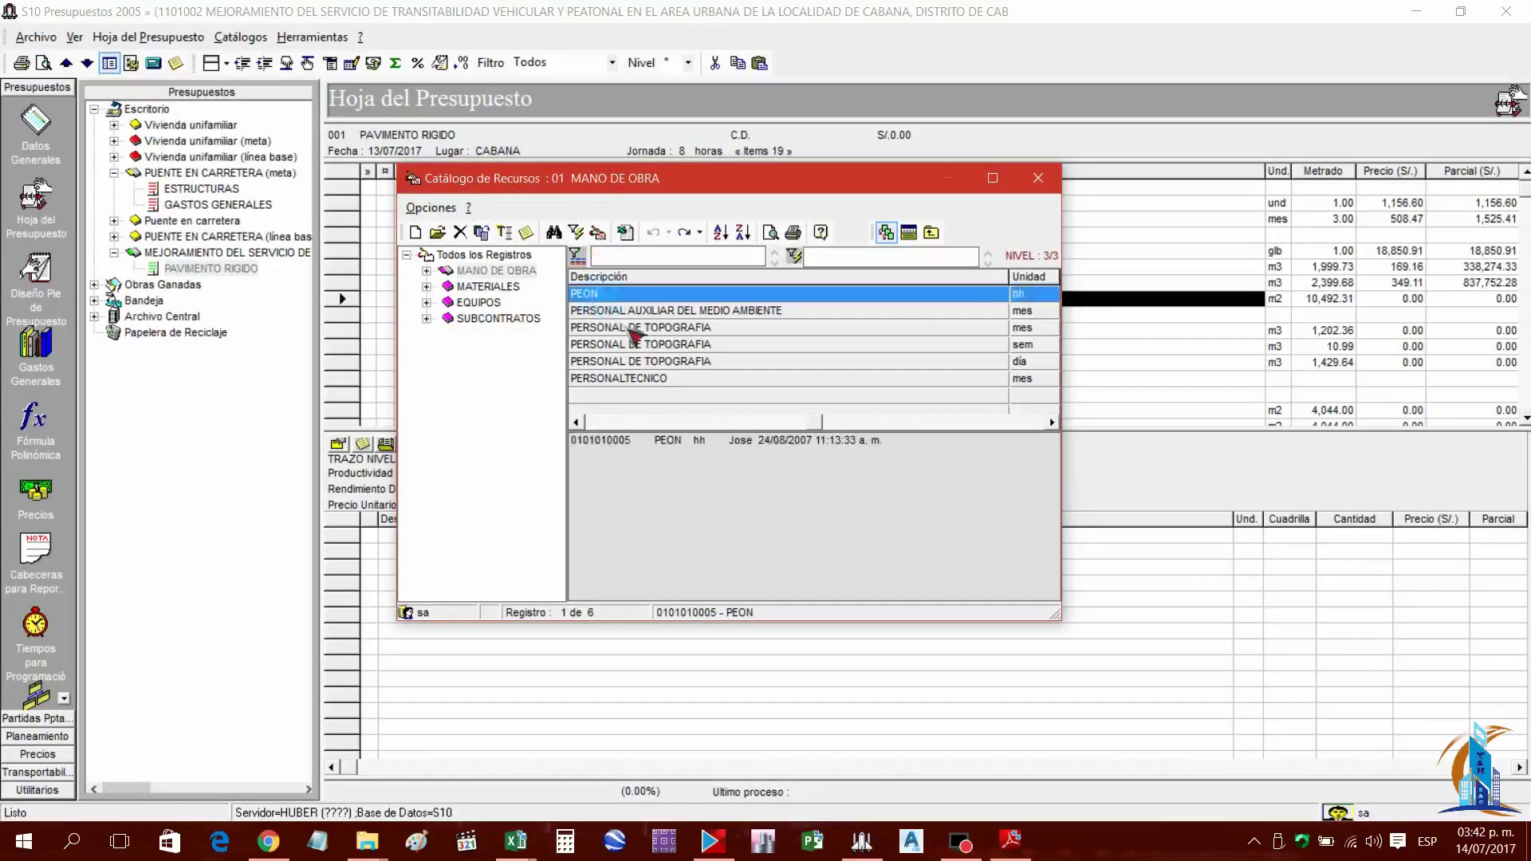
pyautogui.write('TOPOGRAFO')
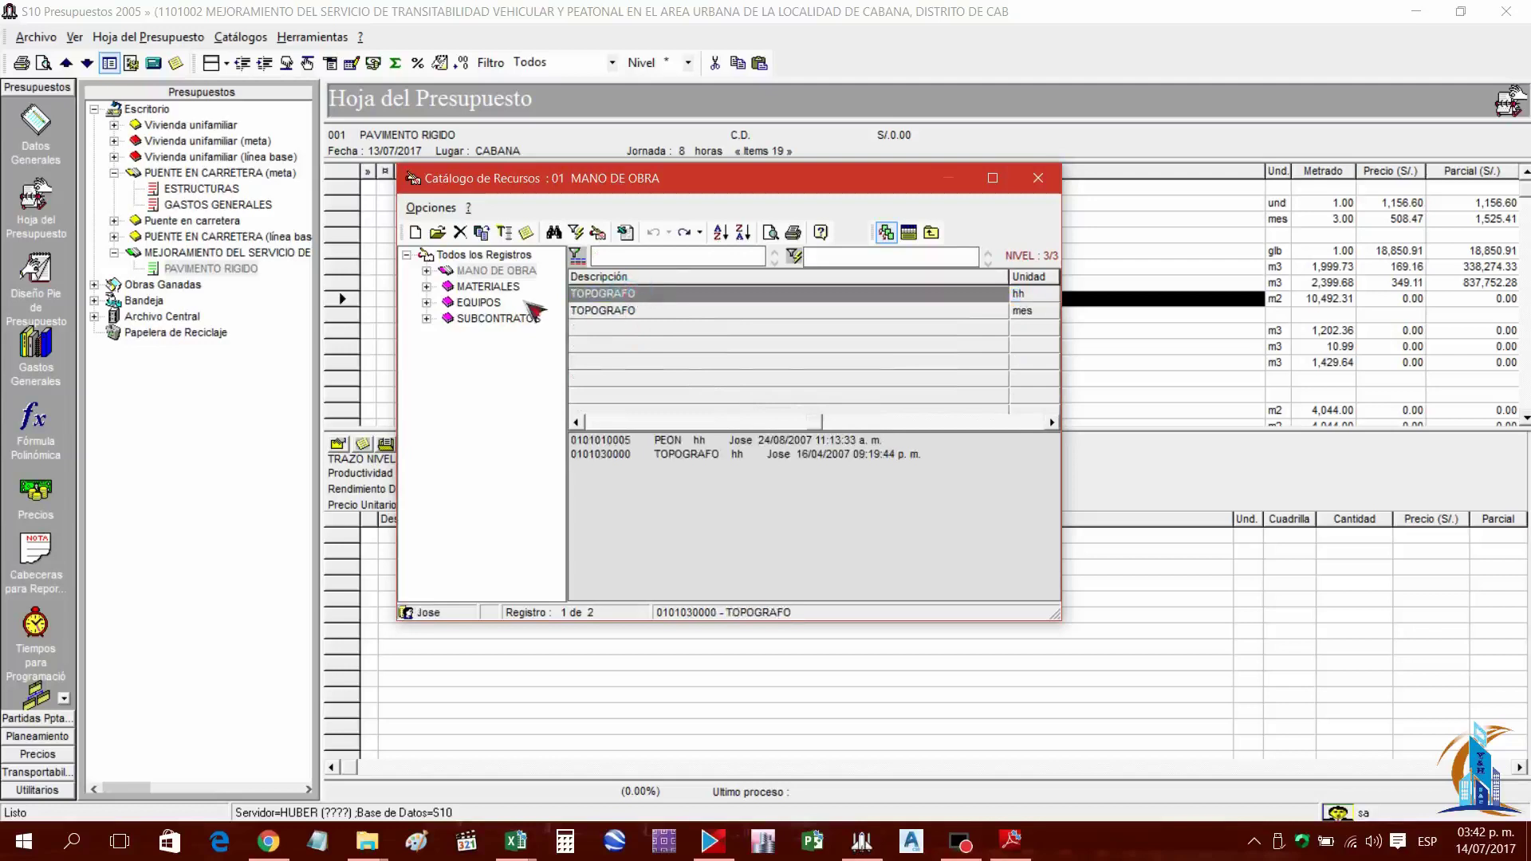
# Check the materials in ACU.pdf and pick ACERO CORRUGADO fy = 4200 kg/cm2 GRADO 60 in kg from MATERIALES in S10
pyautogui.click(1014, 844)
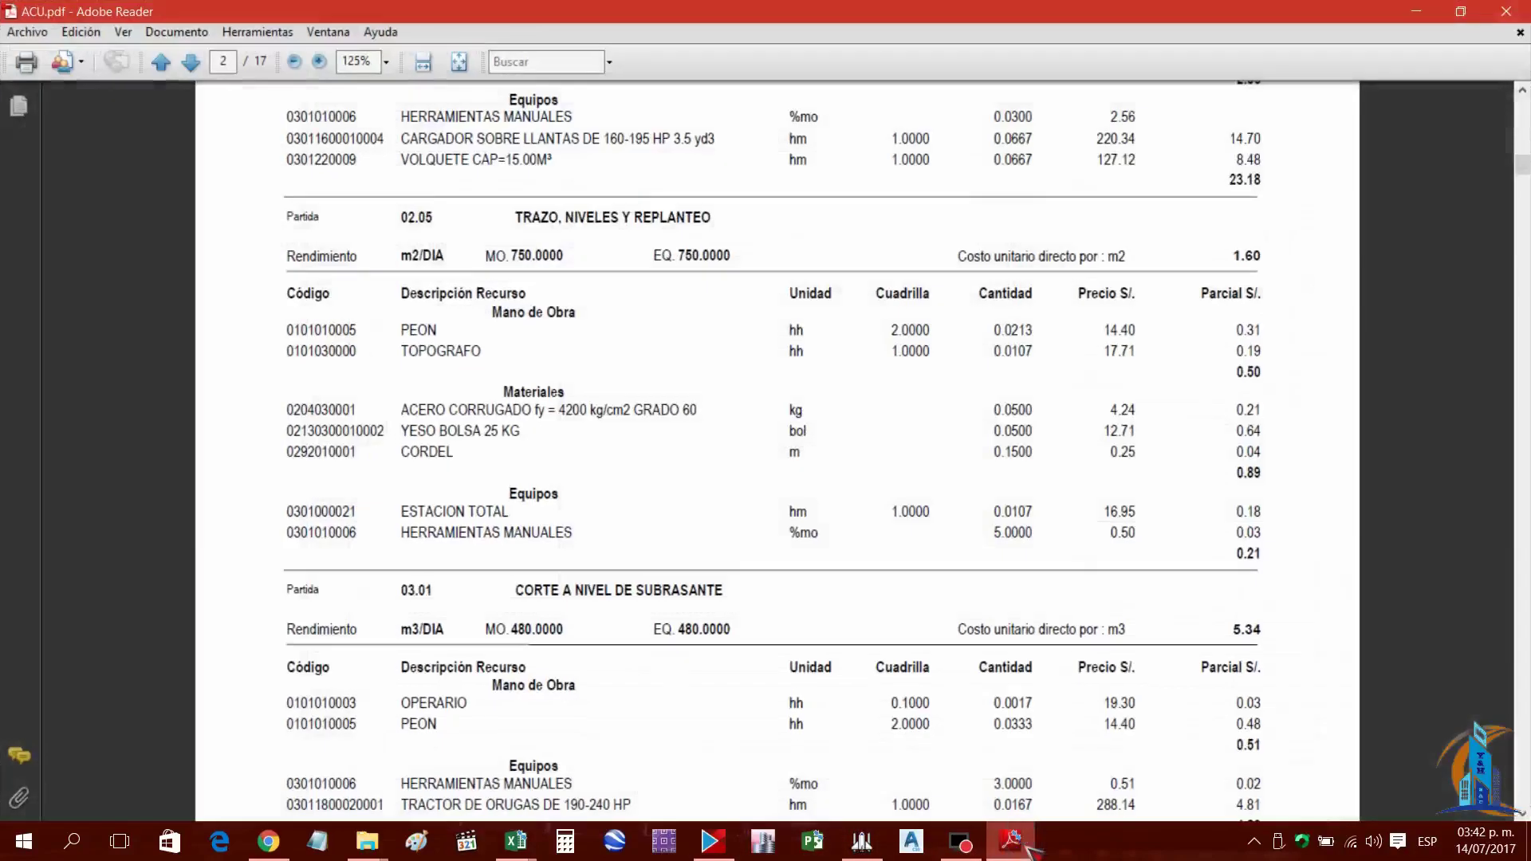
pyautogui.click(1029, 848)
pyautogui.click(486, 289)
pyautogui.click(636, 346)
pyautogui.write('ACER')
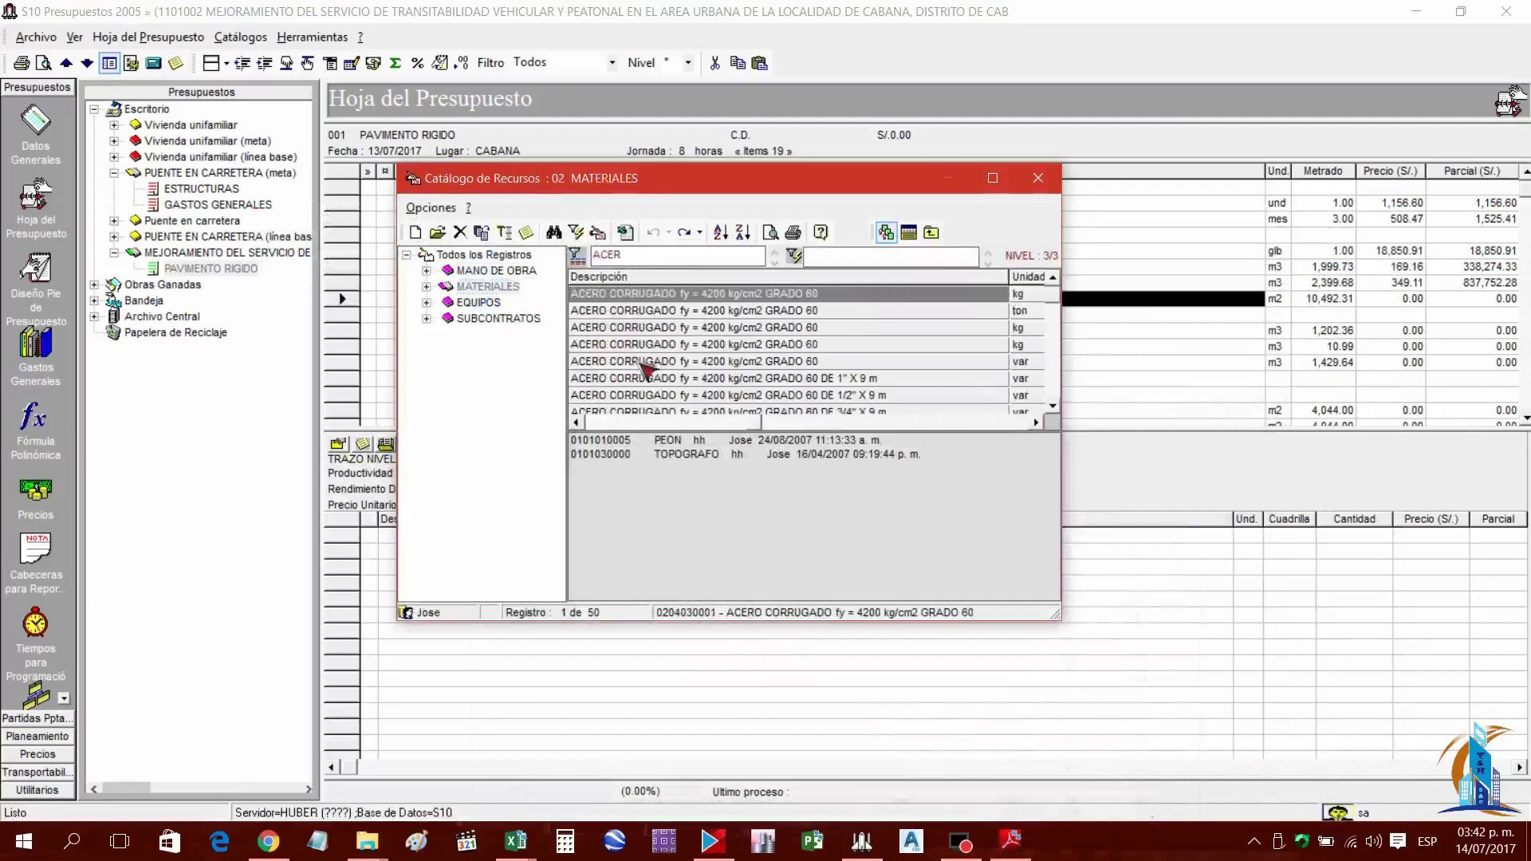
pyautogui.moveTo(682, 299); pyautogui.dragTo(798, 551)
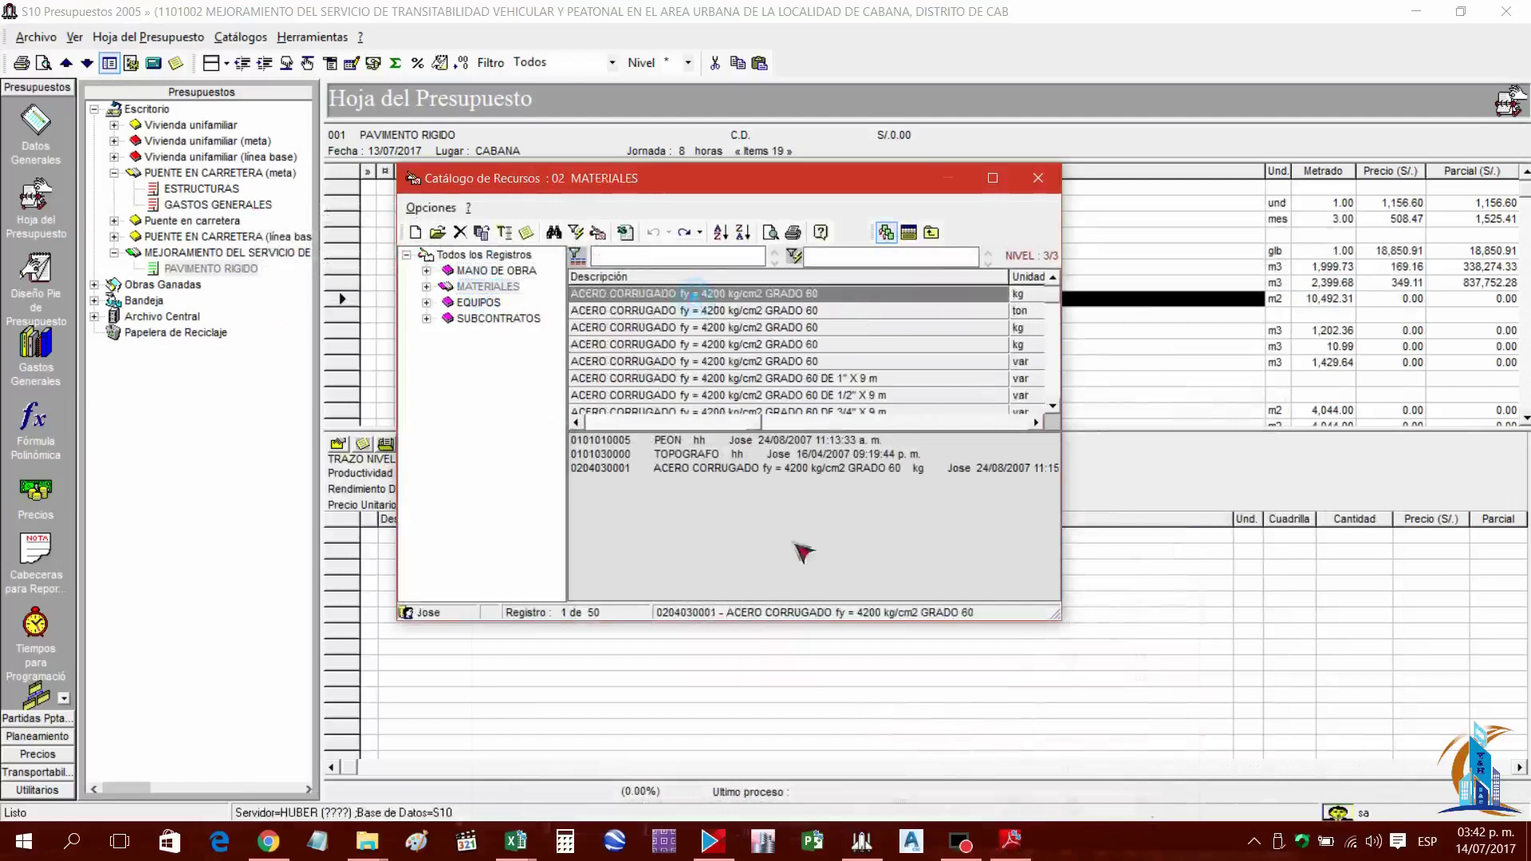
# Pick the materials YESO BOLSA 28 kg and CORDEL in S10, checking the list in ACU.pdf
pyautogui.click(1011, 841)
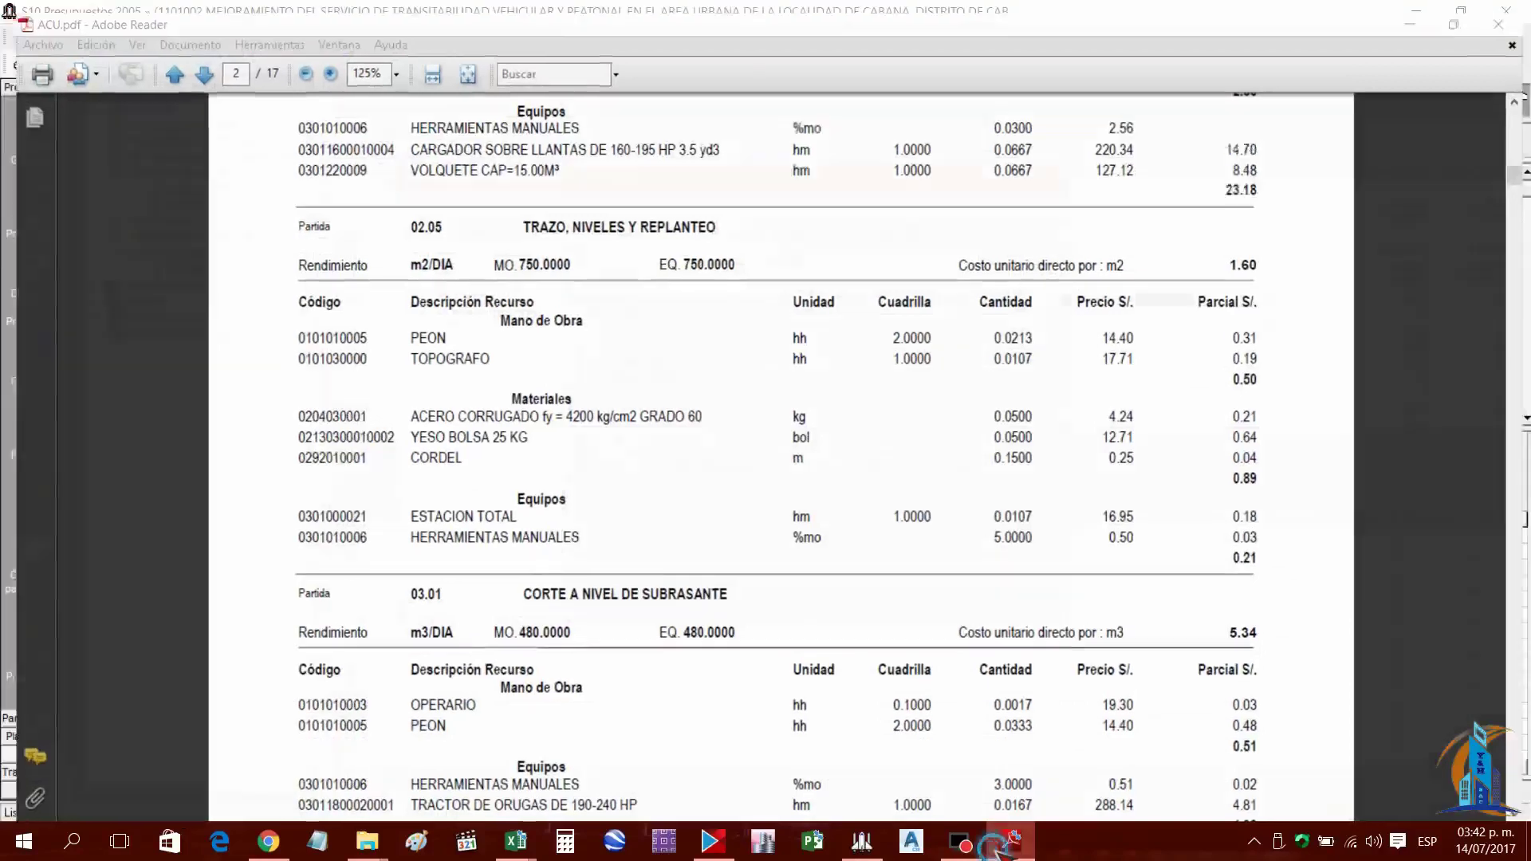
pyautogui.click(1011, 841)
pyautogui.click(741, 344)
pyautogui.write('YESO')
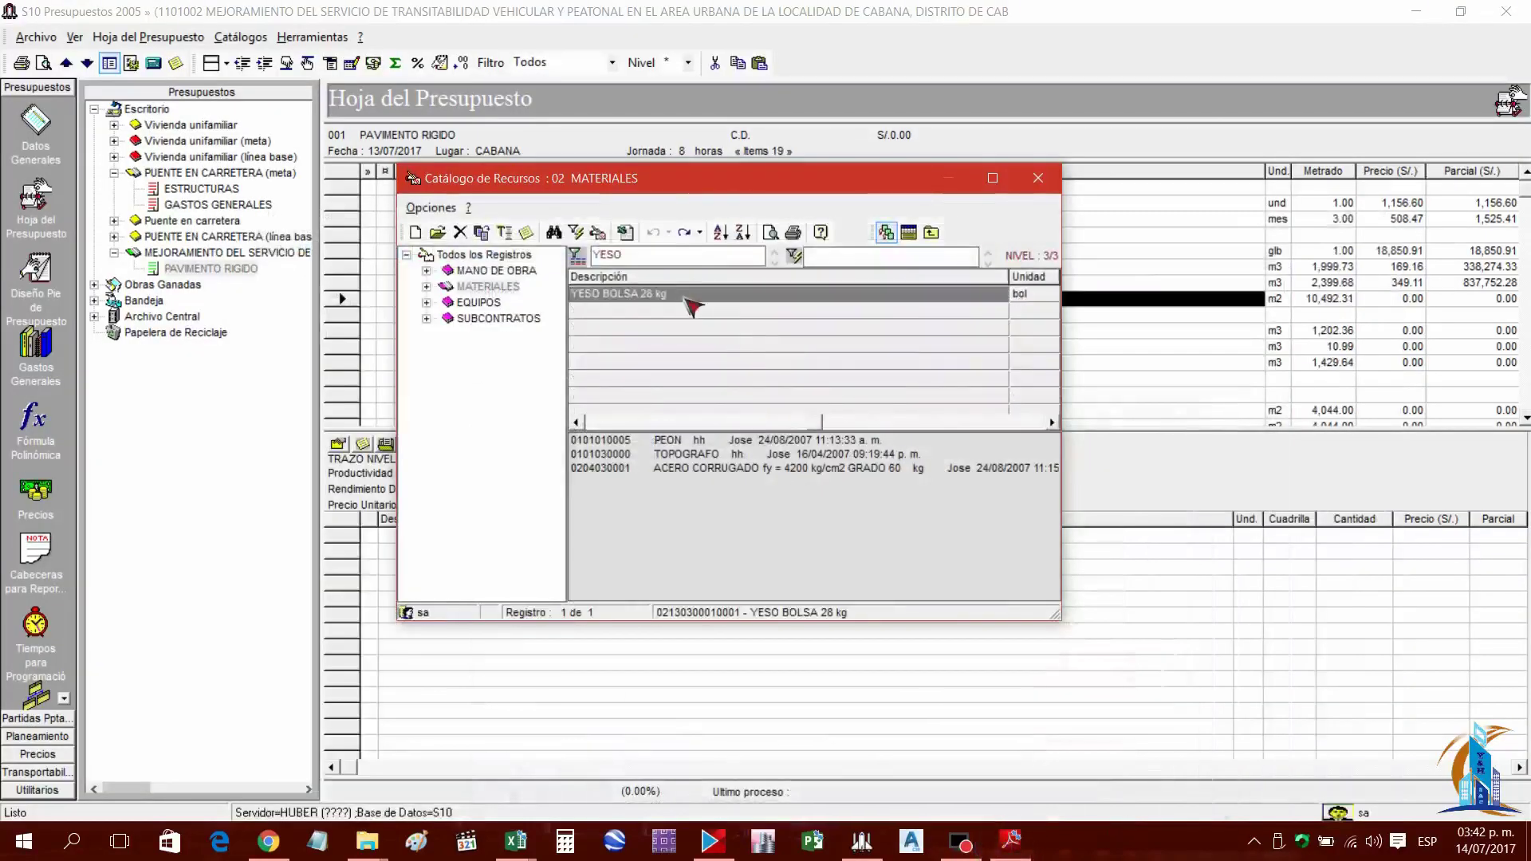
pyautogui.click(1011, 839)
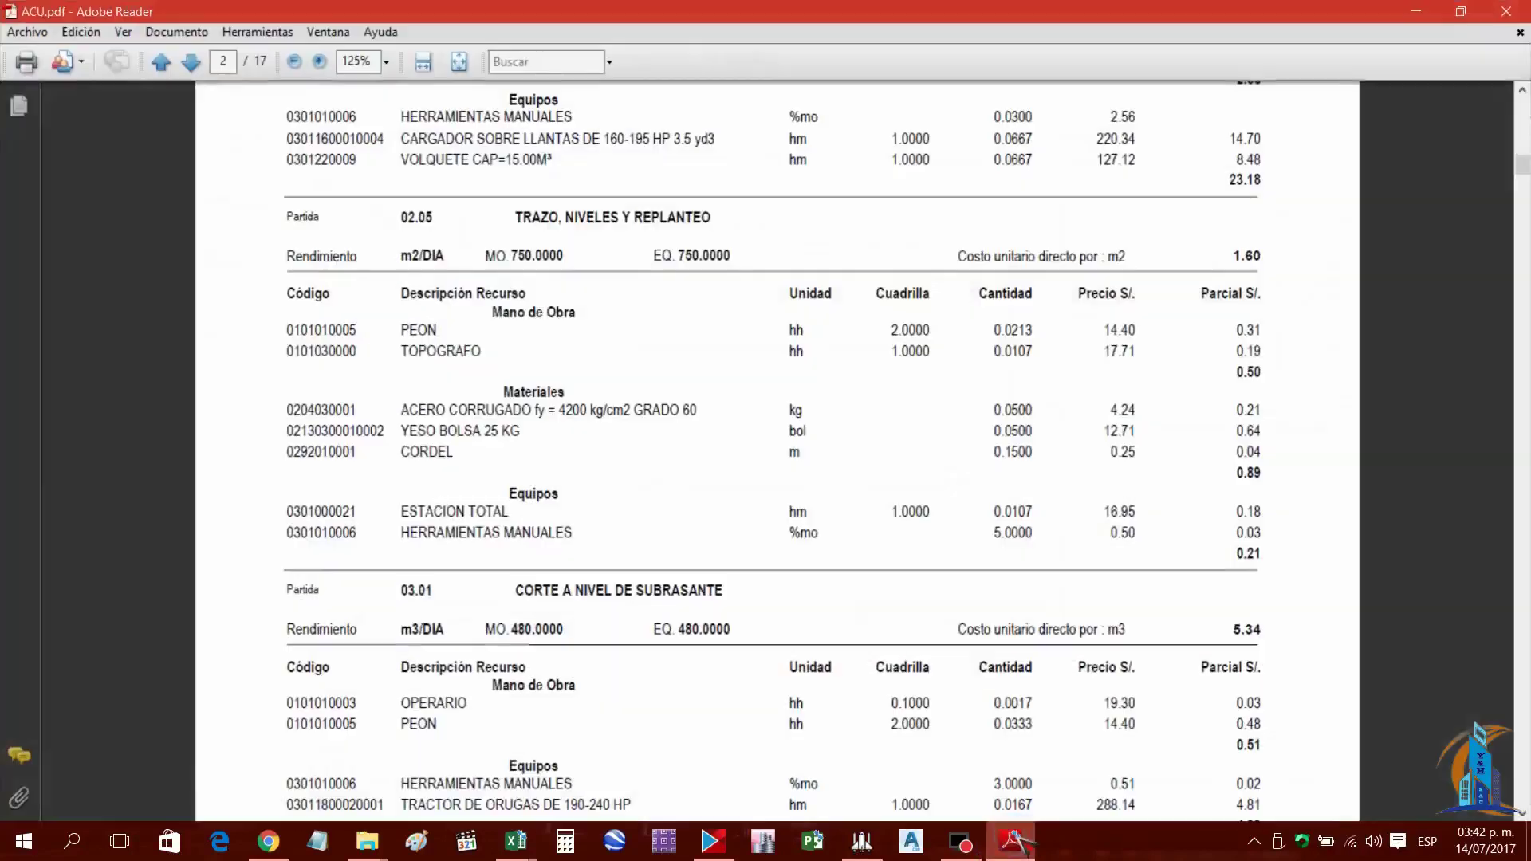
pyautogui.click(1011, 839)
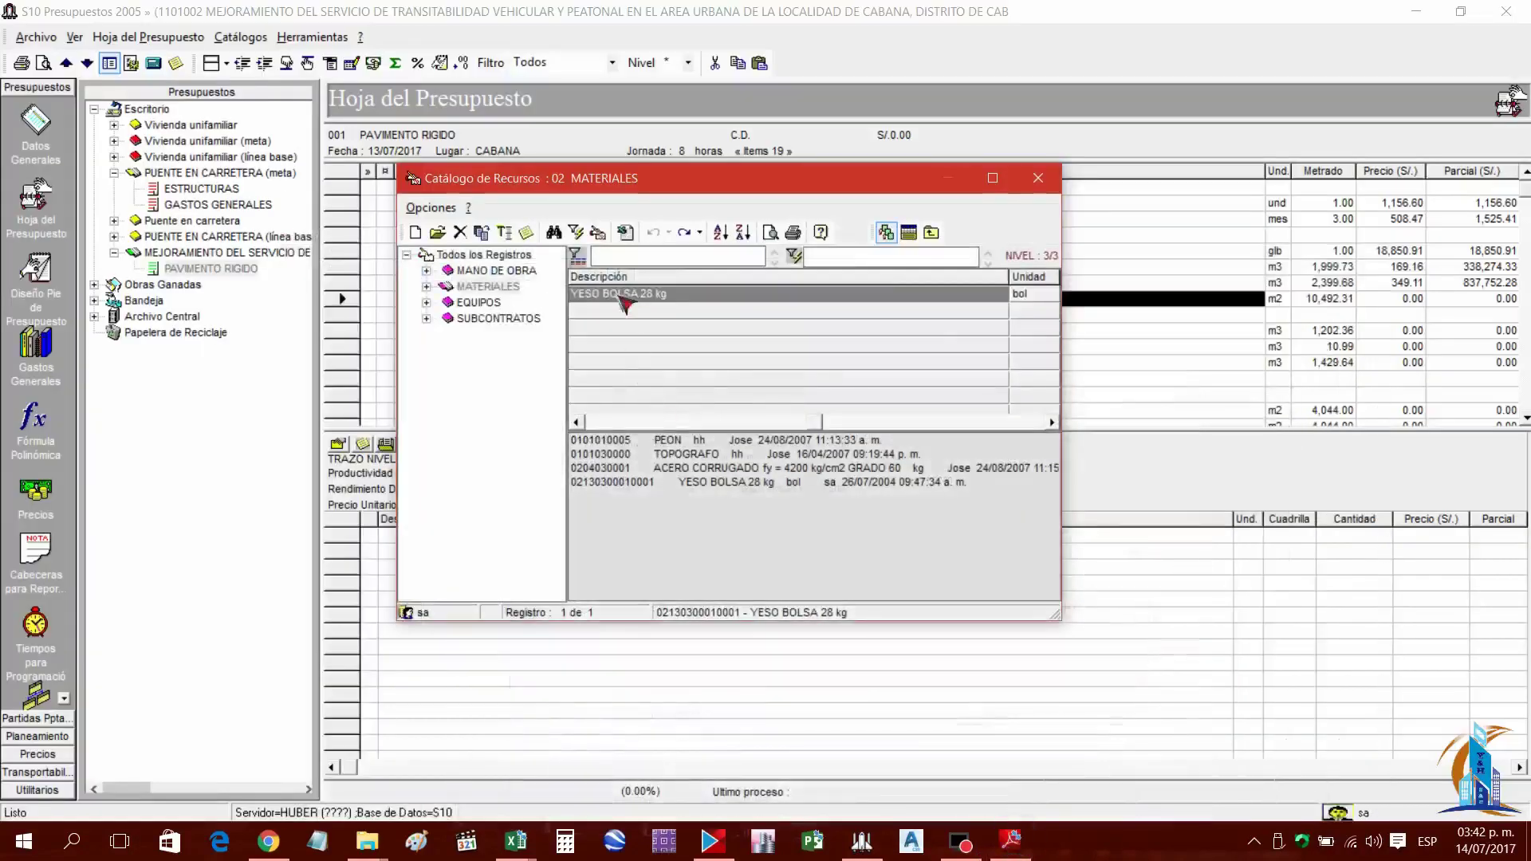
pyautogui.write('COR')
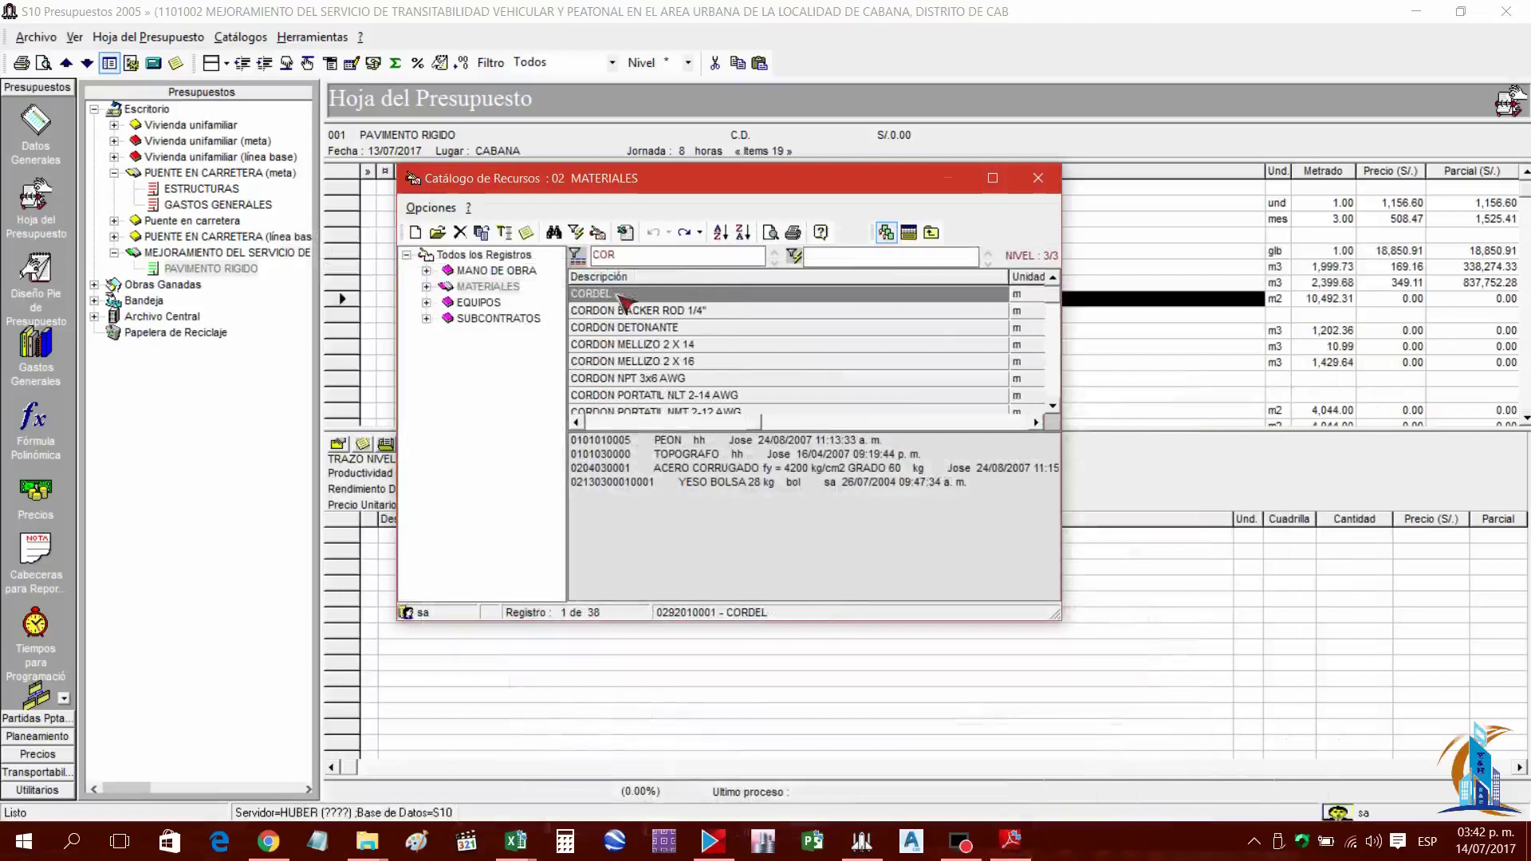
pyautogui.click(1011, 841)
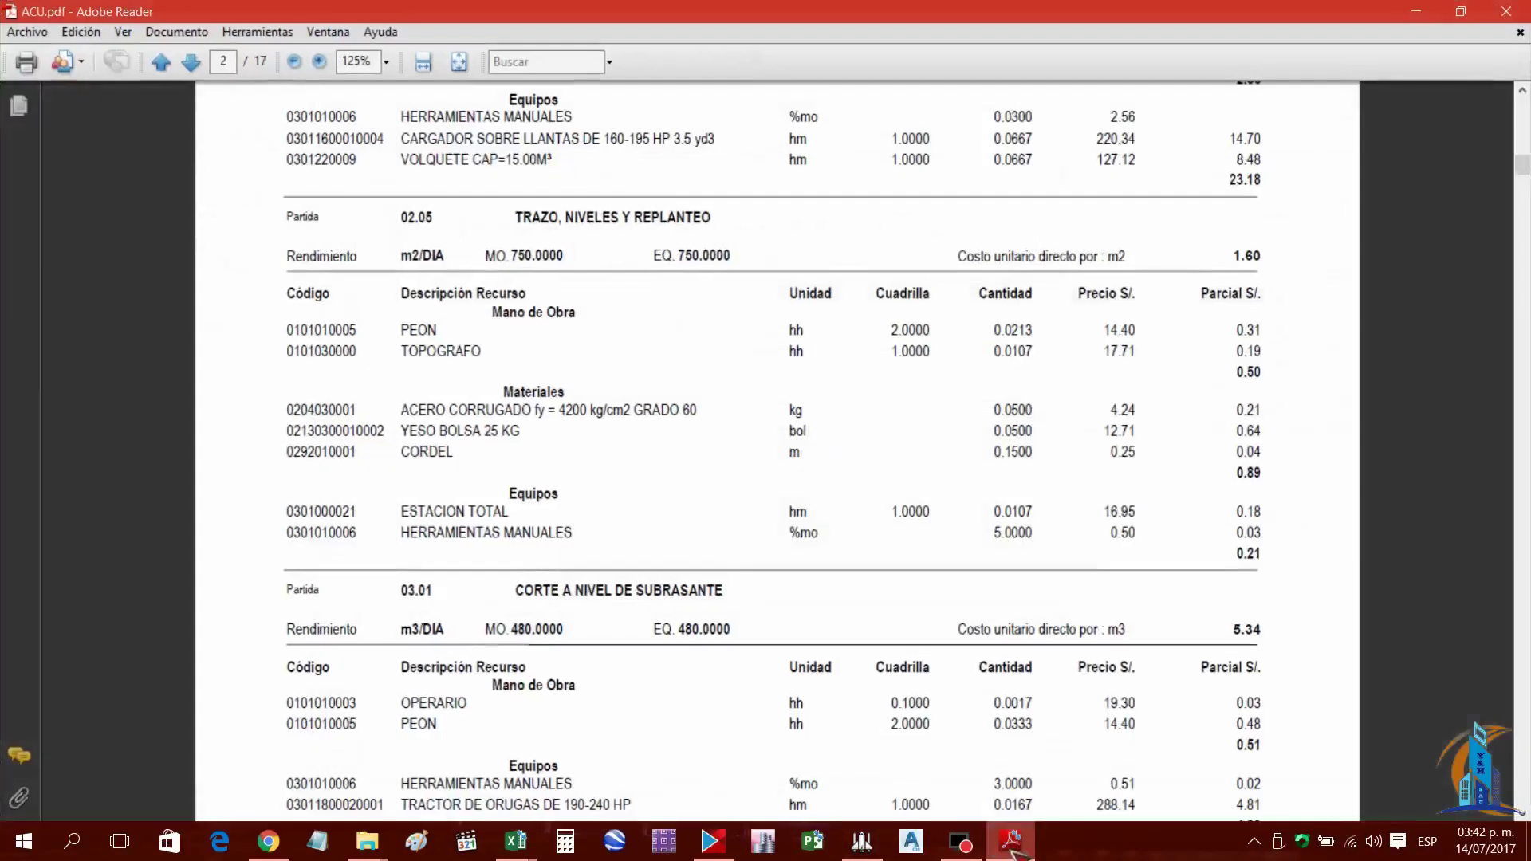
pyautogui.click(1011, 845)
# Find ESTACION TOTAL among the EQUIPOS resources and pick the one measured in día
pyautogui.press('BackSpace')
pyautogui.press('BackSpace')
pyautogui.press('BackSpace')
pyautogui.write('ESTAC')
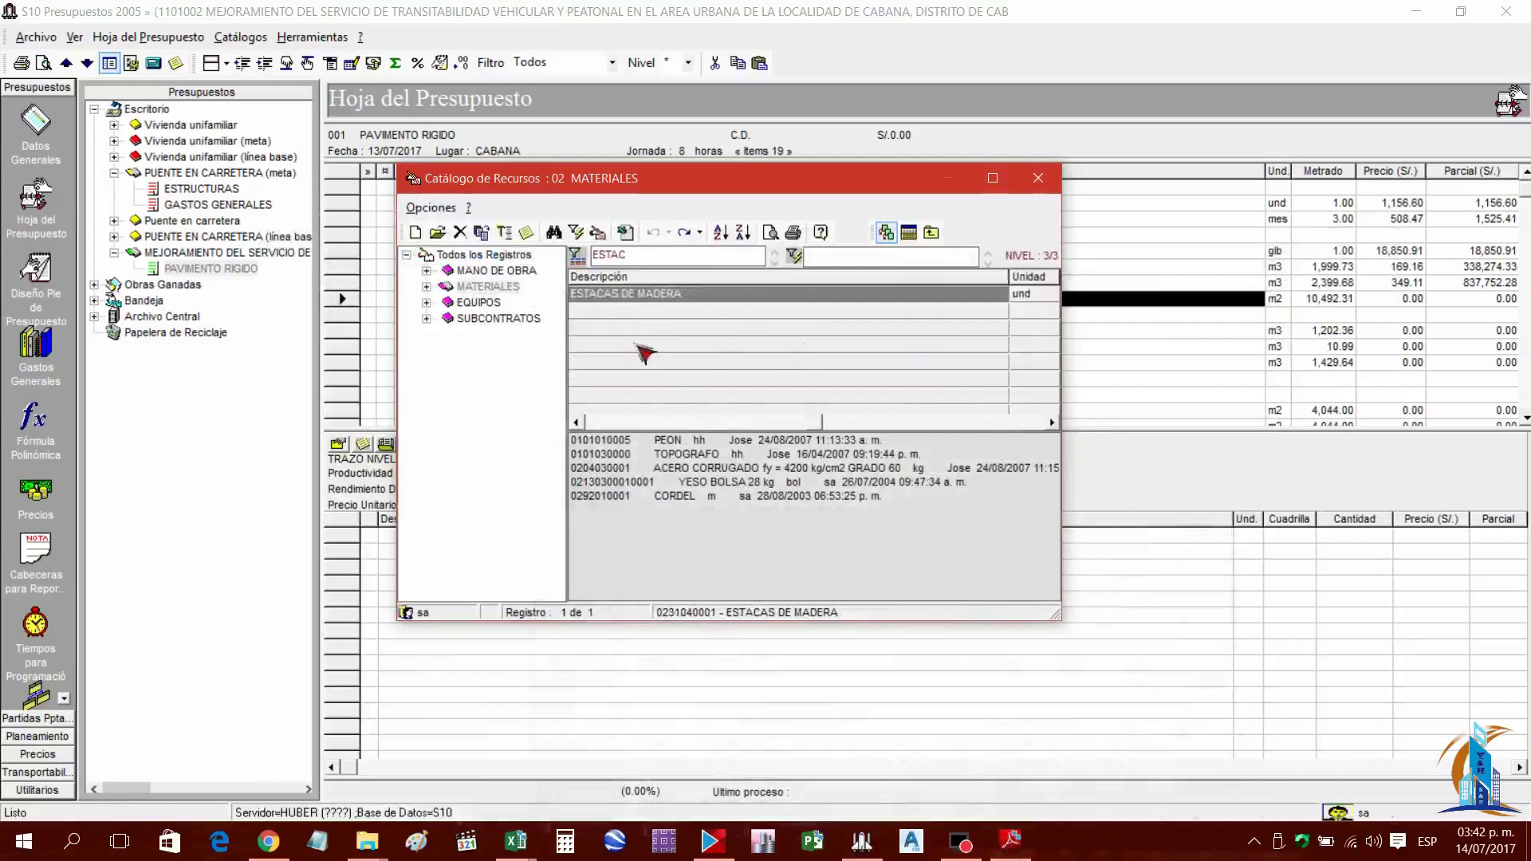
pyautogui.click(484, 303)
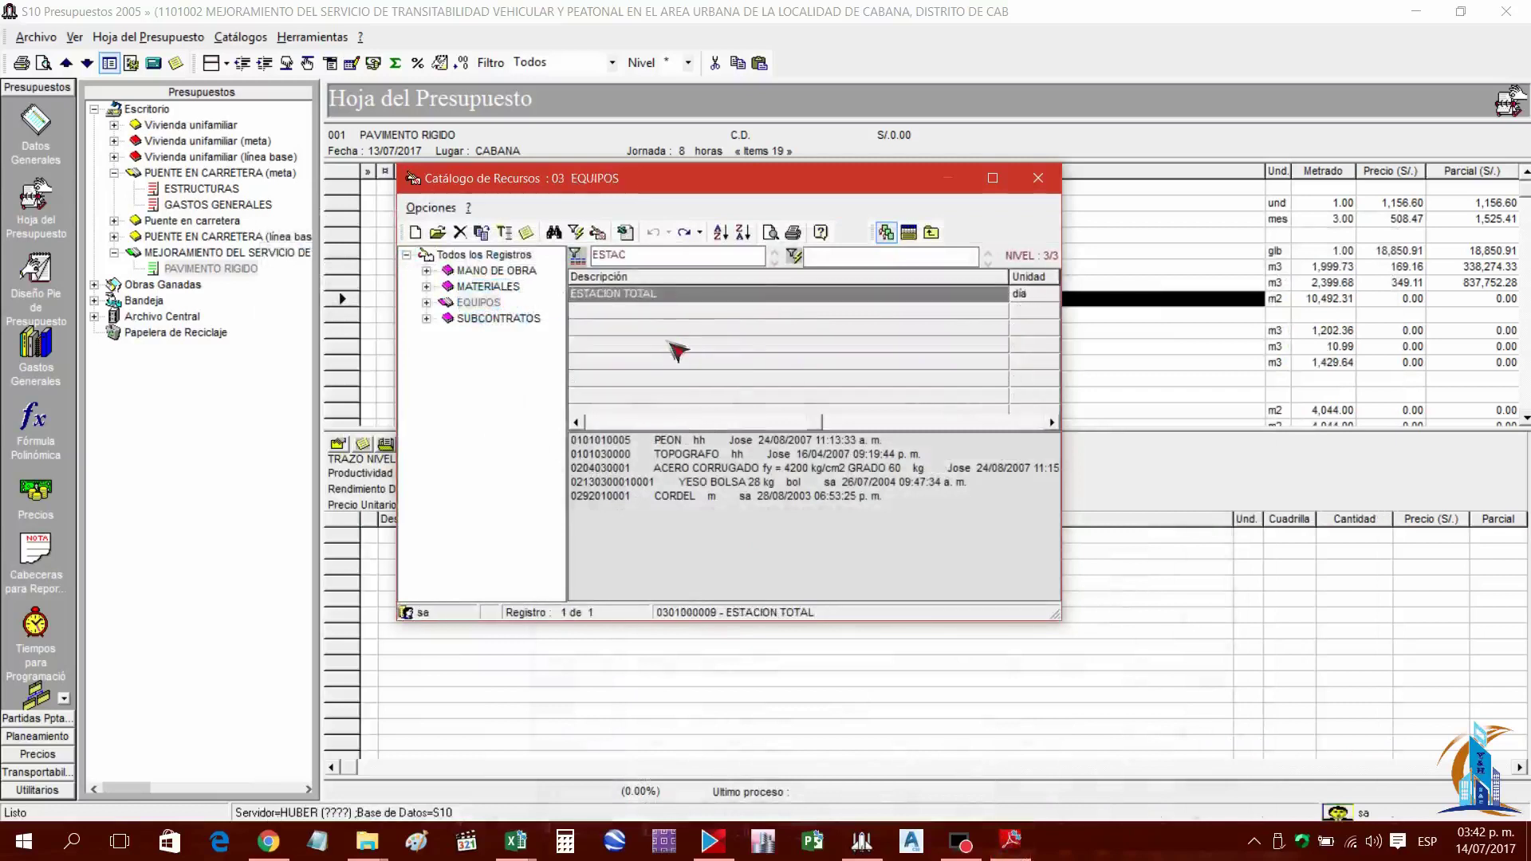
pyautogui.doubleClick(684, 297)
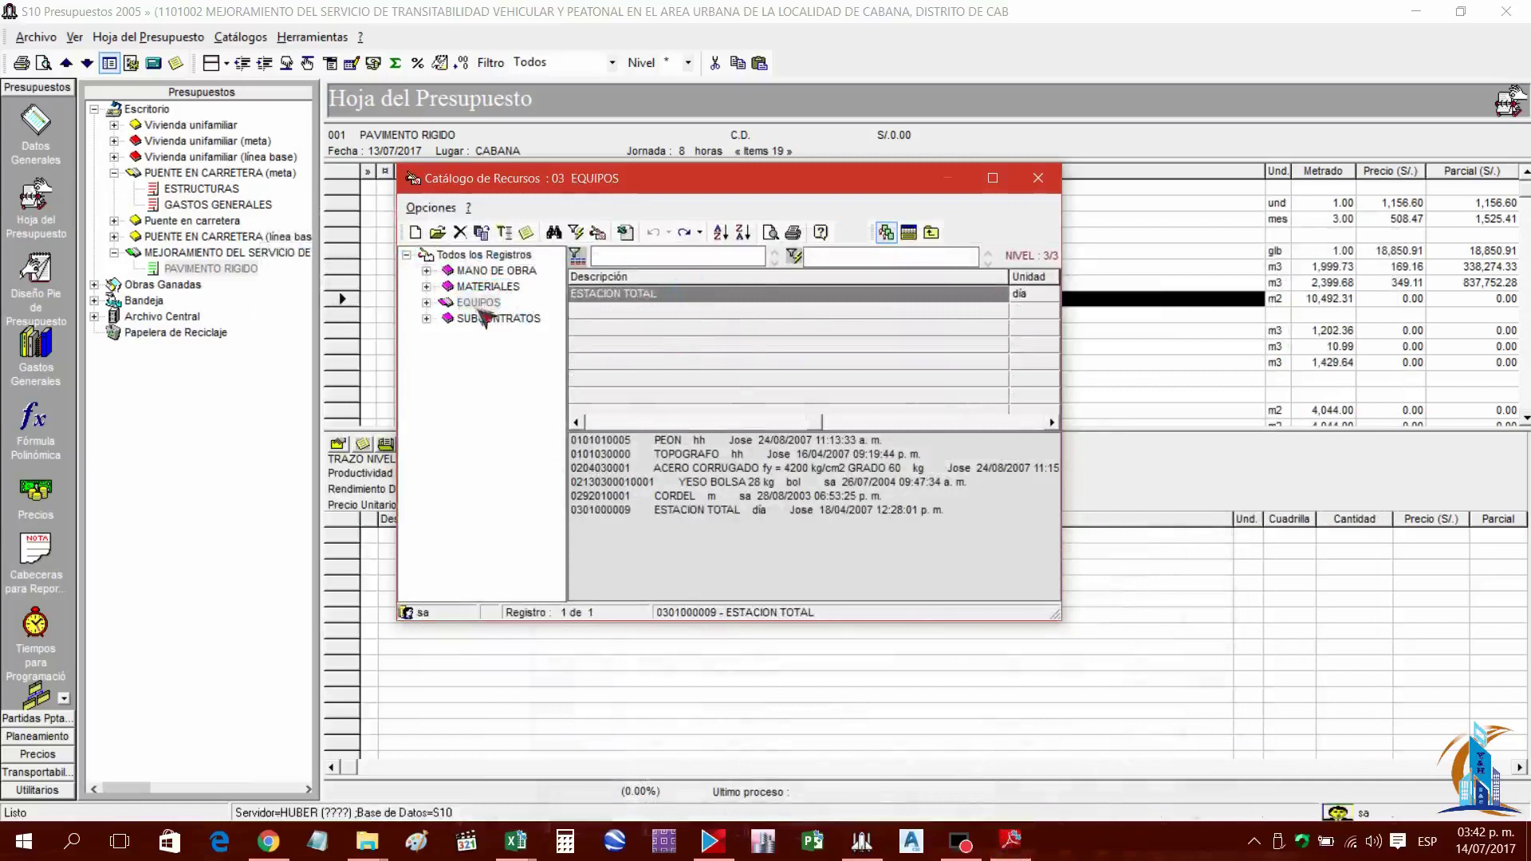
# Create an equipment resource ESTACION TOTAL with the unit HORA EQUIPO (he), without adding further specific resources
pyautogui.rightClick(650, 314)
pyautogui.click(741, 384)
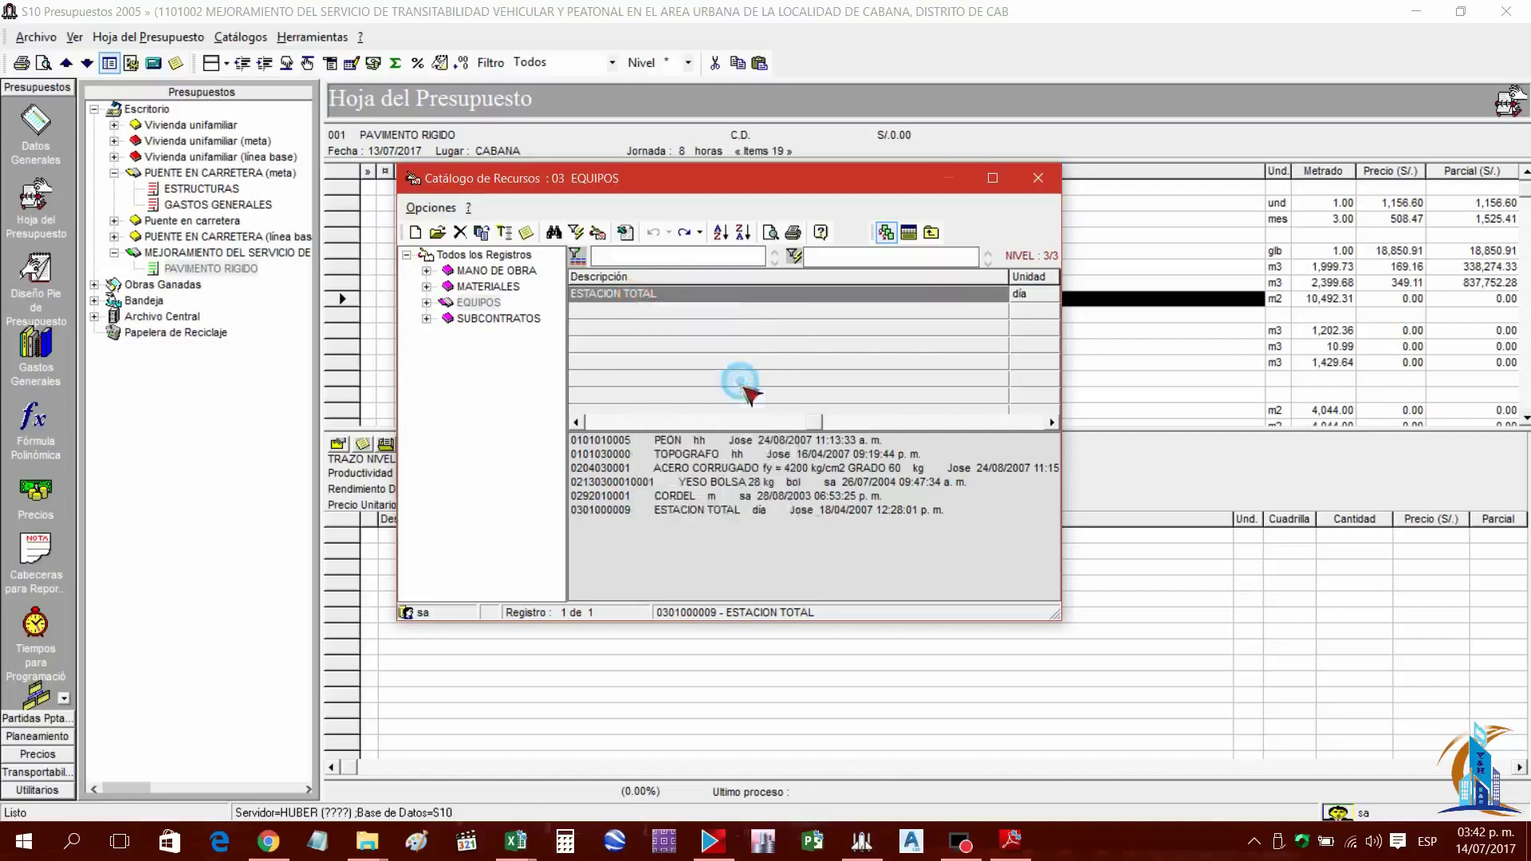
pyautogui.click(898, 307)
pyautogui.write('H')
pyautogui.click(570, 341)
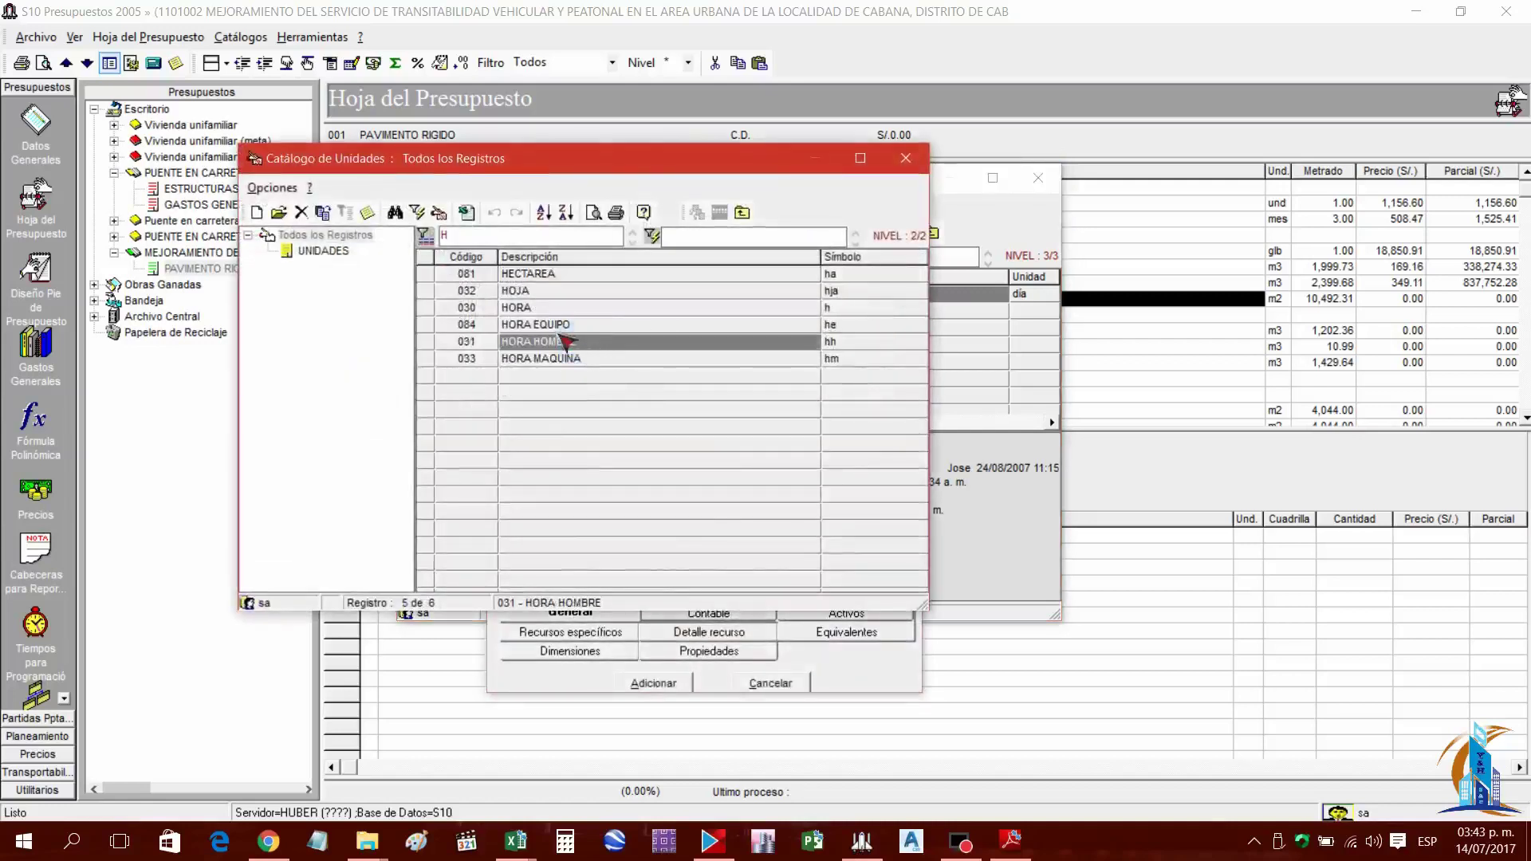
pyautogui.doubleClick(547, 325)
pyautogui.click(653, 682)
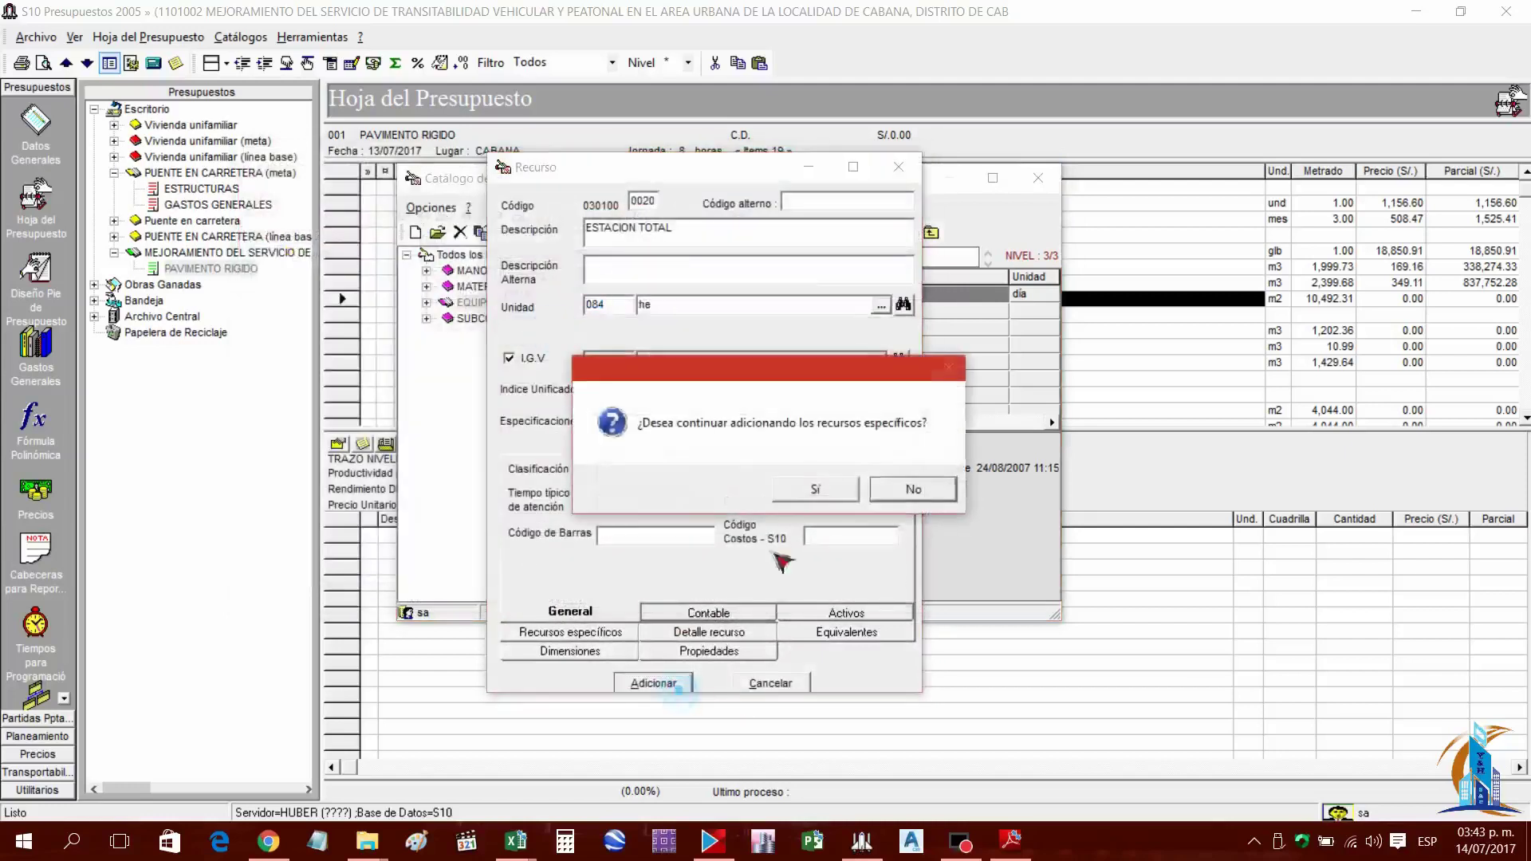
pyautogui.press('Return')
pyautogui.click(647, 680)
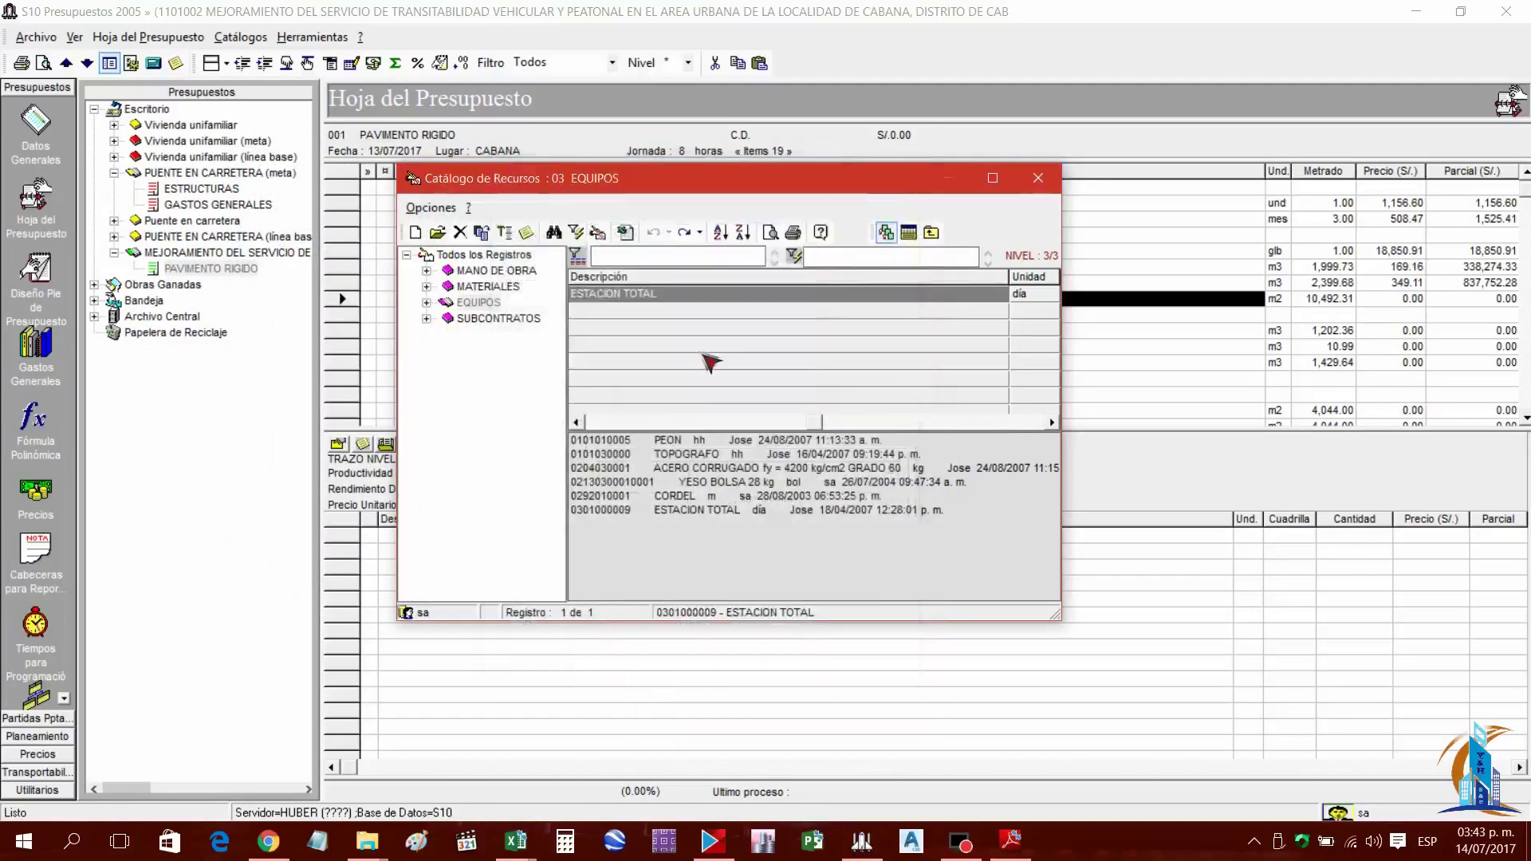
# Remove the ESTACION TOTAL measured in día from the picked resources and pick the one measured in he instead
pyautogui.click(693, 511)
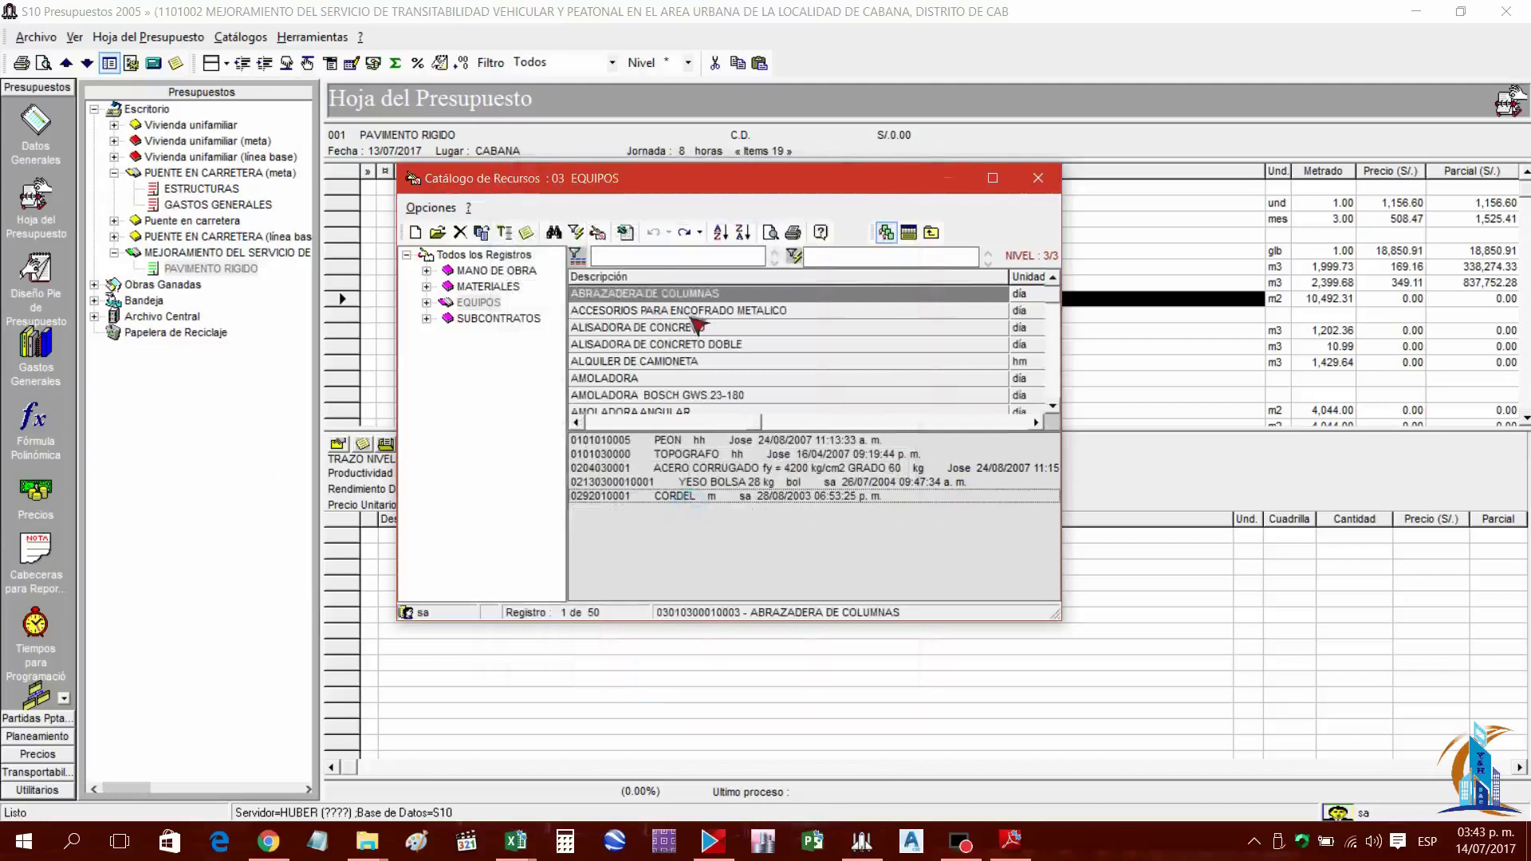
pyautogui.click(478, 302)
pyautogui.write('ES')
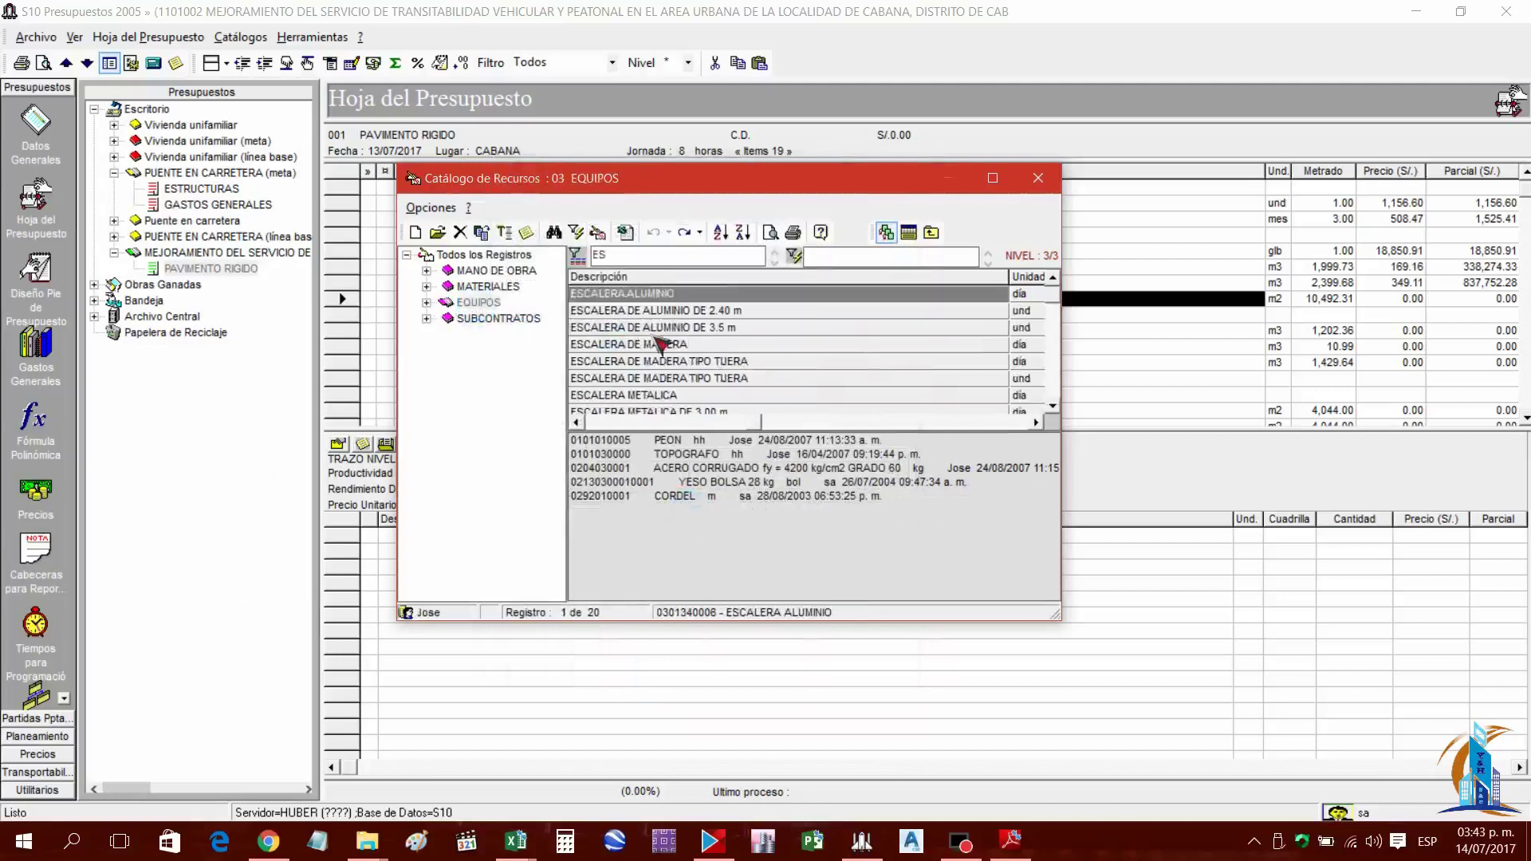
pyautogui.write('TAC')
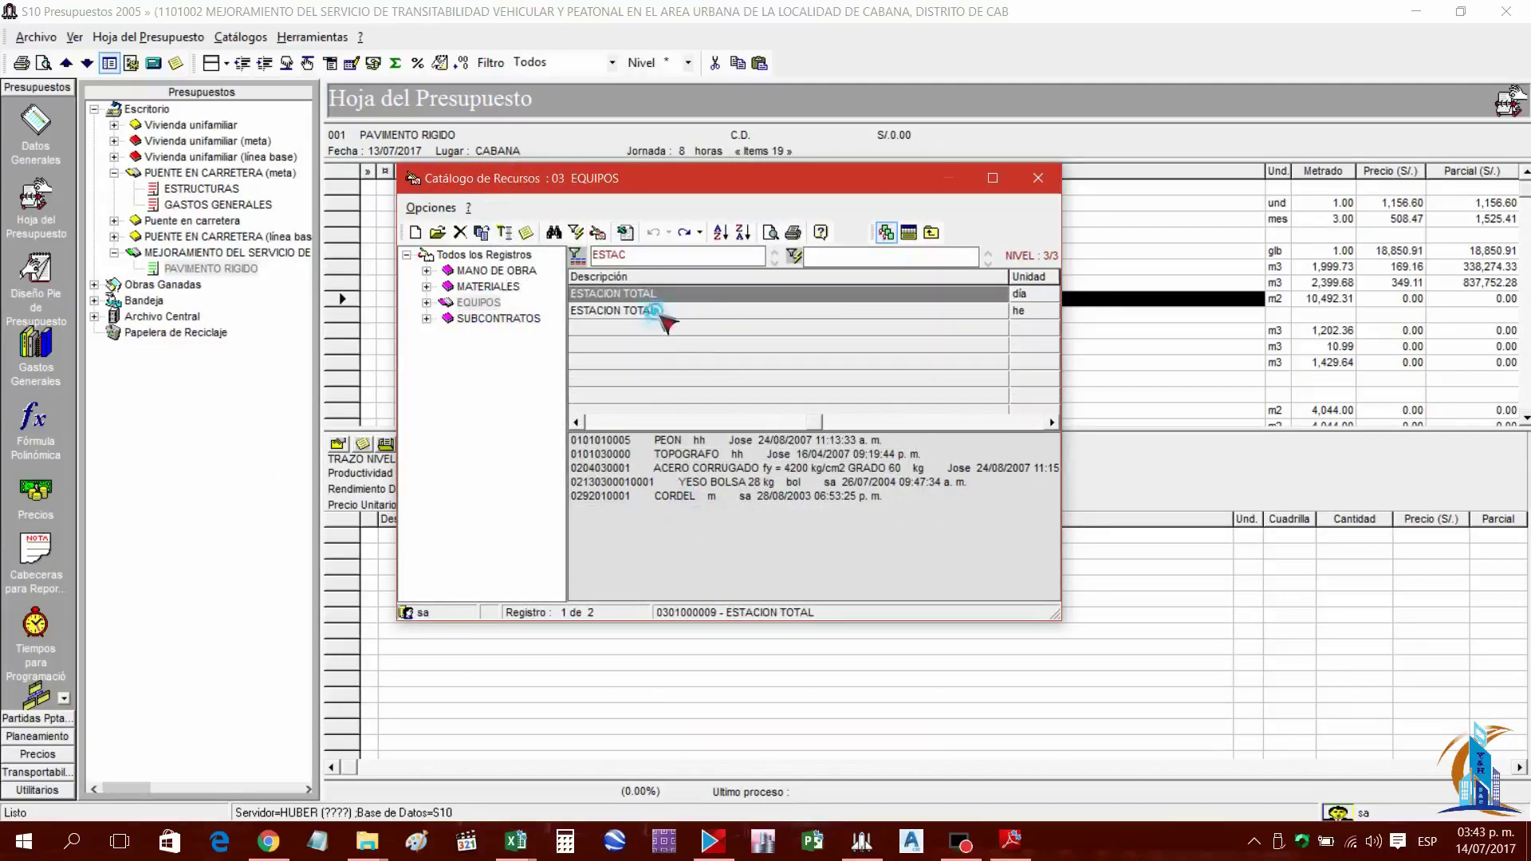
pyautogui.click(667, 313)
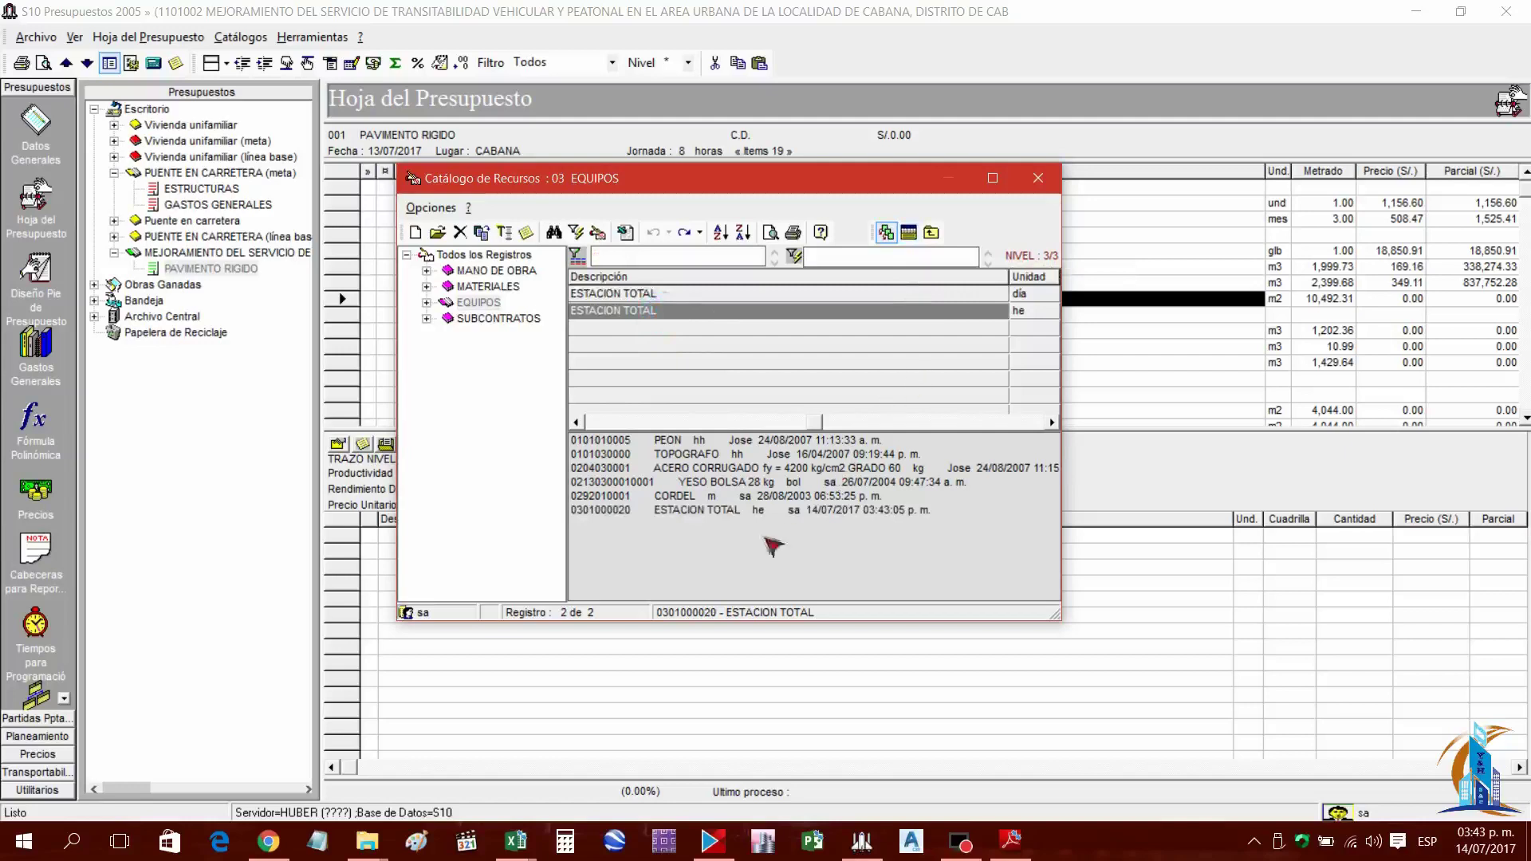
# Check the equipment in ACU.pdf, pick HERRAMIENTAS MANUALES (%mo) and transfer the picked resources to the analysis of item 02.04 in S10
pyautogui.click(1008, 842)
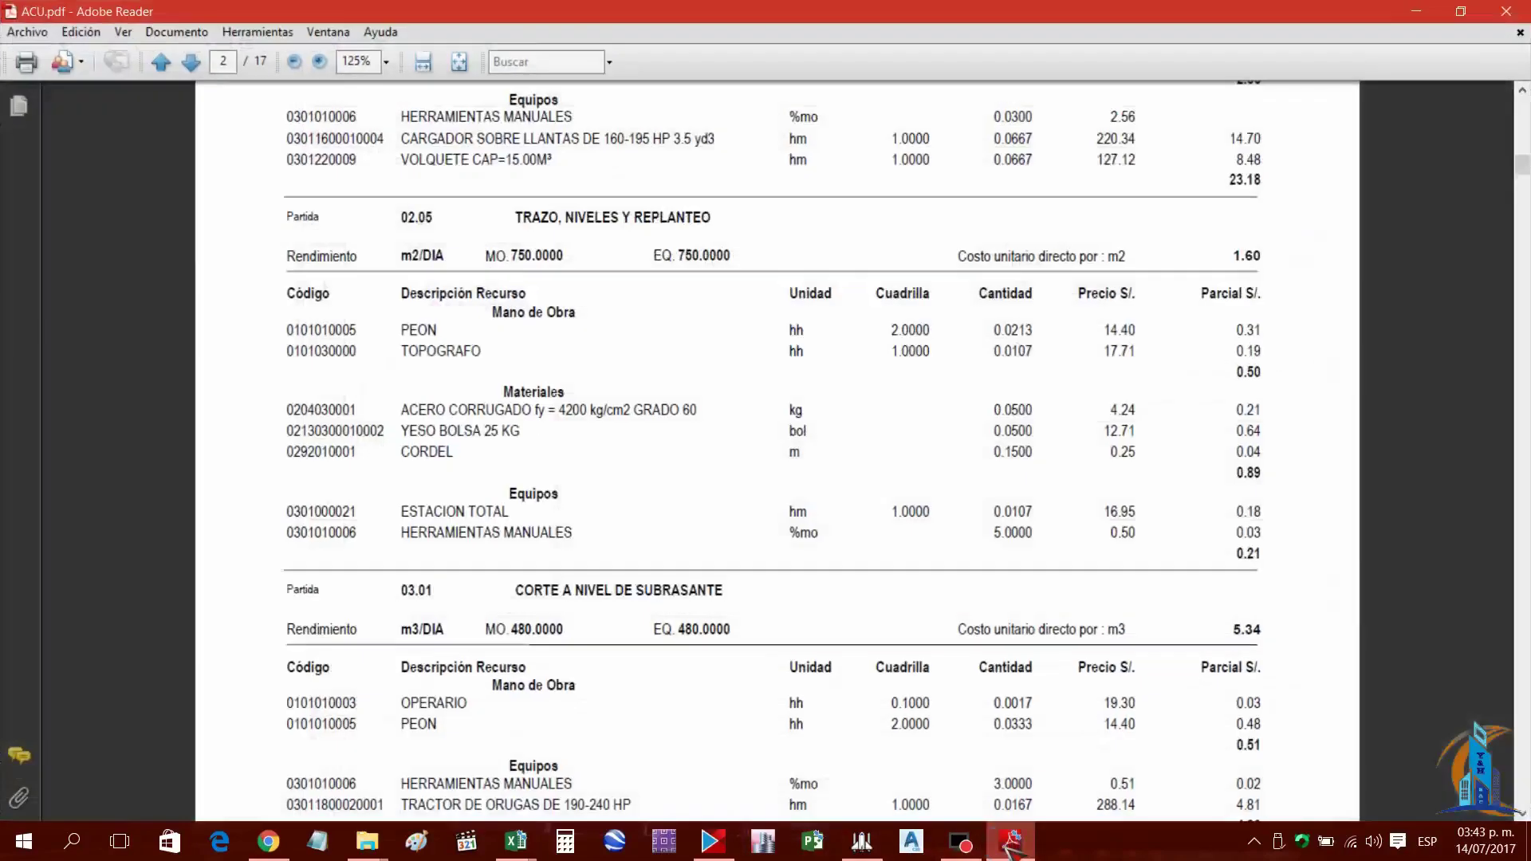
pyautogui.click(1009, 842)
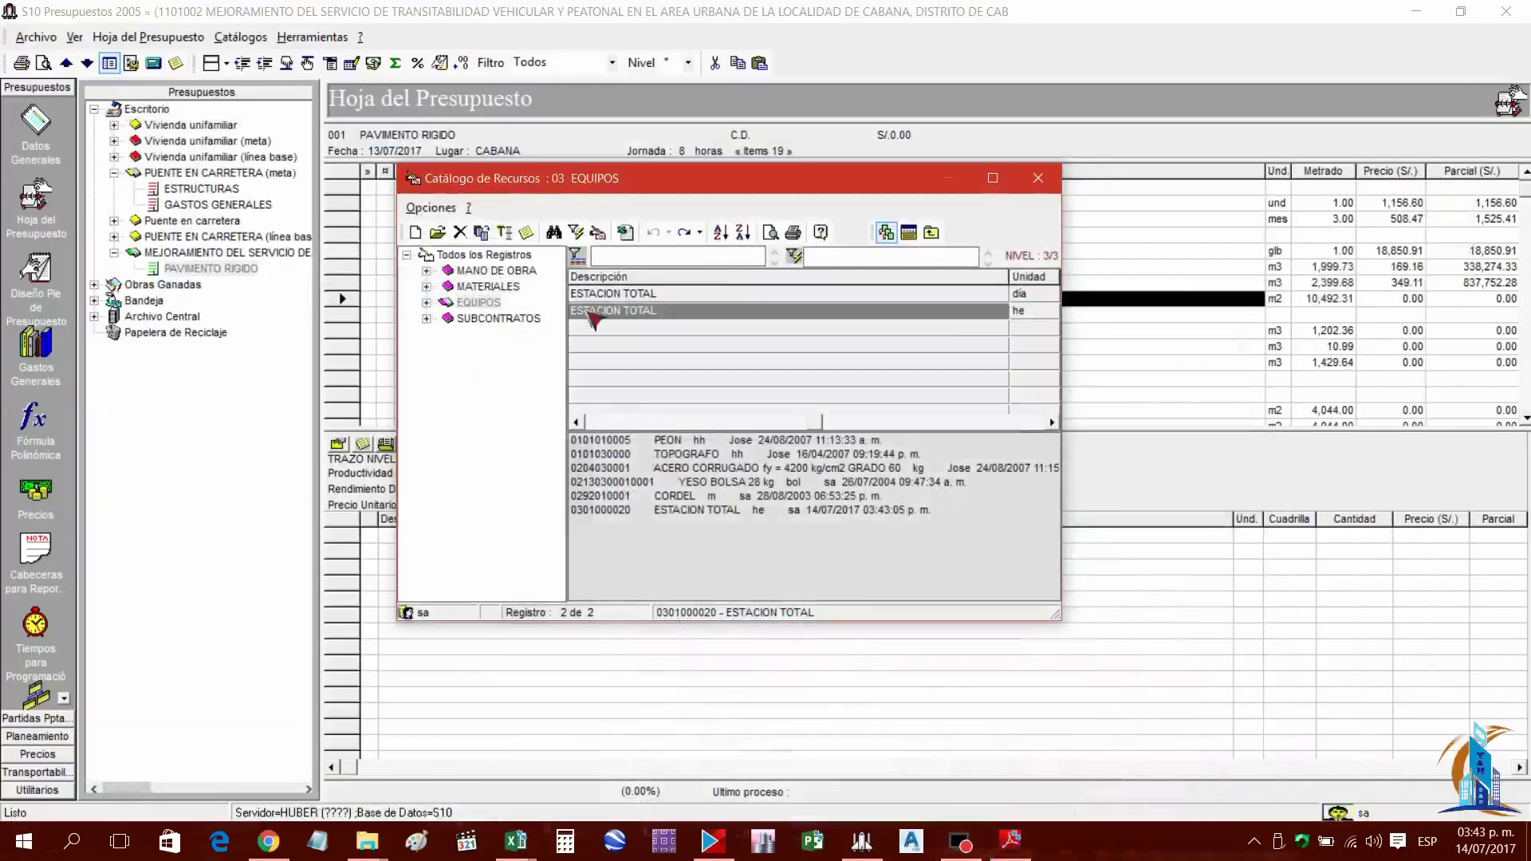
pyautogui.write('G')
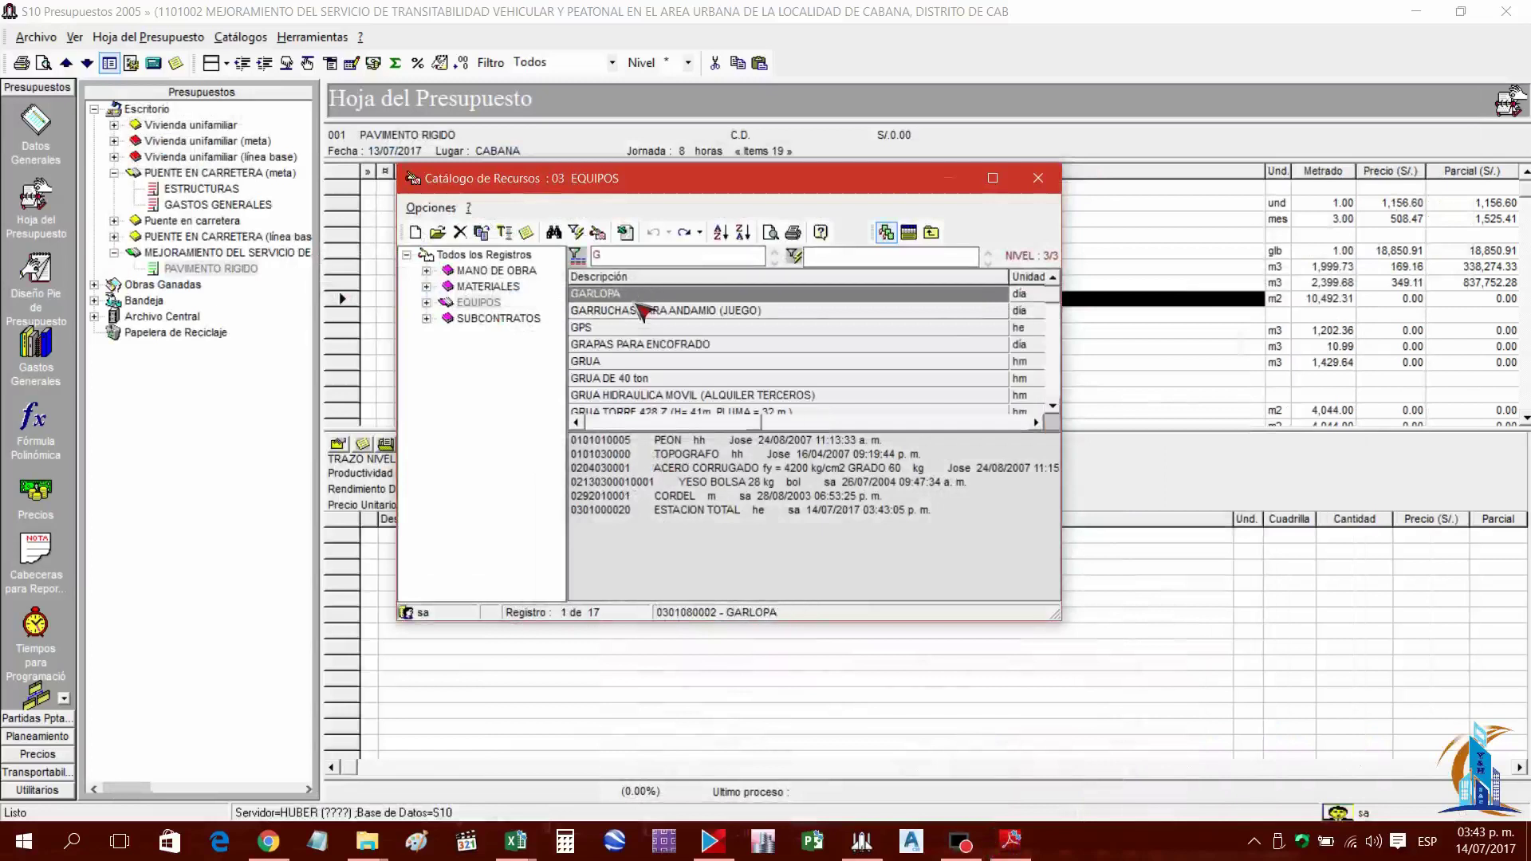
pyautogui.press('BackSpace')
pyautogui.write('HER')
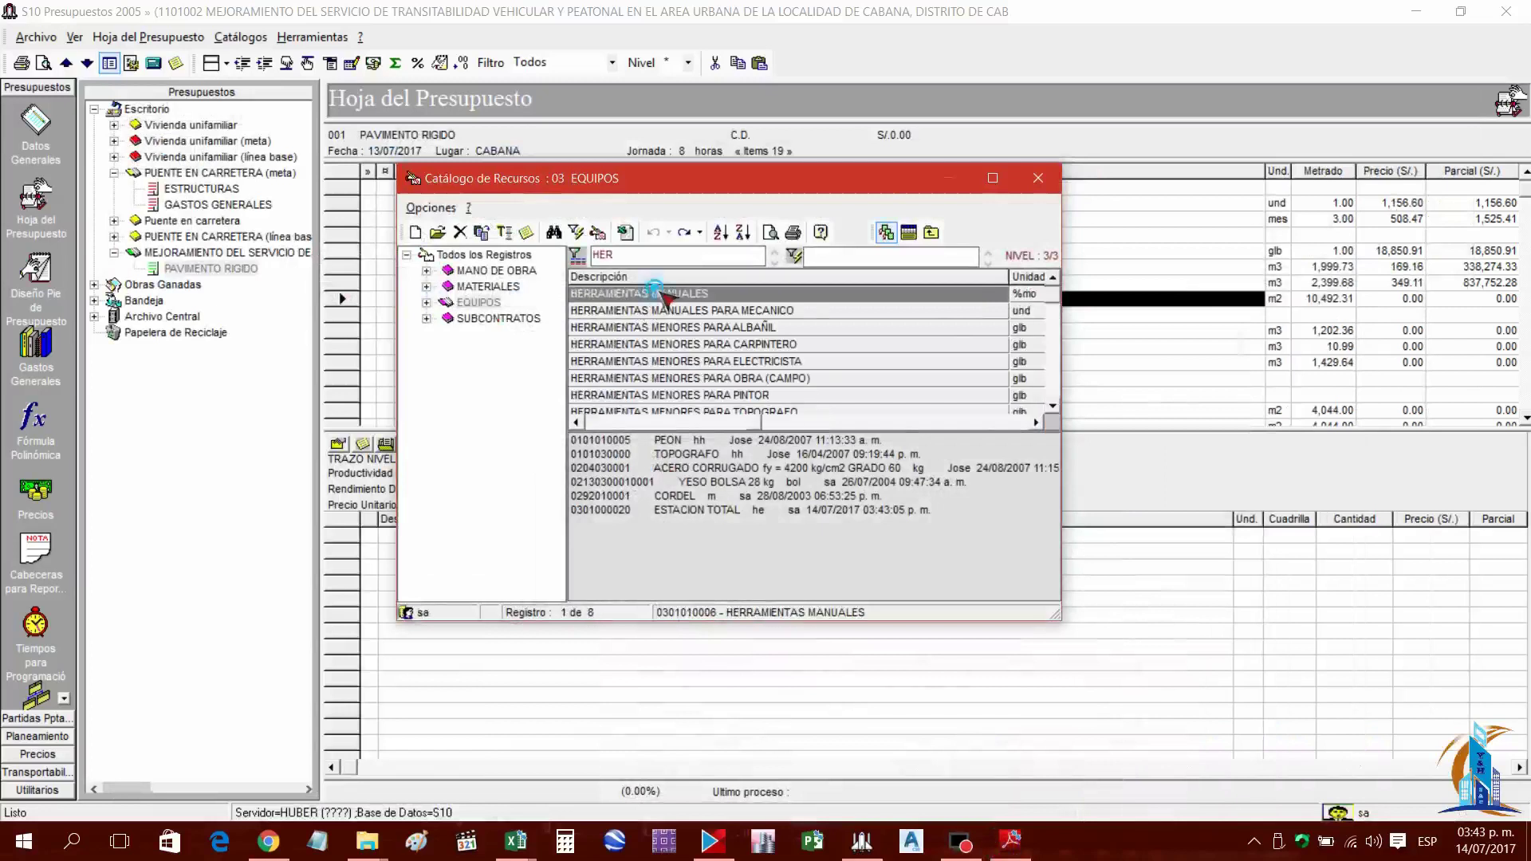
pyautogui.click(909, 232)
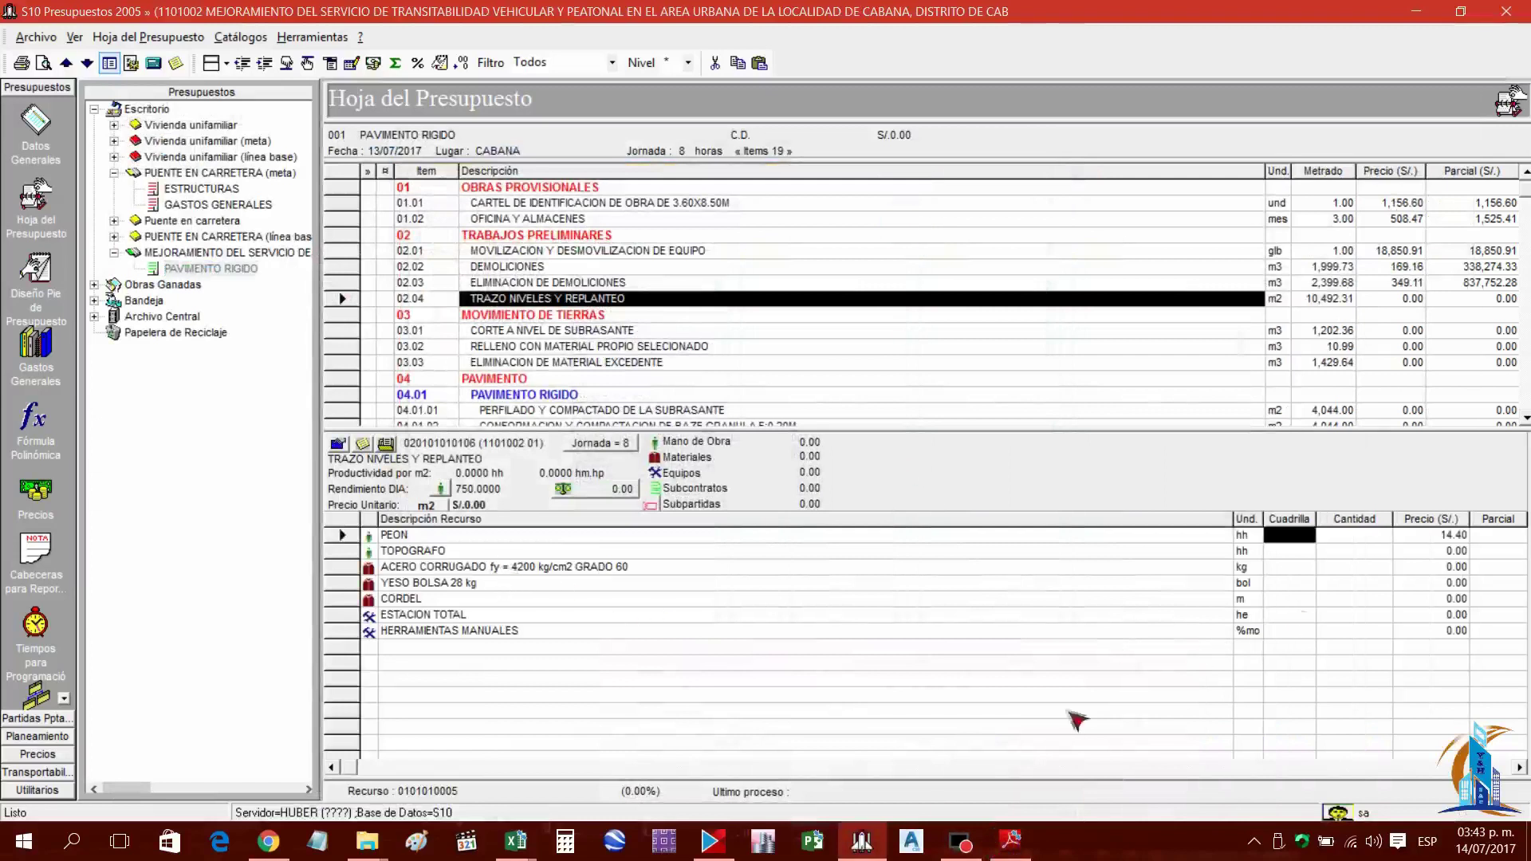
# Set the cuadrilla of TOPOGRAFO to 1 and check the crew values in ACU.pdf before returning to S10
pyautogui.moveTo(870, 851)
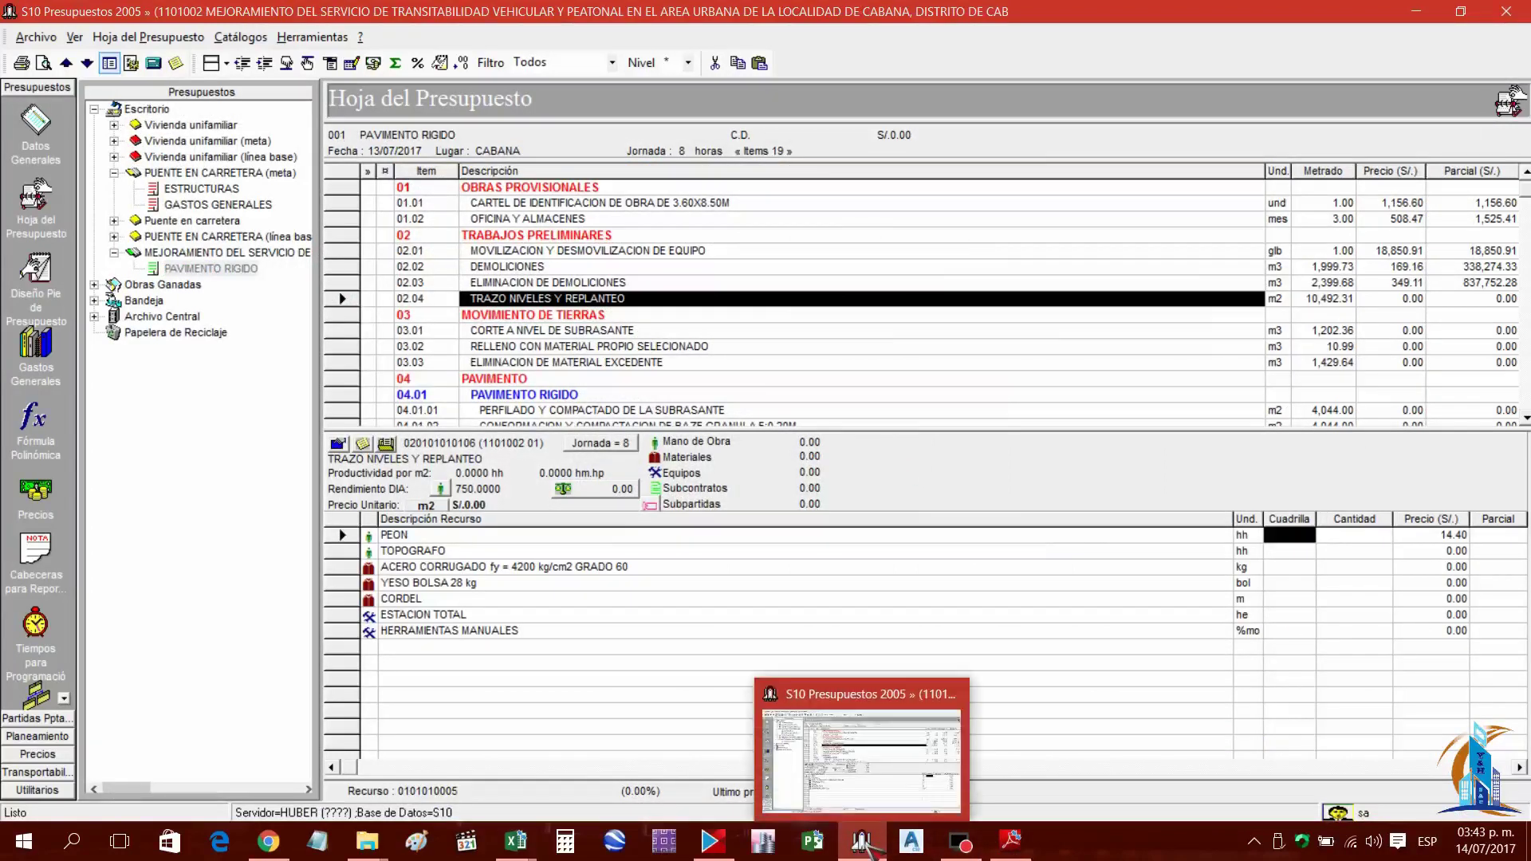
pyautogui.click(1298, 553)
pyautogui.write('1')
pyautogui.press('Return')
pyautogui.click(1011, 843)
pyautogui.click(1011, 842)
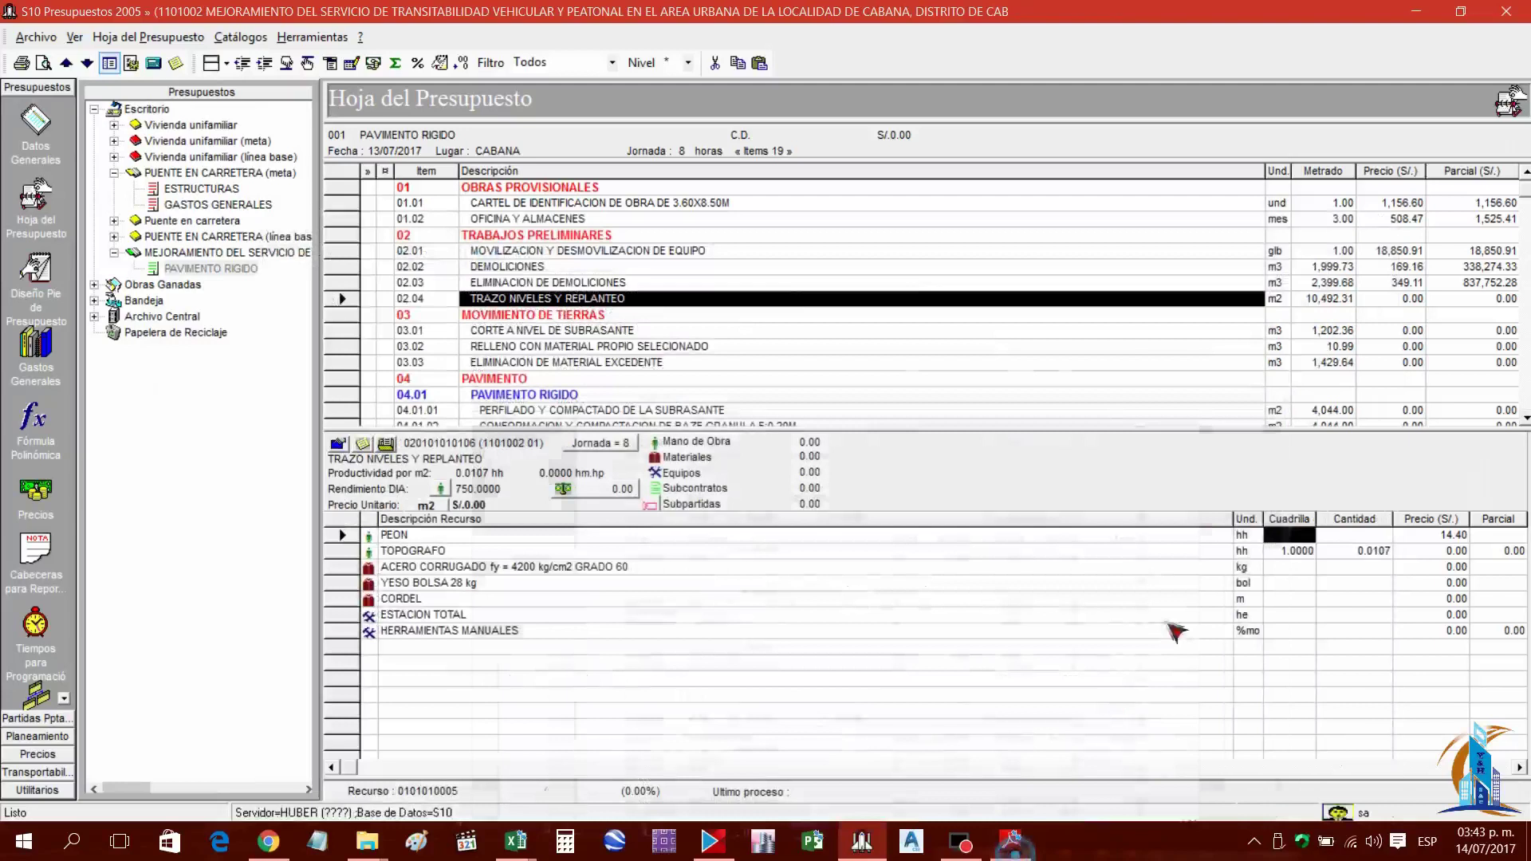
# Set the cuadrilla of PEON to 2 and the cantidad of ACERO CORRUGADO to 0.05, checking the values in ACU.pdf
pyautogui.write('3')
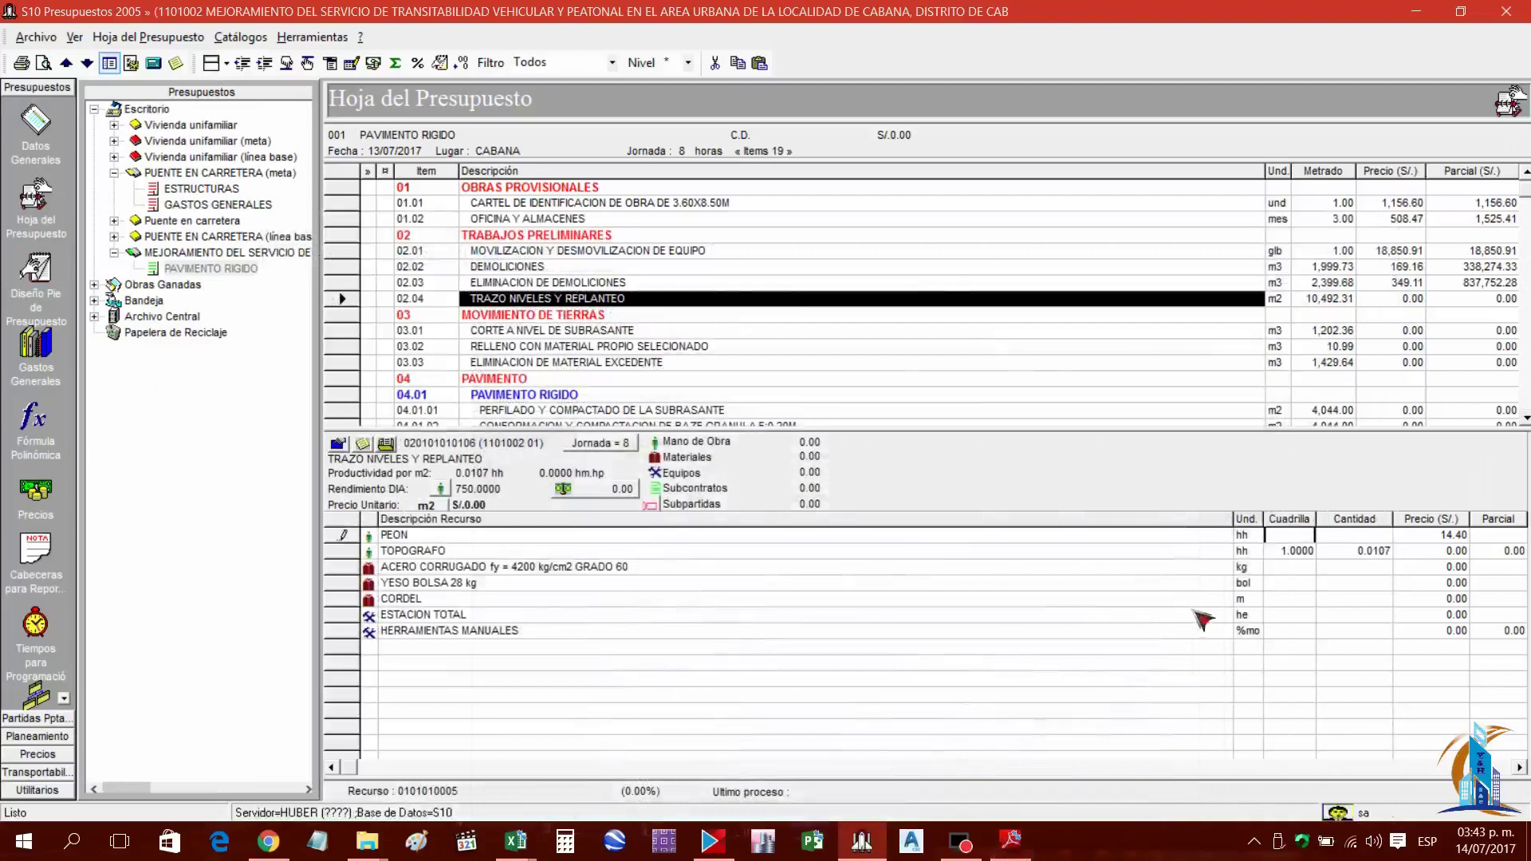
pyautogui.press('Return')
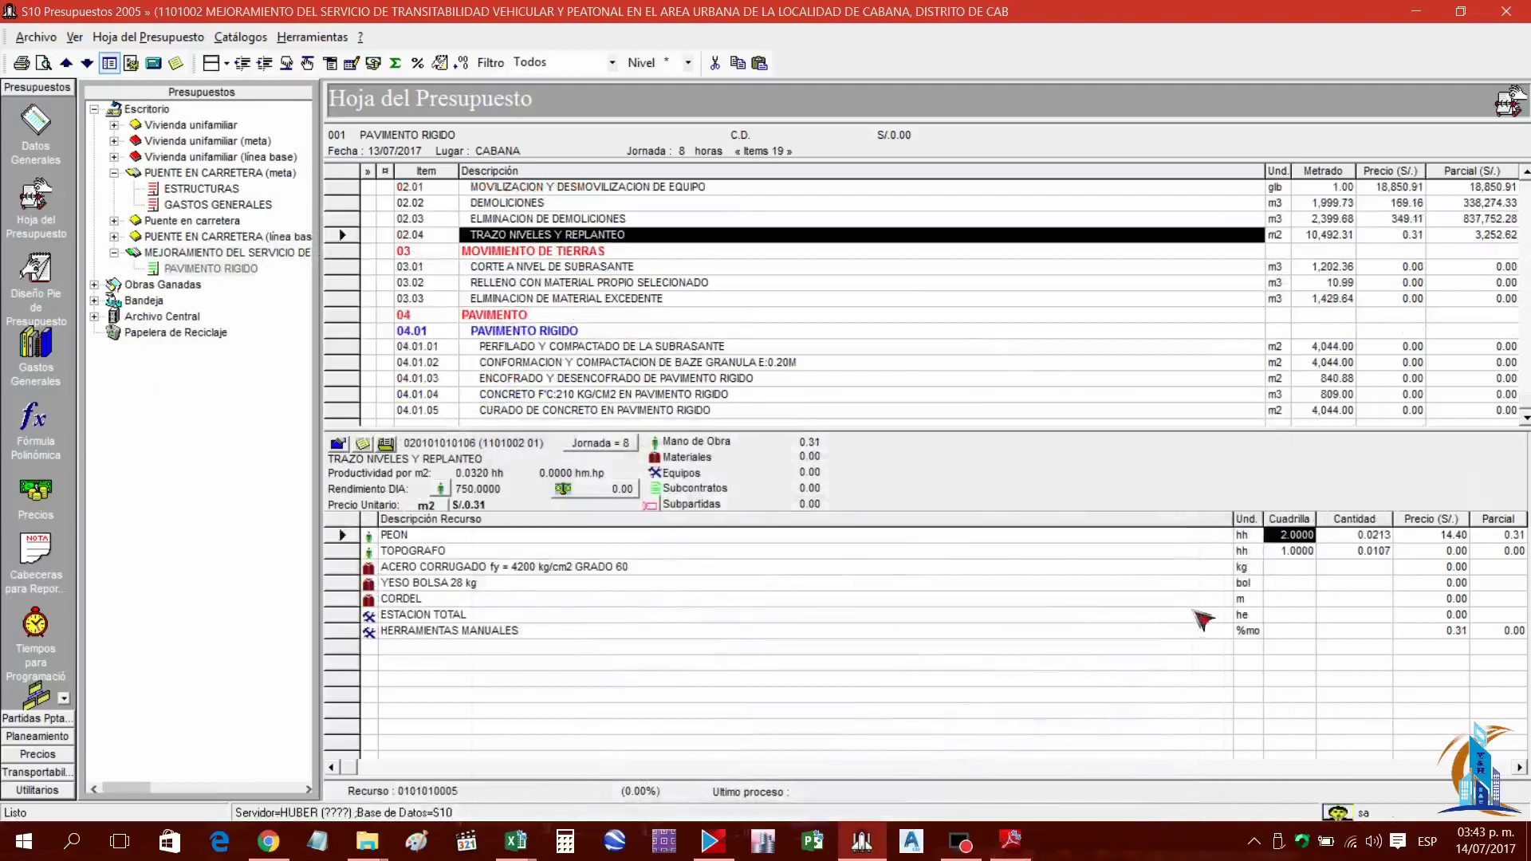
pyautogui.click(467, 566)
pyautogui.click(1011, 842)
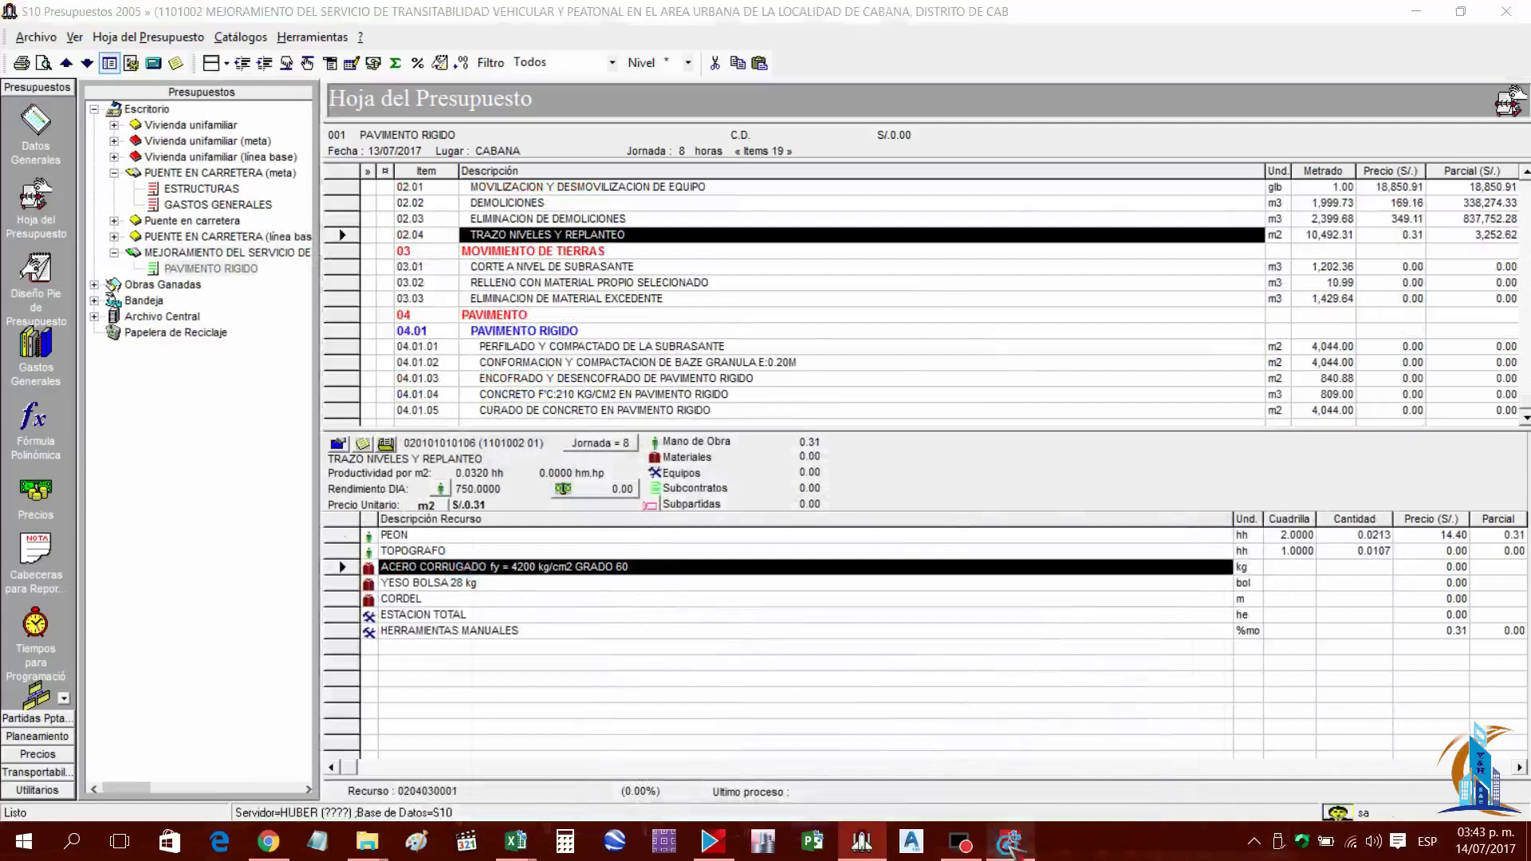
pyautogui.click(1011, 842)
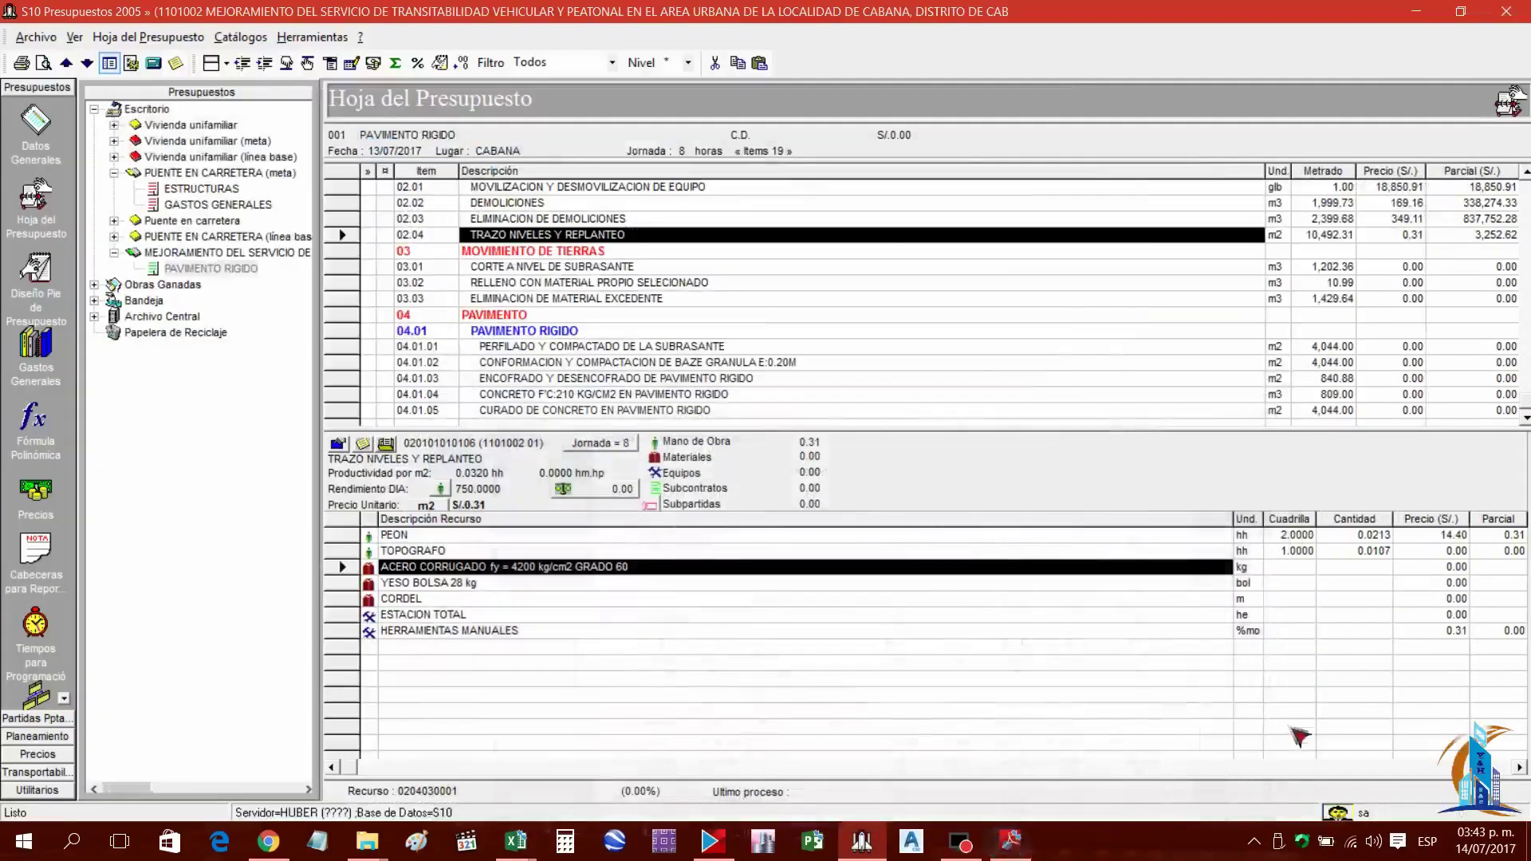
pyautogui.click(1348, 568)
pyautogui.write('0')
pyautogui.press('Return')
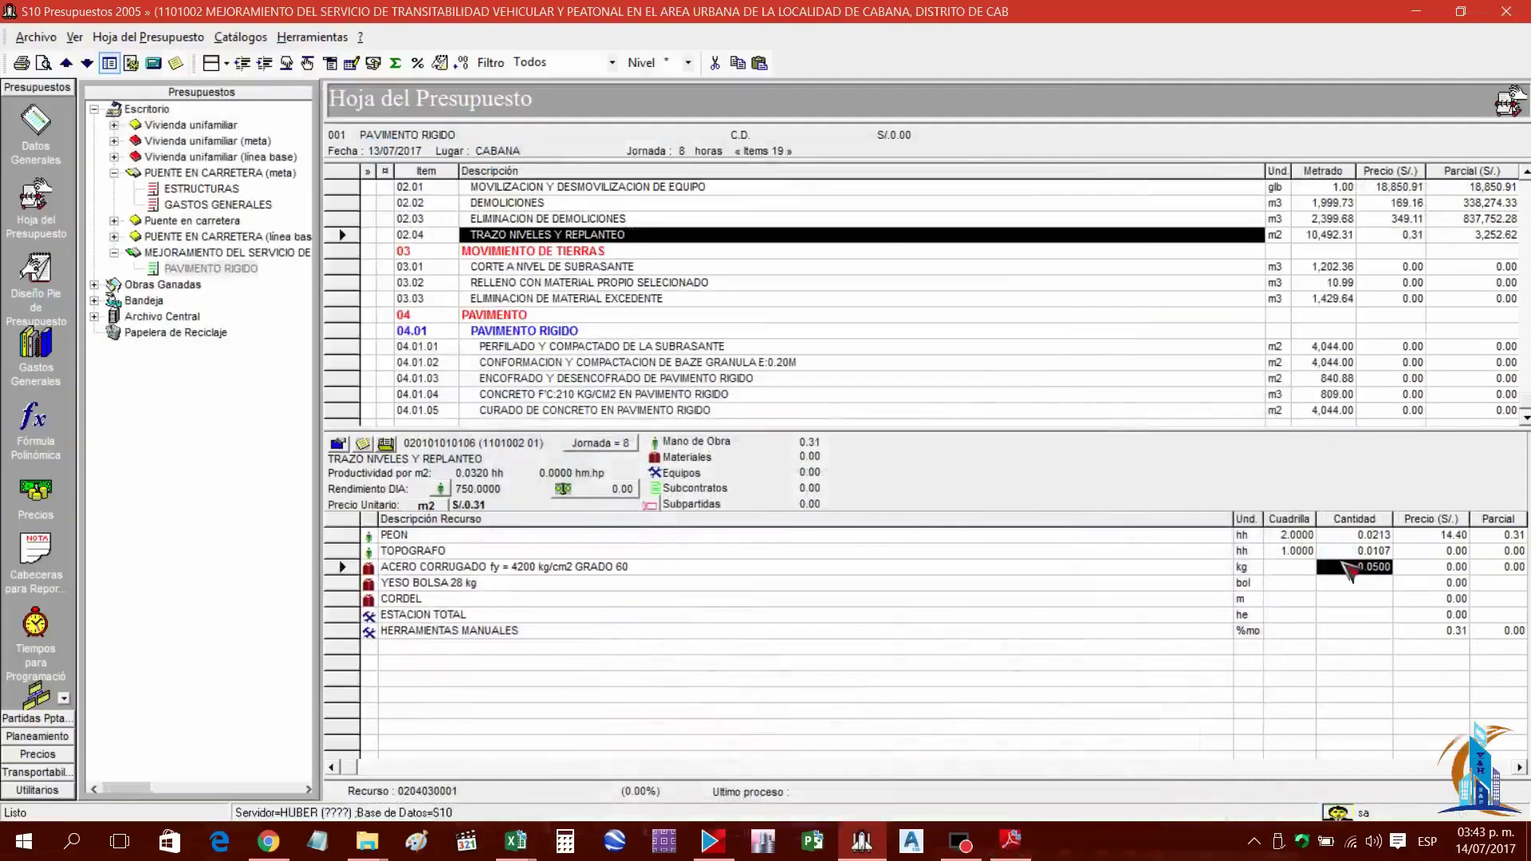
# Check the material quantities in ACU.pdf and set the cantidad of YESO BOLSA to 0.05 and of CORDEL to 0.15 in S10
pyautogui.click(1012, 842)
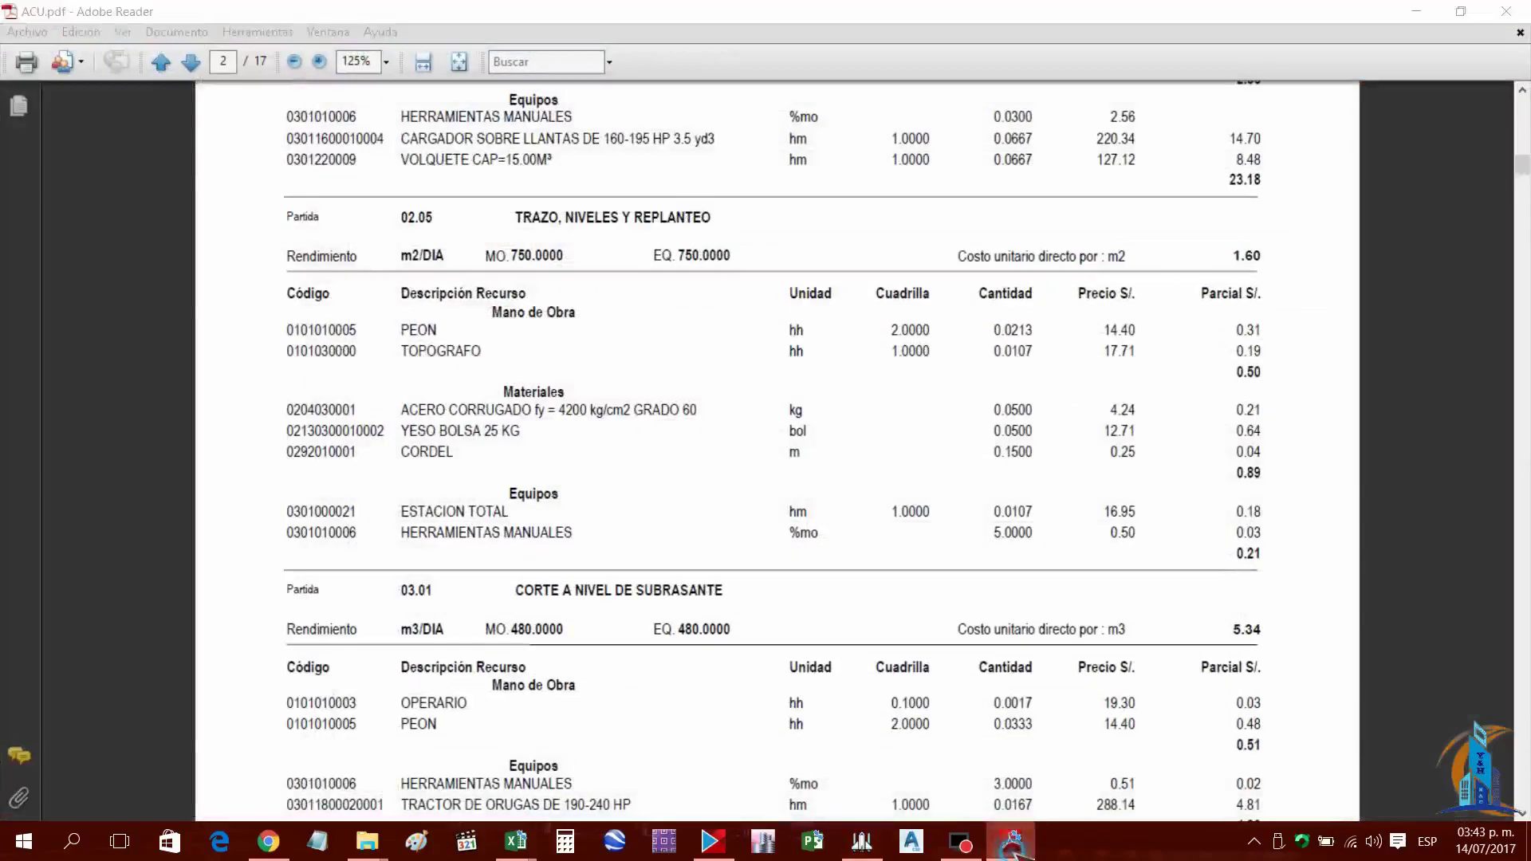
pyautogui.click(1011, 842)
pyautogui.click(1370, 586)
pyautogui.write('0')
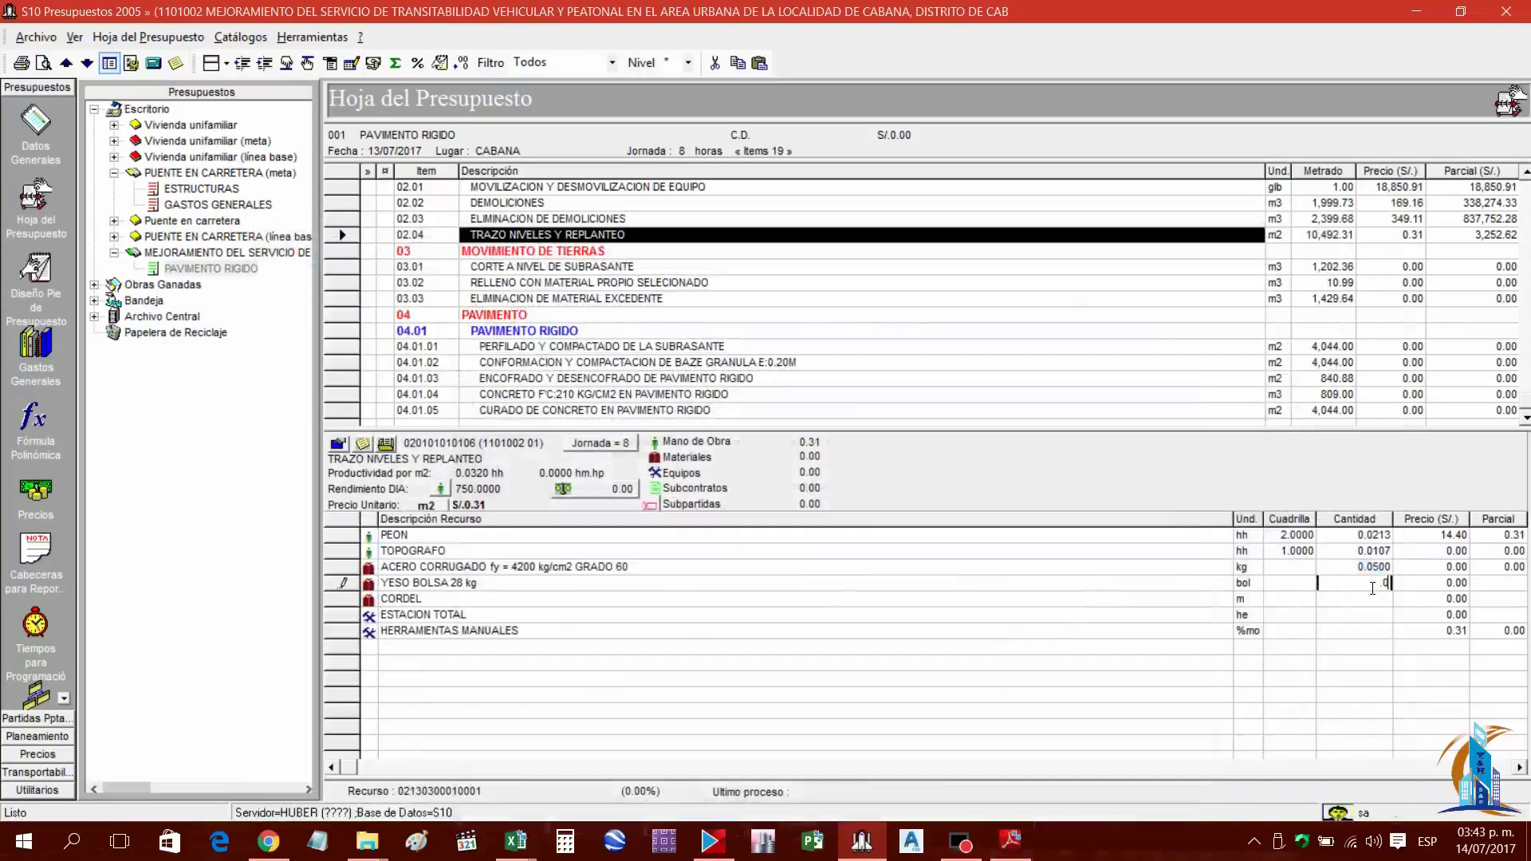
pyautogui.write('.05')
pyautogui.press('Return')
pyautogui.click(1376, 603)
pyautogui.click(1376, 605)
pyautogui.write('.15')
pyautogui.press('Return')
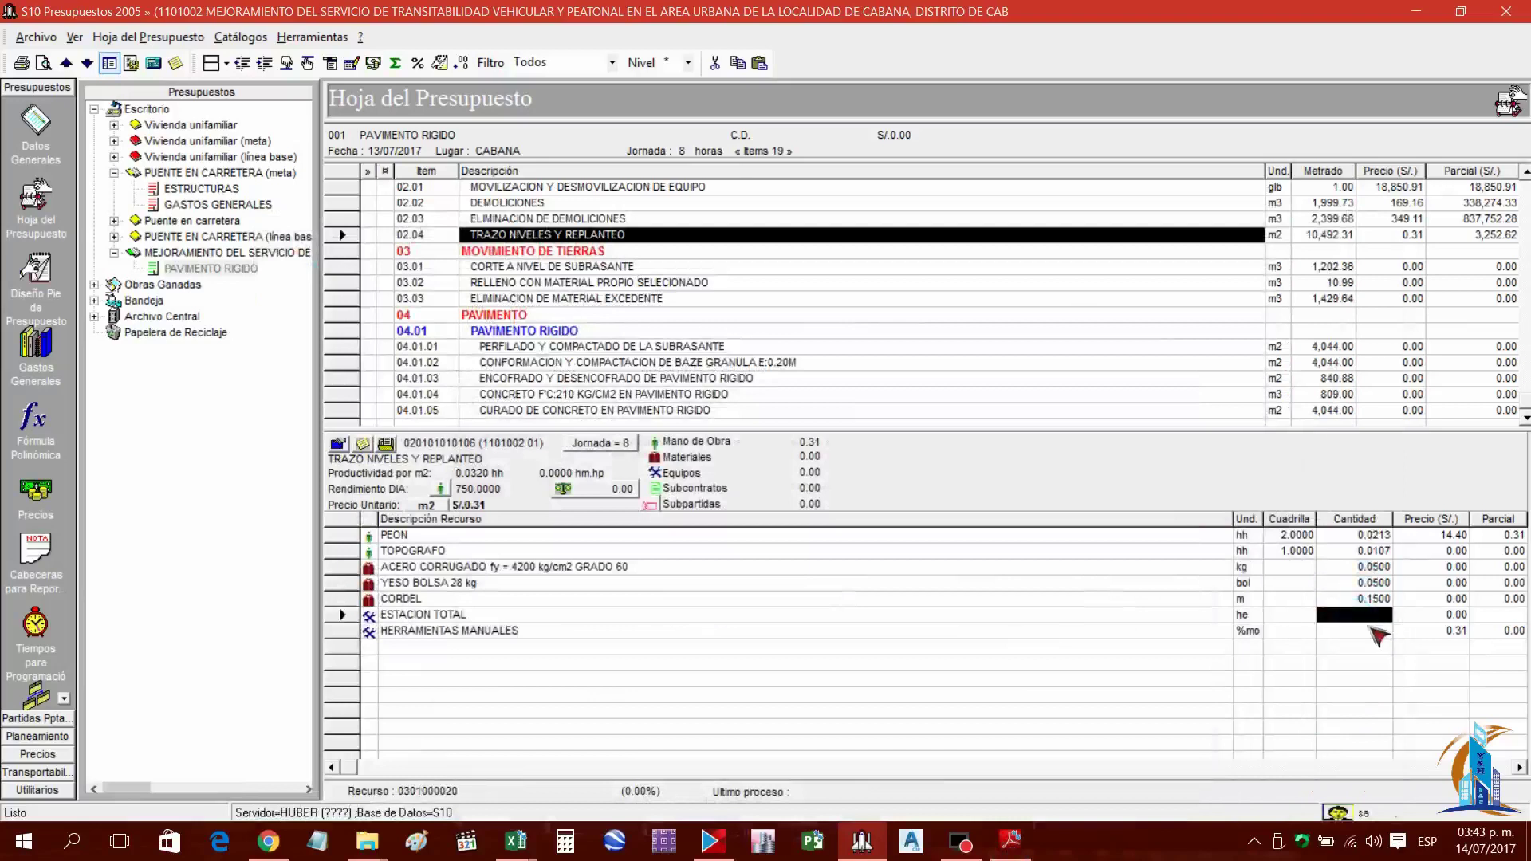
# Set the cuadrilla of ESTACION TOTAL to 1 and the cantidad of HERRAMIENTAS MANUALES to 3
pyautogui.write('1')
pyautogui.press('Return')
pyautogui.press('Up')
pyautogui.press('Left')
pyautogui.write('1')
pyautogui.press('Return')
pyautogui.press('Right')
pyautogui.write('3')
pyautogui.press('Up')
# Look up the price of TOPOGRAFO in ACU.pdf and set it to 17.71 in the S10 analysis
pyautogui.click(1452, 552)
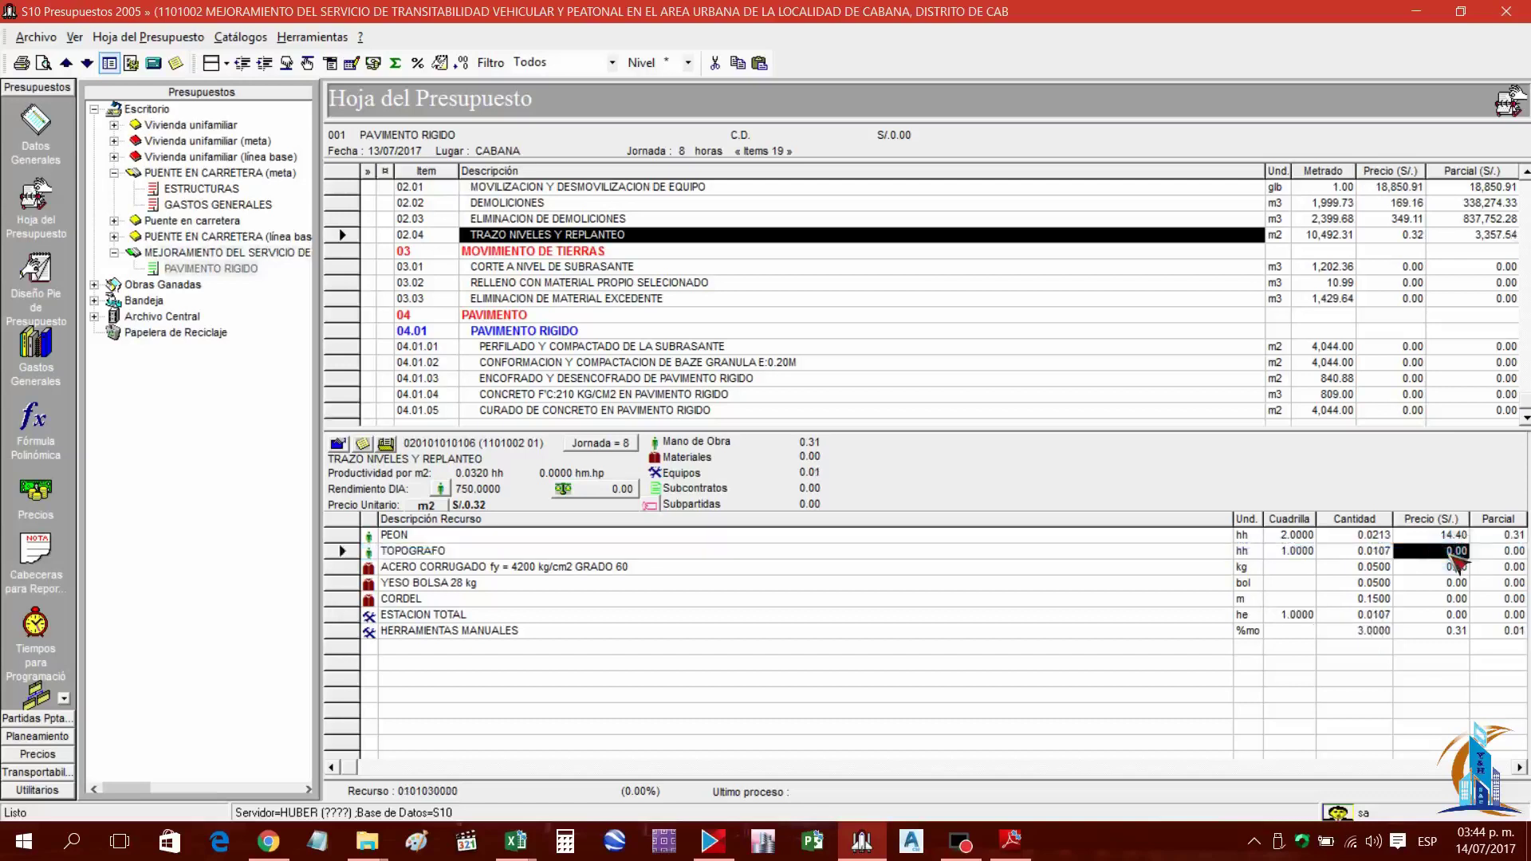
pyautogui.click(1014, 844)
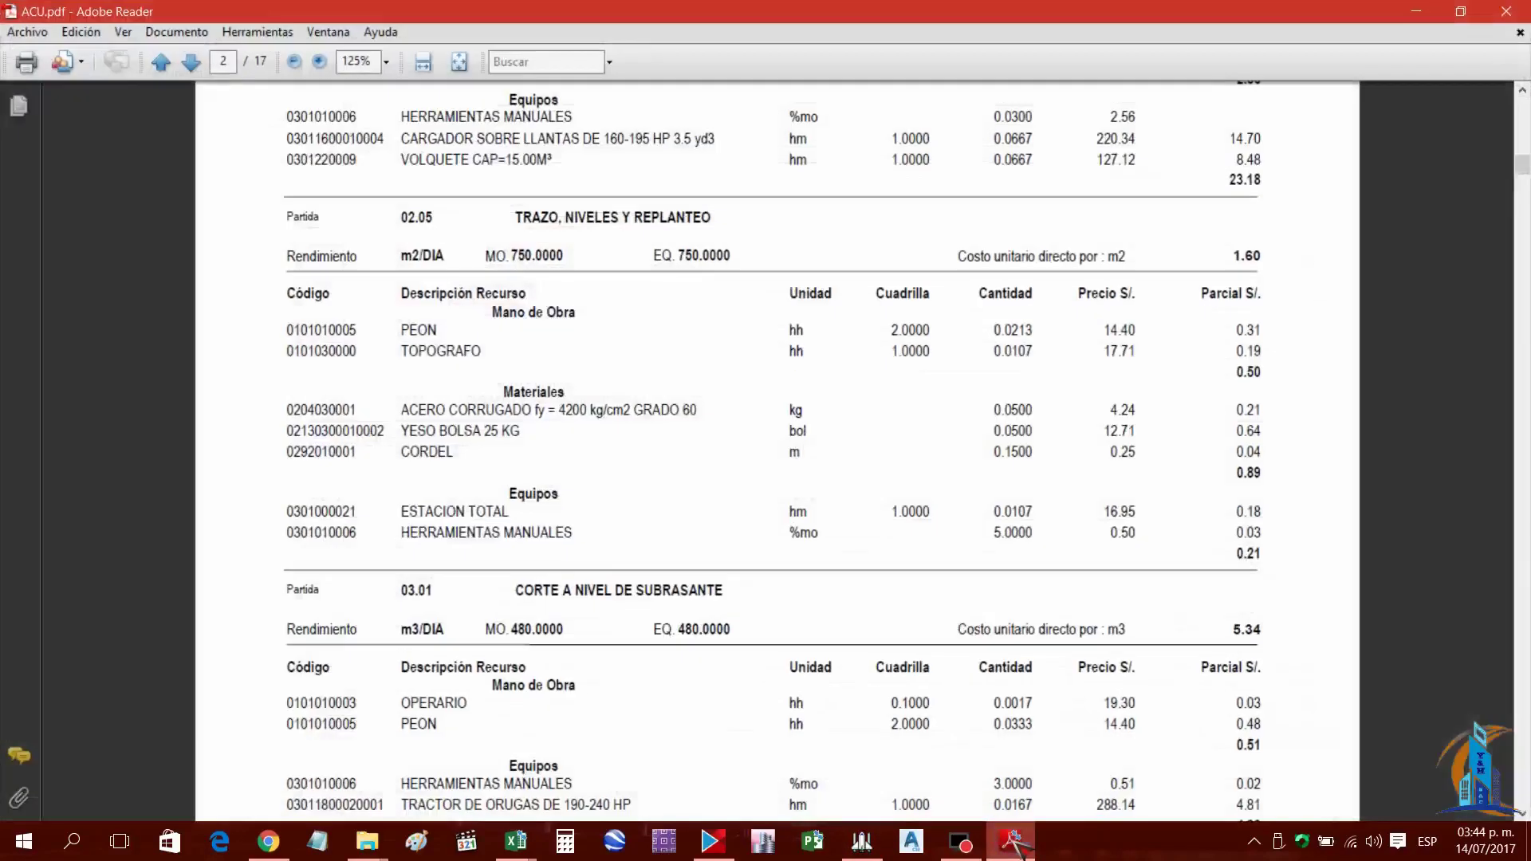
pyautogui.click(1014, 844)
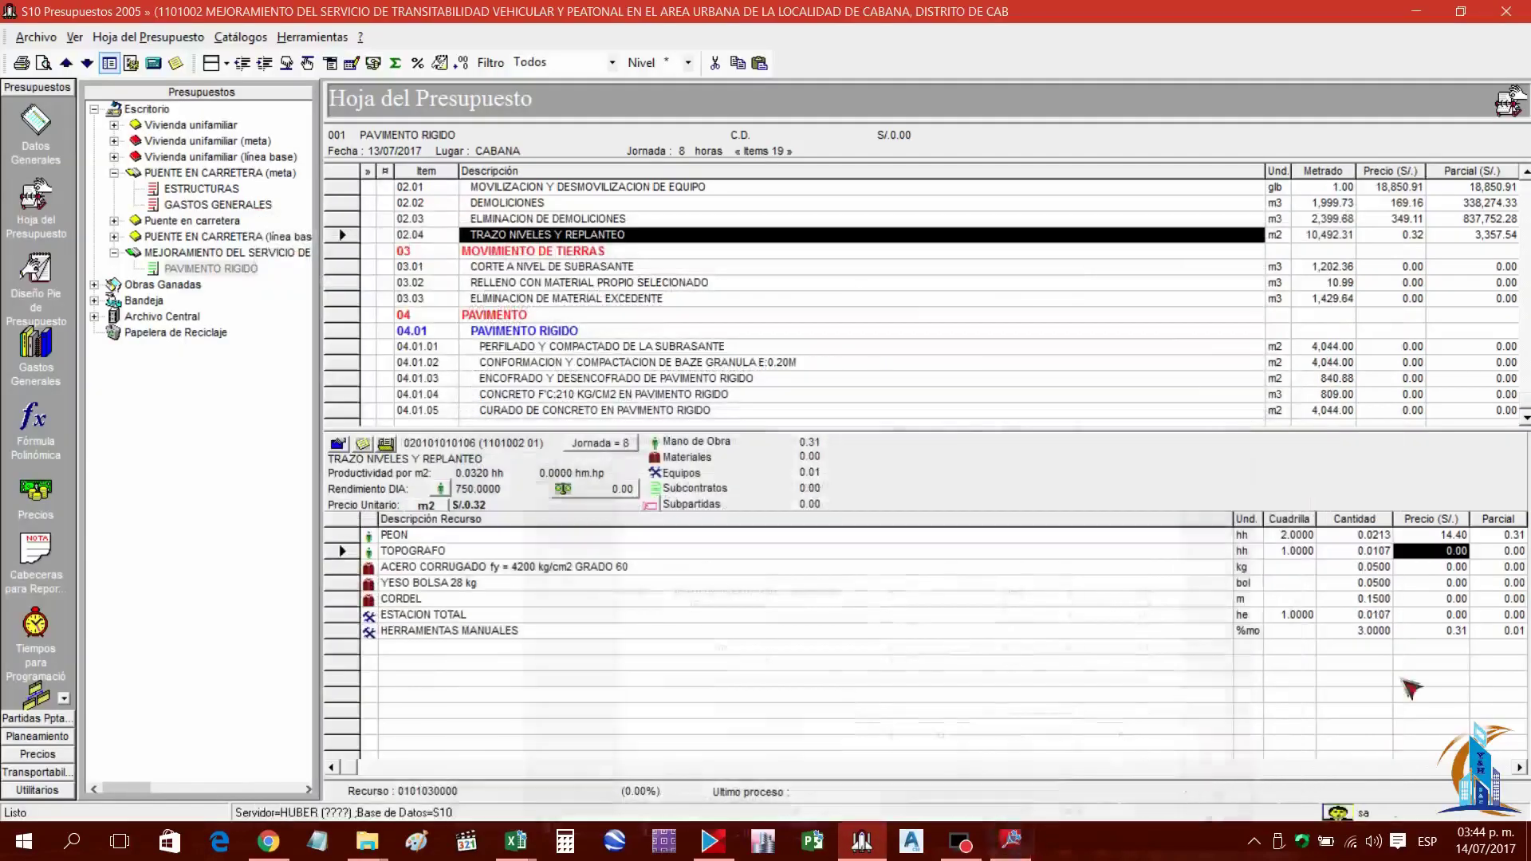
pyautogui.write('17.71')
pyautogui.press('Return')
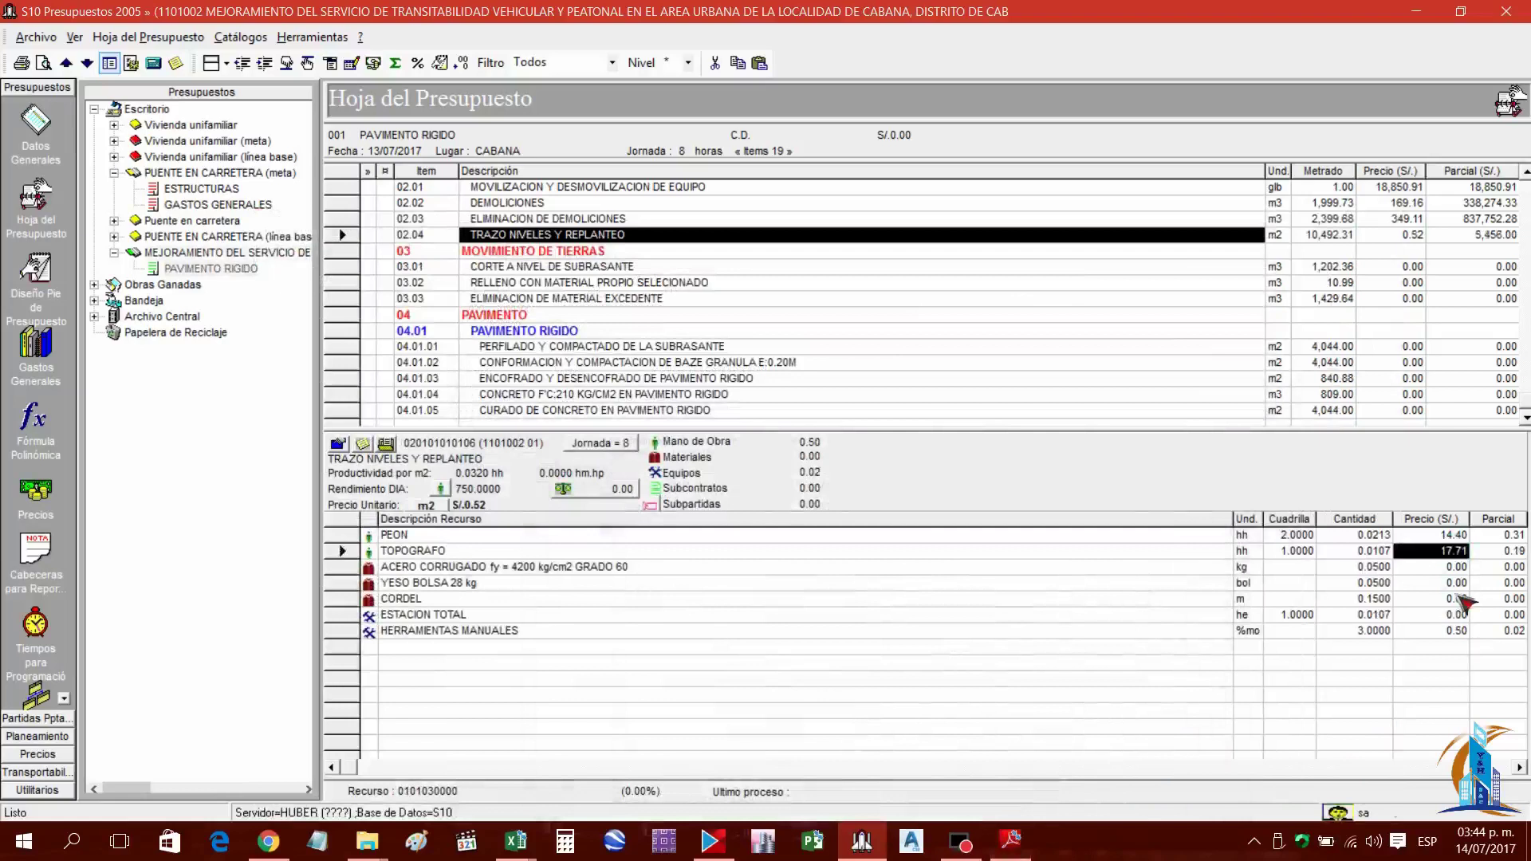
# Check the material prices in ACU.pdf and set ACERO CORRUGADO to 4.24 and YESO BOLSA to 12.71 in S10
pyautogui.click(1011, 842)
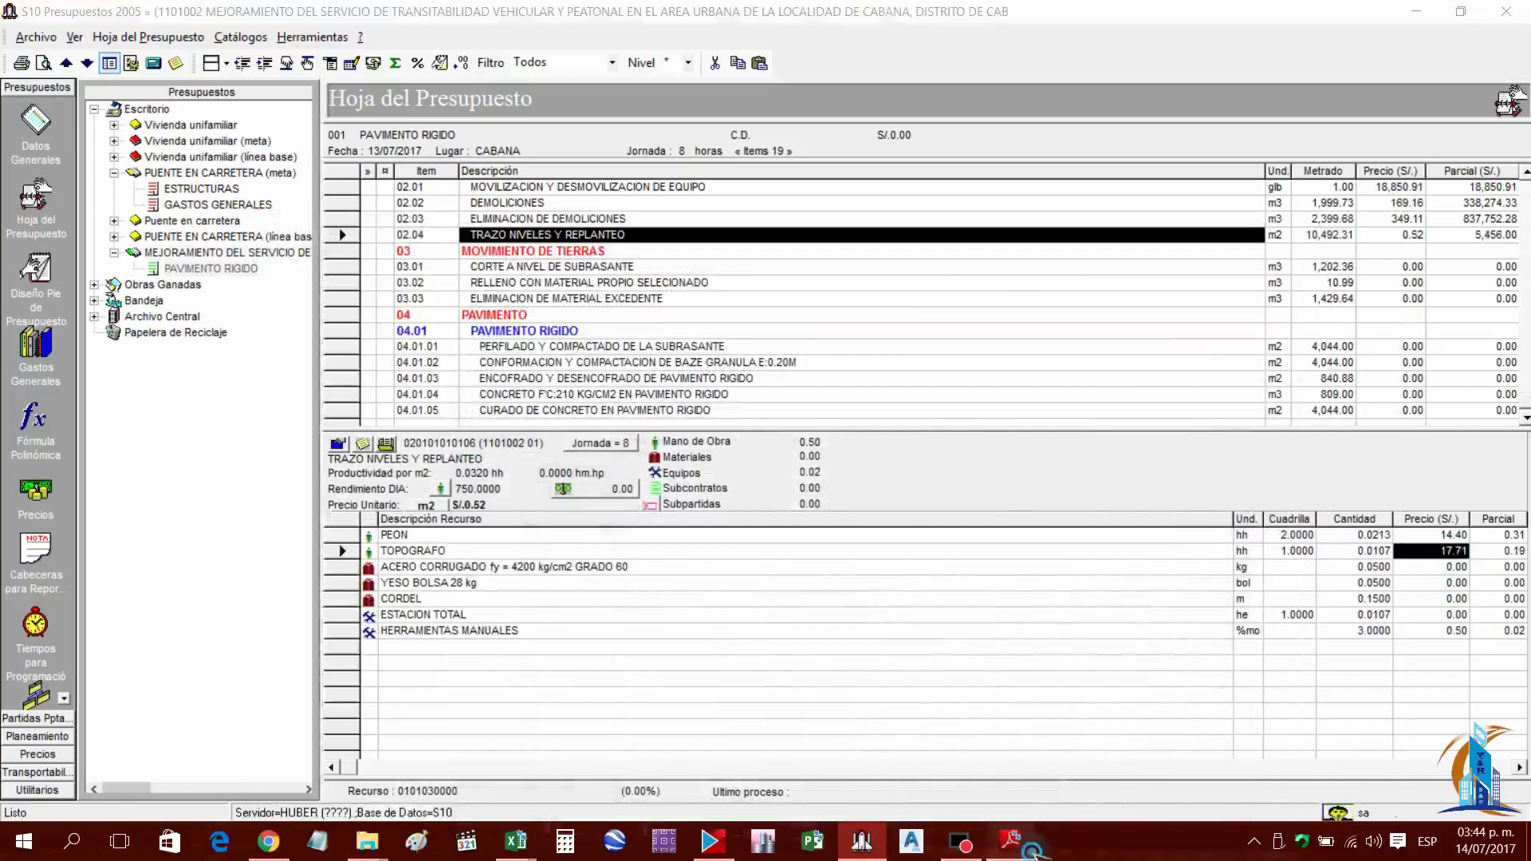
pyautogui.click(862, 841)
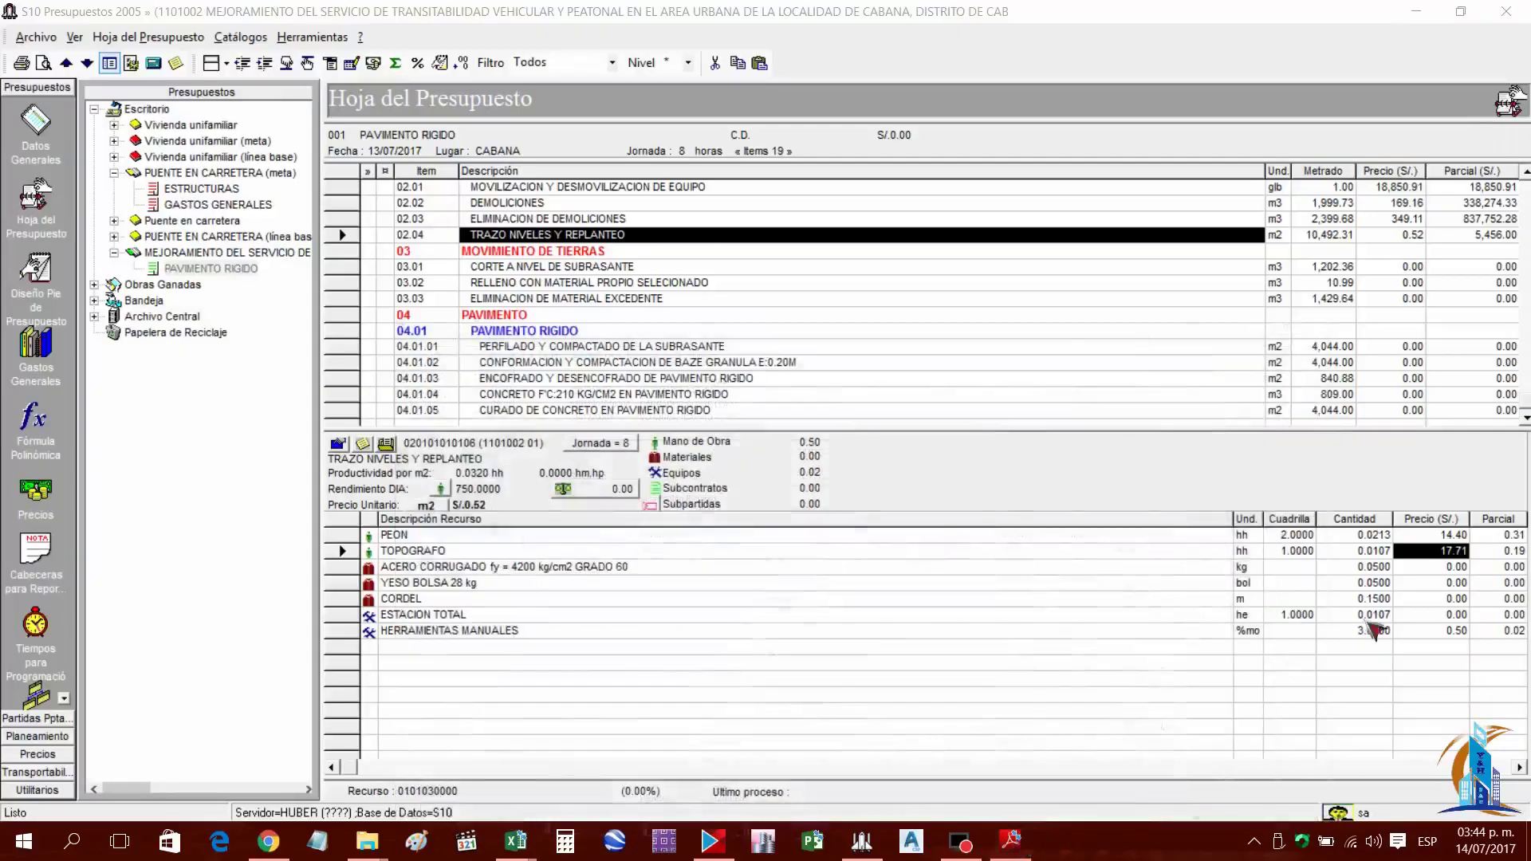
pyautogui.click(1441, 567)
pyautogui.write('4.24')
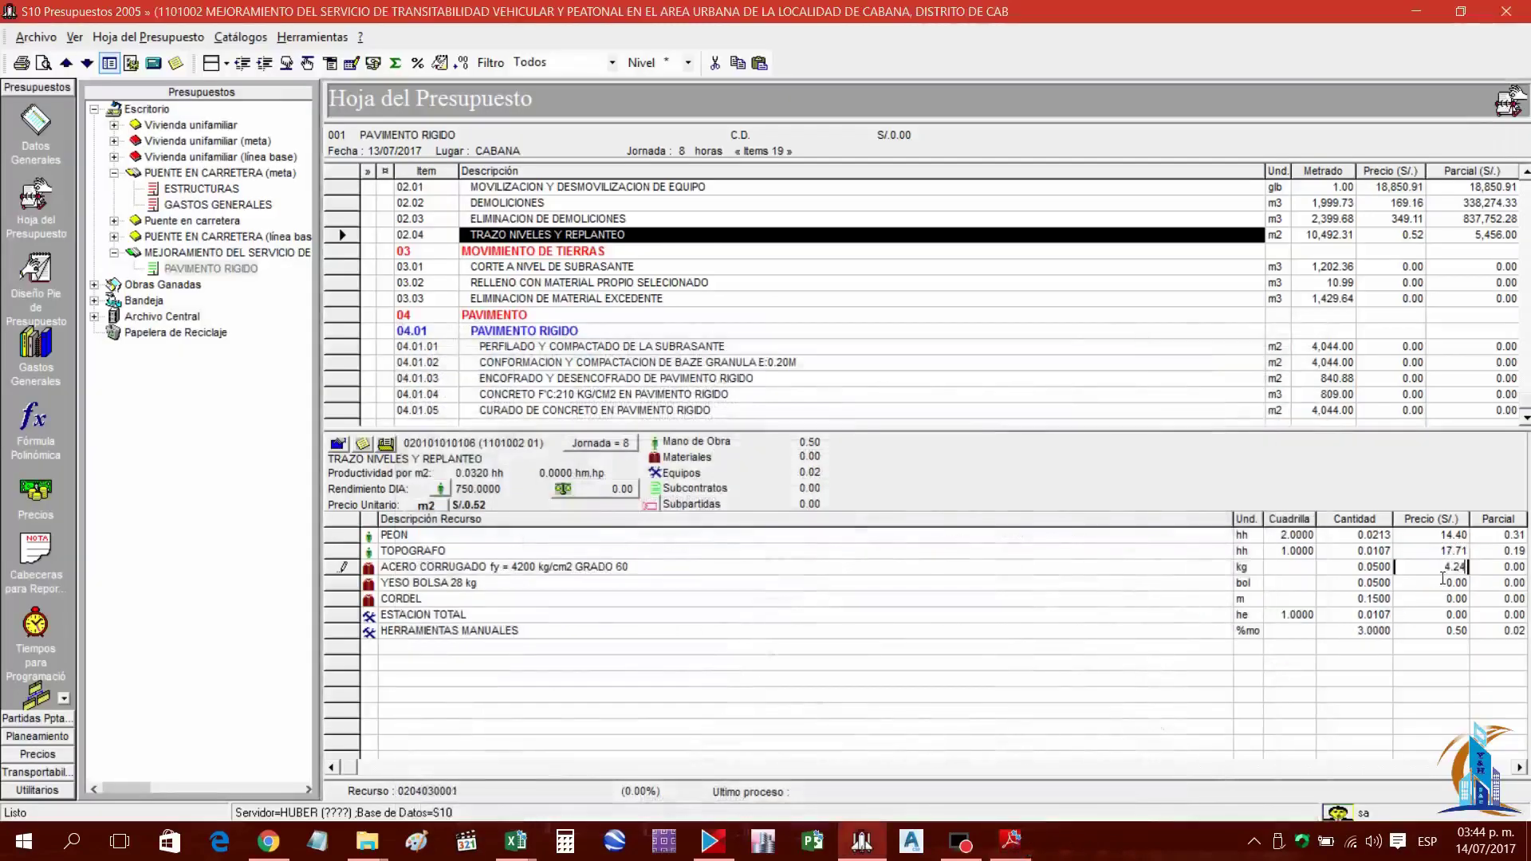
pyautogui.press('Return')
pyautogui.click(1443, 582)
pyautogui.write('12.71')
pyautogui.press('Return')
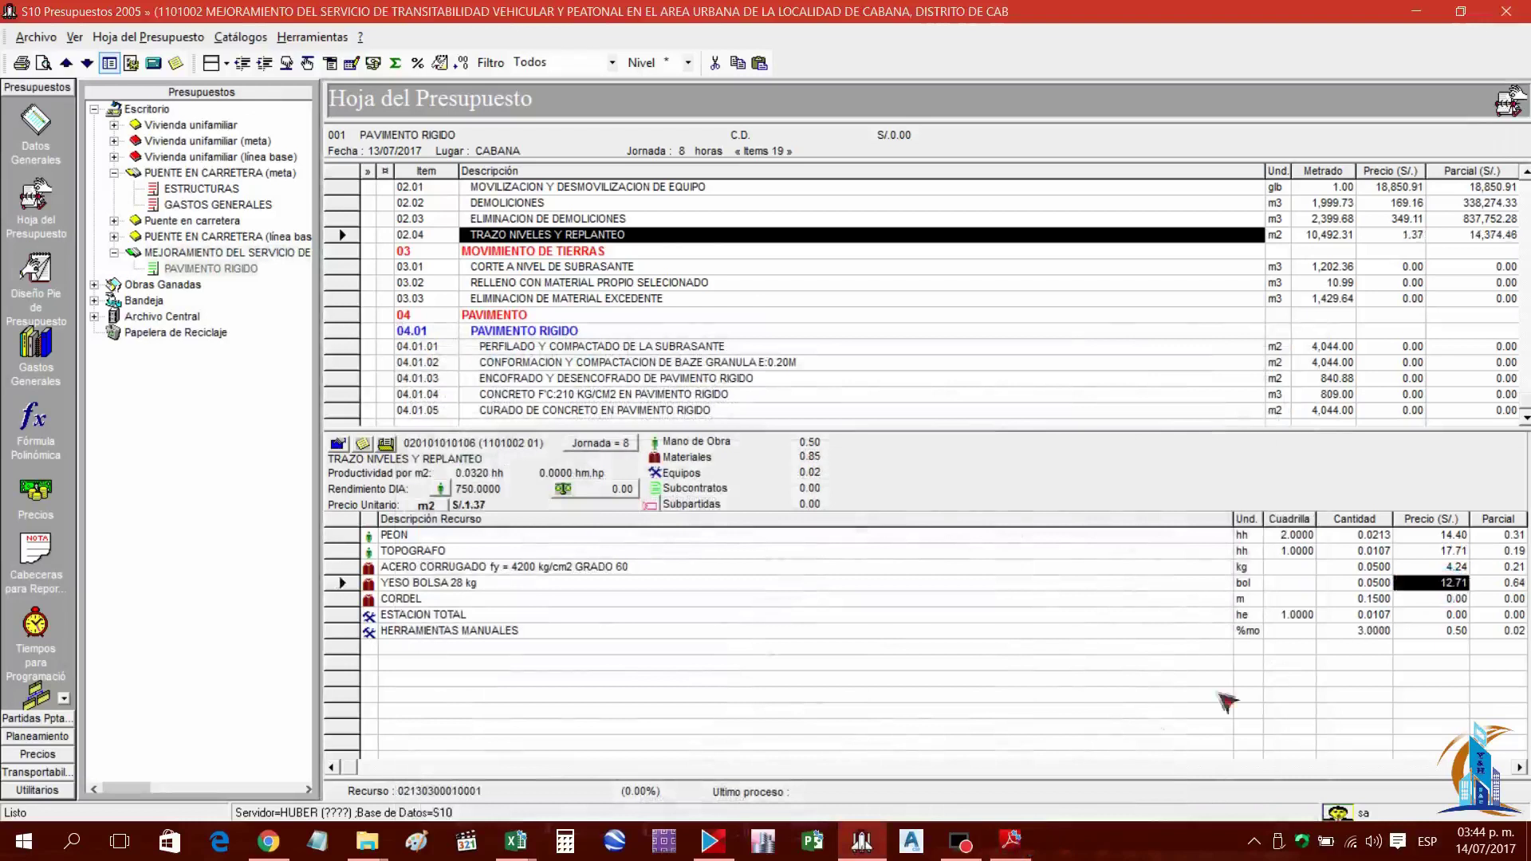
# Check the price of CORDEL in ACU.pdf and set it to 0.25 in S10
pyautogui.click(1012, 841)
pyautogui.click(1013, 845)
pyautogui.click(1013, 845)
pyautogui.click(1012, 845)
pyautogui.click(1452, 599)
pyautogui.click(1455, 603)
pyautogui.write('.25')
pyautogui.press('Return')
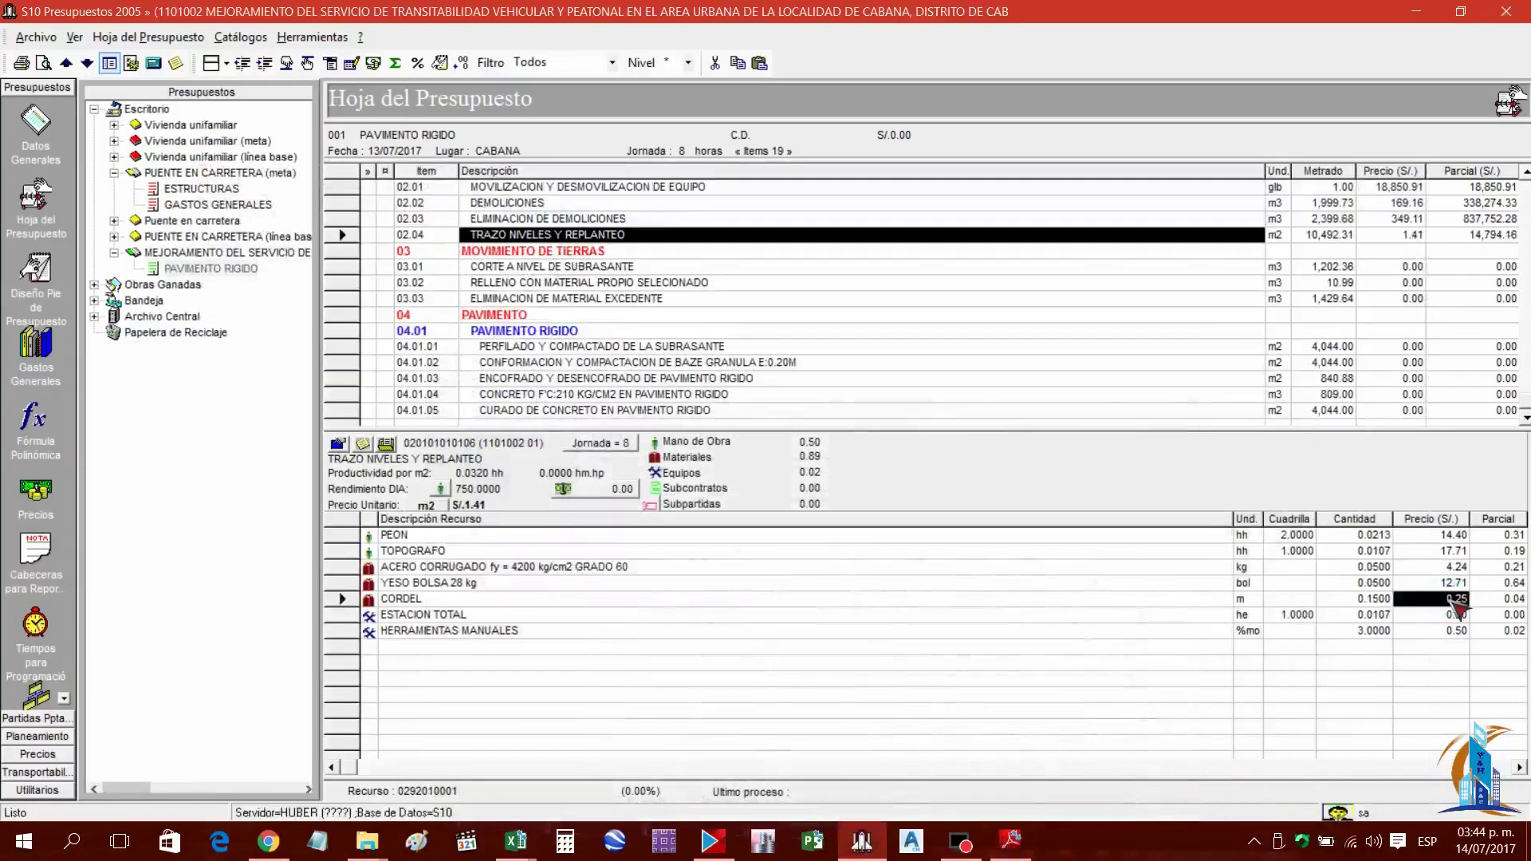
# Look up the price of ESTACION TOTAL in ACU.pdf and set it to 16.95 in S10
pyautogui.click(1011, 842)
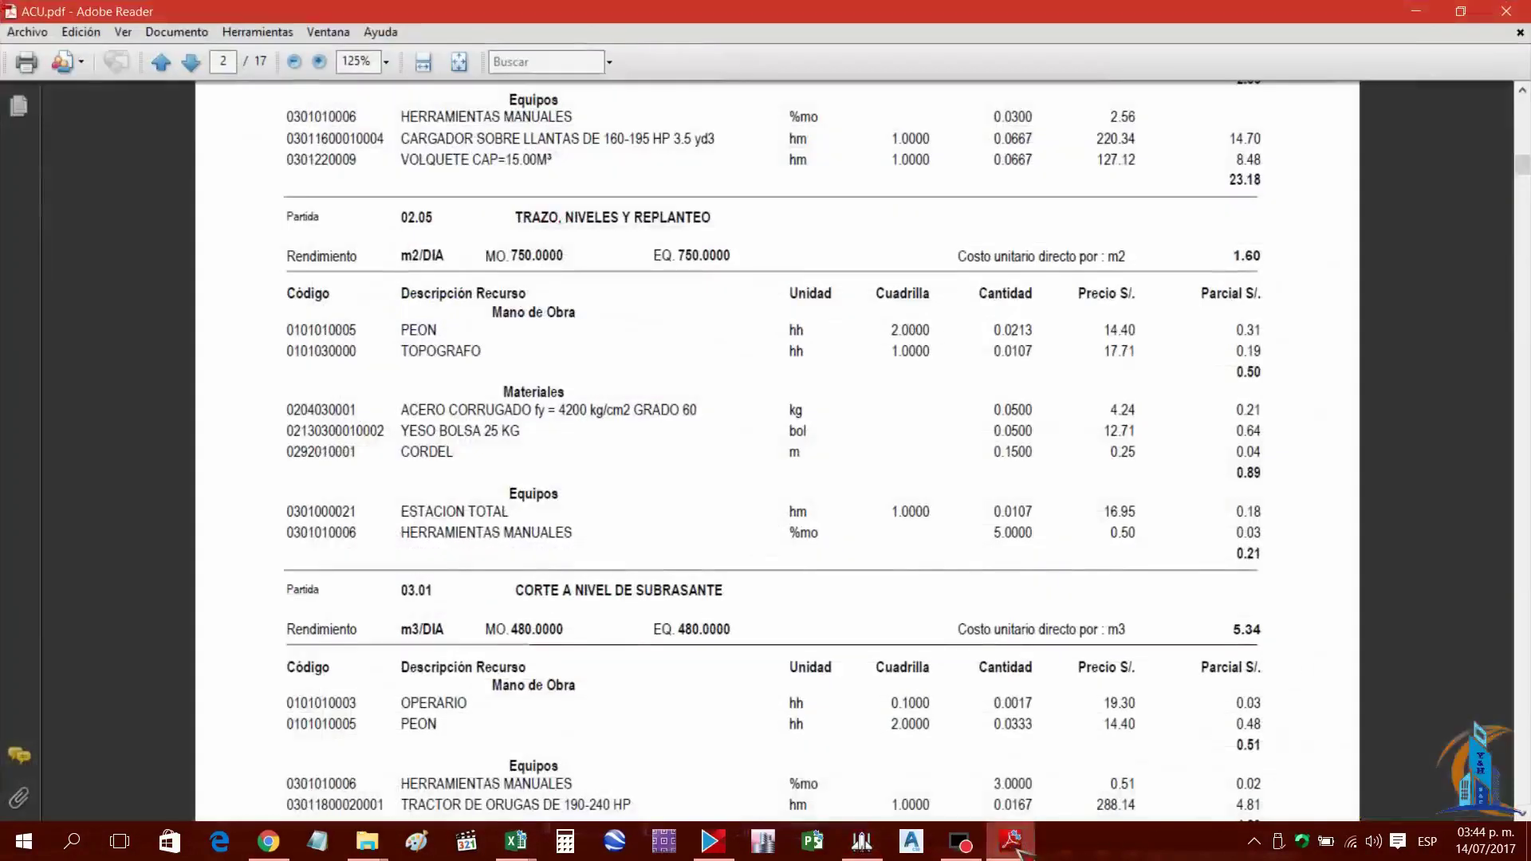
pyautogui.click(1011, 844)
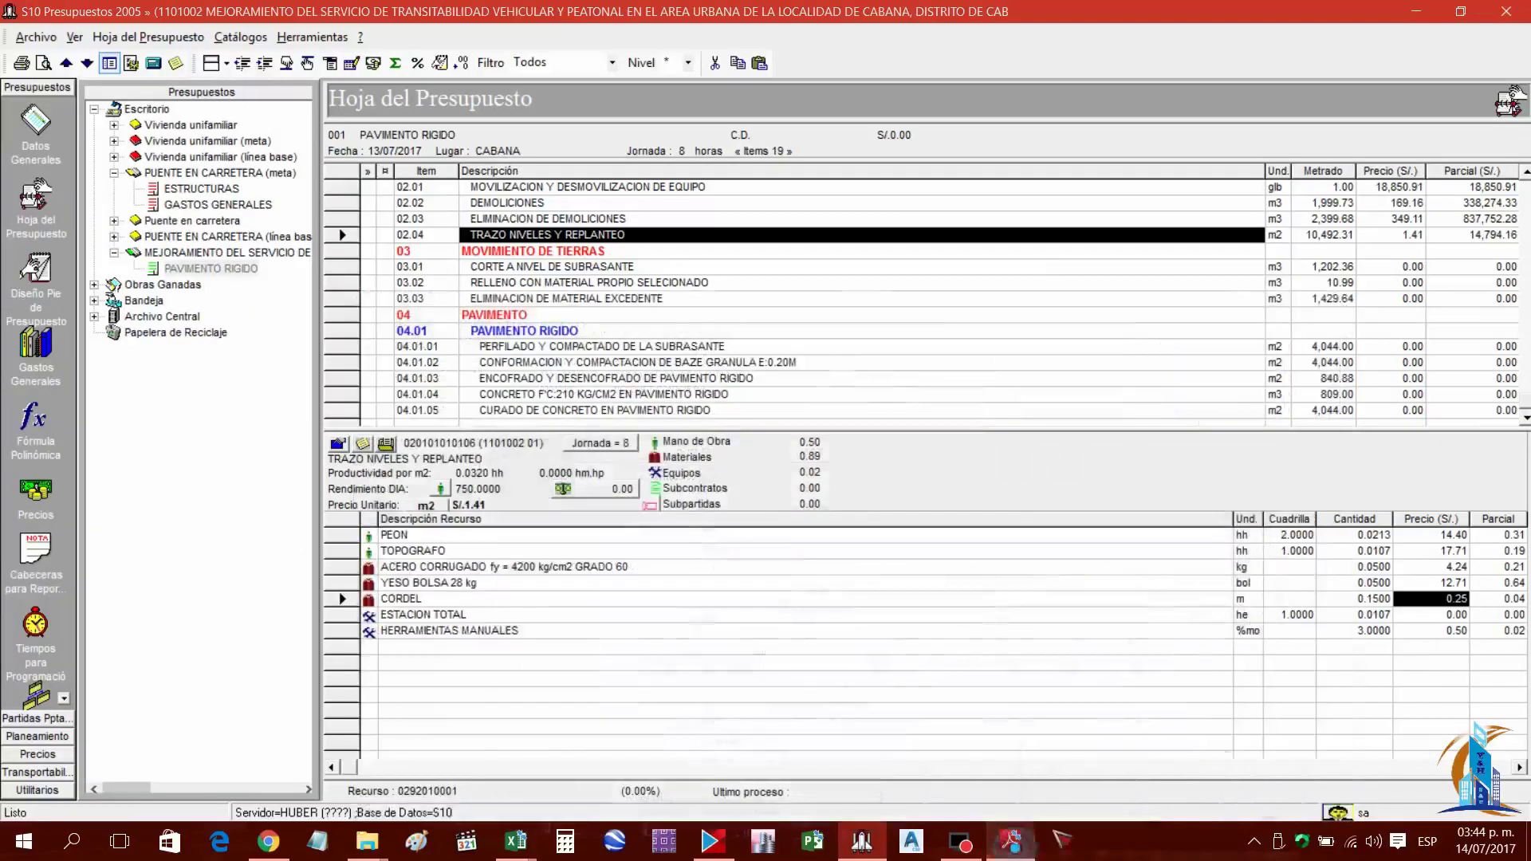
pyautogui.click(1456, 616)
pyautogui.write('16.95')
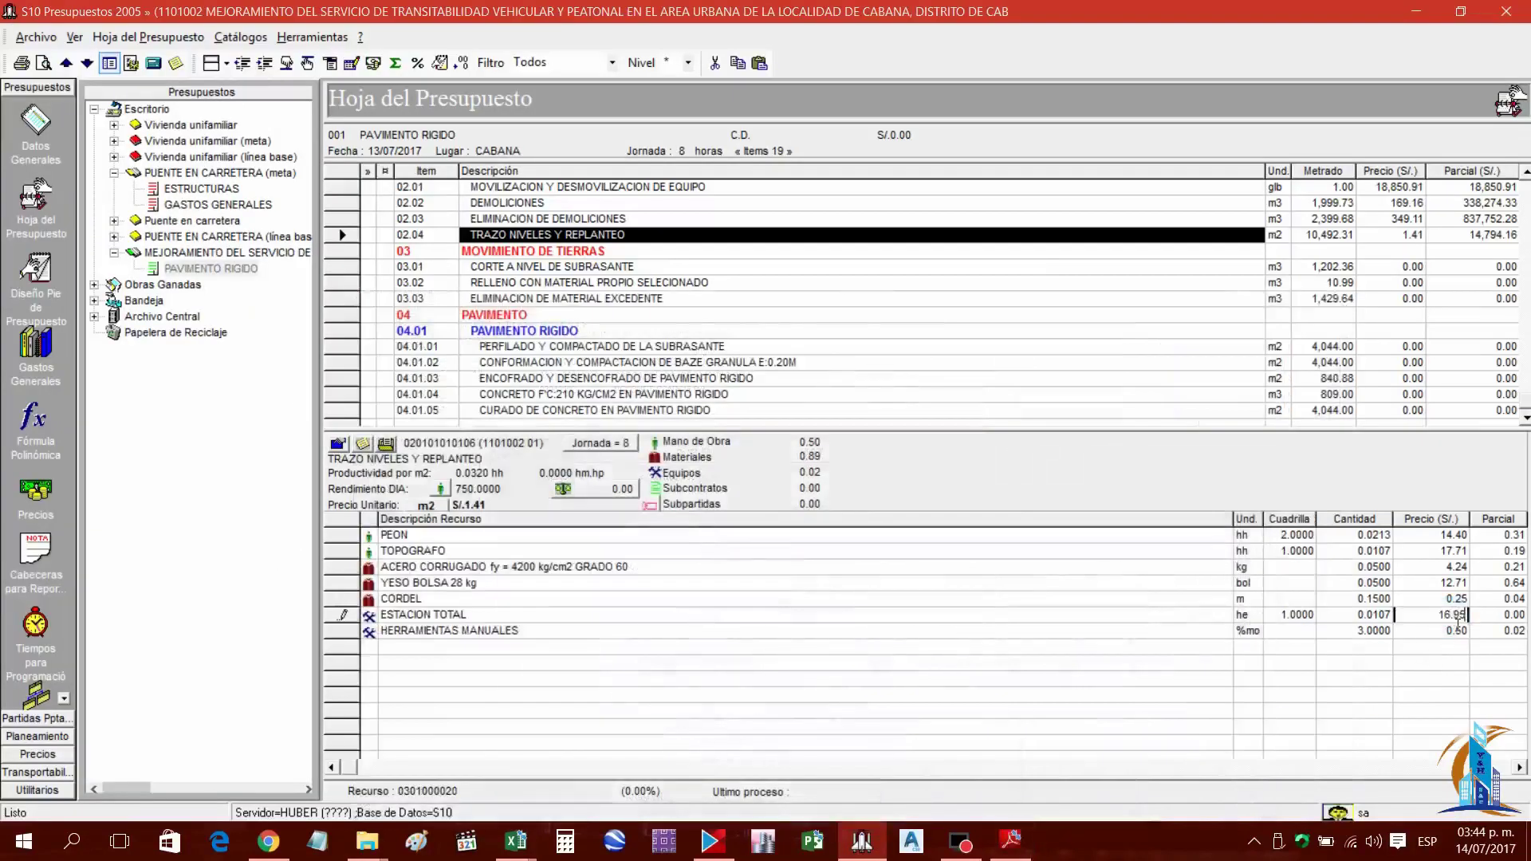
pyautogui.press('Return')
pyautogui.click(1371, 631)
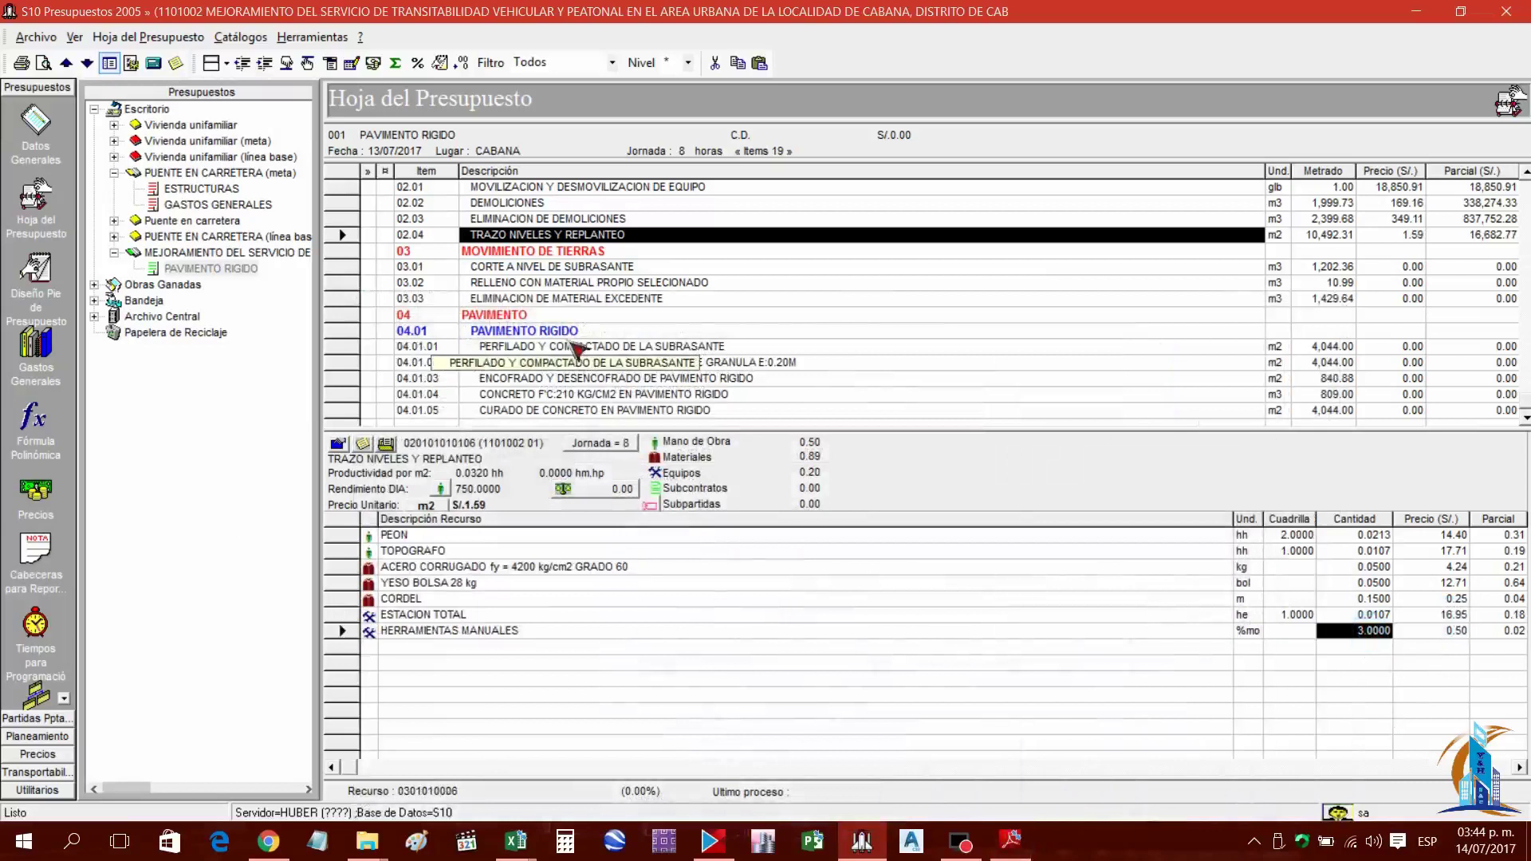
# Delete the budget items from 03 MOVIMIENTO DE TIERRAS through 04.01.05 CURADO DE CONCRETO EN PAVIMENTO RIGIDO and confirm the deletion
pyautogui.scroll(2, 576, 349)
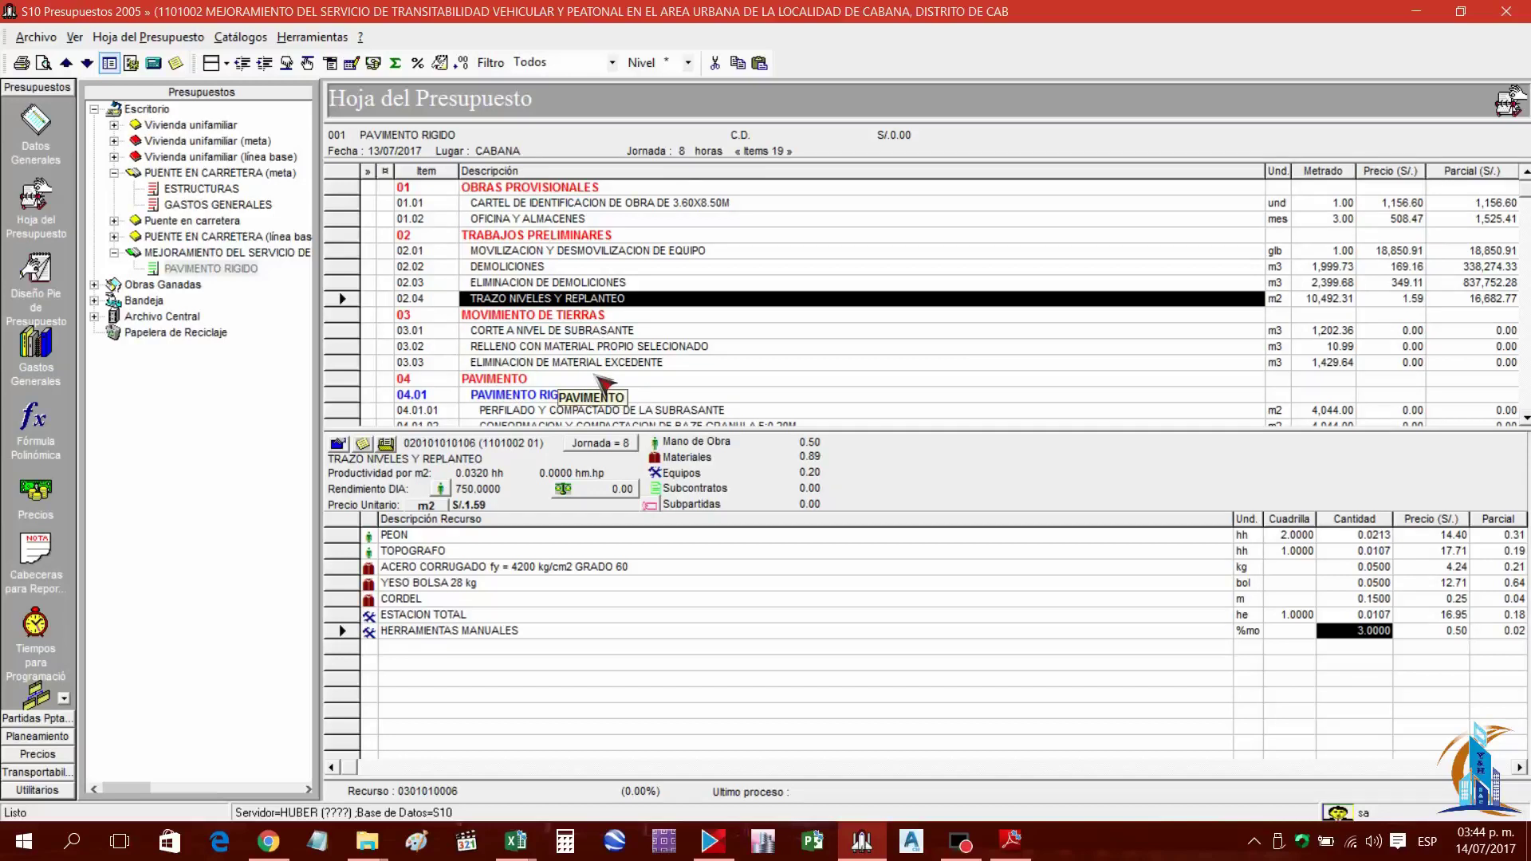
pyautogui.scroll(-2, 604, 383)
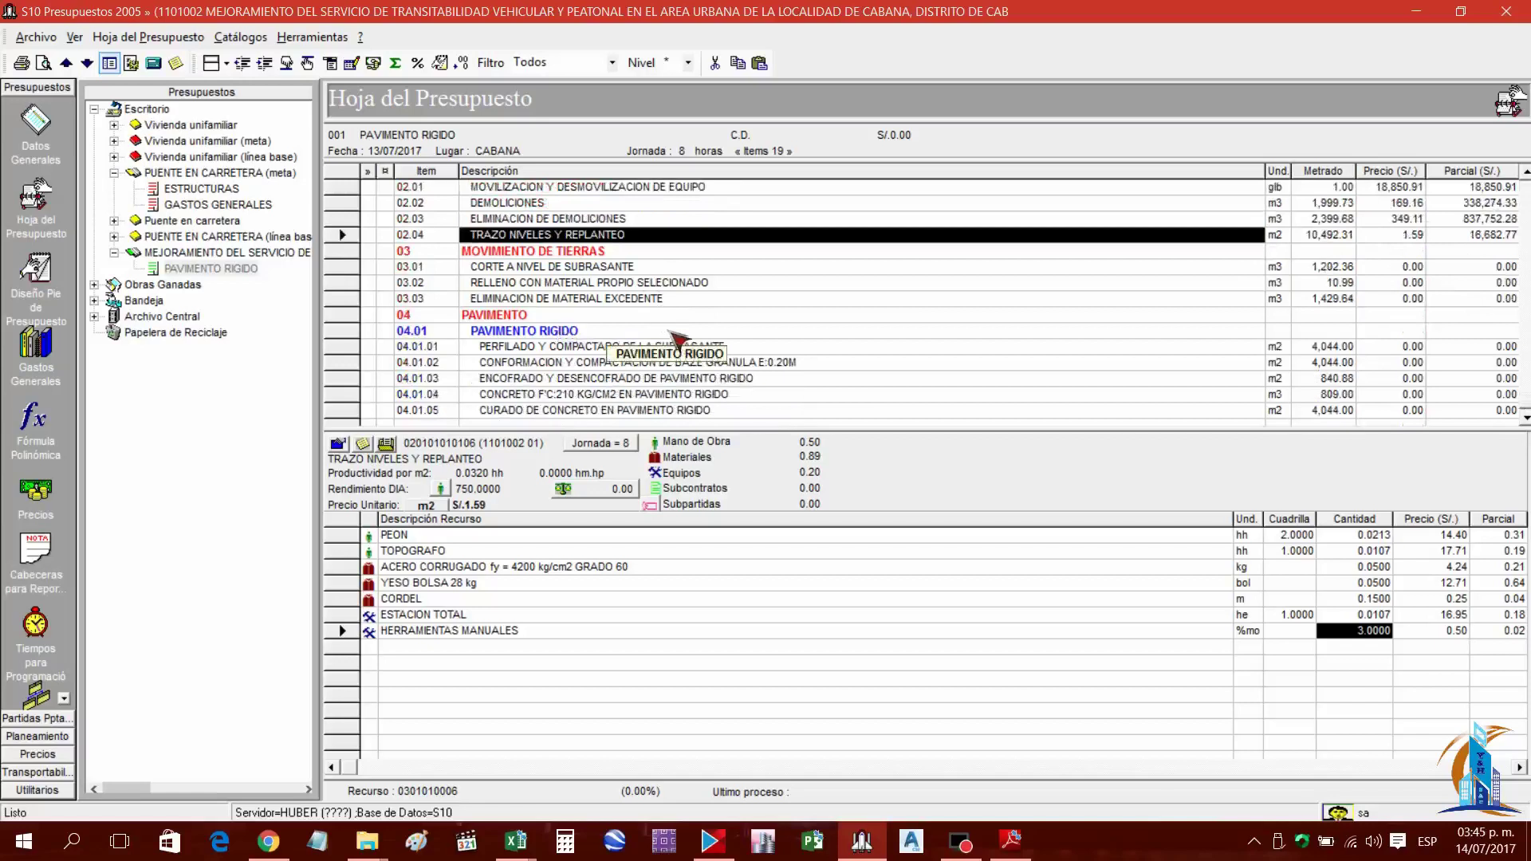
pyautogui.click(564, 252)
pyautogui.moveTo(604, 255); pyautogui.dragTo(707, 403)
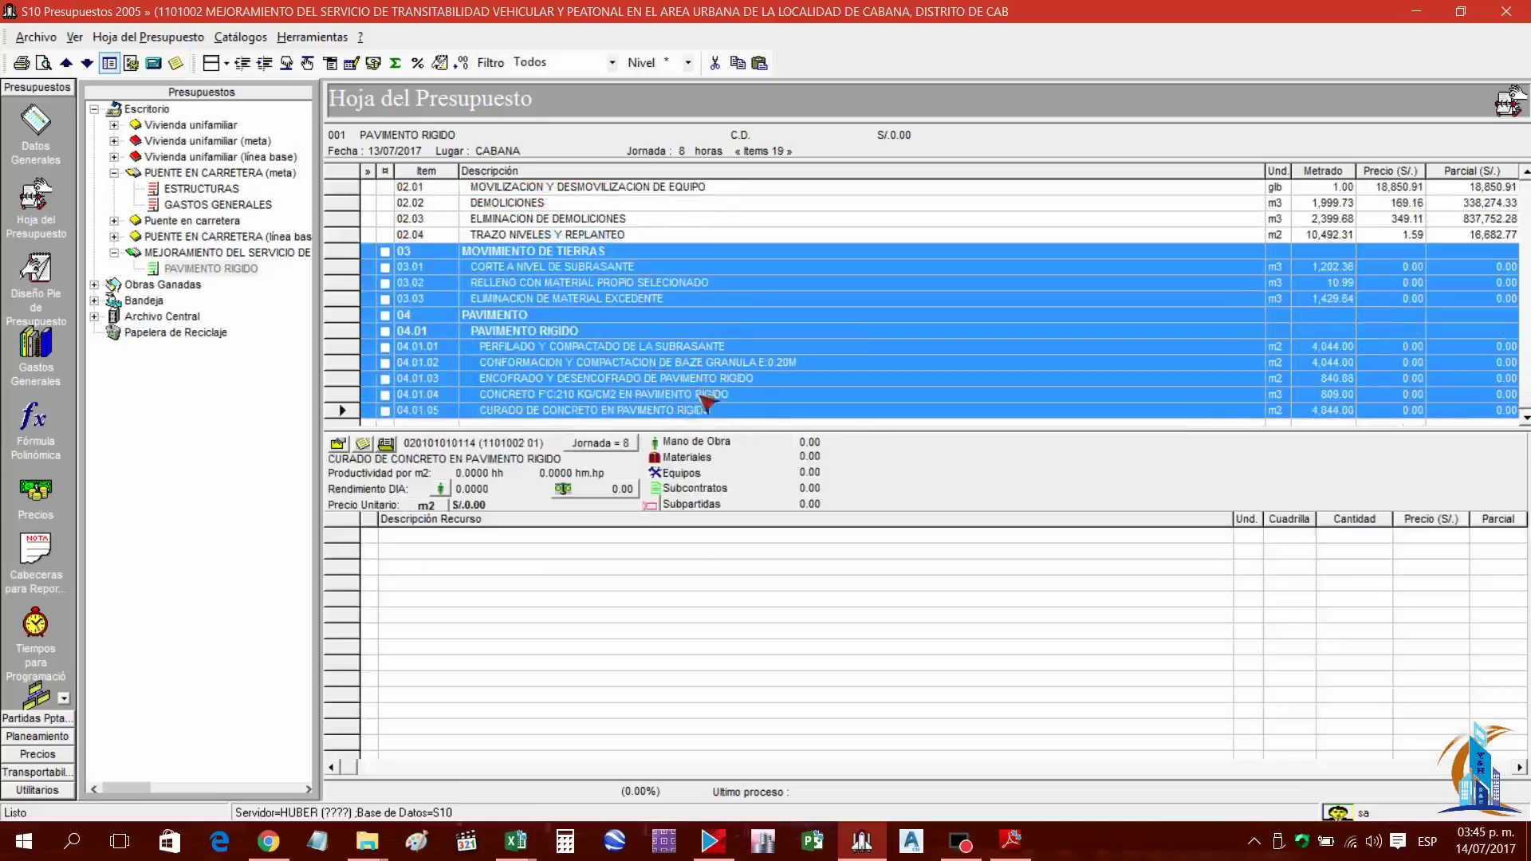
pyautogui.rightClick(705, 401)
pyautogui.click(778, 616)
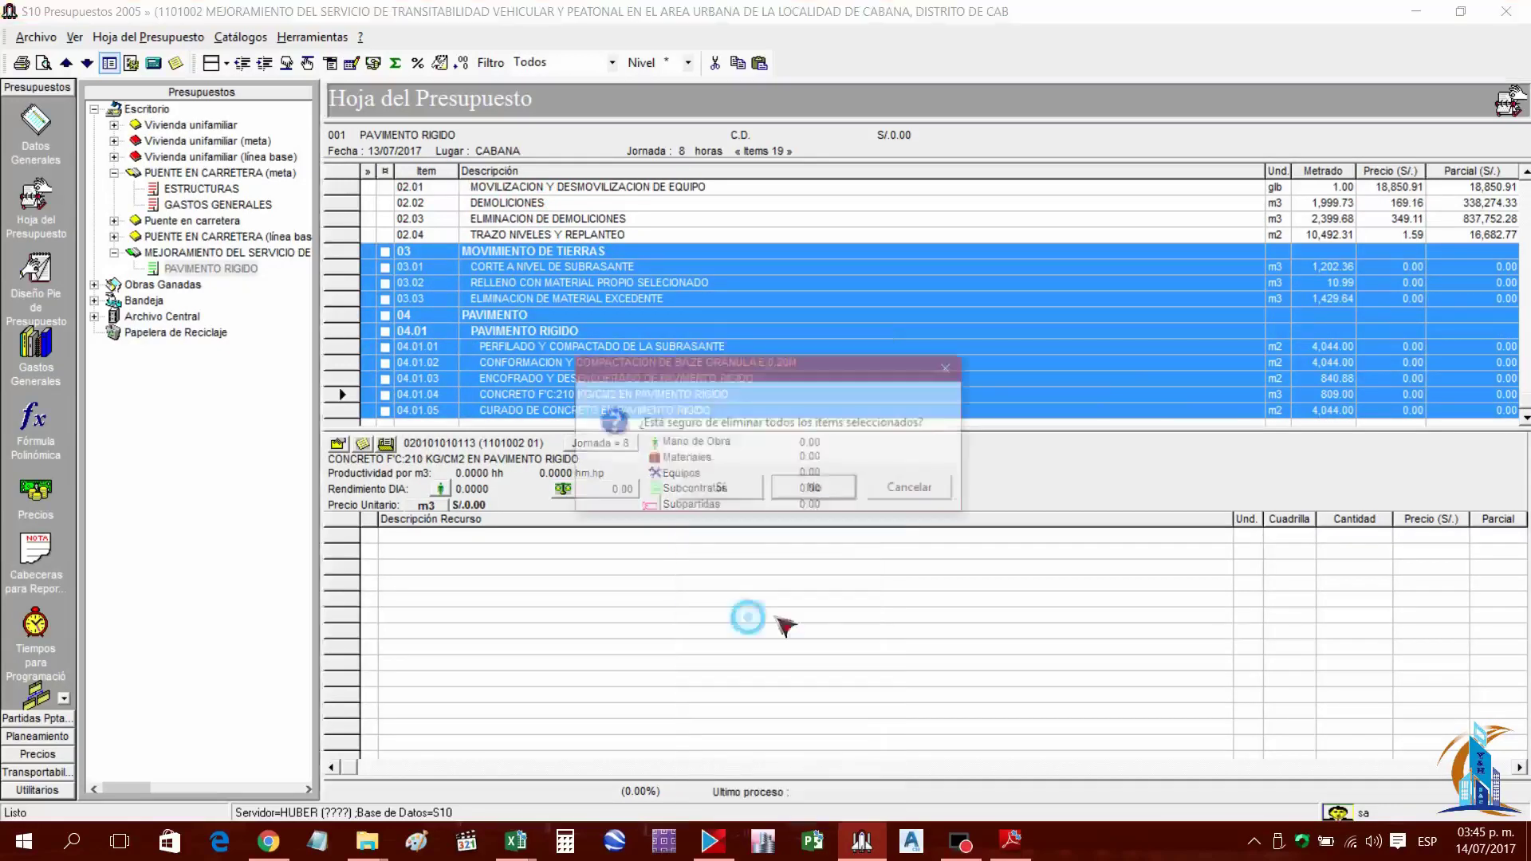
pyautogui.click(726, 490)
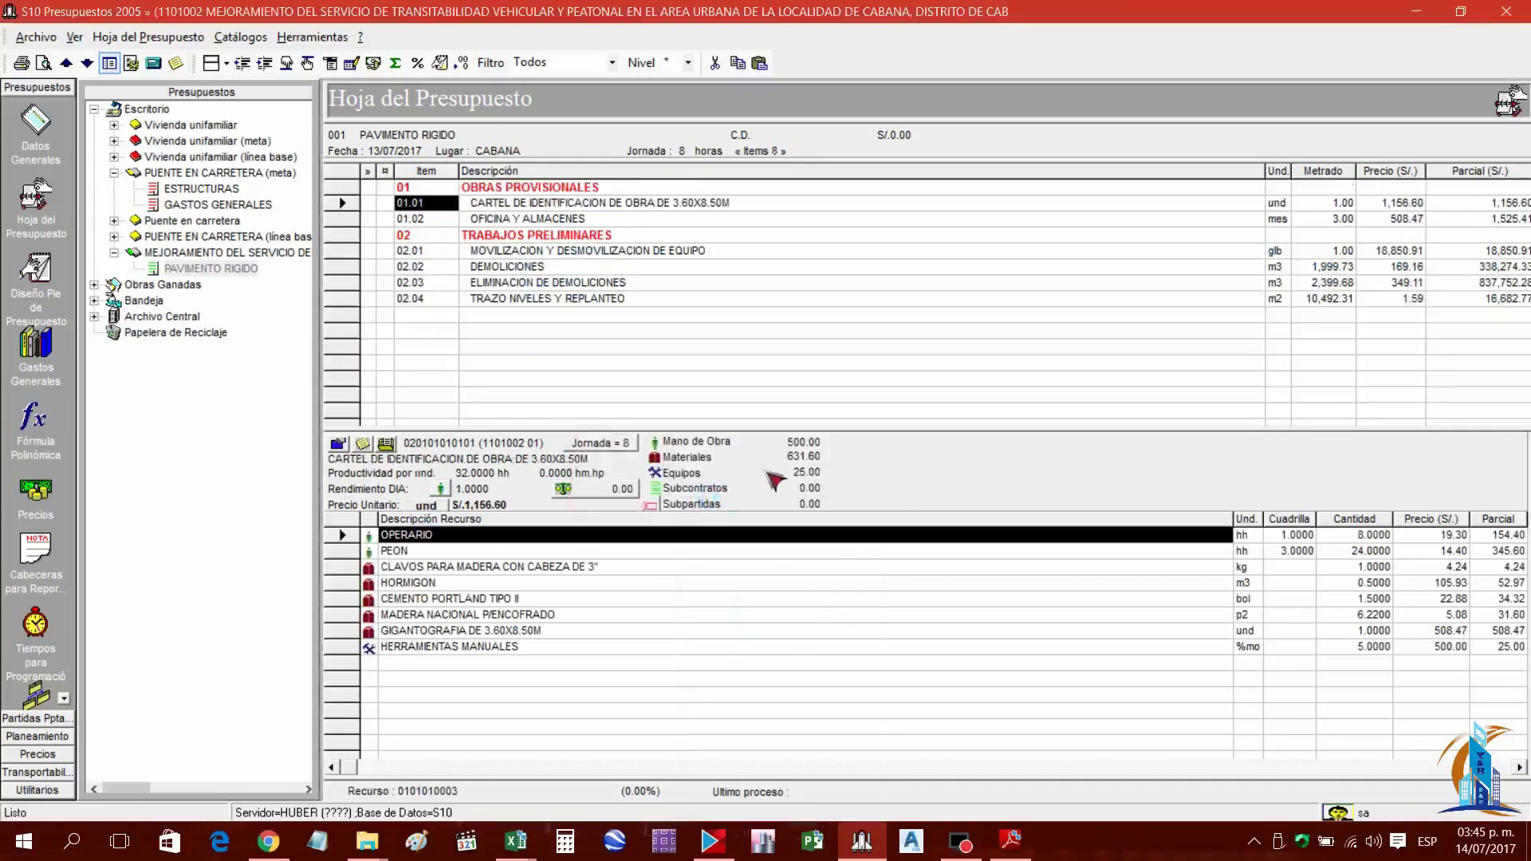
# Review the unit price analyses of the remaining items from 01.01 CARTEL DE IDENTIFICACION DE OBRA through 02.03 ELIMINACION DE DEMOLICIONES
pyautogui.click(515, 202)
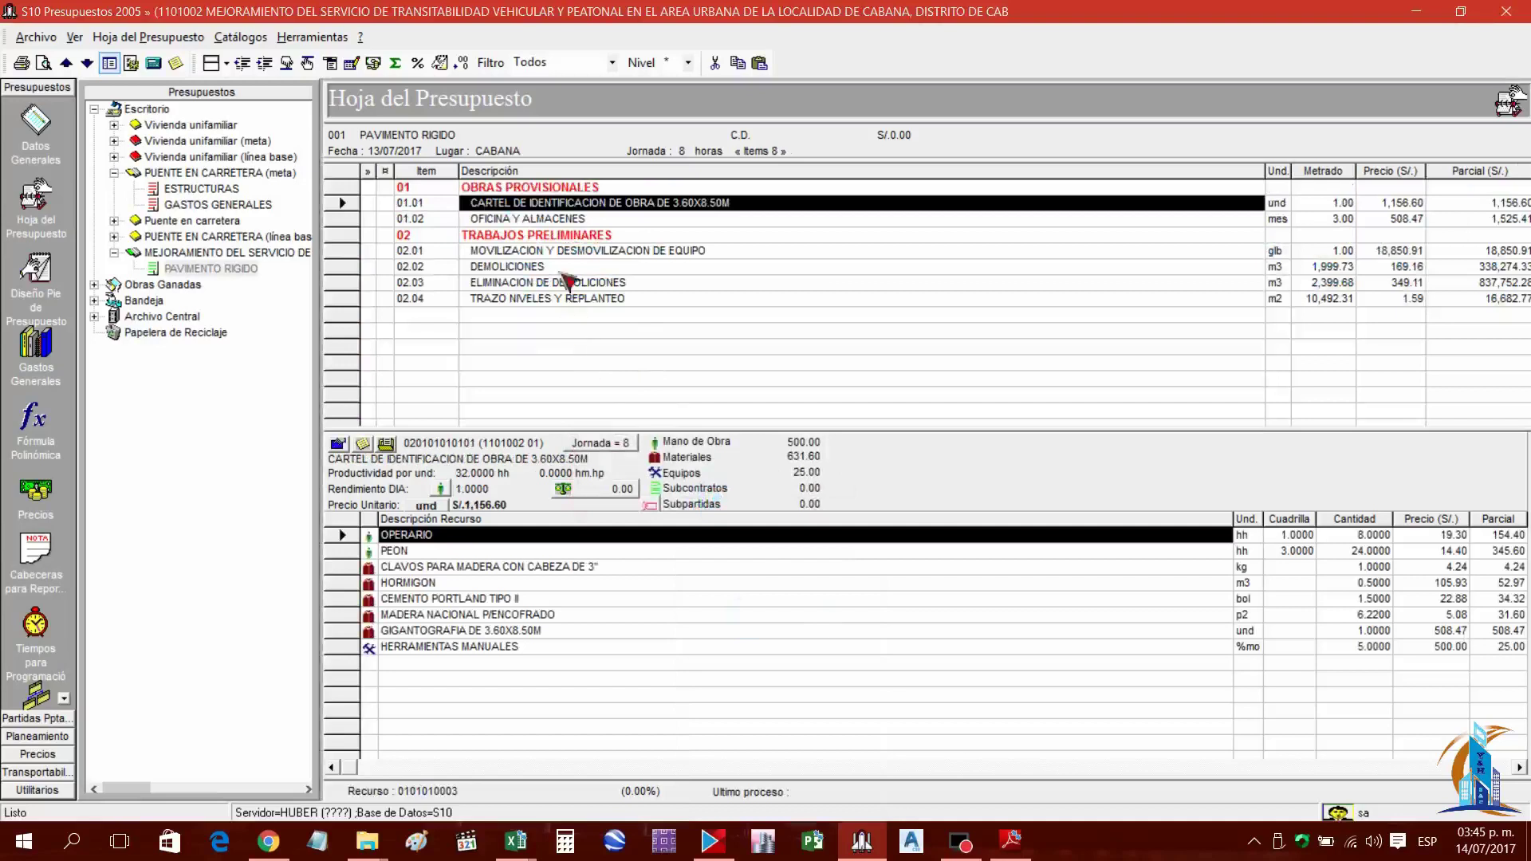
pyautogui.press('Down')
pyautogui.press('Down')
pyautogui.press('Down')
pyautogui.press('Down')
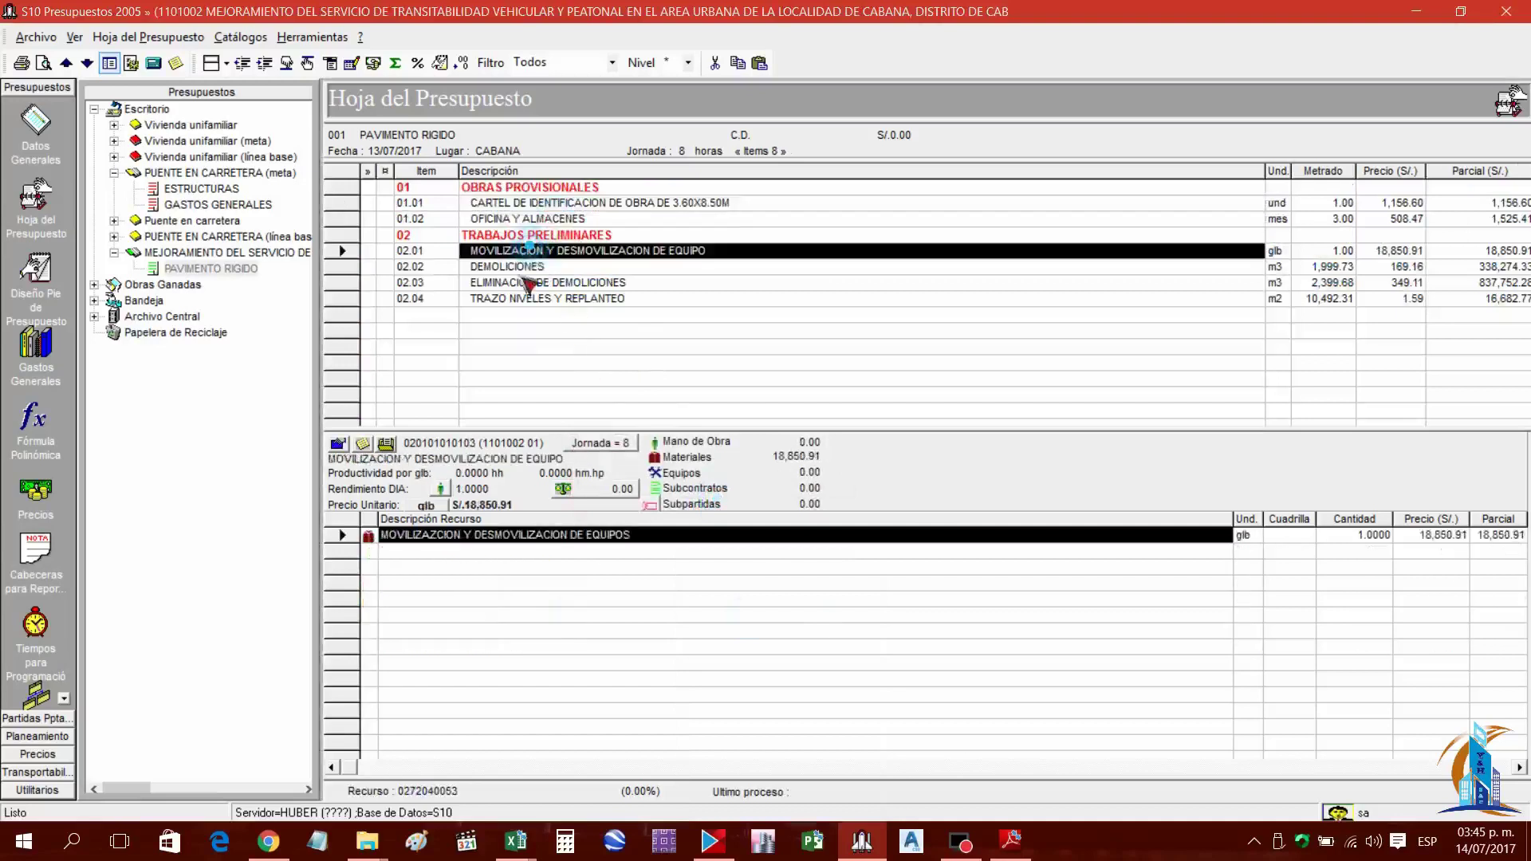
pyautogui.press('Down')
pyautogui.press('Up')
pyautogui.press('Up')
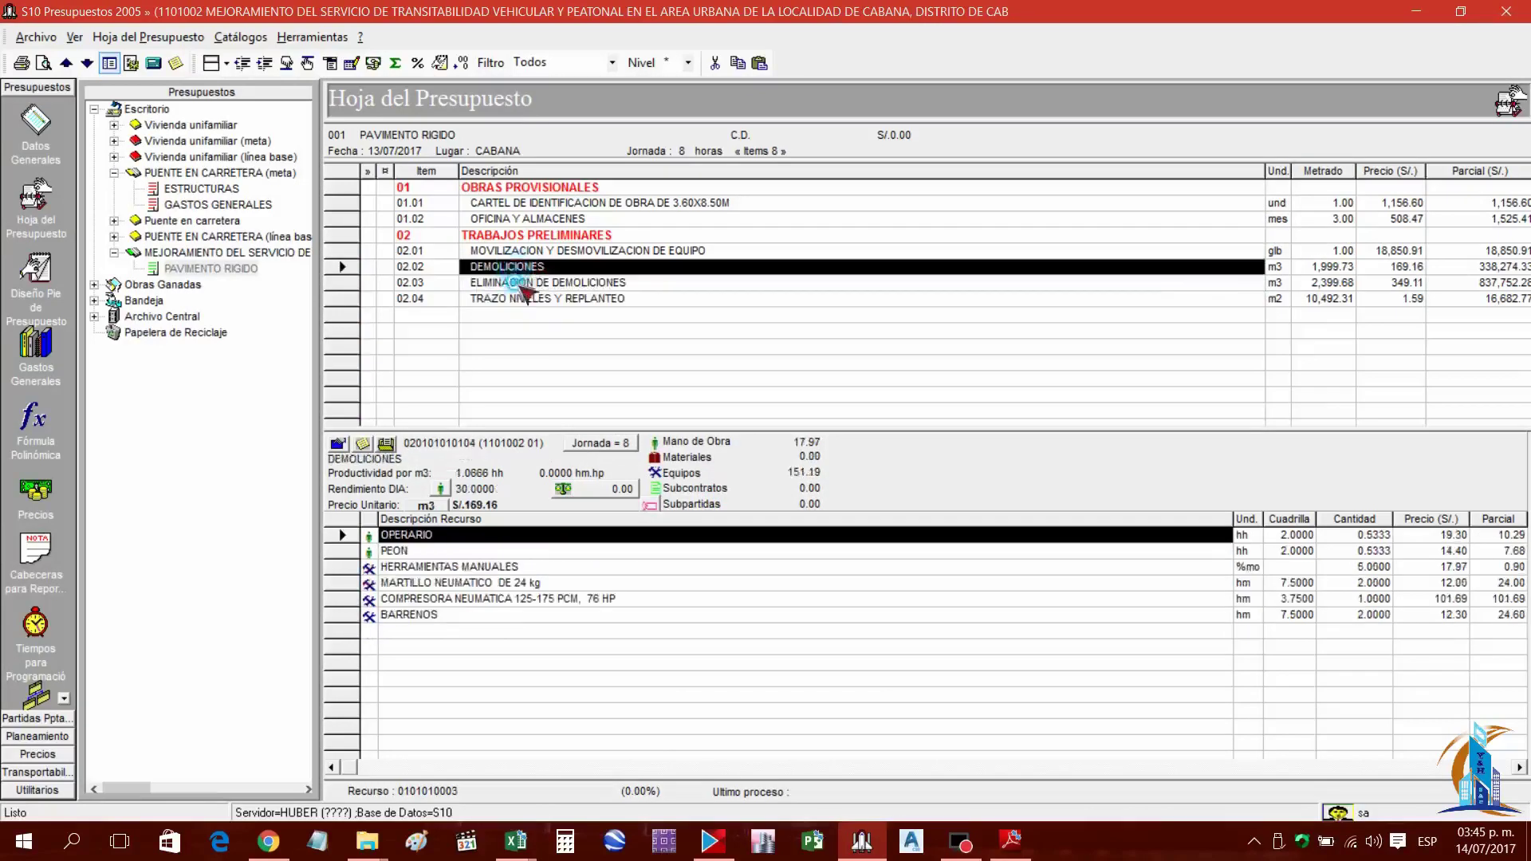
pyautogui.press('Down')
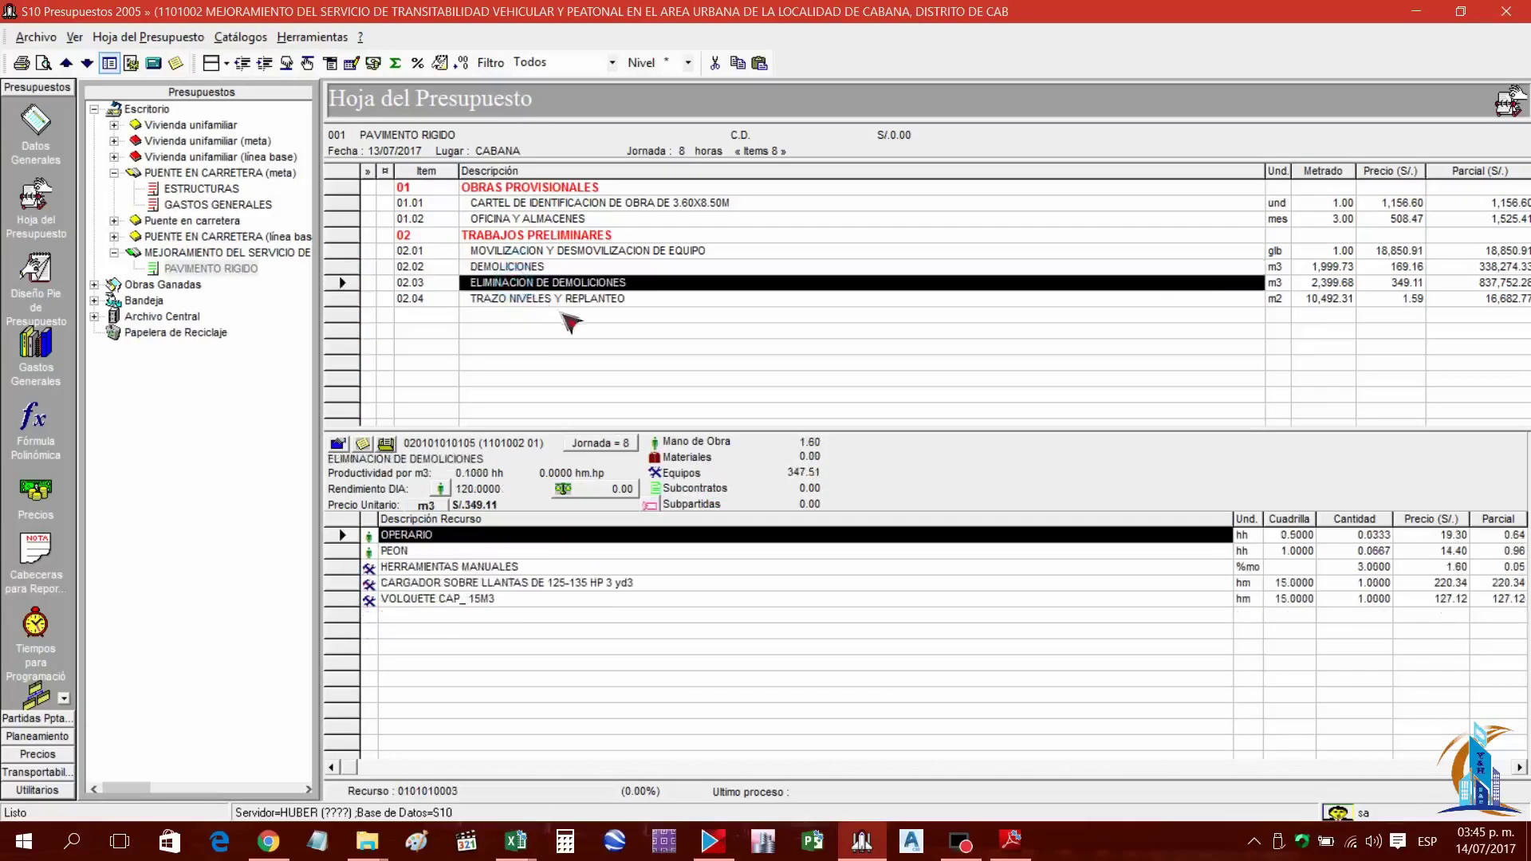
pyautogui.click(523, 205)
pyautogui.press('Down')
pyautogui.press('Down')
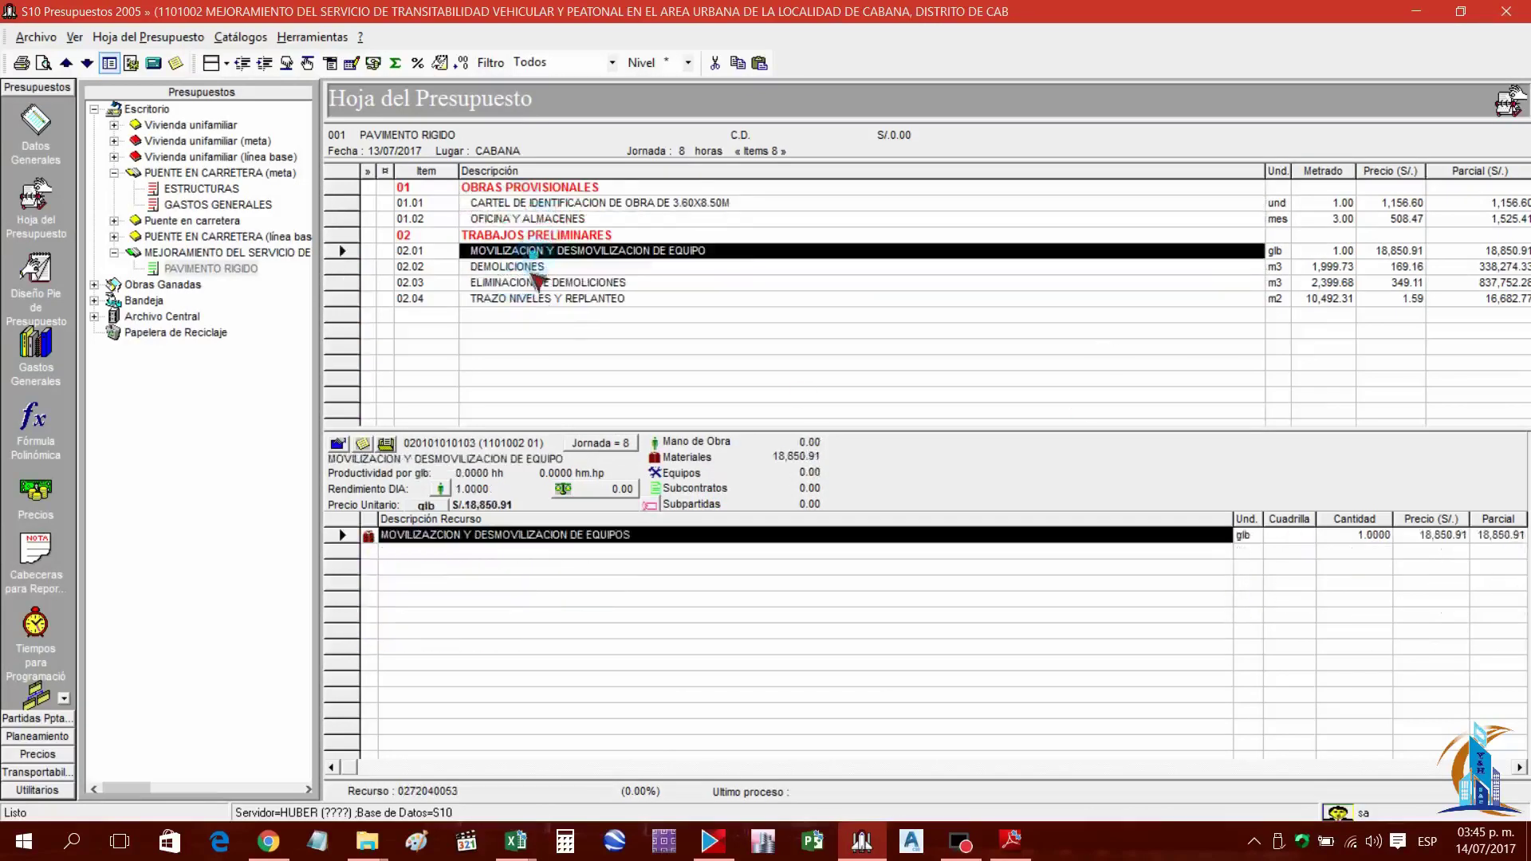
pyautogui.press('Down')
pyautogui.press('Down')
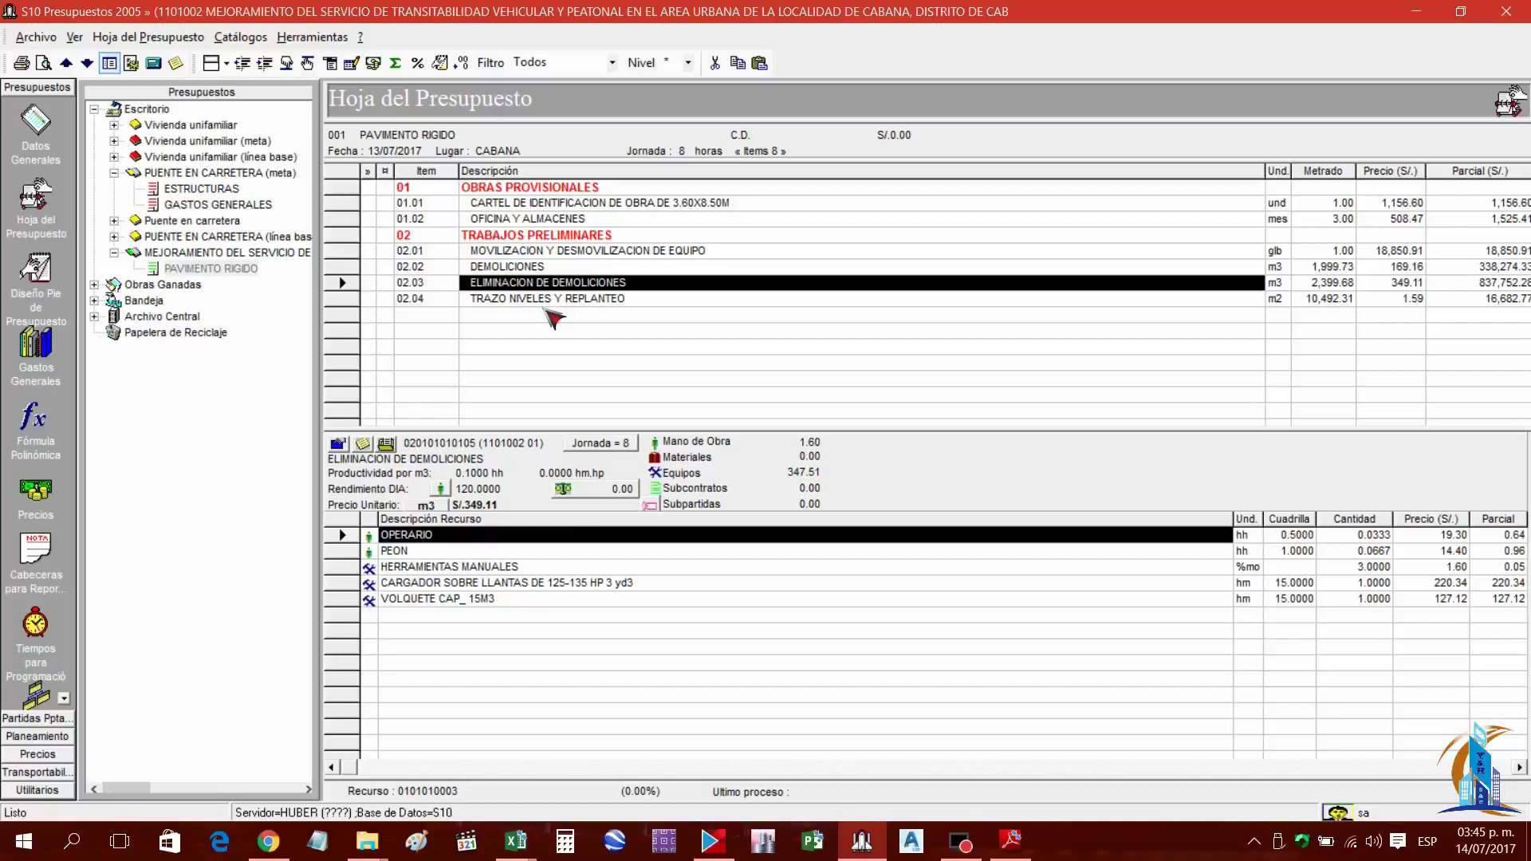
# Set the supervisor processing type to Tipo 3 in the budget configuration and accept it
pyautogui.click(132, 63)
pyautogui.moveTo(823, 212); pyautogui.dragTo(831, 206)
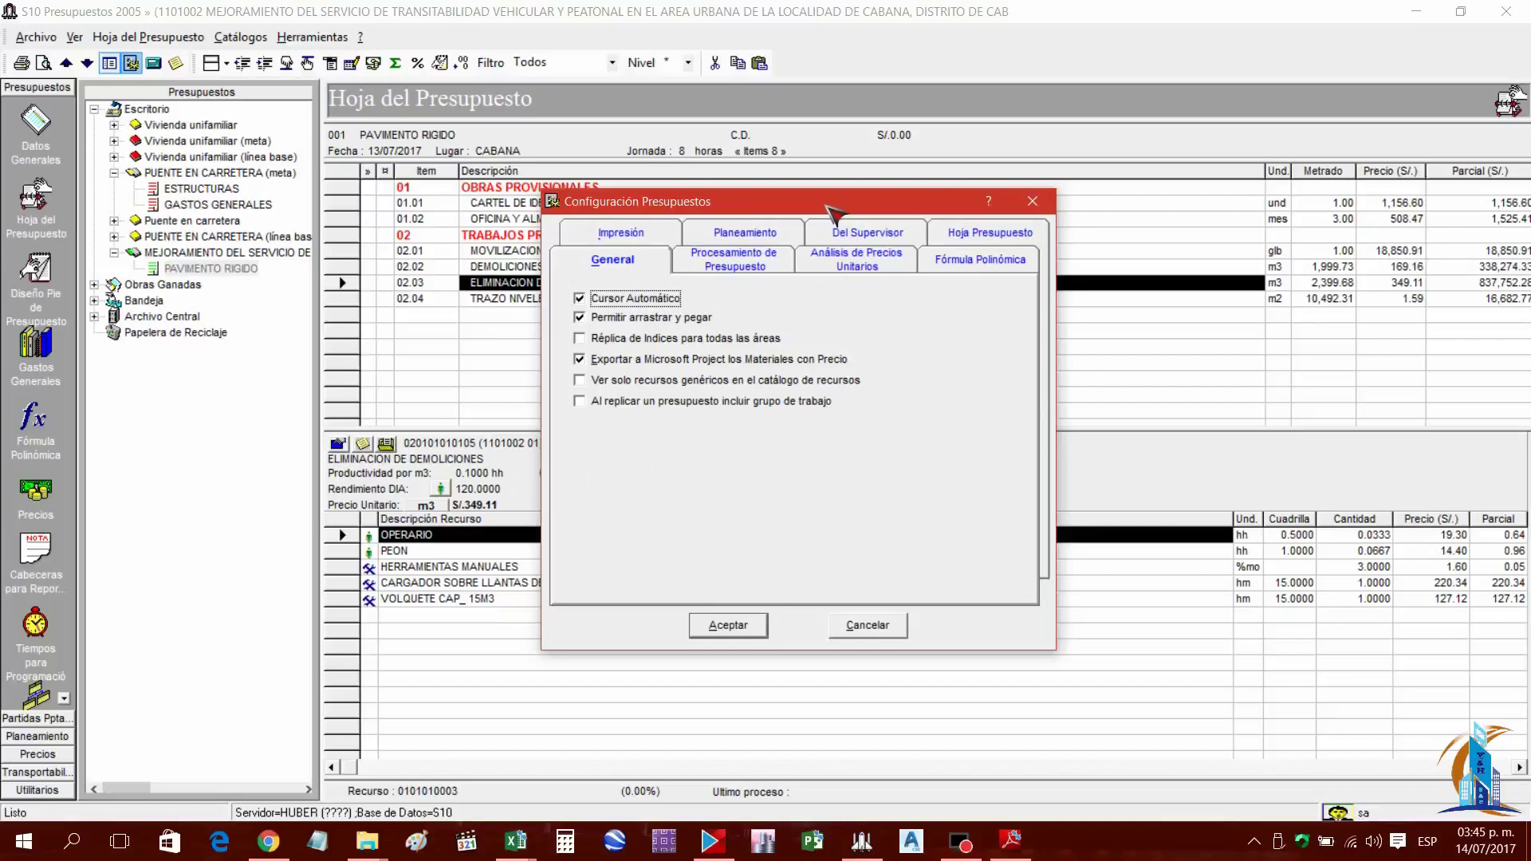
pyautogui.click(868, 236)
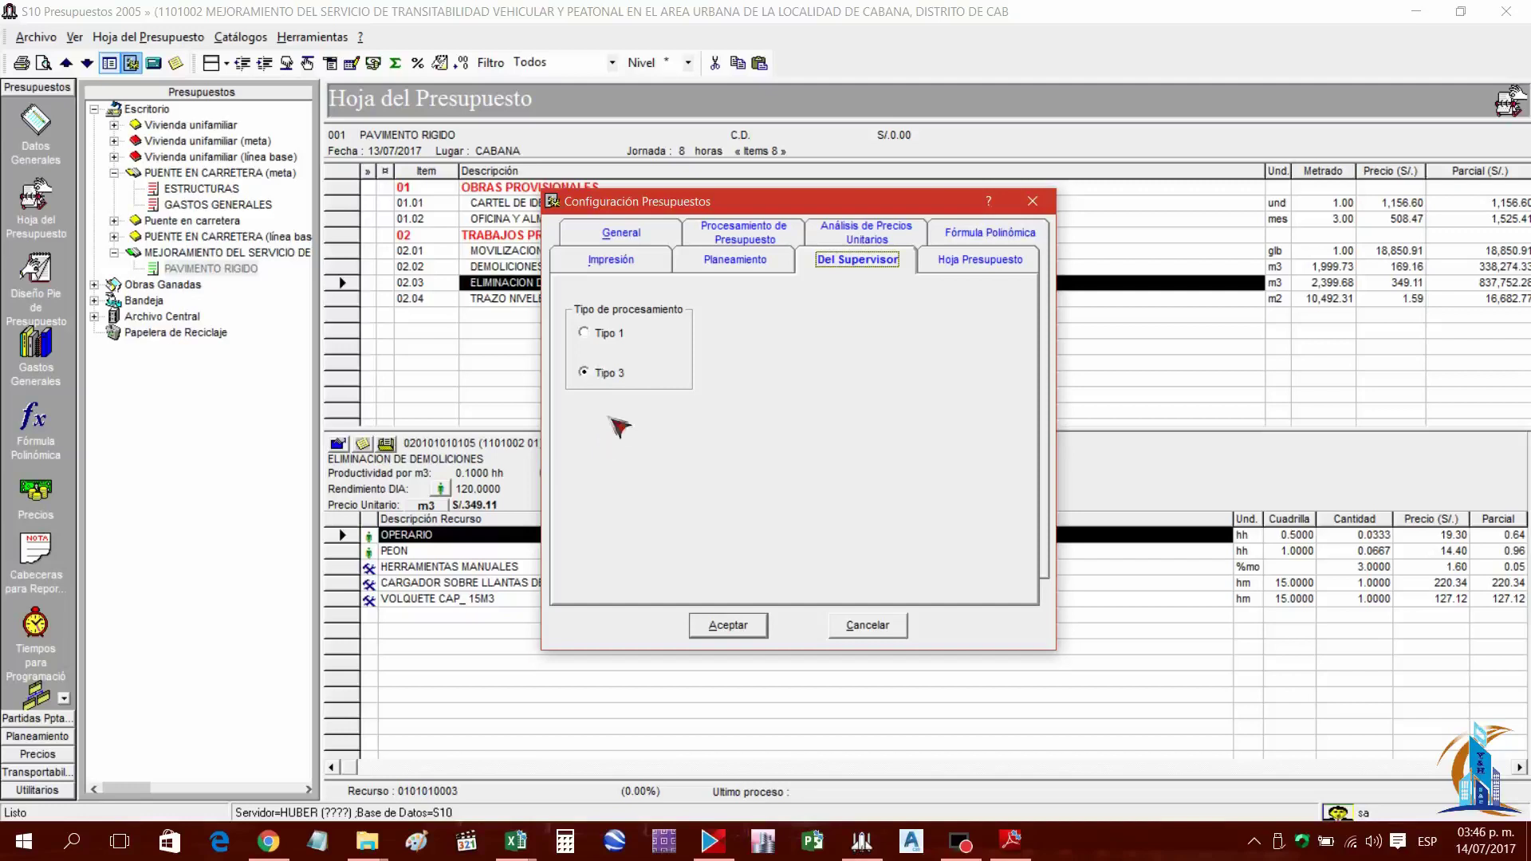
pyautogui.click(601, 375)
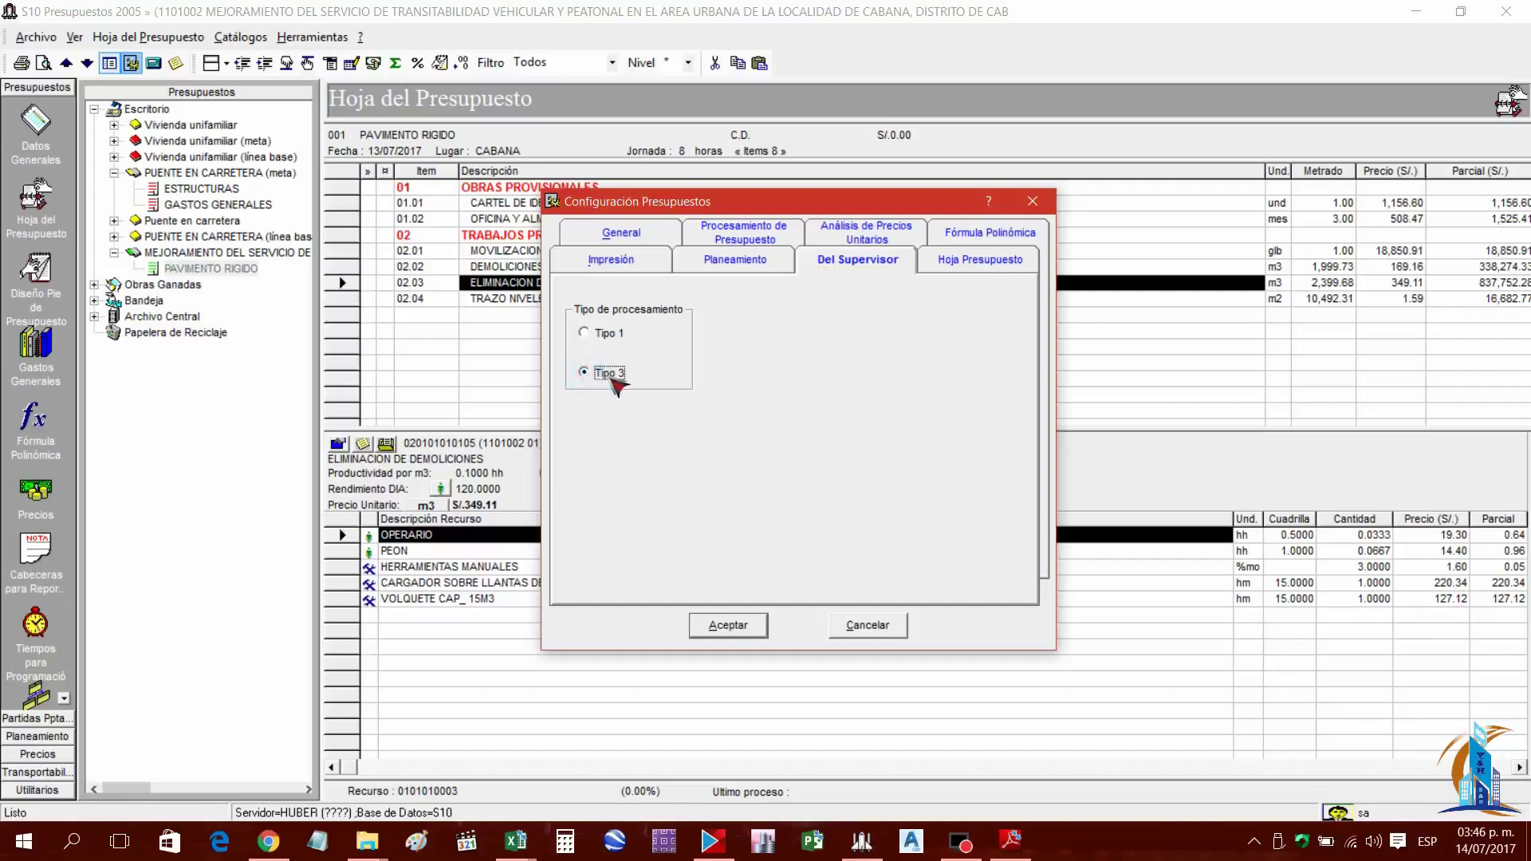
pyautogui.click(727, 625)
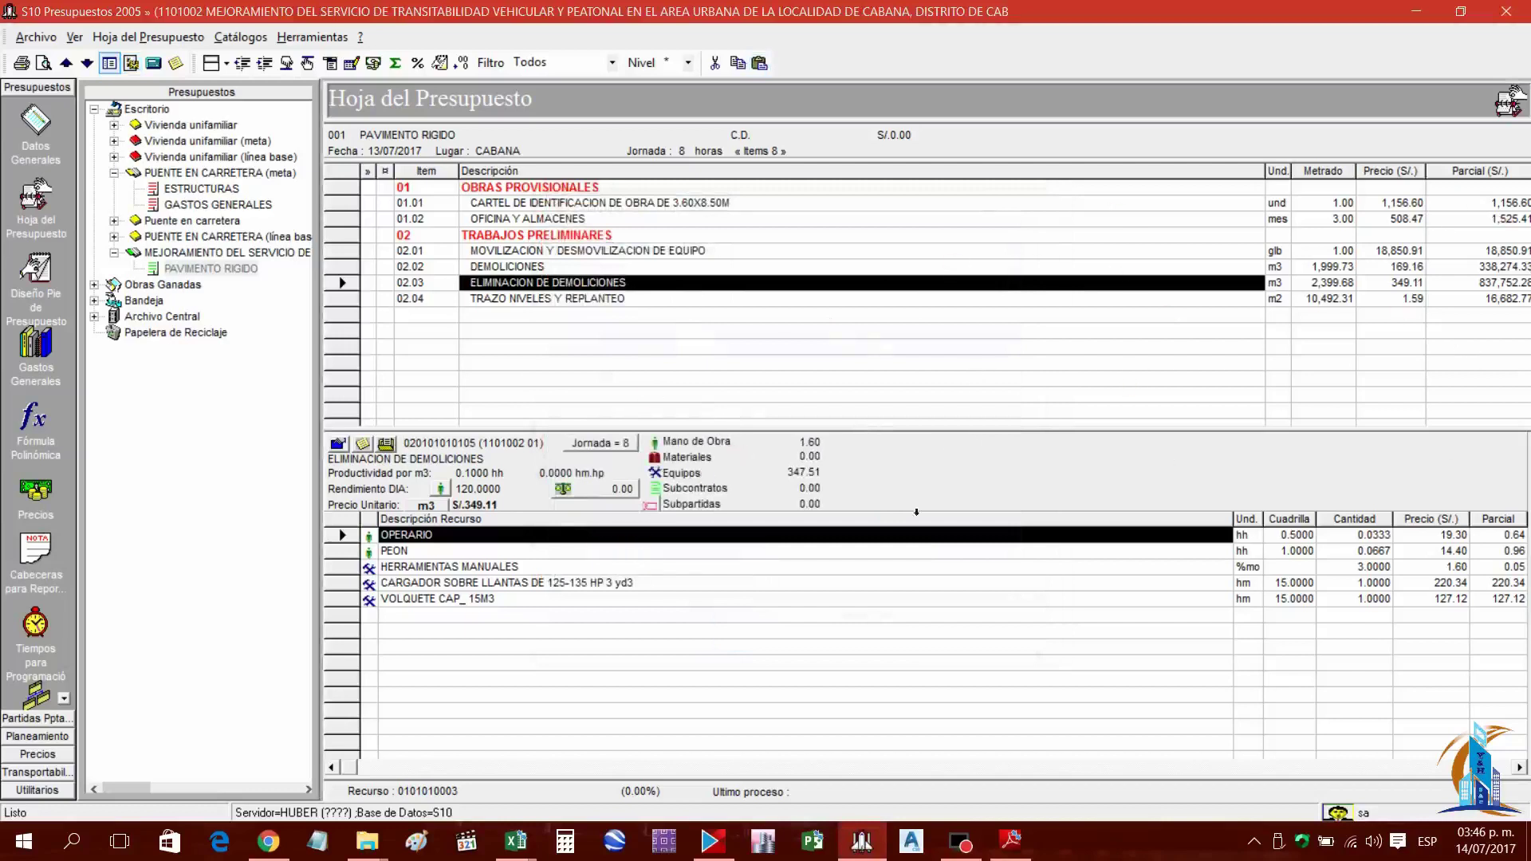
# Check the resource price list of PAVIMENTO RIGIDO and return to its budget sheet
pyautogui.click(32, 490)
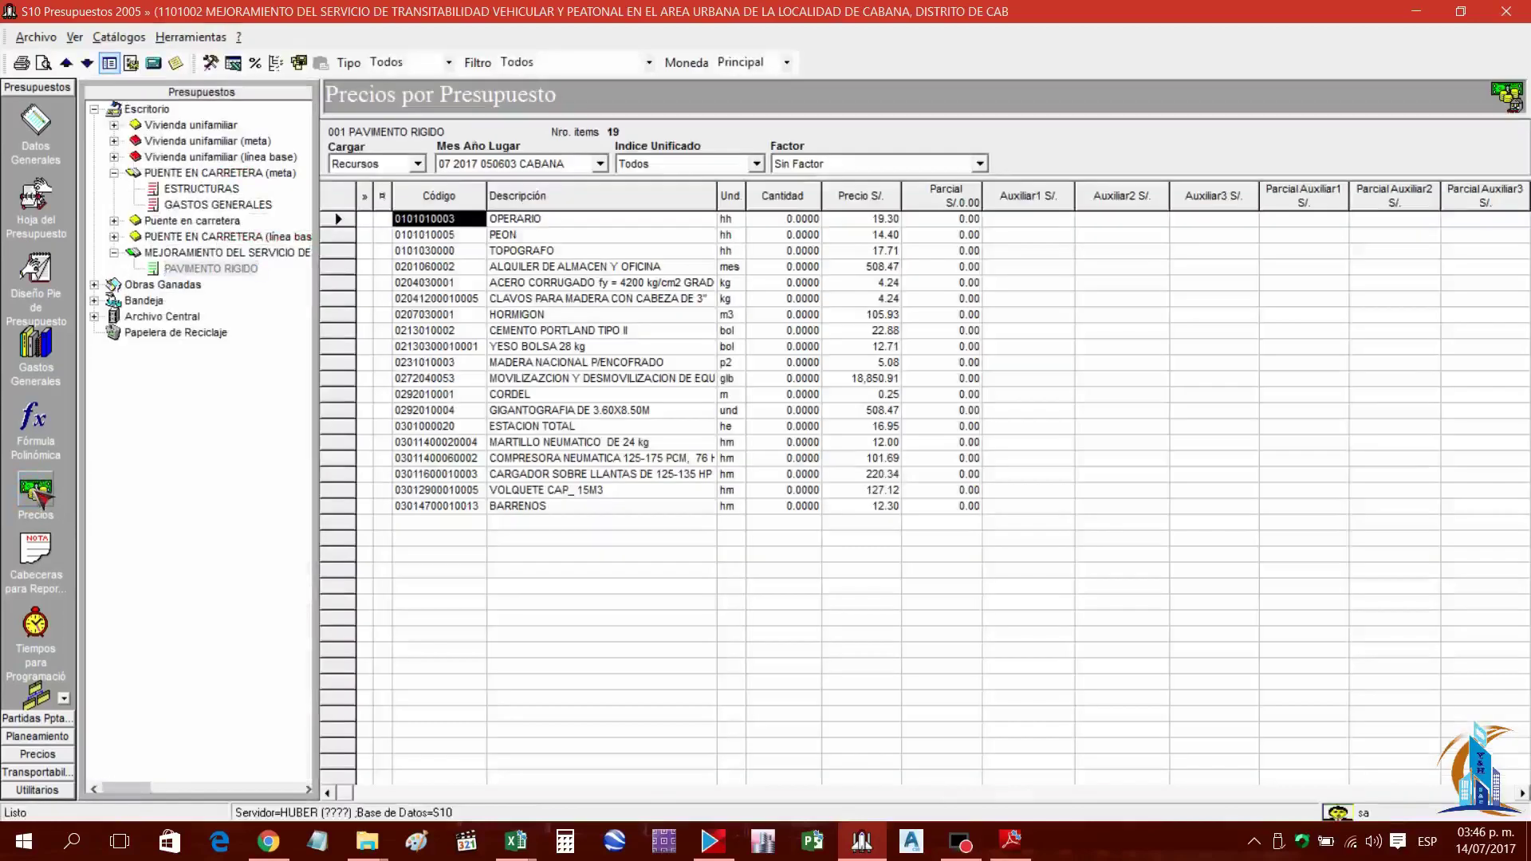
pyautogui.click(210, 270)
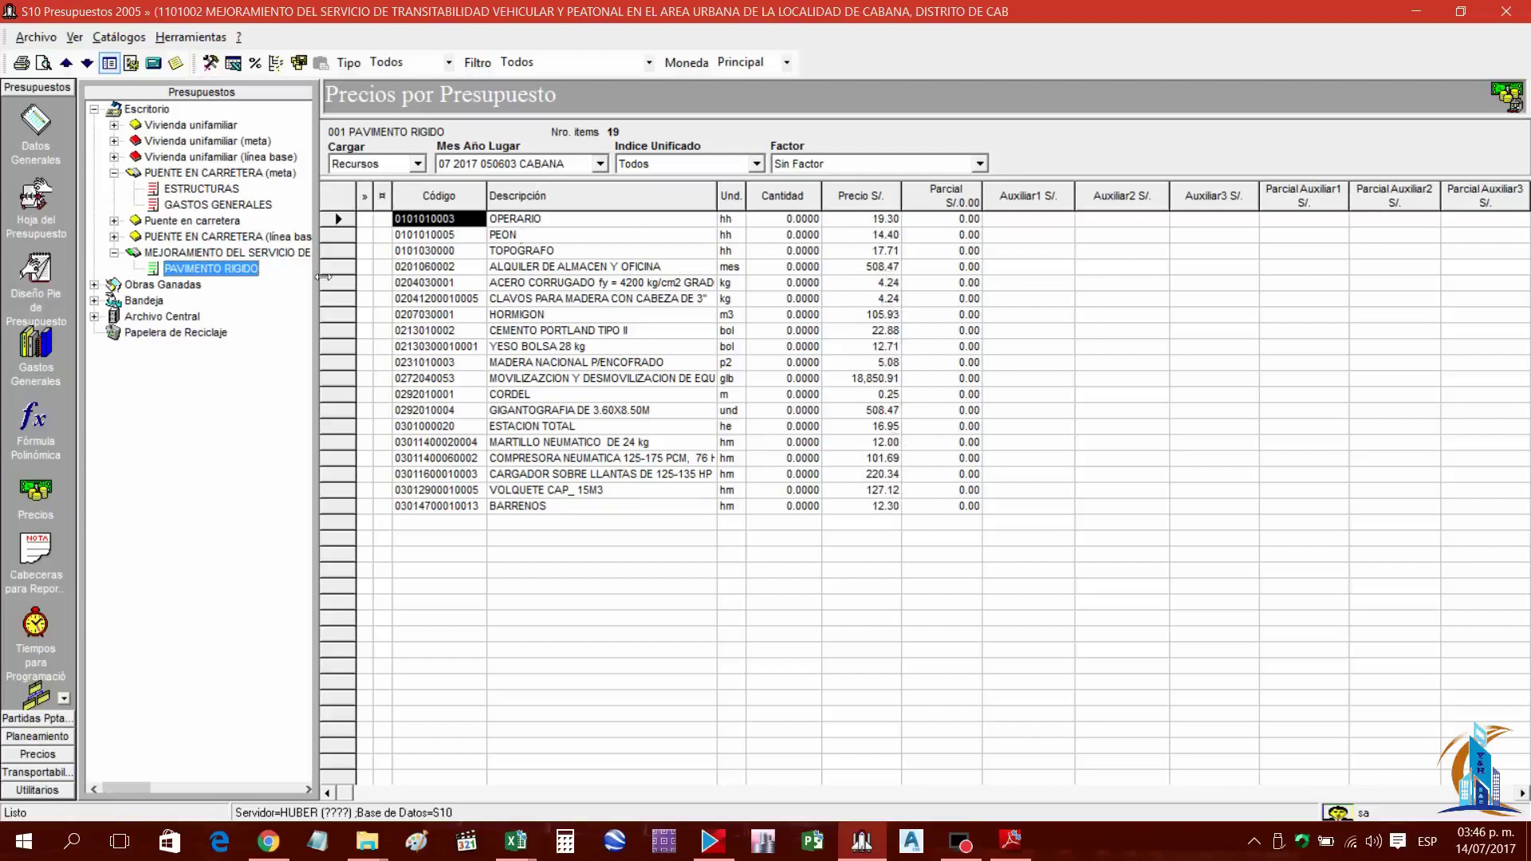
pyautogui.click(35, 203)
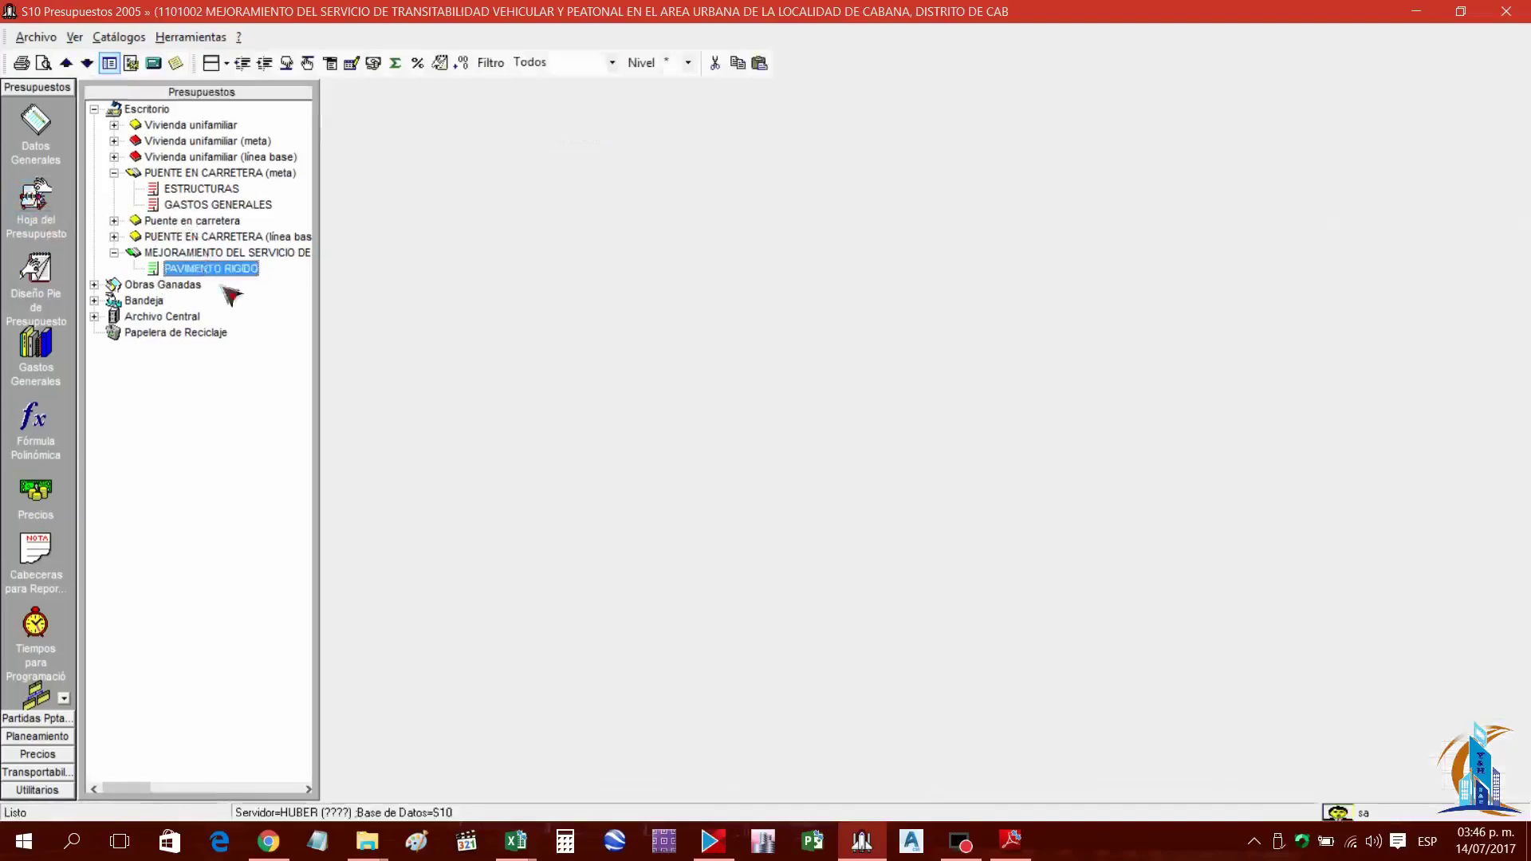
pyautogui.click(222, 269)
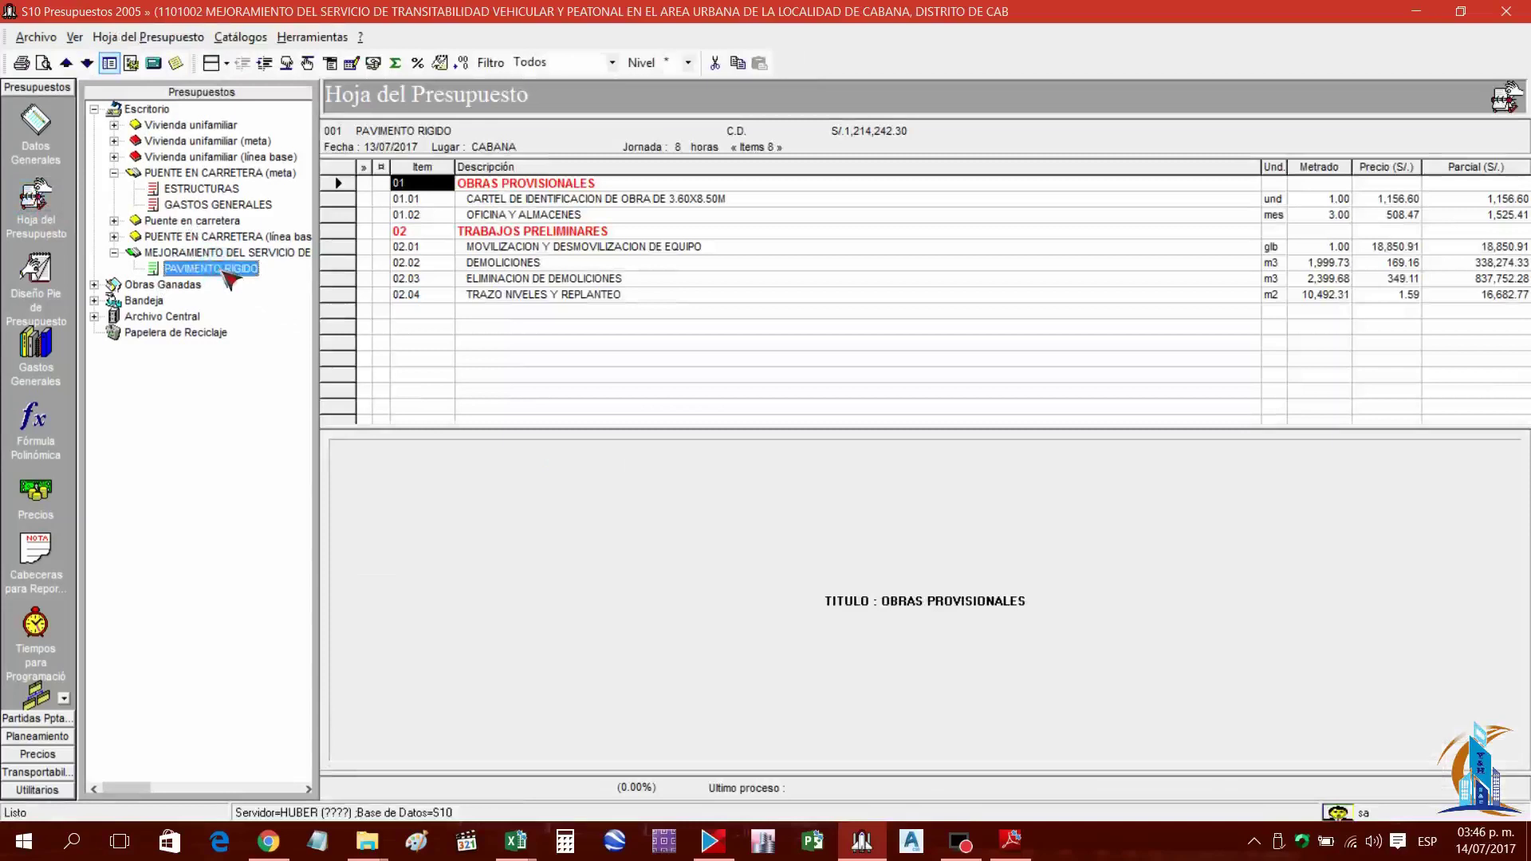
# Process the PAVIMENTO RIGIDO budget, calculating unit prices and consolidated resources with missing-data alerts at the start, and close the processing summary
pyautogui.click(351, 63)
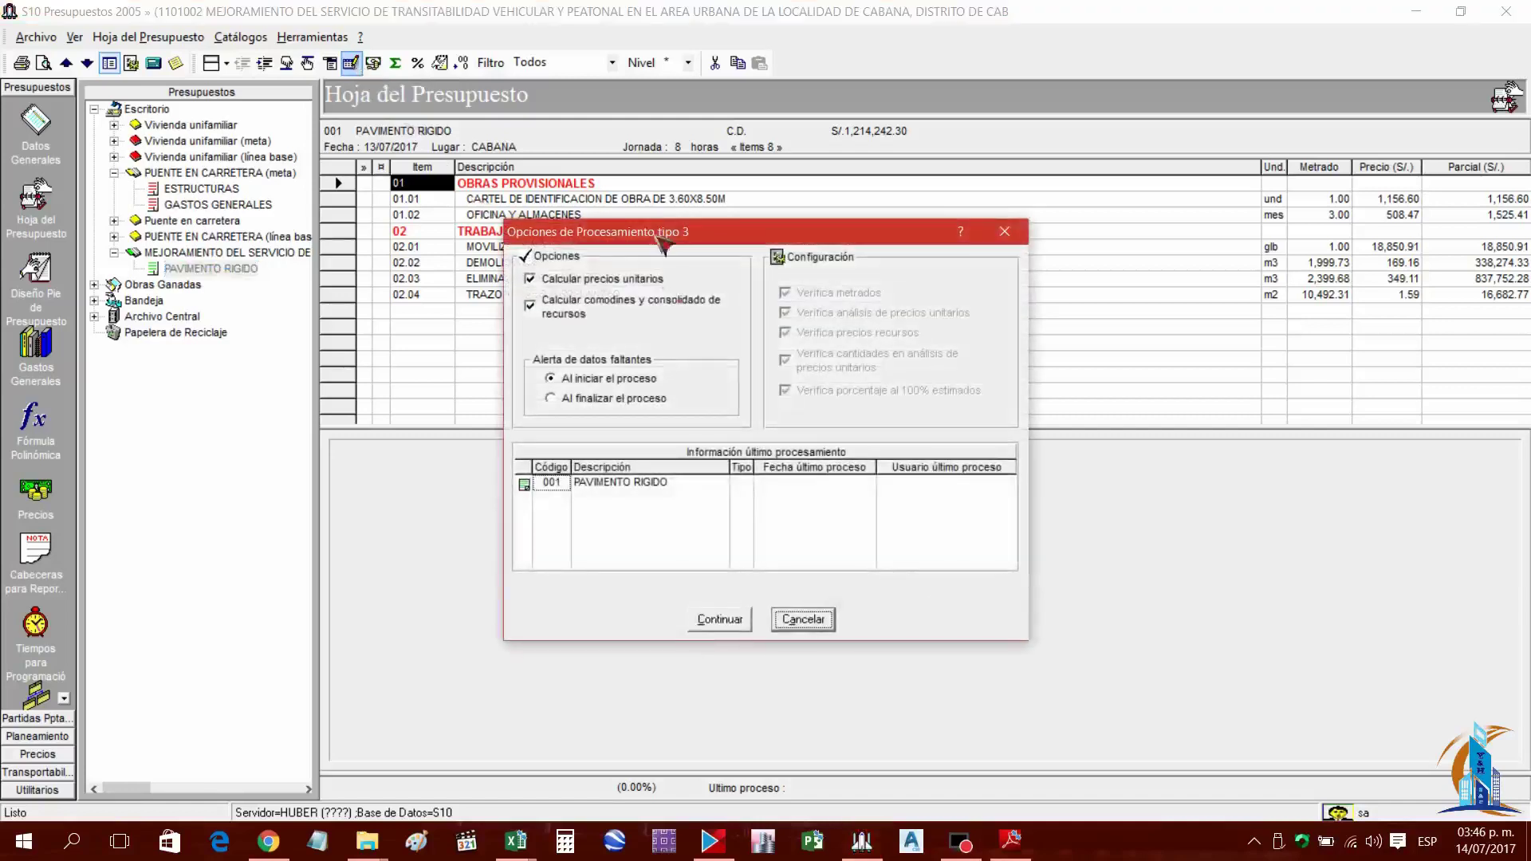
pyautogui.moveTo(666, 235); pyautogui.dragTo(654, 213)
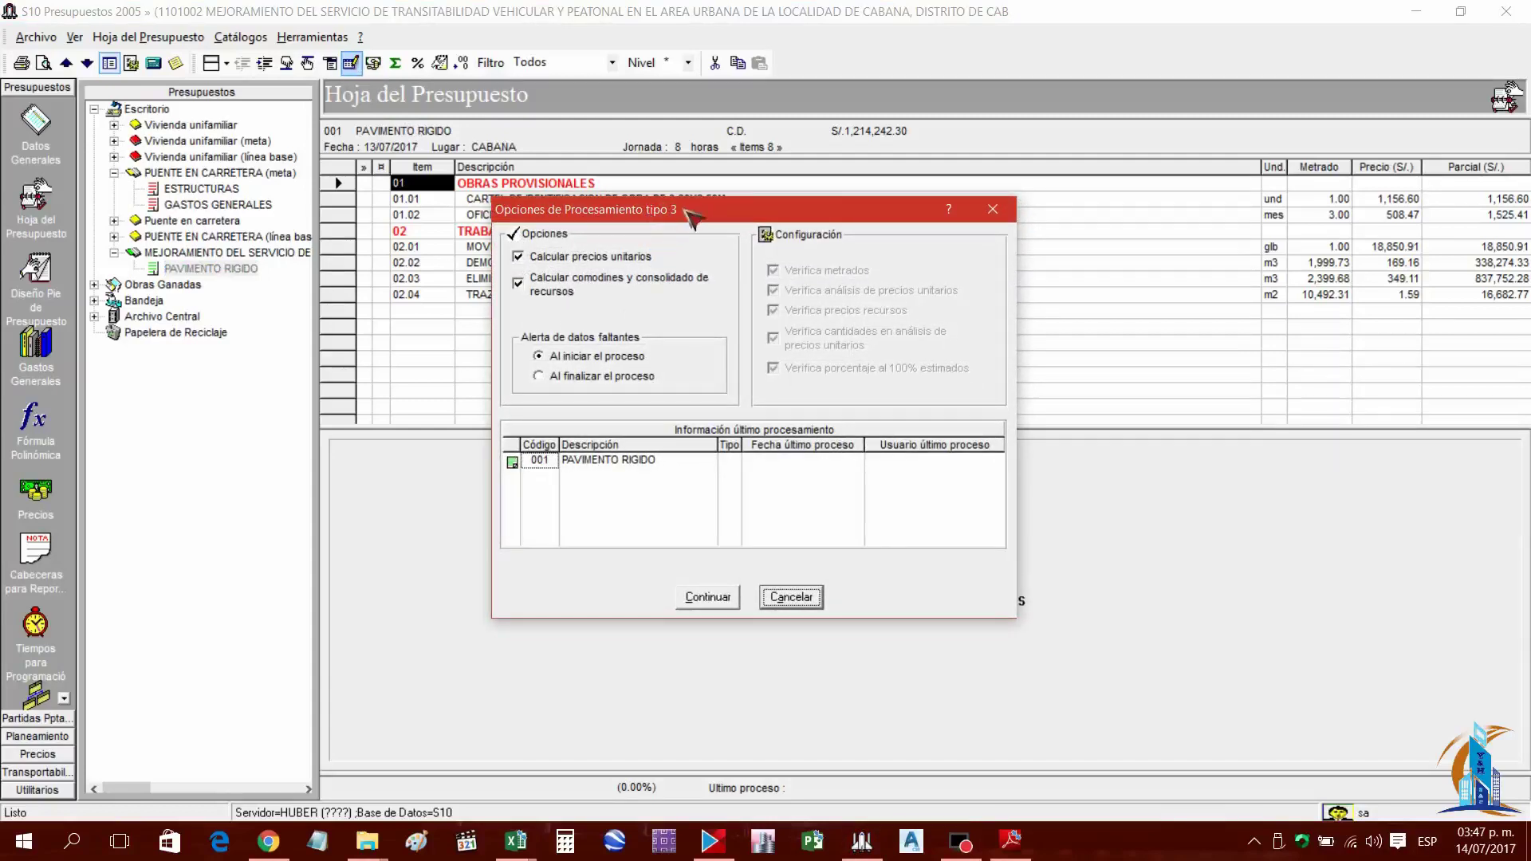
pyautogui.click(619, 465)
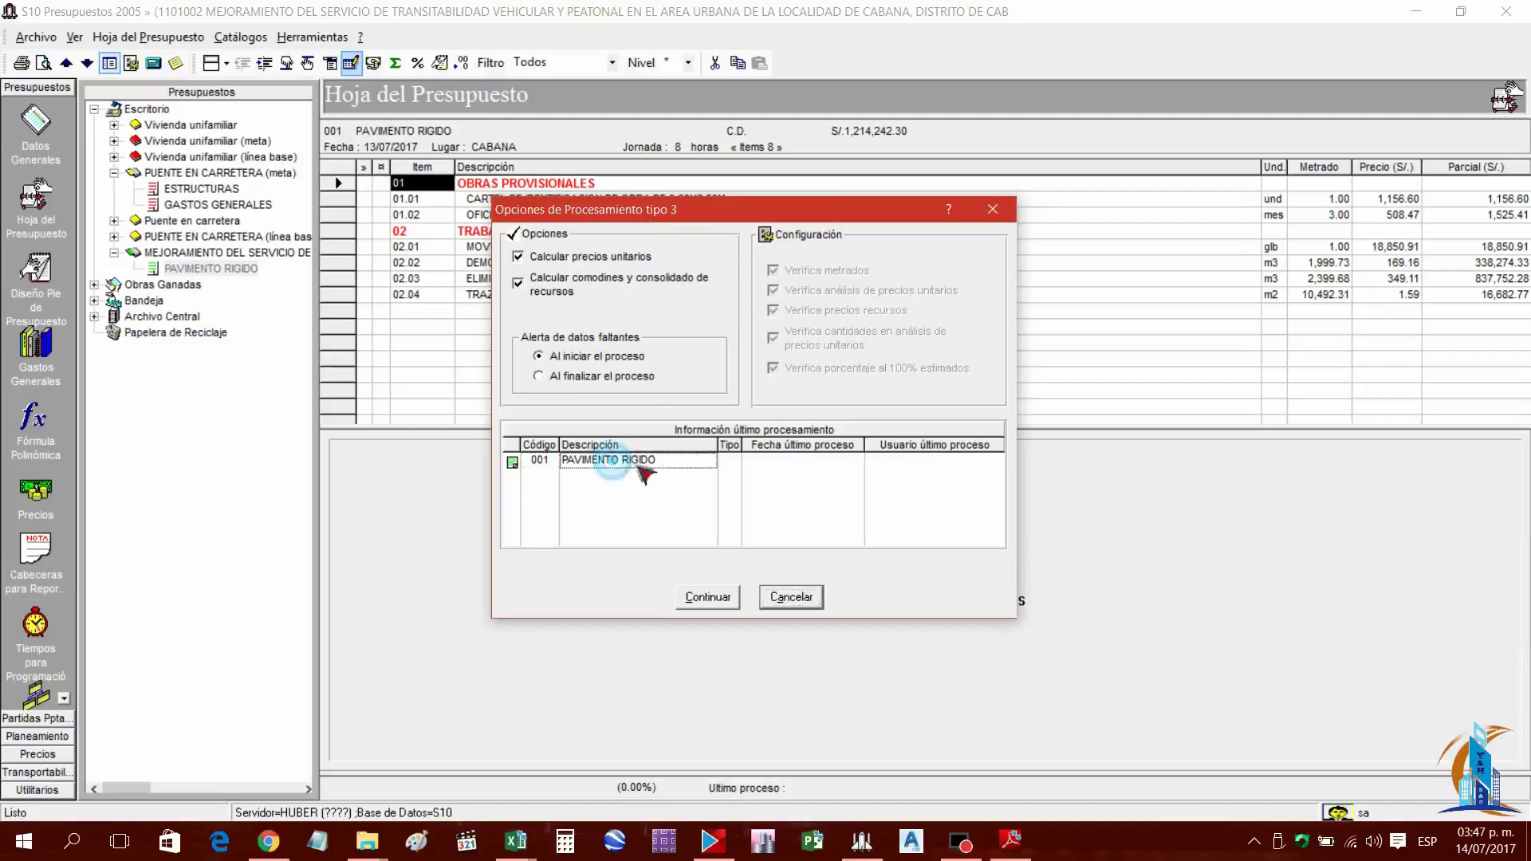
pyautogui.click(708, 598)
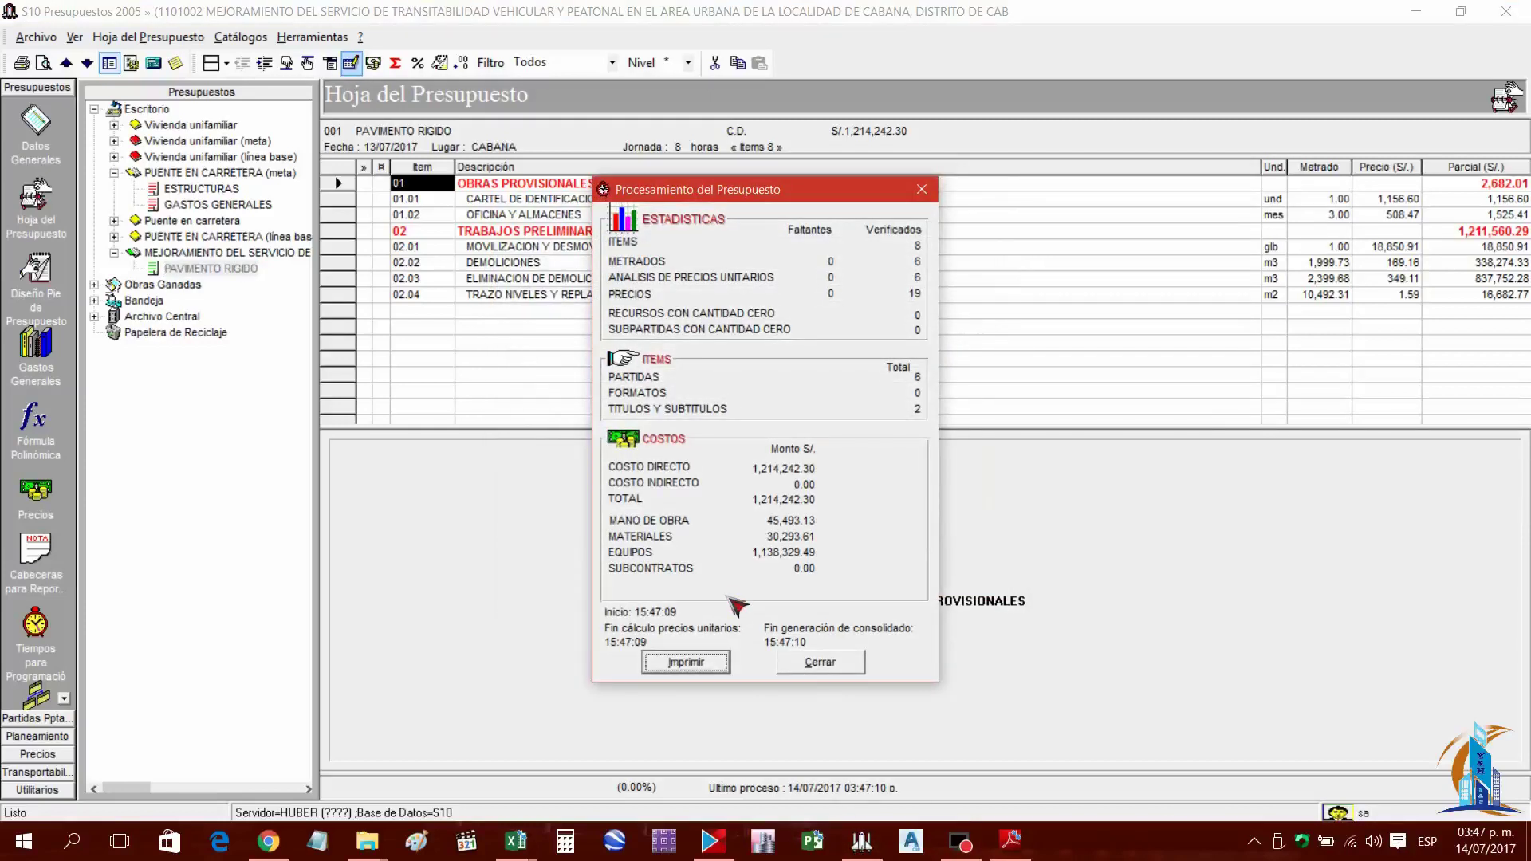
pyautogui.moveTo(750, 191); pyautogui.dragTo(747, 174)
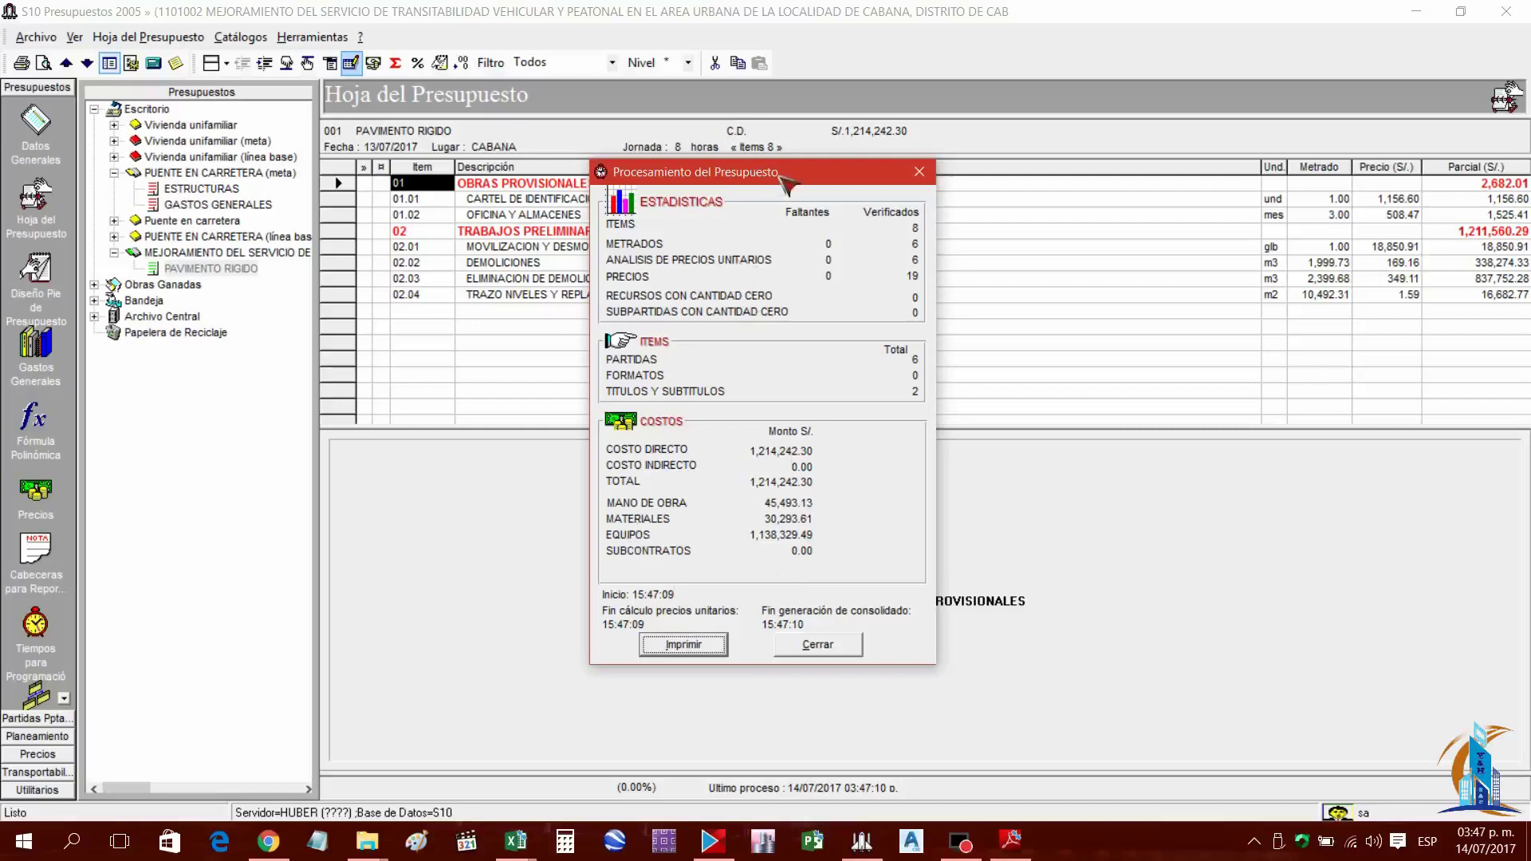
pyautogui.moveTo(781, 178); pyautogui.dragTo(801, 184)
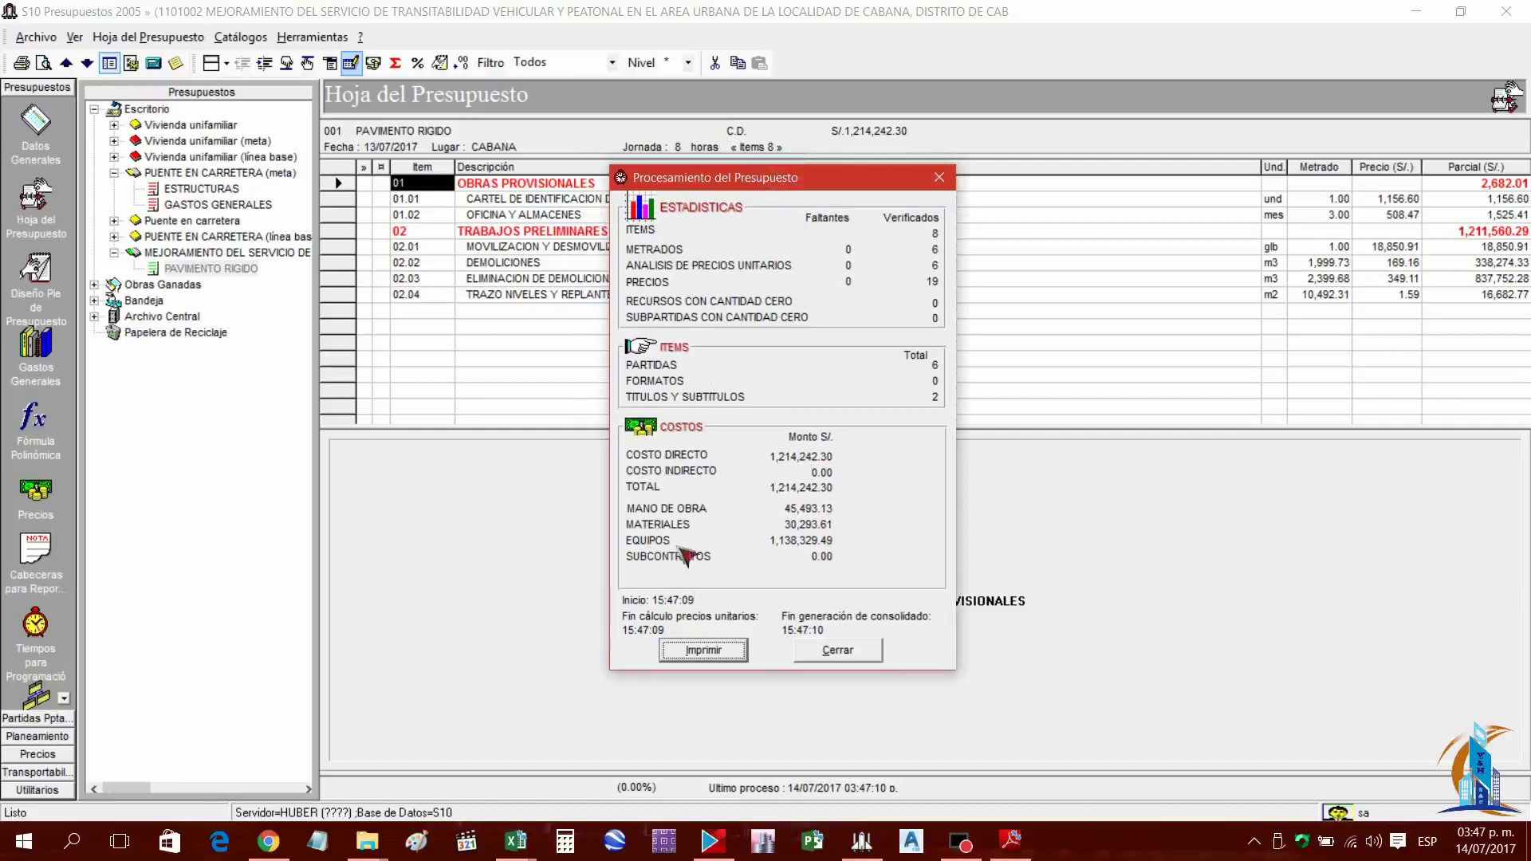
pyautogui.click(854, 650)
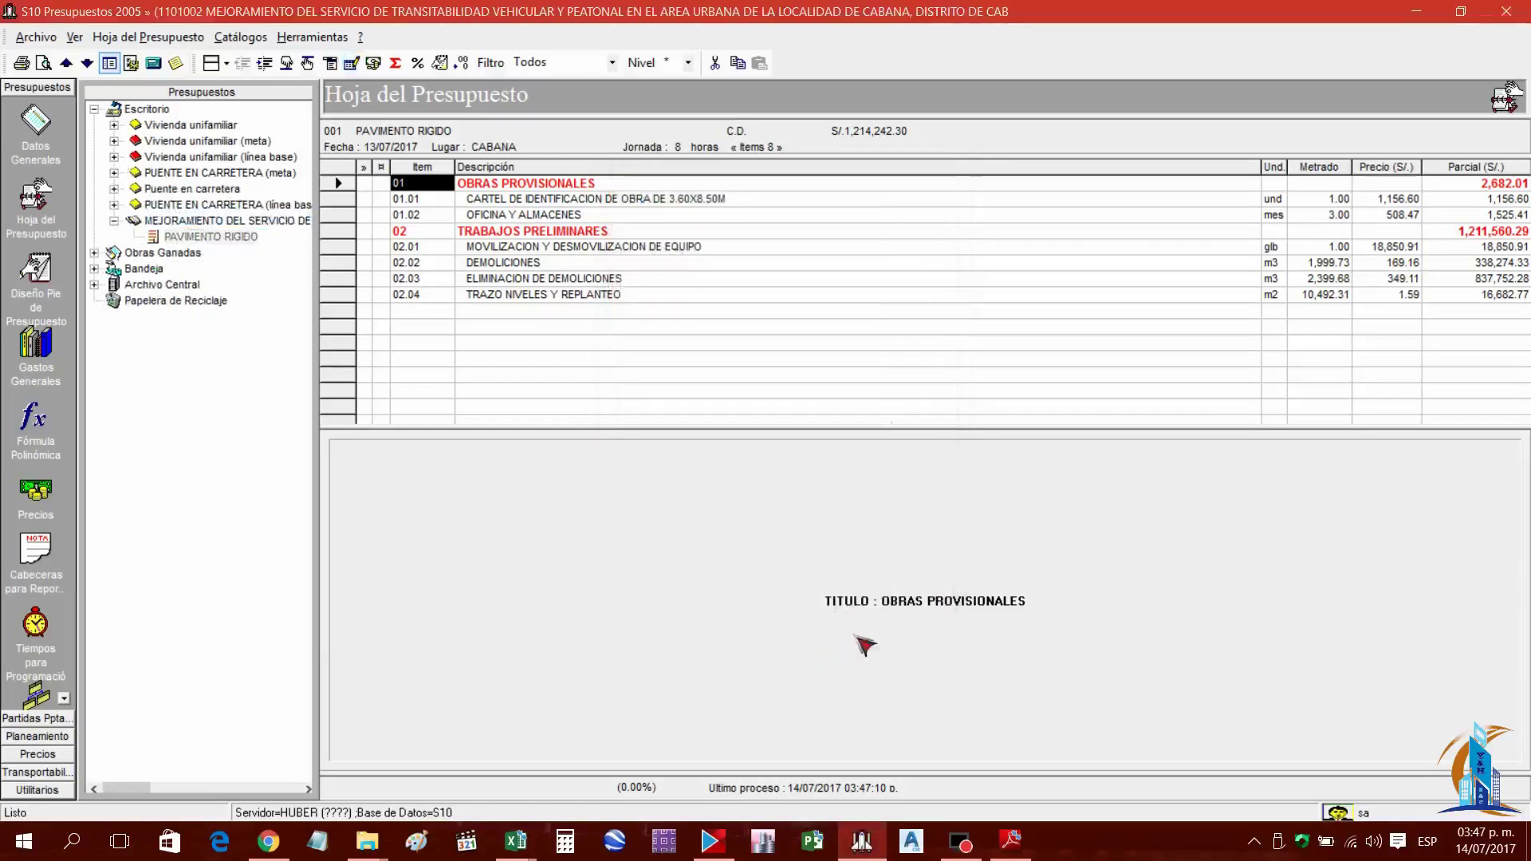
# Review the unit price analyses of the processed PAVIMENTO RIGIDO items, from DEMOLICIONES back up to CARTEL DE IDENTIFICACION DE OBRA
pyautogui.click(182, 239)
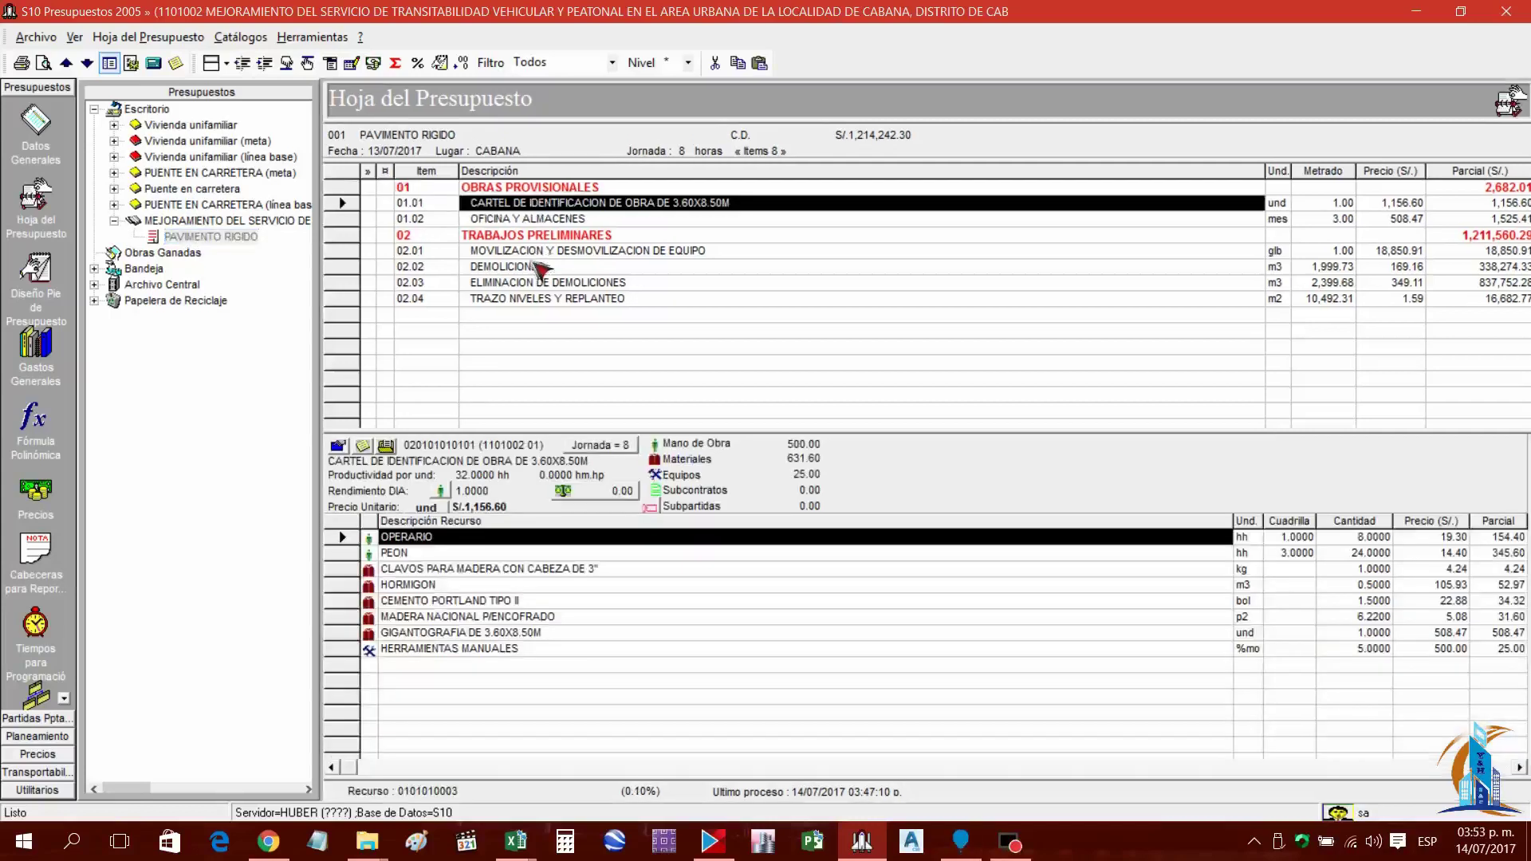
pyautogui.click(537, 267)
pyautogui.press('Down')
pyautogui.press('Down')
pyautogui.click(508, 266)
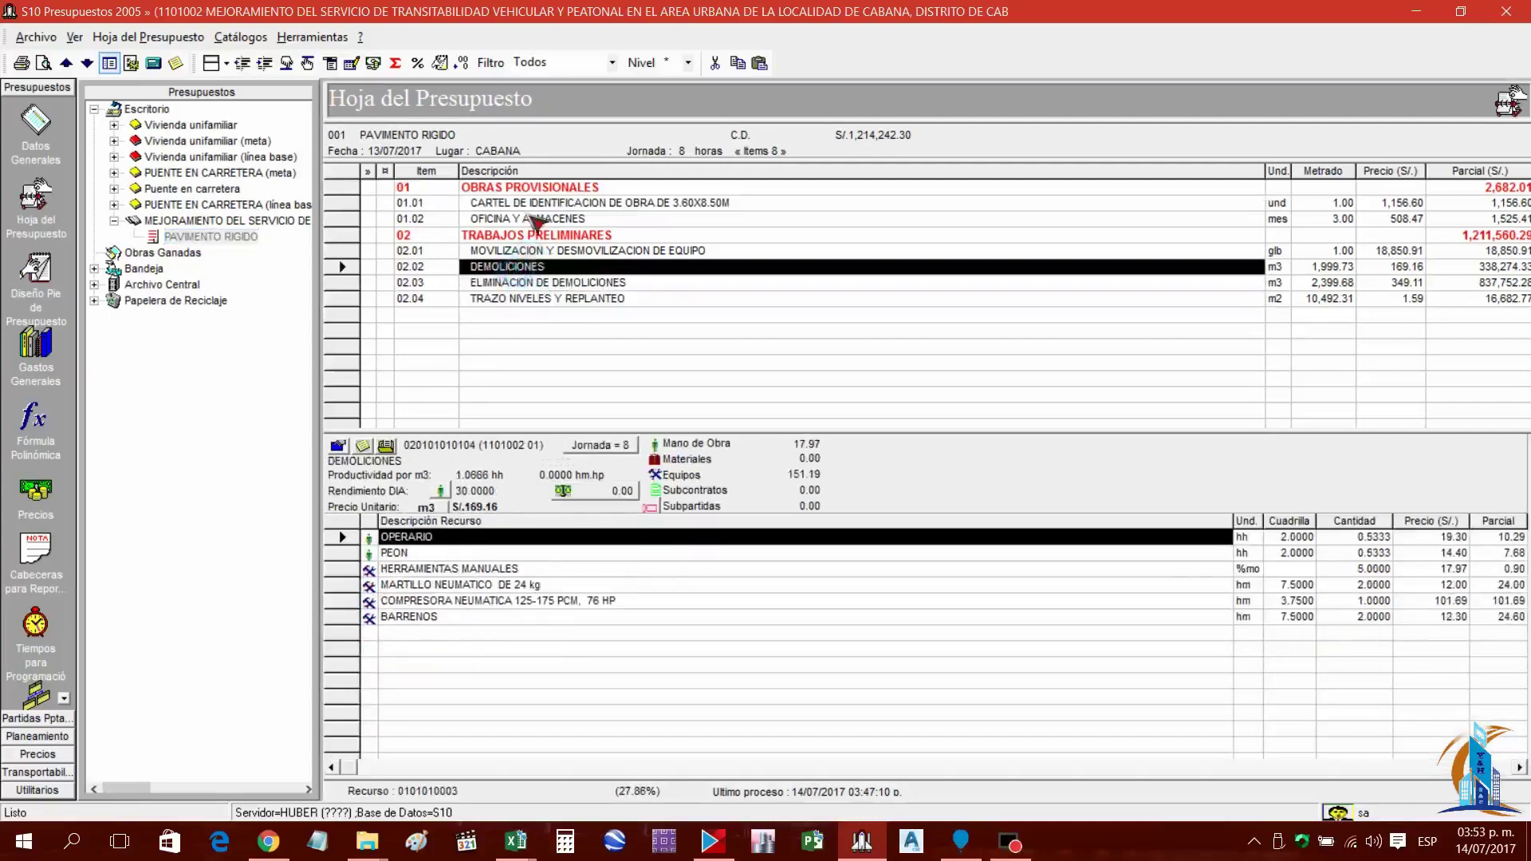
pyautogui.click(533, 204)
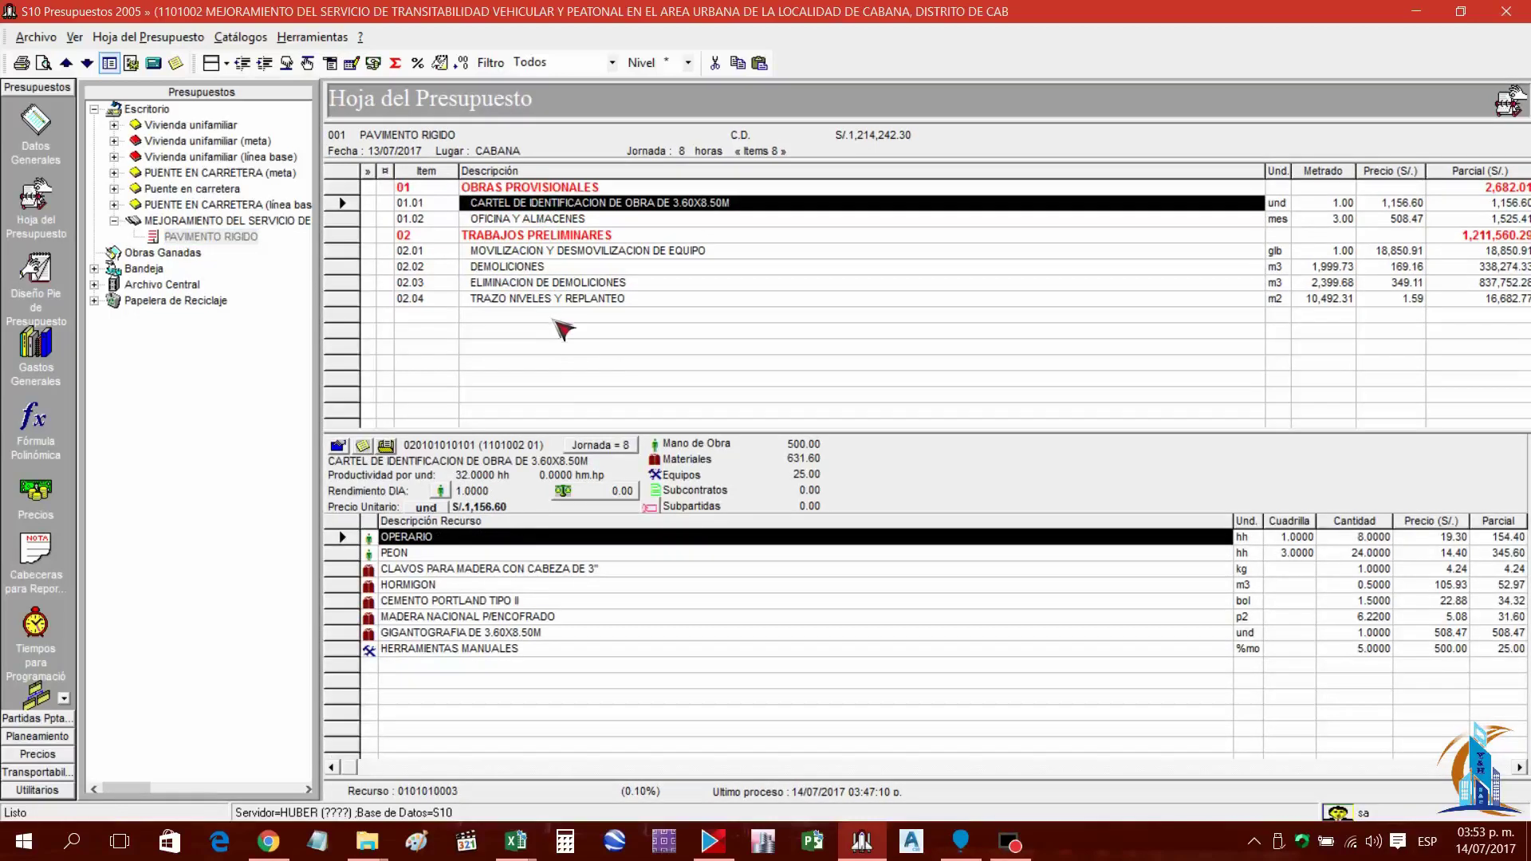
pyautogui.click(518, 267)
pyautogui.click(510, 251)
pyautogui.click(549, 219)
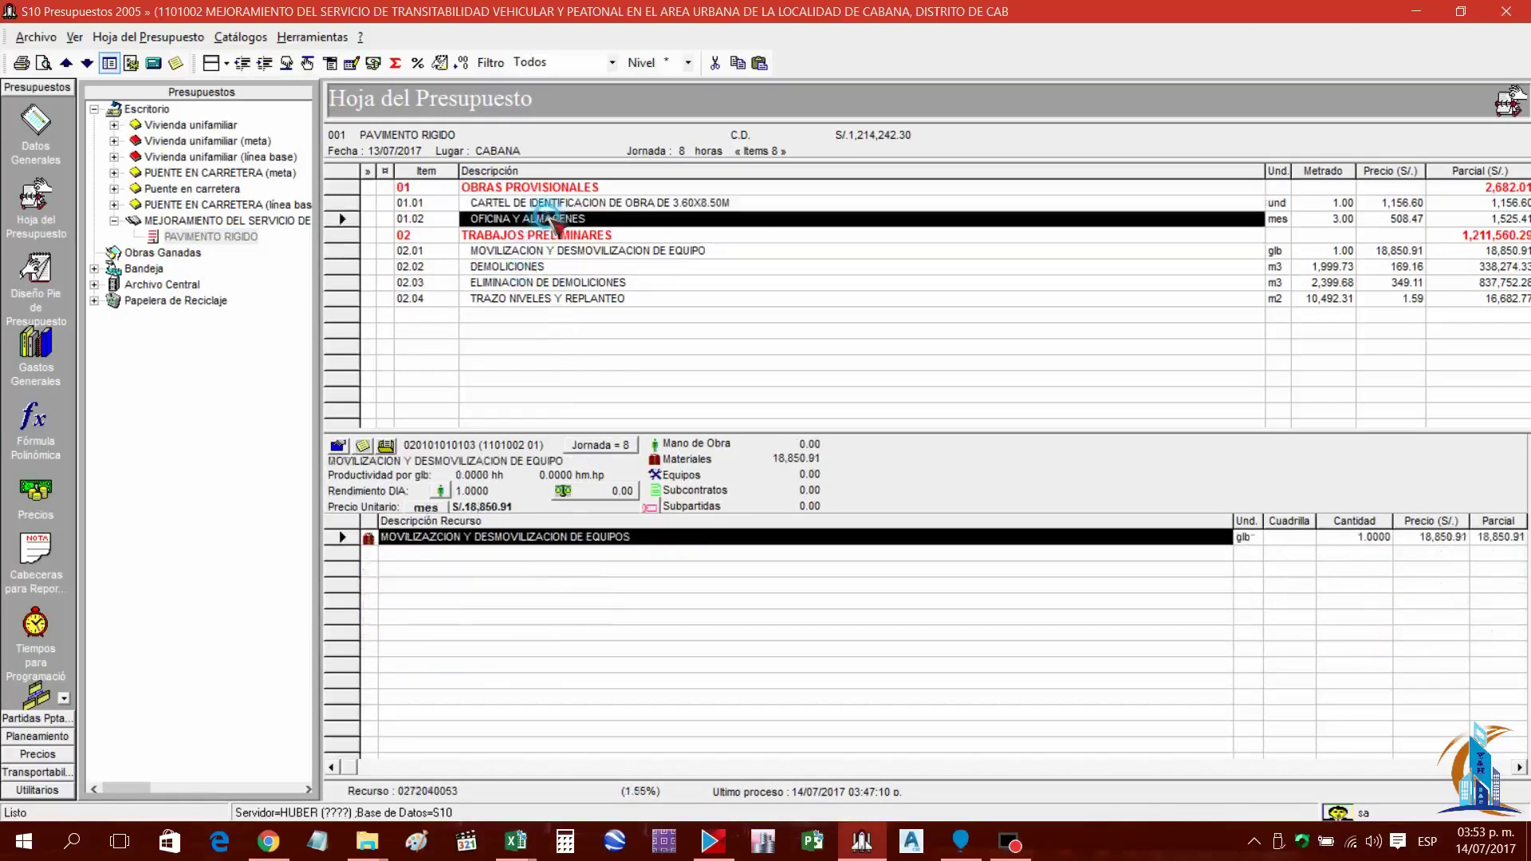
pyautogui.press('Up')
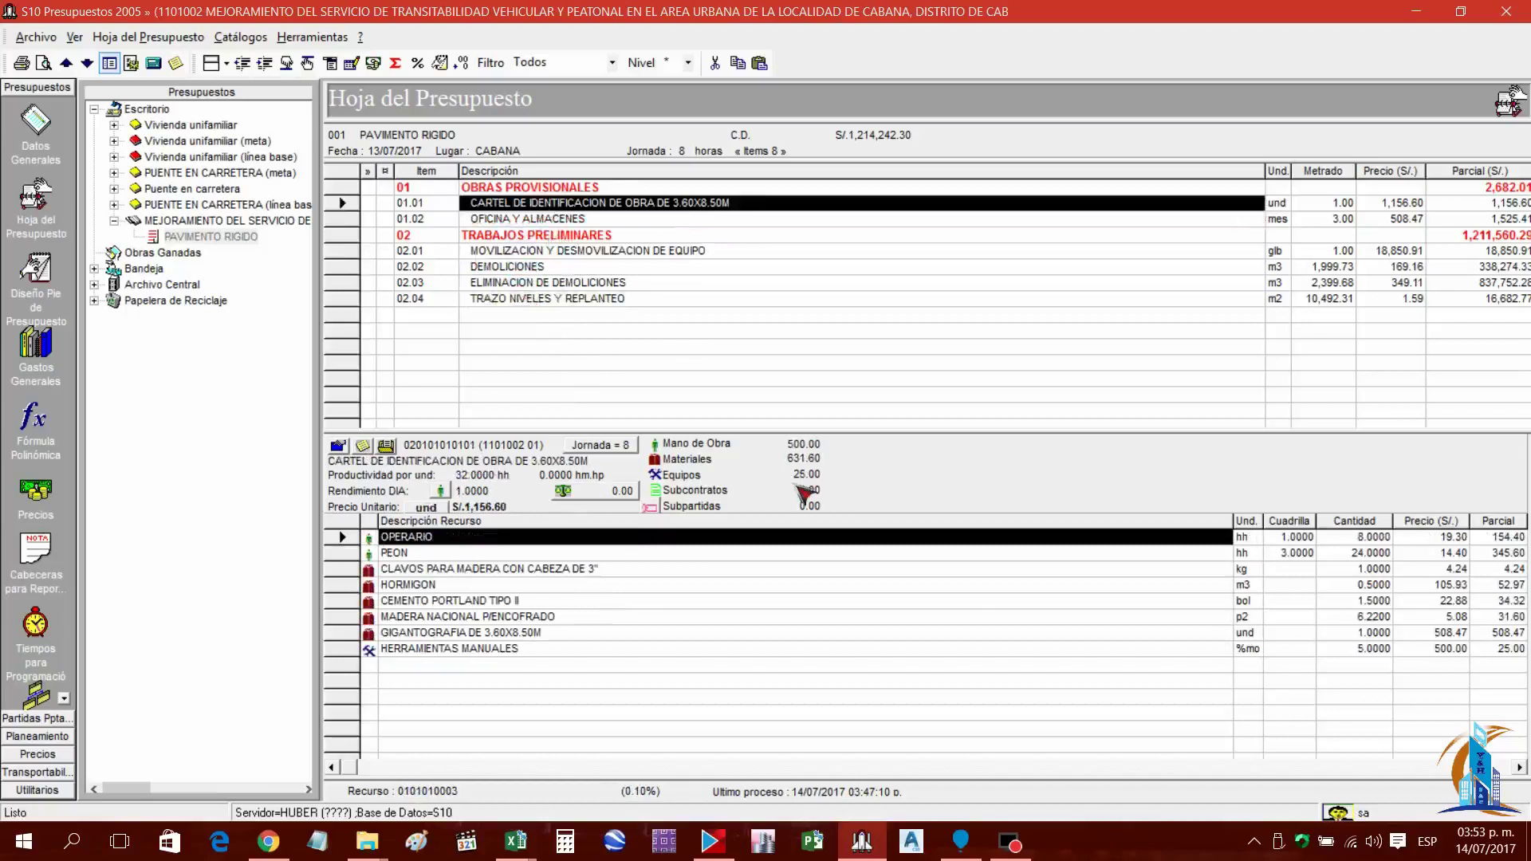
# Generate the preview of the Presupuesto report in the Estándar cliente format
pyautogui.click(36, 41)
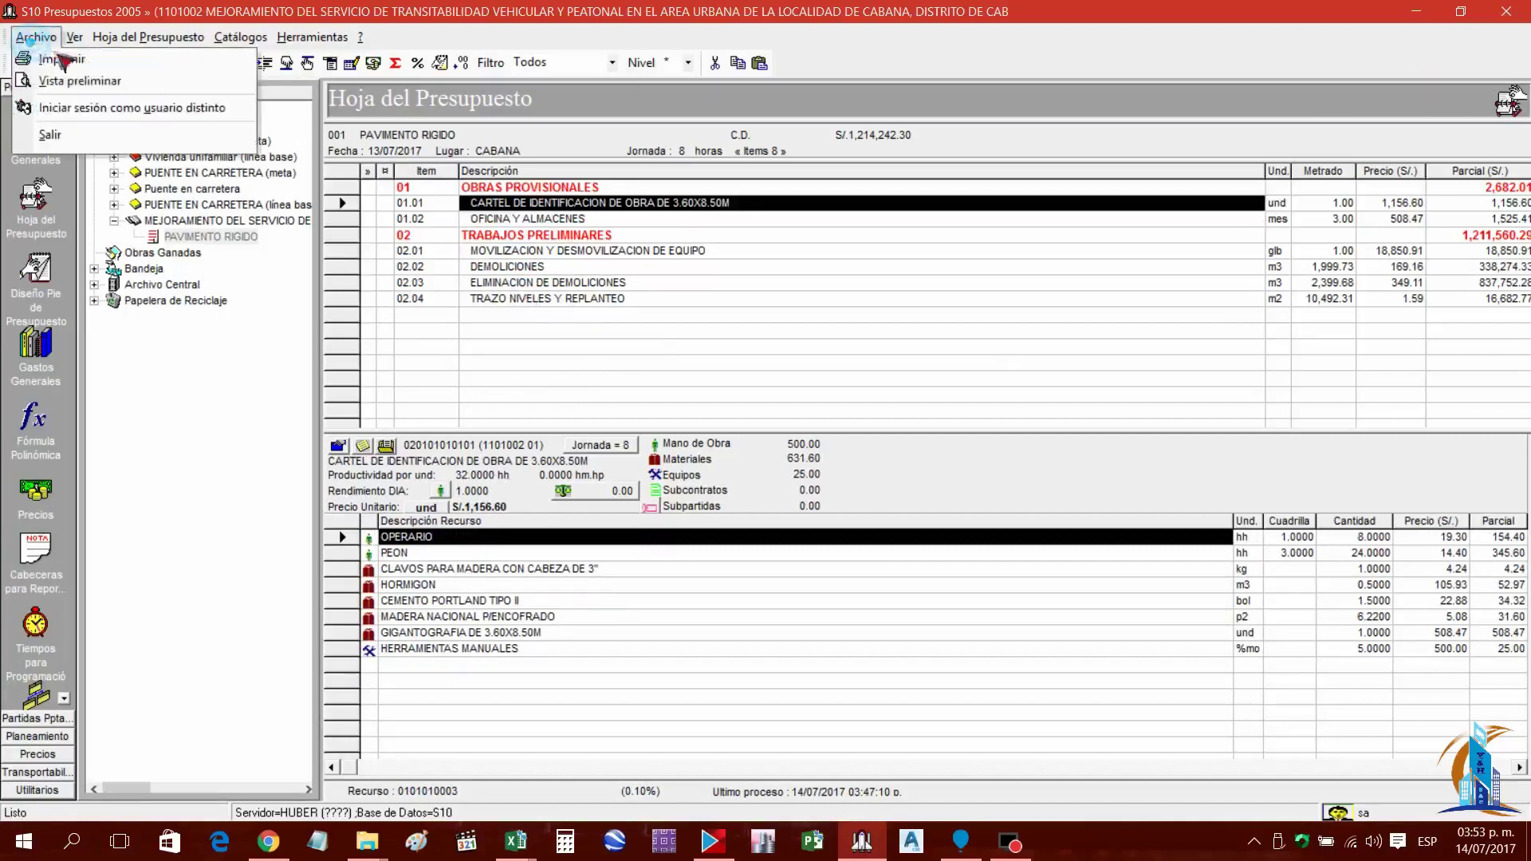
pyautogui.click(72, 76)
pyautogui.moveTo(240, 94)
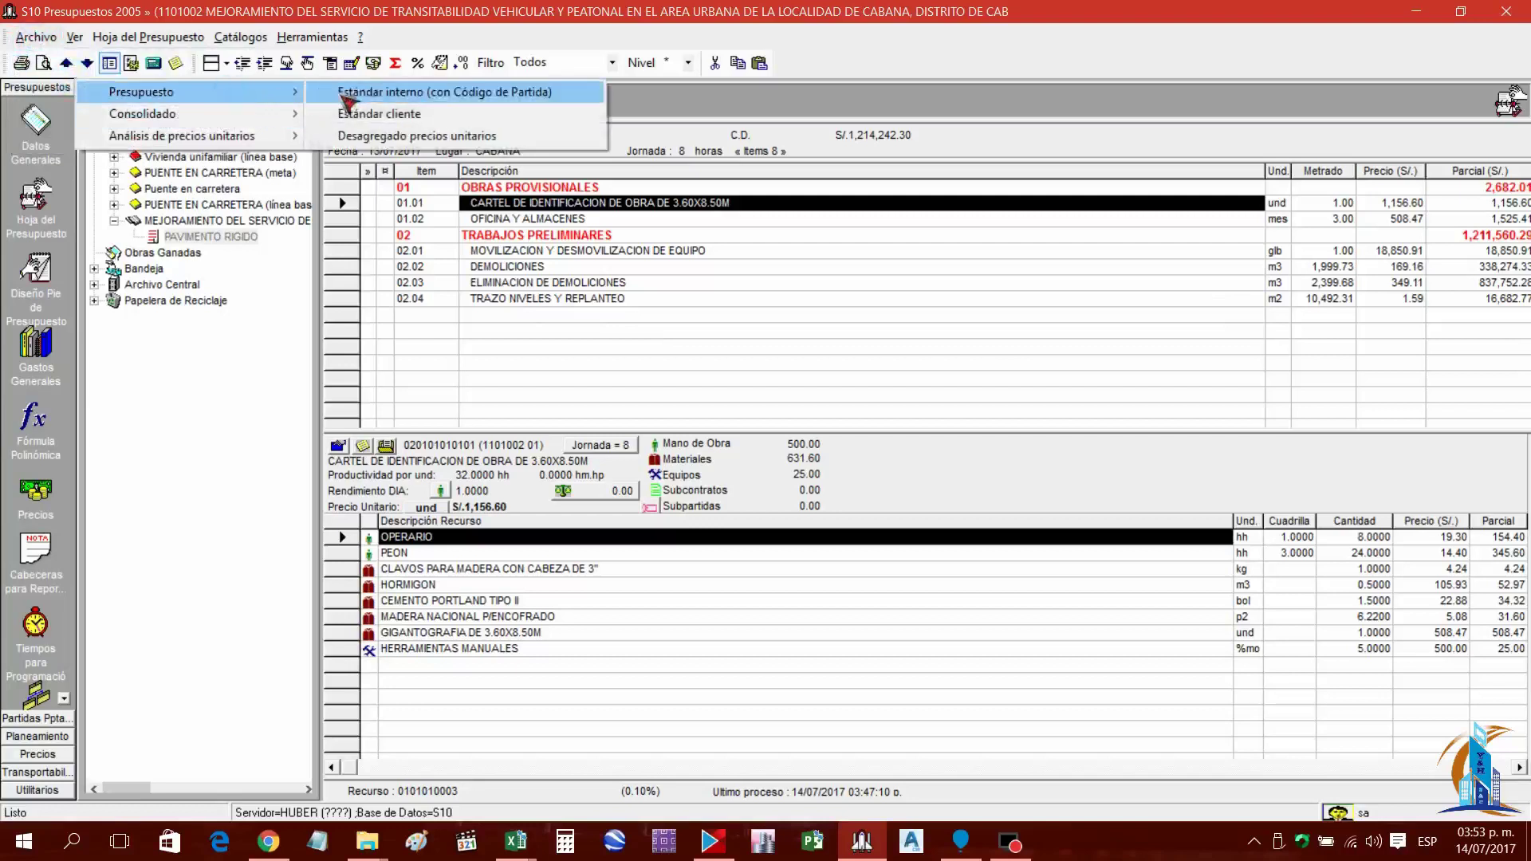
pyautogui.click(402, 117)
pyautogui.click(559, 201)
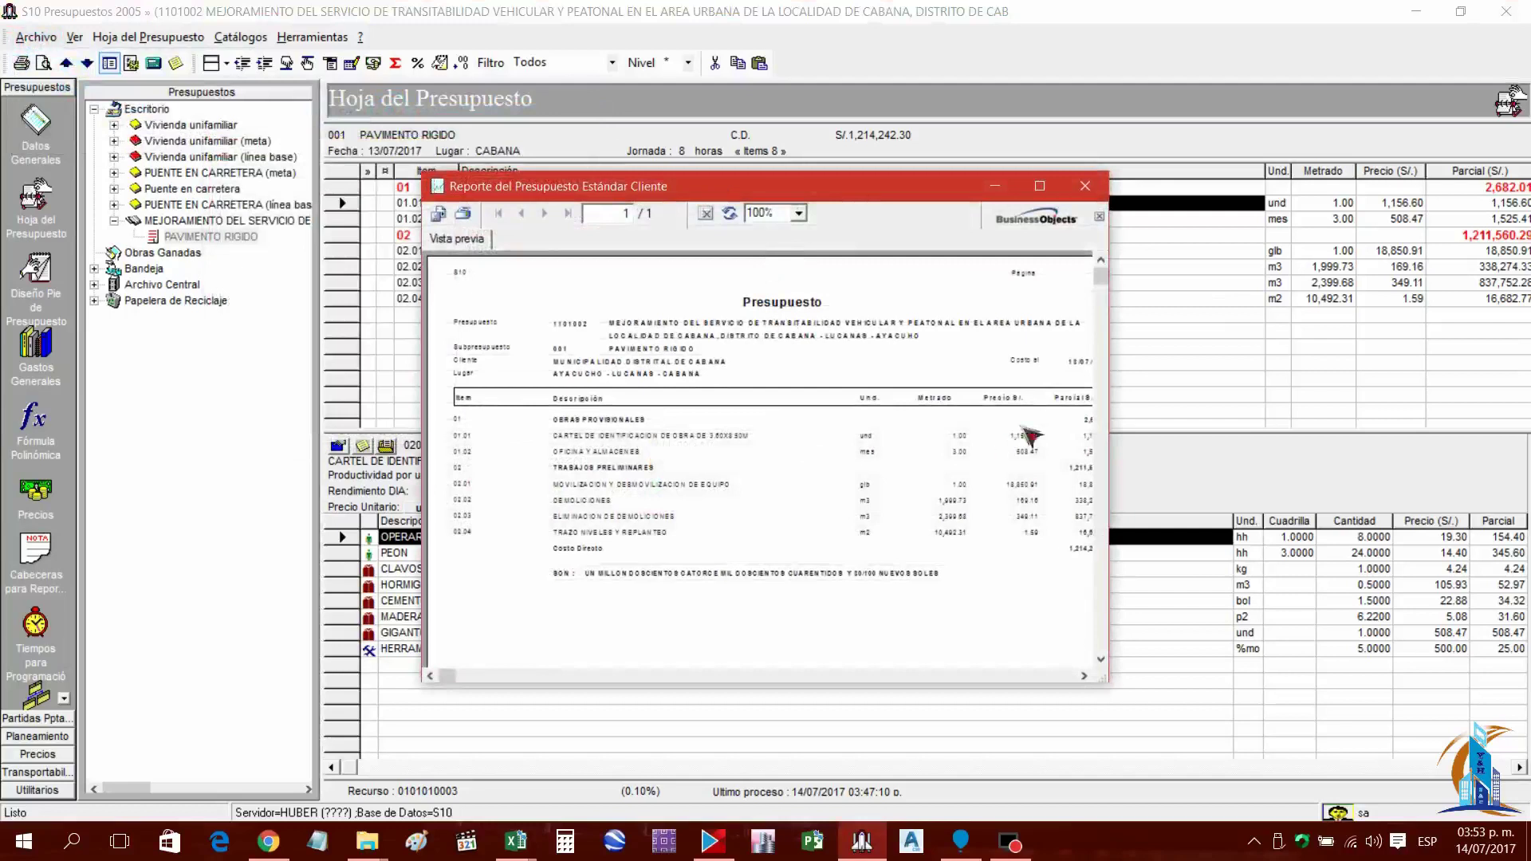
# Set up the report export as Adobe Acrobat (PDF) to a disk file with all pages included
pyautogui.click(444, 213)
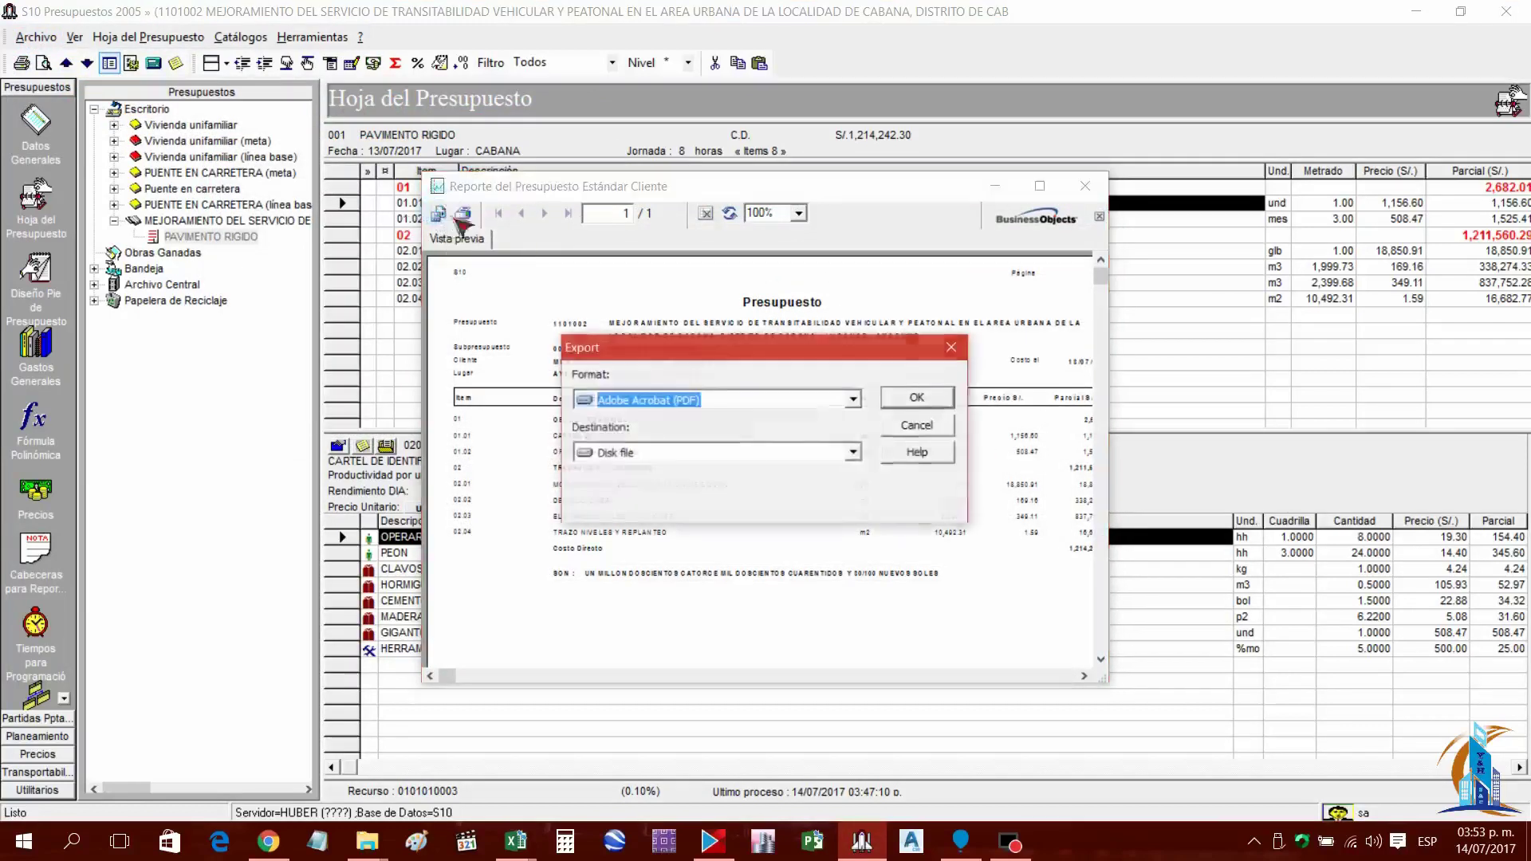
pyautogui.click(851, 400)
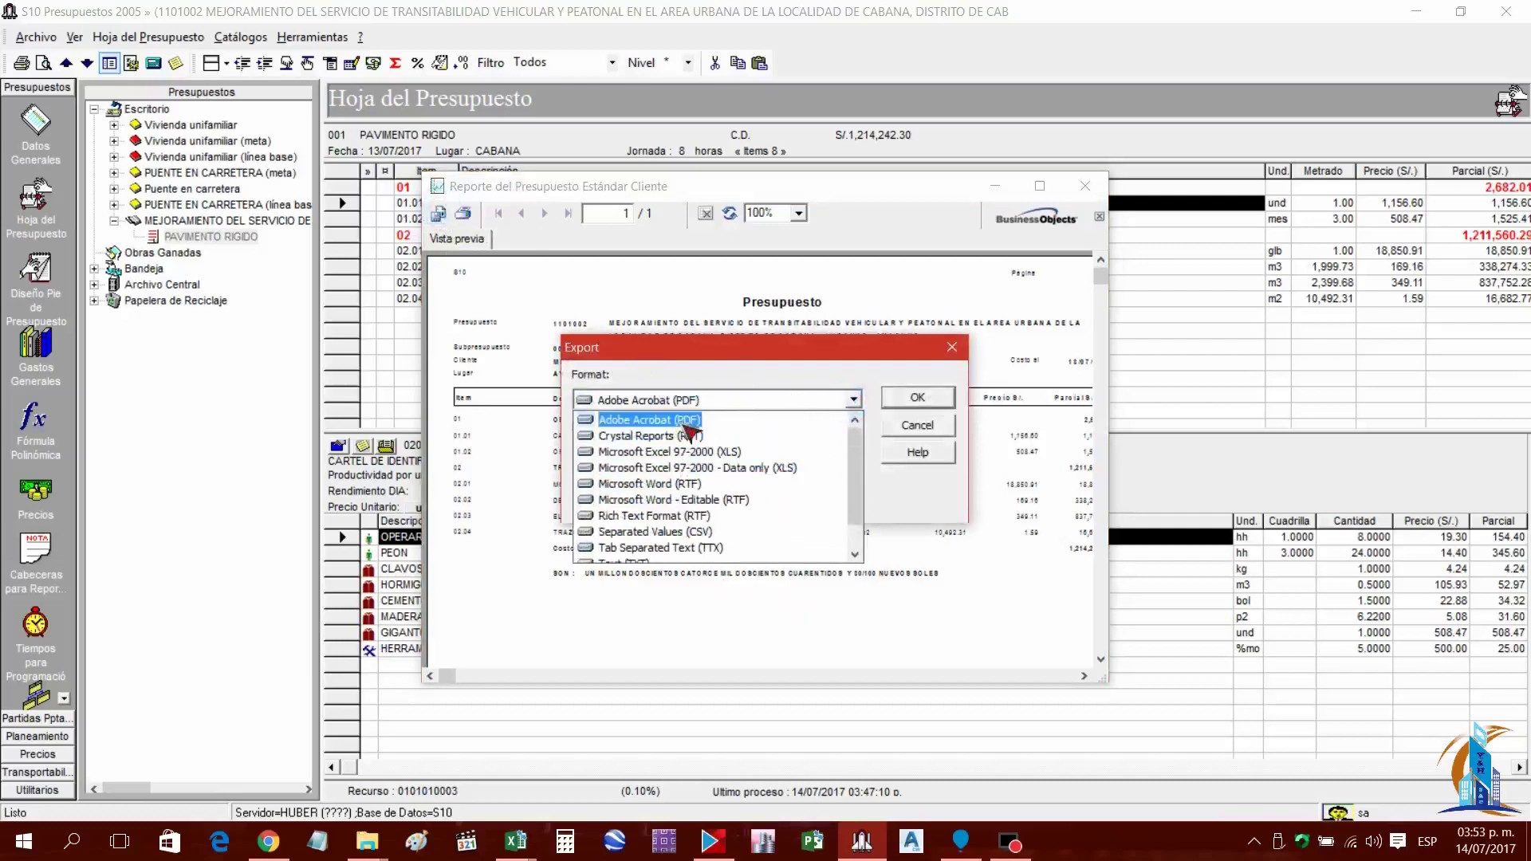
pyautogui.click(684, 423)
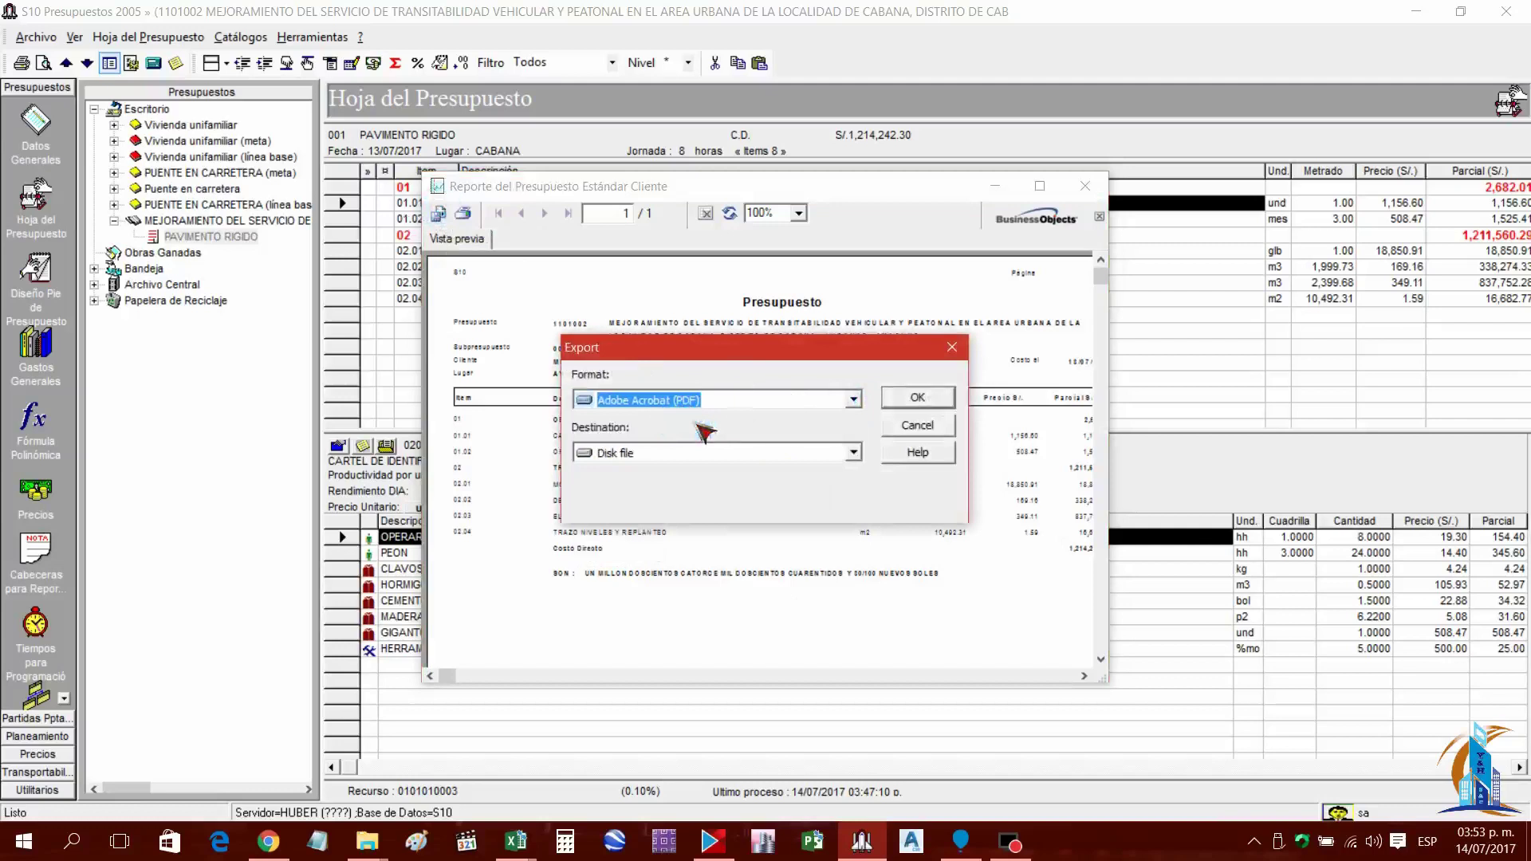
pyautogui.click(942, 405)
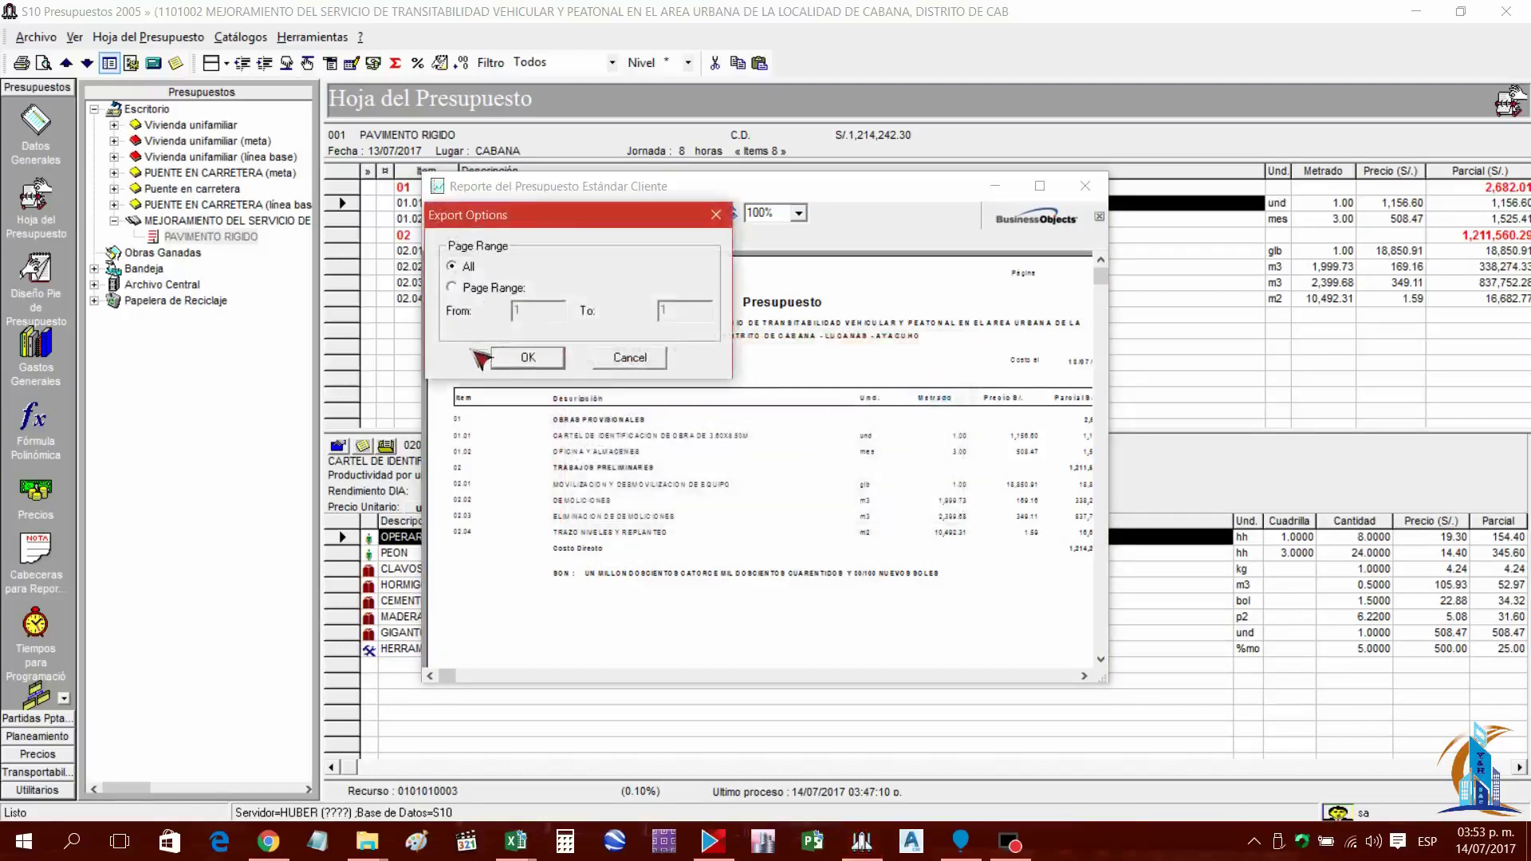
pyautogui.click(542, 358)
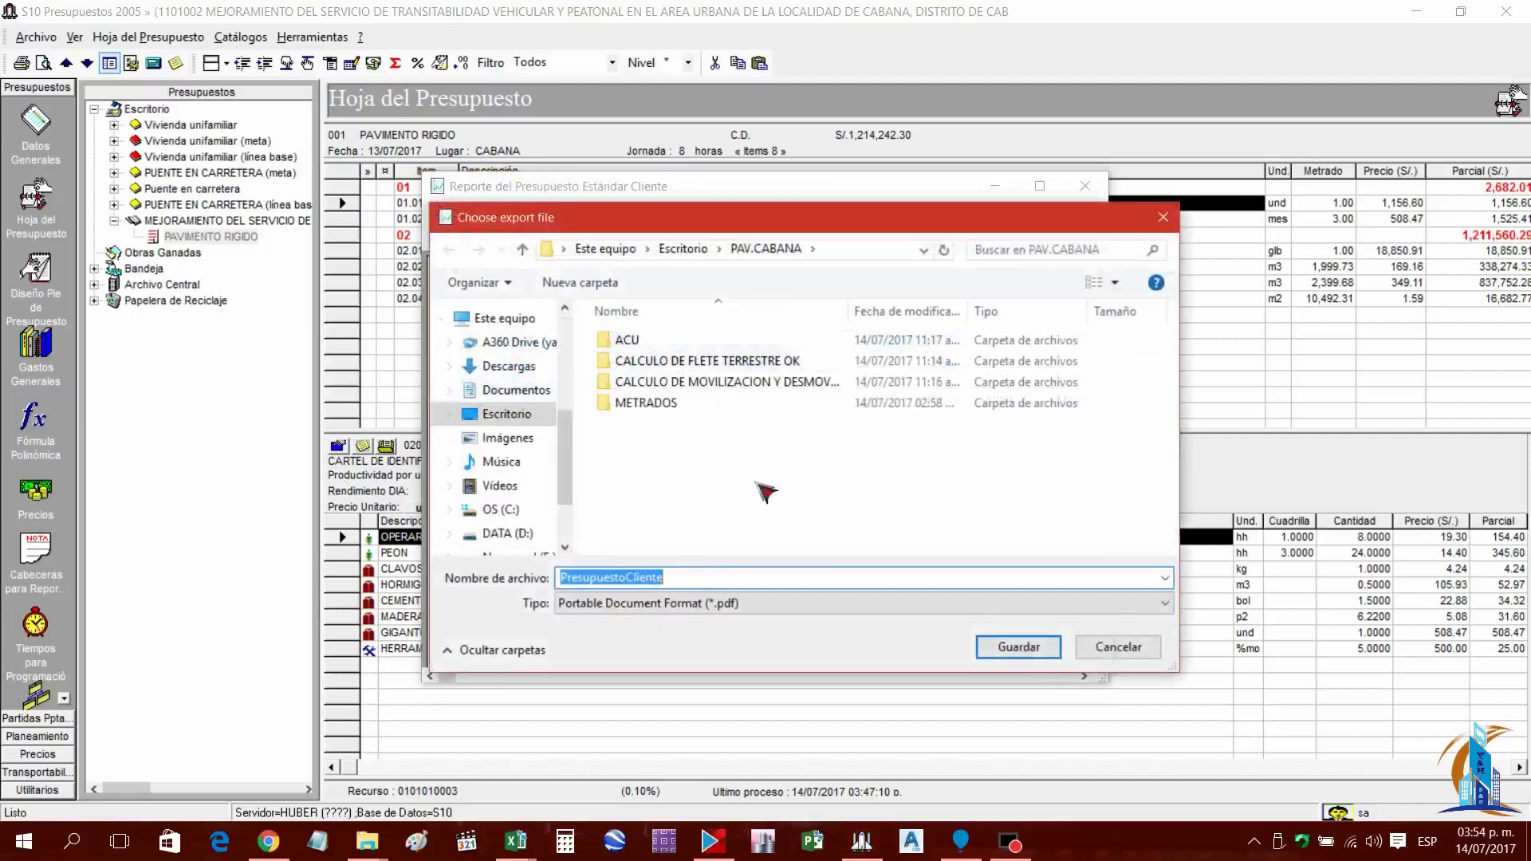
# Save the exported report as PRESUPUESTO in the PAV.CABANA folder on the desktop and close the report preview
pyautogui.click(531, 420)
pyautogui.doubleClick(1098, 363)
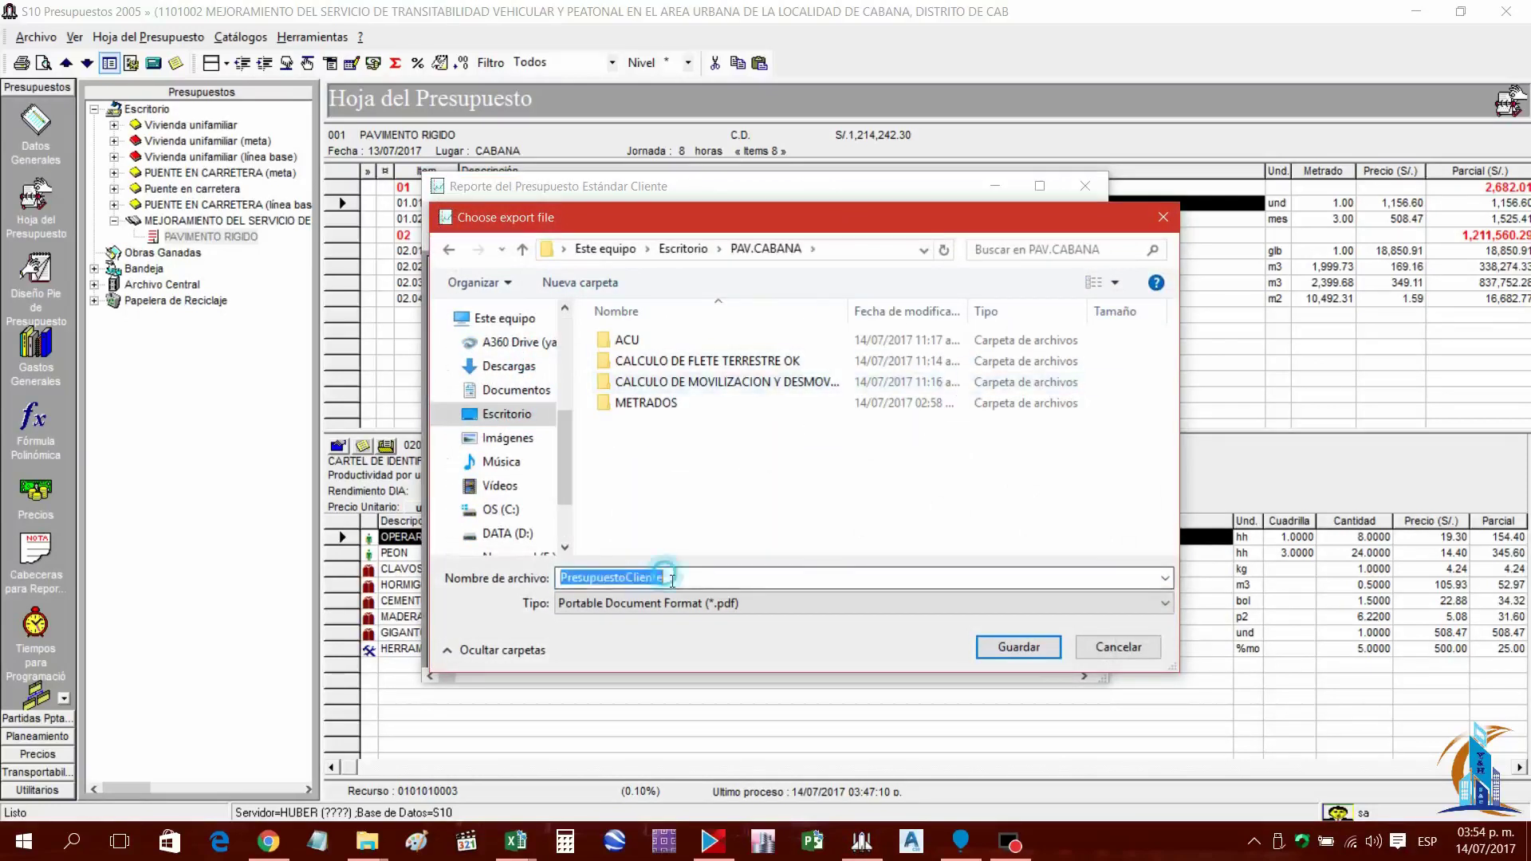
pyautogui.write('PRESUPUESTO')
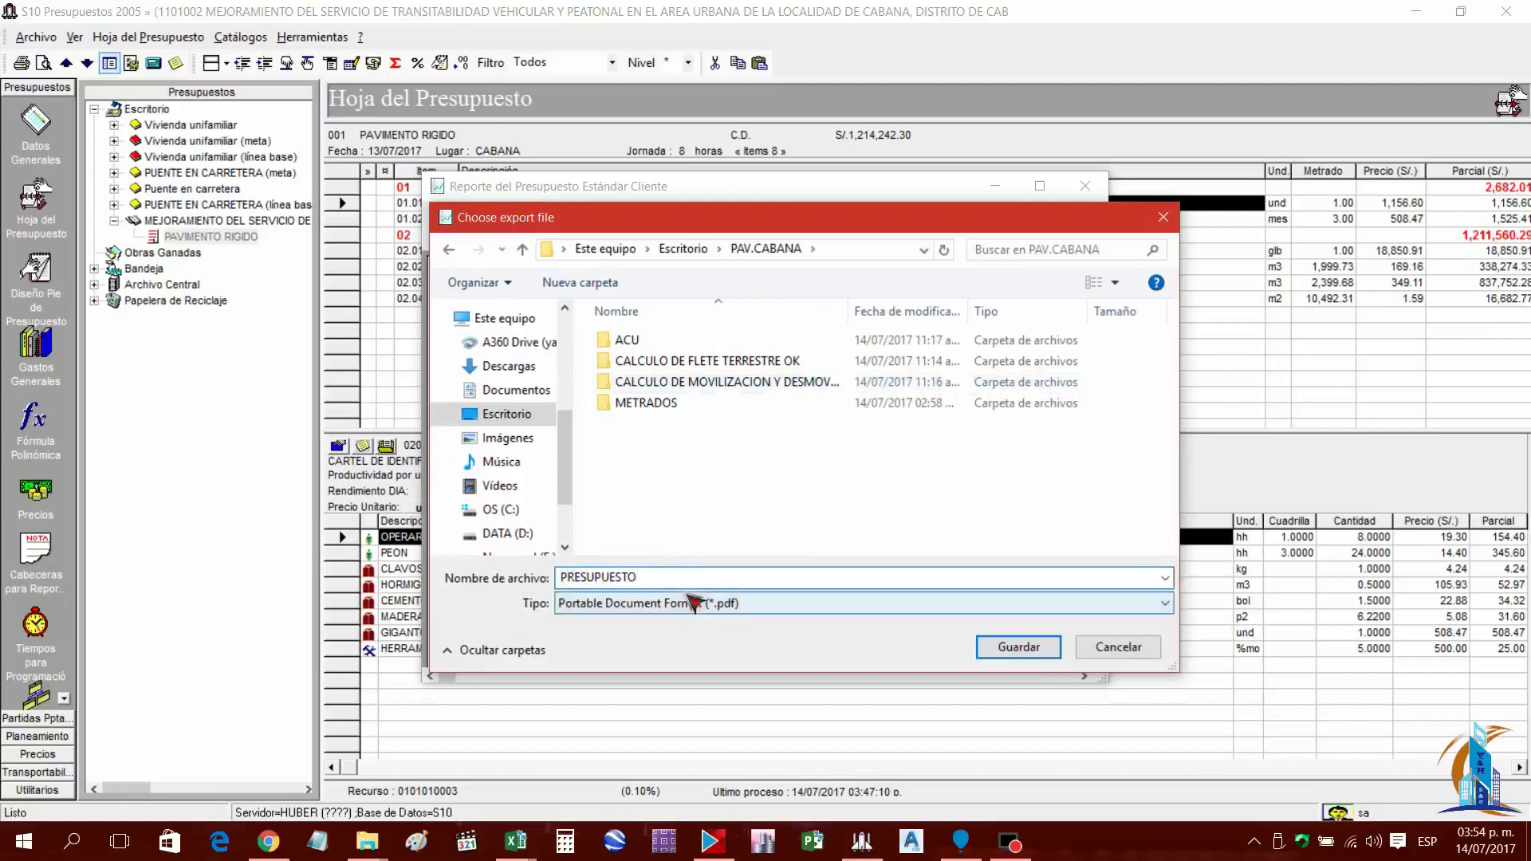
pyautogui.click(1018, 646)
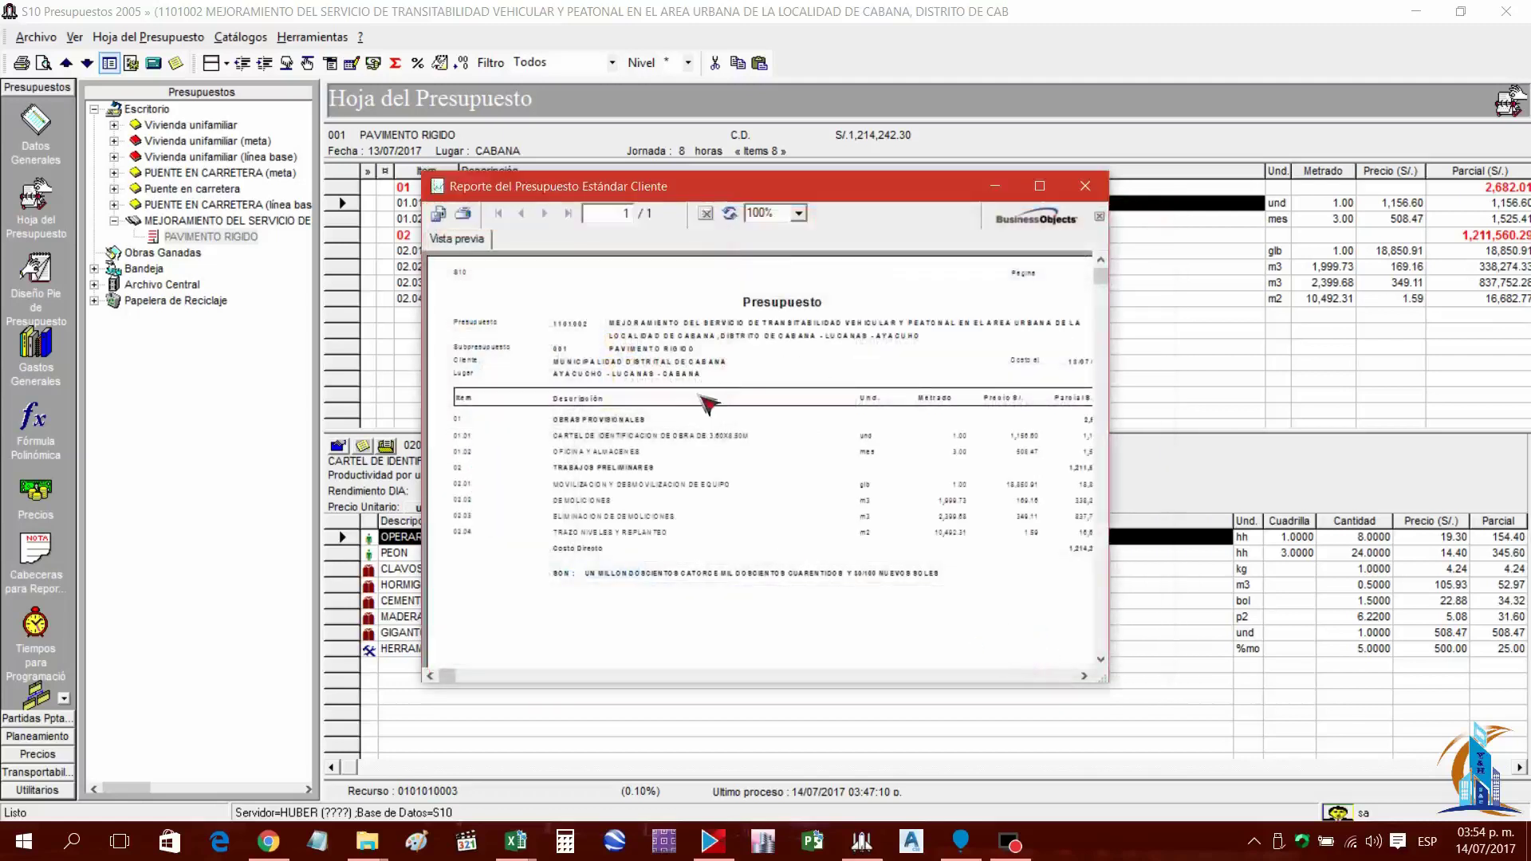
pyautogui.click(1085, 186)
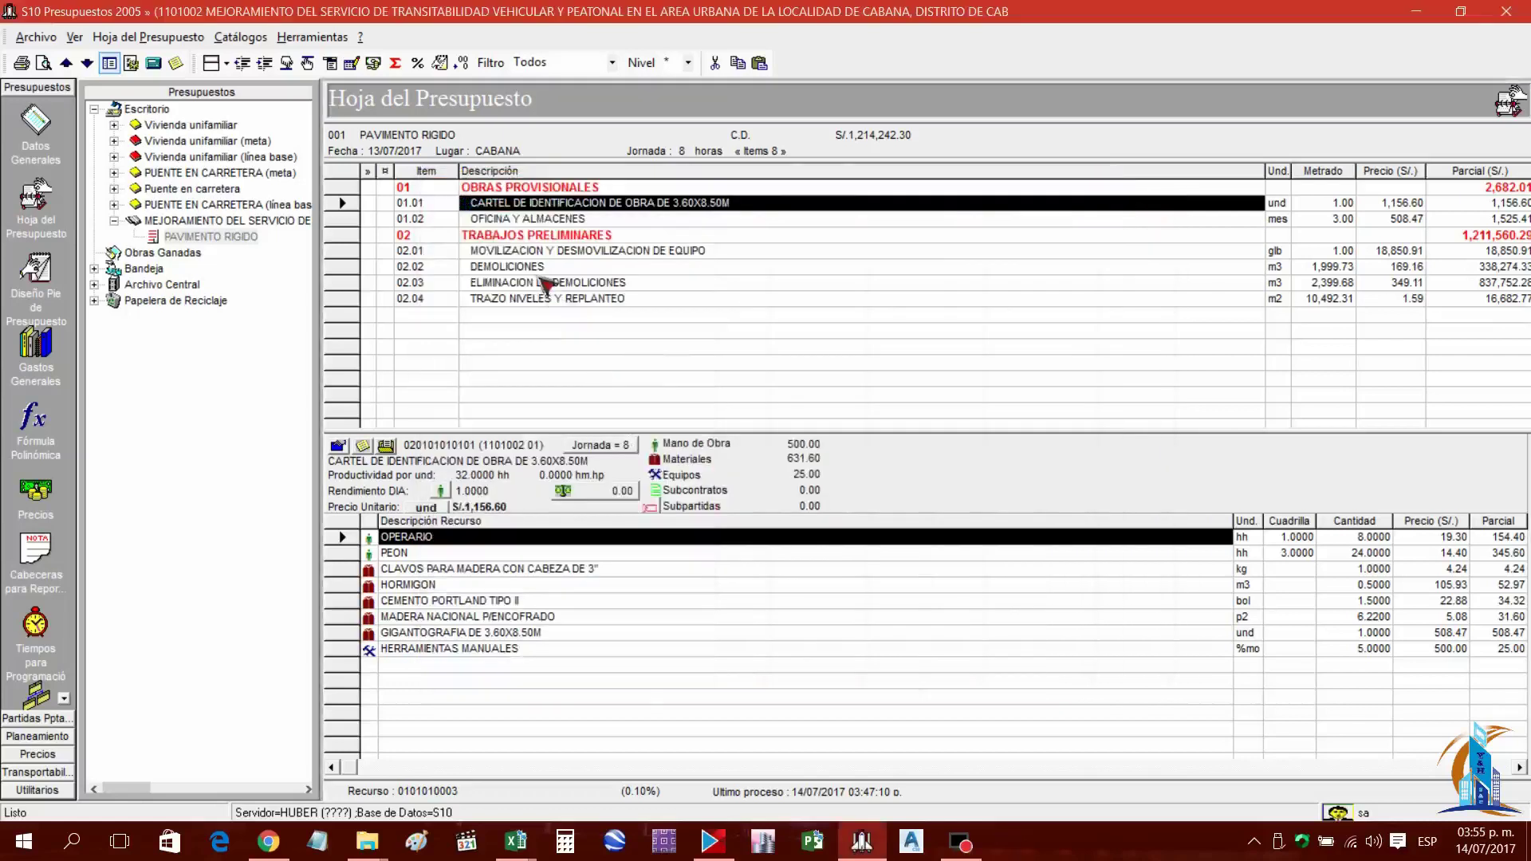
# Look over the analyses of the 02 TRABAJOS PRELIMINARES and 01 OBRAS PROVISIONALES items, ending on item 01.01
pyautogui.click(542, 266)
pyautogui.click(542, 282)
pyautogui.click(541, 252)
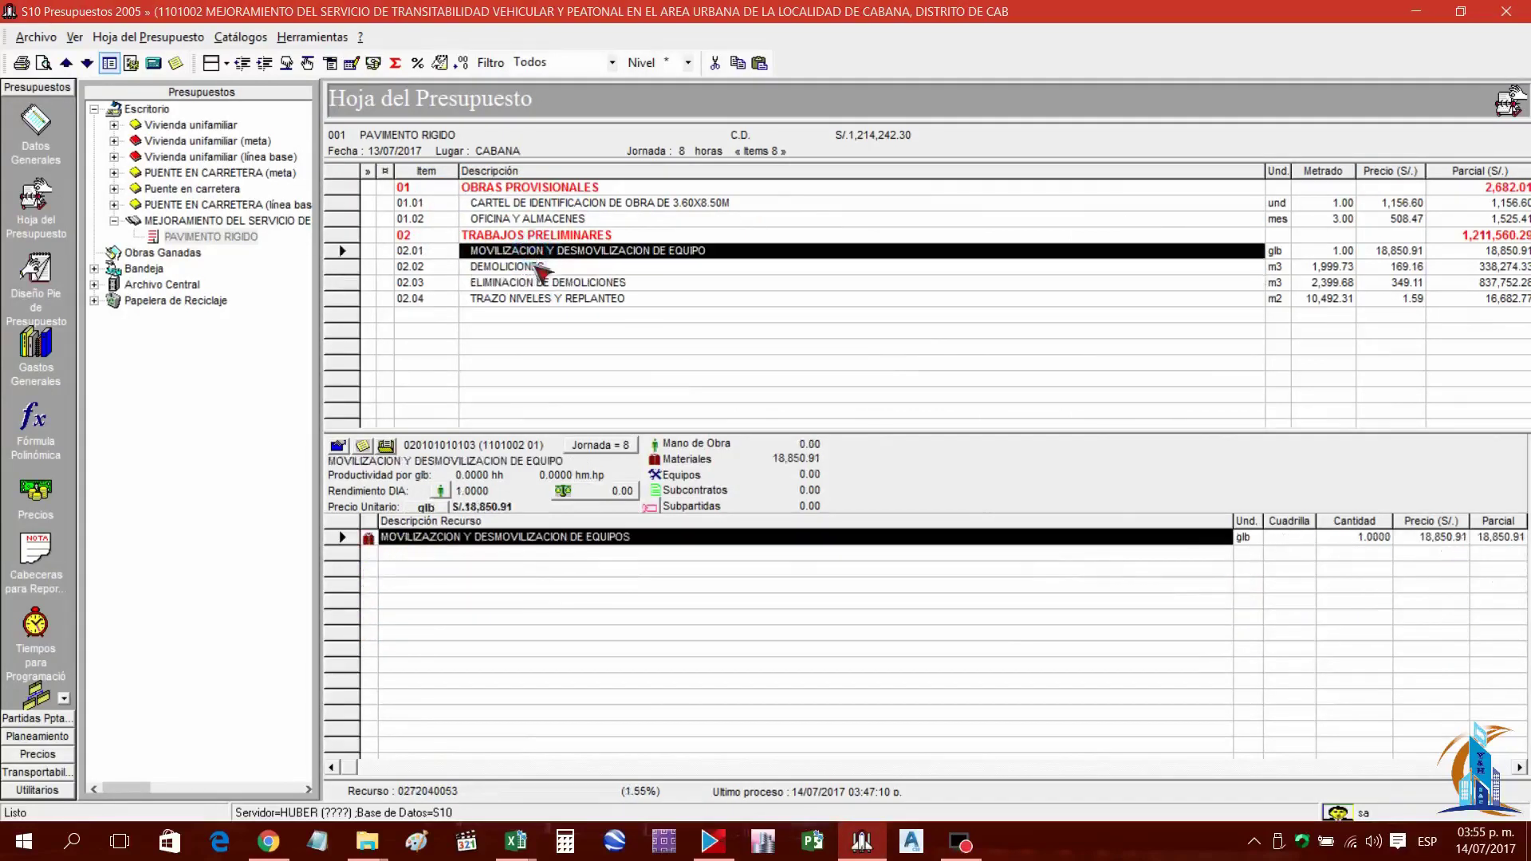
pyautogui.click(556, 218)
pyautogui.click(547, 202)
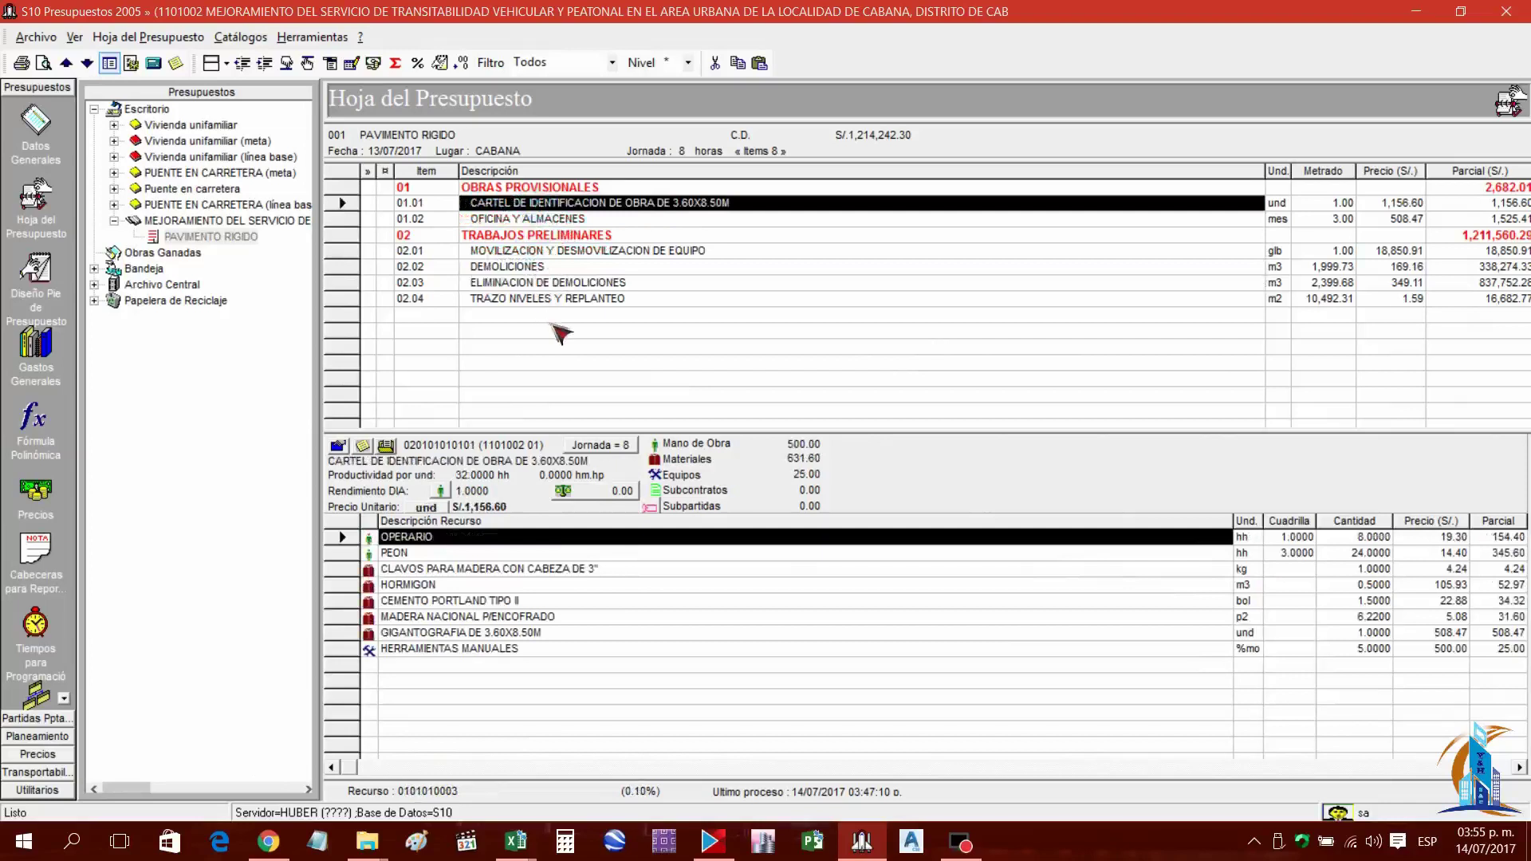
# Generate the preview of the Análisis de precios unitarios report in the Formatos S10 layout with several analyses per sheet (Varios por hoja)
pyautogui.click(43, 62)
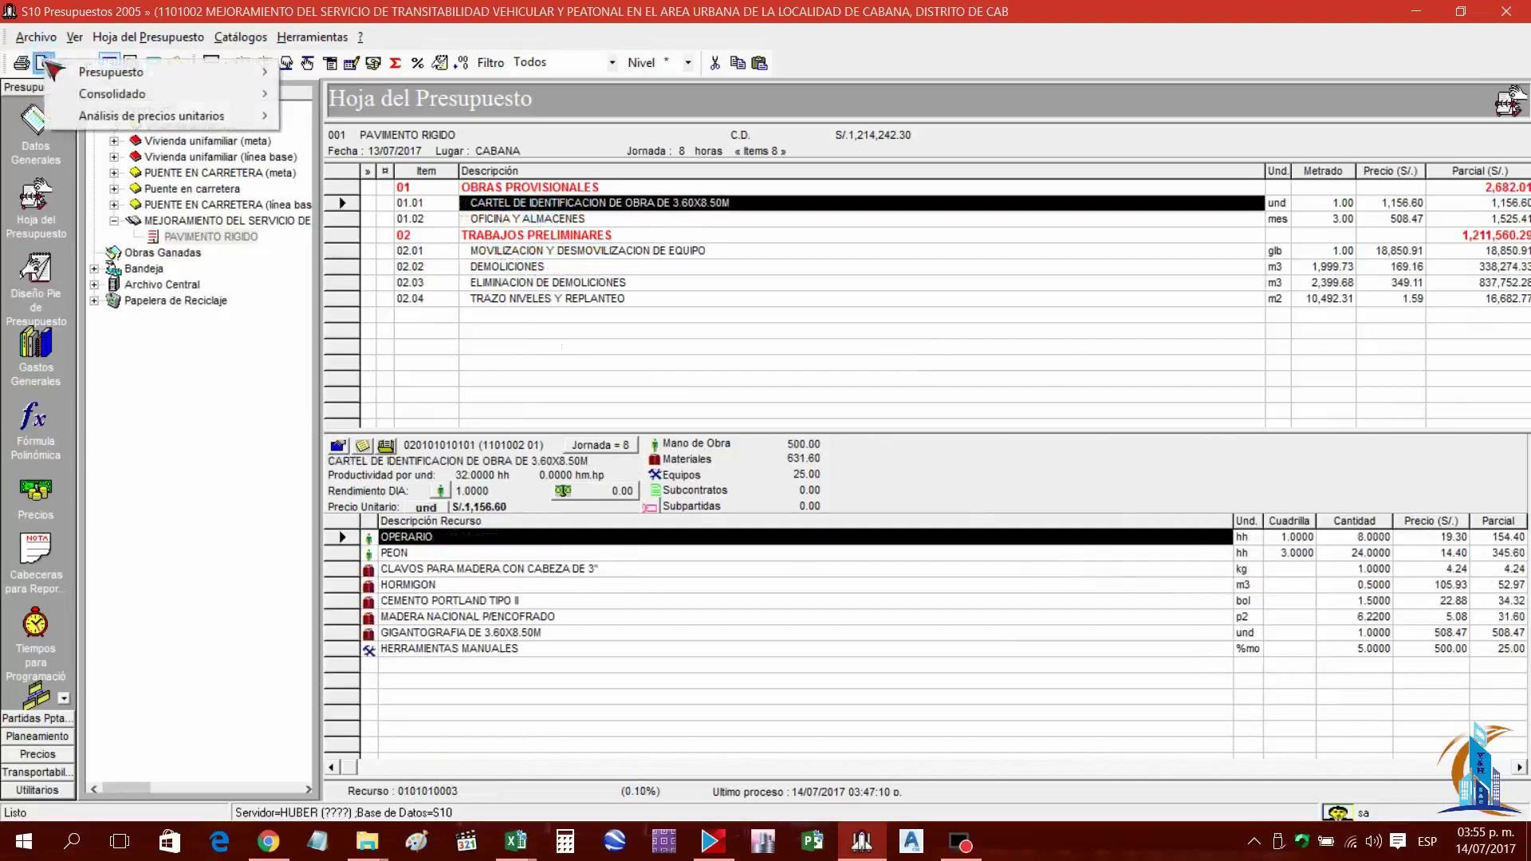
pyautogui.moveTo(208, 116)
pyautogui.moveTo(403, 119)
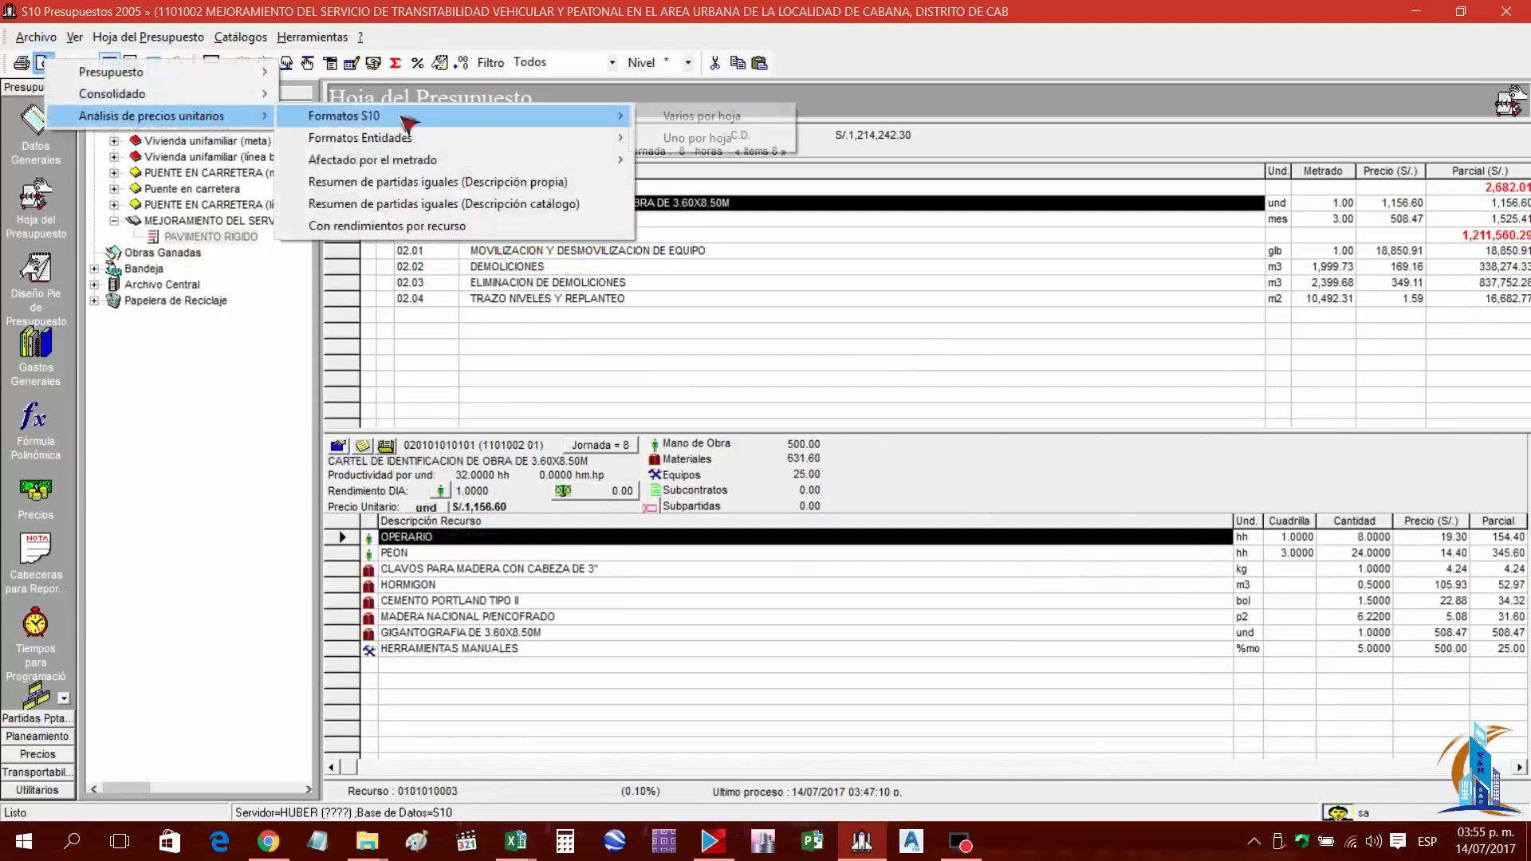
pyautogui.click(692, 116)
pyautogui.click(548, 191)
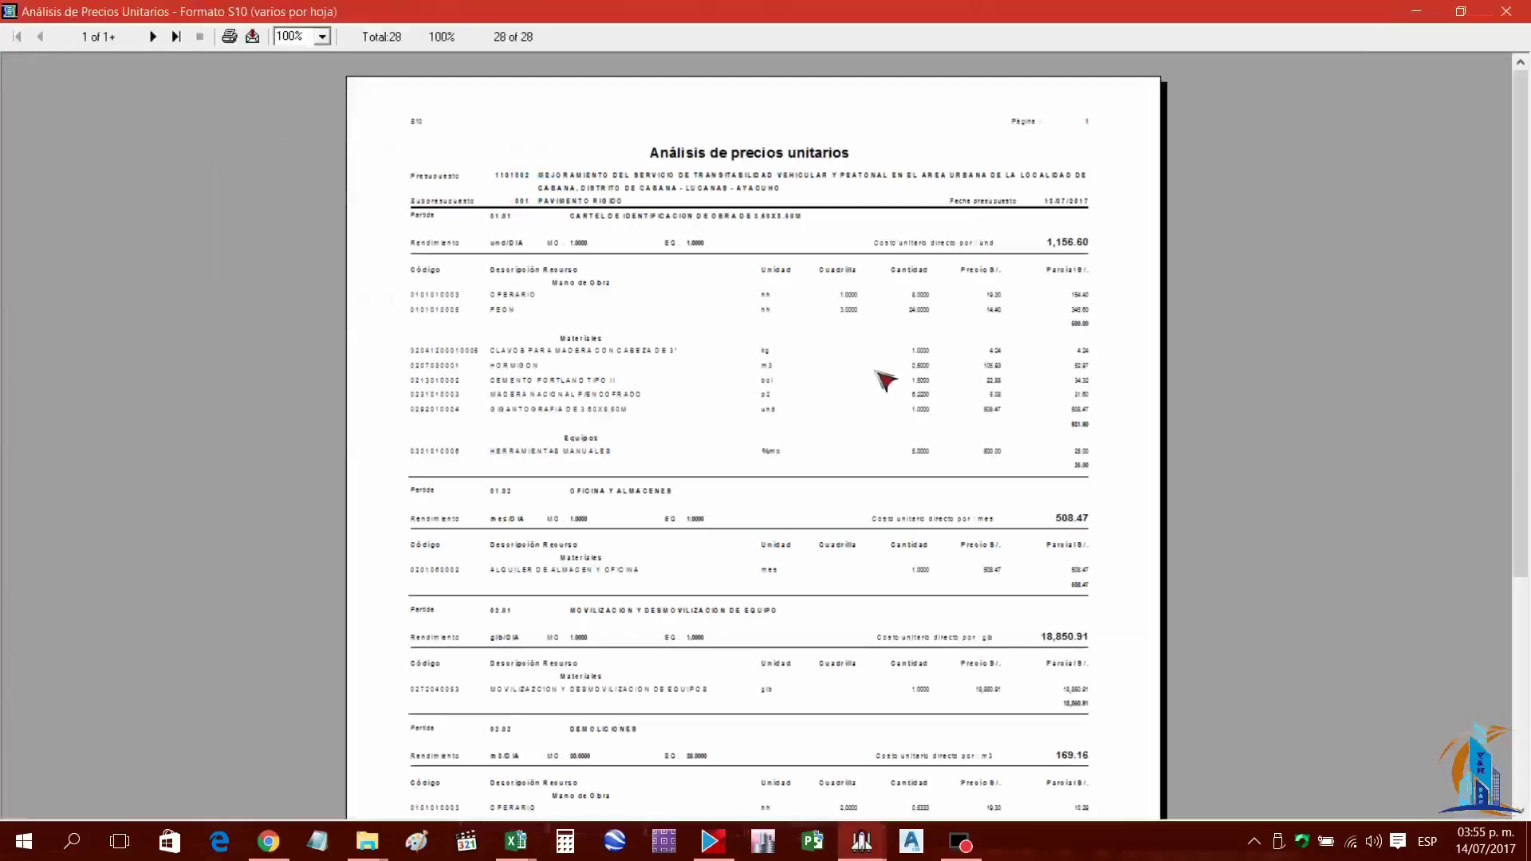
pyautogui.click(322, 37)
pyautogui.click(299, 89)
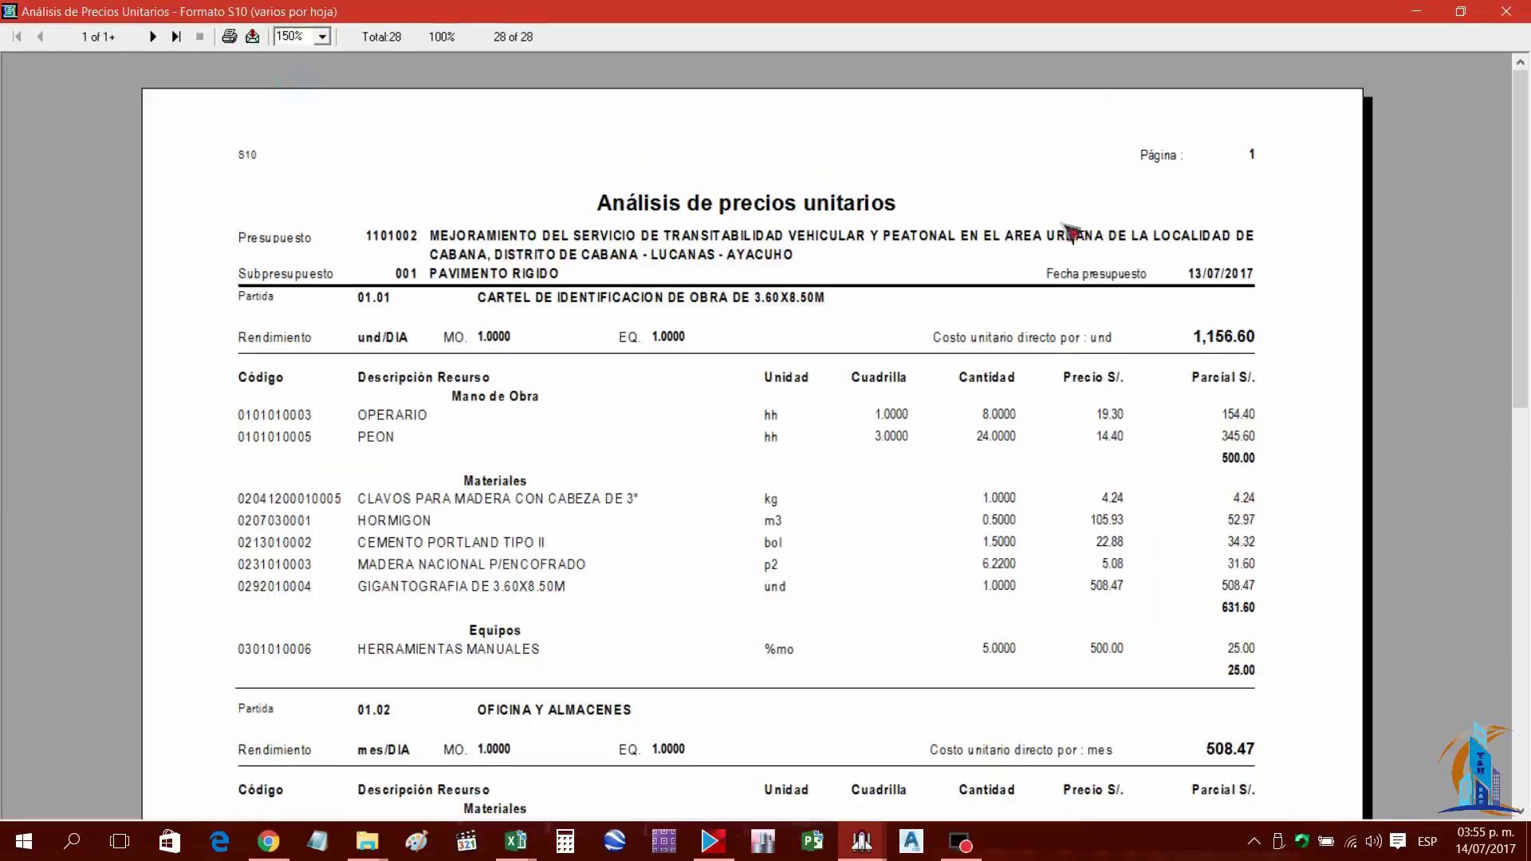
# Set up the unit price analysis report export as Rich Text Format to a disk file
pyautogui.click(253, 36)
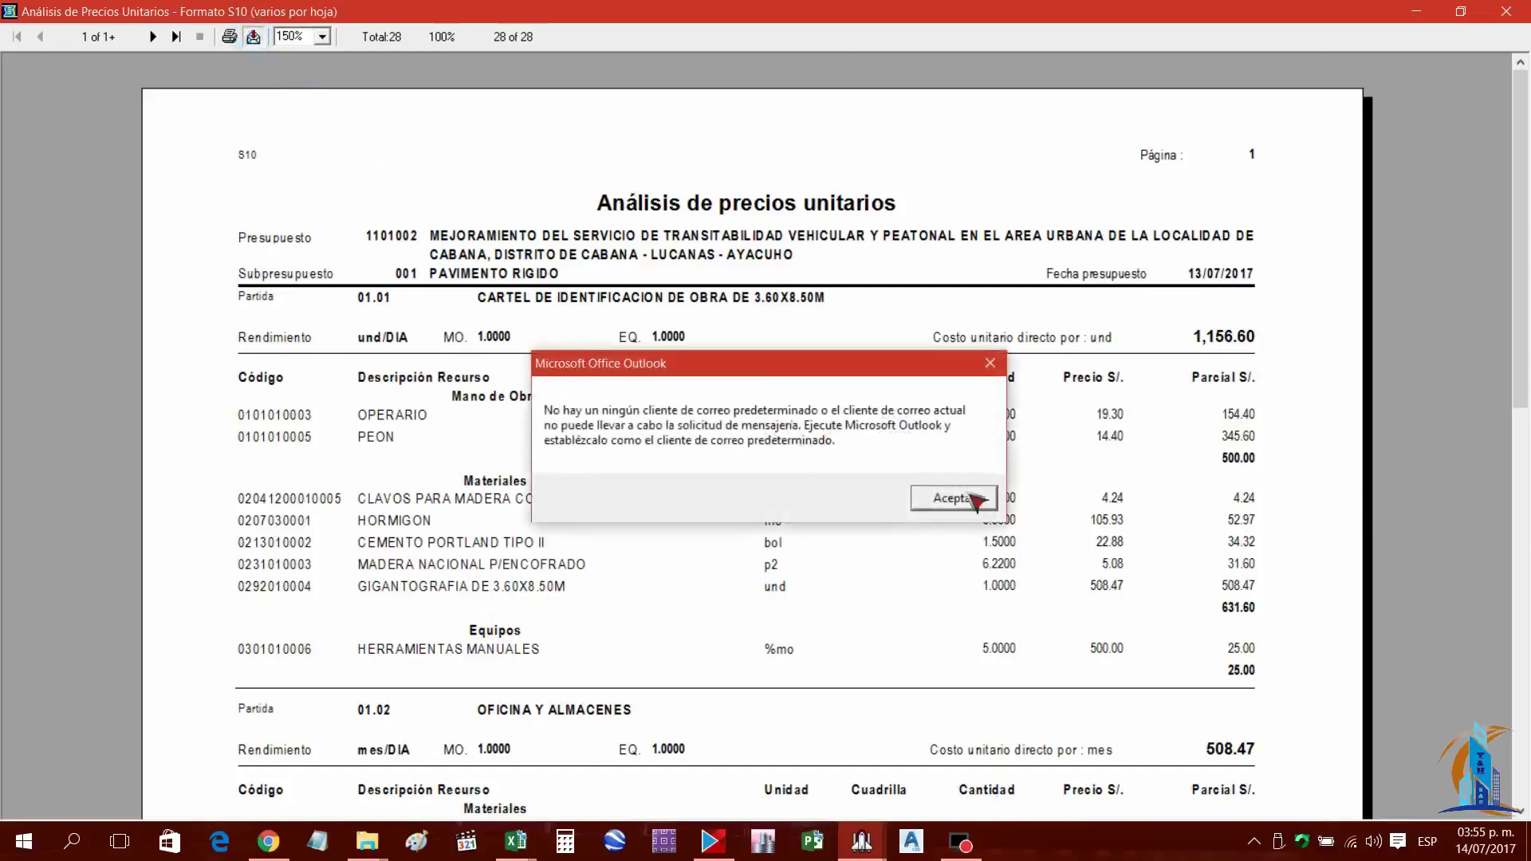
pyautogui.click(974, 500)
pyautogui.moveTo(776, 338); pyautogui.dragTo(702, 242)
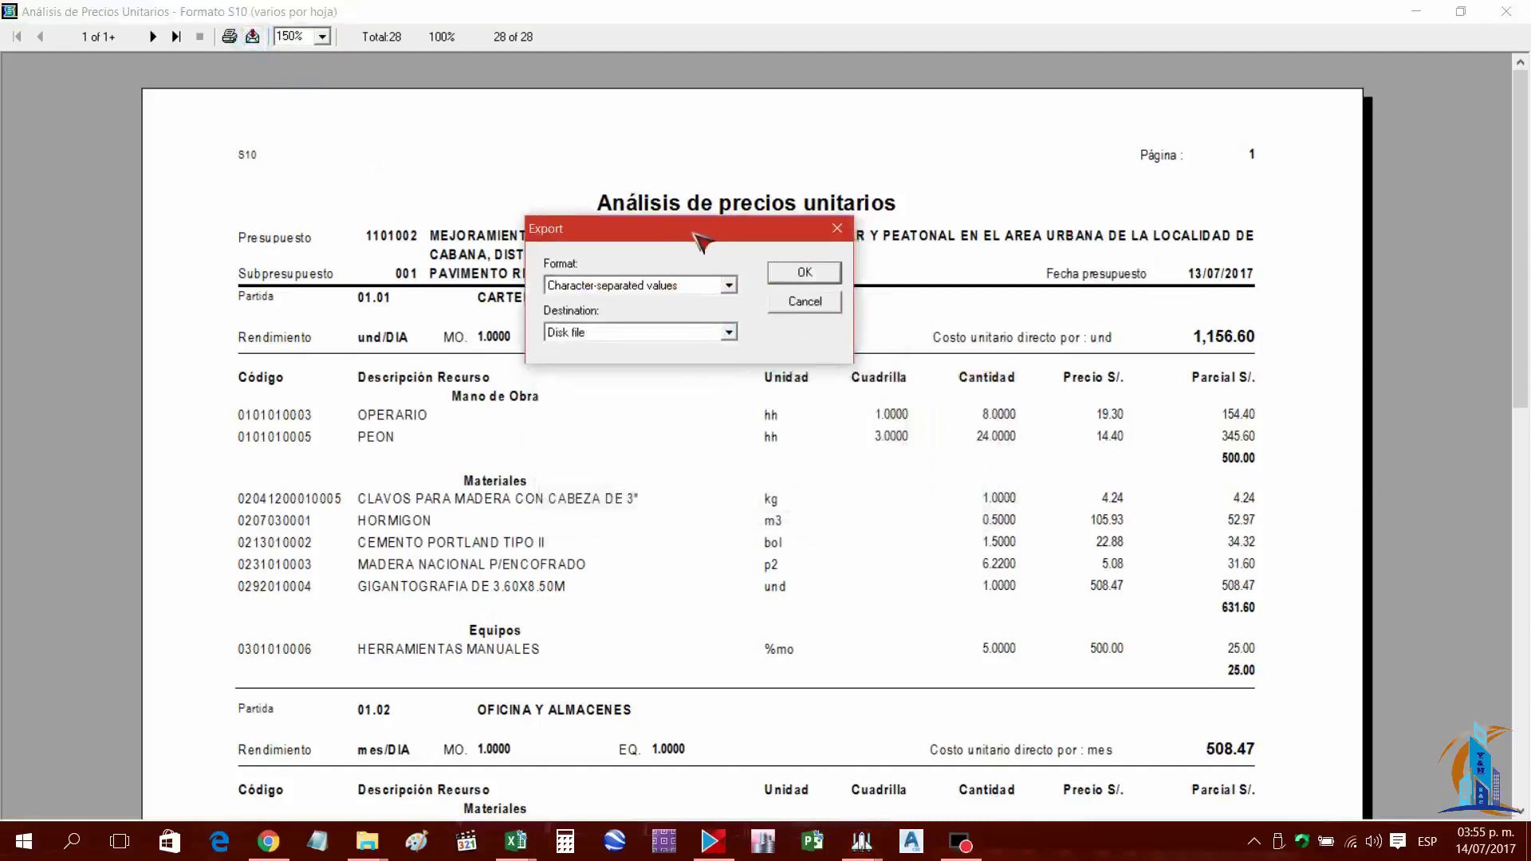
pyautogui.click(728, 285)
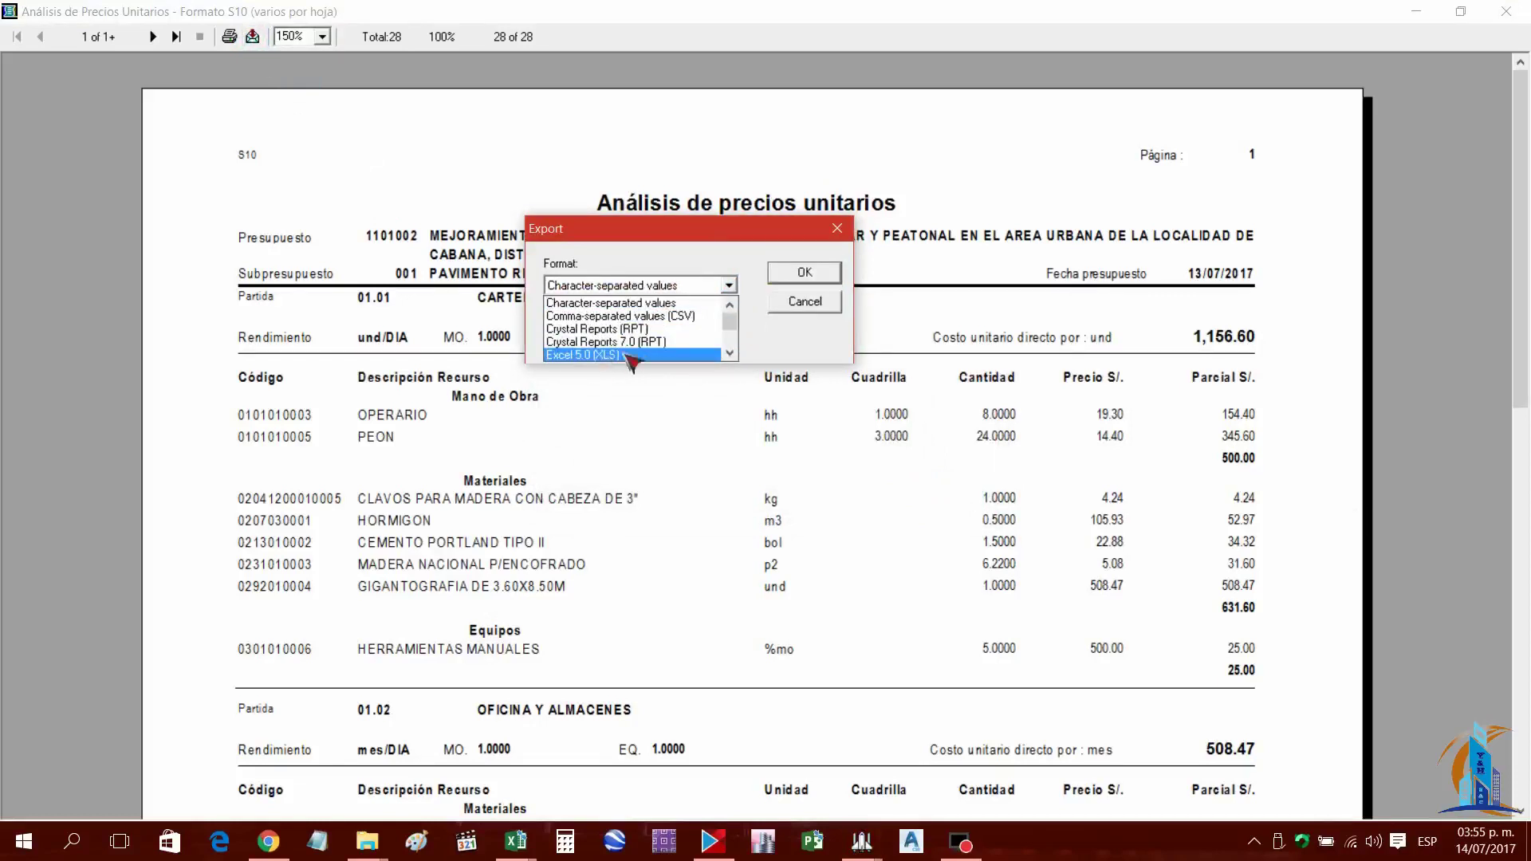
pyautogui.click(730, 353)
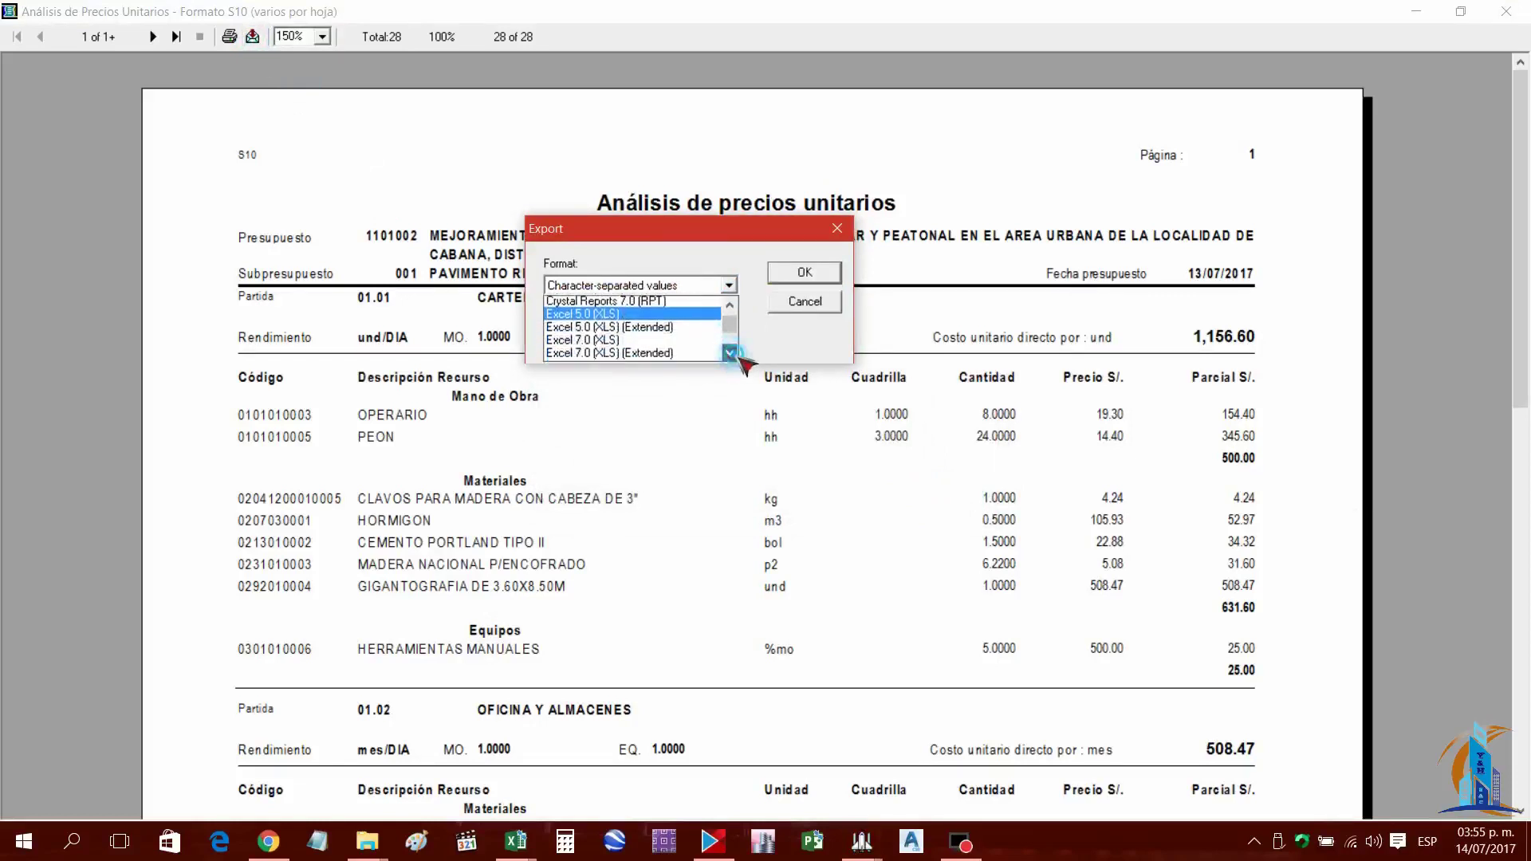
pyautogui.click(730, 353)
pyautogui.click(730, 353)
pyautogui.click(730, 353)
pyautogui.click(730, 354)
pyautogui.click(729, 353)
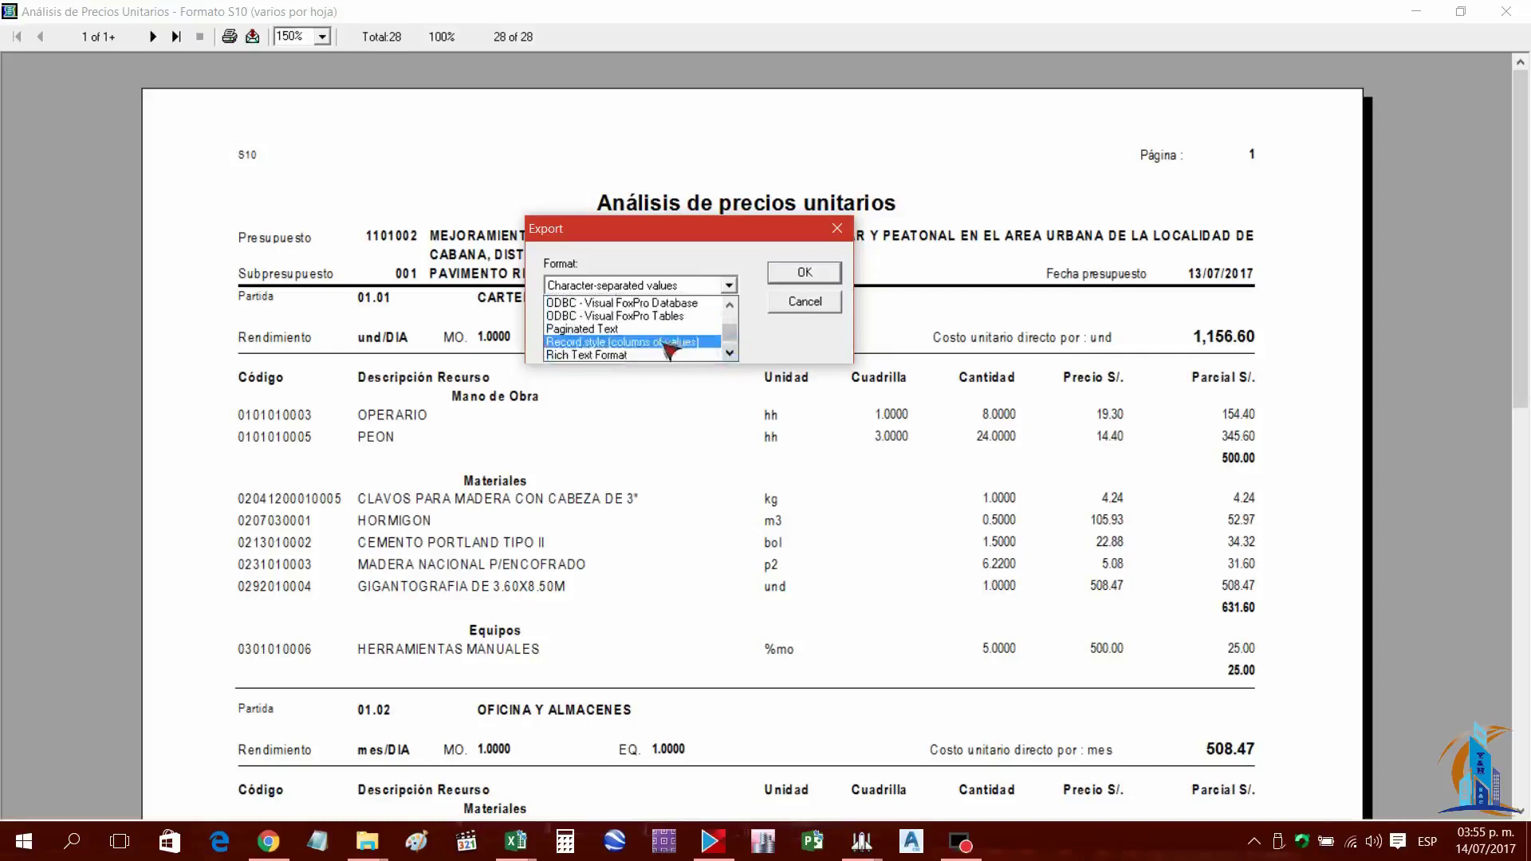
pyautogui.click(730, 355)
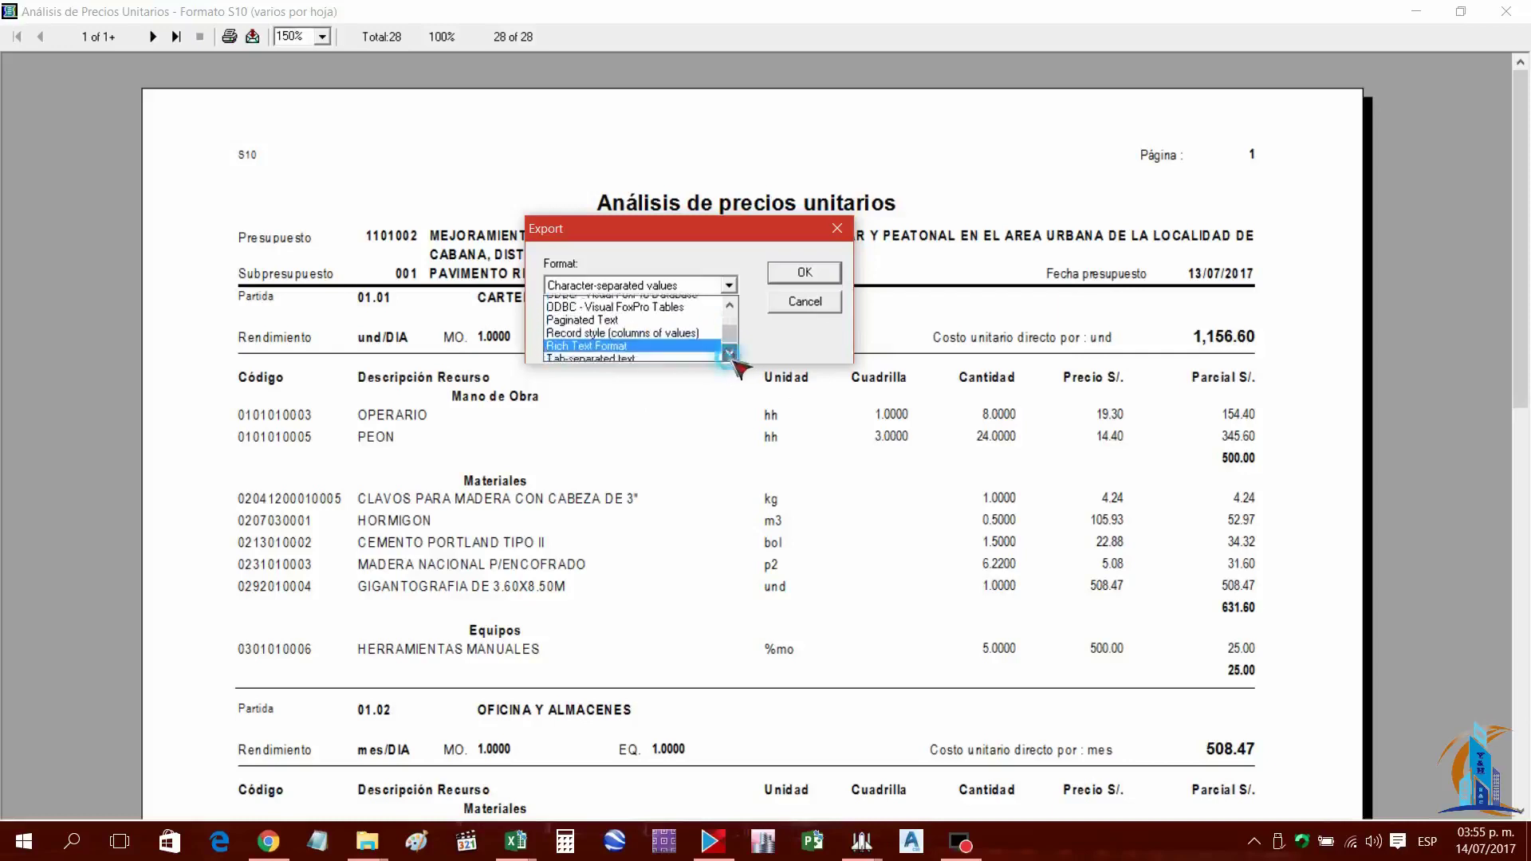
pyautogui.click(597, 343)
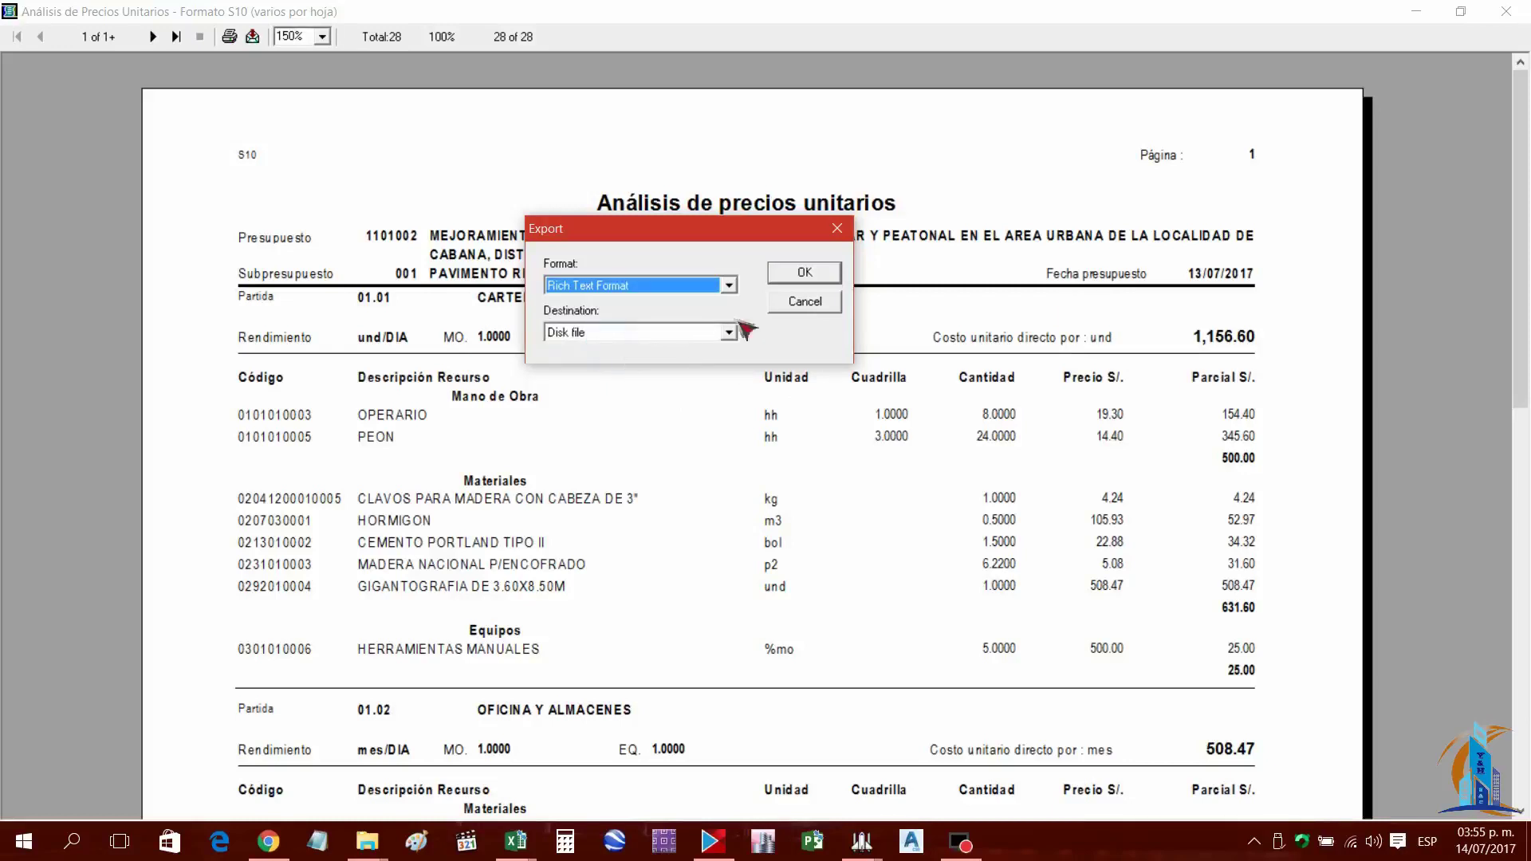
pyautogui.click(813, 276)
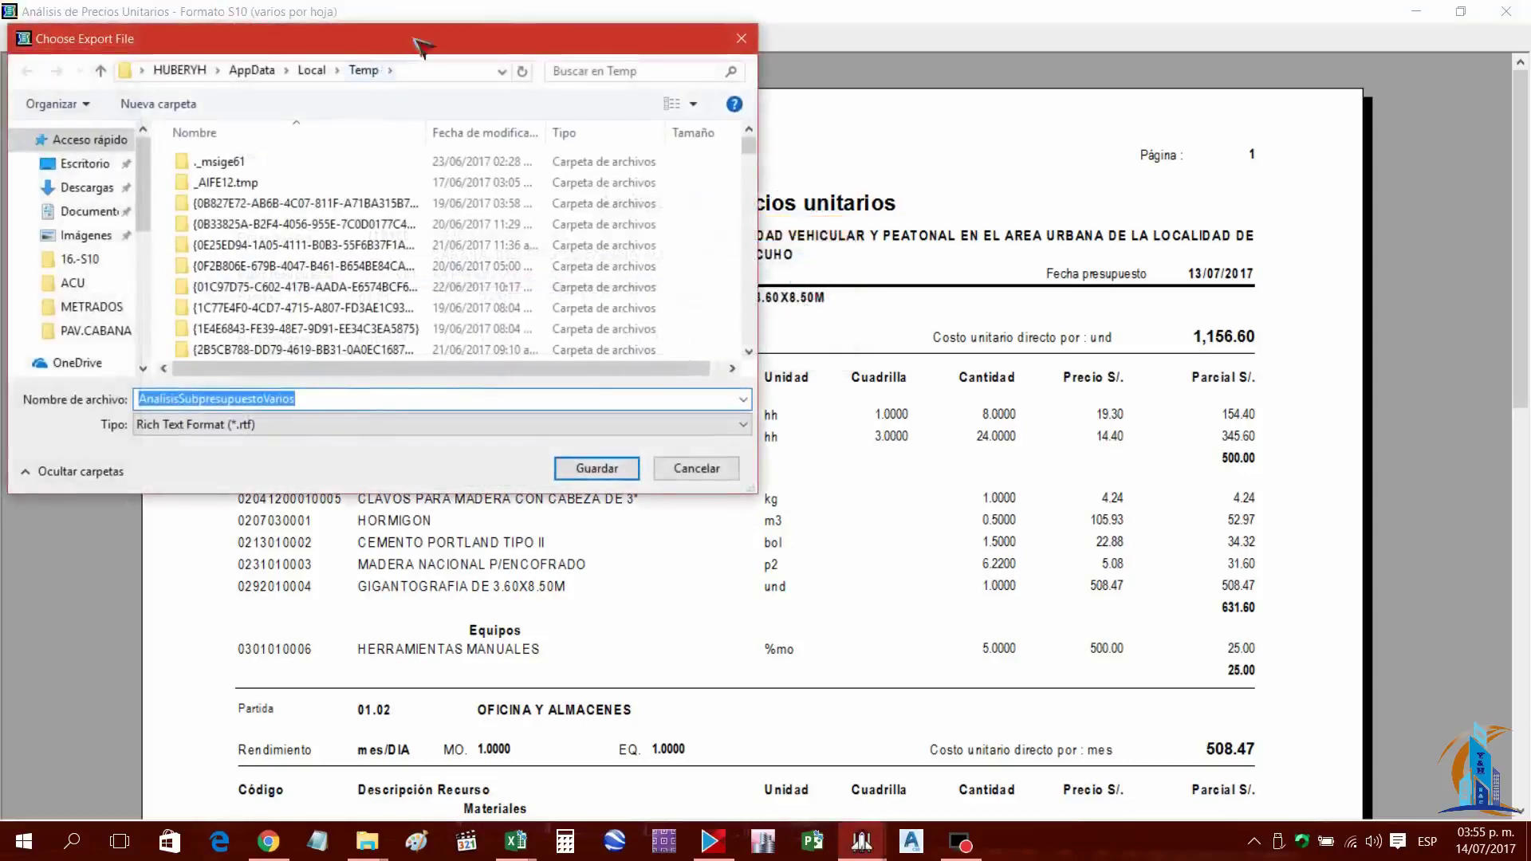
# Save the exported report as ANALISIS DE COSTOS UNIT. in the PAV.CABANA folder on the desktop and close the report preview
pyautogui.click(318, 220)
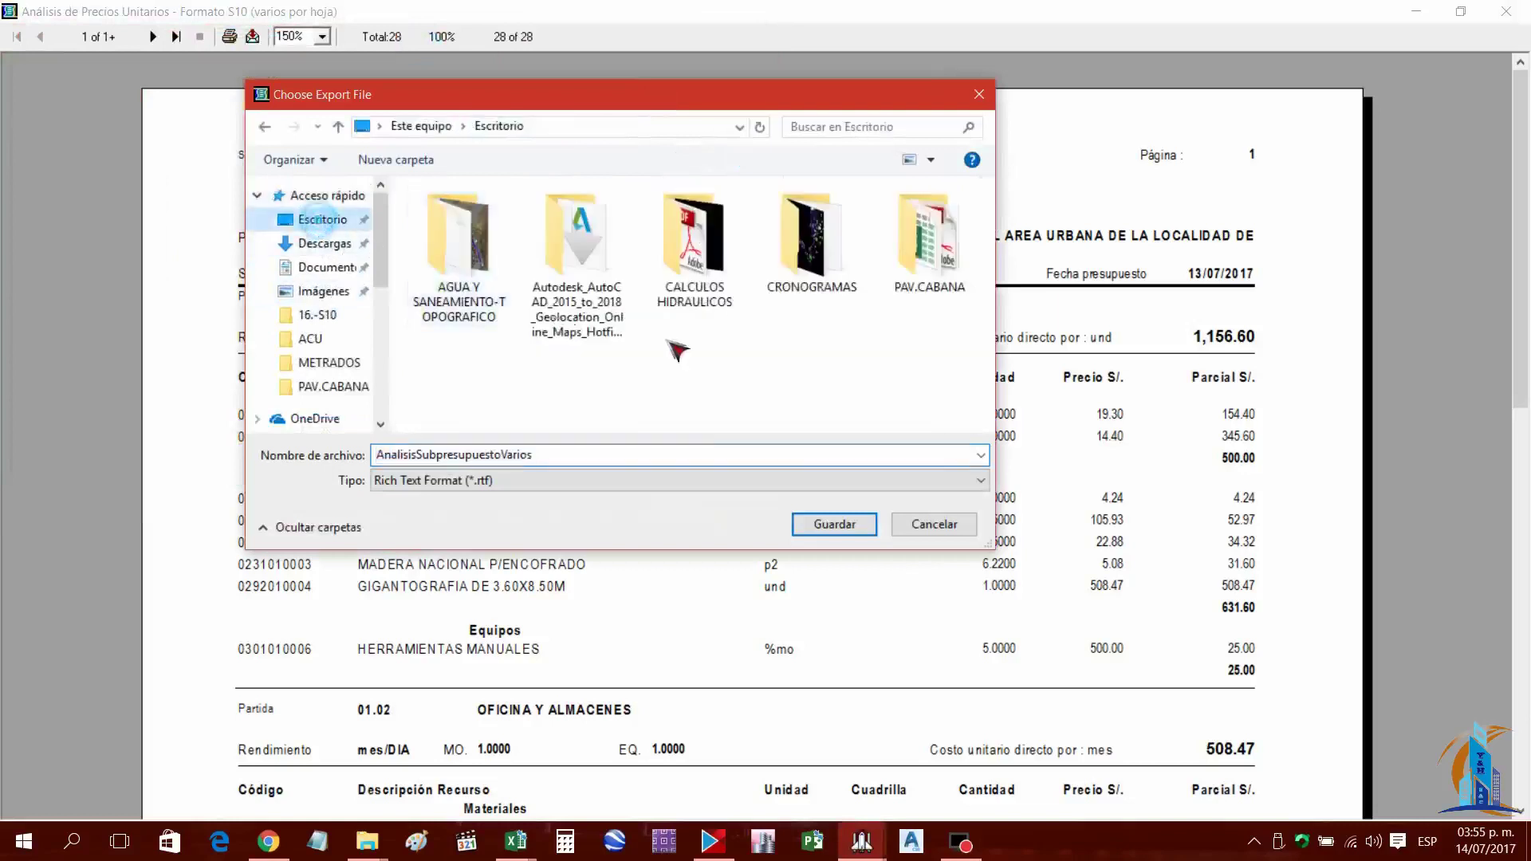
pyautogui.doubleClick(909, 275)
pyautogui.doubleClick(514, 454)
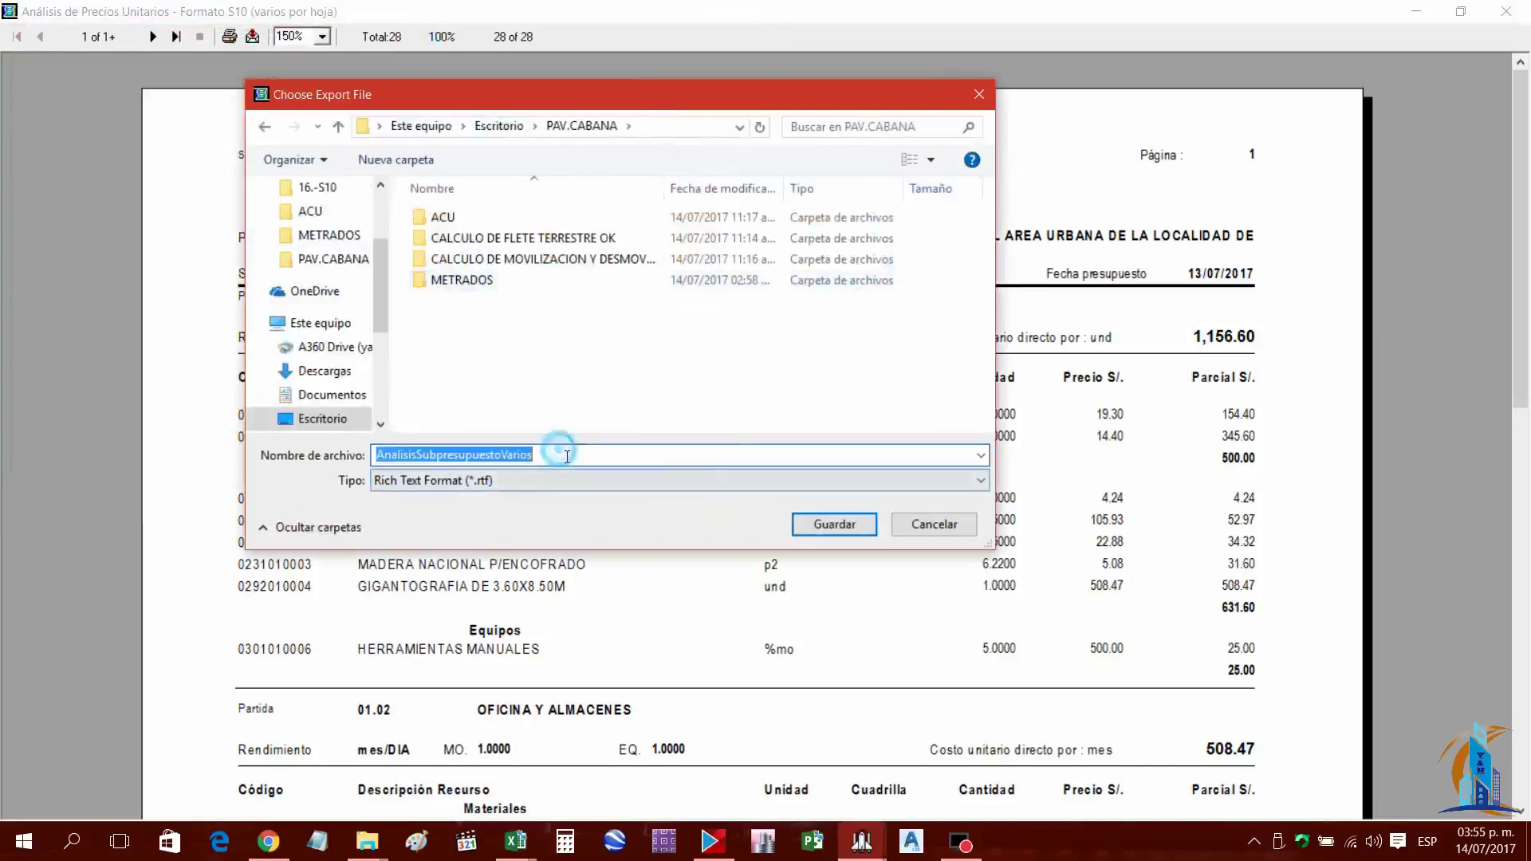
pyautogui.write('AN')
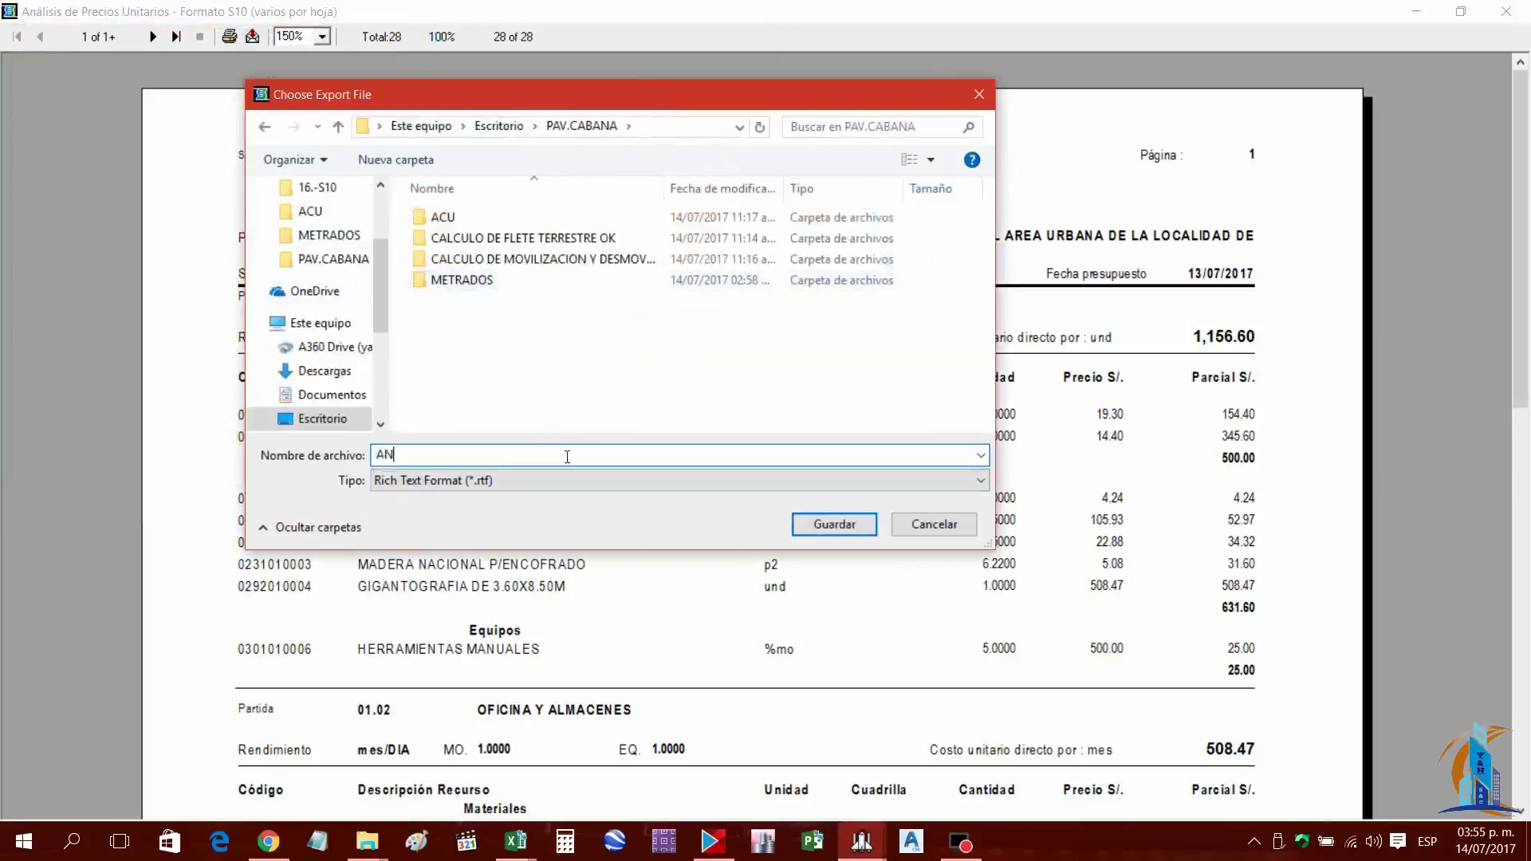
pyautogui.write('COSTOS UNIT.')
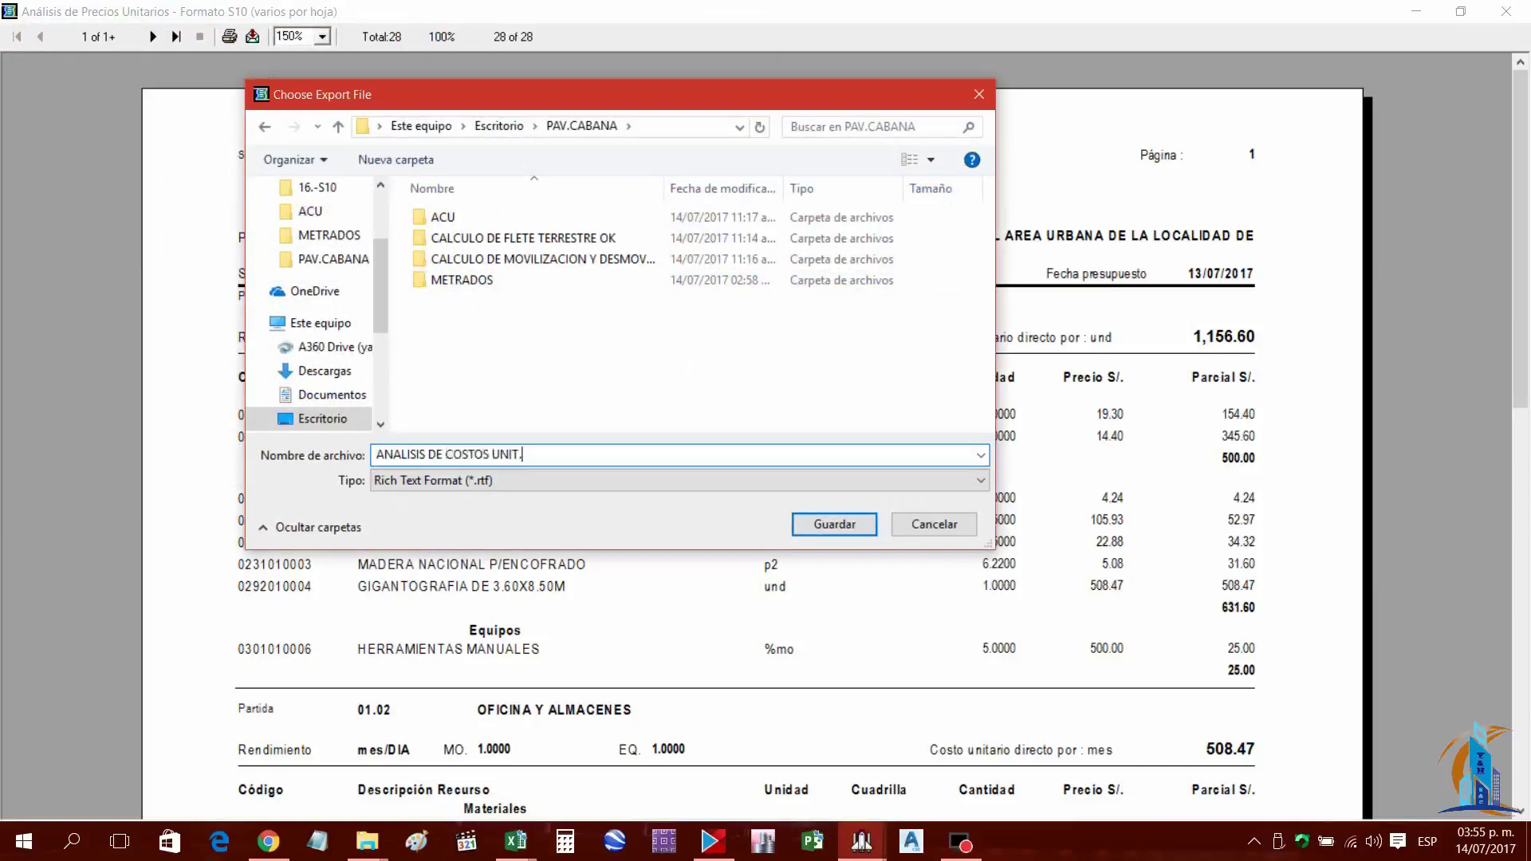
pyautogui.click(834, 525)
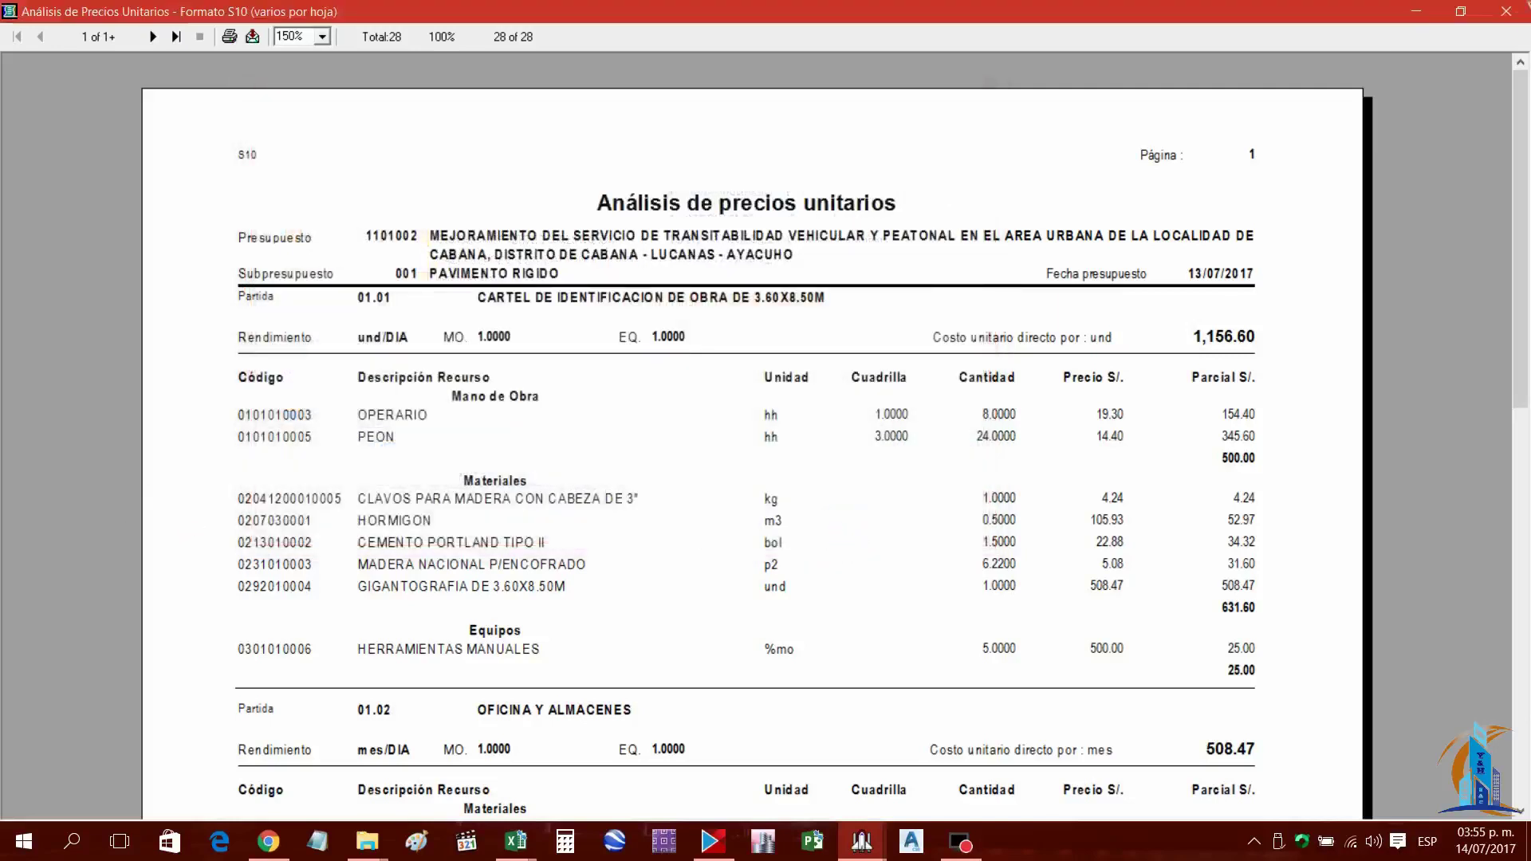
pyautogui.click(1511, 11)
# Open the exported presupuesto PDF from the PAV.CABANA folder on the desktop, look through its contents and close it
pyautogui.click(1418, 12)
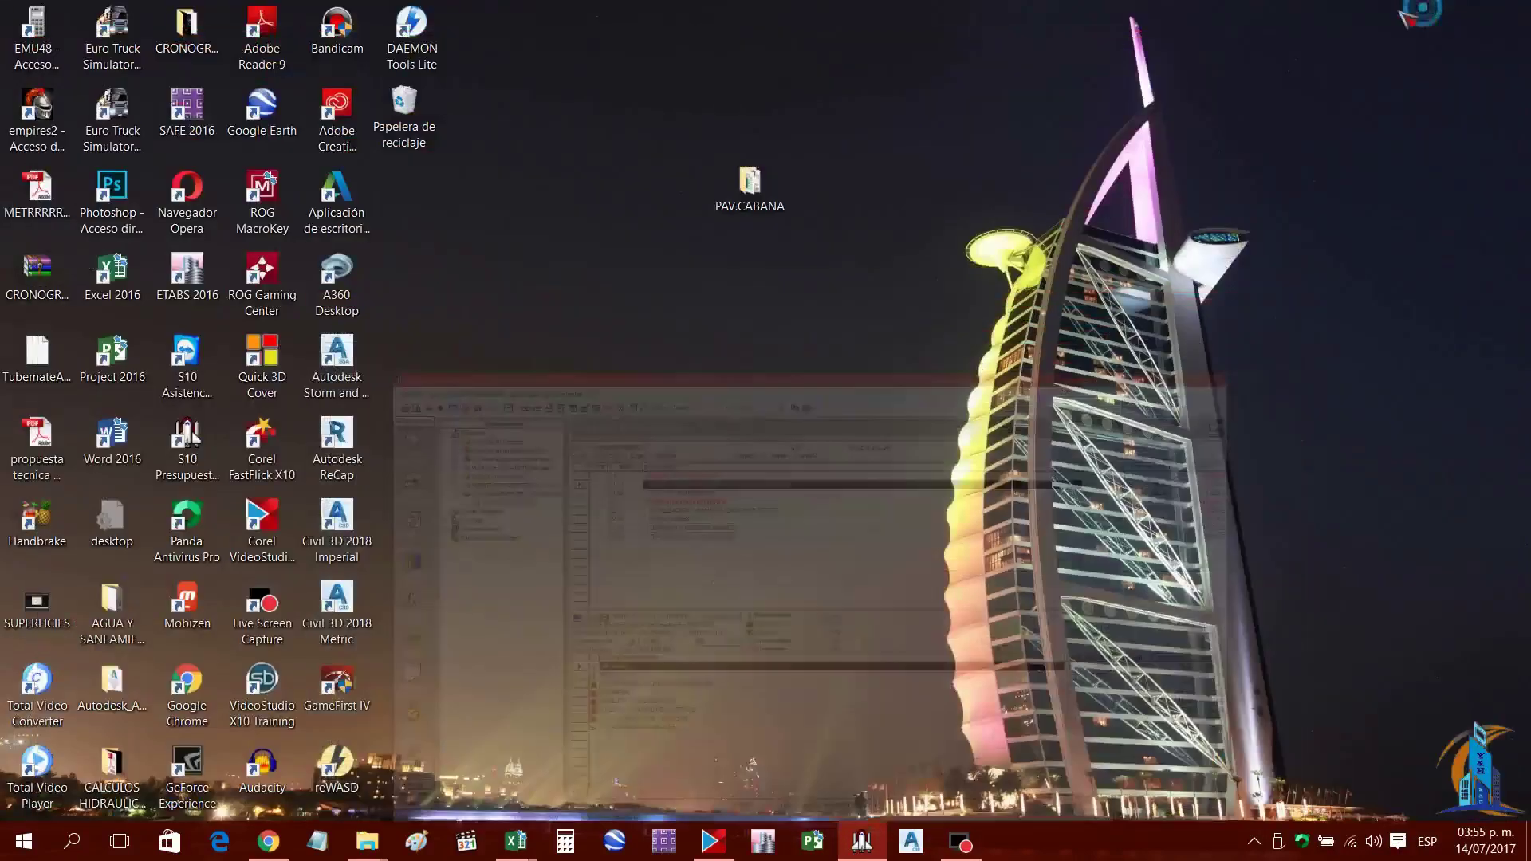
pyautogui.doubleClick(732, 209)
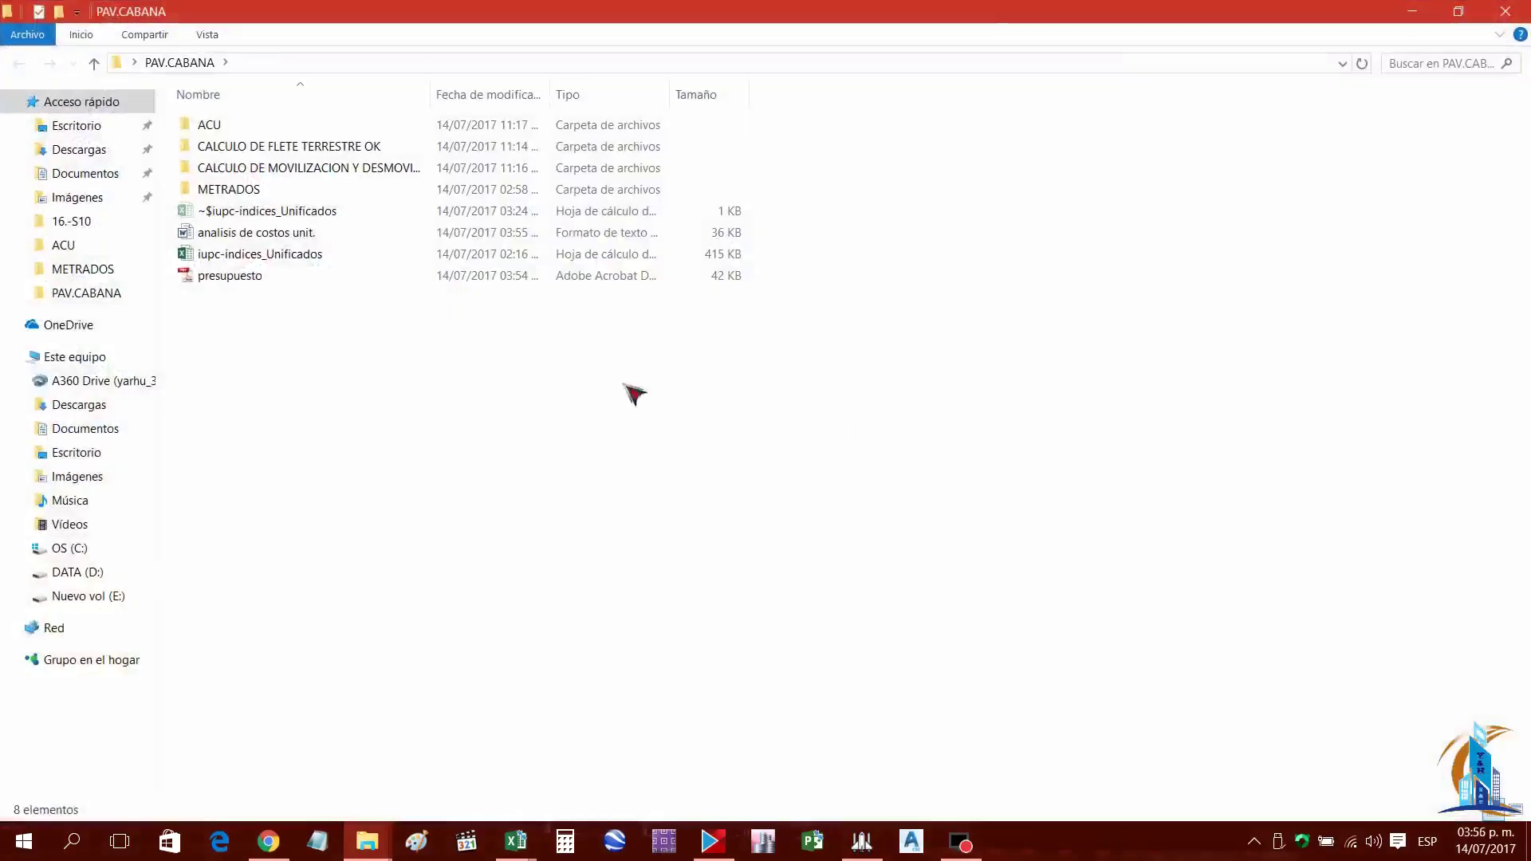
pyautogui.doubleClick(255, 279)
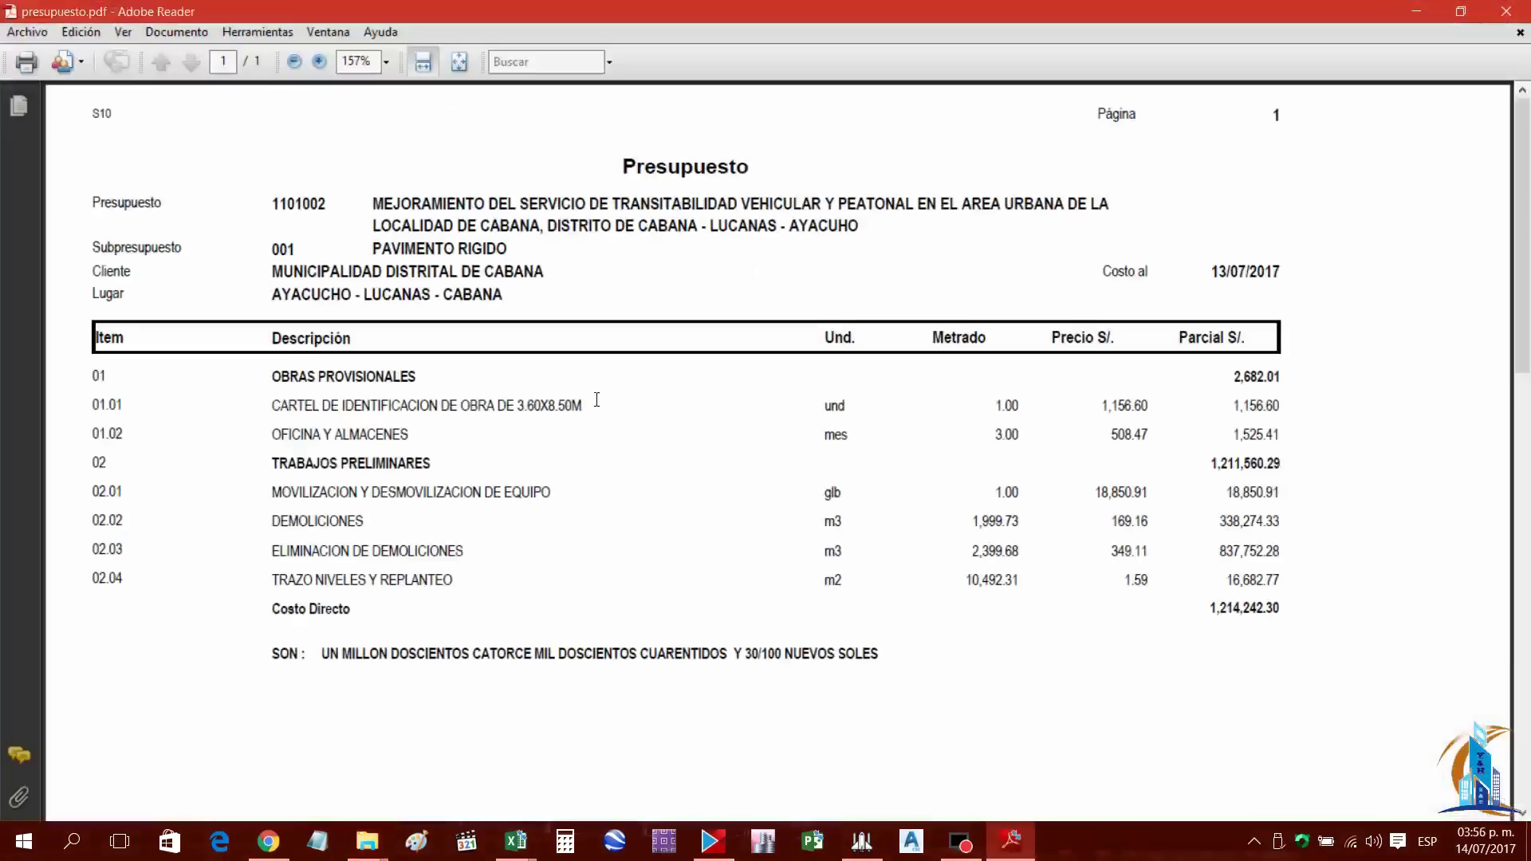
pyautogui.scroll(-10, 790, 421)
pyautogui.scroll(10, 789, 421)
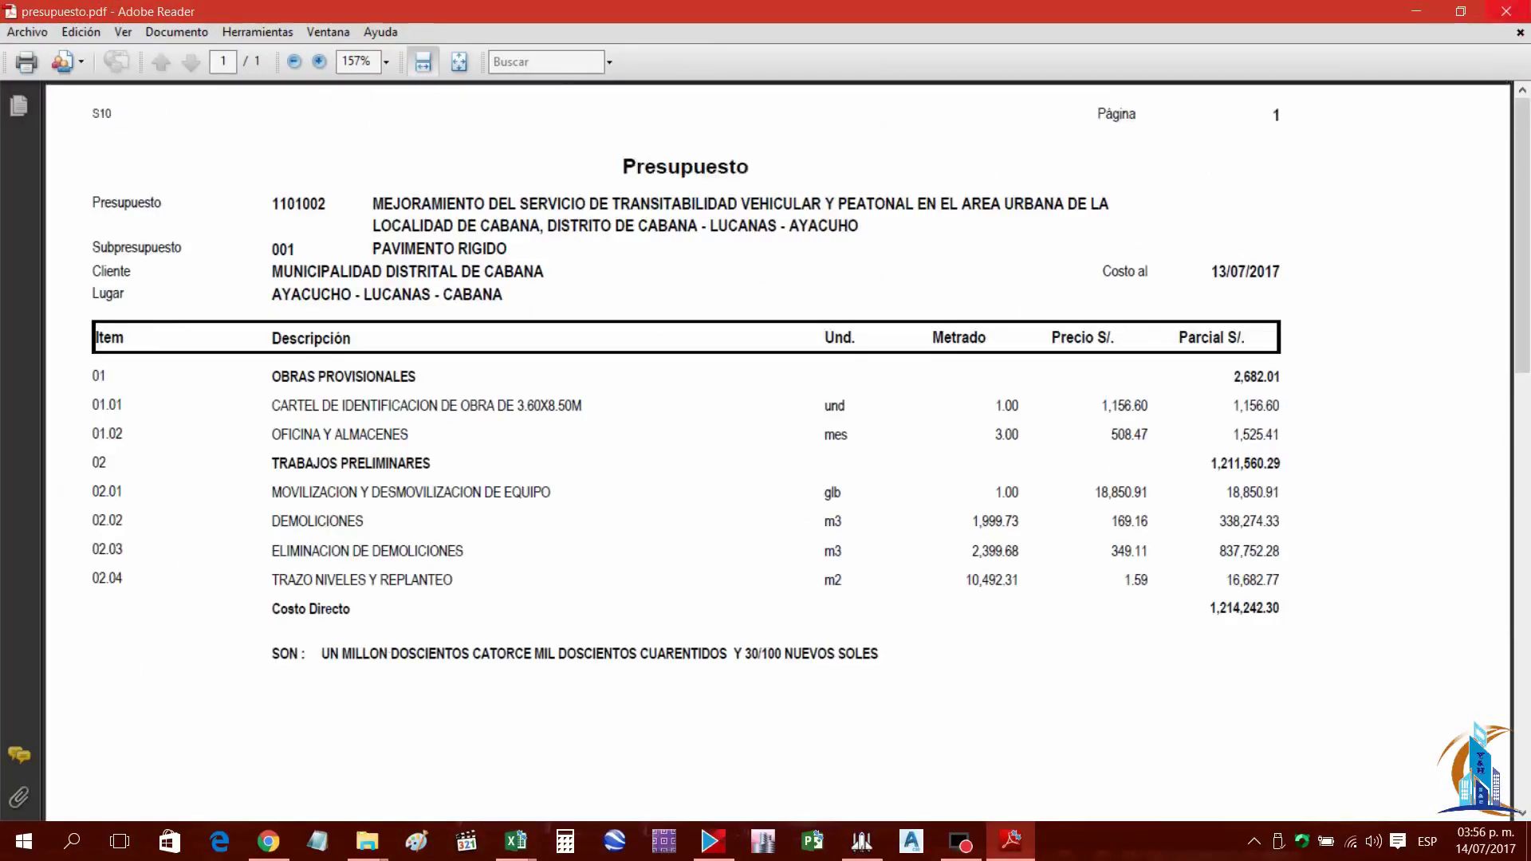
pyautogui.click(1506, 11)
# Open the exported analisis de costos unit. document in Word, look through its unit price analyses and close it
pyautogui.doubleClick(248, 233)
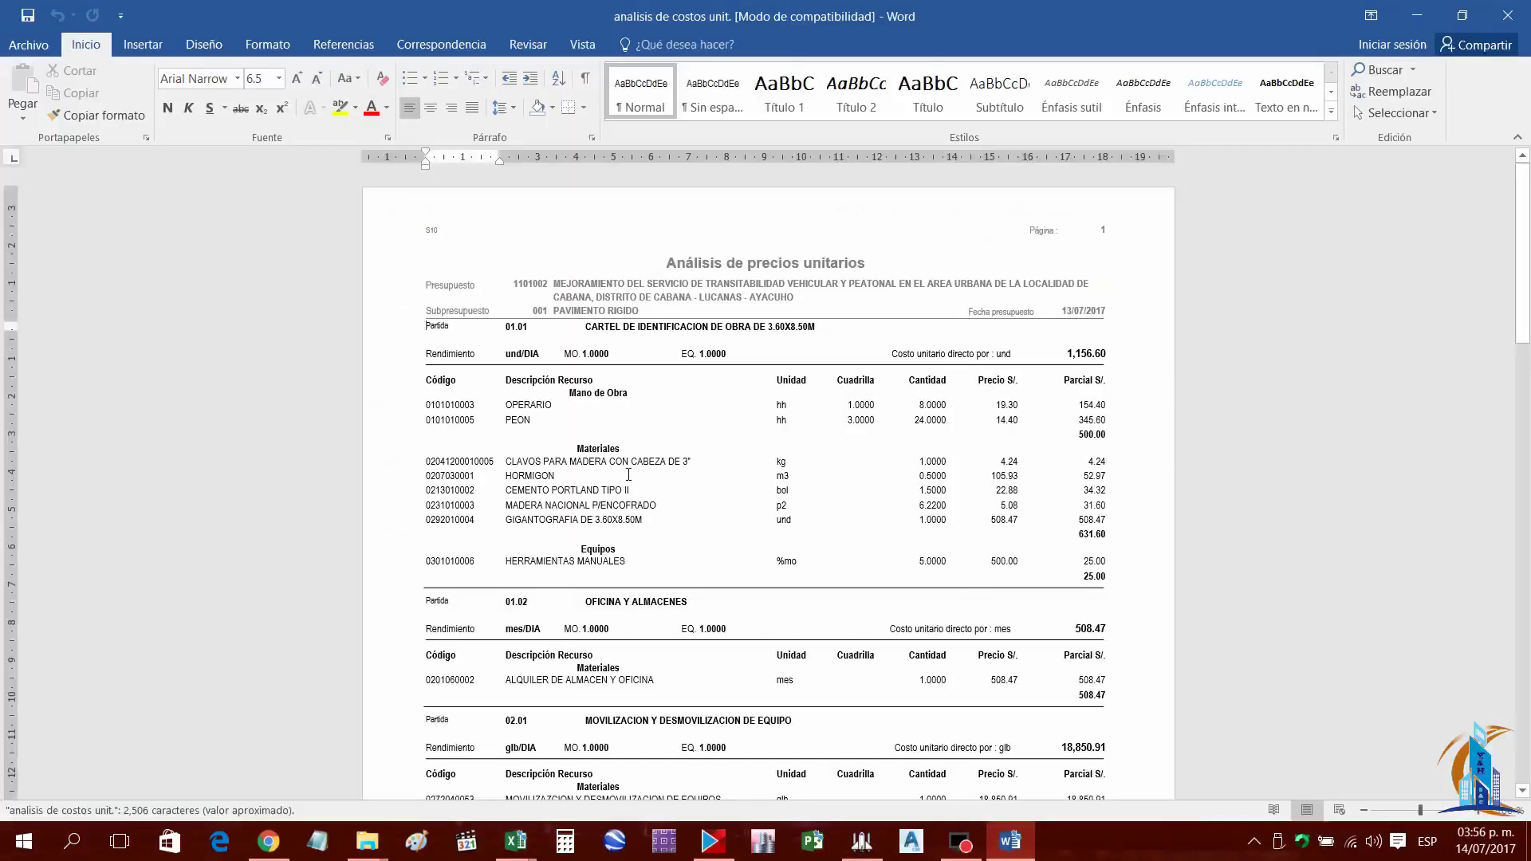
pyautogui.scroll(-3, 672, 388)
pyautogui.scroll(3, 758, 462)
pyautogui.scroll(-10, 840, 504)
pyautogui.click(1508, 15)
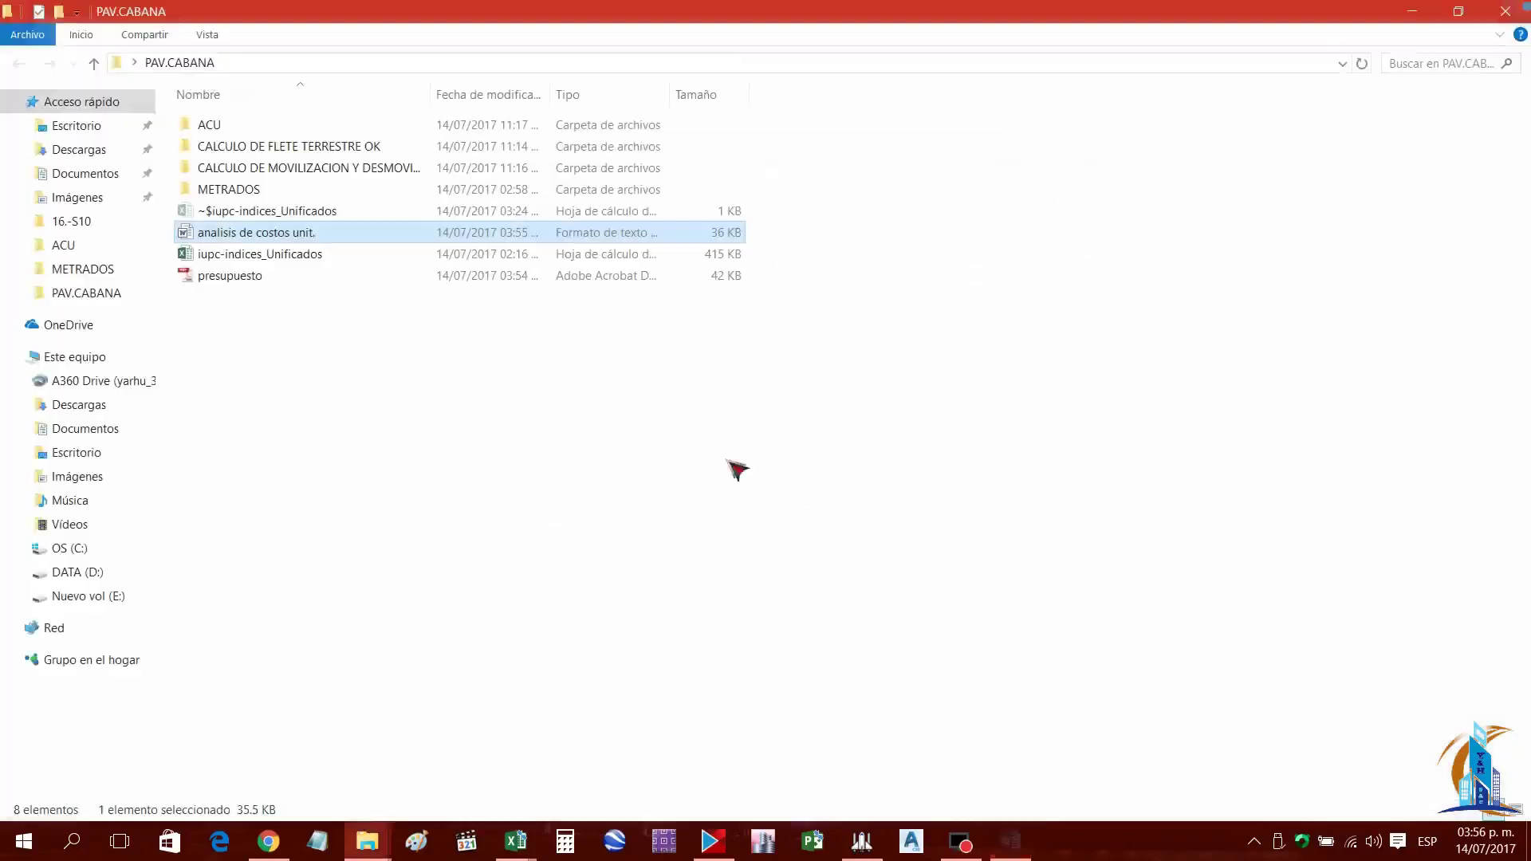
# Switch back to S10 and open the Precios section of the PAVIMENTO RIGIDO sub-budget
pyautogui.click(861, 841)
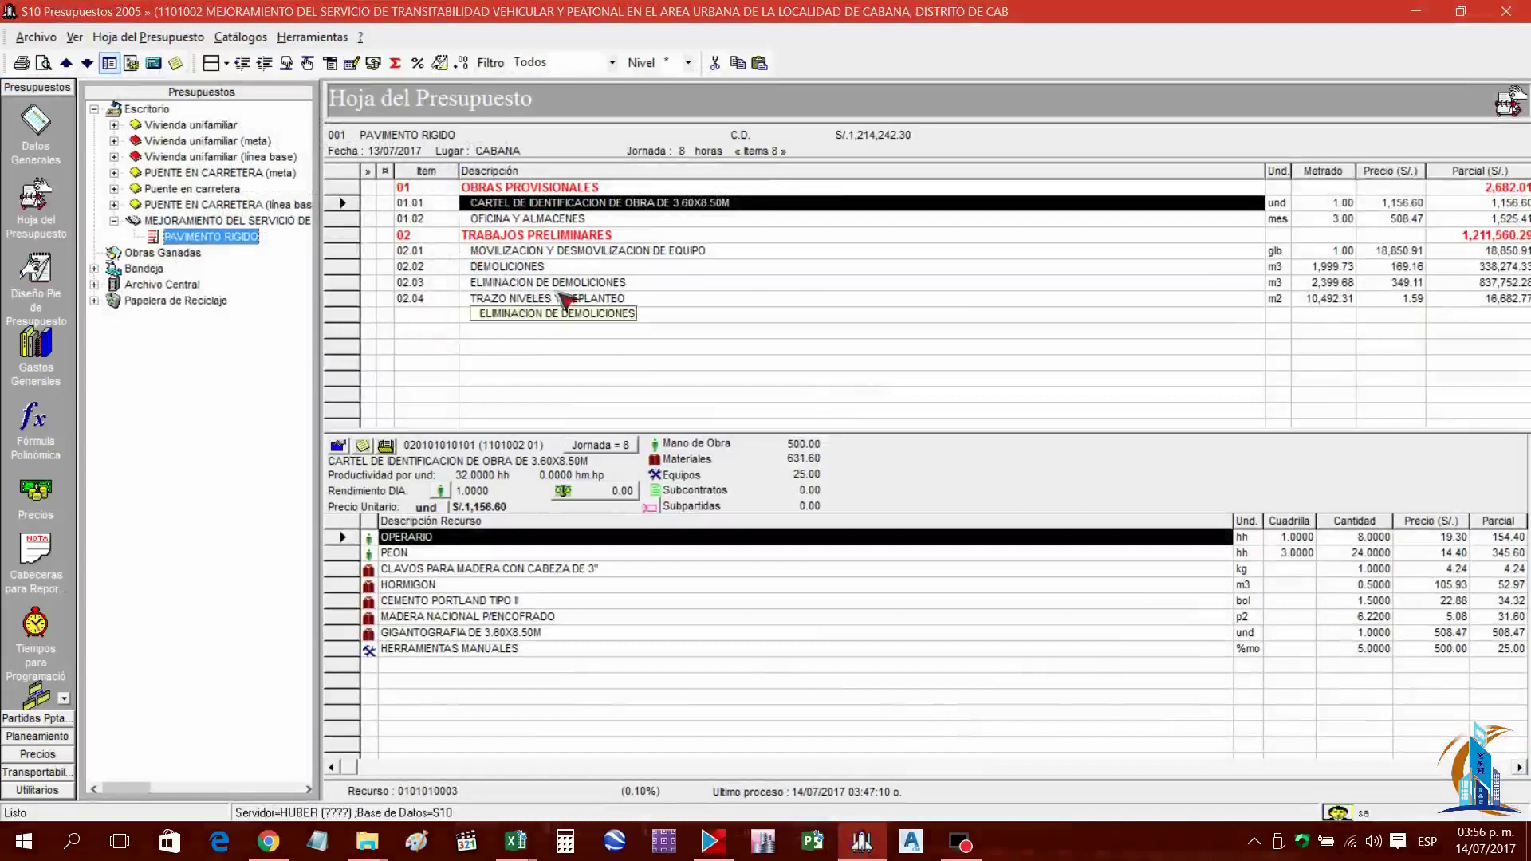
pyautogui.click(46, 500)
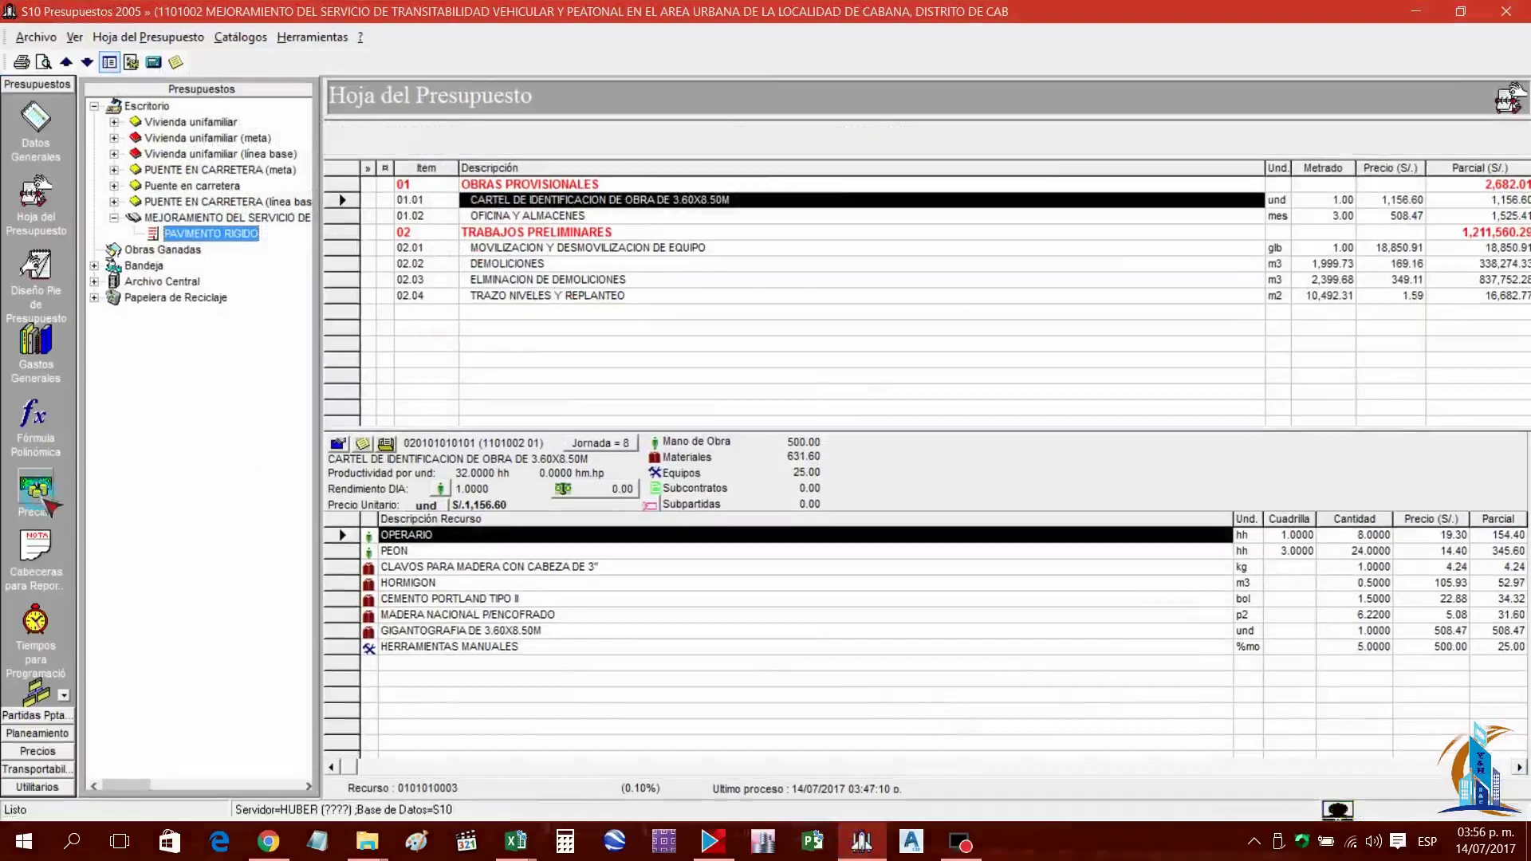